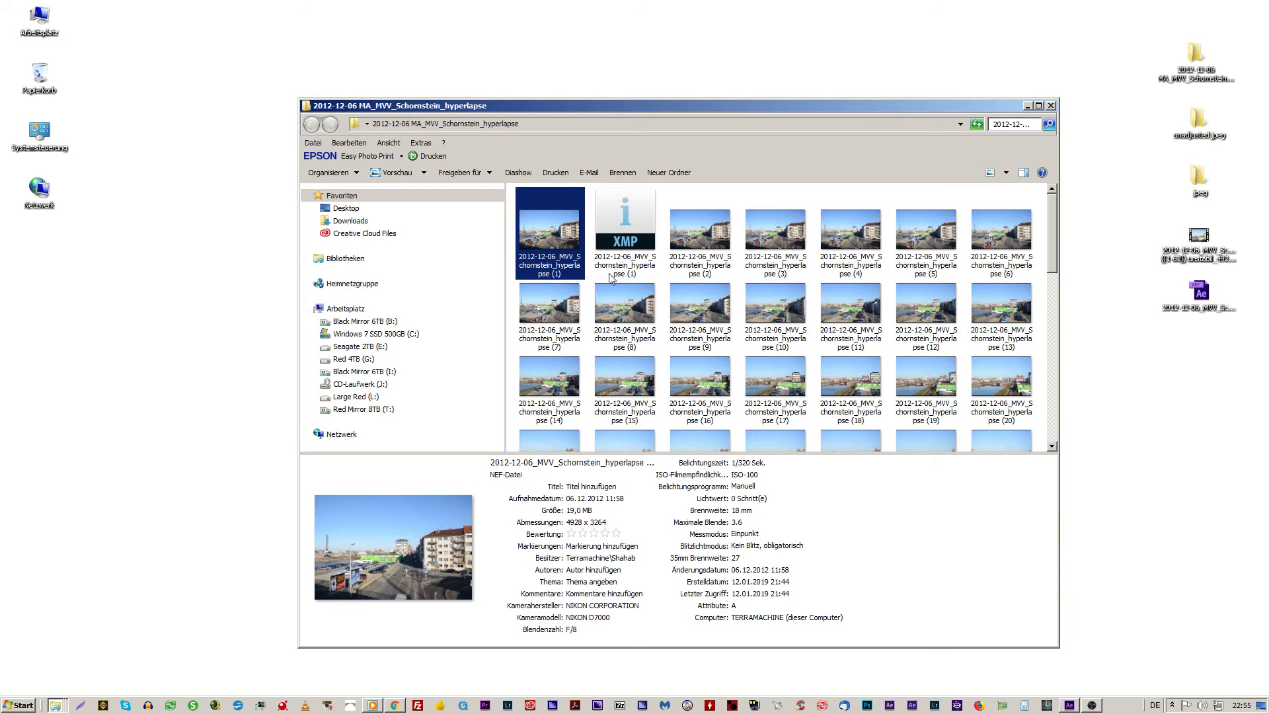
Step: Enlarge the hyperlapse folder's thumbnails to the extra-large size and shrink the window until the photos form a single column
scroll(739, 320, "down", 5)
scroll(734, 324, "up", 5)
scroll(719, 284, "up", 5, "ctrl")
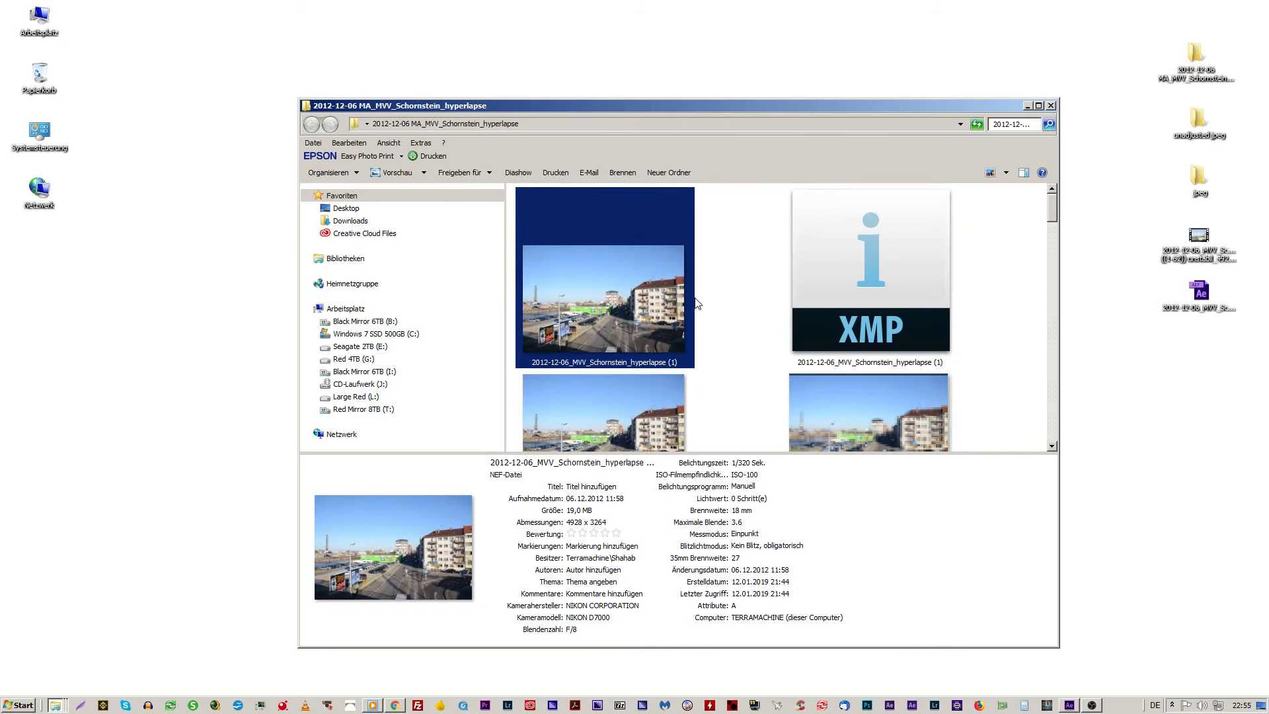
left_click_drag(1059, 647, 772, 573)
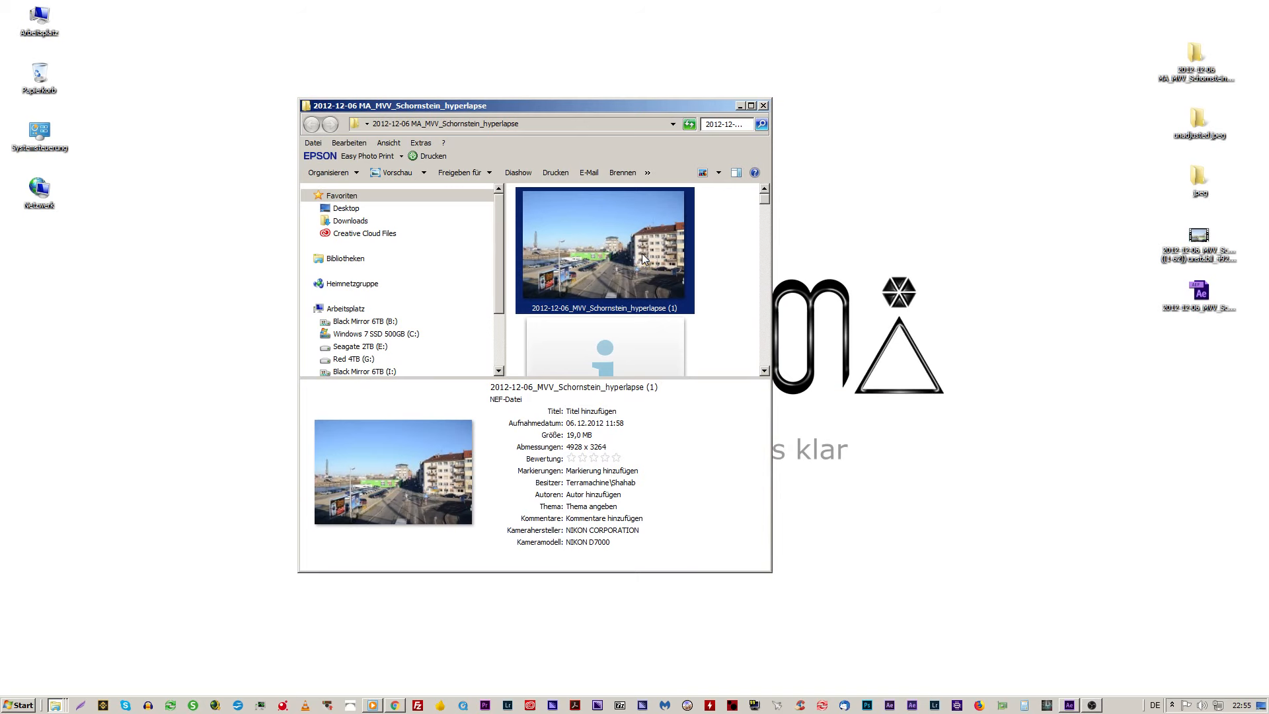
Step: Flip quickly through the hyperlapse photos from image 1 to image 62 to preview the camera movement
key("Down")
key("Up")
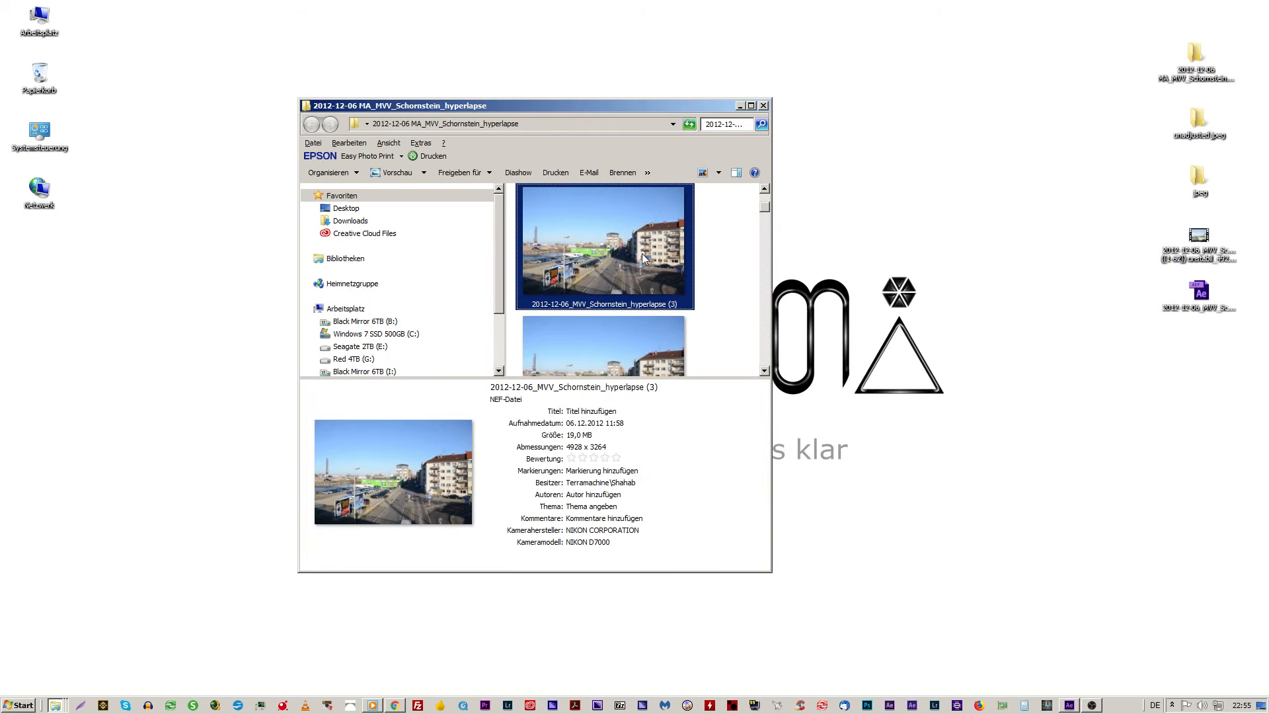
key("Down")
key("Down")
key("Down")
key("Down")
key("Down")
key("Down")
key("Down")
key("Down")
key("Down")
key("Down")
key("Down")
key("Down")
key("Down")
key("Down")
key("Down")
key("Down")
key("Down")
key("Down")
key("Down")
key("Down")
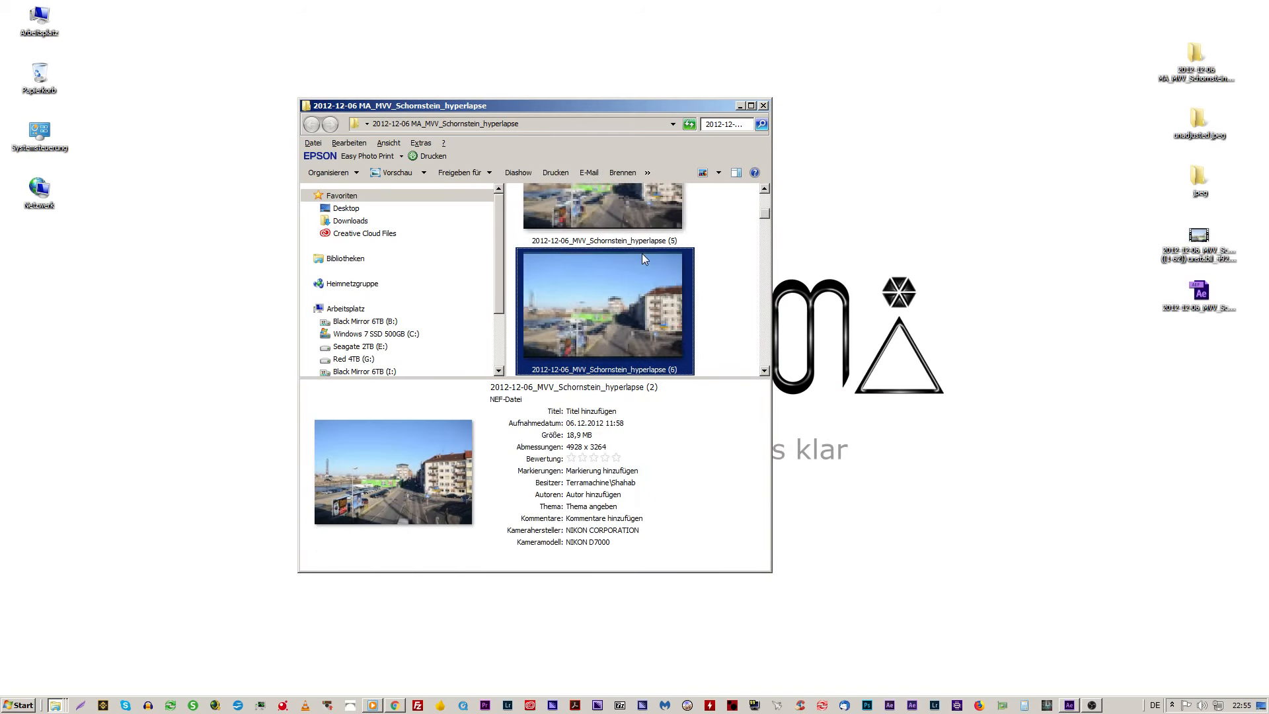
key("Down")
key("Down")
key("Down")
key("Down")
key("Down")
key("Down")
key("Down")
key("Down")
key("Down")
key("Down")
key("Down")
key("Down")
key("Down")
key("Down")
key("Down")
key("Down")
key("Down")
key("Down")
key("Down")
key("Down")
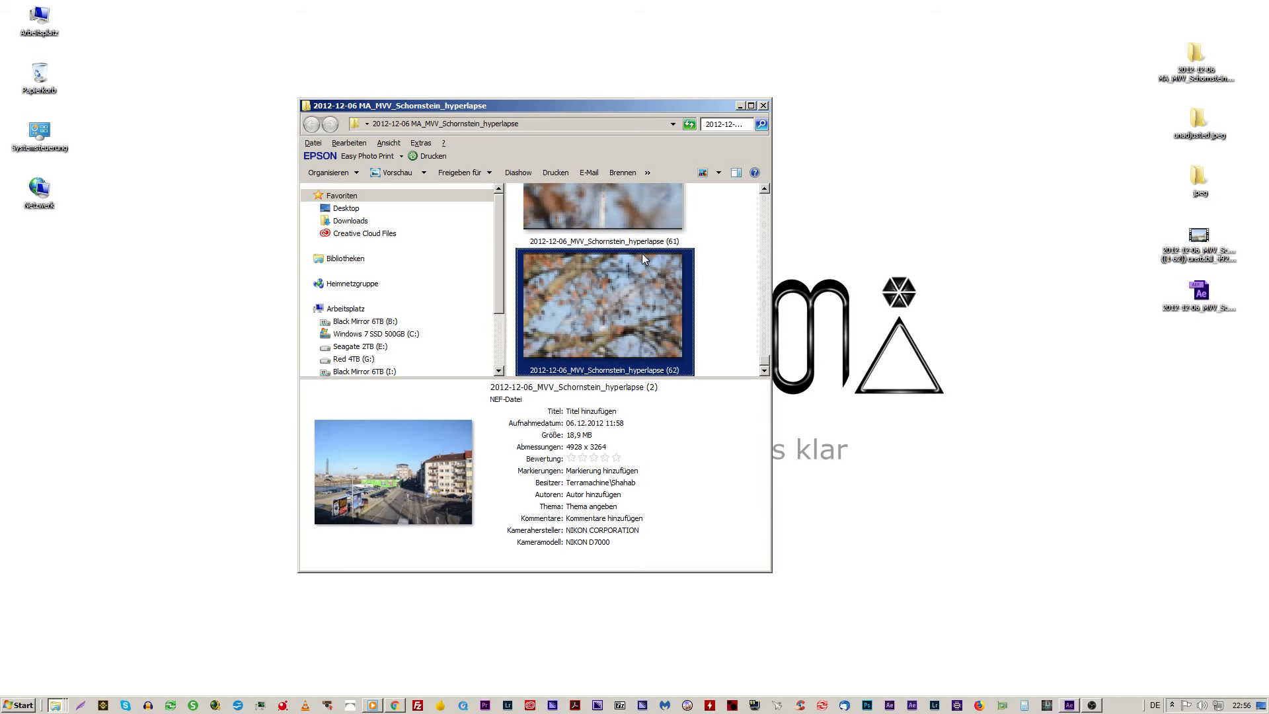
Step: Run backwards through the photo sequence to return to image 1
key("Up")
key("Up")
key("Up")
key("Up")
key("Up")
key("Up")
key("Up")
key("Up")
key("Up")
key("Up")
key("Up")
key("Up")
key("Up")
key("Up")
key("Up")
key("Up")
key("Up")
key("Up")
key("Up")
key("Up")
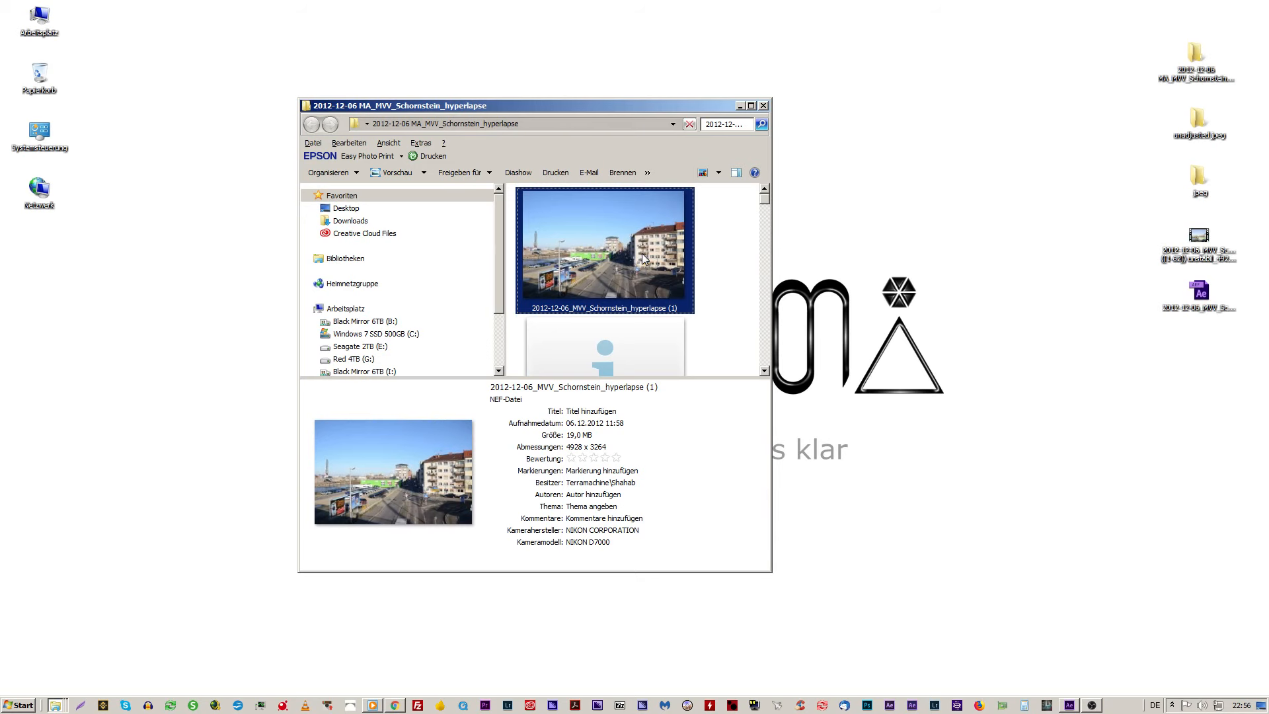
Step: Step through the sequence again from image 1 to image 62, examining how the framing changes around images 27 to 34
key("Down")
key("Down")
key("Down")
key("Down")
key("Down")
key("Down")
key("Down")
key("Down")
key("Down")
key("Down")
key("Down")
key("Down")
key("Down")
key("Down")
key("Down")
key("Down")
key("Down")
key("Down")
key("Down")
key("Down")
key("Down")
key("Down")
key("Down")
key("Down")
key("Down")
key("Down")
key("Down")
key("Down")
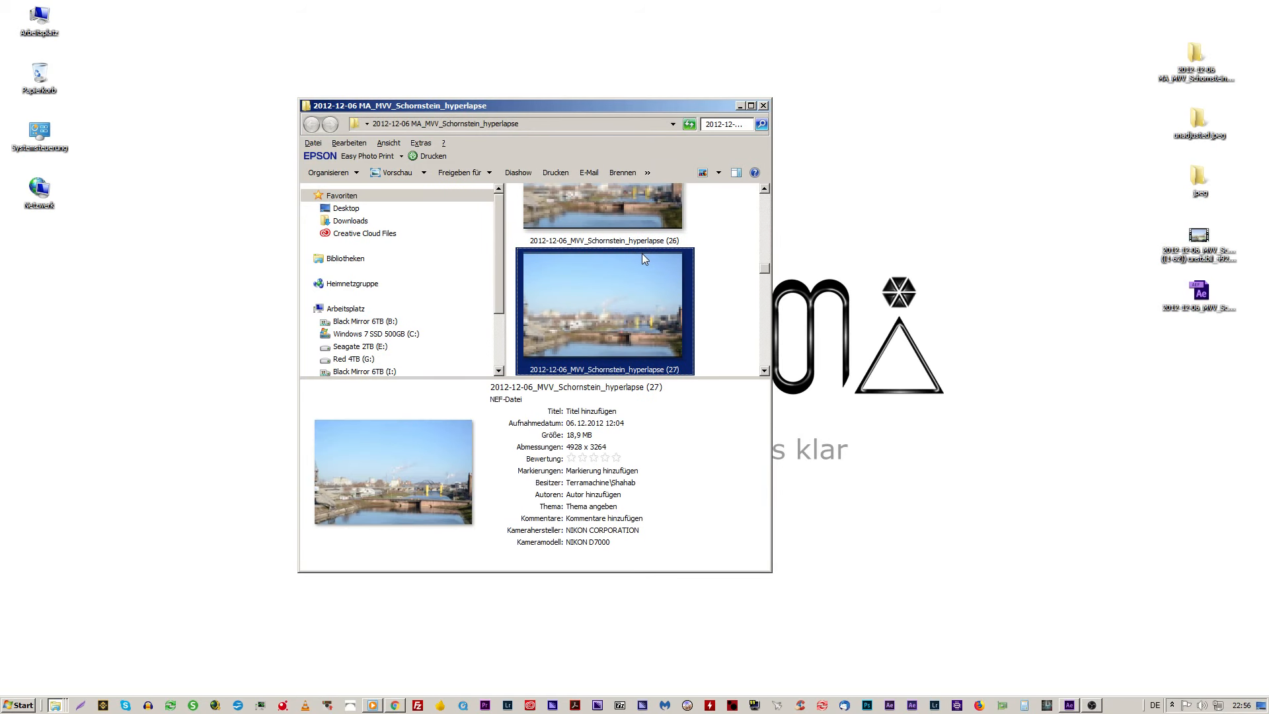
key("Down")
key("Down")
key("Down")
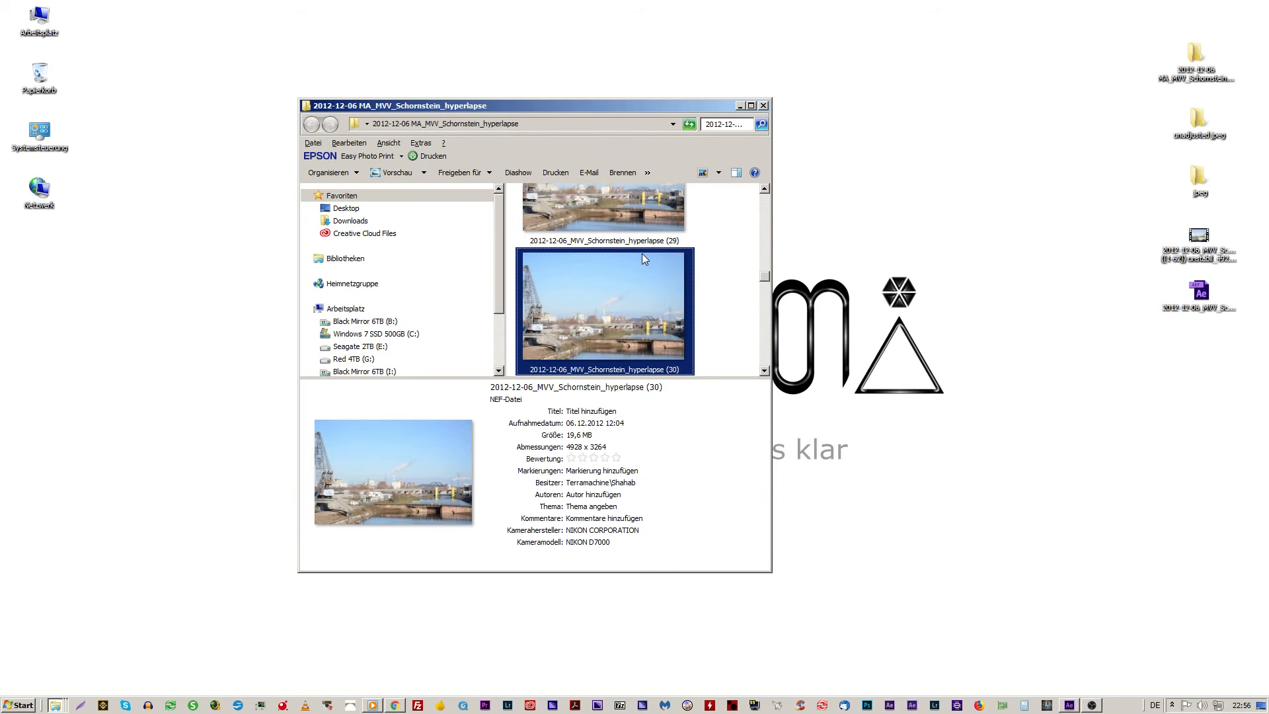
key("Down")
key("Down")
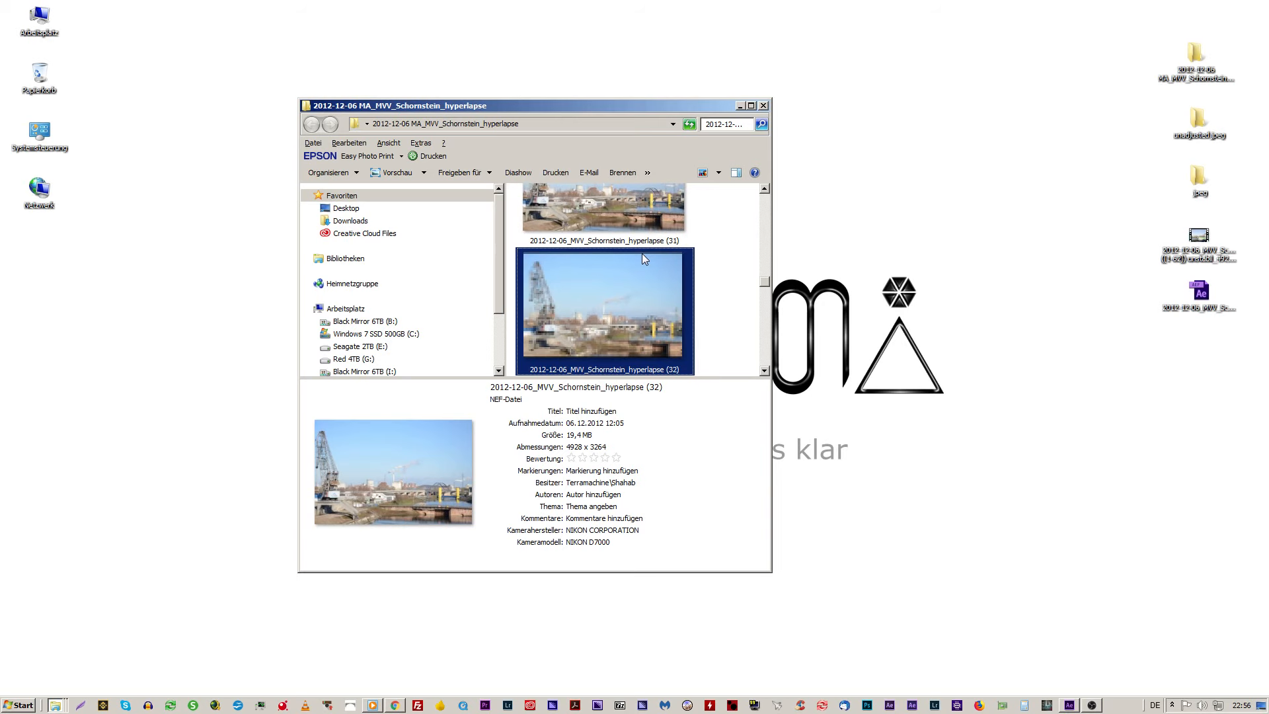
key("Down")
key("Down")
key("Down")
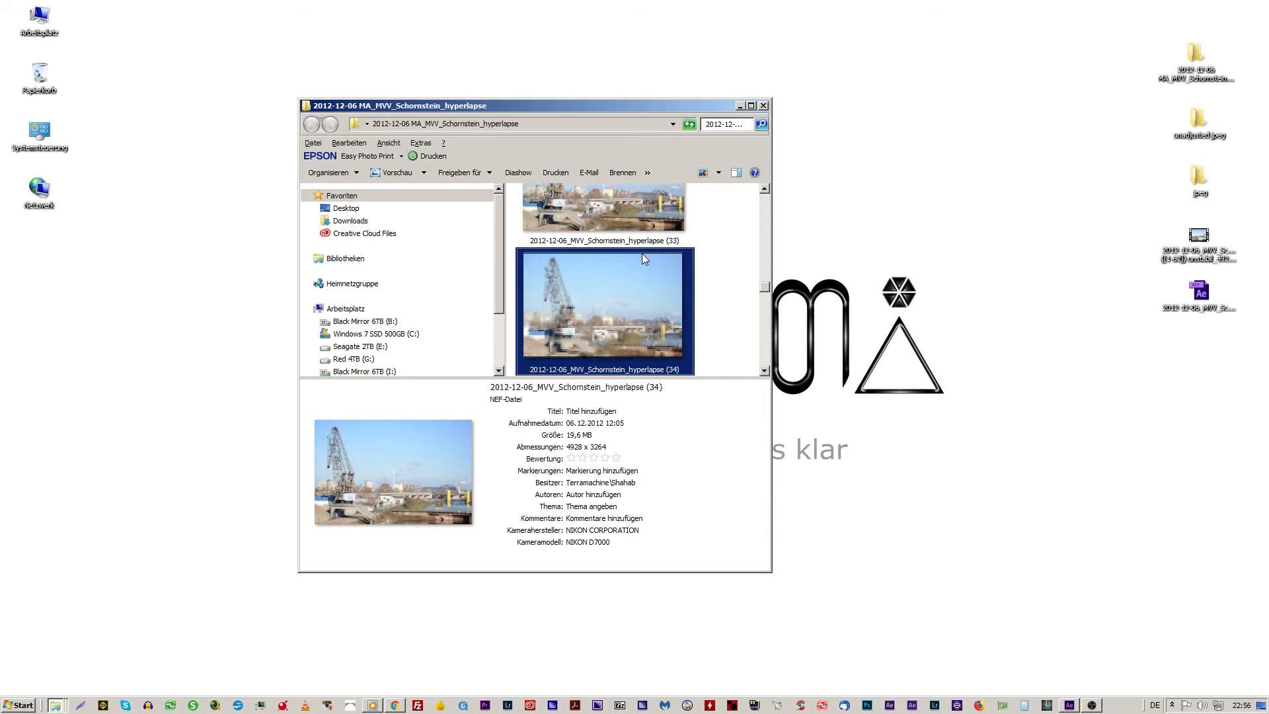
key("Down")
key("Down")
key("Down")
key("Down")
key("Down")
key("Down")
key("Down")
key("Down")
key("Down")
key("Down")
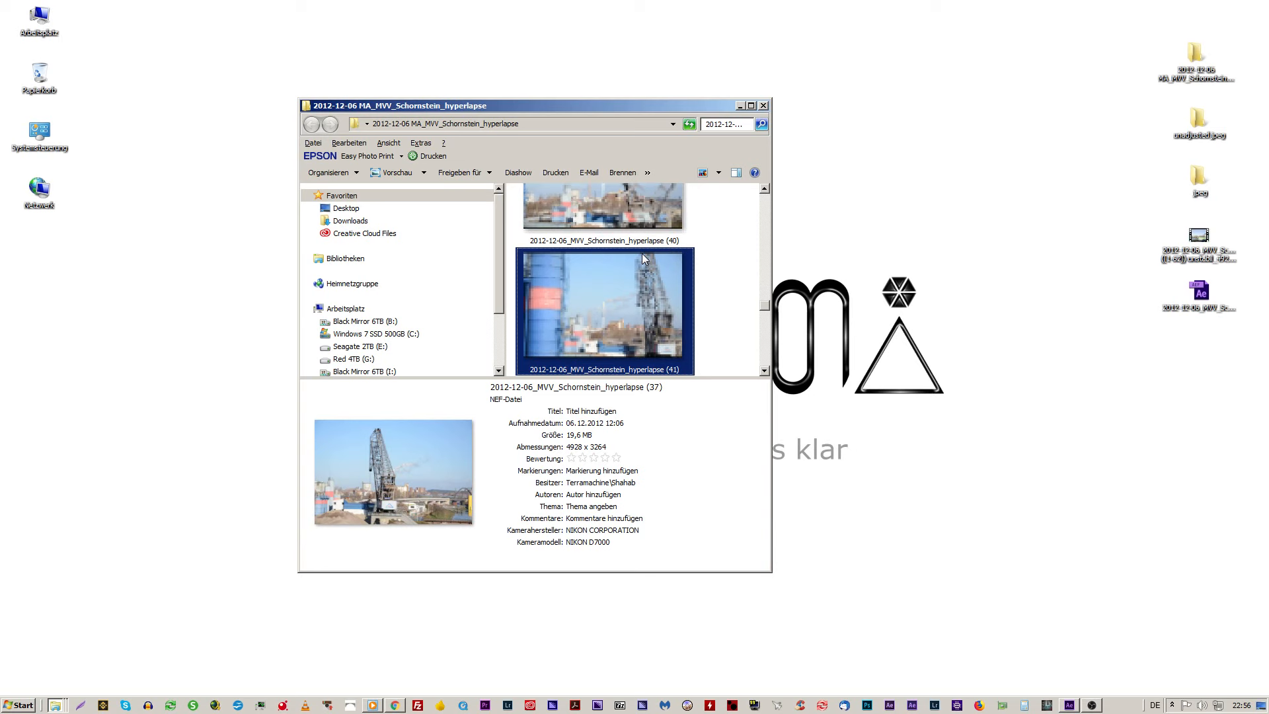
key("Down")
key("Down")
key("Down")
key("Down")
key("Down")
key("Down")
key("Down")
key("Down")
key("Down")
key("Down")
key("Down")
key("Down")
key("Down")
key("Down")
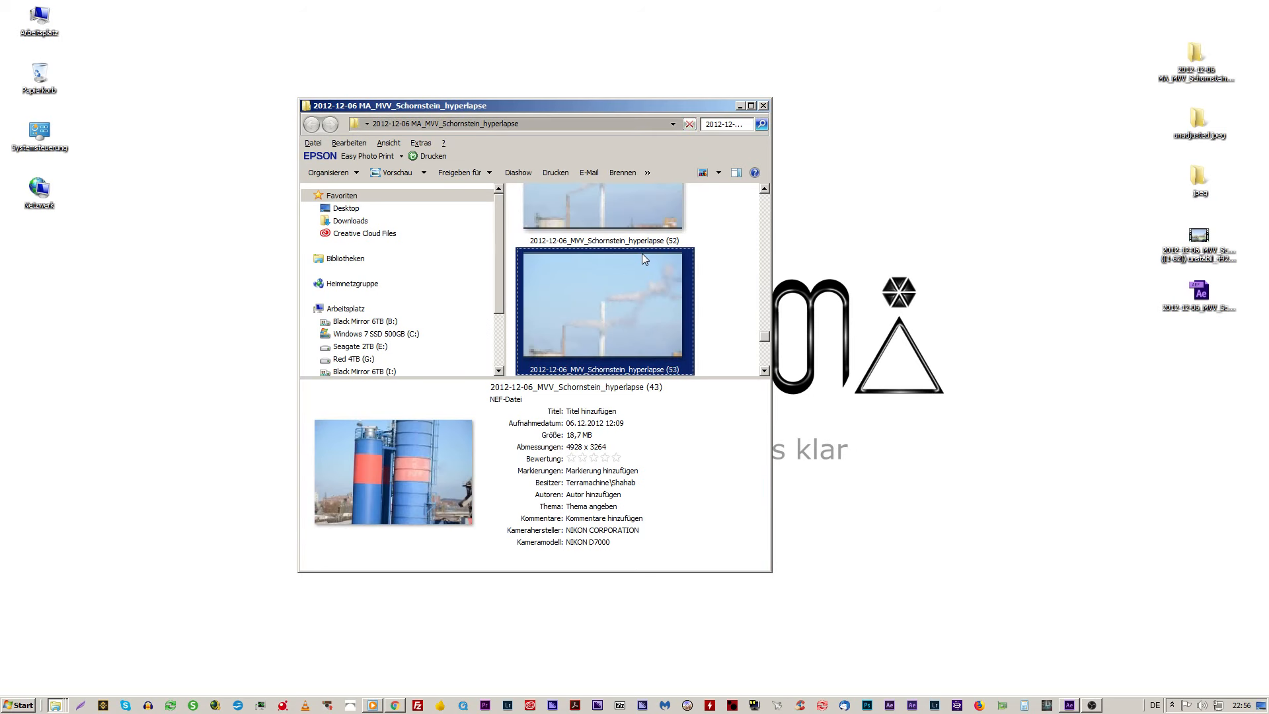
key("Down")
key("Down")
key("Down")
key("Down")
key("Down")
key("Down")
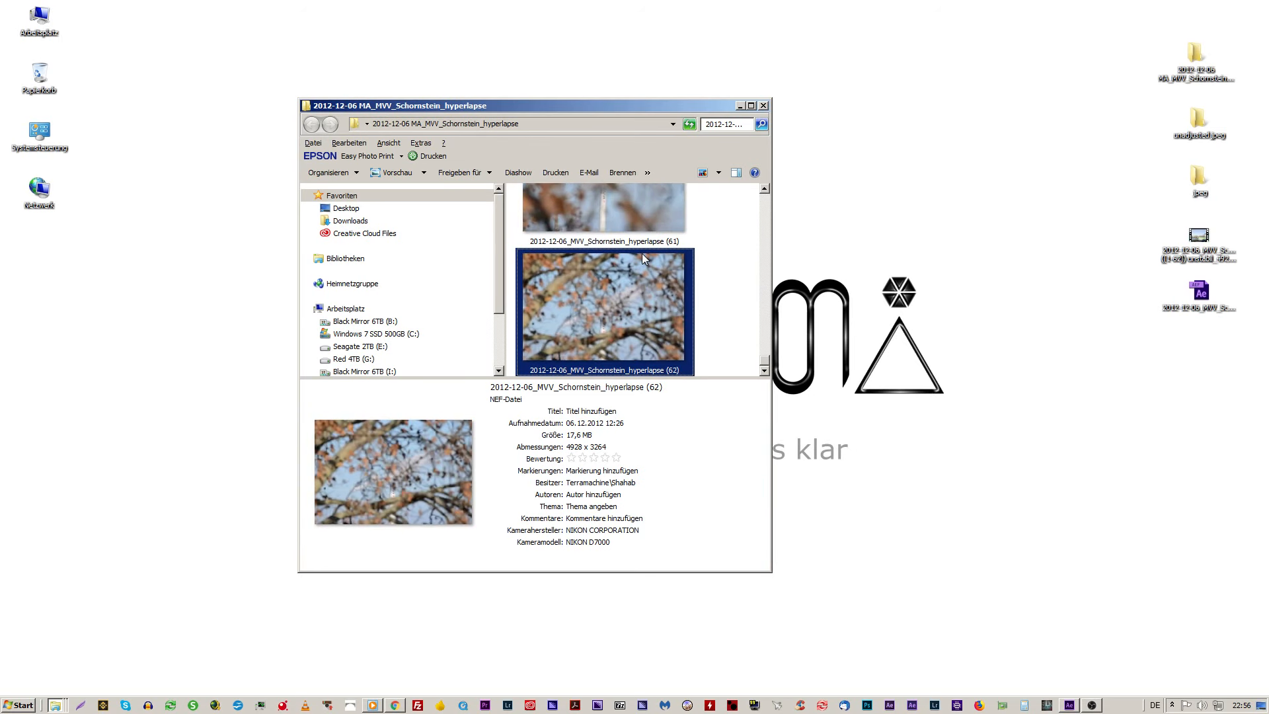
Step: Go back from the last photo to image 53 to examine the smoking chimney shot
key("Up")
key("Up")
key("Up")
key("Up")
key("Up")
key("Up")
key("Up")
key("Up")
key("Up")
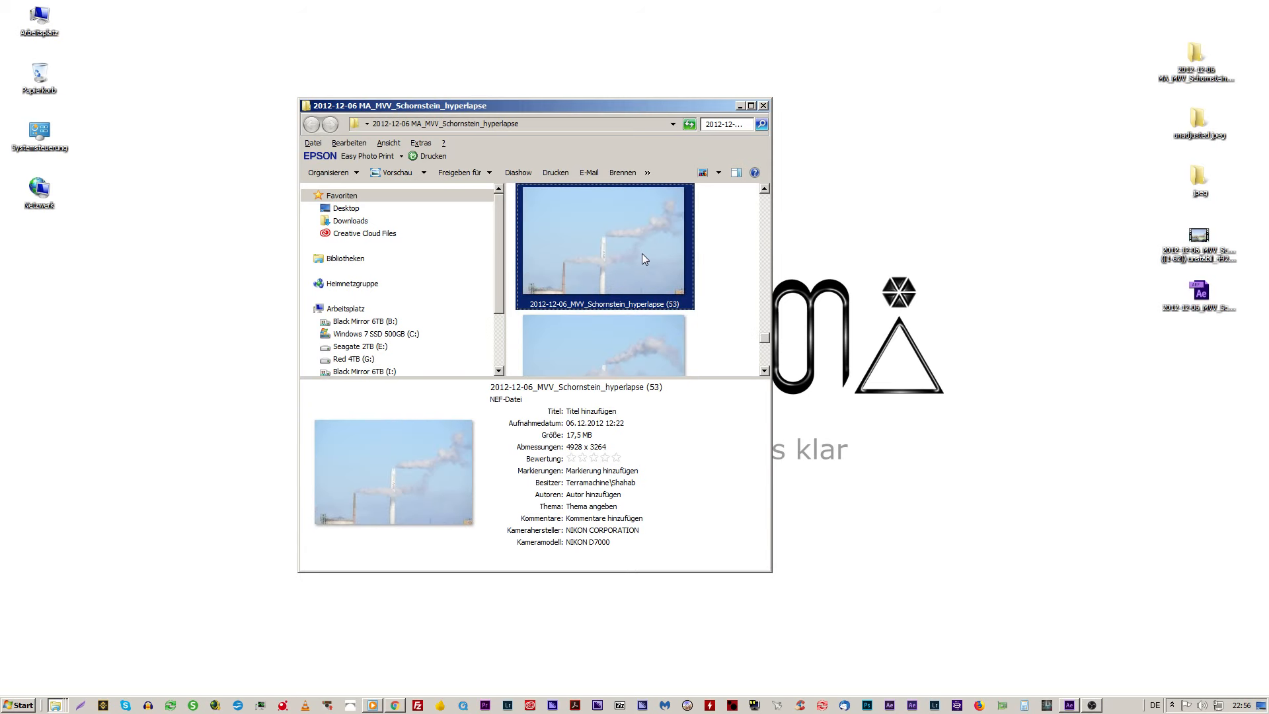
Step: Run backwards through the hyperlapse photos from image 53, past the crane shots, to the XMP file of image 1
key("Up")
key("Up")
key("Up")
key("Up")
key("Up")
key("Up")
key("Up")
key("Up")
key("Up")
key("Up")
key("Up")
key("Up")
key("Up")
key("Up")
key("Up")
key("Up")
key("Up")
key("Up")
key("Up")
key("Up")
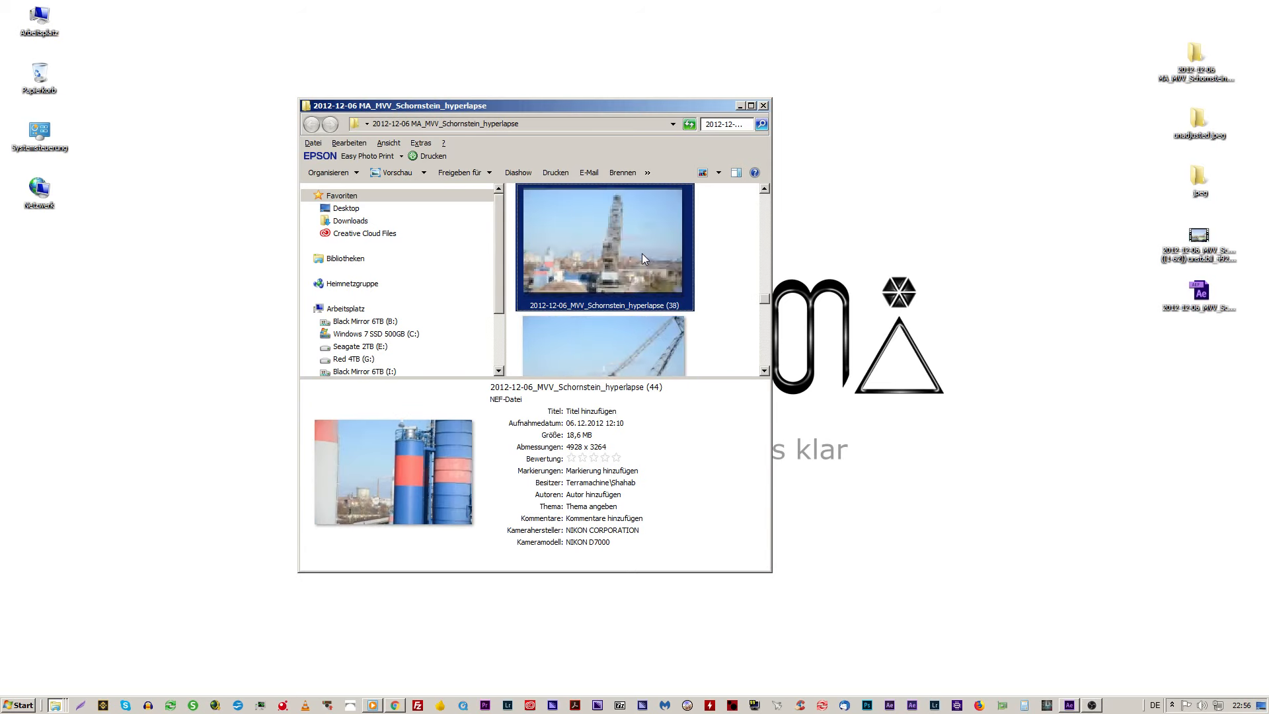
key("Down")
key("Down")
key("Down")
key("Down")
key("Down")
key("Down")
key("Down")
key("Down")
key("Down")
key("Down")
key("Down")
key("Down")
key("Down")
key("Down")
key("Down")
key("Down")
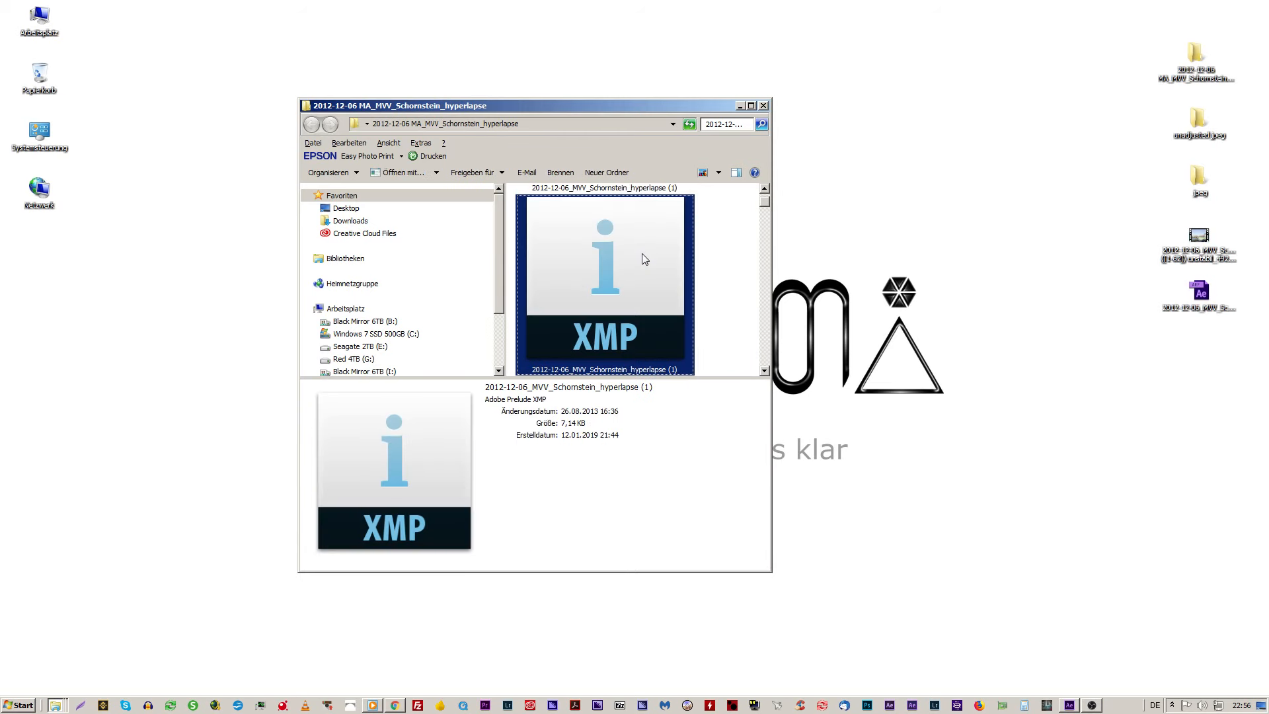
Step: Flip forward through the photo sequence from the start to image 55 to preview the camera movement
key("Down")
key("Down")
key("Down")
key("Down")
key("Down")
key("Down")
key("Down")
key("Down")
key("Down")
key("Down")
key("Down")
key("Down")
key("Down")
key("Down")
key("Down")
key("Down")
key("Down")
key("Down")
key("Down")
key("Down")
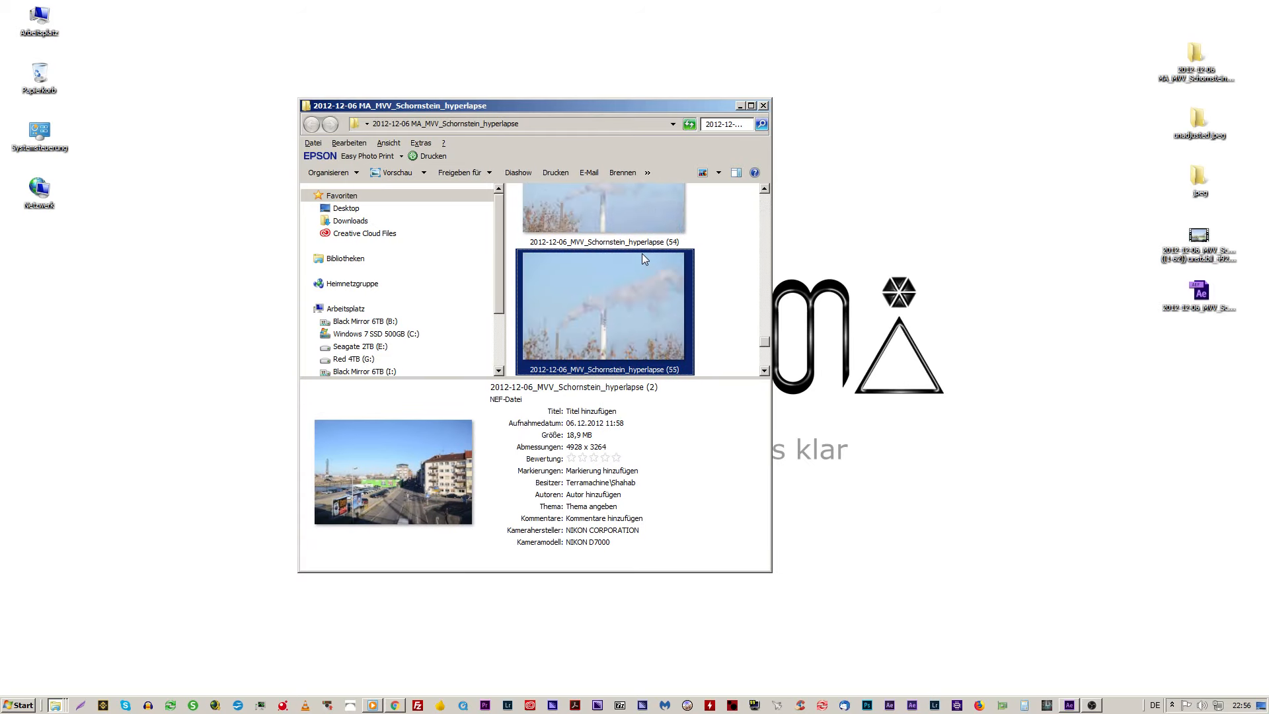
Step: Finish flipping through the last photos up to image 60, and run back past image 36 to the XMP file of image 1
key("Up")
key("Up")
key("Up")
key("Up")
key("Up")
key("Up")
key("Up")
key("Up")
key("Up")
key("Up")
key("Up")
key("Up")
key("Up")
key("Up")
key("Up")
key("Up")
key("Up")
key("Up")
key("Up")
key("Up")
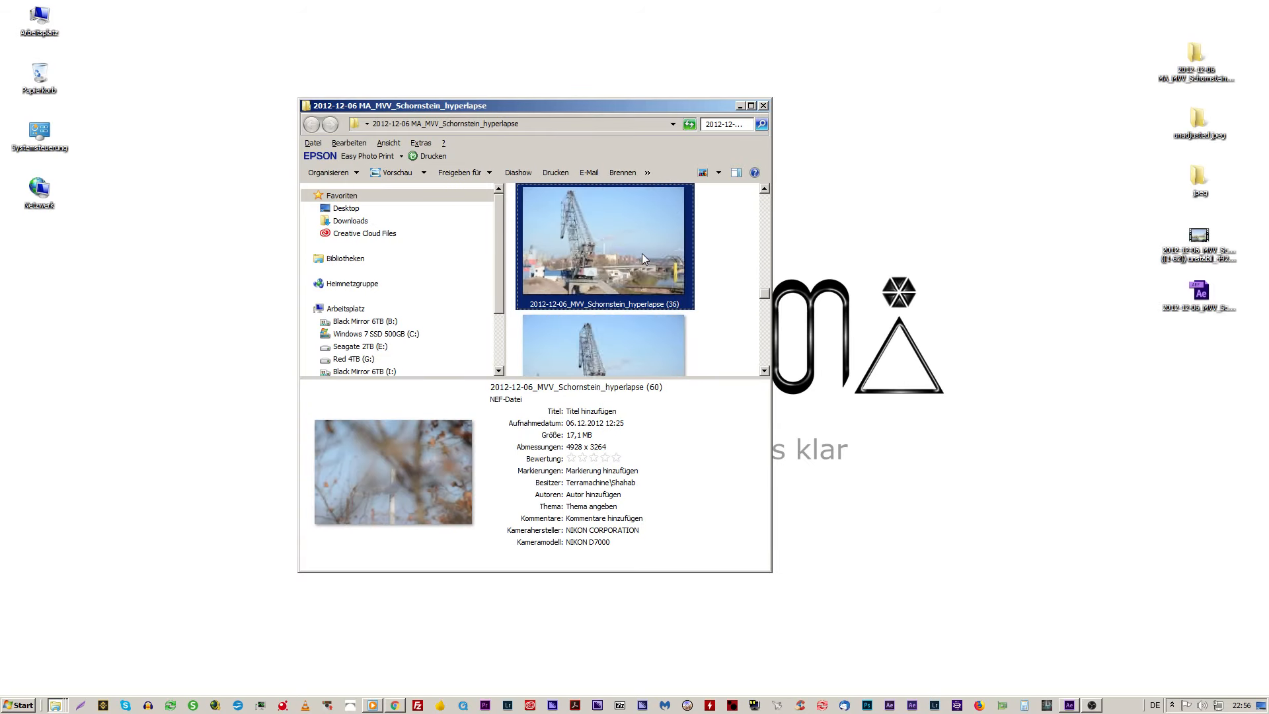
key("Down")
key("Down")
key("Down")
key("Down")
key("Down")
key("Down")
key("Down")
key("Down")
key("Down")
key("Down")
key("Down")
key("Down")
key("Down")
key("Down")
key("Down")
key("Down")
key("Down")
key("Down")
key("Down")
key("Down")
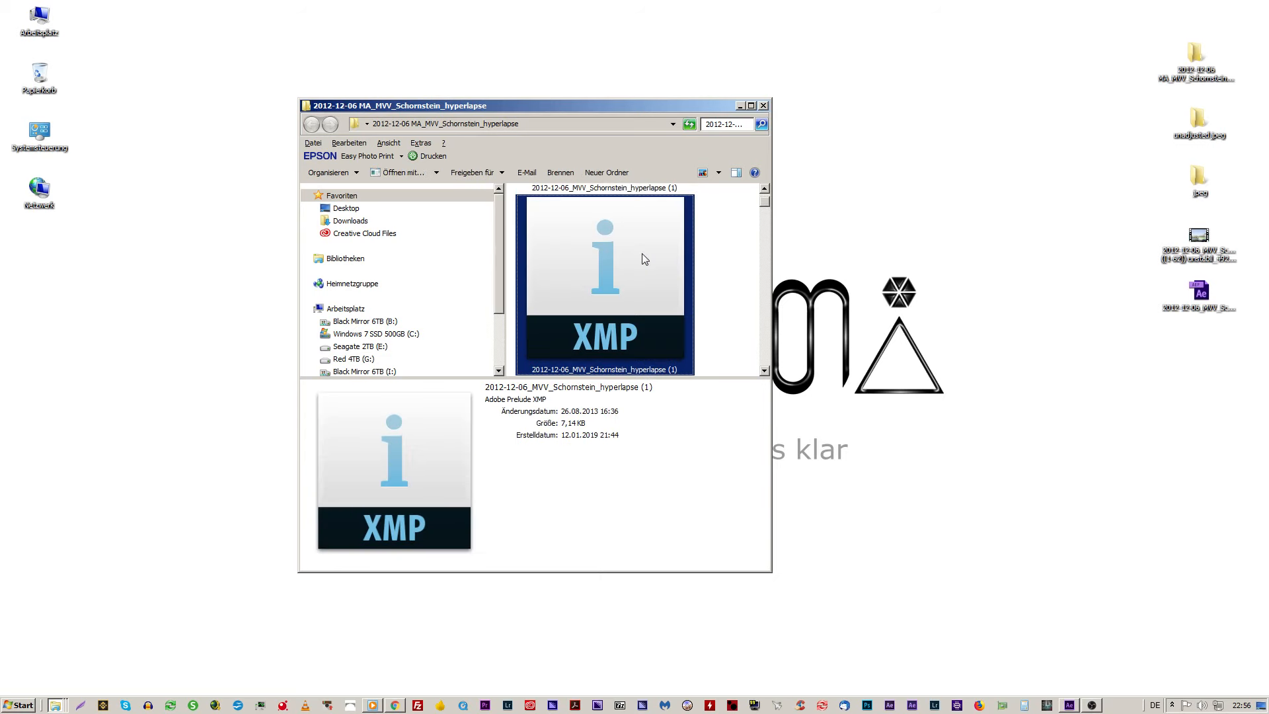
Step: Play forward through the photo sequence once more, from the start to image 60
key("Down")
key("Down")
key("Down")
key("Down")
key("Down")
key("Down")
key("Down")
key("Down")
key("Down")
key("Down")
key("Down")
key("Down")
key("Down")
key("Down")
key("Down")
key("Down")
key("Down")
key("Down")
key("Down")
key("Down")
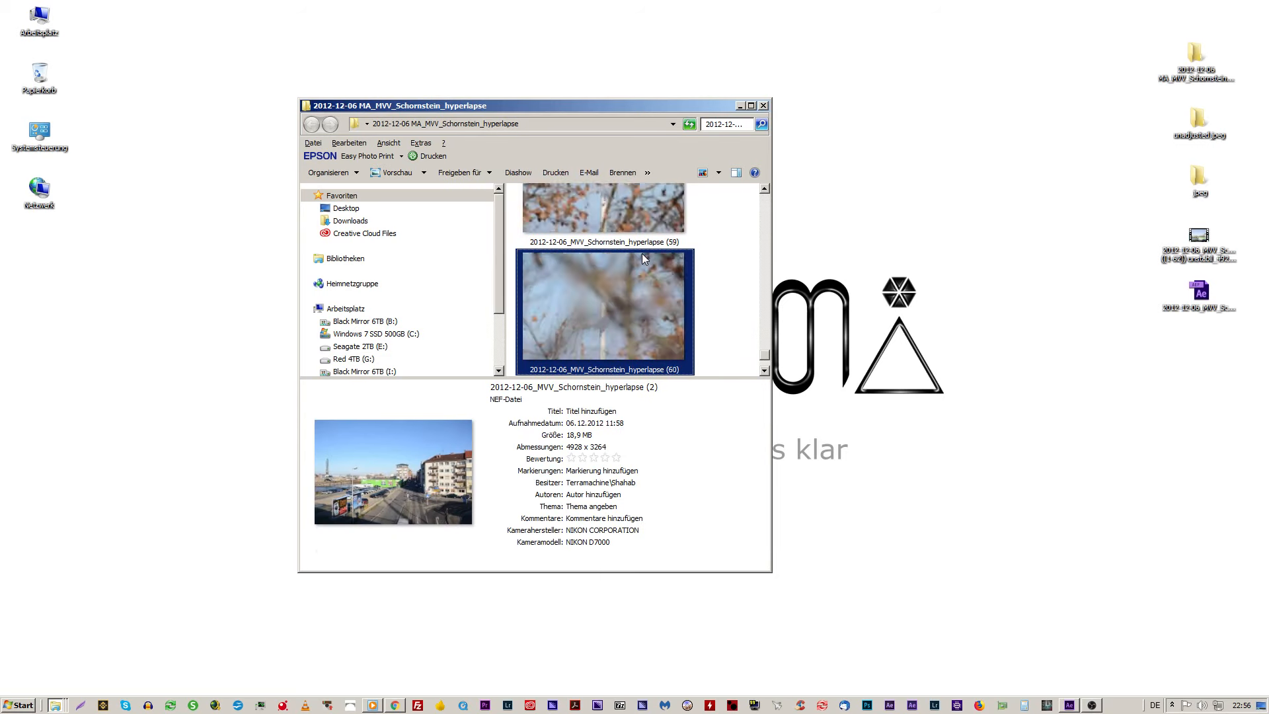
Step: Return from image 60 through the crane shot at image 38 to the XMP file of image 1
key("Up")
key("Up")
key("Up")
key("Up")
key("Up")
key("Up")
key("Up")
key("Up")
key("Up")
key("Up")
key("Up")
key("Up")
key("Up")
key("Up")
key("Up")
key("Up")
key("Up")
key("Up")
key("Up")
key("Up")
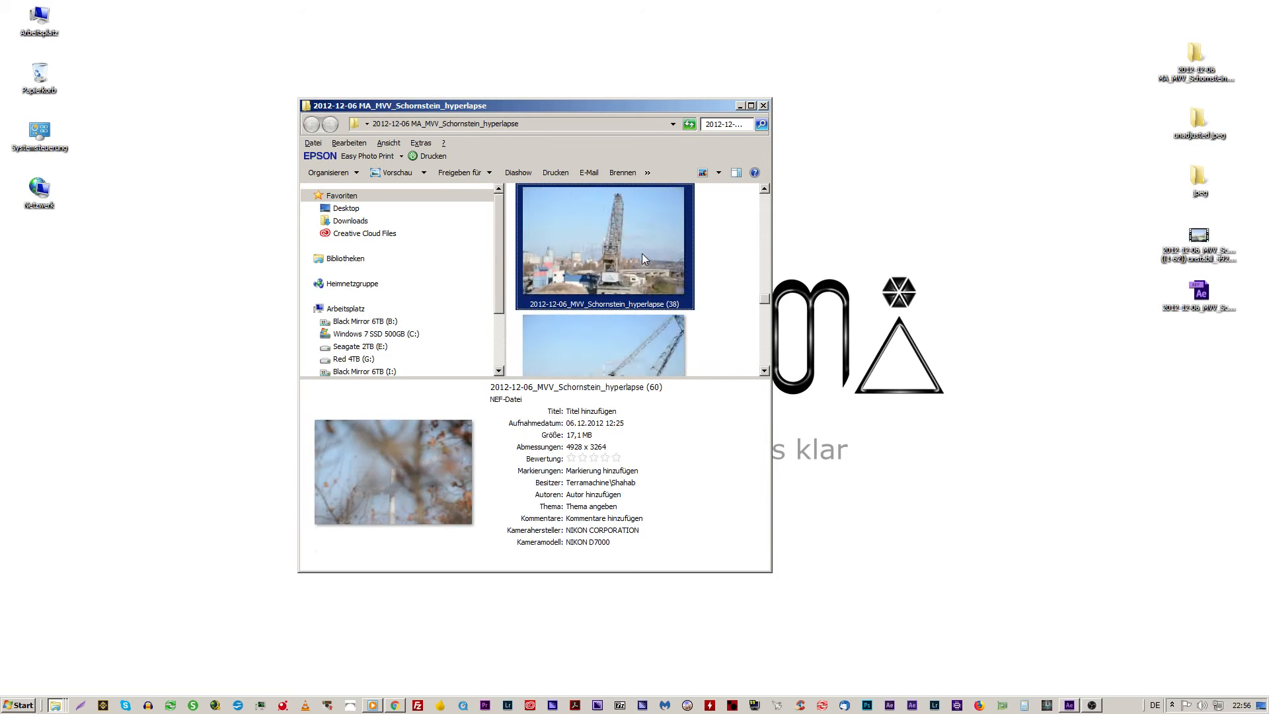
key("Down")
key("Down")
key("Down")
key("Down")
key("Down")
key("Down")
key("Down")
key("Down")
key("Down")
key("Down")
key("Down")
key("Down")
key("Down")
key("Down")
key("Down")
key("Down")
key("Down")
key("Down")
key("Down")
key("Down")
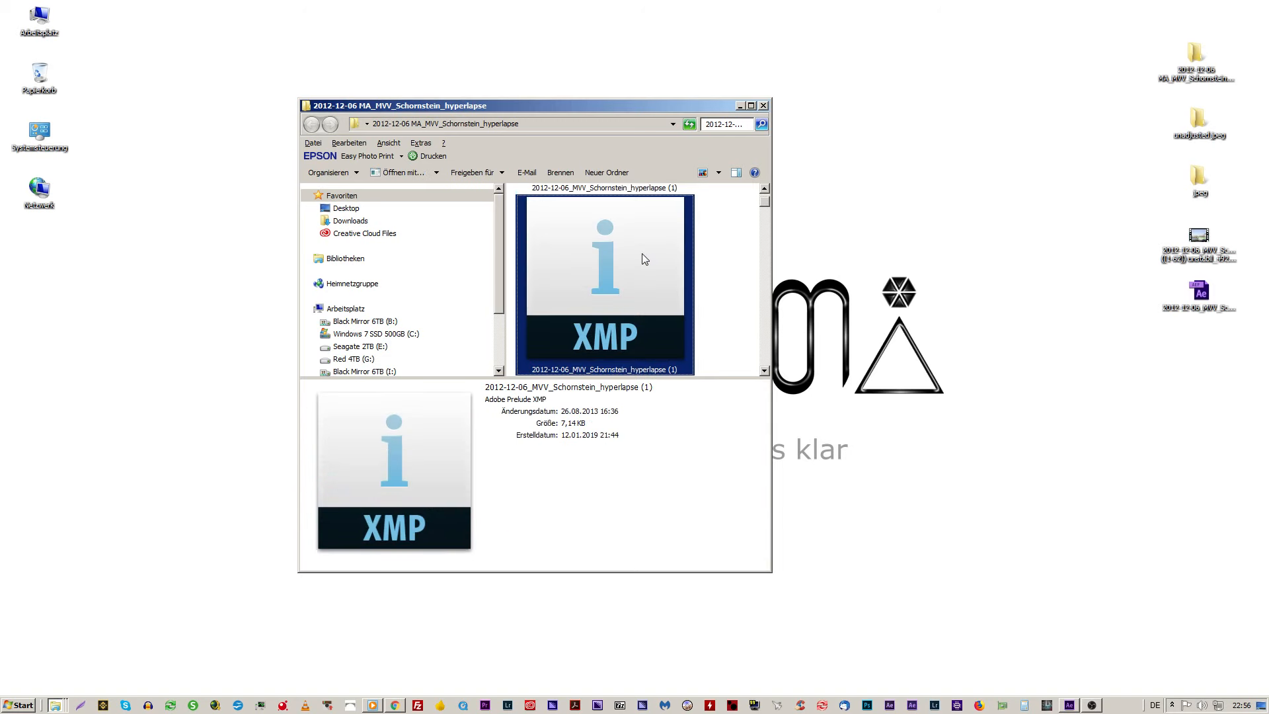
Step: Flip forward through the photo sequence from the XMP file of image 1 to the blurred-branch shot at image 59
key("Down")
key("Down")
key("Down")
key("Down")
key("Down")
key("Down")
key("Down")
key("Down")
key("Down")
key("Down")
key("Down")
key("Down")
key("Down")
key("Down")
key("Down")
key("Down")
key("Down")
key("Down")
key("Down")
key("Down")
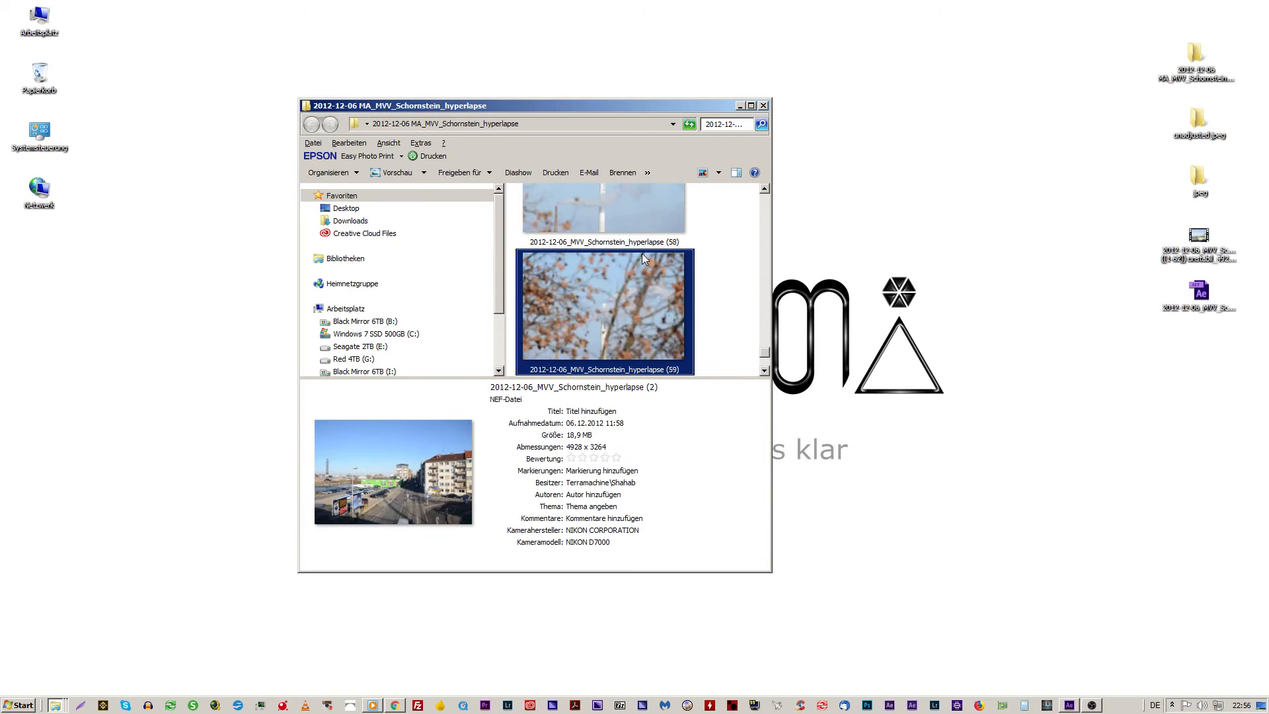
Step: Run backwards through the sequence from image 60, past the crane shot at image 36, to the XMP file of image 1
key("Up")
key("Up")
key("Up")
key("Up")
key("Up")
key("Up")
key("Up")
key("Up")
key("Up")
key("Up")
key("Up")
key("Up")
key("Up")
key("Up")
key("Up")
key("Up")
key("Up")
key("Up")
key("Up")
key("Up")
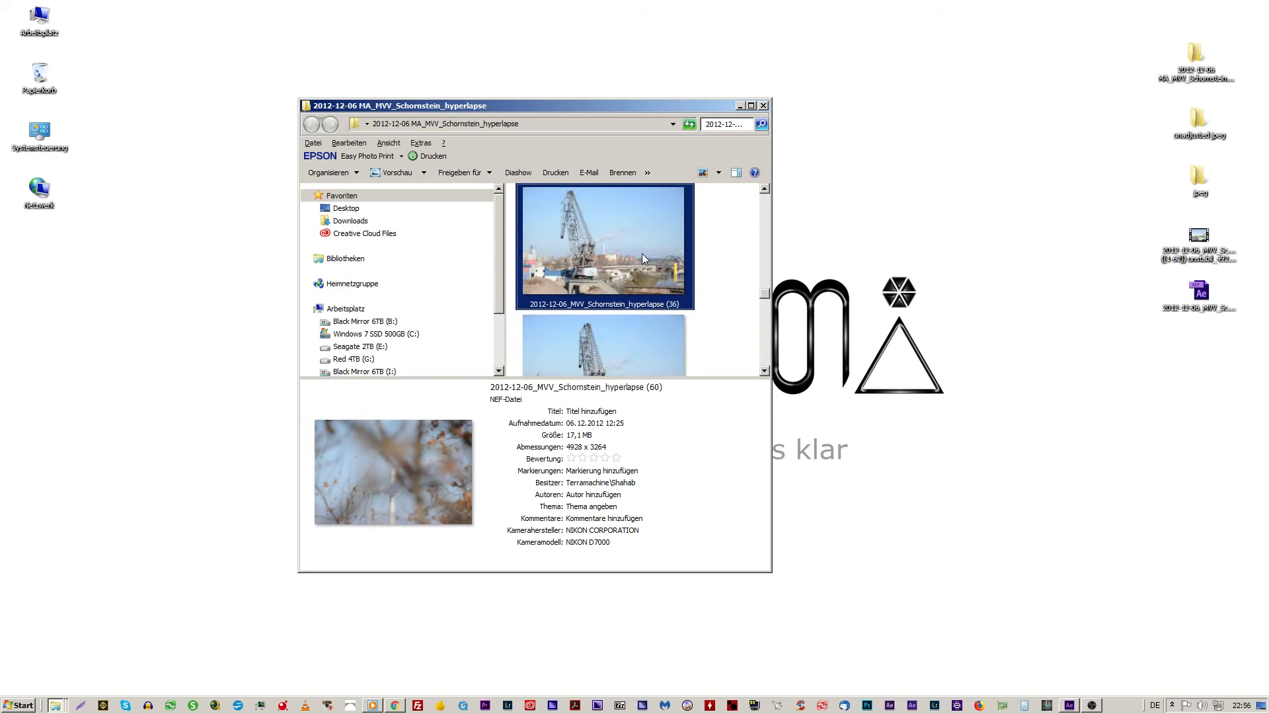
key("Down")
key("Down")
key("Down")
key("Down")
key("Down")
key("Down")
key("Down")
key("Down")
key("Down")
key("Down")
key("Down")
key("Down")
key("Down")
key("Down")
key("Down")
key("Down")
key("Down")
key("Down")
key("Down")
key("Down")
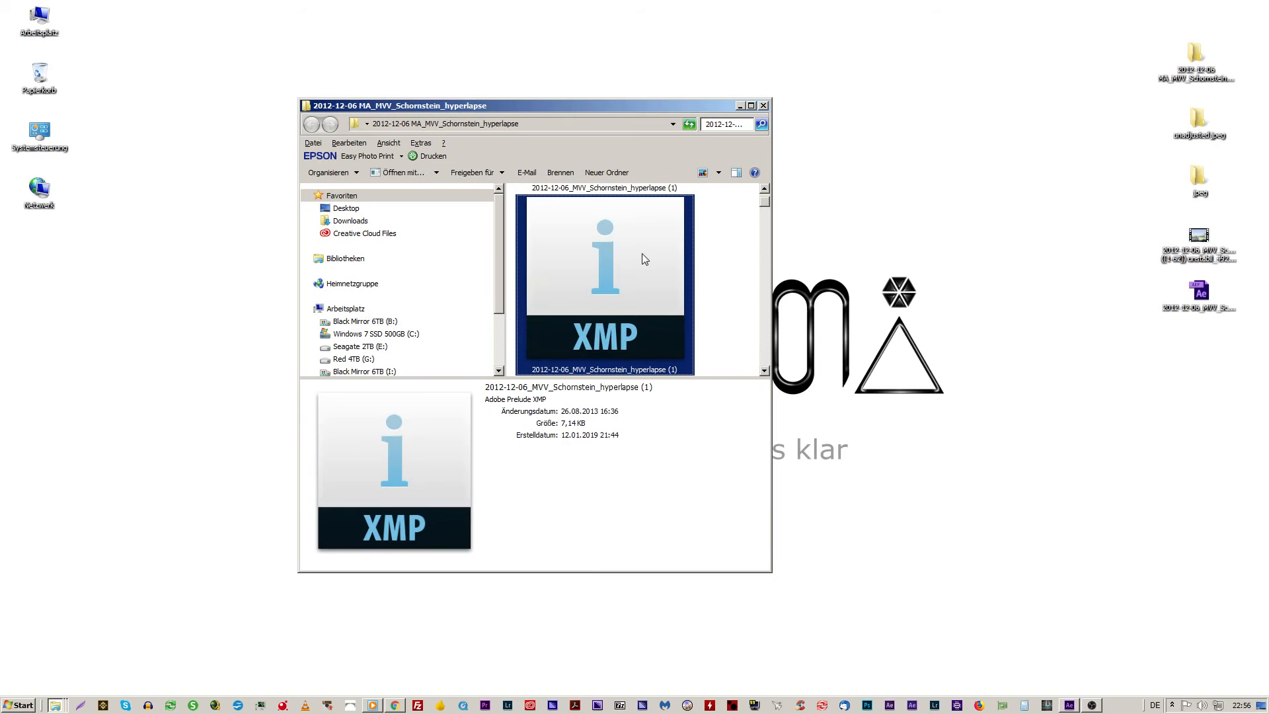
Step: Play forward through the whole photo sequence, past the silos at image 42 and the smoking chimney at image 56, to image 62
key("Down")
key("Down")
key("Down")
key("Down")
key("Down")
key("Down")
key("Down")
key("Down")
key("Down")
key("Down")
key("Down")
key("Down")
key("Down")
key("Down")
key("Down")
key("Down")
key("Down")
key("Down")
key("Down")
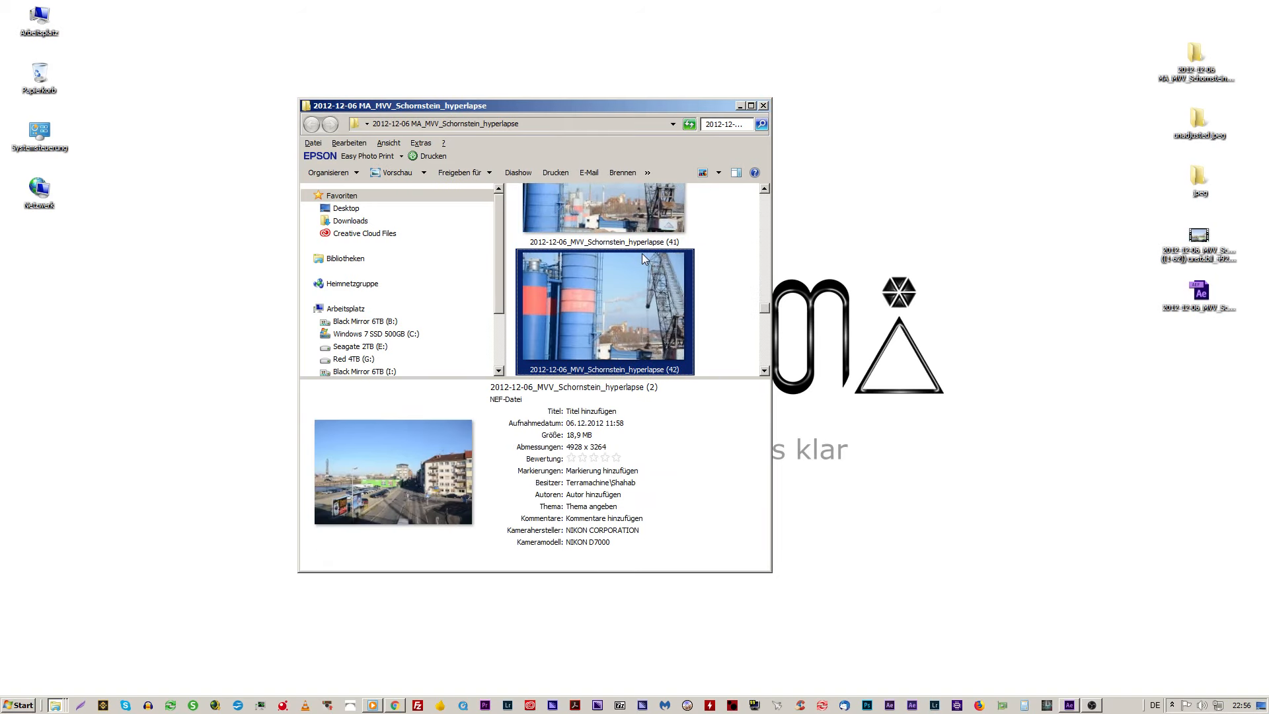
key("Down")
key("Down")
key("Down")
key("Down")
key("Down")
key("Down")
key("Down")
key("Down")
key("Down")
key("Down")
key("Down")
key("Down")
key("Down")
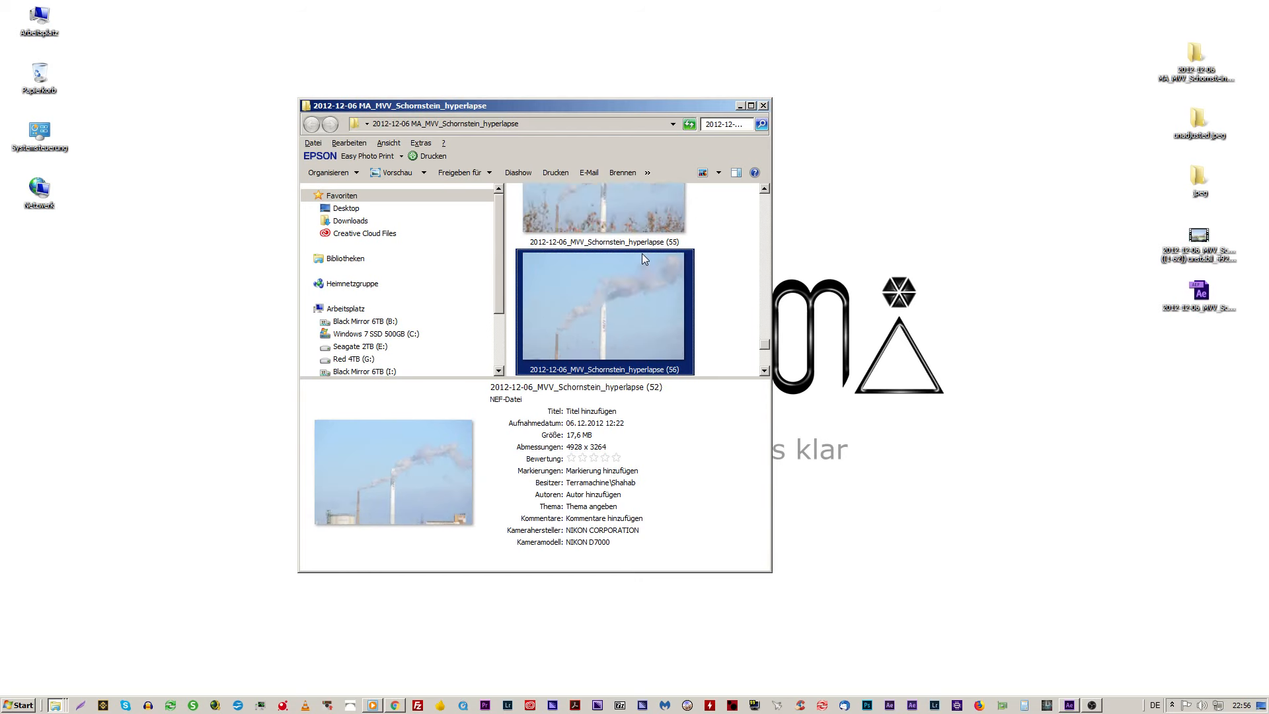
key("Down")
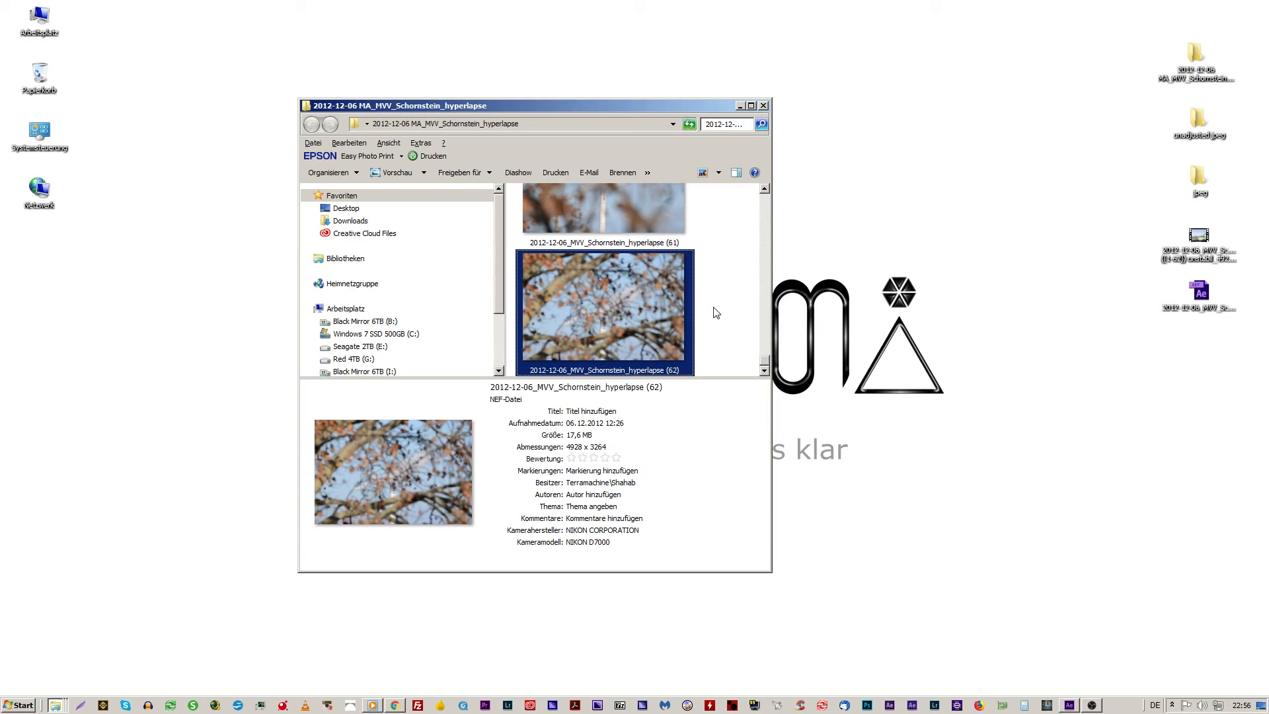
Step: Step back through the sequence from image 62, past the crane at image 38, to the XMP file of image 1
key("Up")
key("Up")
key("Up")
key("Up")
key("Up")
key("Up")
key("Up")
key("Up")
key("Up")
key("Up")
key("Up")
key("Up")
key("Up")
key("Up")
key("Up")
key("Up")
key("Up")
key("Up")
key("Up")
key("Up")
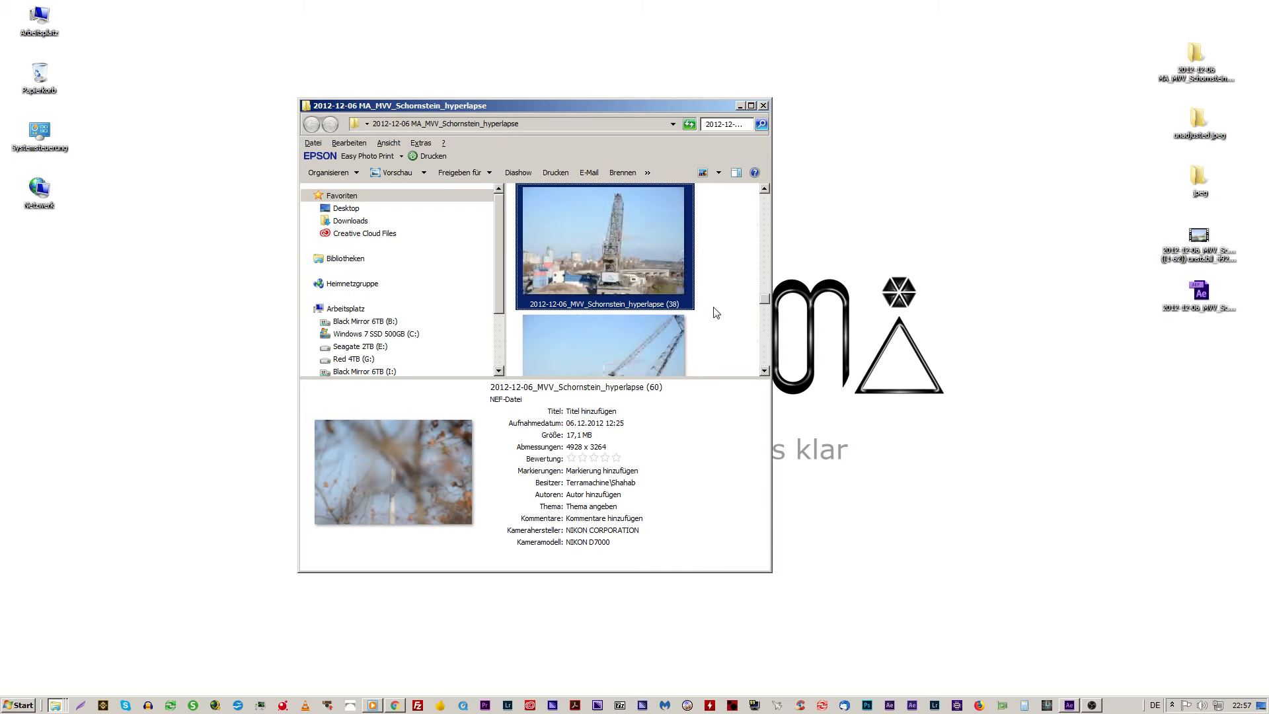
key("Up")
key("Up")
key("Up")
key("Up")
key("Up")
key("Up")
key("Up")
key("Up")
key("Up")
key("Up")
key("Up")
key("Up")
key("Up")
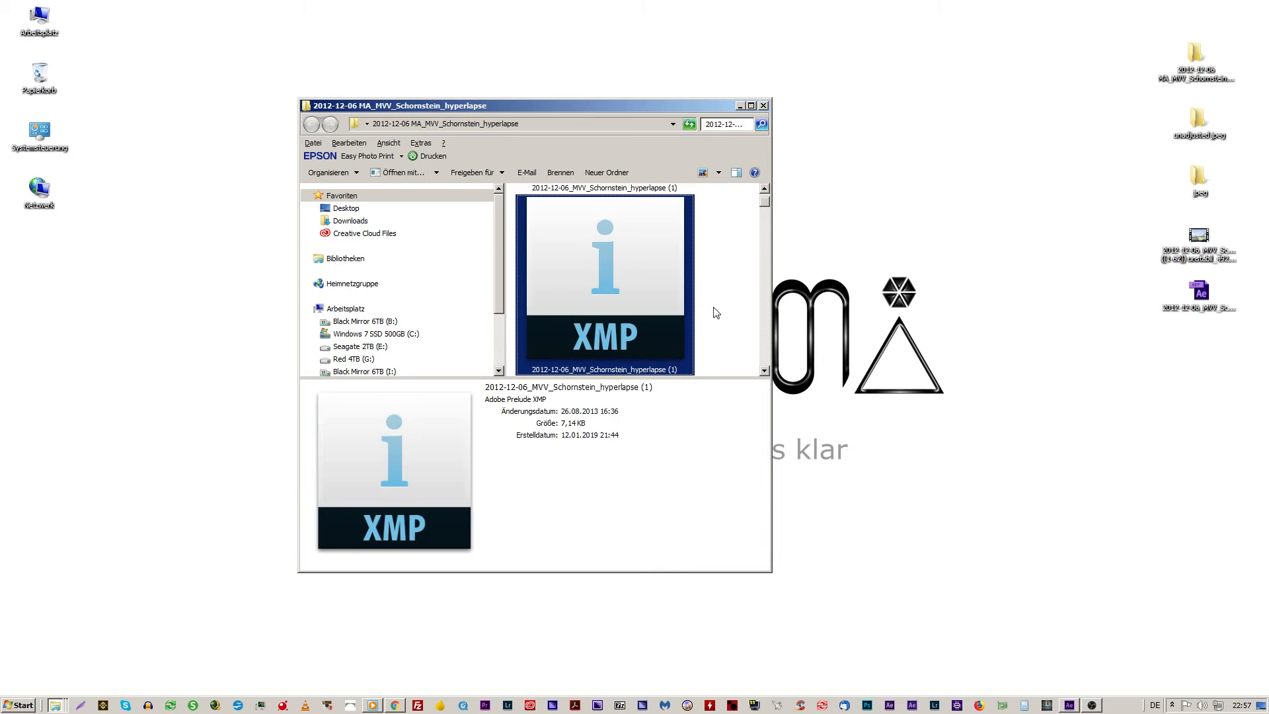
Step: Play forward through the photo sequence from the XMP file of image 1, past the smoking chimney at image 56, to image 60
key("Down")
key("Down")
key("Down")
key("Down")
key("Down")
key("Down")
key("Down")
key("Down")
key("Down")
key("Down")
key("Down")
key("Down")
key("Down")
key("Down")
key("Down")
key("Down")
key("Down")
key("Down")
key("Down")
key("Down")
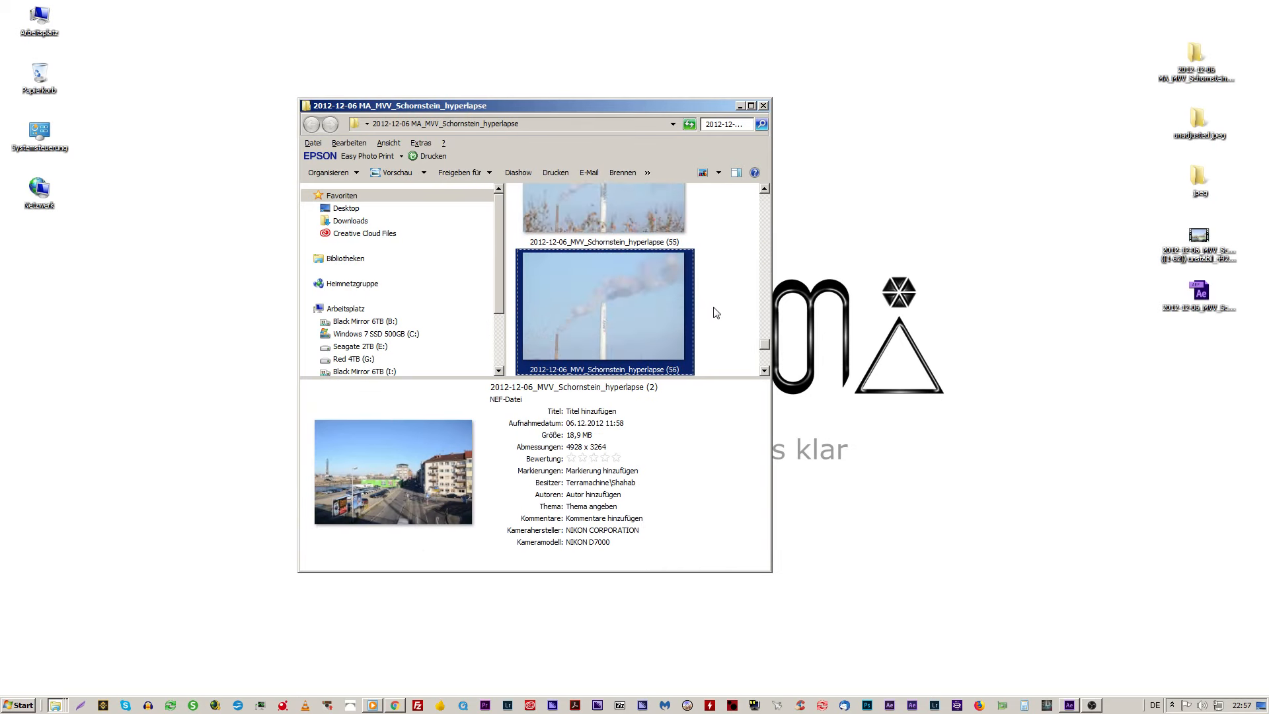
Step: Run back through the photo sequence from image 60, past the crane at image 38, to the XMP file of image 1
key("Up")
key("Up")
key("Up")
key("Up")
key("Up")
key("Up")
key("Up")
key("Up")
key("Up")
key("Up")
key("Up")
key("Up")
key("Up")
key("Up")
key("Up")
key("Up")
key("Up")
key("Up")
key("Up")
key("Up")
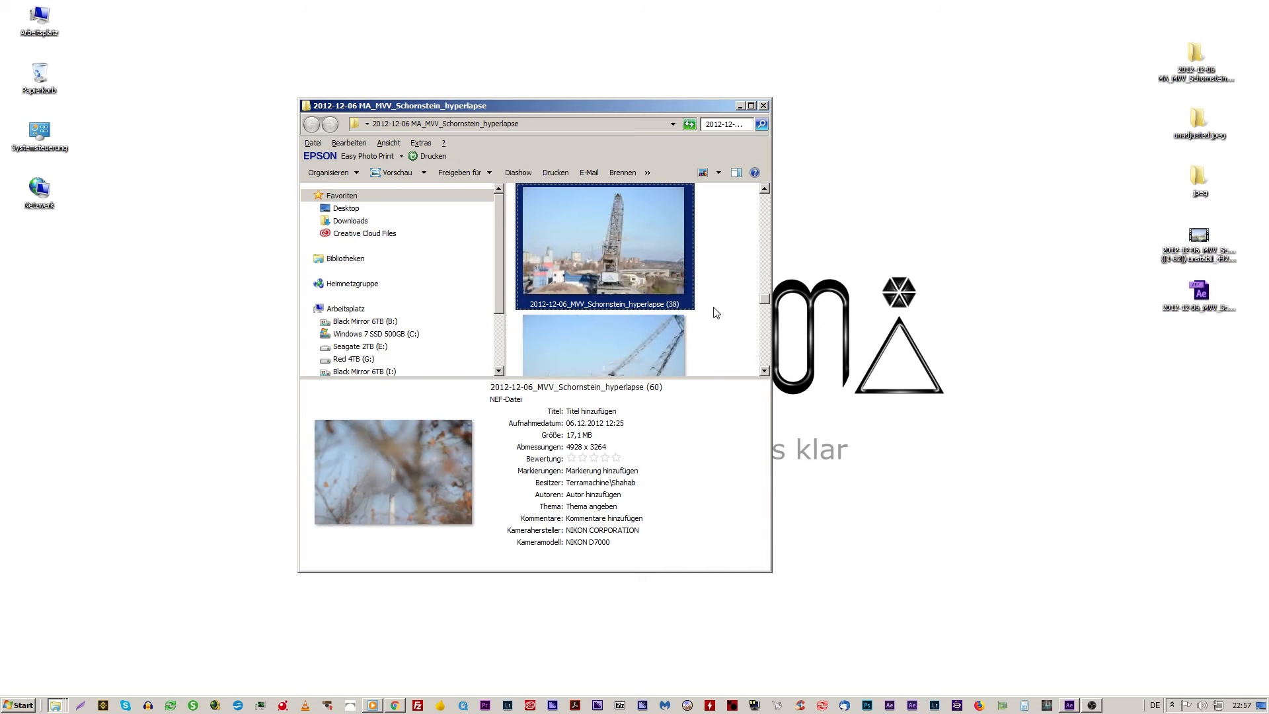
key("Down")
key("Down")
key("Down")
key("Down")
key("Down")
key("Down")
key("Down")
key("Down")
key("Down")
key("Down")
key("Down")
key("Down")
key("Down")
key("Down")
key("Down")
key("Down")
key("Down")
key("Down")
key("Down")
key("Down")
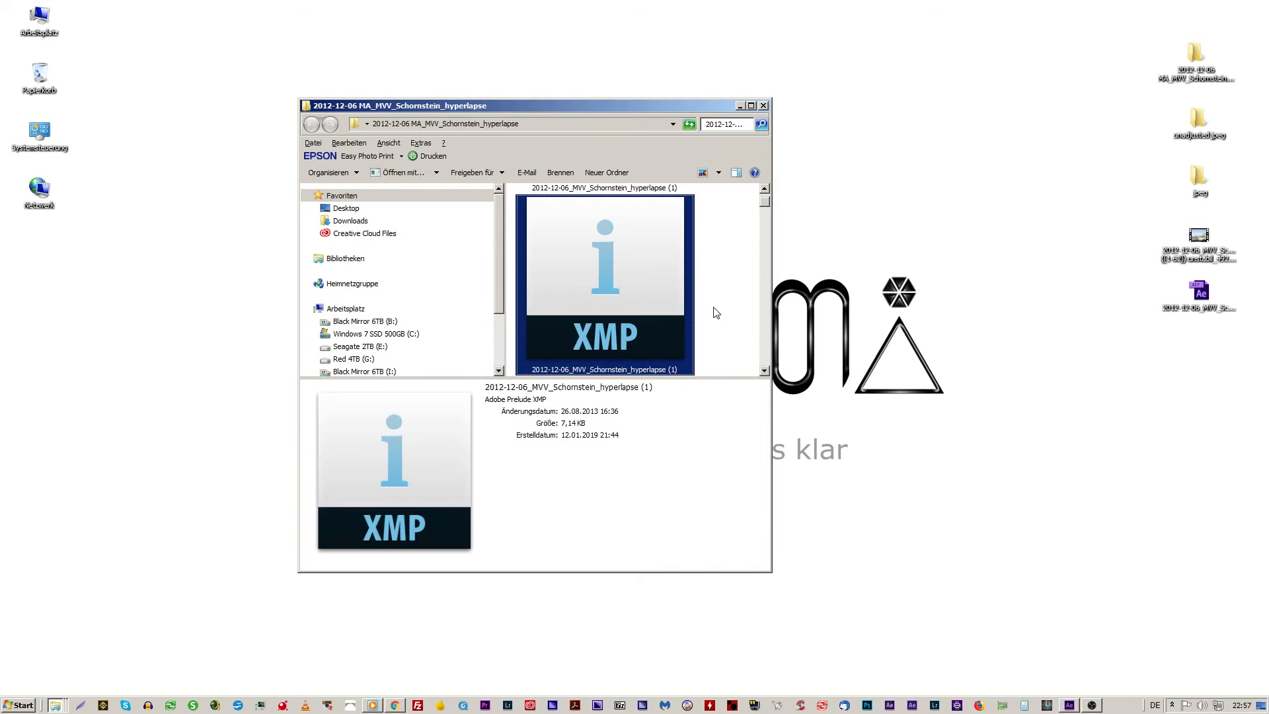
Step: Flip forward from the XMP file of image 1 to image 60 and back past the silos at image 43 to the photo of image 1
key("Down")
key("Down")
key("Down")
key("Down")
key("Down")
key("Down")
key("Down")
key("Down")
key("Down")
key("Down")
key("Down")
key("Down")
key("Down")
key("Down")
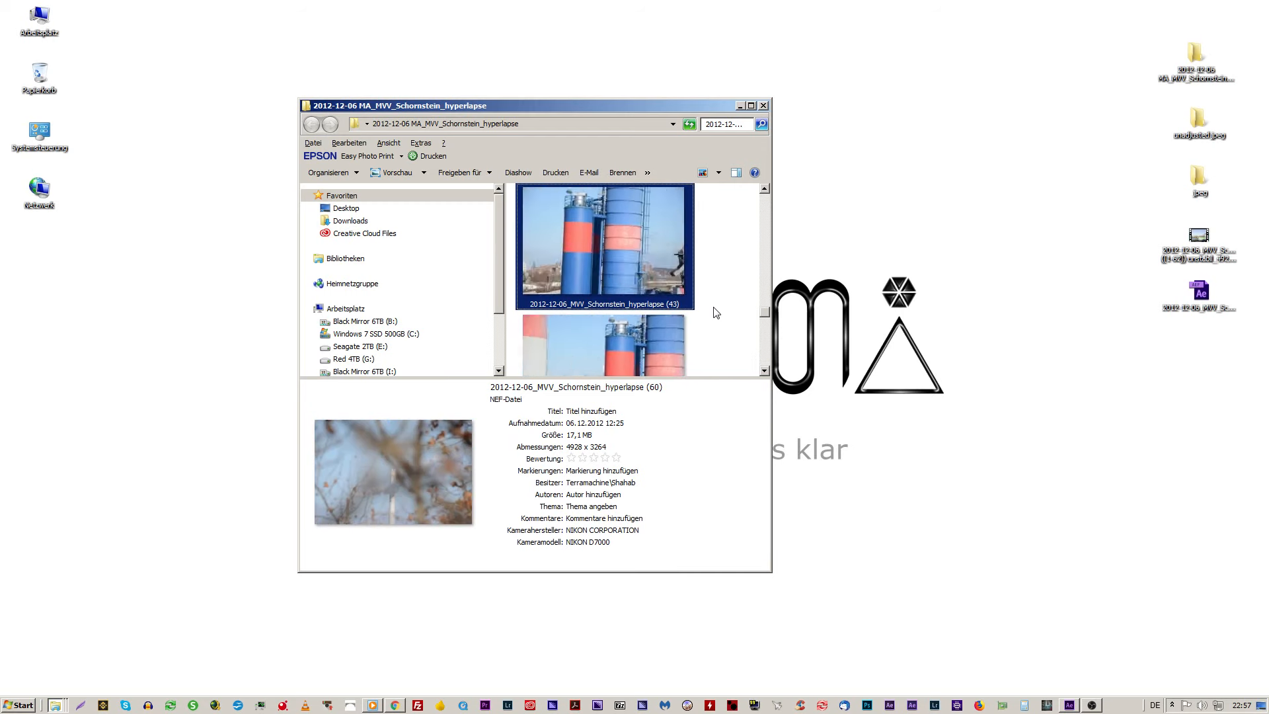
key("Down")
key("Down")
key("Down")
key("Down")
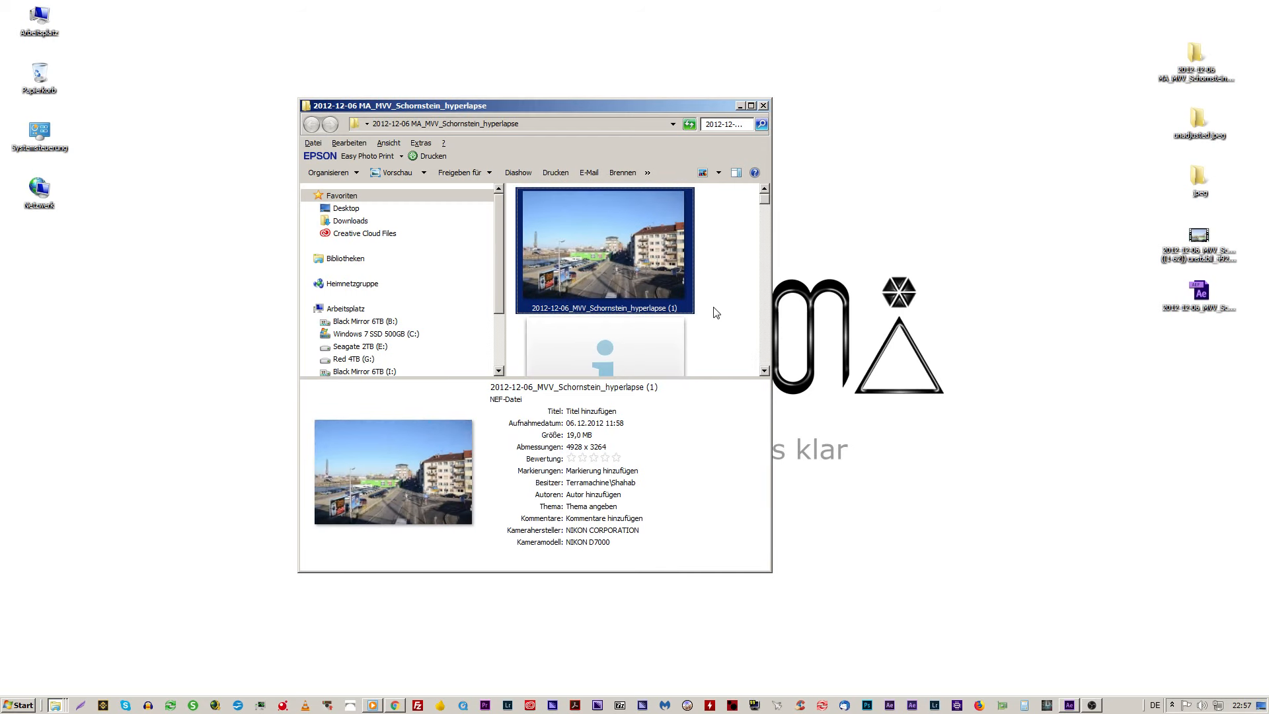
Step: Play forward through the sequence from the photo of image 1, past the silos at image 46, to image 60
key("Down")
key("Down")
key("Down")
key("Down")
key("Down")
key("Down")
key("Down")
key("Down")
key("Down")
key("Down")
key("Down")
key("Down")
key("Down")
key("Down")
key("Down")
key("Down")
key("Down")
key("Down")
key("Down")
key("Down")
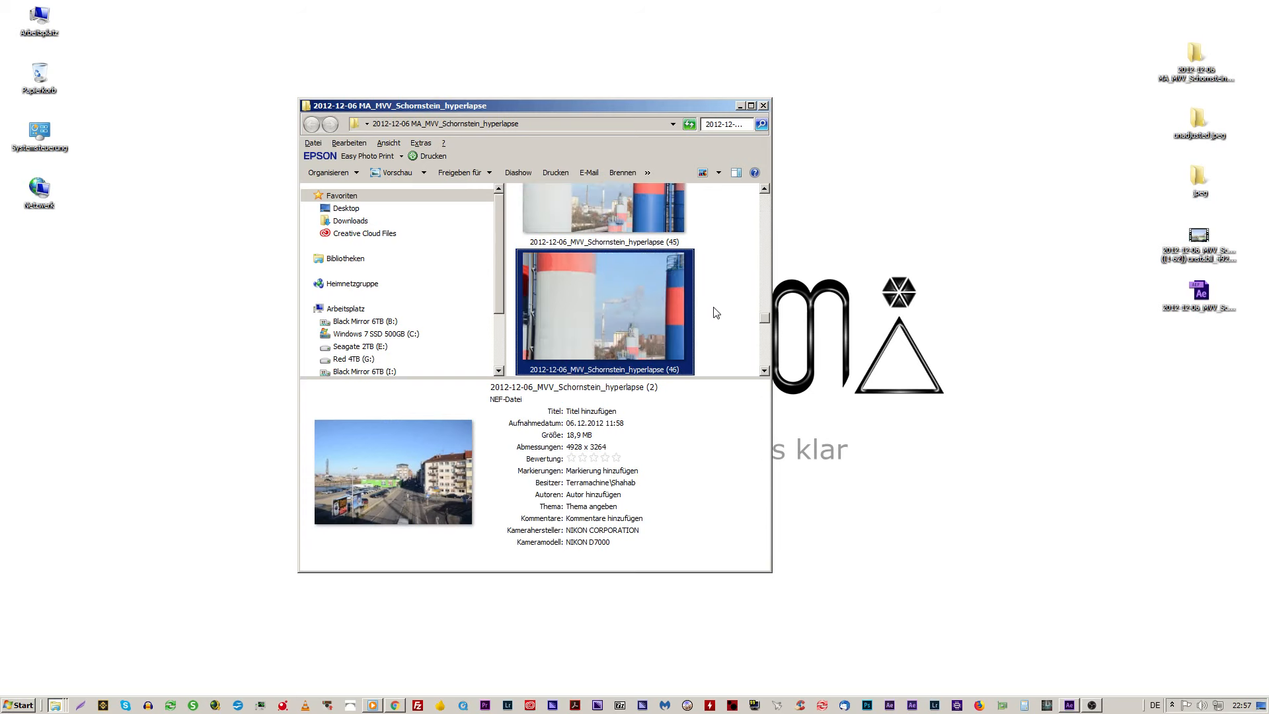
Step: Step back through the sequence from image 60, past the silo at image 47, to the photo of image 1
key("Up")
key("Up")
key("Up")
key("Up")
key("Up")
key("Up")
key("Up")
key("Up")
key("Up")
key("Up")
key("Up")
key("Up")
key("Up")
key("Up")
key("Up")
key("Up")
key("Up")
key("Up")
key("Up")
key("Up")
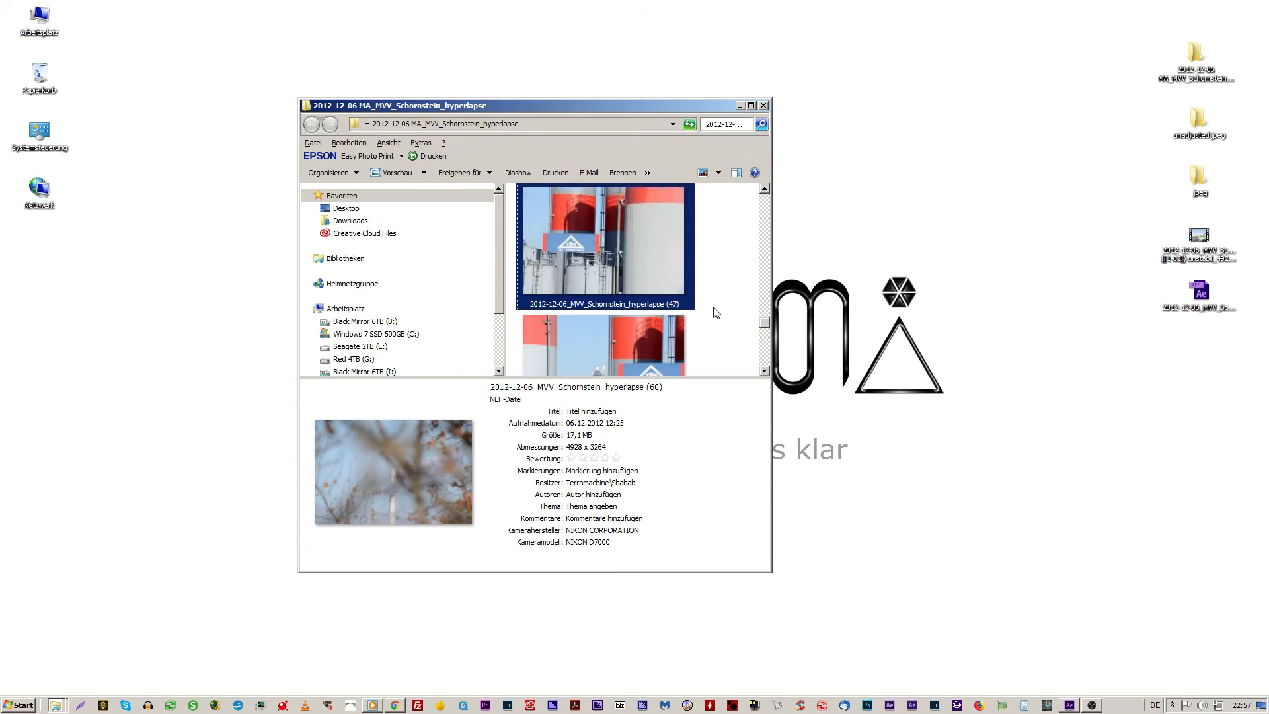
key("Up")
key("Up")
key("Up")
key("Up")
key("Up")
key("Up")
key("Up")
key("Up")
key("Up")
key("Up")
key("Up")
key("Up")
key("Up")
key("Up")
key("Up")
key("Up")
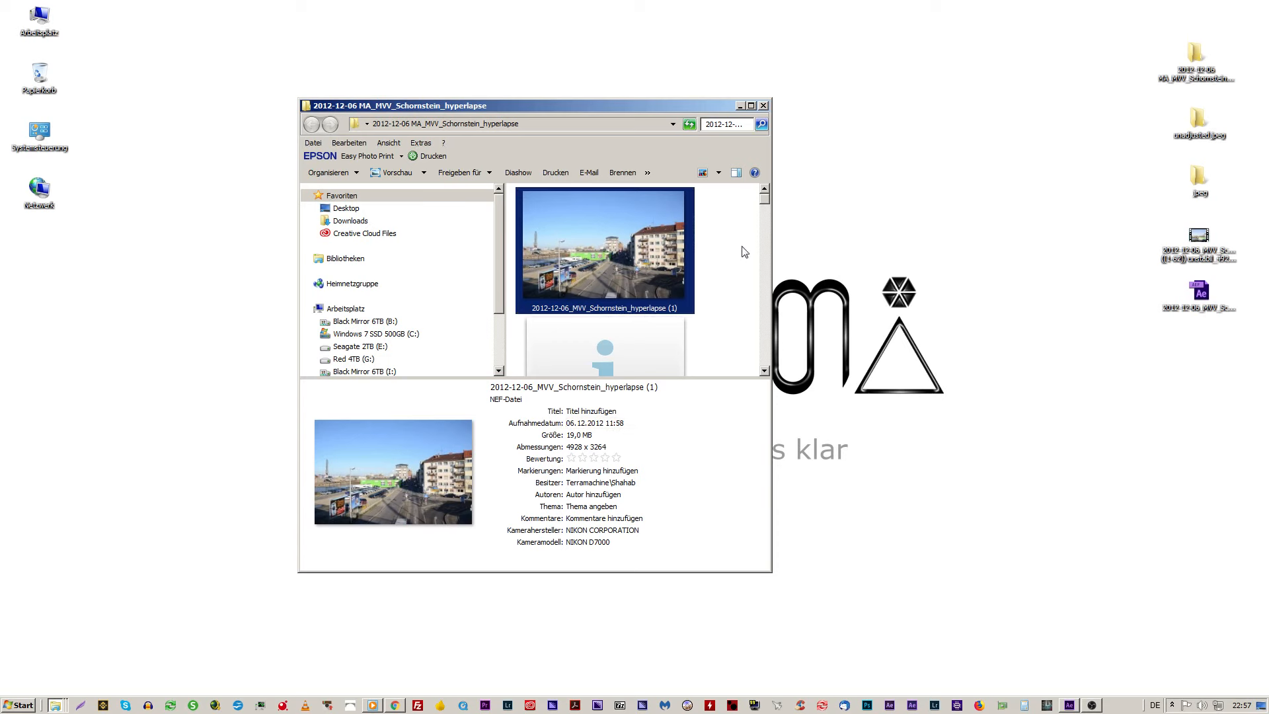
Step: Compare the two ends of the sequence by selecting the last photo, image 62, and returning to the first photo, image 1
left_click_drag(766, 201, 769, 358)
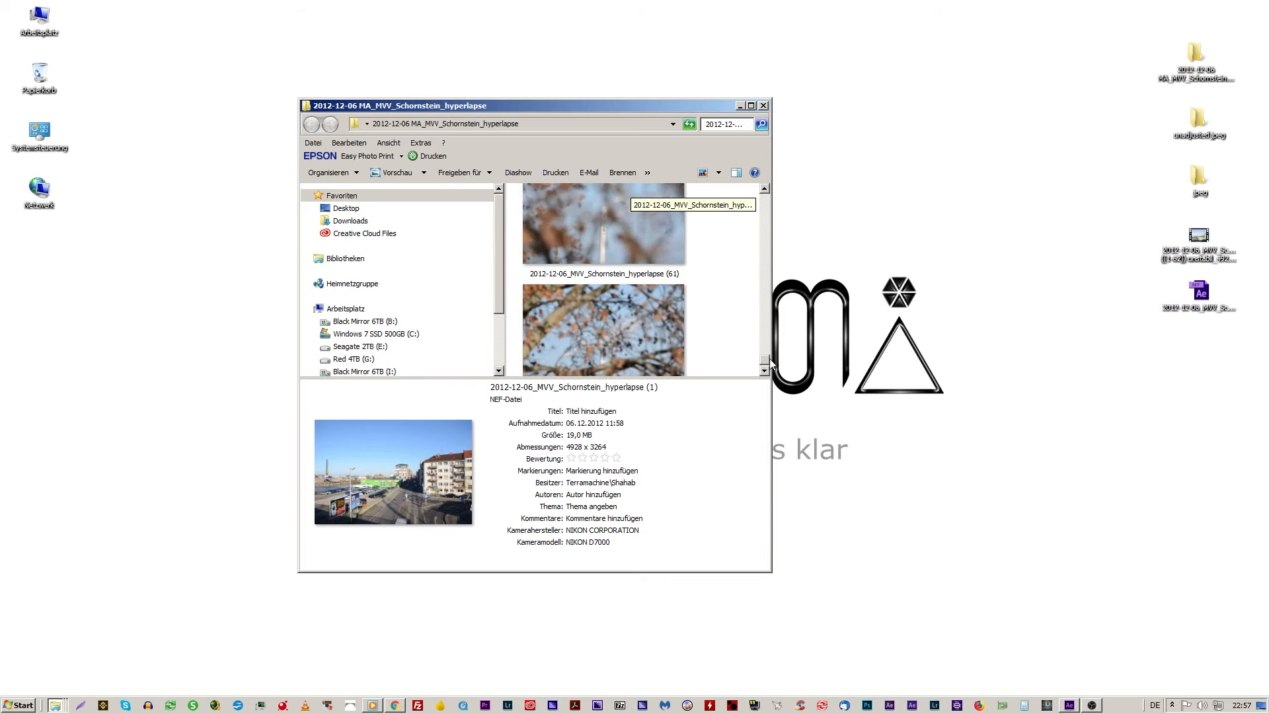
left_click(581, 303)
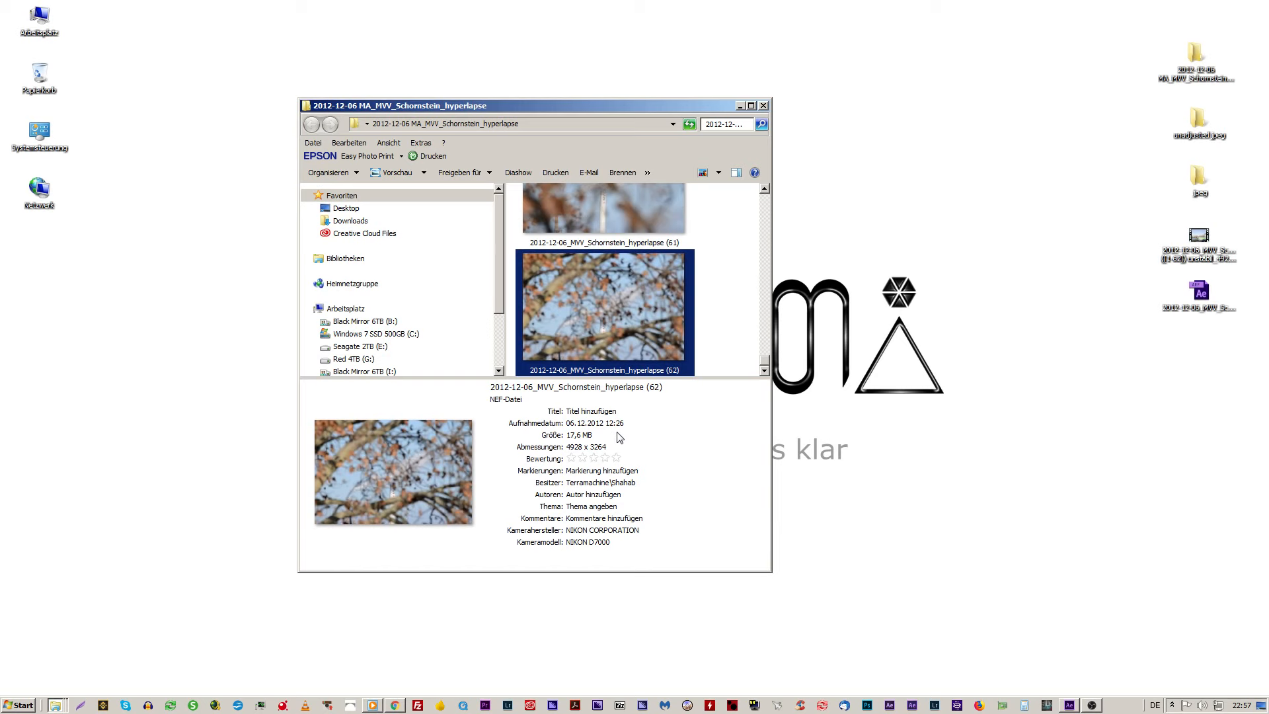
left_click_drag(763, 359, 765, 260)
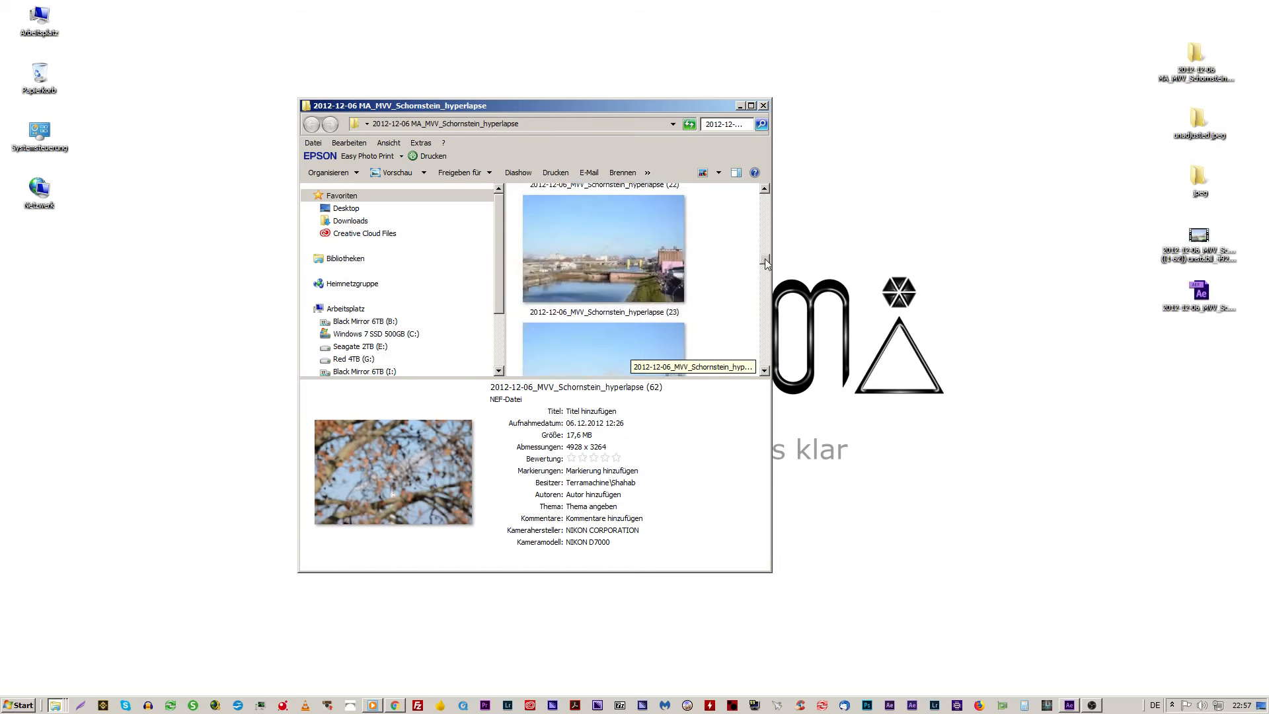
left_click(666, 256)
Step: Browse the thumbnails forwards and backwards between the parking-lot shots and the chimney shots, ending at image 62
scroll(665, 253, "down", 15)
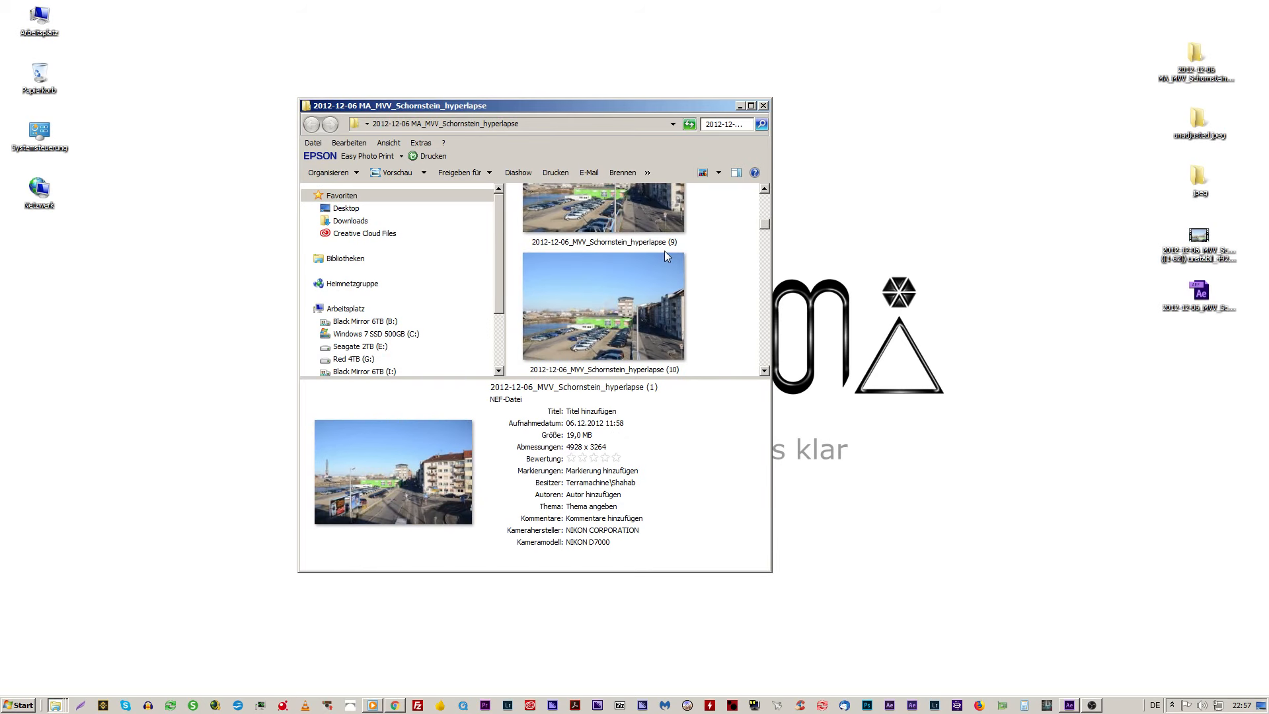
scroll(657, 255, "down", 16)
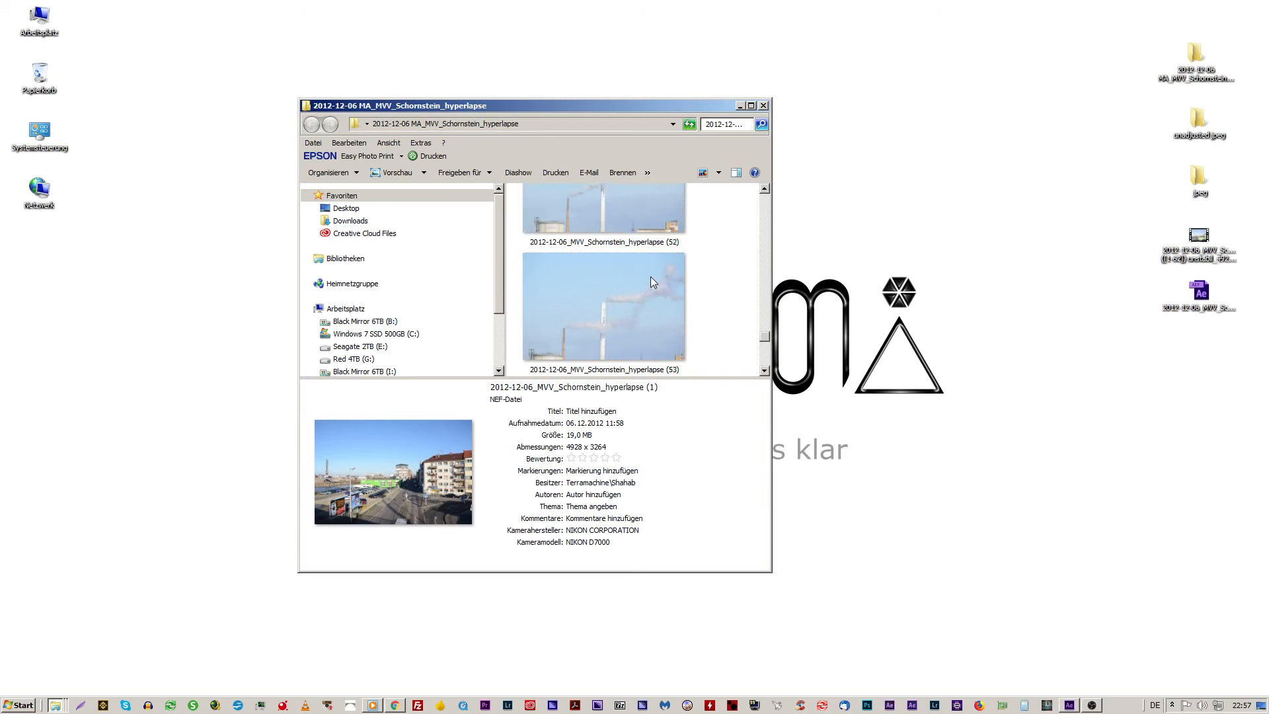
scroll(647, 280, "up", 15)
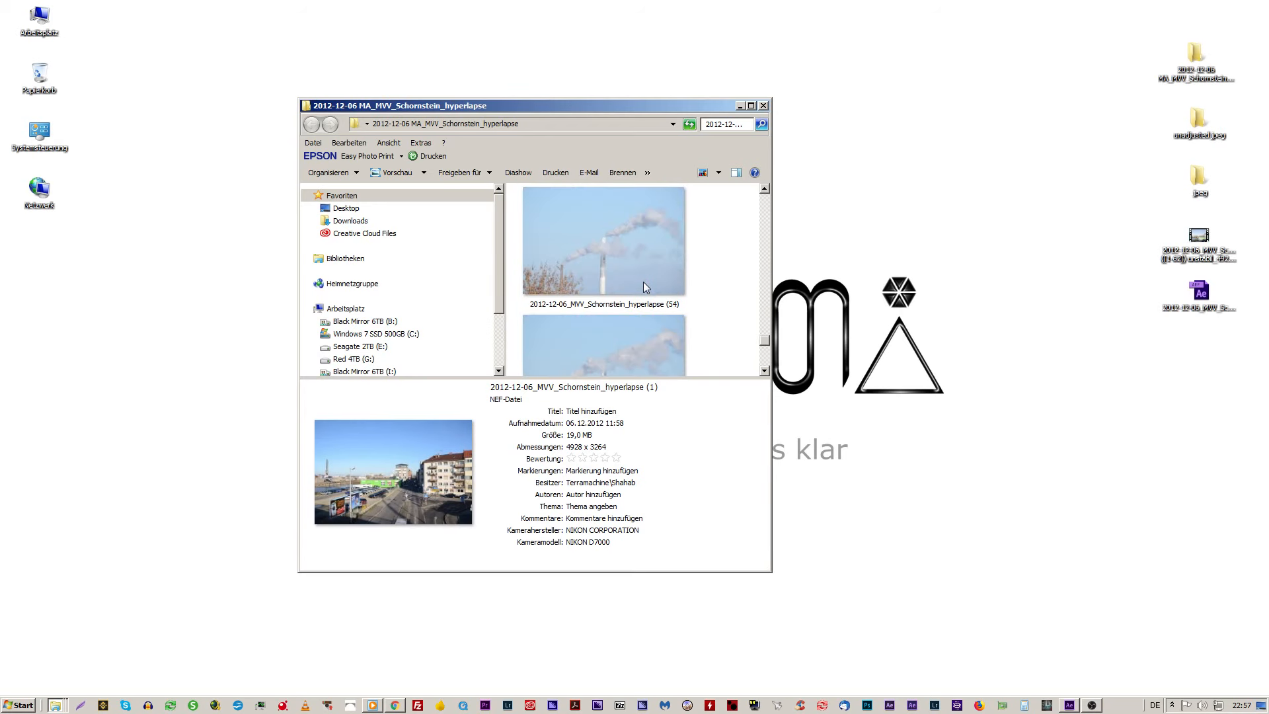
scroll(637, 286, "up", 15)
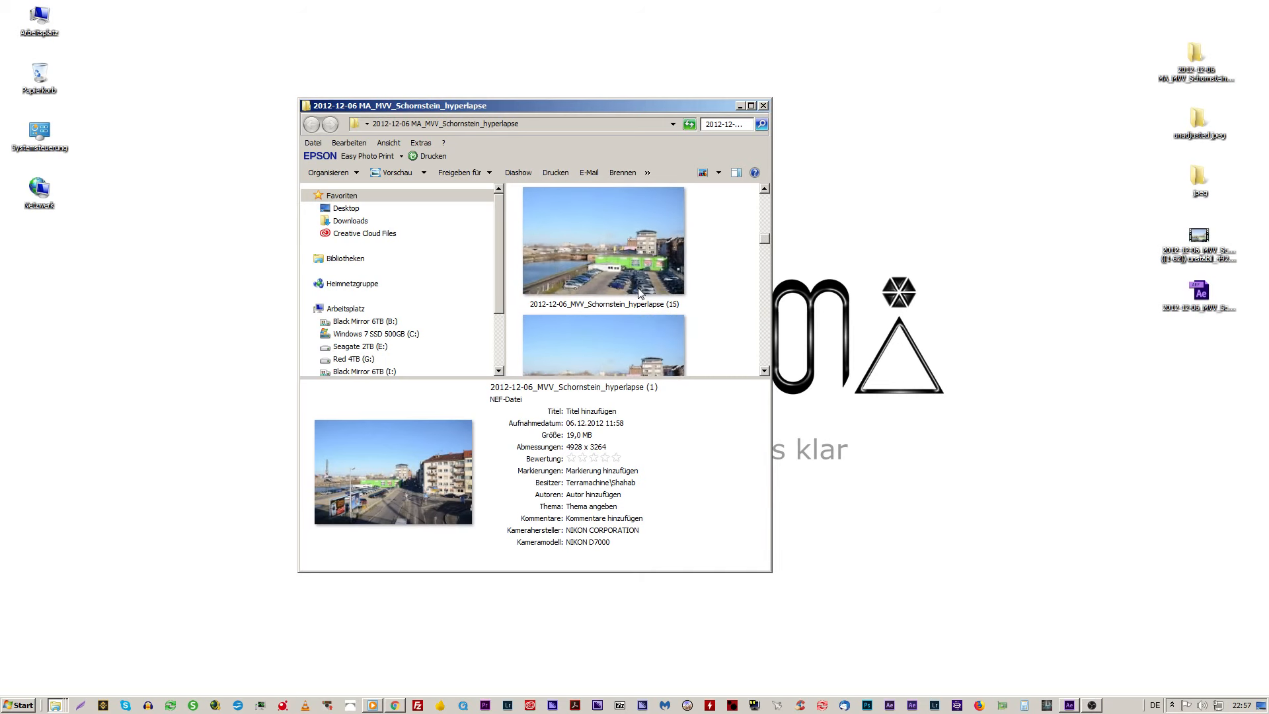
scroll(636, 290, "down", 14)
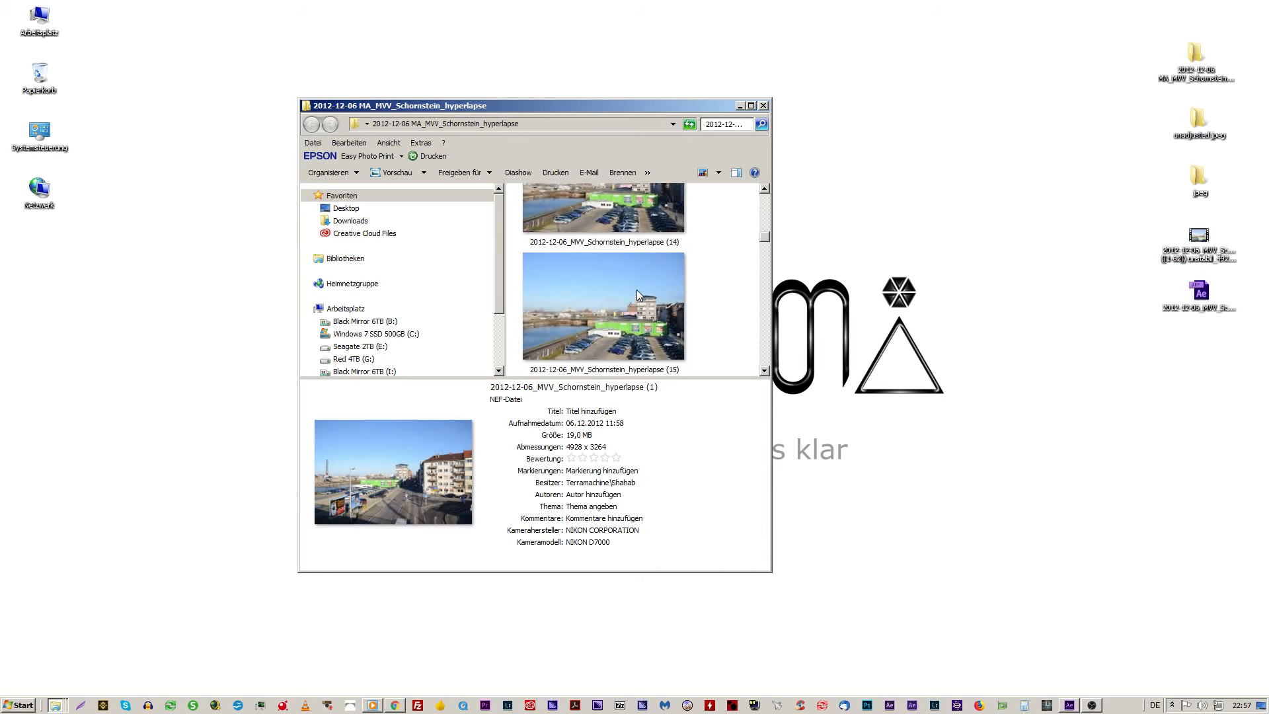
scroll(634, 288, "down", 13)
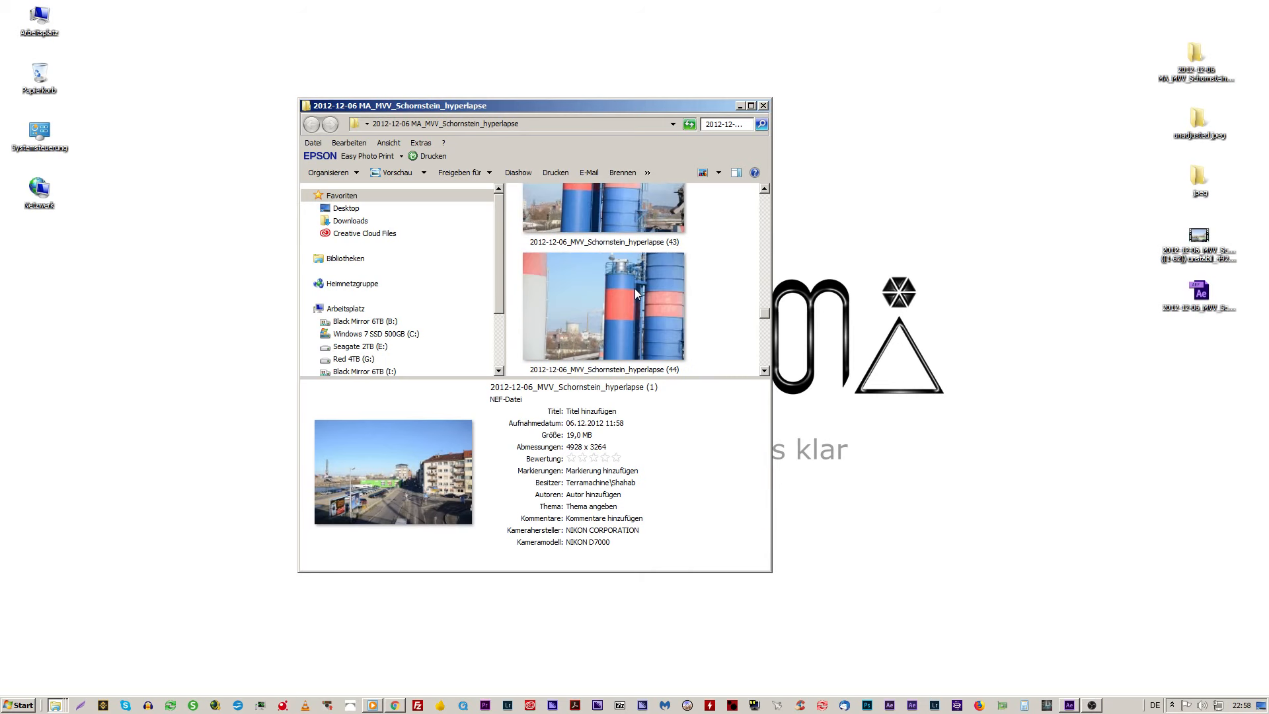
scroll(634, 293, "down", 3)
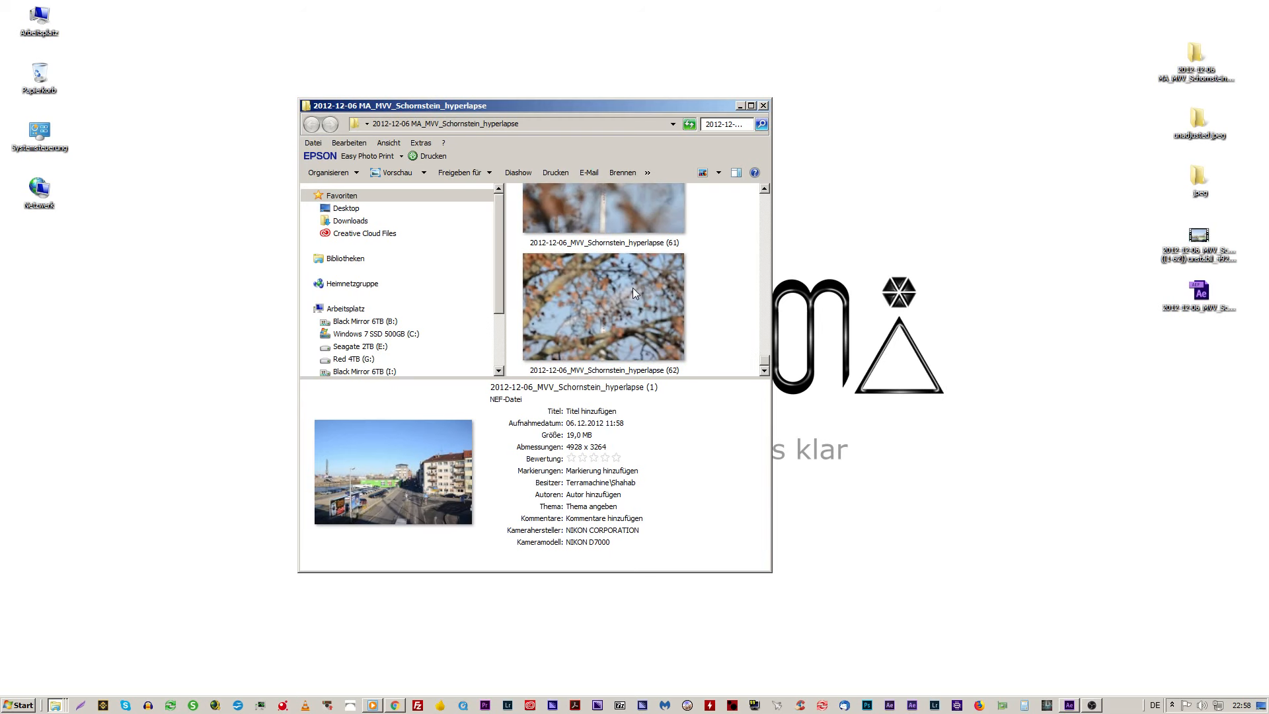
Step: Inspect the focal length and 35mm Brennweite in the file properties of image 62 and close the properties
left_click(637, 308)
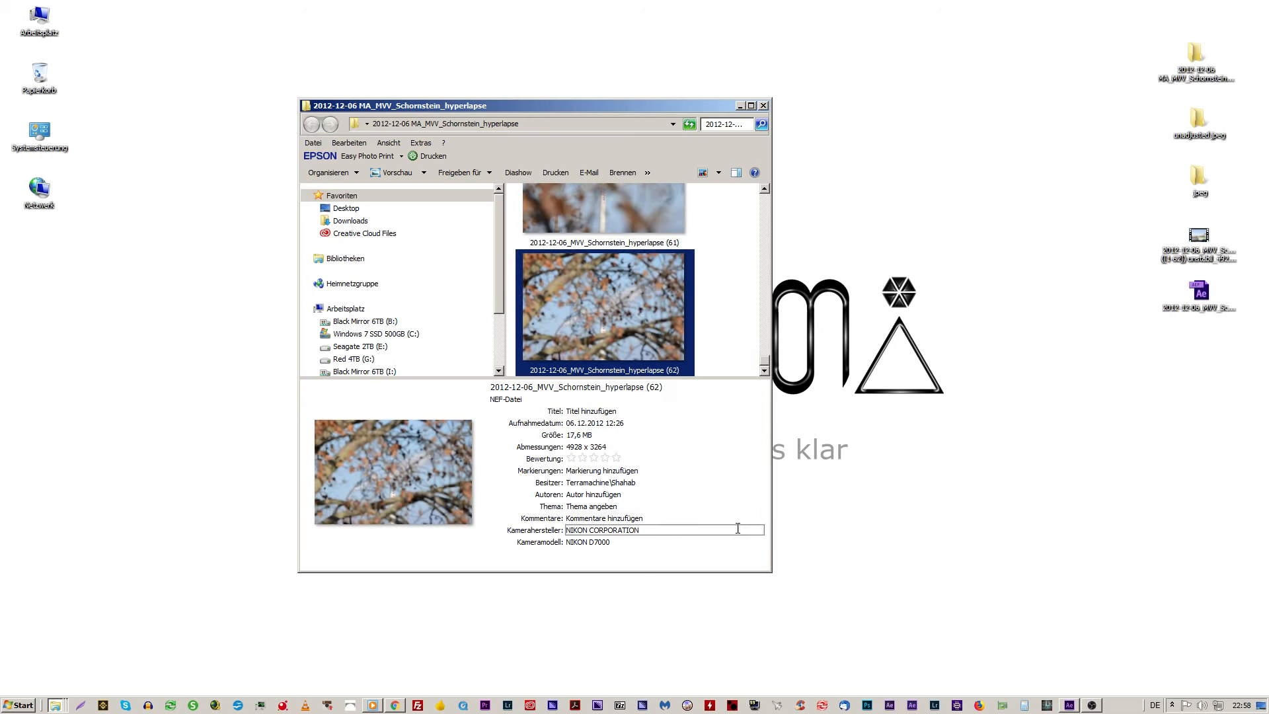
right_click(669, 340)
left_click(753, 564)
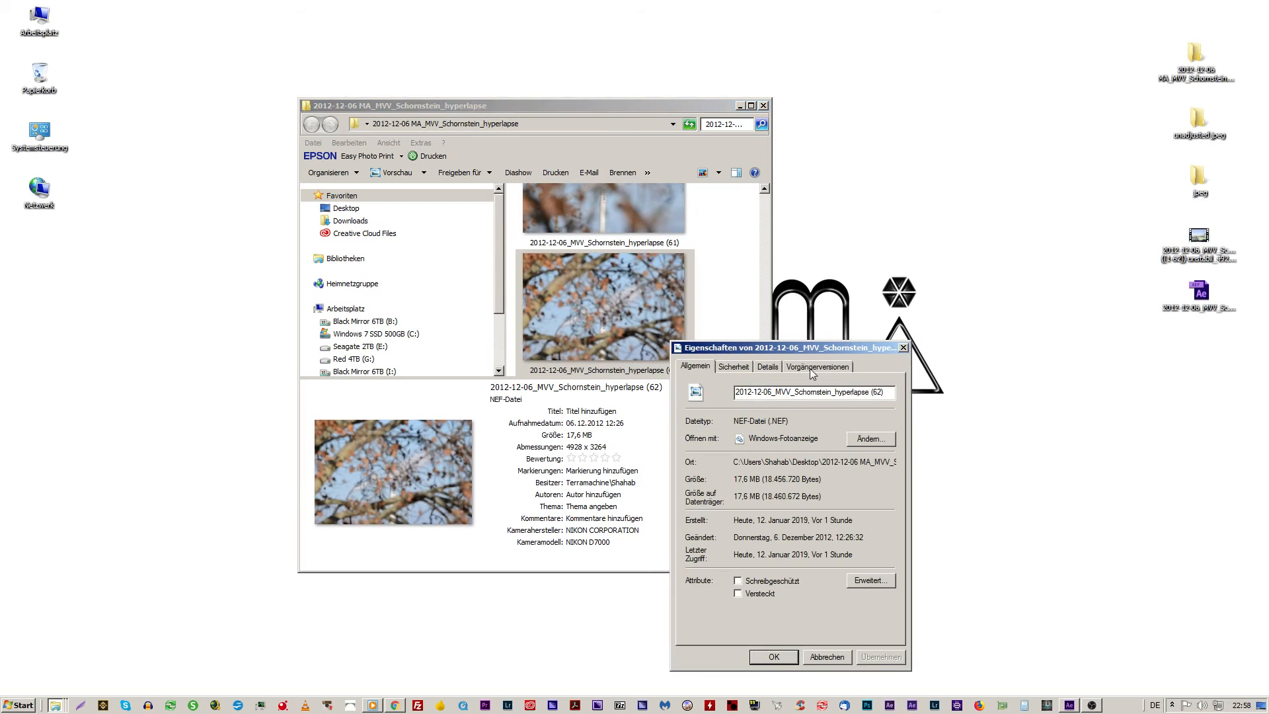
left_click(767, 366)
left_click_drag(889, 405, 895, 477)
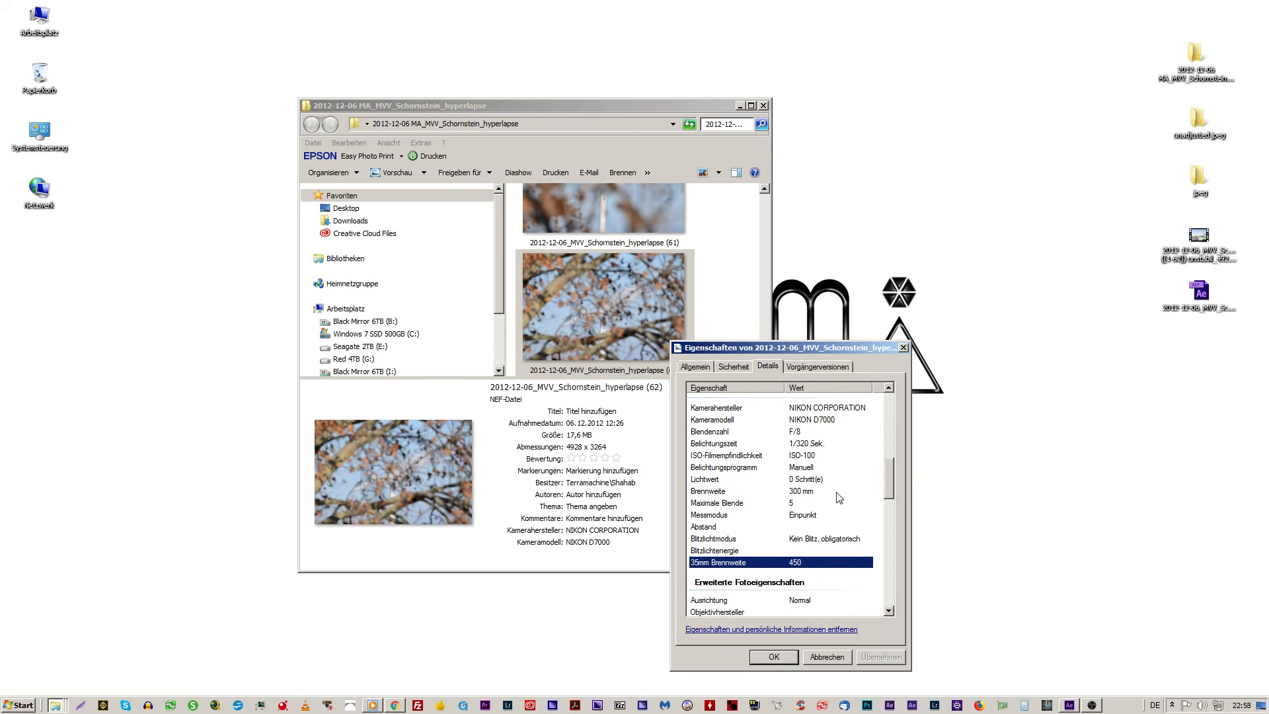
left_click(905, 347)
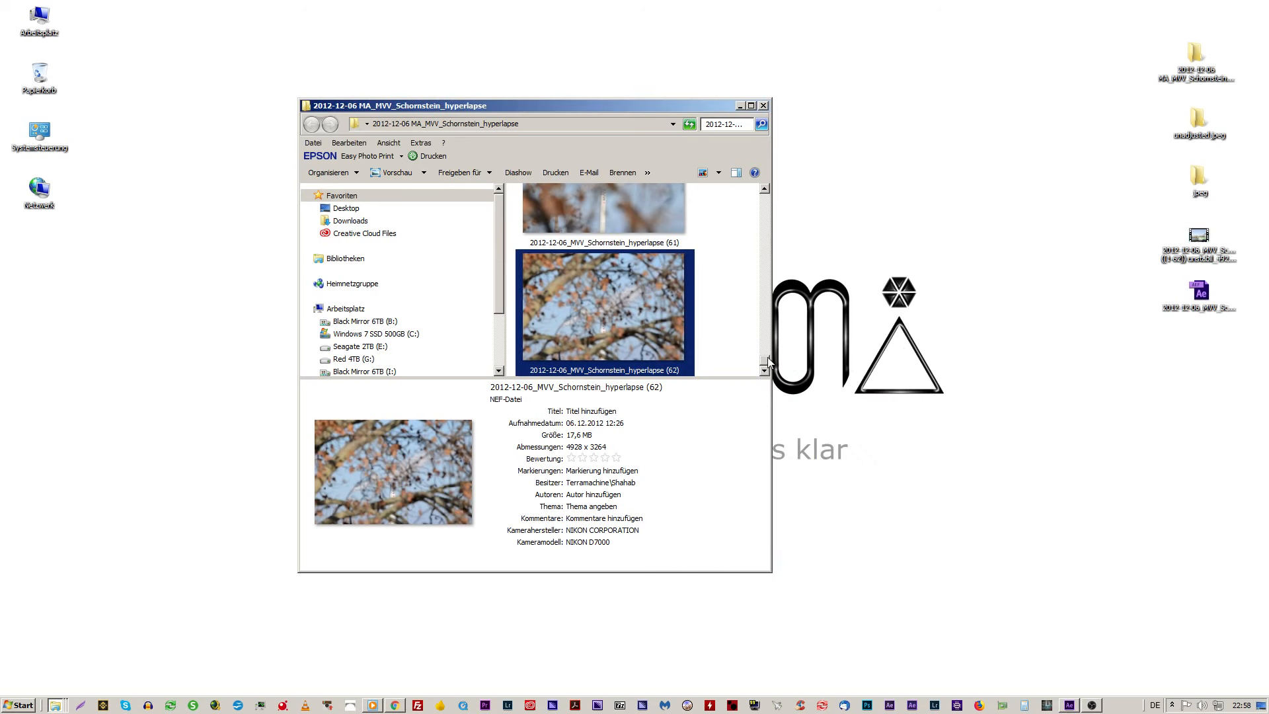
Step: Check the properties of the first photo, image 1, and widen the folder window to show its focal length and exposure details
left_click_drag(765, 361, 777, 180)
left_click(640, 265)
right_click(638, 262)
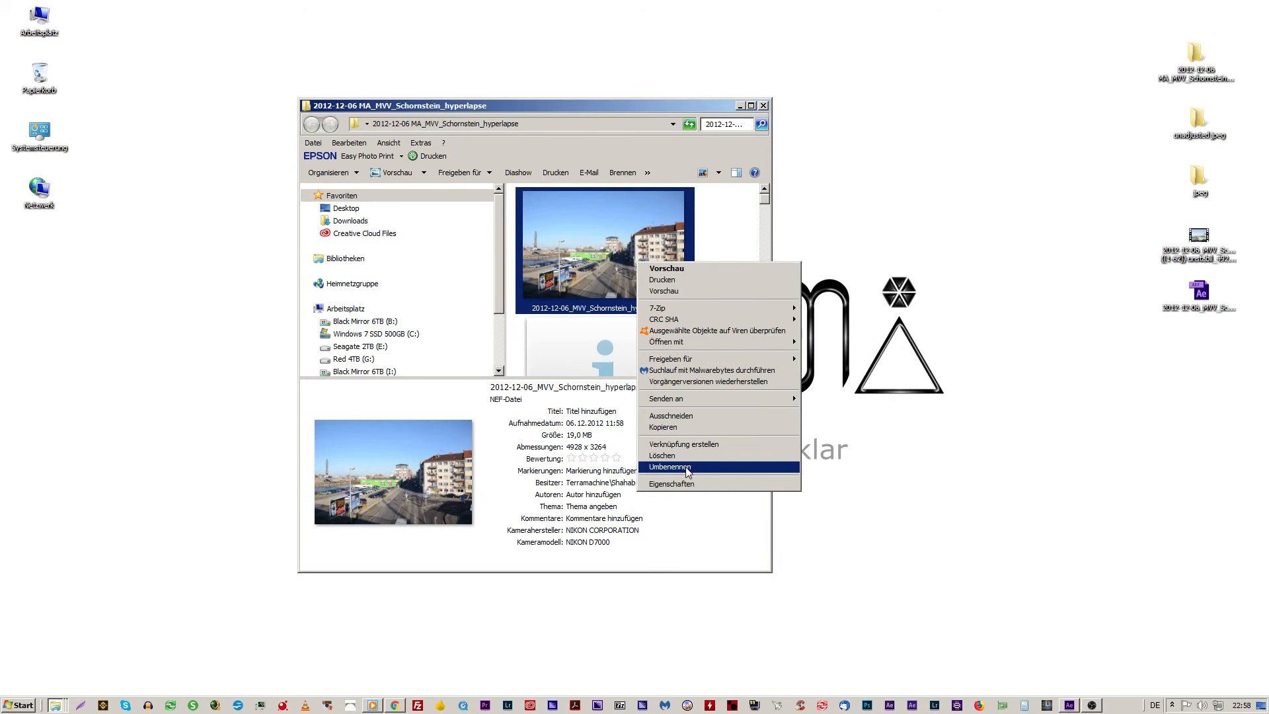
left_click(683, 483)
left_click_drag(772, 432, 971, 428)
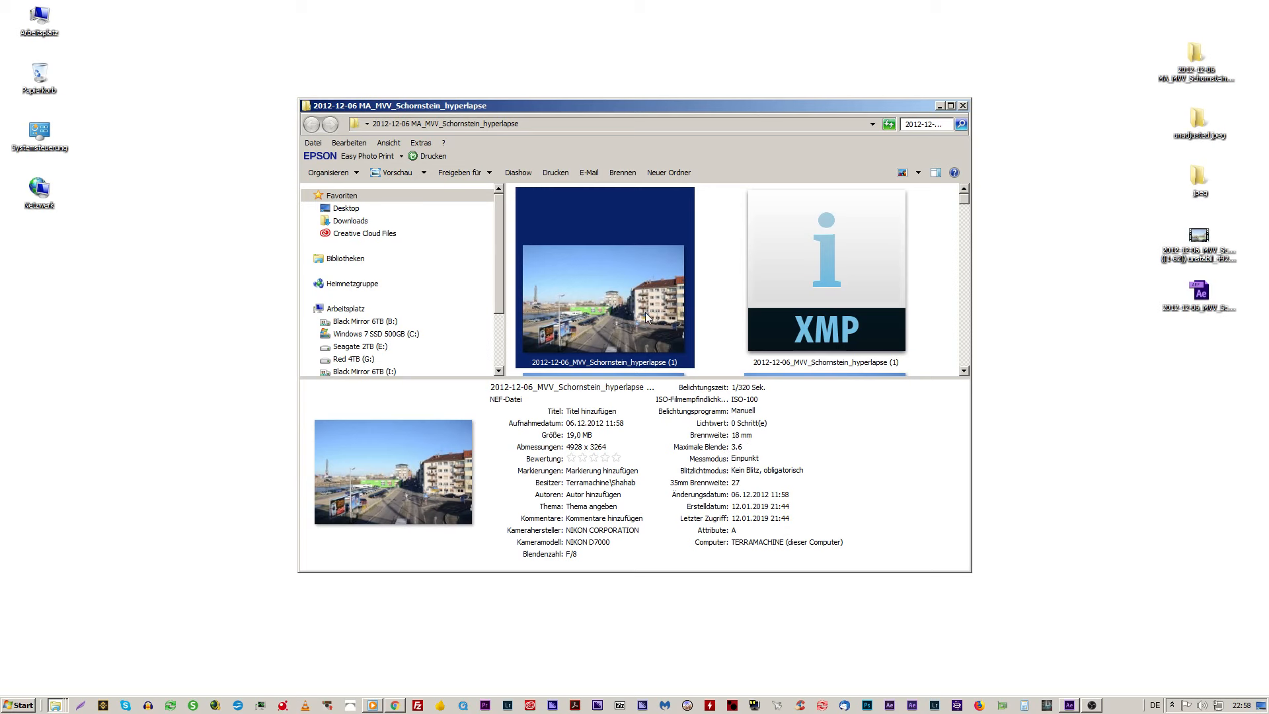
Step: Step through the photos from image 1 to the chimney shots, examining the focal length (Brennweite) in the details of each
key("Down")
key("Down")
key("Down")
key("Down")
key("Down")
key("Down")
key("Down")
key("Down")
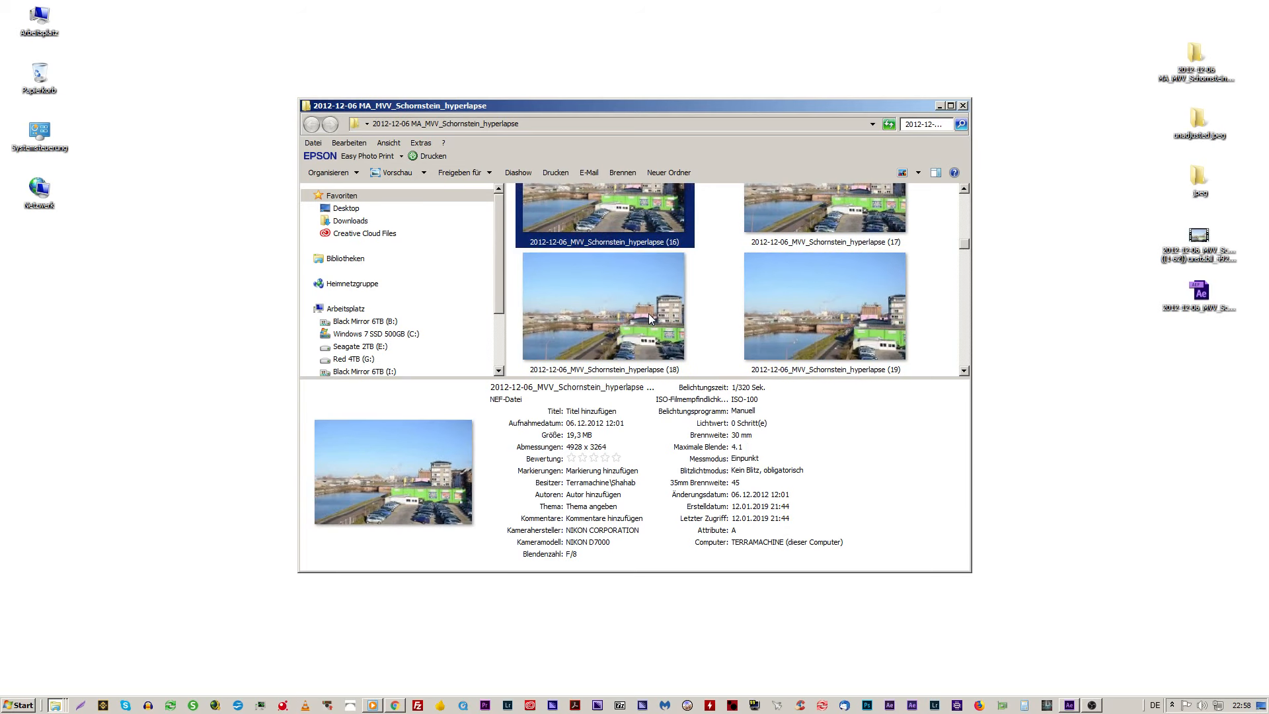
key("Down")
key("Down")
key("Down")
key("Down")
key("Down")
key("Down")
key("Down")
key("Down")
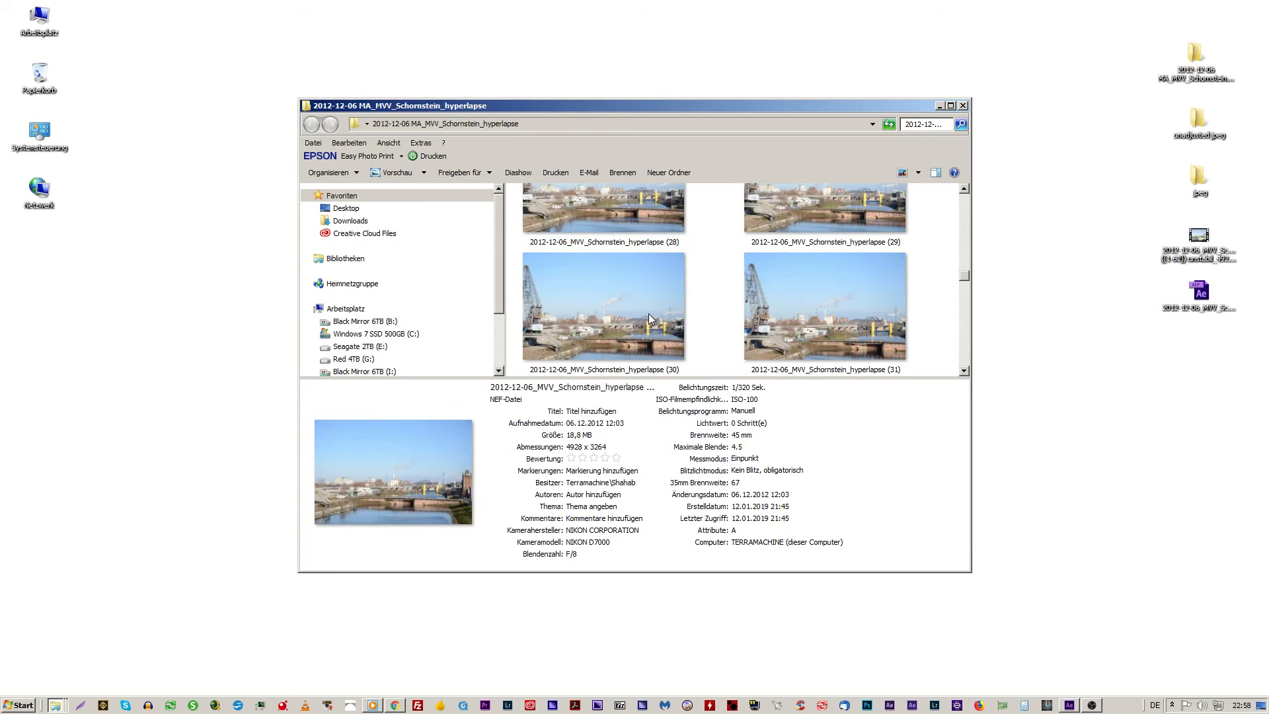
key("Down")
key("Down")
key("Down")
key("Down")
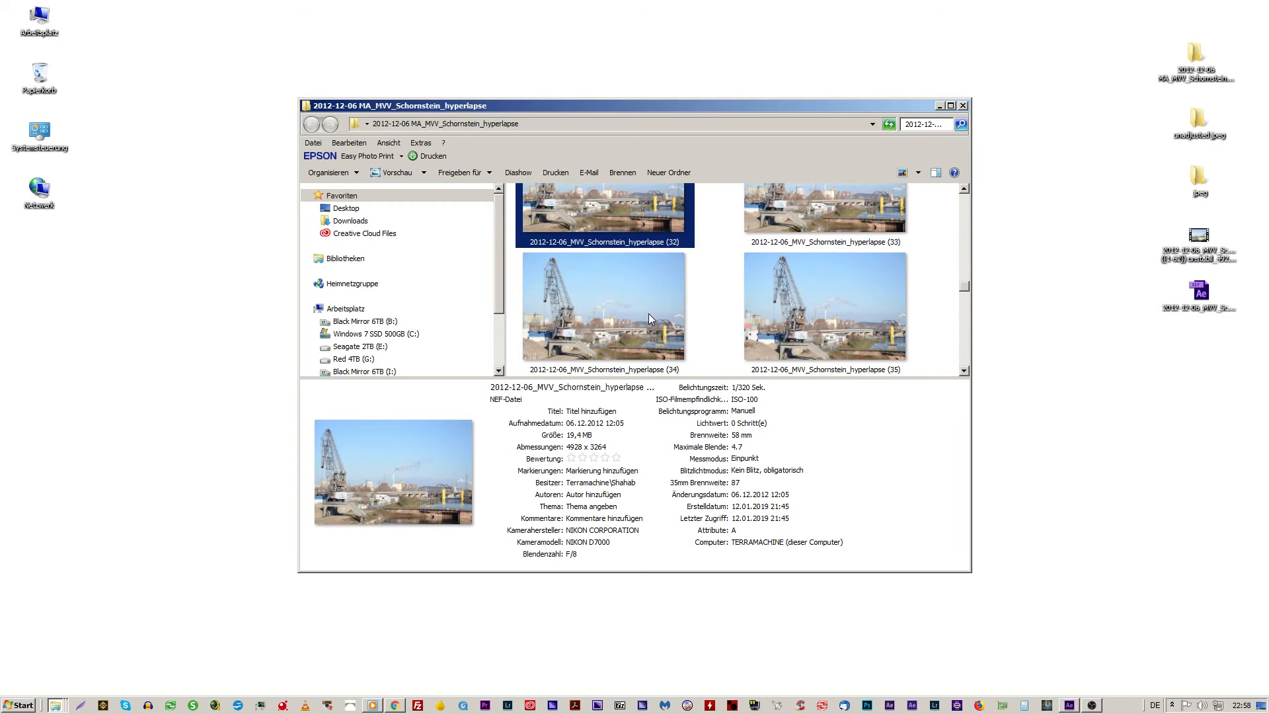
key("Down")
key("Down")
key("Down")
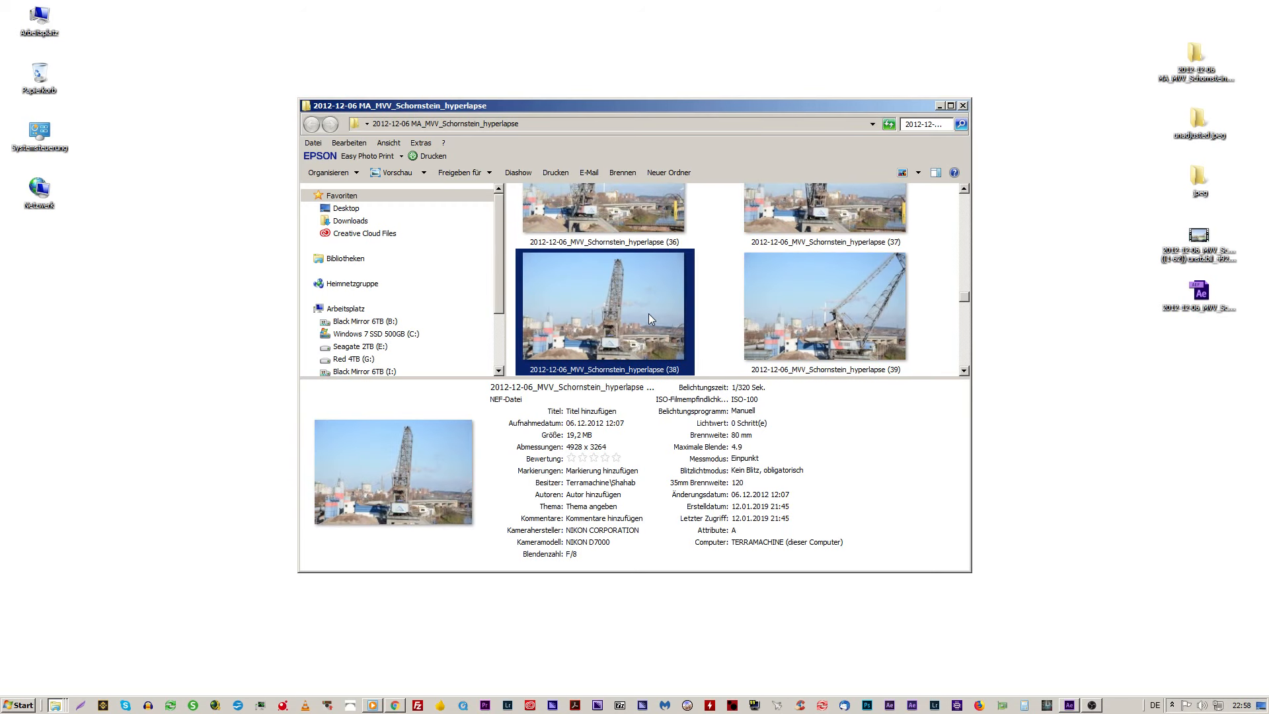
key("Down")
key("Down")
key("Down")
key("Down")
key("Down")
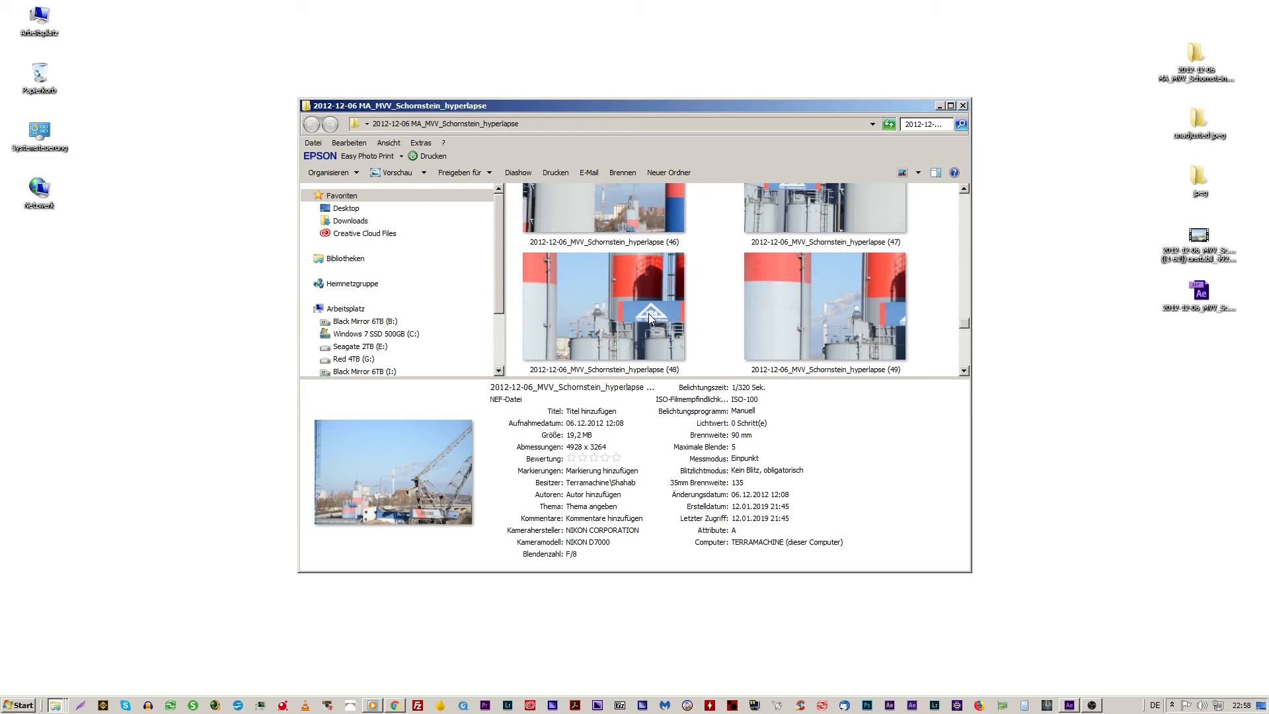
key("Down")
key("Down")
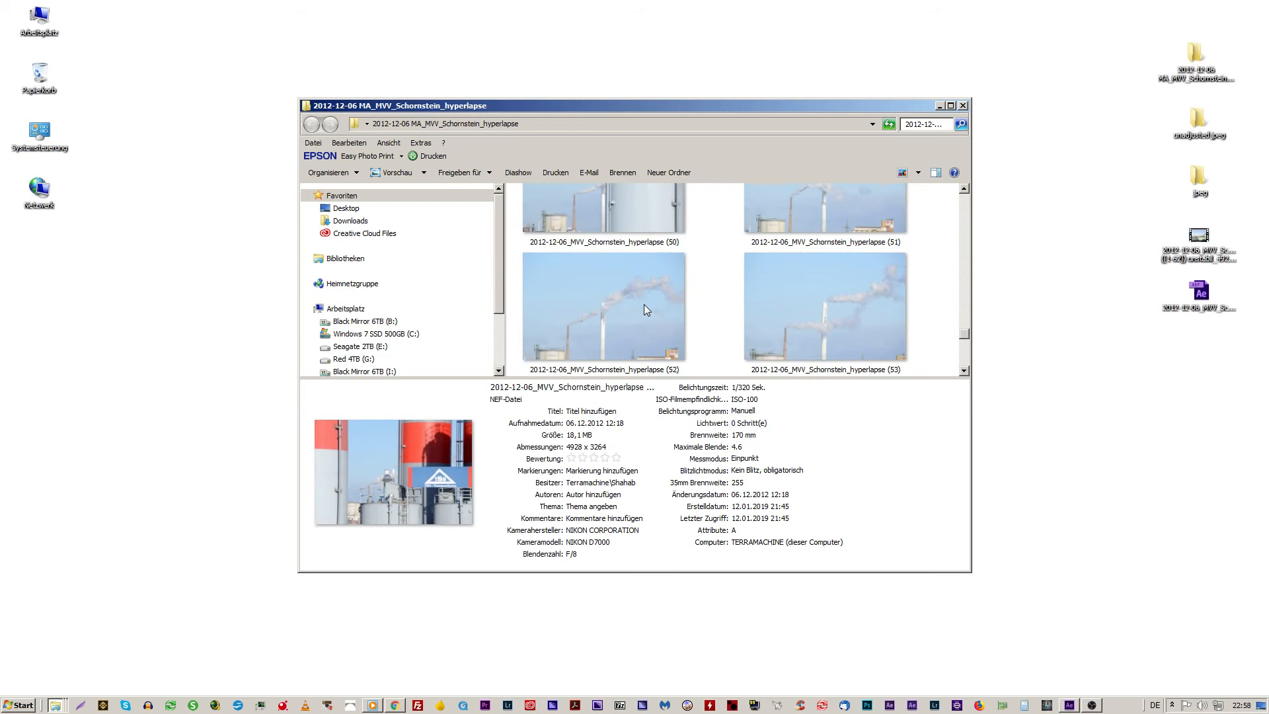
key("Down")
key("Down")
key("Down")
key("Down")
key("Down")
key("Down")
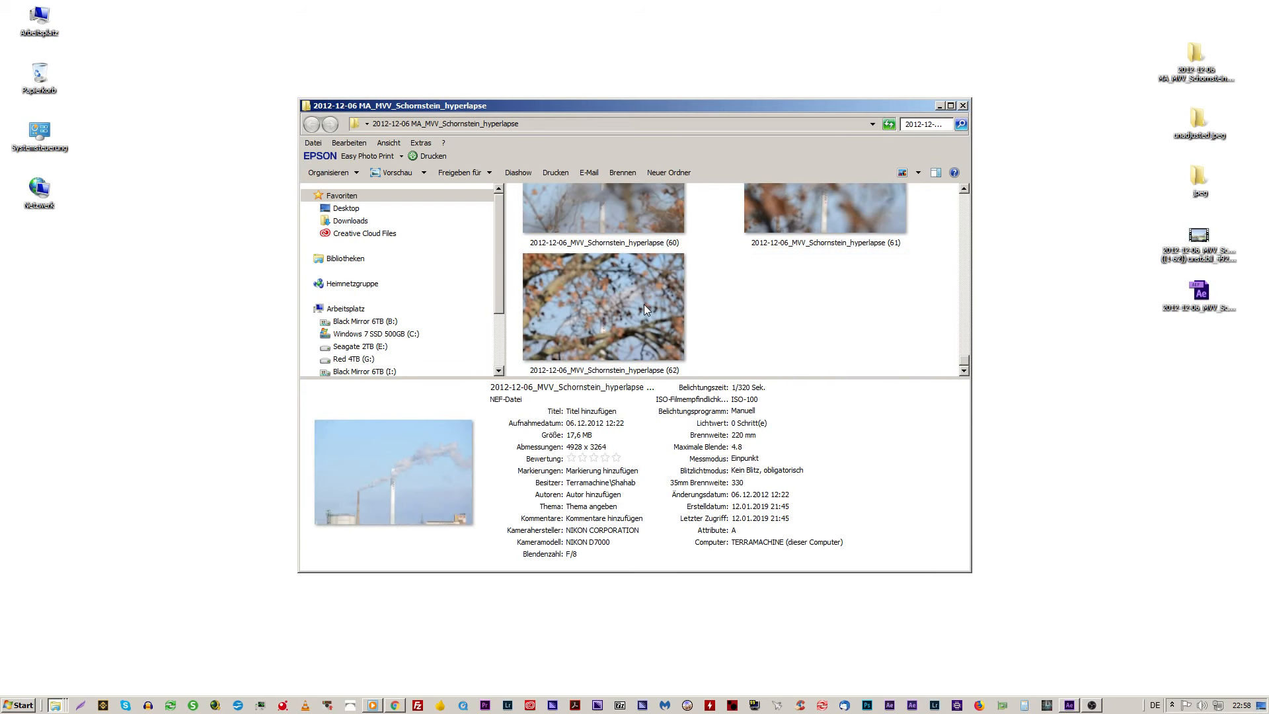
Step: Select image 1 and then image 62 to compare their focal lengths, and return to the start of the sequence
scroll(644, 304, "up", 15)
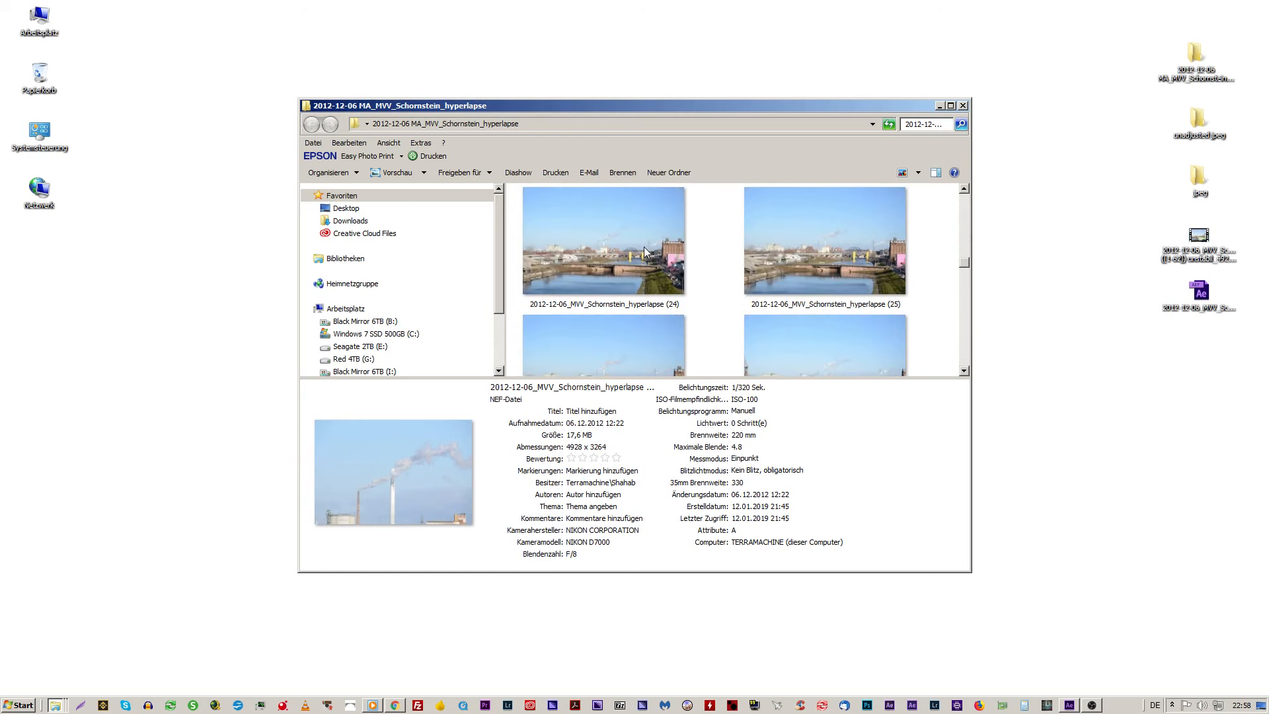
scroll(644, 247, "up", 10)
left_click(640, 272)
scroll(640, 272, "down", 5)
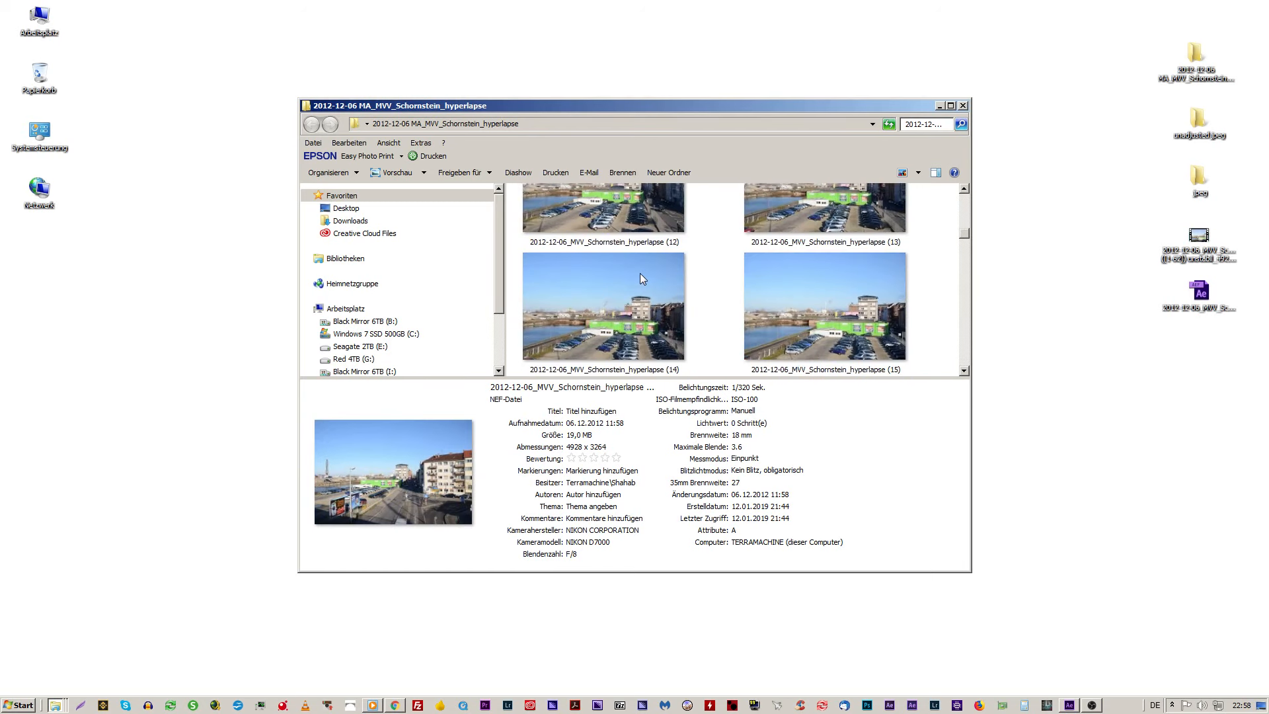
scroll(640, 272, "down", 20)
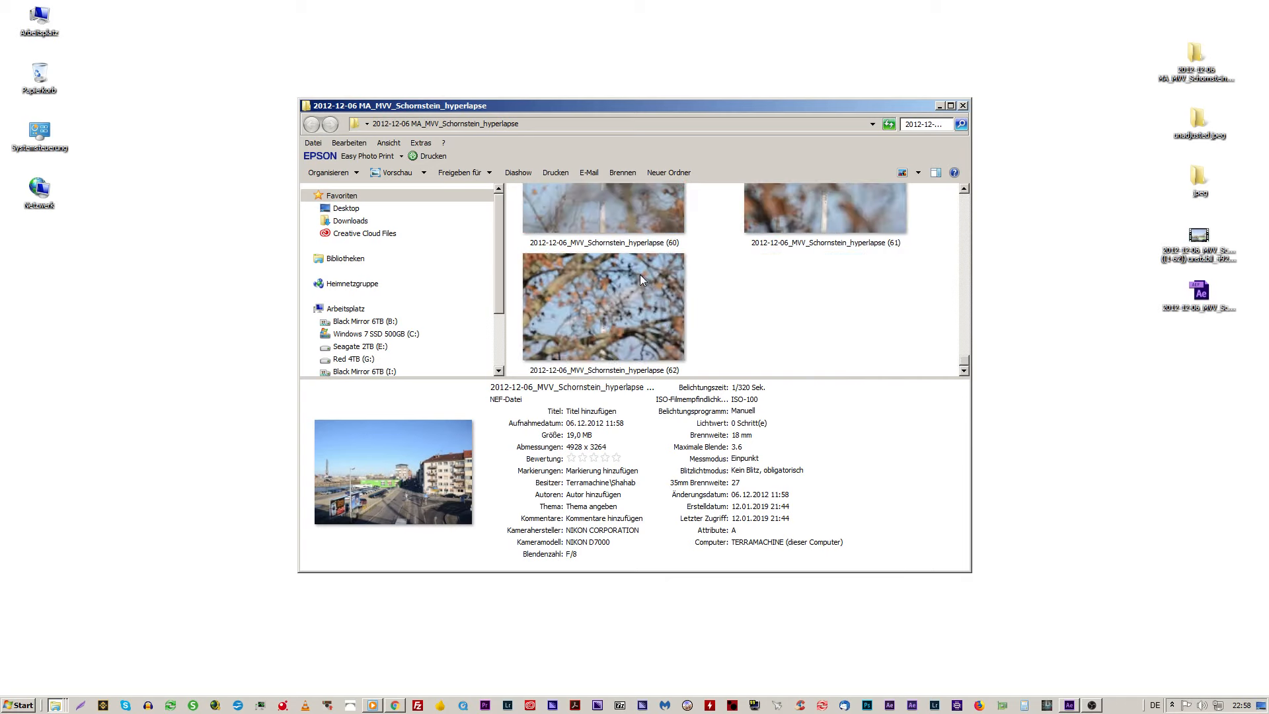
left_click(598, 321)
scroll(598, 321, "up", 12)
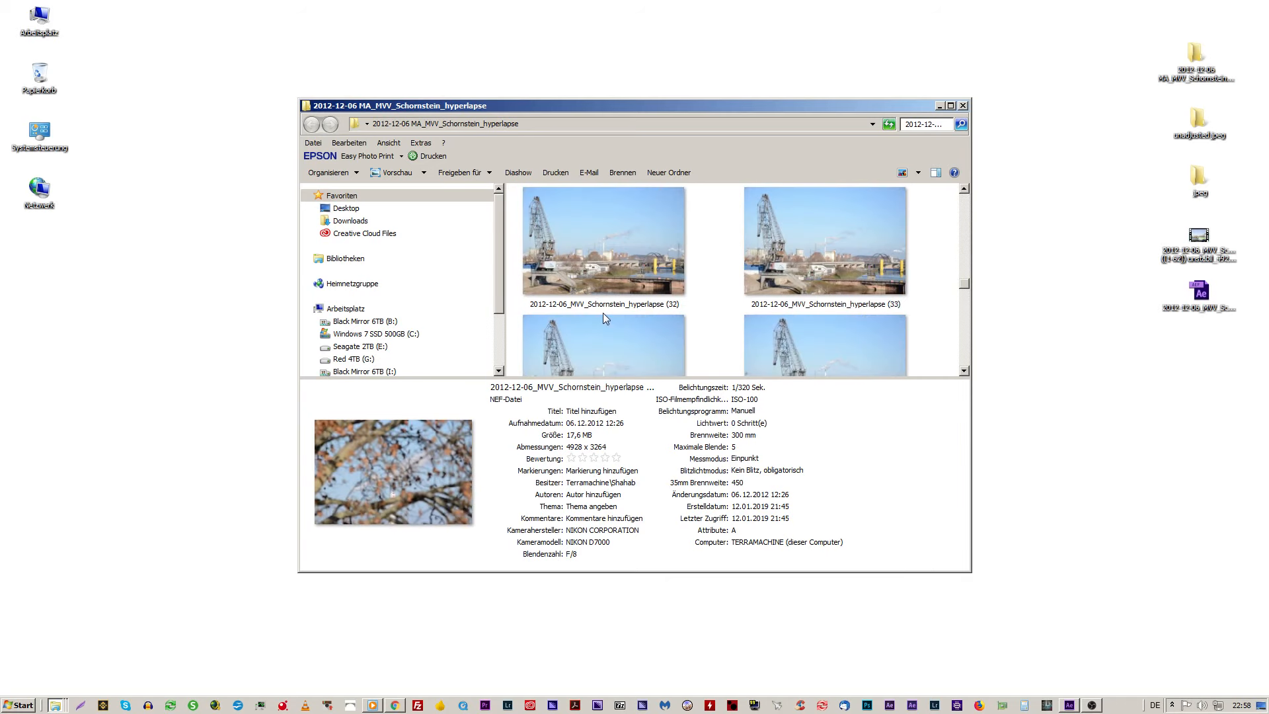
scroll(603, 312, "up", 13)
scroll(598, 300, "down", 20)
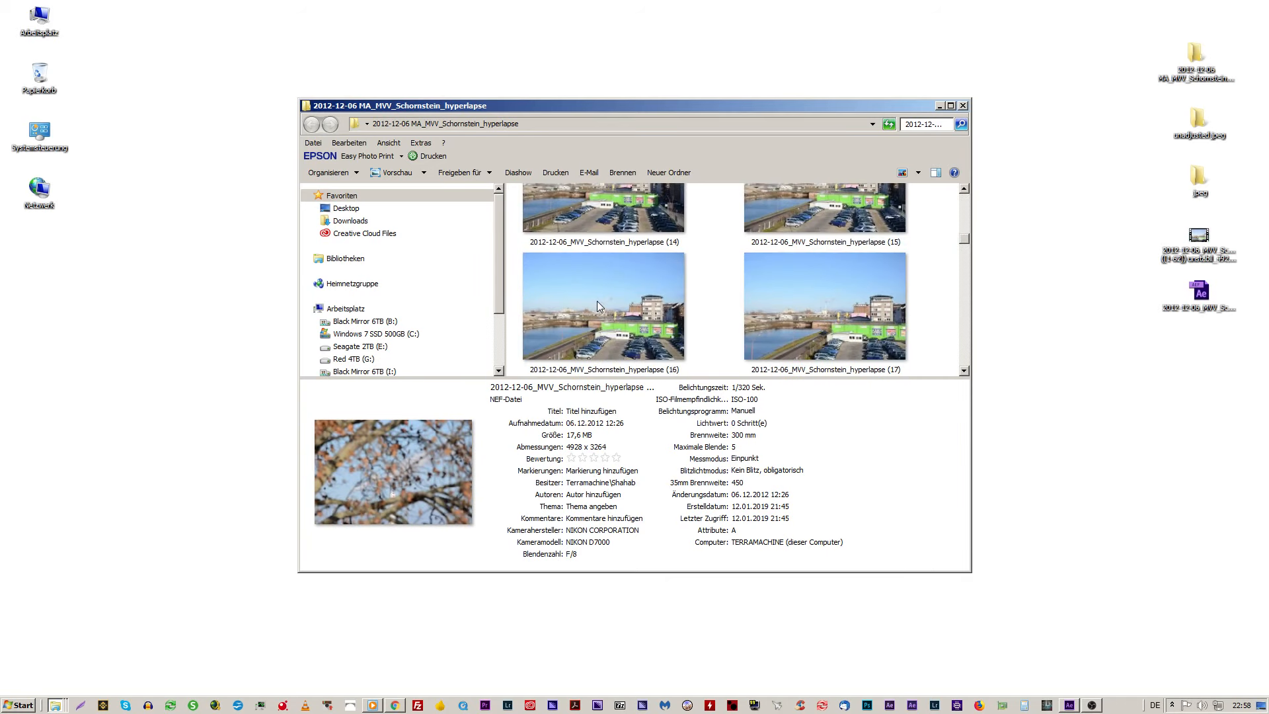
scroll(597, 300, "up", 20)
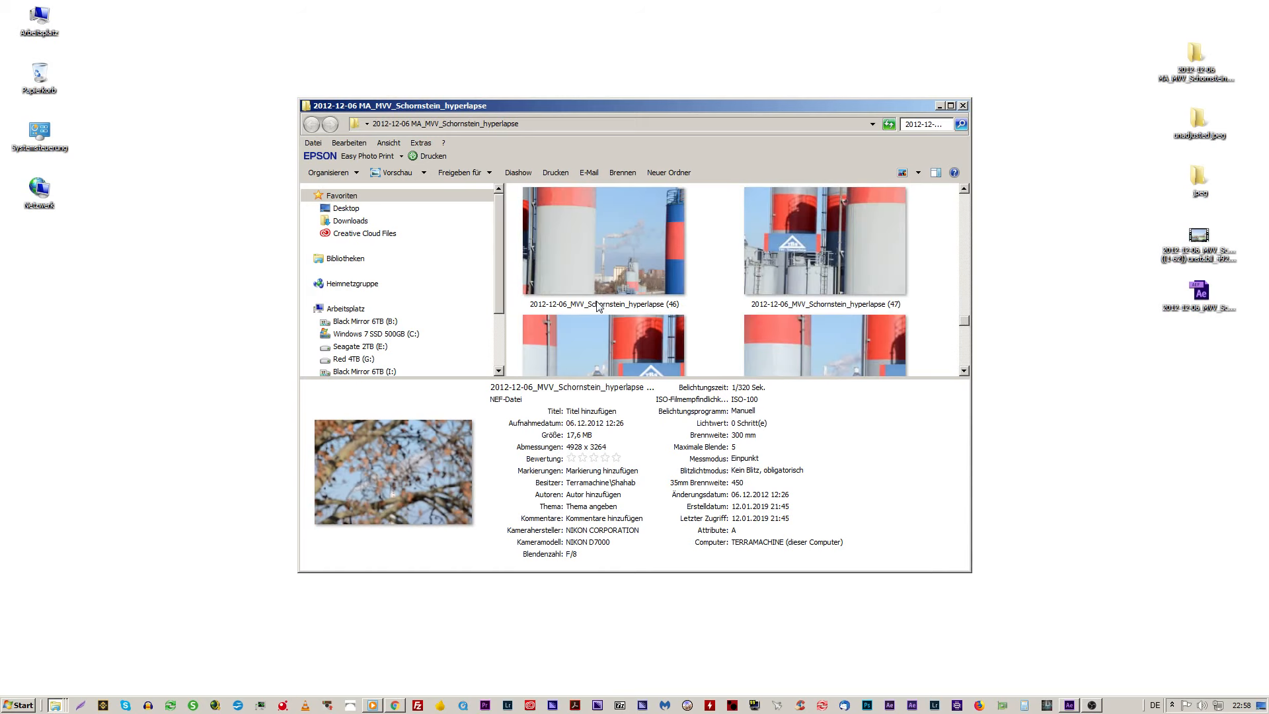
scroll(596, 303, "up", 3)
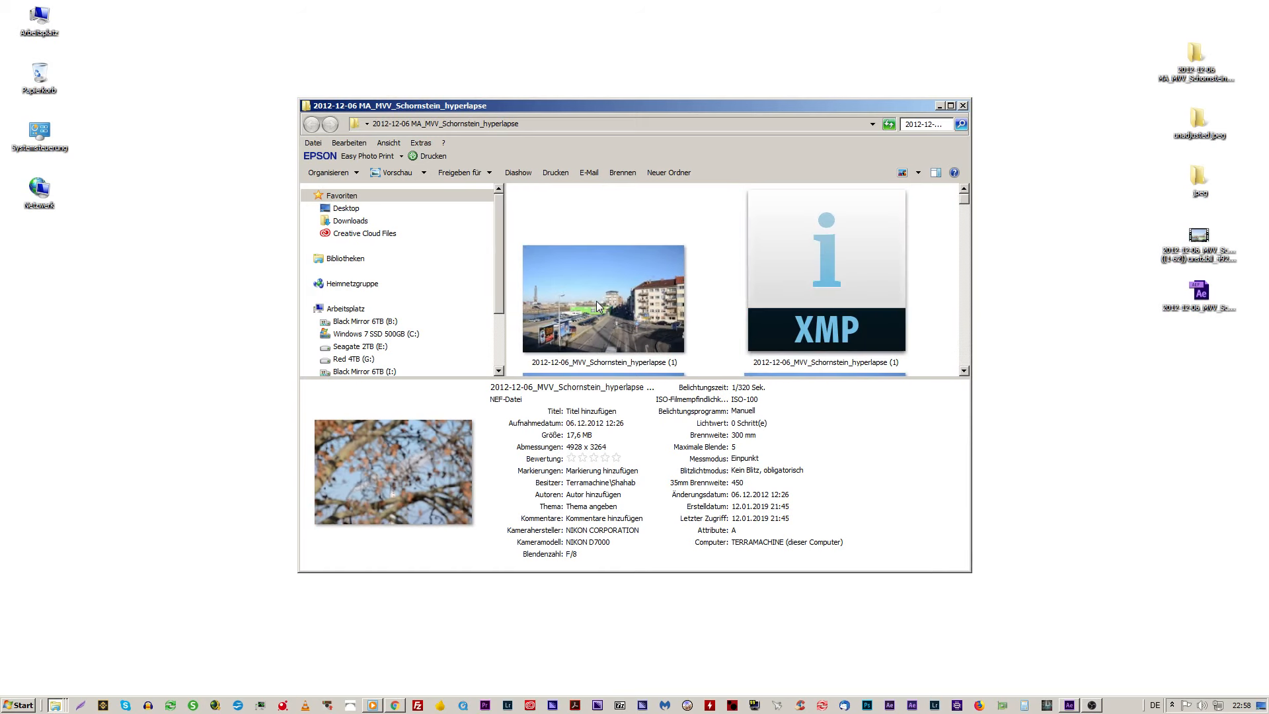
Step: Check the focal length of image 22, browse on to the silo shots, and reselect image 1
scroll(596, 304, "down", 13)
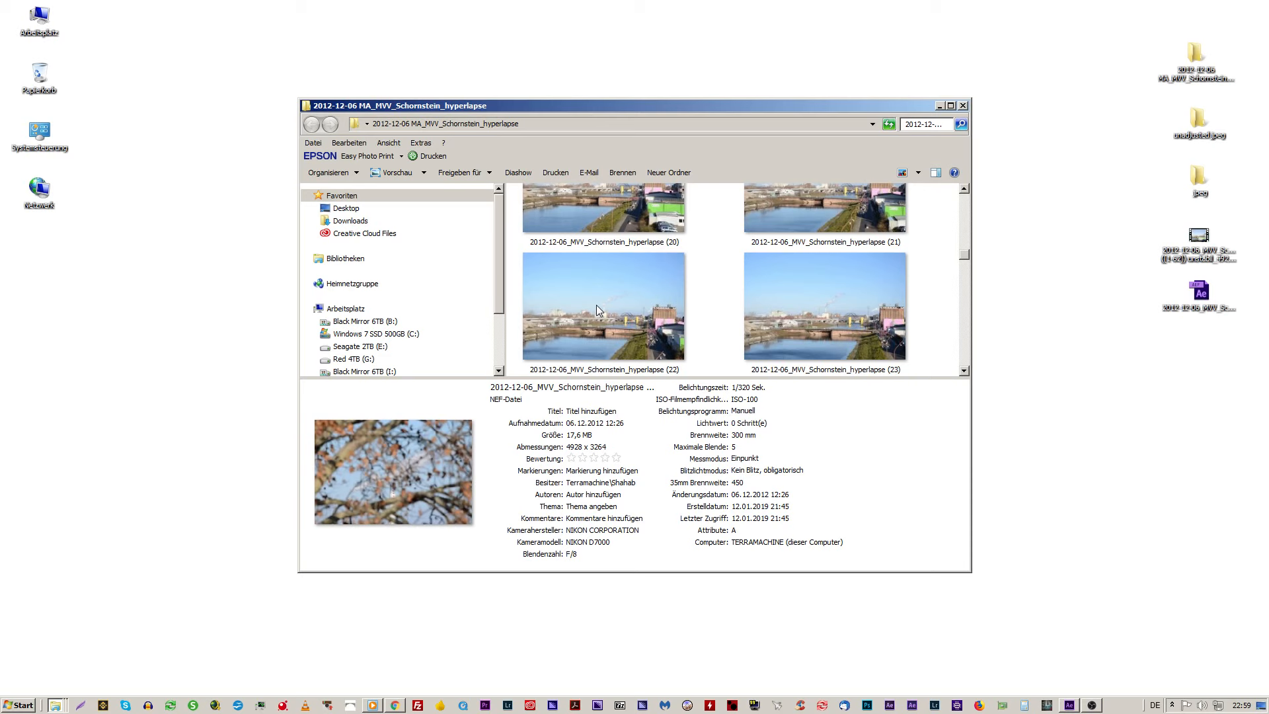
left_click(596, 304)
scroll(615, 291, "down", 10)
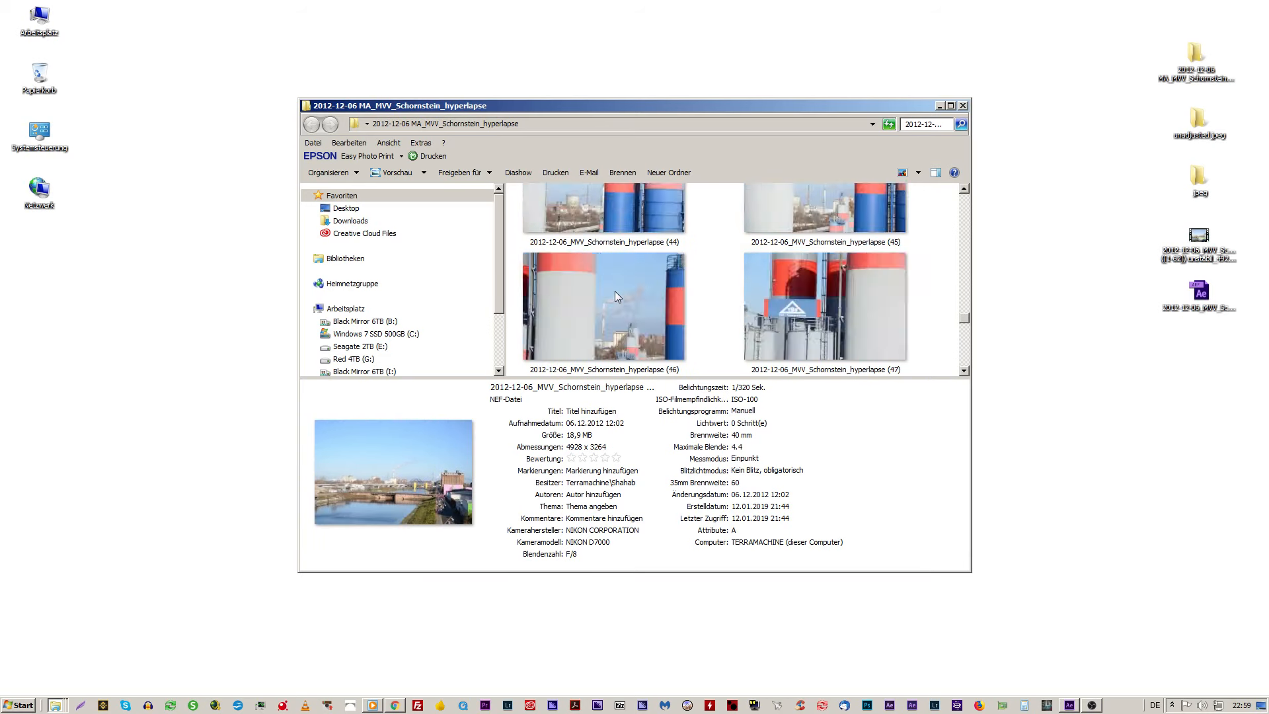
scroll(615, 295, "up", 8)
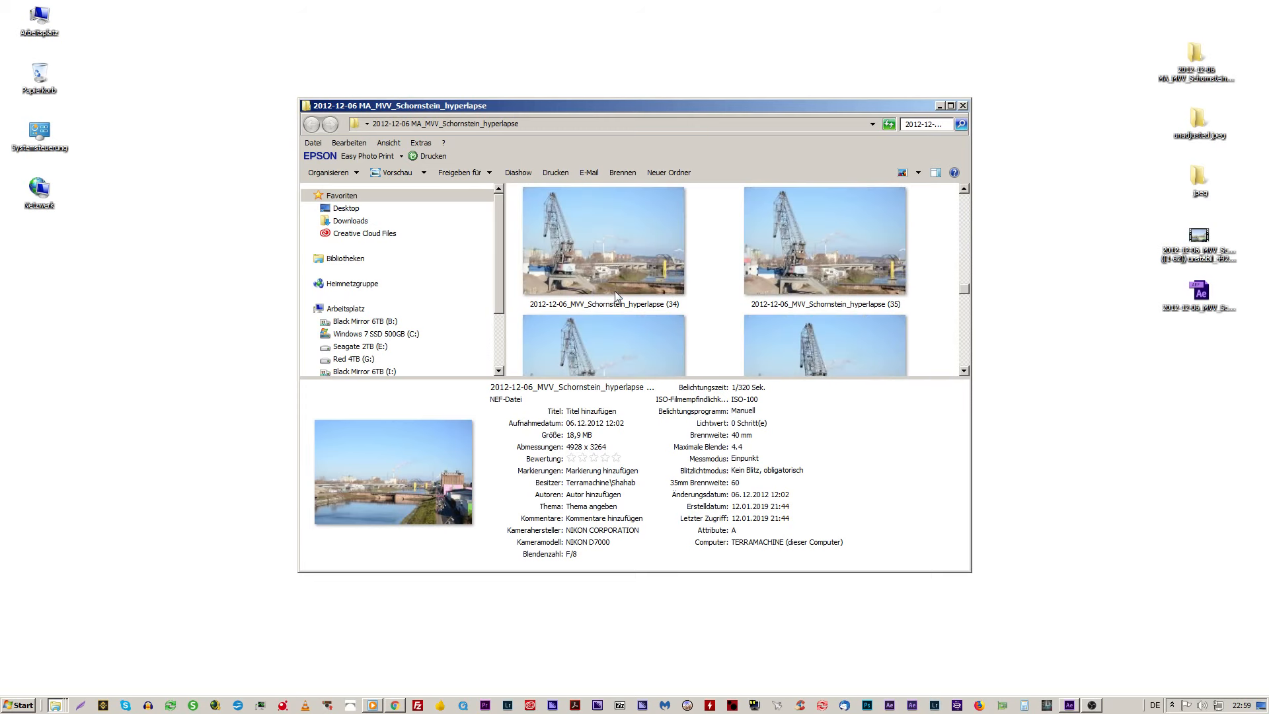
scroll(614, 295, "up", 15)
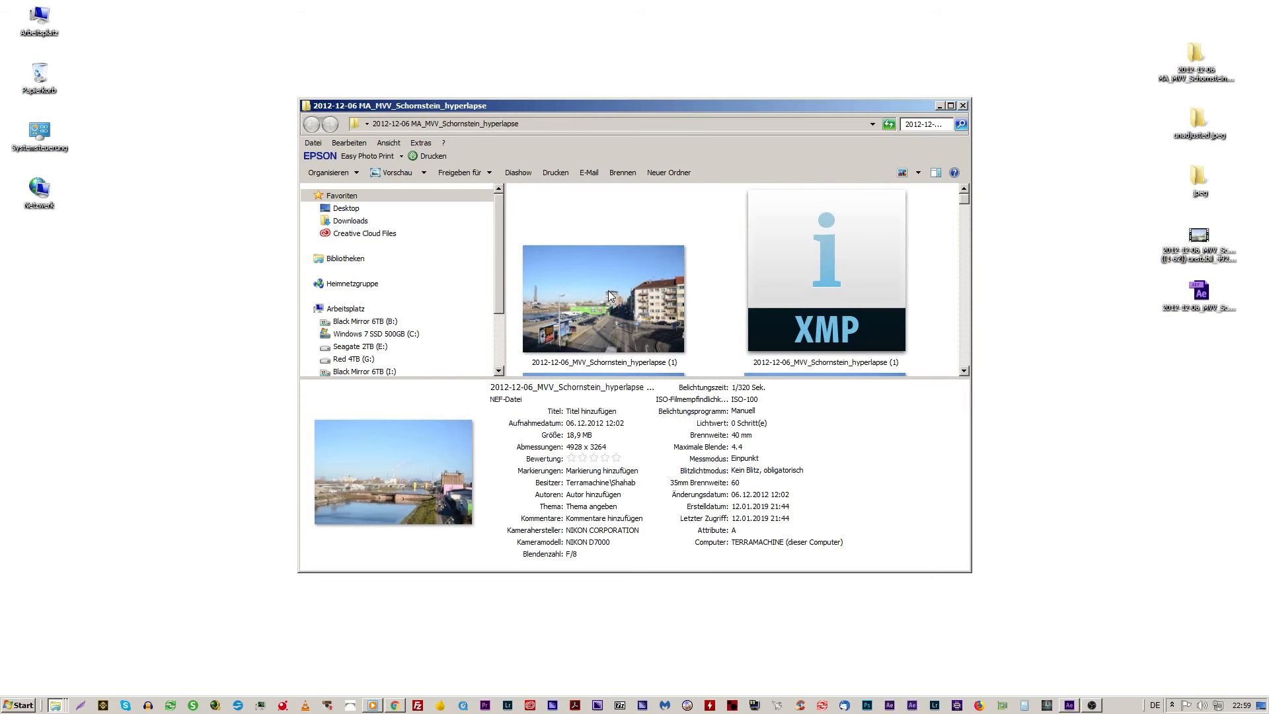
left_click(609, 295)
Step: Browse from the first photos to the end of the sequence and check the focal length of image 62
scroll(610, 295, "down", 3)
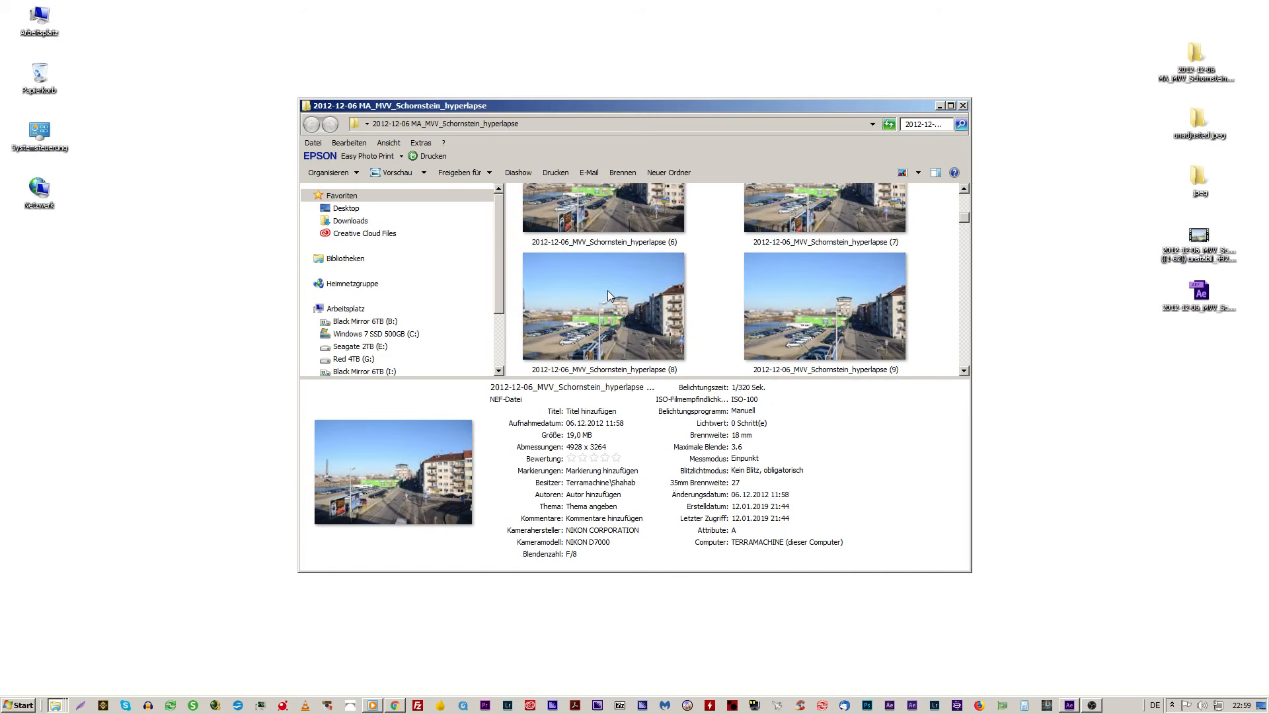
scroll(610, 296, "up", 3)
scroll(610, 295, "down", 12)
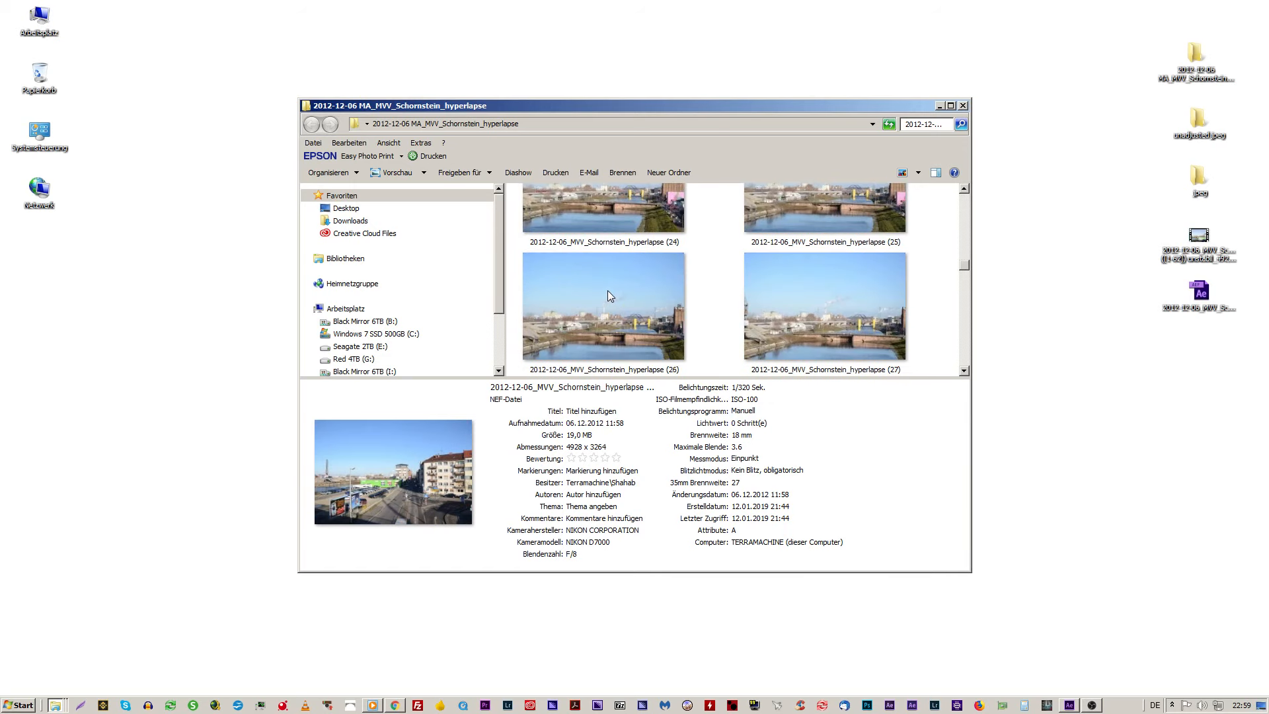
scroll(608, 291, "down", 18)
left_click(601, 290)
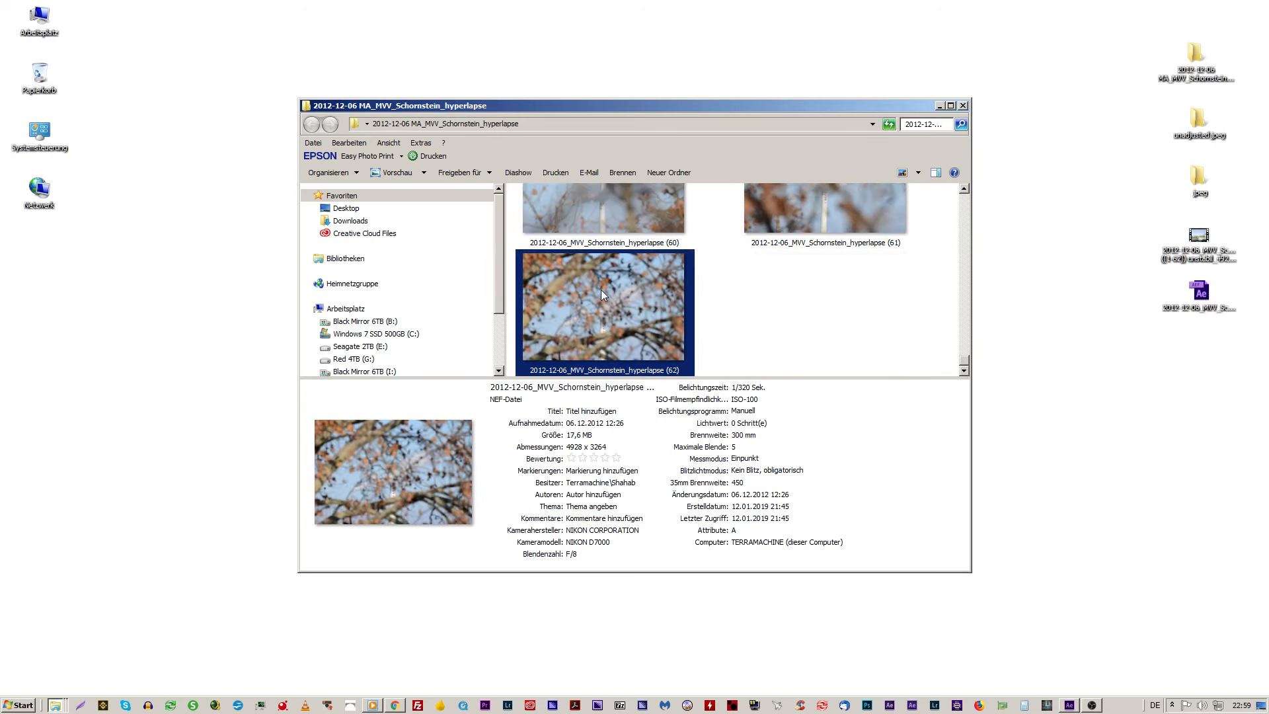
Step: Spot-check the focal lengths of photos in the middle of the sequence, including images 38, 46, 30, 32 and 33
scroll(600, 291, "up", 15)
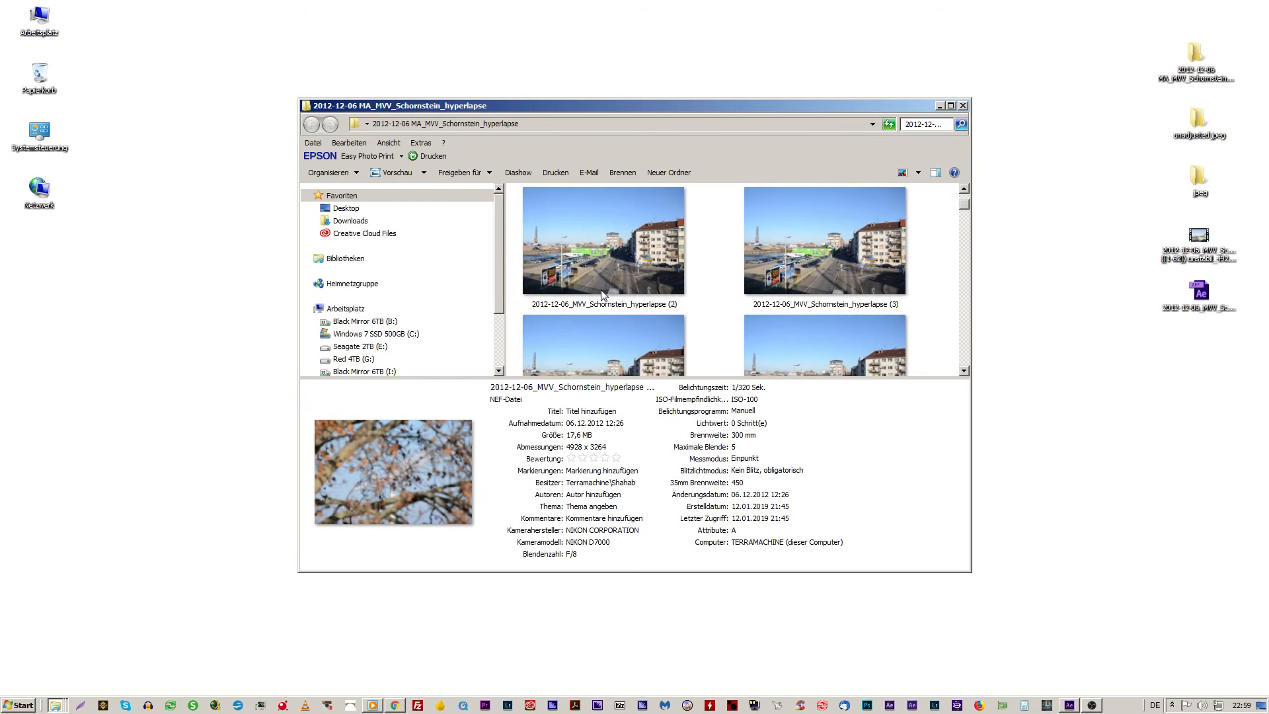
scroll(602, 294, "down", 17)
left_click(602, 293)
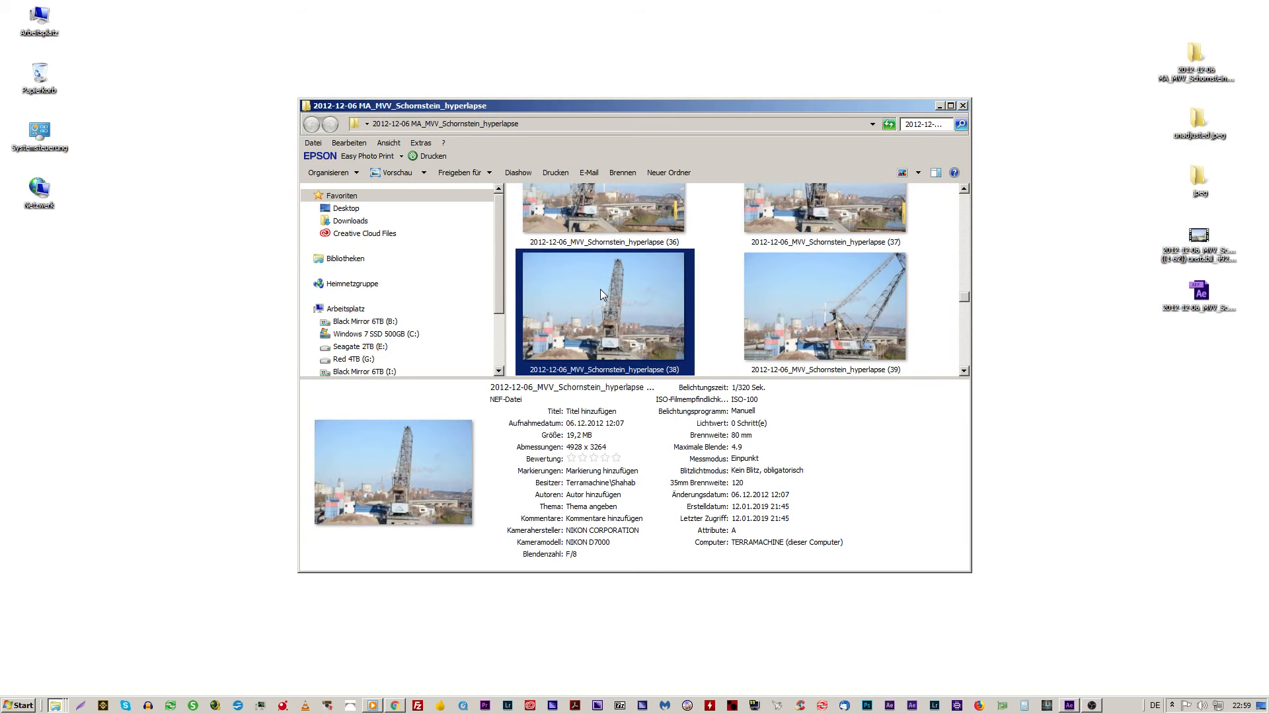
scroll(602, 294, "down", 4)
left_click(597, 300)
scroll(597, 300, "up", 6)
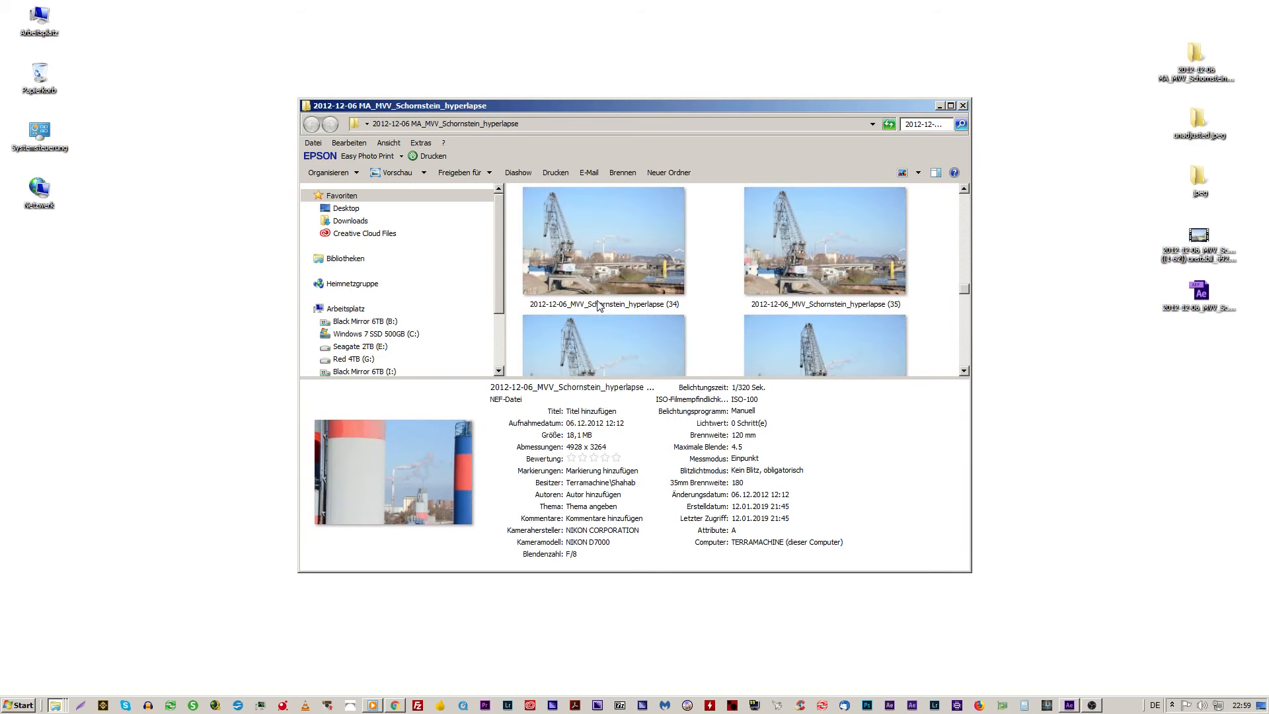
left_click(600, 294)
scroll(601, 288, "up", 4)
left_click(603, 269)
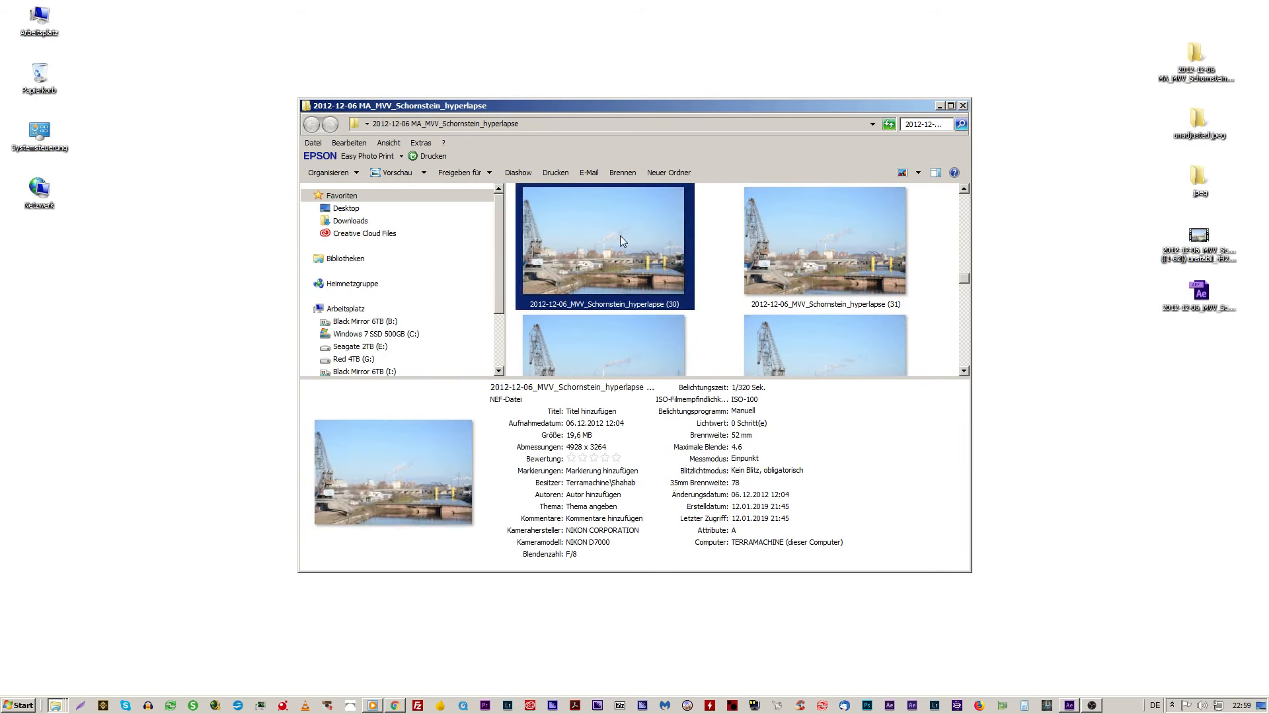
scroll(620, 236, "down", 1)
left_click(621, 275)
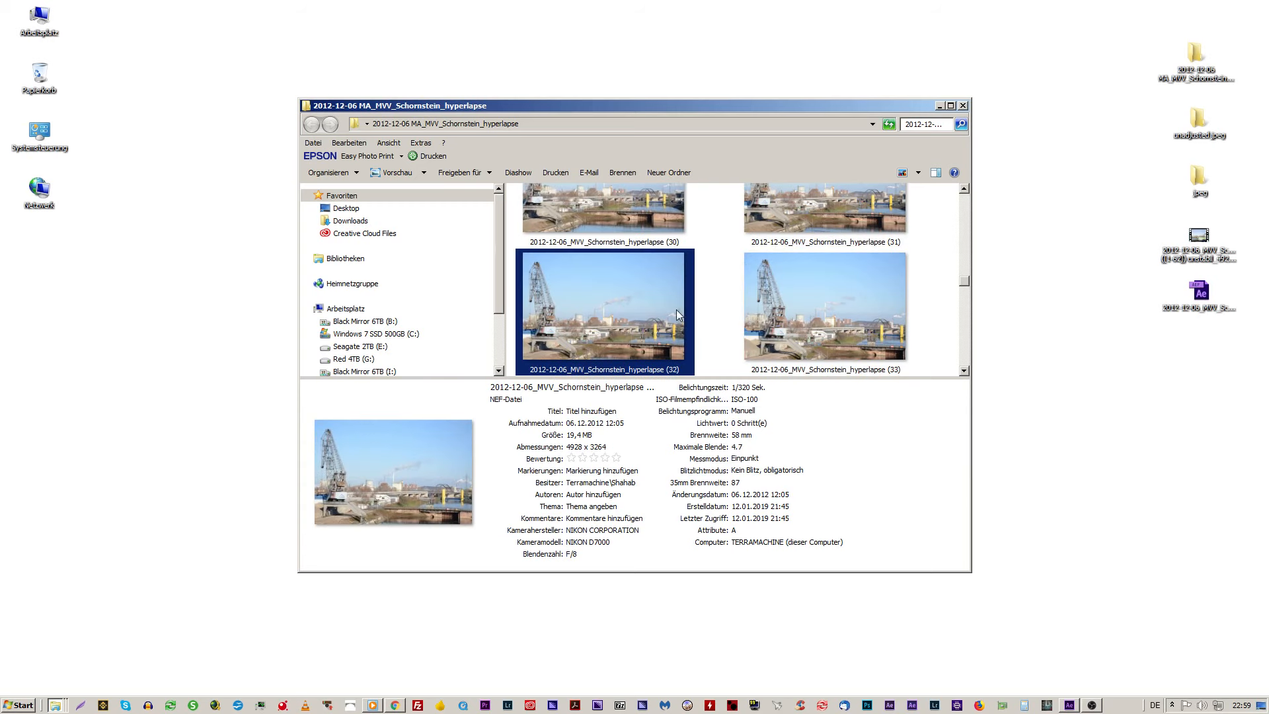
left_click(774, 303)
Step: Browse the thumbnails through to the chimney shots near the end and back, selecting image 1 again
scroll(775, 304, "down", 3)
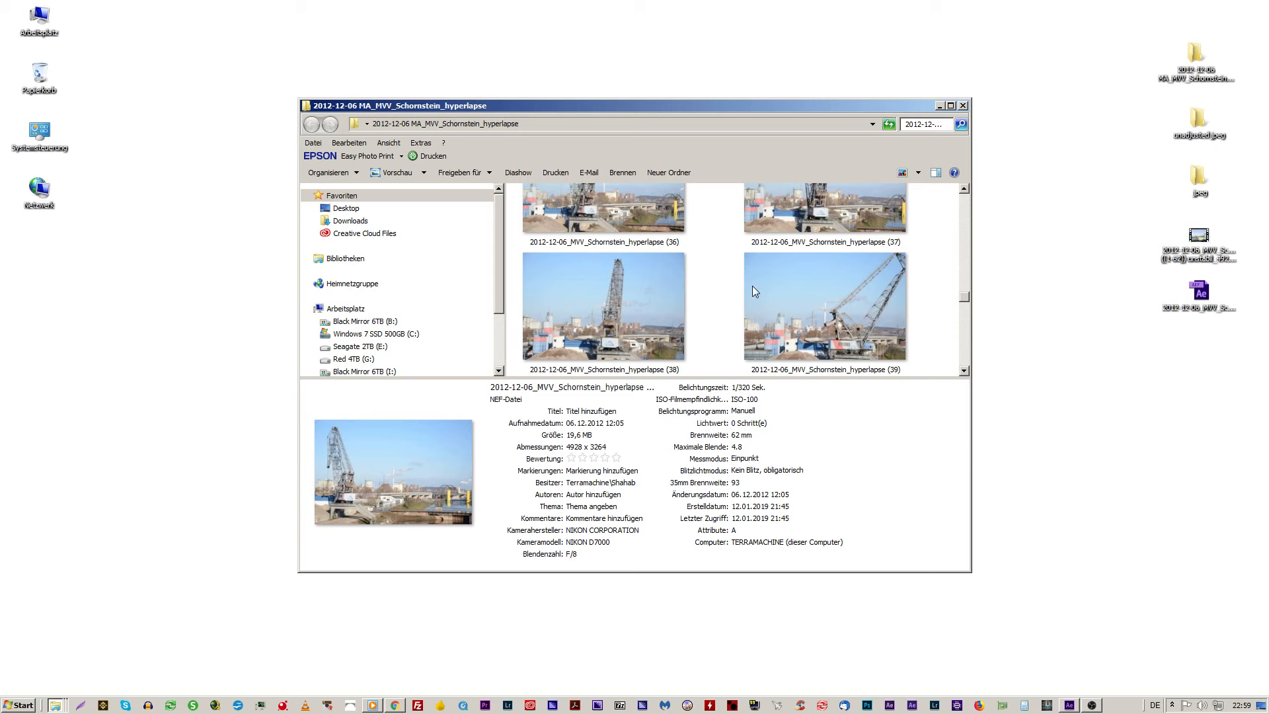
scroll(783, 279, "down", 3)
scroll(782, 279, "down", 3)
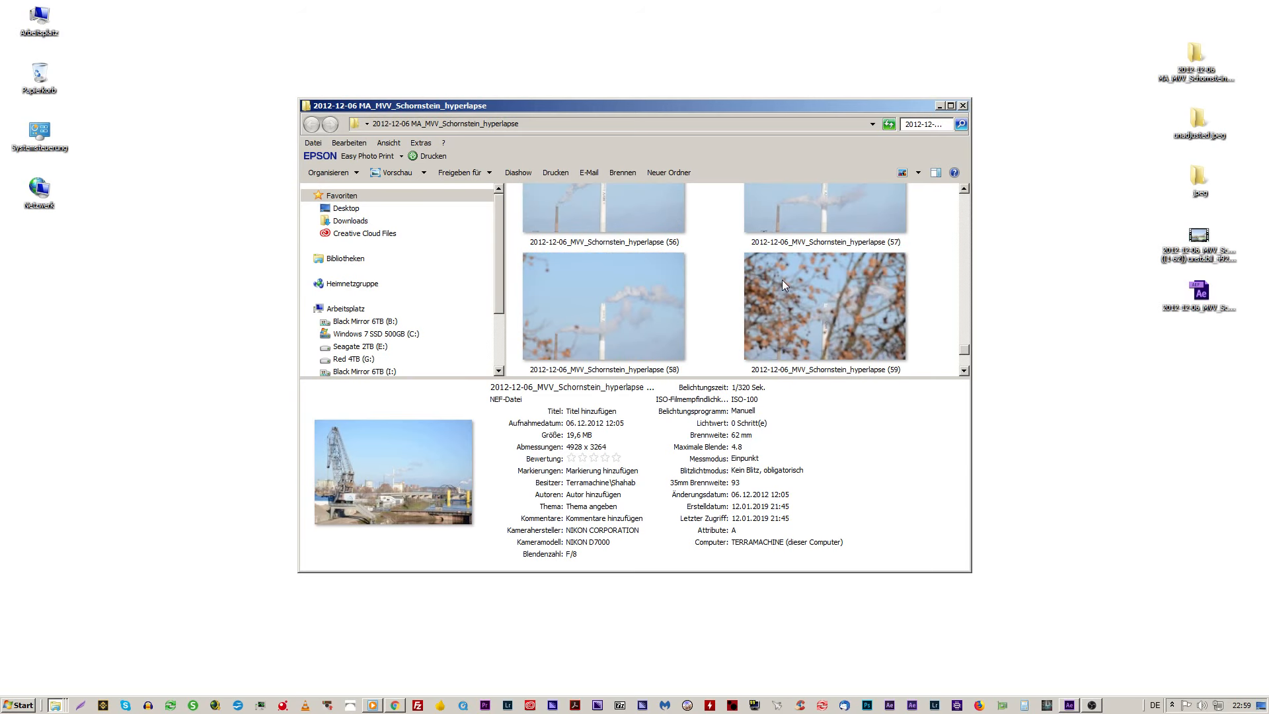
scroll(782, 279, "up", 4)
scroll(776, 313, "up", 15)
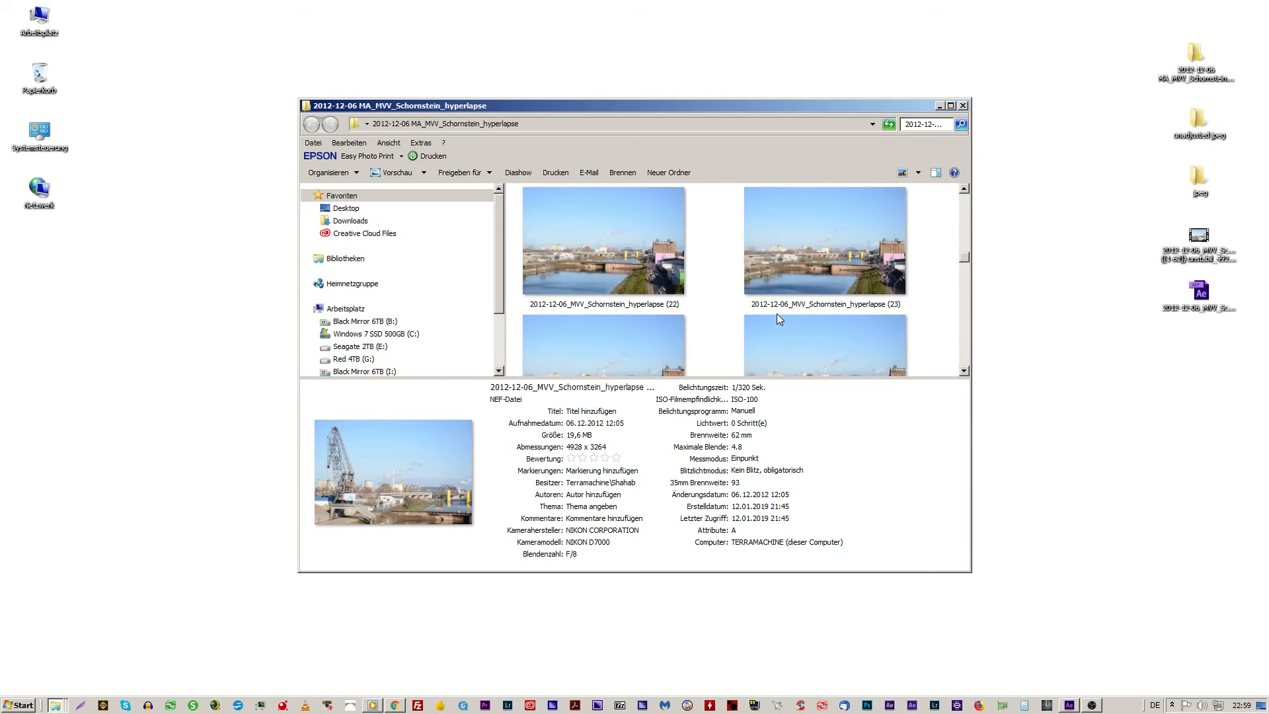
left_click(687, 291)
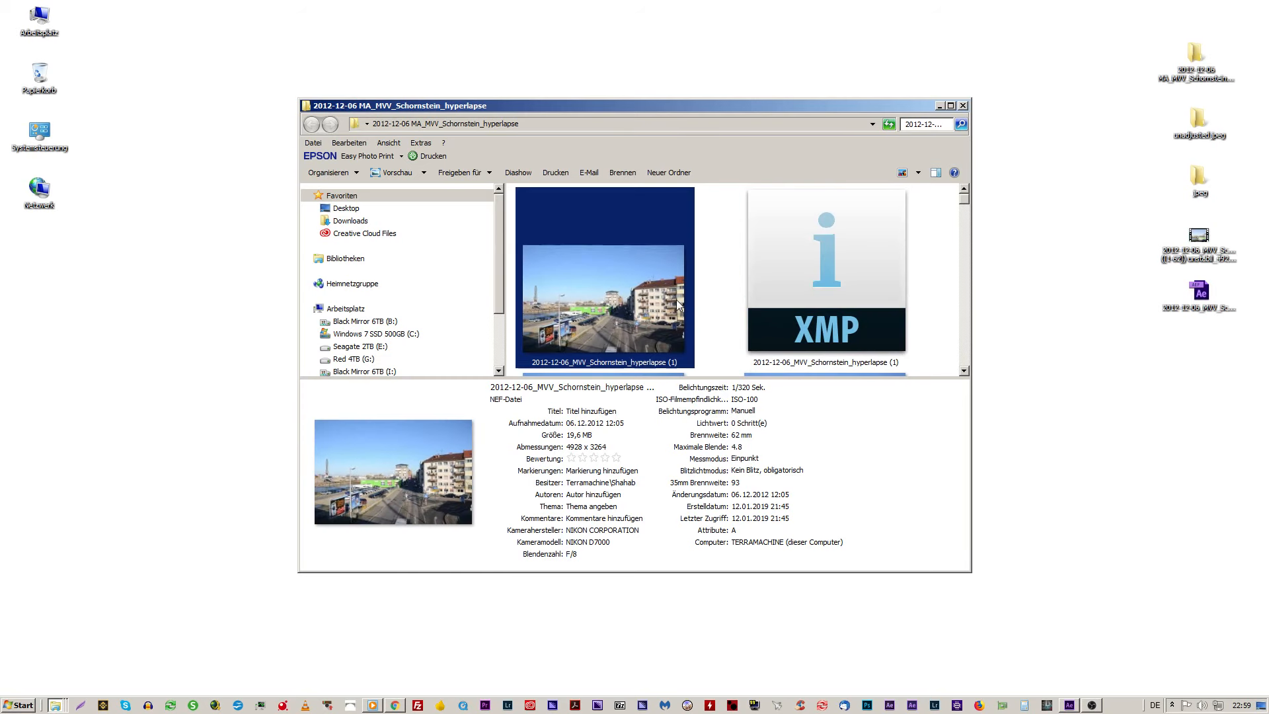
left_click(704, 270)
Step: Close the photo folder, reopen 2012-12-06 MA_MVV_Schornstein_hyperlapse from the desktop, and browse its thumbnails back to image 1
left_click(964, 106)
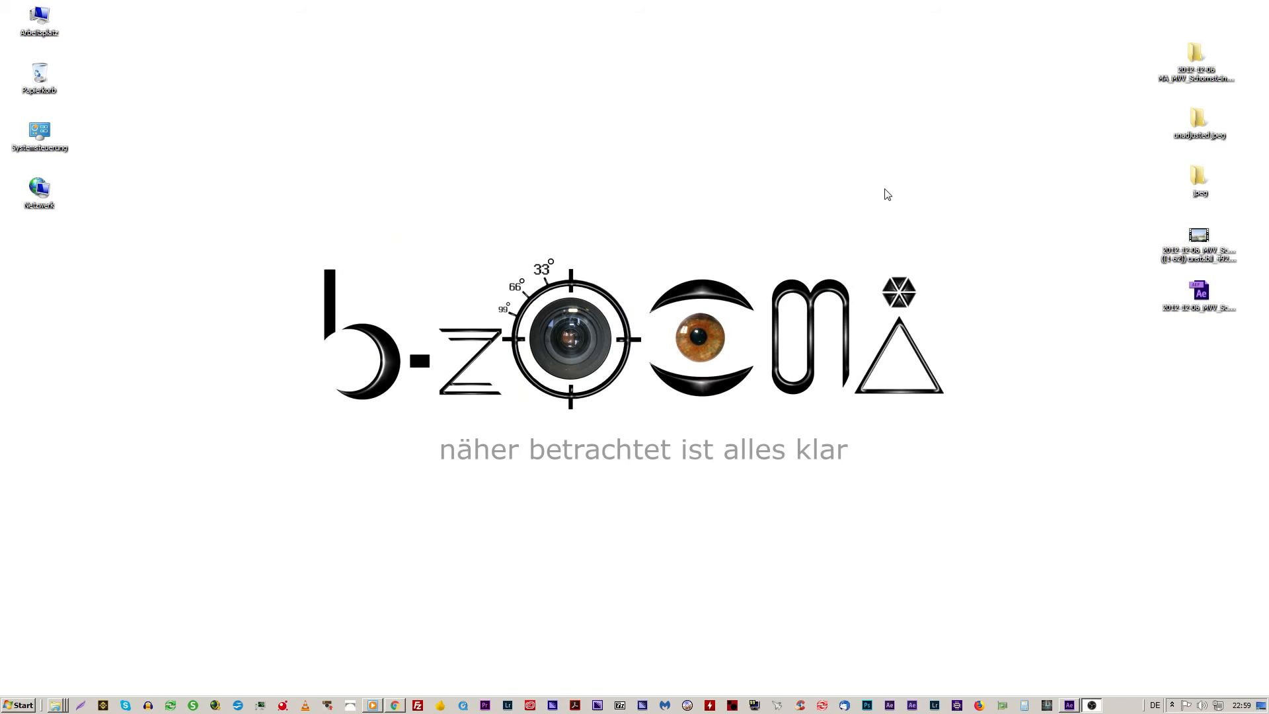
left_click(1213, 79)
left_click(1002, 197)
double_click(1181, 70)
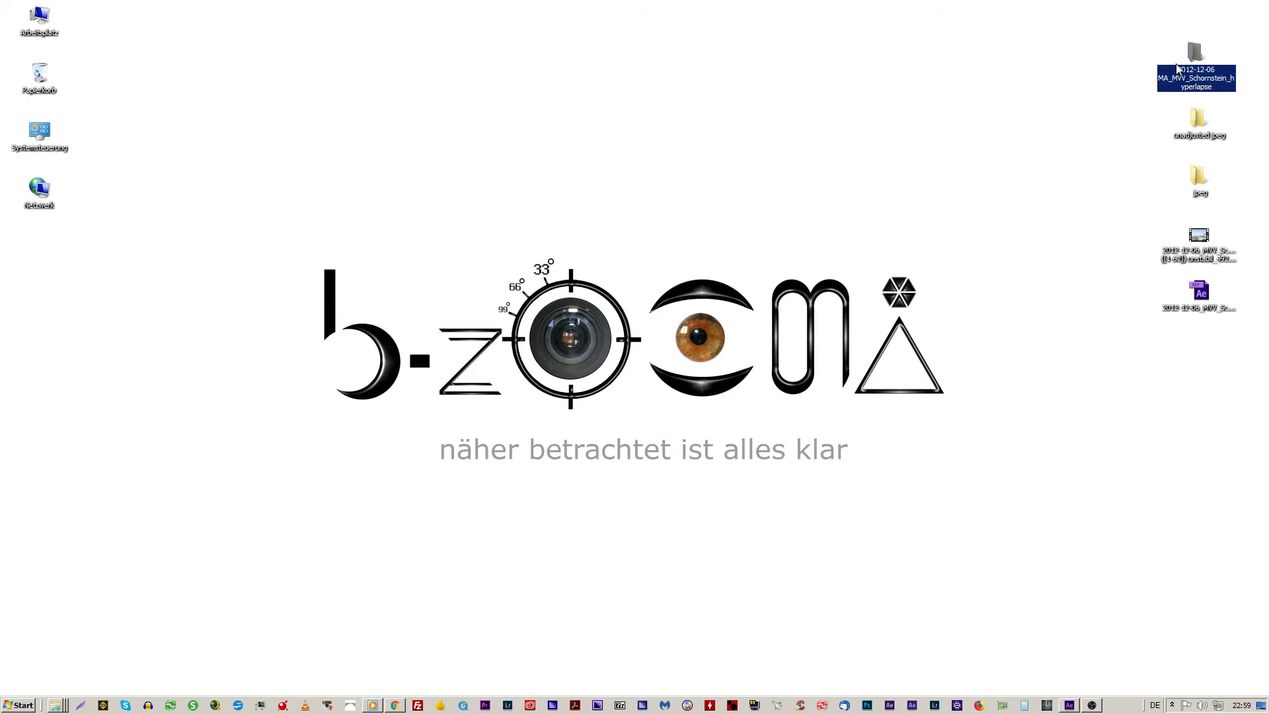
scroll(668, 254, "down", 20)
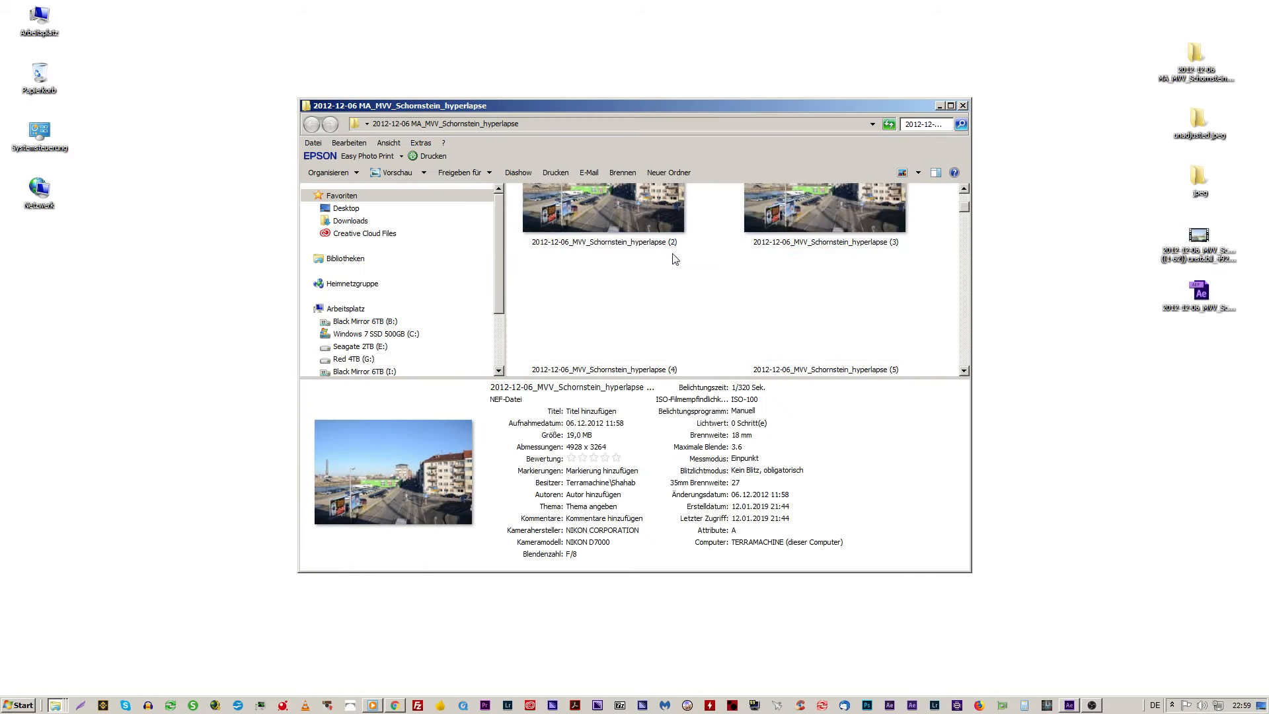
scroll(641, 261, "up", 20)
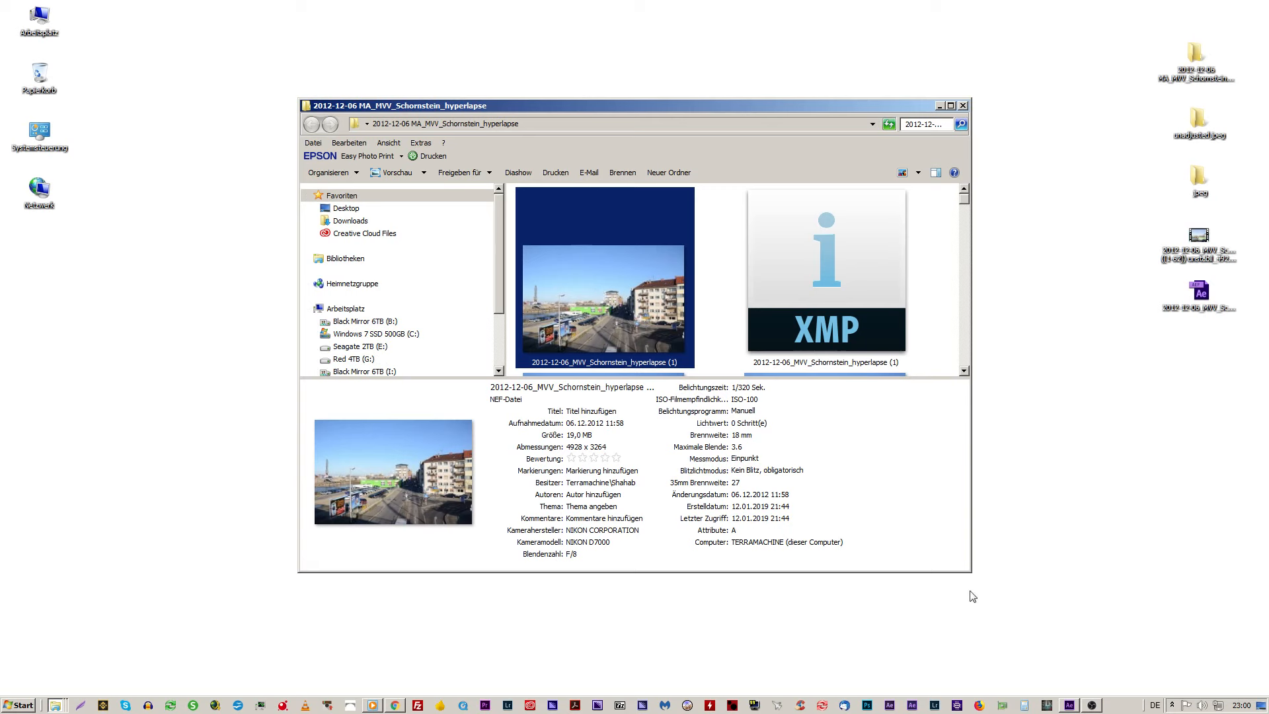
Step: Switch to After Effects with the Schornstein hyperlapse project
left_click(1069, 705)
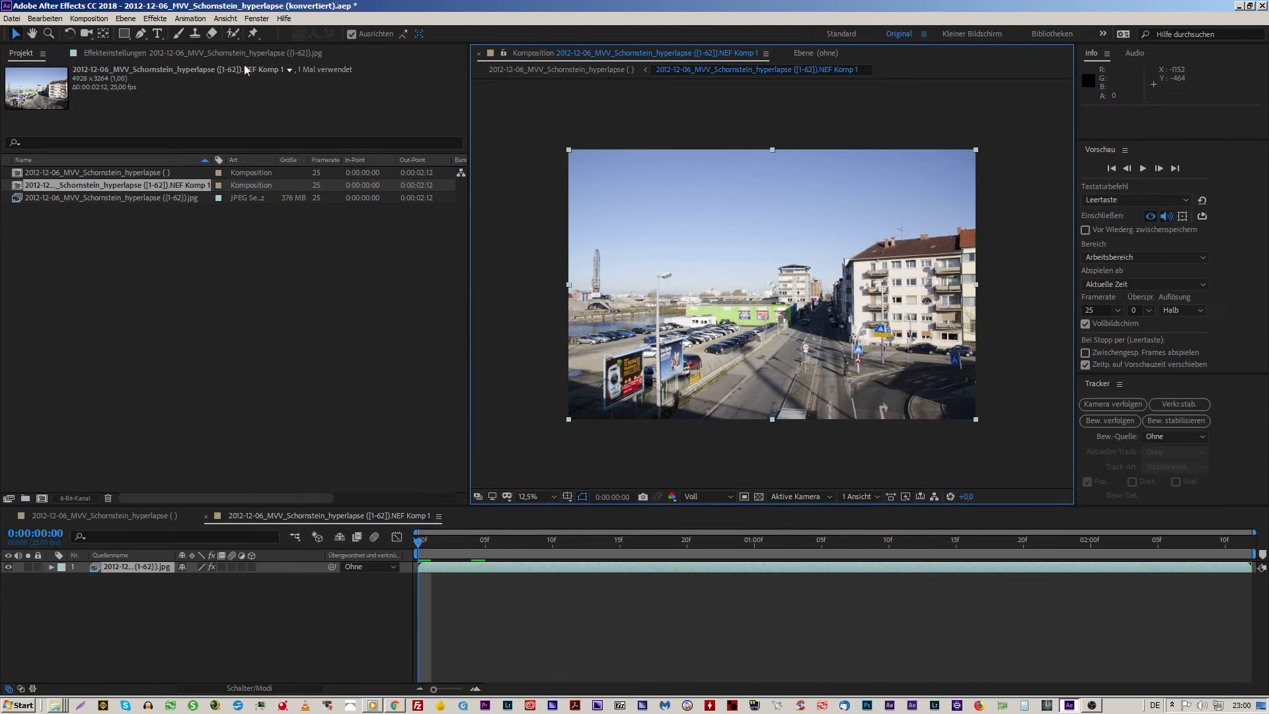
Step: Check the layer's Verkrümmungsstabilisierung VFX settings, compare the image with the effect off and on, and return to the project items
left_click(227, 53)
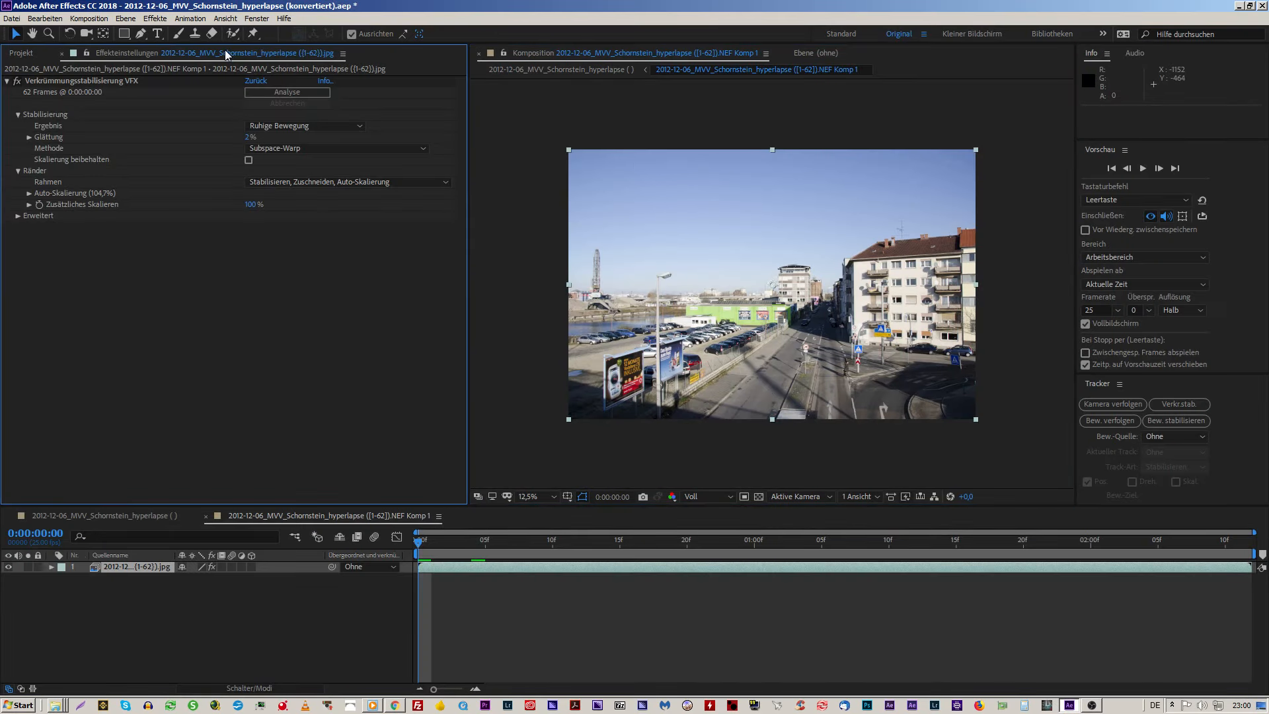
left_click(28, 88)
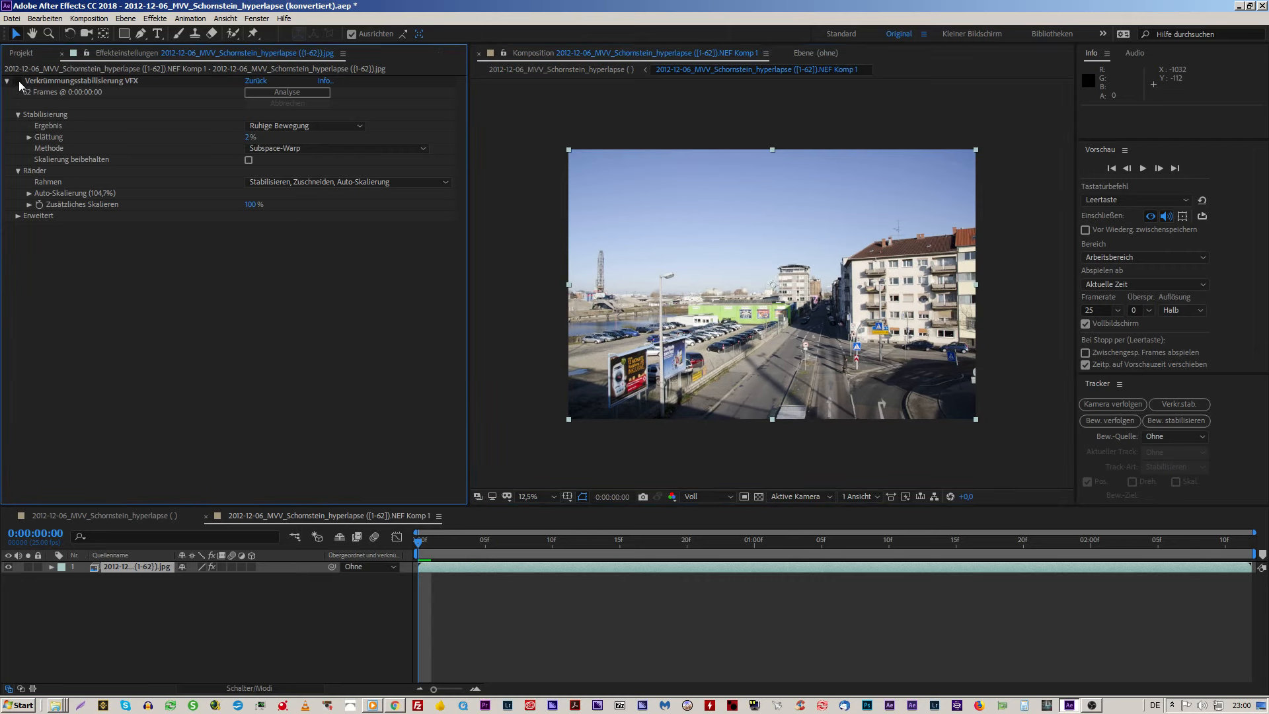
left_click(612, 213)
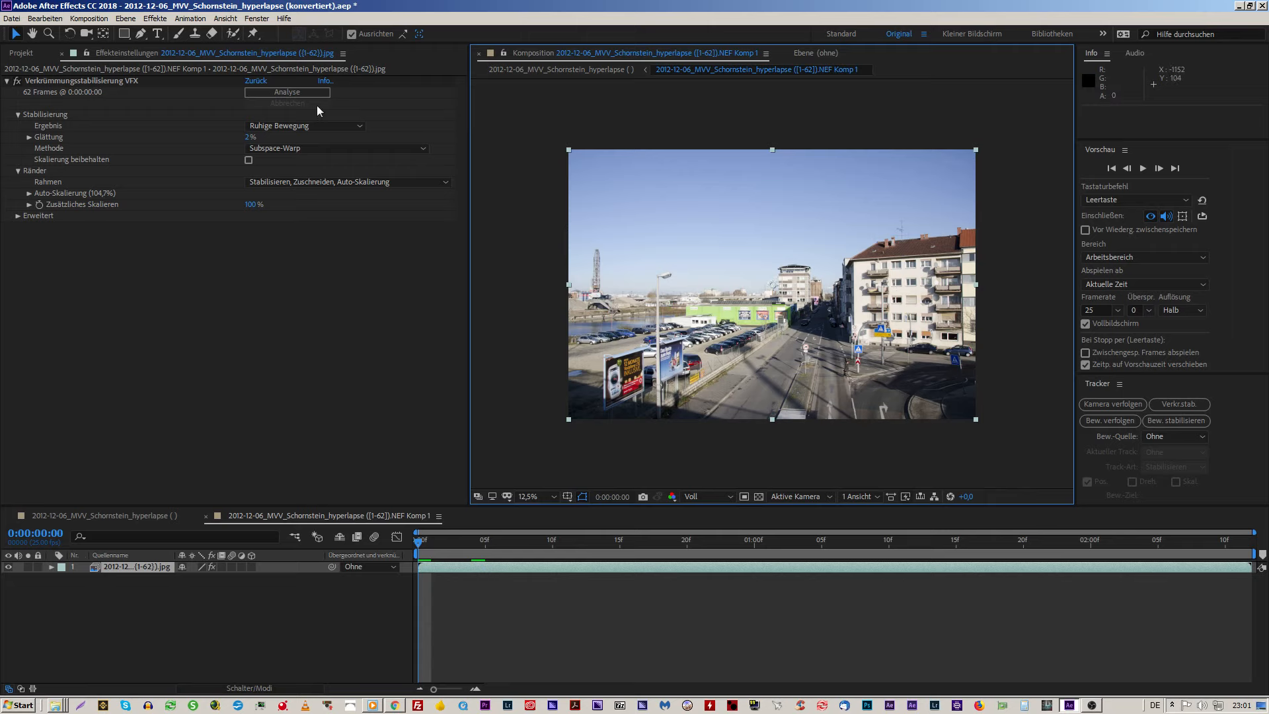
left_click(22, 53)
left_click(650, 259)
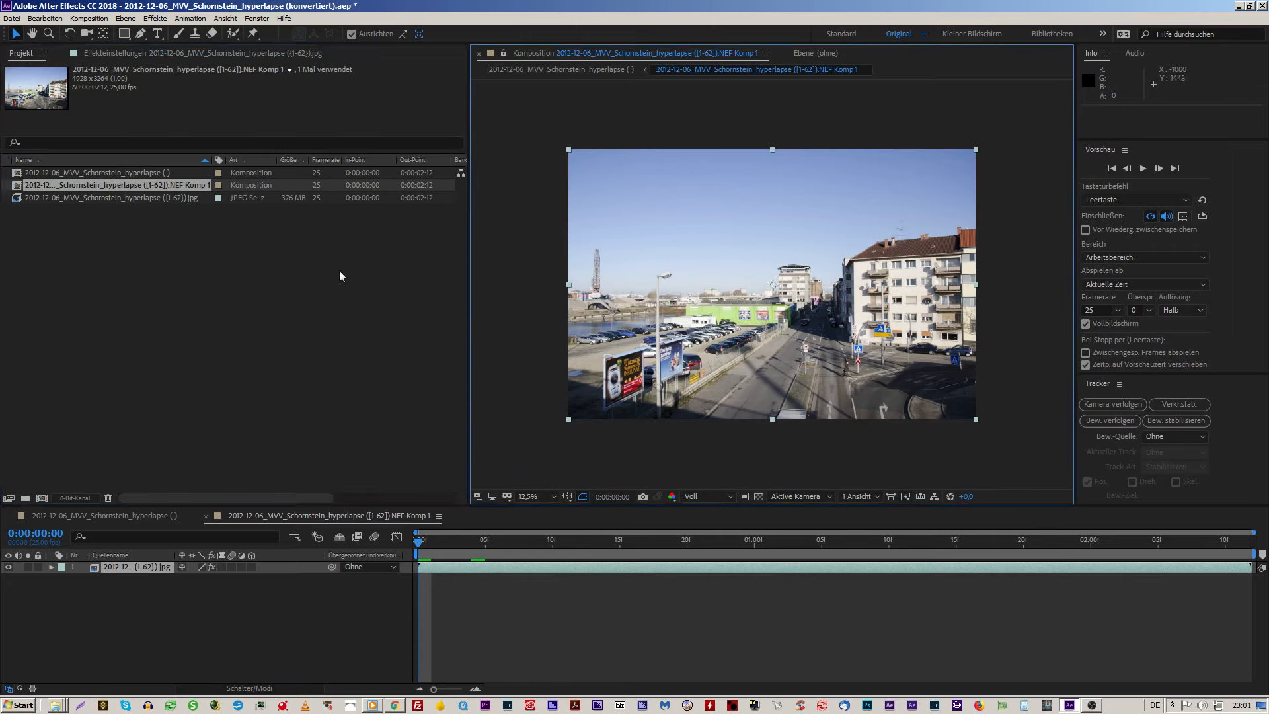
left_click(148, 199)
right_click(148, 198)
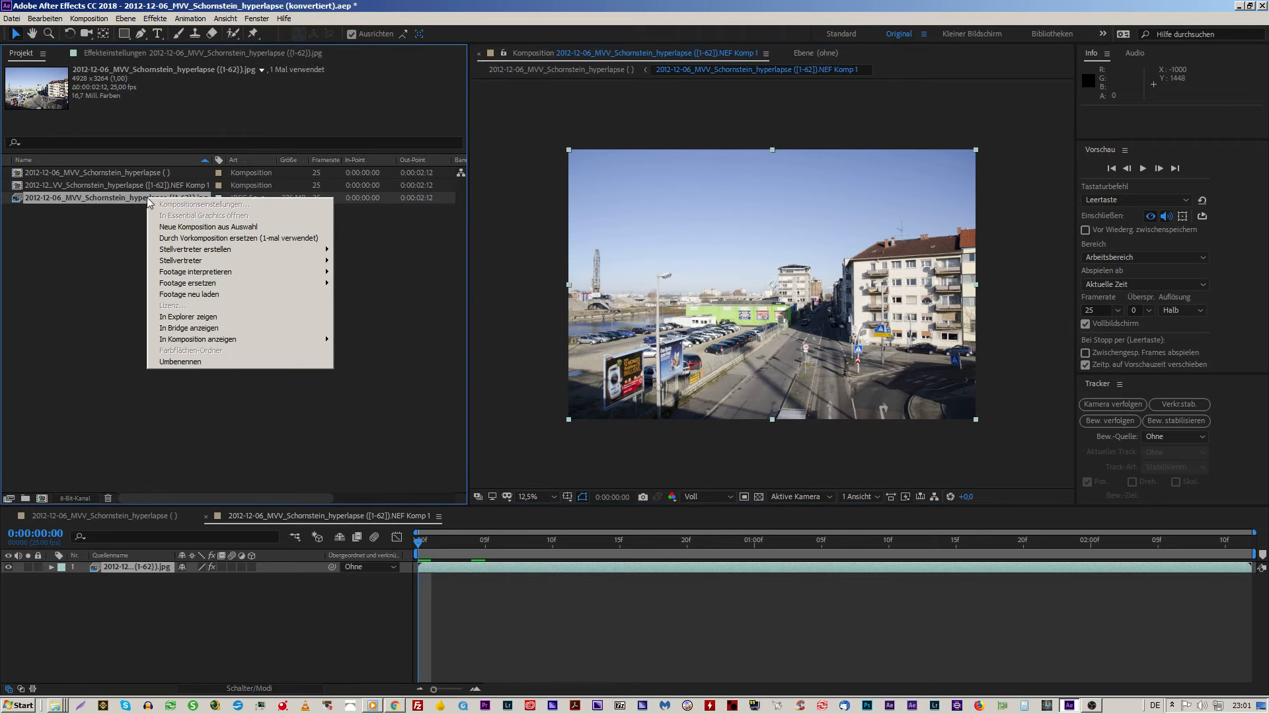
mouse_move(193, 286)
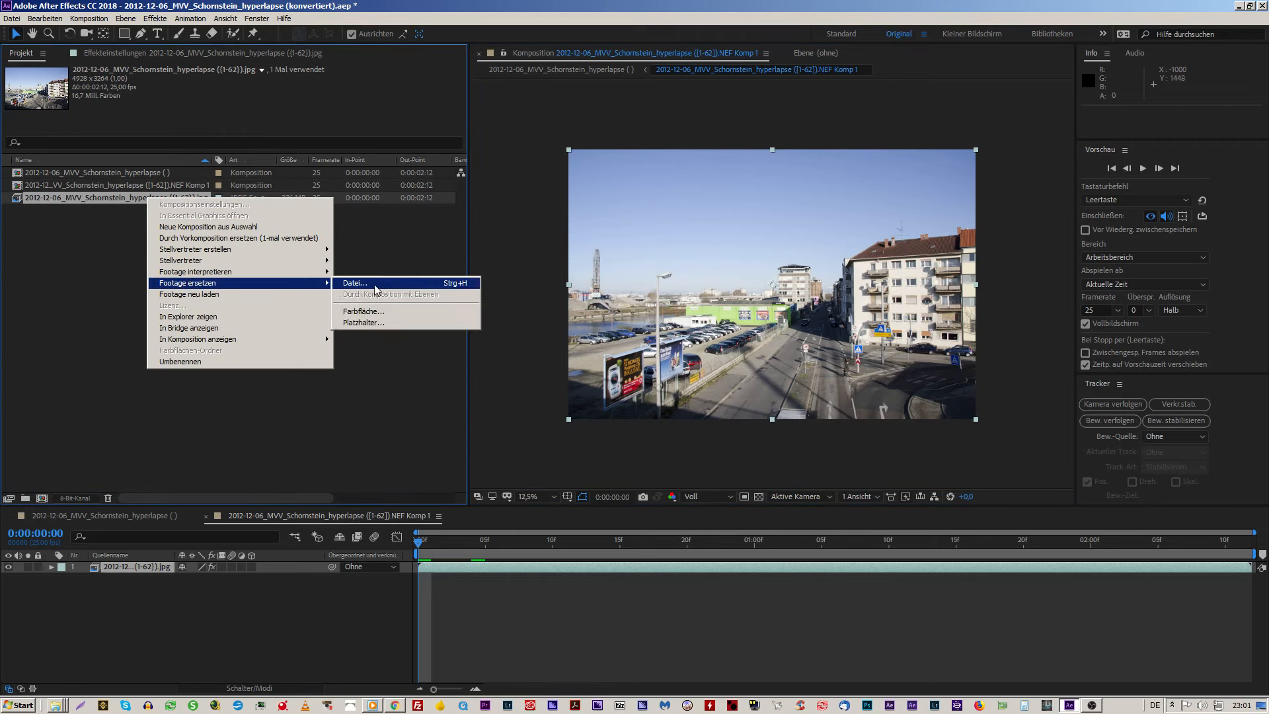
left_click(123, 286)
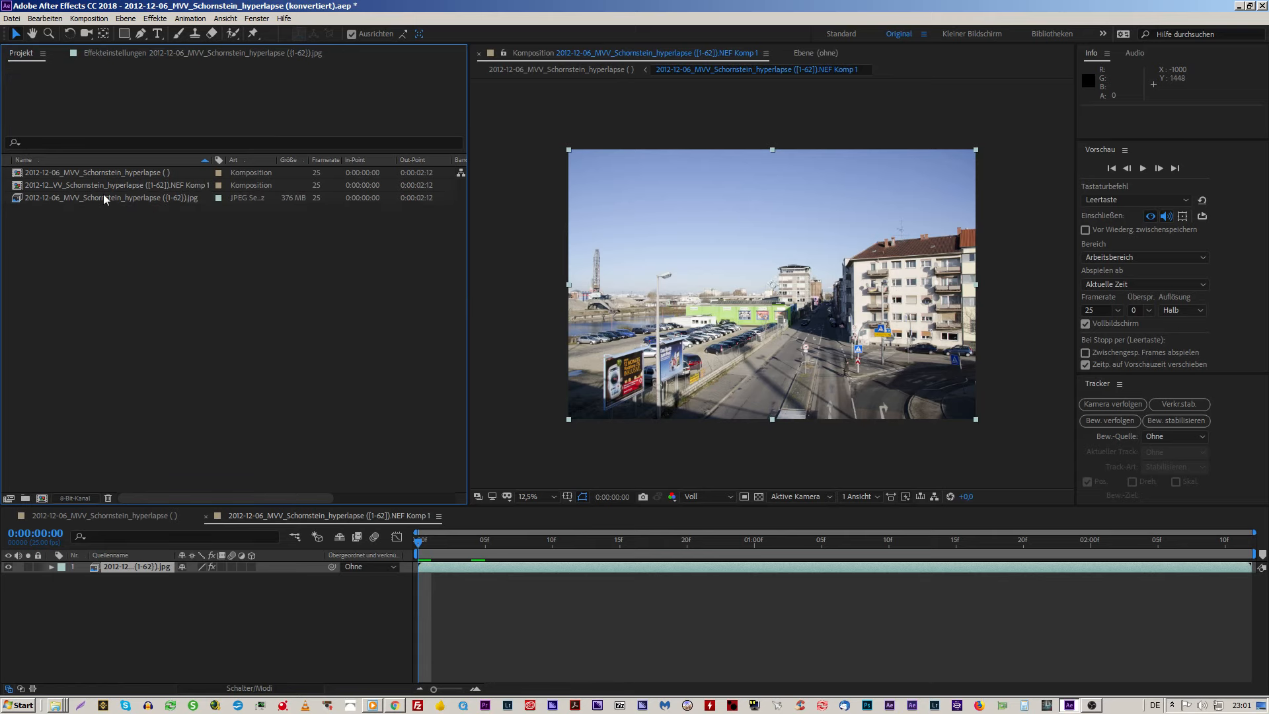
Step: Replace the JPEG footage with the Camera Raw sequence starting at photo 1 in desktop folder 2012-12-06 MA_MVV_Schornstein_hyperlapse, keeping the raw settings
right_click(45, 199)
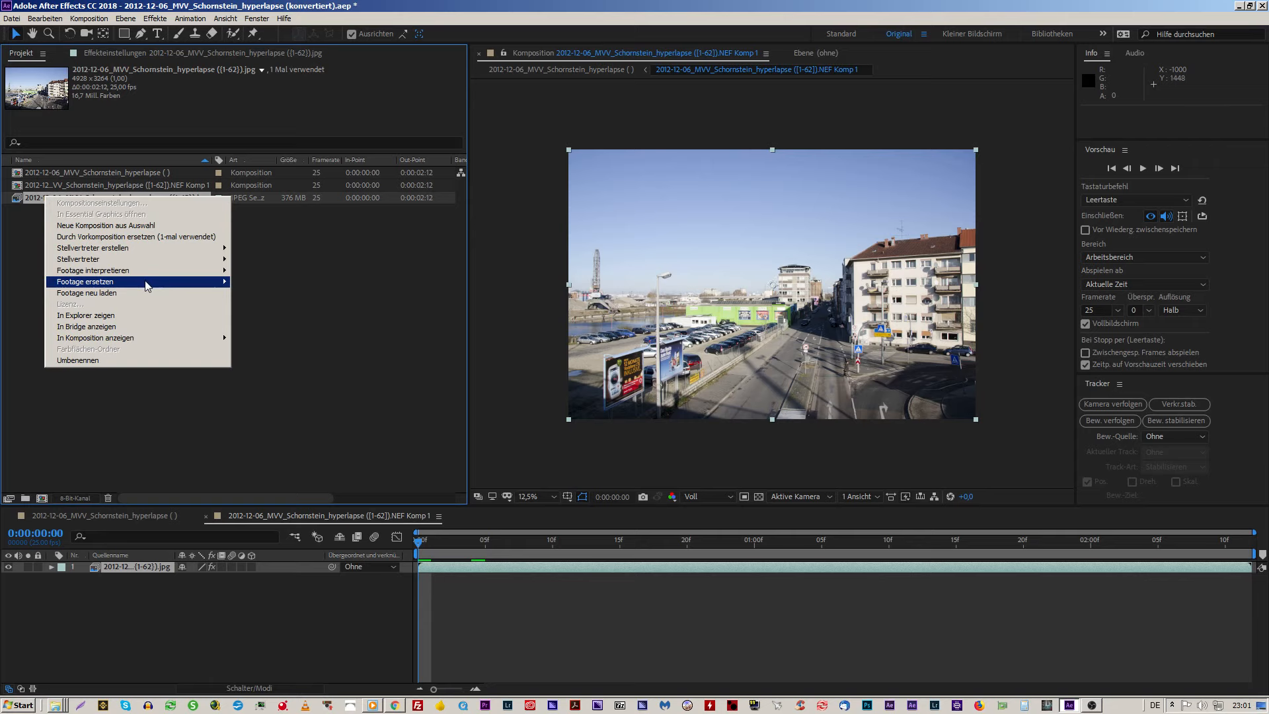
mouse_move(188, 284)
left_click(251, 282)
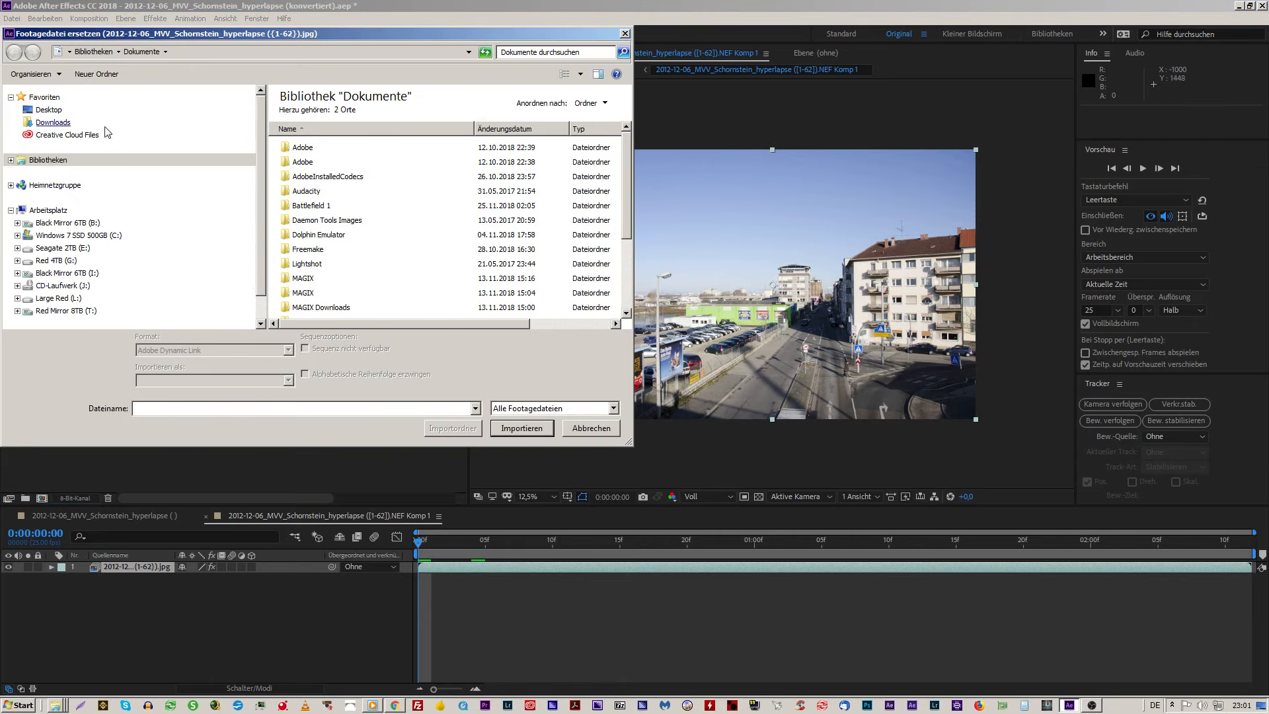
left_click(48, 110)
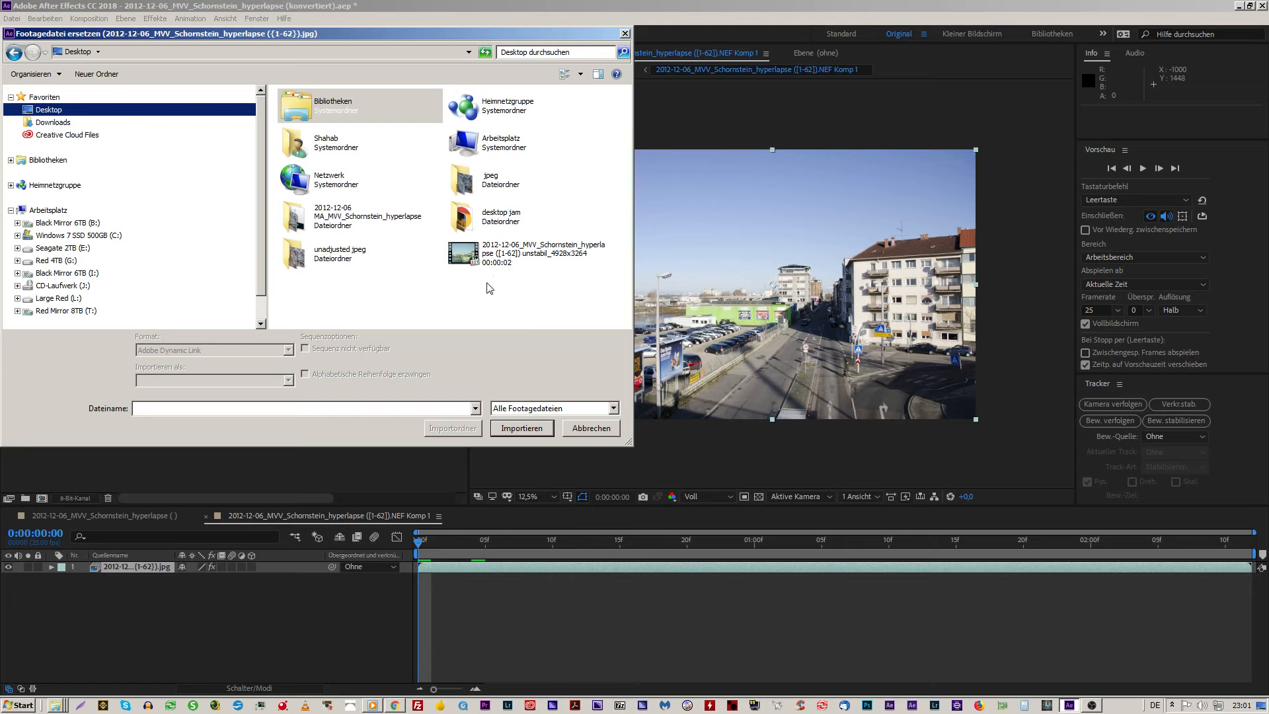
left_click(366, 227)
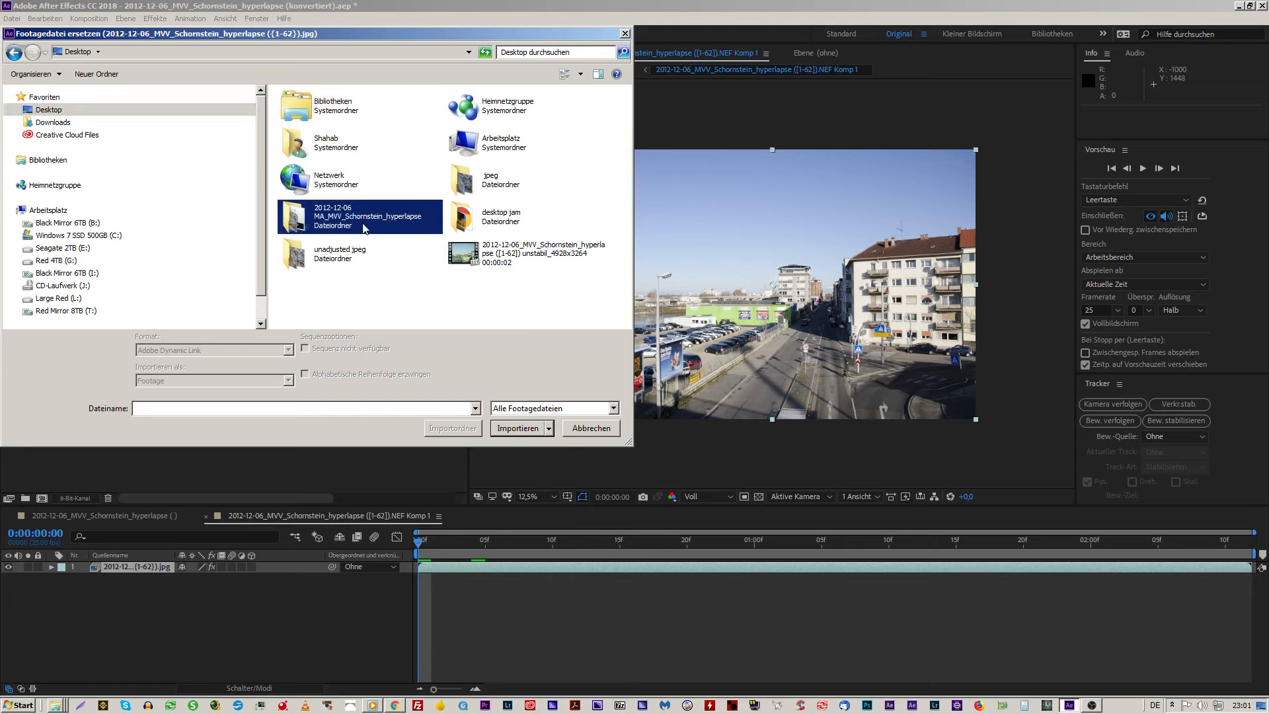
double_click(365, 227)
left_click(324, 134)
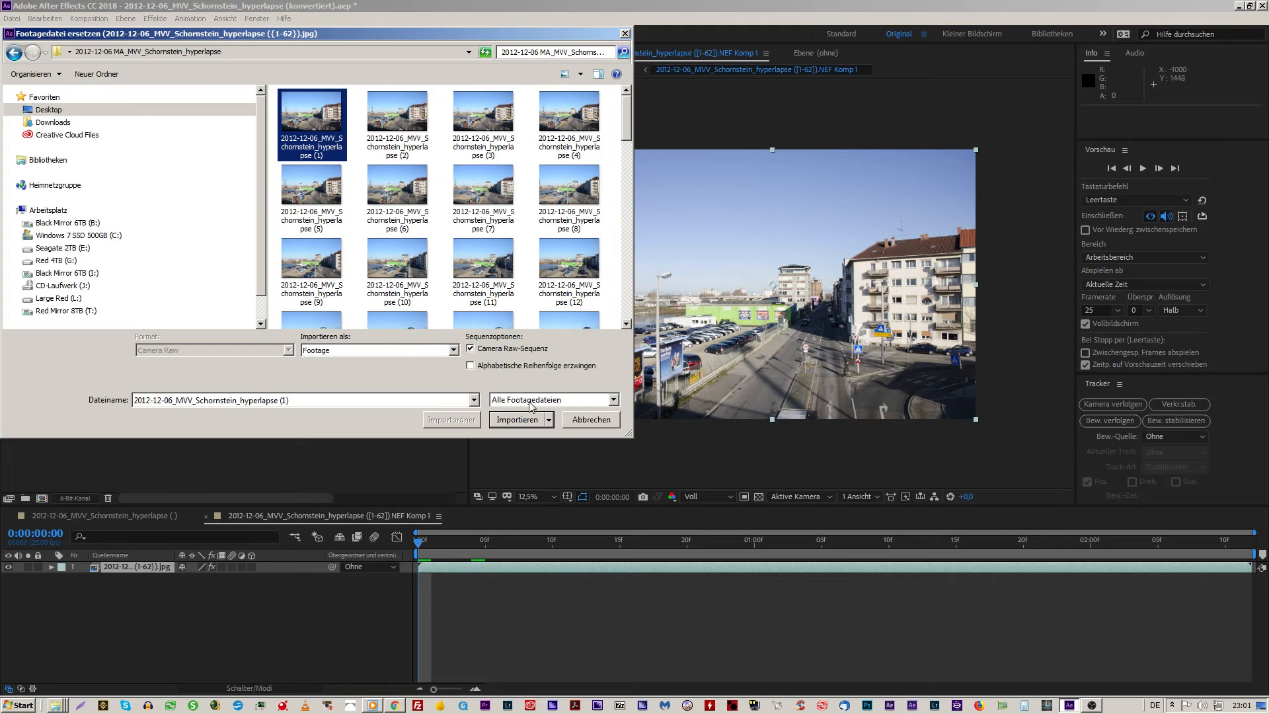
left_click(531, 421)
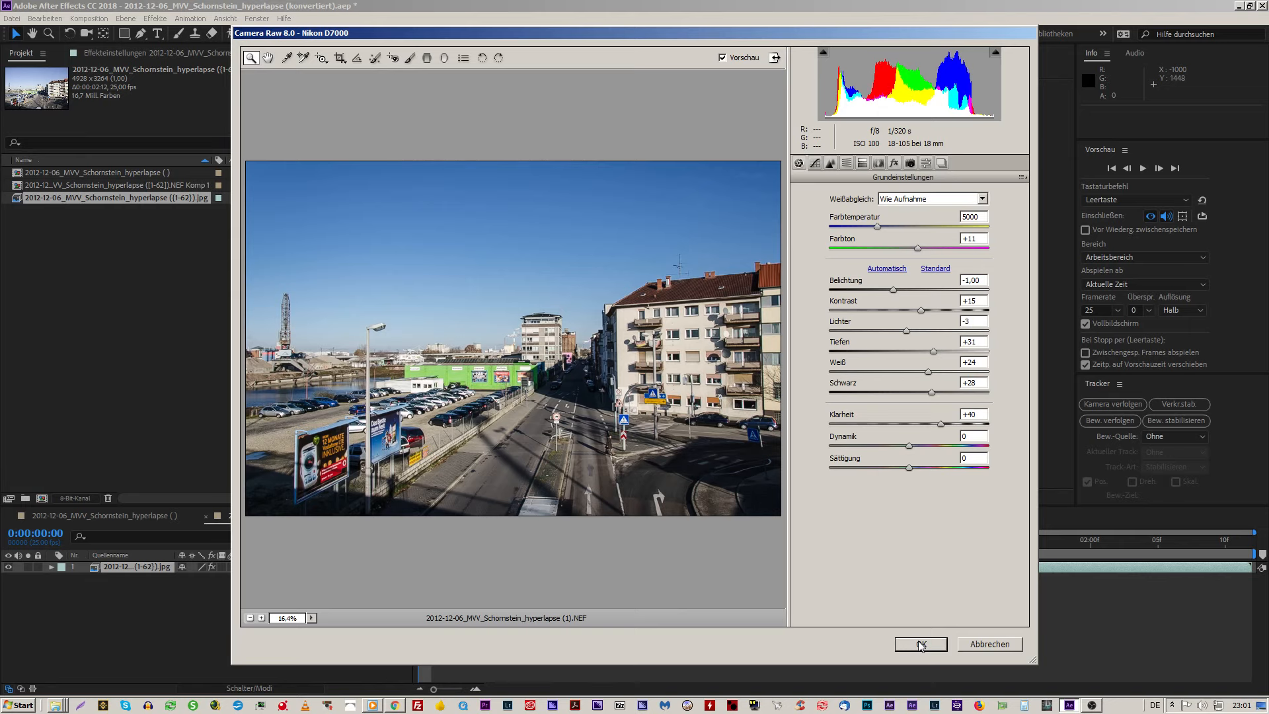
left_click(921, 645)
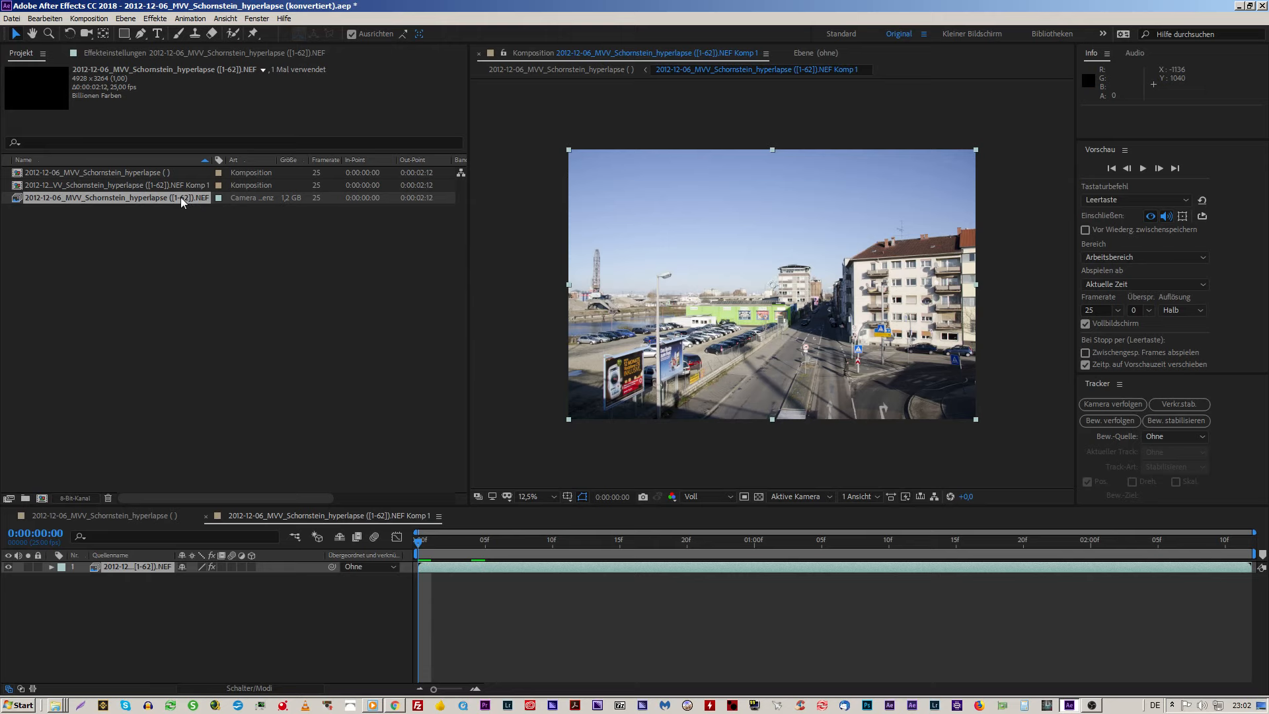
Step: Try to preview the composition with the raw sequence from the first frame
left_click(668, 258)
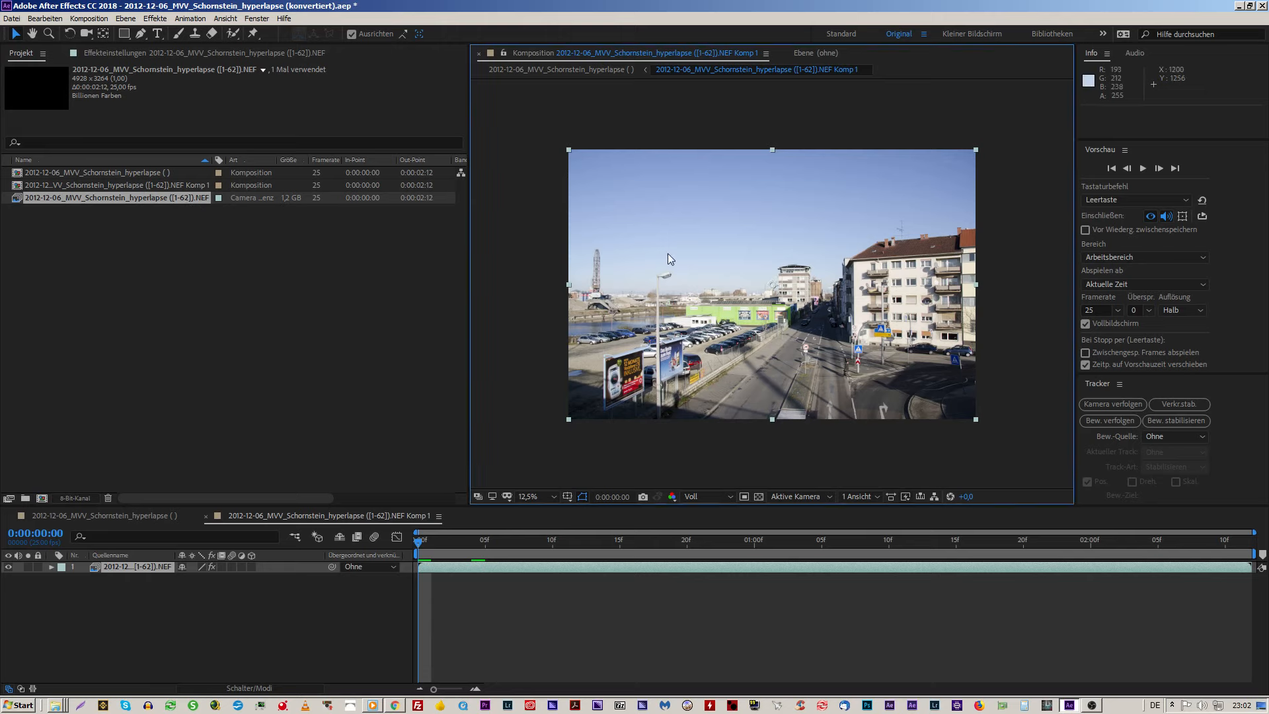
left_click(1144, 170)
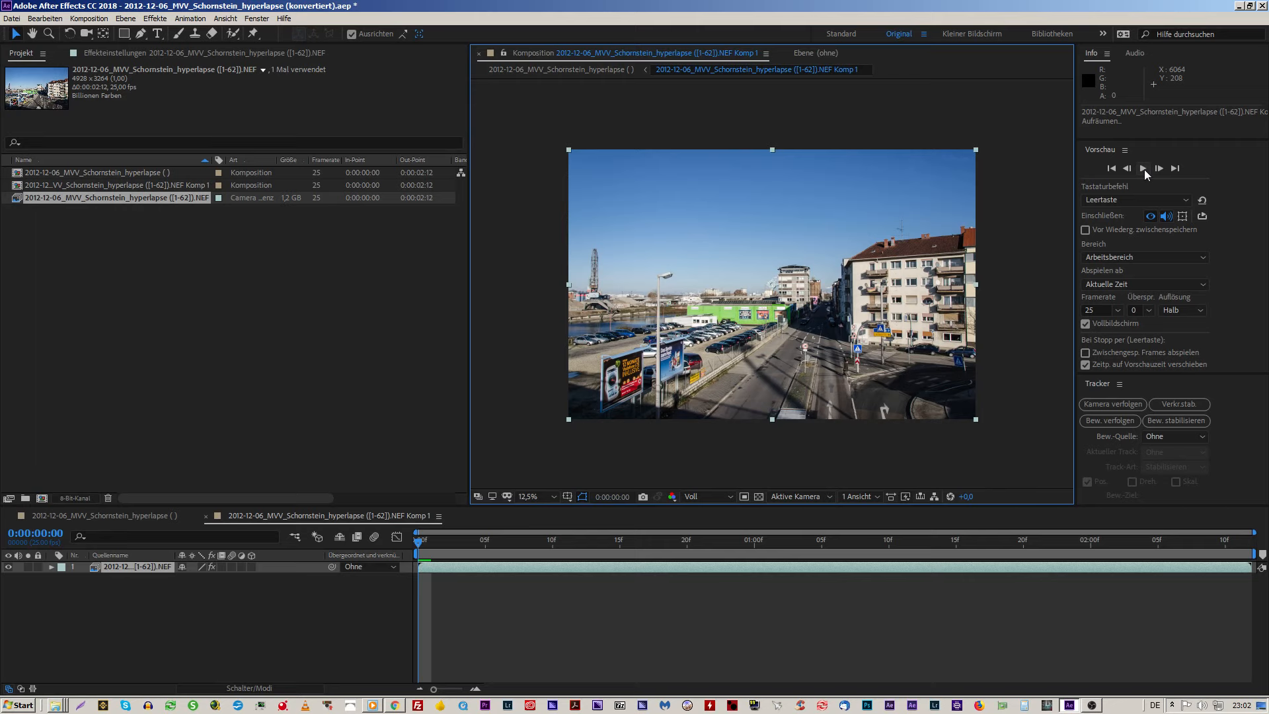
left_click(1144, 170)
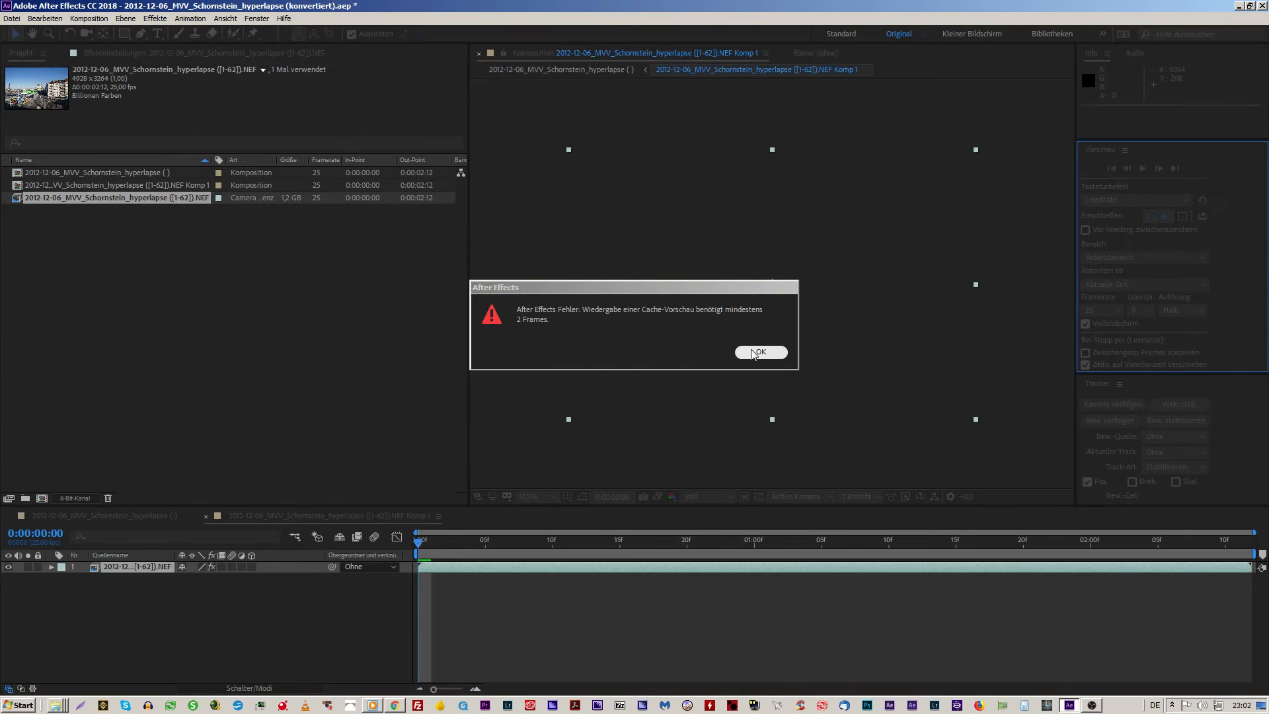
left_click(759, 352)
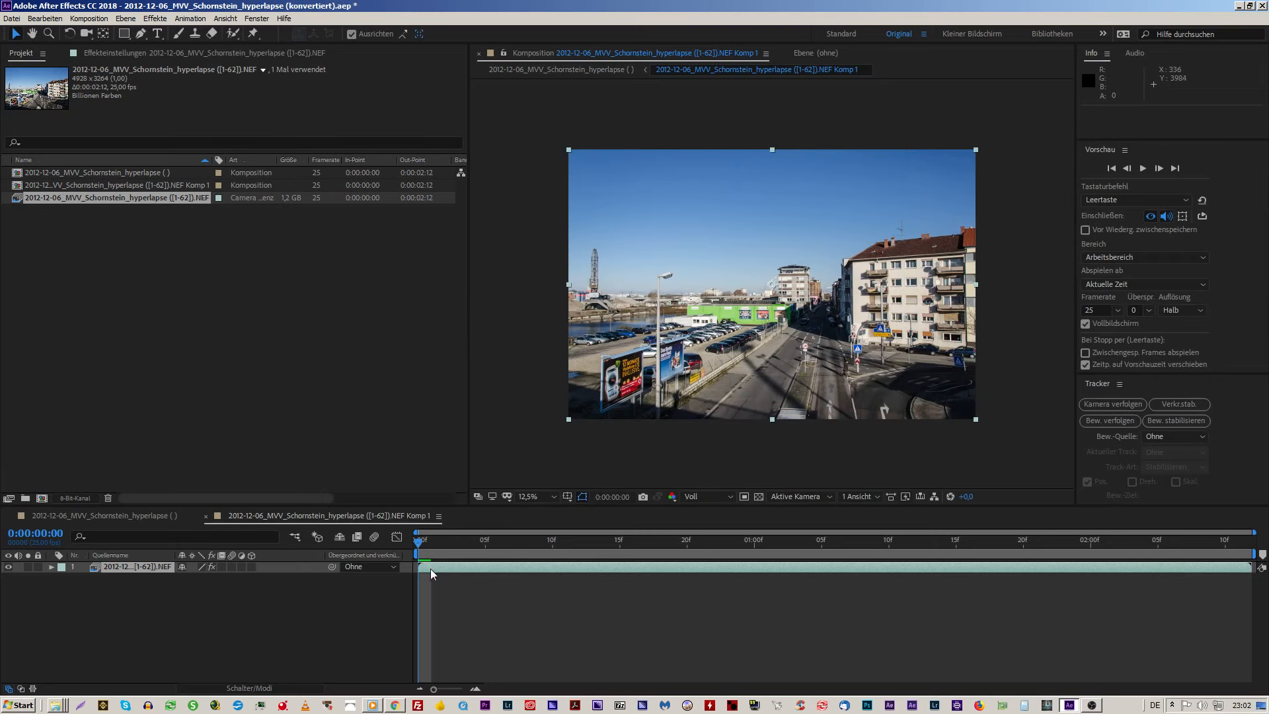
Step: Move the current time to 0:00:00:01, play the raw sequence as a full-screen preview and stop it
left_click_drag(417, 545, 431, 545)
left_click(827, 324)
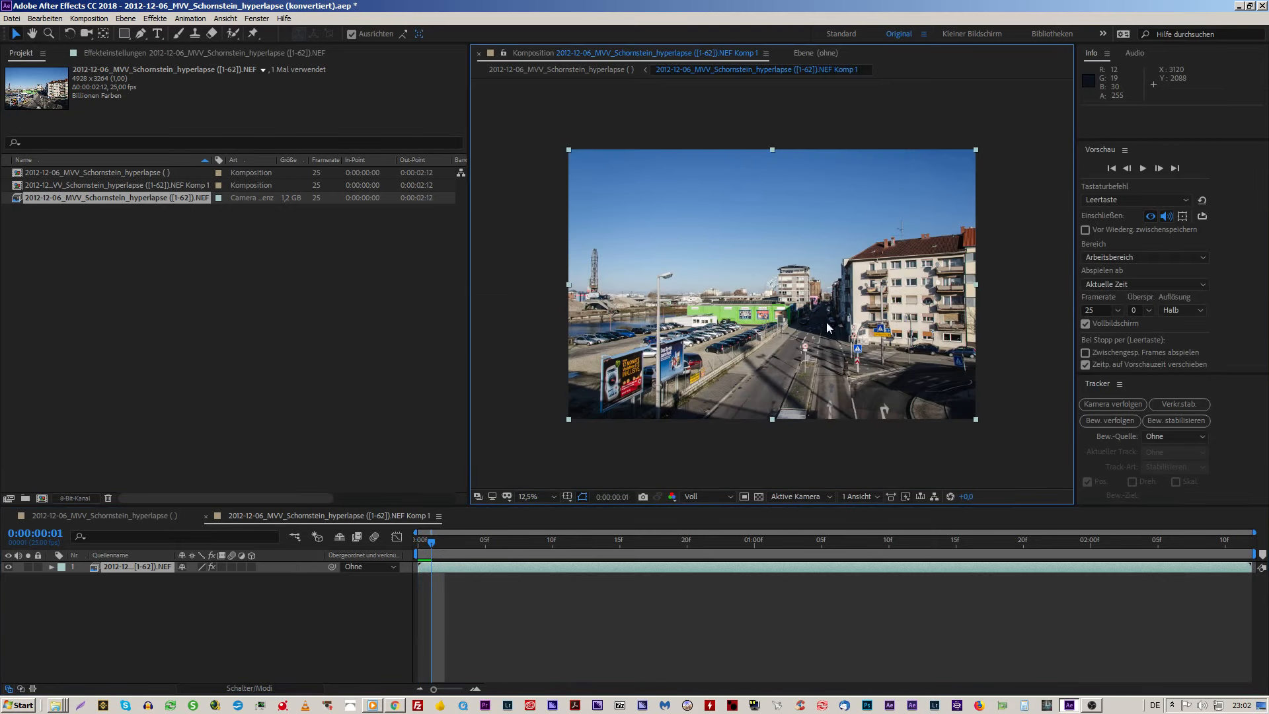
left_click(1143, 168)
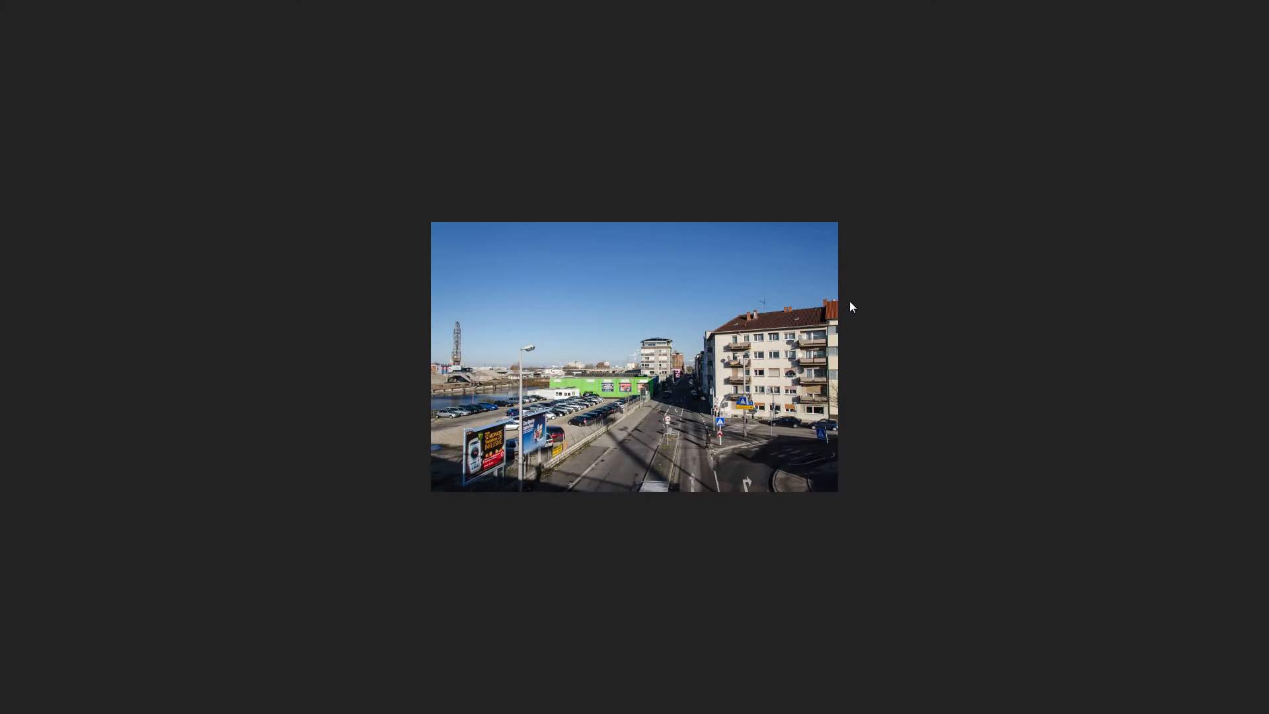
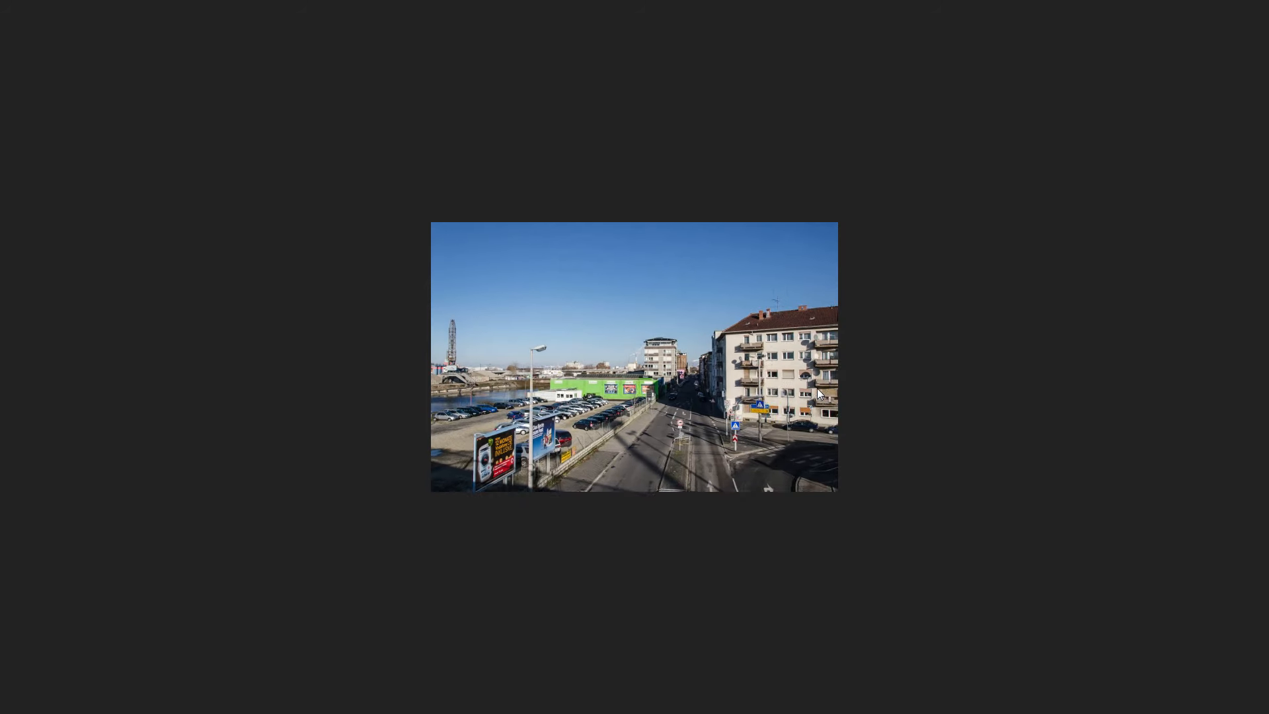
key("space")
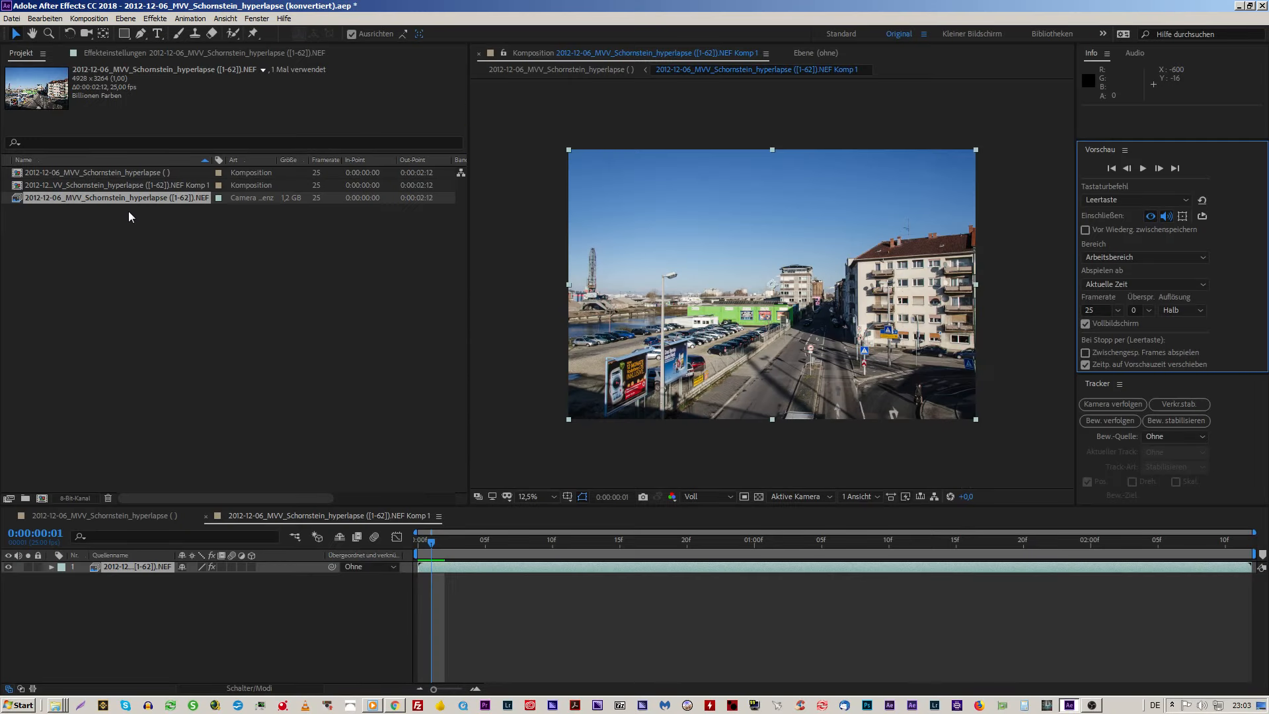
Step: Replace the raw footage with the JPEG sequence starting at photo 1 in the desktop folder "unadjusted jpeg"
right_click(128, 202)
mouse_move(206, 282)
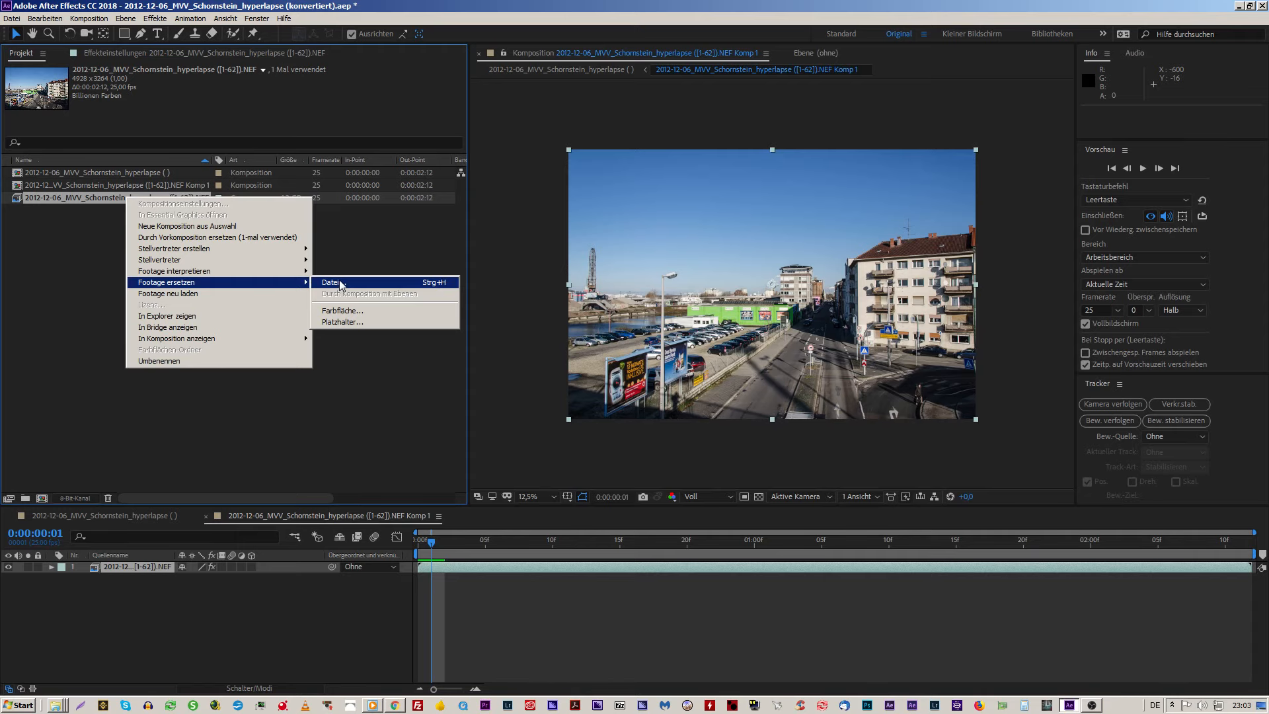
left_click(340, 284)
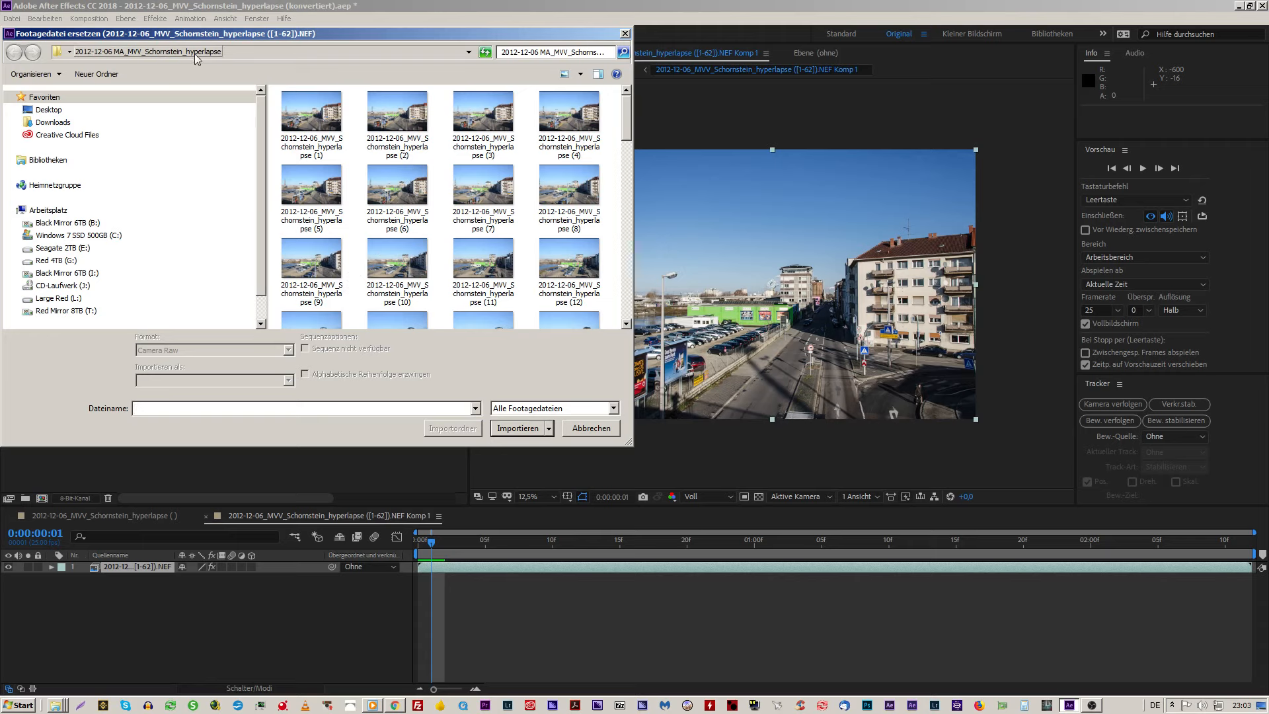
left_click(49, 110)
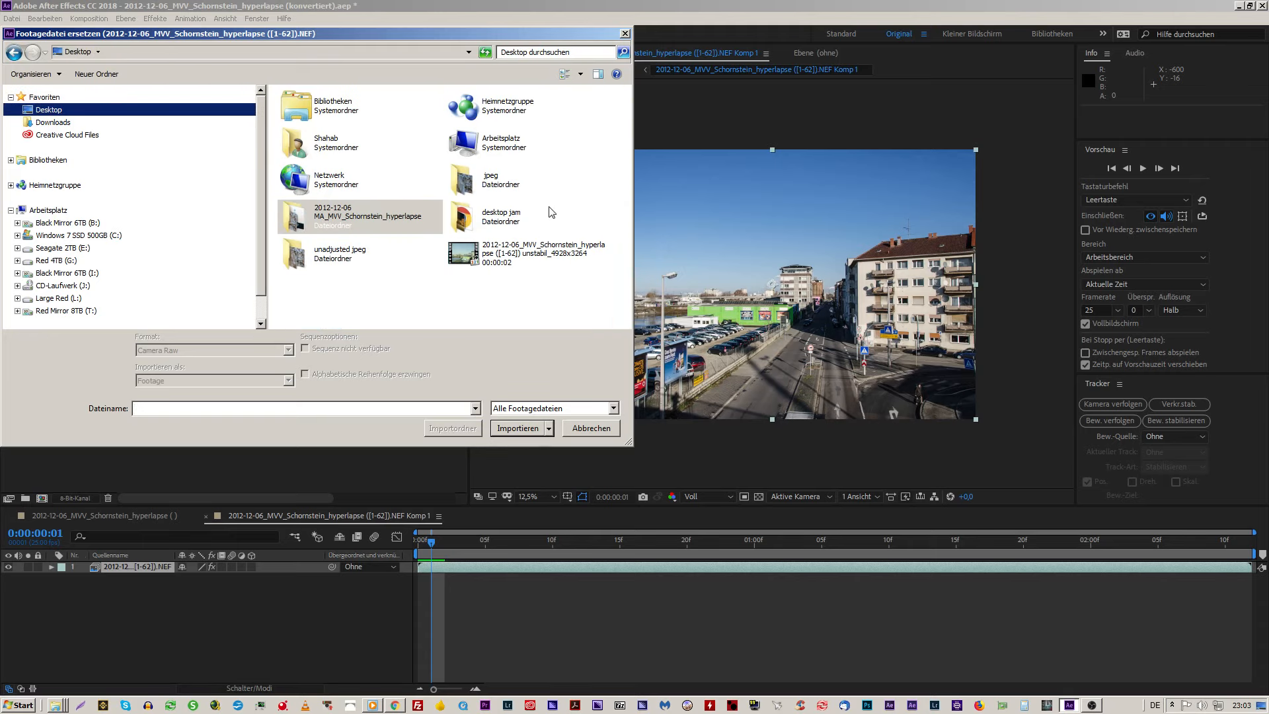
left_click(510, 225)
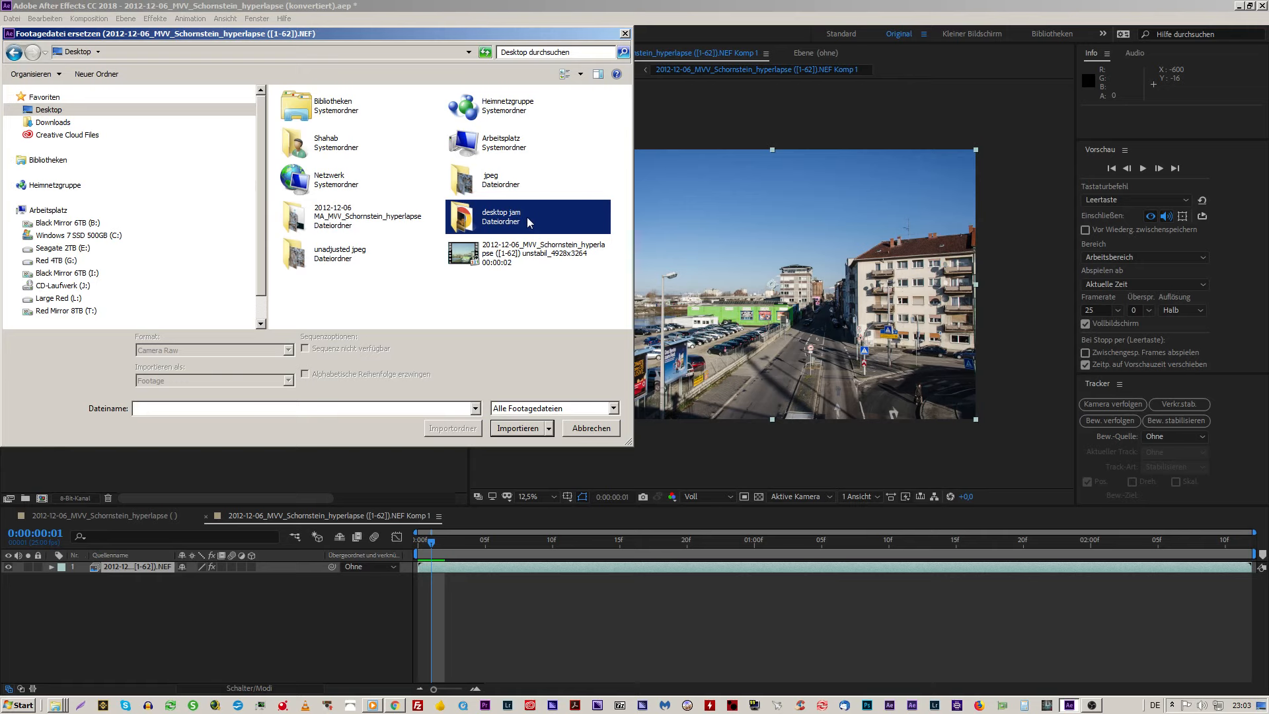
left_click(528, 184)
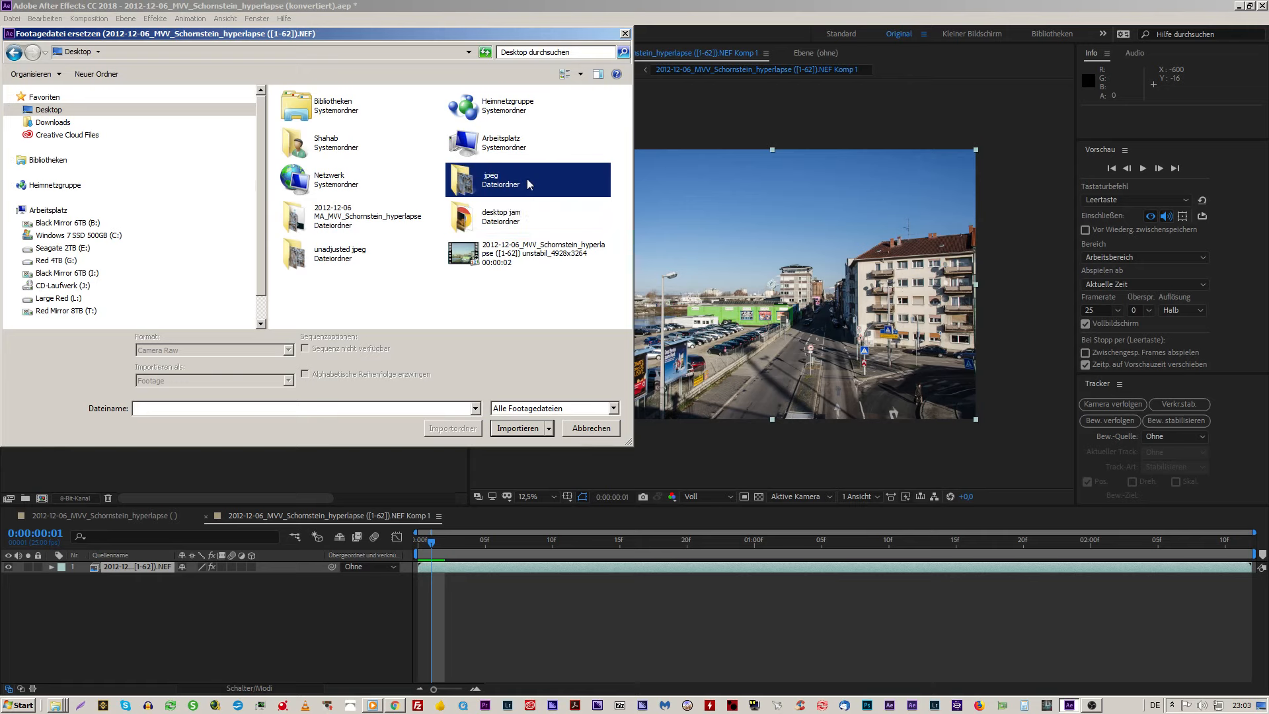
left_click(333, 256)
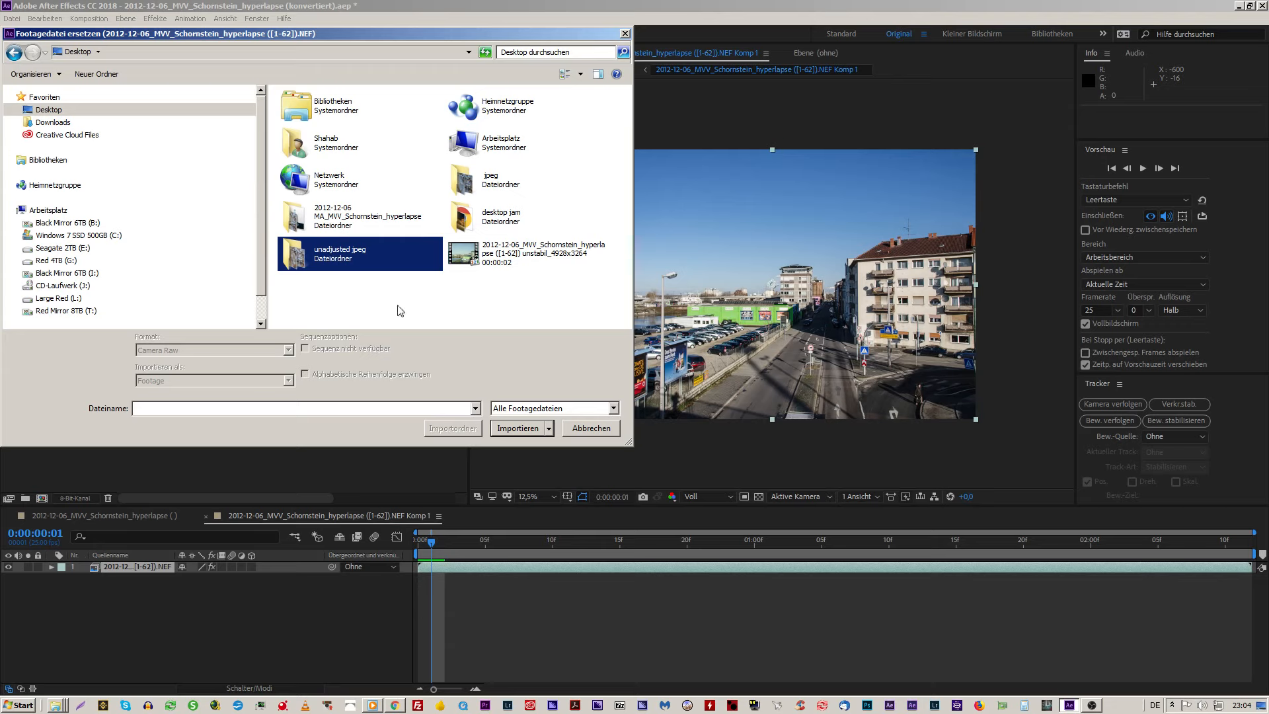
double_click(367, 267)
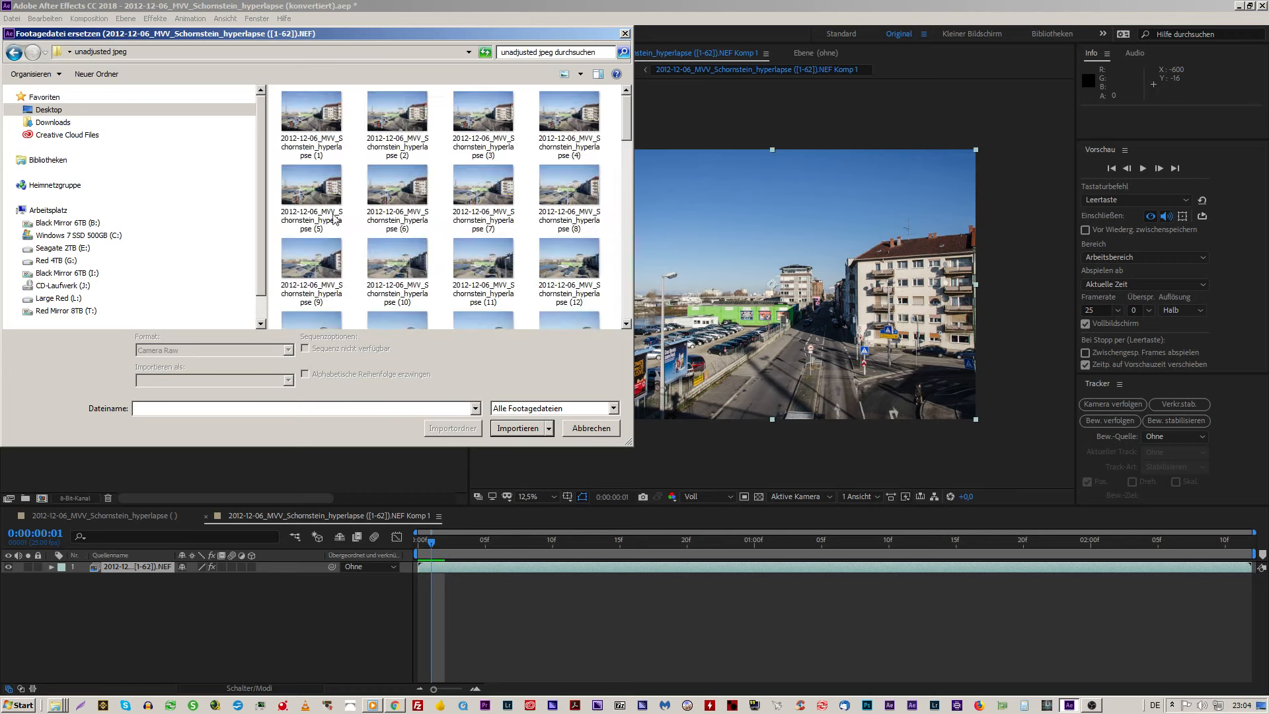
left_click(312, 129)
left_click(525, 425)
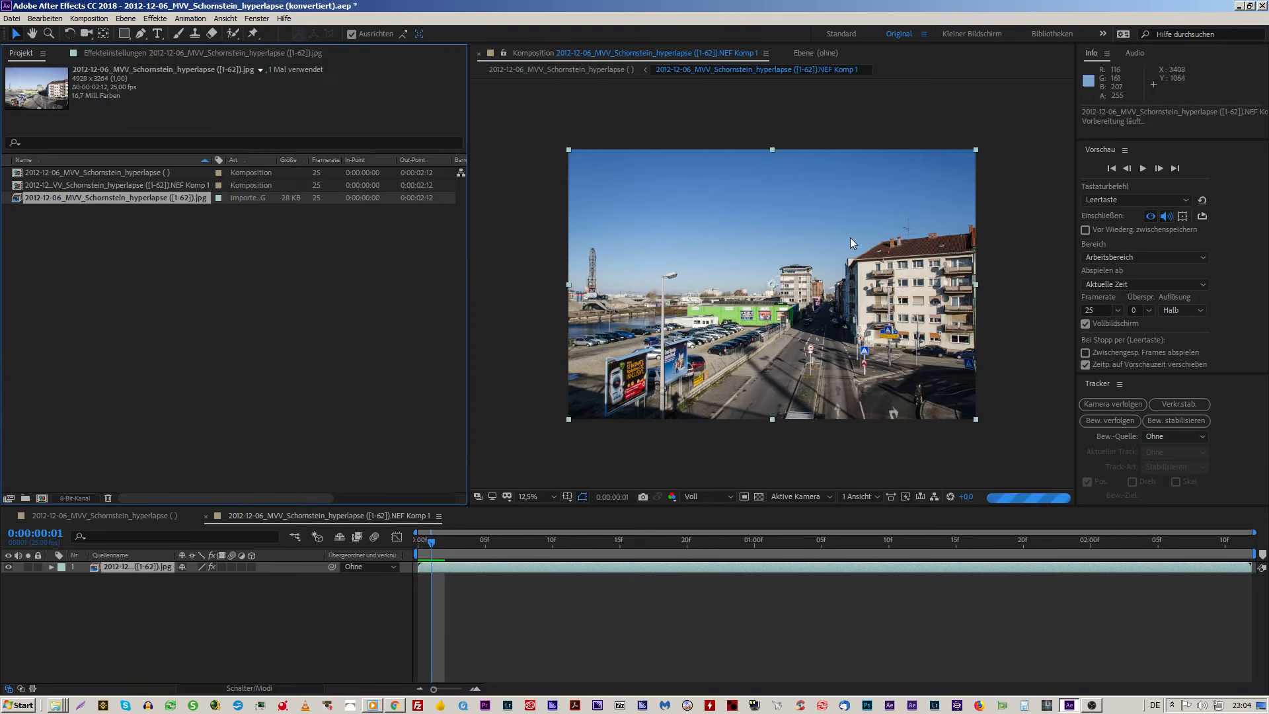
Step: Return the current time to 0:00:00:00 and preview the composition with the JPEG sequence
left_click(850, 238)
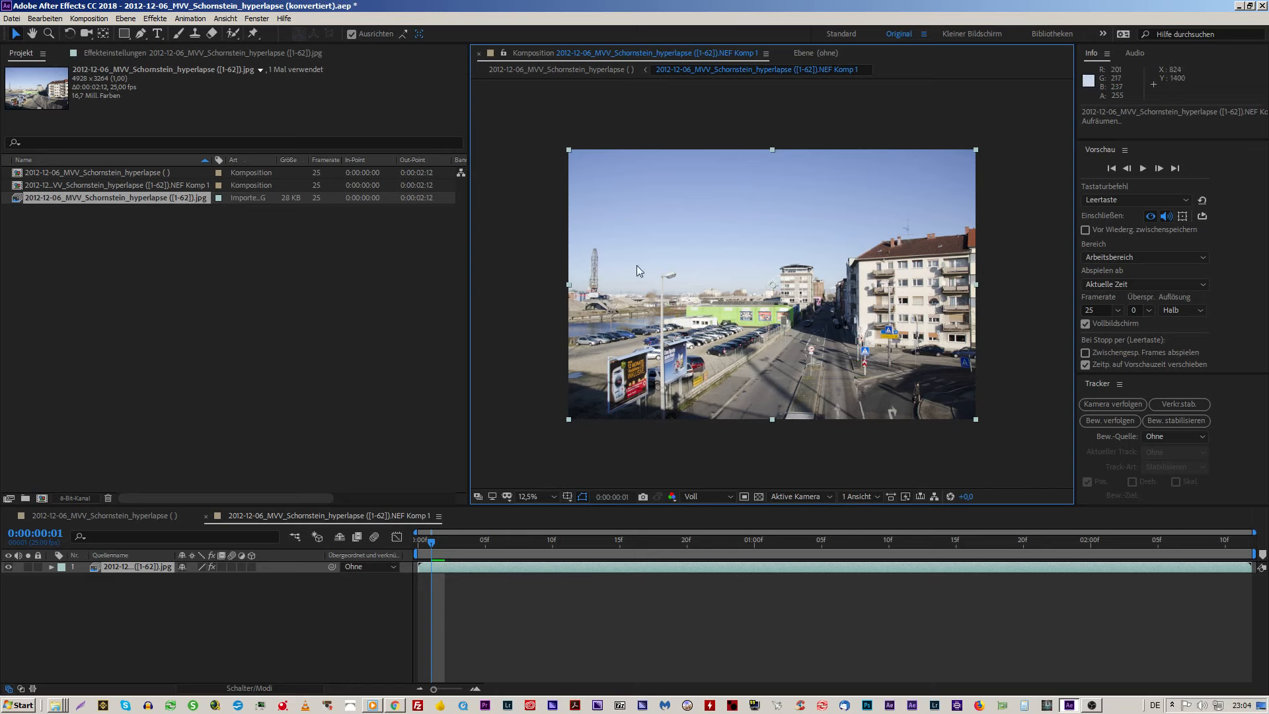
left_click_drag(429, 543, 419, 543)
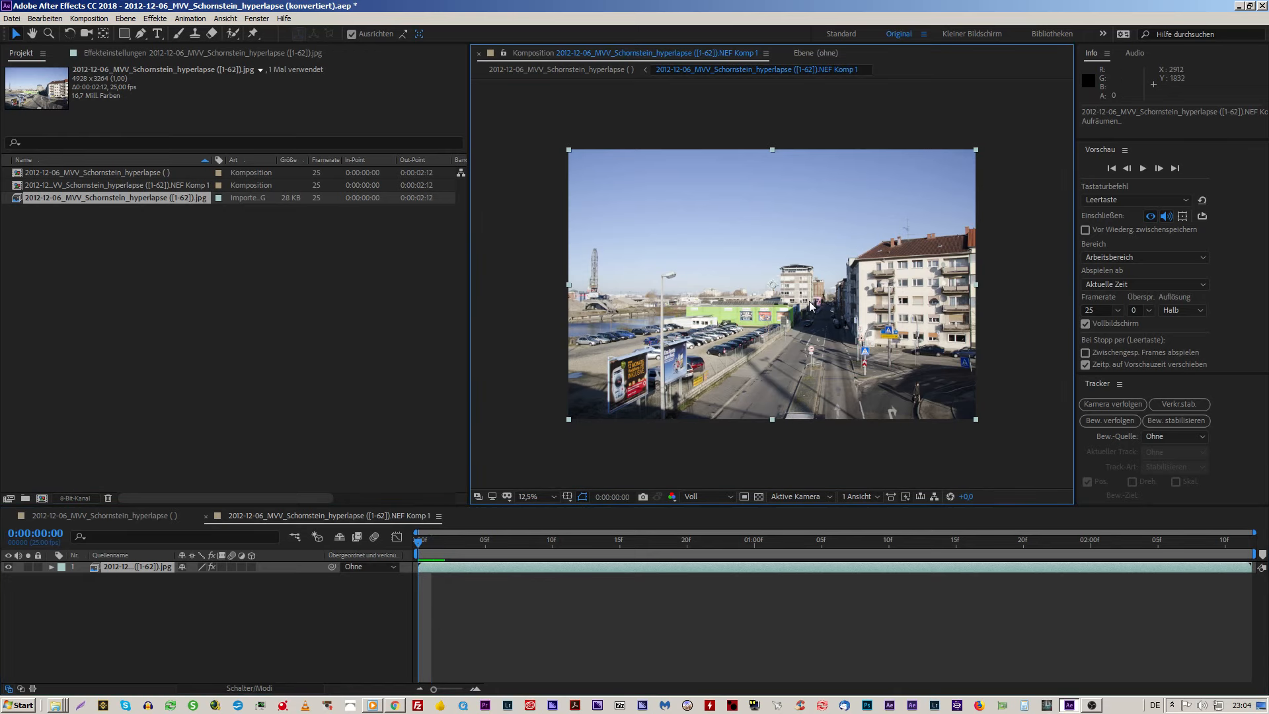
left_click(1144, 168)
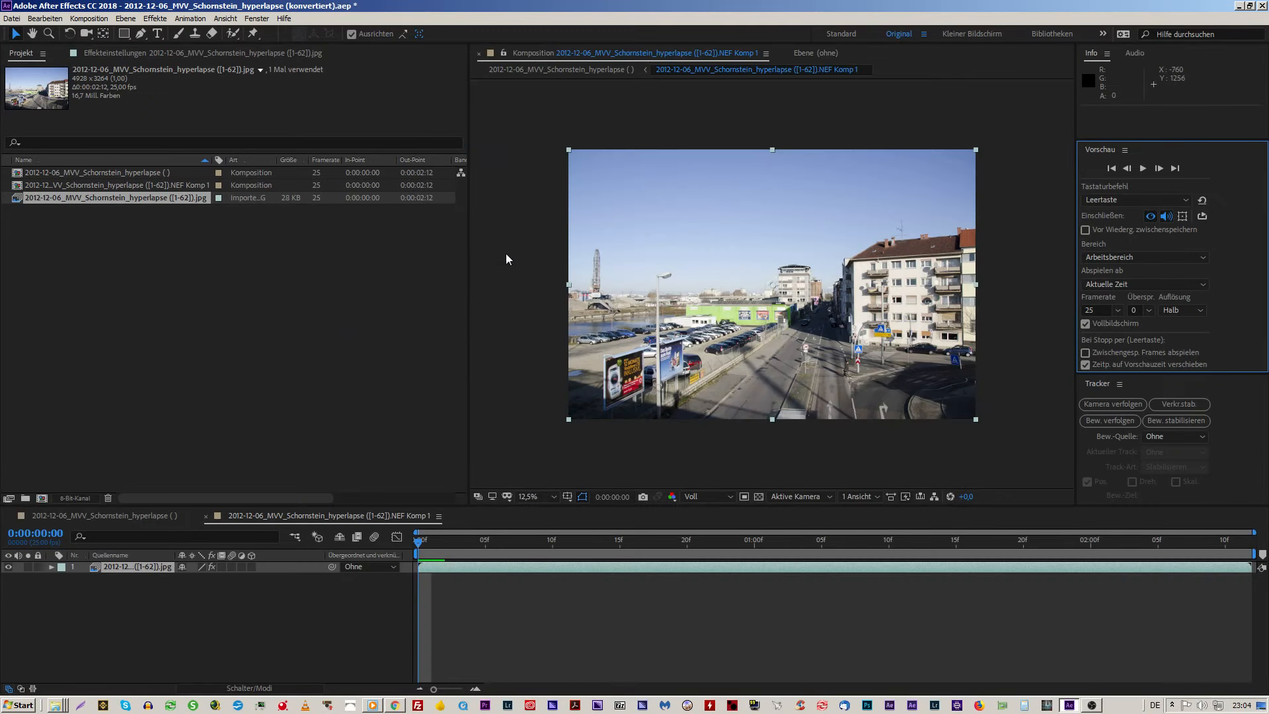
Step: Show the composition rulers and place a vertical guide near the image centre at about position 2384
left_click(225, 18)
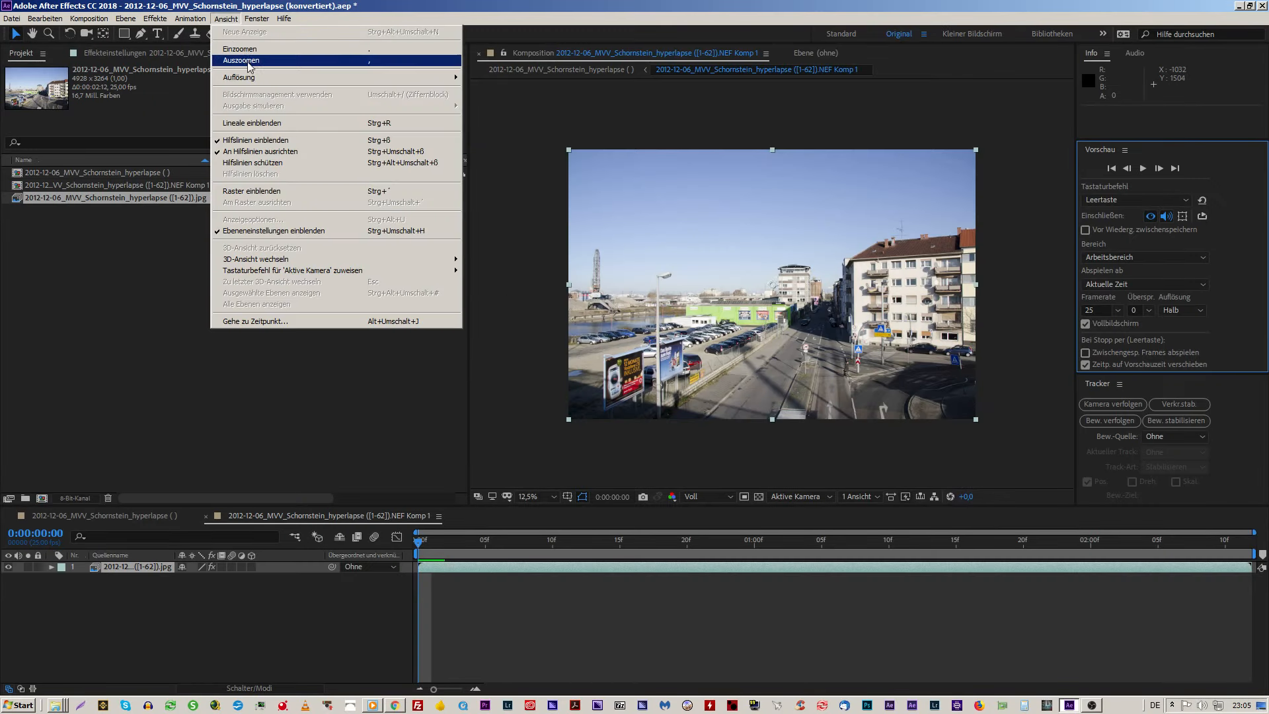
left_click(264, 126)
left_click_drag(475, 265, 770, 349)
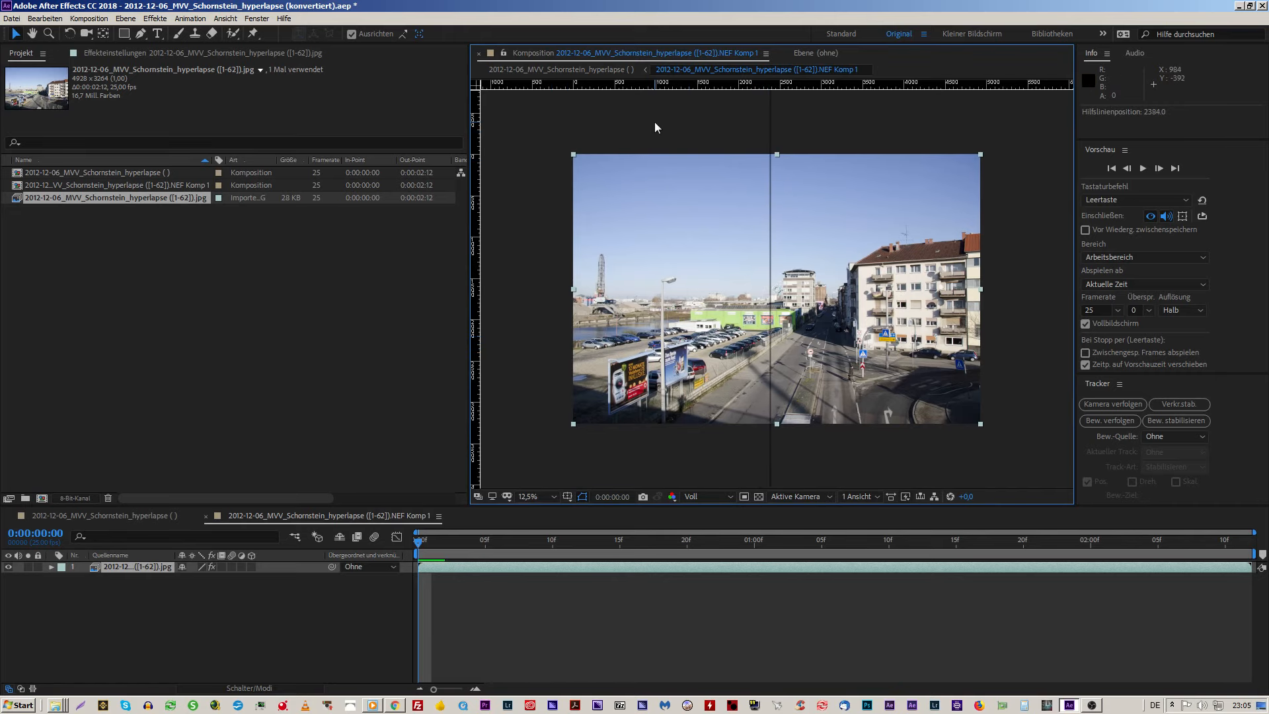
Step: Add a horizontal guide and fit the guides to the top of the distant chimney, with the horizontal one at position 1575
left_click_drag(670, 86, 780, 291)
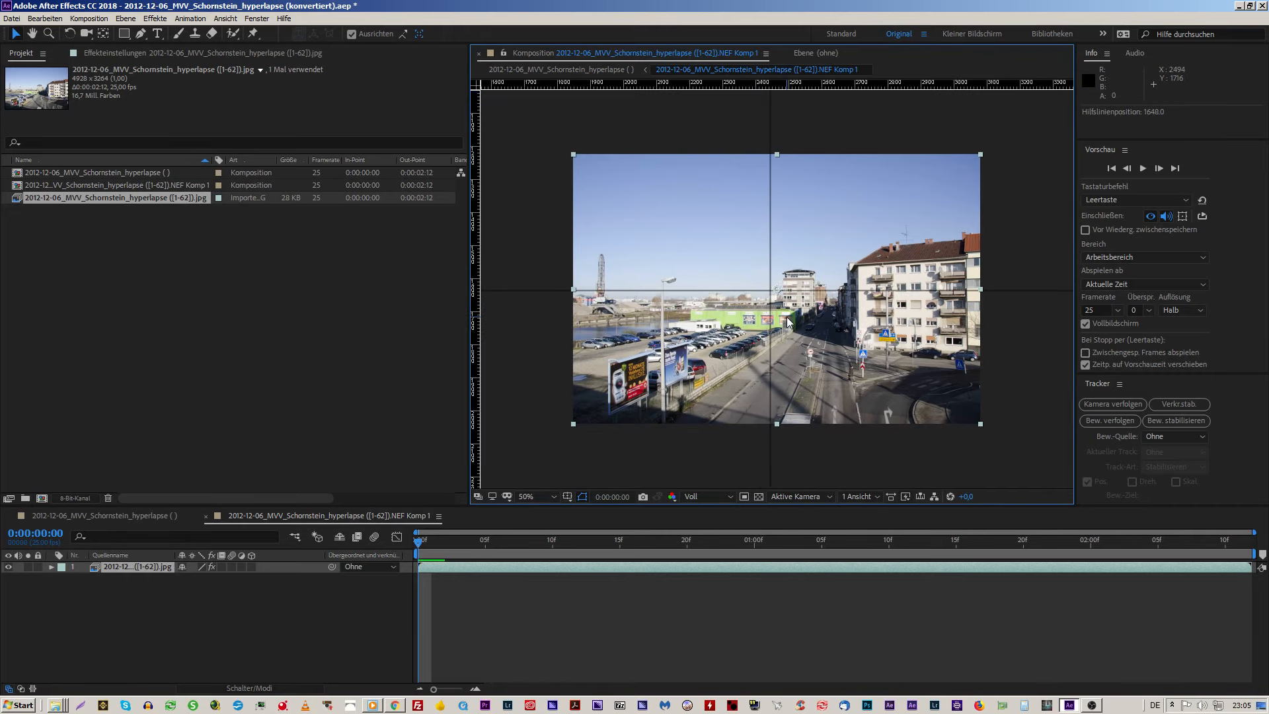
key("slash")
left_click_drag(725, 330, 808, 251)
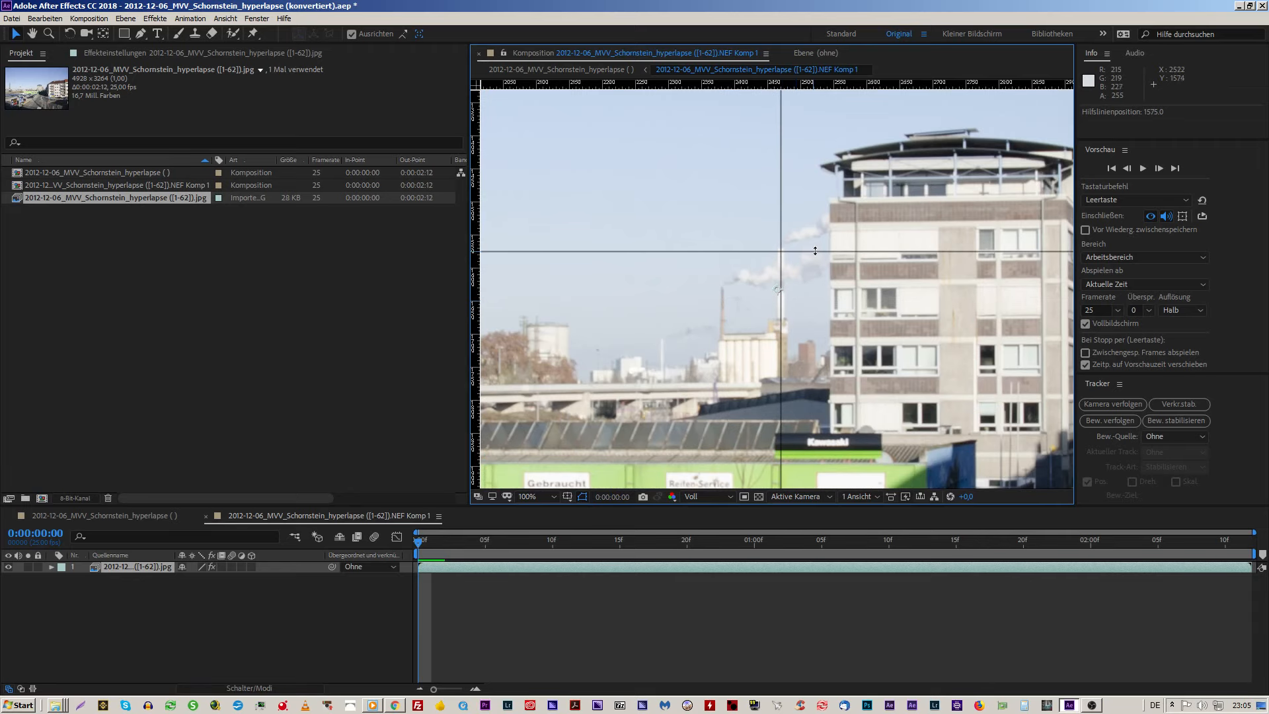
Step: Preview the composition briefly and set the preview resolution to Voll
key("space")
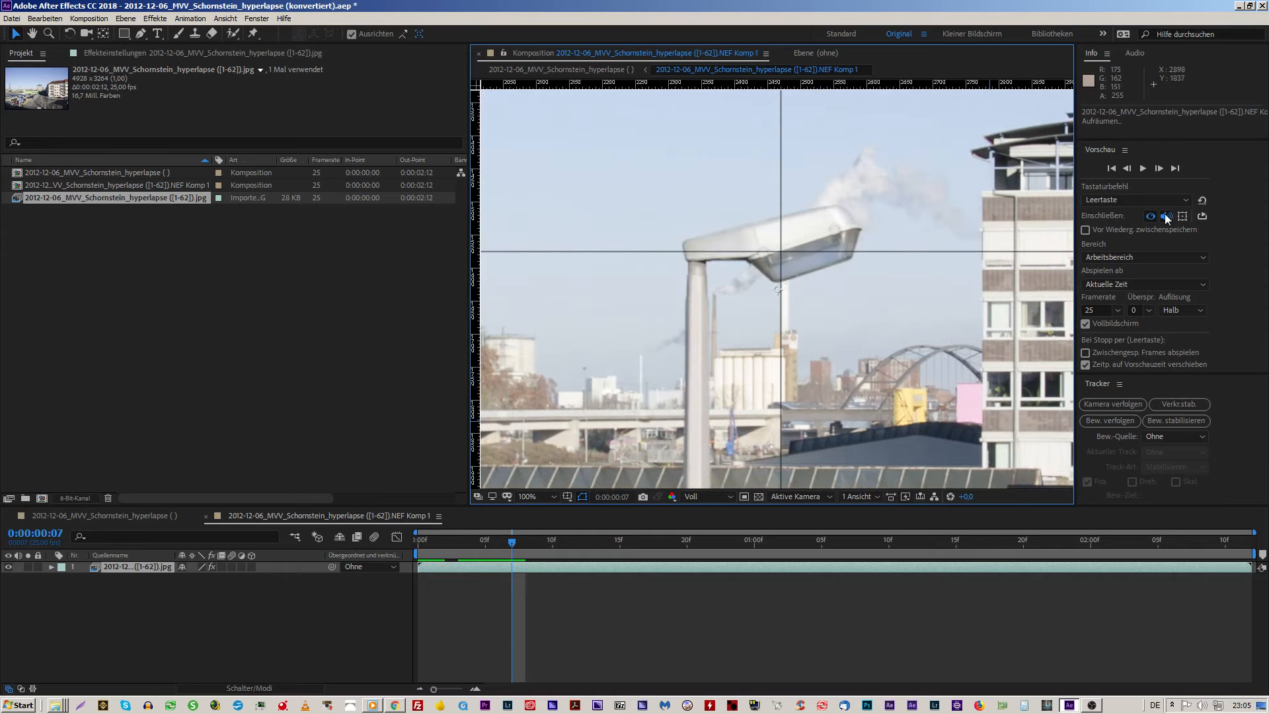
left_click(1184, 310)
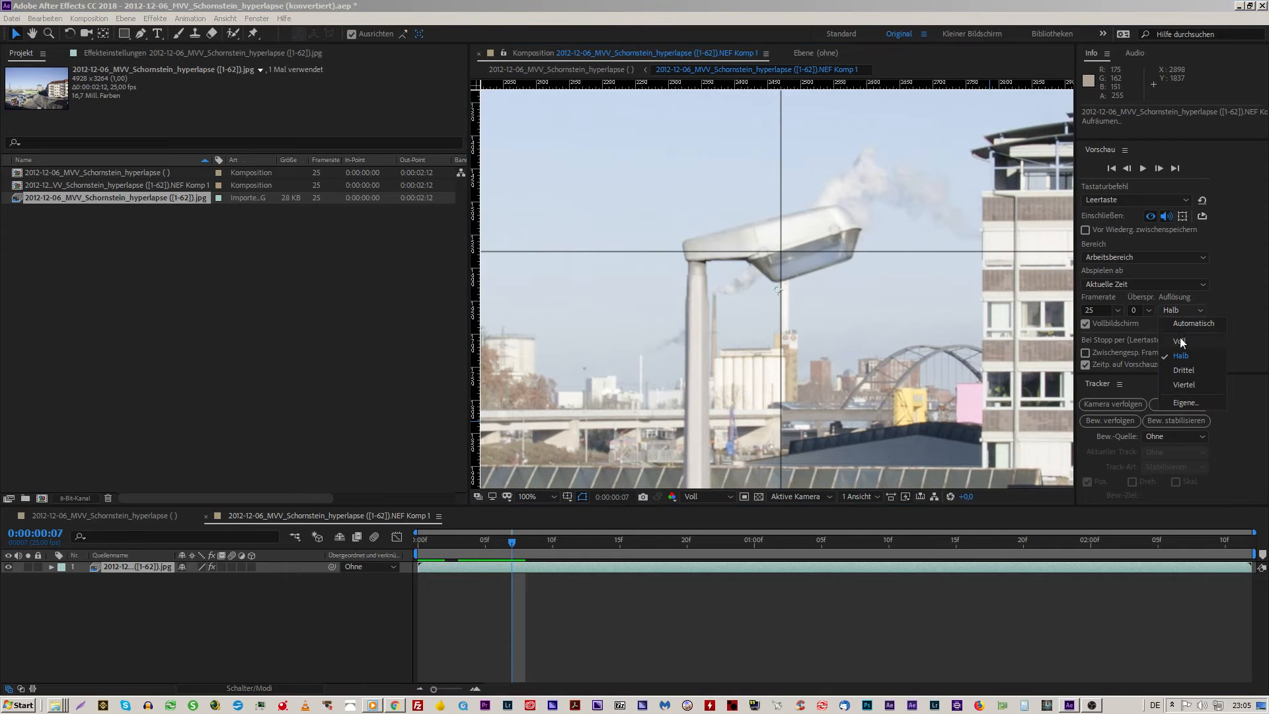
left_click(1180, 341)
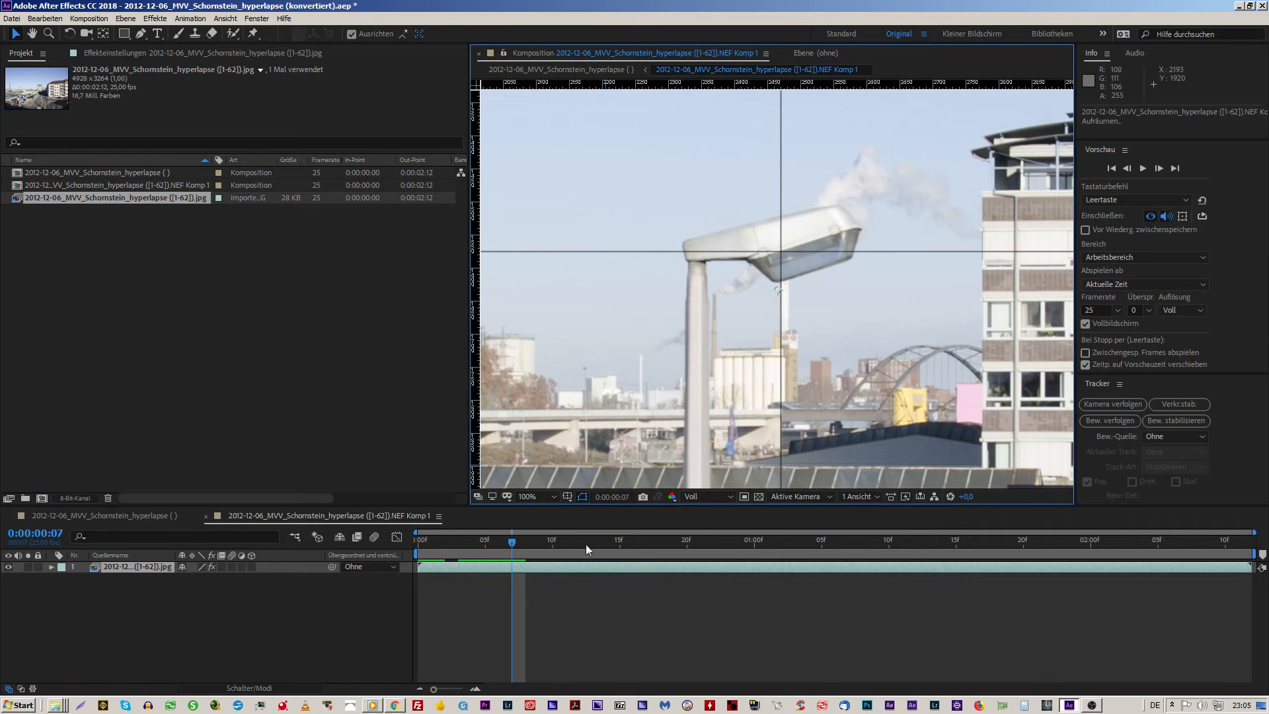
Step: Return to 0:00:00:00 and step frame by frame to 0:00:00:06, comparing the chimney's position with the guides
left_click(510, 543)
left_click_drag(509, 542, 393, 555)
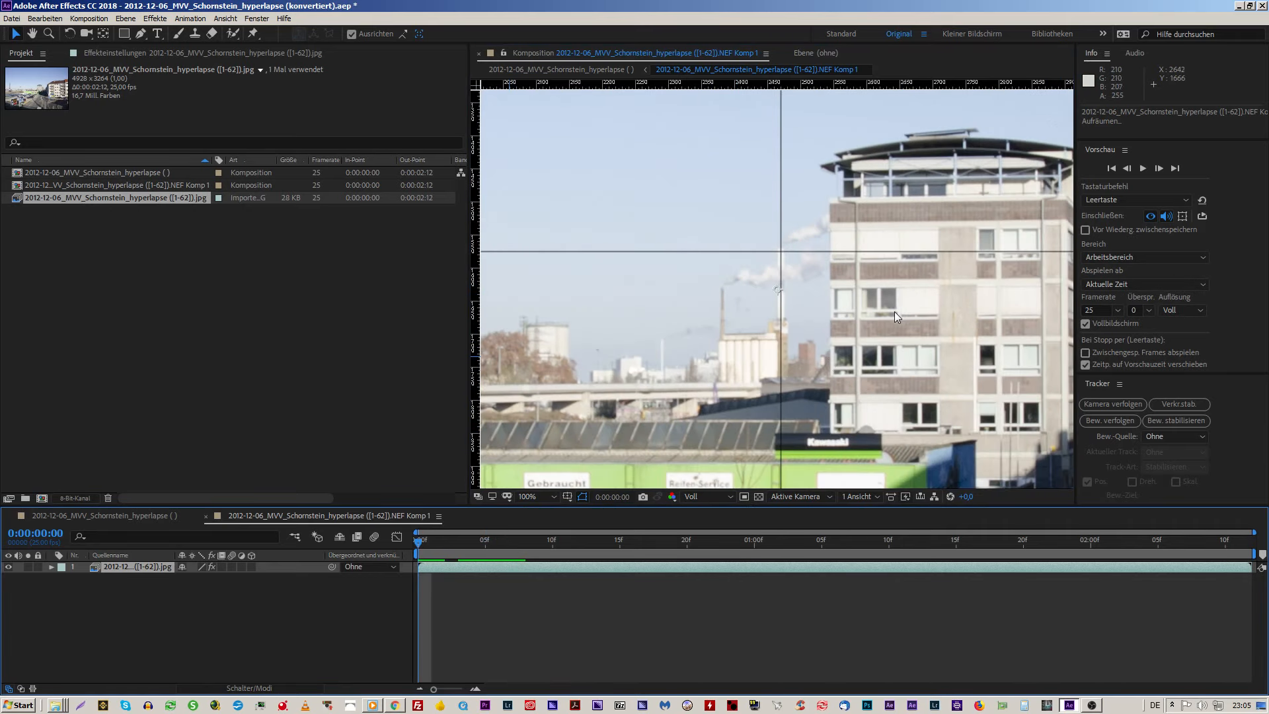
left_click(894, 312)
key("Page_Down")
key("Page_Down")
key("Page_Down")
key("Page_Down")
key("Page_Down")
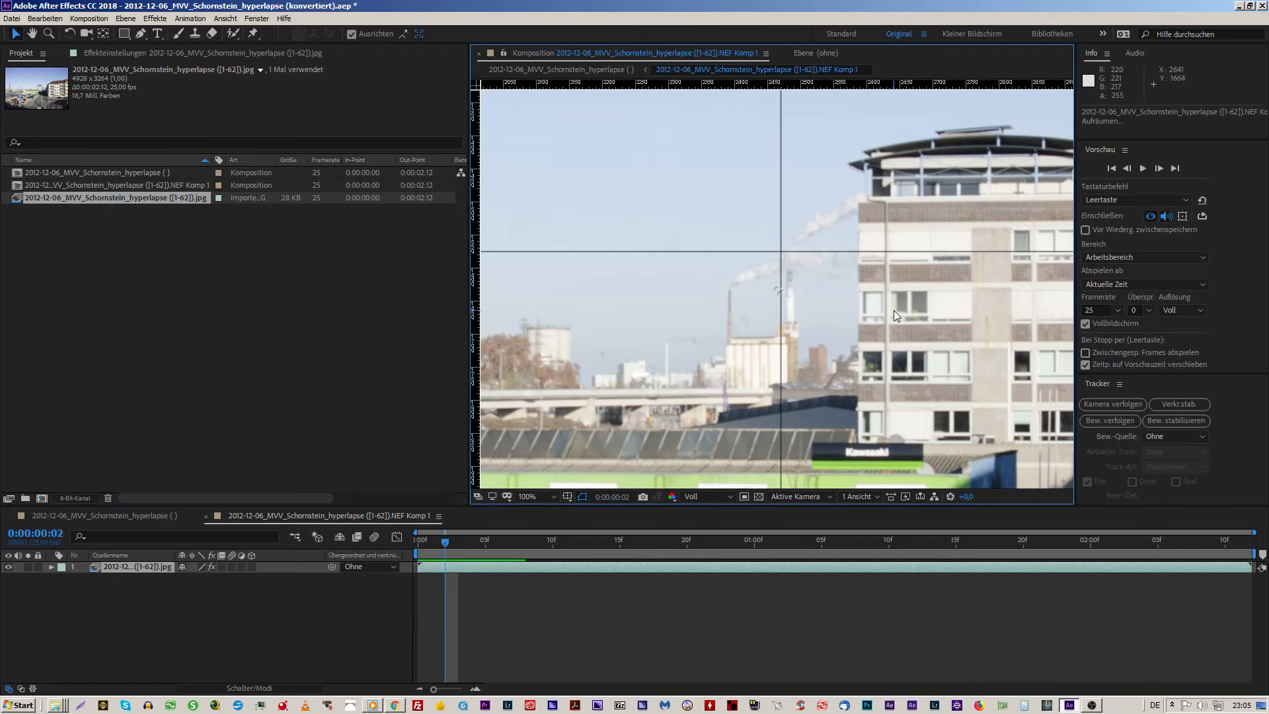
key("Page_Down")
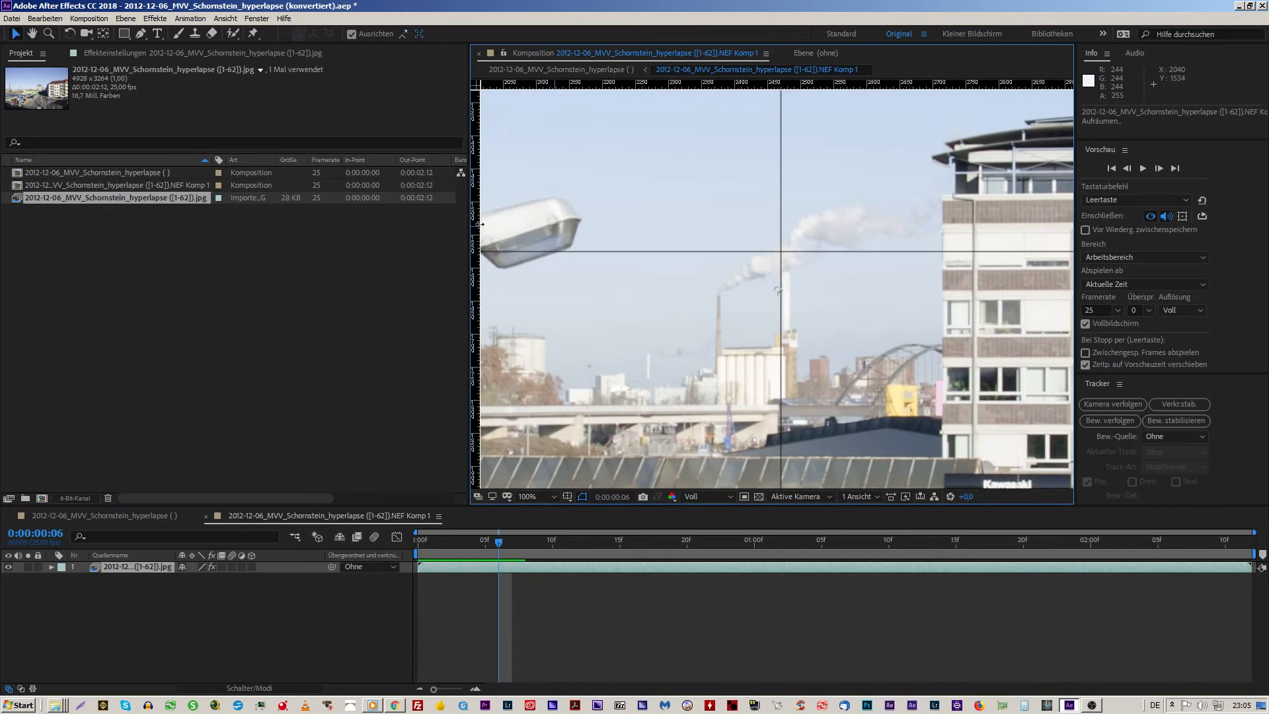
Step: Widen the composition view and examine the chimney against the guides in close-up, frame by frame up to 0:00:00:11
left_click_drag(465, 279, 234, 297)
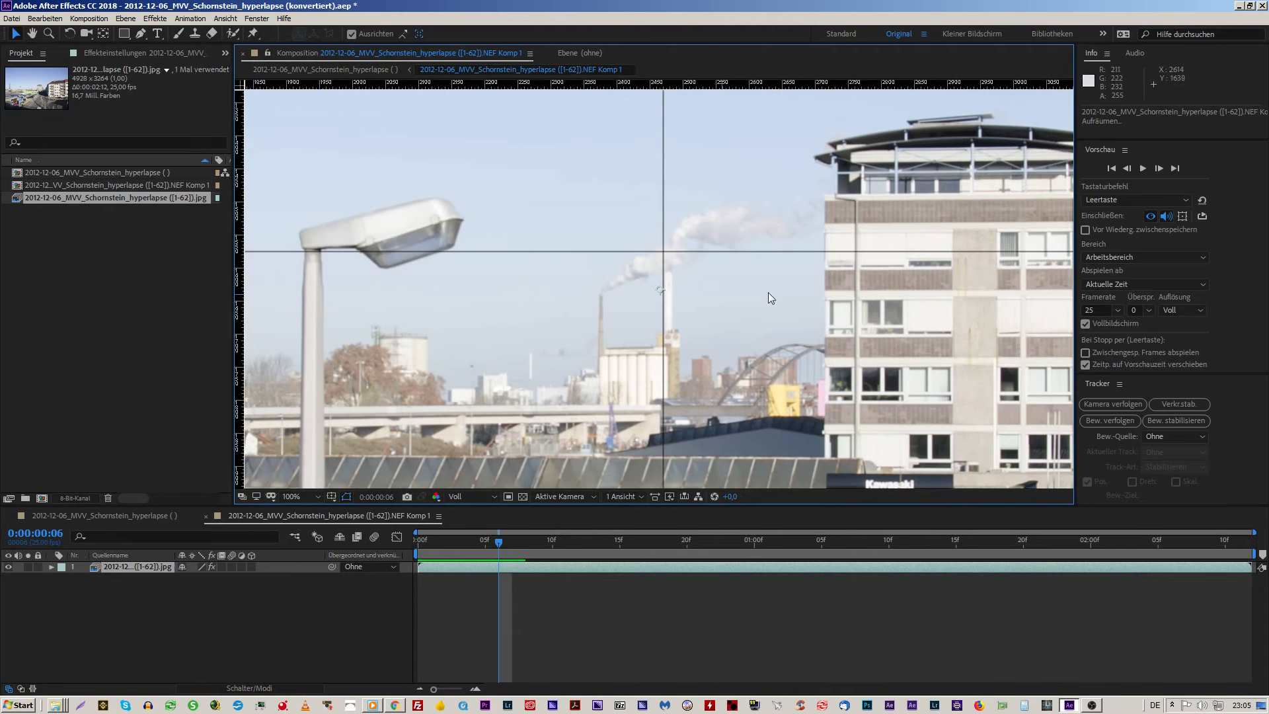
scroll(780, 287, "up", 1)
key("period")
key("Page_Down")
key("Page_Down")
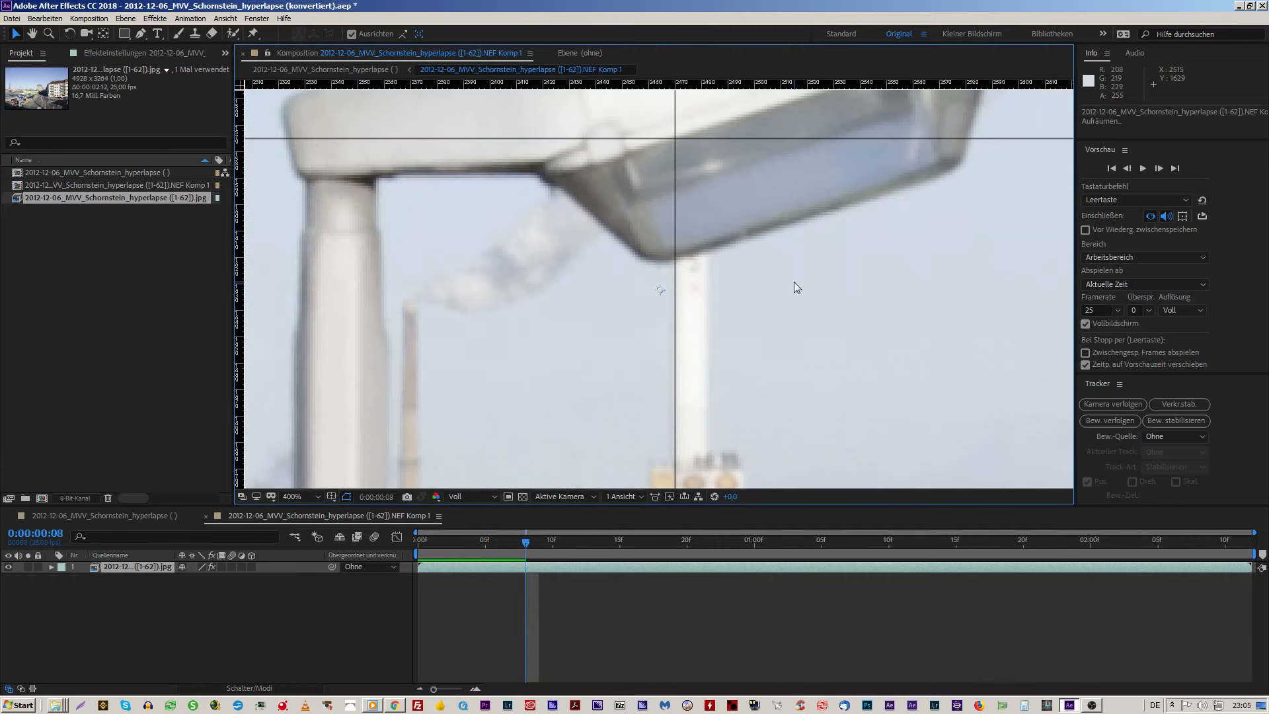
key("Page_Down")
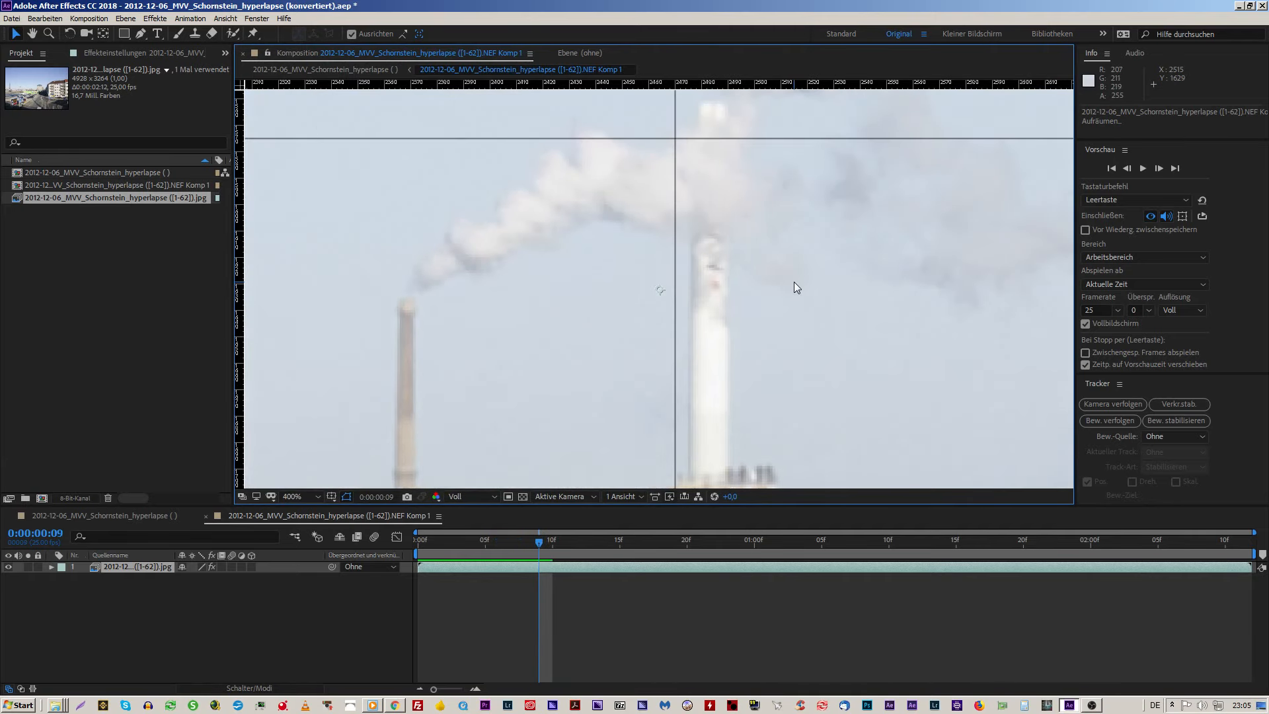
key("Page_Down")
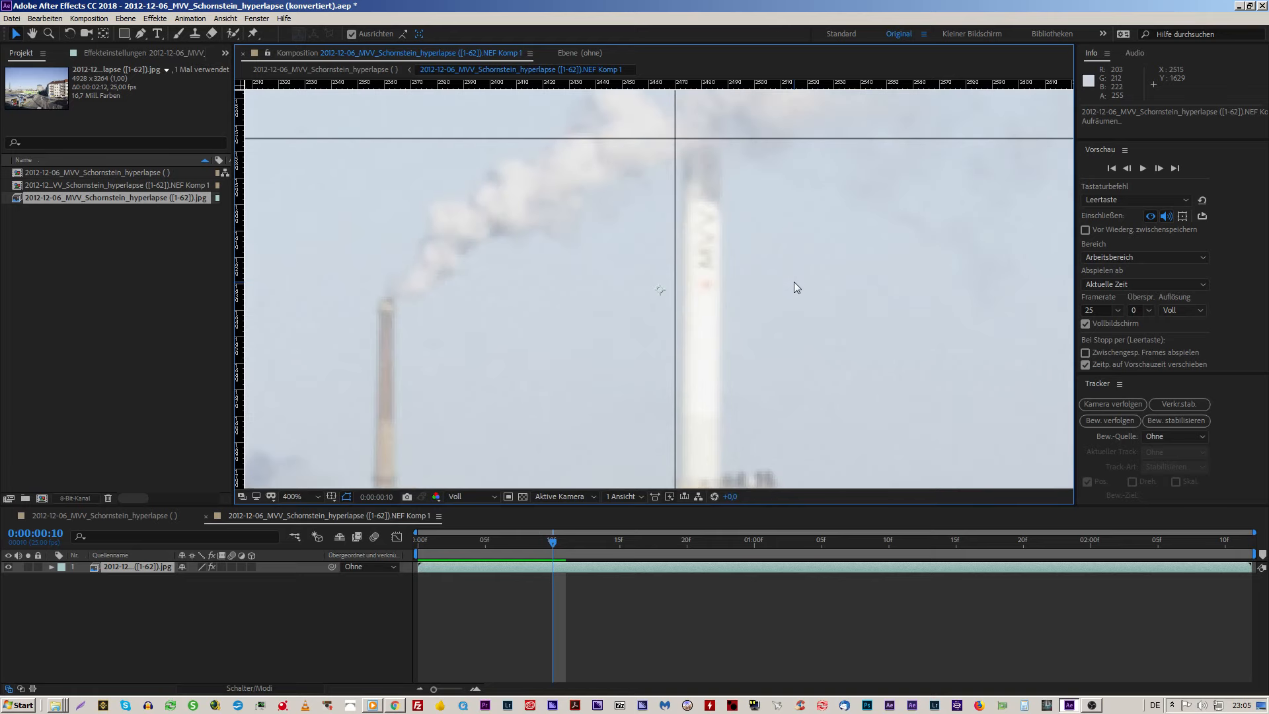
key("Page_Up")
key("Page_Down")
key("Page_Down")
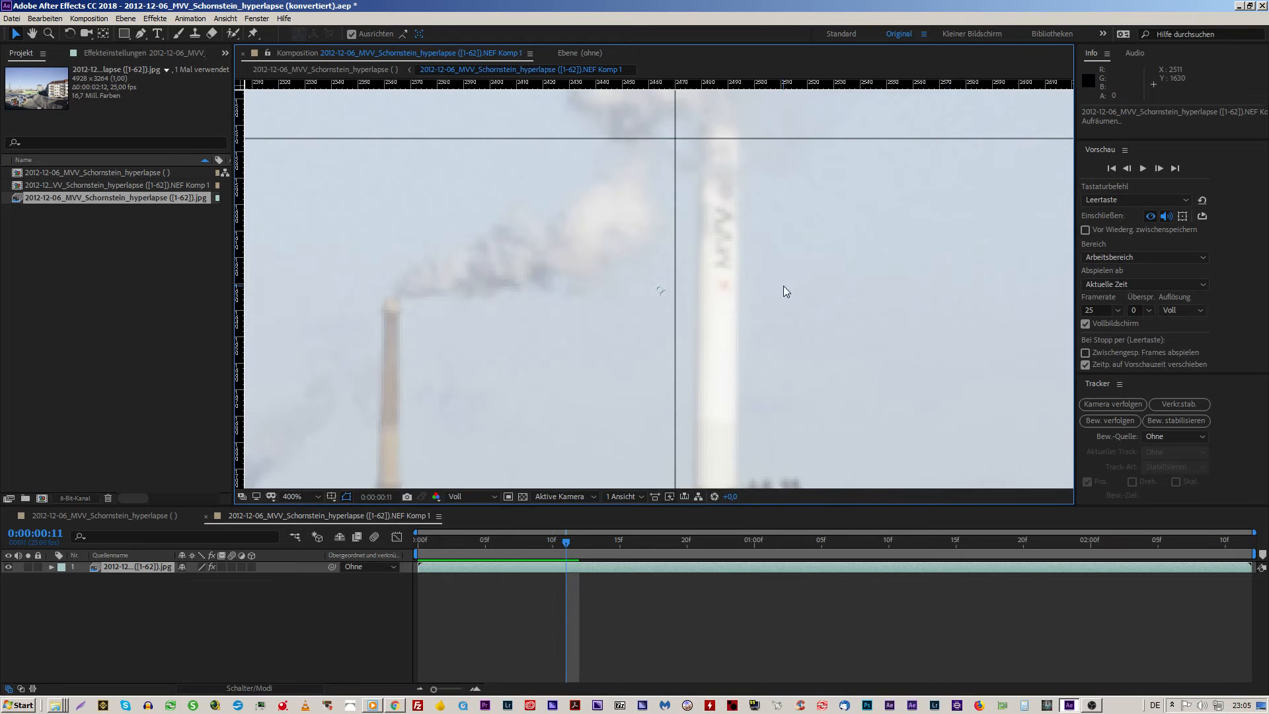
key("comma")
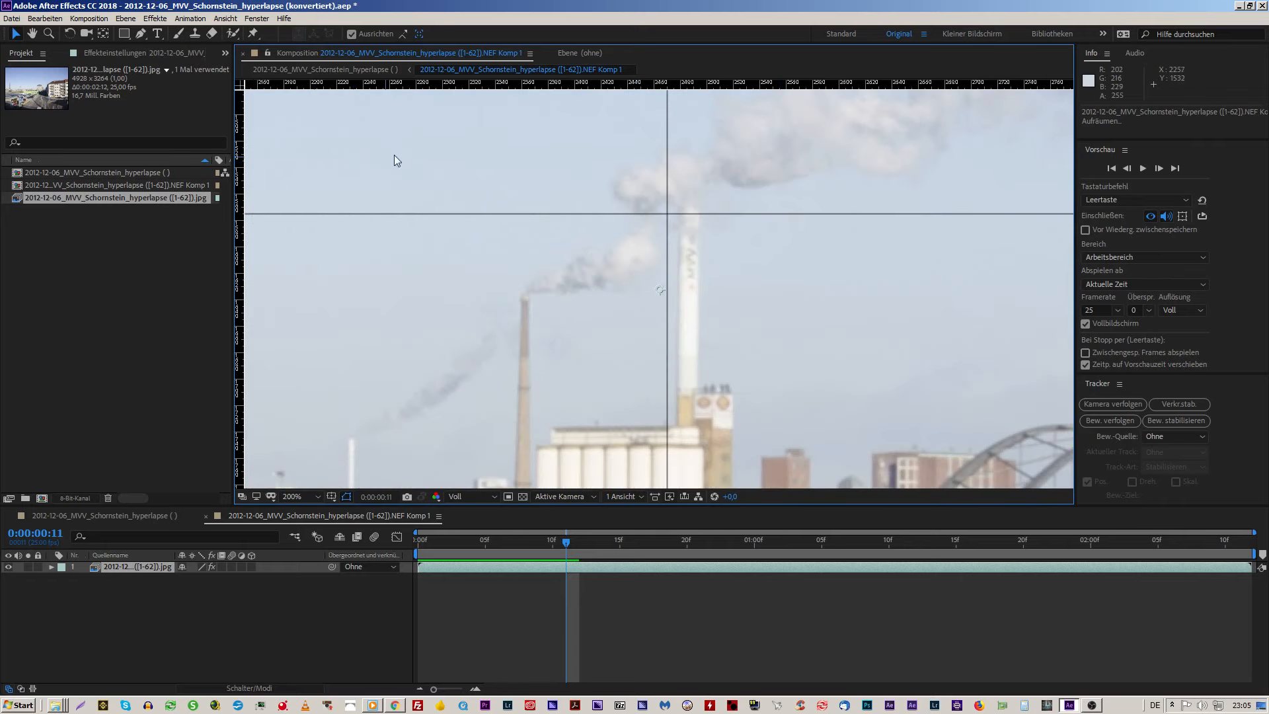
Step: Disable the Warp Stabilizer effect on the JPEG layer and return the current time to 0:00:00:00
left_click(172, 54)
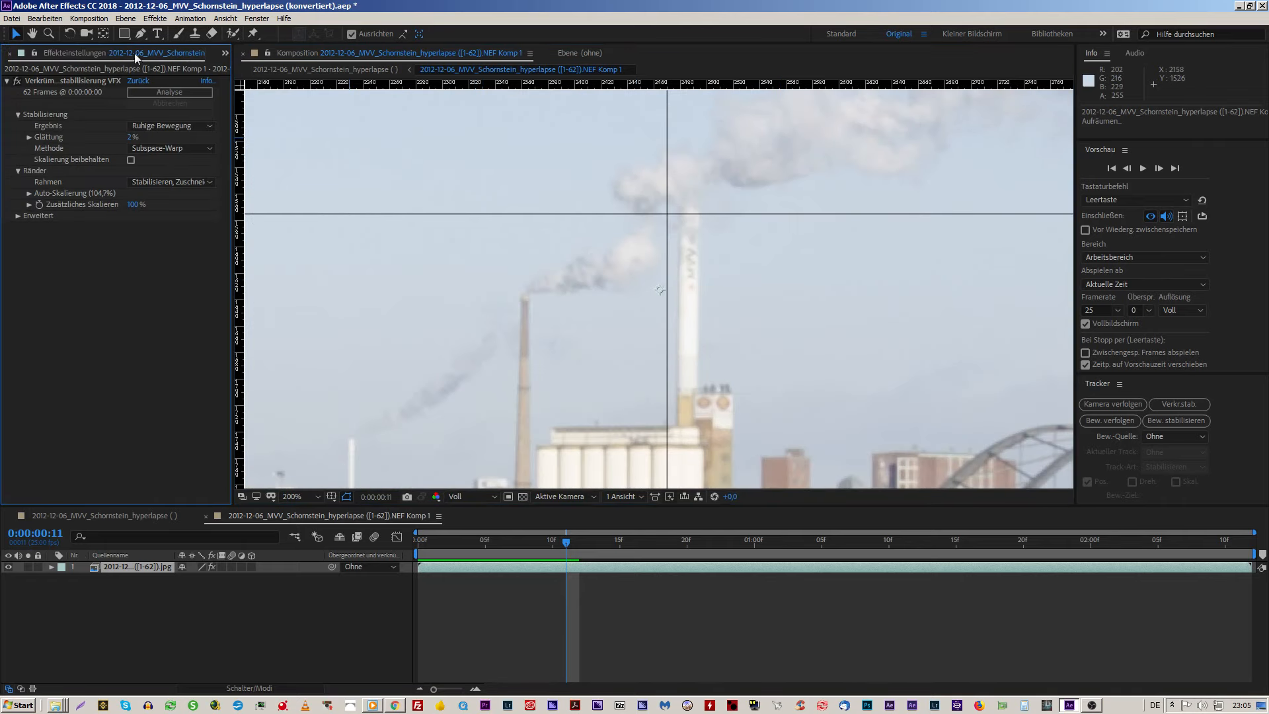
left_click(18, 82)
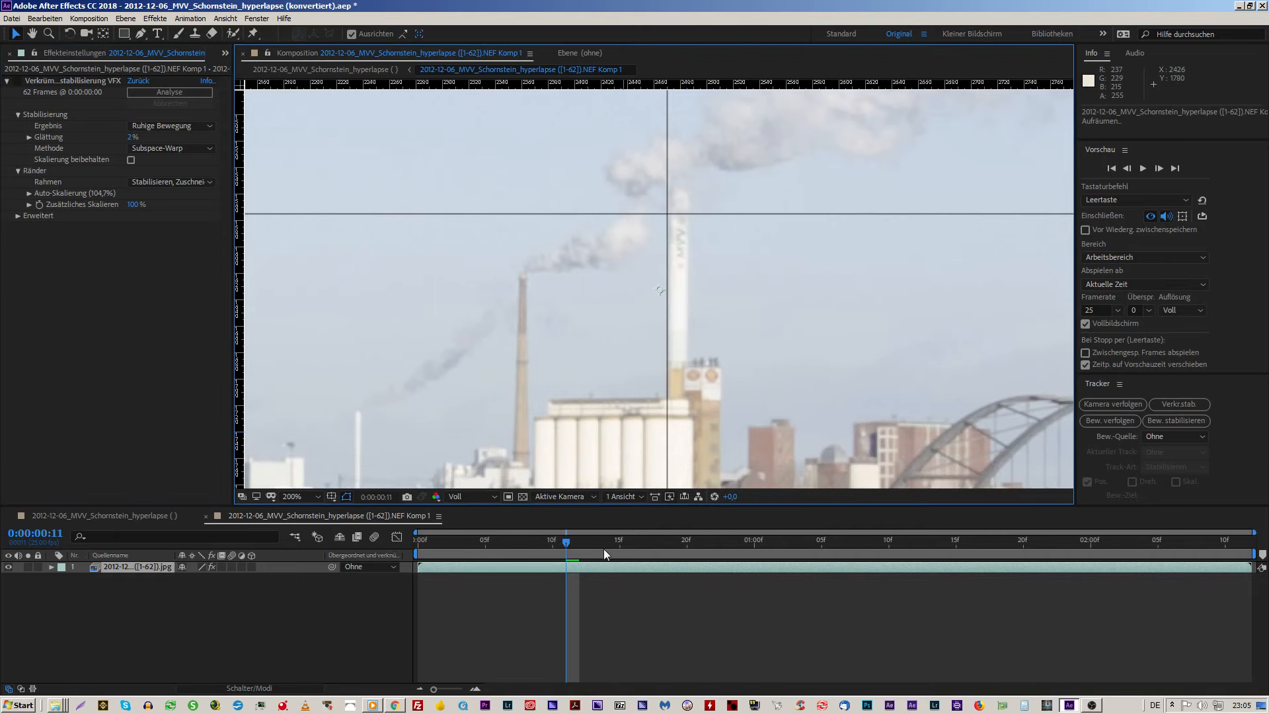
left_click_drag(562, 542, 375, 557)
scroll(817, 335, "down", 6)
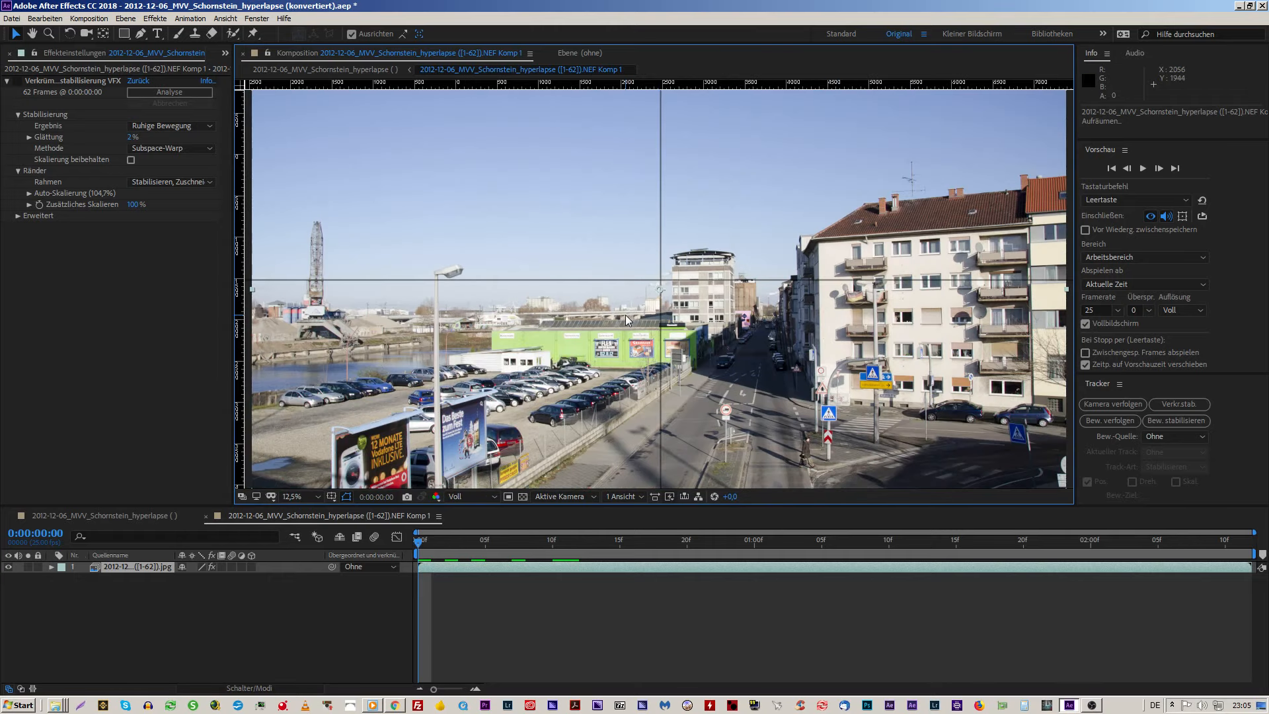
scroll(627, 321, "up", 2)
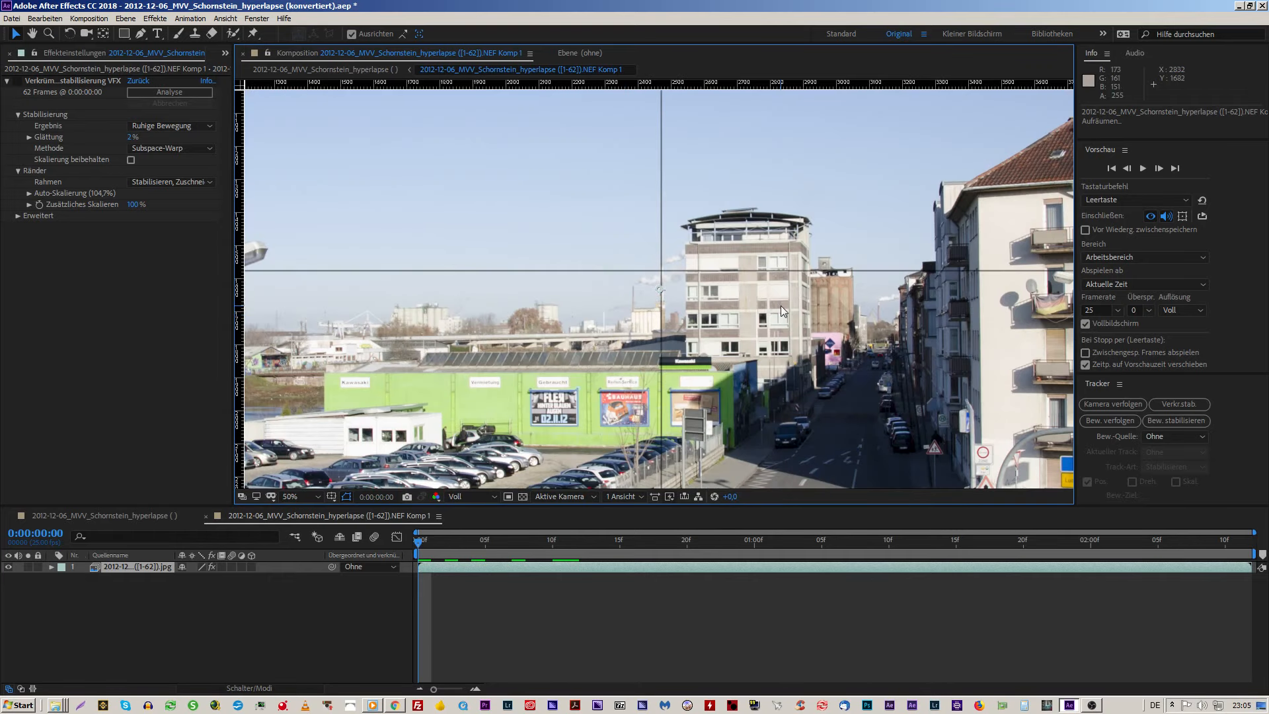
Step: Turn off full-screen preview and play the unstabilised sequence, checking the chimney against the guides up to 0:00:01:04
left_click(1086, 324)
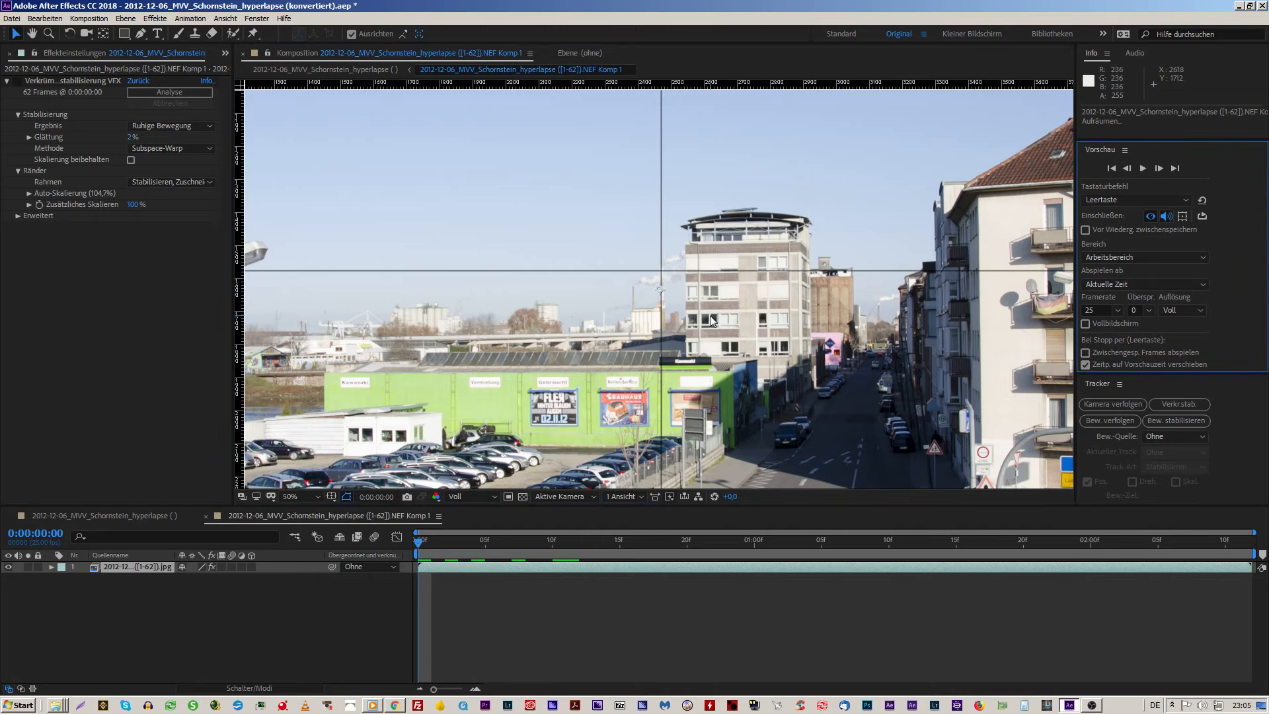
scroll(737, 328, "down", 2)
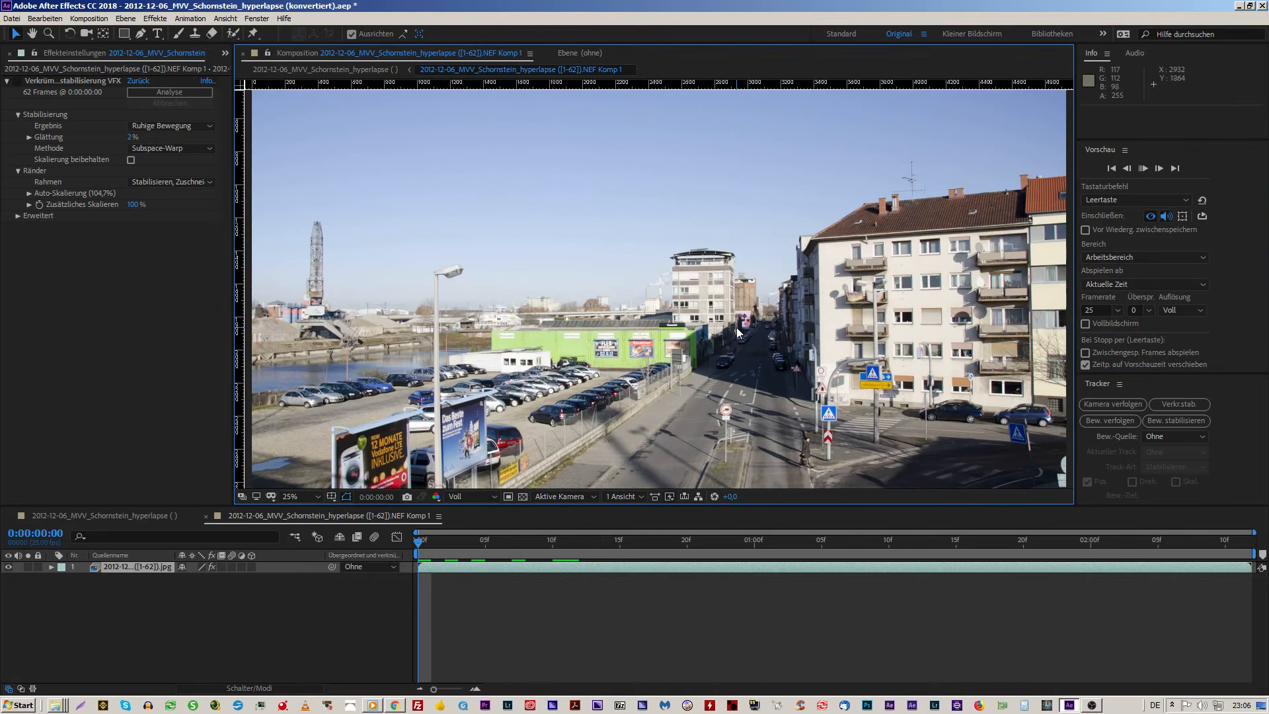
key("space")
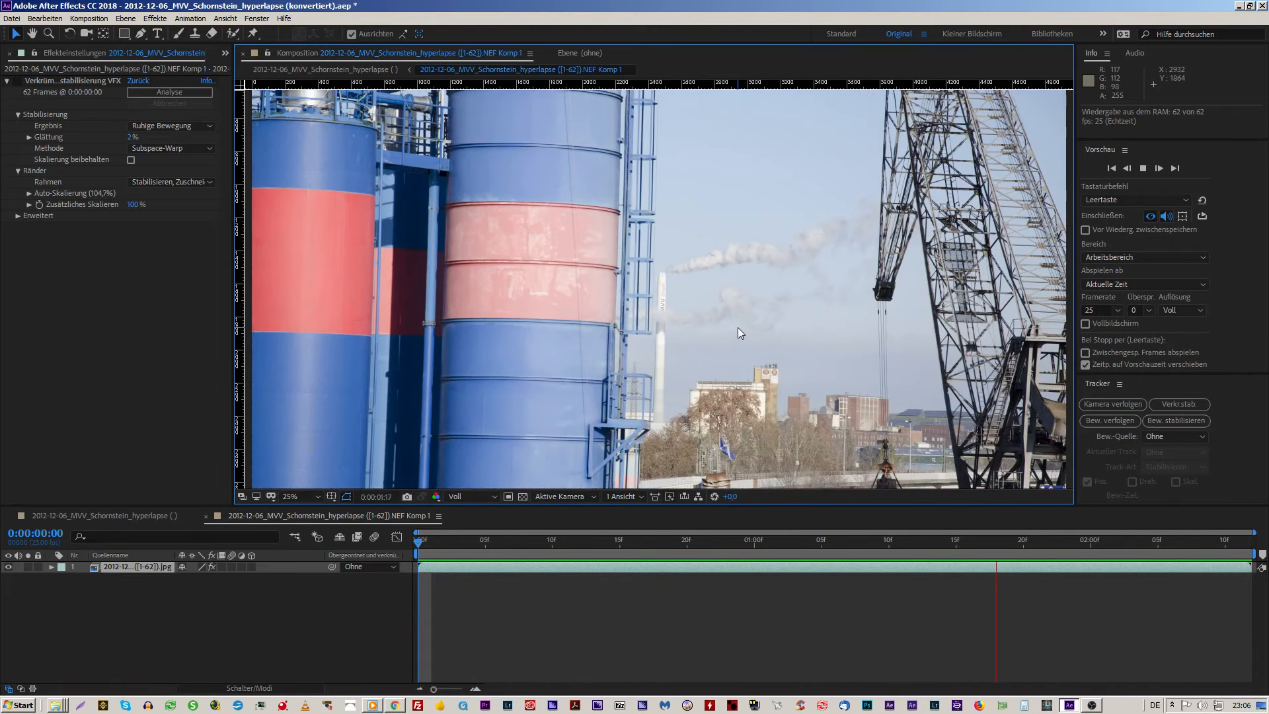
key("space")
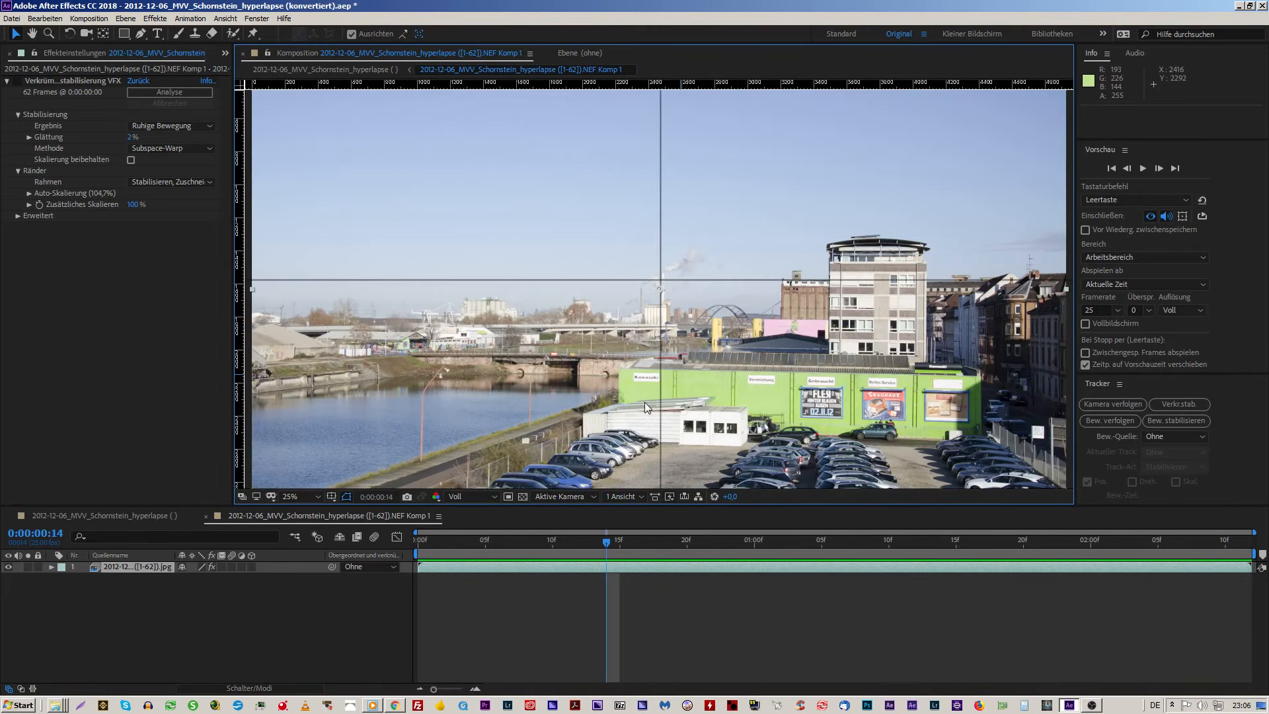
left_click_drag(606, 545, 811, 605)
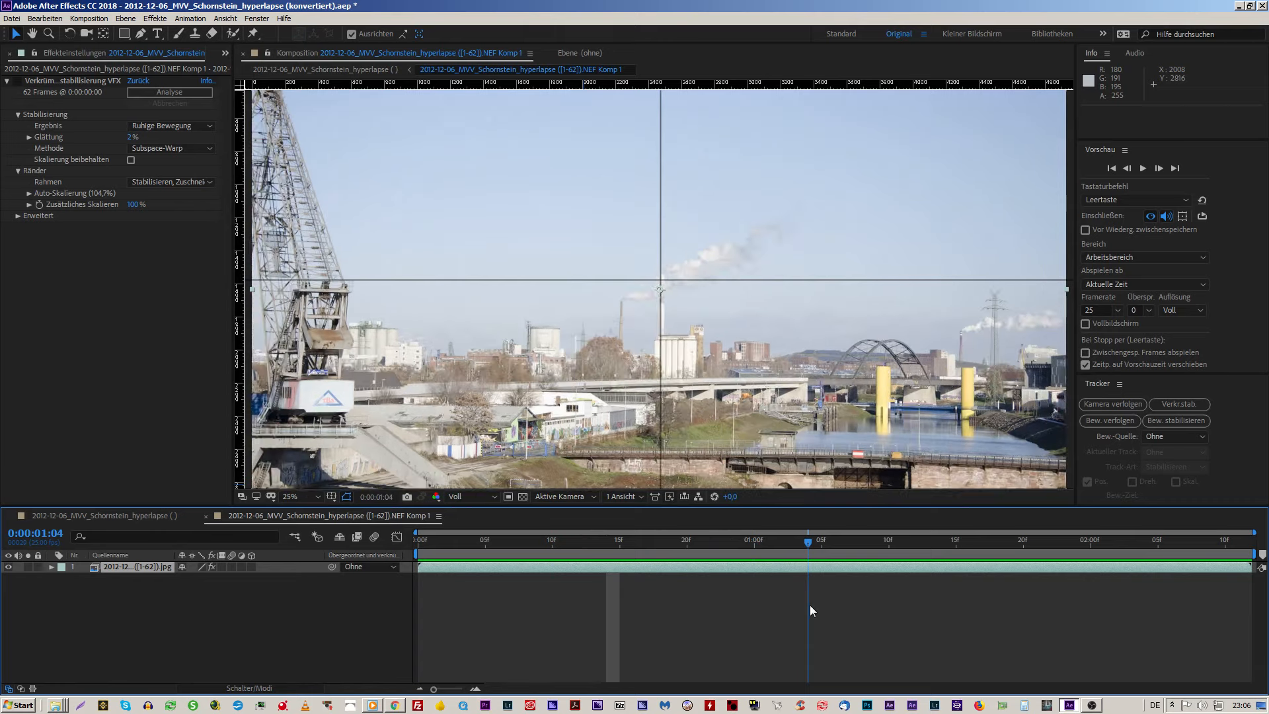
key("space")
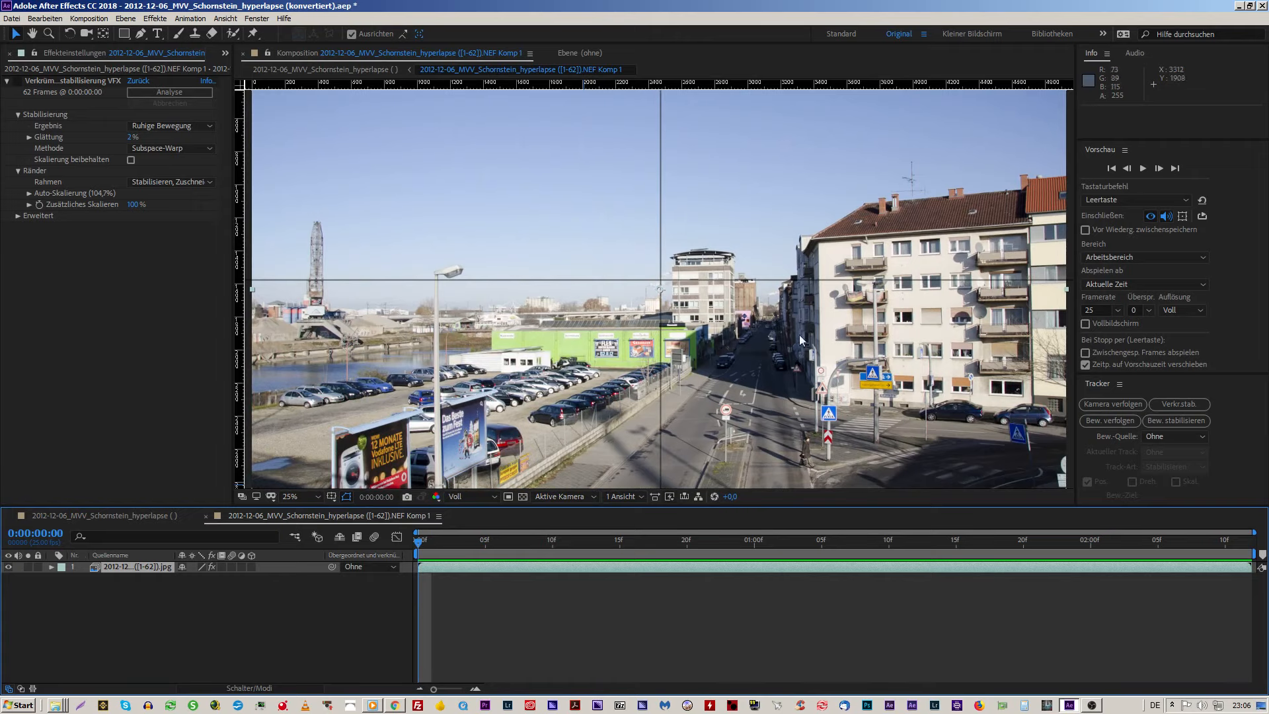
Step: Re-enable the Warp Stabilizer effect and preview the sequence from 0:00:00:00 with the view magnified to 50%
left_click(17, 88)
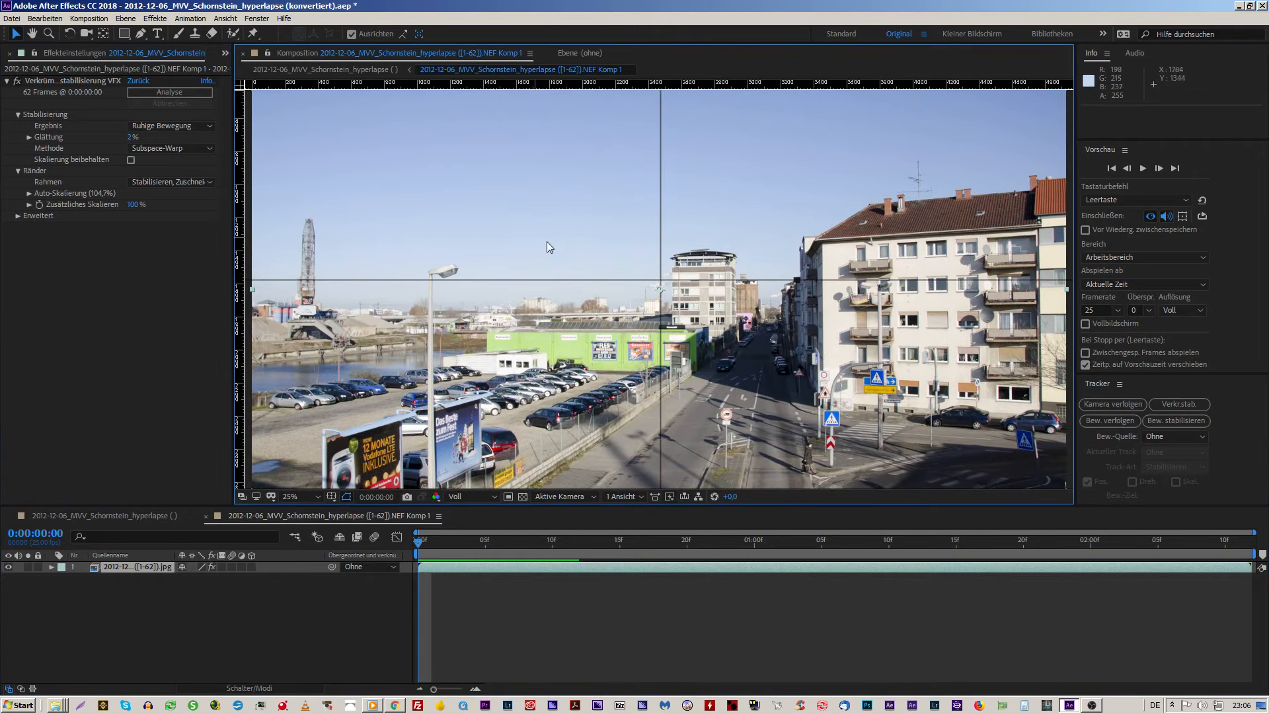
scroll(677, 299, "up", 2)
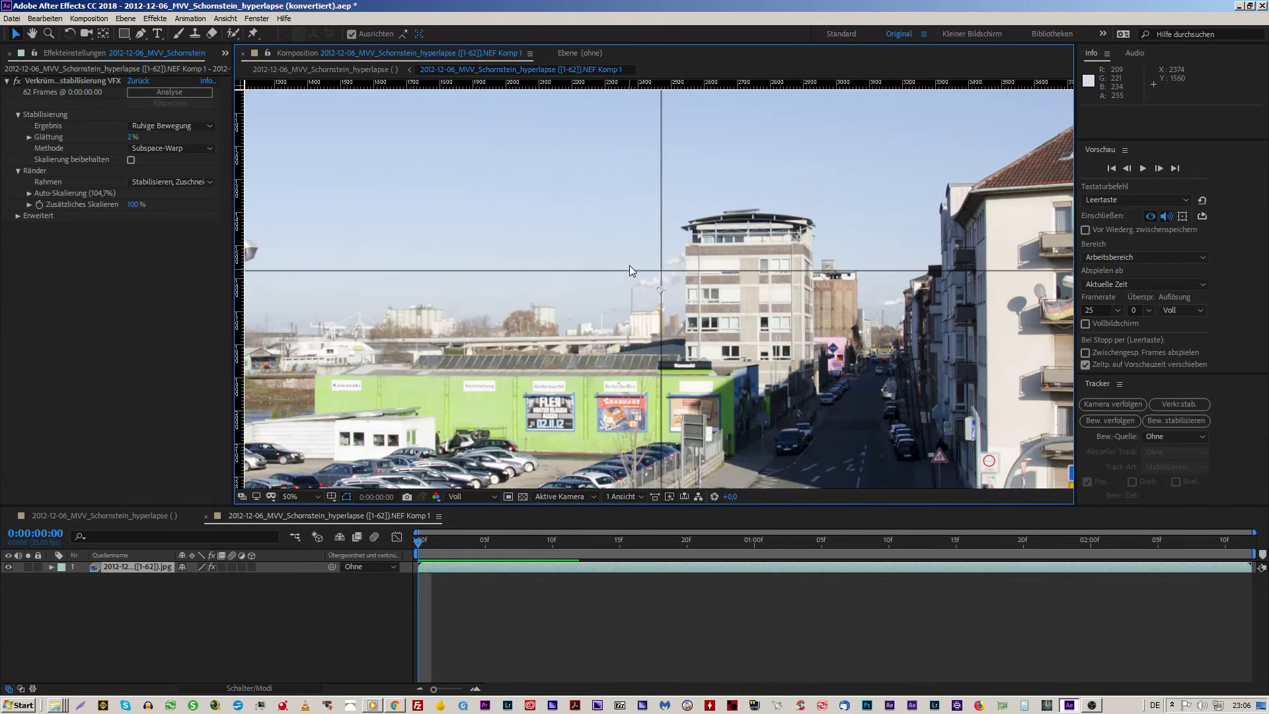
key("space")
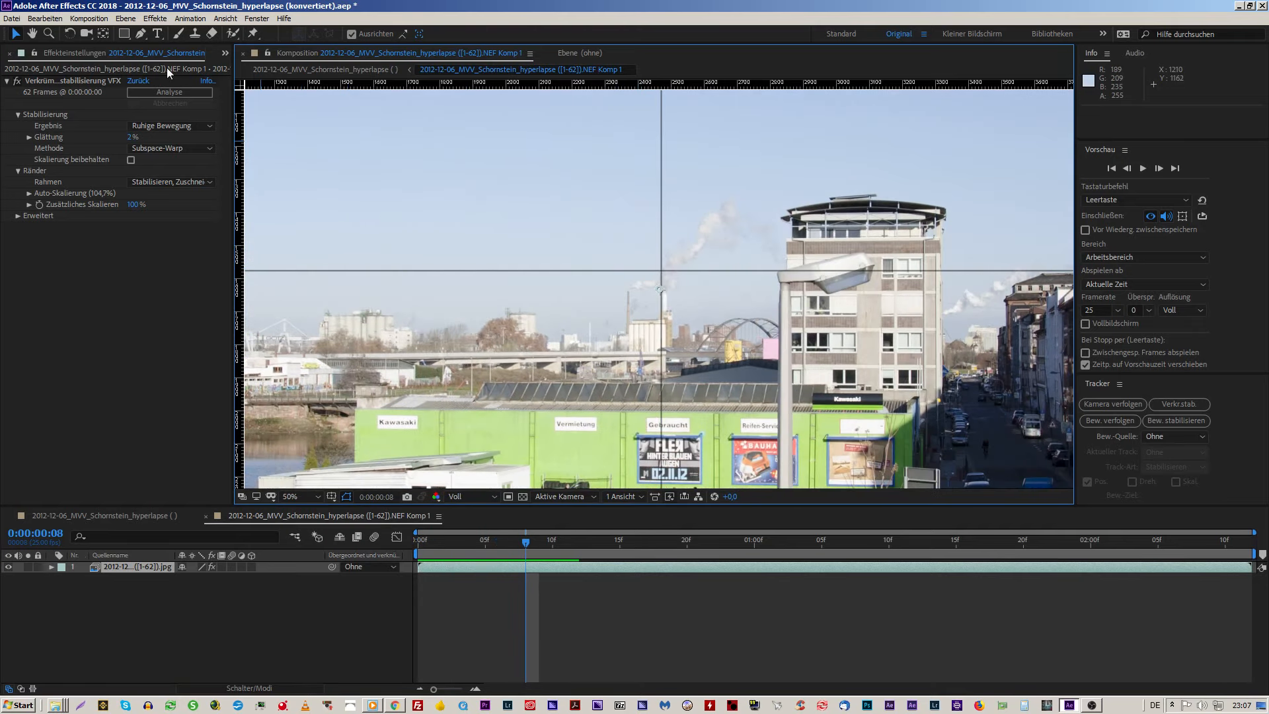
Step: Bring up the project's item list, select the NEF Komp 1 composition and return the current time to 0:00:00:00
left_click(223, 54)
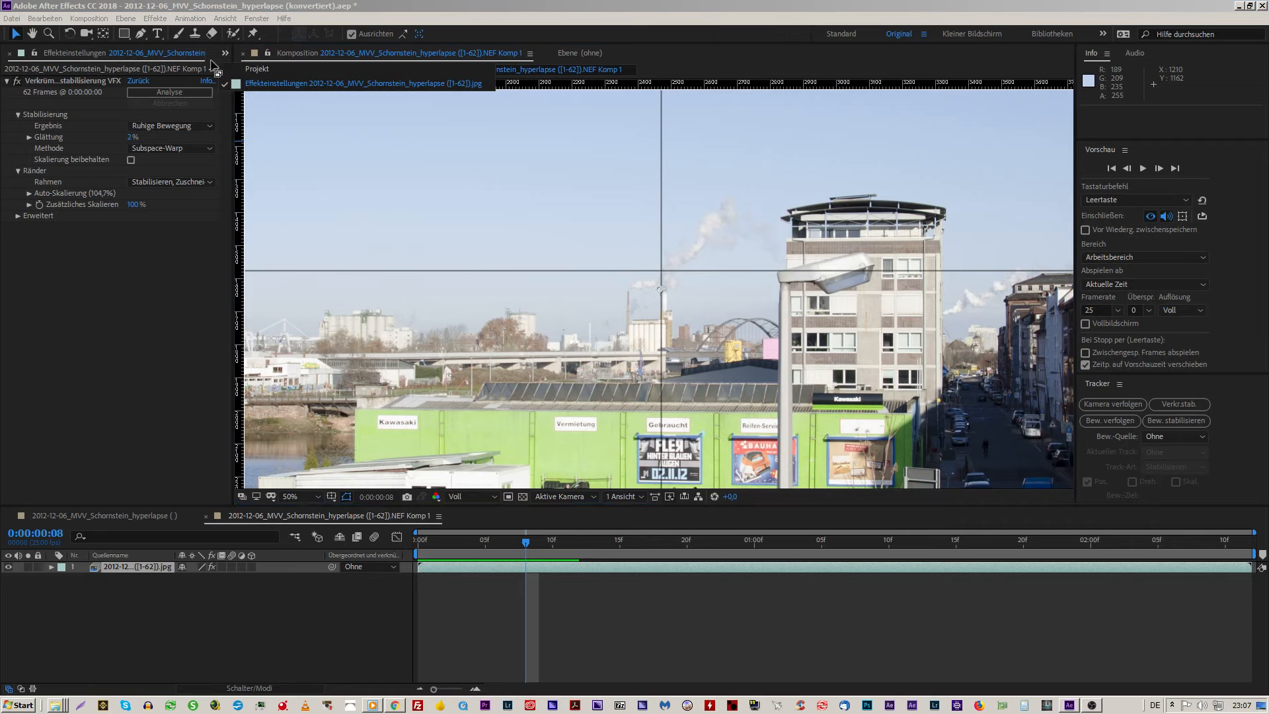
left_click(255, 69)
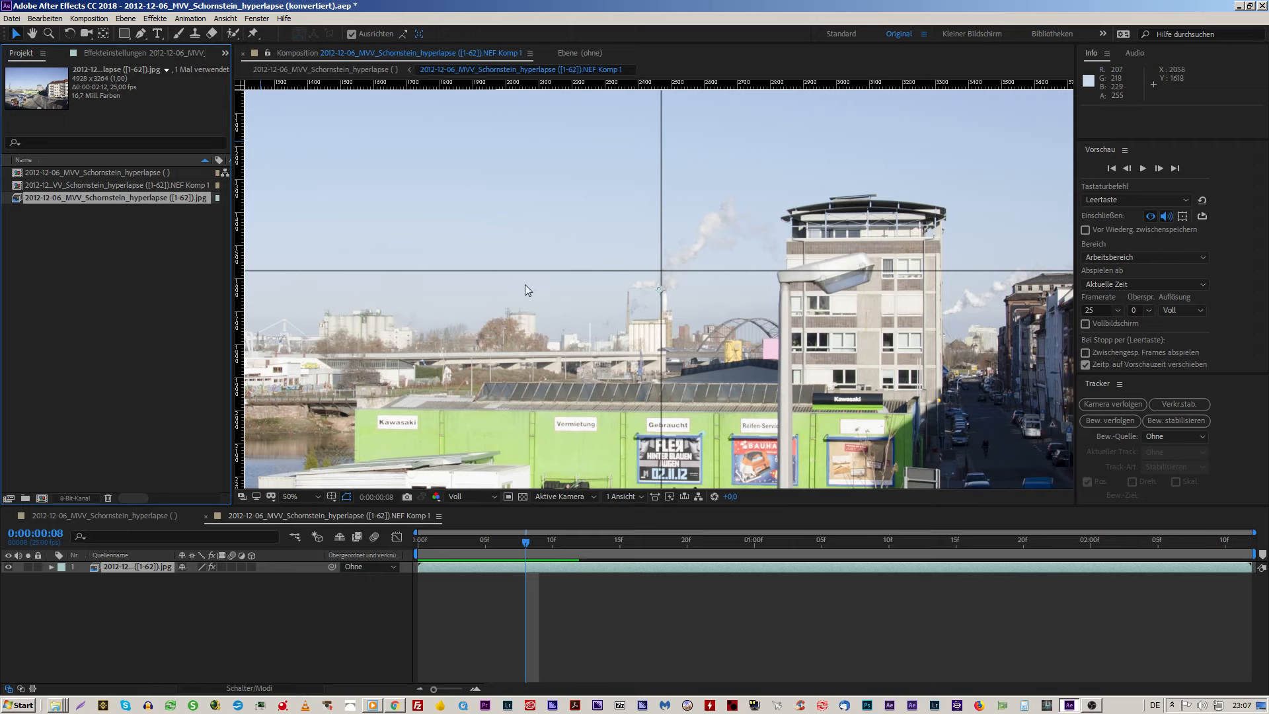
left_click(89, 184)
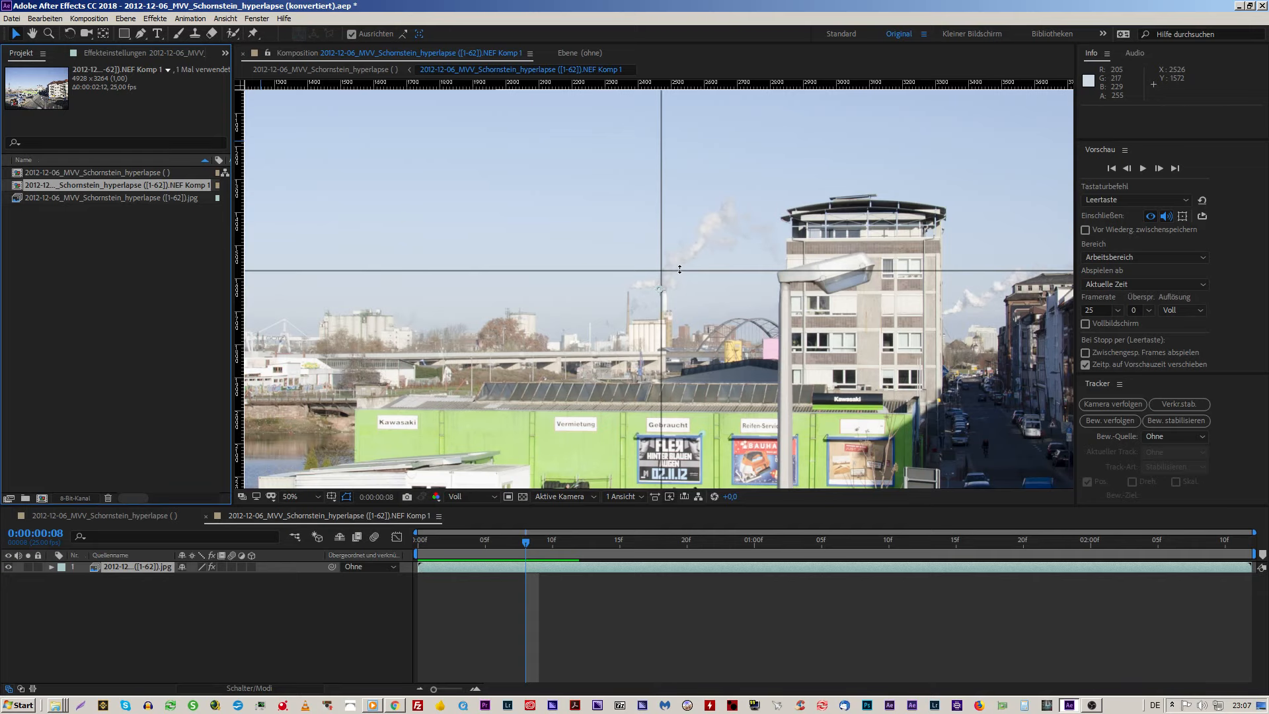
key("Home")
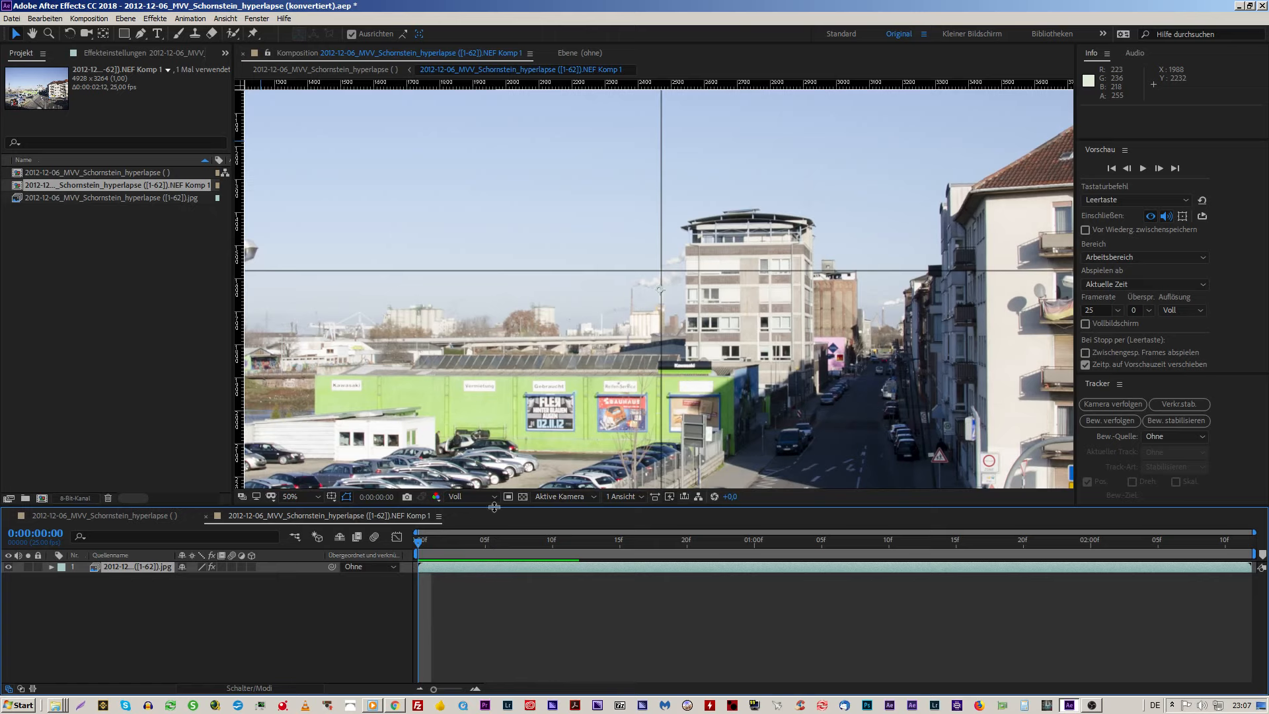
Step: Set the project's video rendering and effects to use Mercury-GPU-Beschleunigung (CUDA) in the project settings
left_click(12, 18)
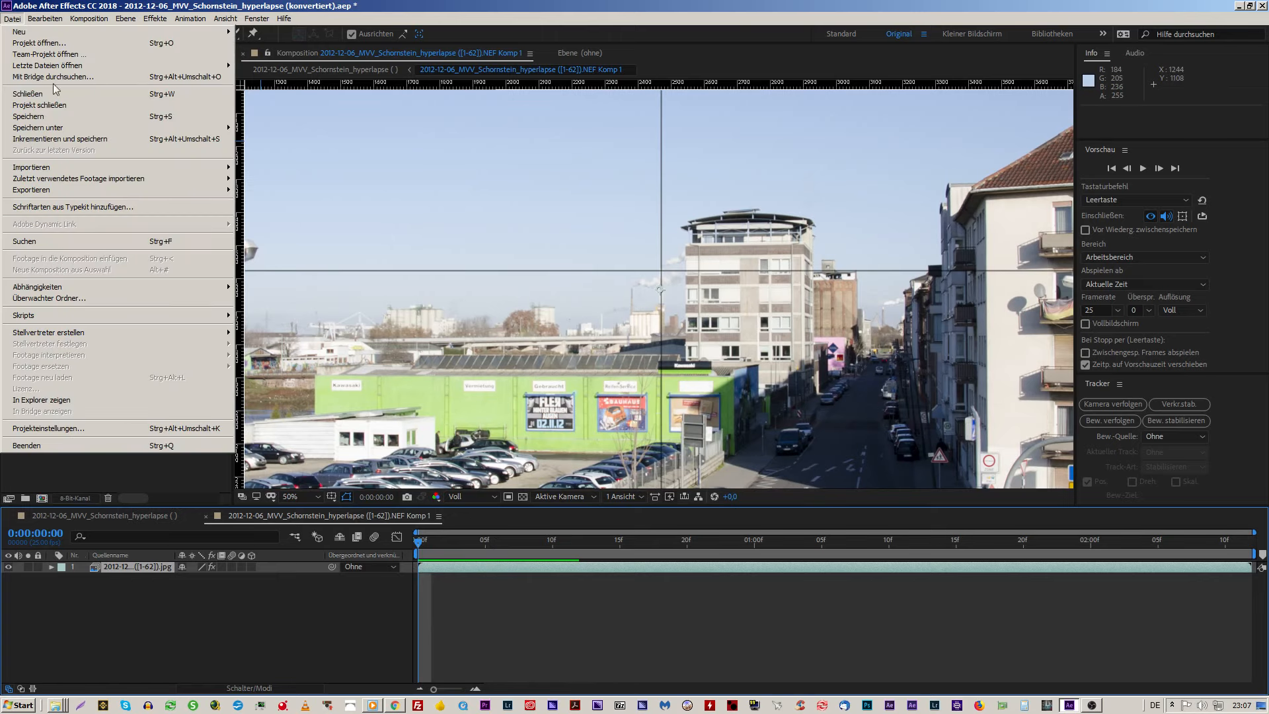
left_click(124, 429)
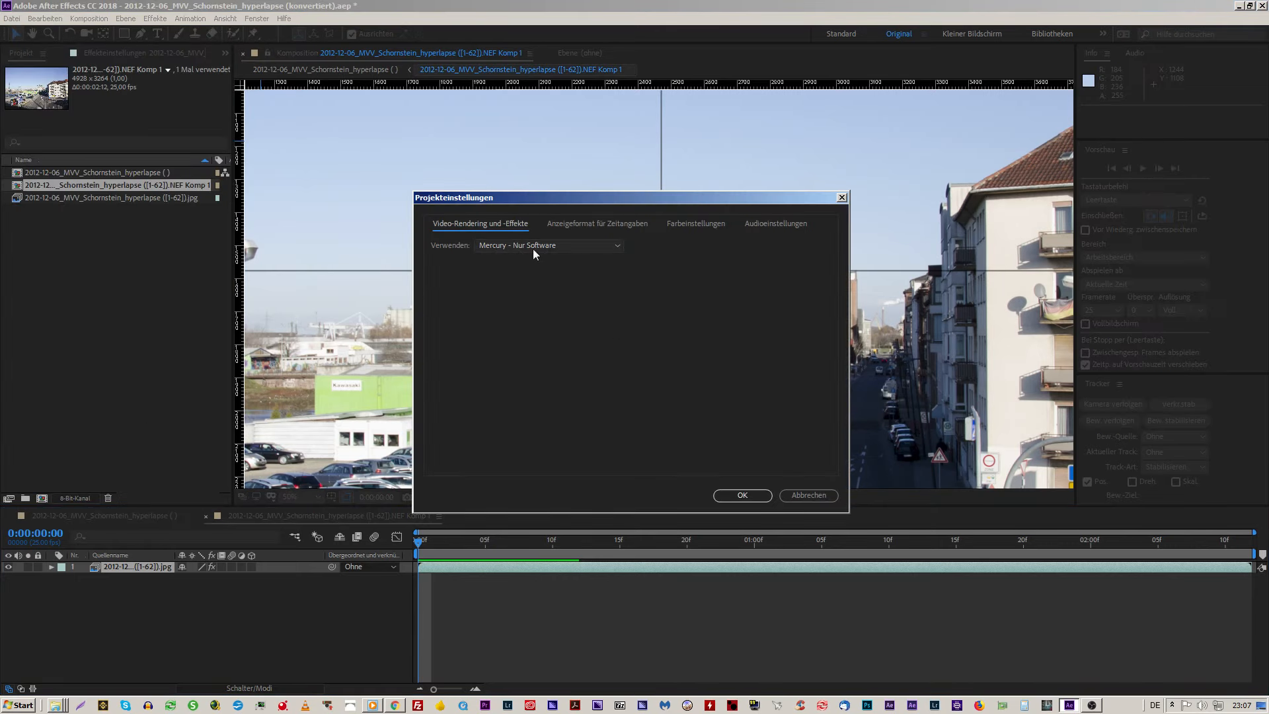
left_click(614, 246)
left_click(577, 259)
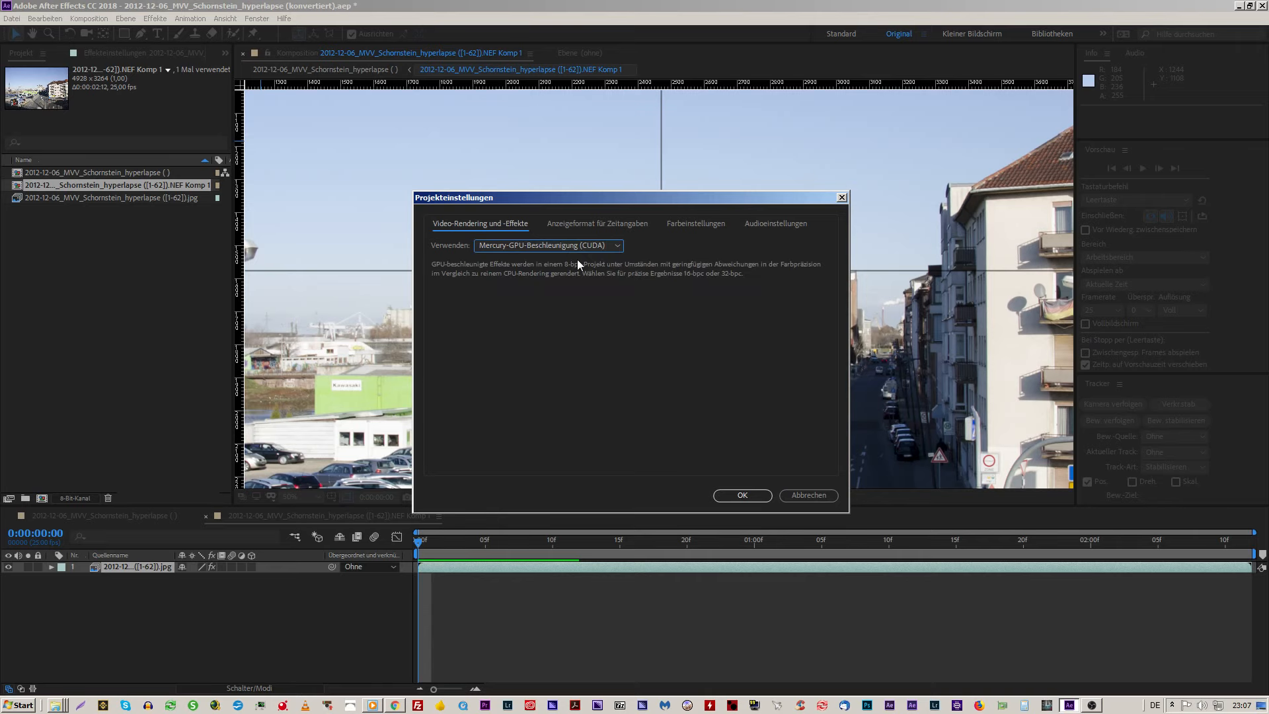
Step: Switch the project's time display from timecode to Frames, look over the audio and colour settings, and apply the project settings
left_click(585, 222)
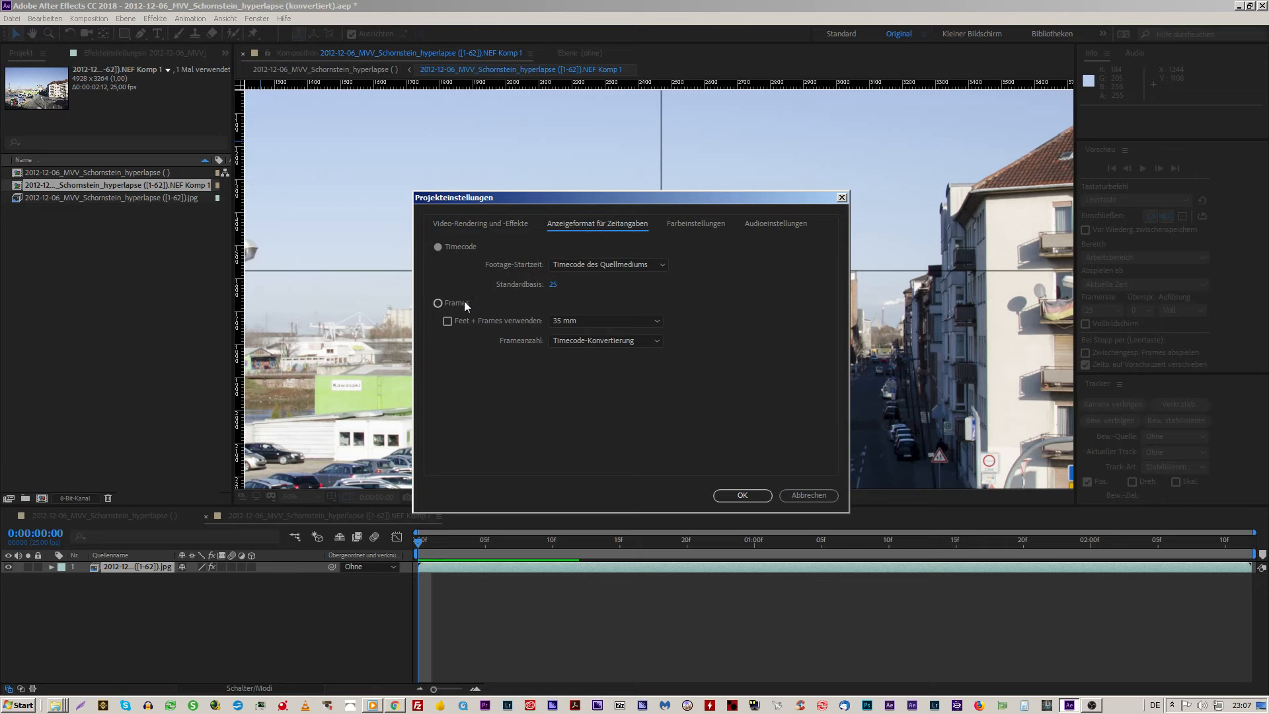
left_click(439, 303)
left_click(717, 224)
left_click(783, 226)
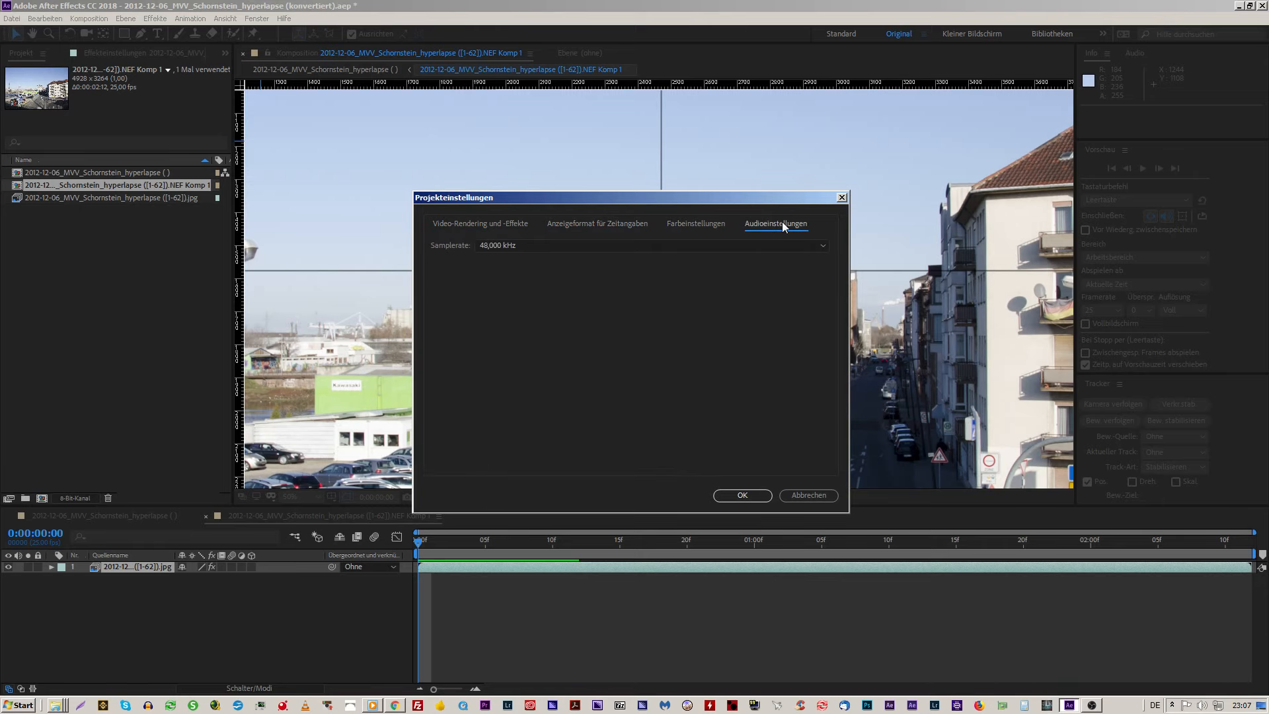
left_click(678, 224)
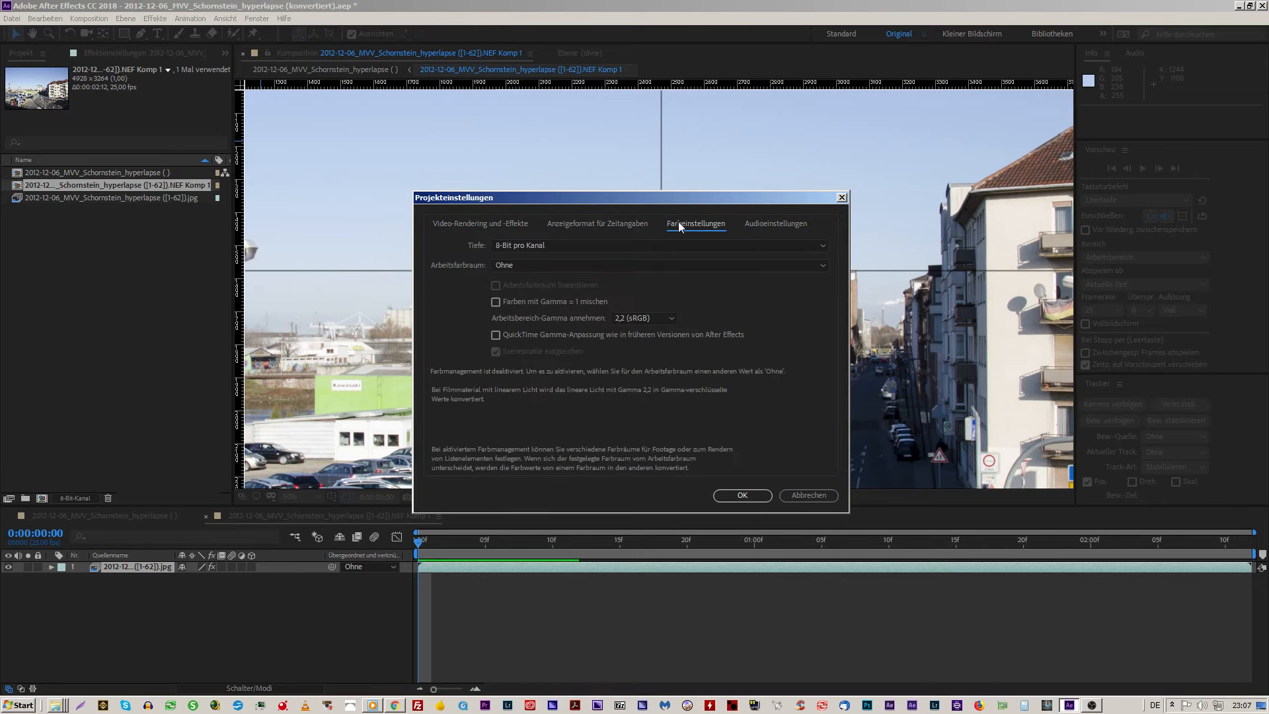
left_click(730, 497)
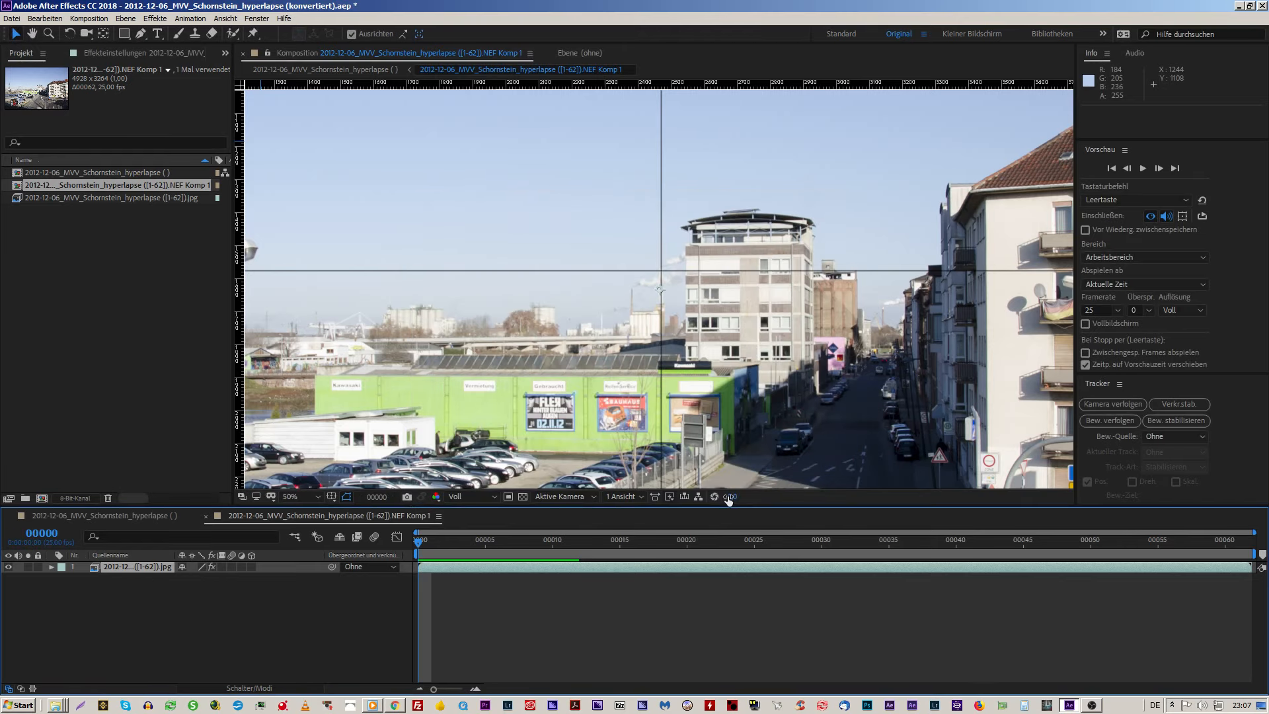
Step: Magnify the timeline to single frames and review the project's time display, colour and audio settings once more
left_click_drag(434, 689, 472, 690)
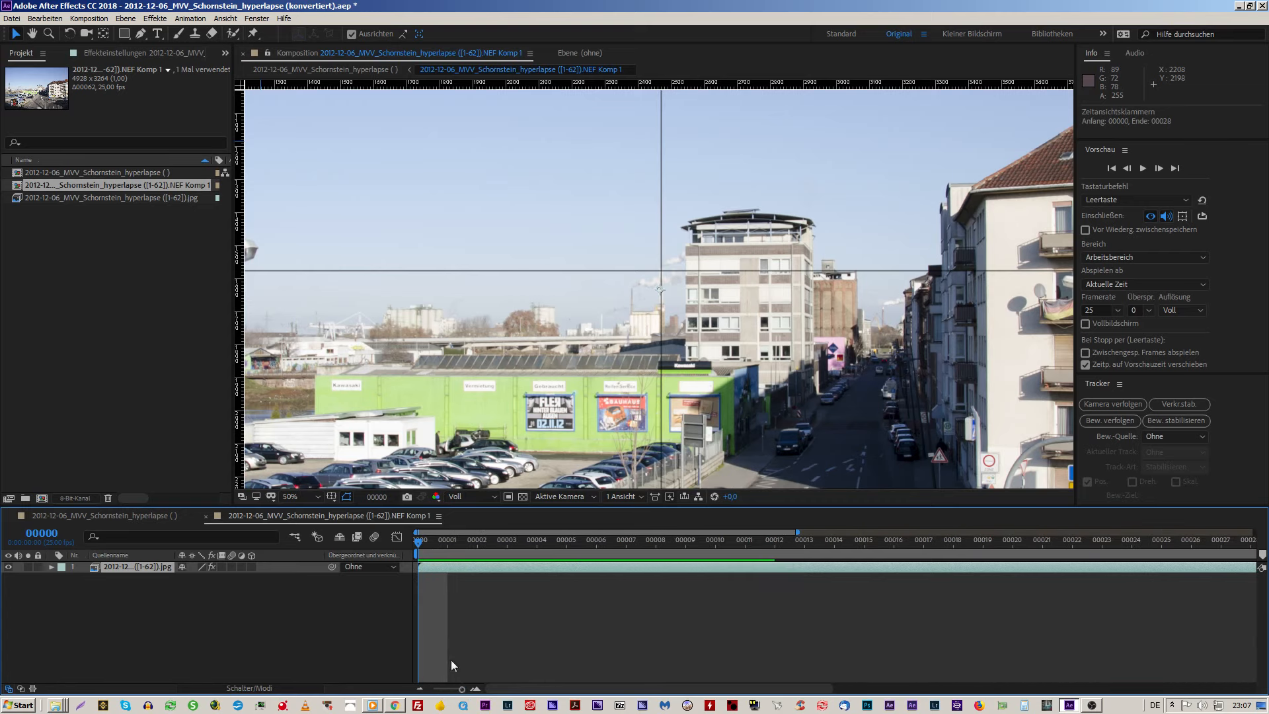
mouse_move(418, 544)
left_mouse_down()
mouse_move(445, 550)
mouse_move(423, 550)
left_mouse_up()
left_click(45, 18)
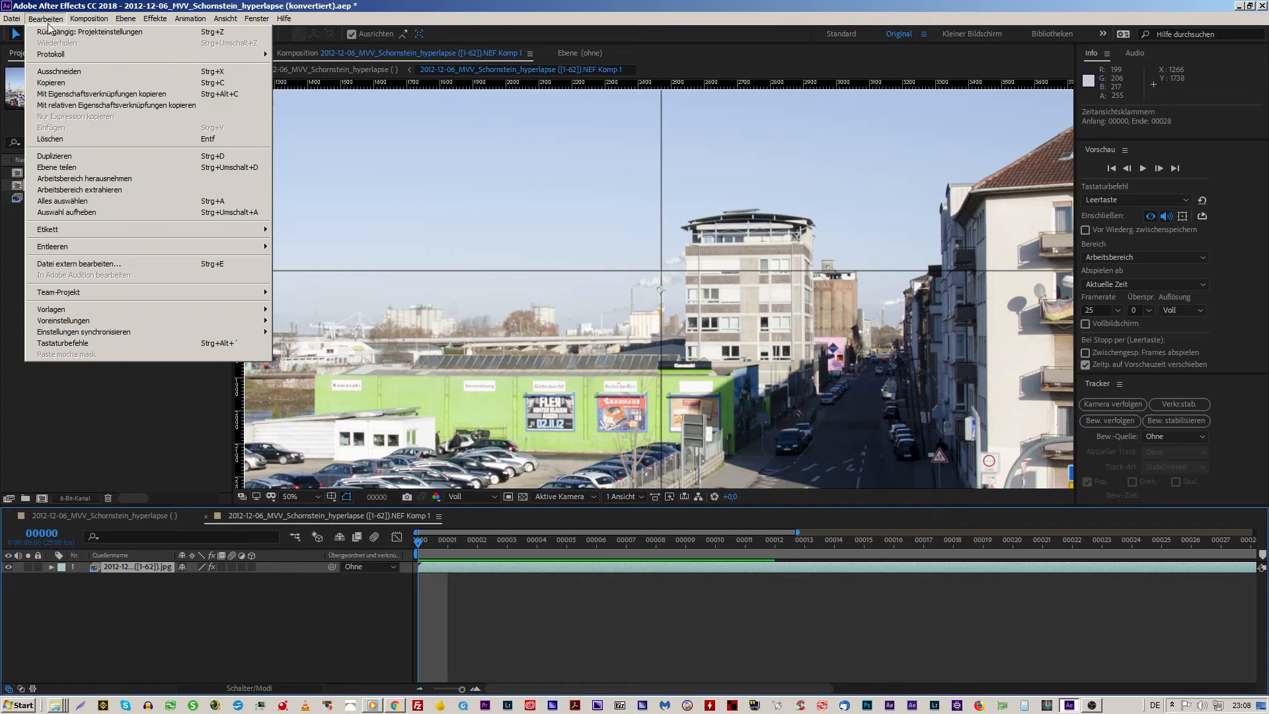
mouse_move(123, 321)
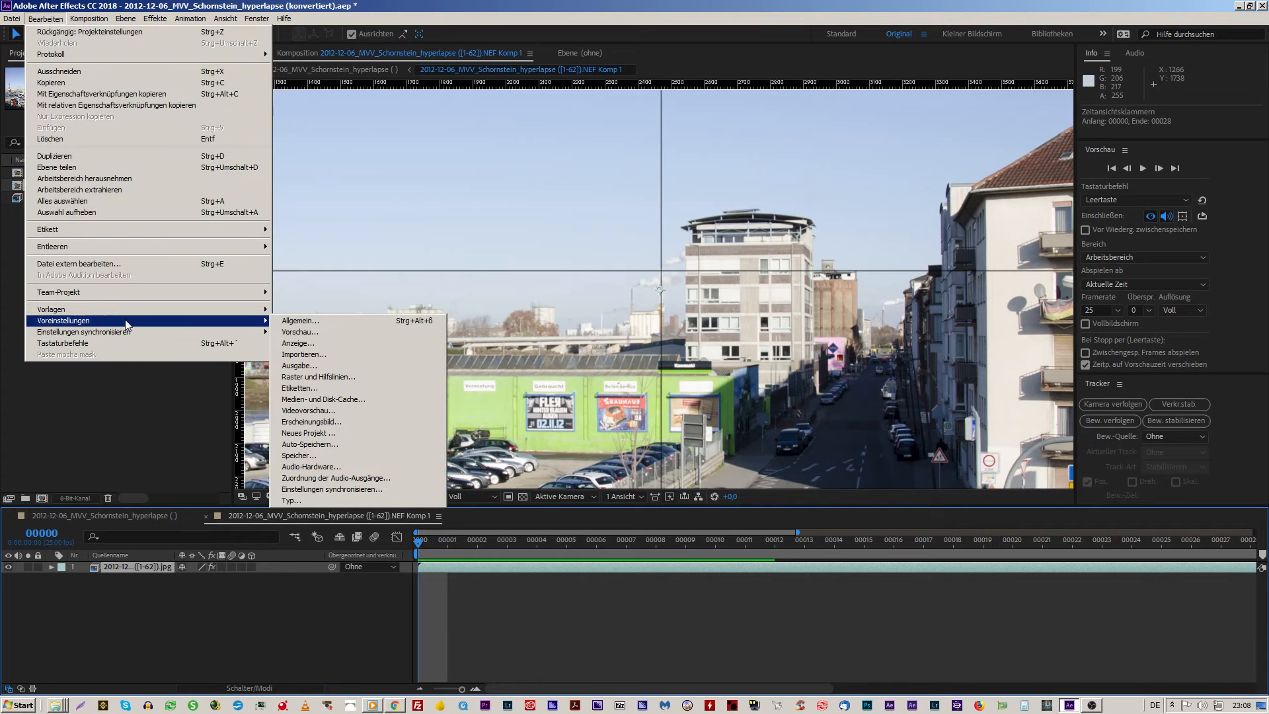
mouse_move(8, 17)
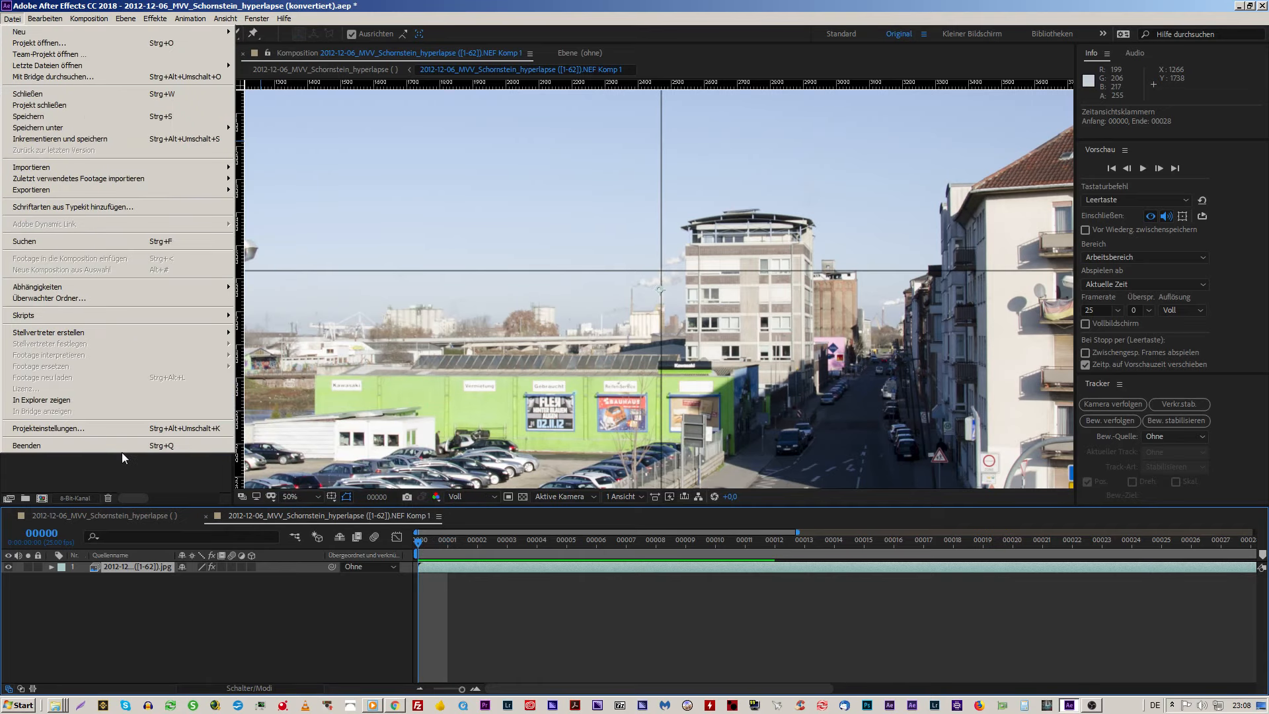
left_click(120, 431)
left_click(577, 225)
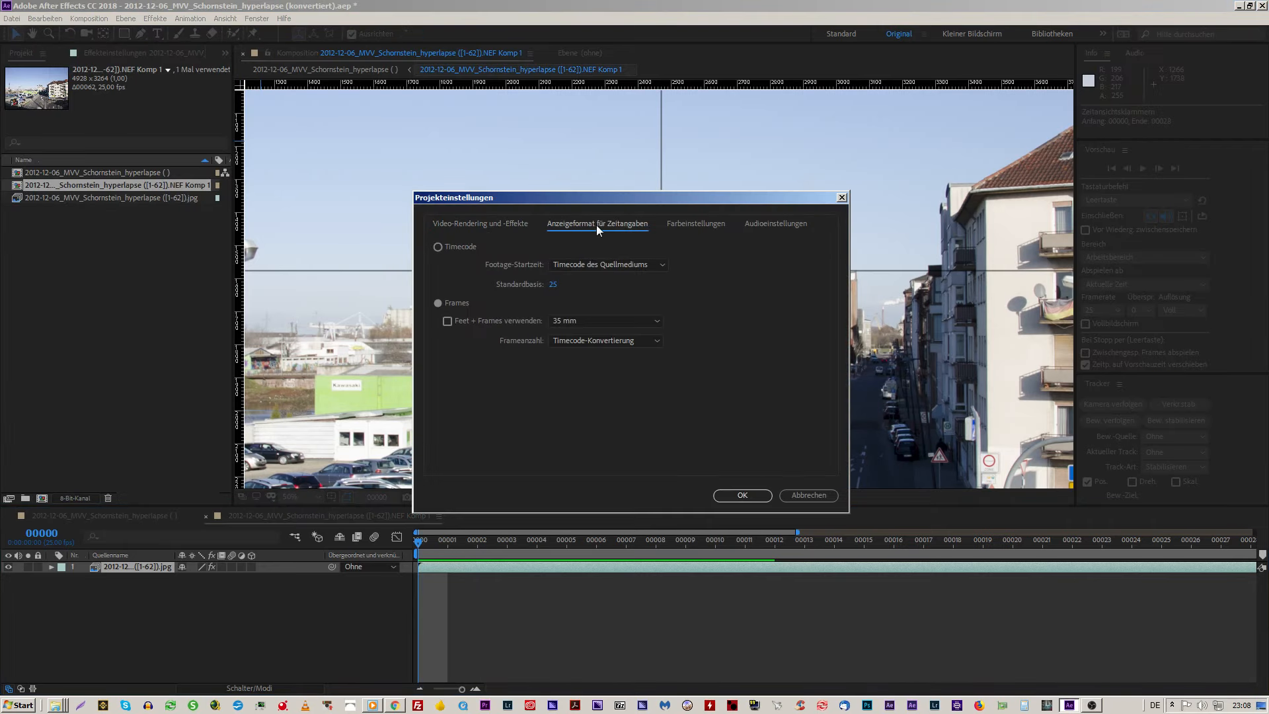
left_click(677, 224)
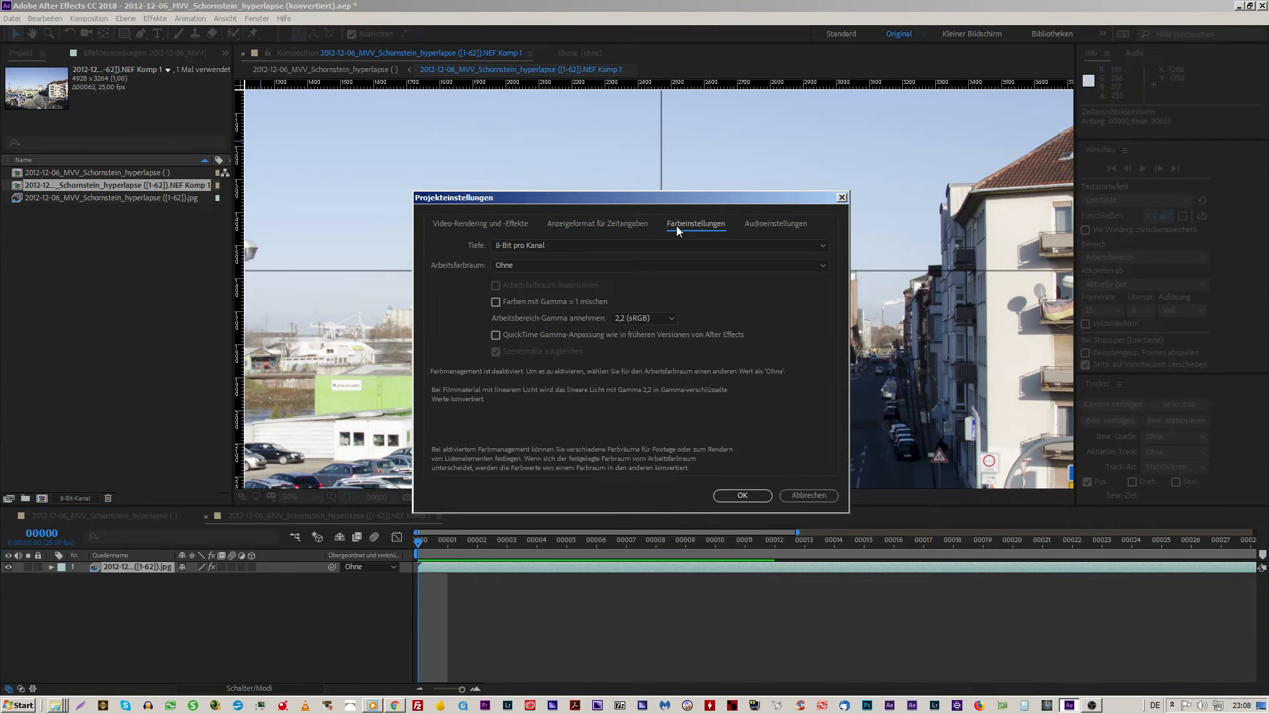
left_click(778, 223)
left_click(742, 495)
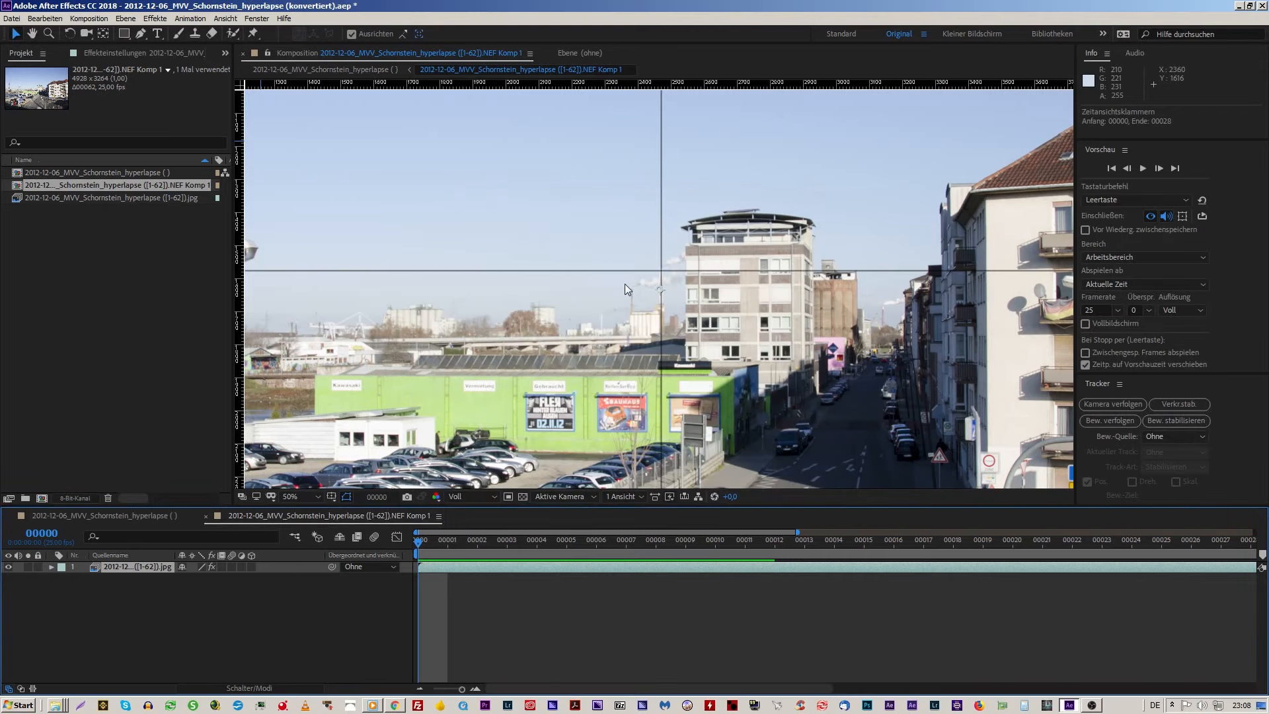
Step: Review the JPEG layer's Warp Stabilizer settings with the composition view at 25%, and return to the project's item list
left_click_drag(423, 541, 322, 560)
left_click(691, 331)
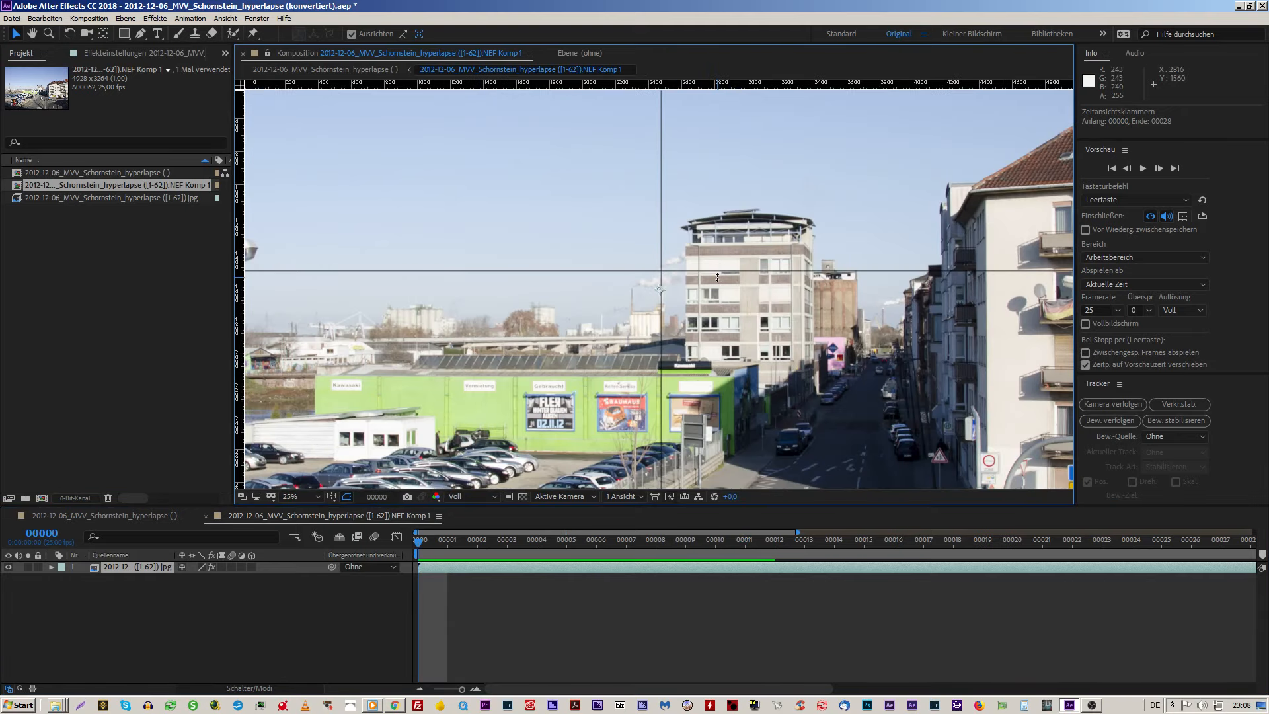
scroll(716, 283, "down", 2)
left_click(132, 53)
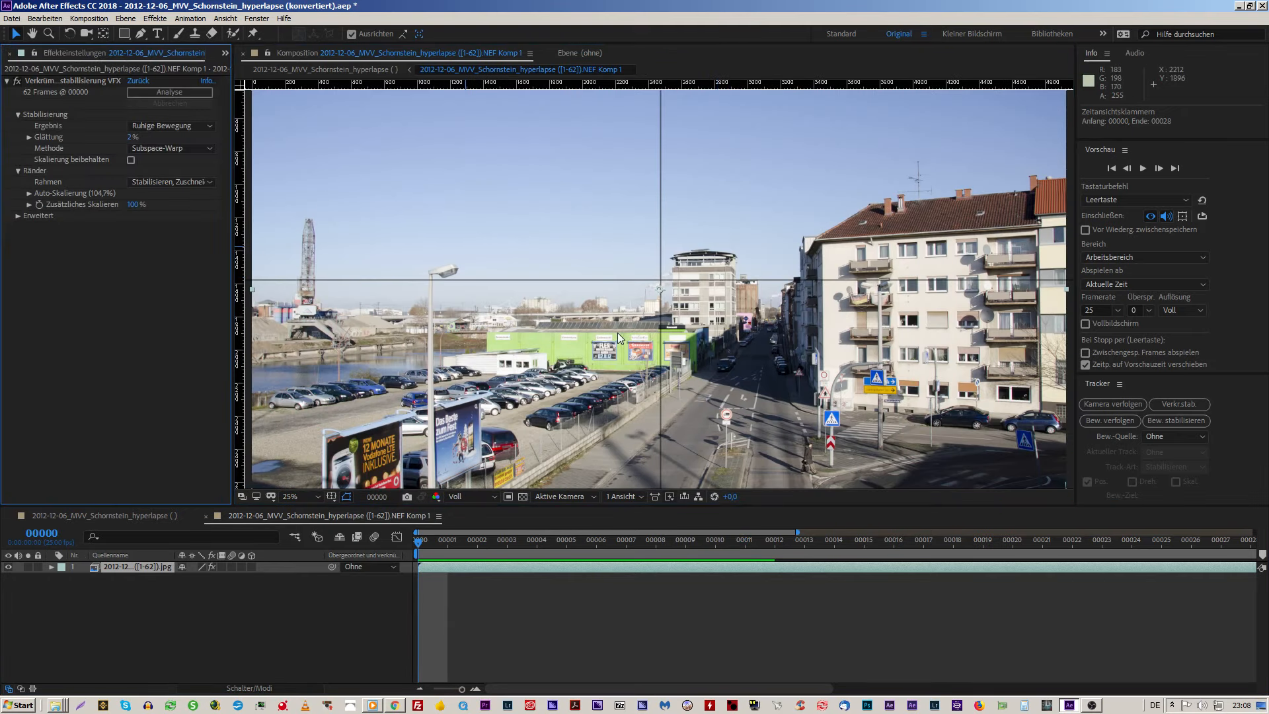
left_click(226, 54)
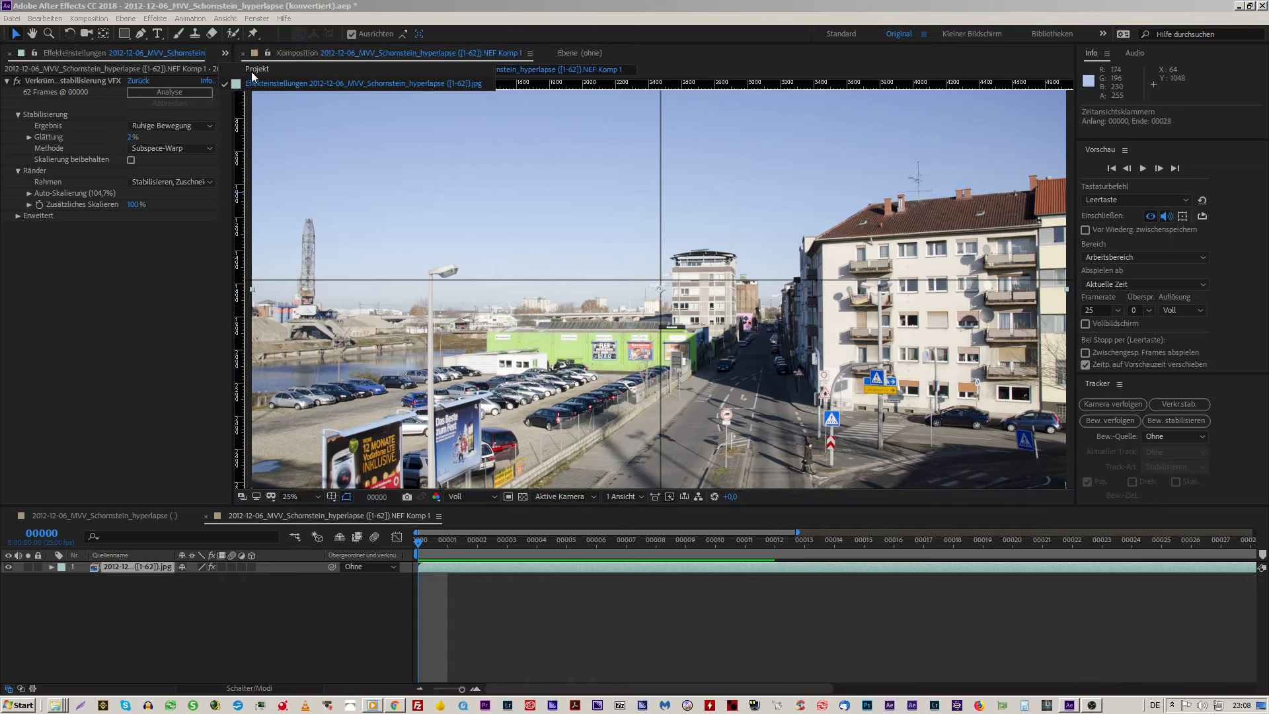
left_click(251, 71)
Step: Compare the two compositions and delete the 1920 x 1080 composition 2012-12-06_MVV_Schornstein_hyperlapse ( ) from the project
double_click(78, 174)
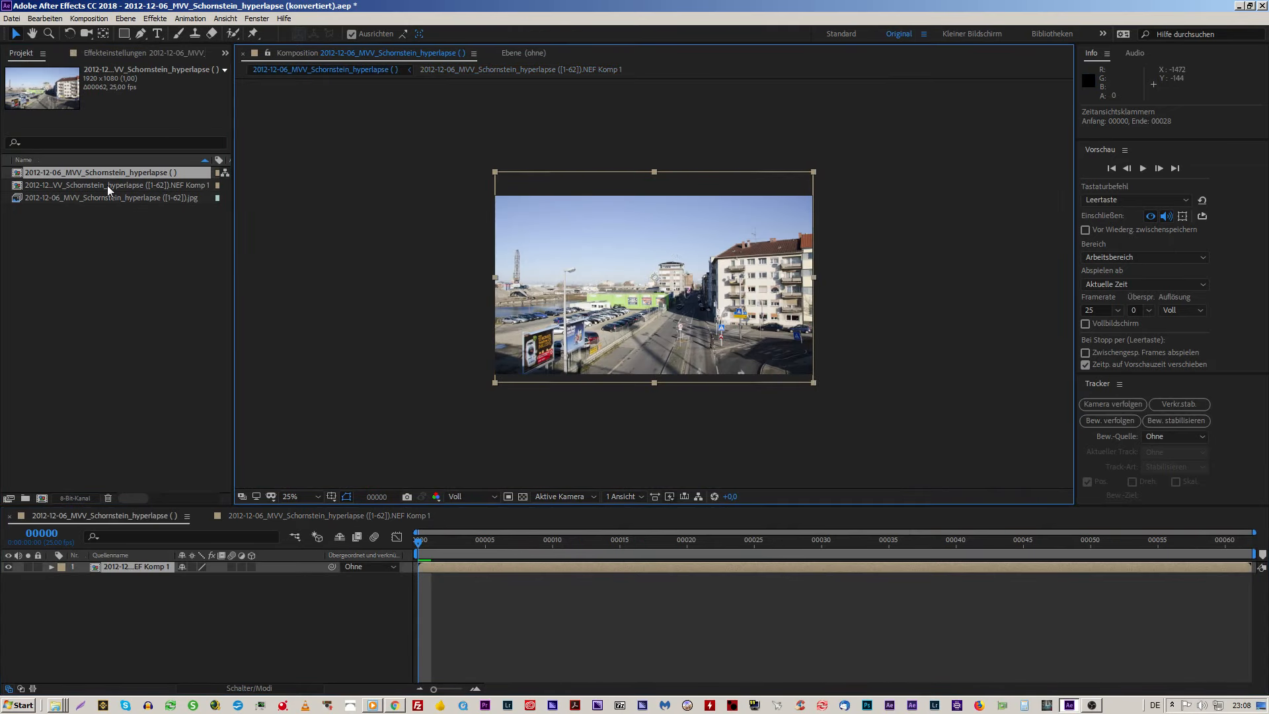
double_click(107, 185)
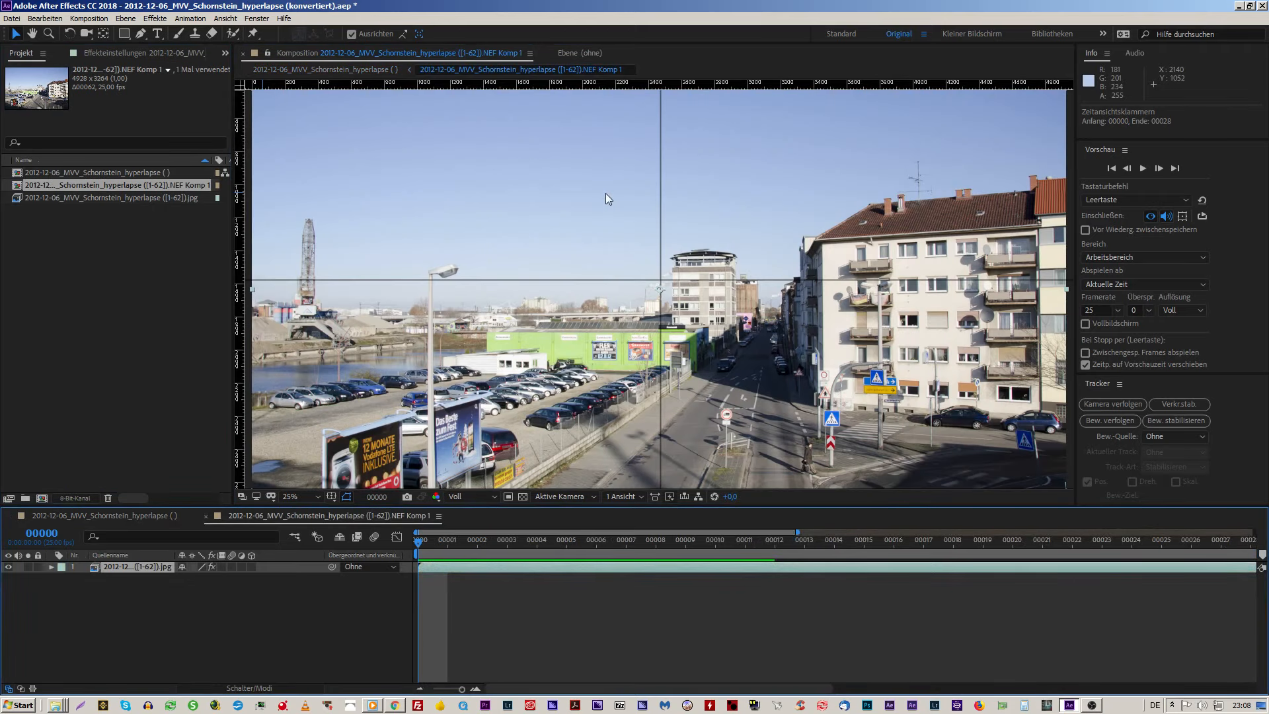
double_click(129, 173)
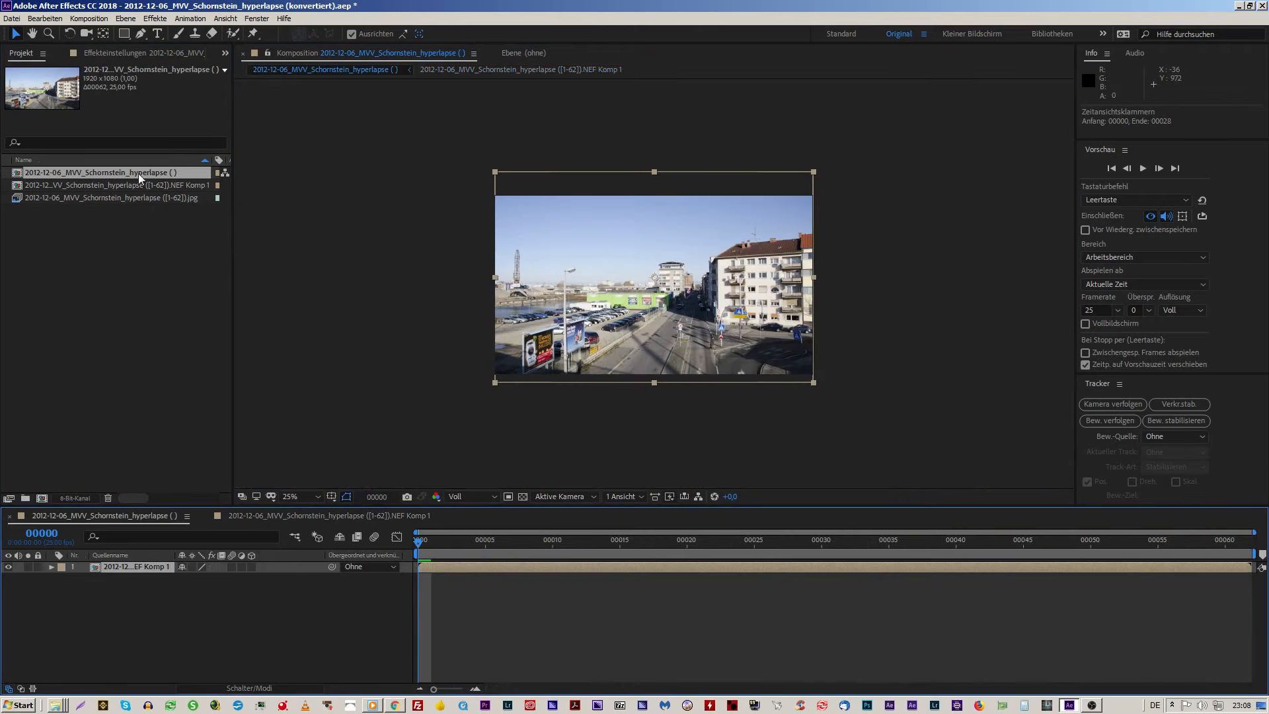
left_click(88, 172)
key("Delete")
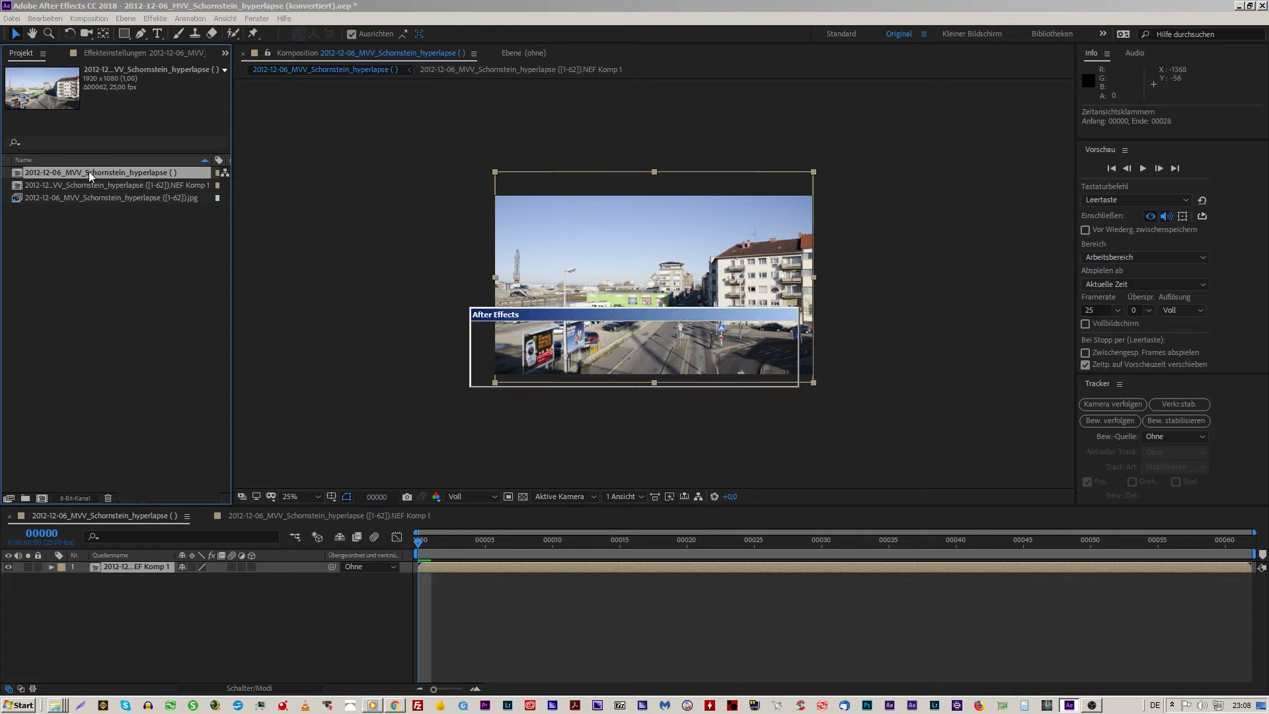
left_click(701, 369)
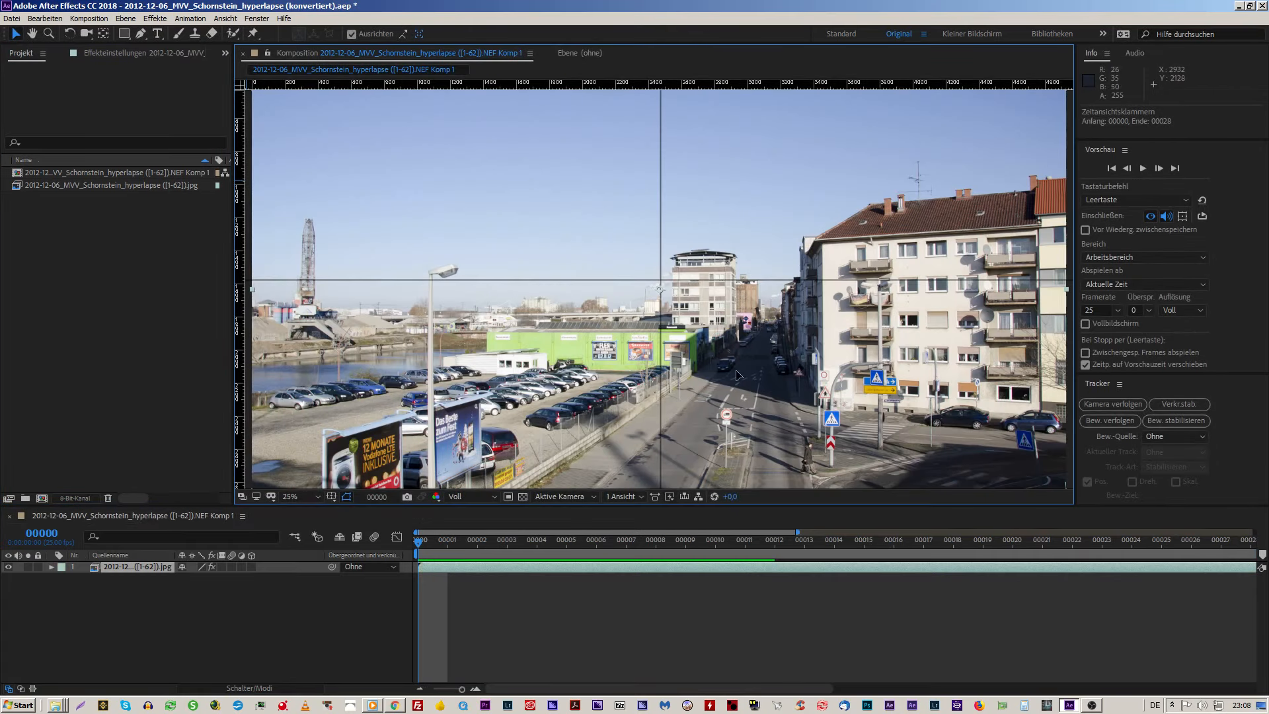
Step: Enlarge the NEF Komp 1 composition's width and height beyond the image edges in the composition settings, keeping the aspect ratio locked
left_click(110, 174)
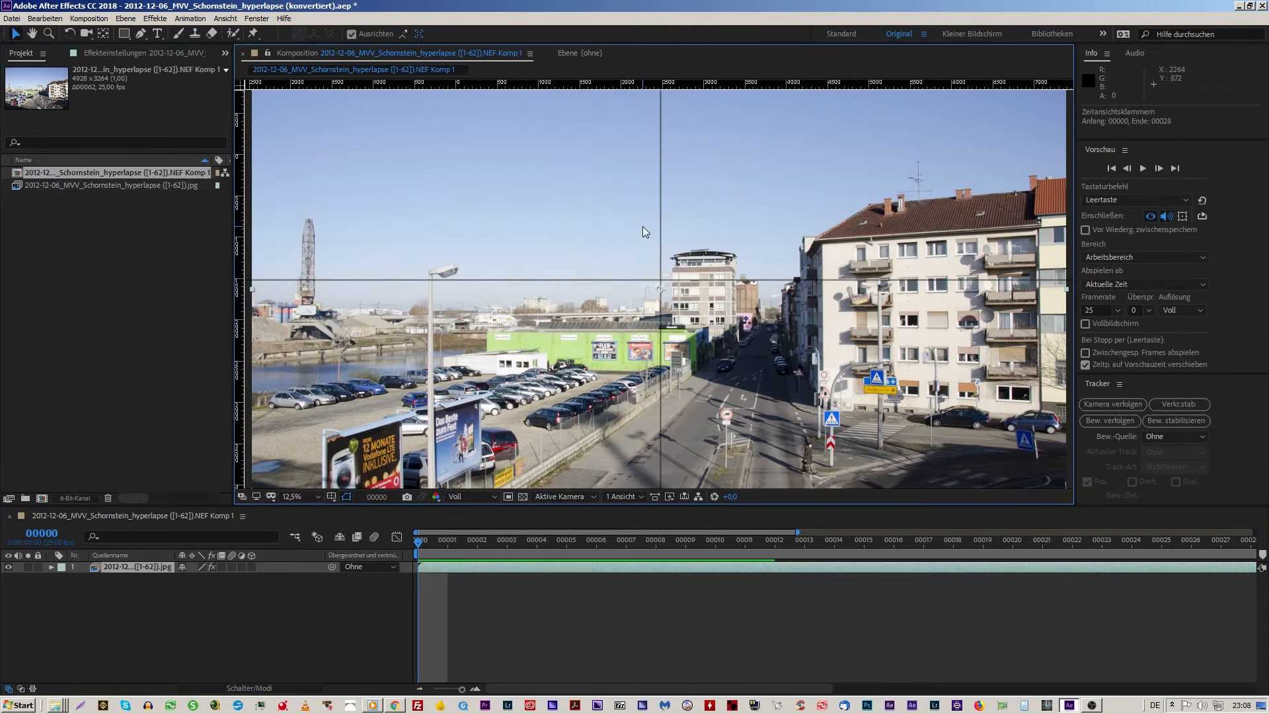
scroll(642, 226, "down", 1)
left_click(139, 53)
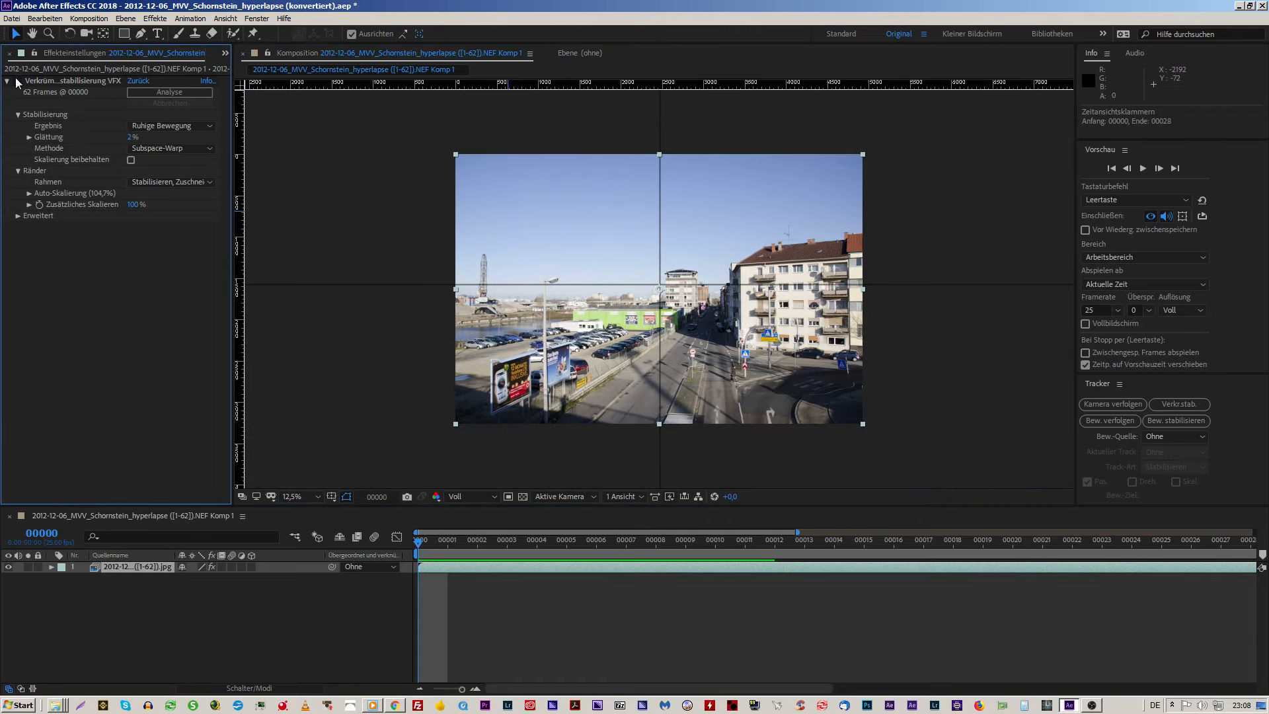
left_click(538, 187)
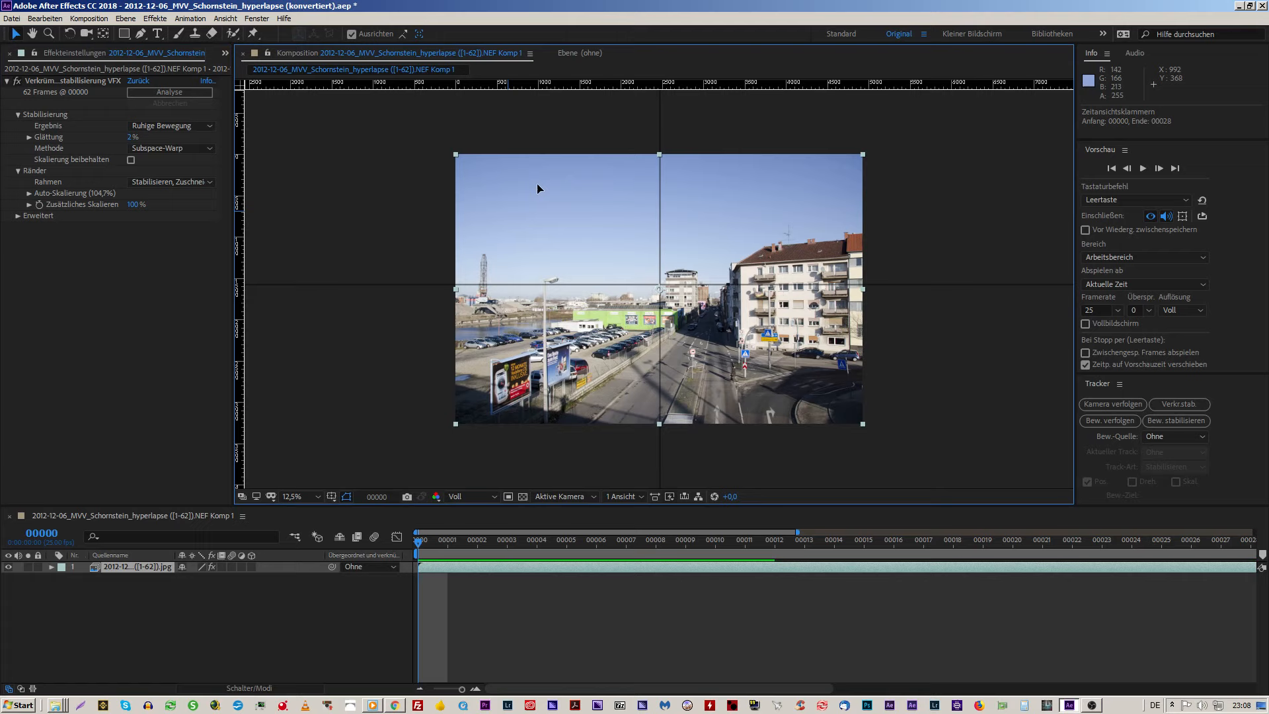
left_click(85, 17)
left_click(110, 49)
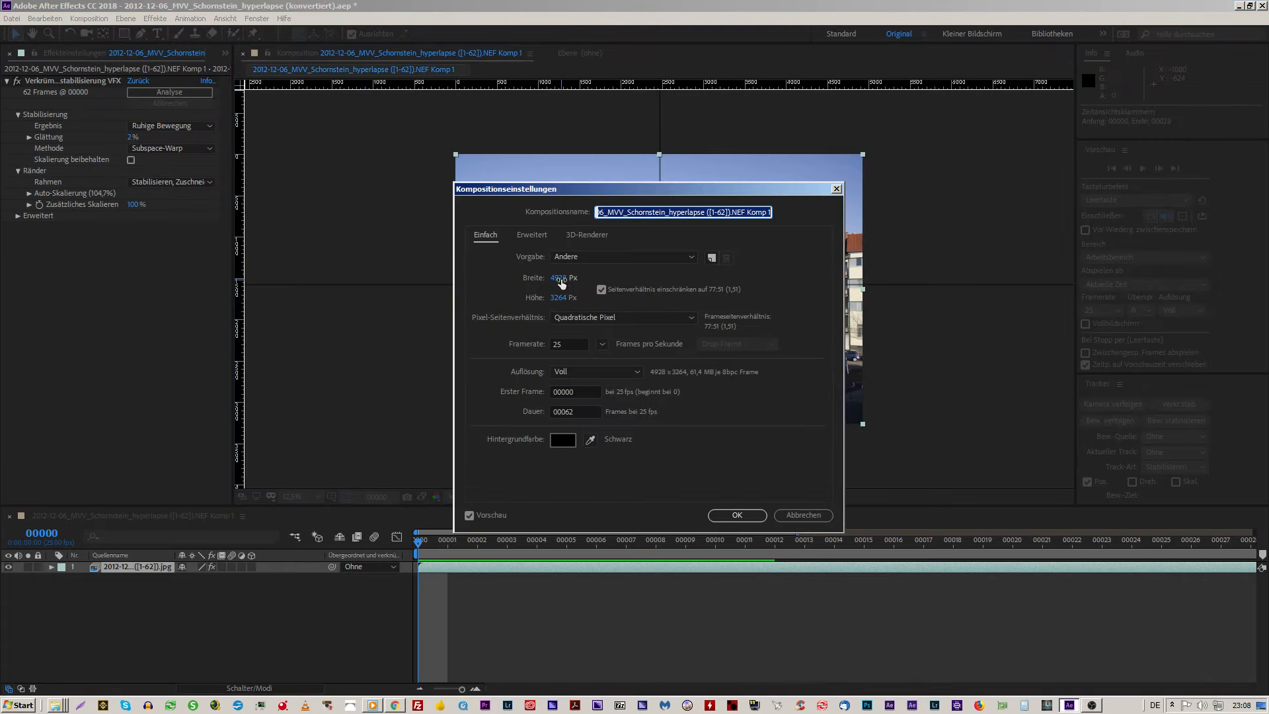
left_click_drag(559, 277, 743, 278)
left_click(734, 515)
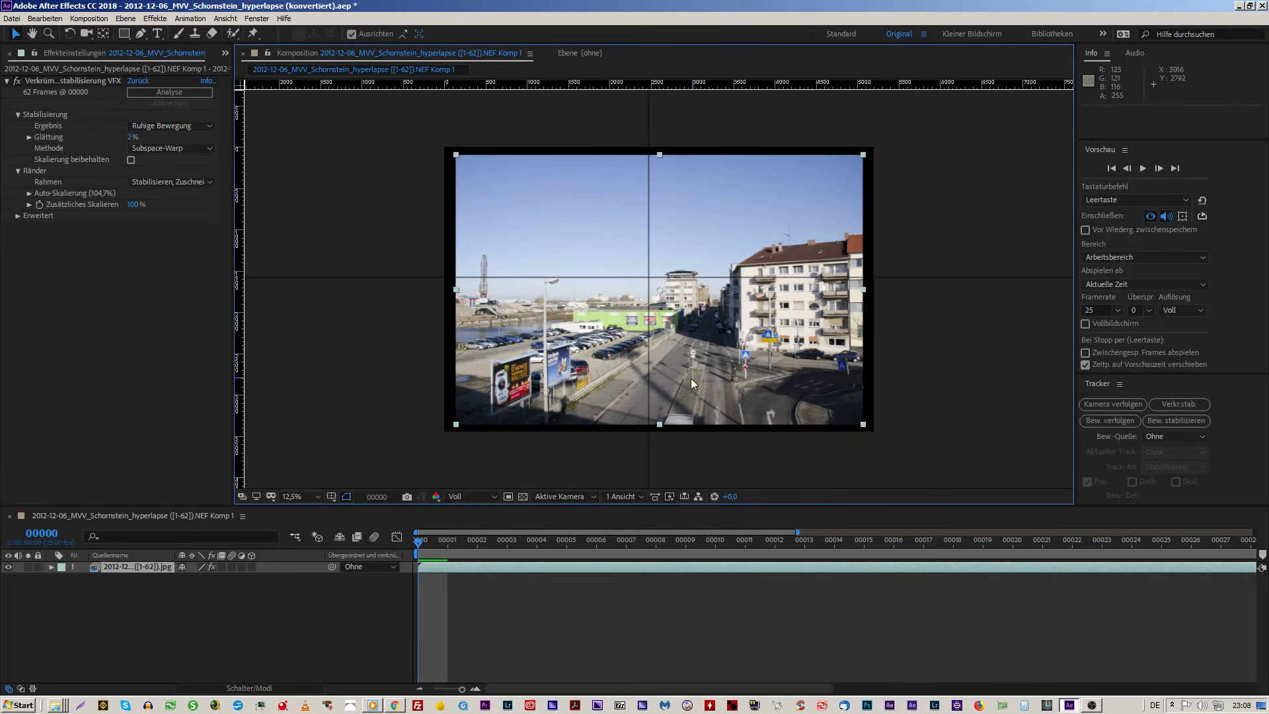
Step: Set the Warp Stabilizer's framing to Nur stabilisieren and its method to Position, Skalieren, Drehung
key("space")
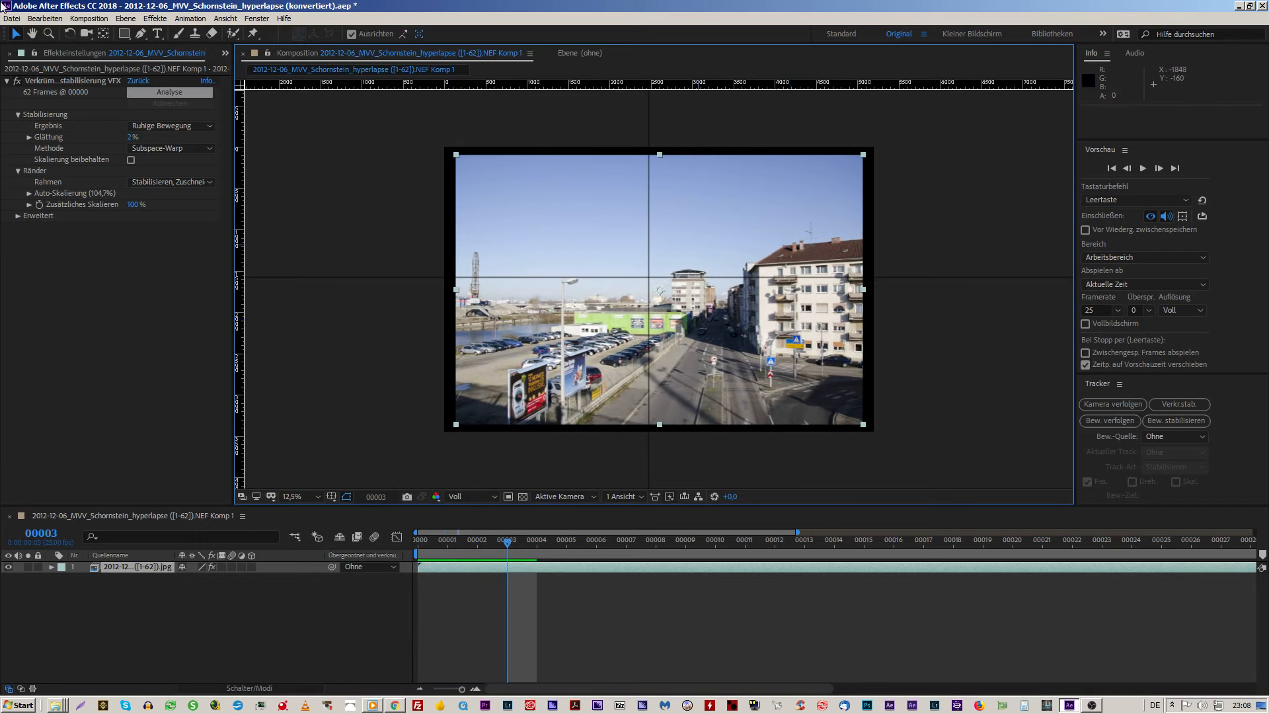
left_click(18, 215)
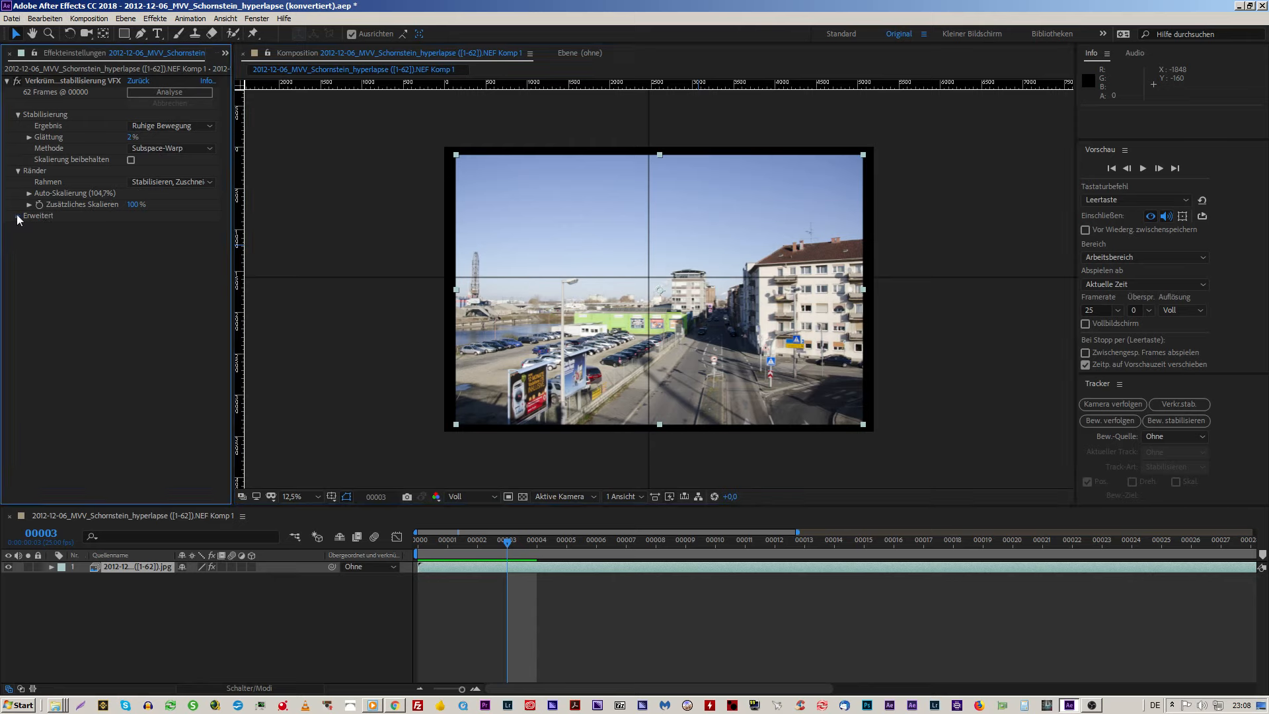
left_click(176, 182)
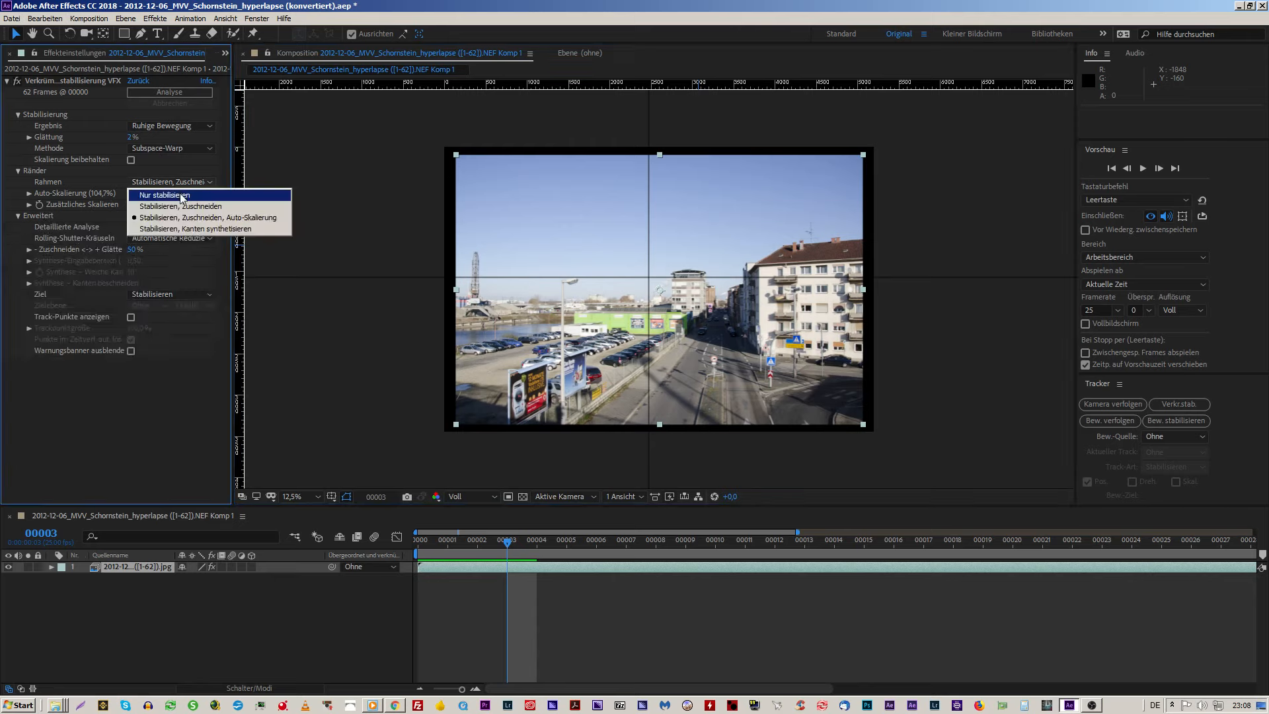
left_click(166, 191)
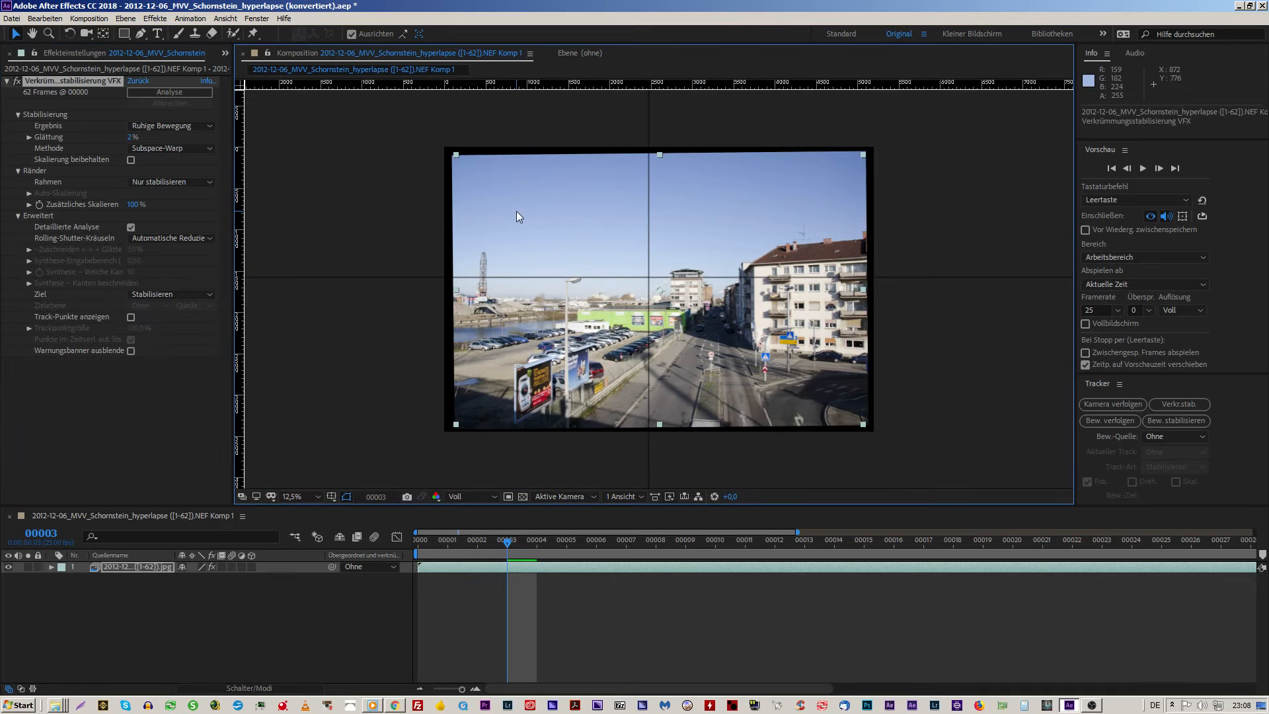
left_click(184, 147)
left_click(184, 172)
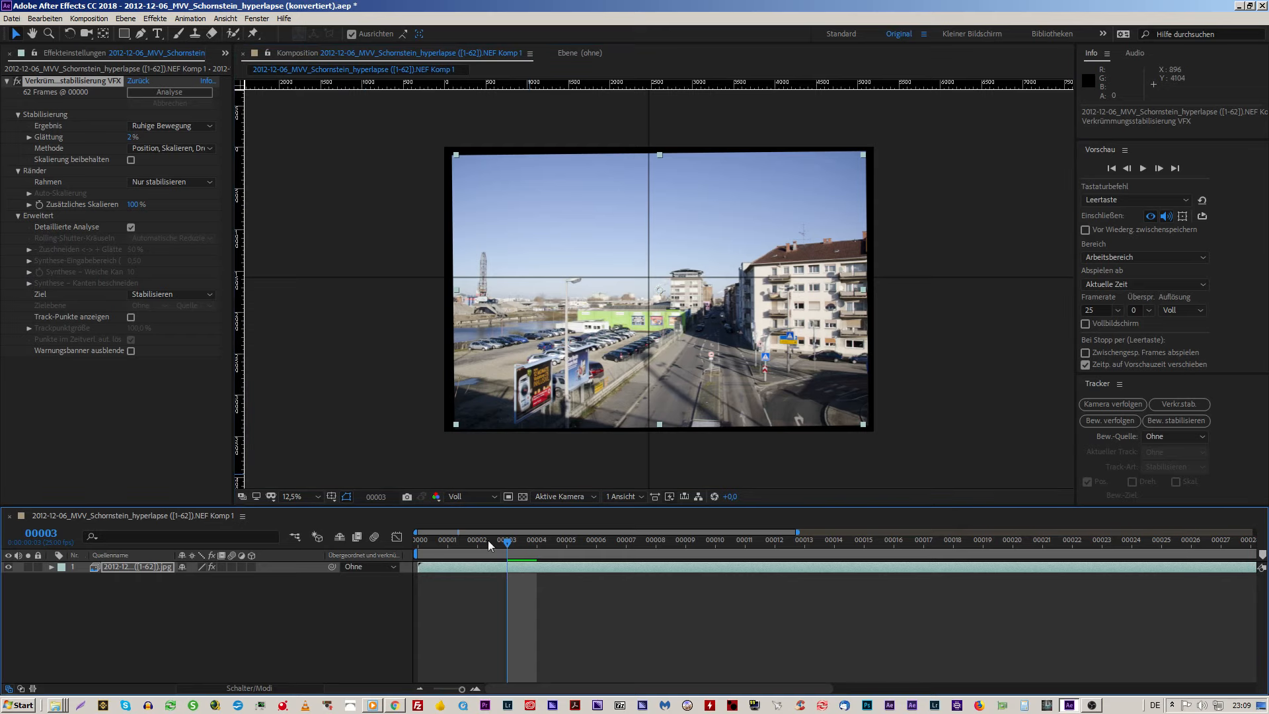
Step: Step through the stabilised sequence frame by frame from 00000 to 00005 at 25% view, checking its alignment against the guides
left_click(419, 540)
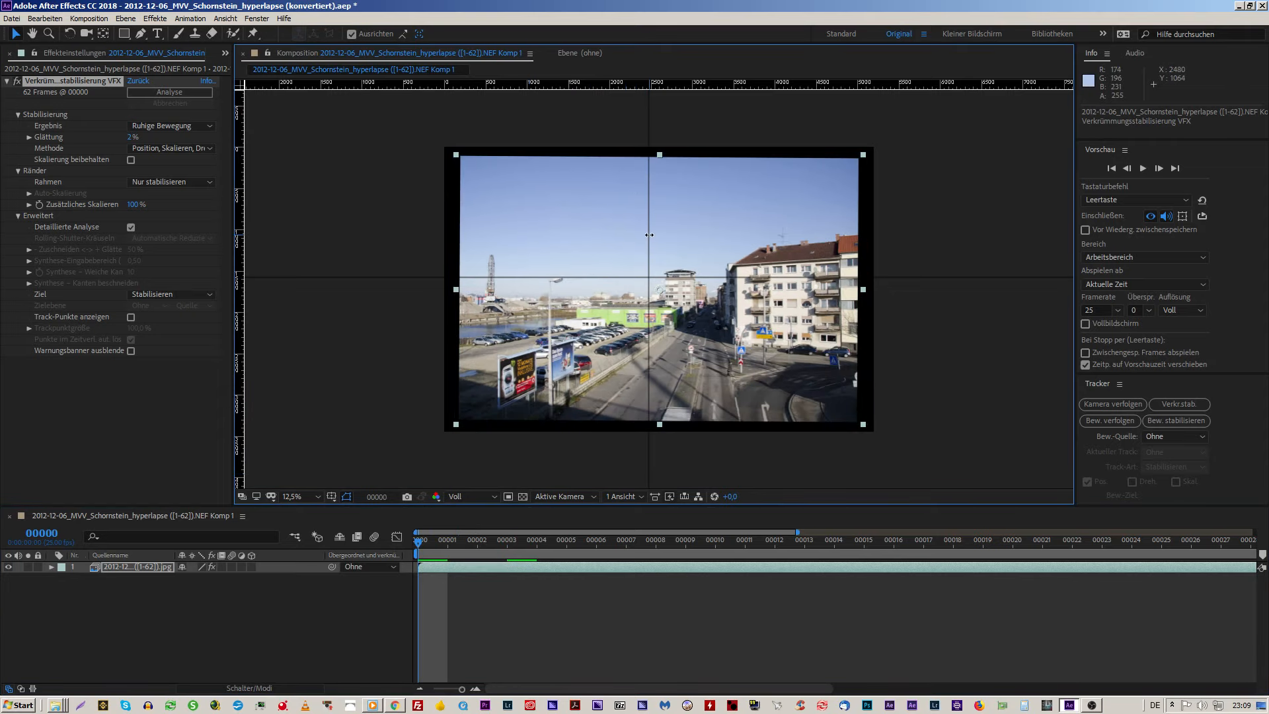
key("Page_Down")
key("period")
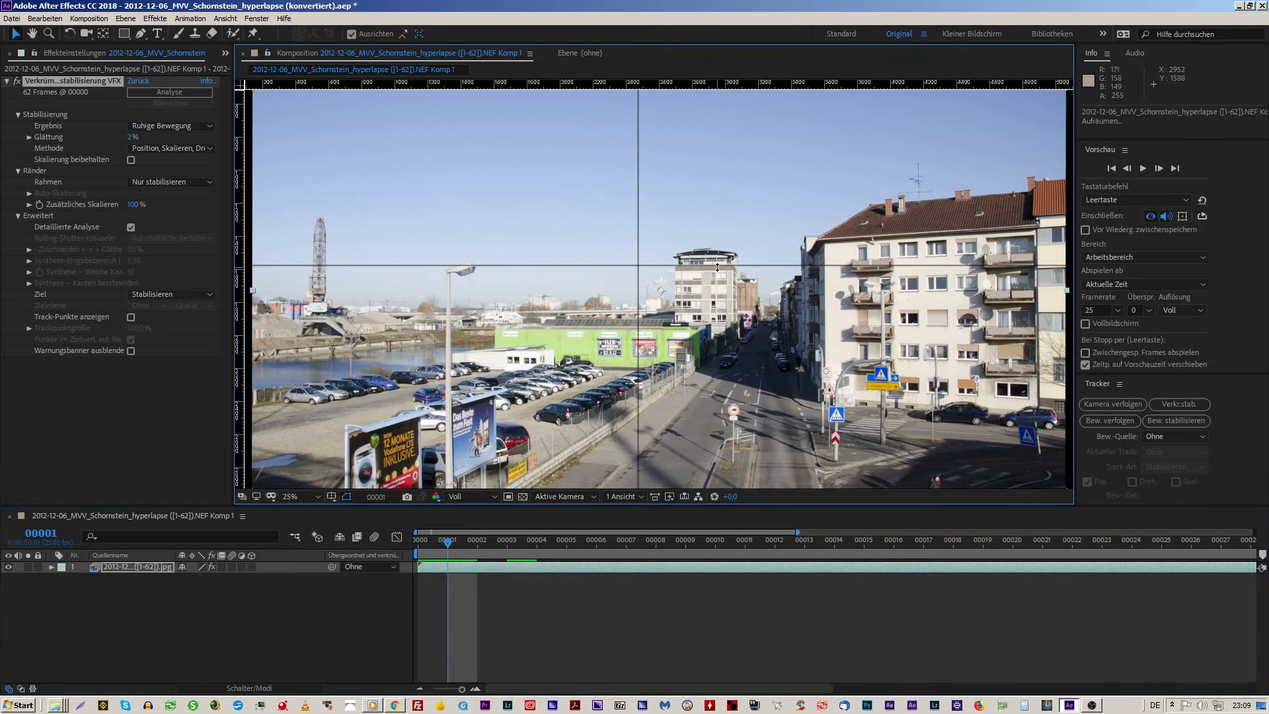
key("Page_Down")
key("Page_Down")
key("Page_Down")
key("Page_Down")
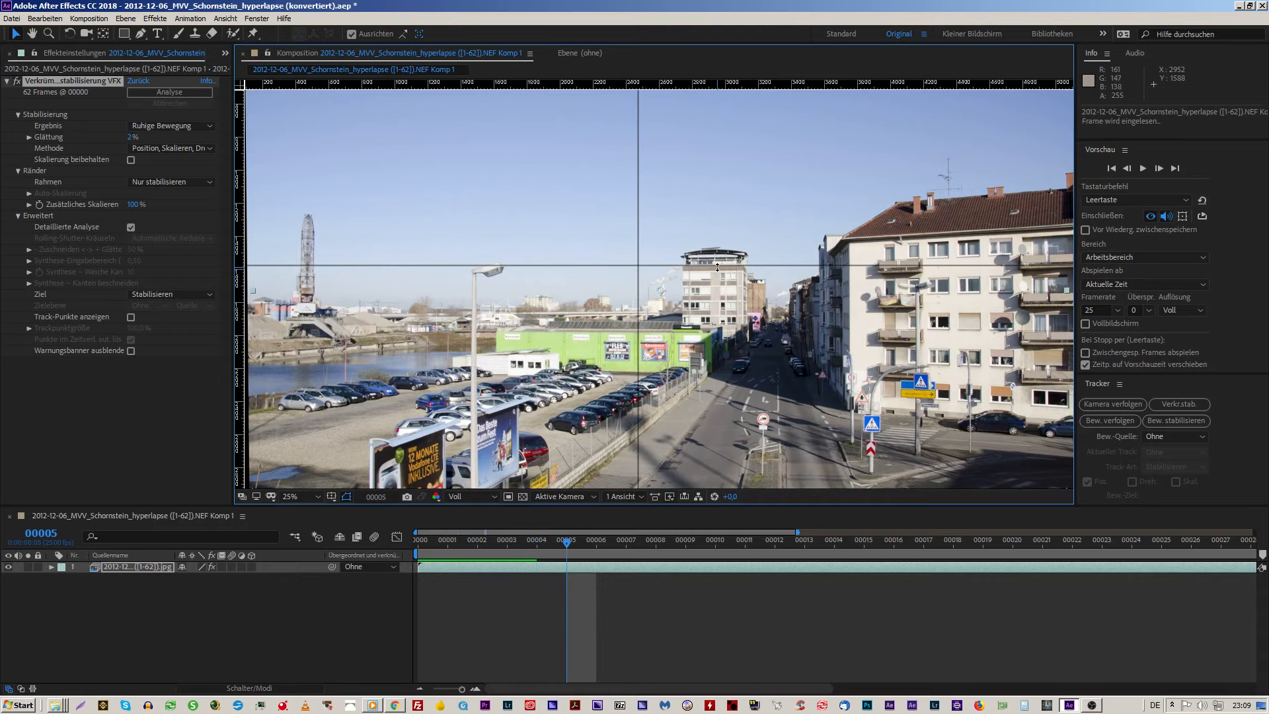
Step: Step through the stabilised sequence frame by frame from 00005 to 00020, checking alignment against the guides, and return to frame 00000
key("Page_Down")
key("Page_Down")
key("Page_Down")
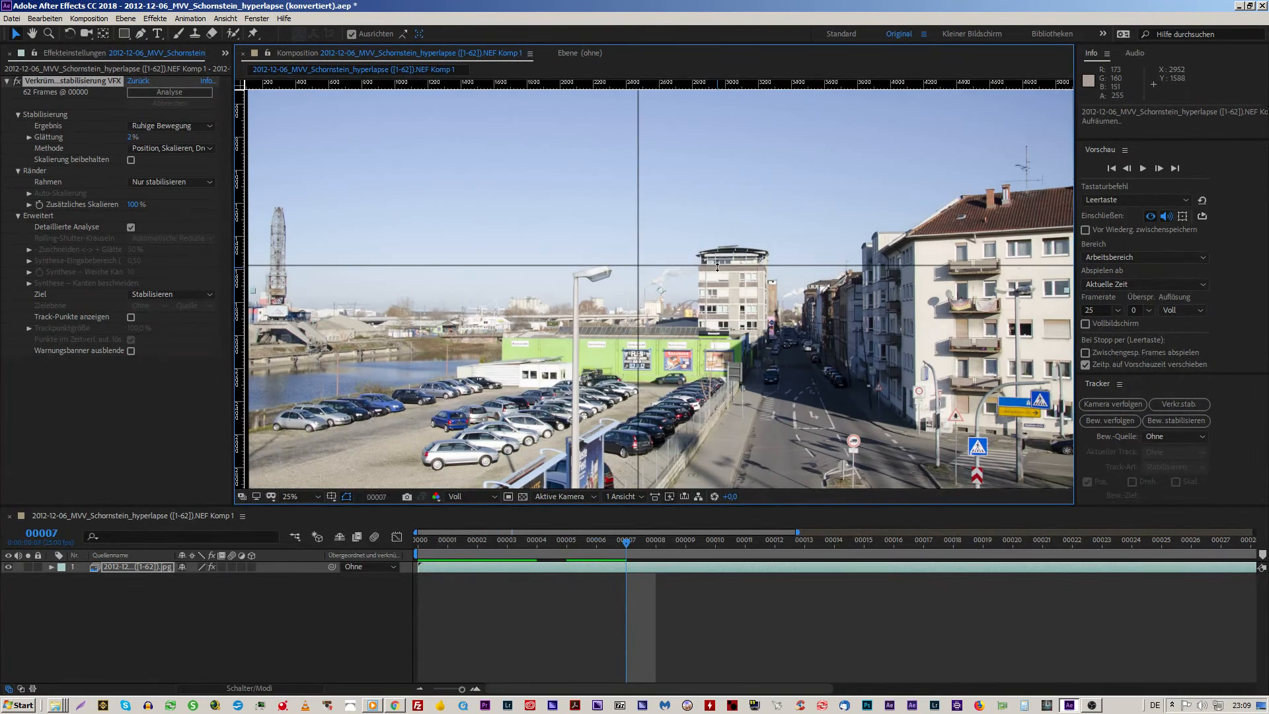
key("Page_Down")
key("Page_Down")
key("Page_Down")
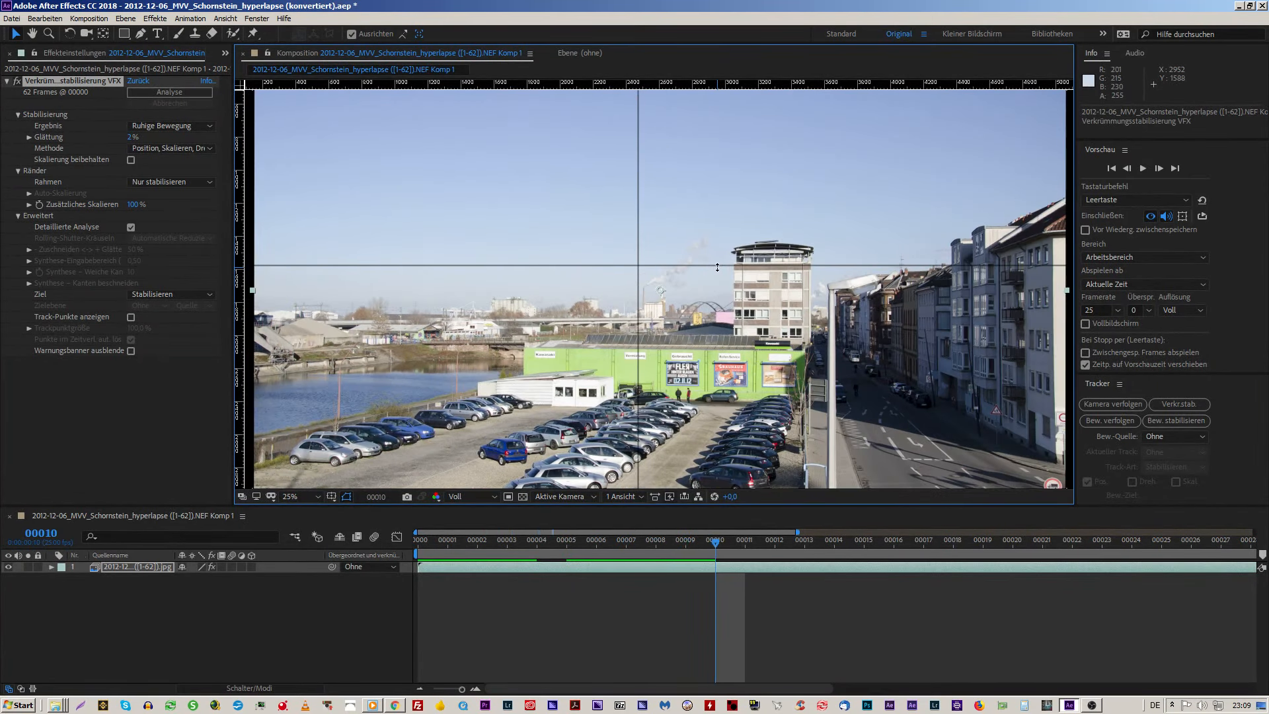
key("Page_Down")
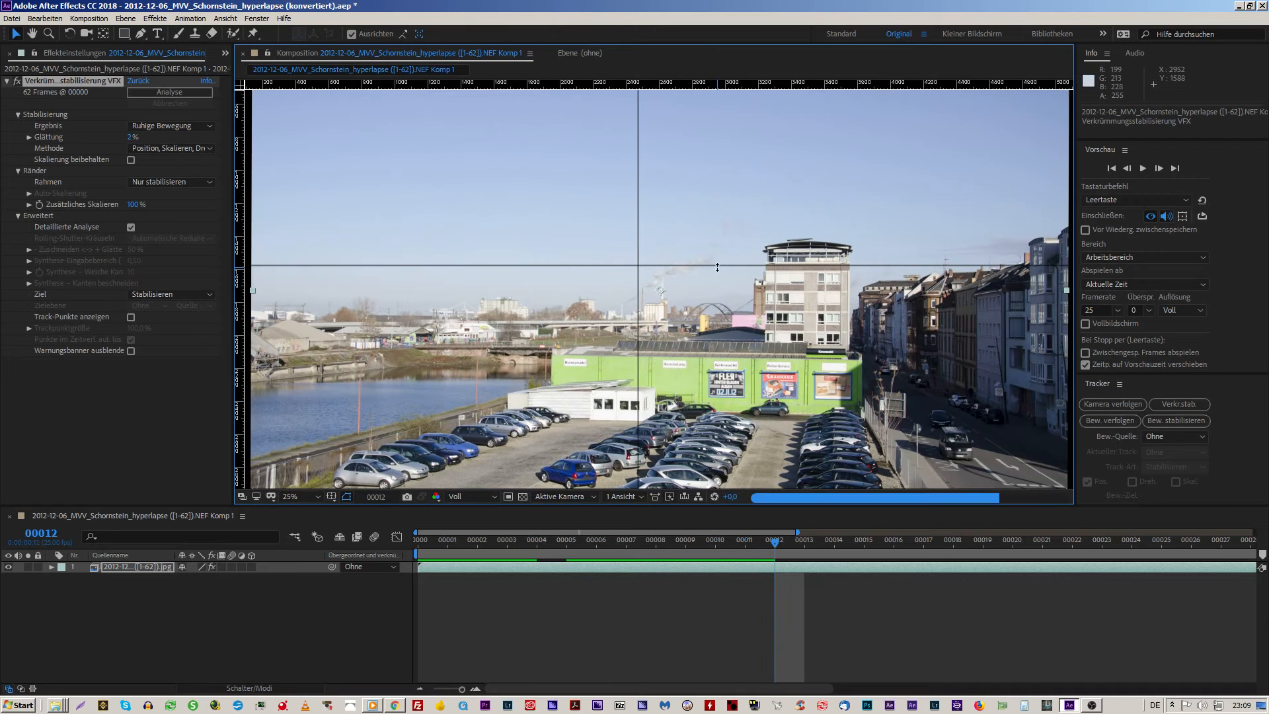
key("Page_Down")
key("Page_Down")
key("Page_Down")
key("Page_Down")
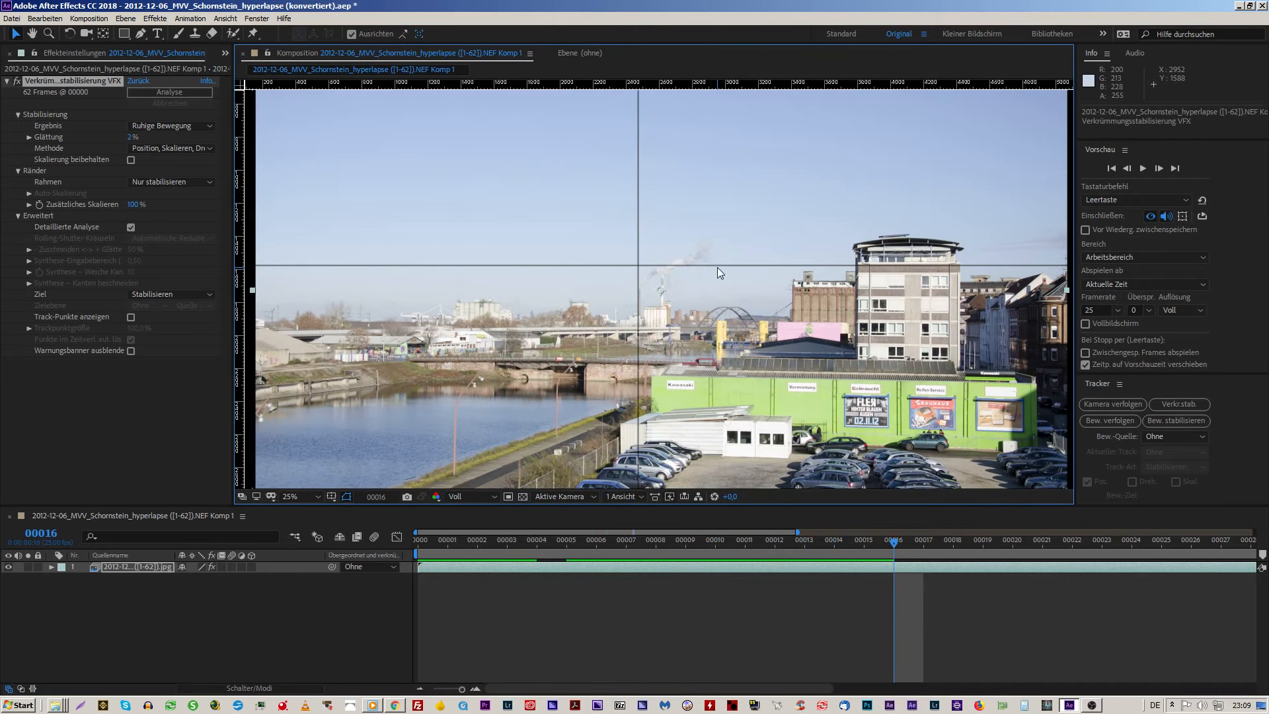
key("Page_Down")
key("Page_Down")
key("Page_Down")
key("Page_Down")
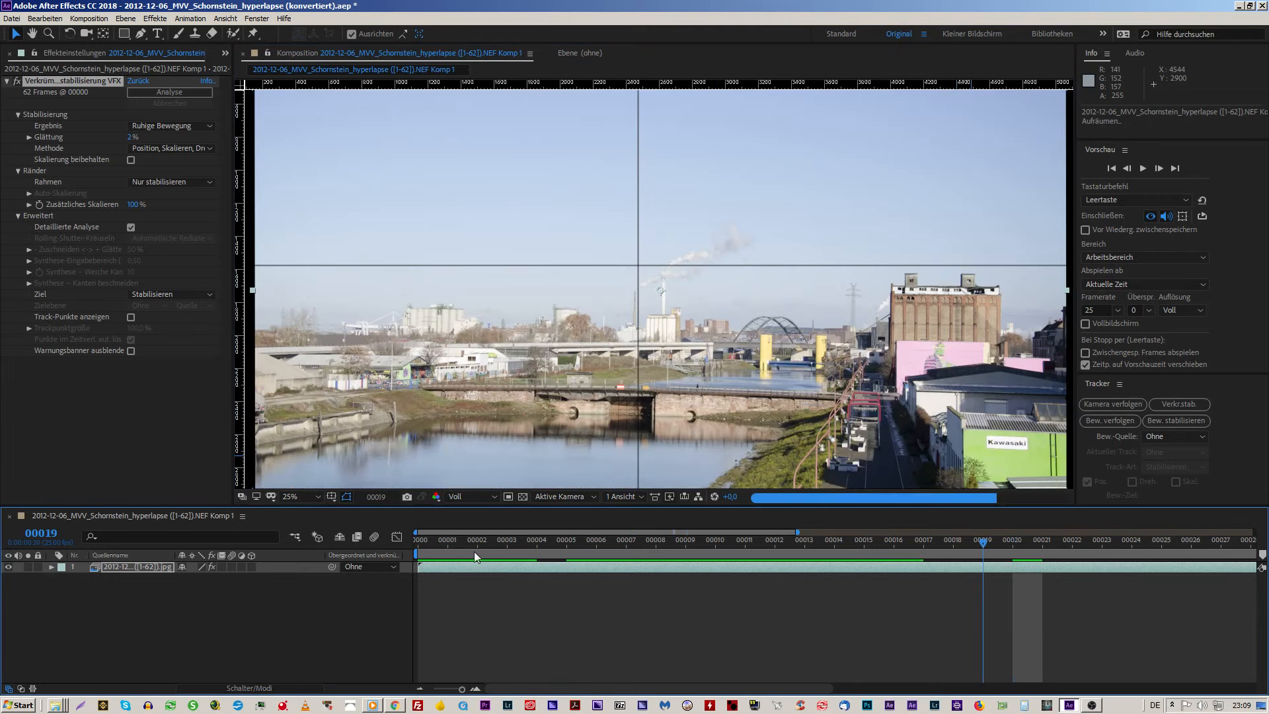
left_click_drag(474, 551, 372, 526)
left_click(539, 399)
scroll(644, 316, "down", 1)
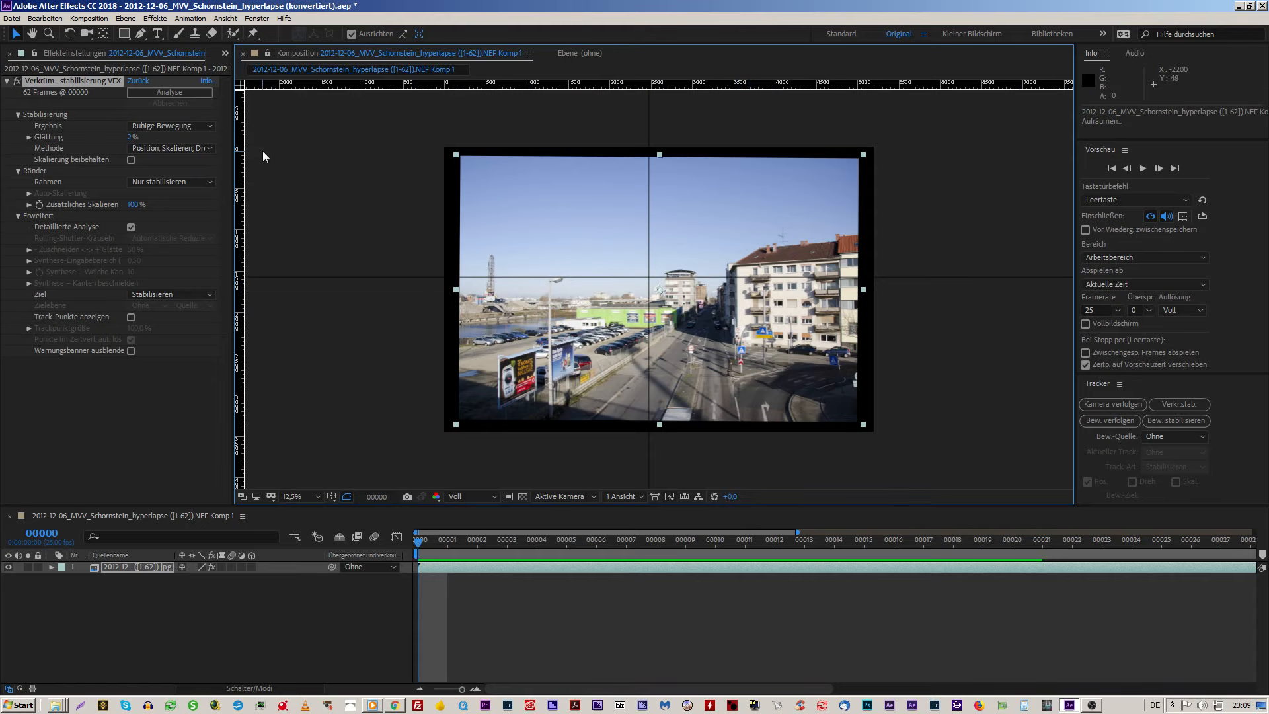
Step: Create a new composition from NEF Komp 1 so that the stabilised sequence is nested inside it as a layer
left_click_drag(234, 136, 403, 141)
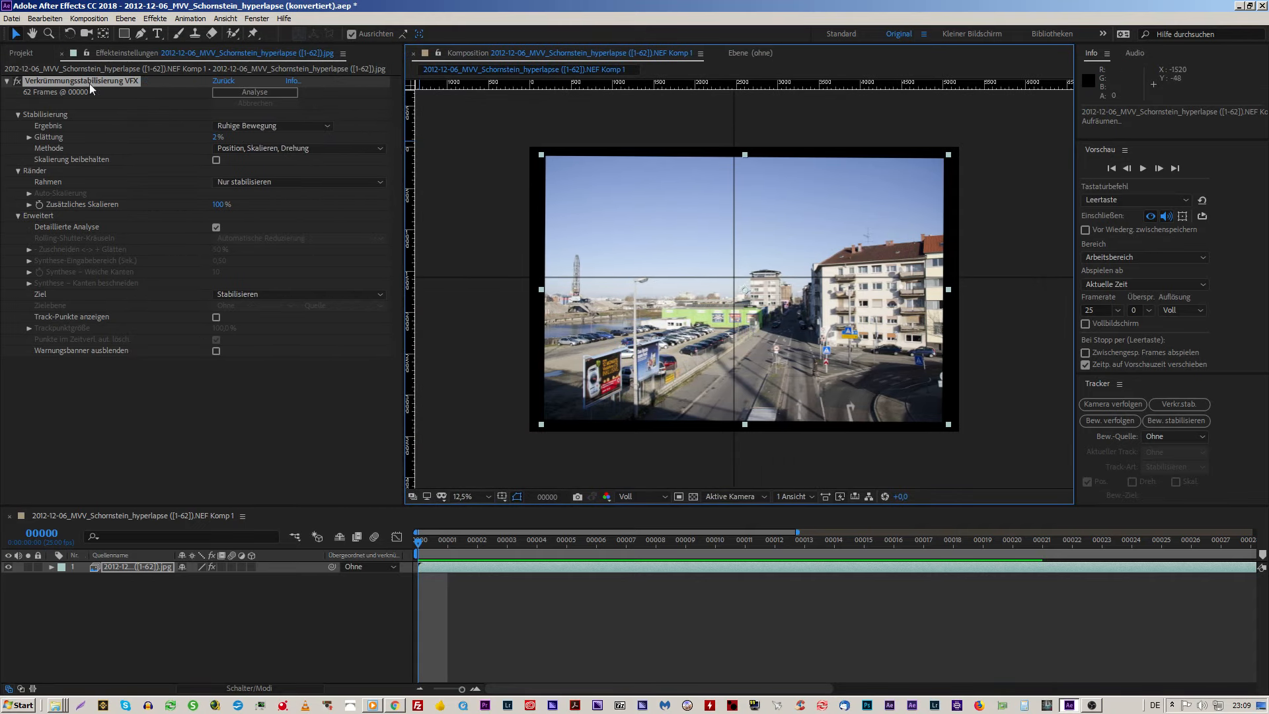
left_click(20, 53)
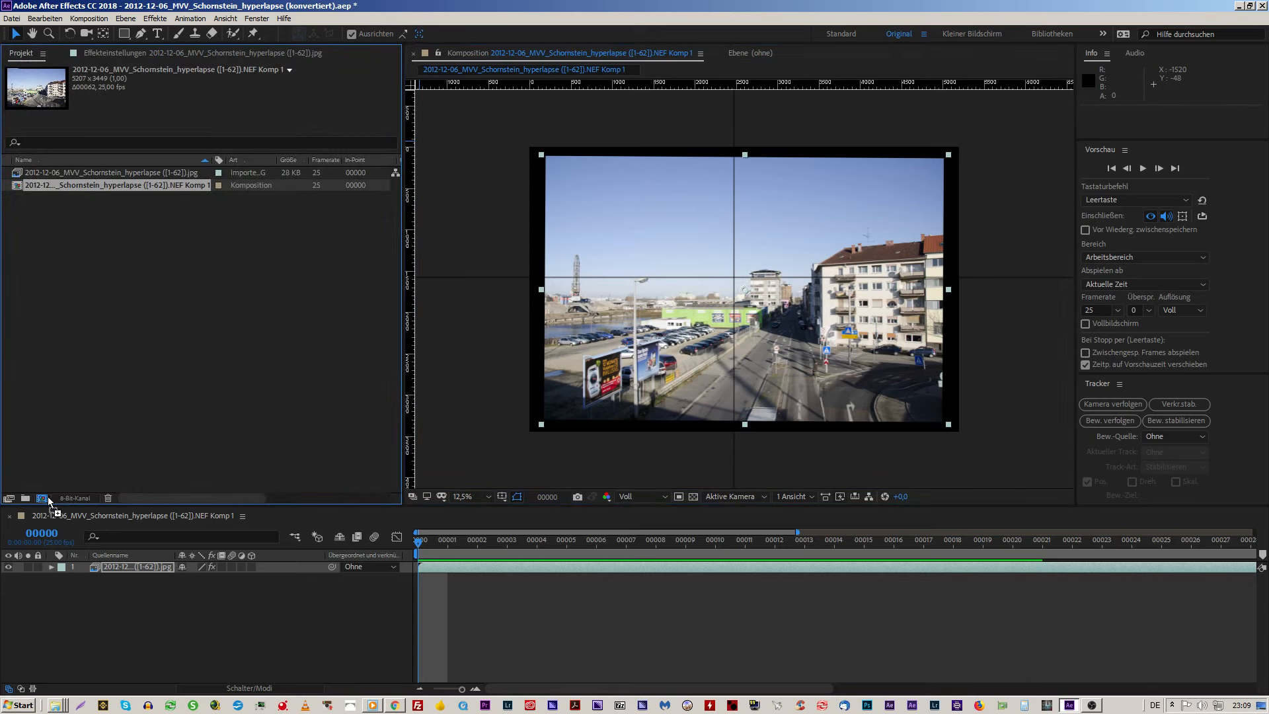
left_click_drag(43, 497, 45, 494)
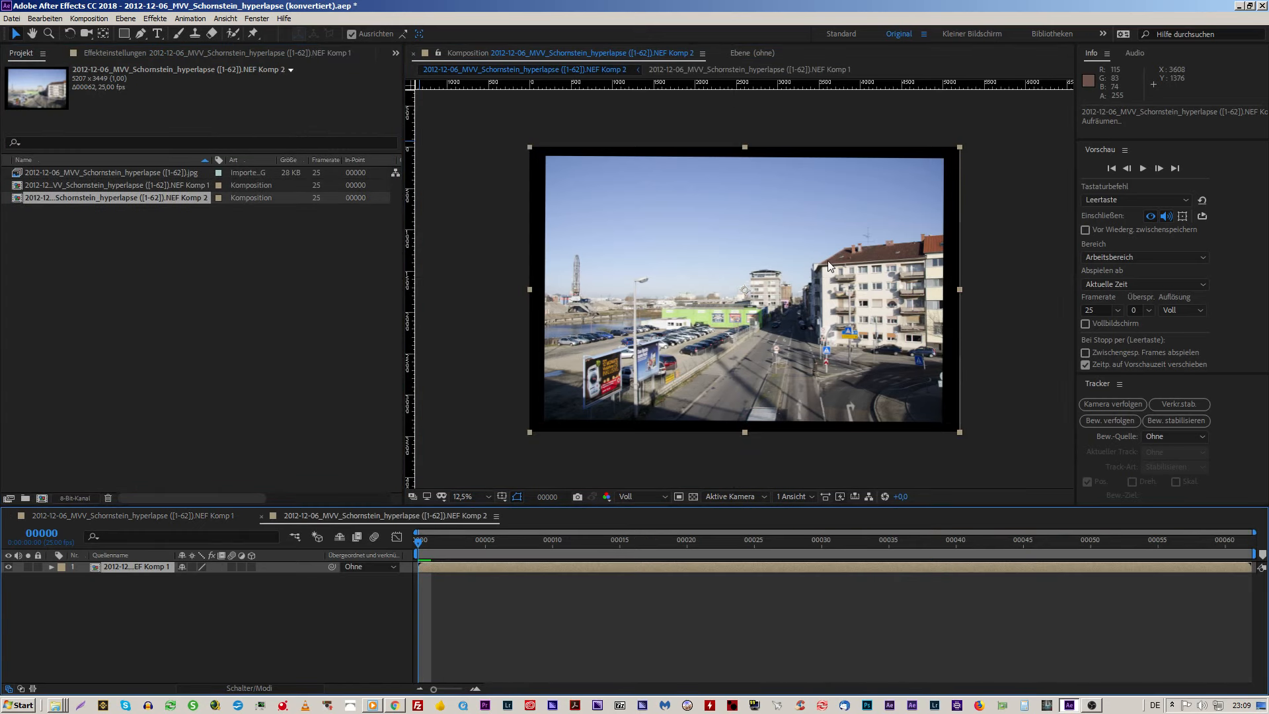
Step: Scrub through the nested composition and compare both compositions and their effect settings
left_click(1145, 541)
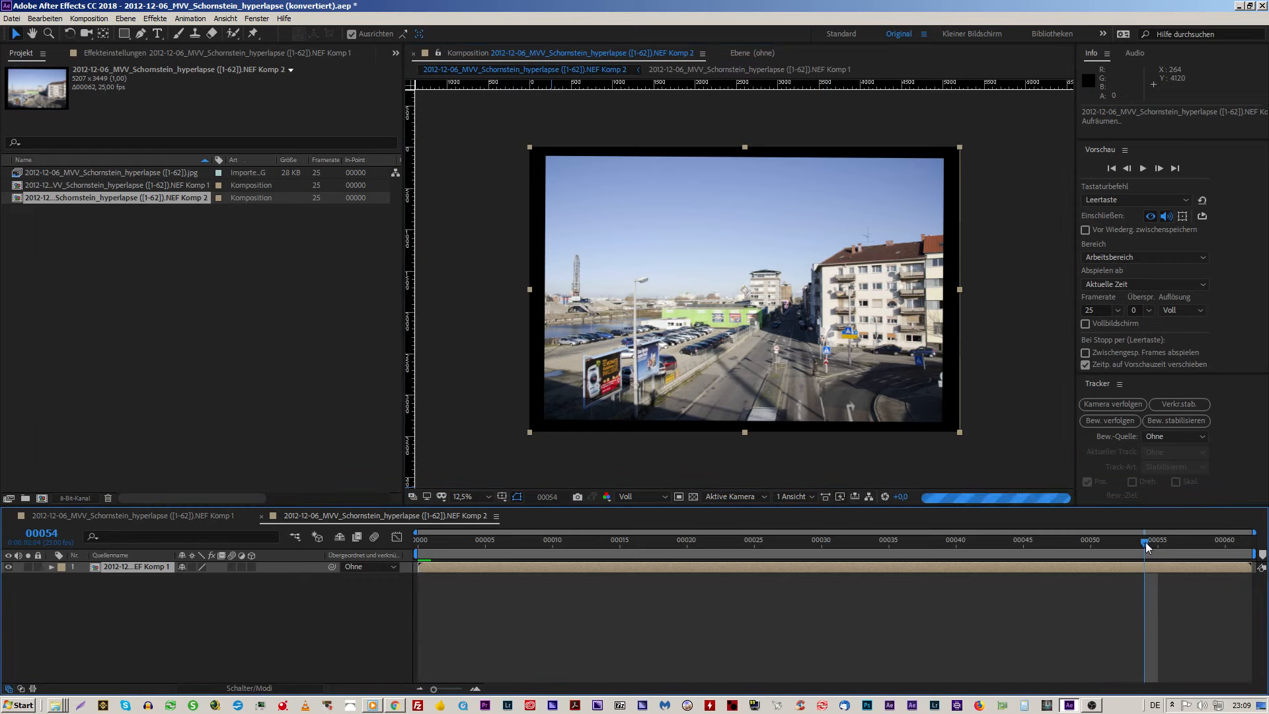
left_click_drag(1145, 542, 378, 517)
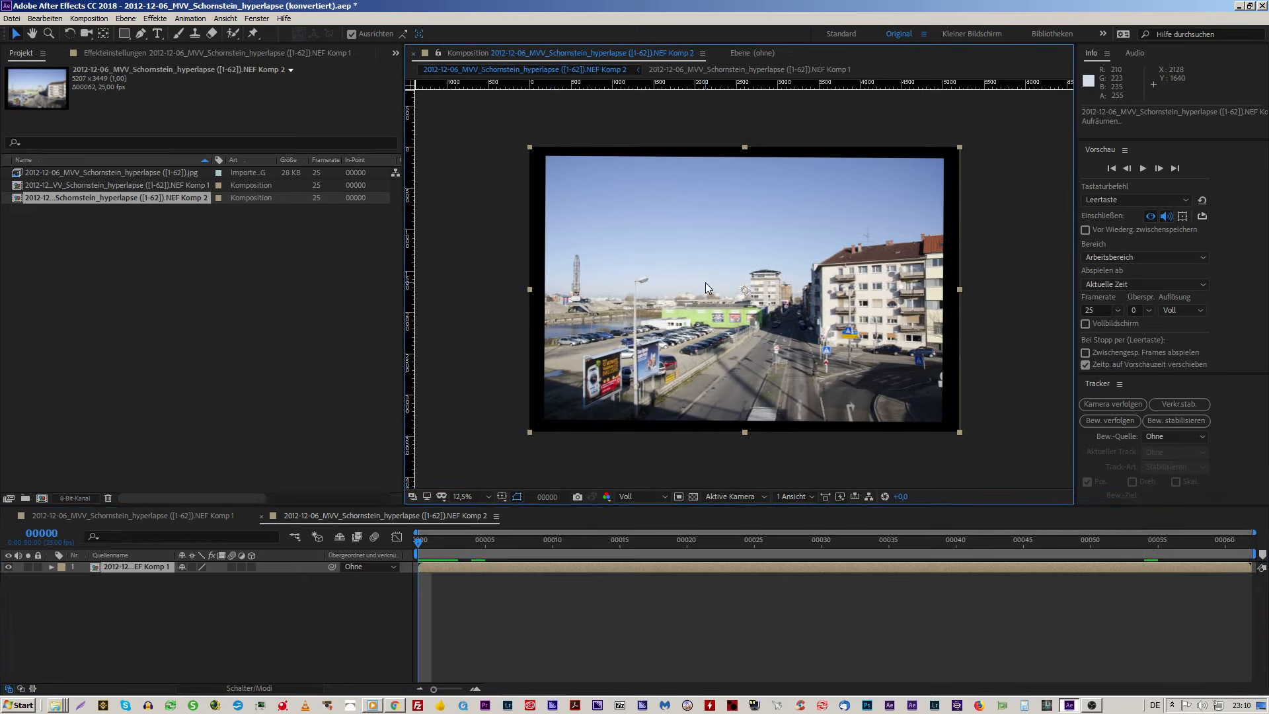
left_click(178, 188)
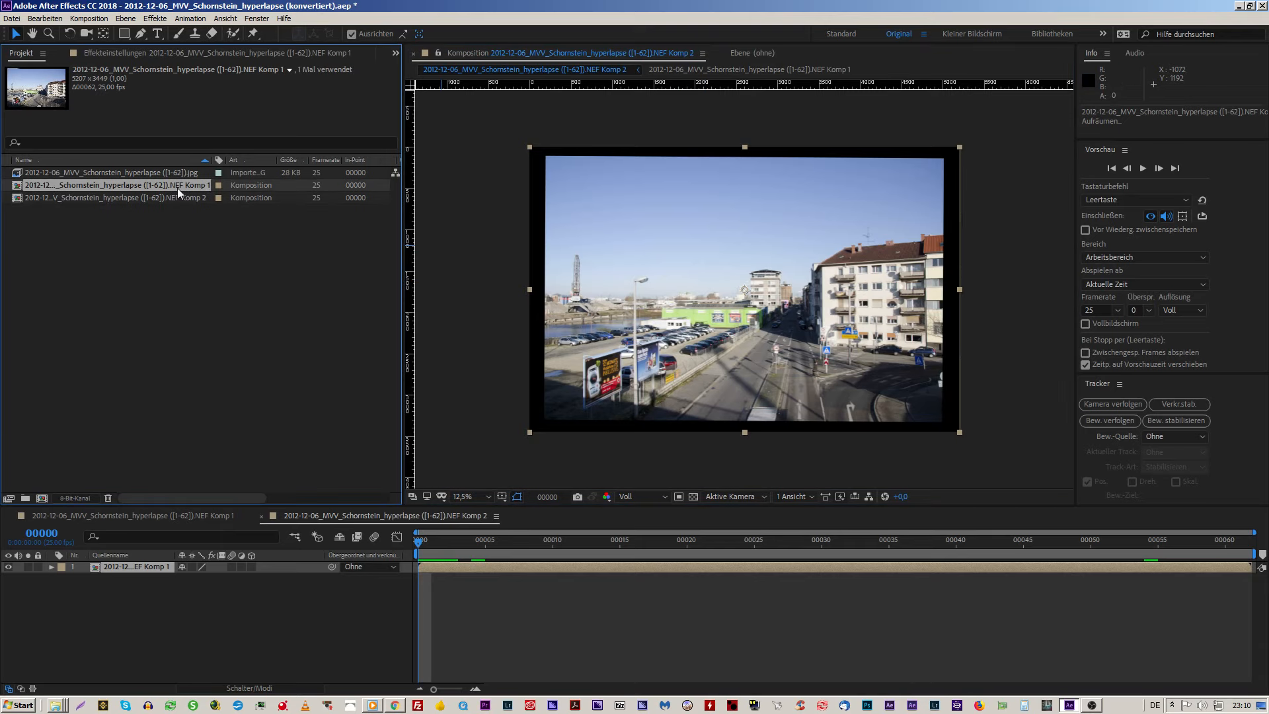
double_click(172, 187)
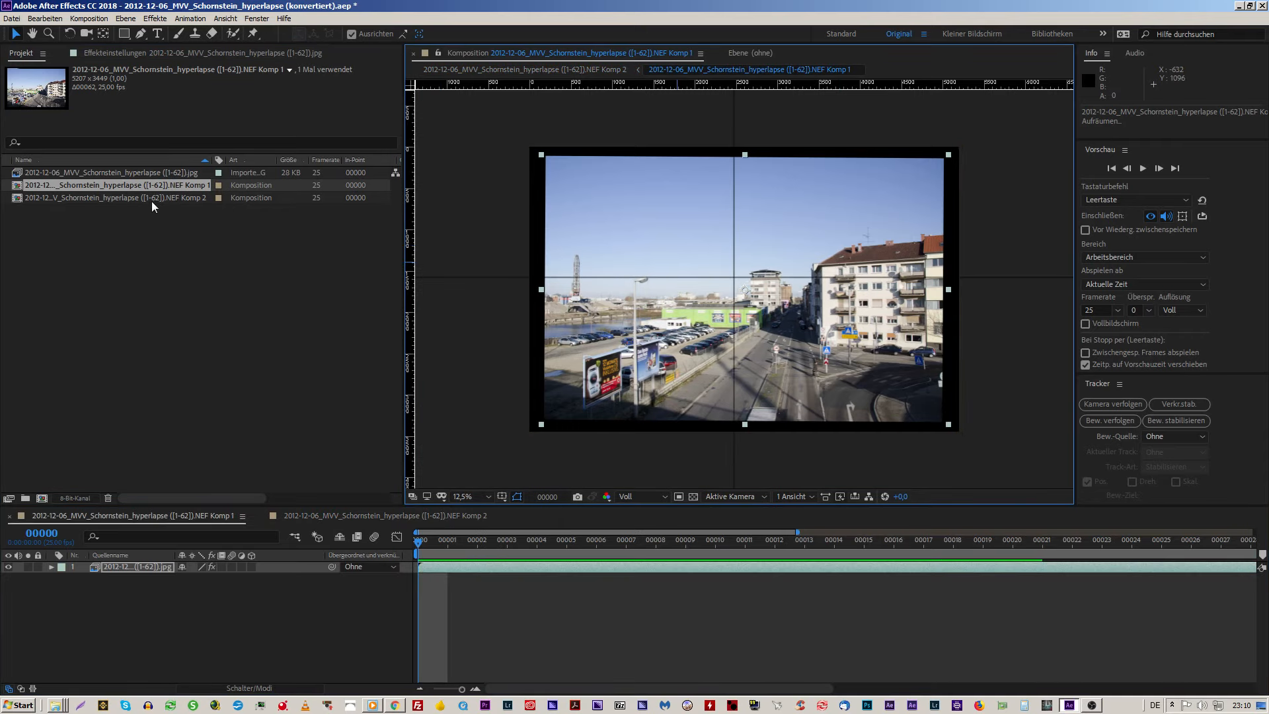
double_click(152, 201)
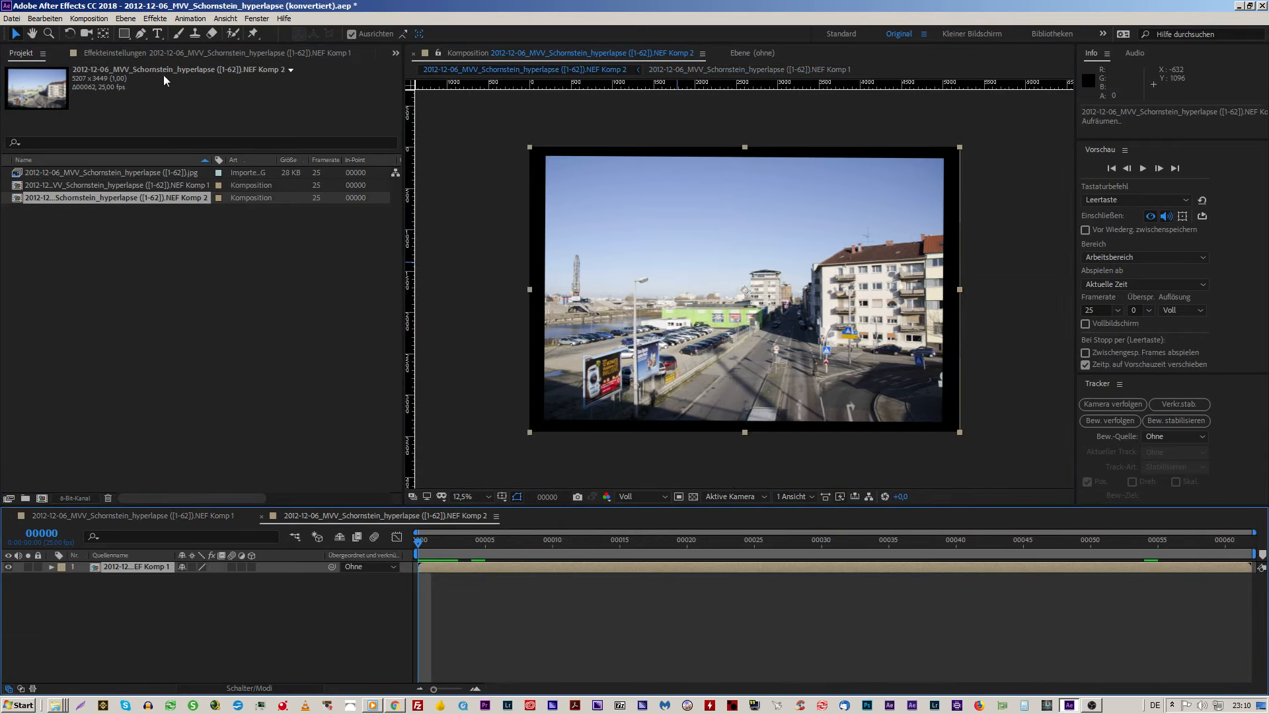
left_click(170, 55)
left_click(680, 320)
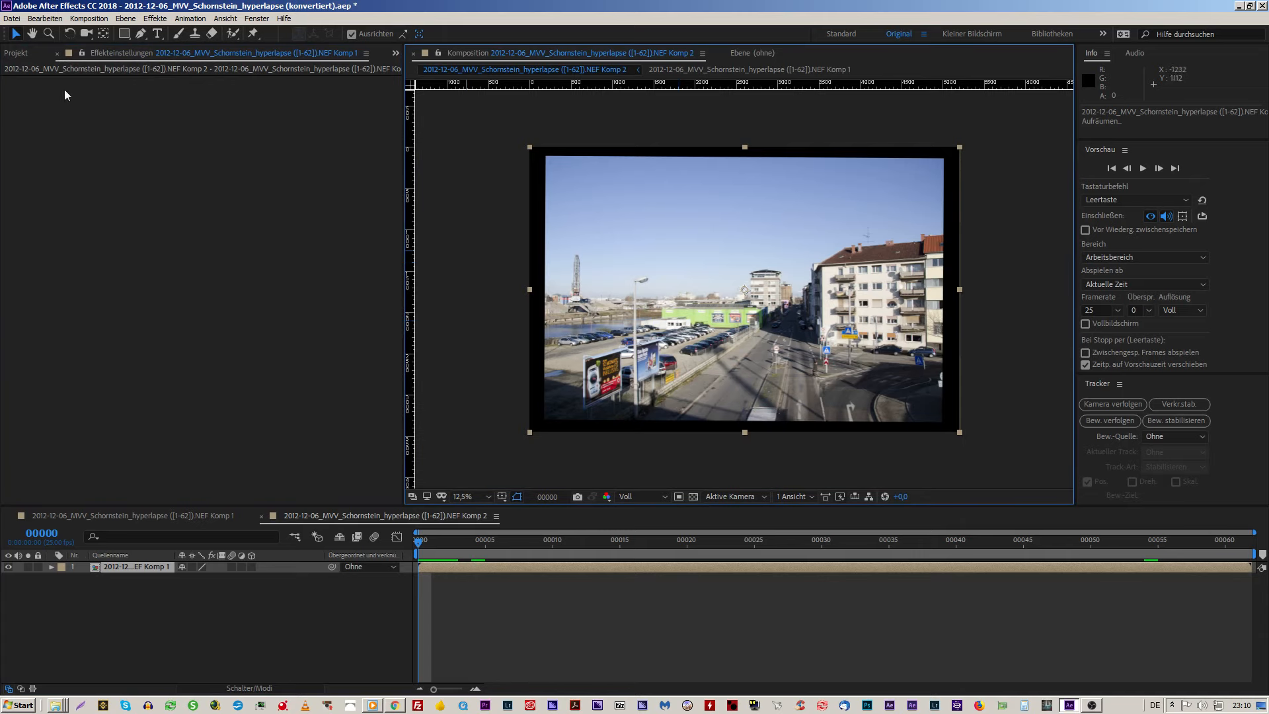
left_click(20, 54)
double_click(90, 194)
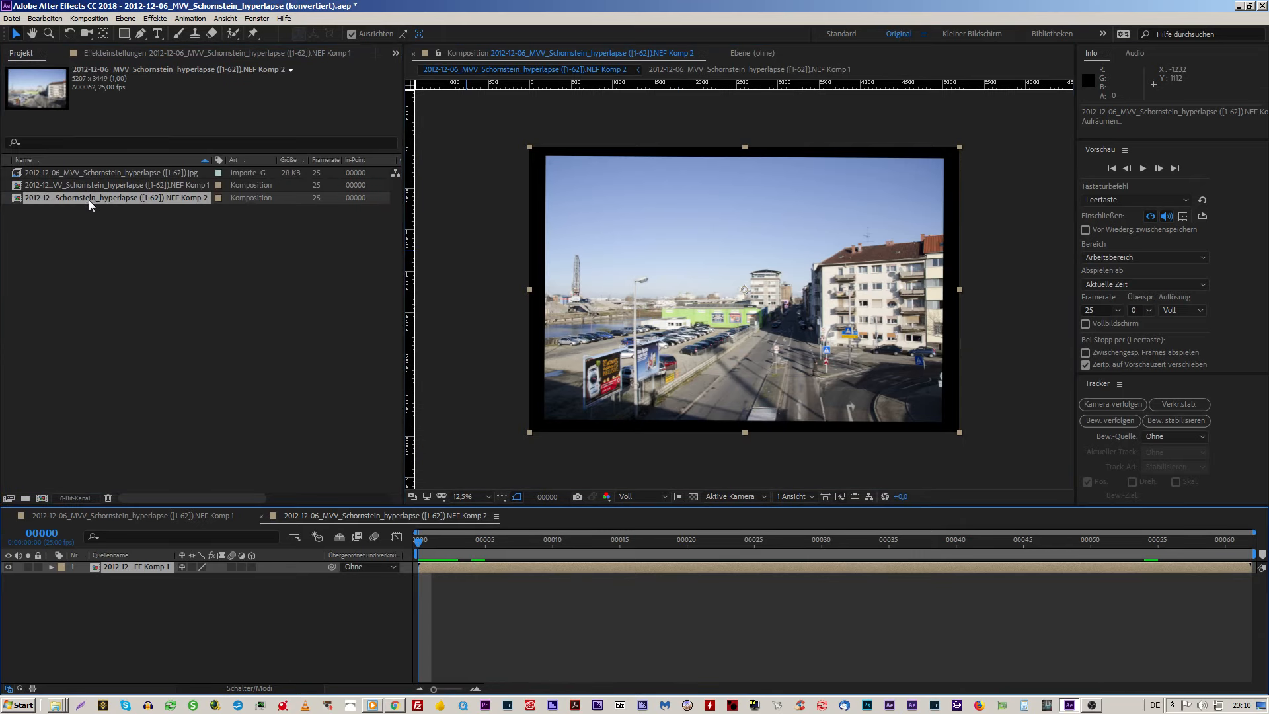
left_click(185, 55)
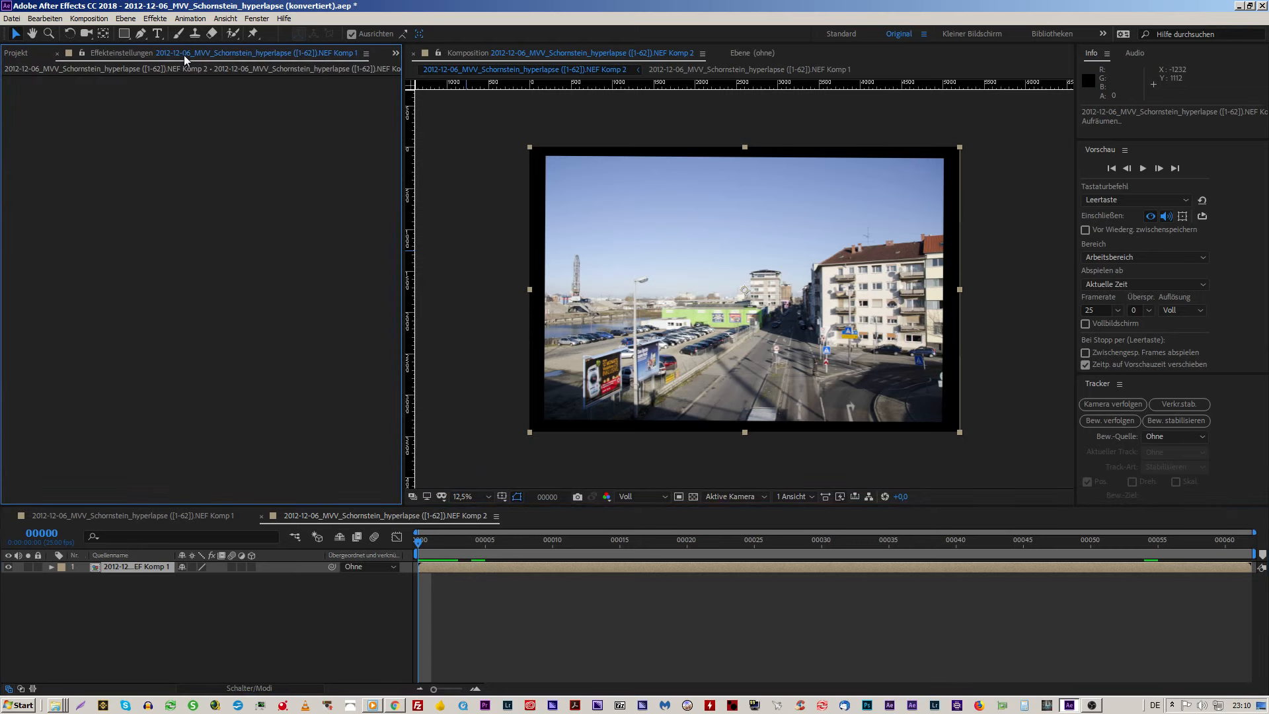
left_click(566, 194)
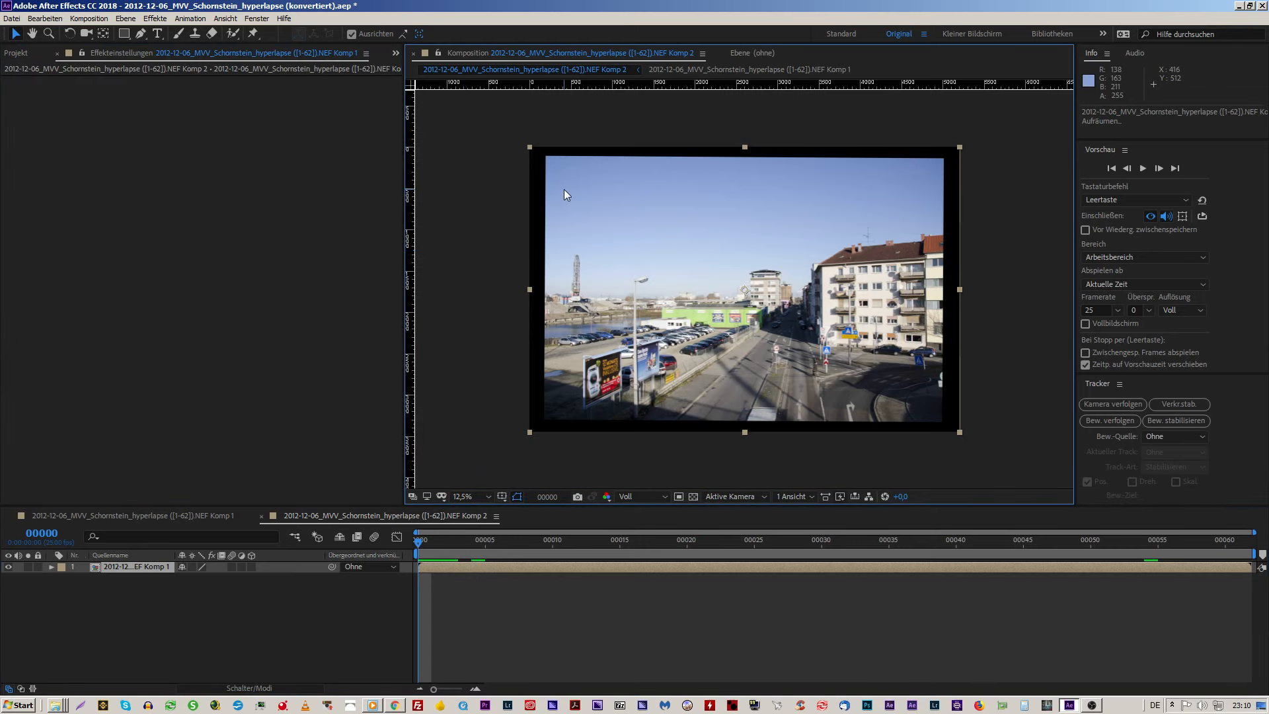
left_click(16, 57)
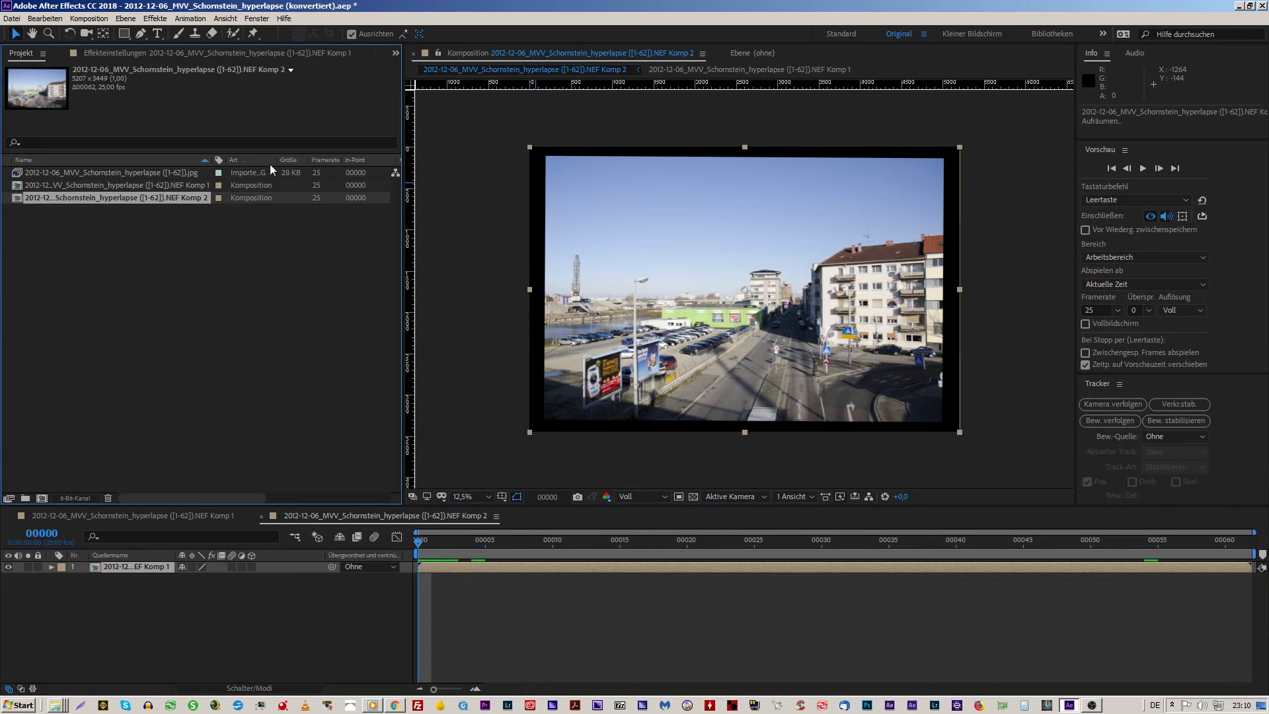
Step: Rename the nested composition, replacing the name's ending .NEF Komp 2 with "tracking"
right_click(130, 204)
left_click(187, 367)
left_click_drag(168, 198, 250, 211)
key("BackSpace")
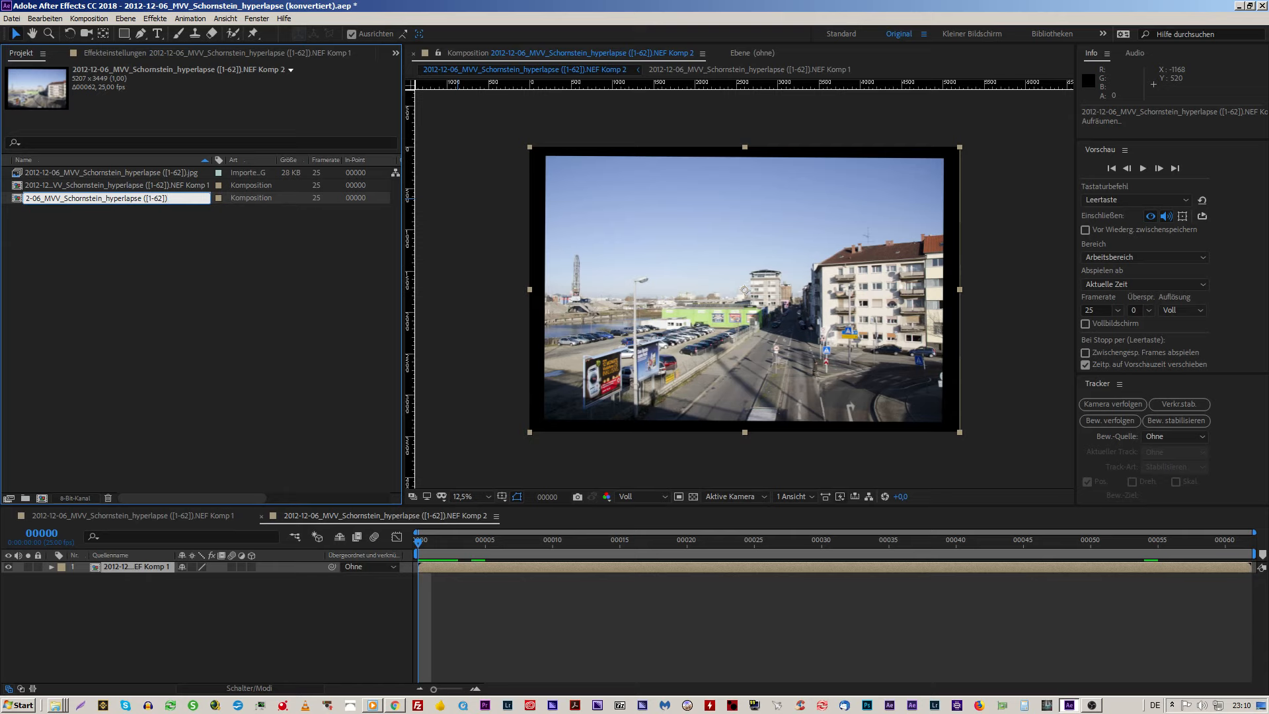
type("tracking")
key("Return")
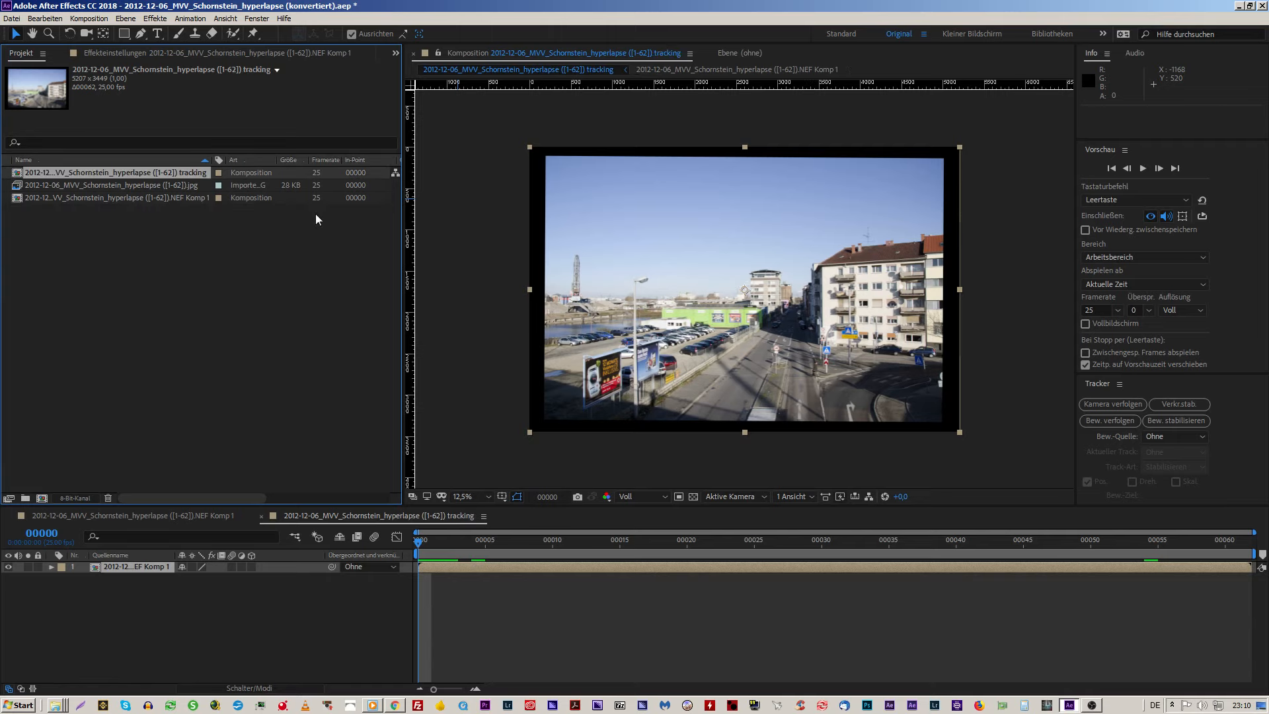
Step: Start Bew. stabilisieren on the nested layer and place Track-Punkt 1 on the tip of the chimney at frame 00000
left_click(595, 207)
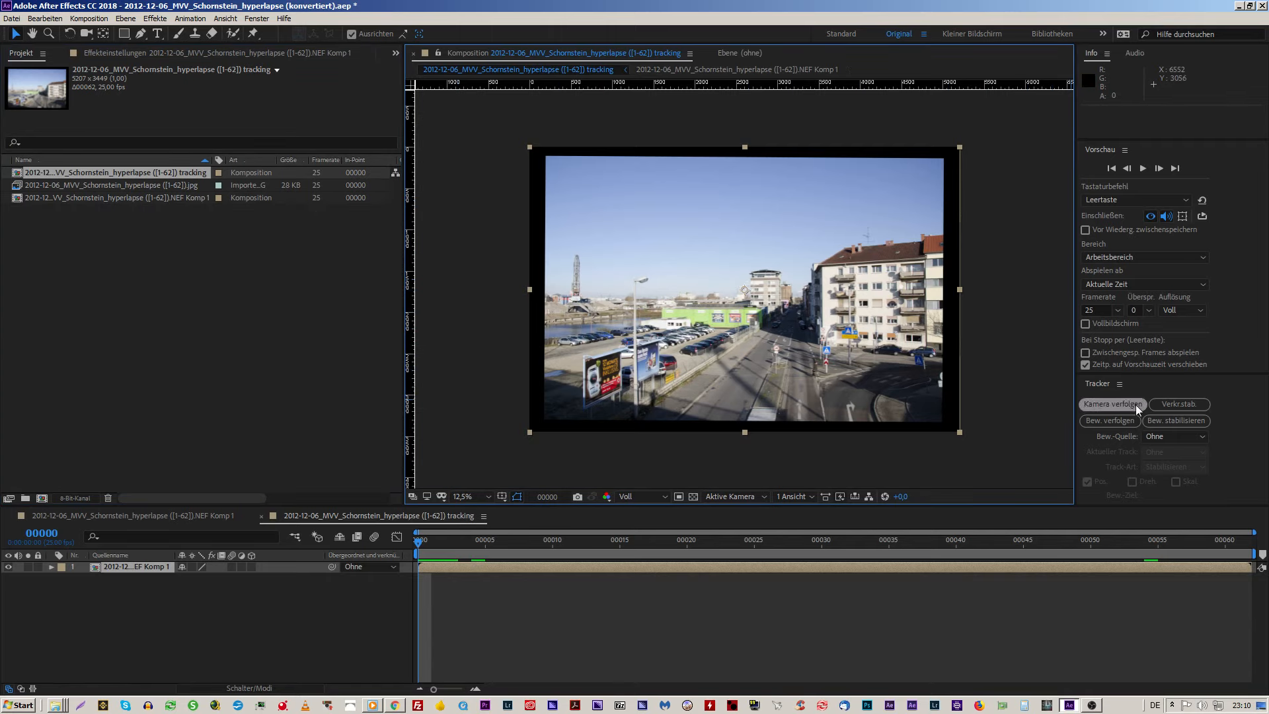
left_click(1189, 422)
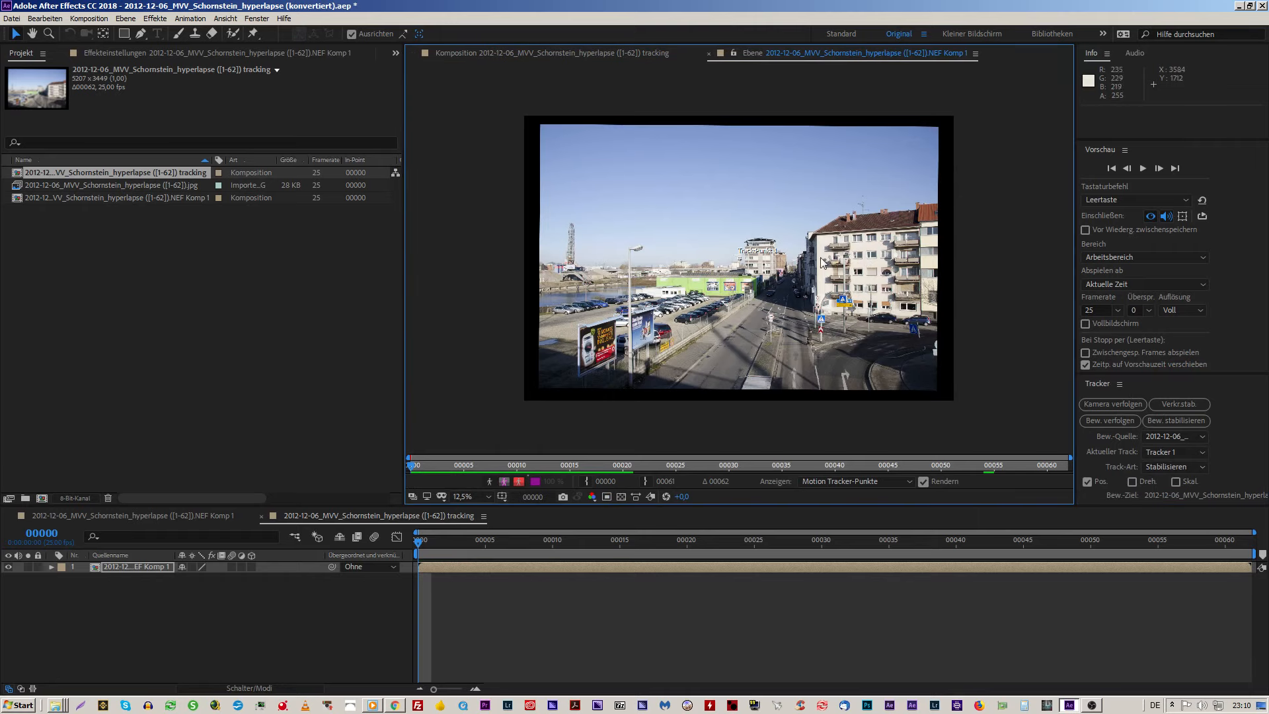
scroll(760, 251, "up", 7)
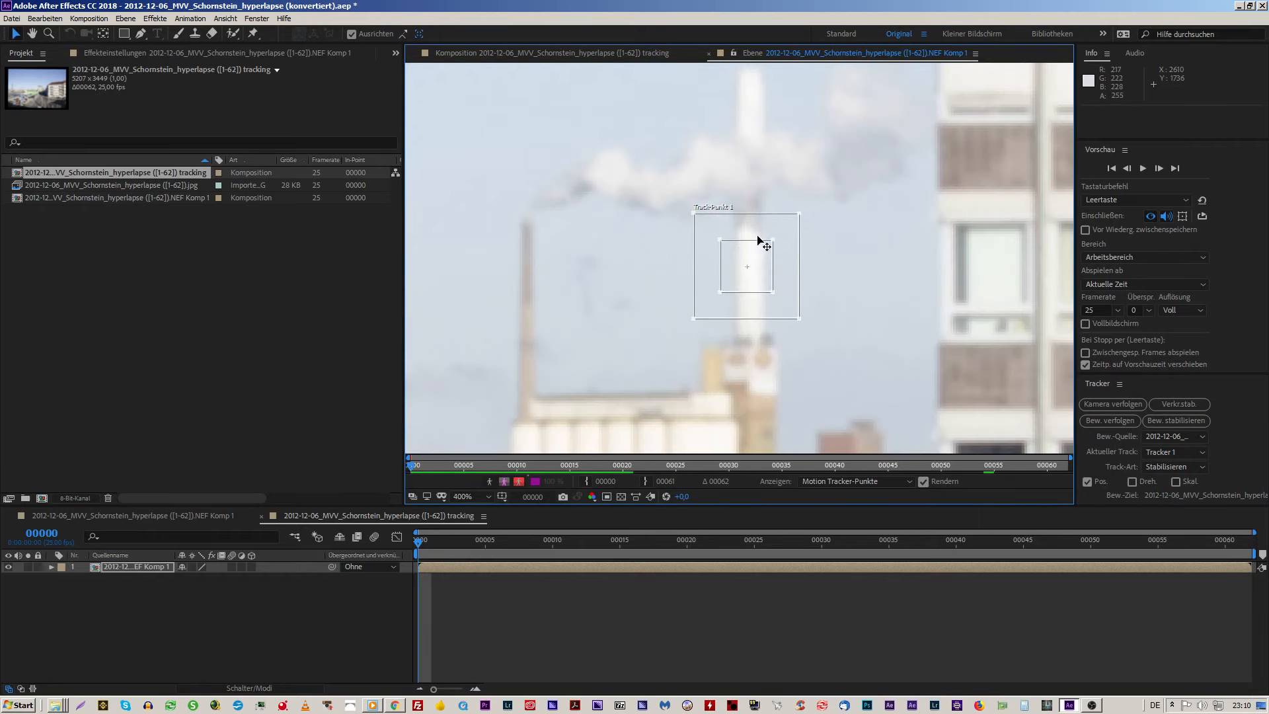
left_click_drag(759, 240, 765, 298)
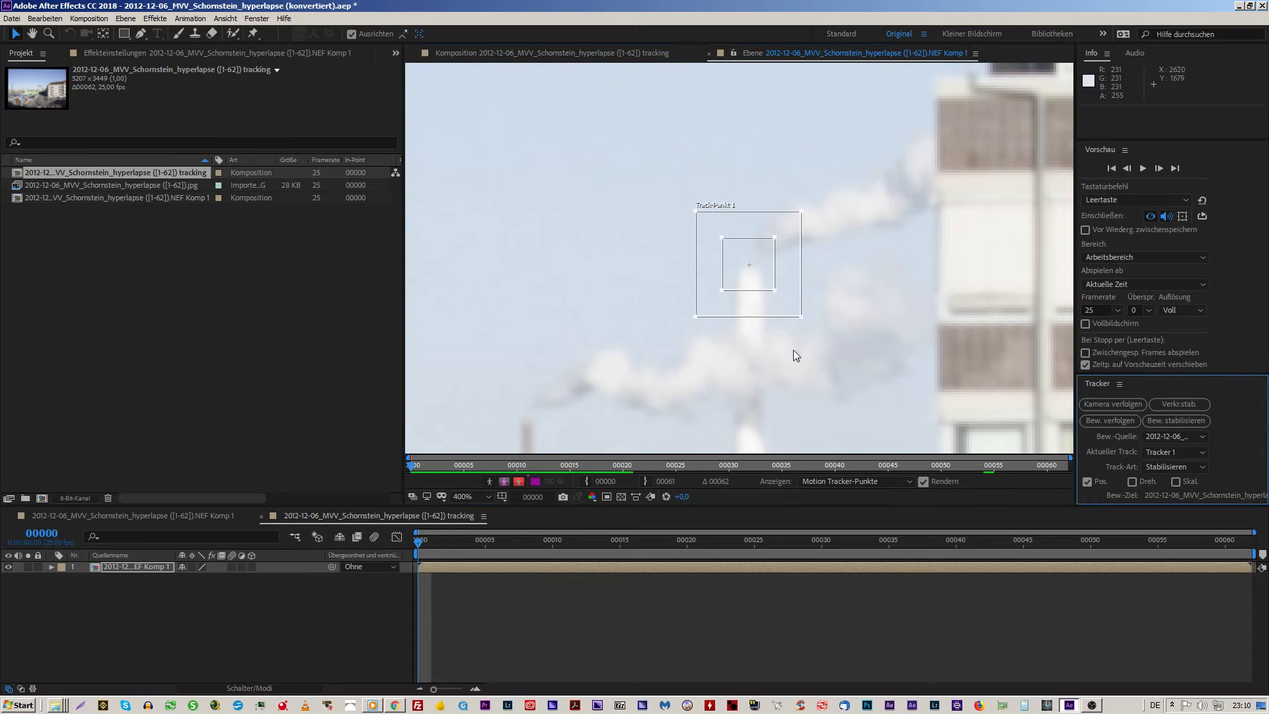
left_click_drag(773, 308, 767, 307)
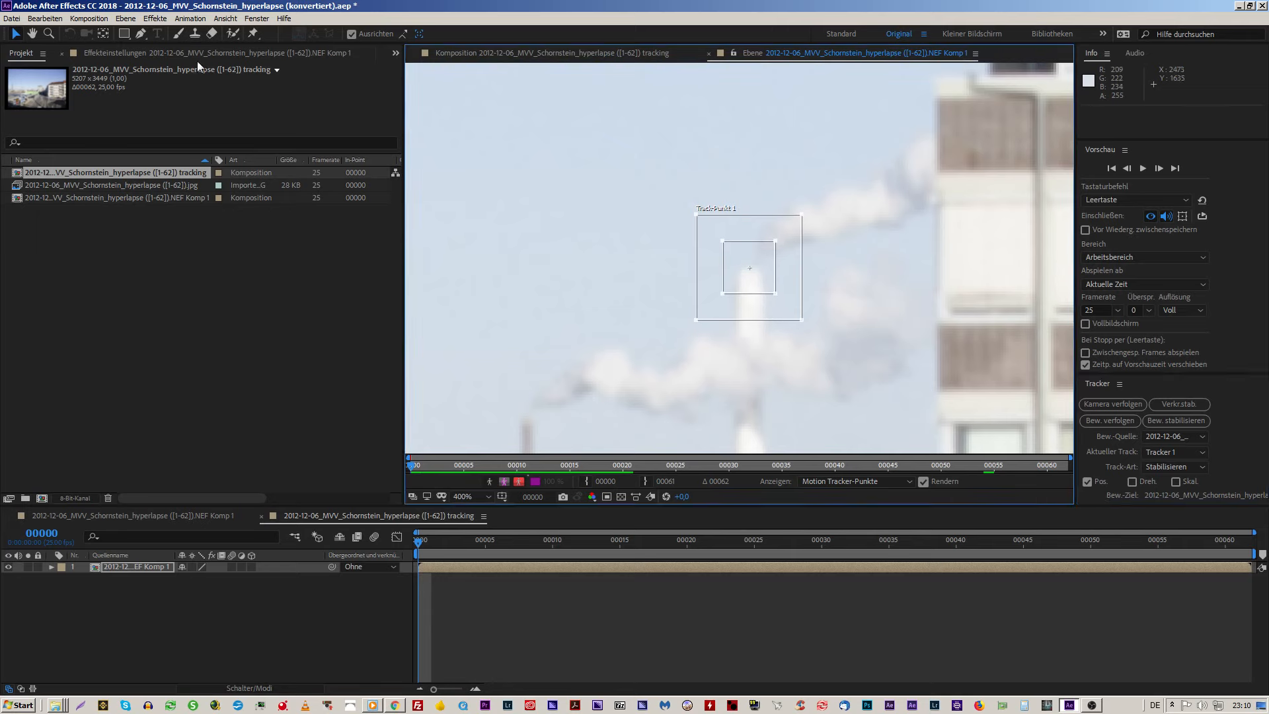
Step: Widen the project list and look at the Footage ersetzen options for the 2012-12-06_MVV_Schornstein_hyperlapse ([1-62]).jpg sequence
left_click(56, 64)
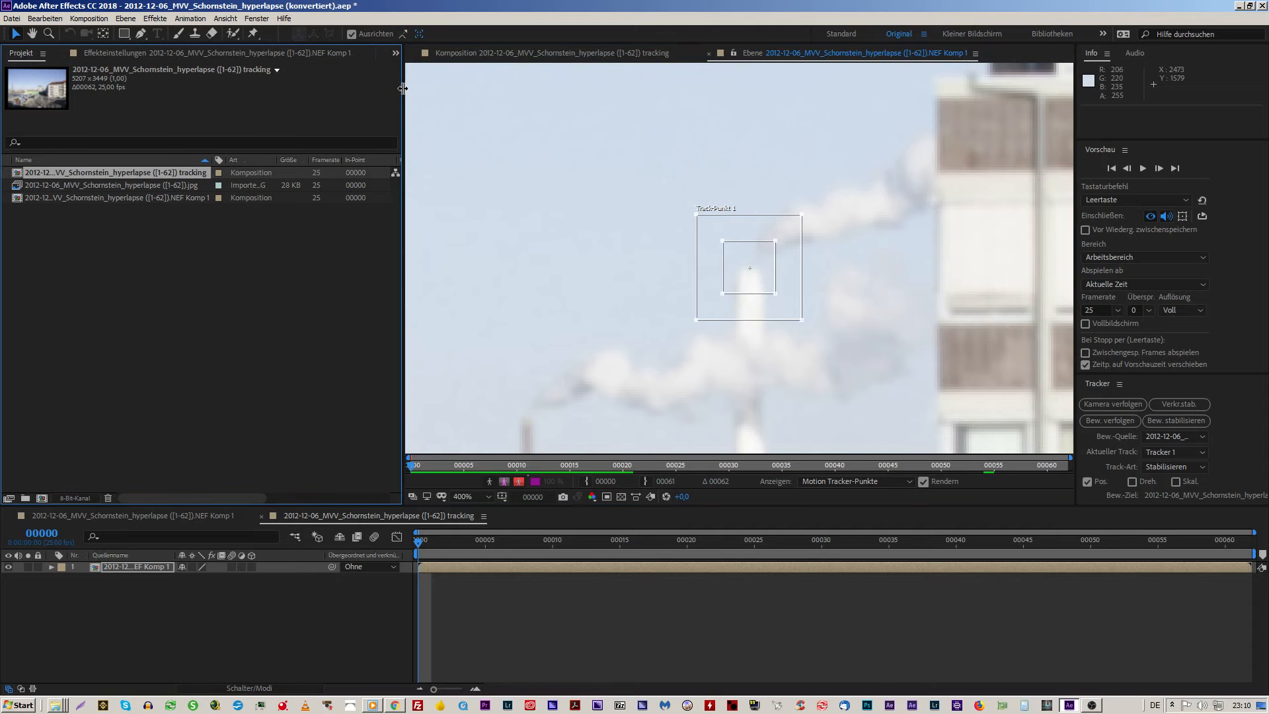
left_click_drag(400, 92, 508, 98)
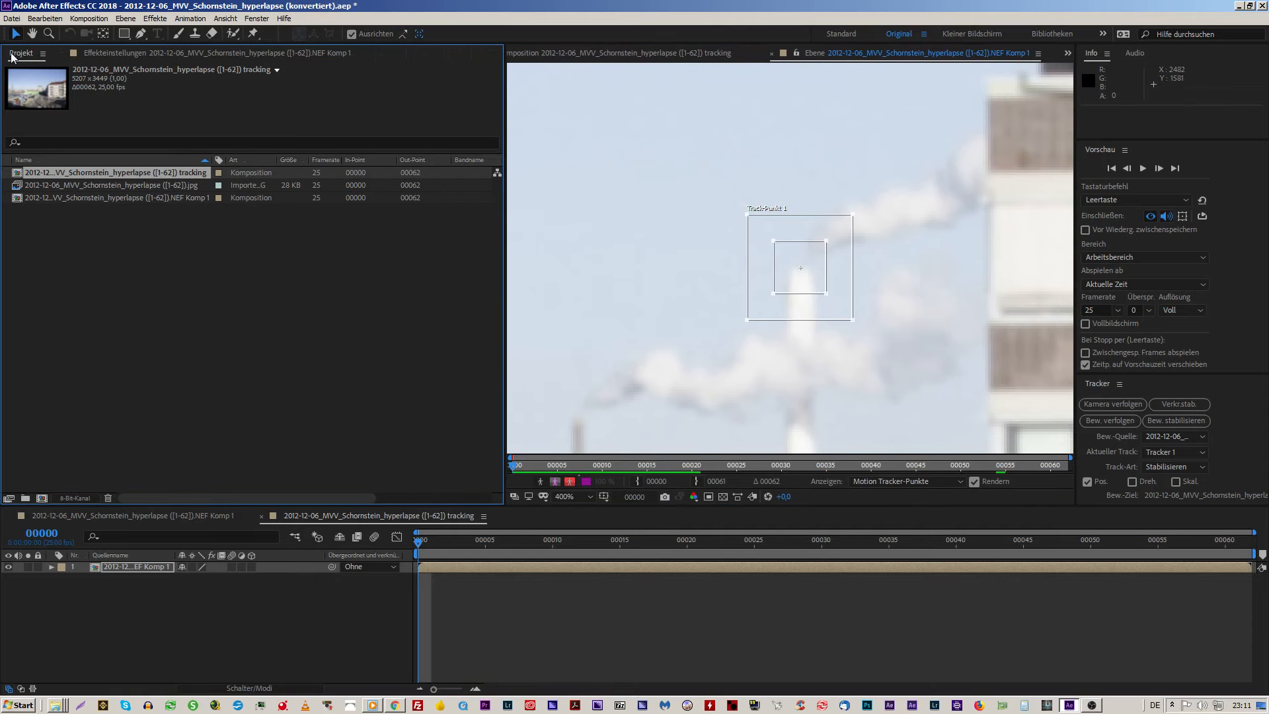
left_click(72, 198)
left_click(74, 185)
right_click(74, 185)
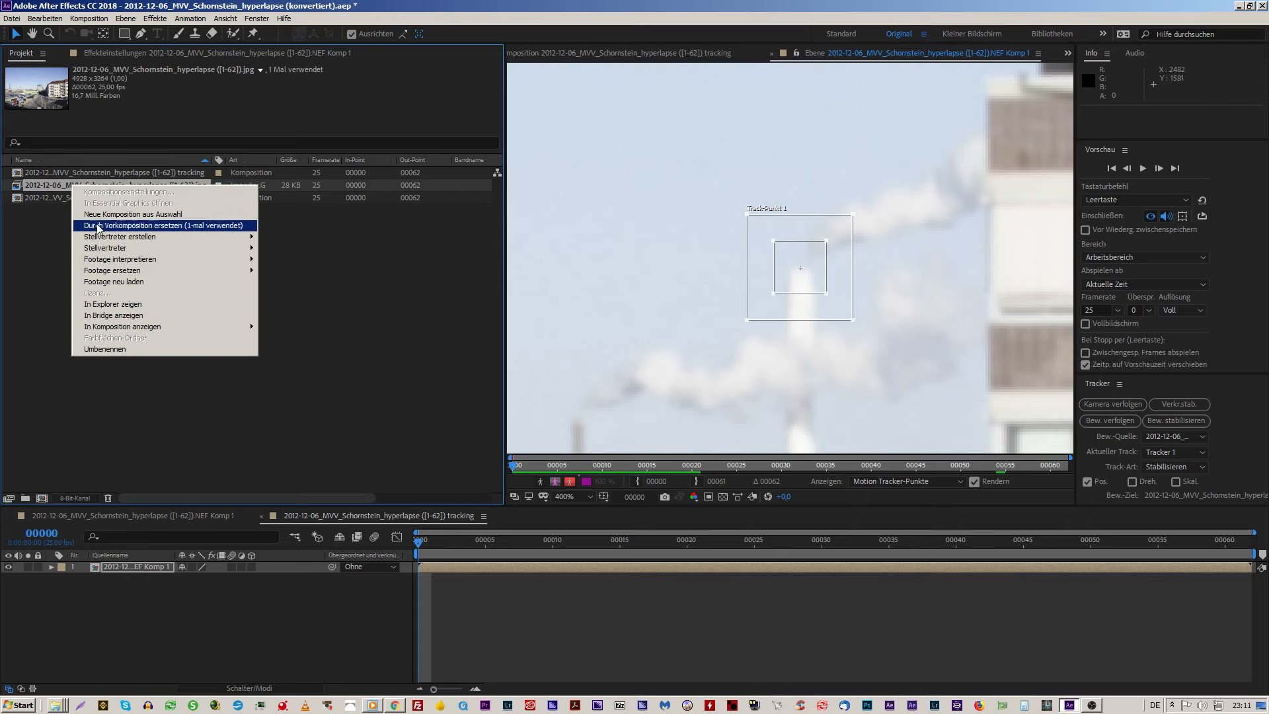
mouse_move(130, 277)
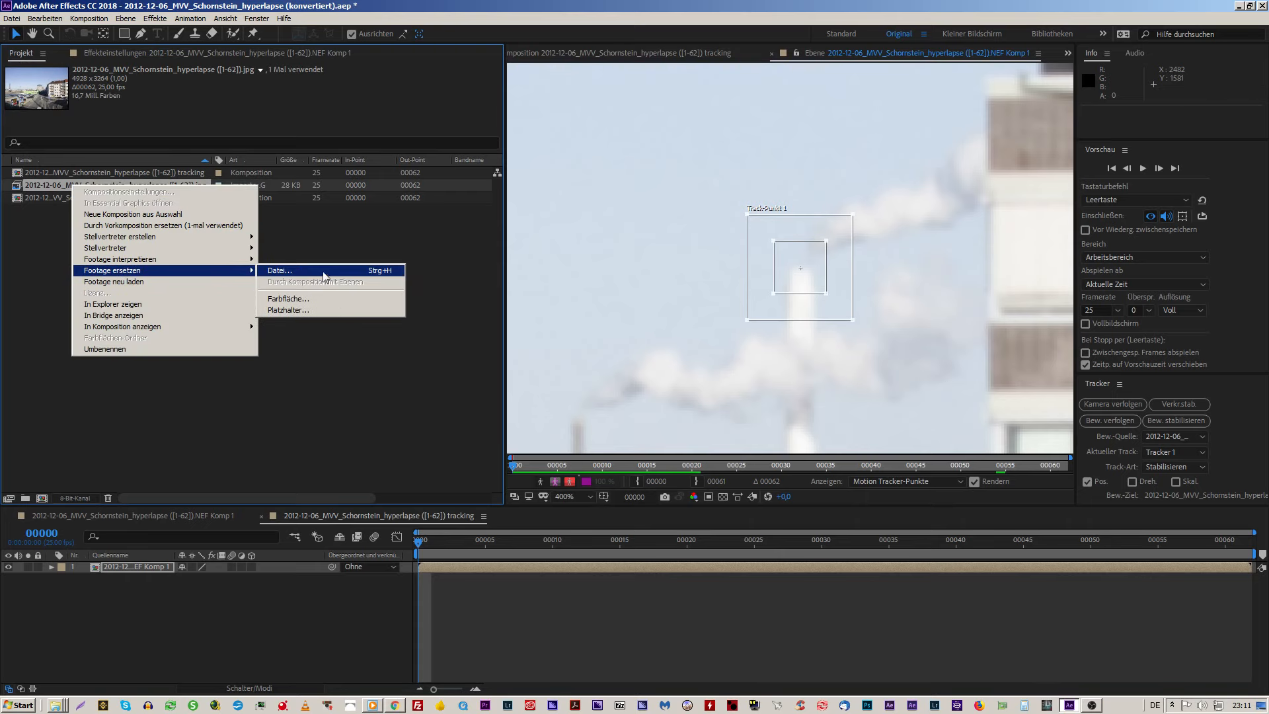
left_click(706, 280)
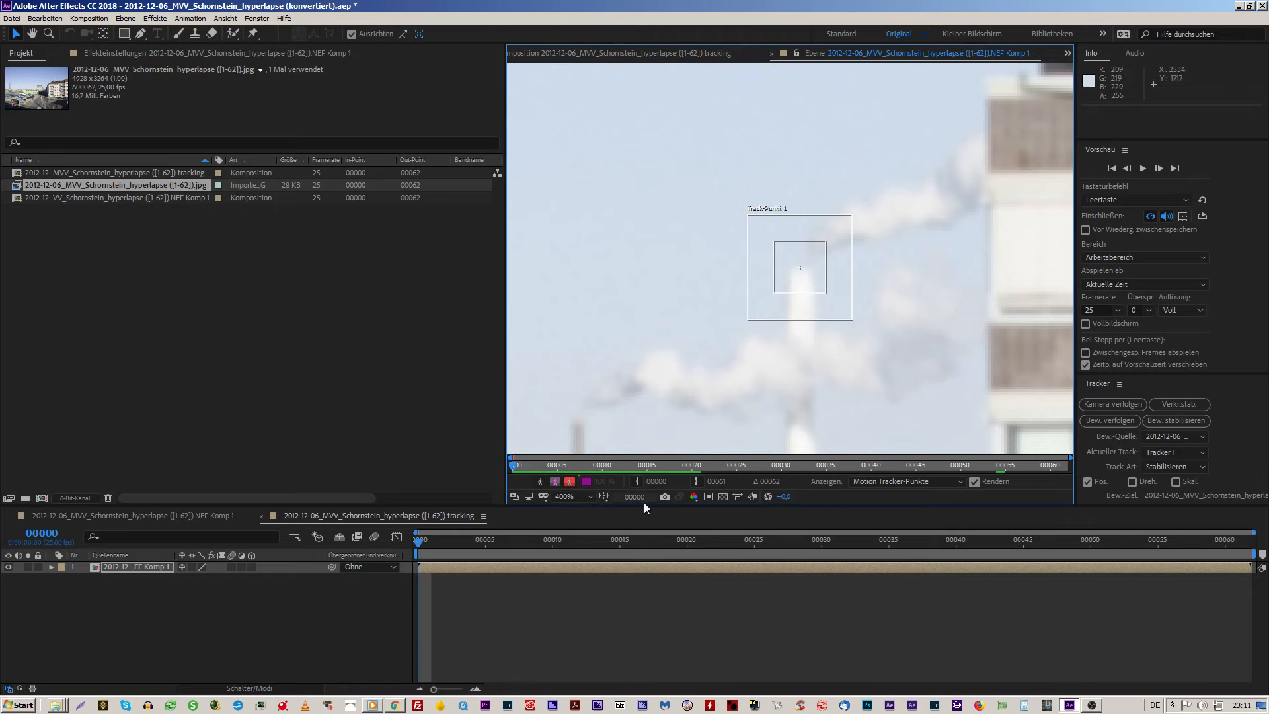
Step: Darken the layer view's exposure to examine the chimney tip, and reset it to +0,0
mouse_move(781, 497)
left_mouse_down()
mouse_move(812, 501)
mouse_move(760, 498)
left_mouse_up()
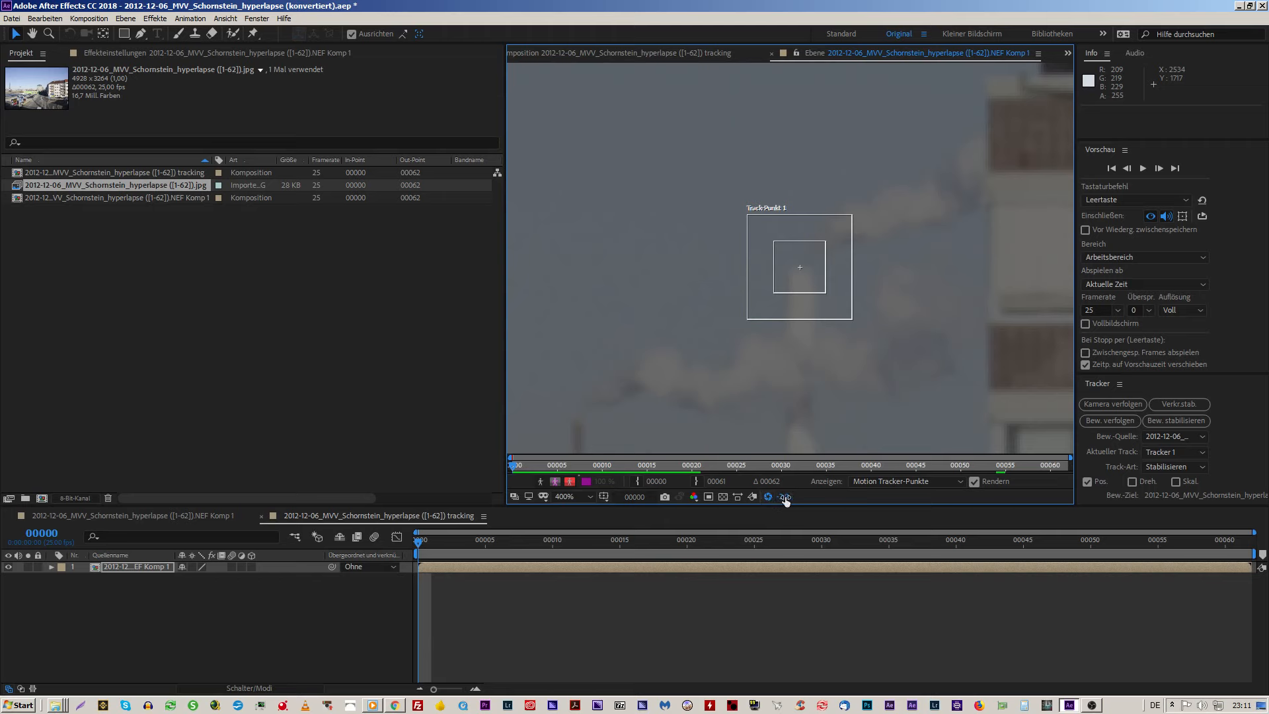
left_click(768, 496)
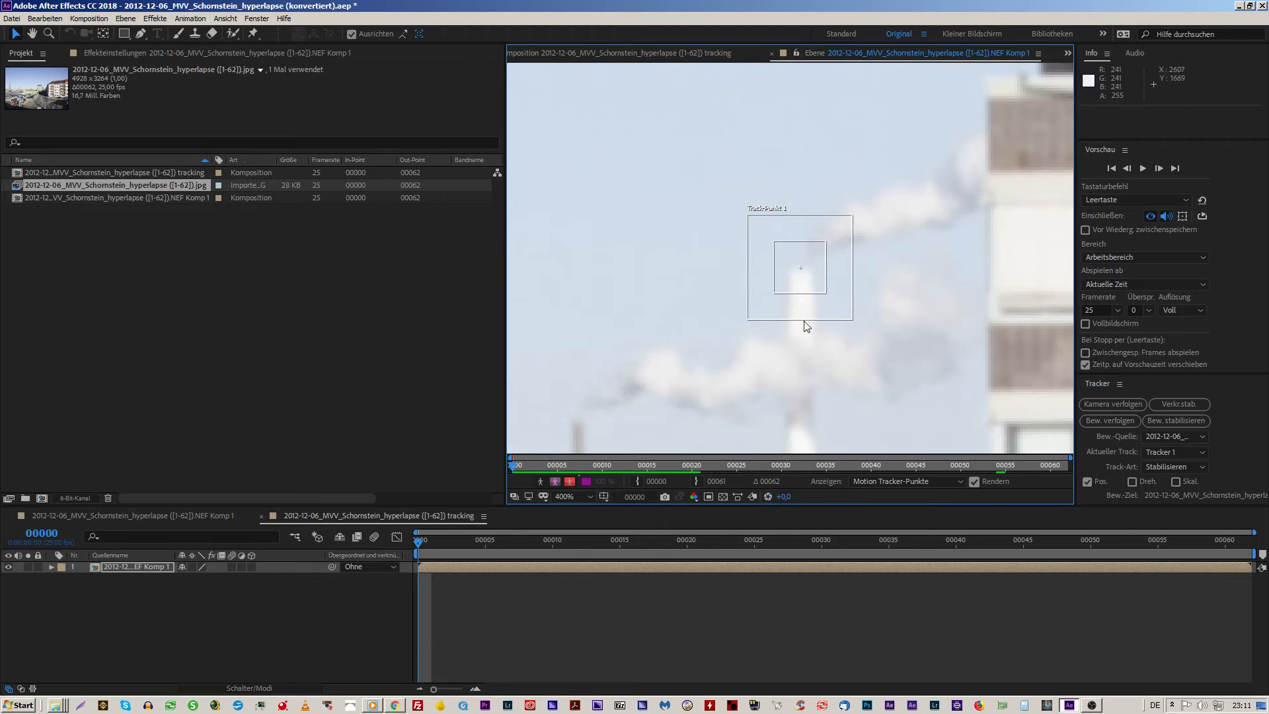
Step: Replace the hyperlapse JPEG footage with the image sequence from the Desktop's jpeg folder and compare the result using undo and redo
right_click(61, 189)
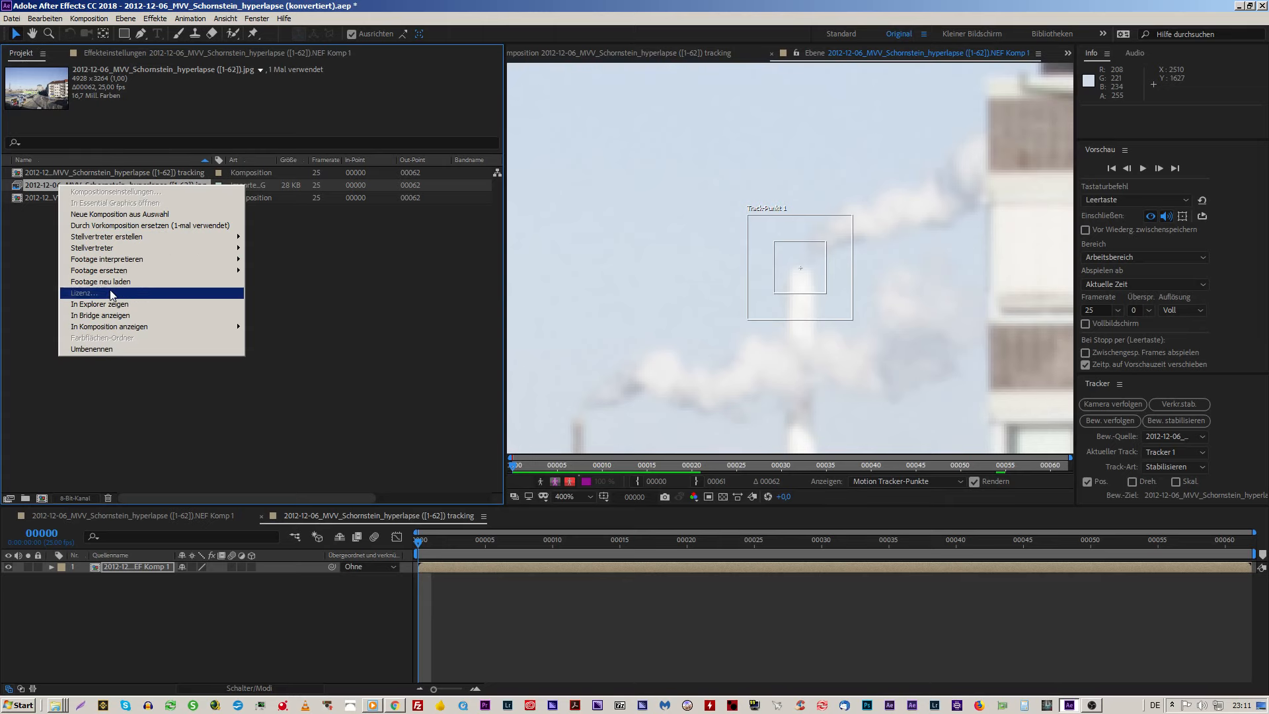
mouse_move(175, 272)
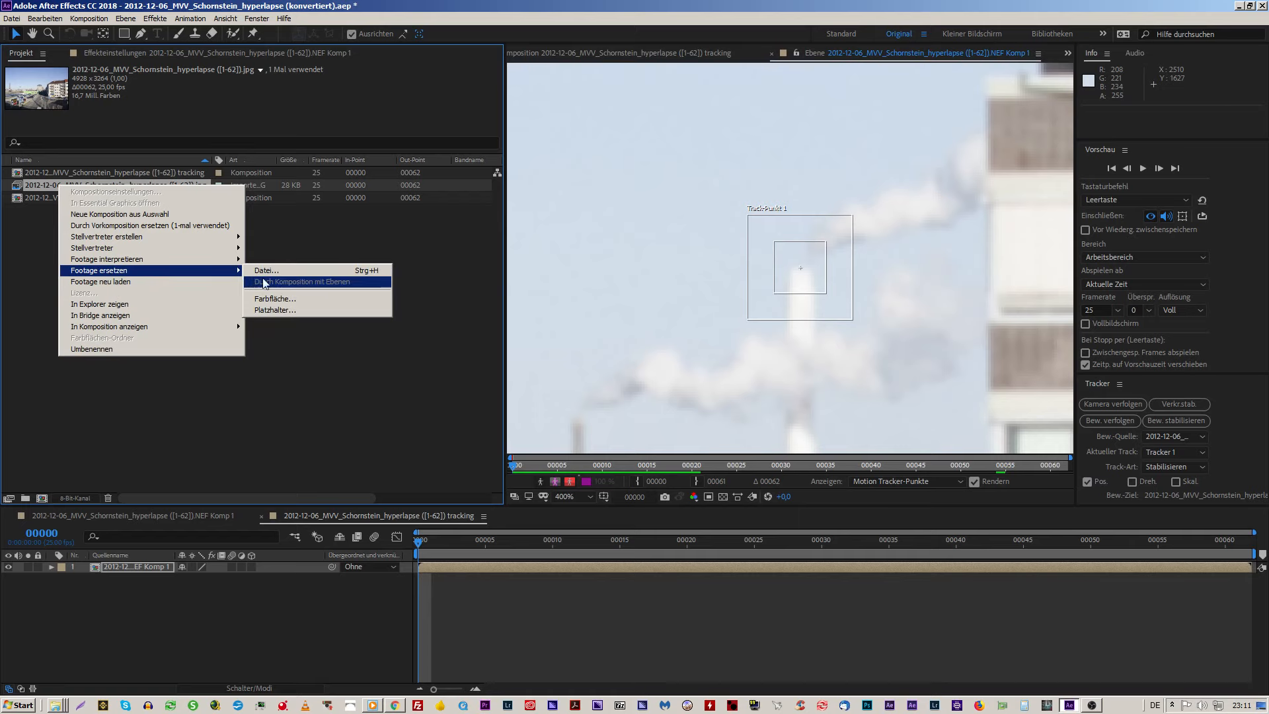
left_click(297, 279)
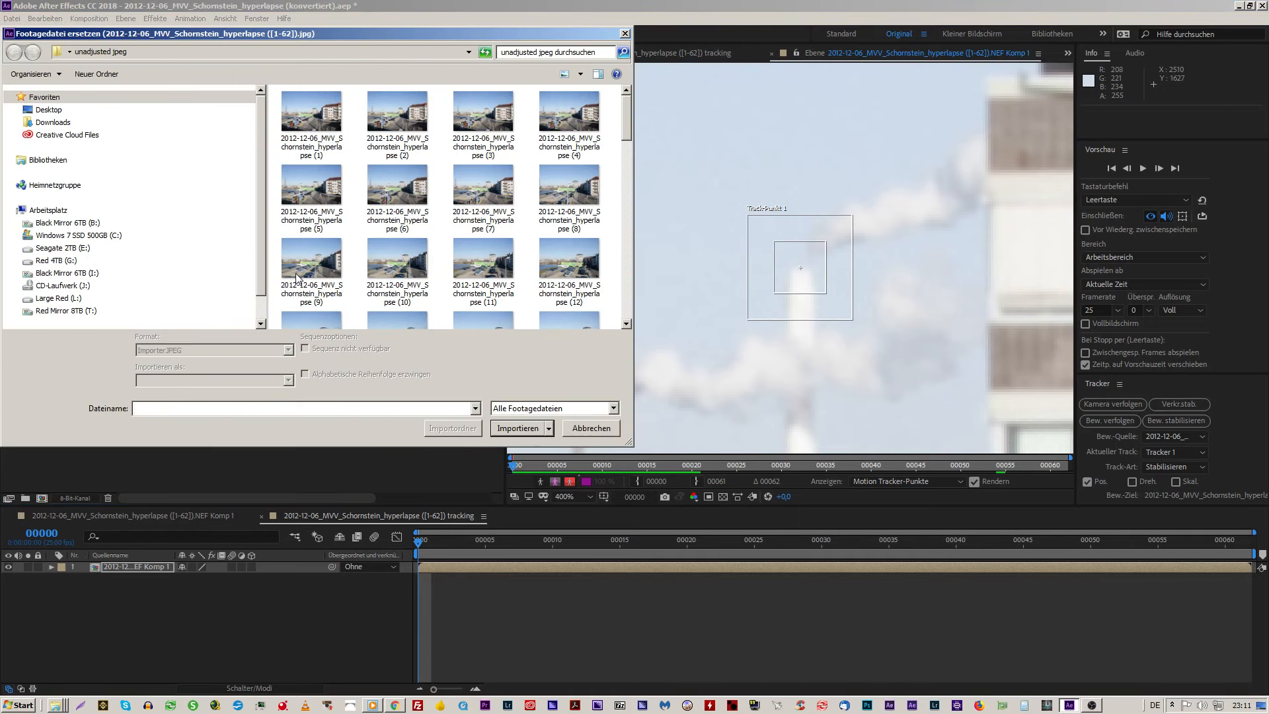
left_click(48, 111)
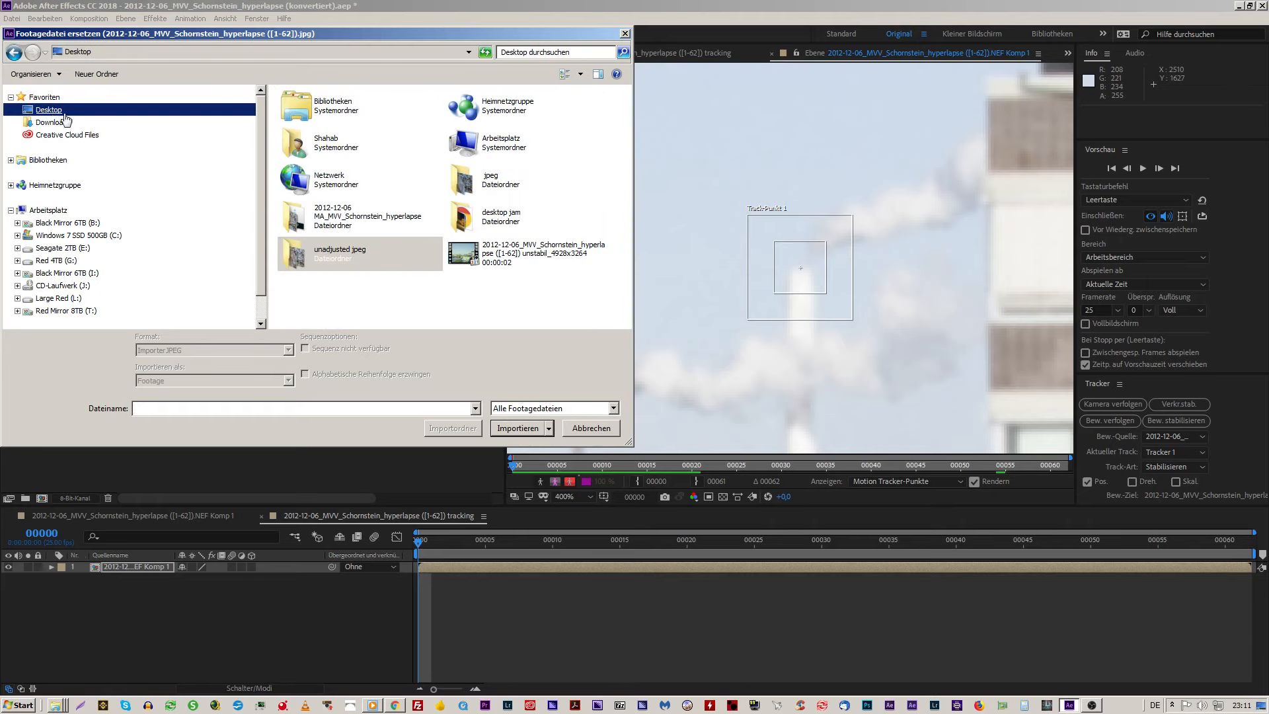
double_click(489, 180)
left_click(311, 116)
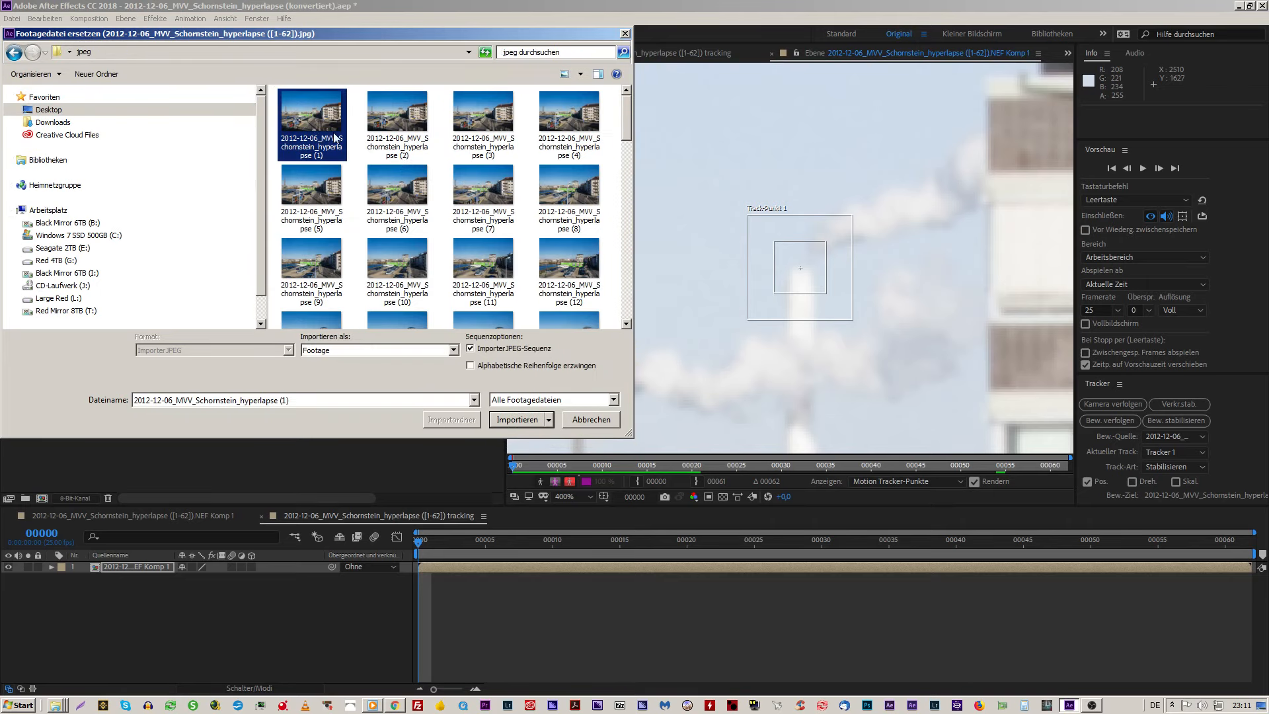
left_click(506, 424)
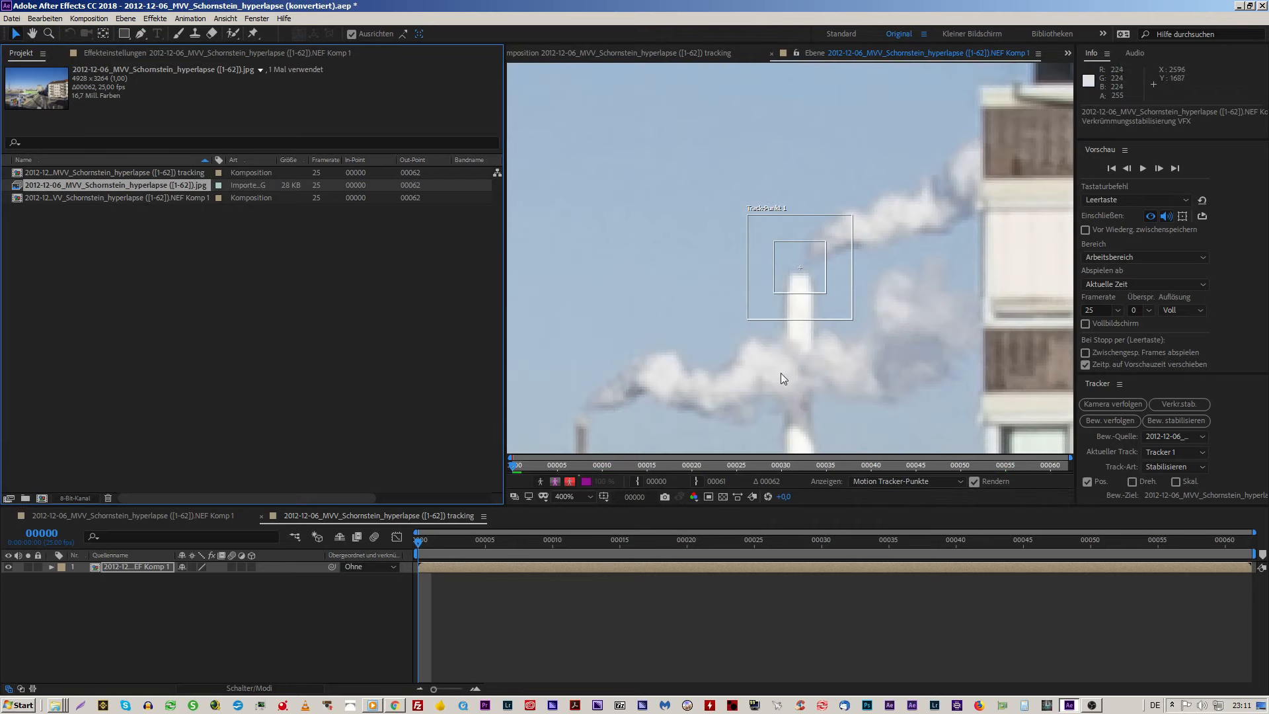
left_click(810, 294)
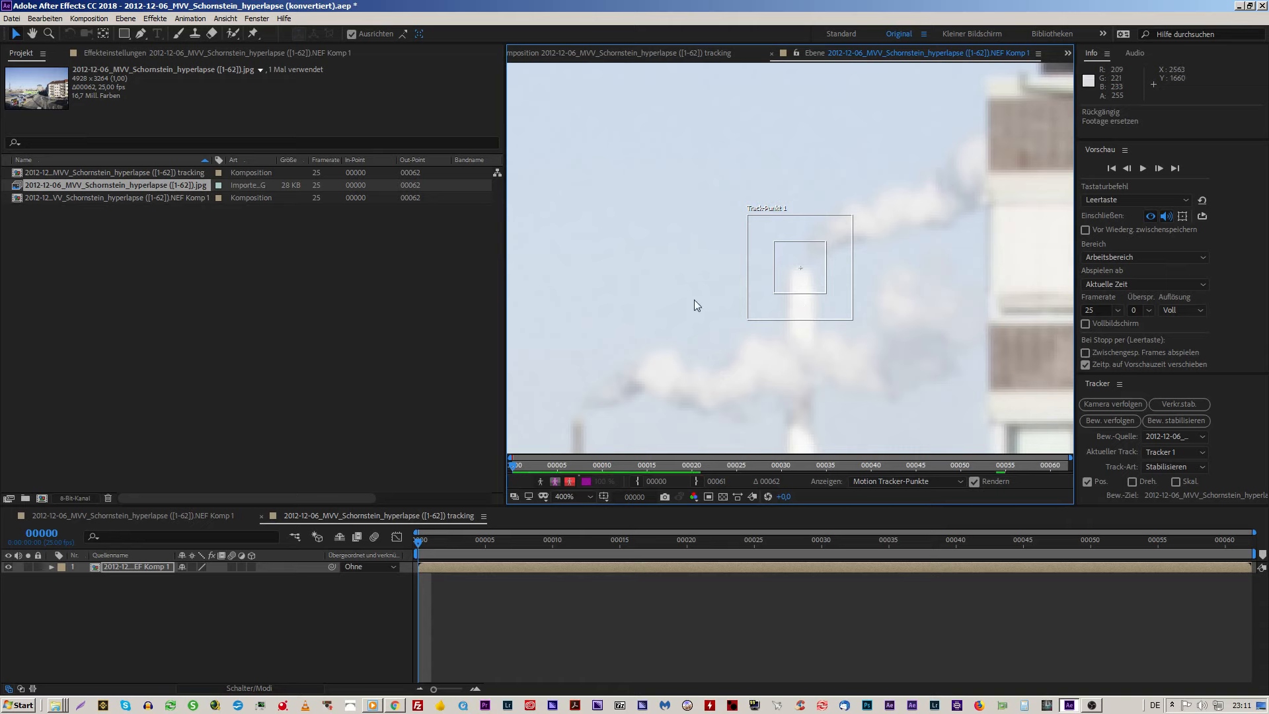
key("ctrl+z")
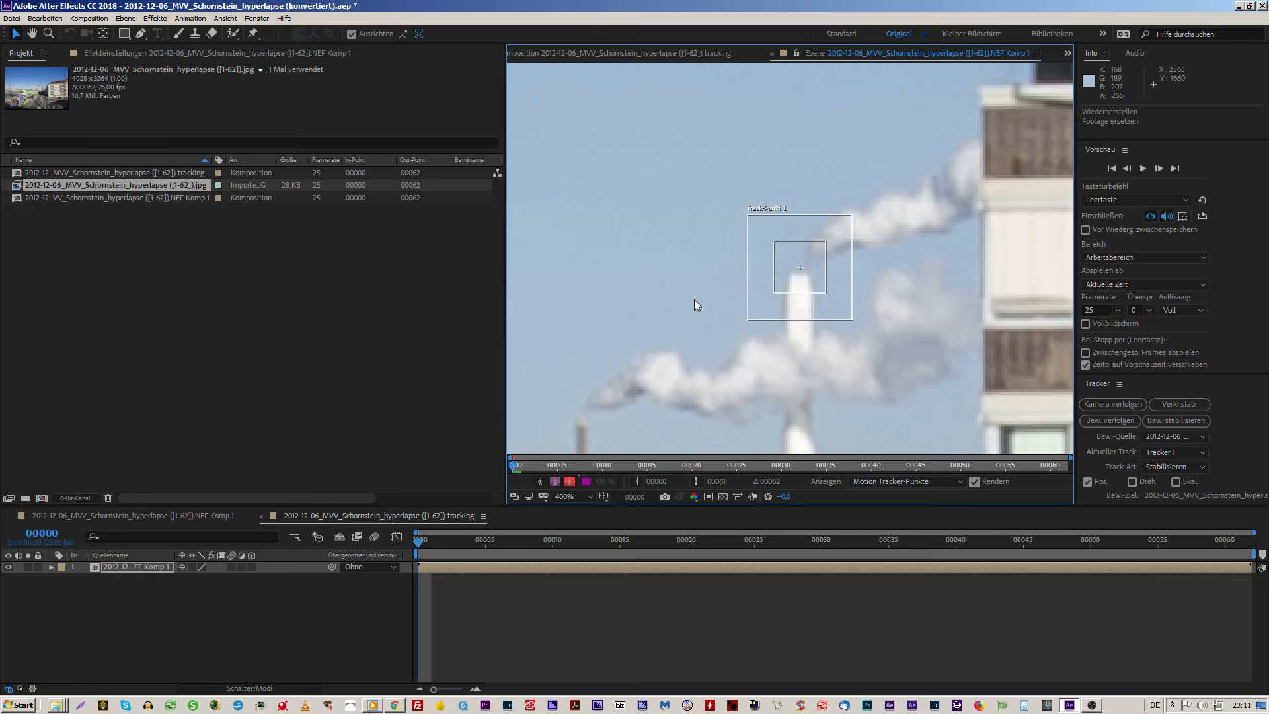
Step: Enlarge the search region of Track-Punkt 1 around the chimney tip and make room to show all tracker controls
left_click_drag(808, 321, 951, 390)
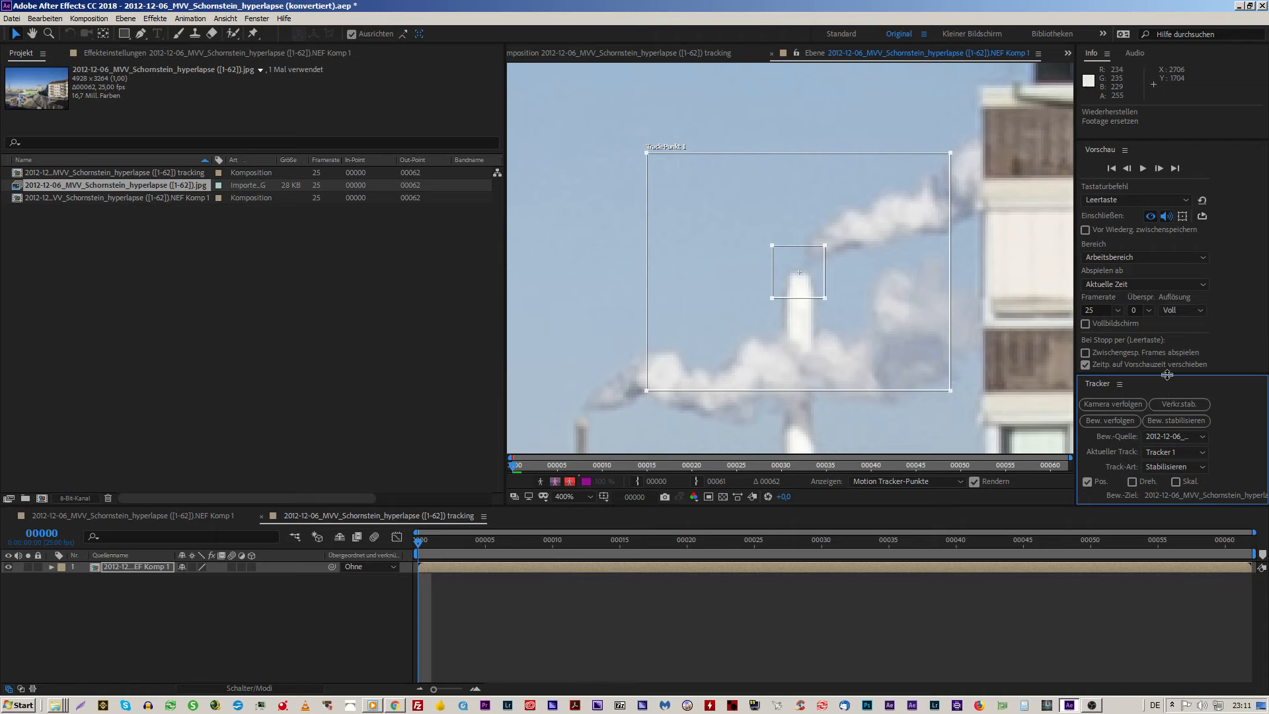
left_click_drag(1175, 375, 1174, 321)
left_click(896, 352)
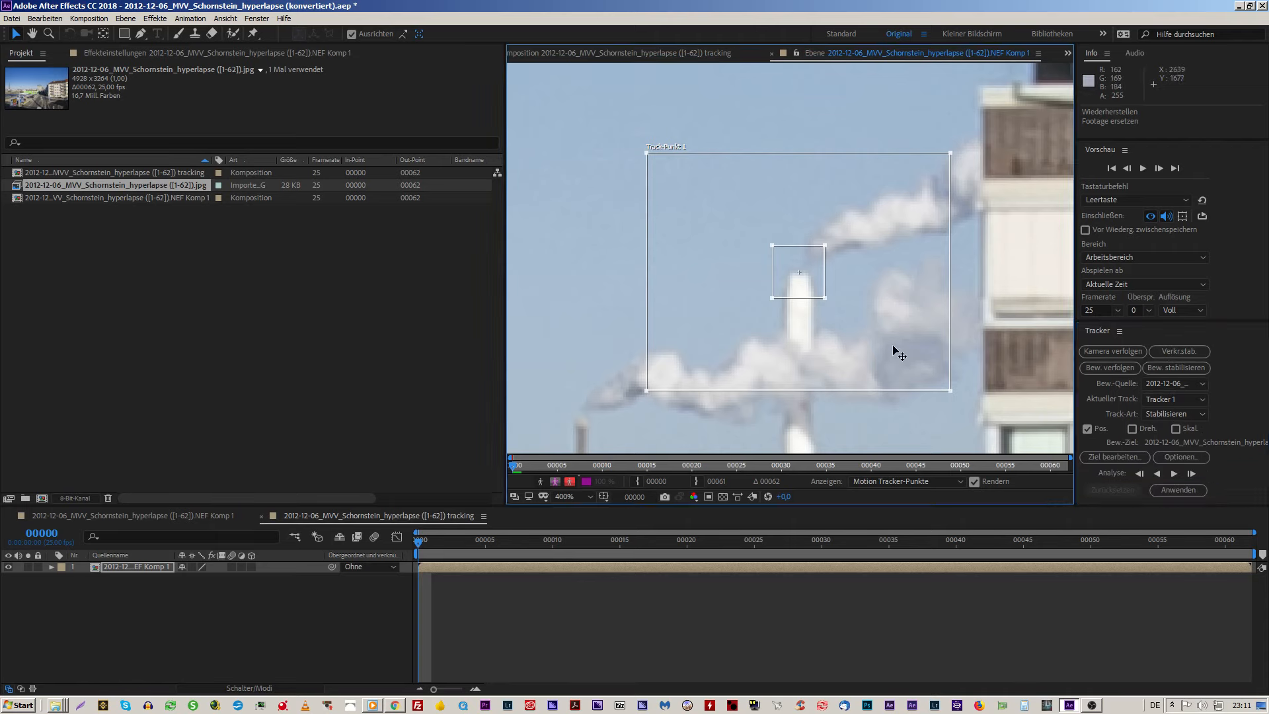
Step: Step through frames 00000 to 00006 to examine the chimney tip's movement and smoke cover, and return to frame 00000
key("comma")
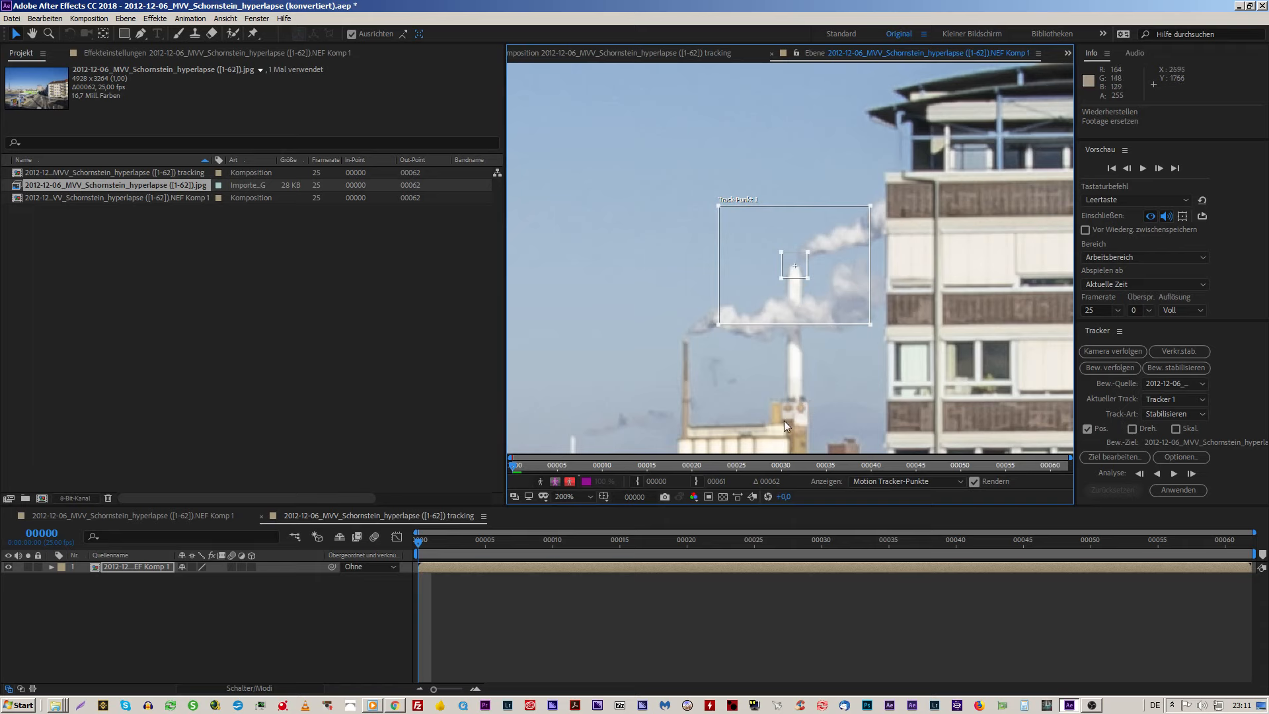
key("comma")
key("period")
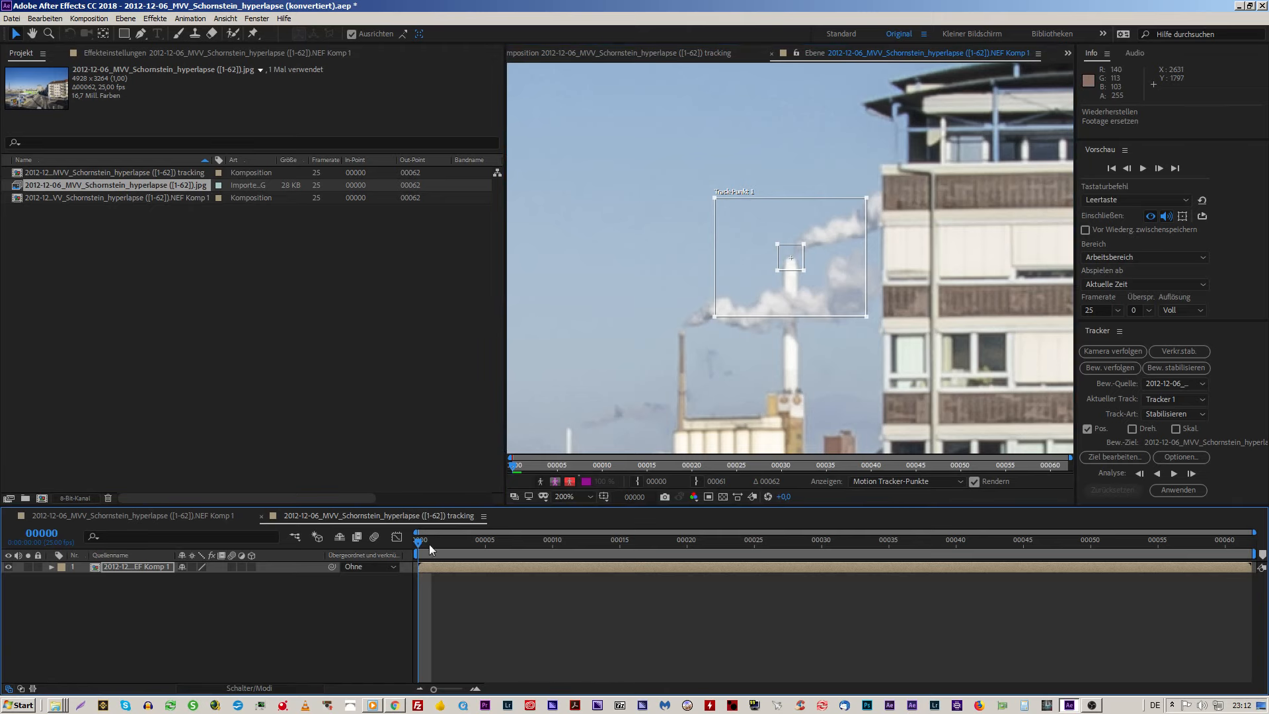
key("Page_Down")
key("Page_Down")
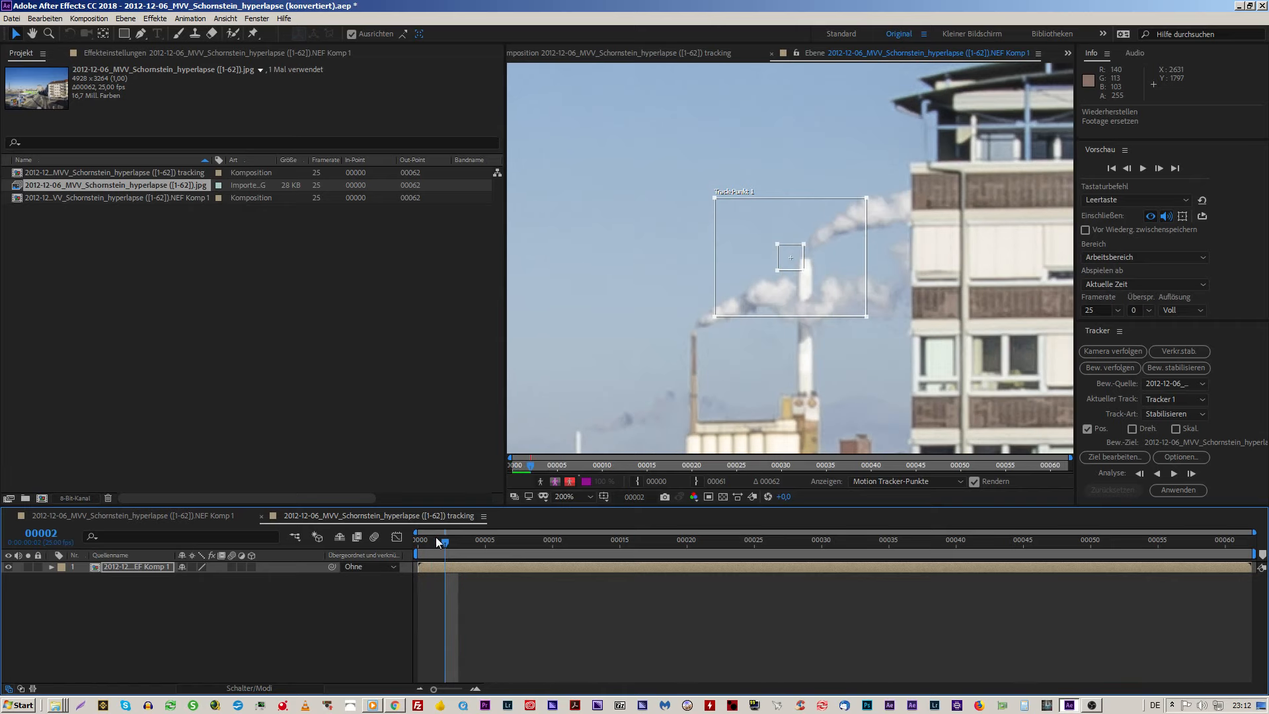
key("Page_Down")
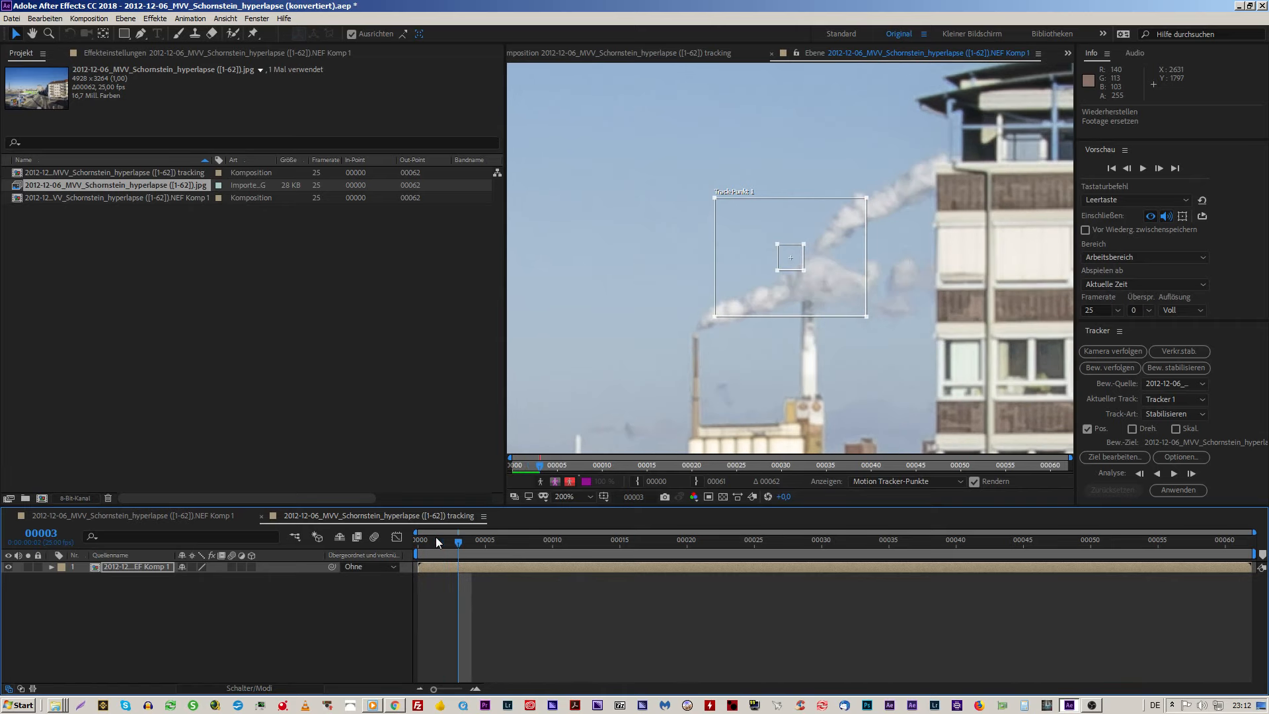
key("Page_Down")
key("Page_Down")
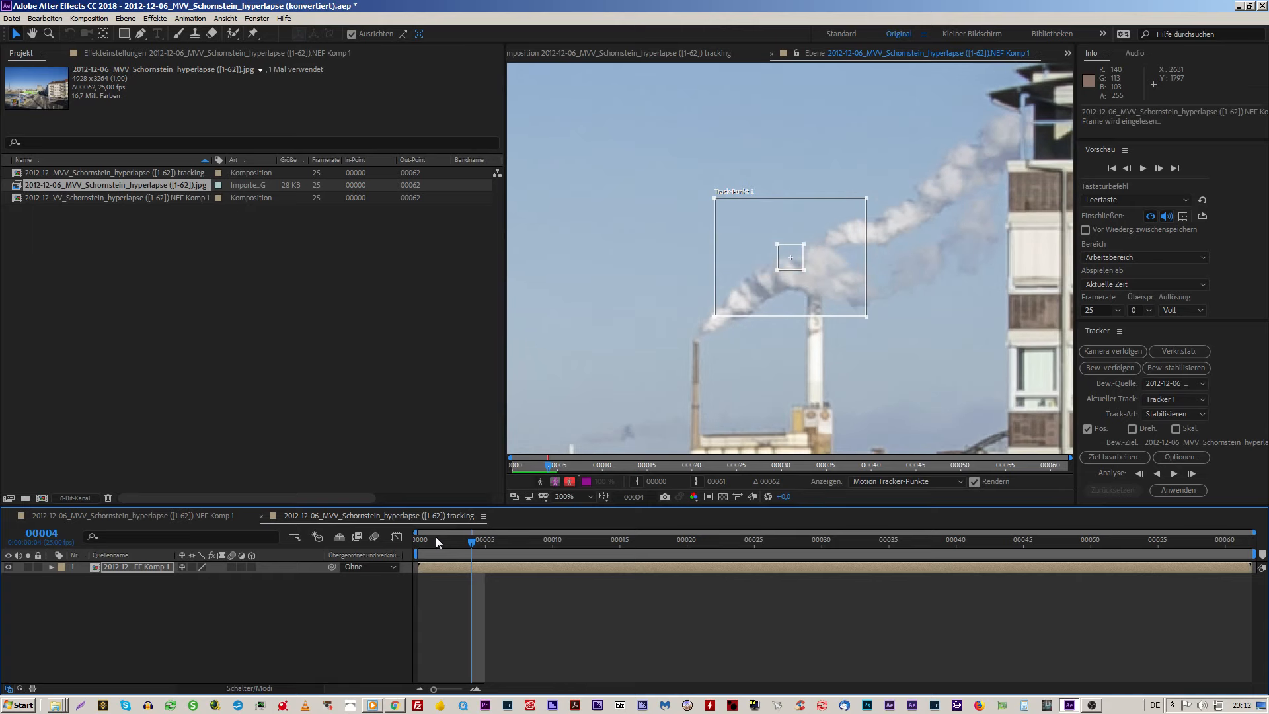
key("Page_Down")
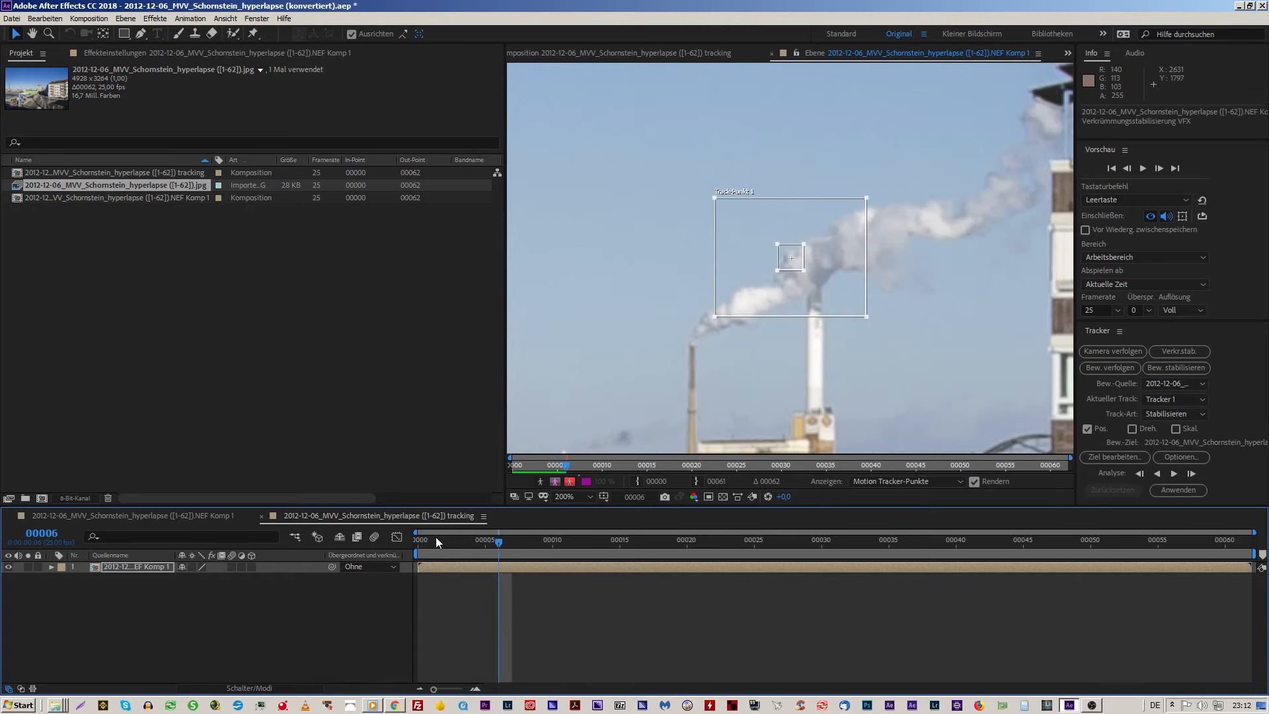
key("h")
left_click_drag(893, 388, 900, 217)
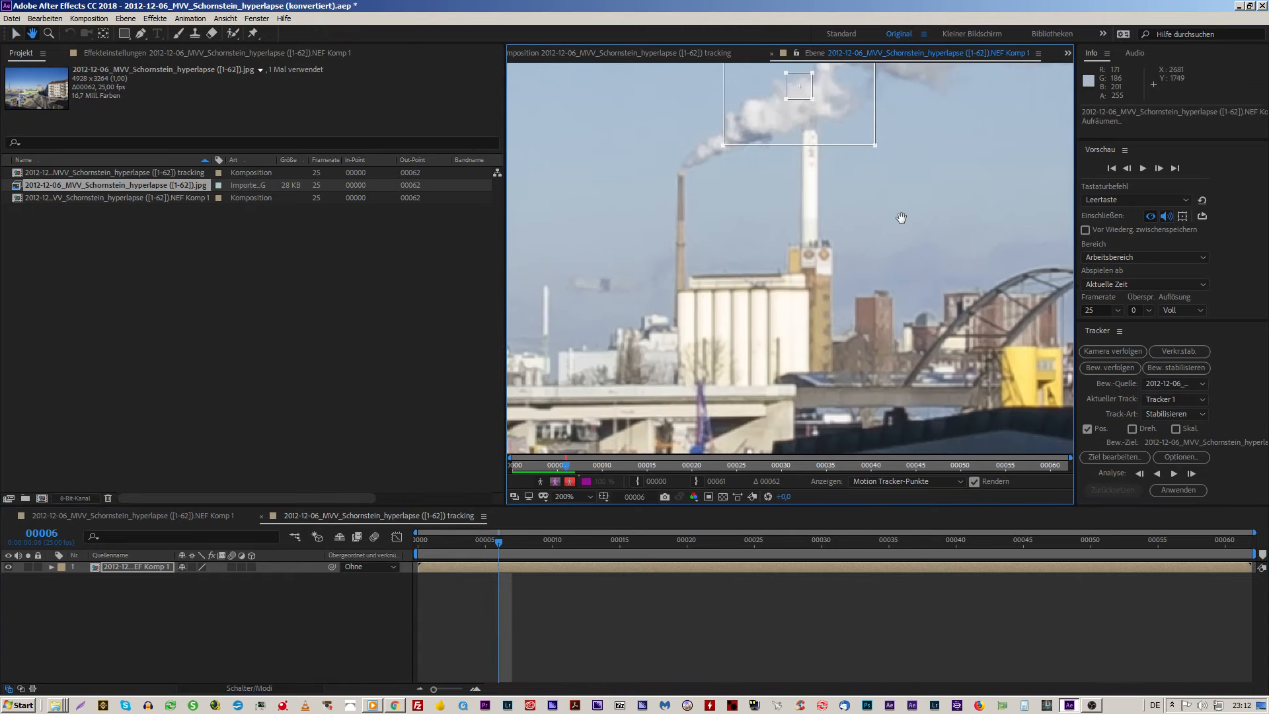
key("v")
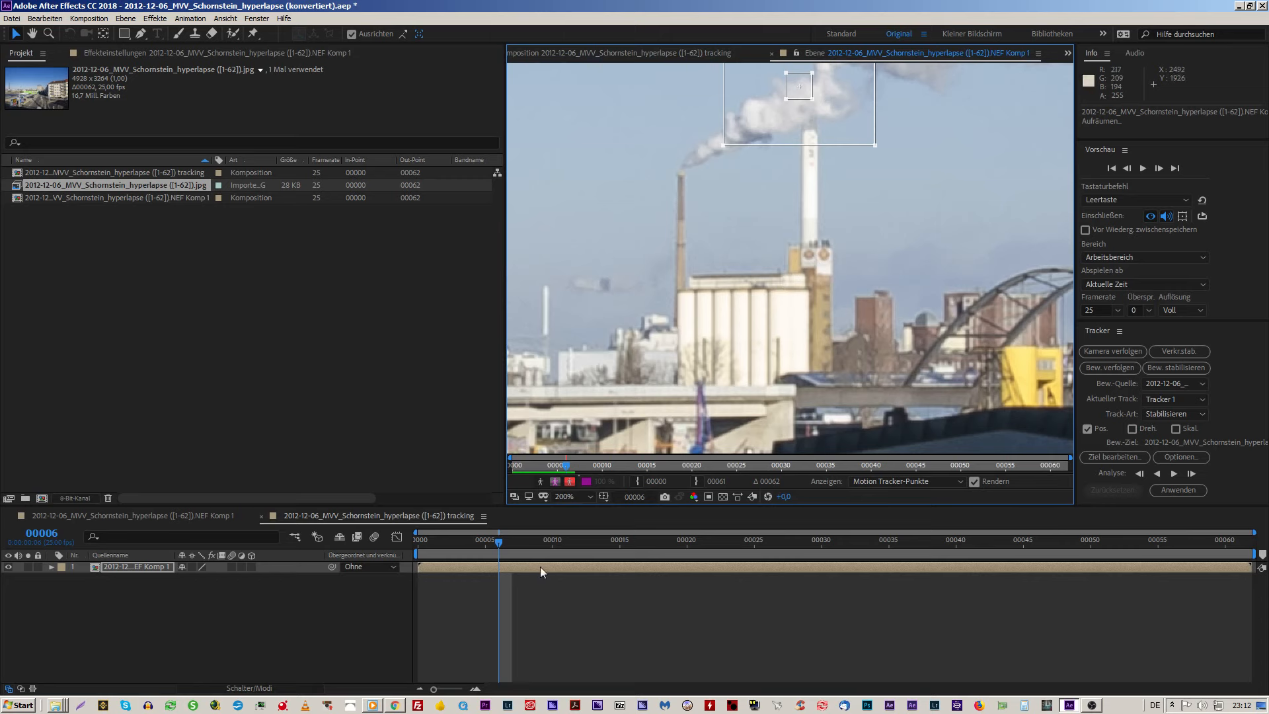
left_click_drag(502, 544, 394, 547)
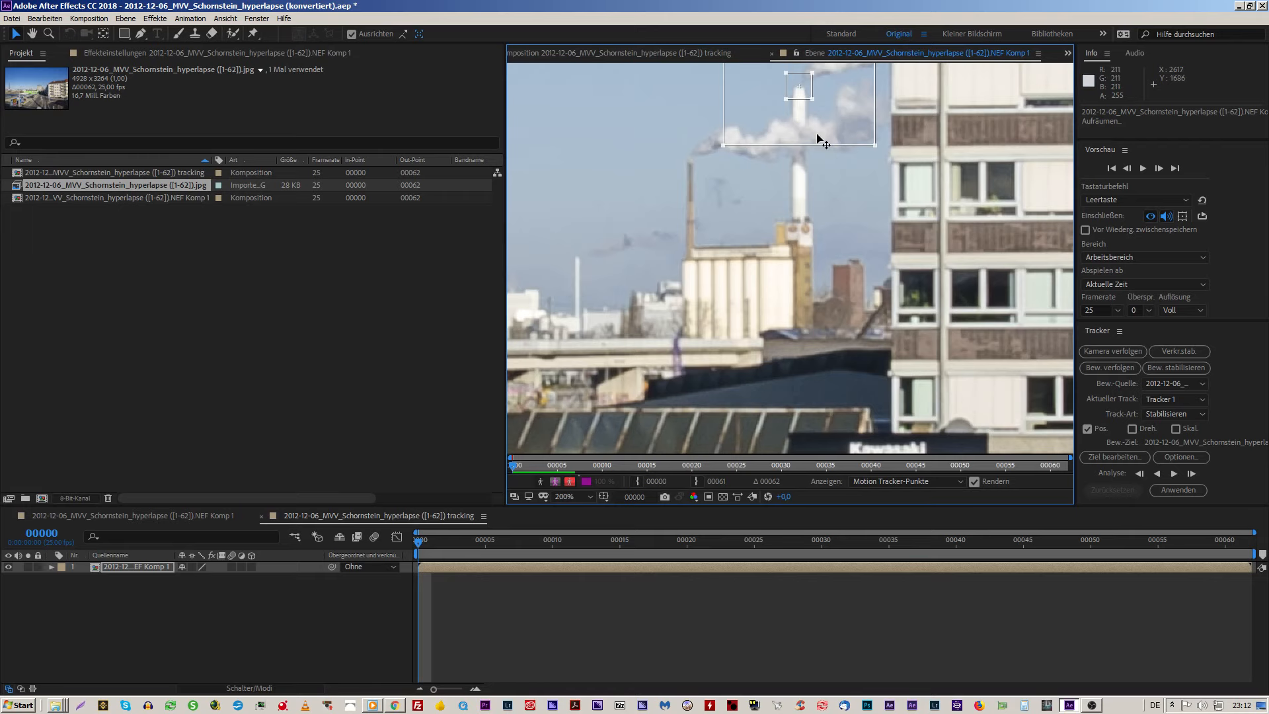
Step: Analyse Track-Punkt 1 forward frame by frame from frame 00000 and undo the analysis of frame 00002
scroll(818, 167, "down", 2)
scroll(818, 167, "up", 3)
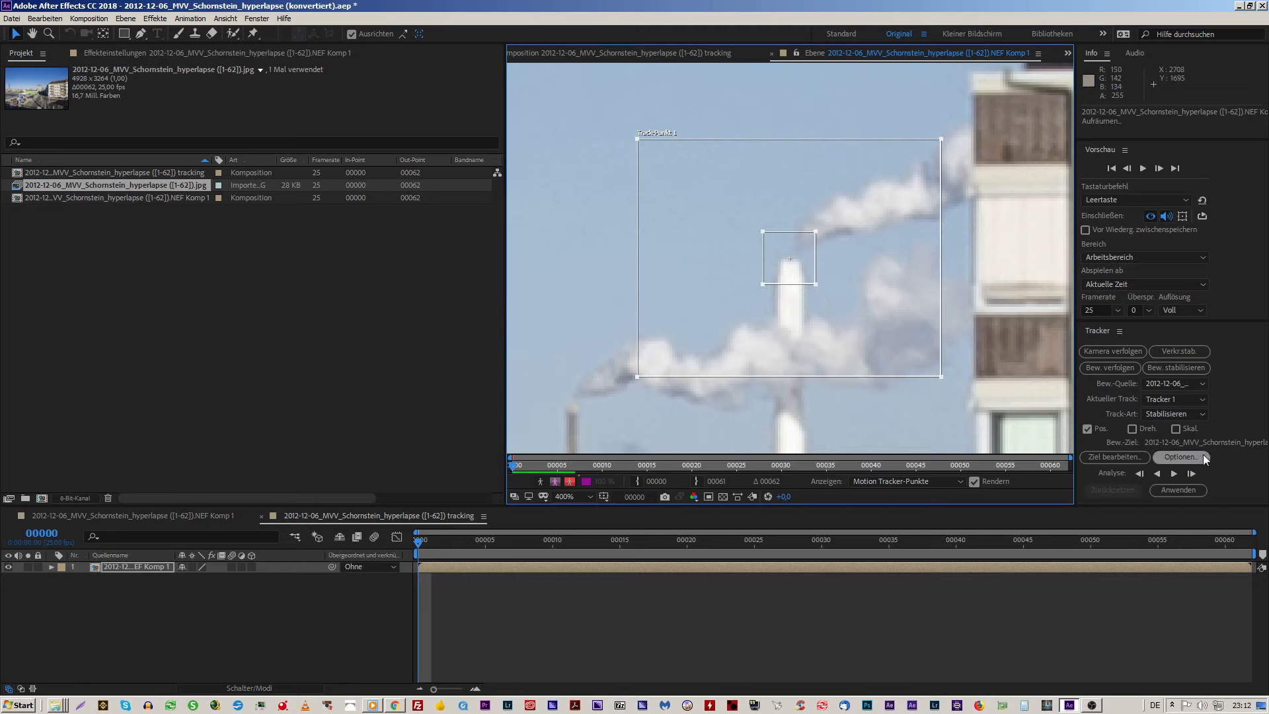
left_click(1192, 474)
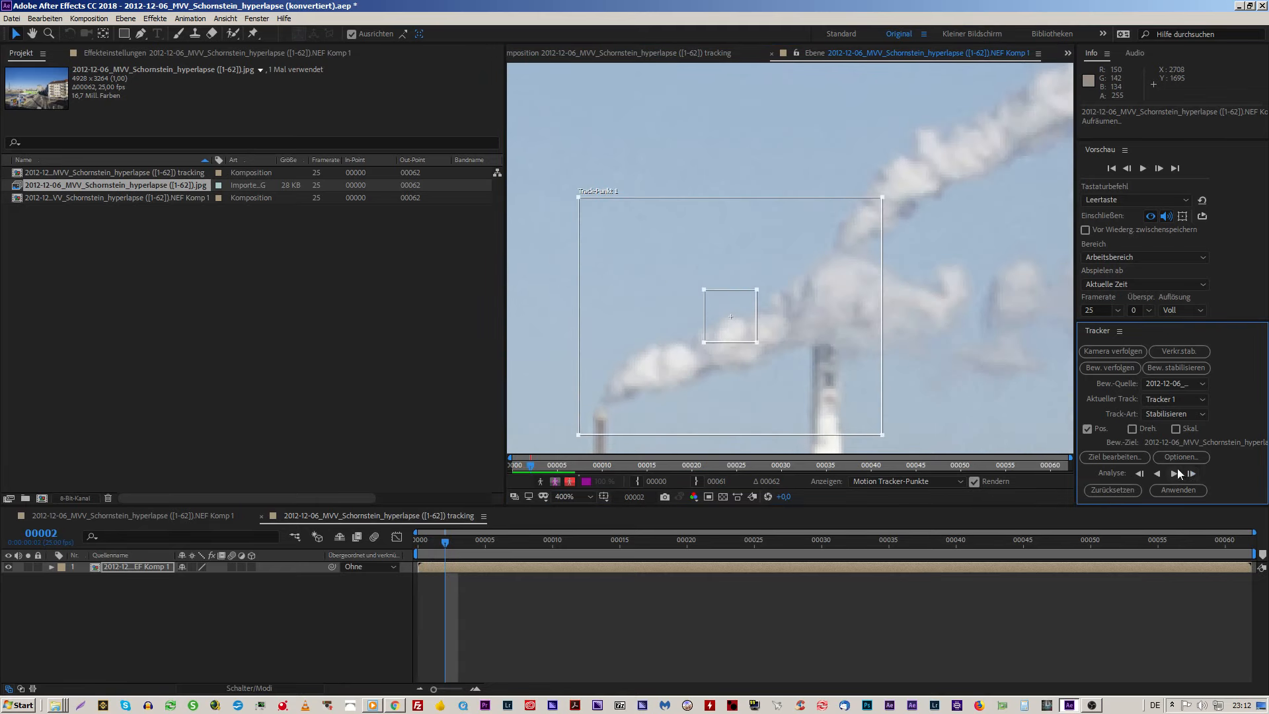
key("ctrl+z")
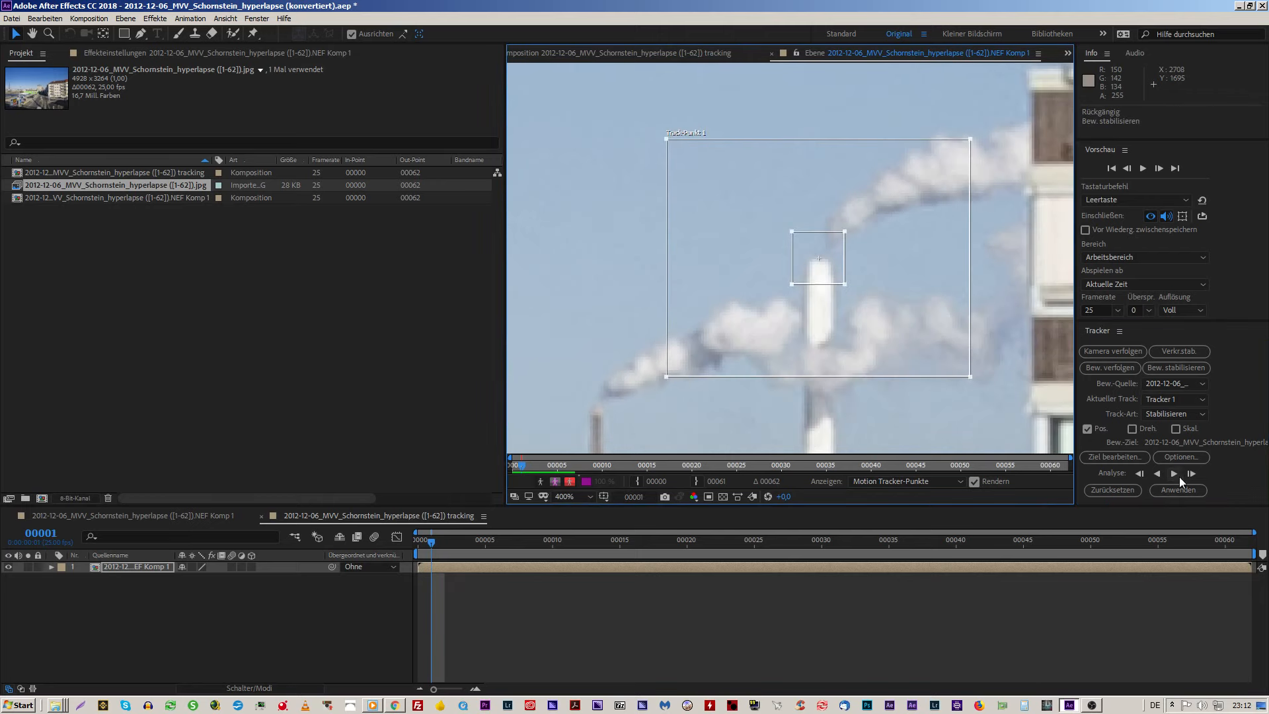
Step: Expand the layer's Transformieren and Motion-Tracker properties down to Track-Punkt 1 and return to frame 00000
left_click(52, 567)
left_click(62, 590)
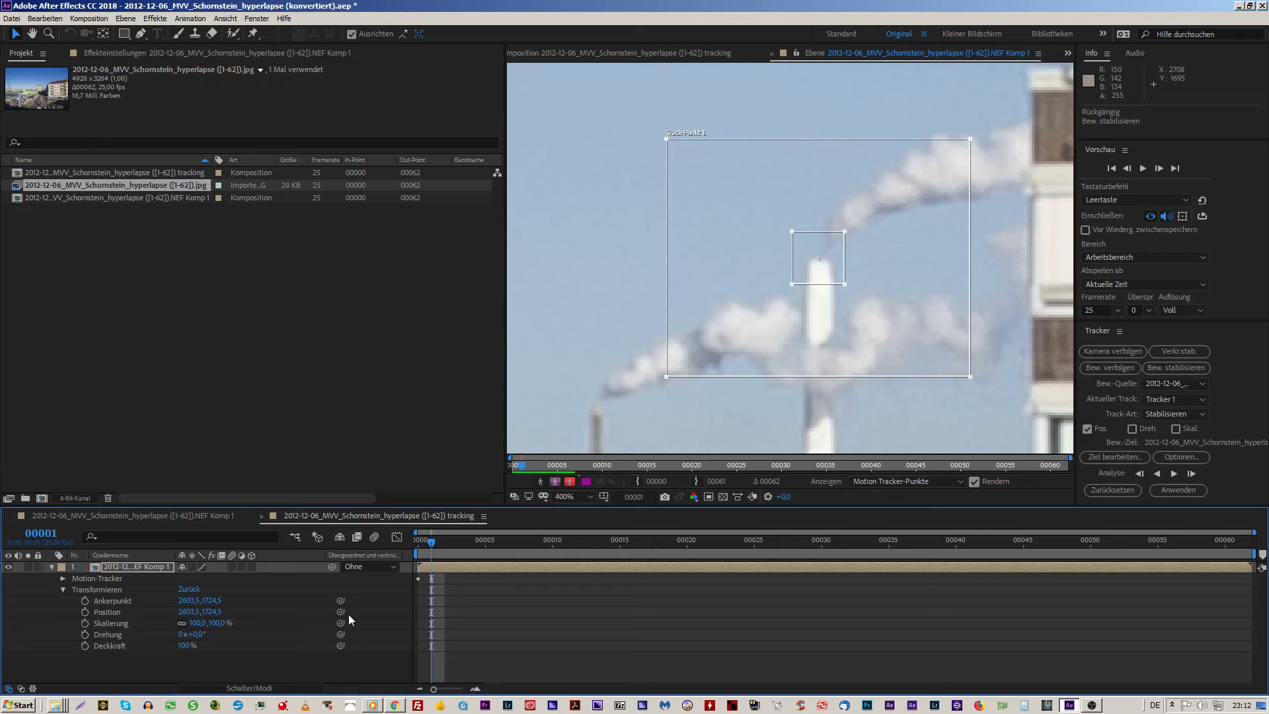
left_click_drag(427, 544, 402, 543)
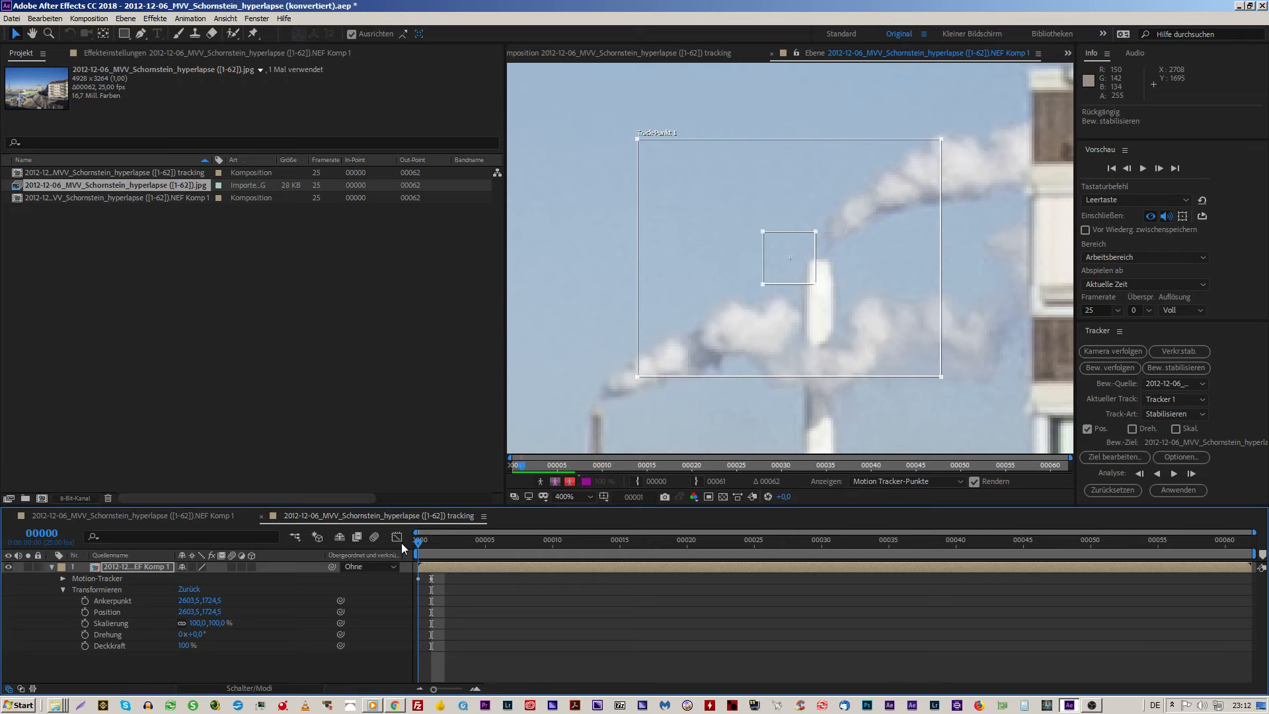
left_click(64, 579)
left_click(74, 590)
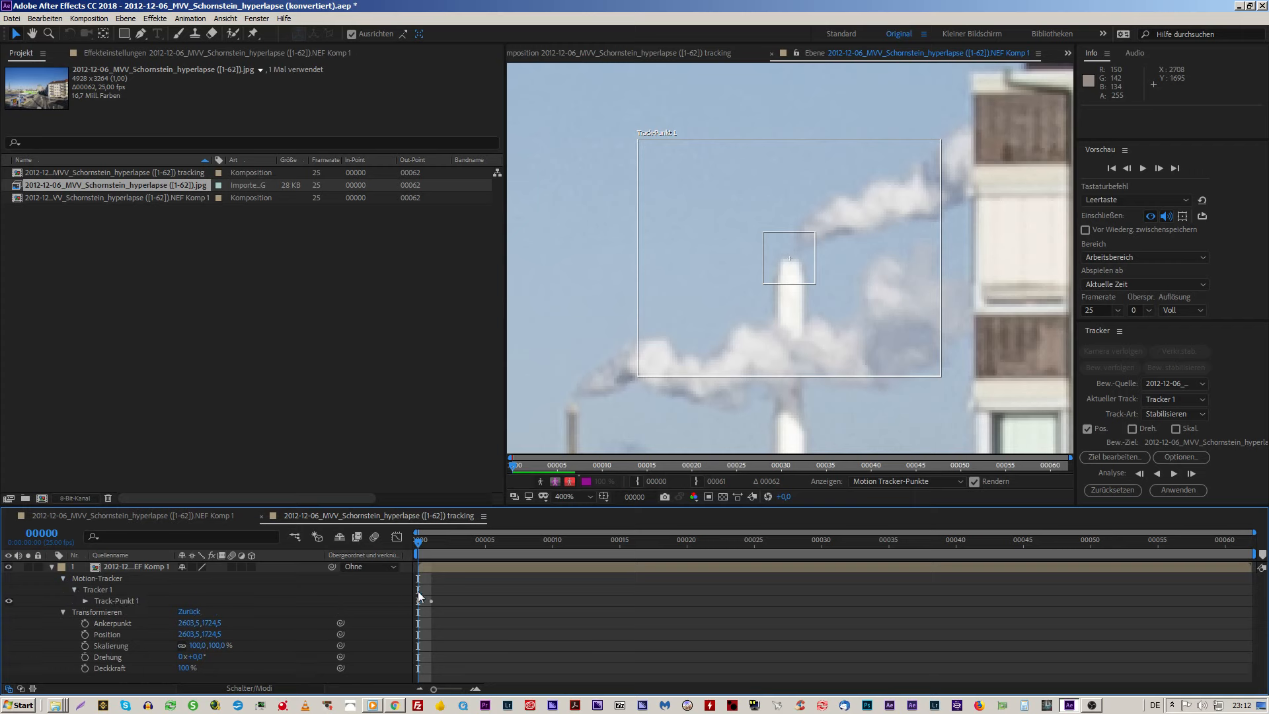
Step: Position Track-Punkt 1 manually for the chimney tip at frames 00003 and 00004, using a smaller feature region
left_click_drag(419, 542, 452, 542)
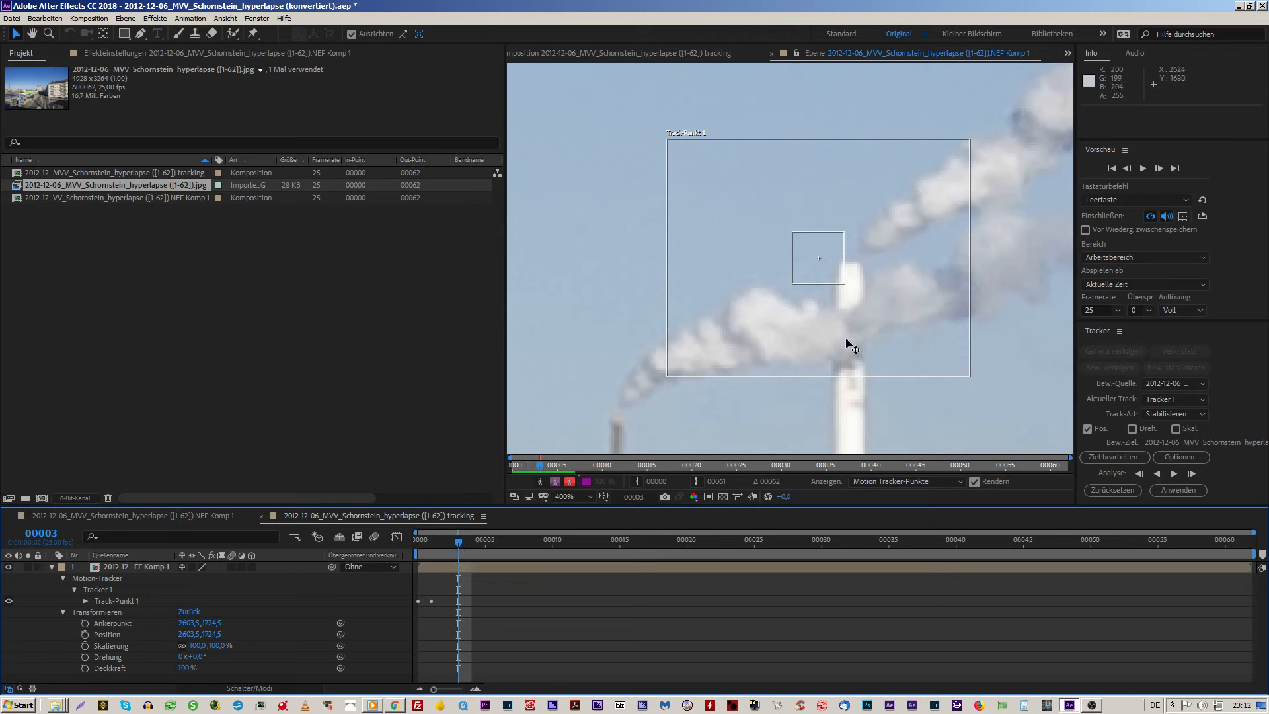
left_click_drag(849, 342, 857, 274)
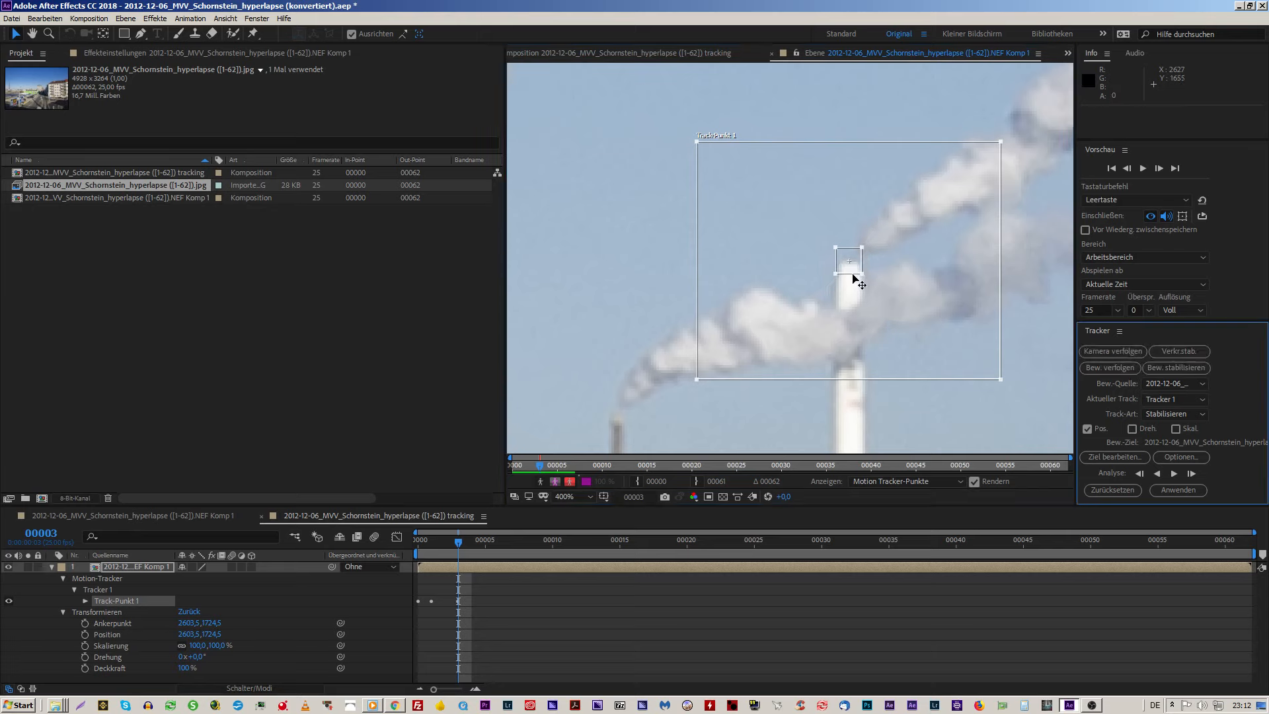
key("Page_Down")
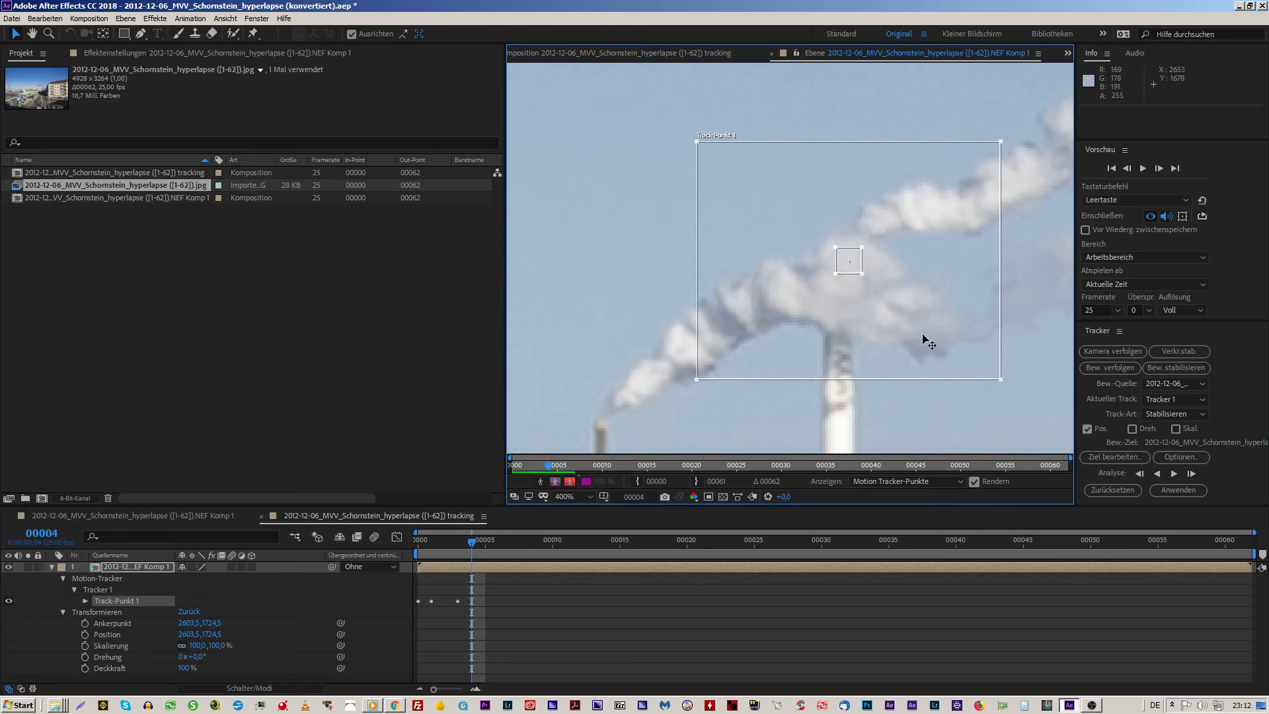
left_click_drag(931, 345, 919, 335)
Step: Advance past the smoke-covered frames and position Track-Punkt 1 for the chimney tip at frames 00009 and 00010
key("Page_Down")
key("Page_Down")
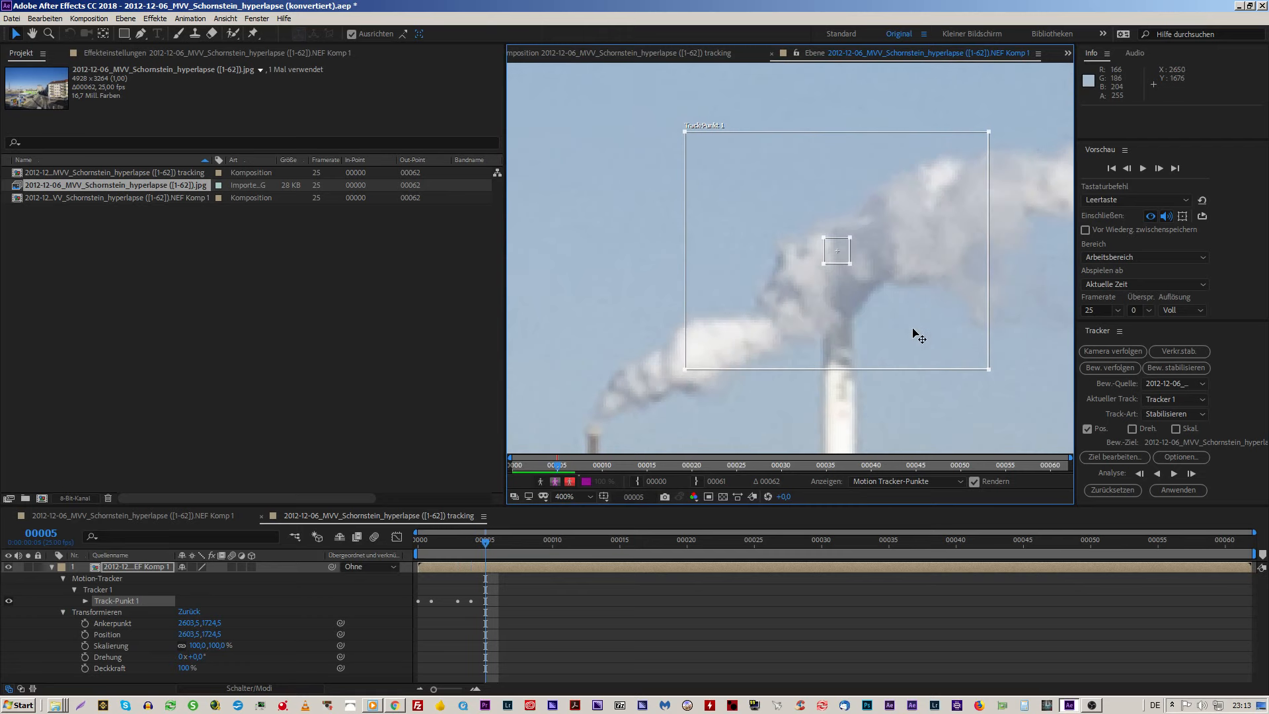
key("Page_Down")
key("Page_Down")
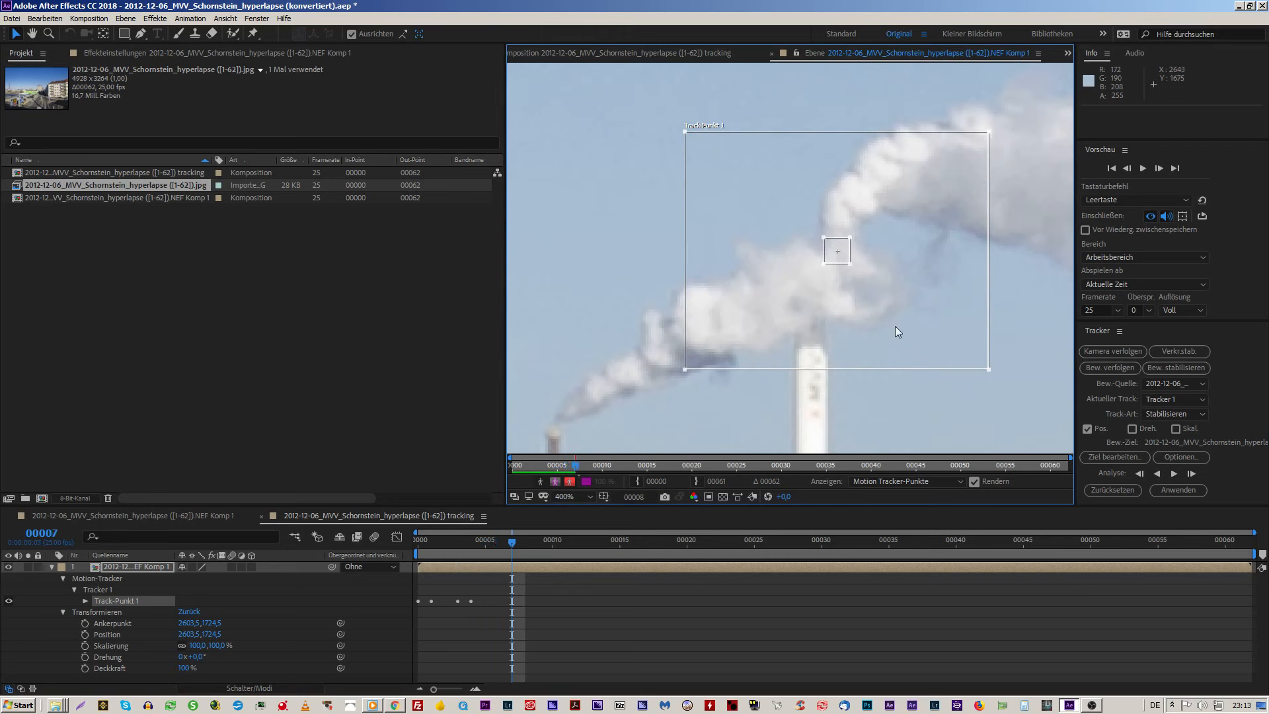
key("Page_Down")
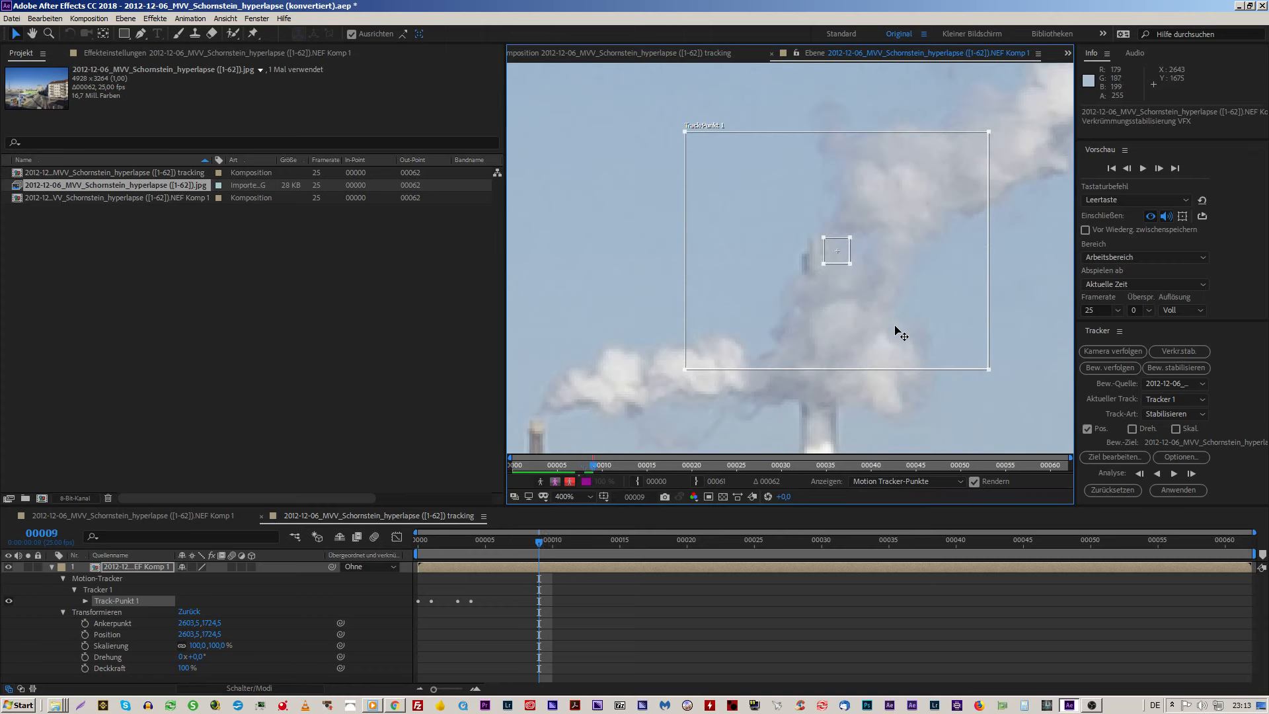
mouse_move(915, 326)
left_mouse_down()
mouse_move(904, 300)
mouse_move(915, 307)
left_mouse_up()
key("Page_Down")
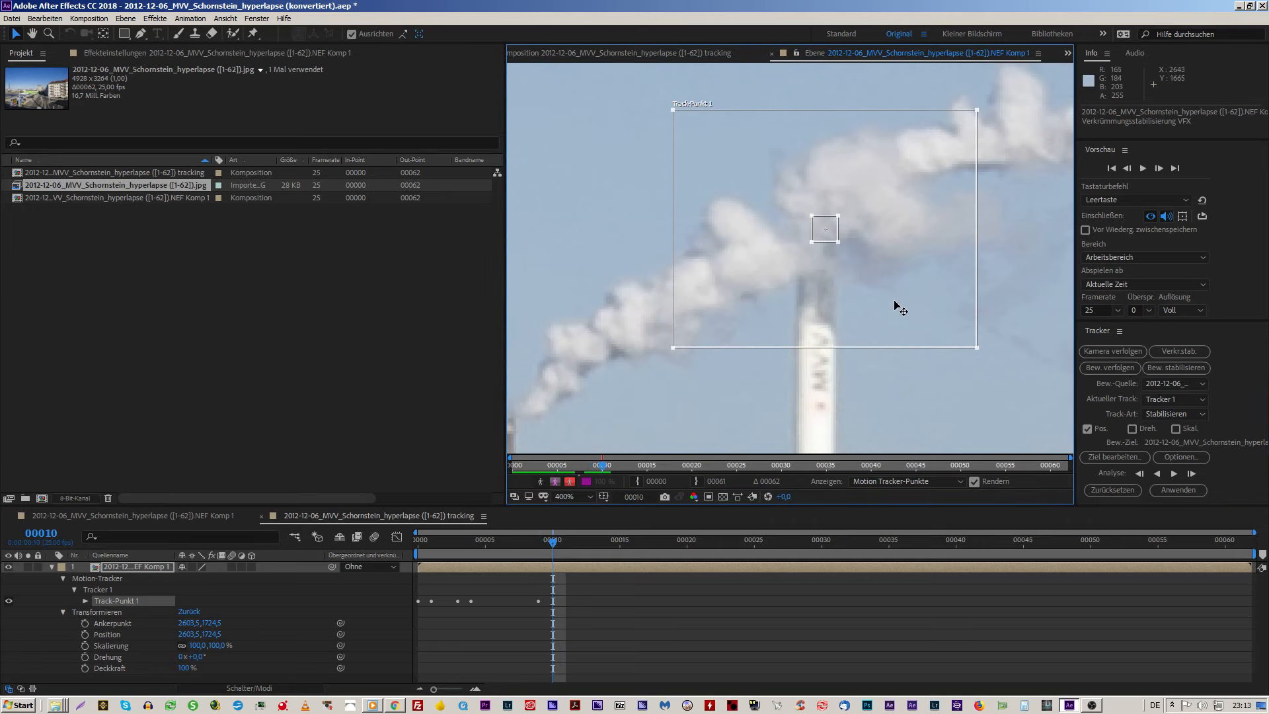
left_click_drag(895, 302, 888, 287)
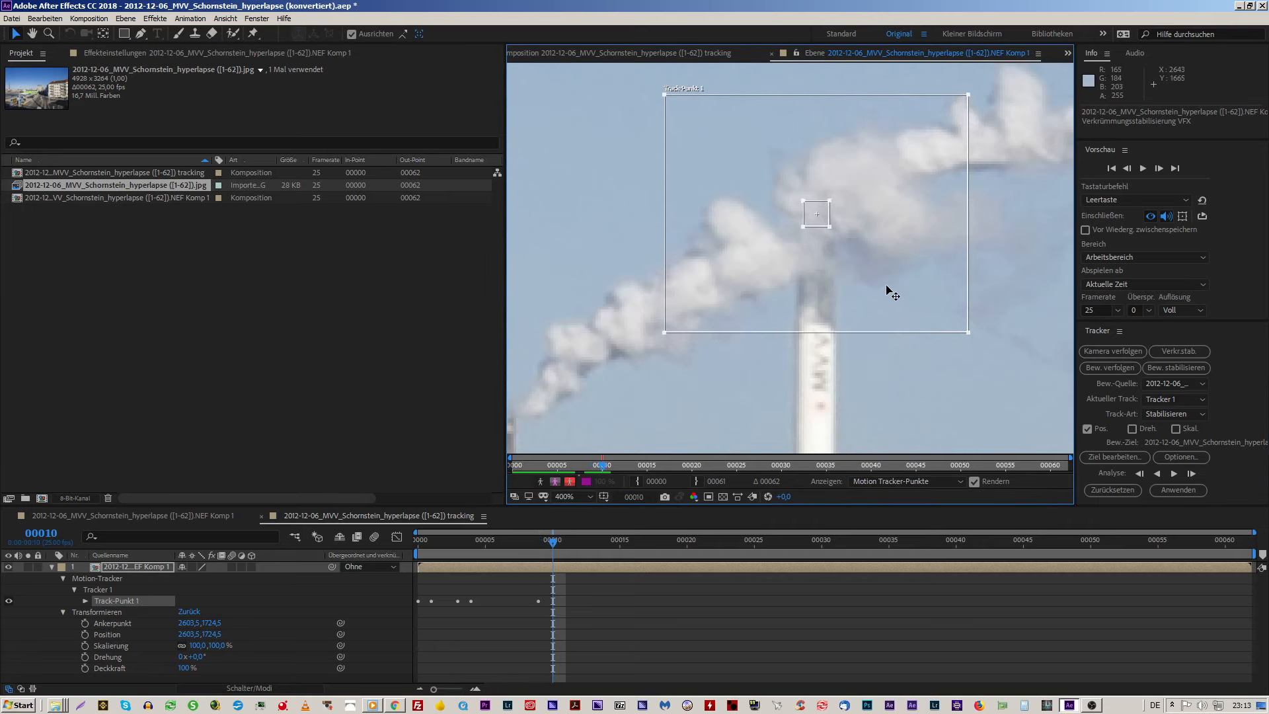
Step: Skip frame 00011 and place Track-Punkt 1 on the chimney tip at frames 00012, 00013 and 00014
key("Page_Down")
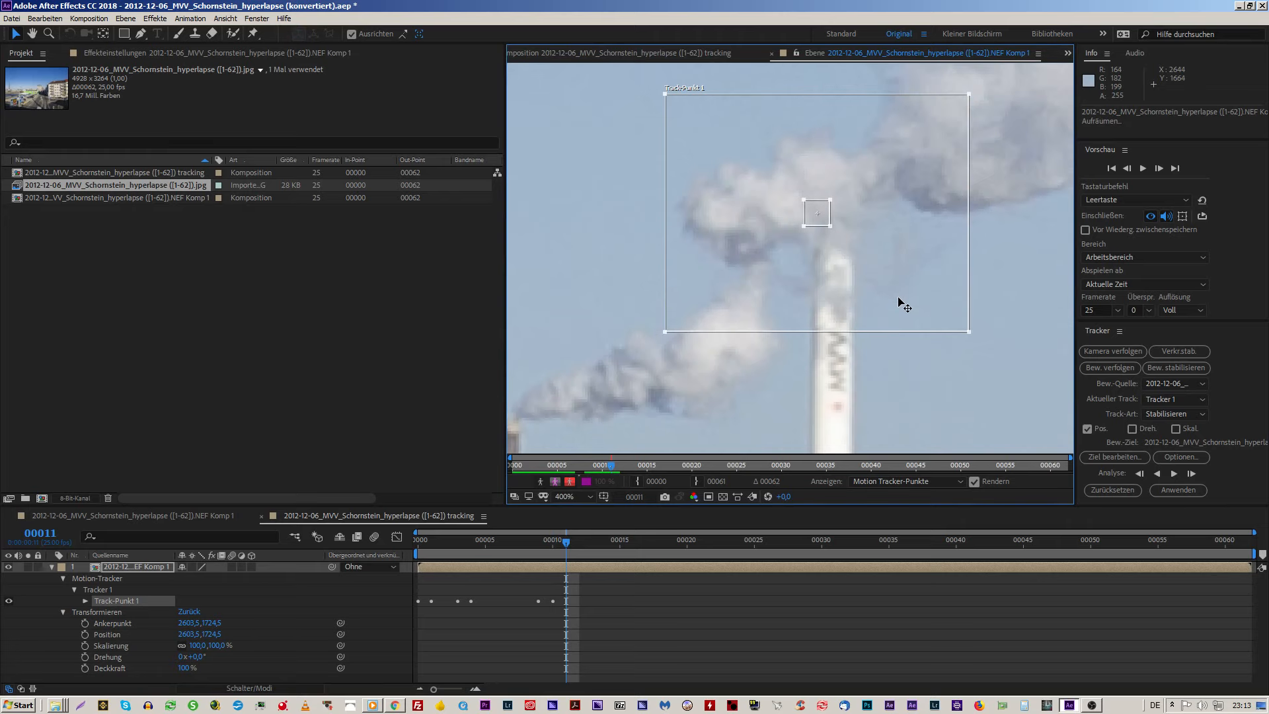
key("Page_Down")
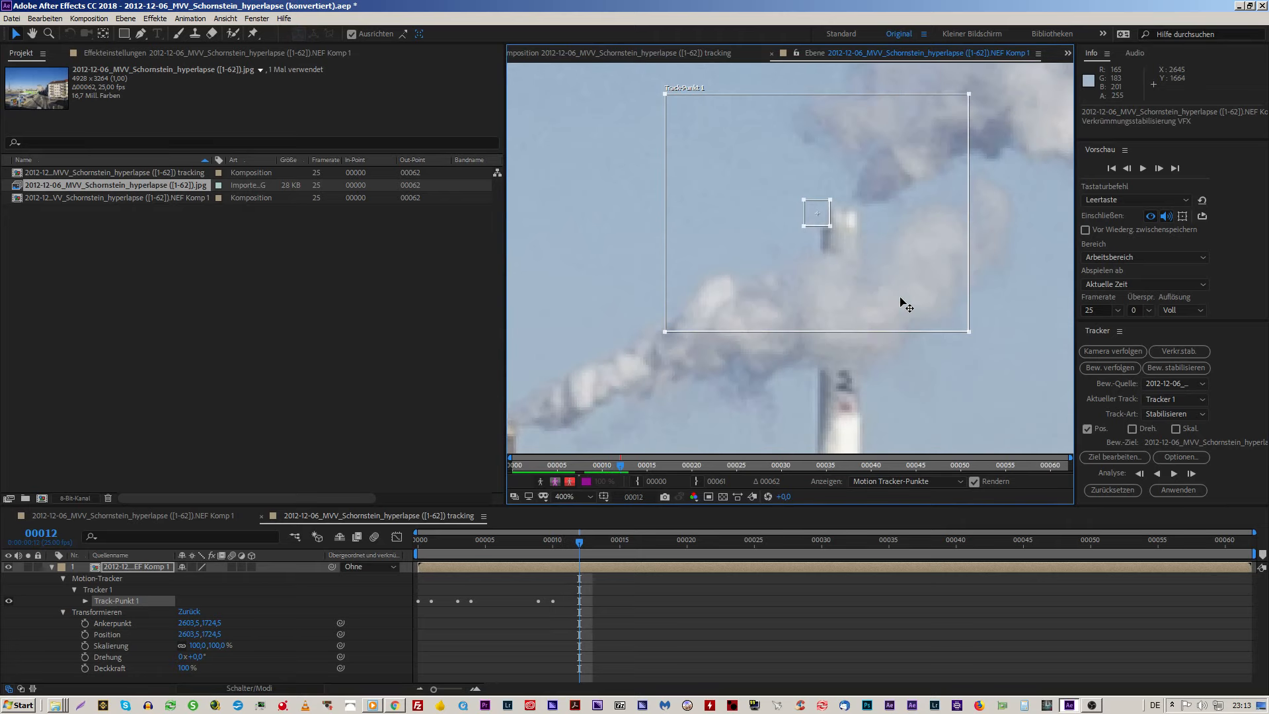
left_click_drag(901, 302, 910, 299)
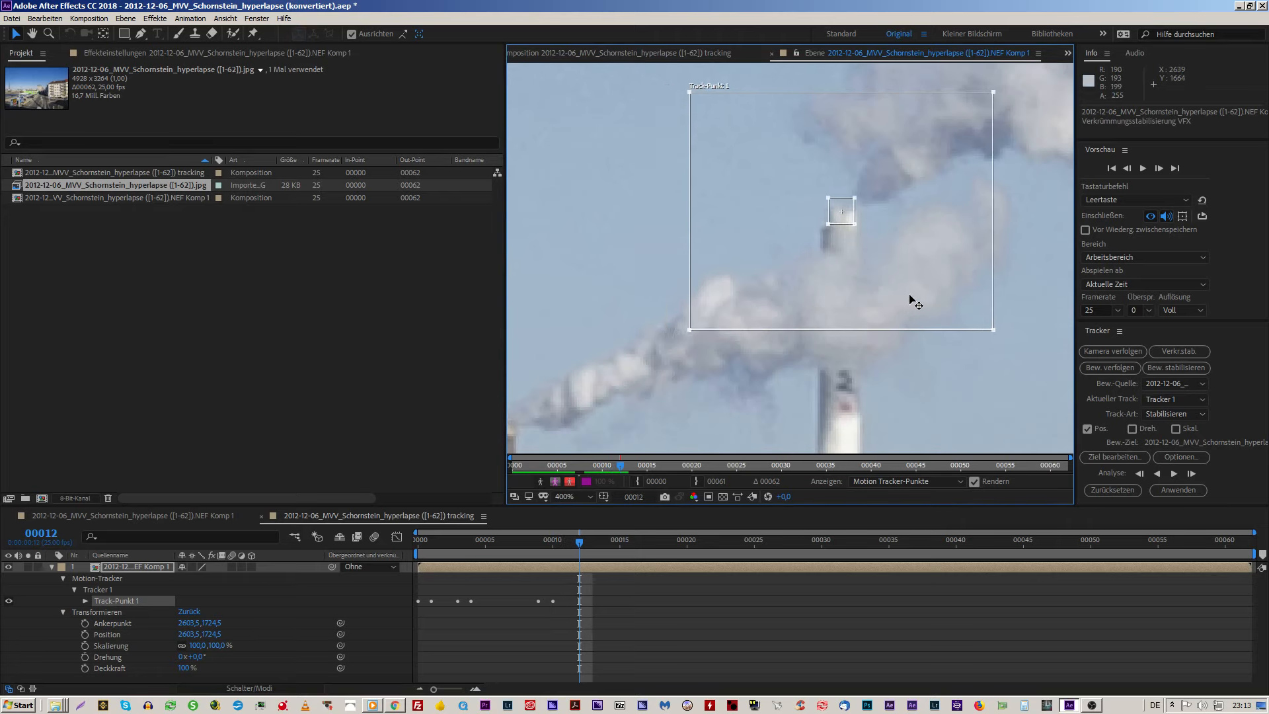
key("Page_Down")
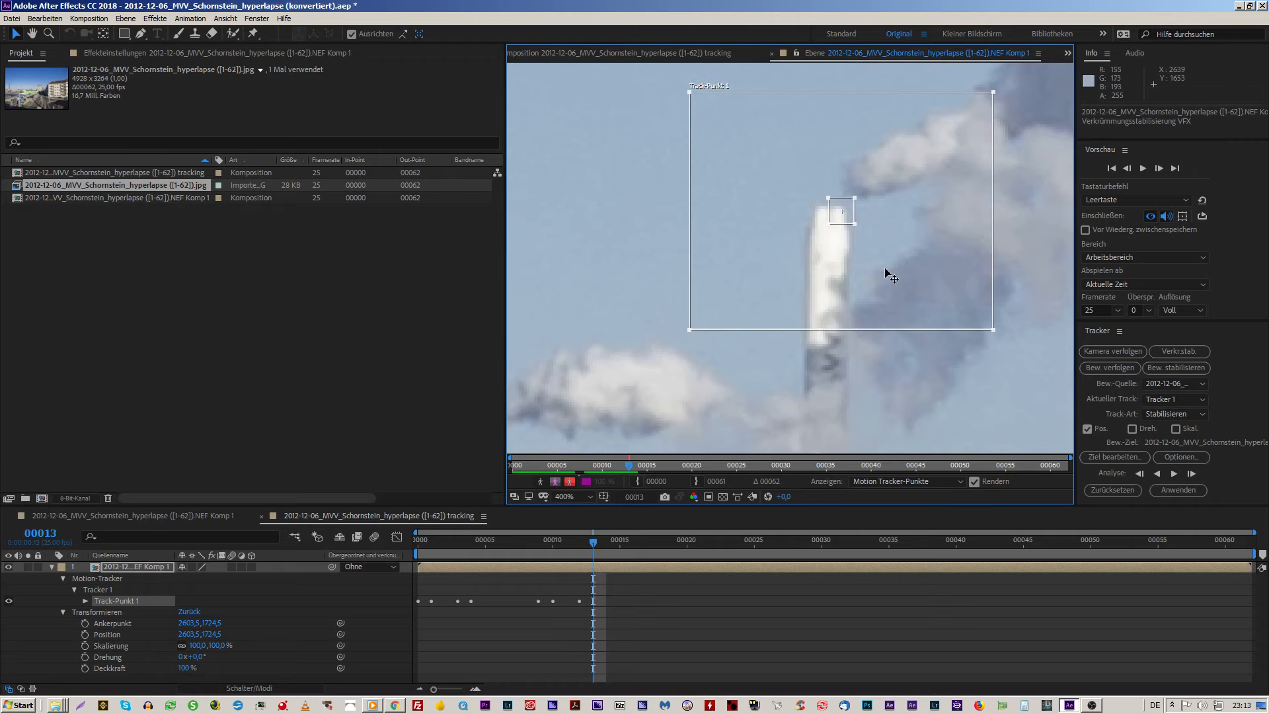
left_click_drag(896, 286, 882, 280)
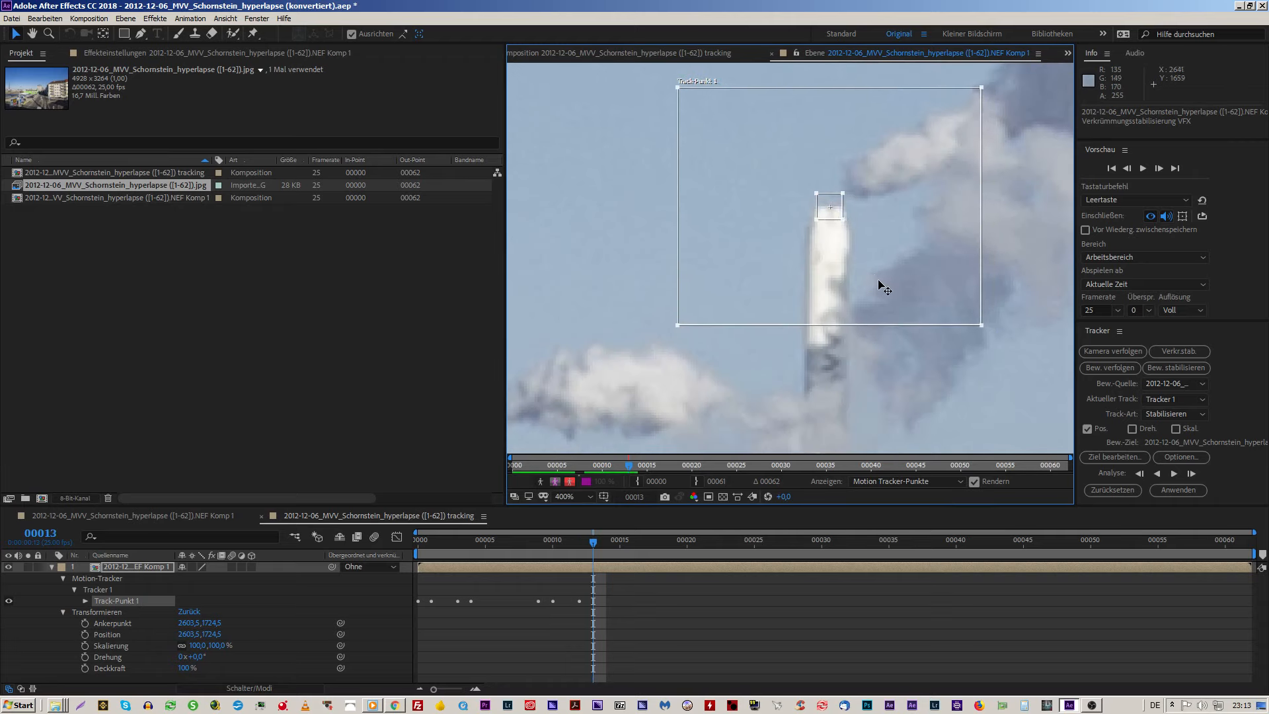
key("Page_Down")
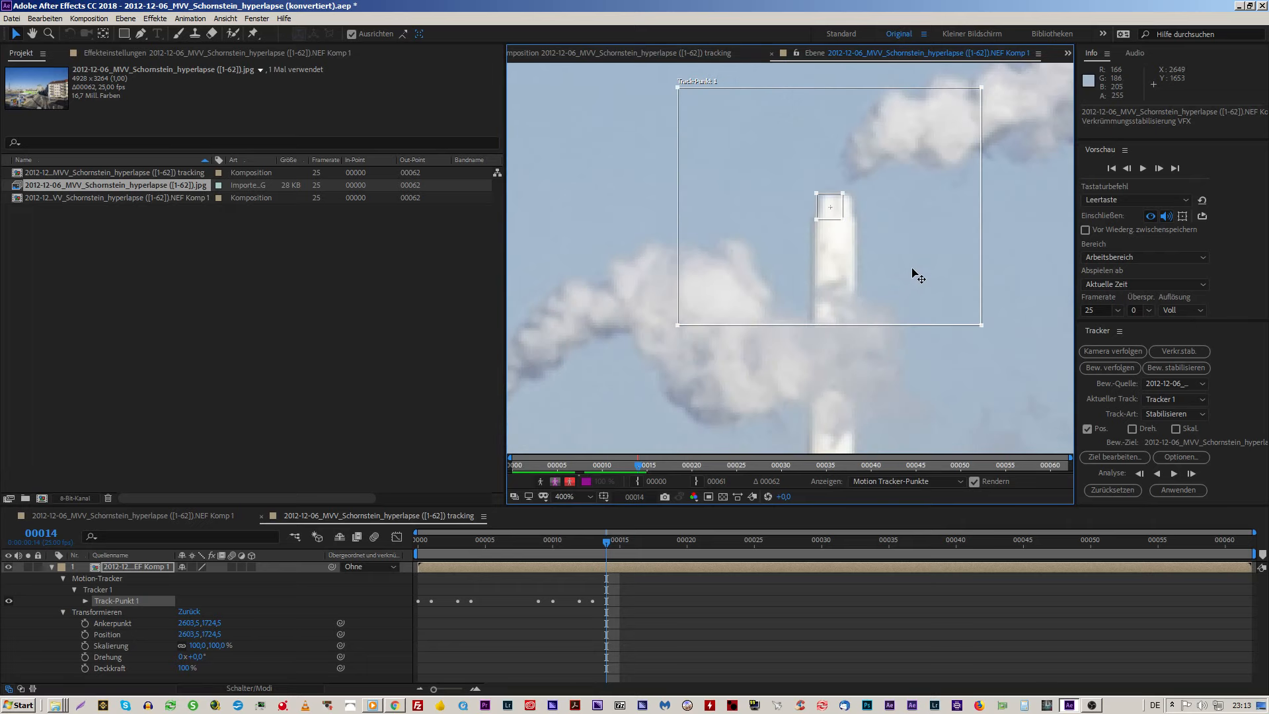
left_click_drag(912, 268, 918, 254)
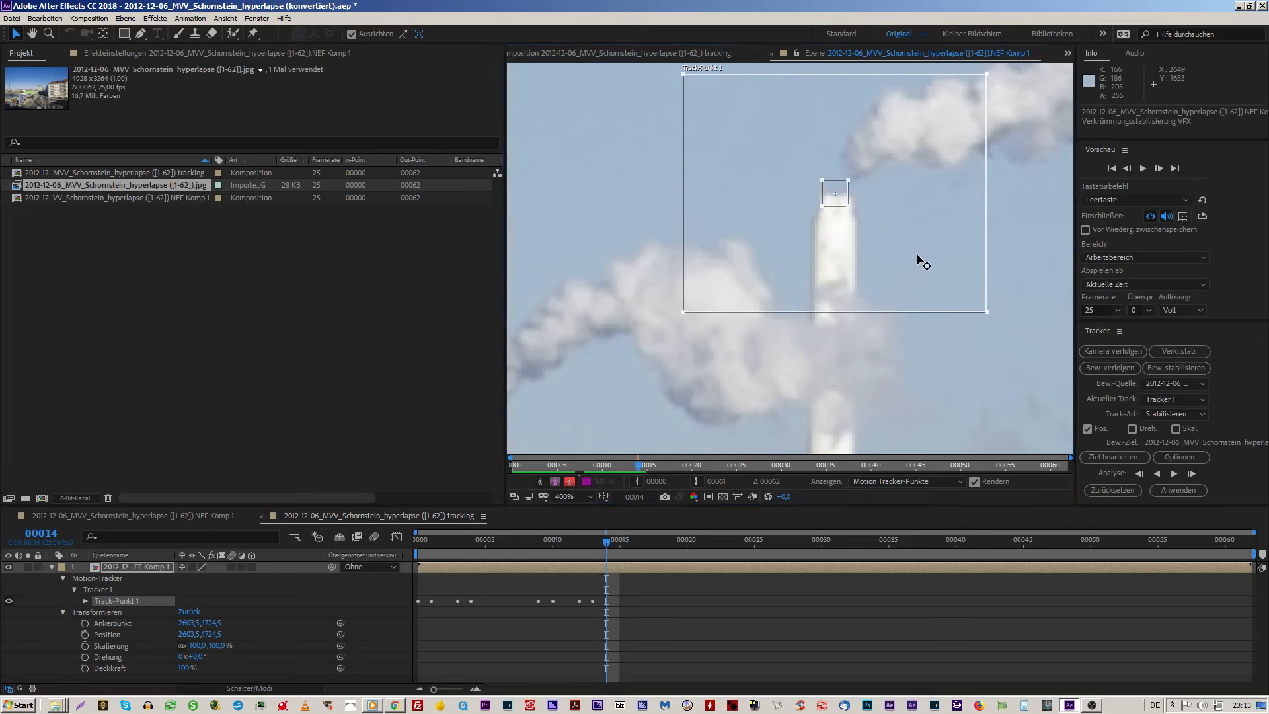
Step: Place Track-Punkt 1 on the chimney tip at frames 00016 and 00017, fine-tuning frame 00016 against the following frame
key("Page_Down")
key("Page_Down")
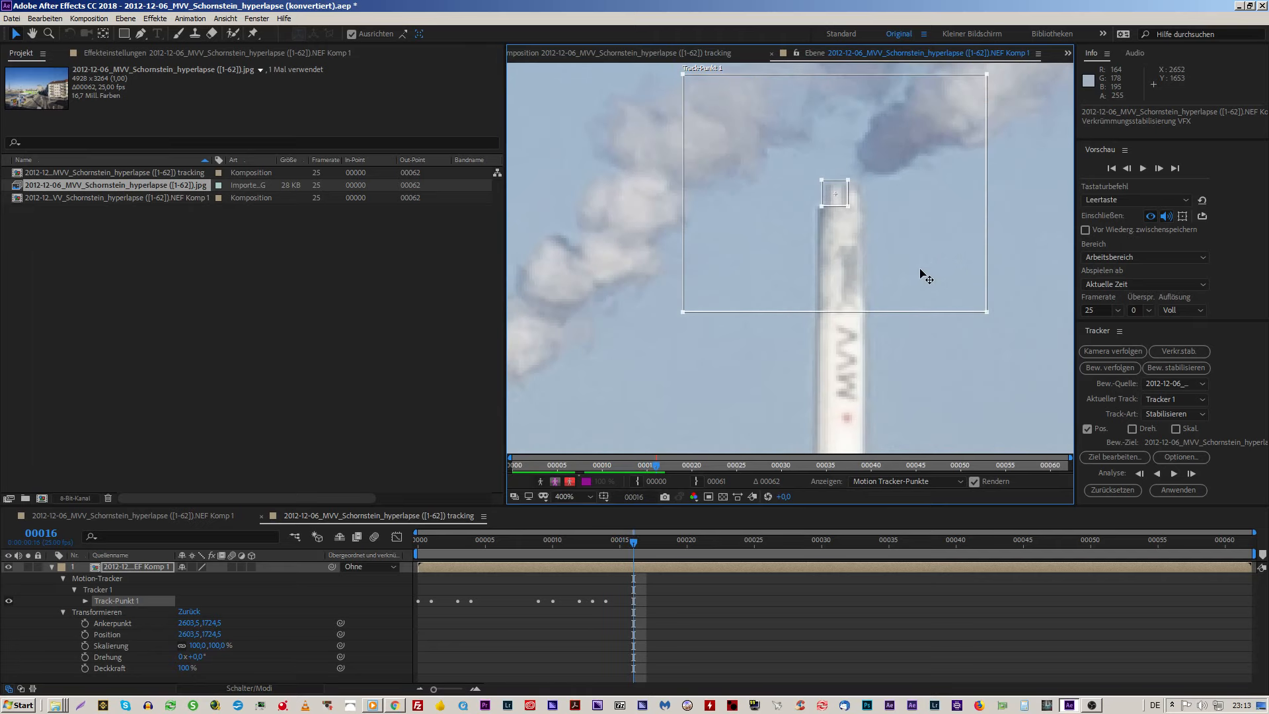
left_click_drag(924, 276, 930, 267)
key("Page_Down")
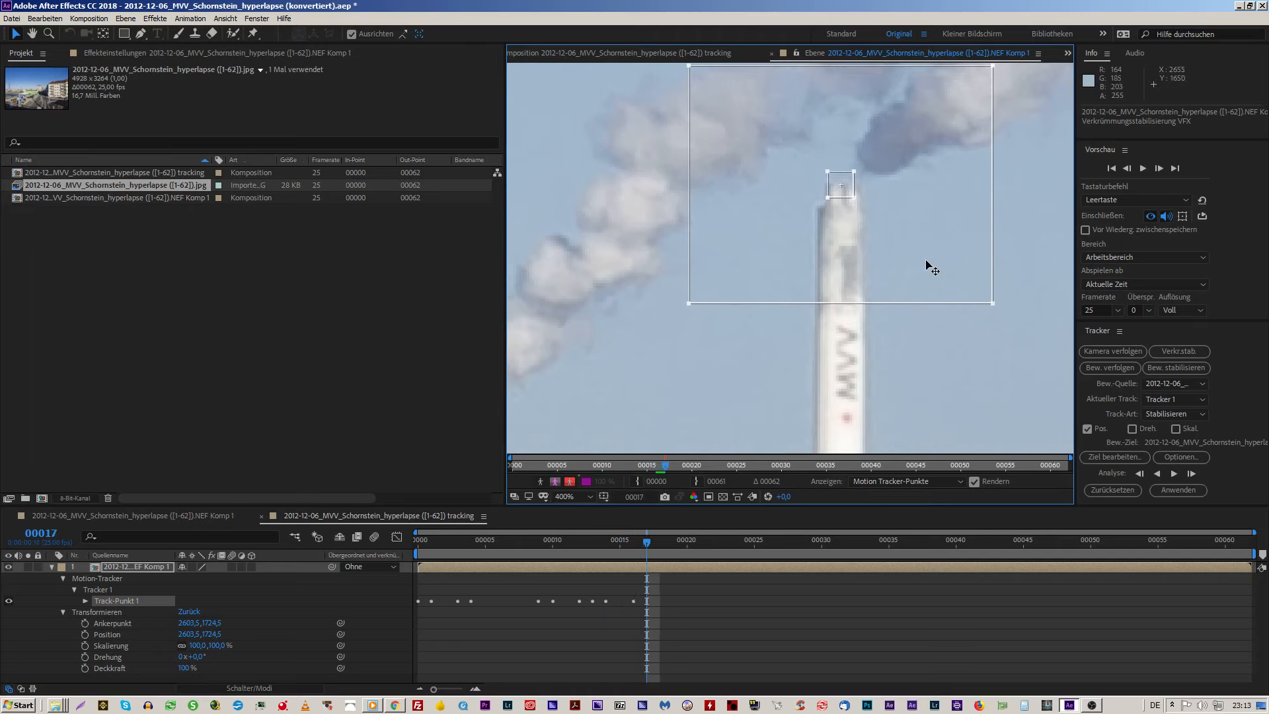
key("Page_Up")
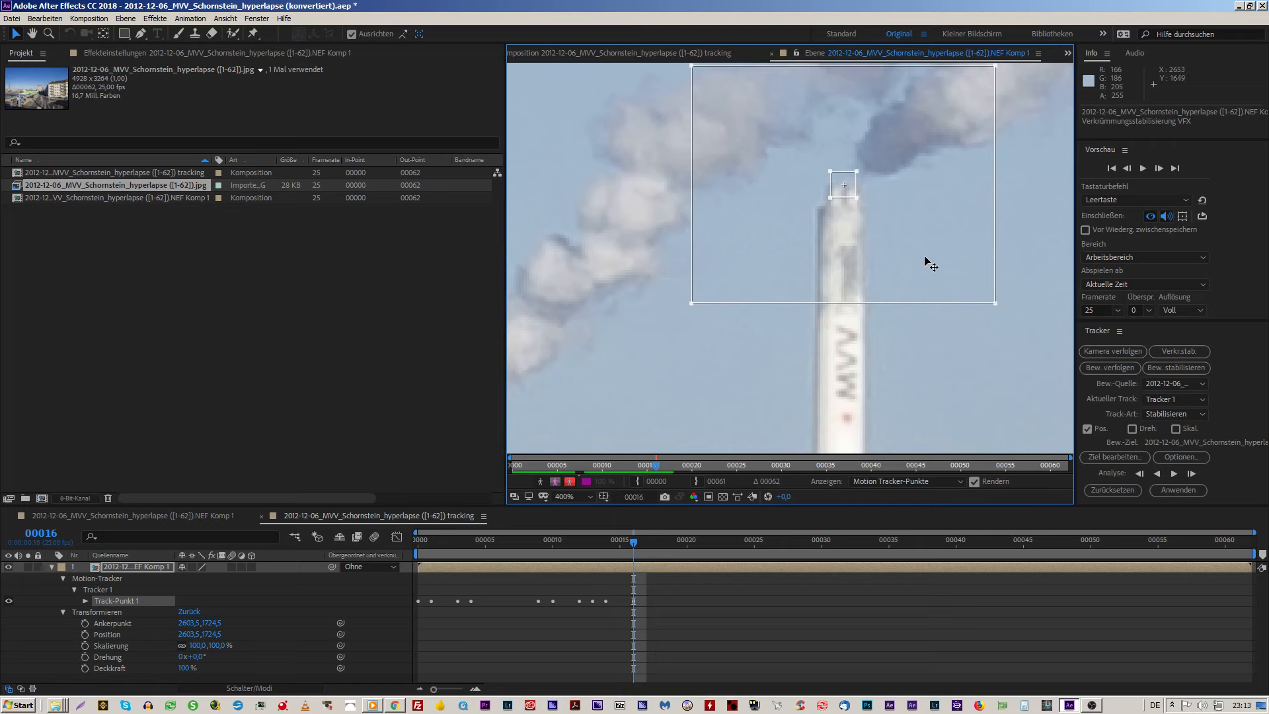
left_click_drag(925, 257, 924, 256)
key("Page_Down")
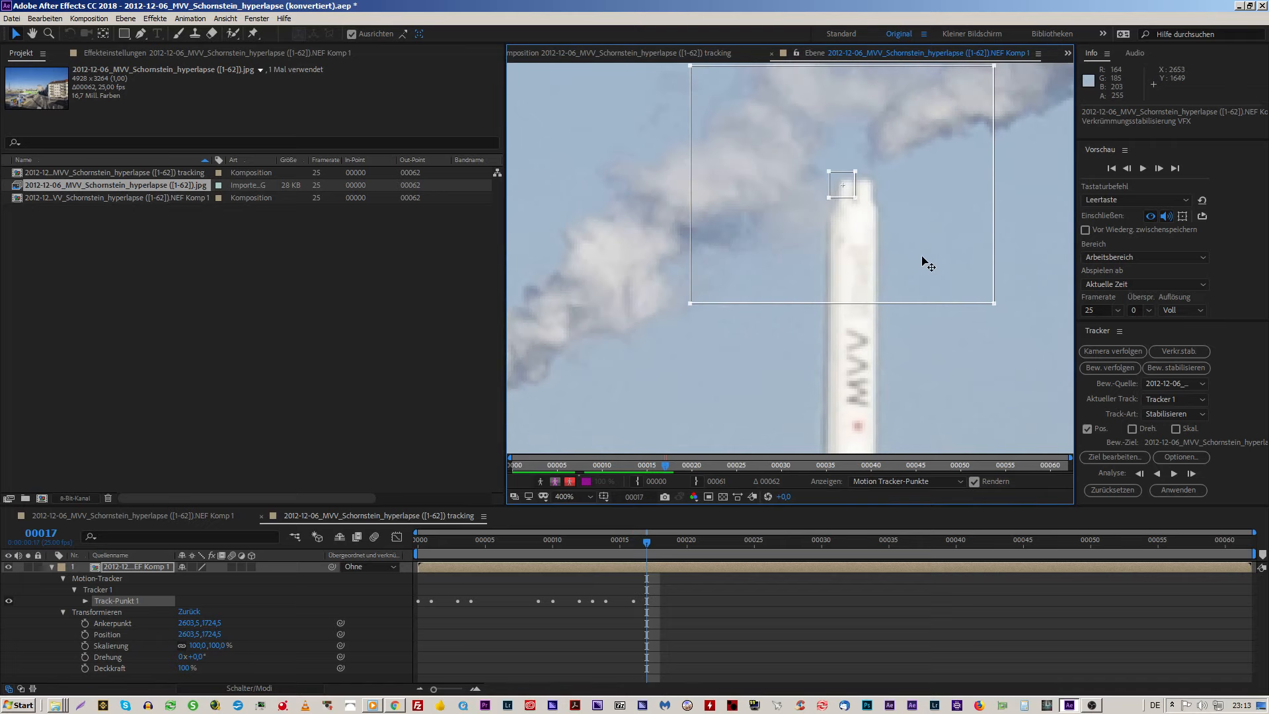
left_click_drag(924, 257, 929, 254)
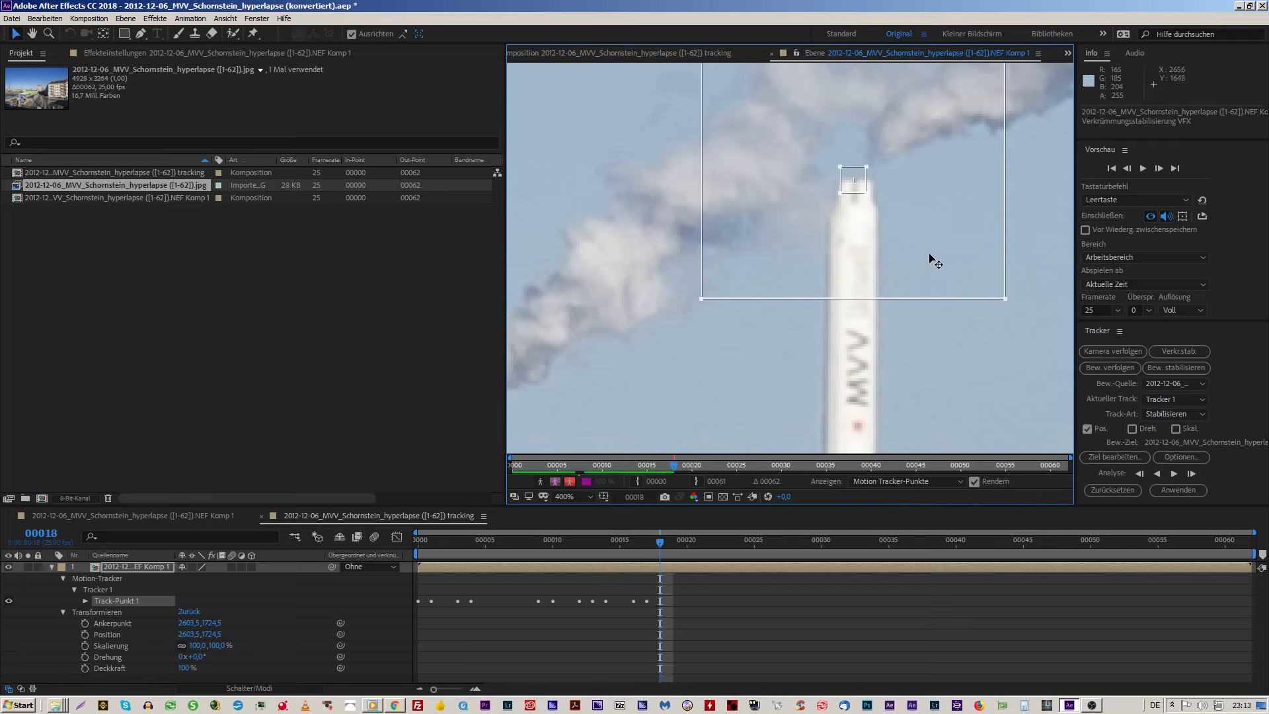
Step: Align Track-Punkt 1 with the chimney tip at frames 00018 and 00019
left_click_drag(930, 254, 936, 254)
key("Page_Down")
key("Page_Down")
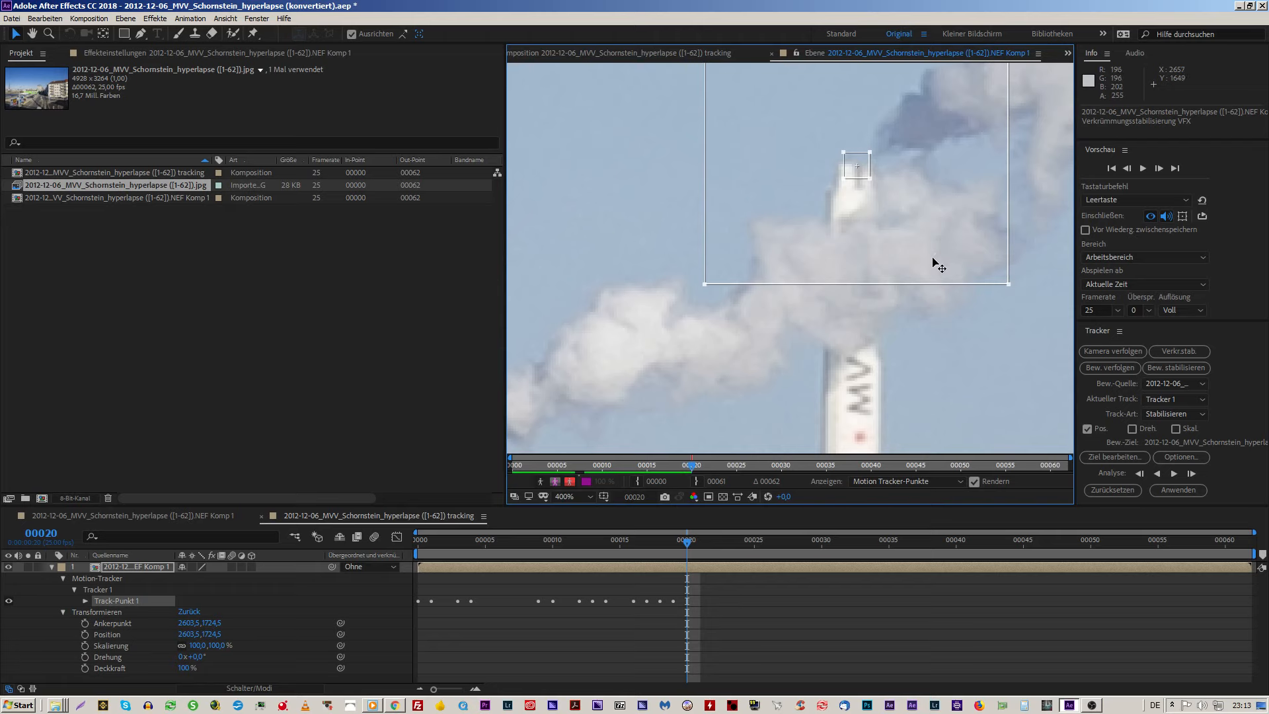
Step: Leave frame 00020 without a keyframe and position Track-Punkt 1 for the chimney tip at frames 00021 to 00023
key("Page_Down")
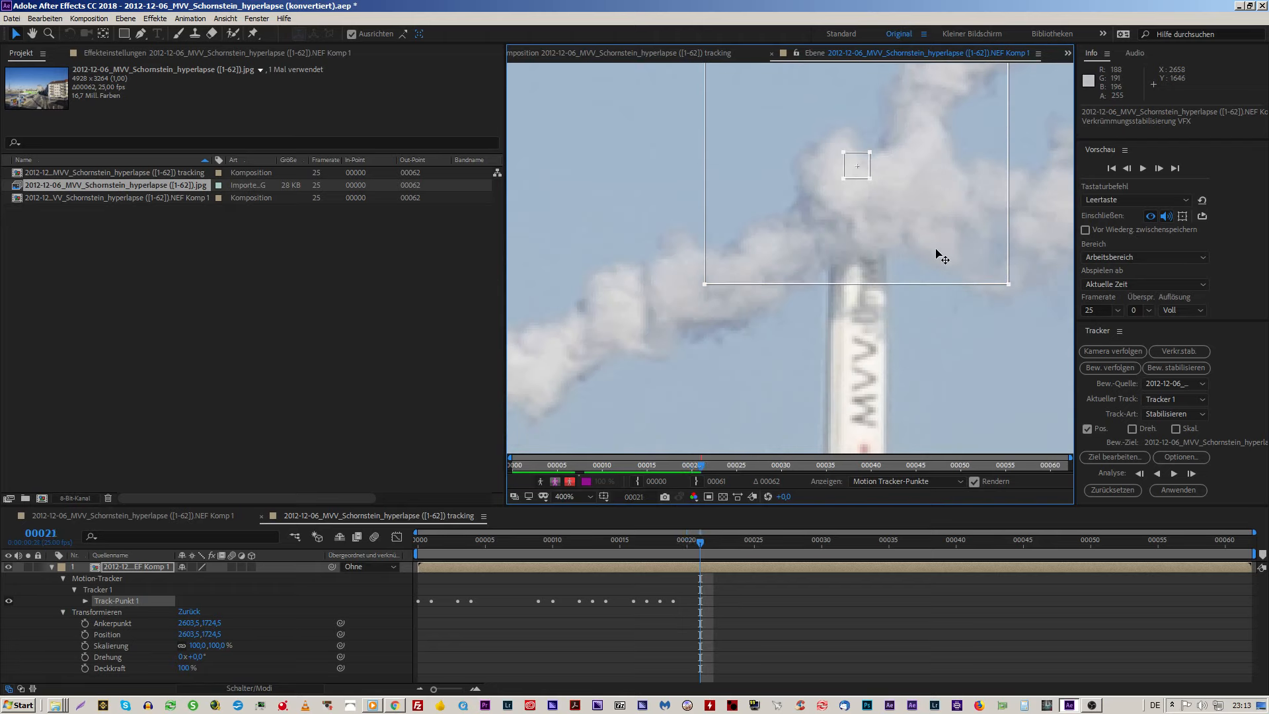
left_click_drag(942, 258, 944, 257)
key("Page_Down")
key("Page_Down")
key("Page_Down")
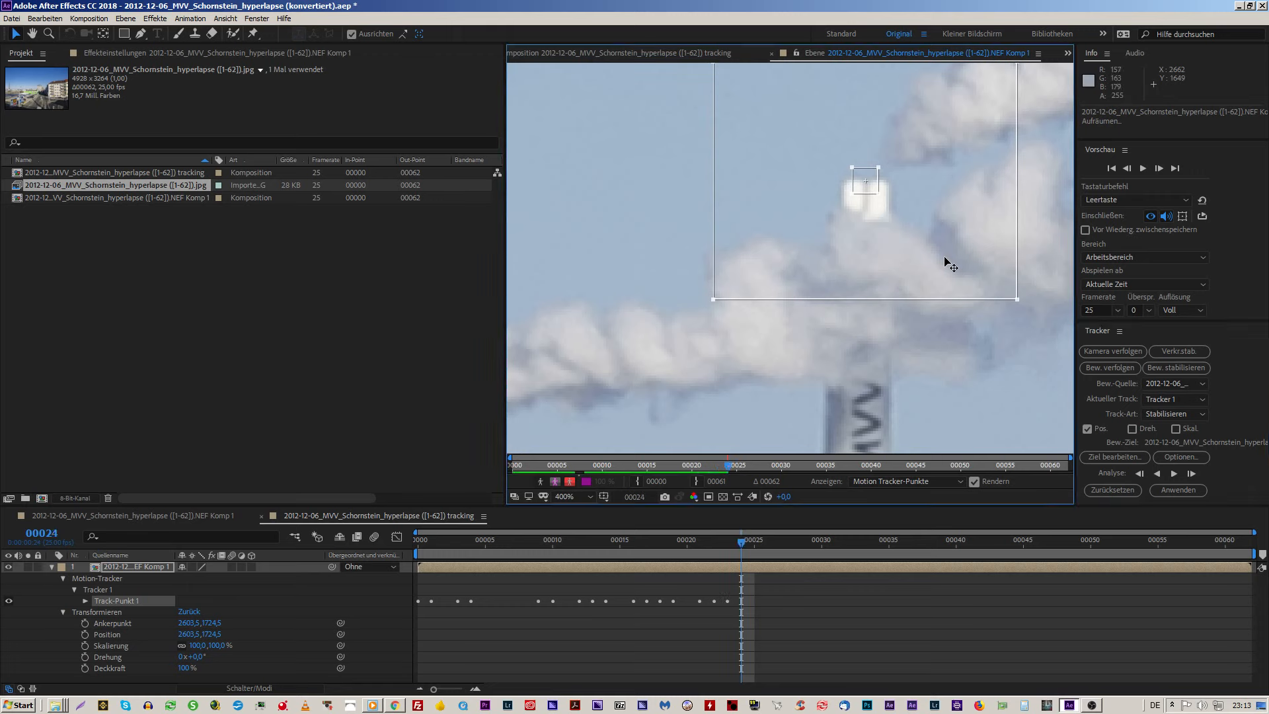
Step: Leave frame 00024 without a keyframe and position Track-Punkt 1 for the chimney tip at frames 00025 and 00026
key("Page_Down")
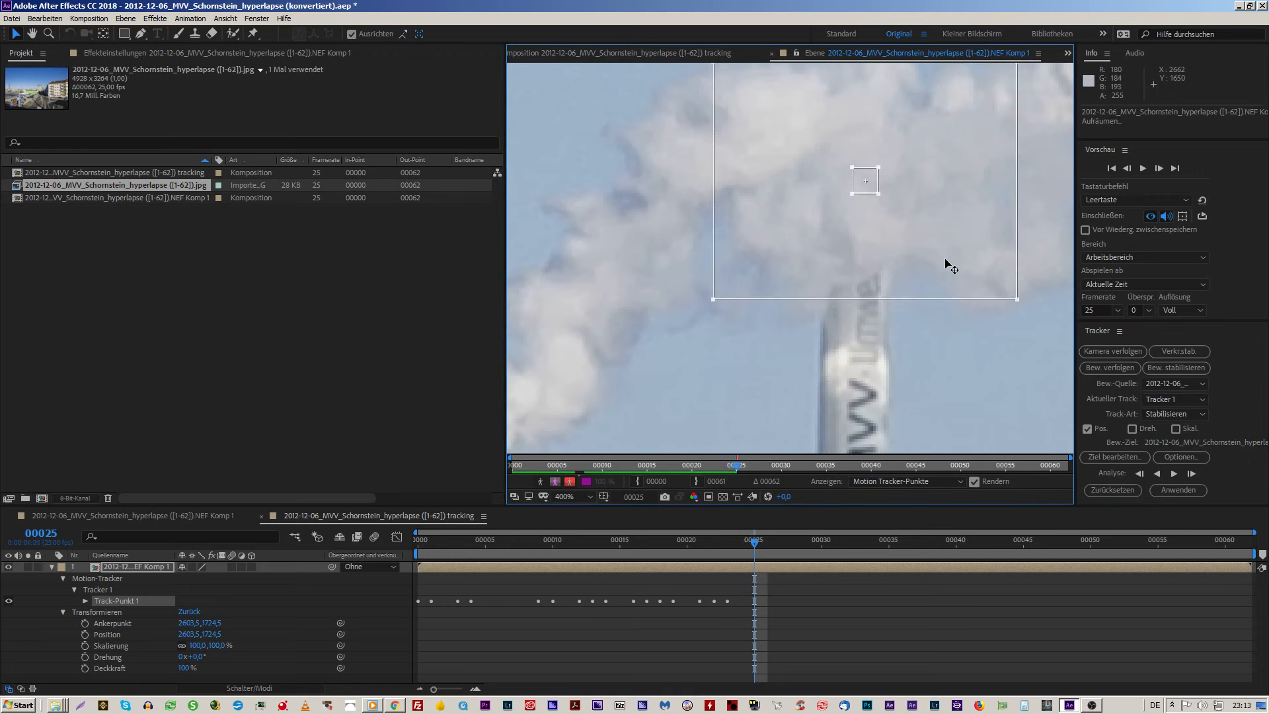
left_click_drag(946, 260, 942, 279)
key("Page_Down")
key("Page_Down")
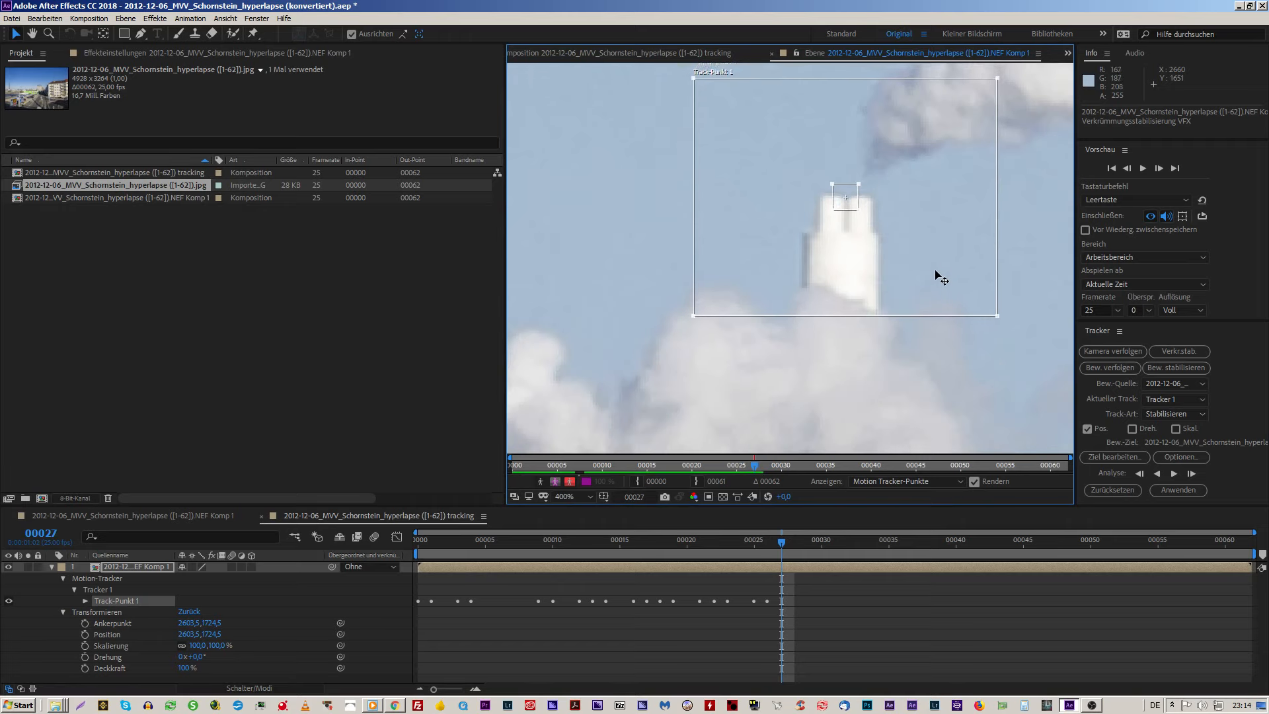
Step: Place Track-Punkt 1 on the gap at the top of the chimney in frames 28 and 29
key("Page_Down")
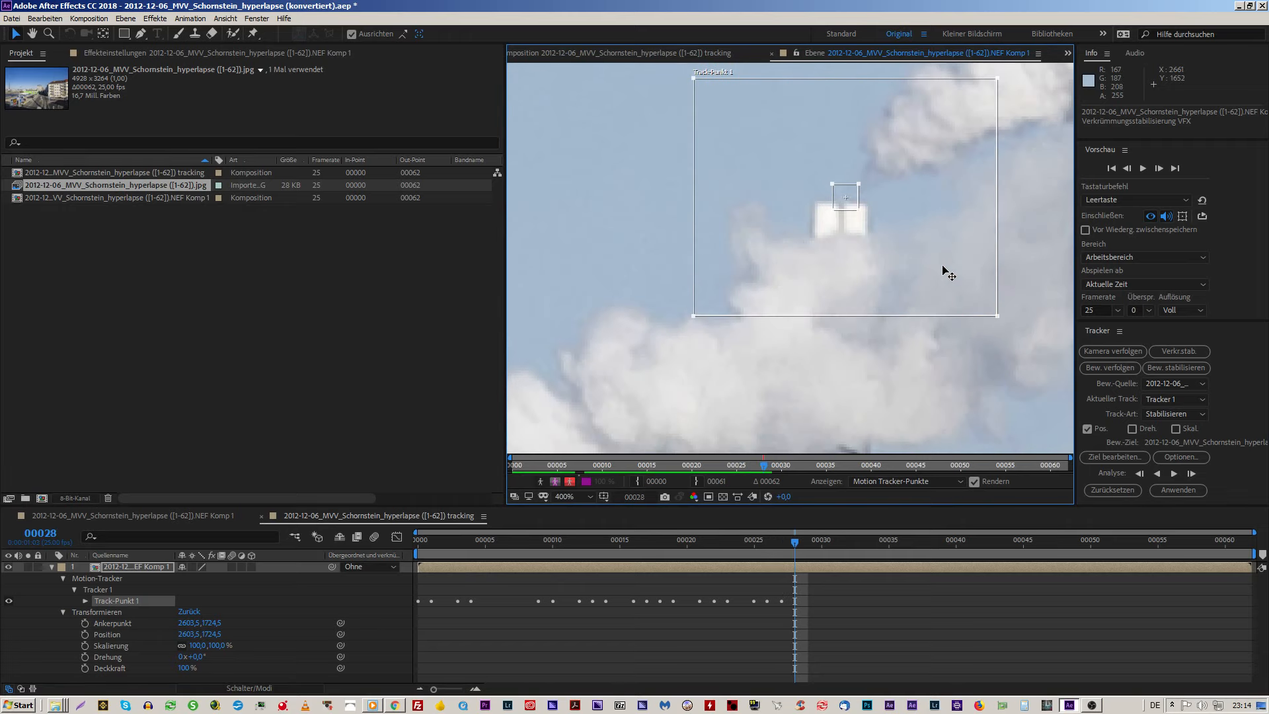
left_click_drag(939, 245, 933, 250)
key("Page_Down")
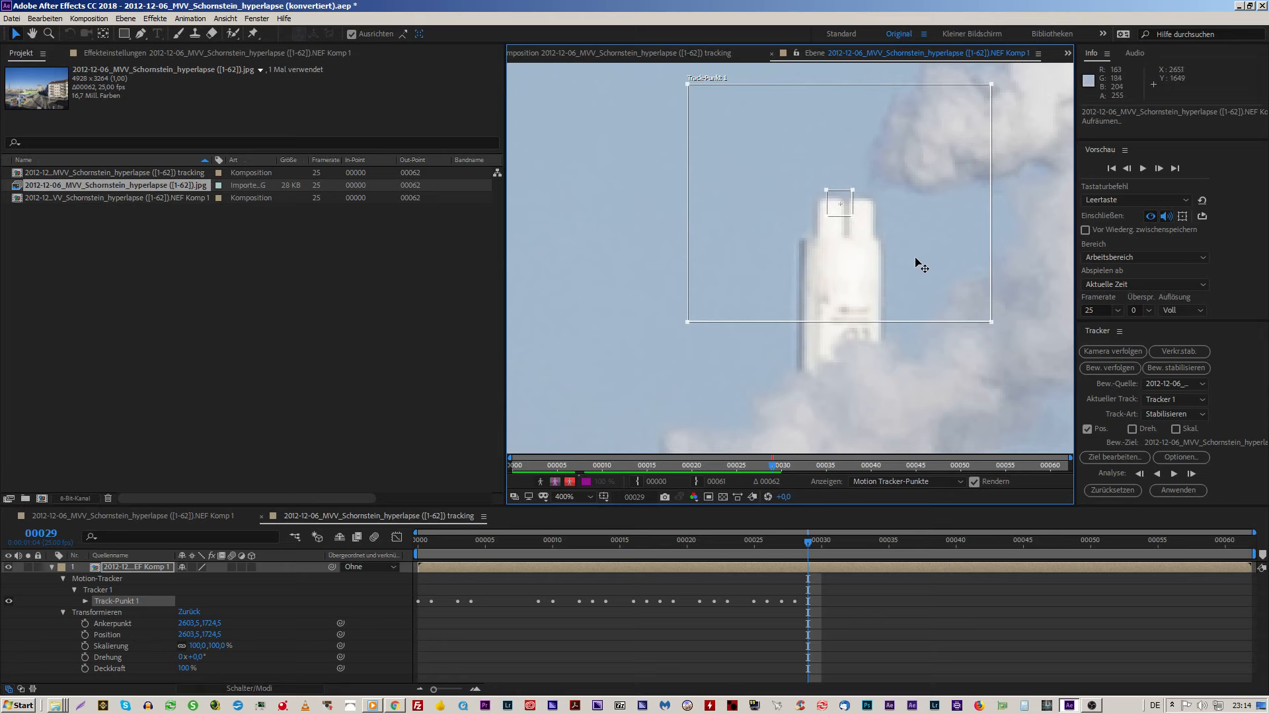
left_click_drag(915, 263, 921, 256)
Step: Skip frame 30 and align Track-Punkt 1 with the gap at the chimney top in frames 31, 32 and 33
key("Page_Down")
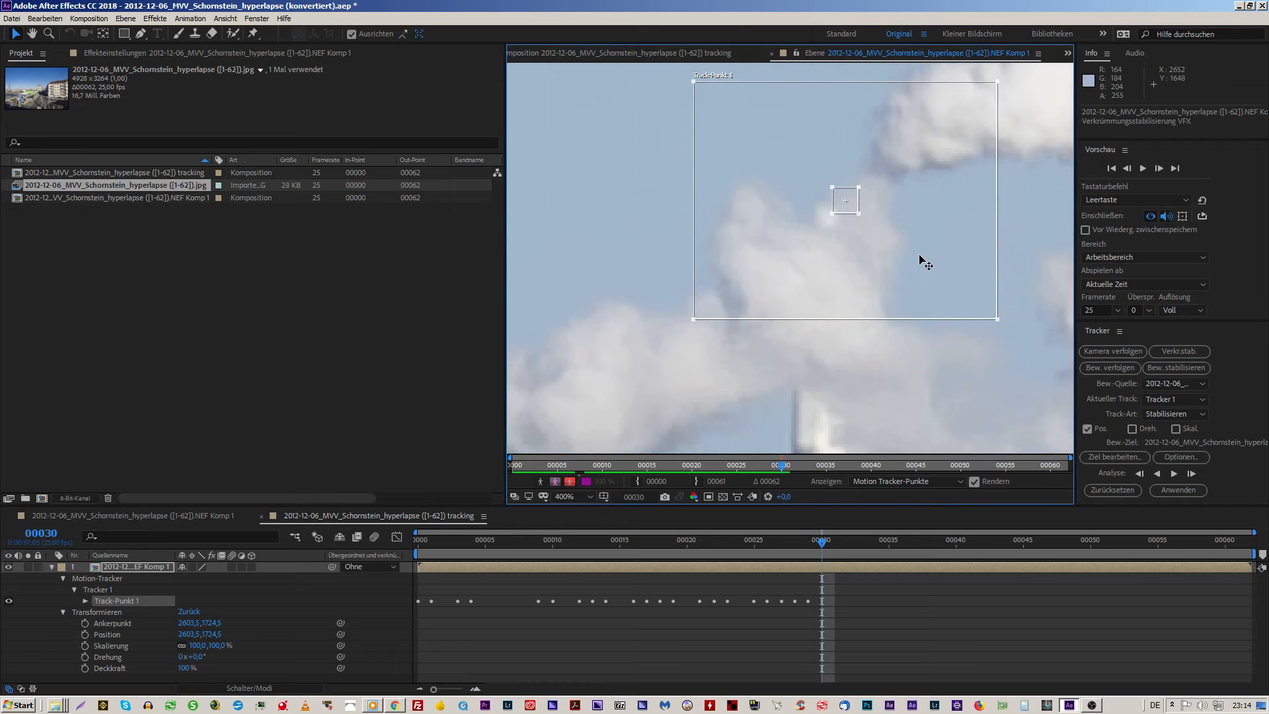
key("Page_Down")
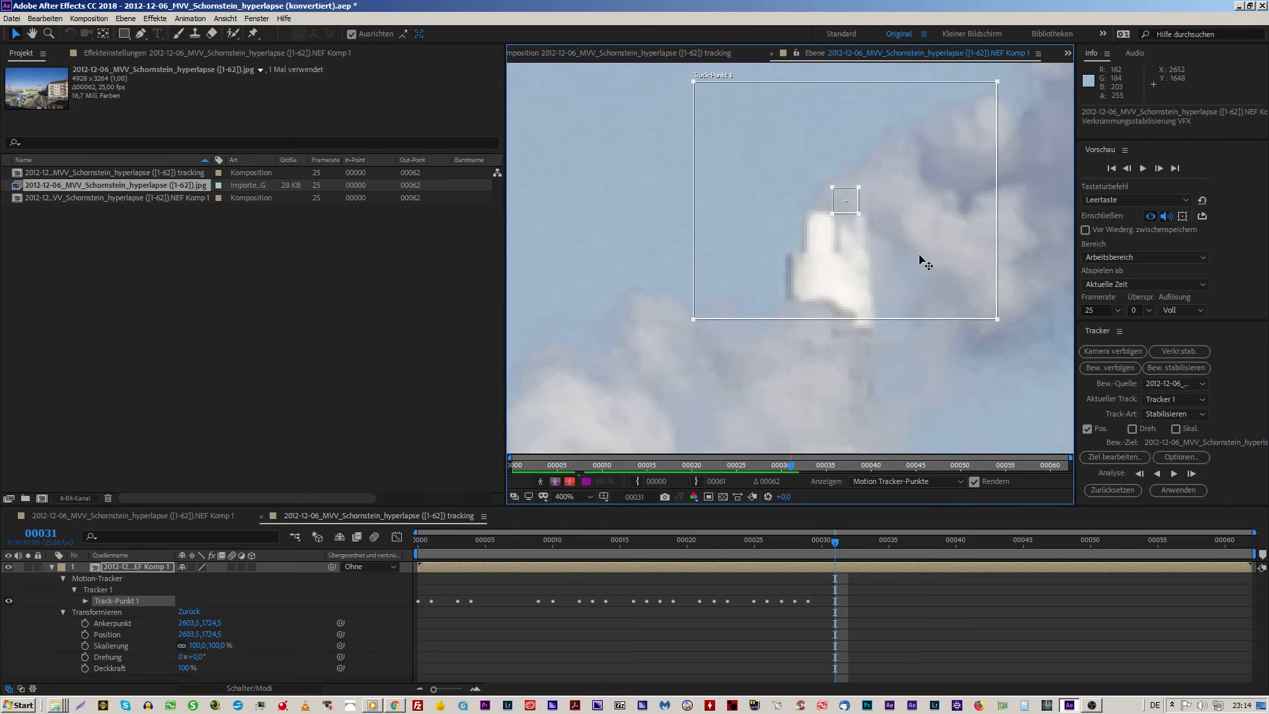
left_click_drag(923, 262, 916, 276)
key("Page_Down")
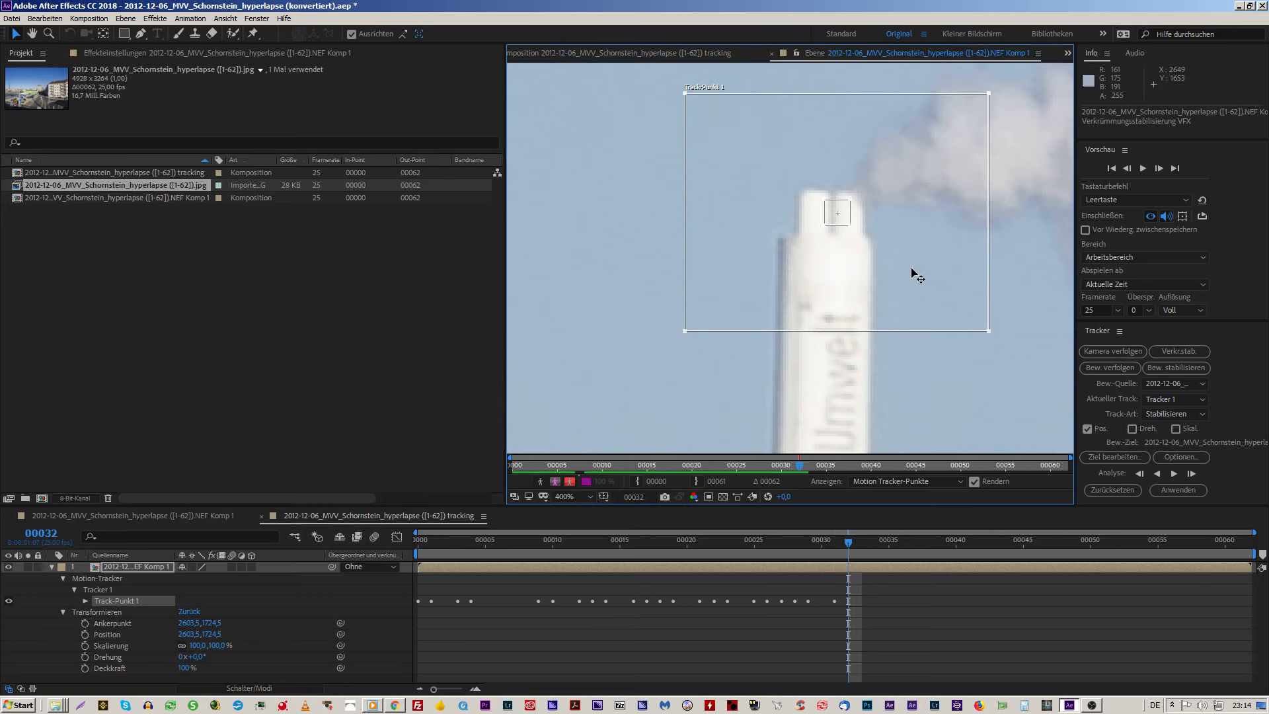
left_click_drag(912, 285, 919, 260)
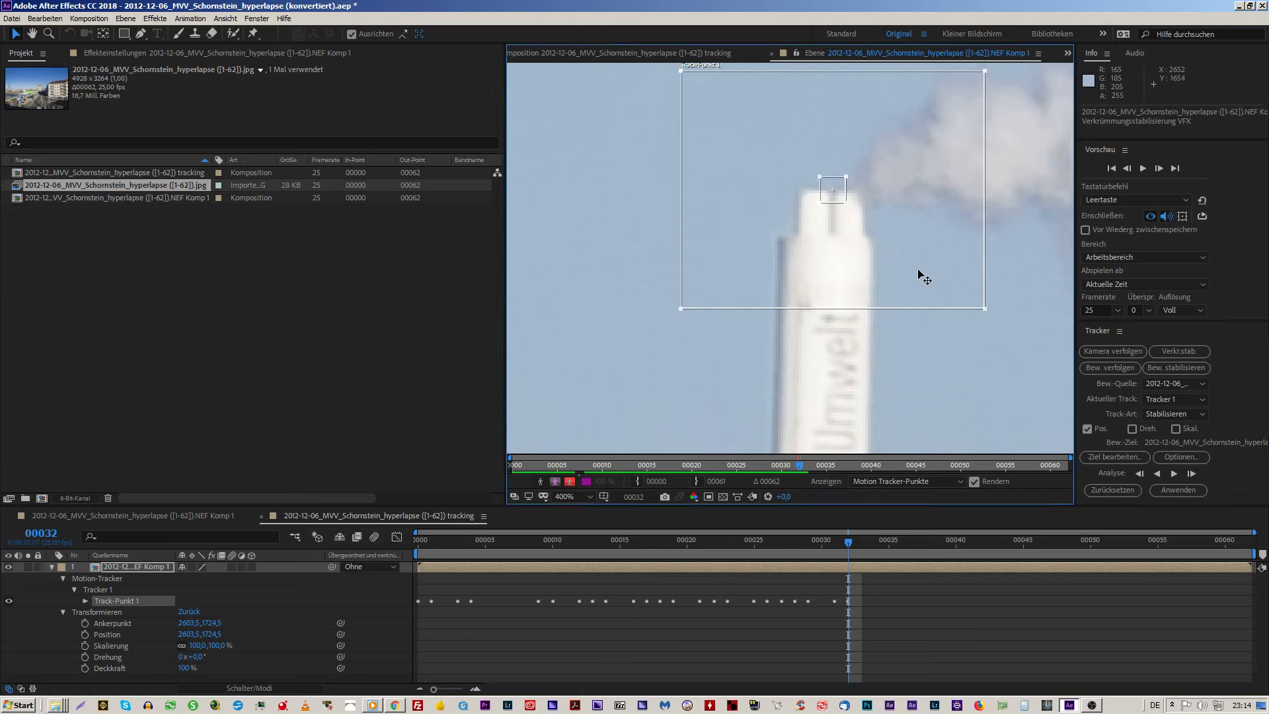
key("Page_Down")
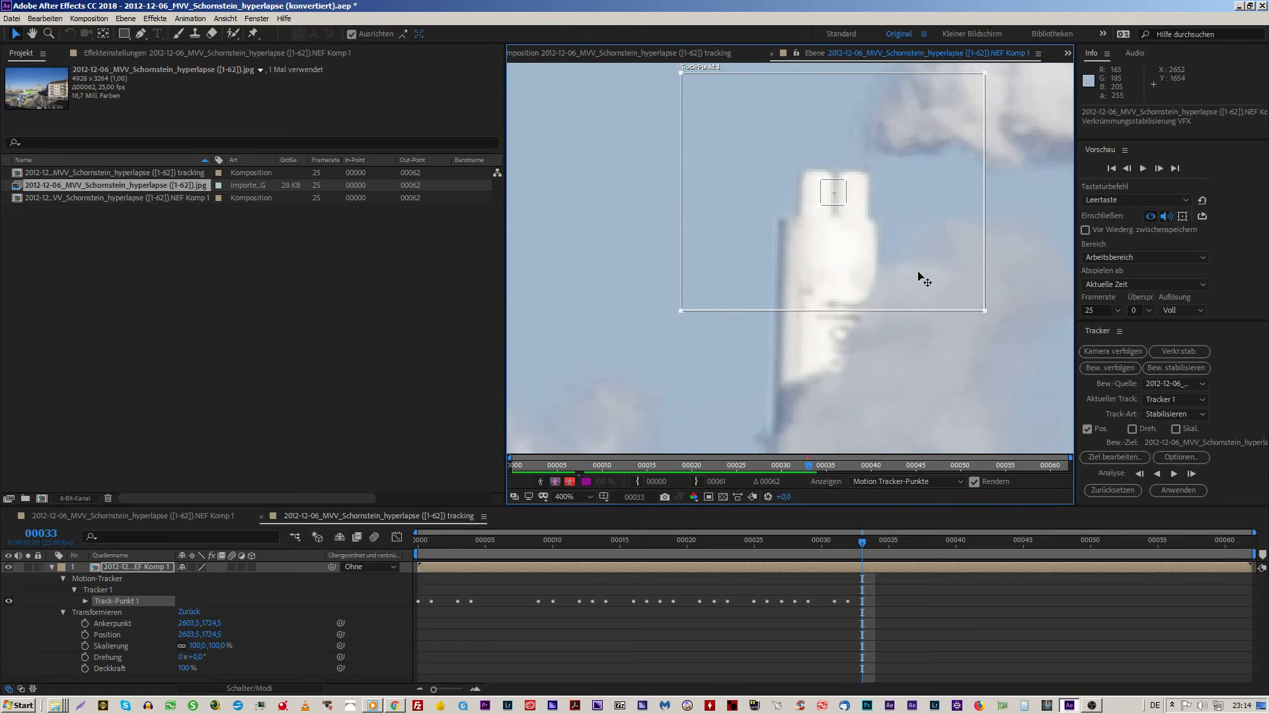
left_click_drag(918, 273, 929, 253)
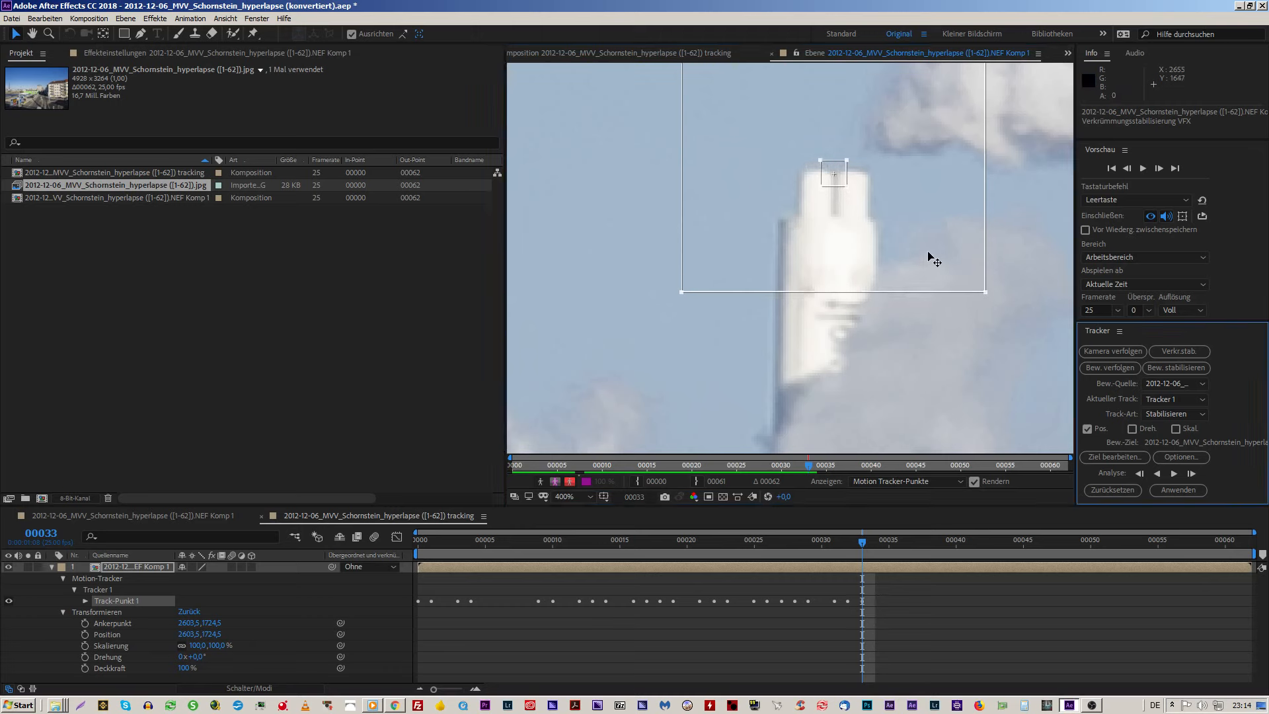
Step: Compare frame 34 with frame 33 and reposition Track-Punkt 1 over the chimney top's gap in frame 34
key("Page_Down")
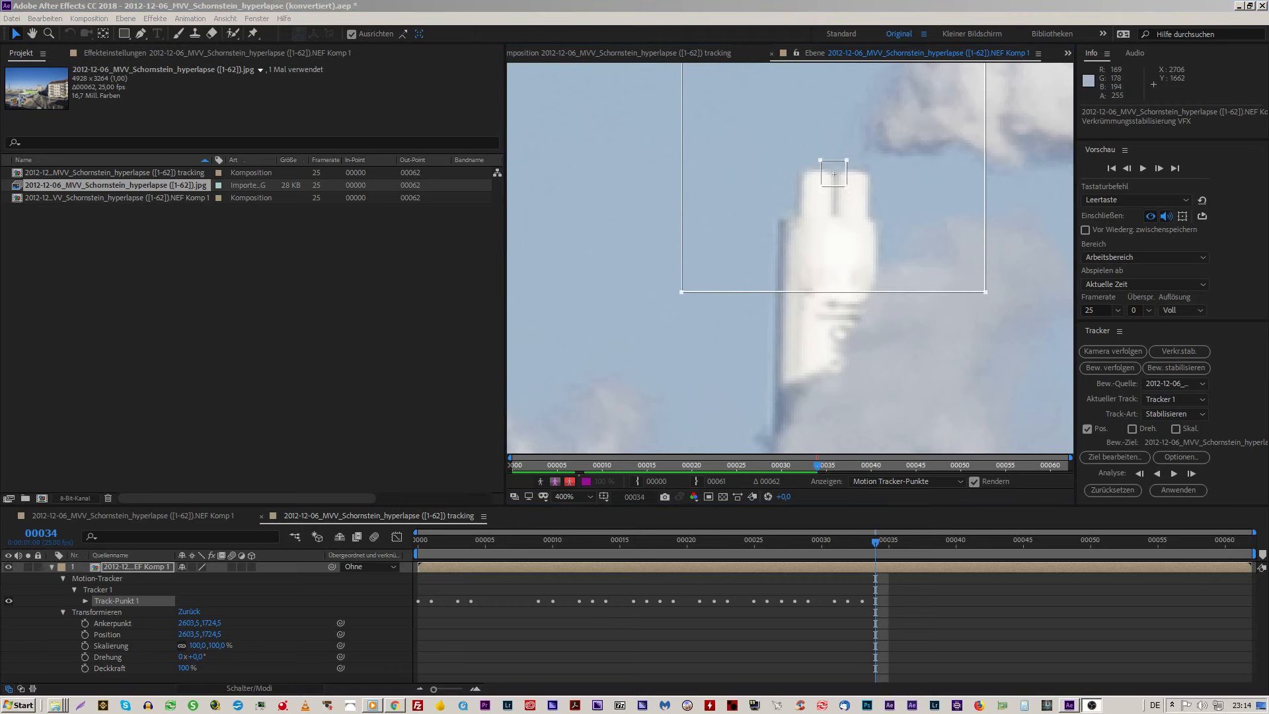
left_click_drag(1264, 272, 1254, 248)
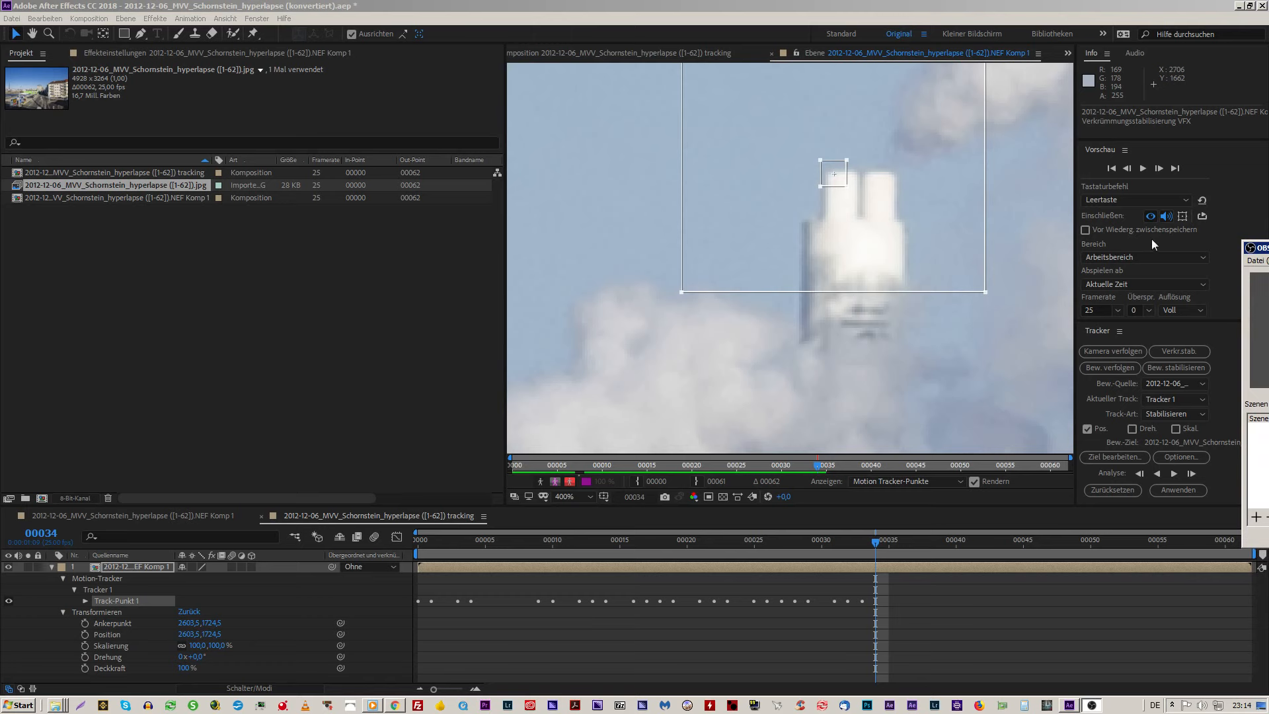
left_click(905, 240)
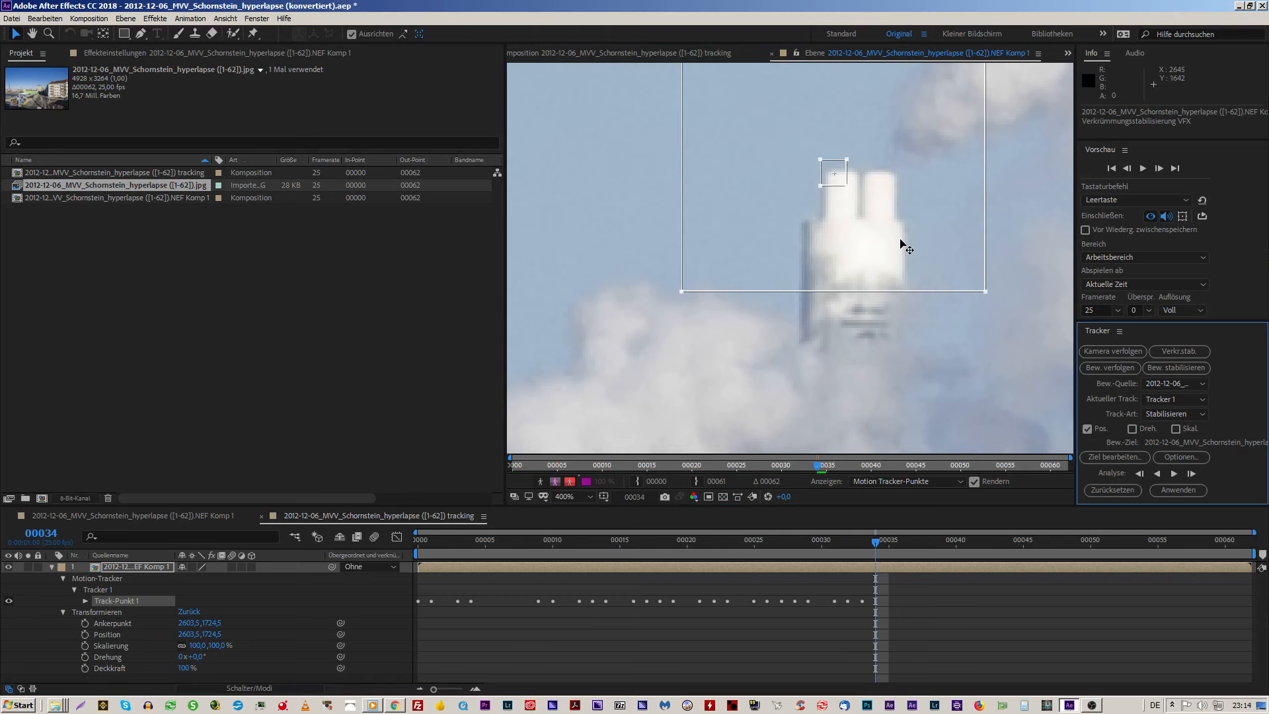
key("Page_Up")
key("Page_Down")
left_click_drag(899, 250, 925, 250)
left_click(918, 242)
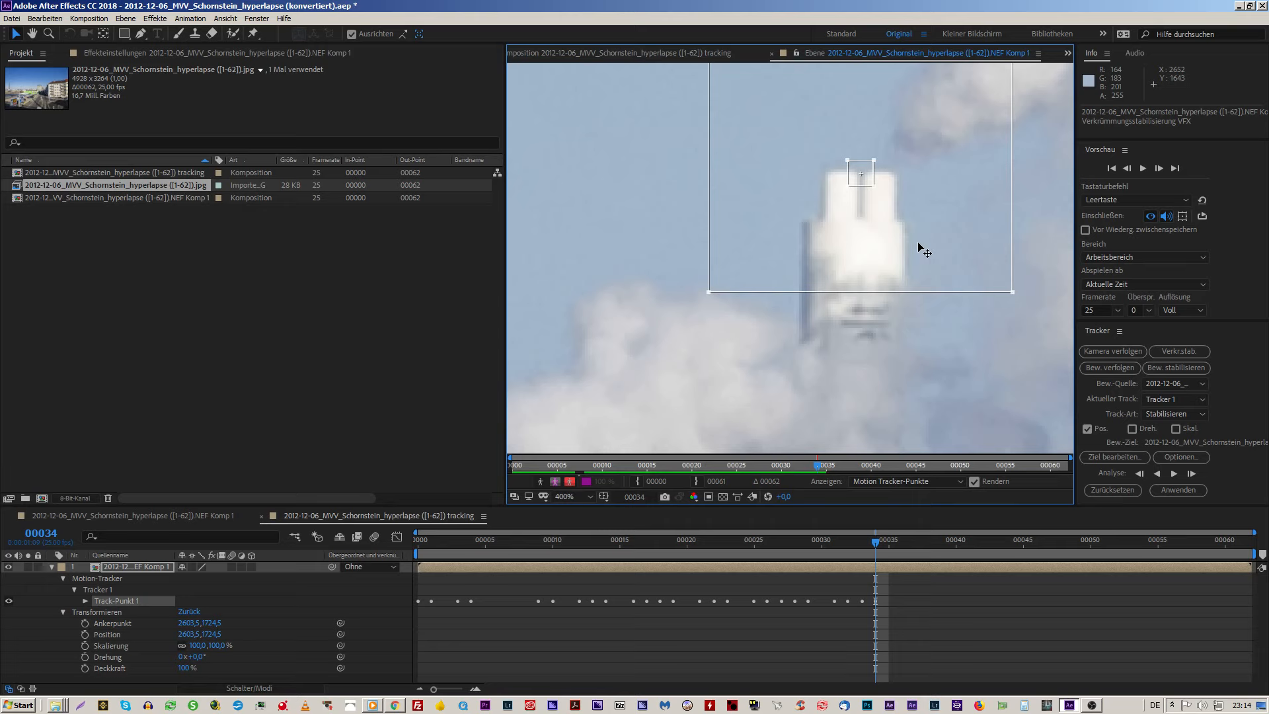
left_click_drag(918, 243, 918, 243)
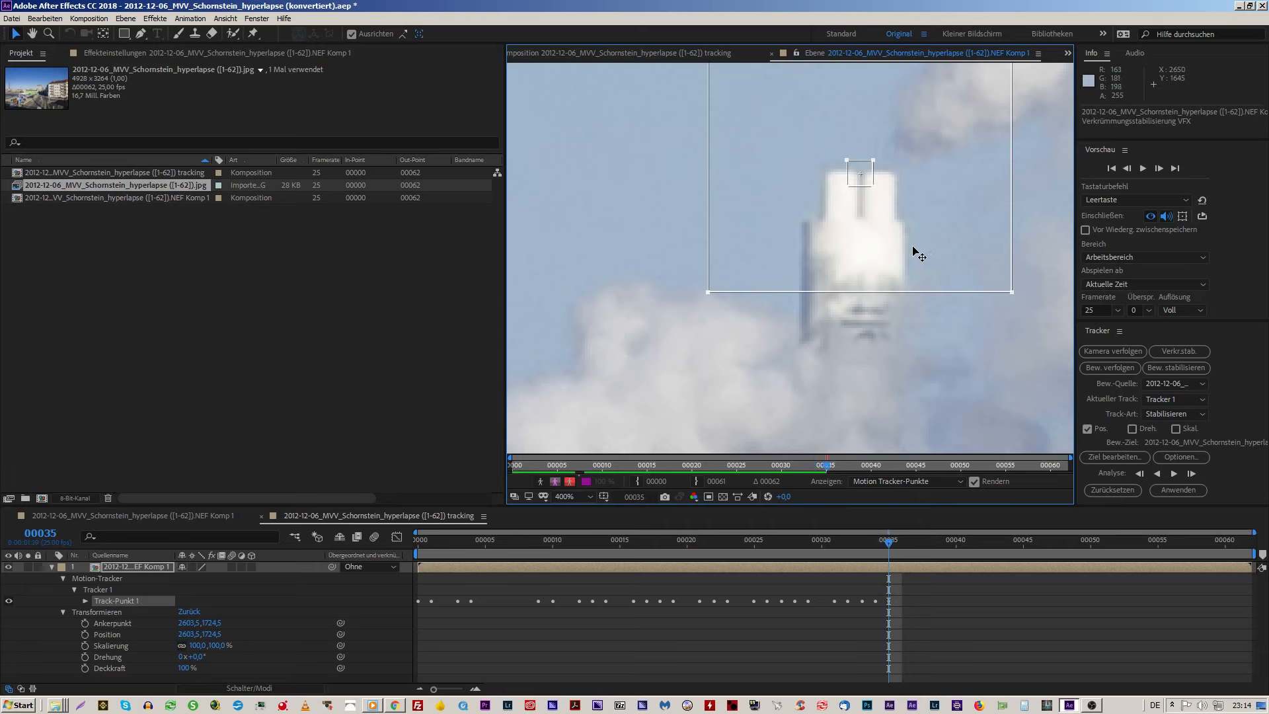
Step: Skip frame 35 and reposition Track-Punkt 1 on the chimney top's gap in frames 36 and 37
key("Page_Down")
key("Page_Down")
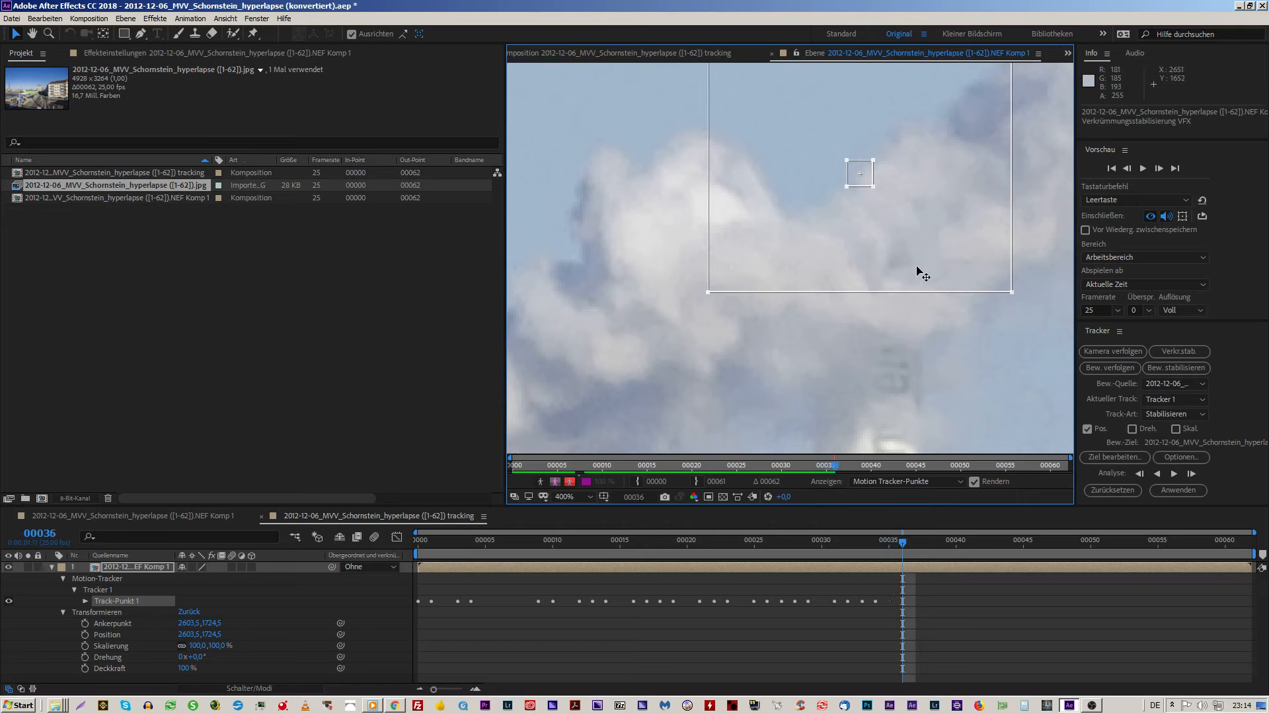
left_click_drag(939, 244, 963, 219)
key("Page_Down")
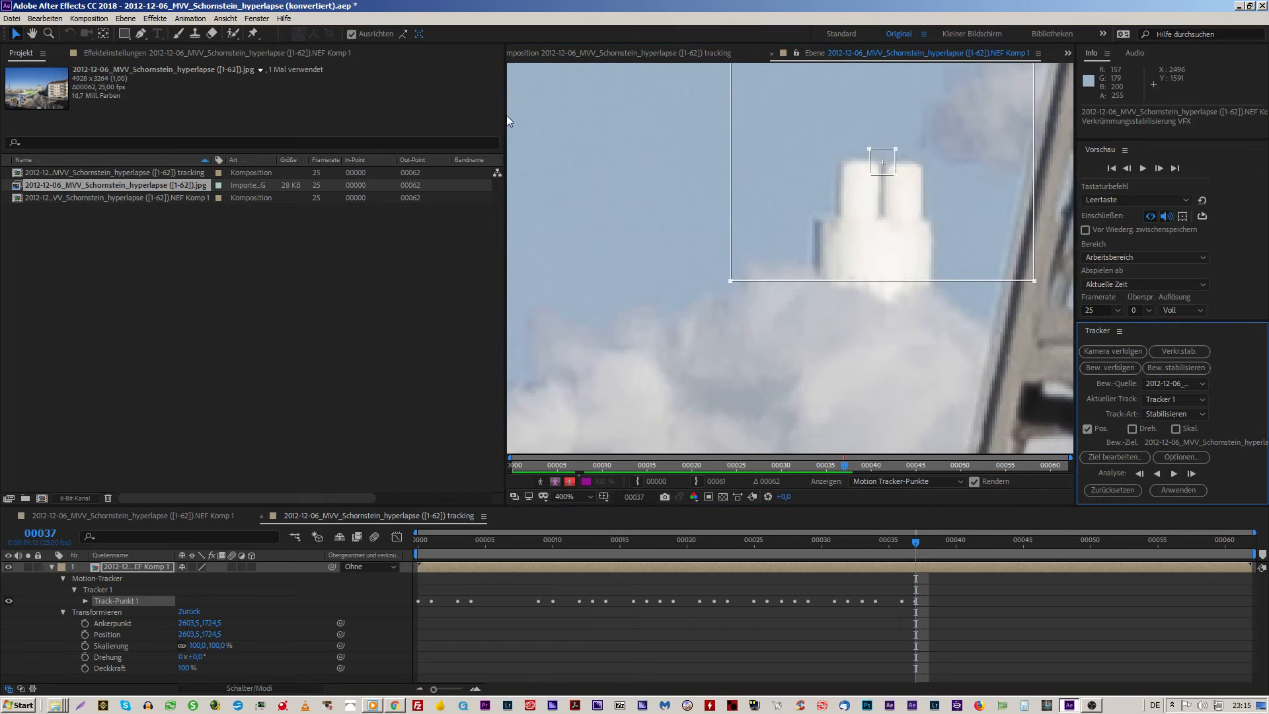
Step: Widen the layer viewer and show its rulers
left_click_drag(507, 121, 356, 122)
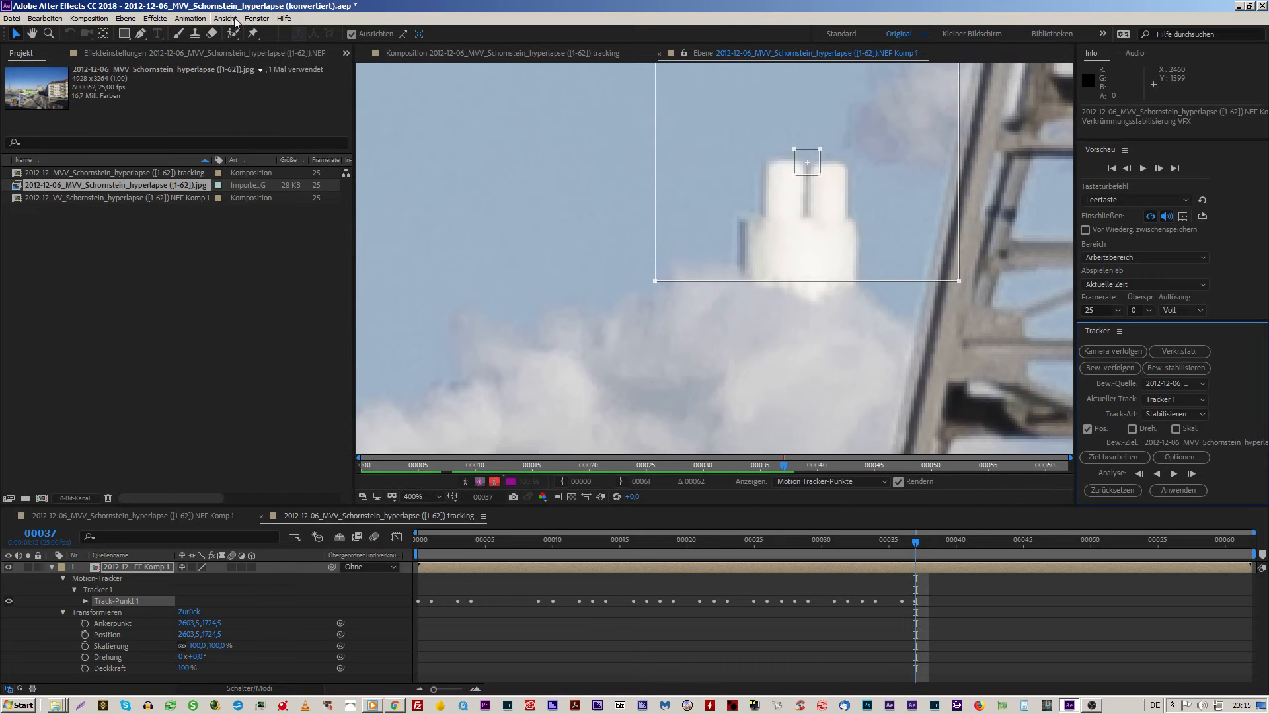
left_click(236, 19)
left_click(251, 123)
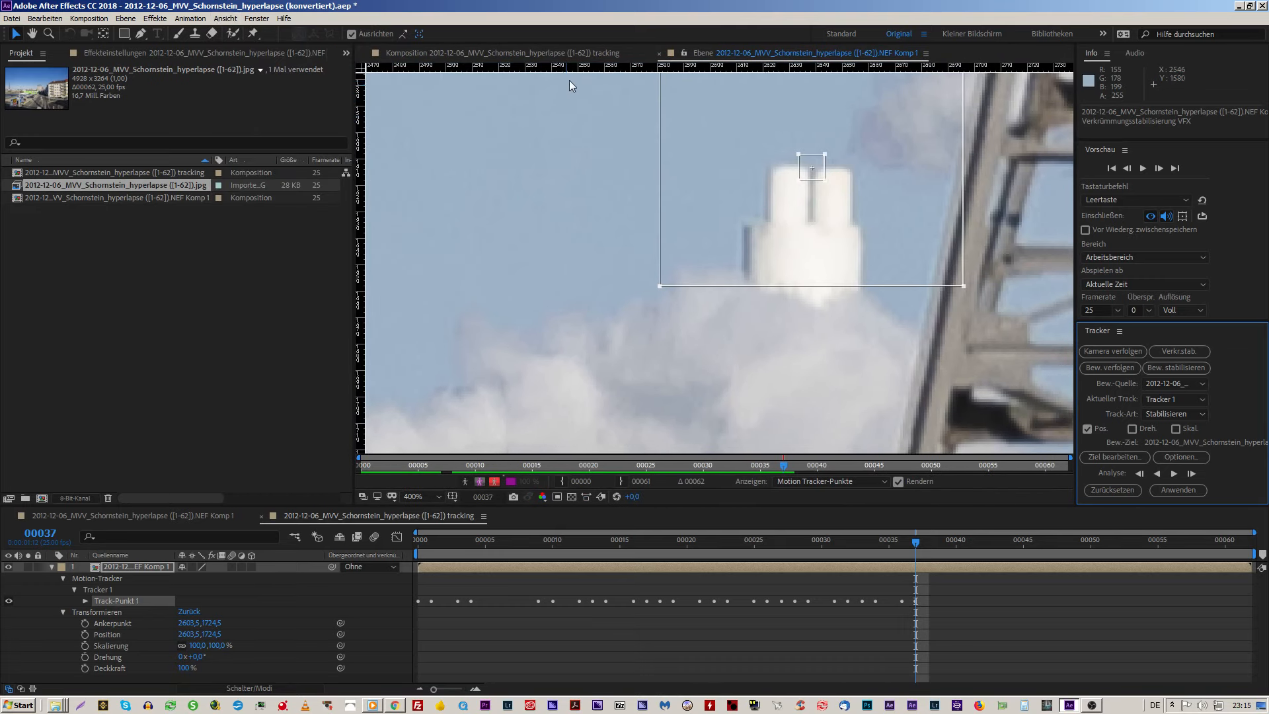
Step: Place a vertical guide at 2638.3 through the chimney gap and nudge Track-Punkt 1 slightly left in frame 37
mouse_move(570, 67)
left_mouse_down()
mouse_move(572, 164)
mouse_move(589, 65)
left_mouse_up()
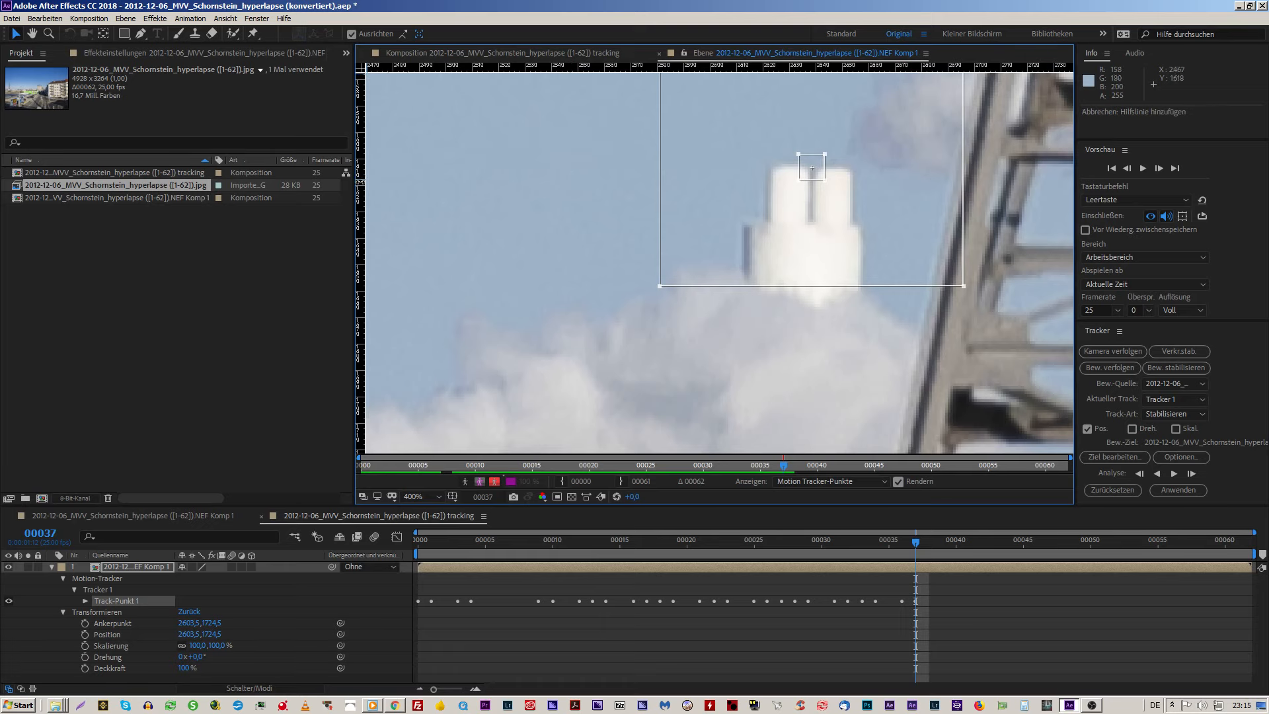
left_click_drag(360, 234, 811, 234)
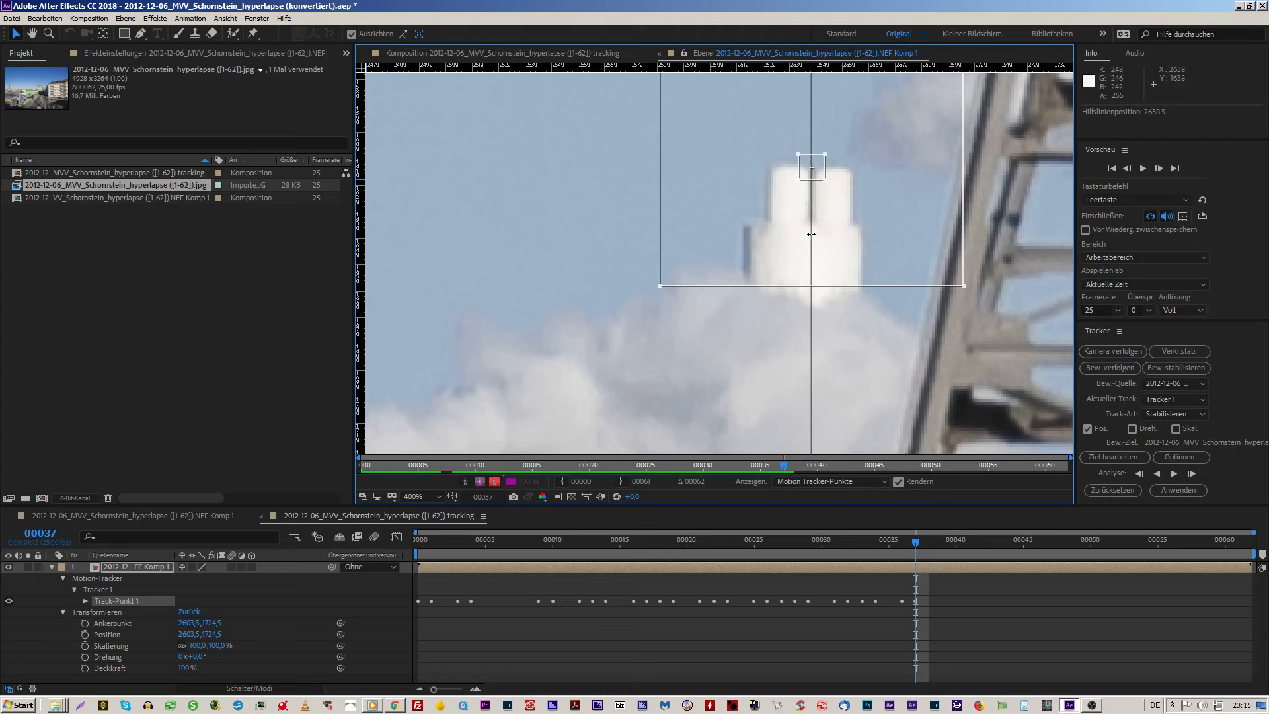
key("Left")
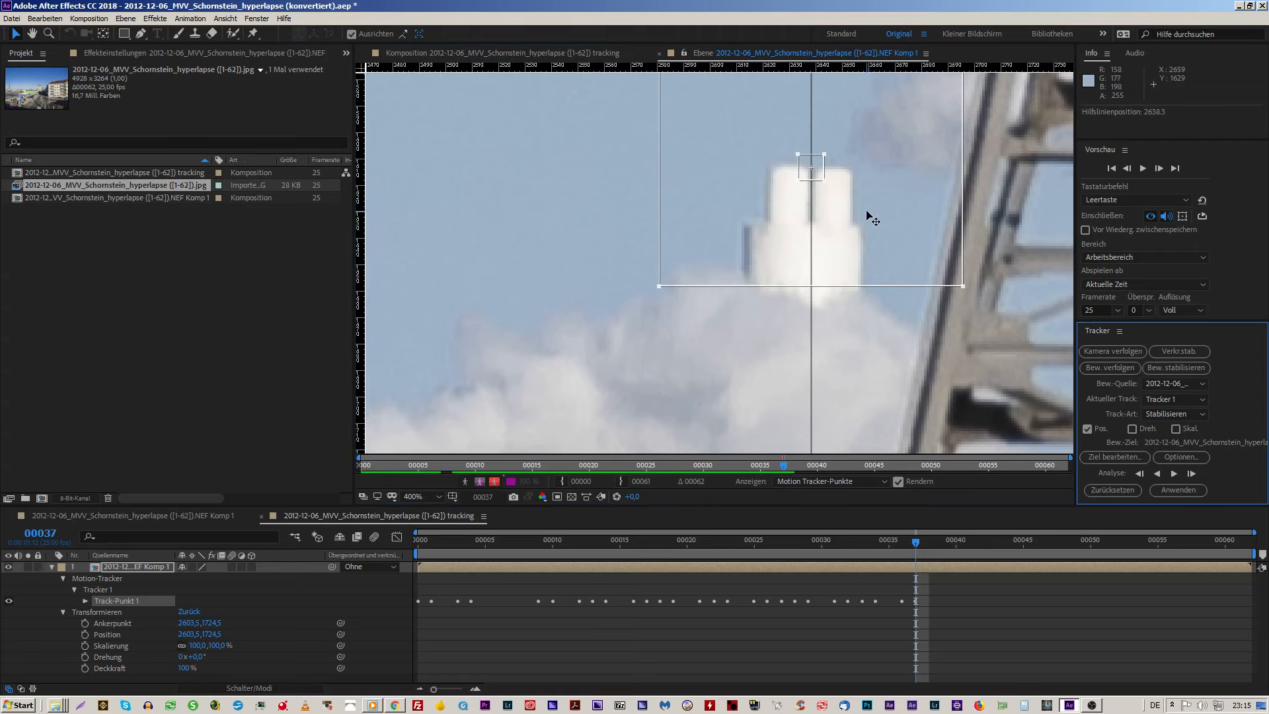
Step: Align Track-Punkt 1 with the chimney gap in frame 38, using the vertical guide moved to 2621.3 for fine adjustment
key("Page_Down")
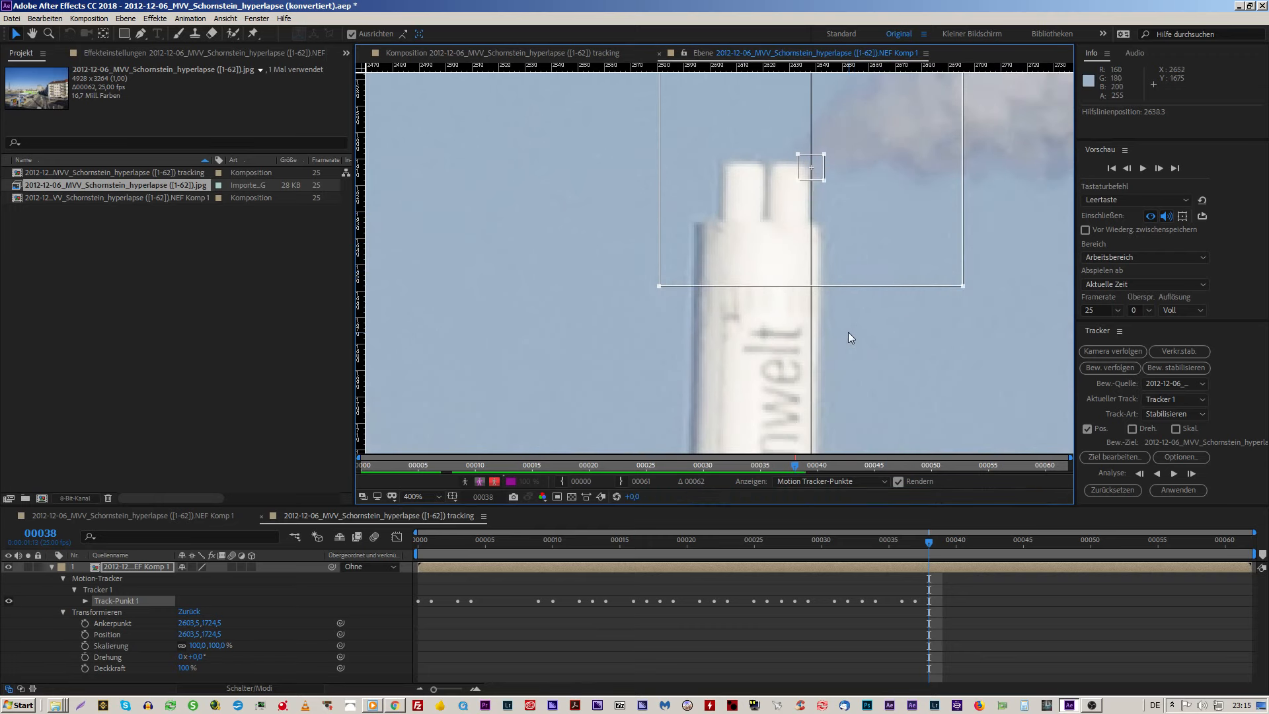
left_click_drag(880, 250, 837, 245)
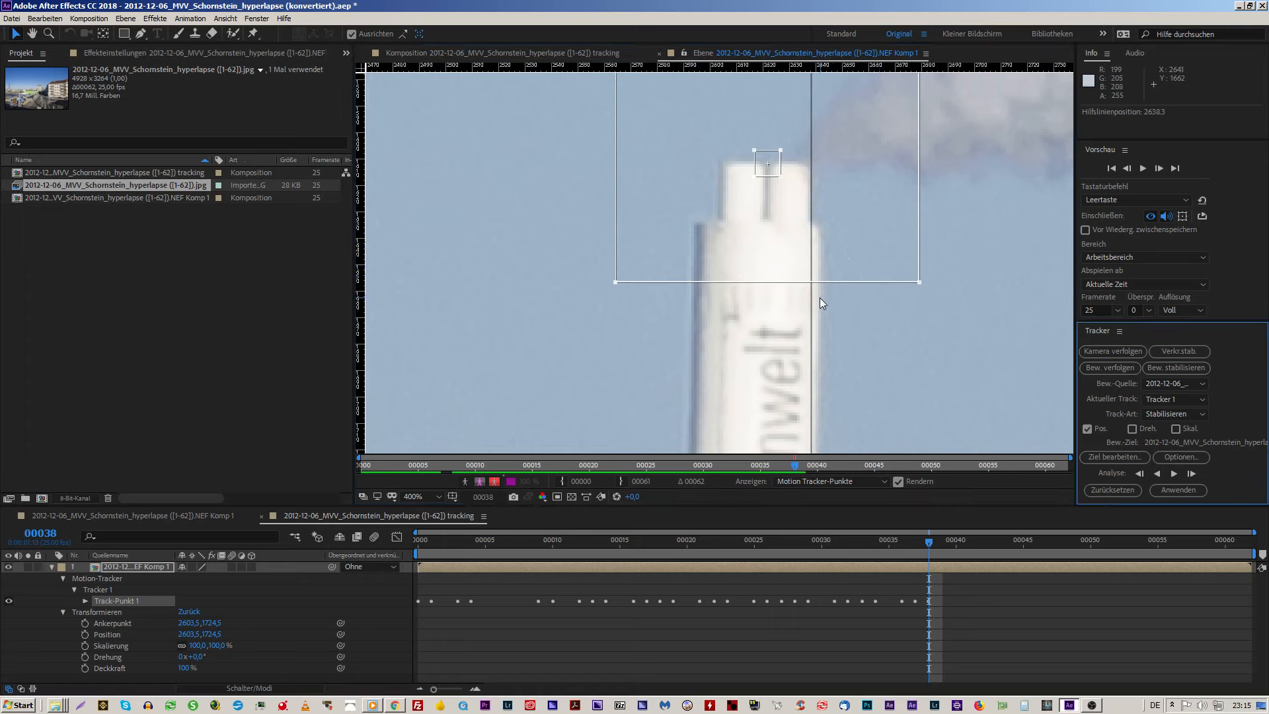
left_click_drag(811, 309, 766, 311)
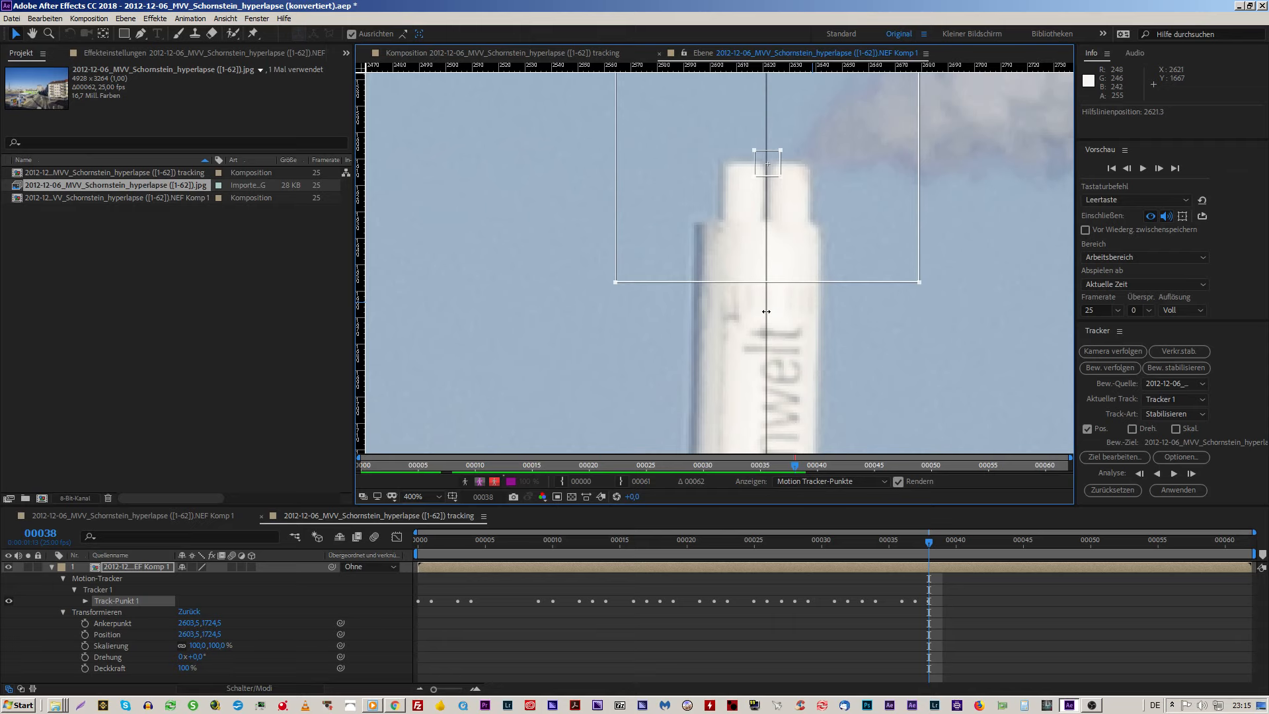
key("Left")
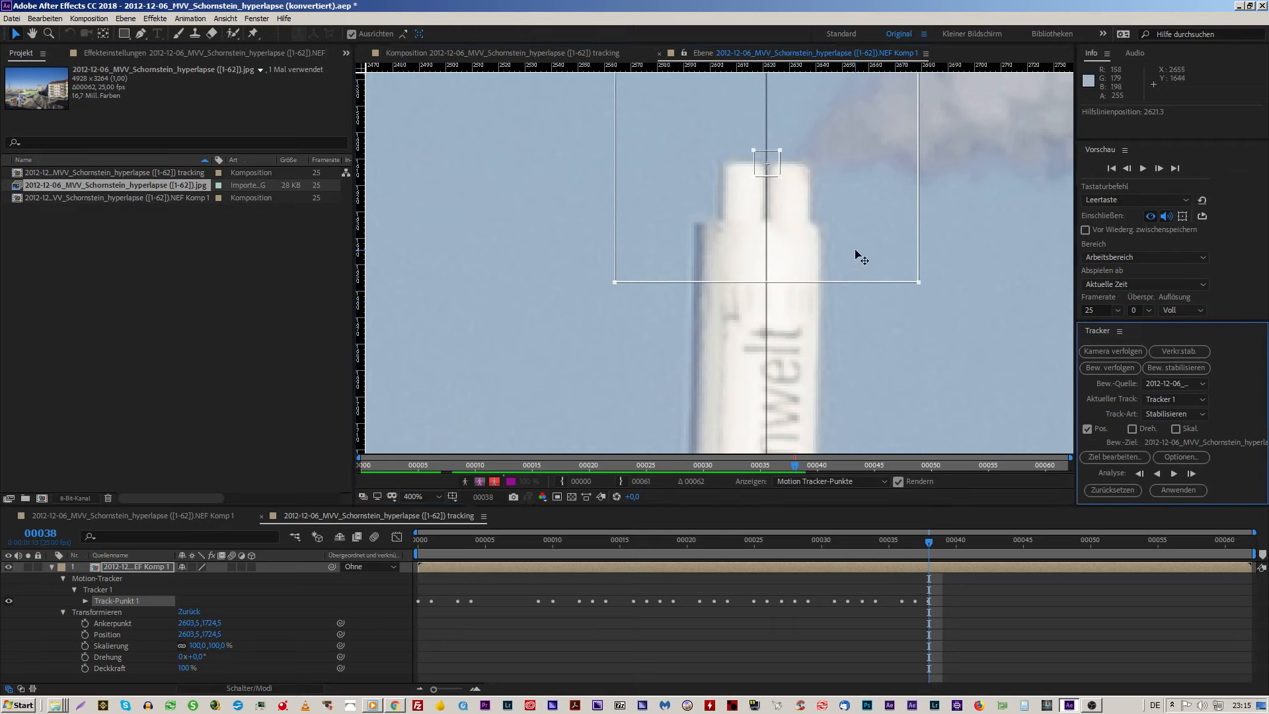
Step: Remove the vertical guide and place Track-Punkt 1 on the chimney top's gap in frame 39
left_click_drag(766, 320, 268, 297)
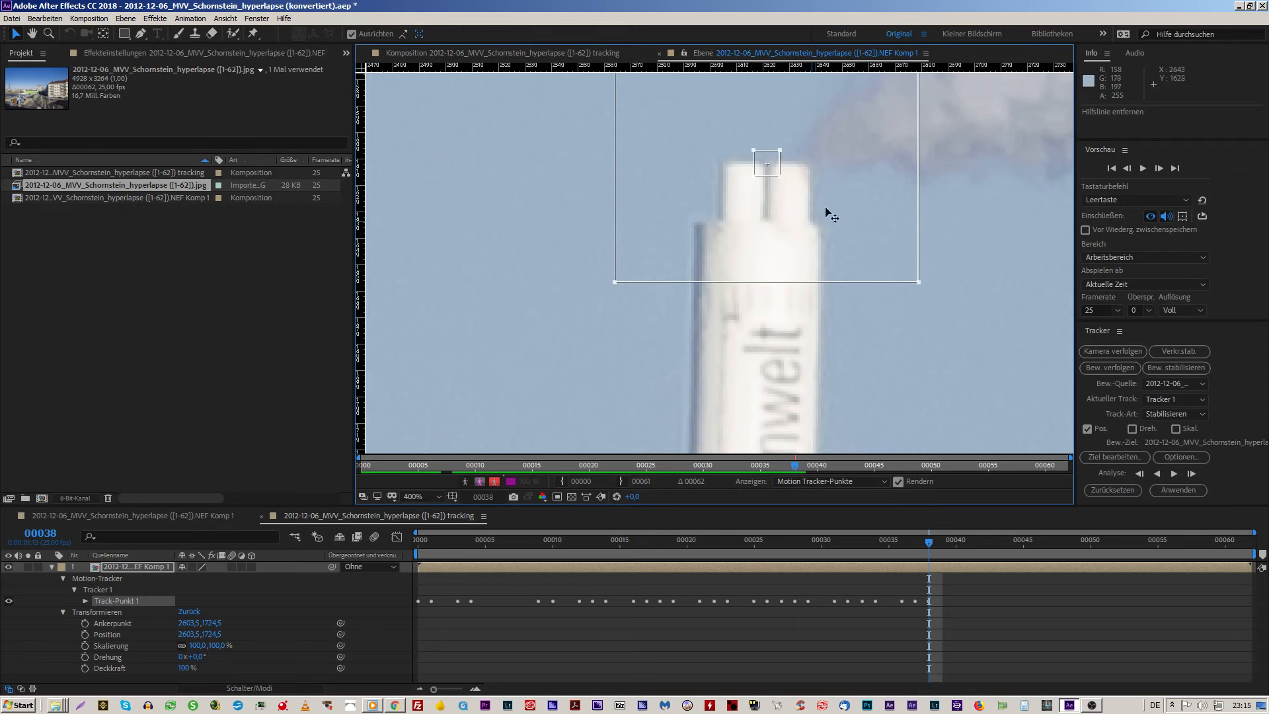
key("Page_Down")
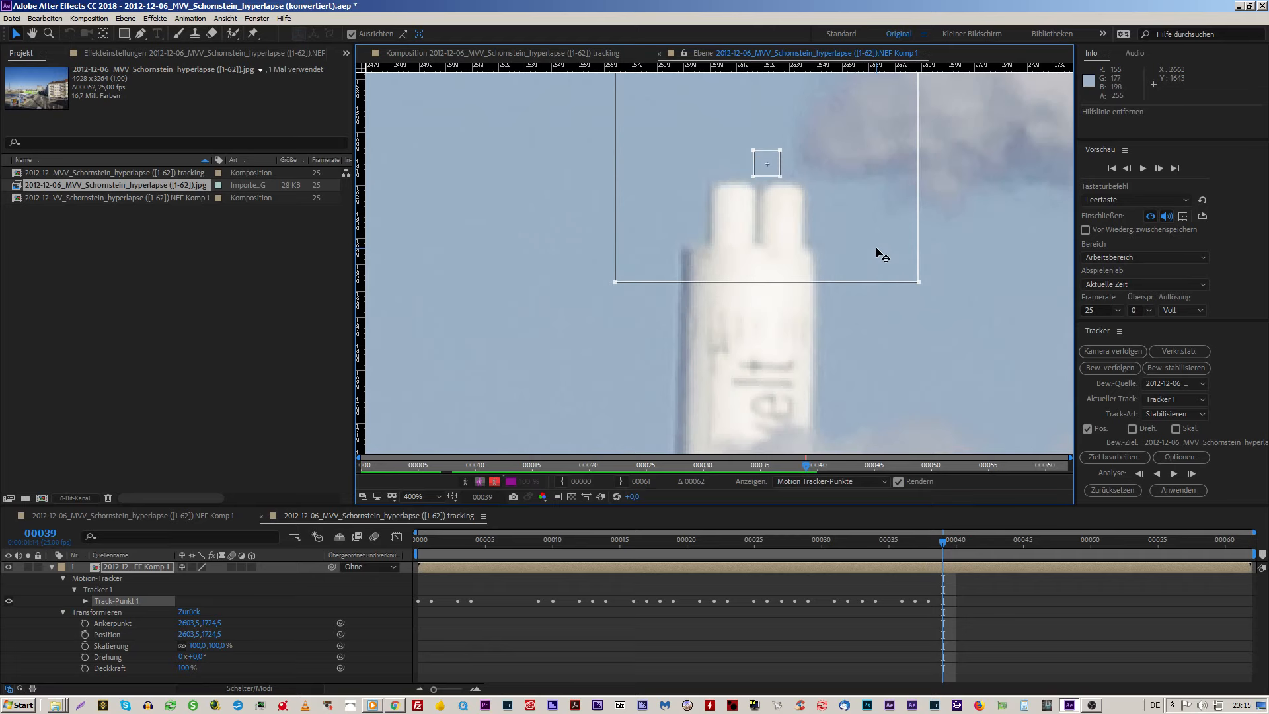
left_click_drag(873, 206, 866, 230)
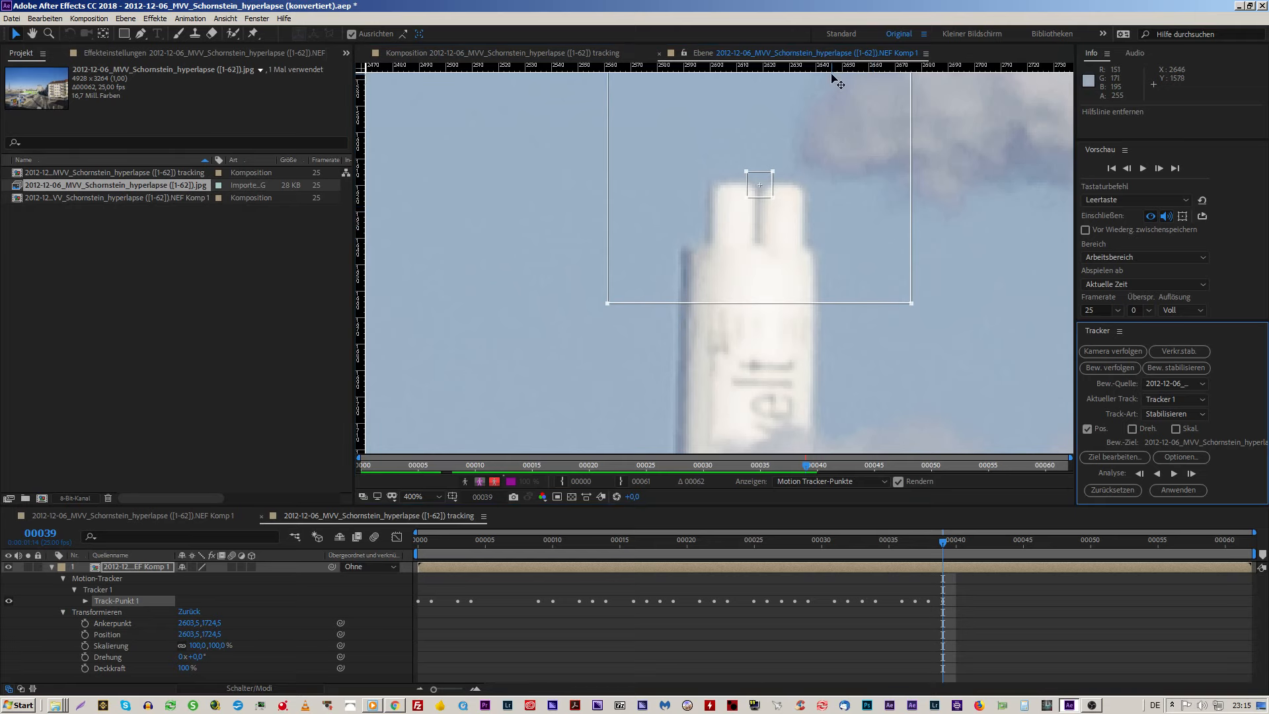
Step: Compare the chimney's top edge in frame 38 with a temporary horizontal guide at 1611.8, and remove the guide
left_click_drag(833, 74, 881, 217)
key("Page_Up")
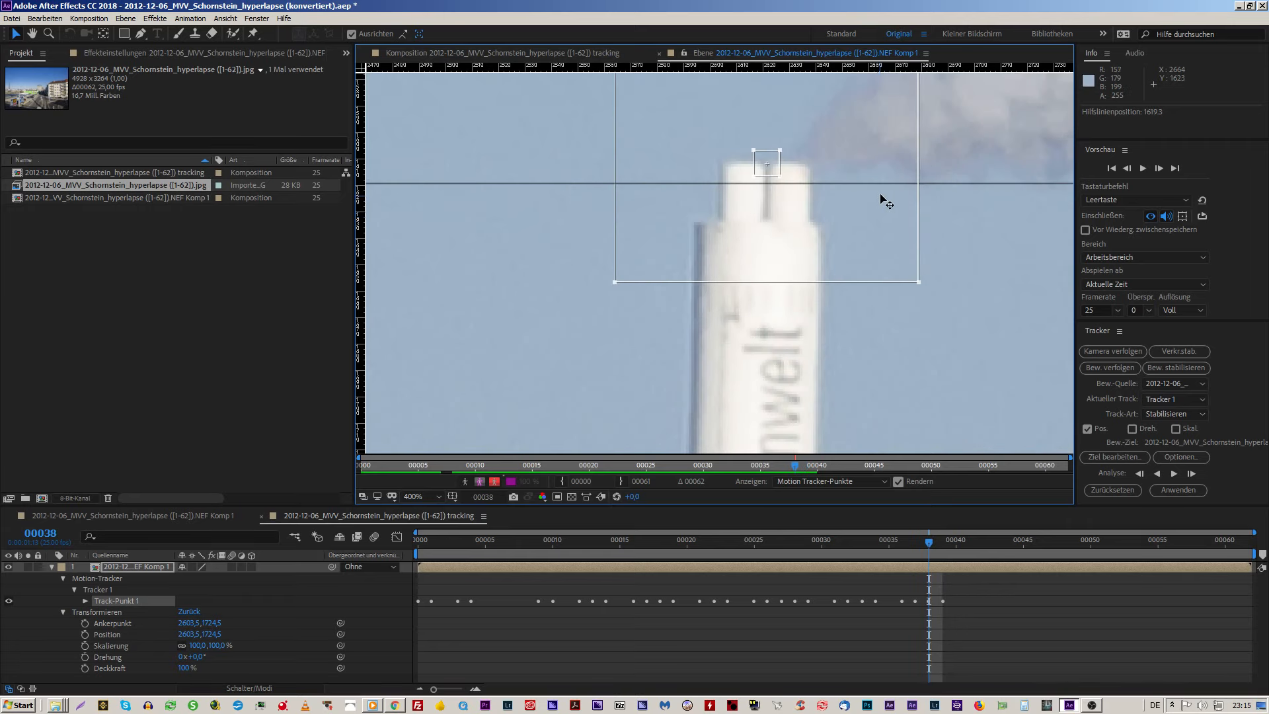
left_click_drag(840, 178, 843, 164)
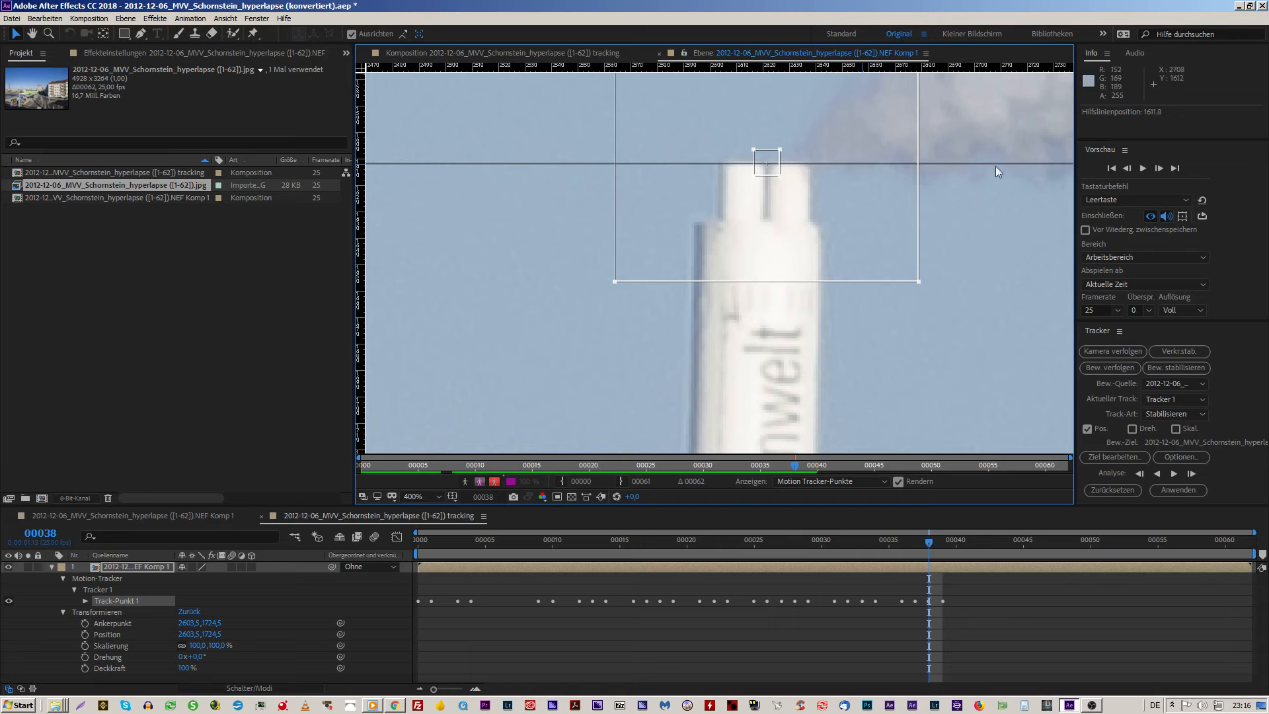
left_click_drag(997, 166, 1026, 41)
Step: Fine-tune Track-Punkt 1 at the chimney's top edge in frame 38 against a horizontal guide placed at 1610.8
left_click_drag(879, 191, 862, 186)
left_click_drag(932, 68, 914, 161)
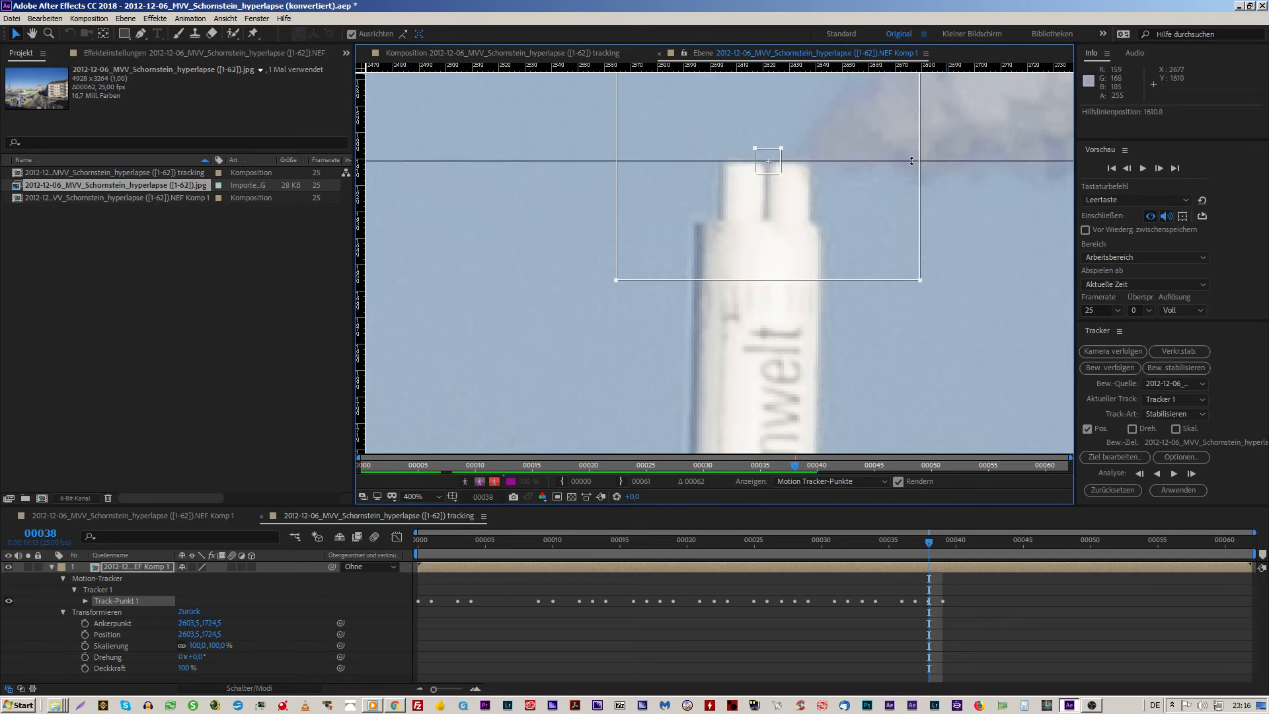
left_click_drag(828, 200, 828, 199)
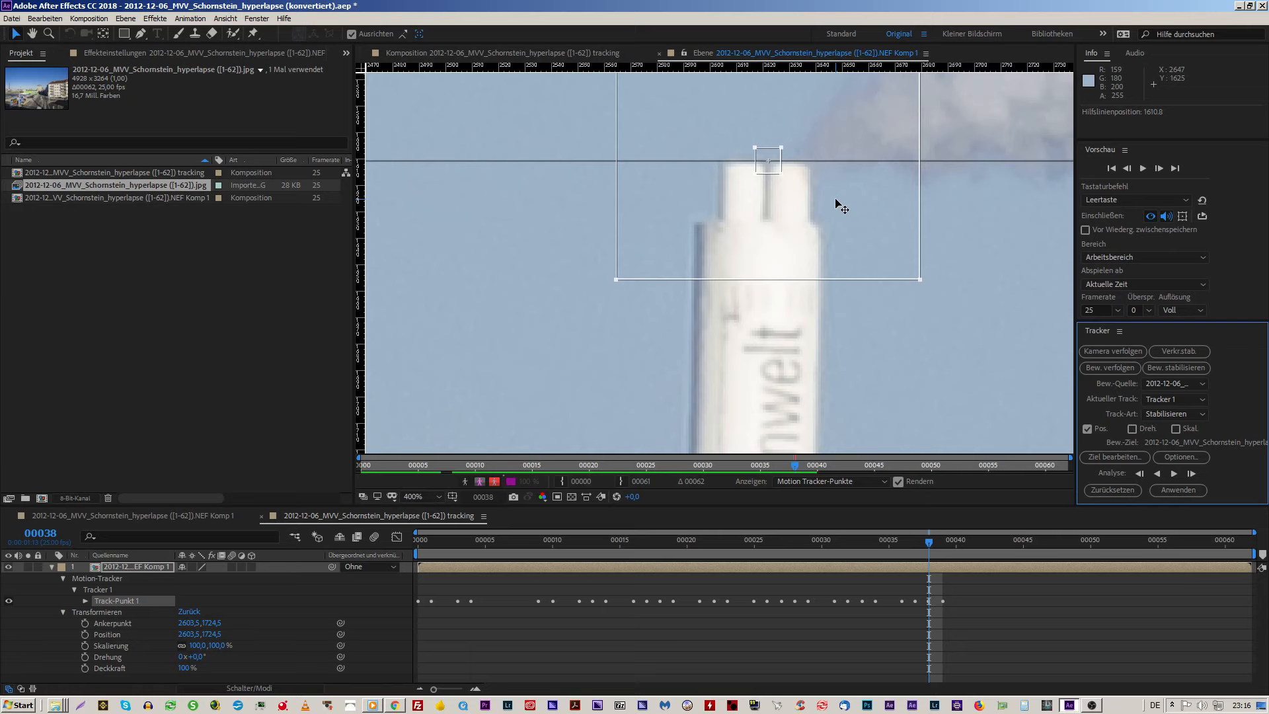
left_click(859, 205)
Step: Compare frames 38 and 39, nudge Track-Punkt 1 left in frame 39, and place it on the chimney gap in frame 40
key("Page_Down")
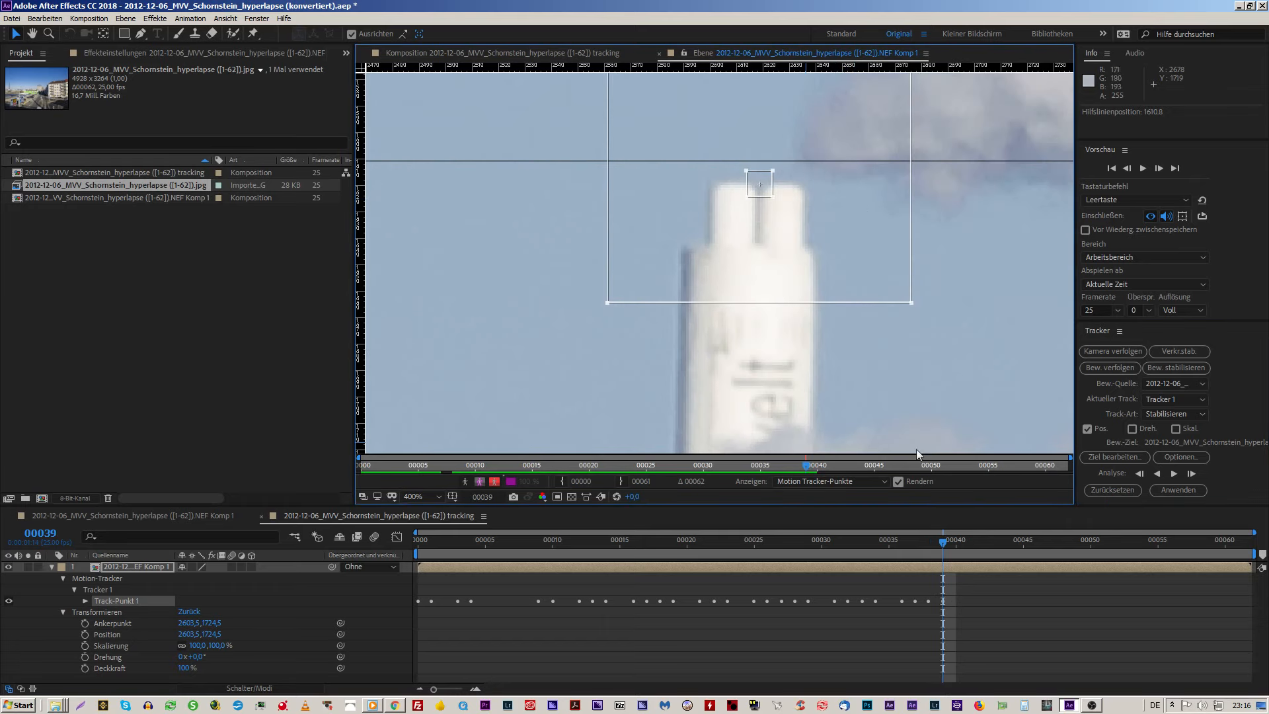
key("Page_Up")
key("Page_Down")
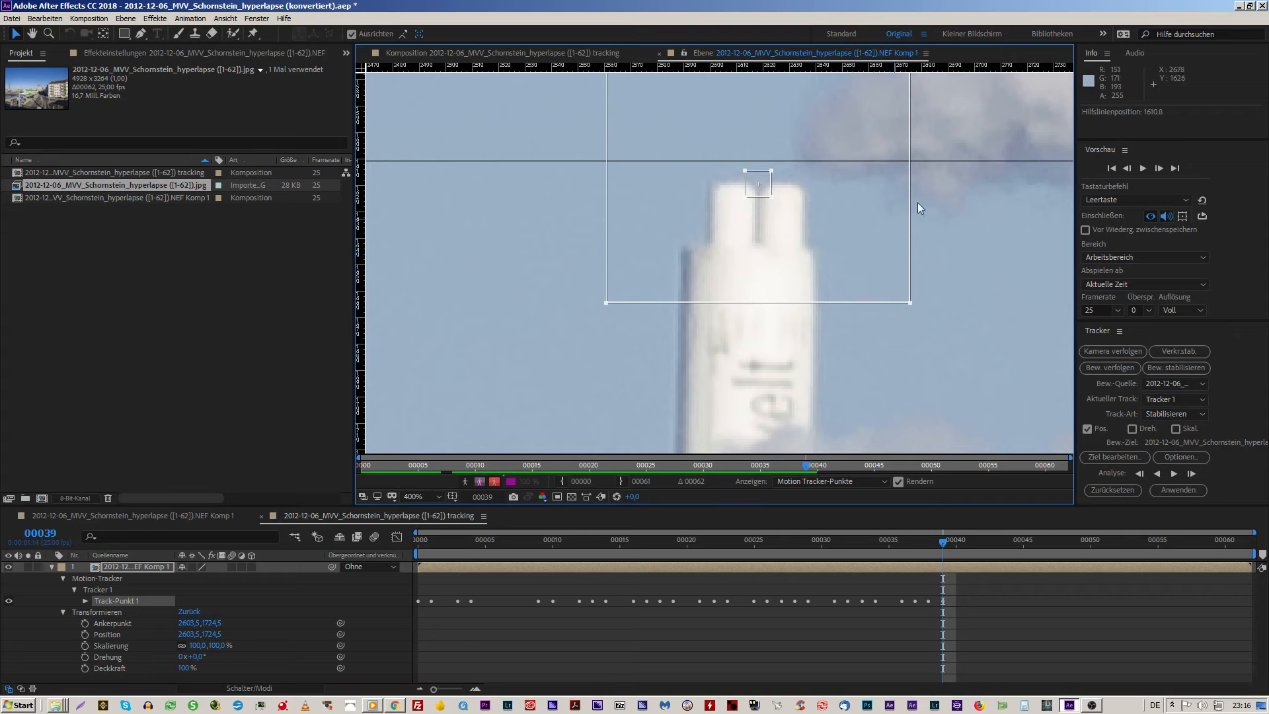
key("Page_Down")
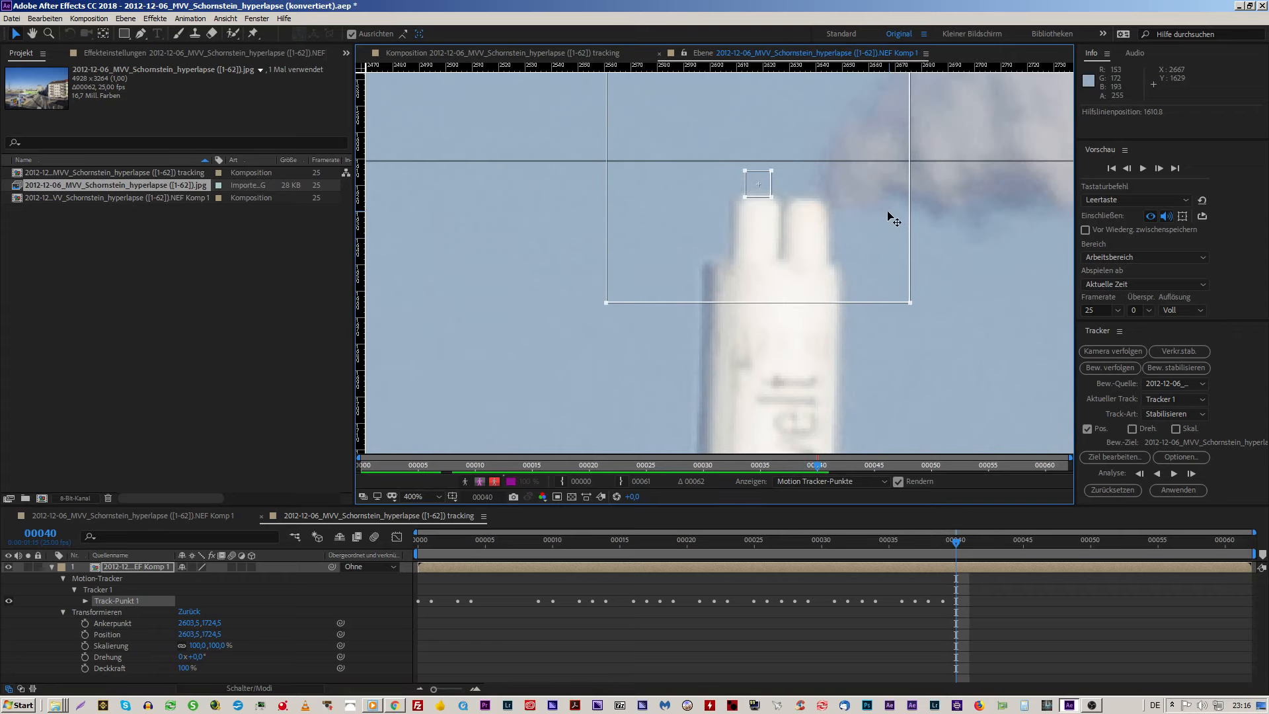
left_click_drag(889, 213, 913, 226)
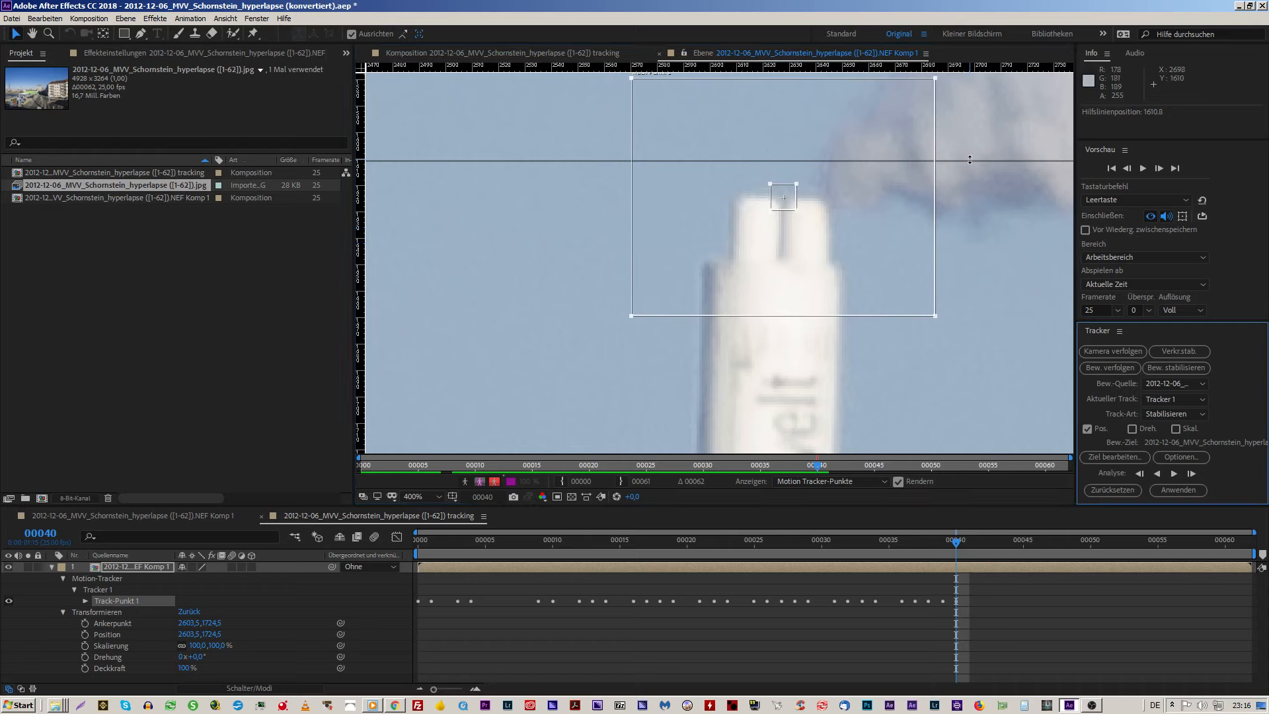
Step: Align Track-Punkt 1 with the chimney's top edge using the horizontal guide at 1623.3 in frame 40 and at 1615.3 in frame 41
left_click_drag(969, 160, 970, 193)
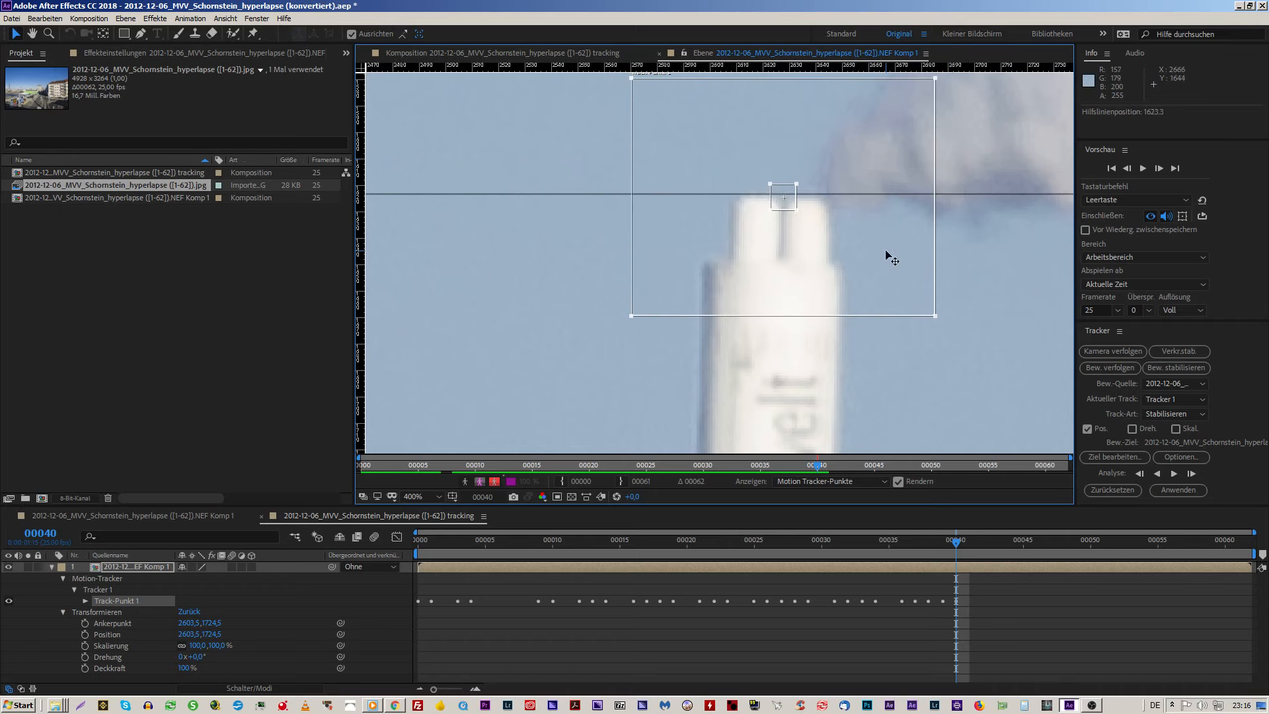
left_click_drag(891, 259, 884, 259)
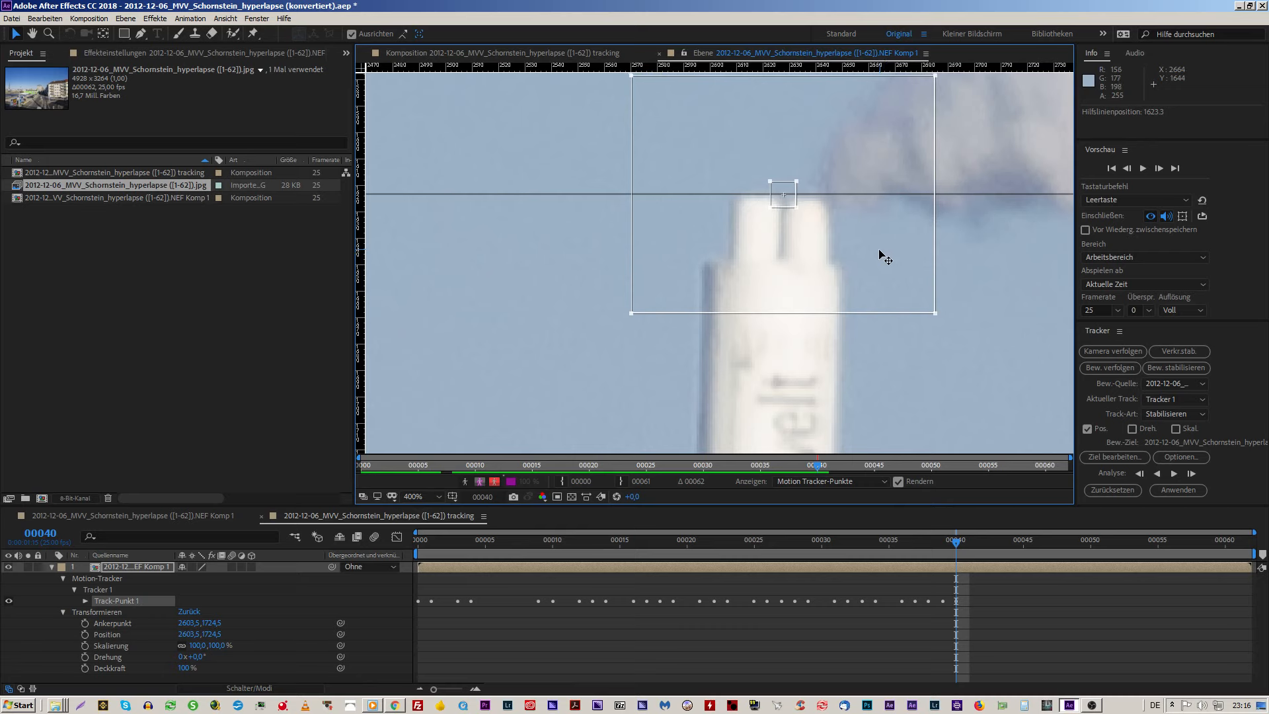
key("Page_Down")
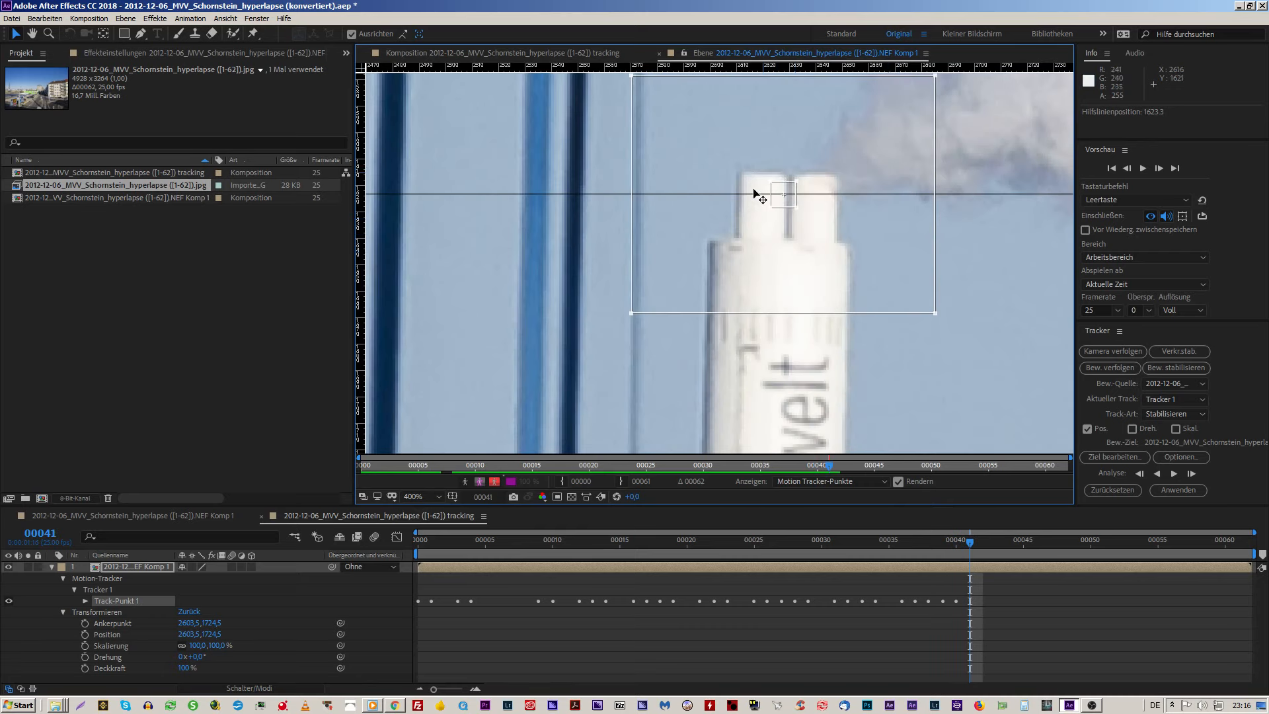
left_click_drag(969, 195, 974, 173)
left_click_drag(847, 264, 854, 242)
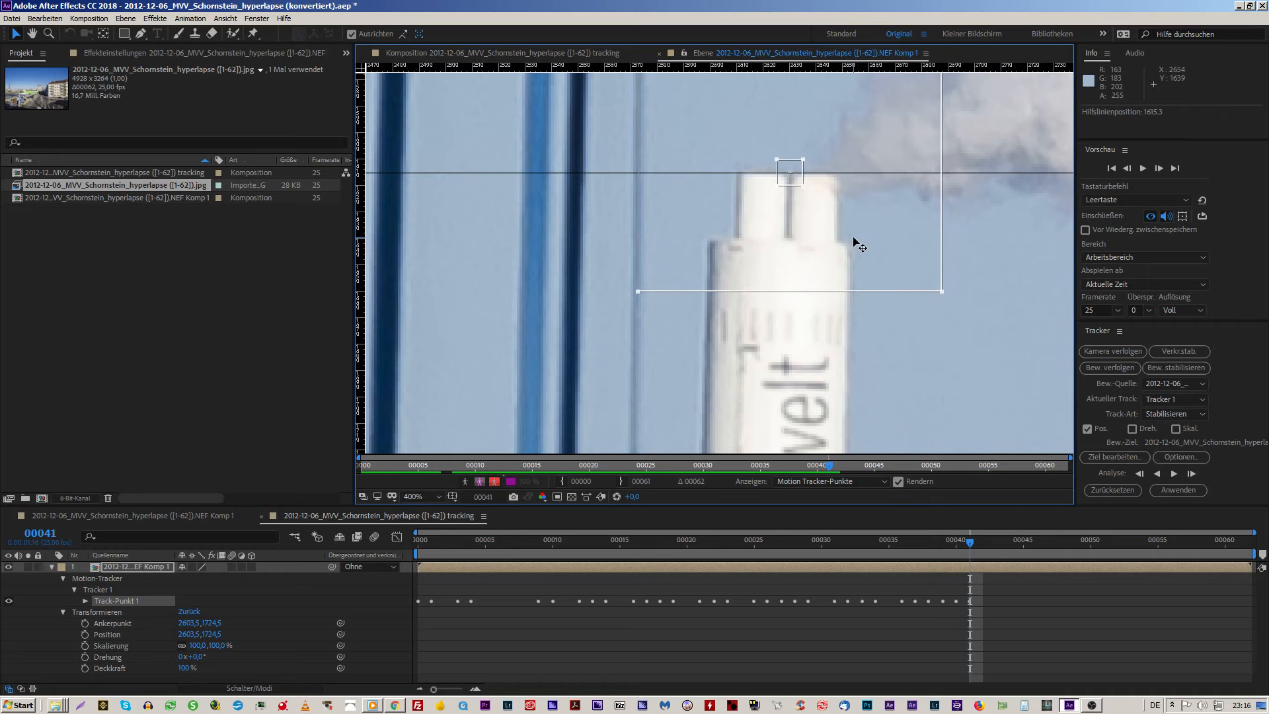
Step: Add a vertical guide on the chimney gap in frame 41 and shift it onto the gap at 2612.5 in frame 42
key("Page_Down")
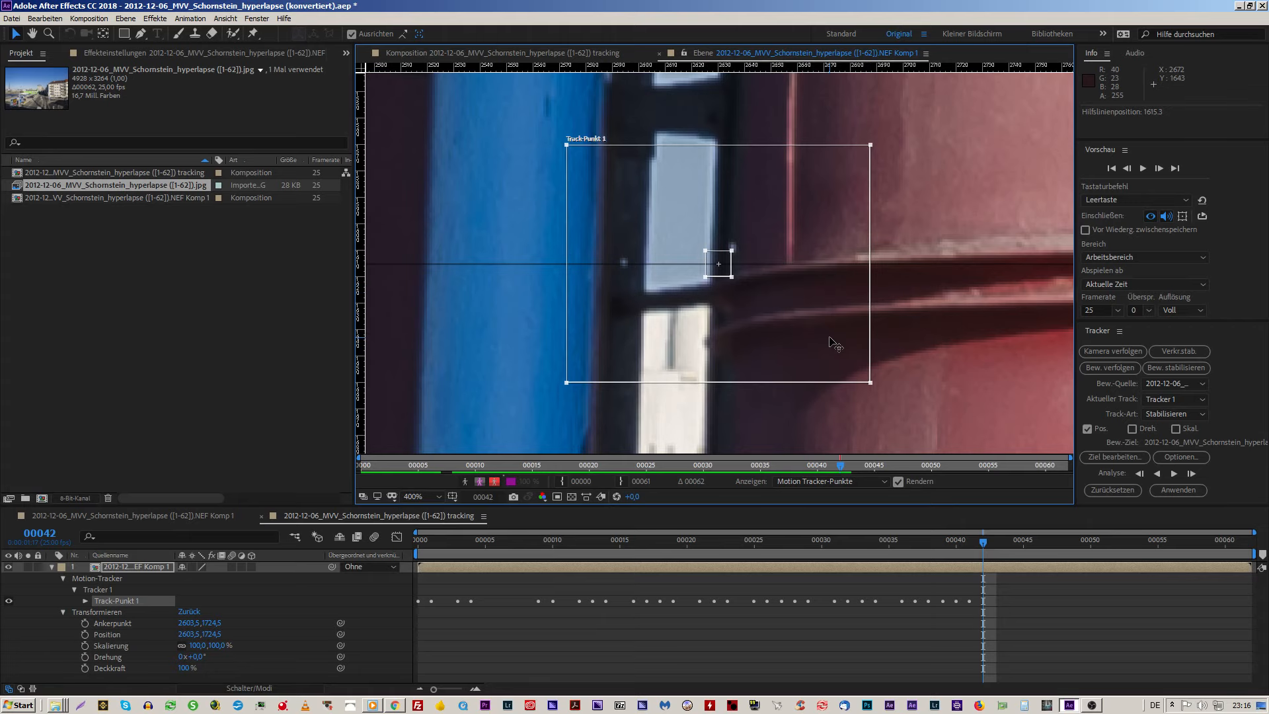
key("Page_Up")
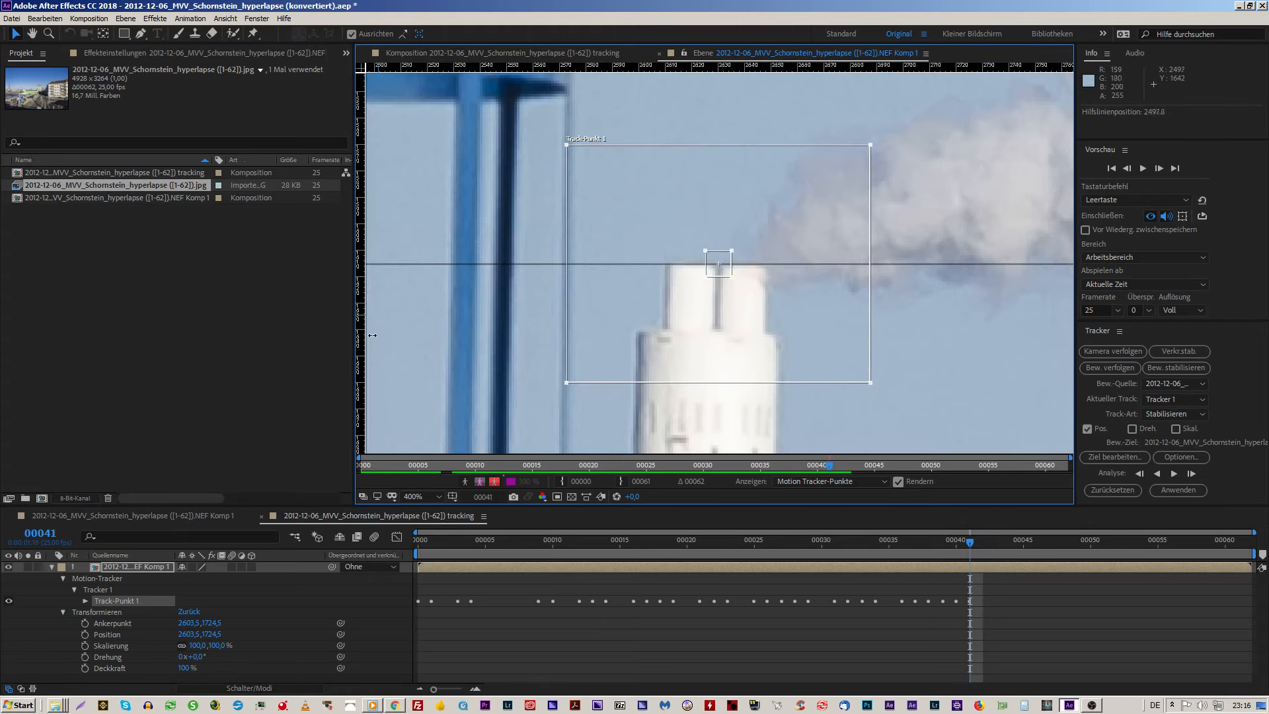
left_click_drag(372, 335, 712, 369)
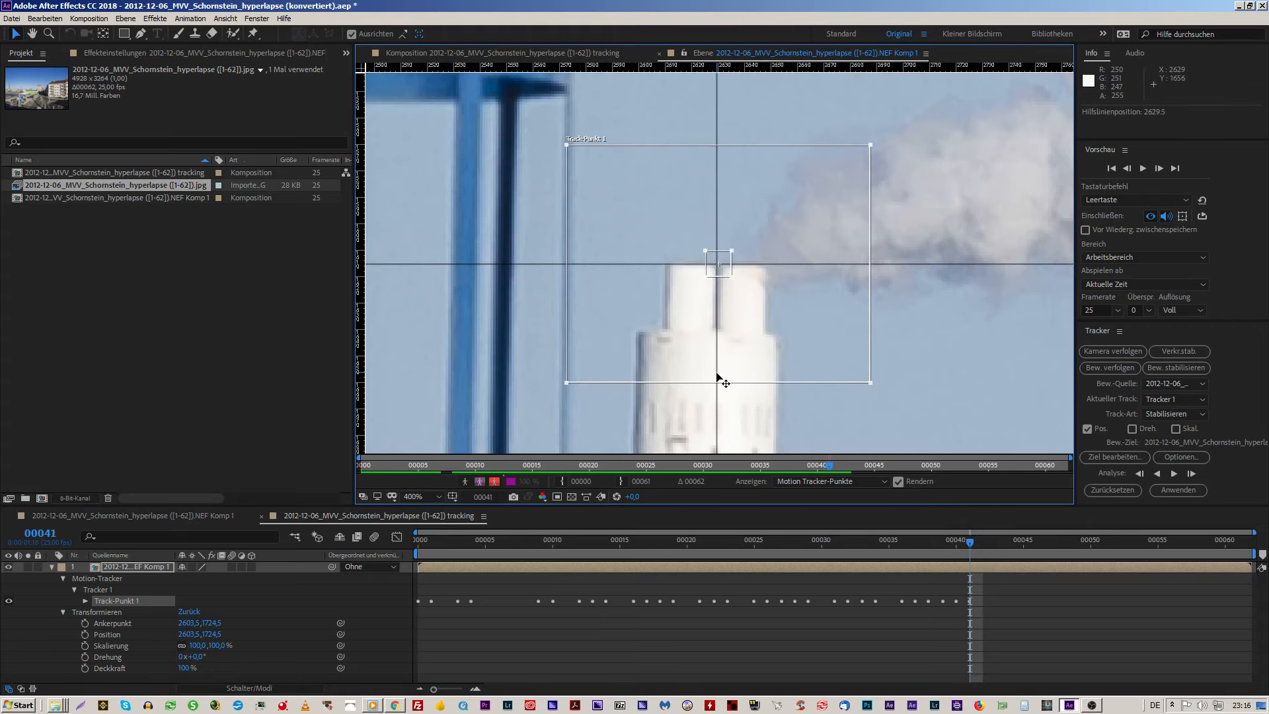
key("Page_Down")
left_click_drag(716, 403, 672, 407)
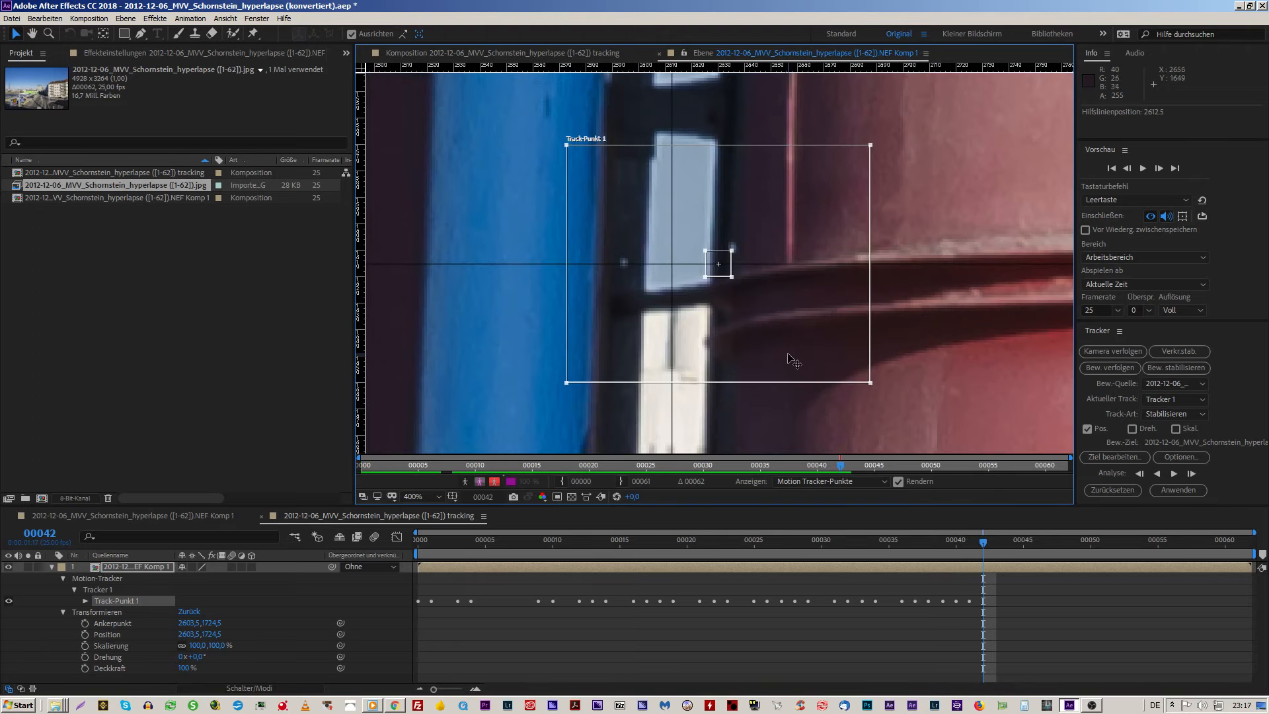
Step: Place Track-Punkt 1 on the vertical guide just above the white chimney section in frame 42, and fine-tune its height and horizontal position
left_click_drag(793, 360, 753, 380)
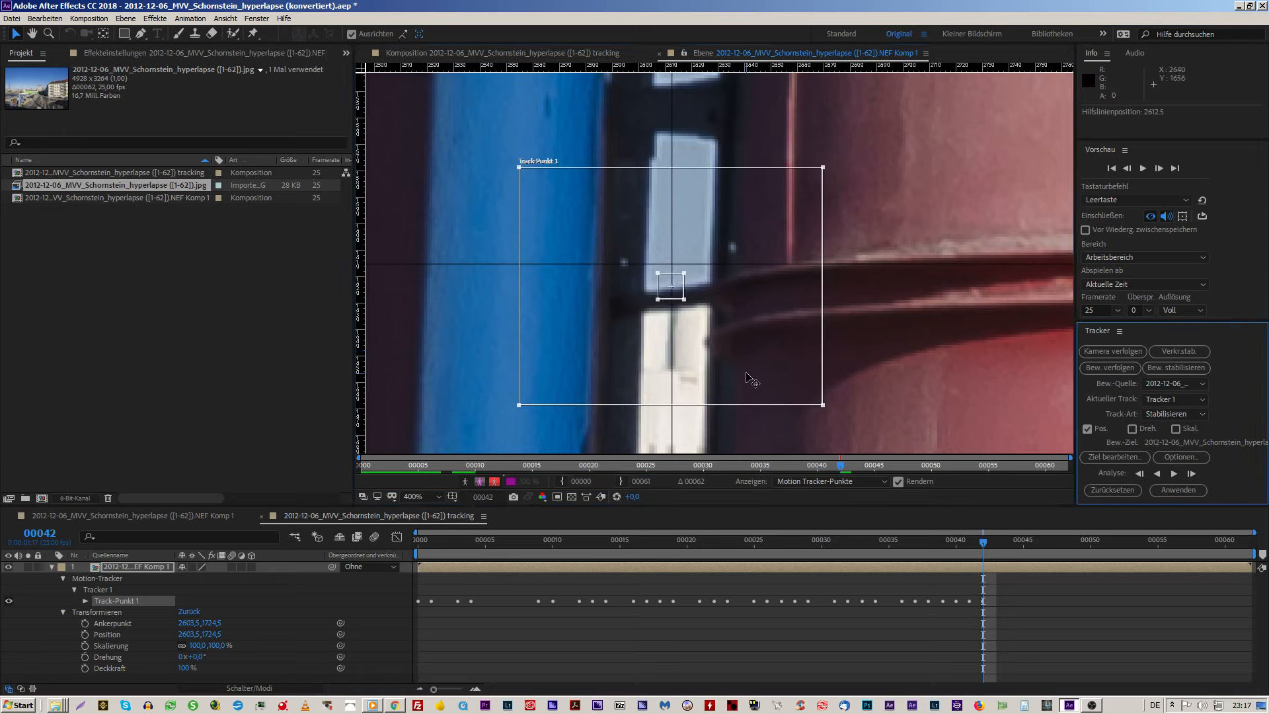
key("Down")
key("Down")
key("Down")
key("Down")
key("Down")
key("Down")
key("Down")
key("Down")
key("Down")
key("Down")
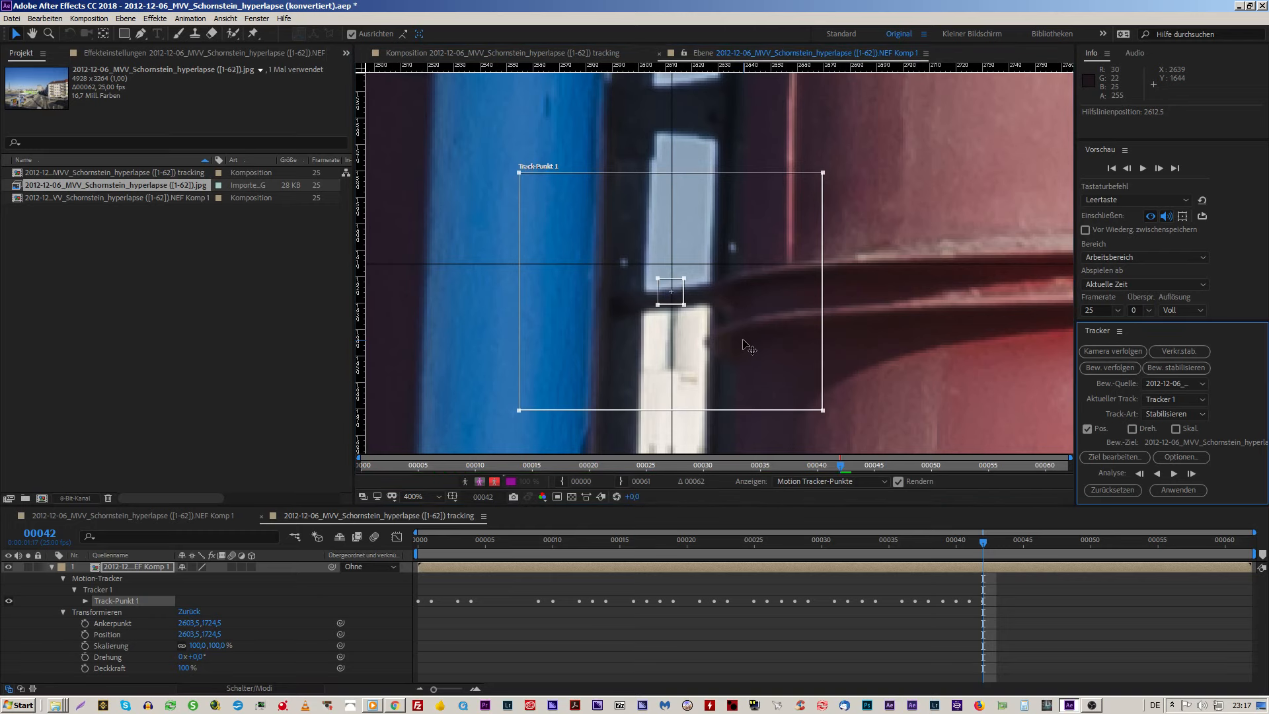
key("Up")
key("Up")
key("Up")
key("Up")
key("Up")
key("Up")
key("Up")
key("Up")
key("Up")
key("Up")
key("Up")
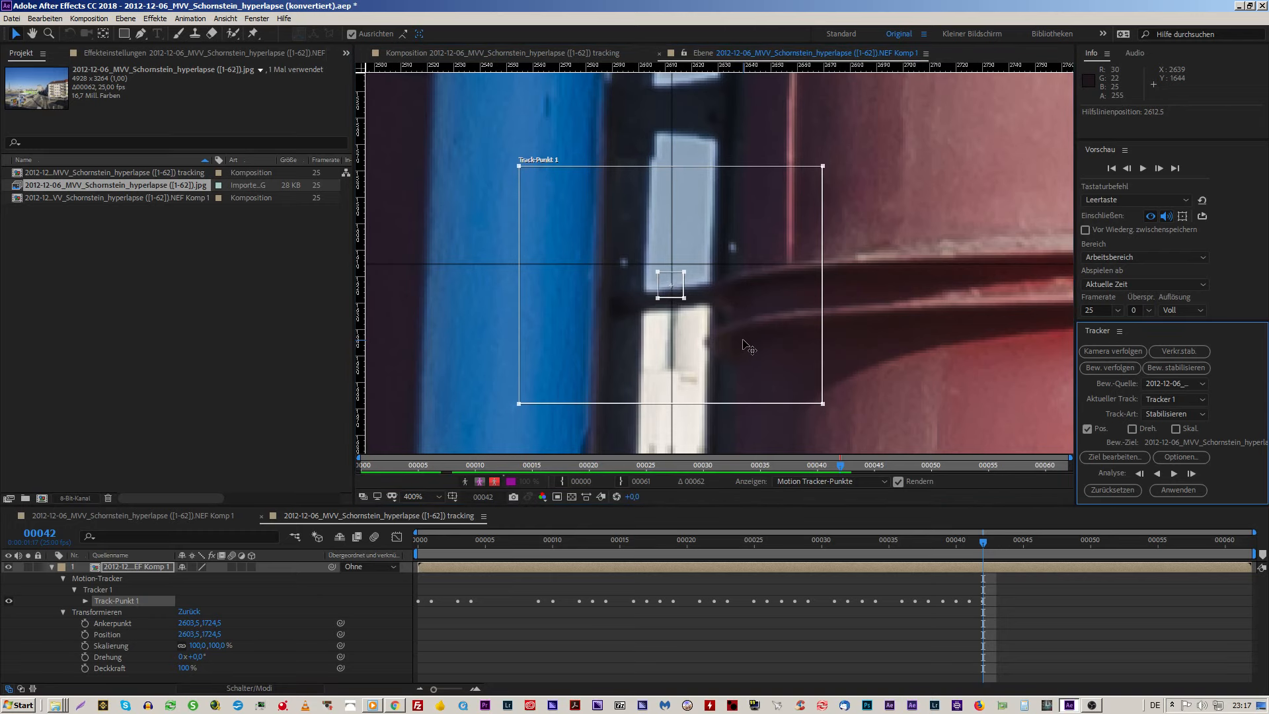
key("Down")
key("Down")
key("Down")
key("Down")
key("Down")
key("Down")
key("Down")
key("Down")
key("Down")
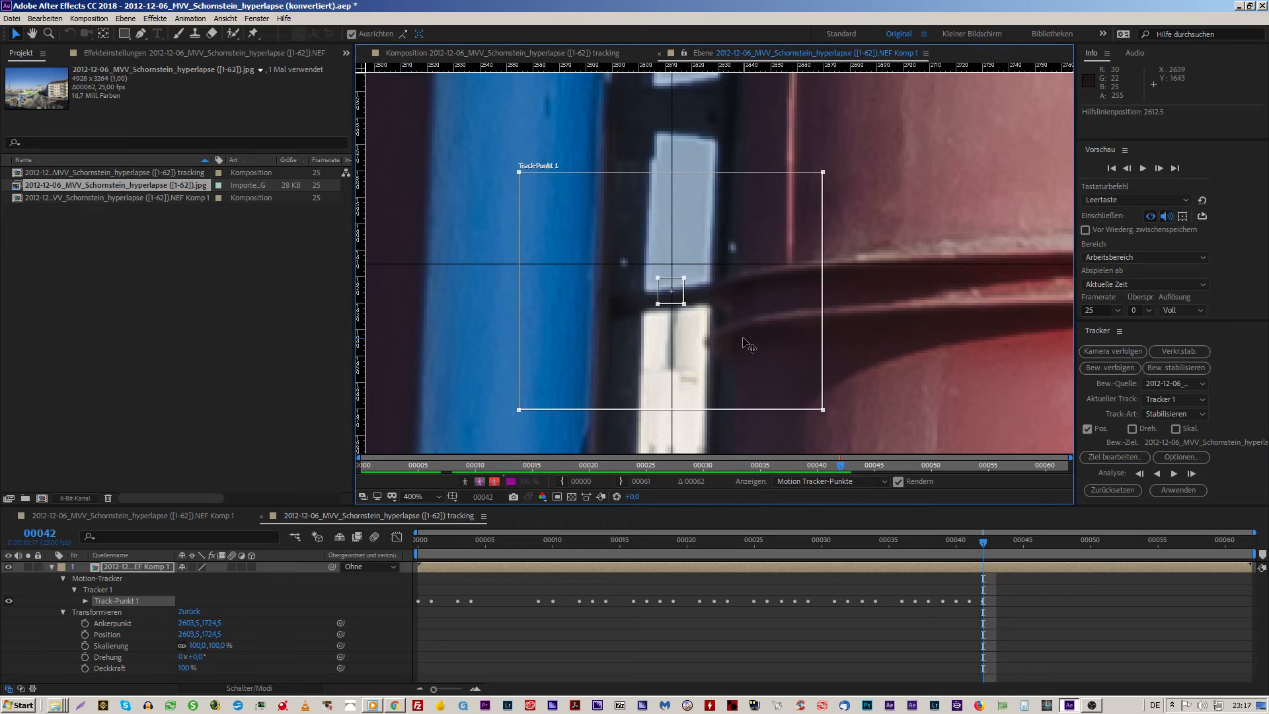
key("Up")
key("Right")
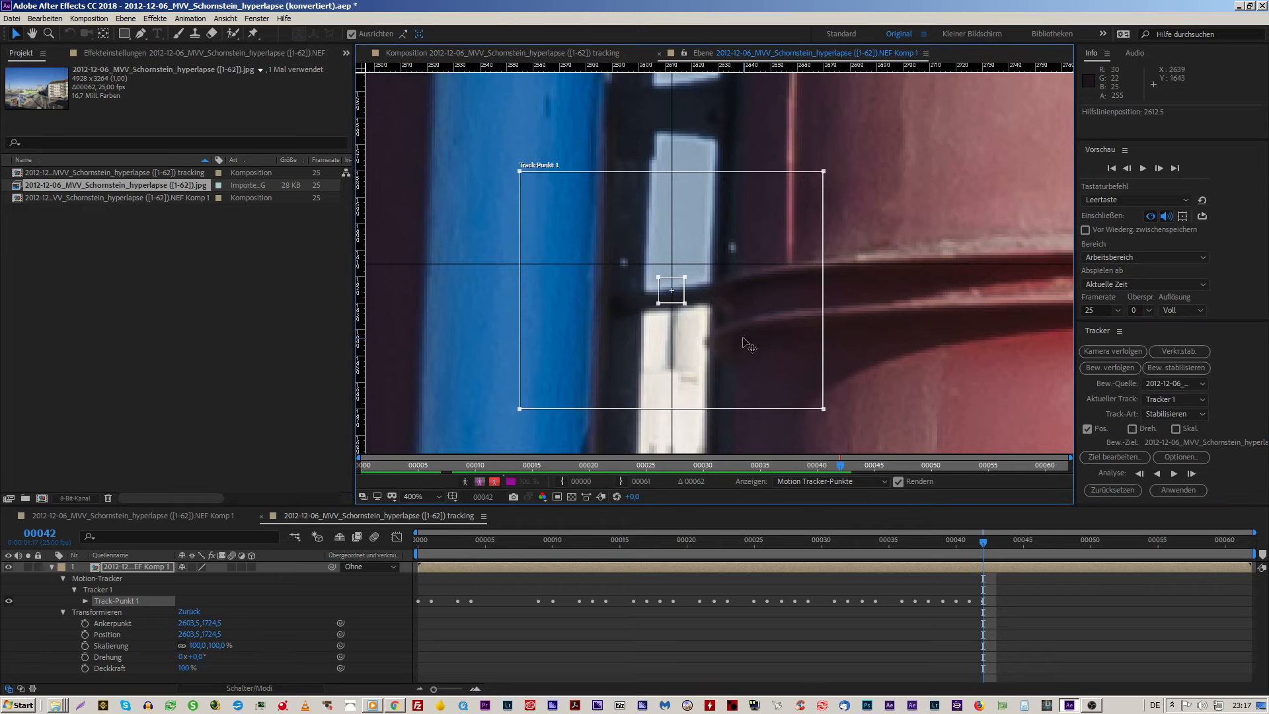
Step: In frame 43, set the guides to 1623.8 horizontally and 2616.5 vertically, and move Track-Punkt 1 right and slightly up to the chimney gap
key("Page_Down")
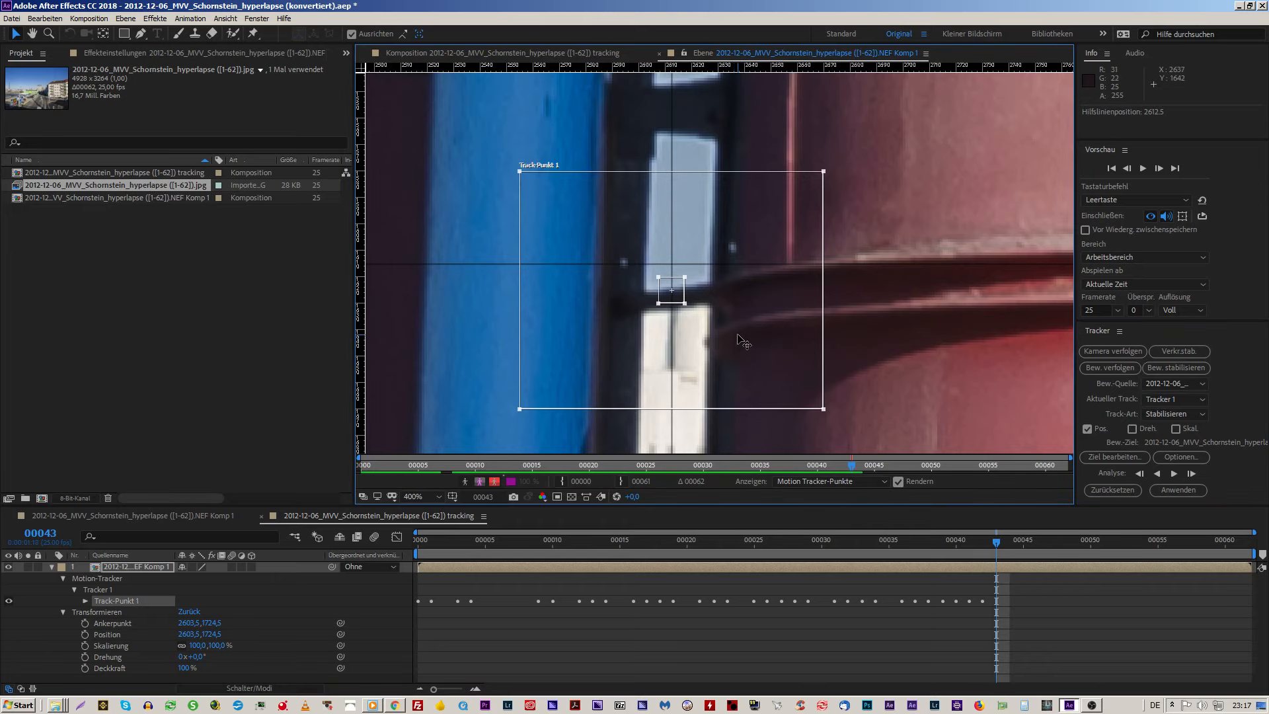
left_click_drag(874, 265, 886, 287)
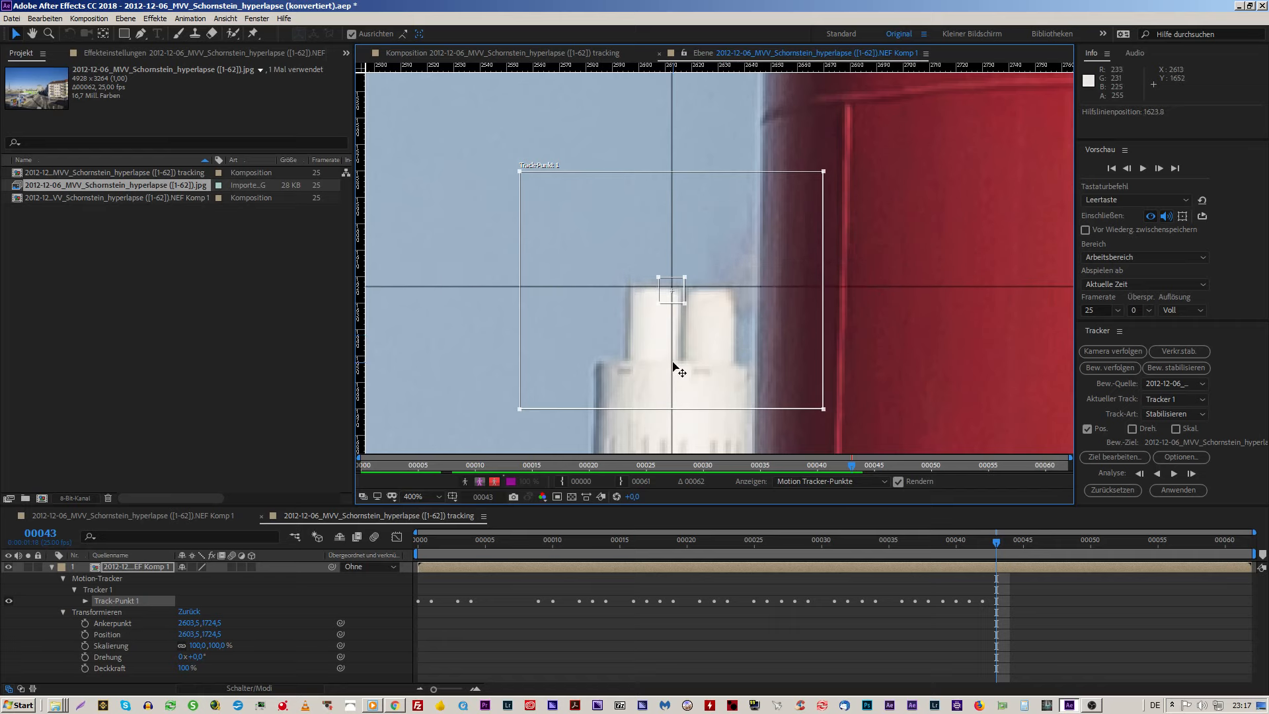
left_click_drag(673, 365, 683, 368)
key("Right")
key("Right")
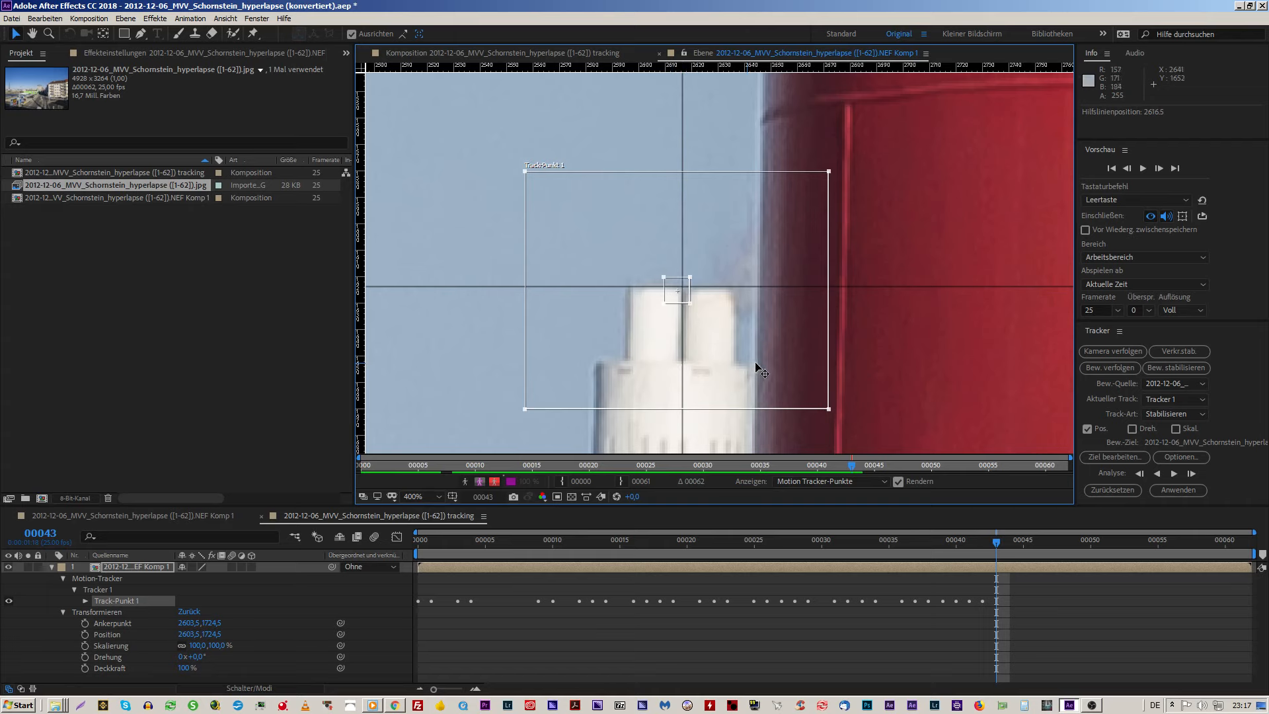
key("Right")
key("Right")
key("Up")
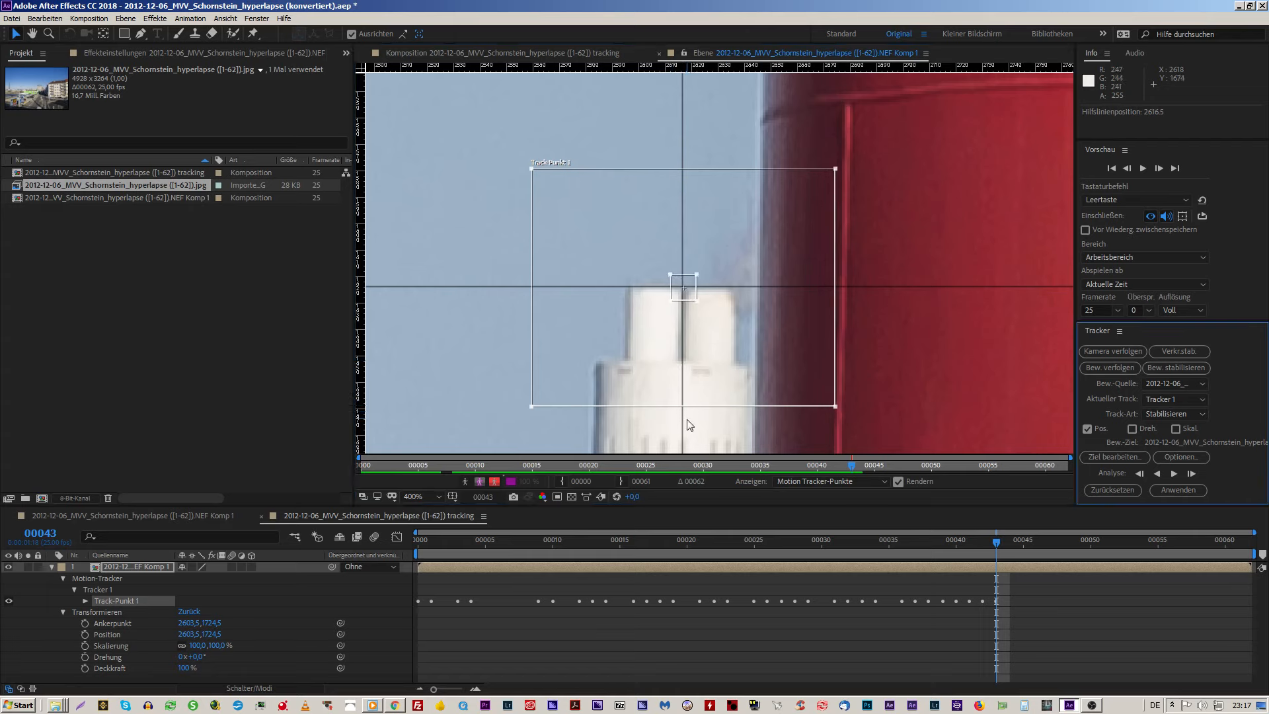
Step: Fine-tune Track-Punkt 1 on the chimney gap in frame 43 and shift the vertical guide to 2617.0
left_click_drag(683, 420, 682, 421)
left_click_drag(765, 357, 765, 357)
left_click(1017, 362)
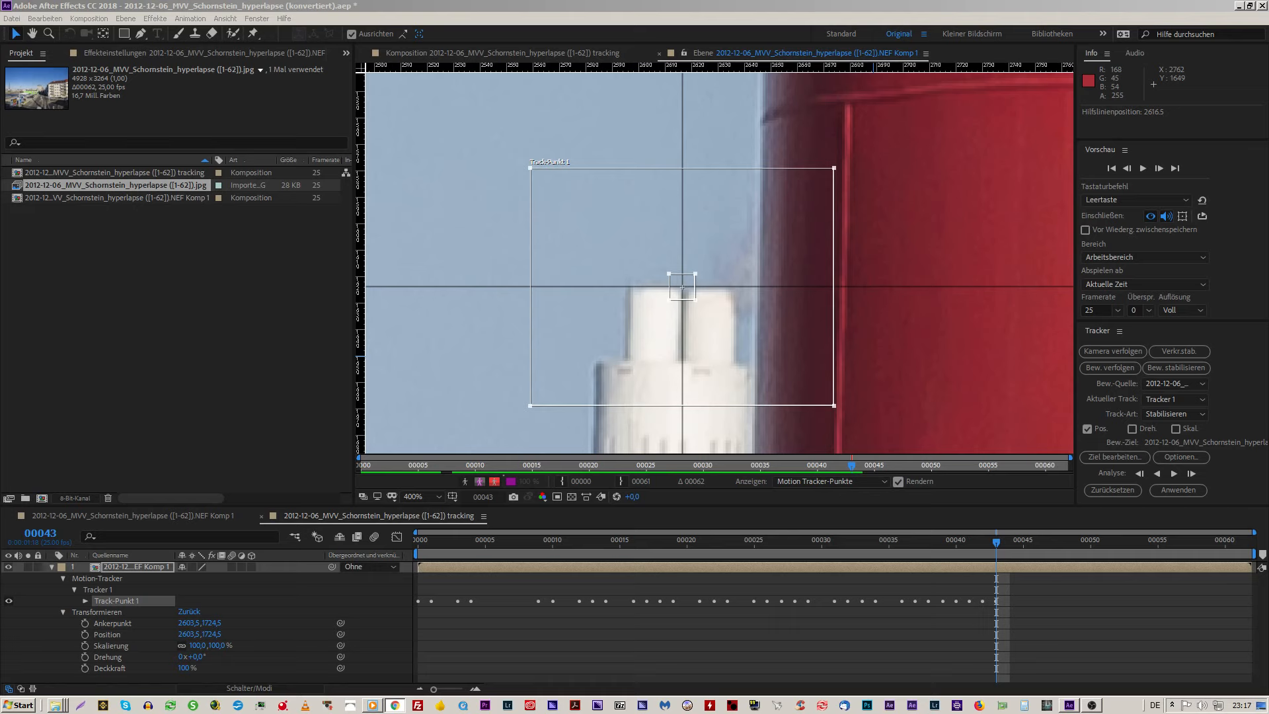
left_click(682, 428)
left_click_drag(682, 428, 682, 429)
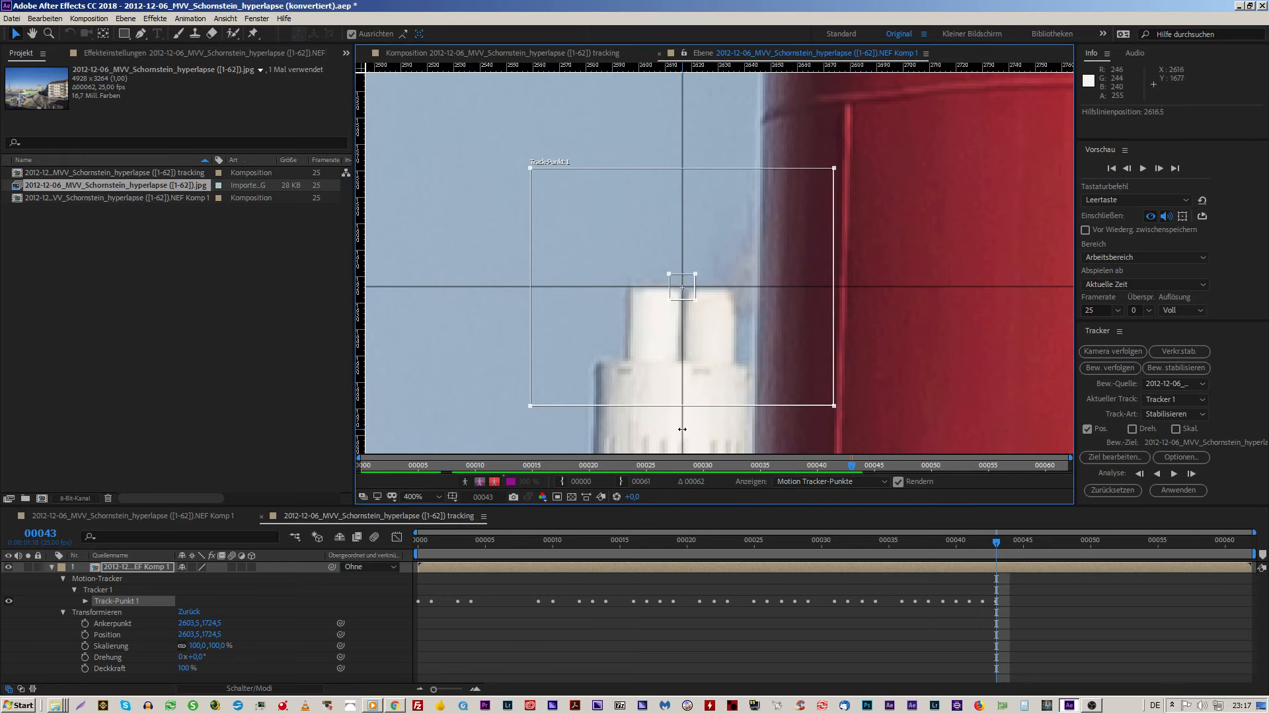
left_click_drag(726, 311, 727, 314)
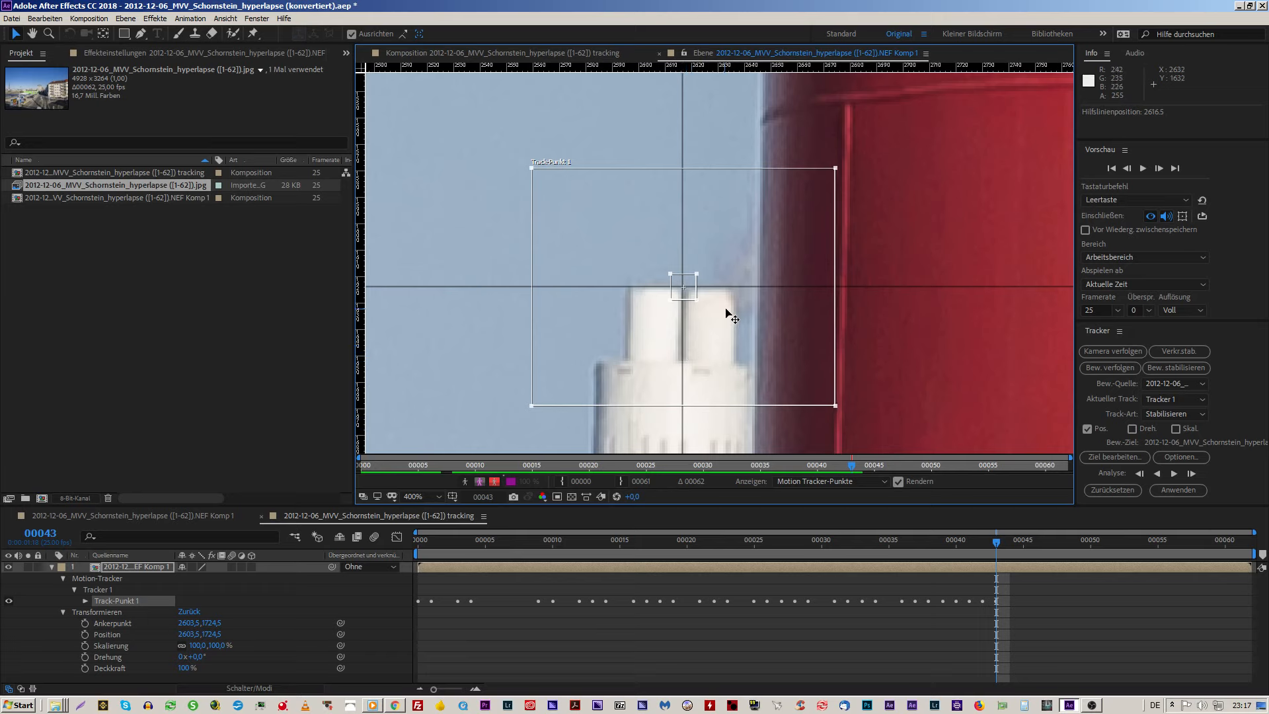
left_click_drag(684, 439, 683, 439)
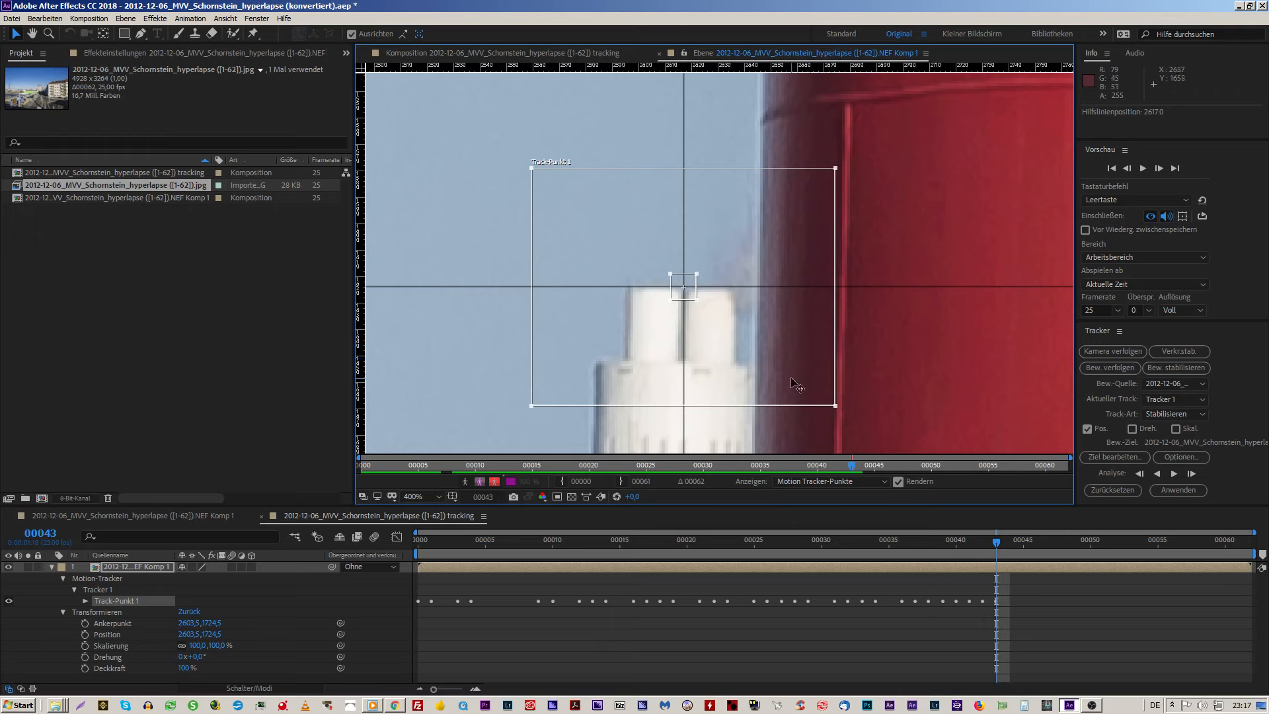
Step: In frame 44, align the guides with the chimney's top edge and its gap at 2620.8, and place Track-Punkt 1 at their intersection
key("Page_Down")
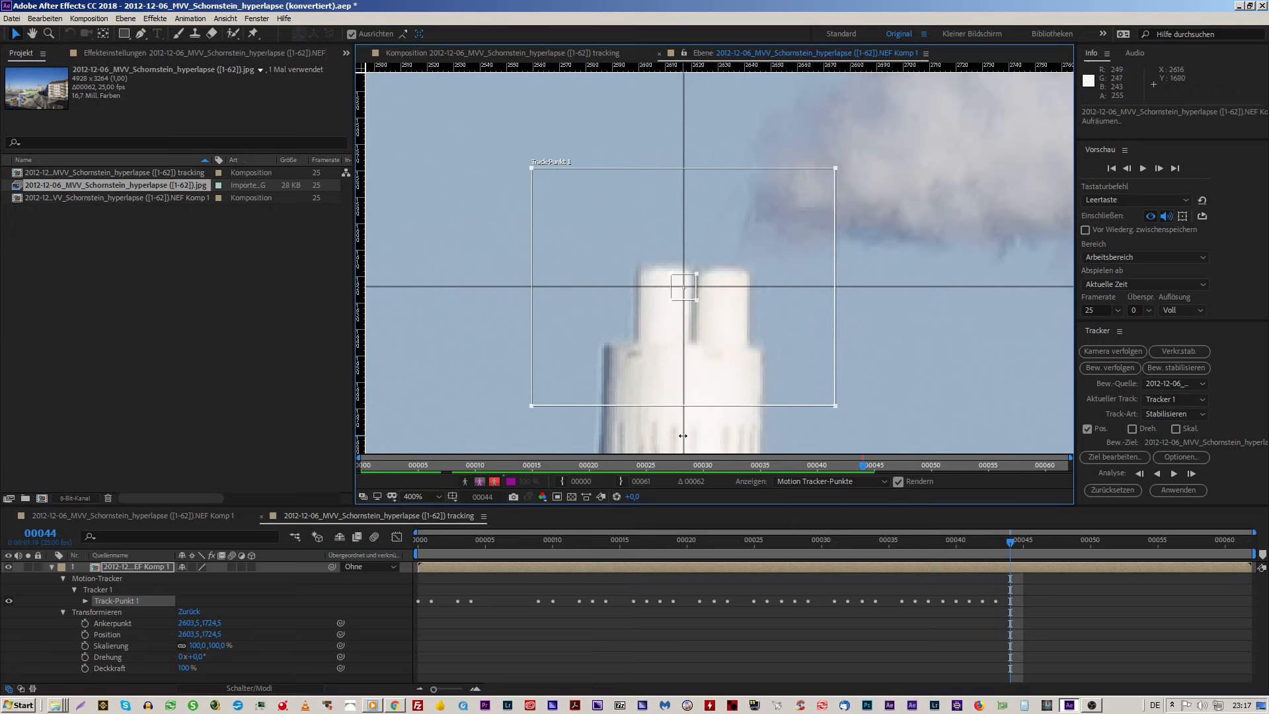
left_click_drag(683, 435, 693, 437)
left_click_drag(939, 286, 955, 263)
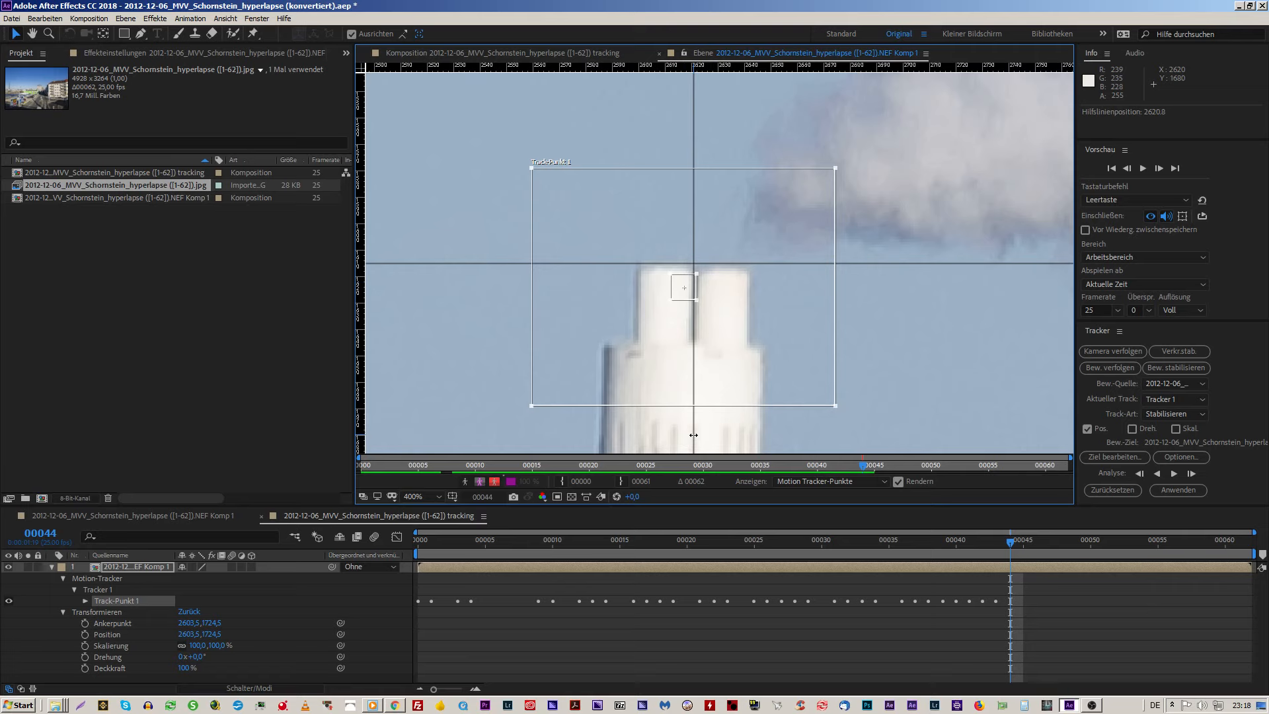
left_click_drag(792, 372, 803, 349)
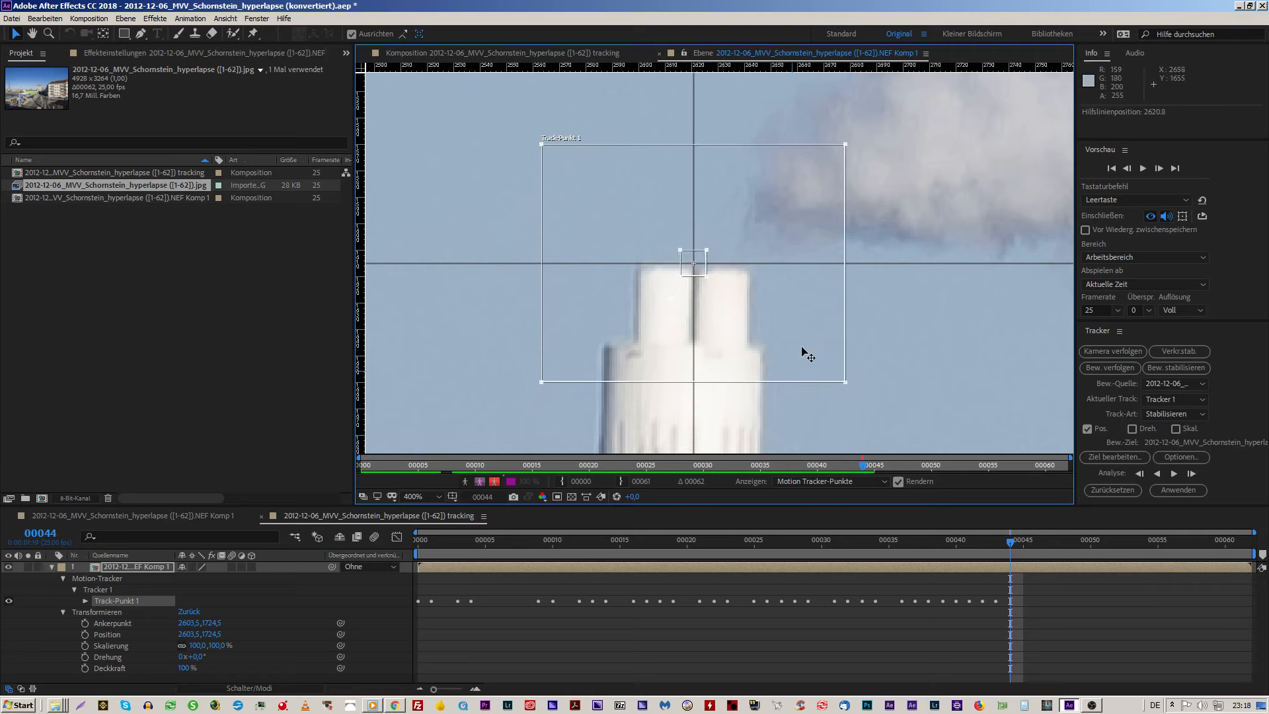
Step: Nudge Track-Punkt 1 right in frame 44 and refine the vertical guide to 2621.3 and the horizontal guide to 1615.3
left_click_drag(693, 424, 694, 425)
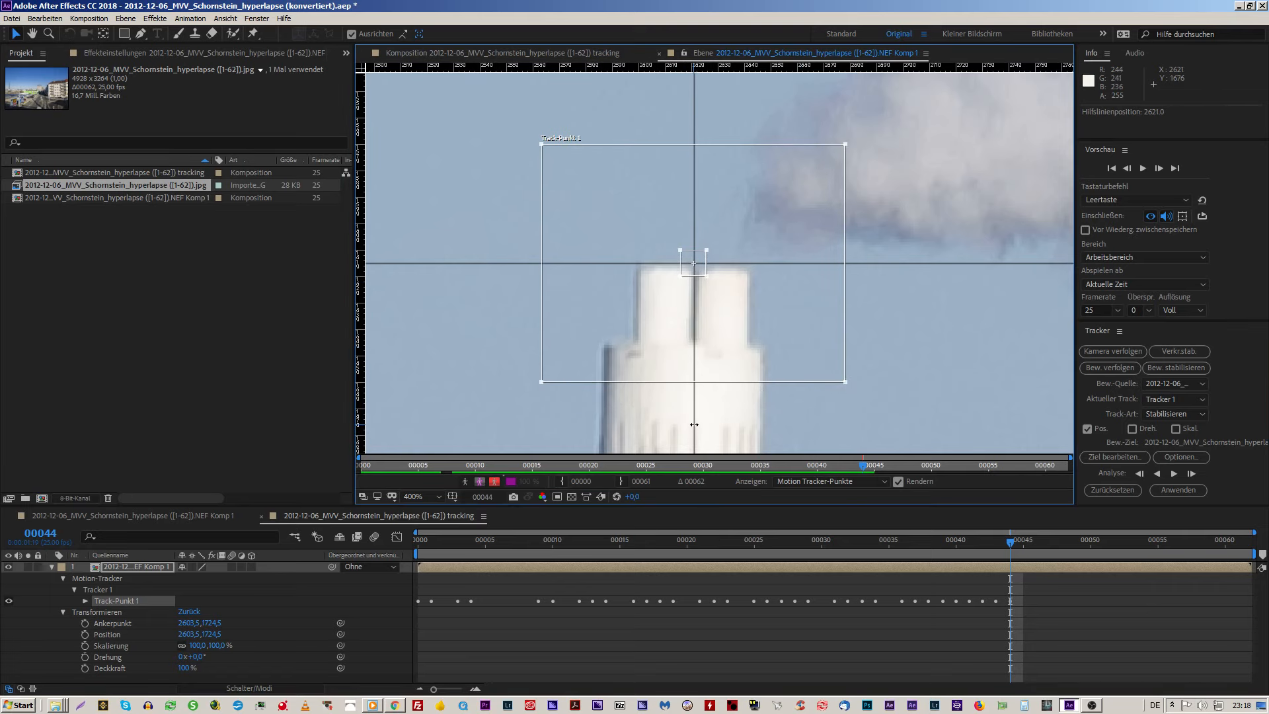
left_click_drag(797, 362, 804, 362)
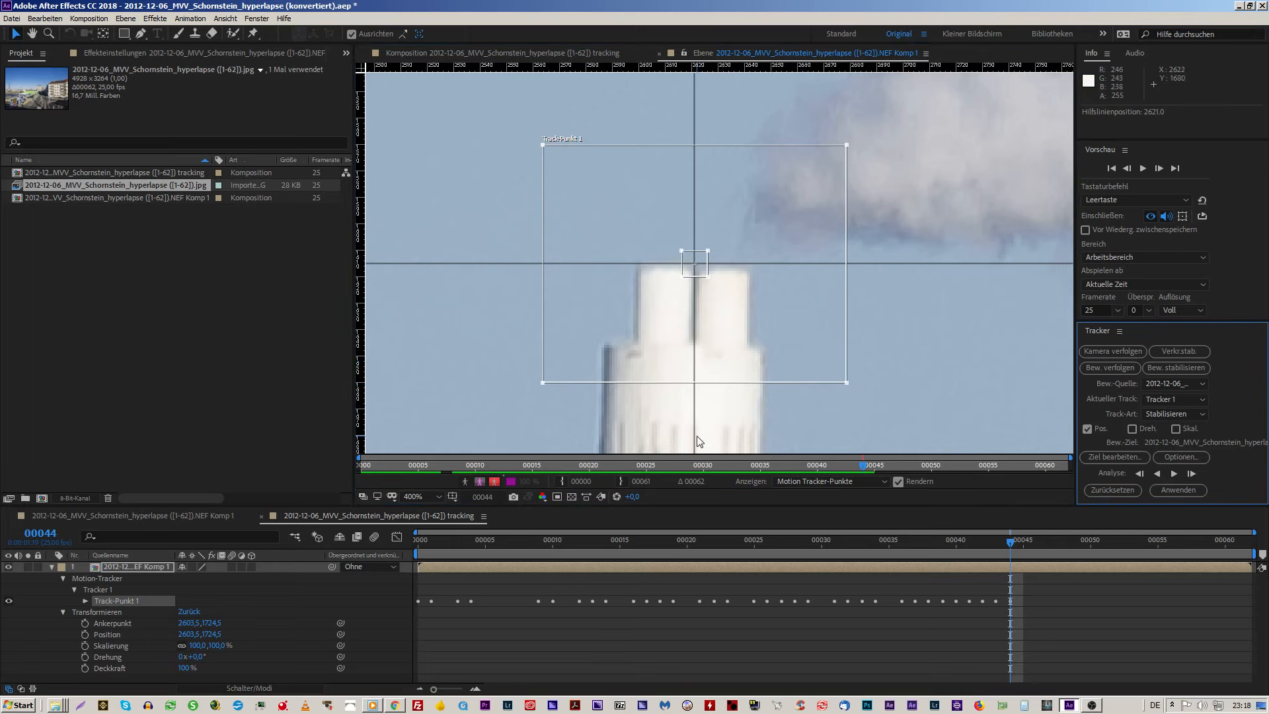
left_click_drag(695, 437, 696, 437)
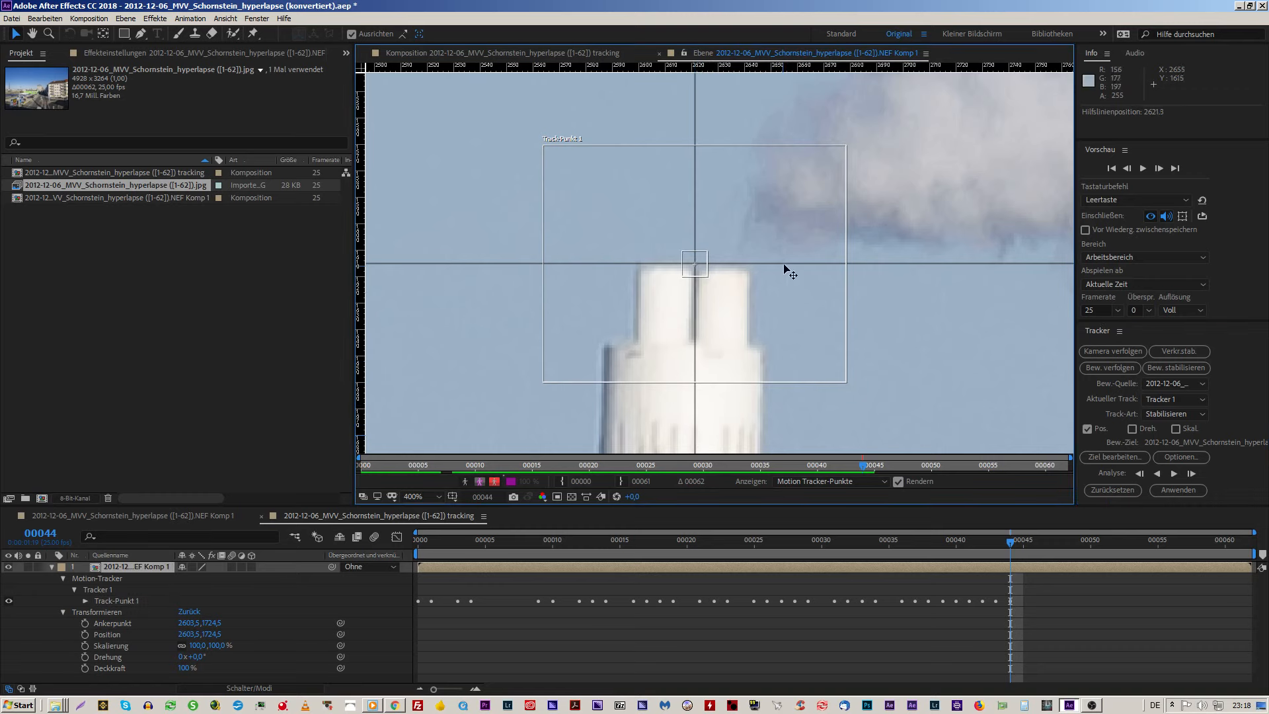
left_click_drag(896, 263, 897, 264)
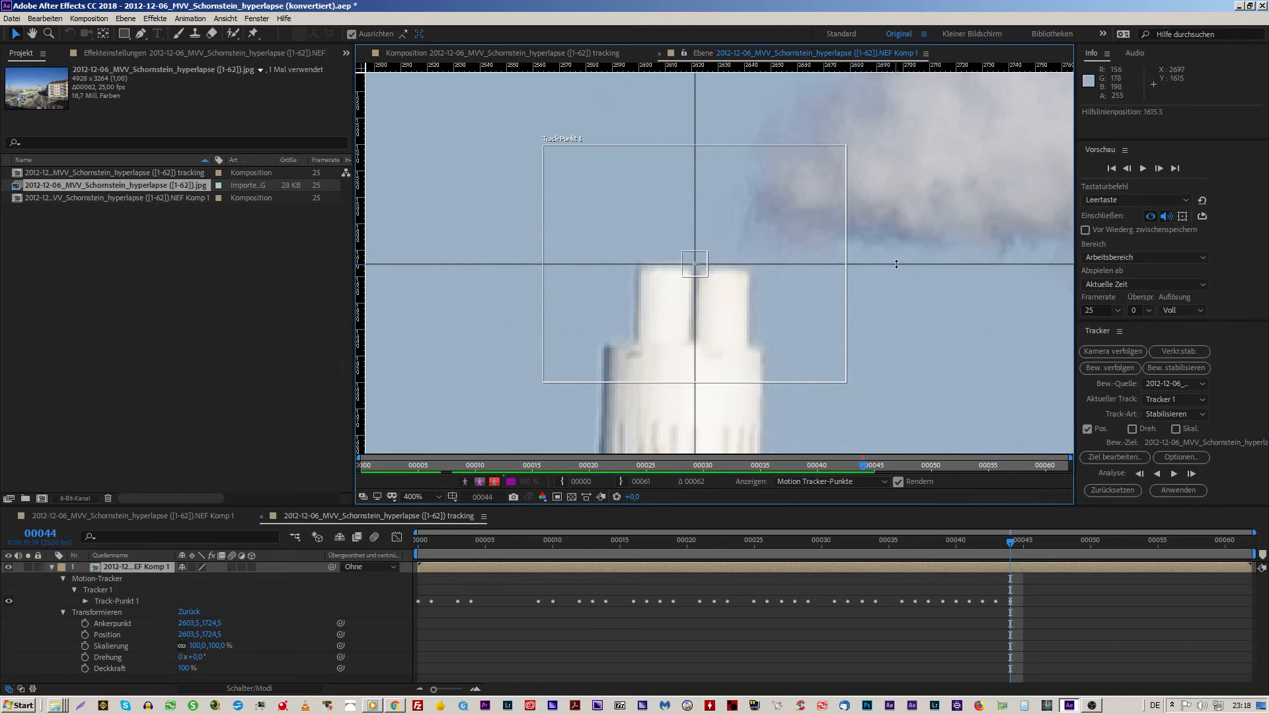
Step: In frame 45, set the guides to 1622.8 horizontally and 2617.0 vertically, and place Track-Punkt 1 at their intersection on the chimney gap
key("Page_Down")
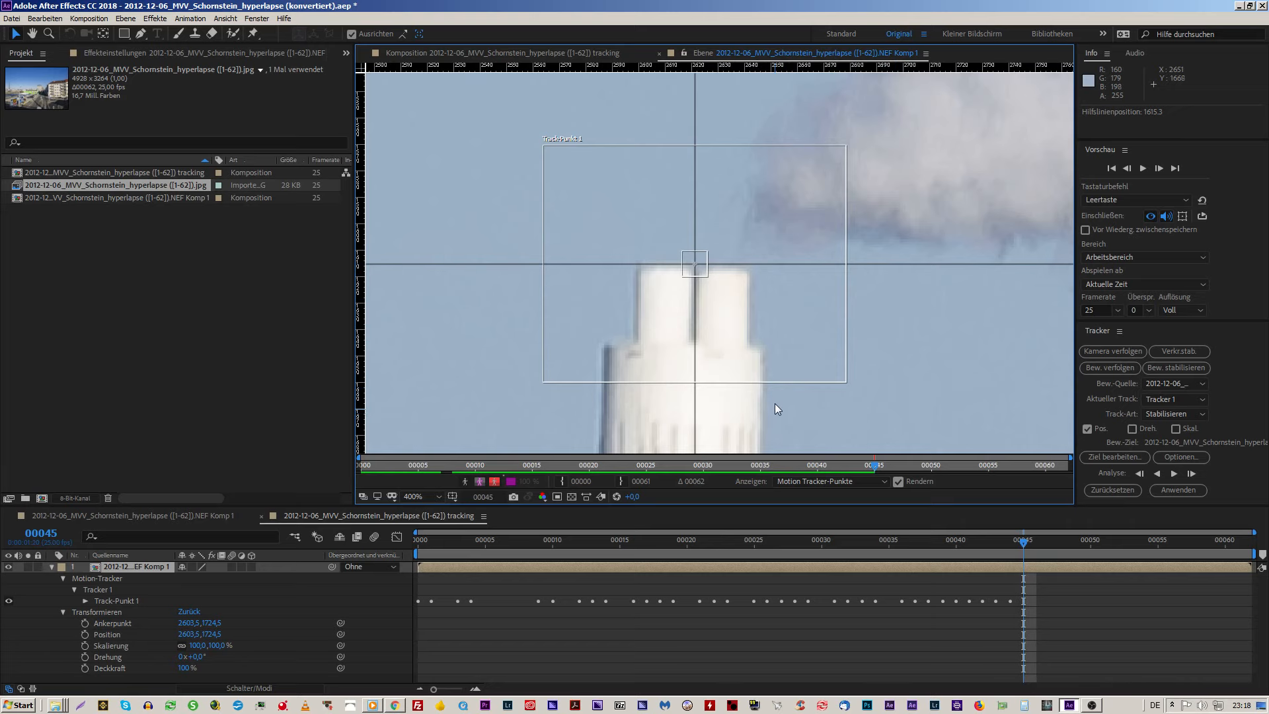
left_click_drag(903, 264, 903, 284)
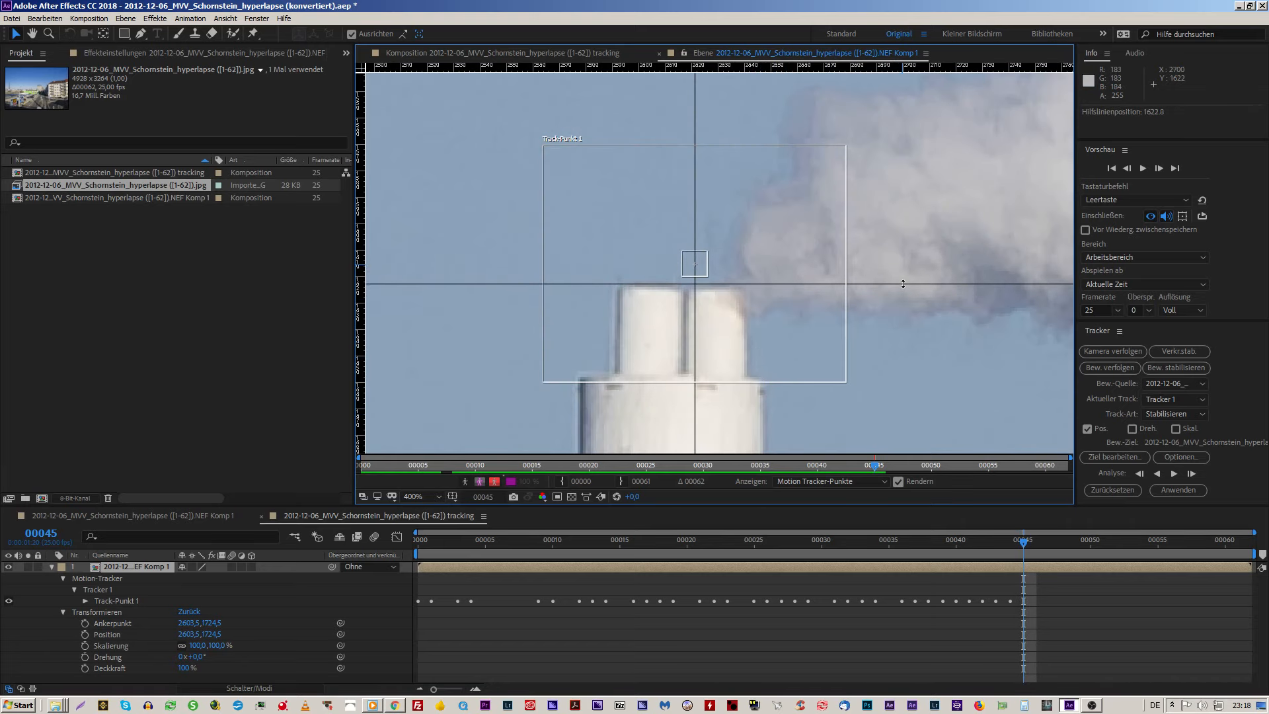
left_click_drag(694, 426, 683, 425)
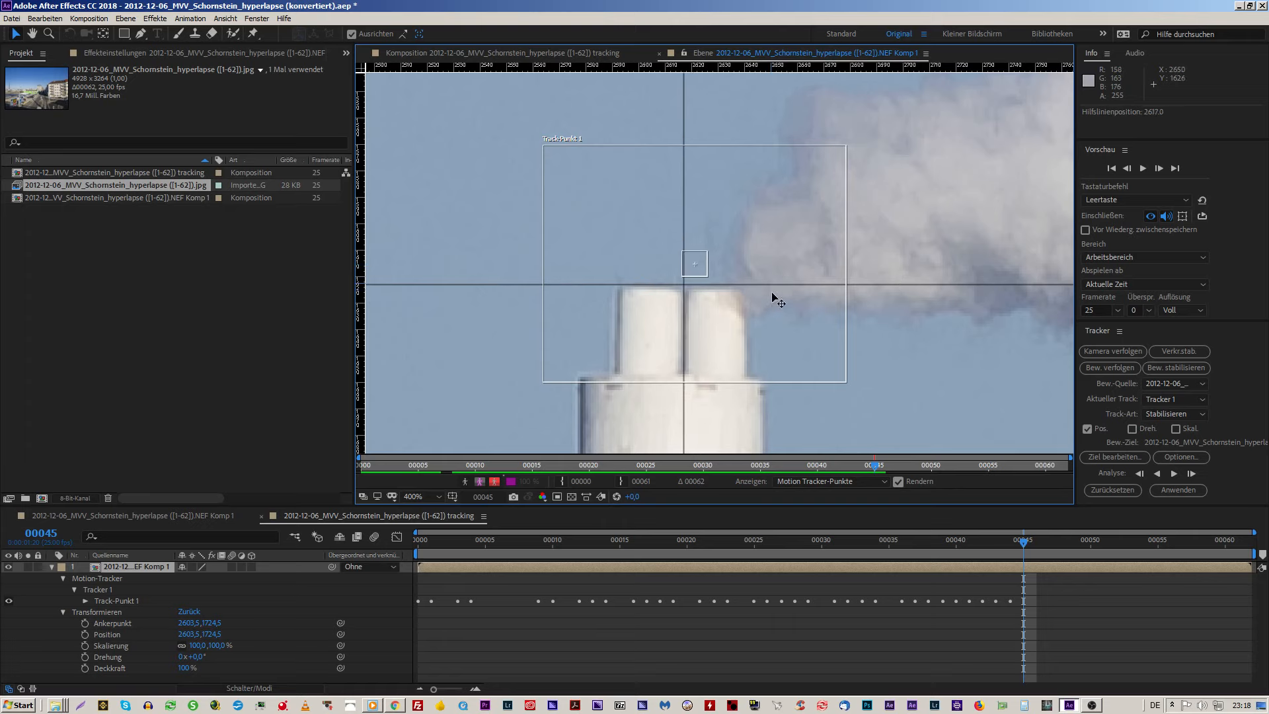
left_click_drag(797, 339, 787, 364)
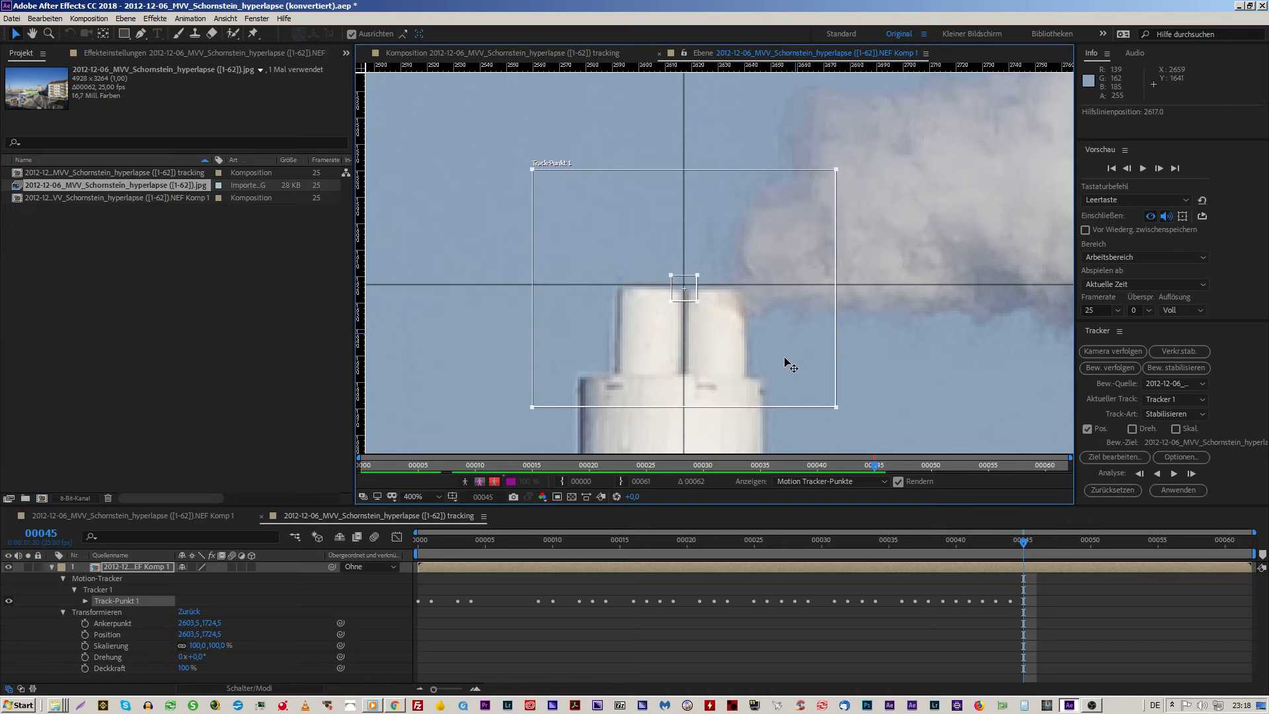
Step: Recheck Track-Punkt 1 by realigning the guides to the chimney gap at 2620.8 and 1616.3 in frame 44, and 2617.5 and 1624.5 in frame 45
key("Page_Up")
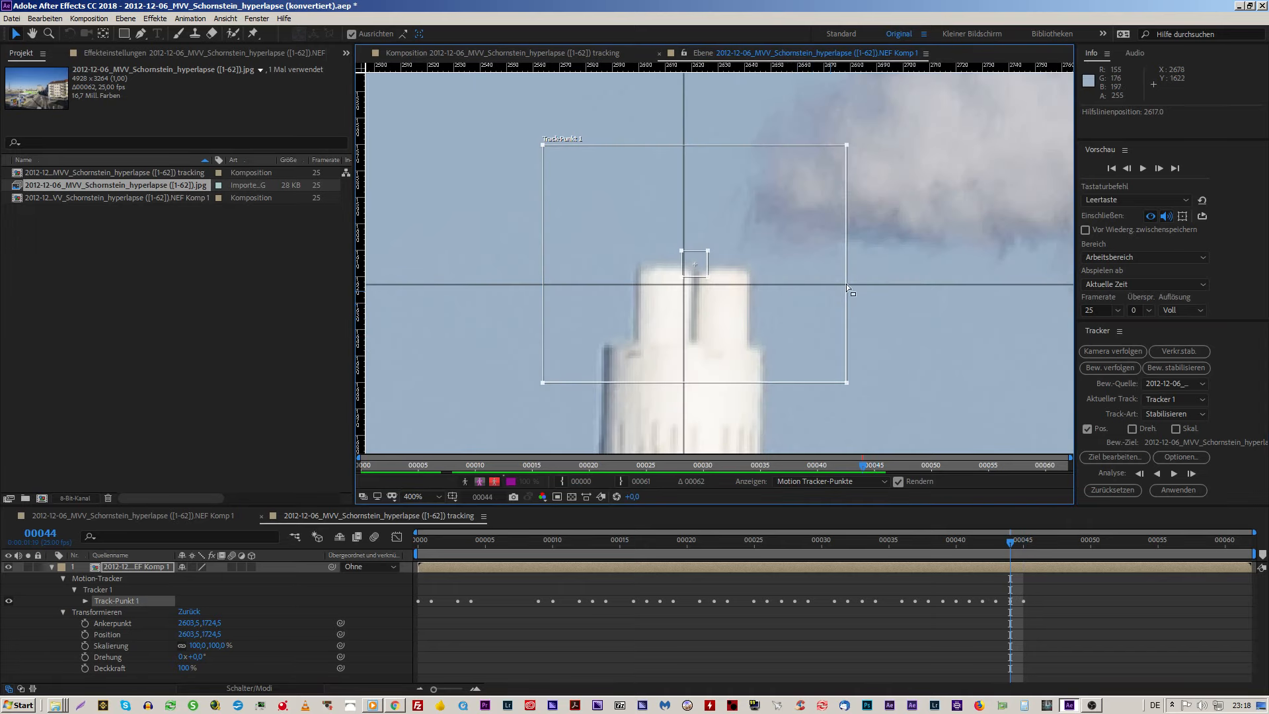
left_click_drag(846, 284, 876, 268)
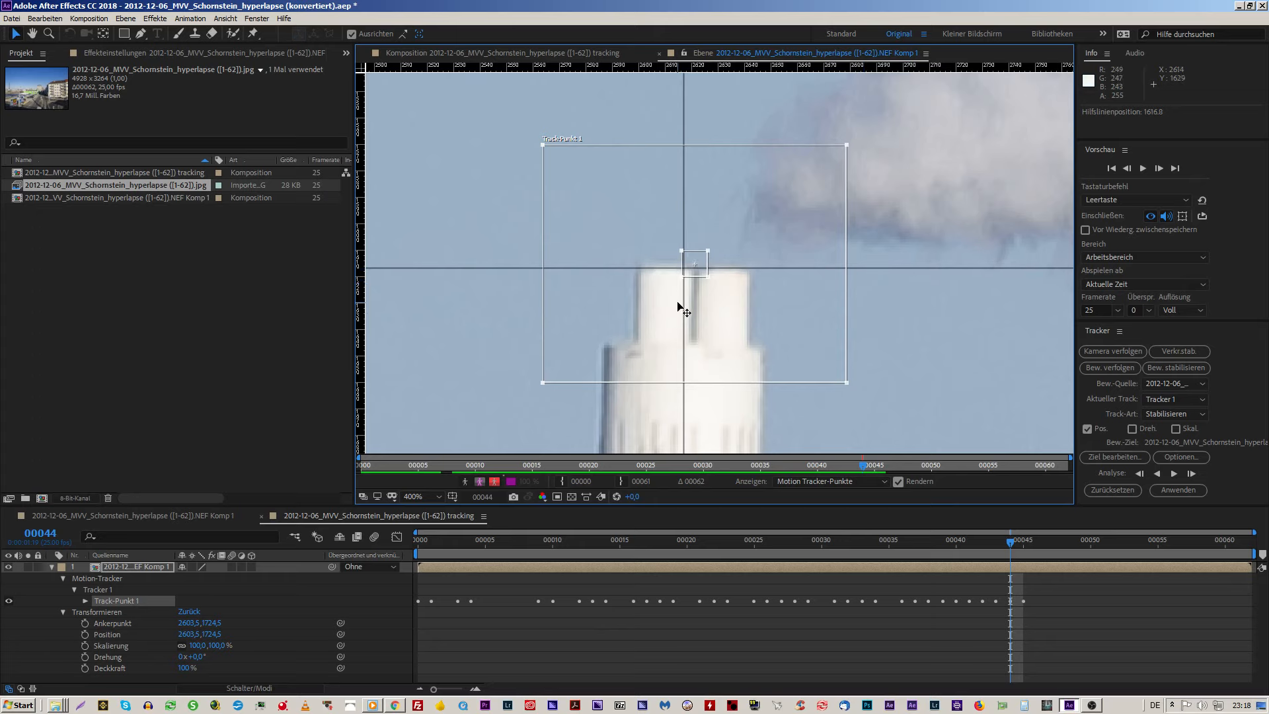
scroll(751, 348, "down", 1)
scroll(751, 348, "up", 1)
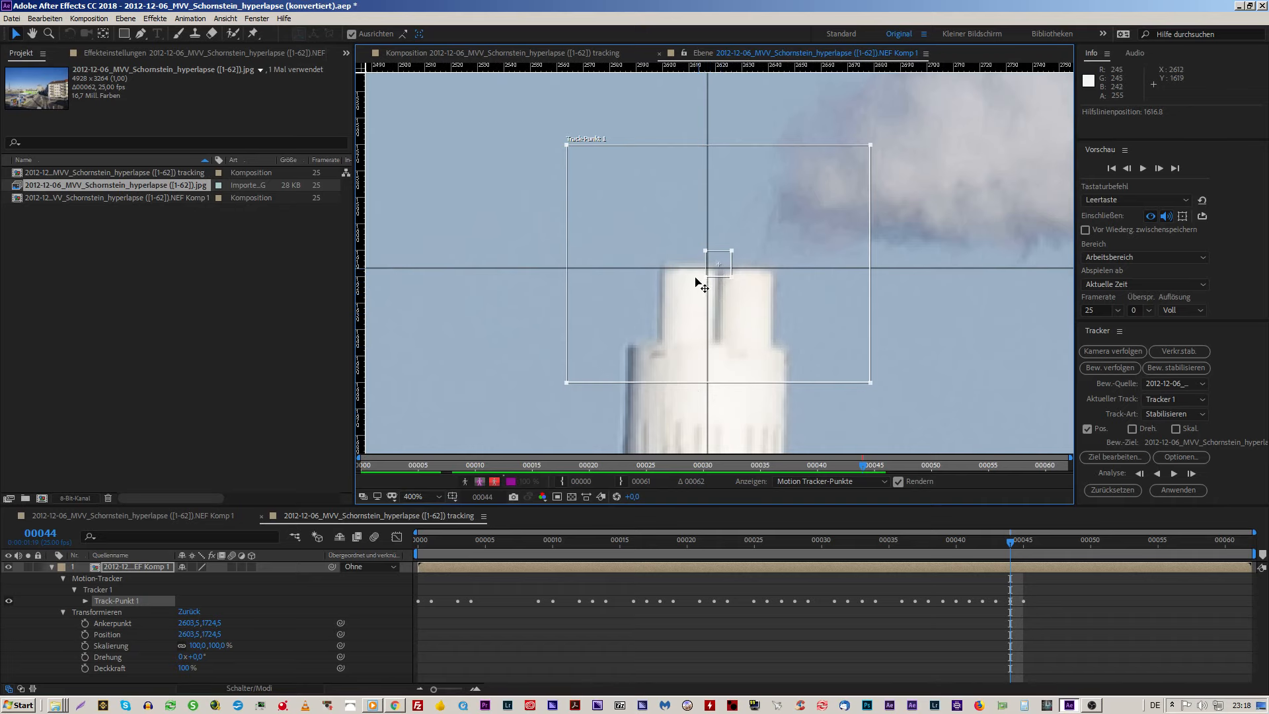
left_click_drag(705, 423, 717, 427)
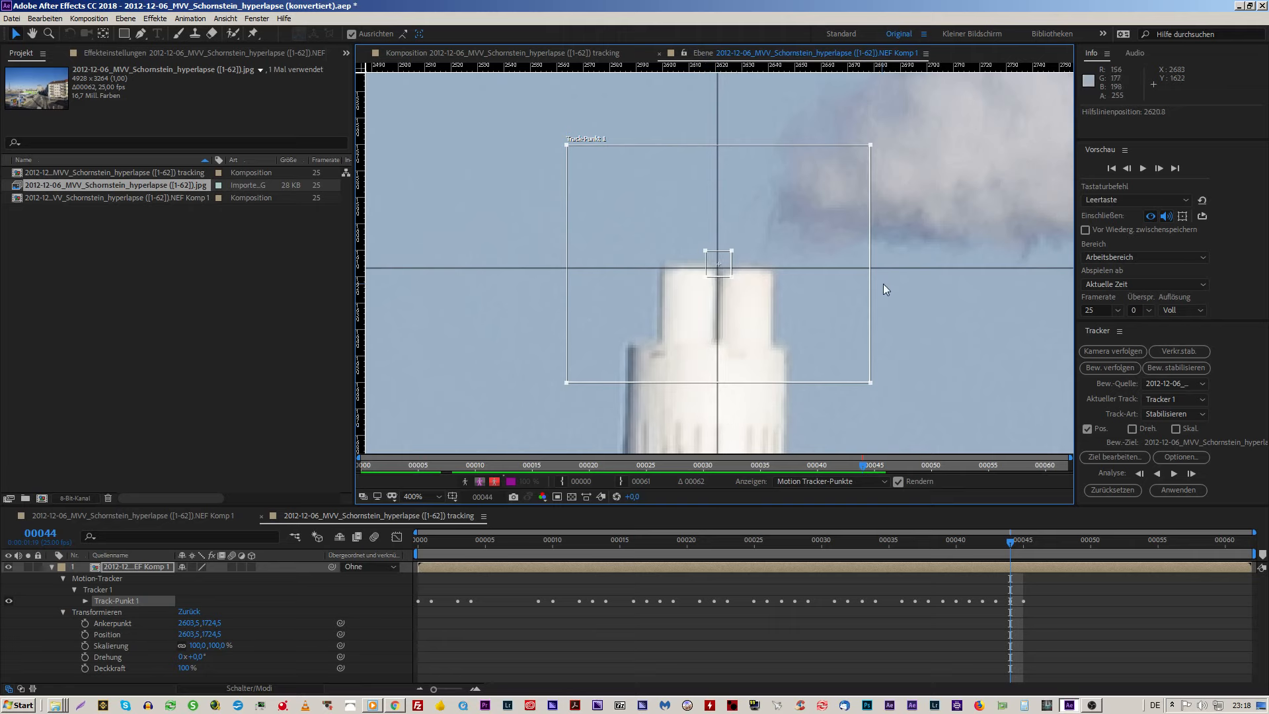
left_click_drag(905, 268, 906, 266)
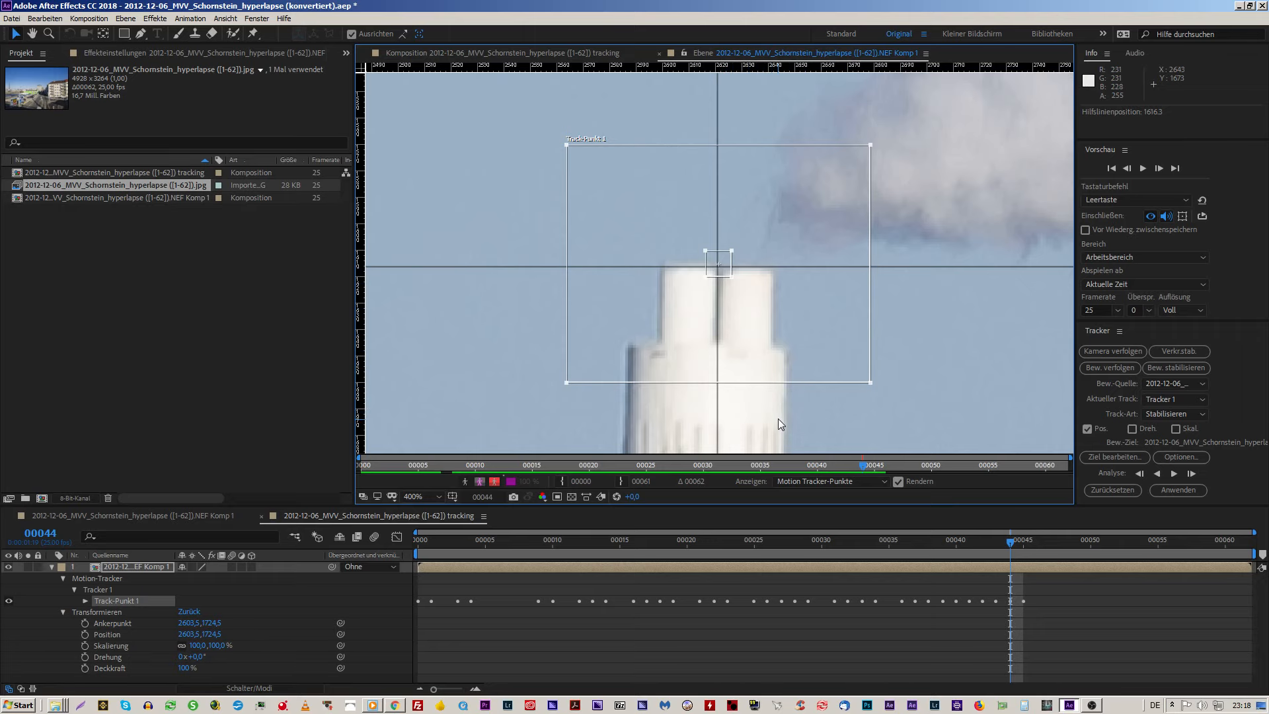
key("Page_Down")
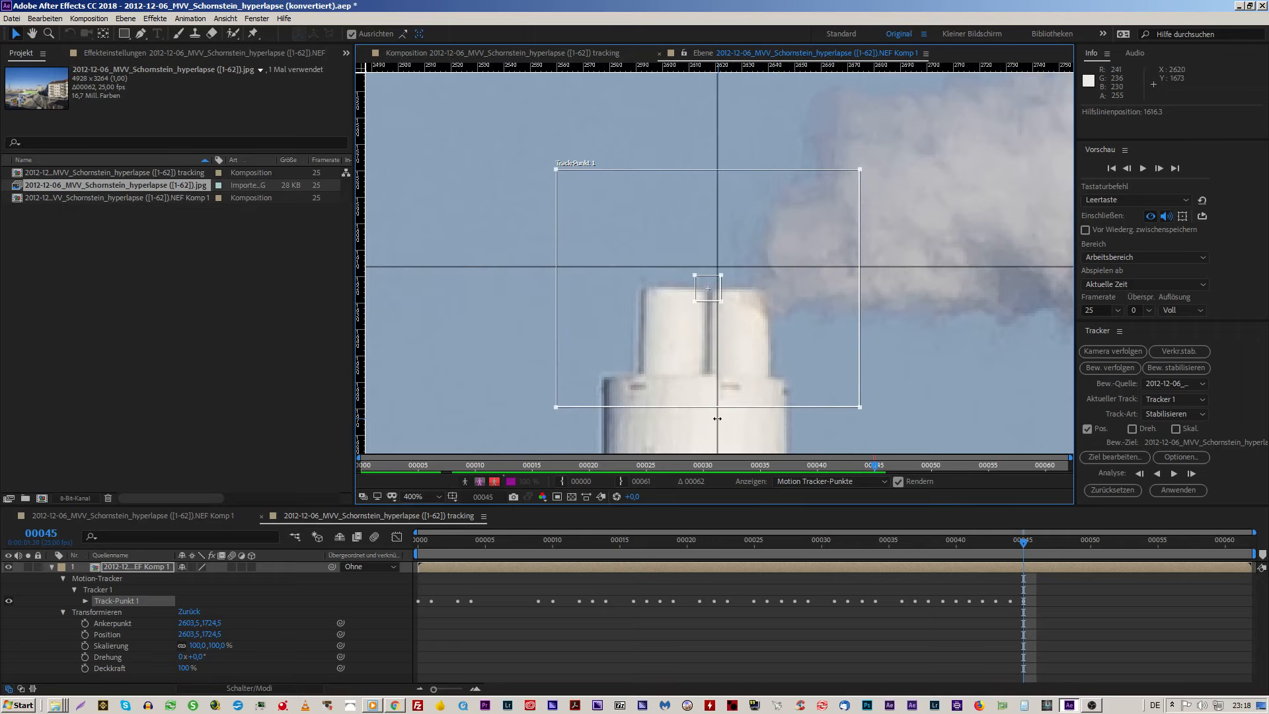
left_click_drag(718, 417, 708, 357)
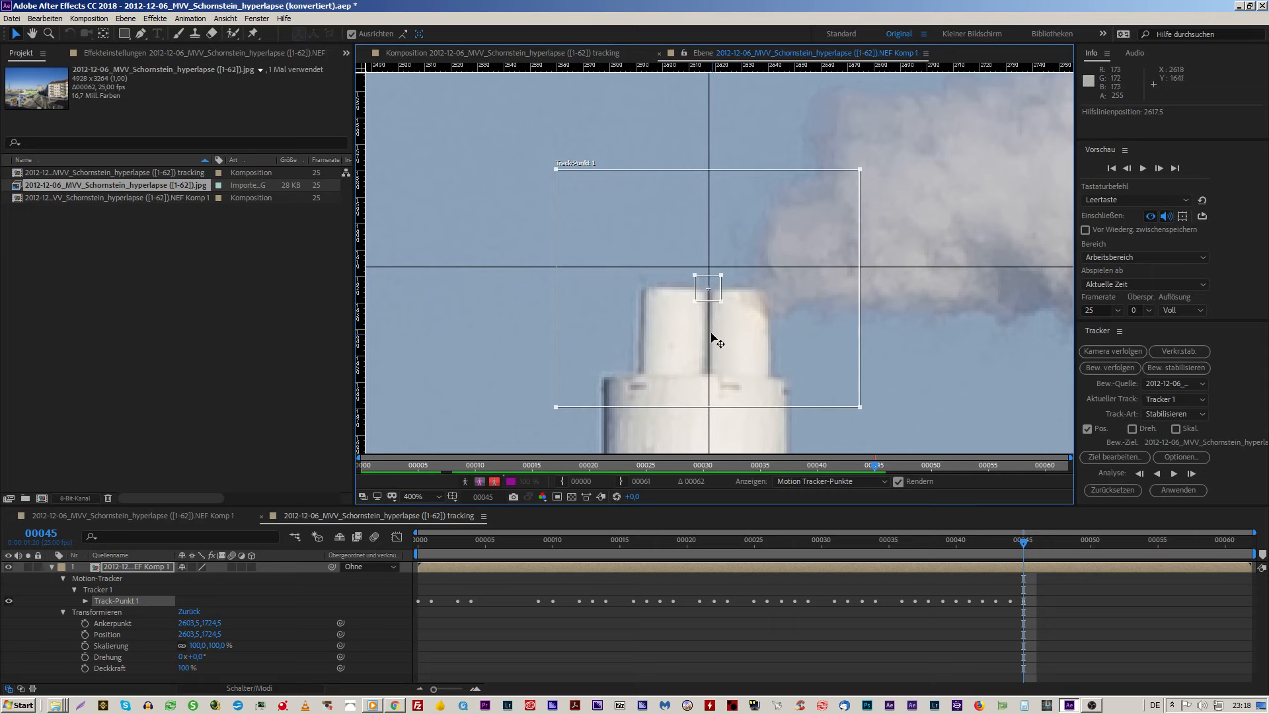
left_click_drag(858, 267, 877, 288)
Step: In frame 46, place Track-Punkt 1 on the partly hidden chimney gap and set the guides to 2608.3 vertically and 1619.3 horizontally
key("Page_Down")
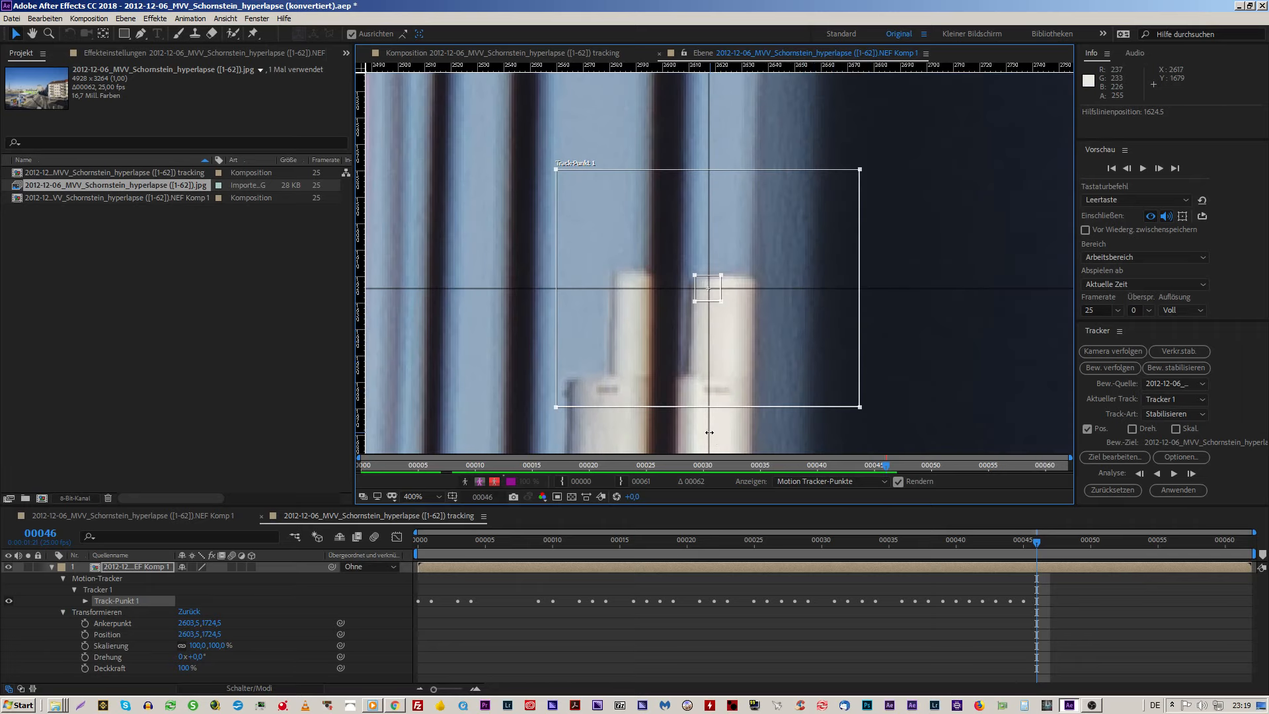
left_click_drag(708, 433, 683, 433)
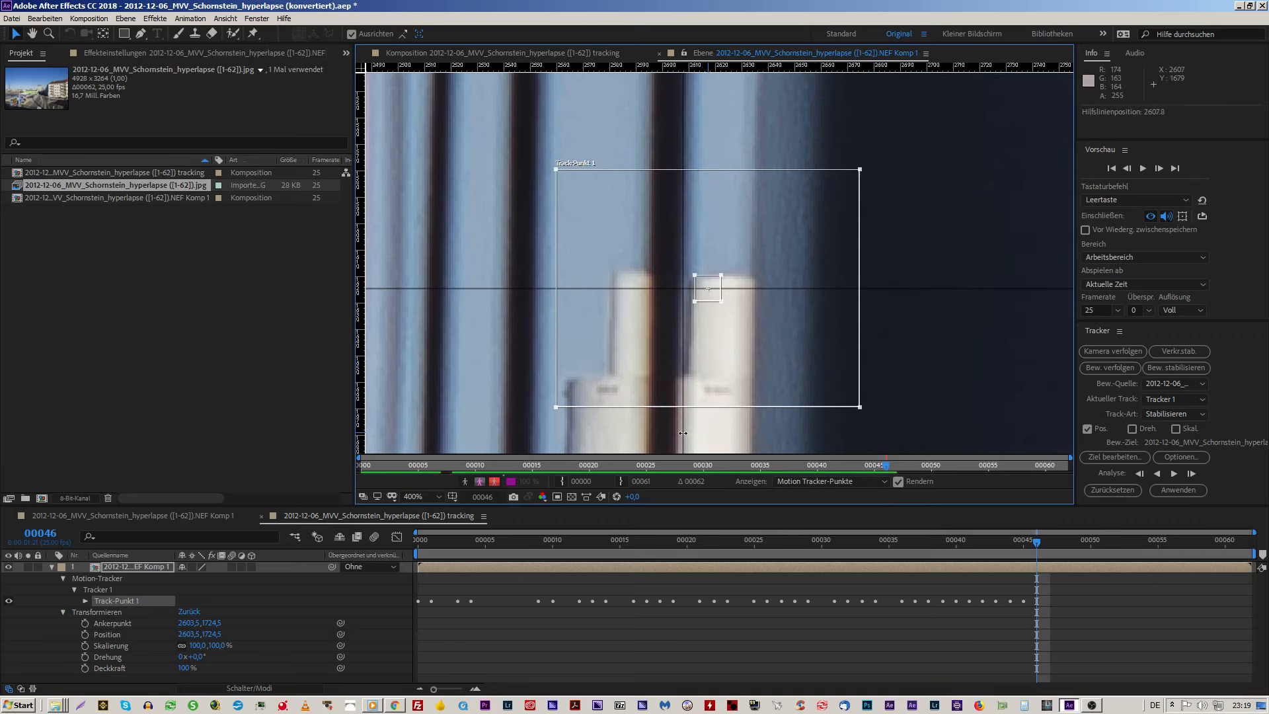
left_click_drag(822, 357, 796, 347)
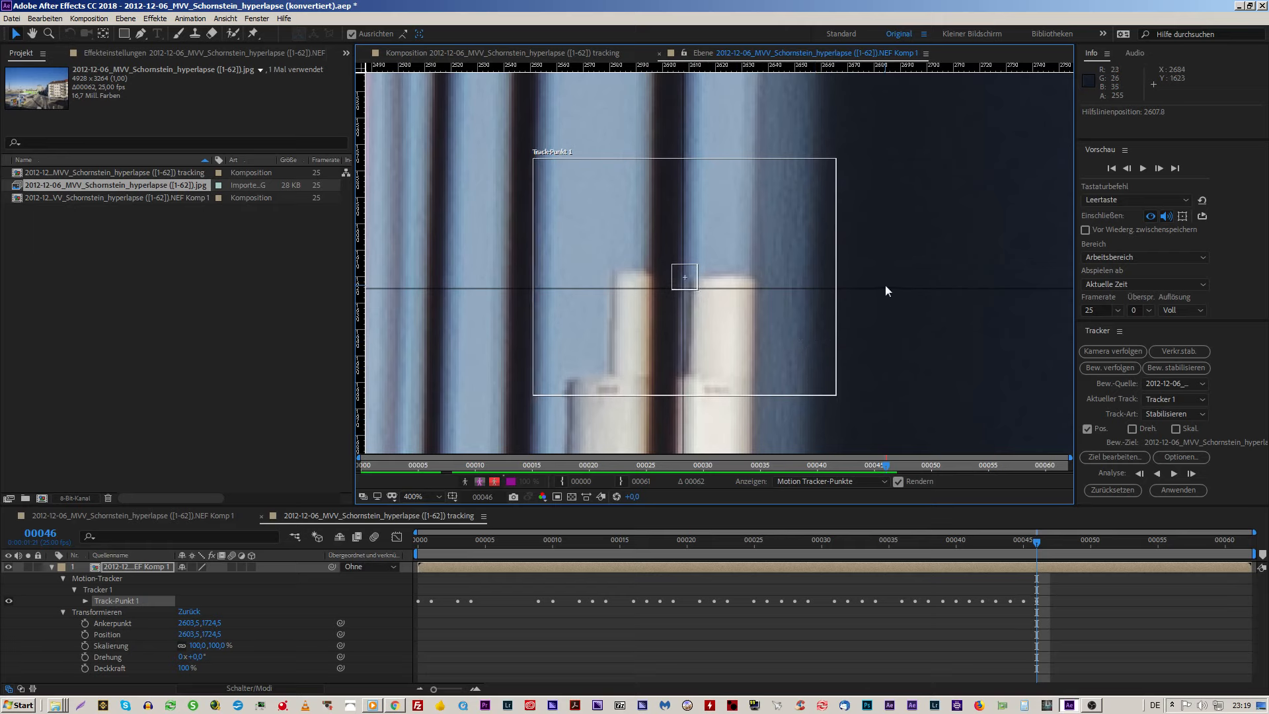
left_click_drag(886, 285, 890, 274)
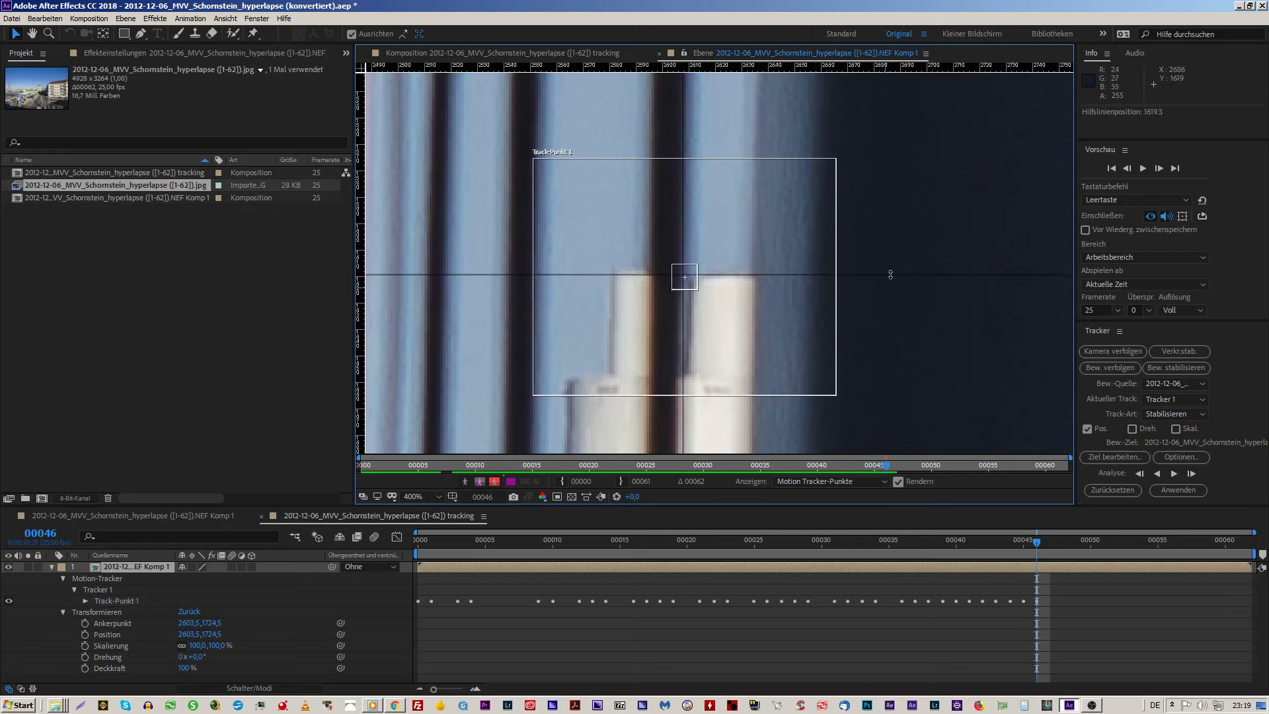
left_click_drag(683, 419, 684, 418)
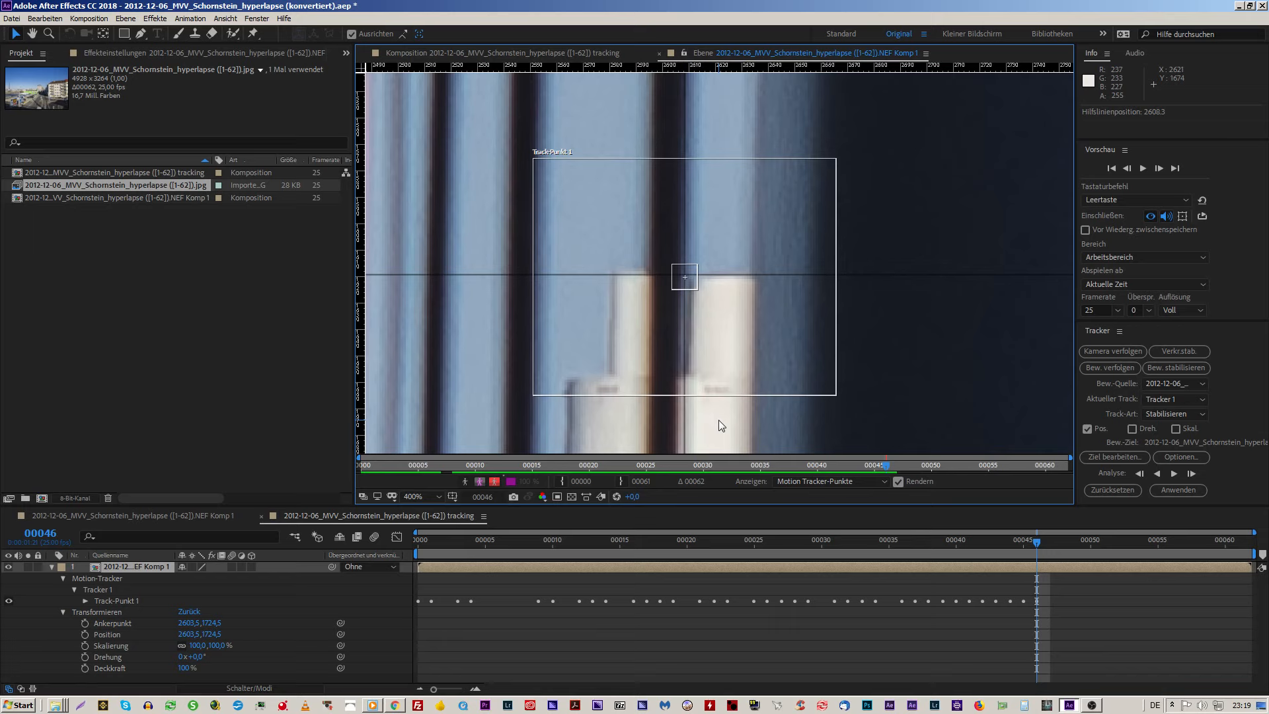
left_click(727, 368)
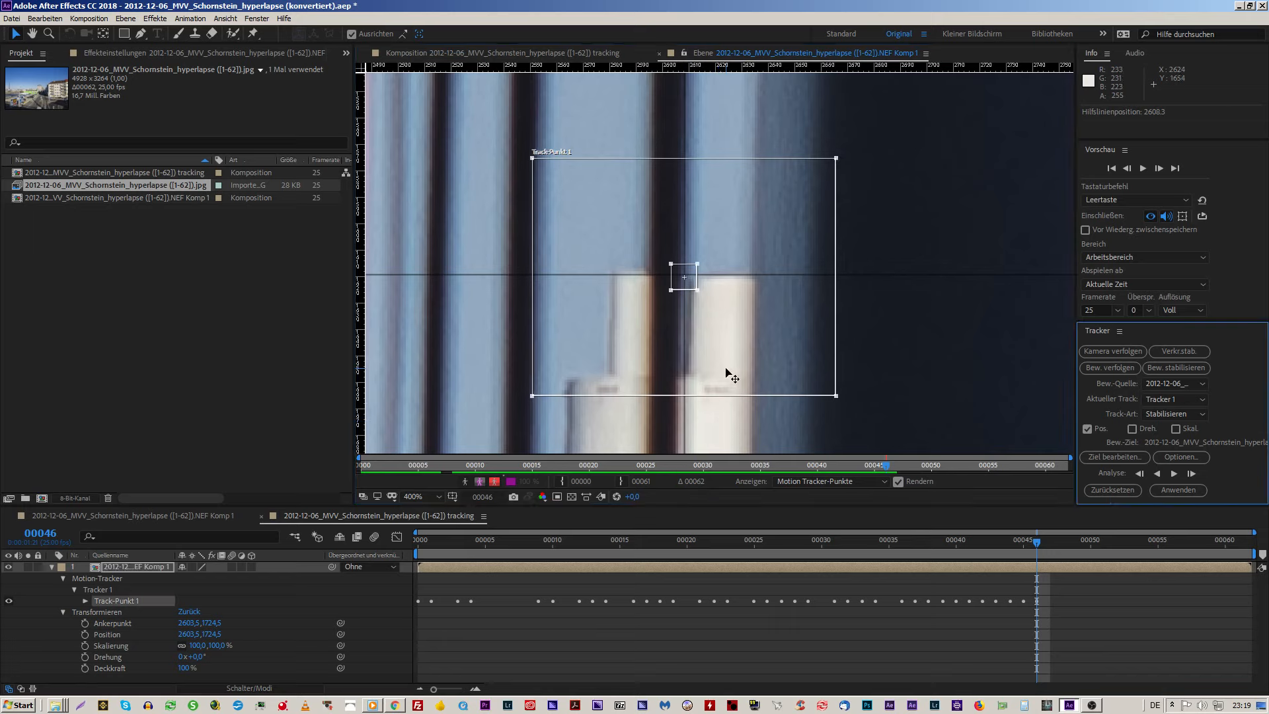
Step: In frame 47, set the horizontal guide to 1623.0, place Track-Punkt 1 on the chimney gap, and align the vertical guide at 2616.3
key("alt+Page_Down")
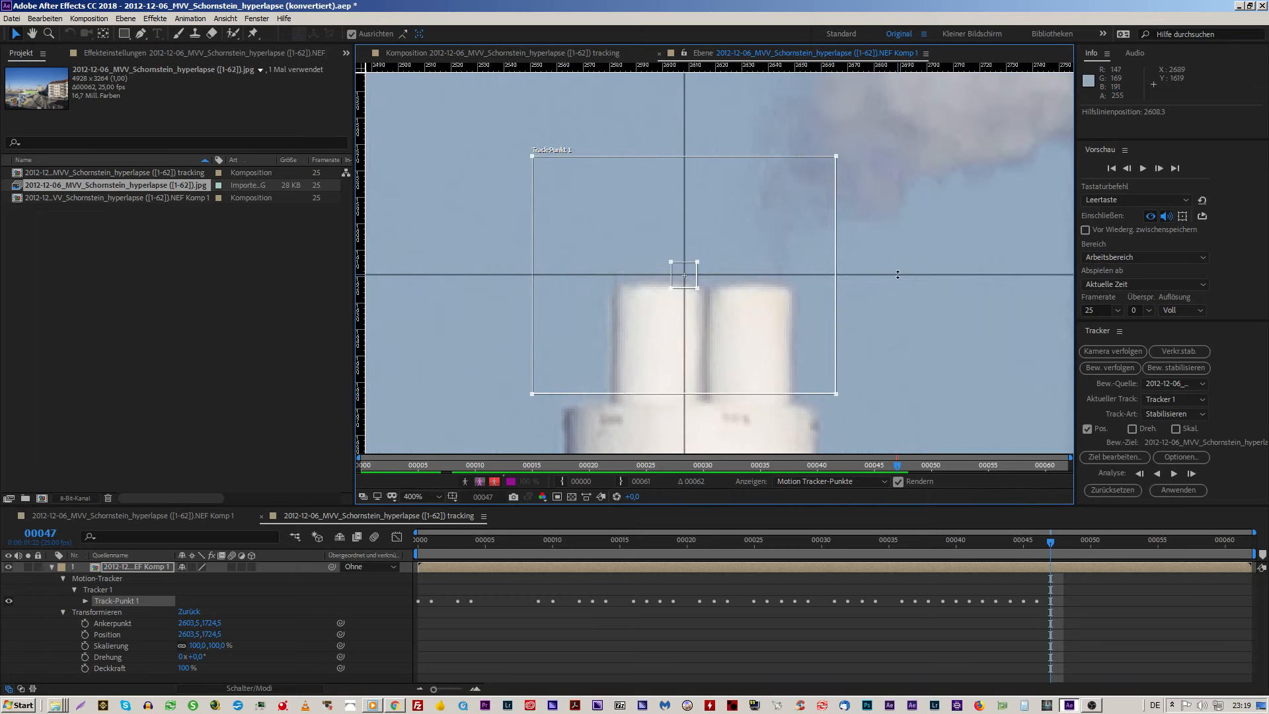
left_click_drag(898, 274, 901, 284)
right_click(901, 283)
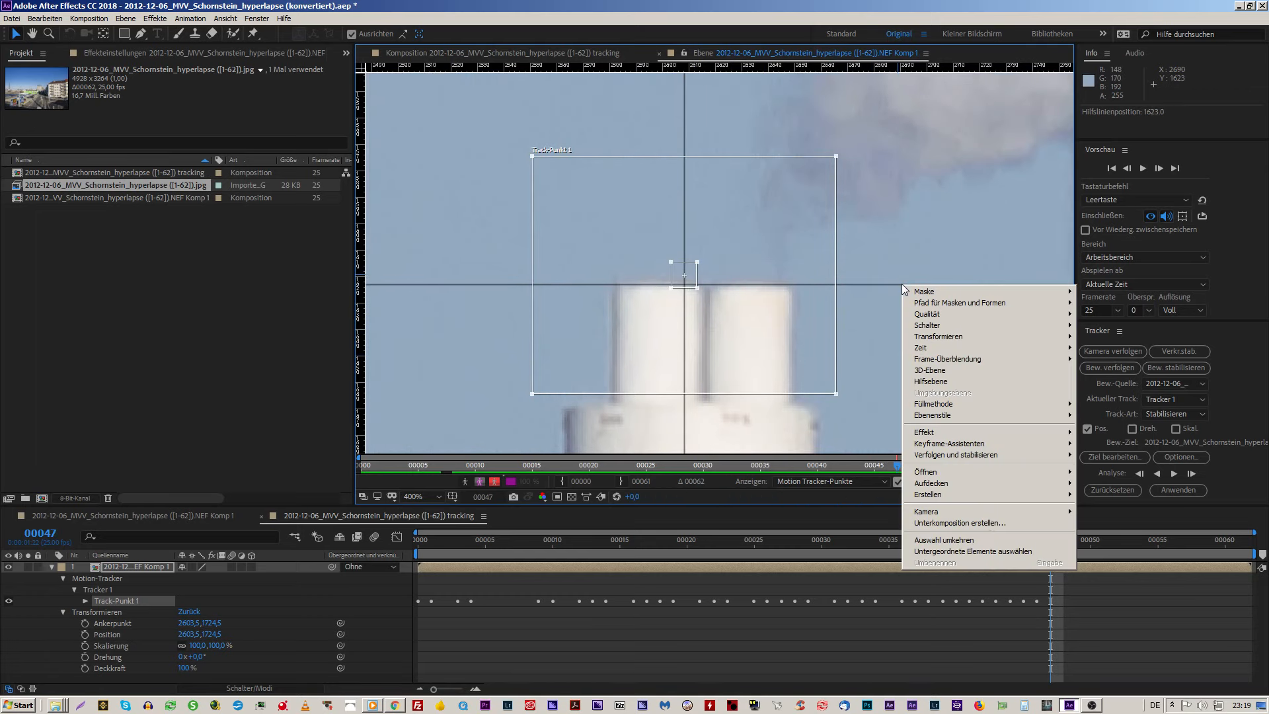
left_click(894, 250)
left_click_drag(757, 369, 779, 378)
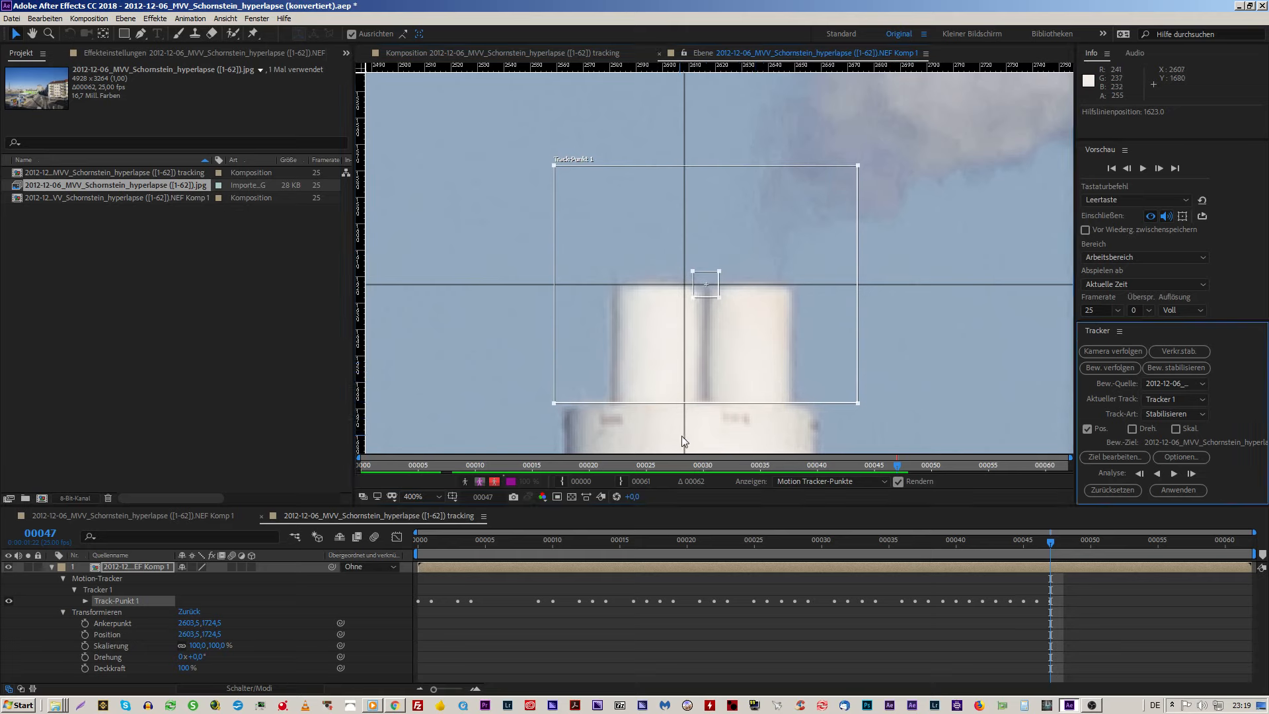
left_click_drag(684, 436, 705, 436)
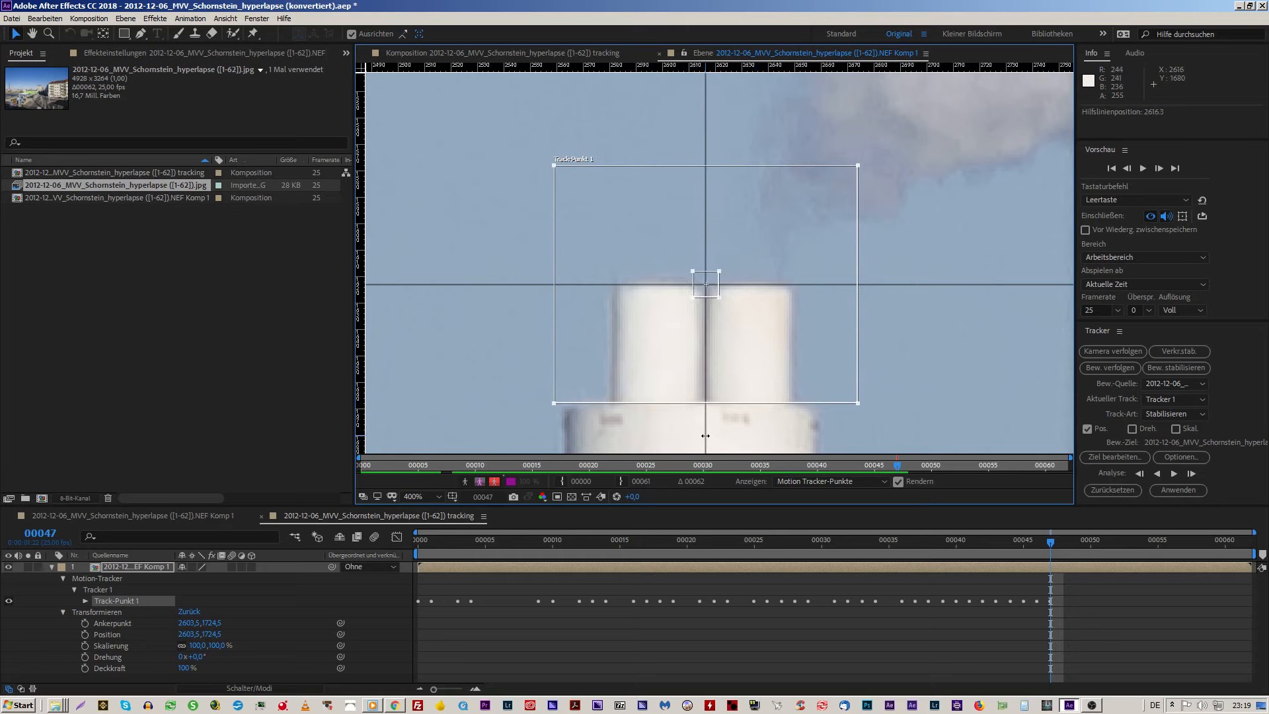
Step: Place Track-Punkt 1 at the top of the chimney gap in frames 48 and 49, using horizontal guide positions 1638.5 and 1629.0
key("Page_Down")
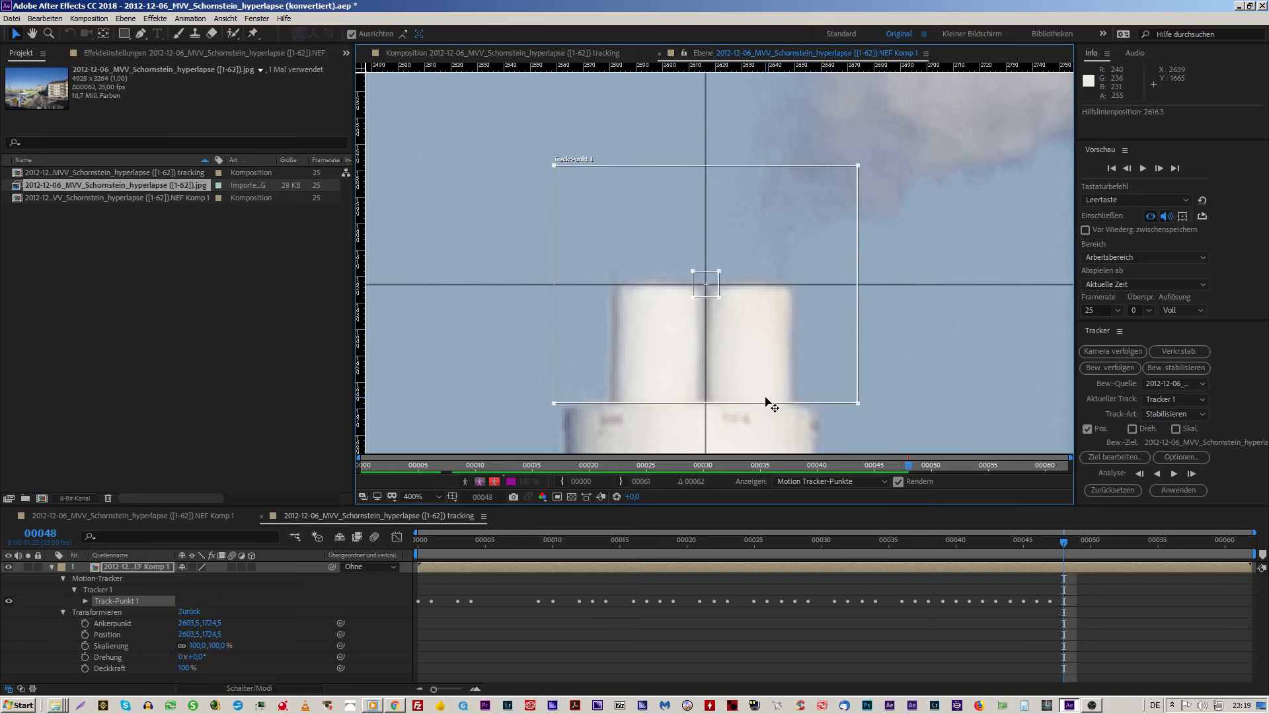
left_click_drag(898, 283, 899, 325)
left_click_drag(825, 224, 824, 265)
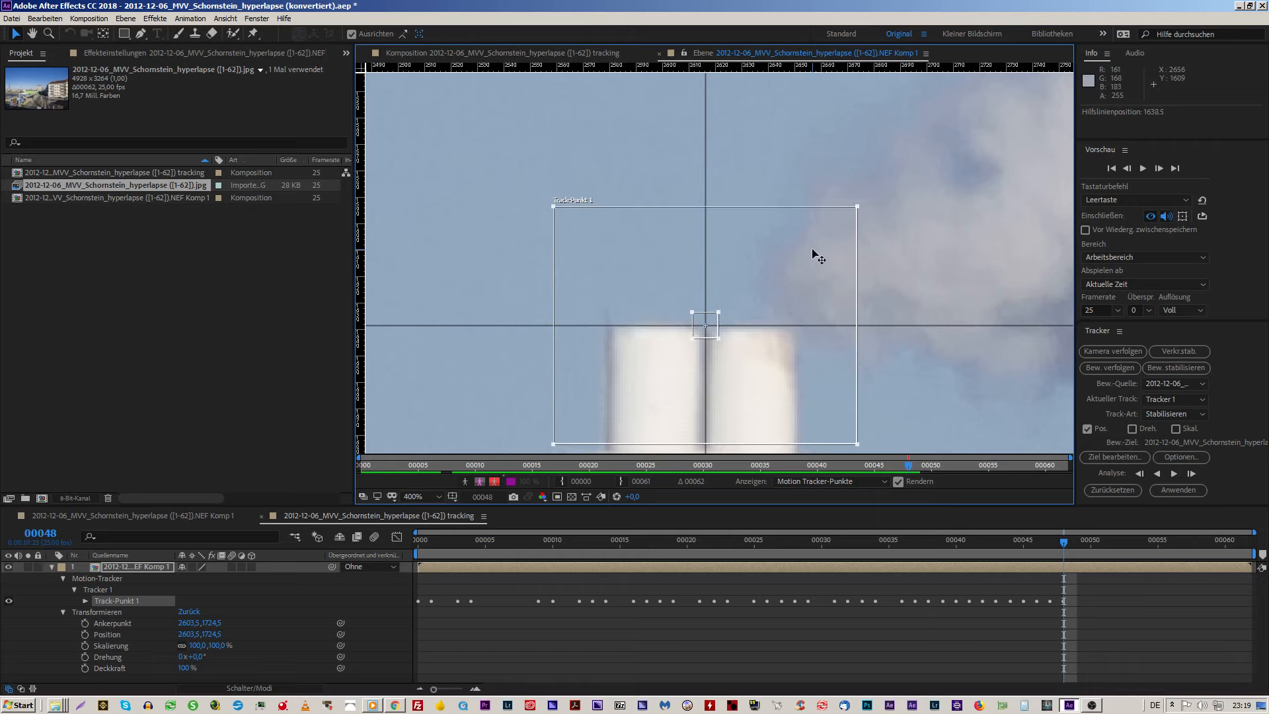
key("Page_Down")
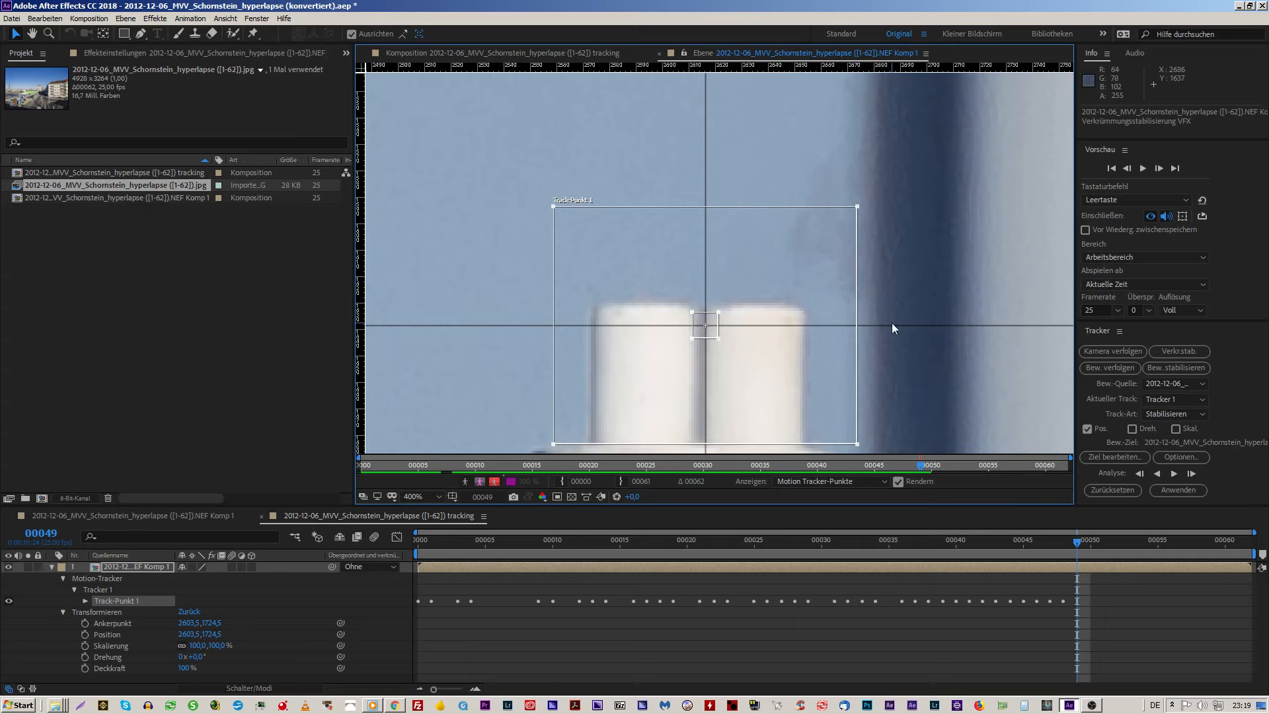
left_click_drag(892, 325, 888, 300)
left_click_drag(796, 397, 795, 372)
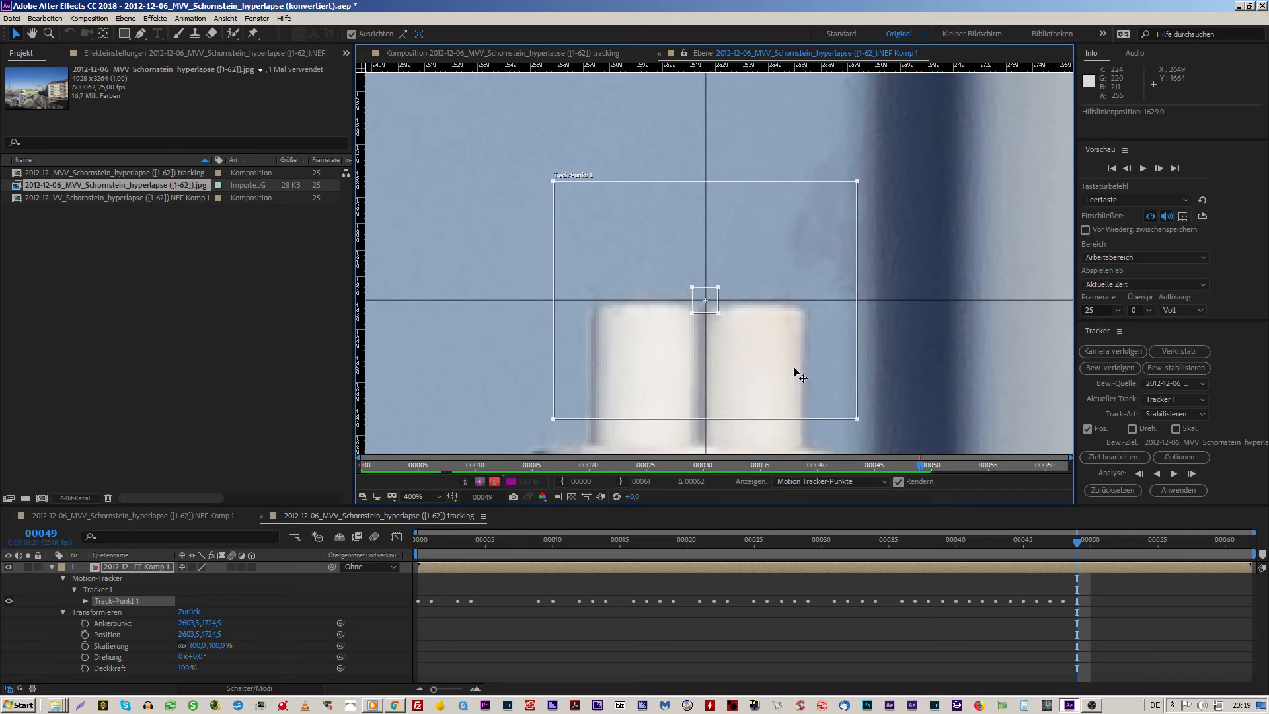
Step: In frame 50, set the guides to 1625.8 horizontally and 2611.8 vertically, and place Track-Punkt 1 at their intersection on the chimney gap
key("Page_Down")
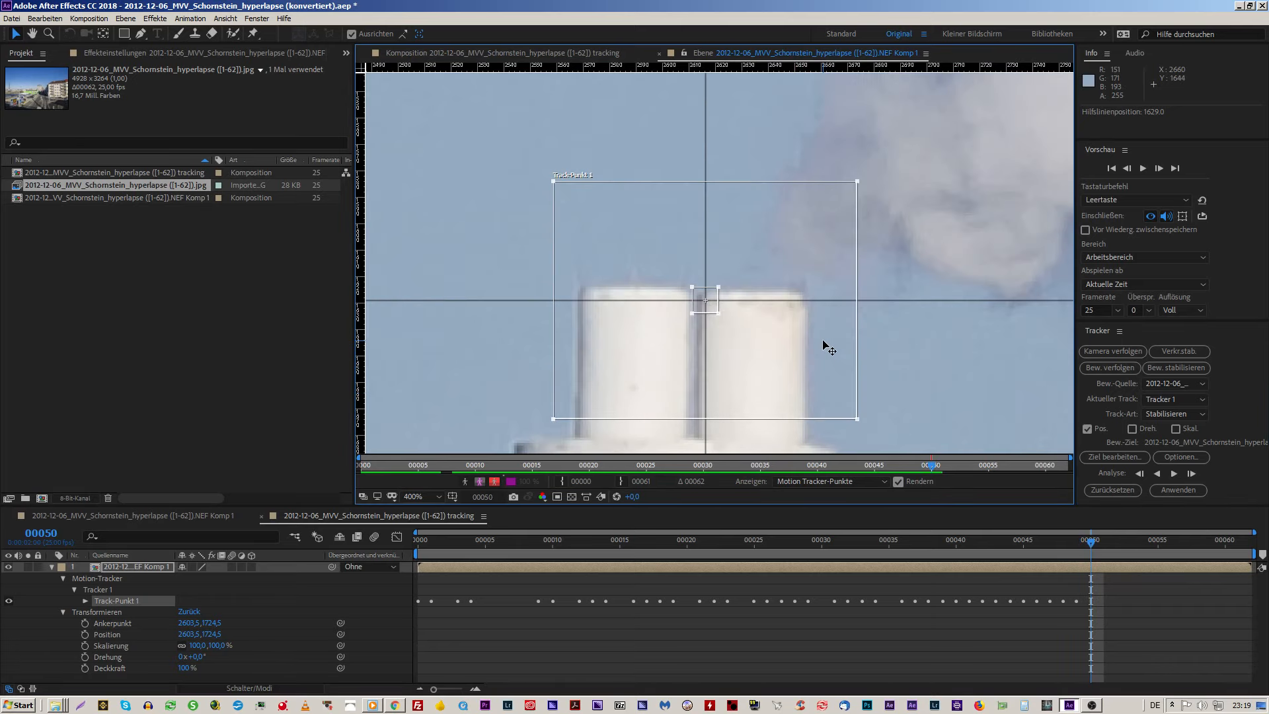
mouse_move(881, 301)
left_mouse_down()
mouse_move(884, 278)
mouse_move(883, 291)
left_mouse_up()
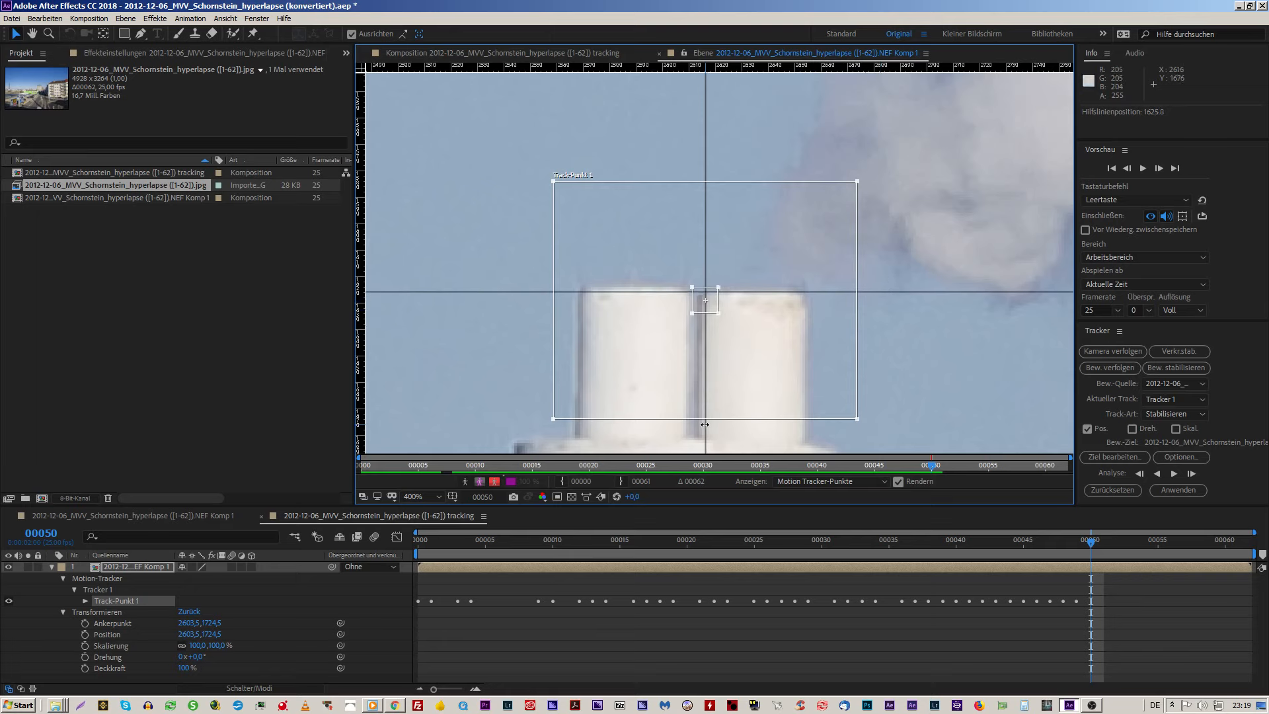
left_click_drag(706, 414, 694, 425)
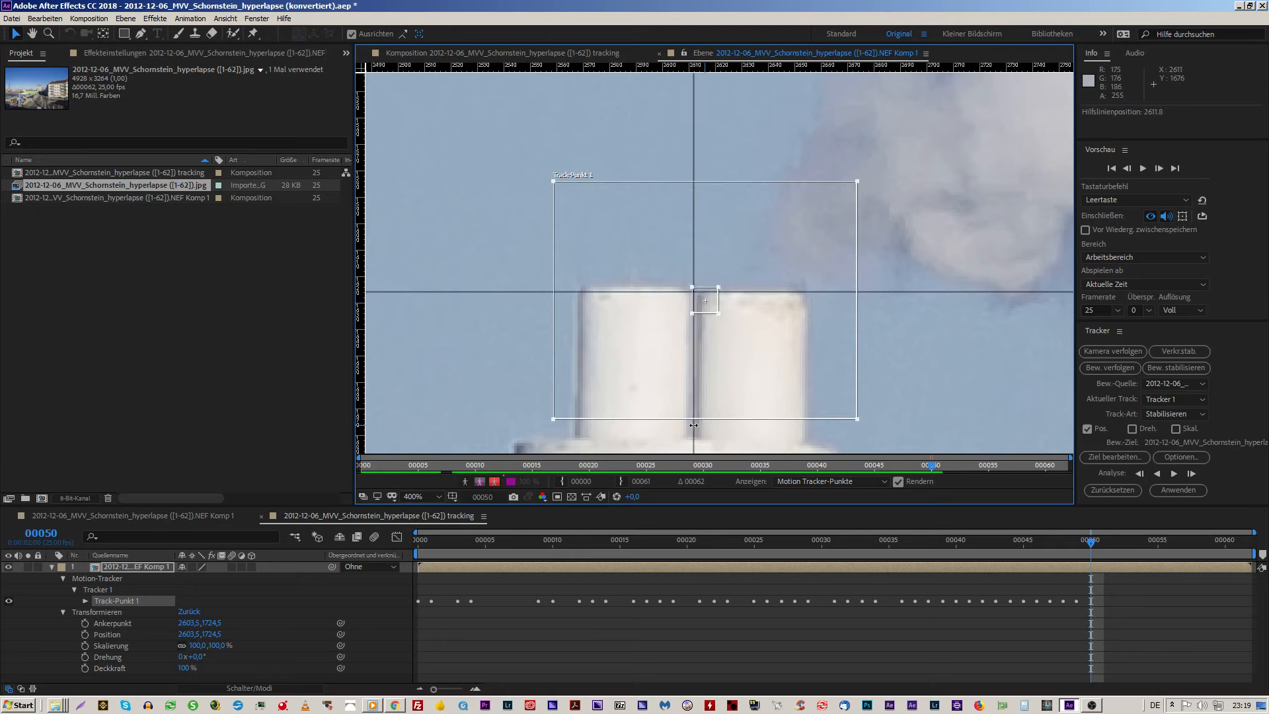
left_click_drag(796, 368, 787, 360)
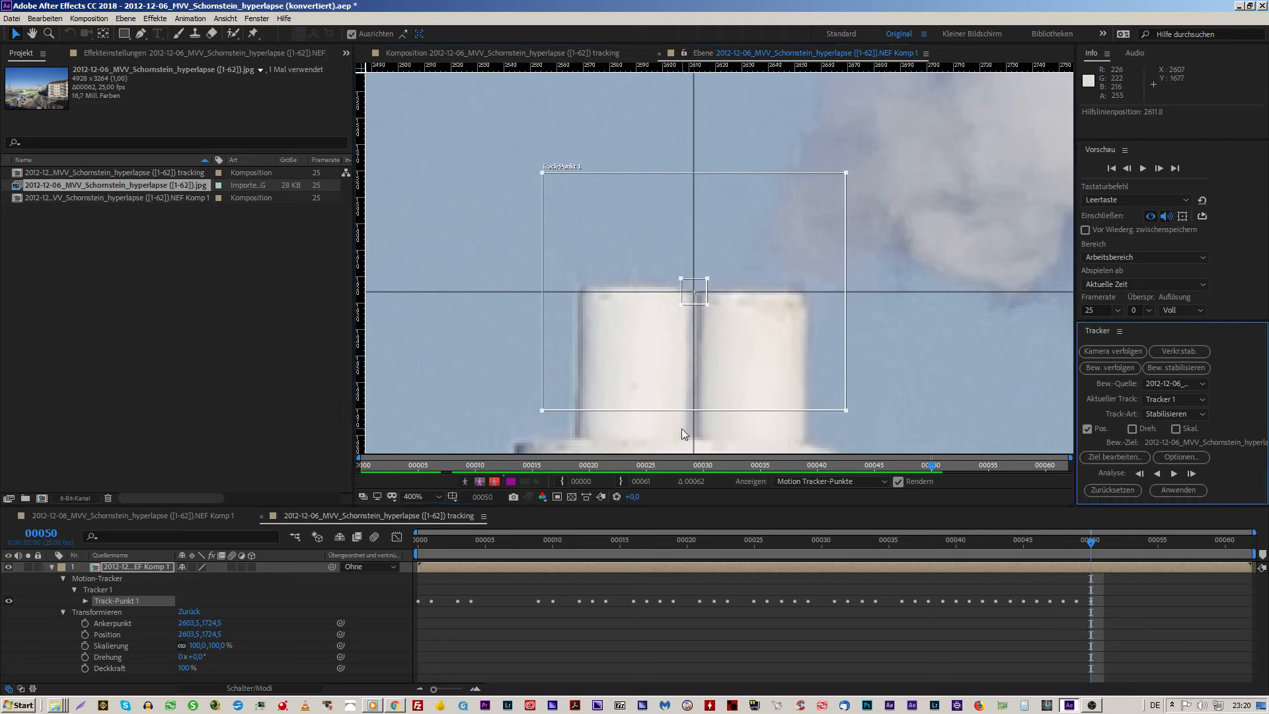
left_click_drag(693, 436, 694, 437)
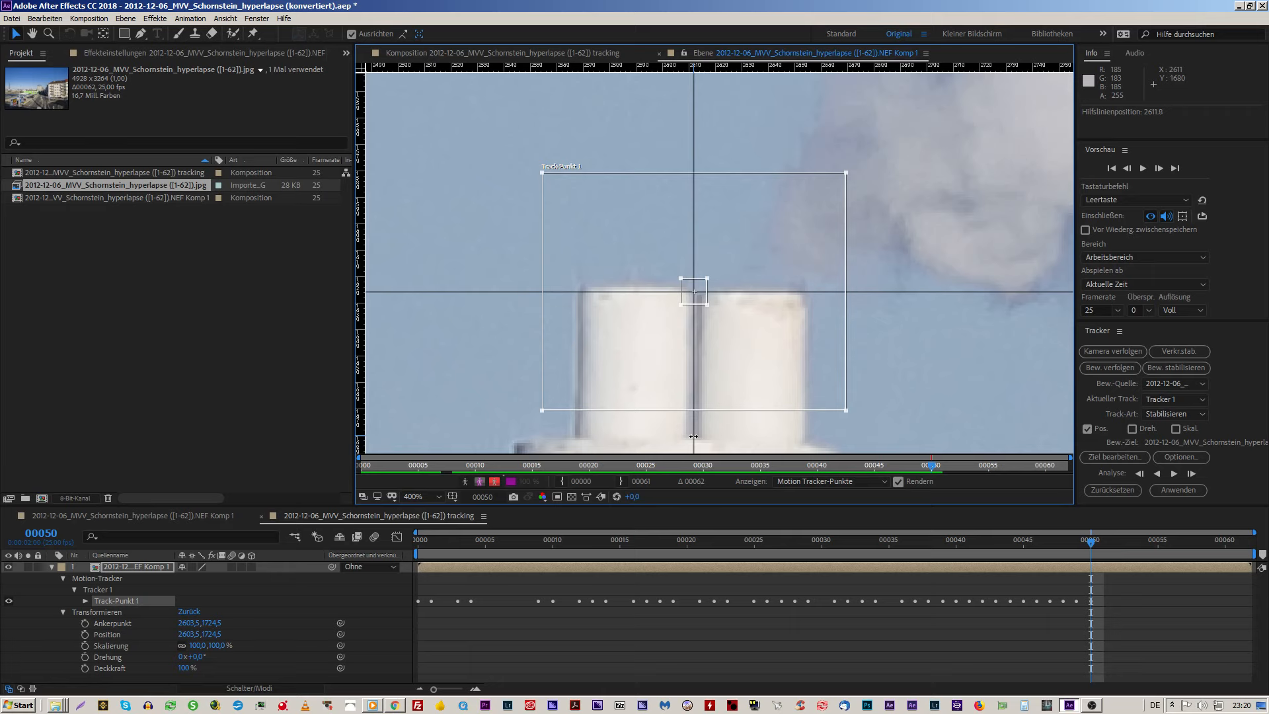
left_click_drag(775, 377, 776, 377)
left_click(1112, 408)
left_click(910, 348)
Step: In frame 51, raise the horizontal guide to 1617.0 on the chimney's top edge and place Track-Punkt 1 at the guides' intersection
key("Page_Down")
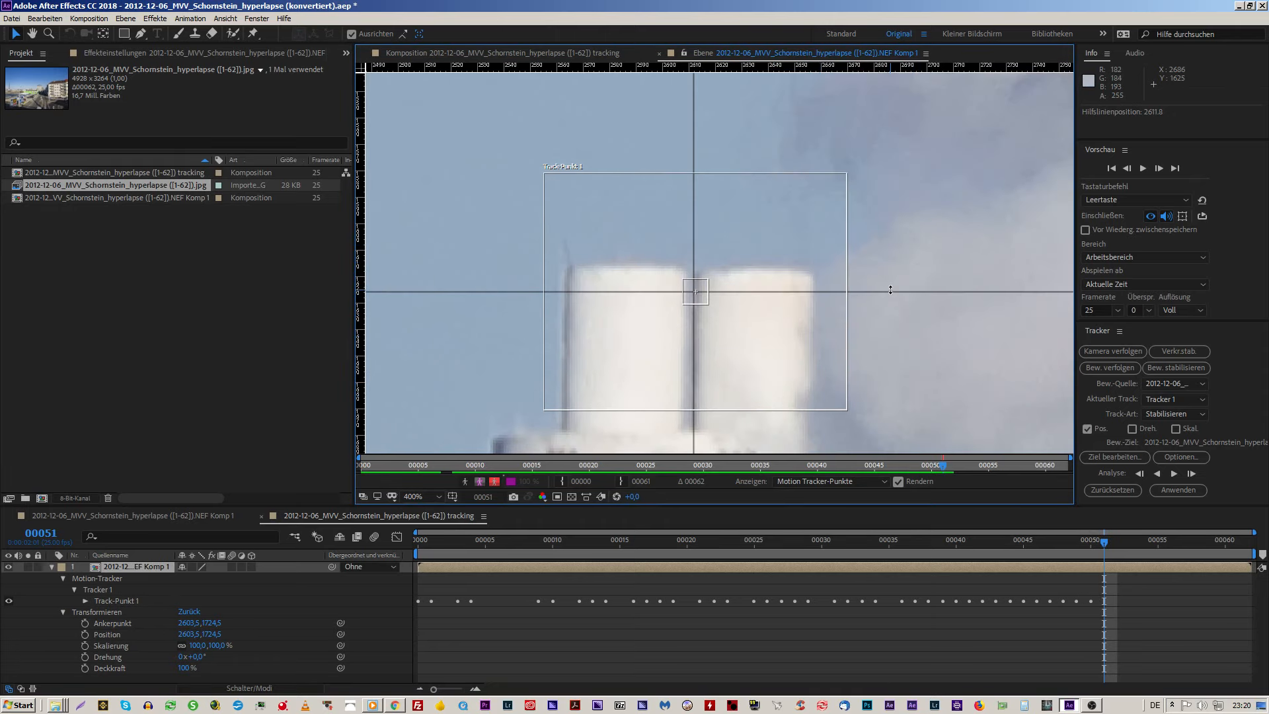
left_click_drag(894, 292, 900, 268)
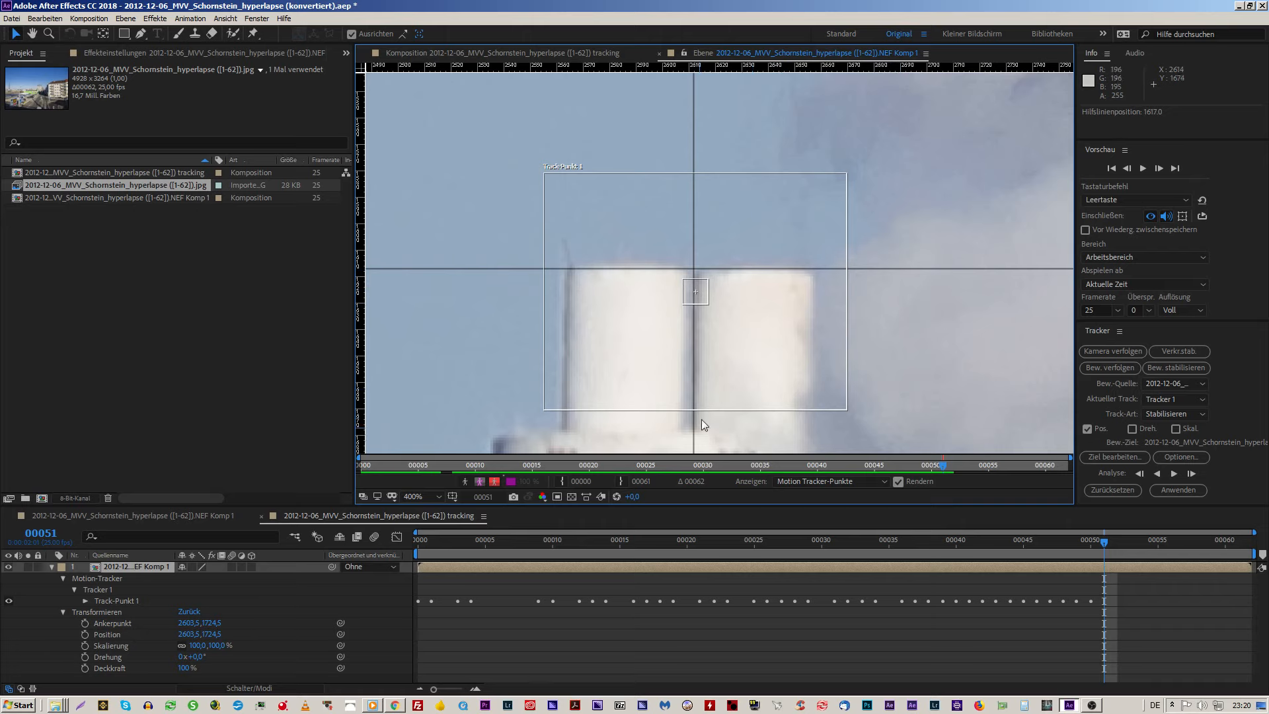
left_click_drag(770, 360, 767, 338)
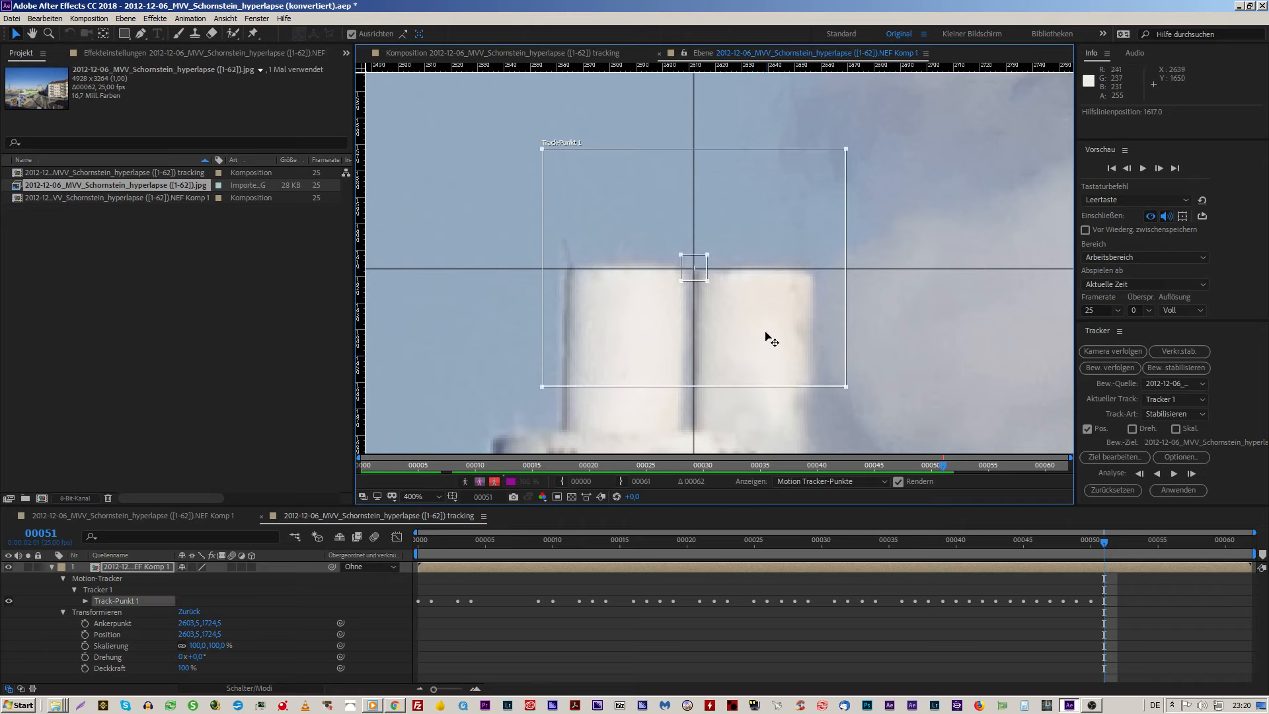
Step: Place Track-Punkt 1 on the chimney gap in frame 52 with guides at 1609.8 horizontally and 2609.8 vertically, and advance to frame 53
key("Page_Down")
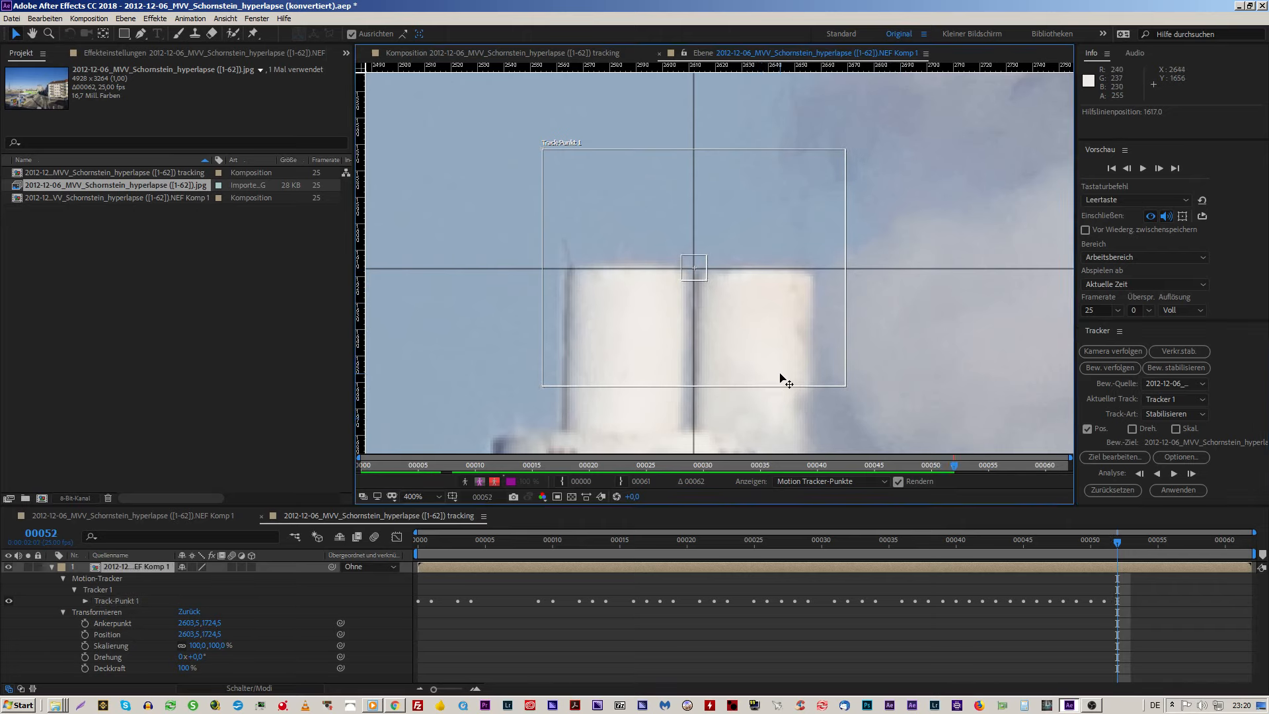
left_click(795, 331)
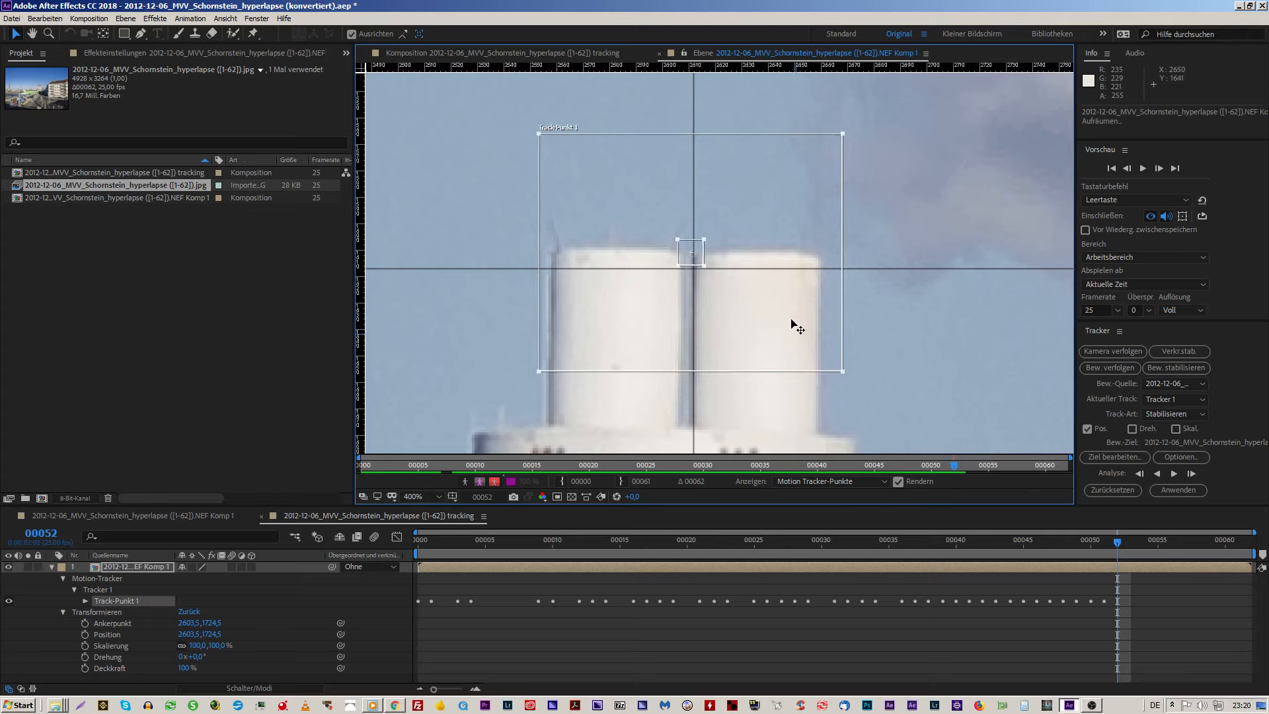
left_click_drag(791, 319, 792, 318)
left_click_drag(888, 271, 906, 249)
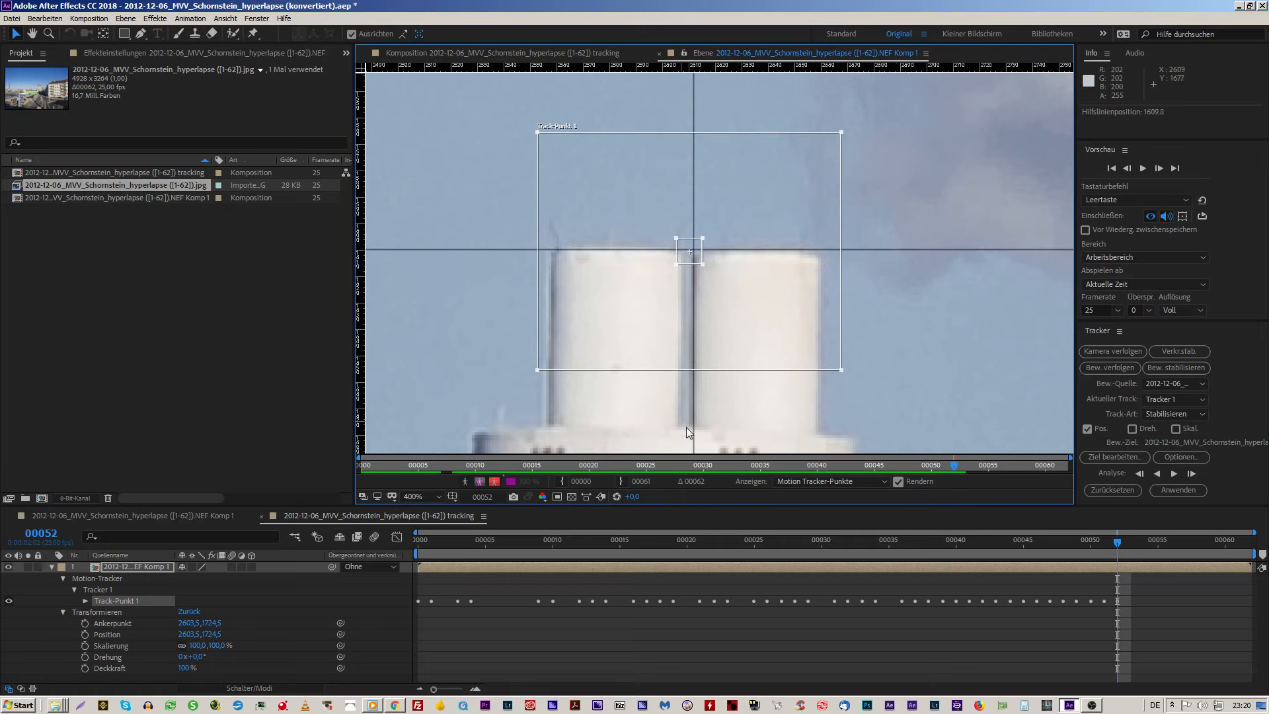
left_click_drag(694, 417, 688, 419)
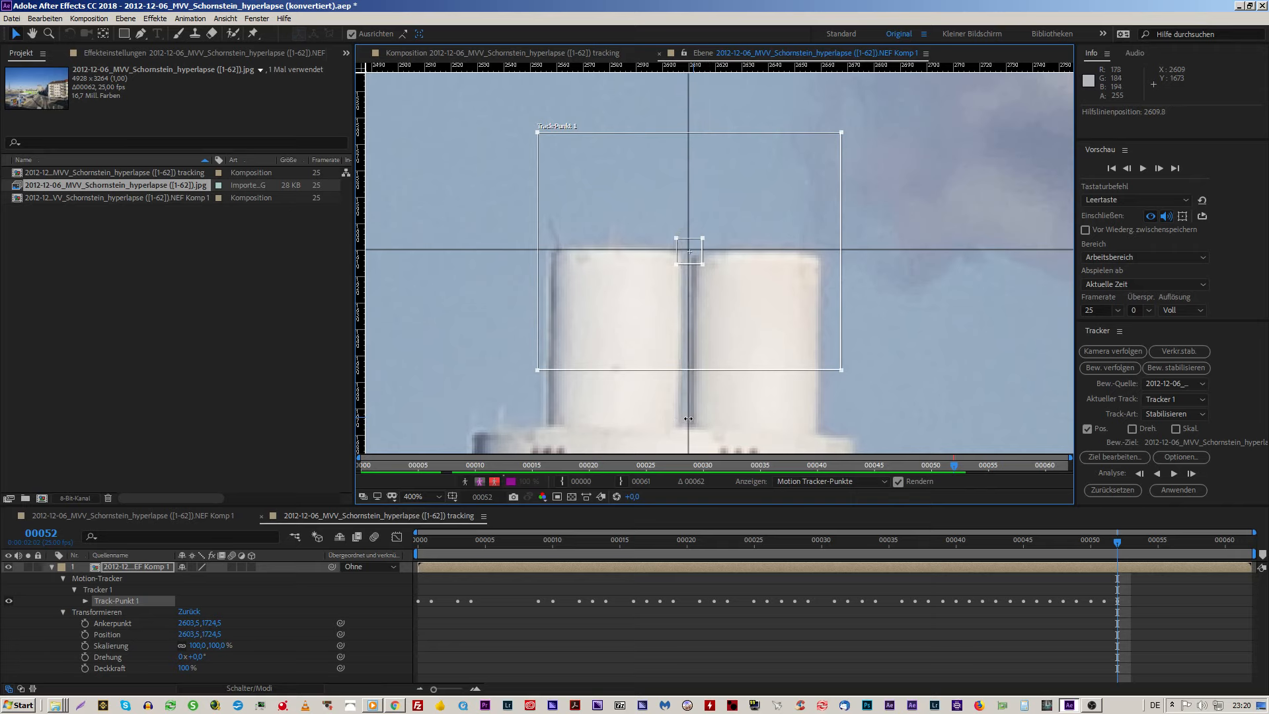
left_click_drag(783, 359, 782, 359)
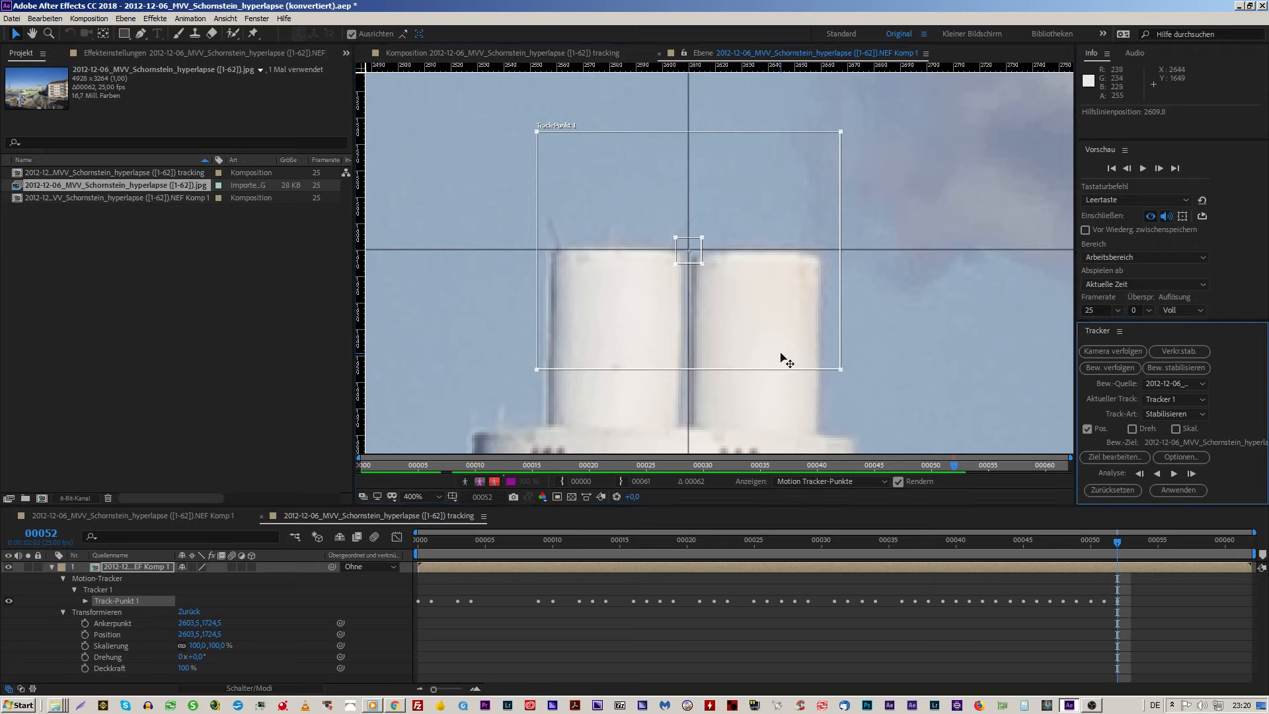
key("Page_Down")
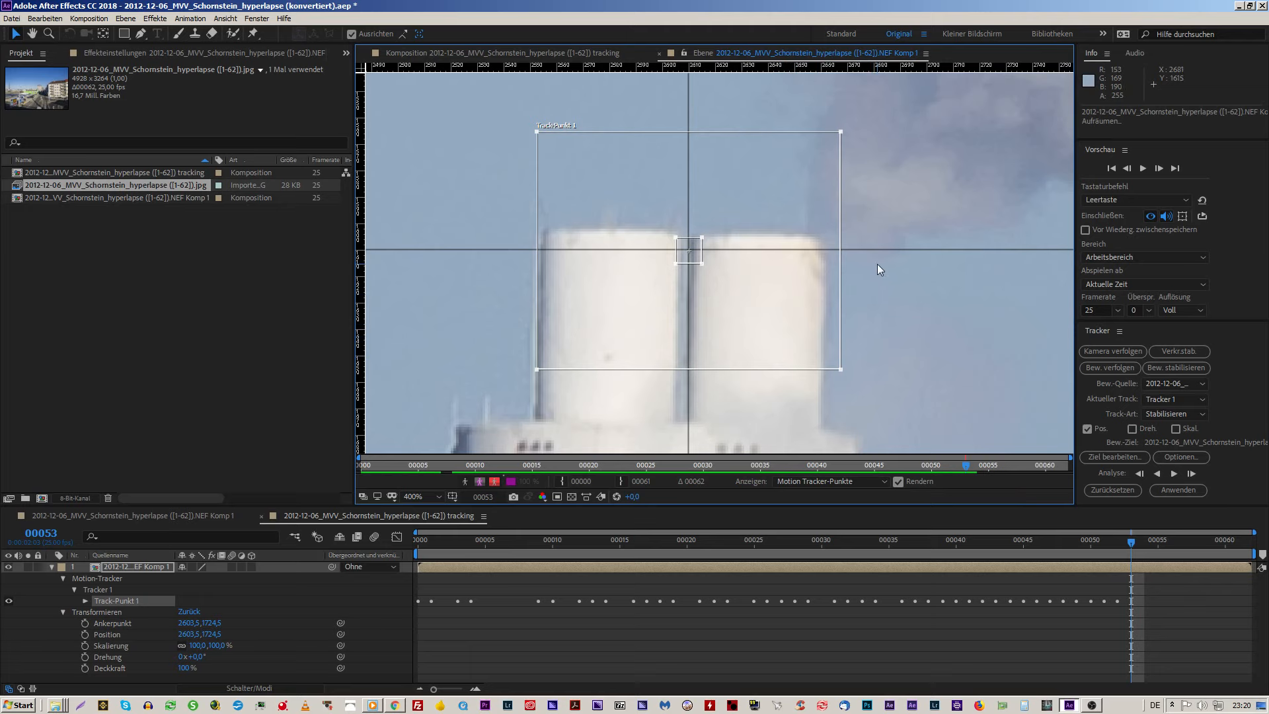
Step: In frame 53, set the guides to 1603.8 horizontally and 2609.0 vertically, and place Track-Punkt 1 on the chimney gap
left_click_drag(879, 250, 883, 234)
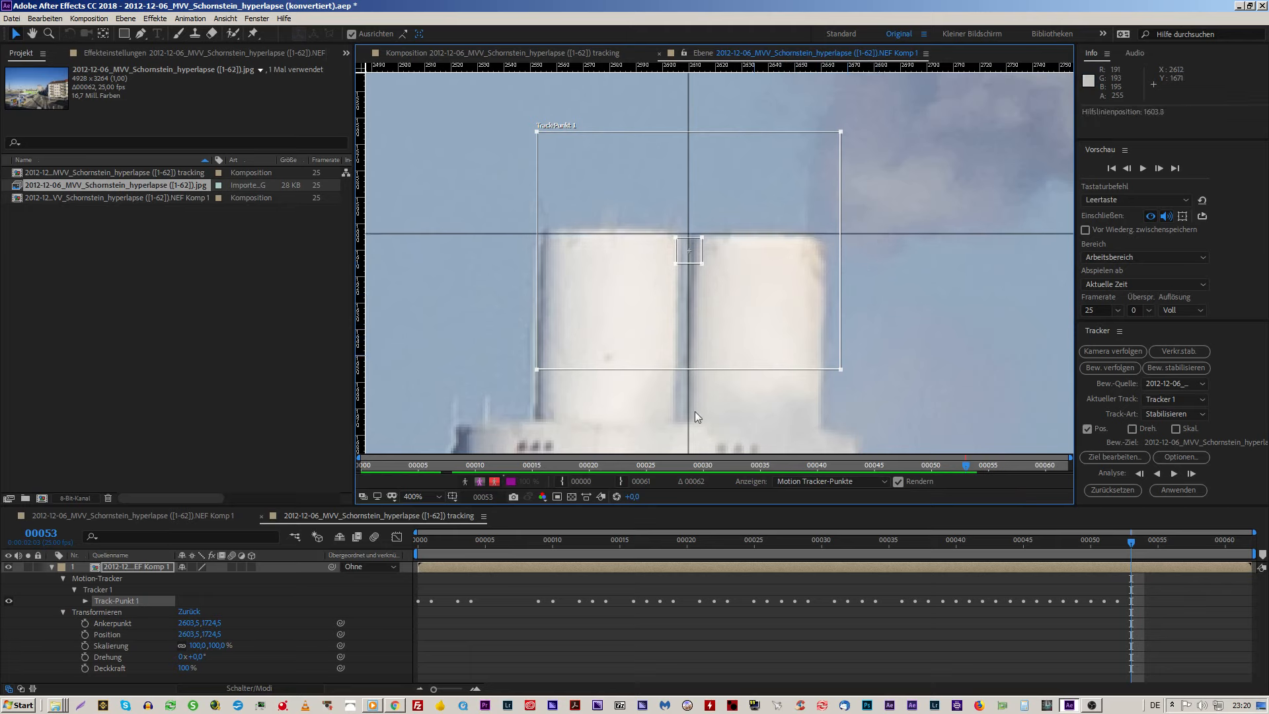
left_click_drag(756, 329, 756, 312)
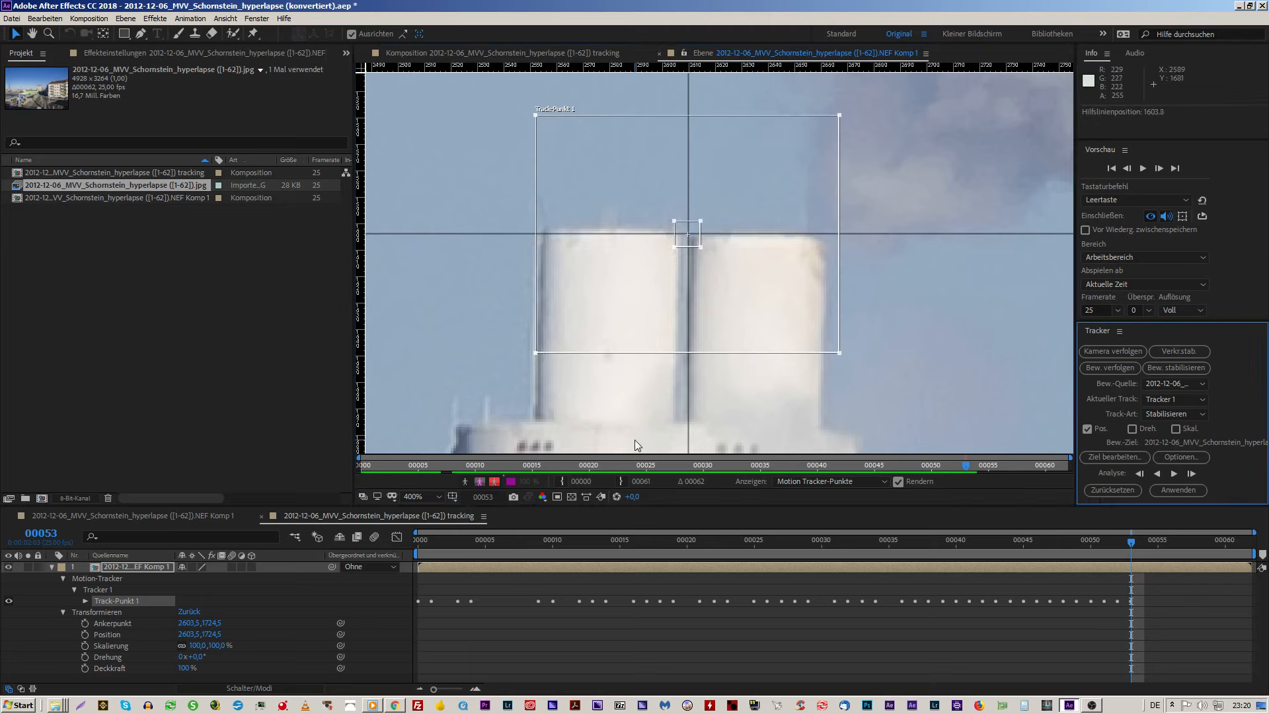
left_click_drag(688, 410, 686, 409)
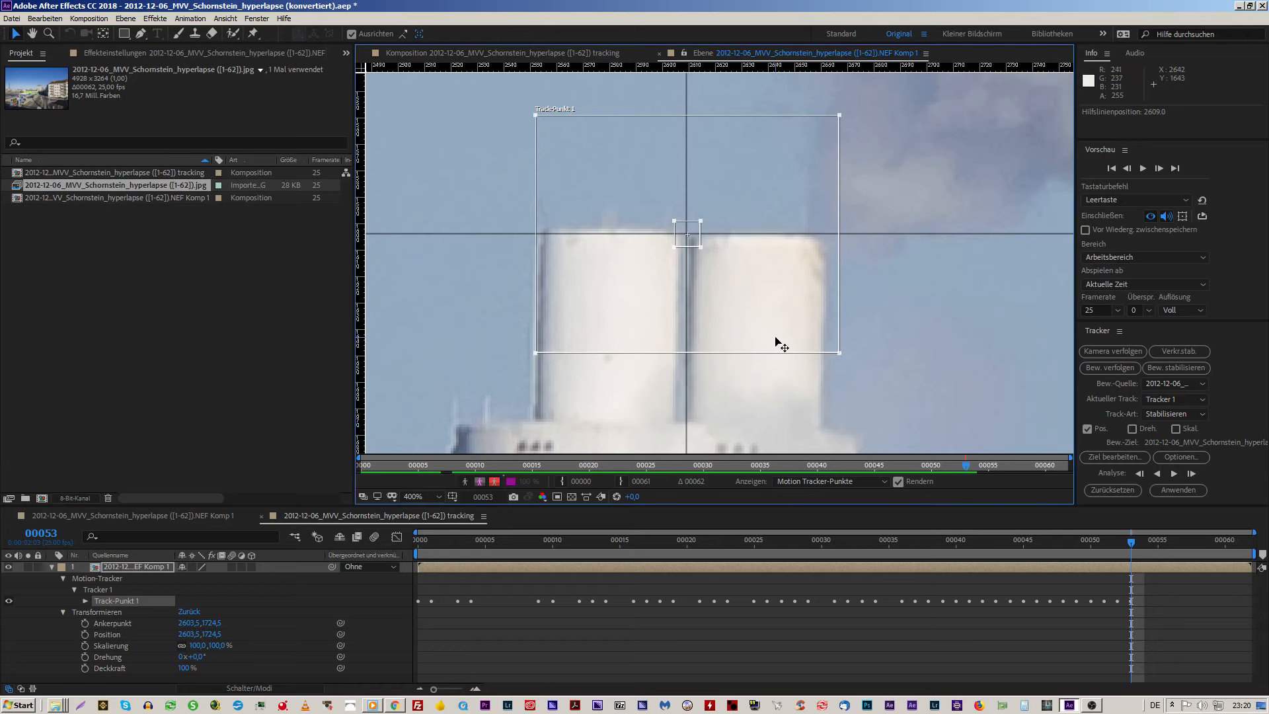
Step: Skip frame 54, and in frame 55 place Track-Punkt 1 on the chimney gap with guides at 1629.8 horizontally and 2617.3 vertically
key("Page_Down")
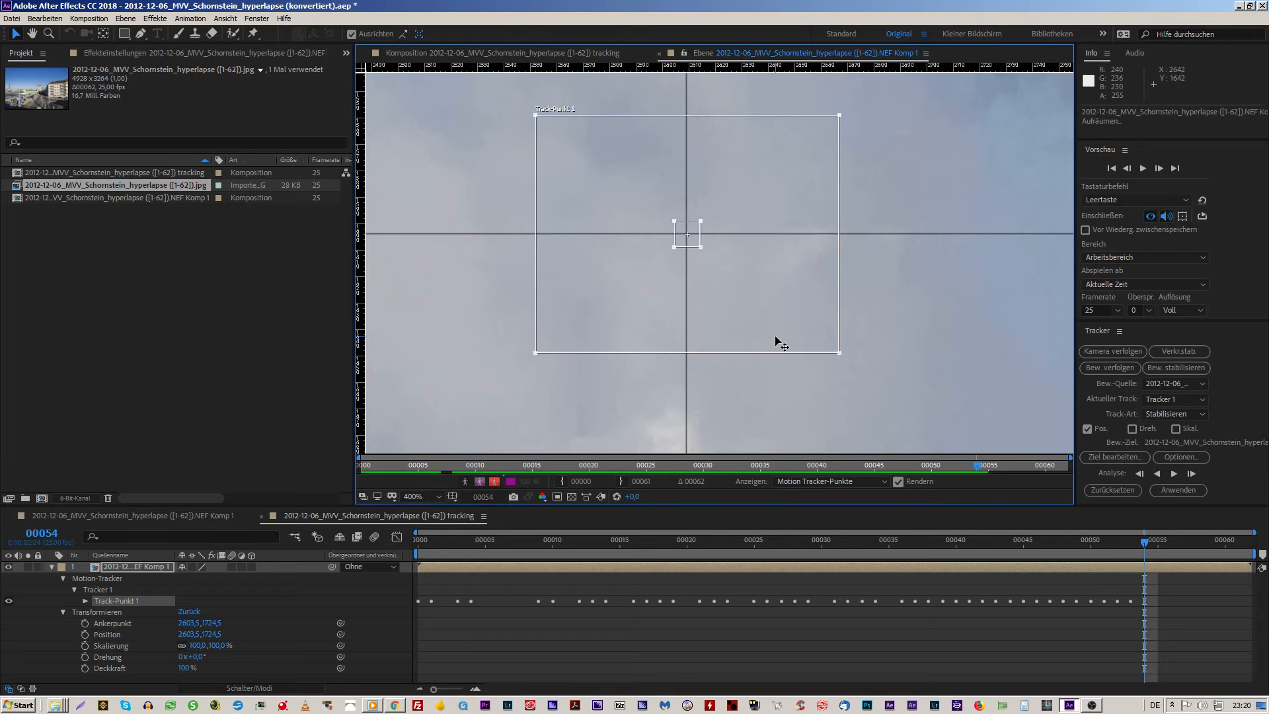
scroll(776, 337, "down", 3)
scroll(777, 337, "up", 3)
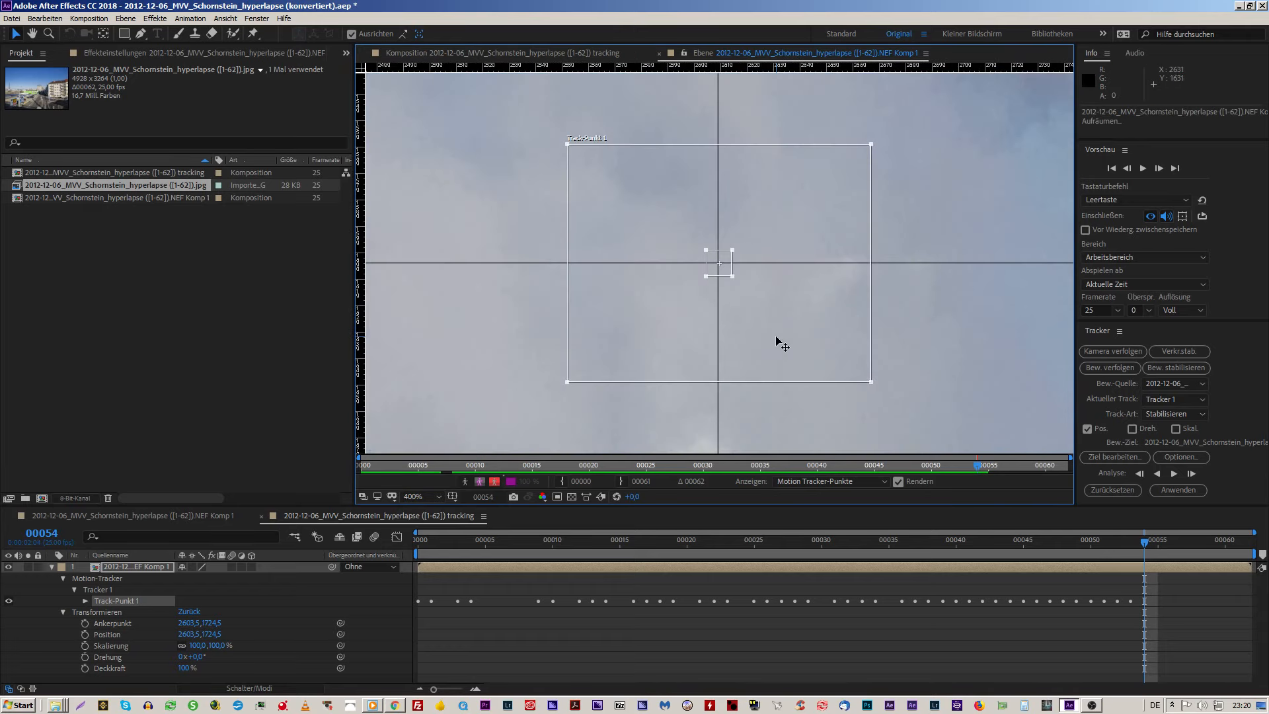
scroll(776, 337, "down", 2)
scroll(776, 341, "down", 1)
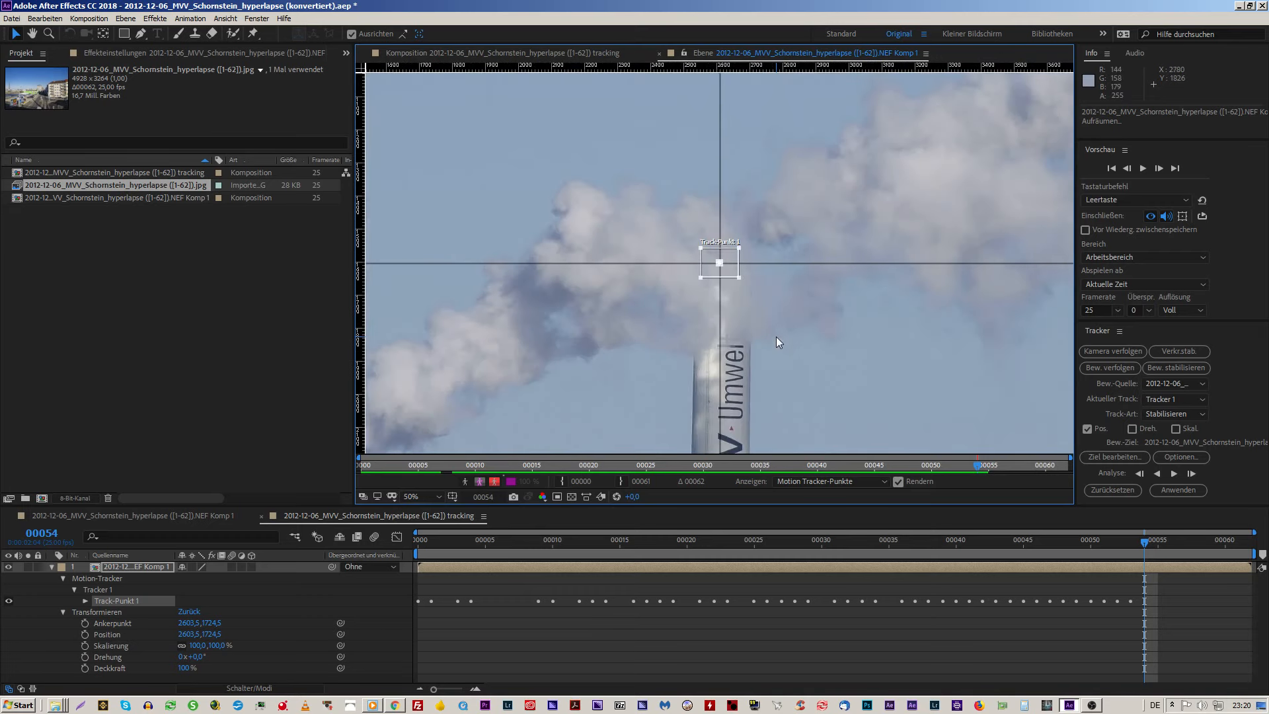
key("Page_Down")
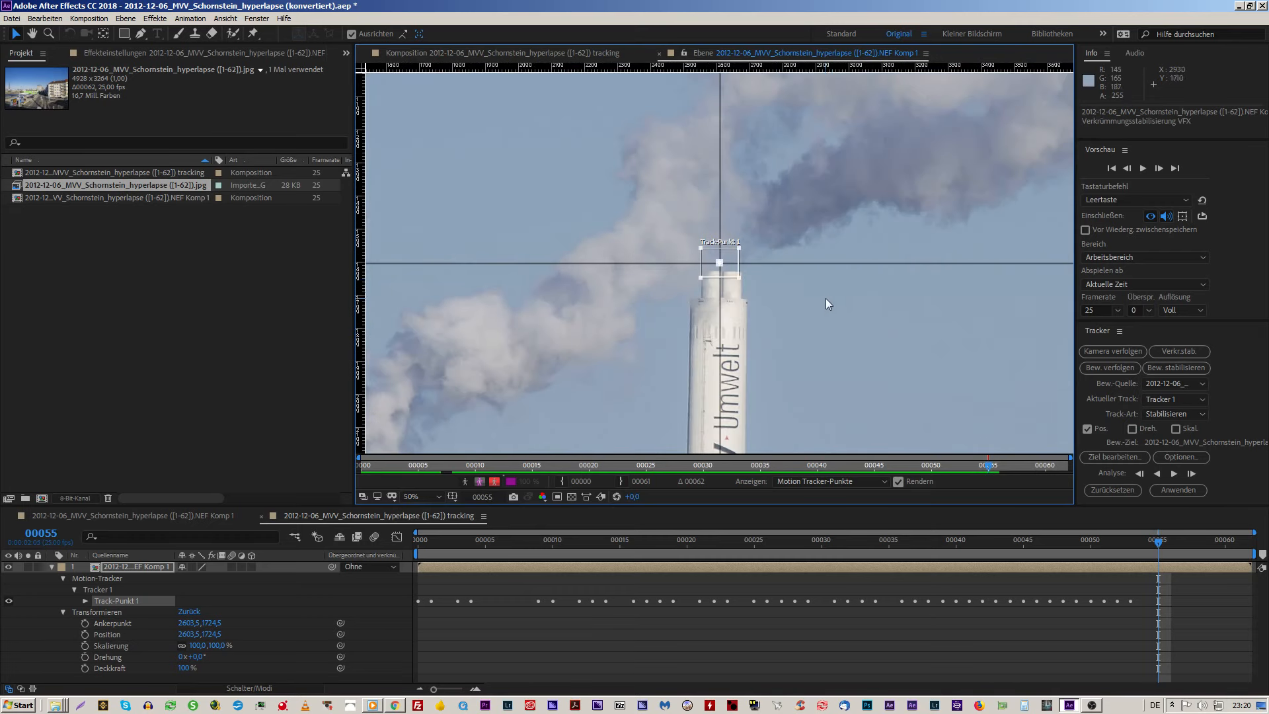
scroll(826, 304, "up", 3)
left_click_drag(954, 262, 948, 331)
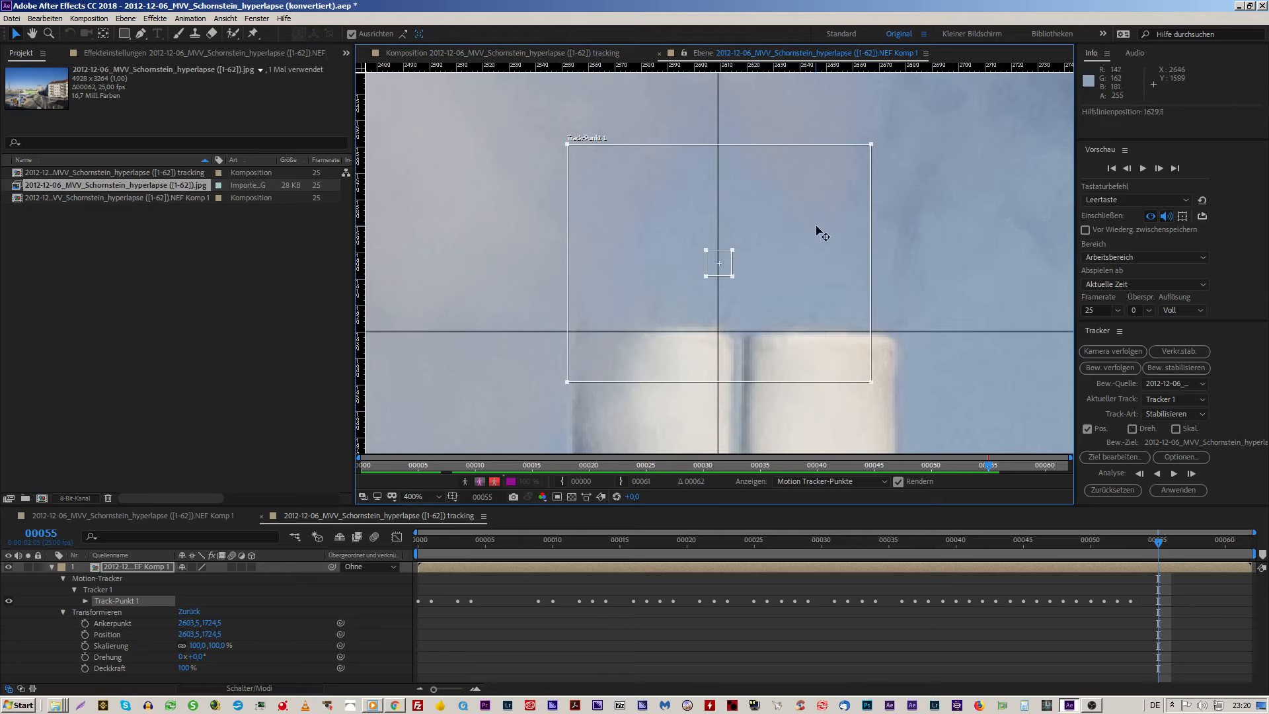
left_click_drag(816, 225, 835, 292)
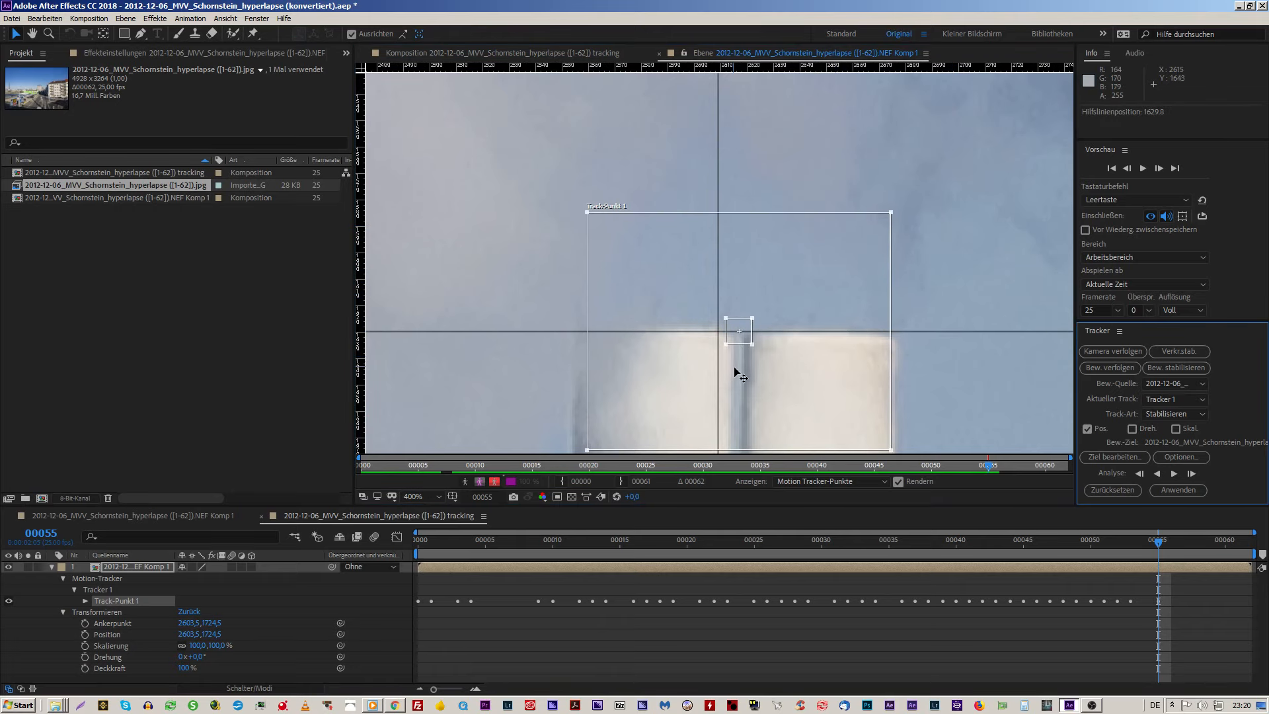
left_click_drag(718, 385, 740, 388)
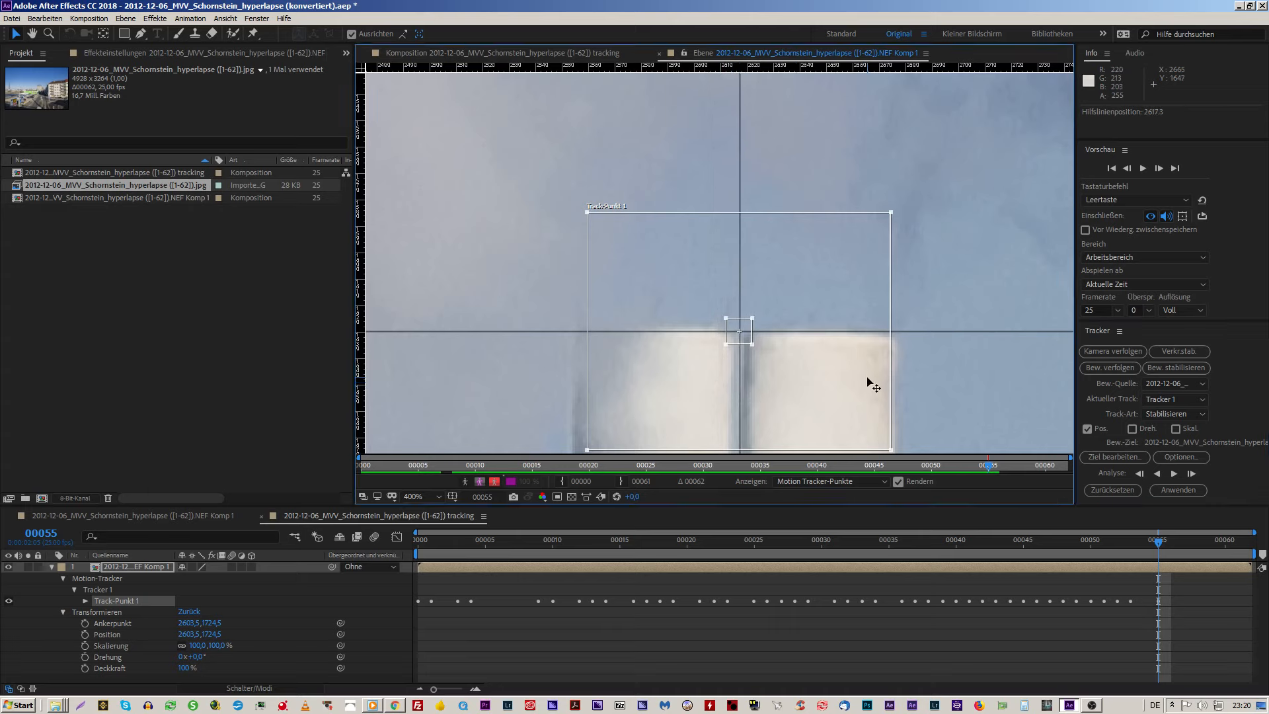
Step: In frame 56, set the guides to 1618.8 horizontally and 2619.3 vertically, and place Track-Punkt 1 at their intersection on the chimney gap
key("Page_Down")
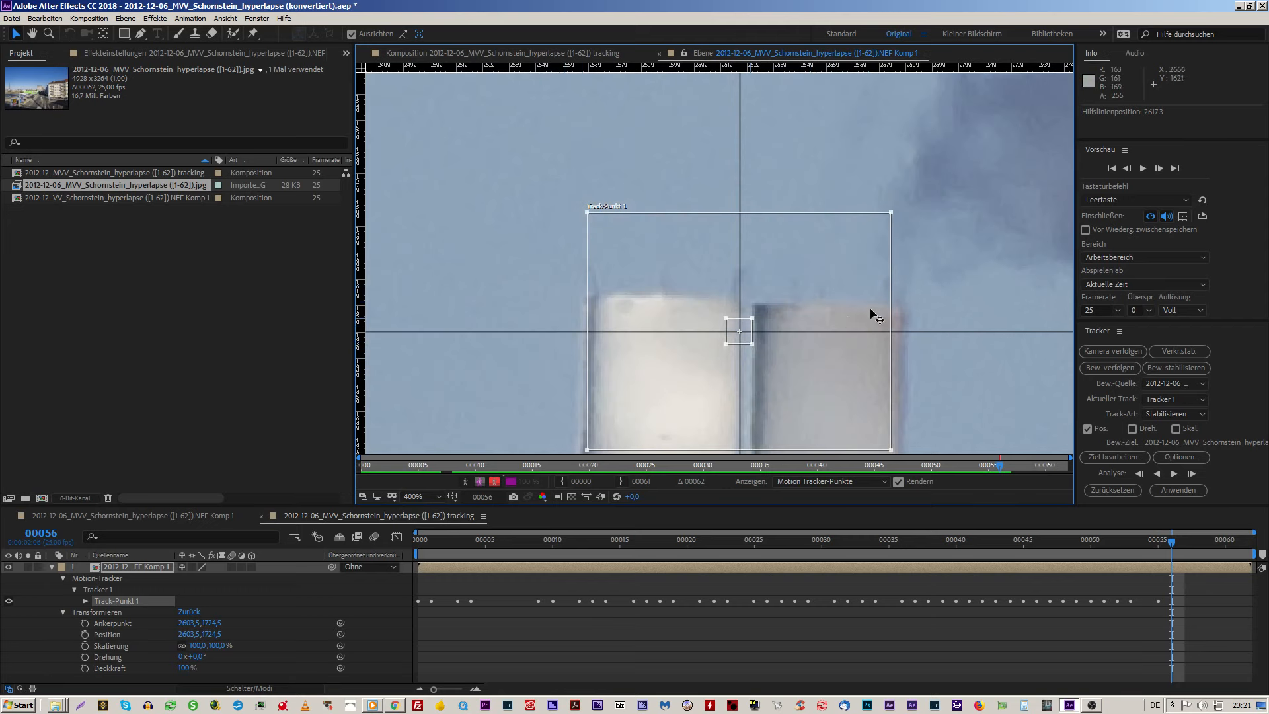
left_click_drag(939, 332, 964, 302)
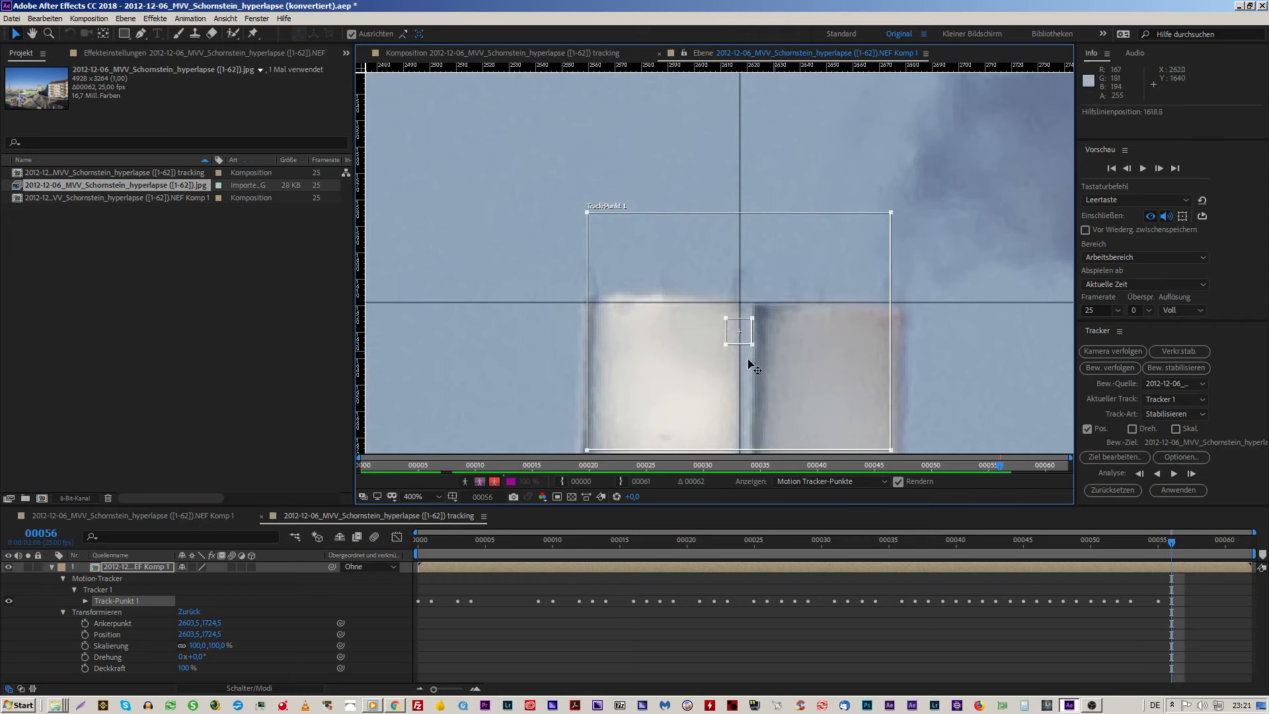
left_click_drag(739, 384, 745, 382)
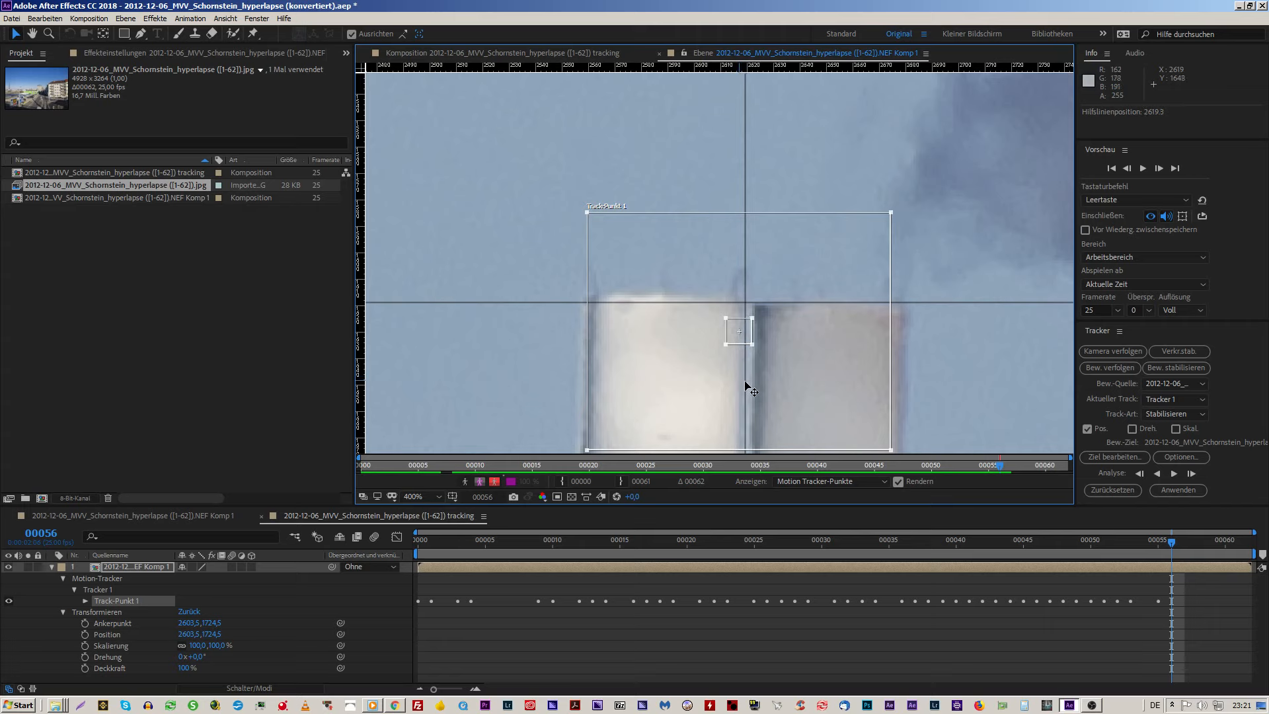
left_click_drag(827, 354, 834, 324)
Step: In frame 57, set the guides to 1631.8 horizontally and 2597.8 vertically, and place Track-Punkt 1 at their intersection on the chimney top
key("Page_Down")
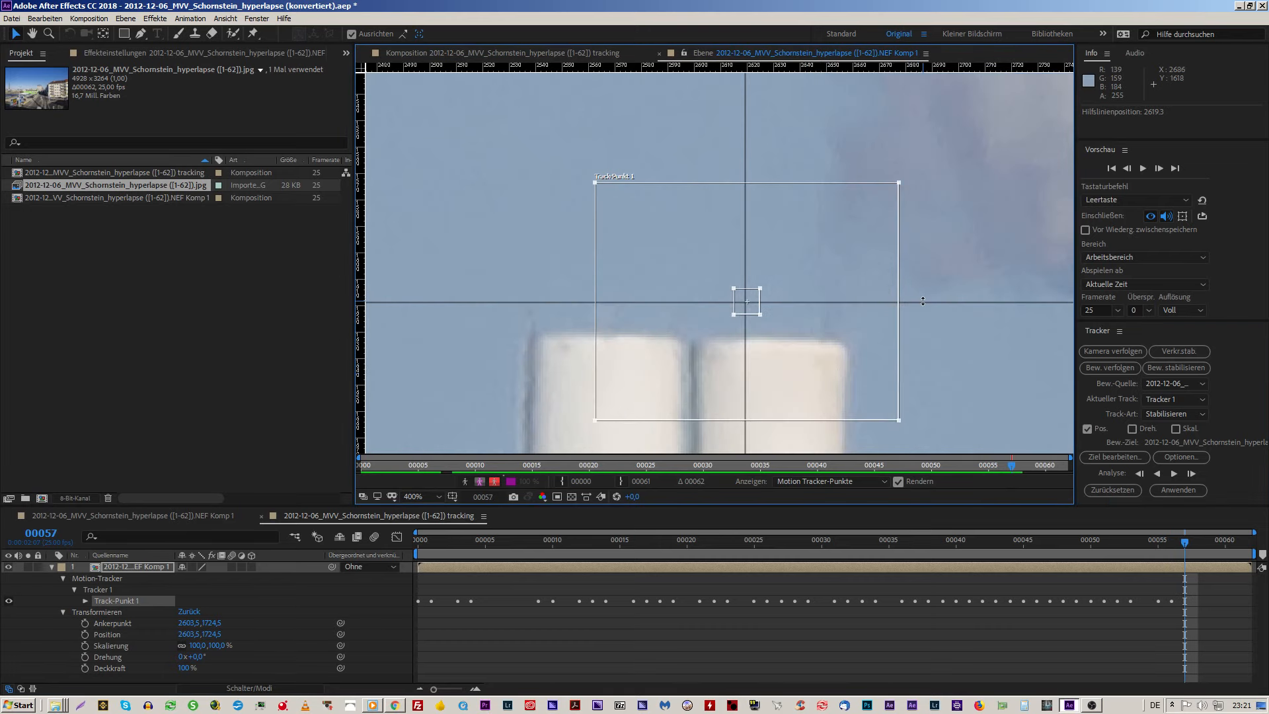
key("Page_Up")
key("Page_Down")
left_click_drag(943, 301, 934, 337)
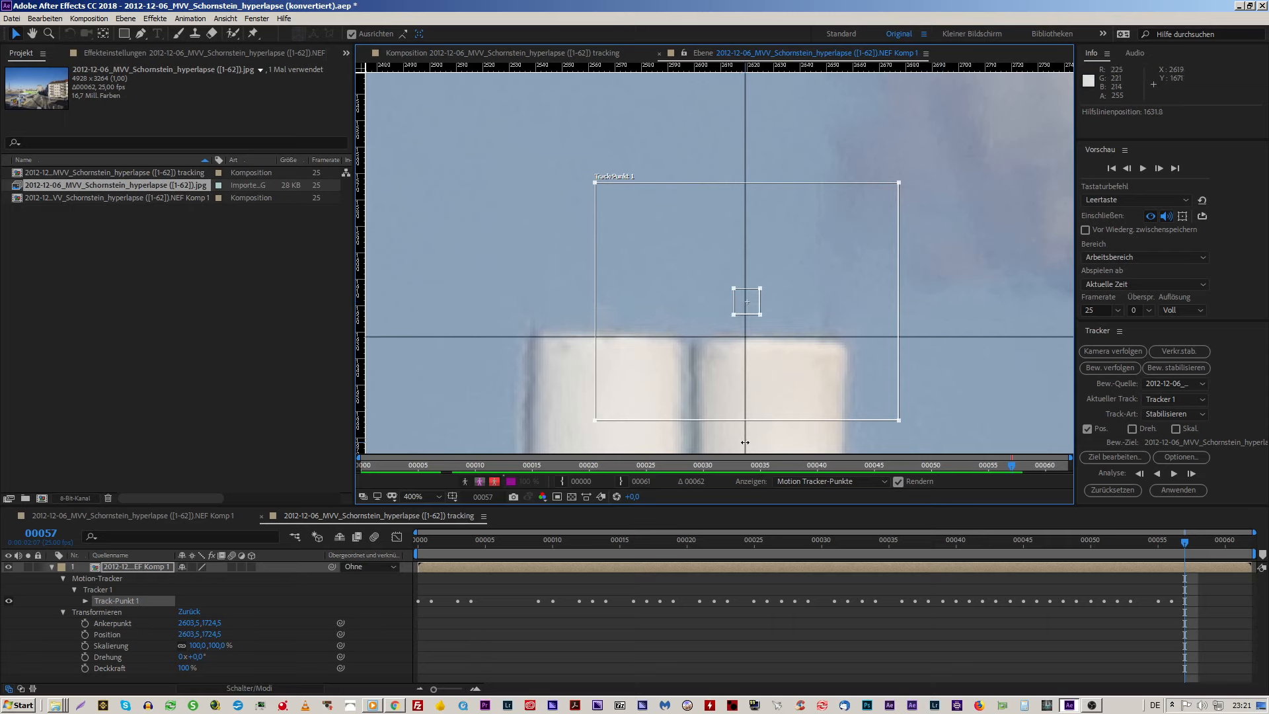
left_click_drag(746, 443, 688, 449)
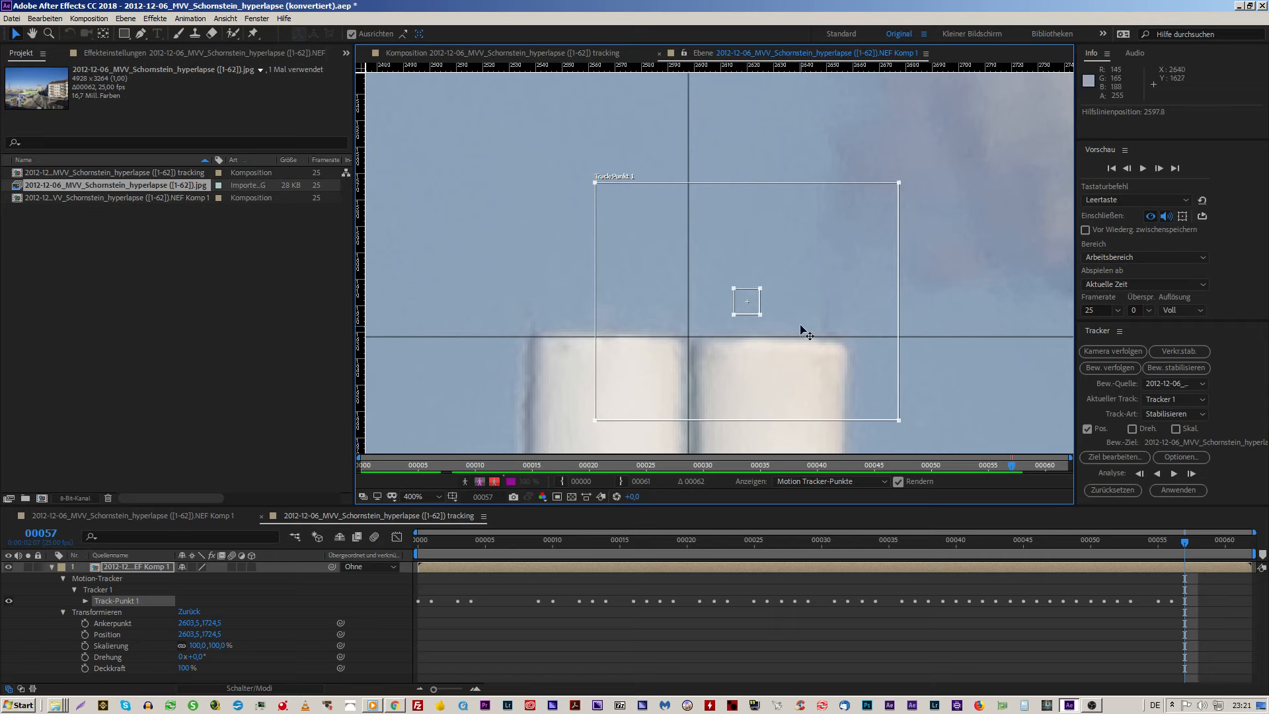
left_click_drag(866, 255, 807, 289)
scroll(779, 324, "down", 2)
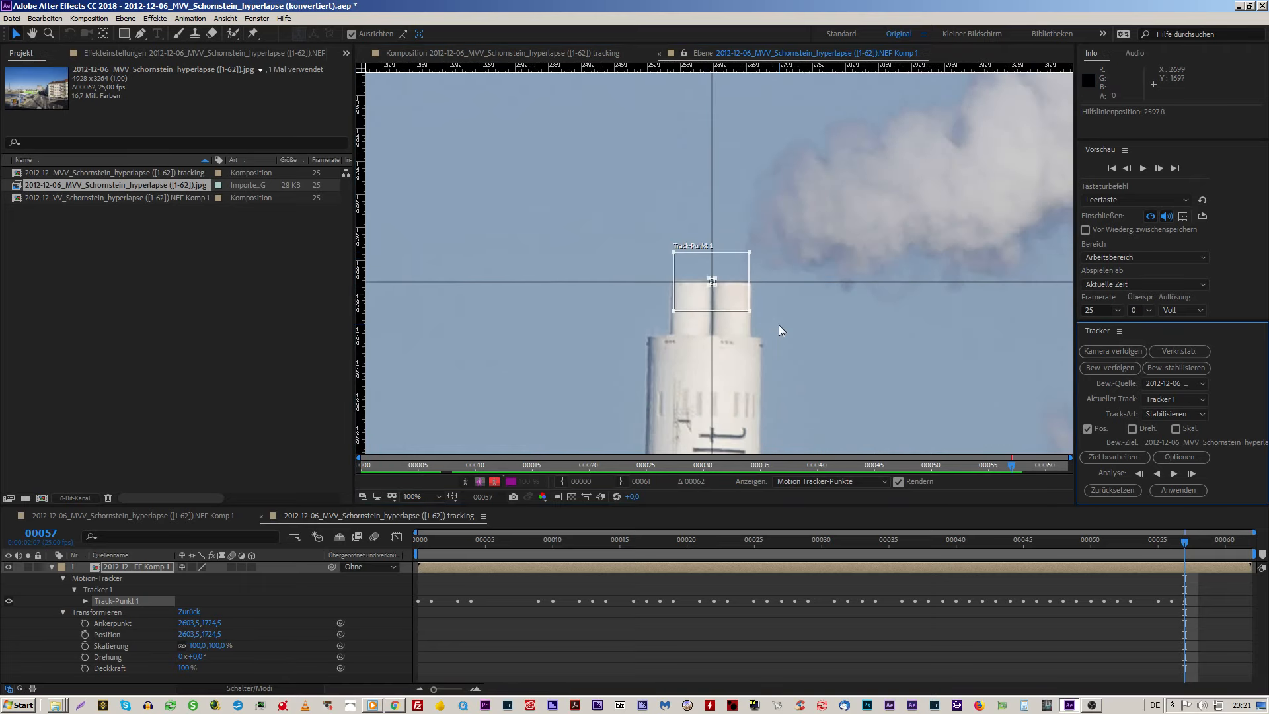
scroll(744, 390, "up", 2)
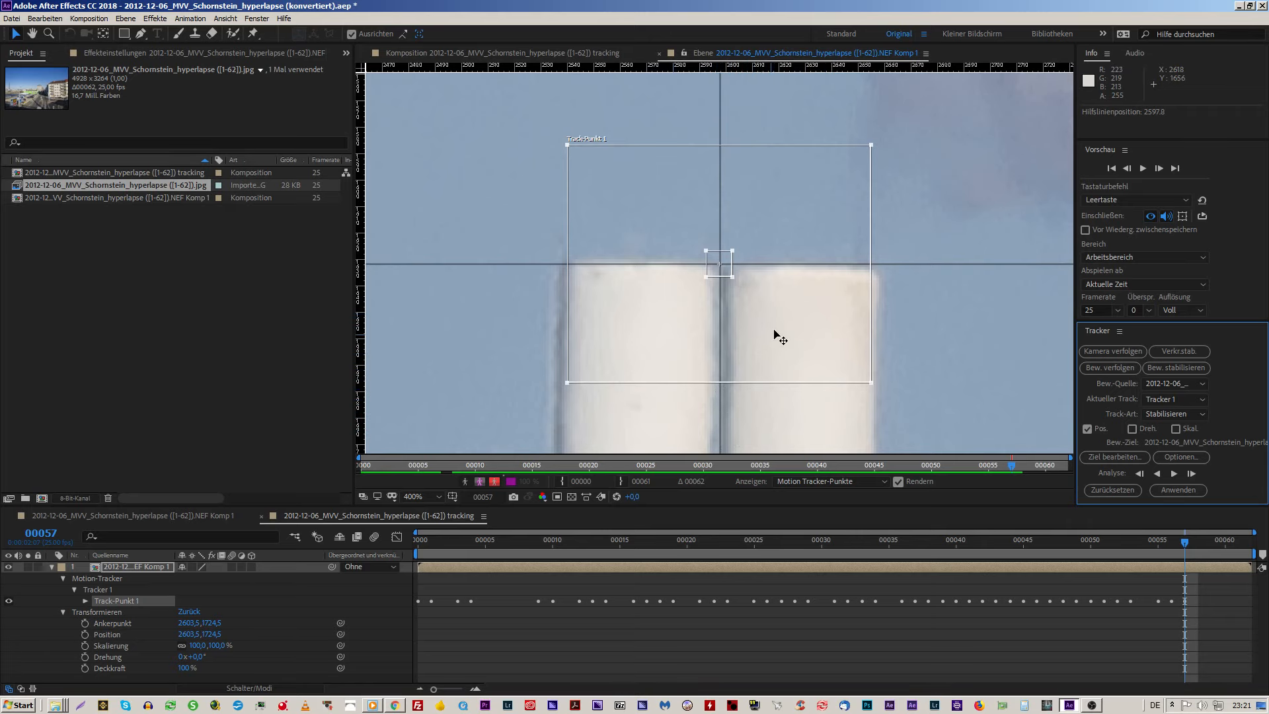
Step: In frame 58, set the guides to 1640.3 horizontally and 2637.8 vertically, and place Track-Punkt 1 there, nudging it slightly up
key("Page_Down")
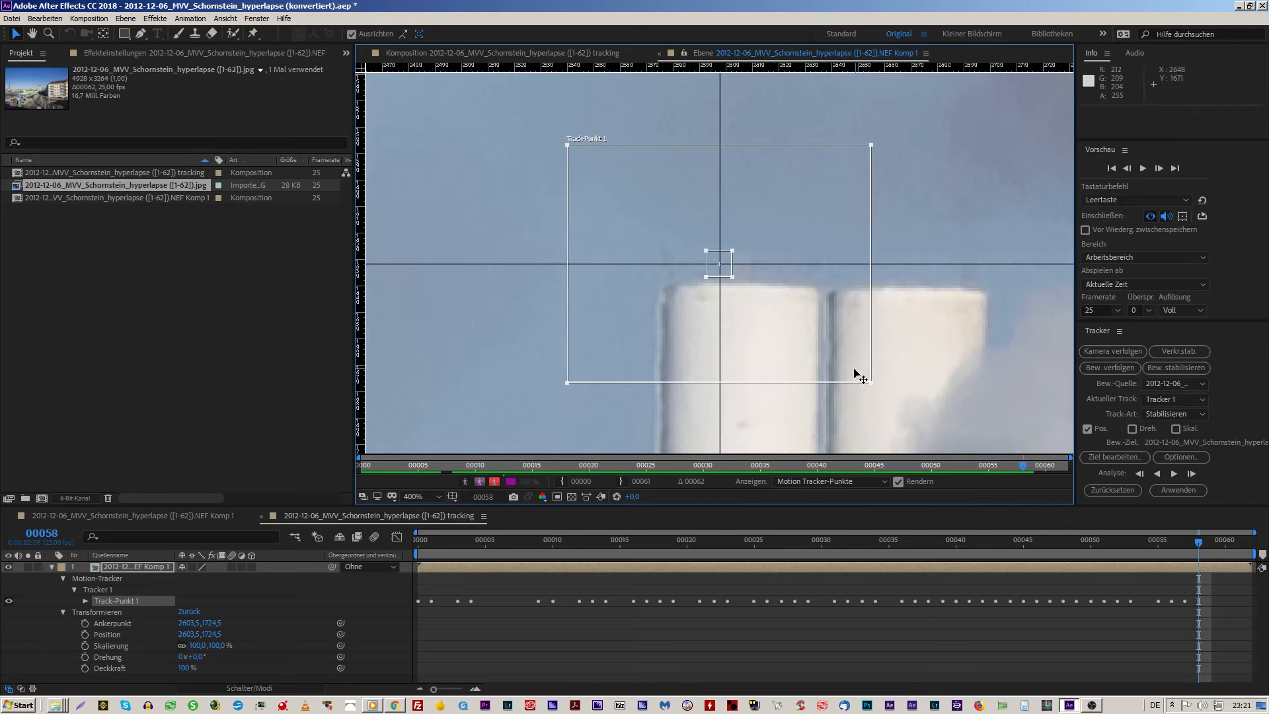
left_click_drag(816, 340, 901, 348)
left_click_drag(720, 439, 825, 442)
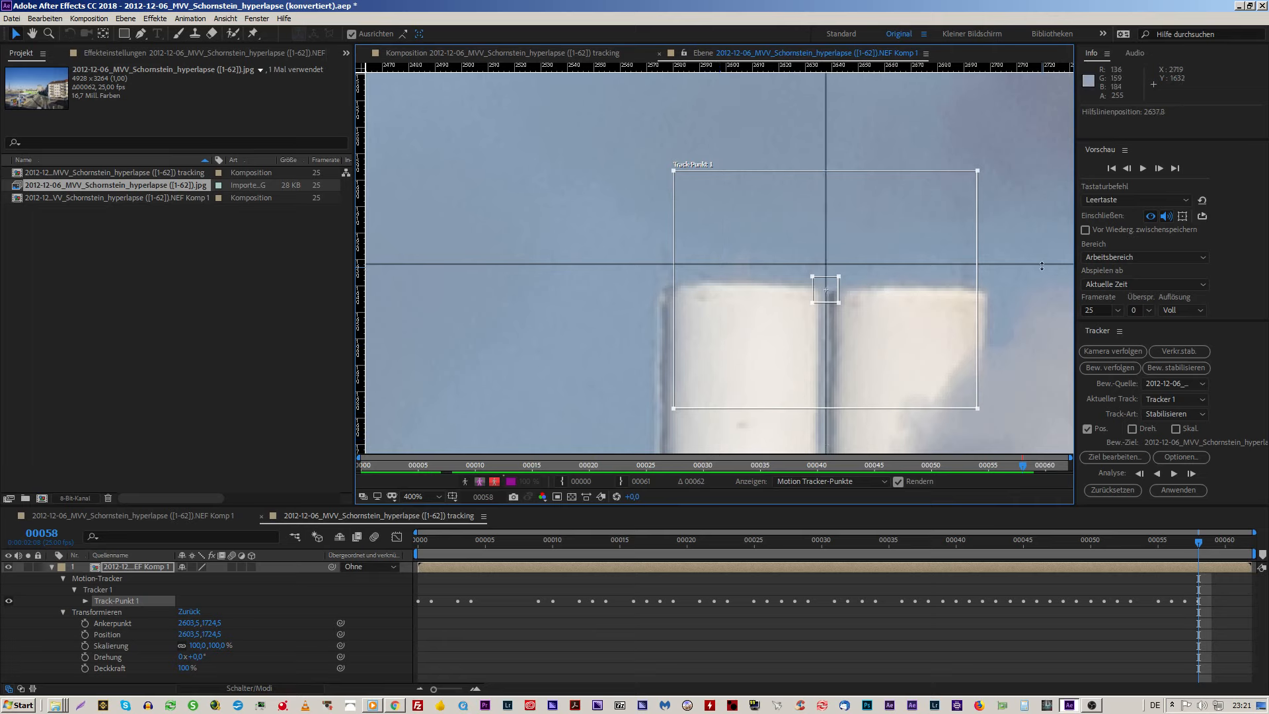
left_click_drag(1042, 266, 1040, 286)
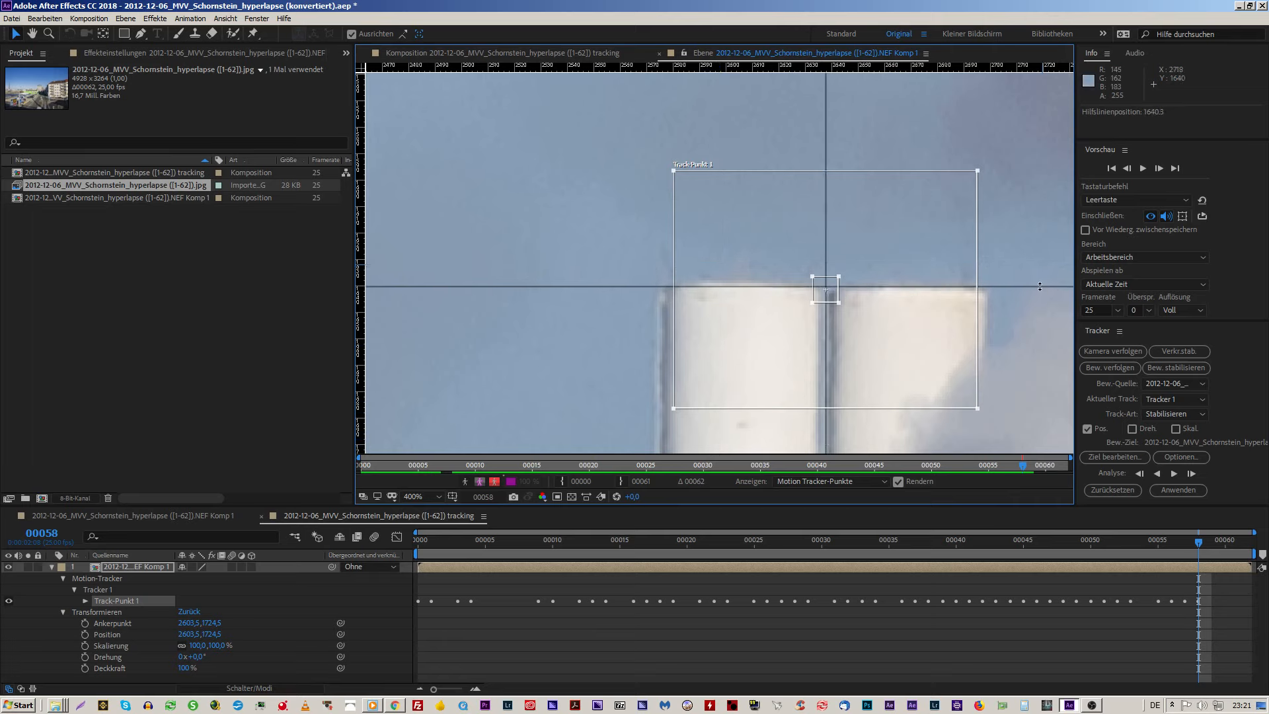
key("Up")
key("Up")
key("Up")
key("Up")
Step: In frame 59, place Track-Punkt 1 at the top of the chimney gap and fine-tune the guides to 1616.5 horizontally and 2618.0 vertically
key("Page_Down")
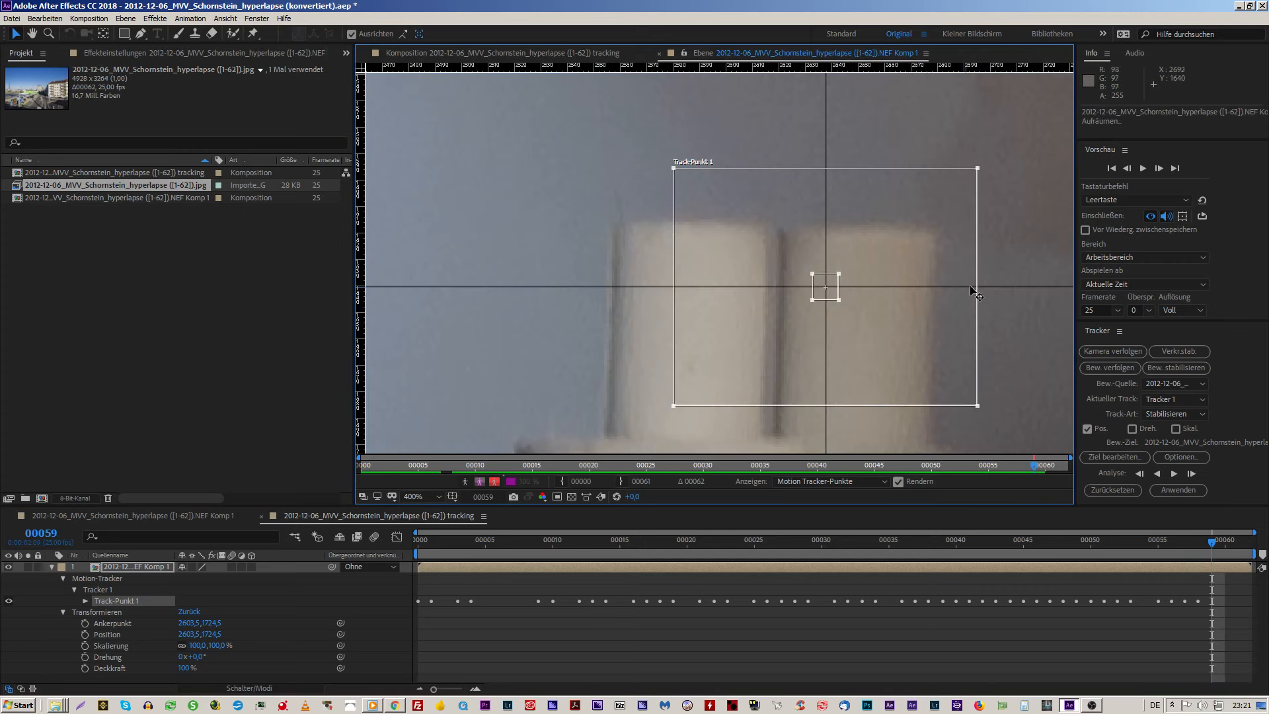
left_click(997, 287)
left_click_drag(999, 285, 1015, 223)
left_click_drag(825, 438, 772, 440)
left_click_drag(905, 343, 864, 284)
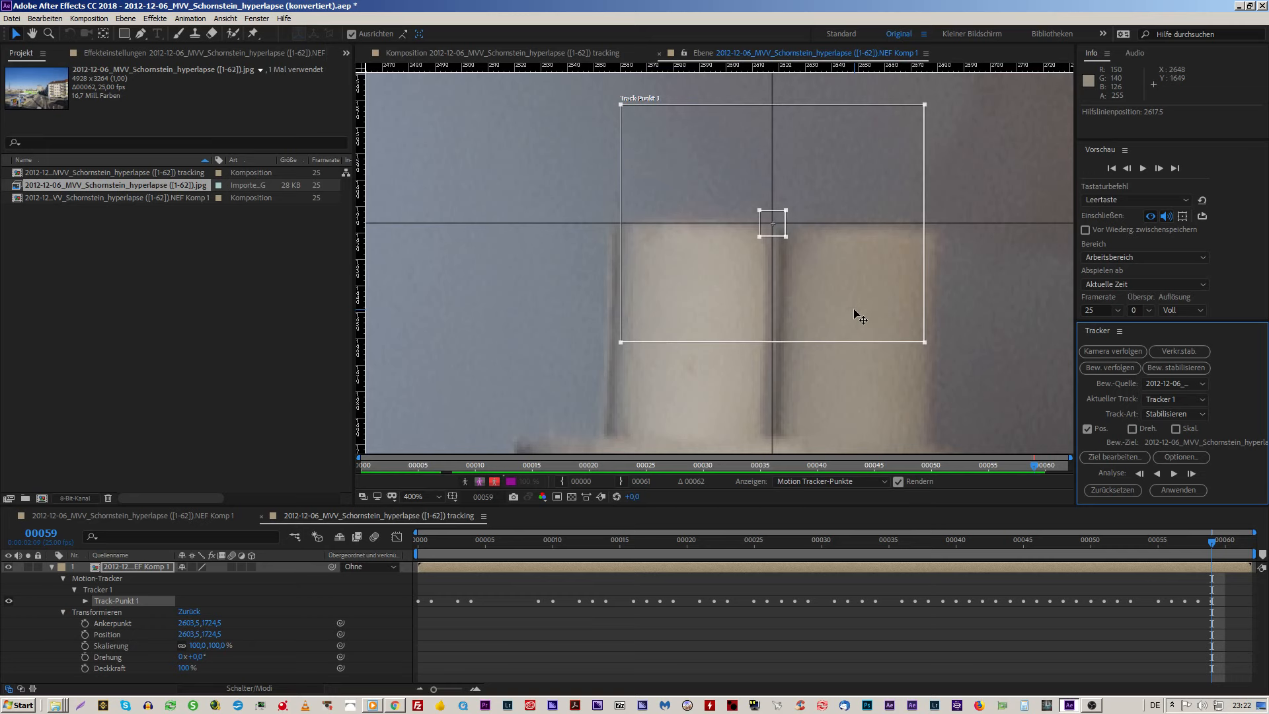
left_click(859, 317)
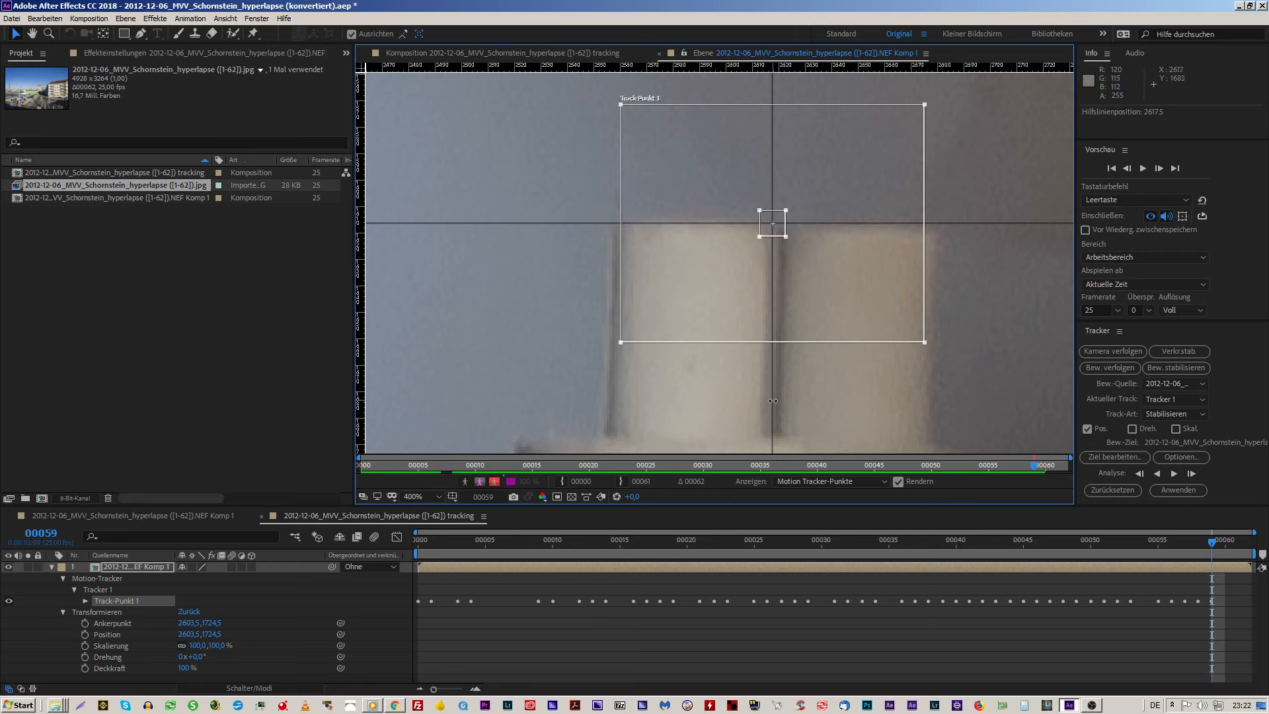
left_click_drag(773, 400, 774, 401)
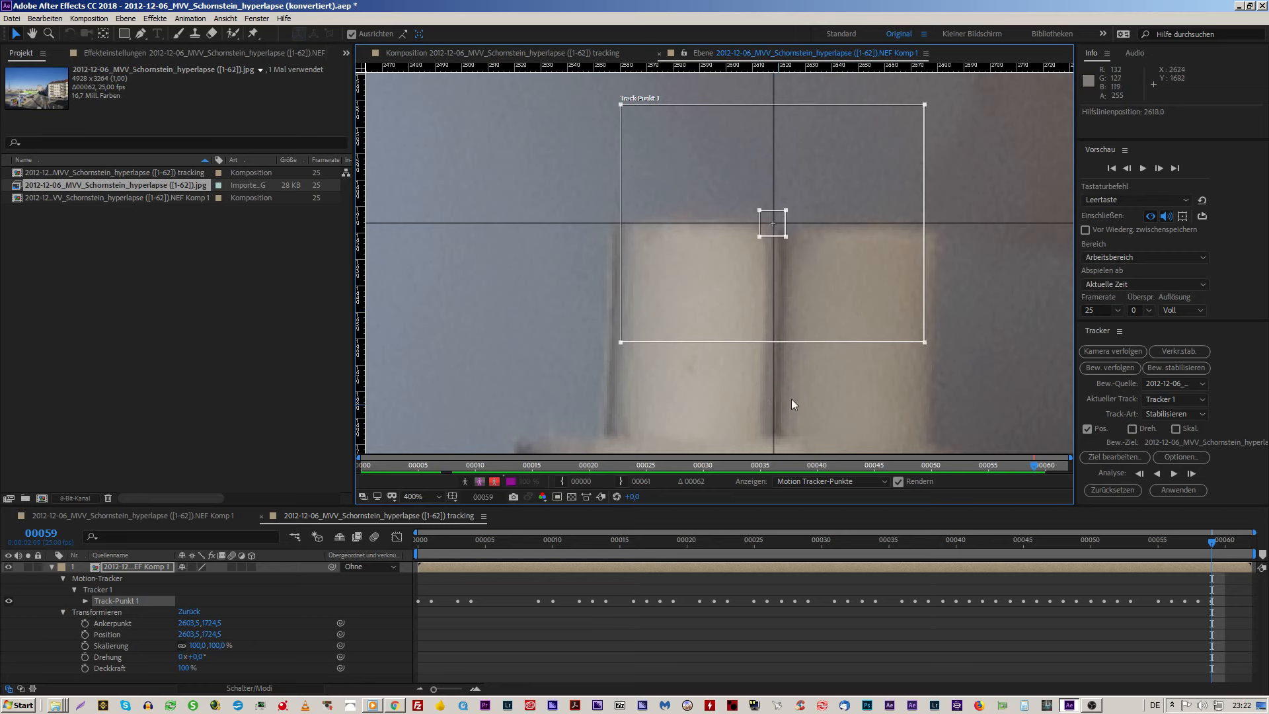
left_click_drag(984, 223, 984, 224)
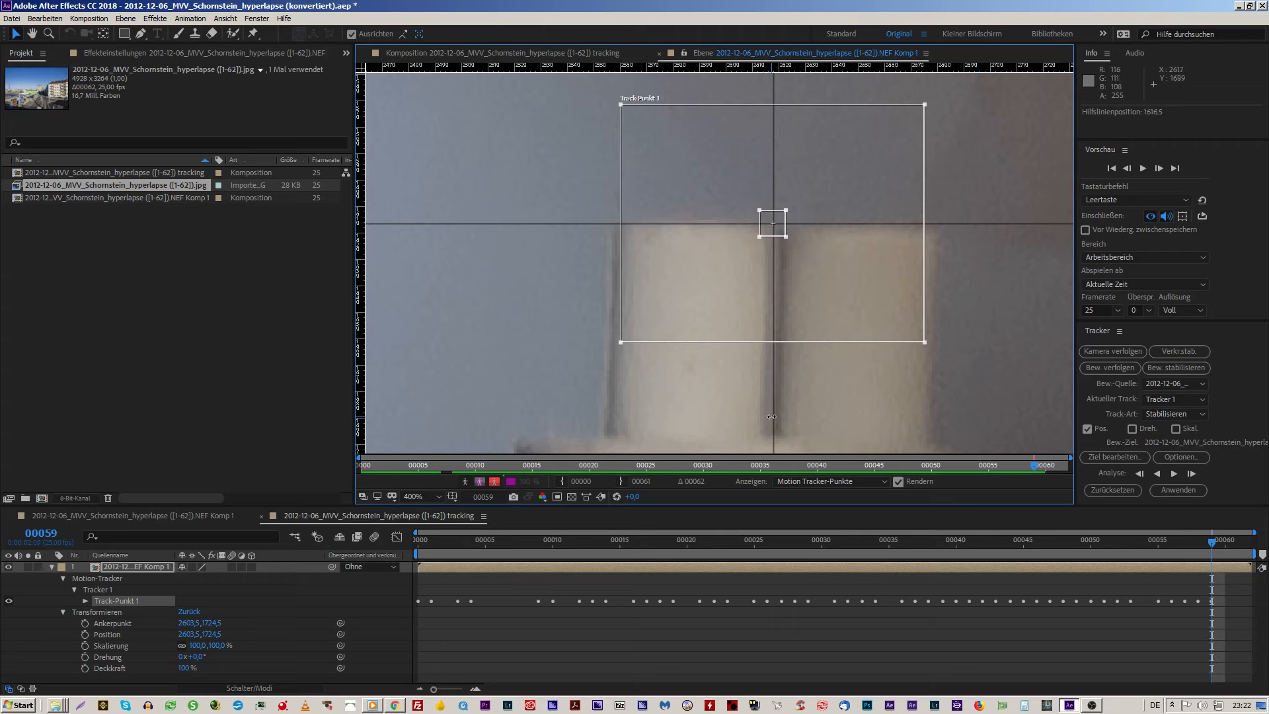
left_click(1022, 367)
Step: In frame 60, set the guides to 1598.3 horizontally and 2629.5 vertically, and place Track-Punkt 1 at their intersection on the chimney gap
key("Page_Down")
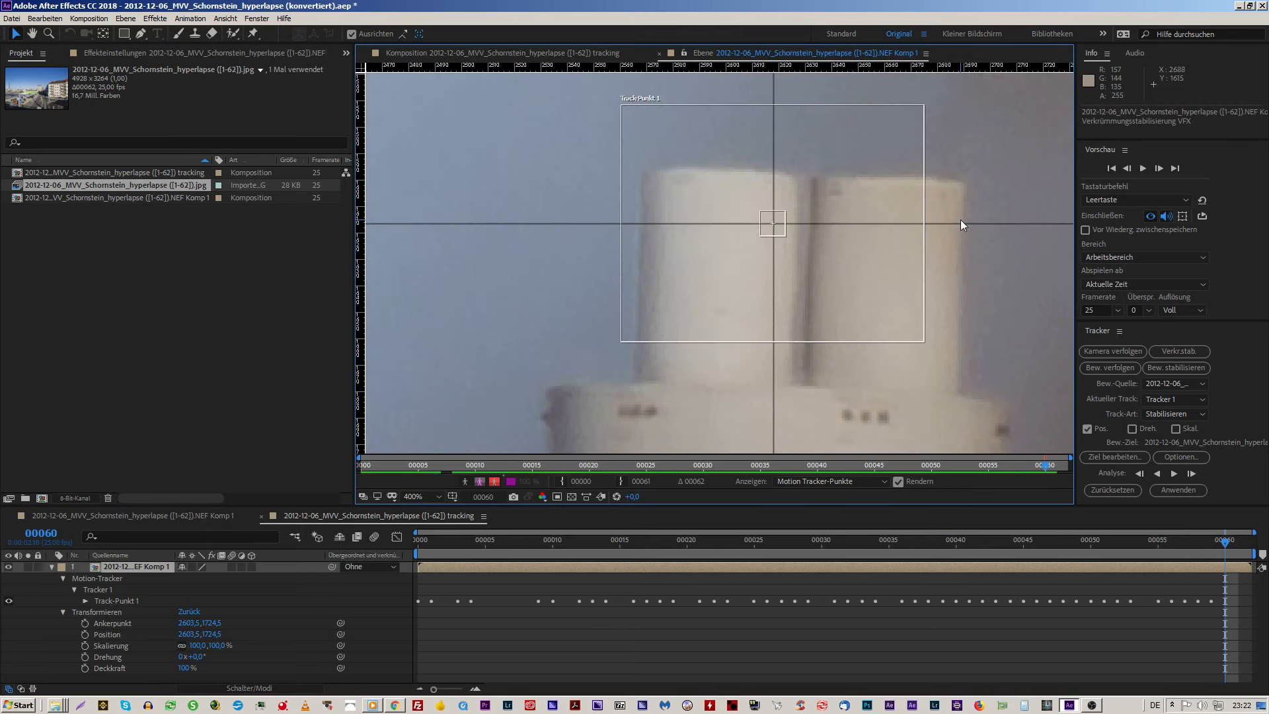
left_click_drag(962, 222, 979, 175)
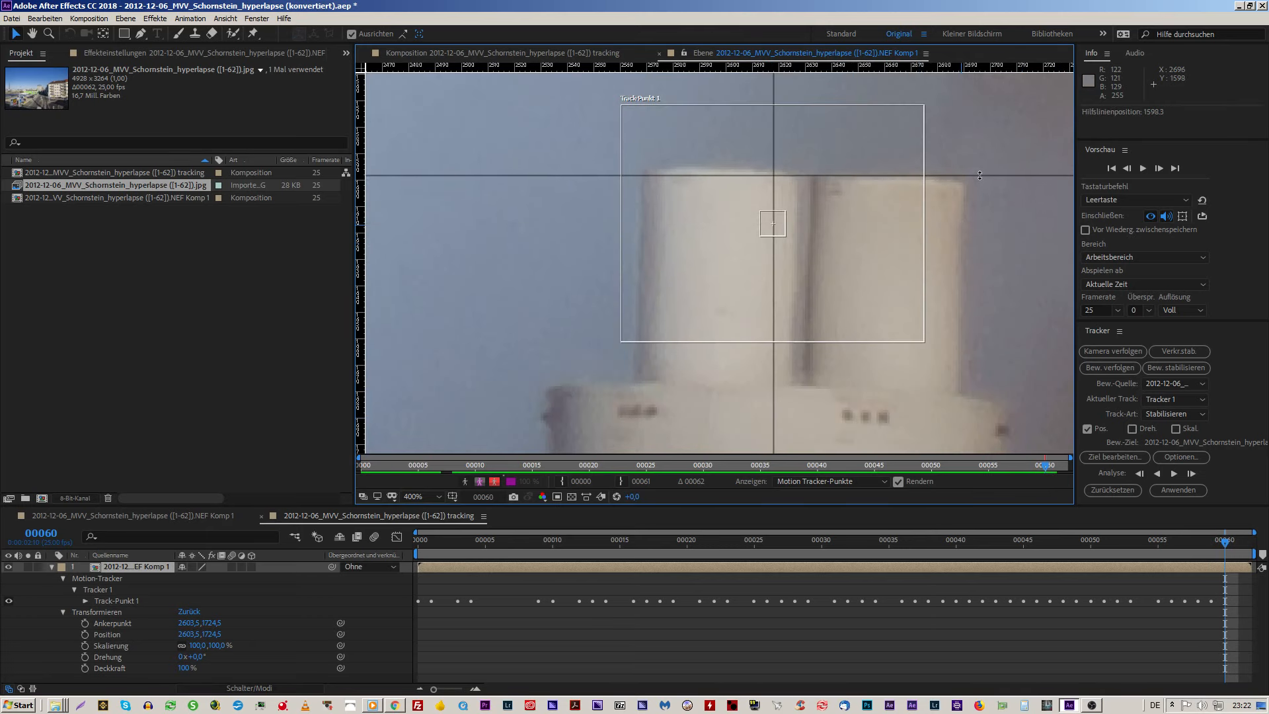
left_click_drag(775, 418, 804, 416)
left_click_drag(865, 313, 900, 247)
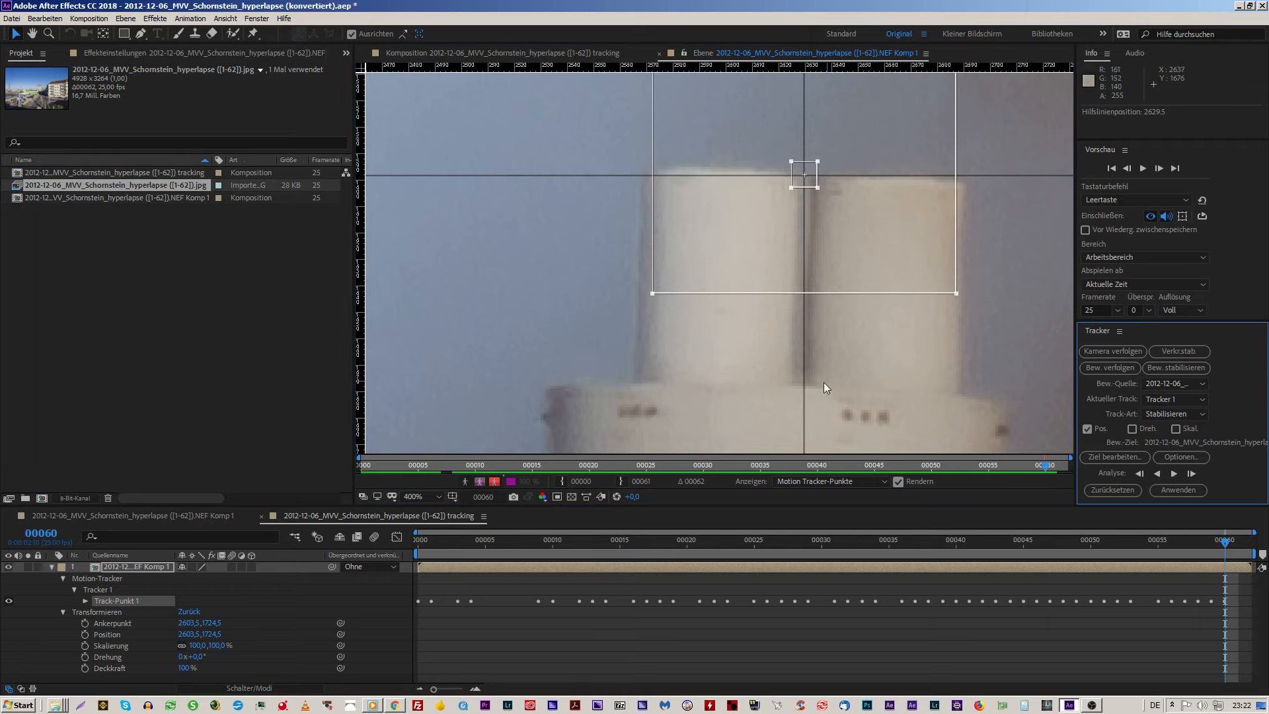
left_click(862, 328)
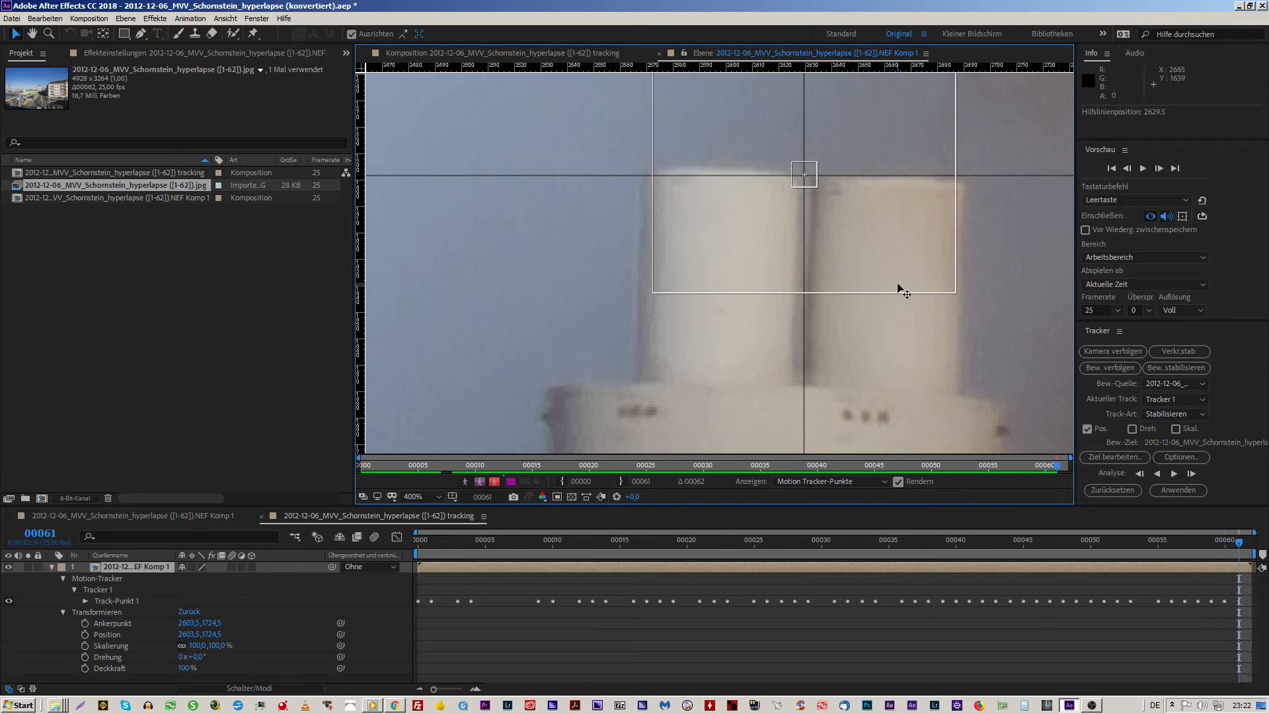
Step: In frame 61, set the horizontal guide to 1552.0 and compare the leaf-covered chimney's position with frame 60
key("Page_Down")
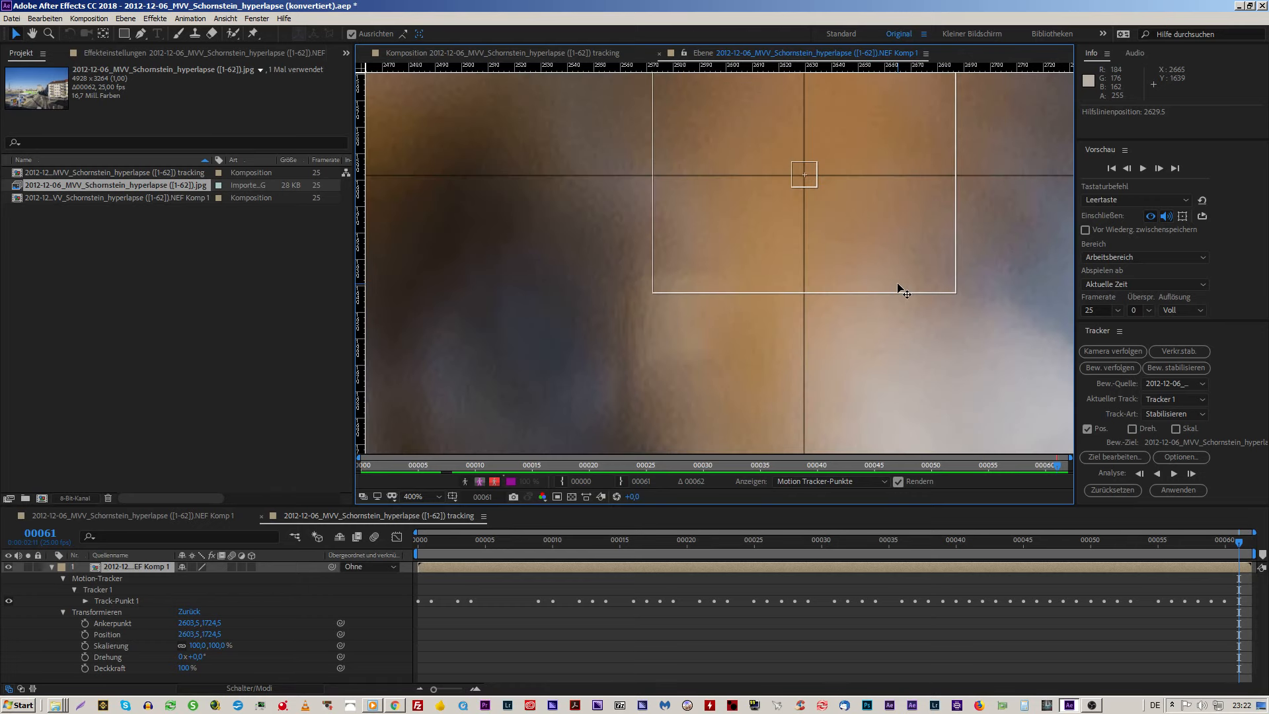
scroll(767, 263, "down", 8)
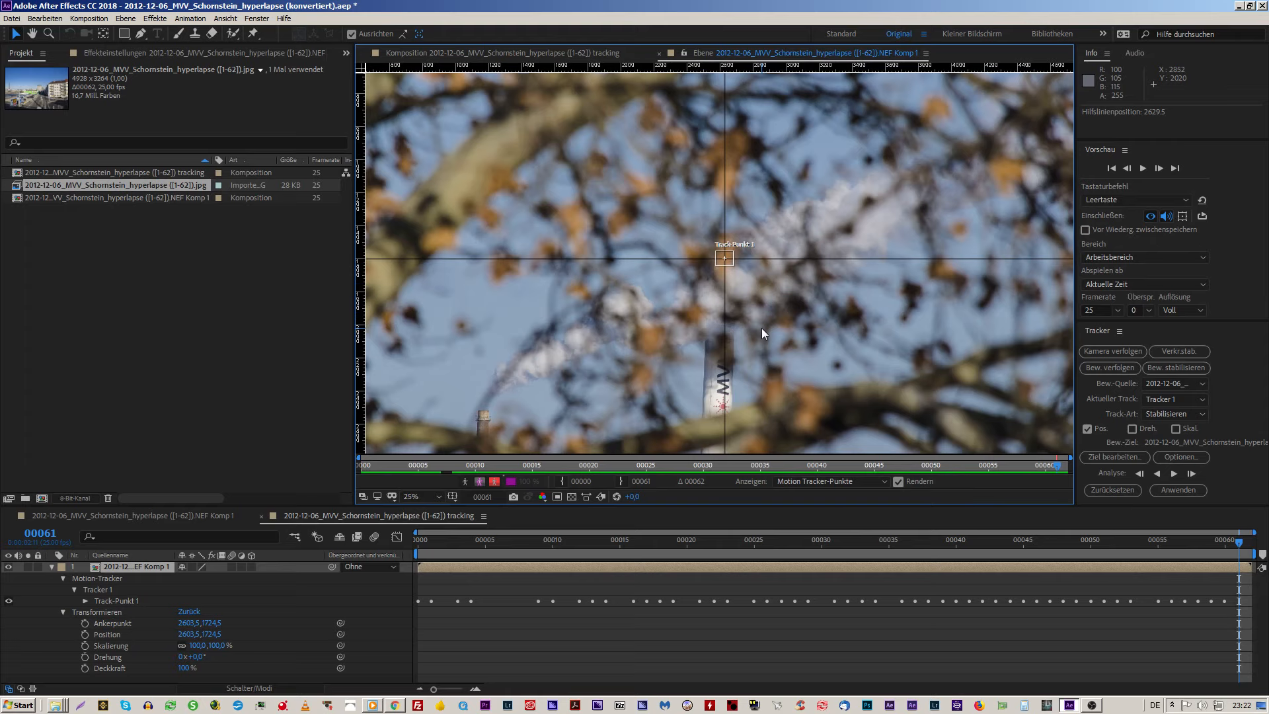
scroll(776, 307, "up", 4)
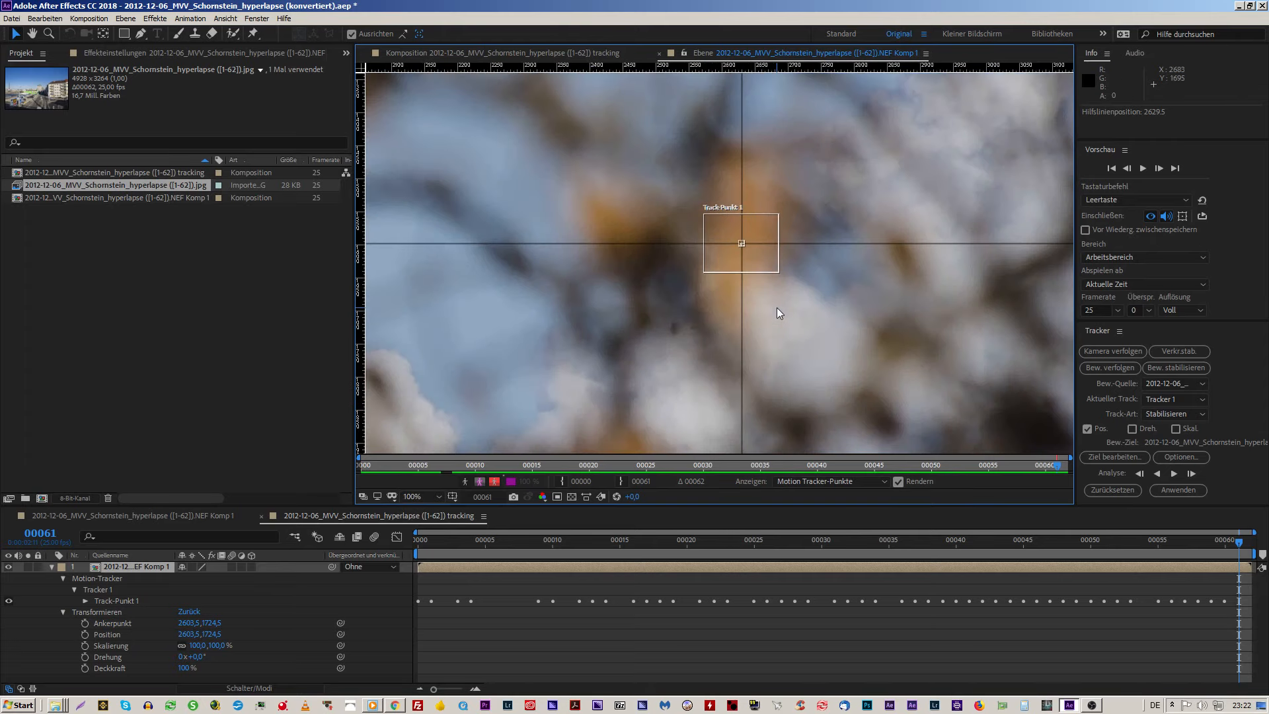
scroll(776, 307, "down", 2)
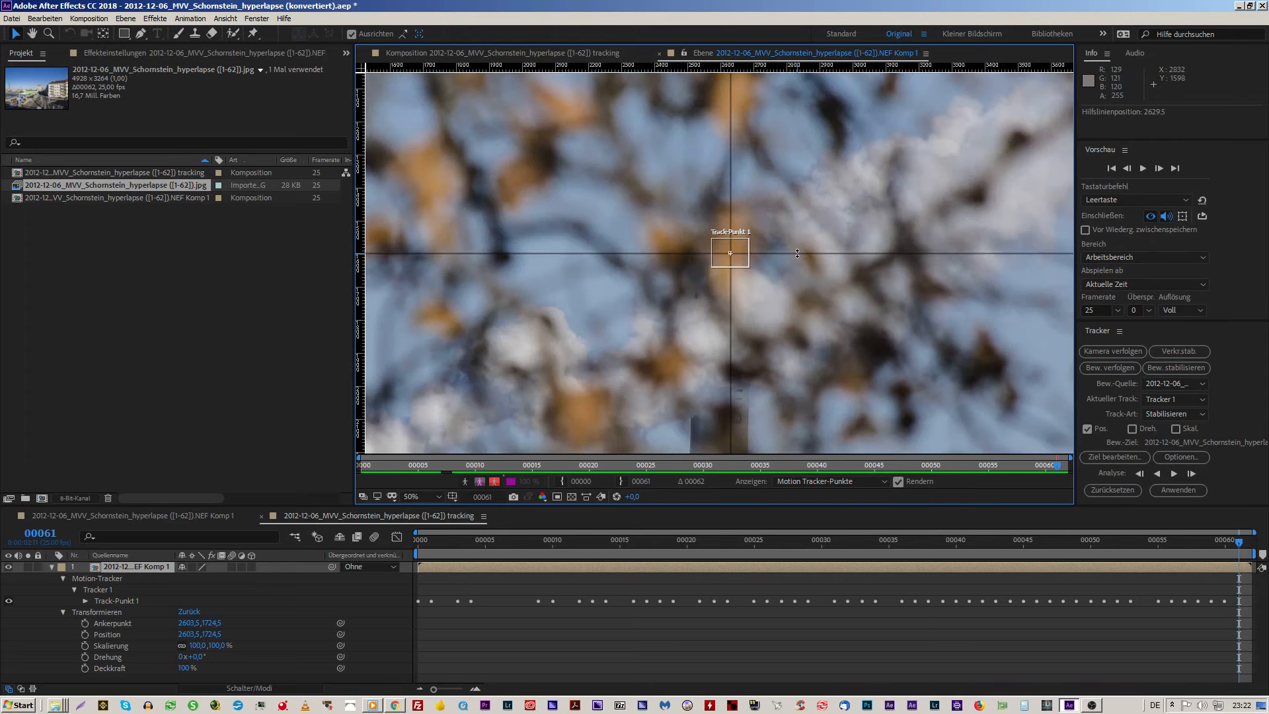
left_click_drag(797, 254, 797, 238)
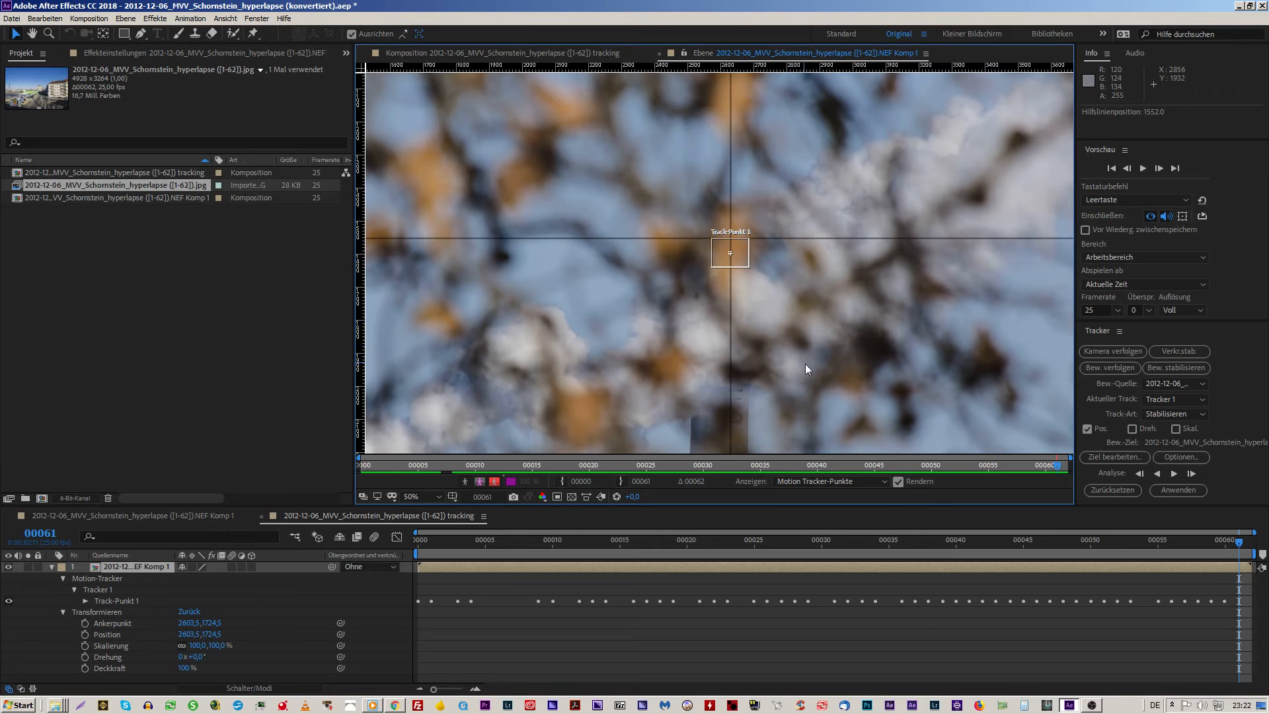
scroll(806, 367, "down", 2)
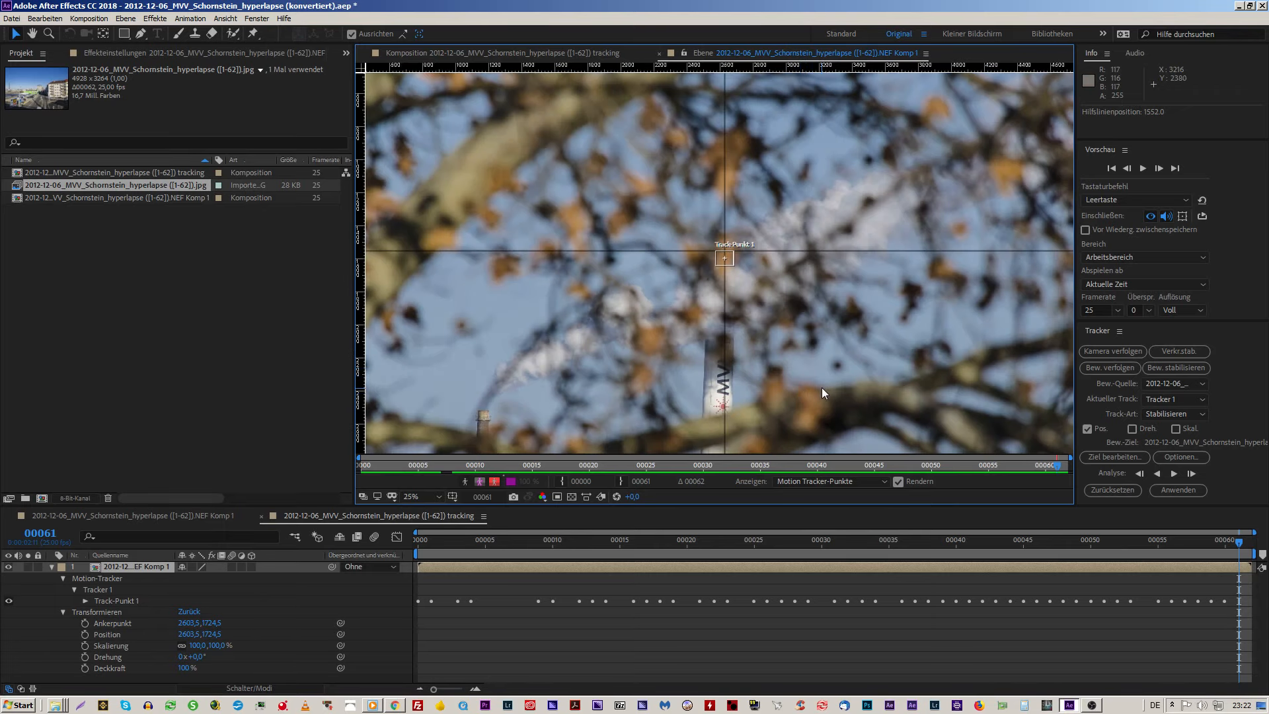
key("Page_Up")
key("Page_Down")
key("Page_Up")
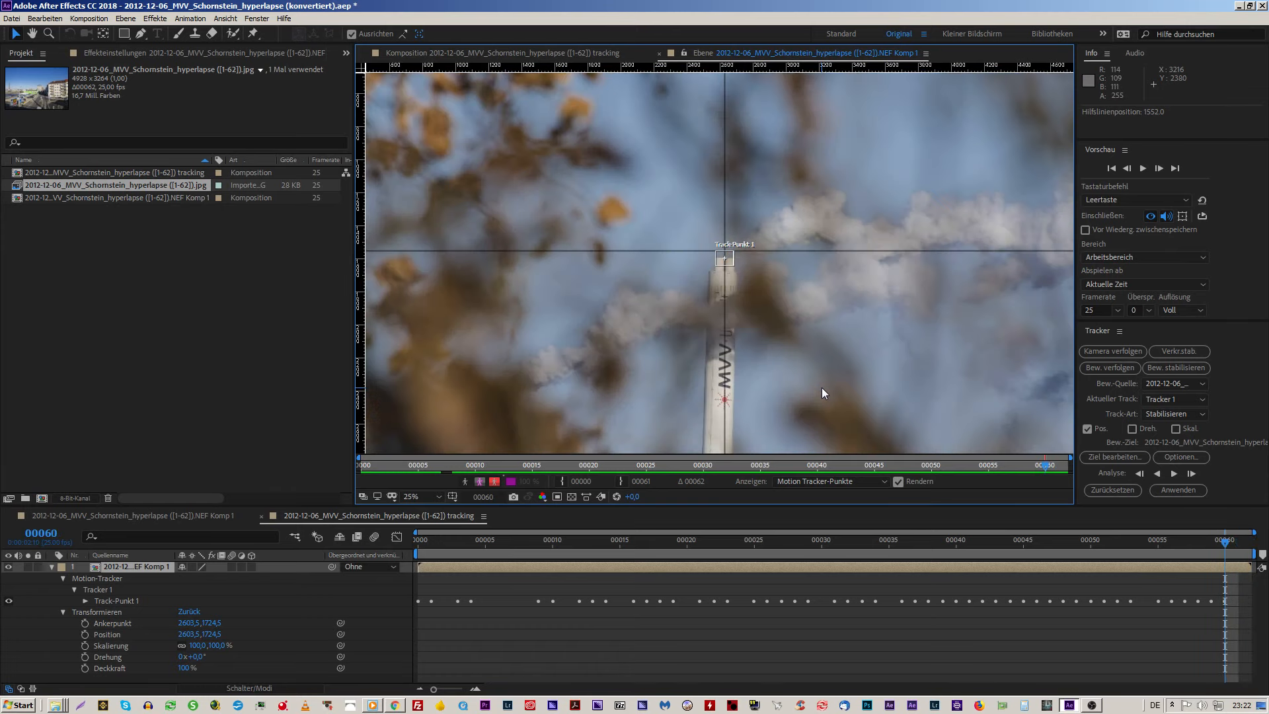
key("Page_Down")
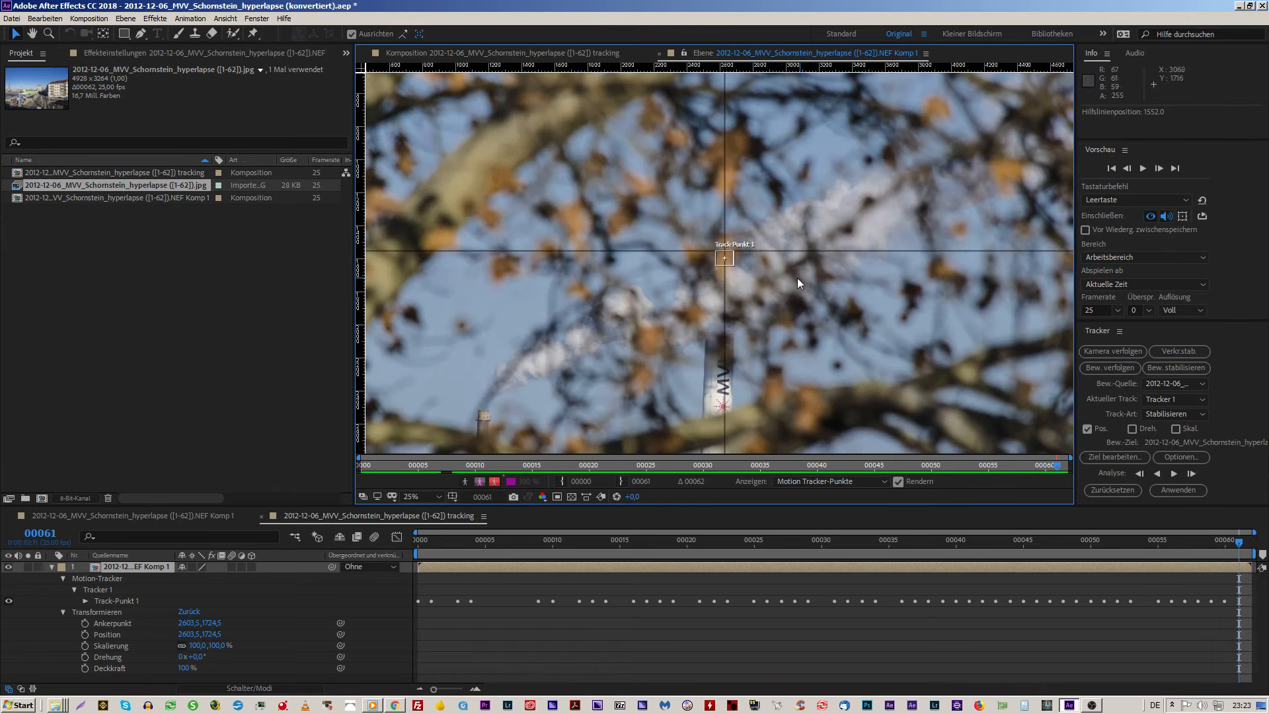
Step: In frame 61, move Track-Punkt 1 up to the intersection of the guides above the covered chimney and check its placement
key("period")
key("period")
key("period")
key("period")
left_click_drag(816, 261, 814, 196)
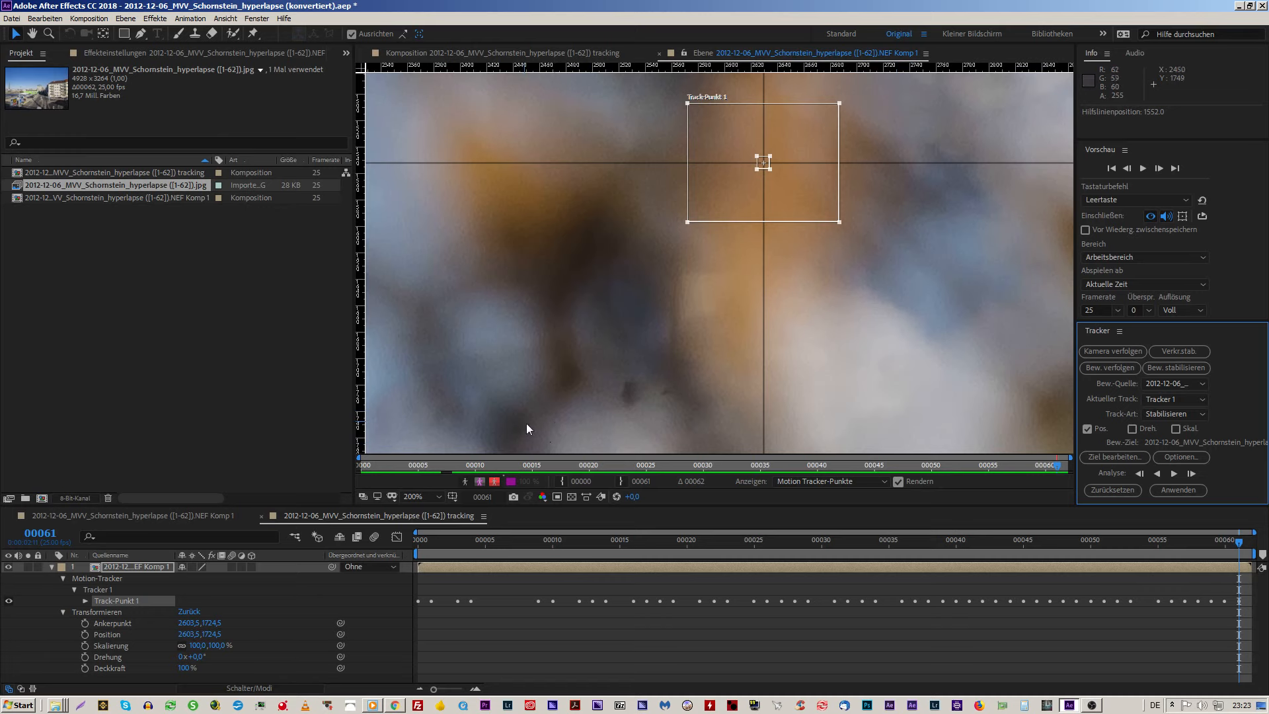
scroll(703, 357, "down", 5)
scroll(747, 347, "up", 3)
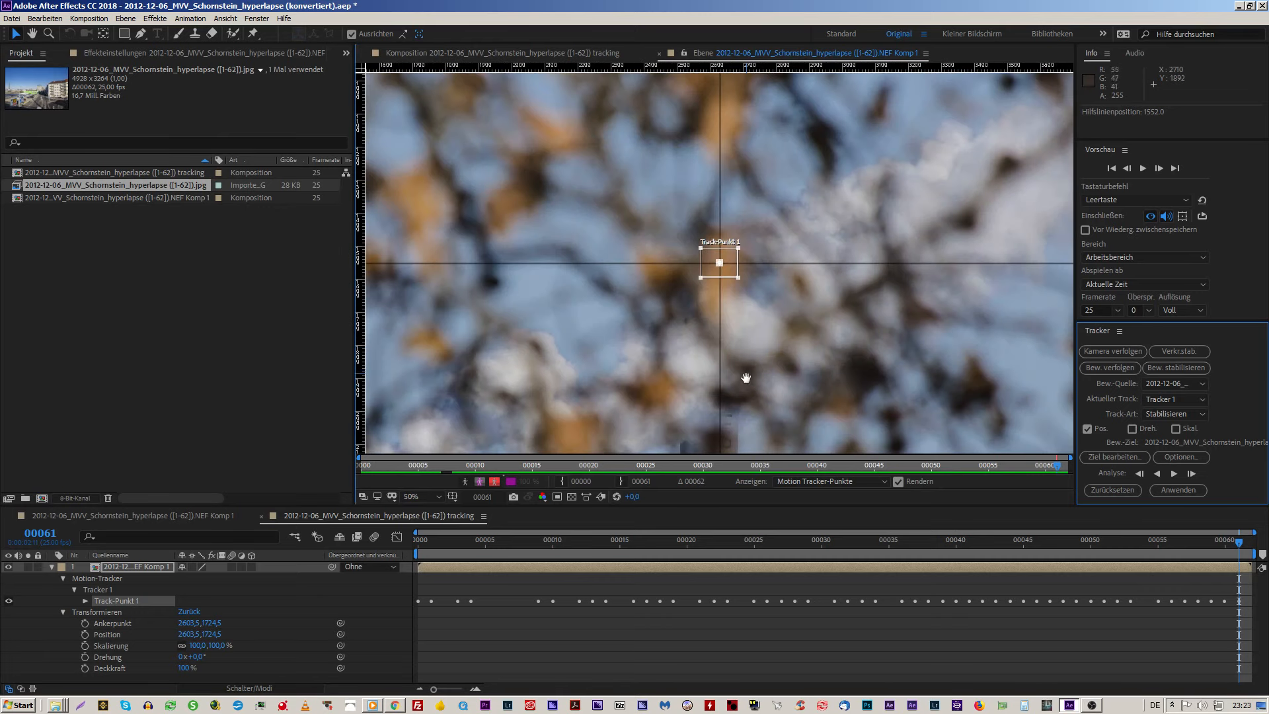
left_click_drag(742, 375, 761, 243)
key("v")
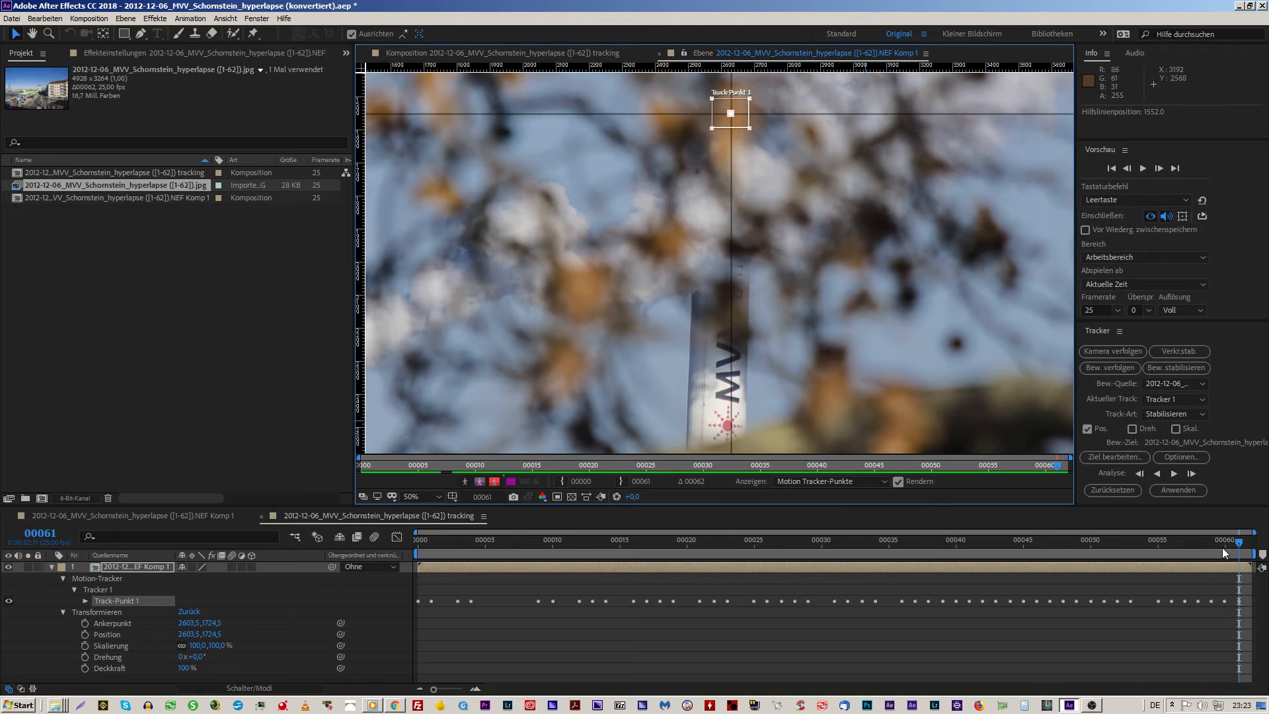
Step: Review the tracked frames back to the start of the sequence and apply the stabilization to the X and Y dimensions
left_click_drag(1223, 547, 1052, 544)
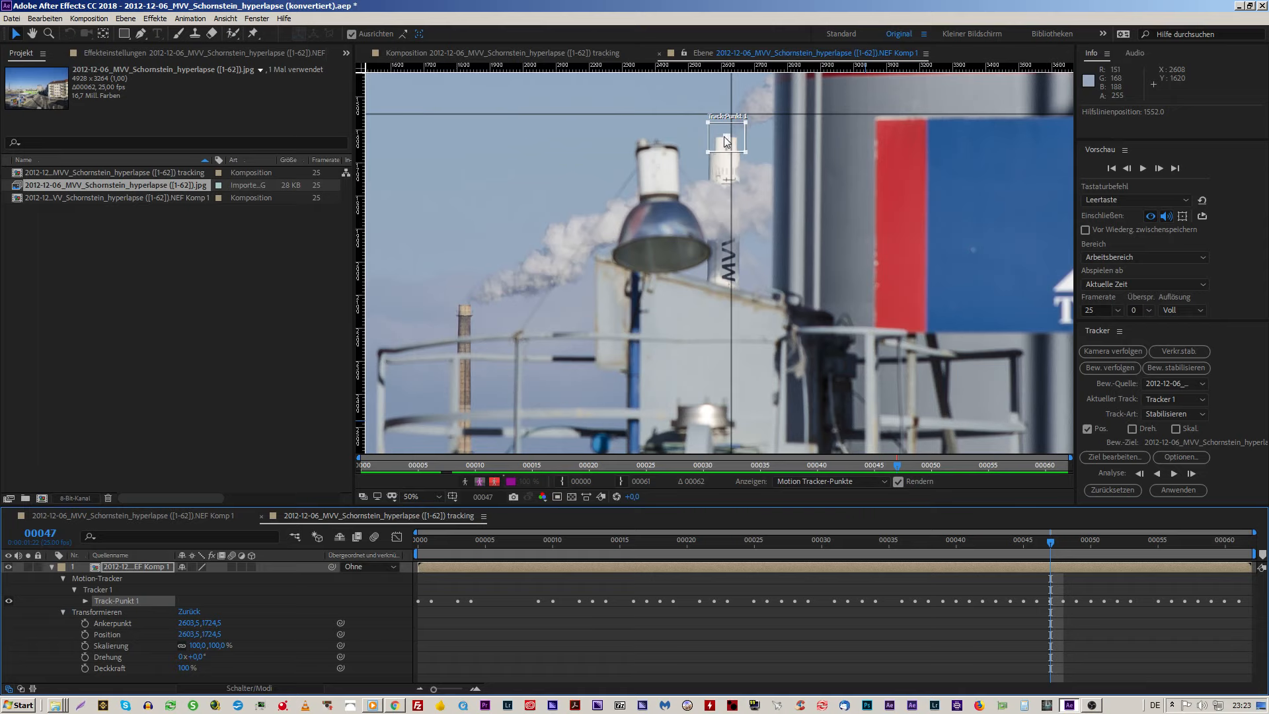
left_click_drag(1053, 545, 369, 580)
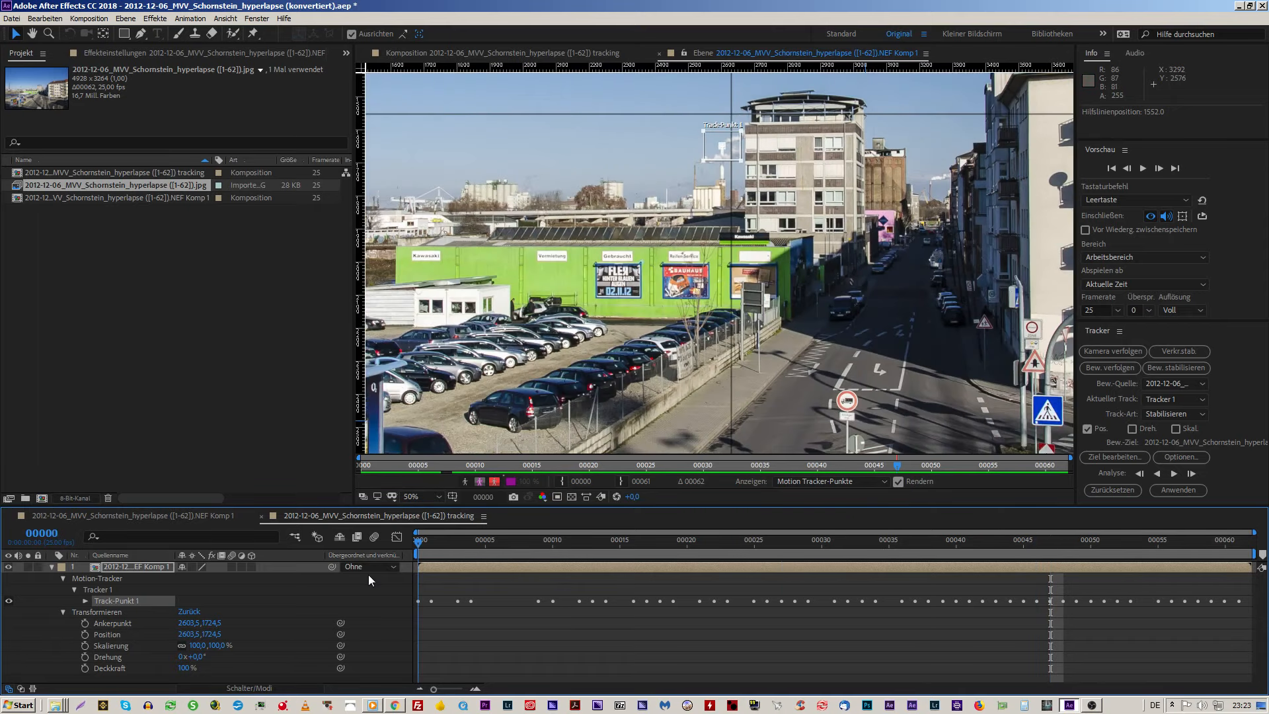
key("space")
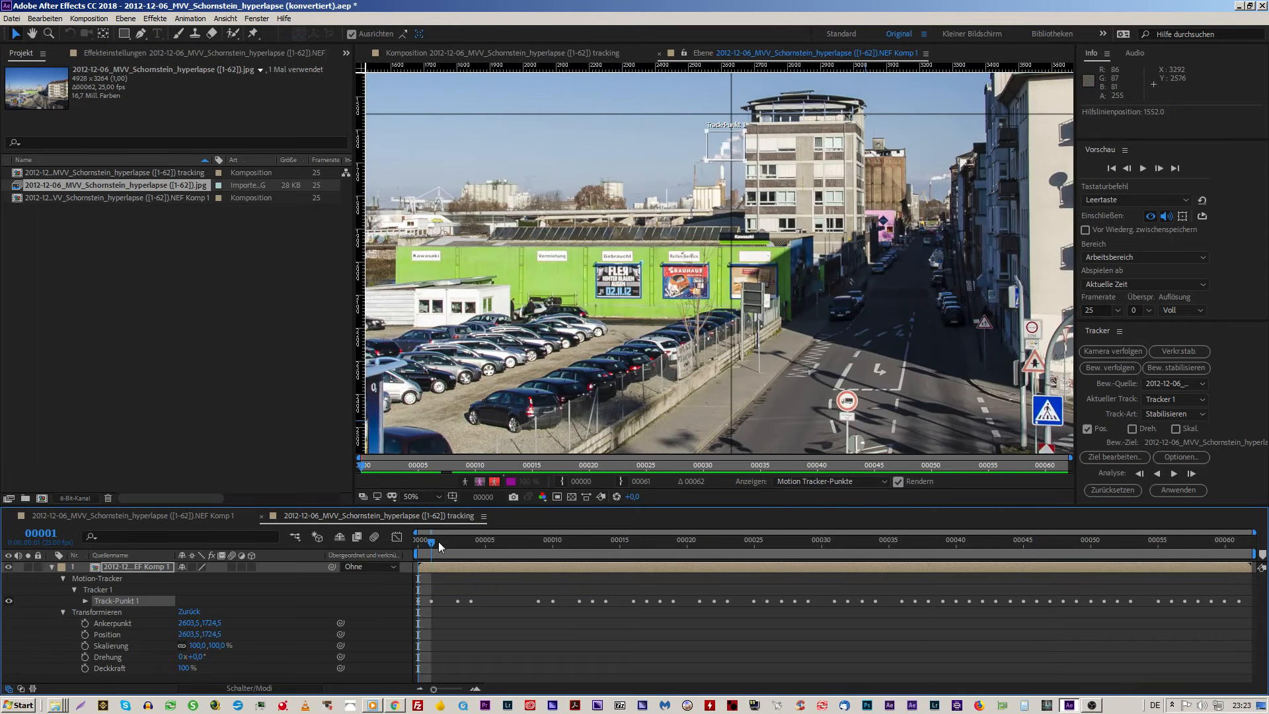
left_click(1193, 491)
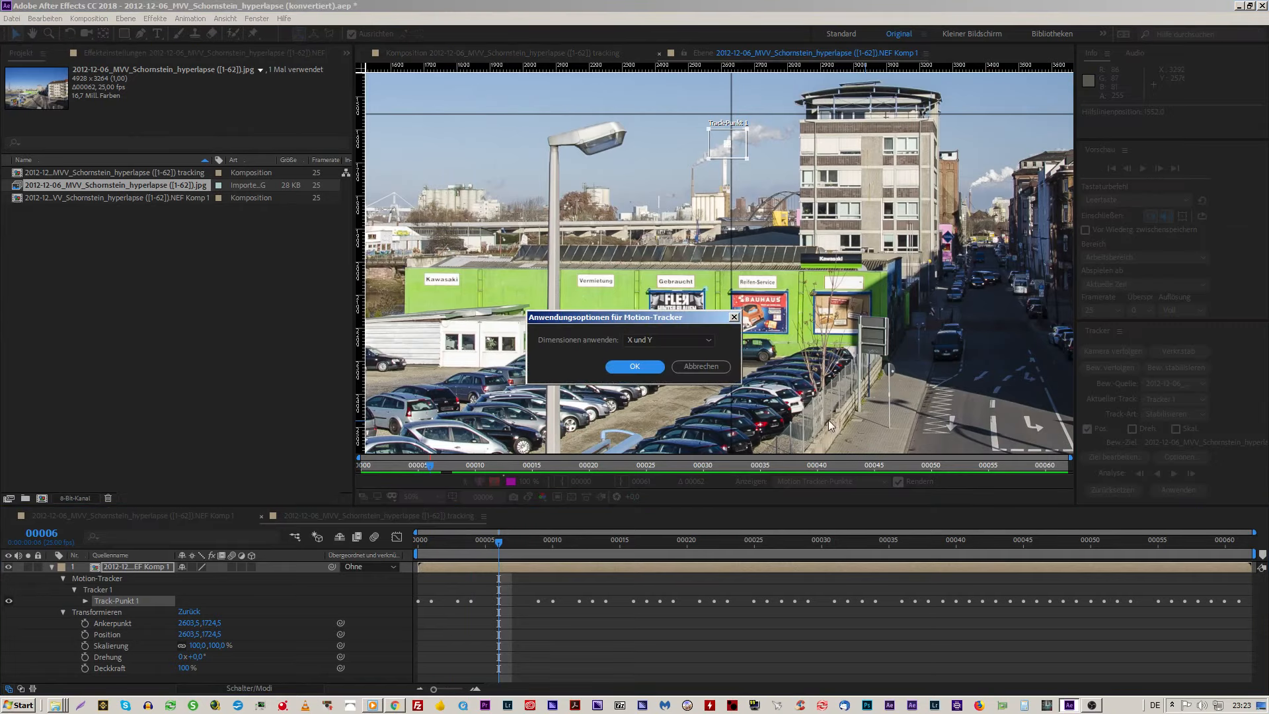
left_click(634, 367)
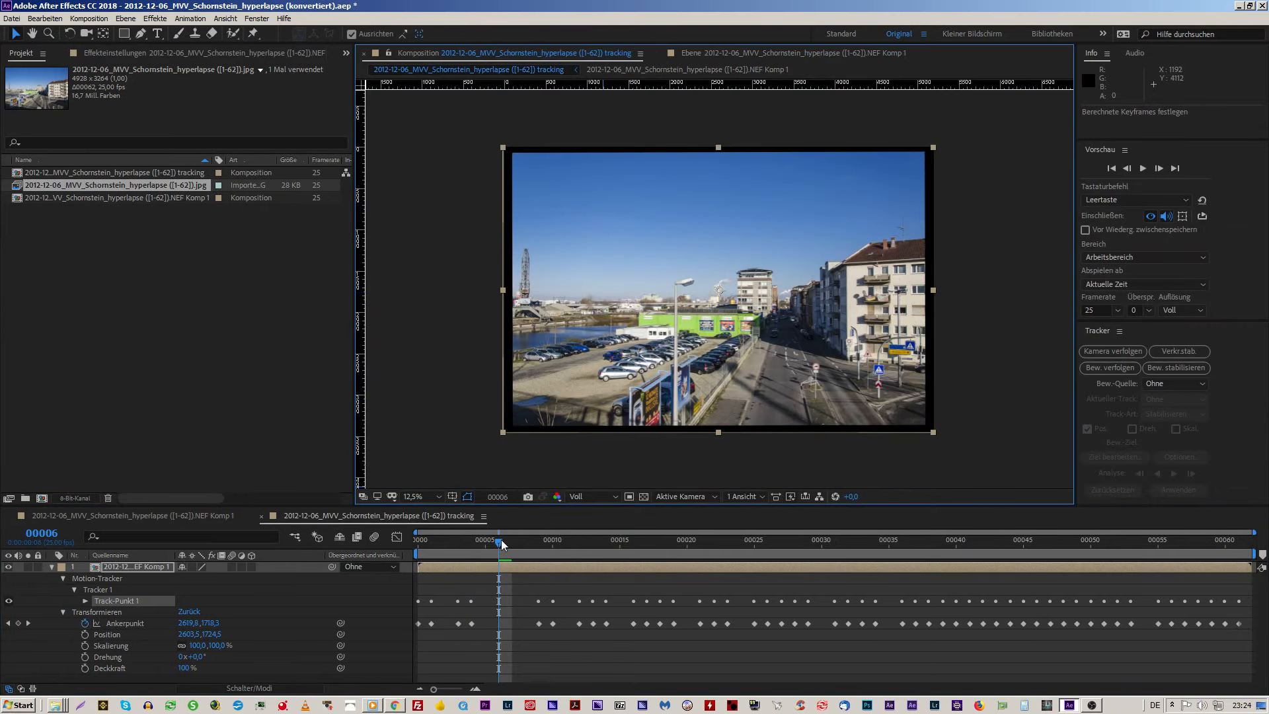
Step: Play the stabilized composition from frame 0 at 50% magnification to judge how steady the chimney is
left_click_drag(501, 545, 378, 565)
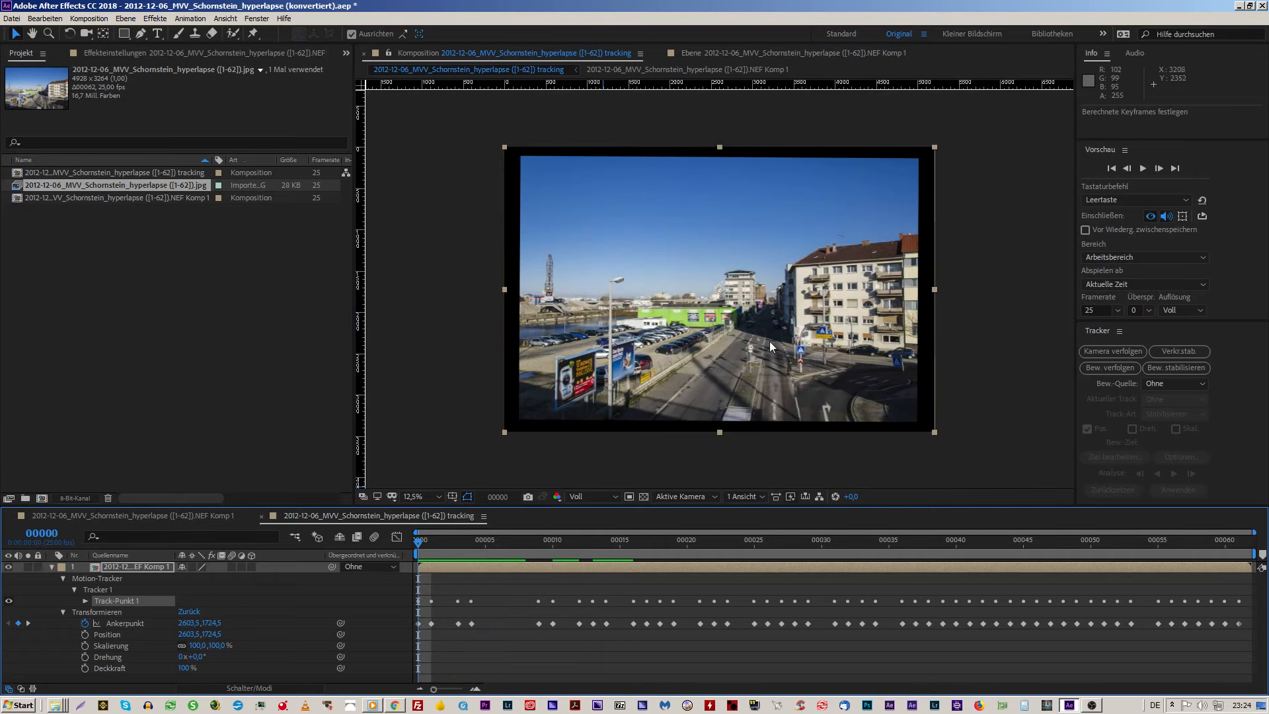
scroll(770, 340, "up", 3)
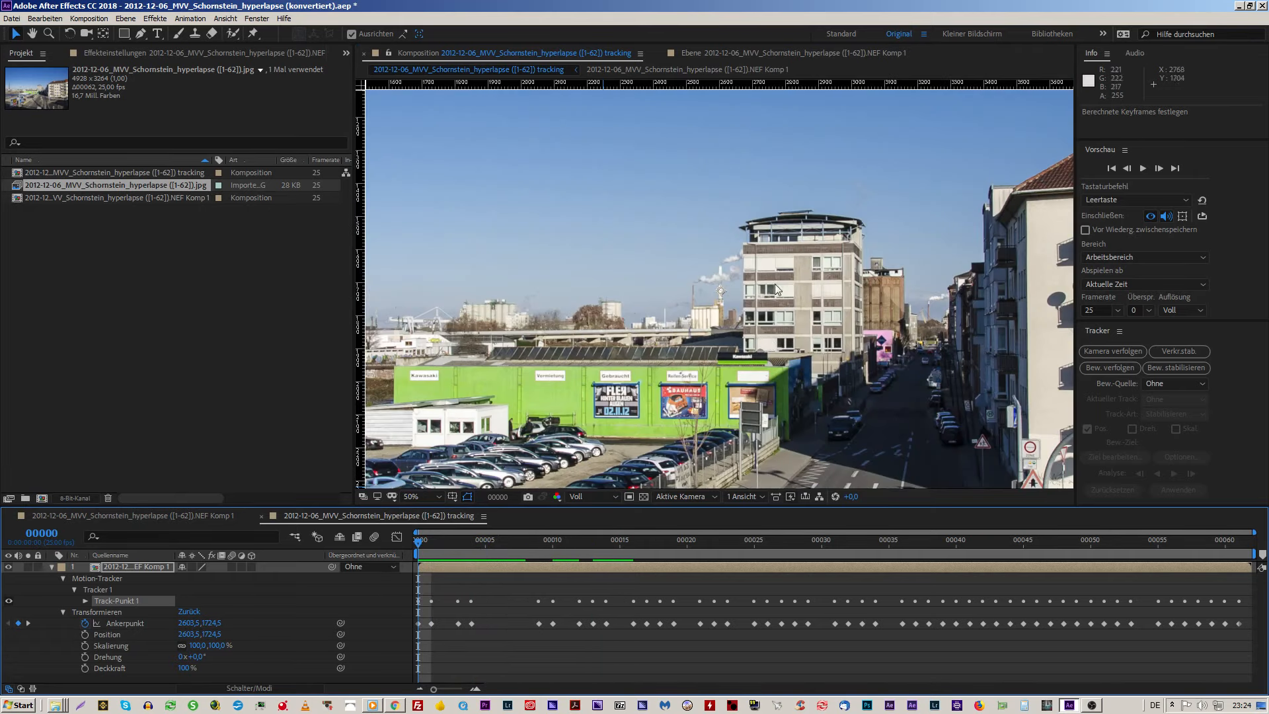
left_click(1141, 168)
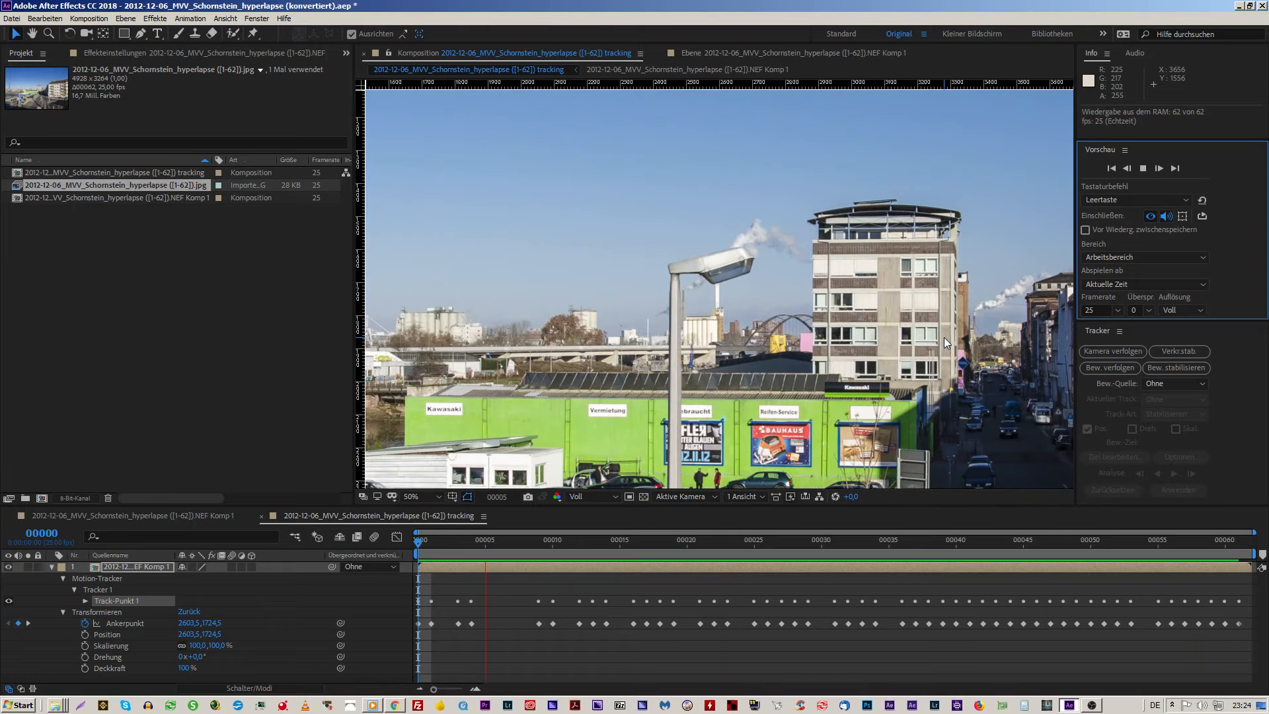
left_click(944, 337)
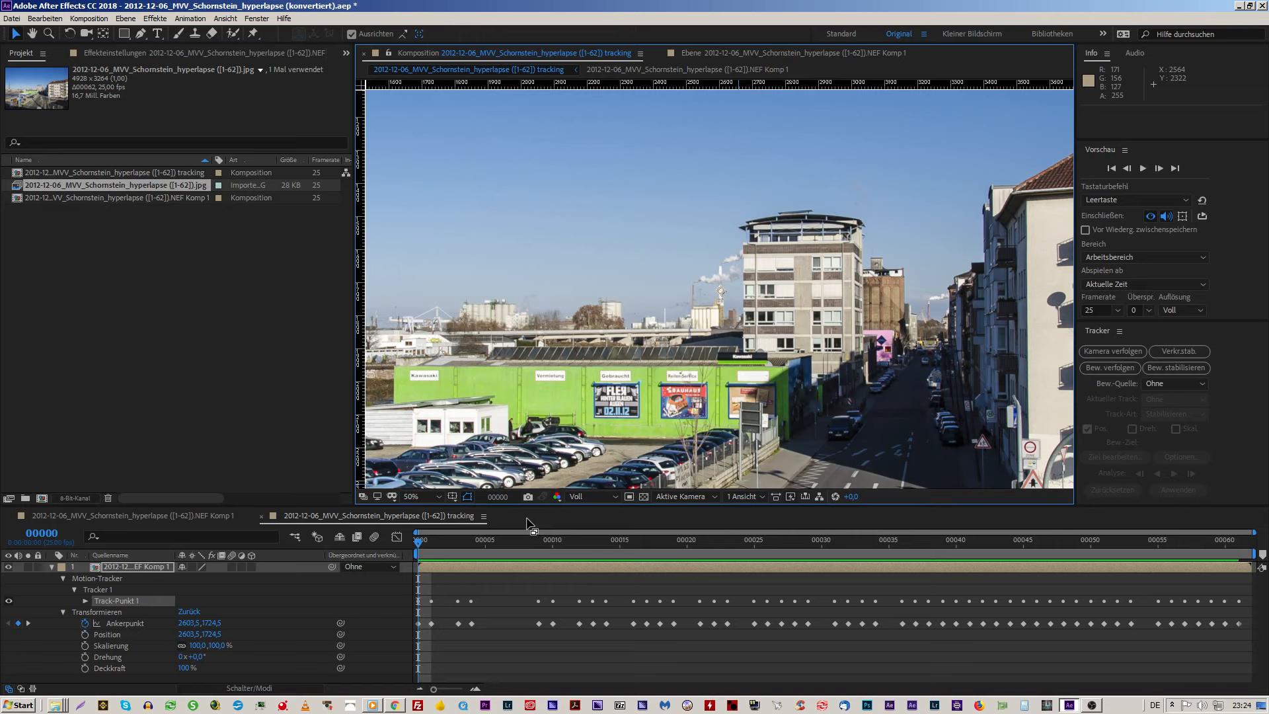
key("alt+Tab")
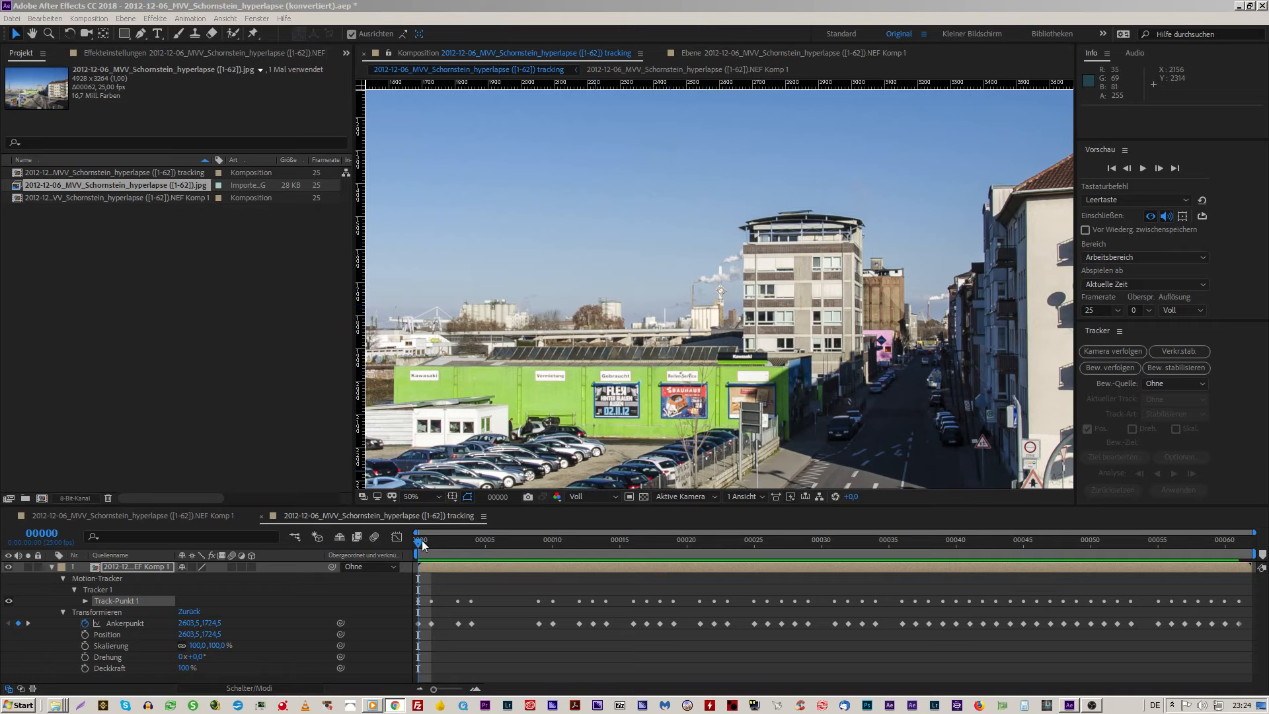
Step: Examine the chimney's position up close in frames 7 and 15 of the stabilized composition
left_click_drag(423, 544, 508, 591)
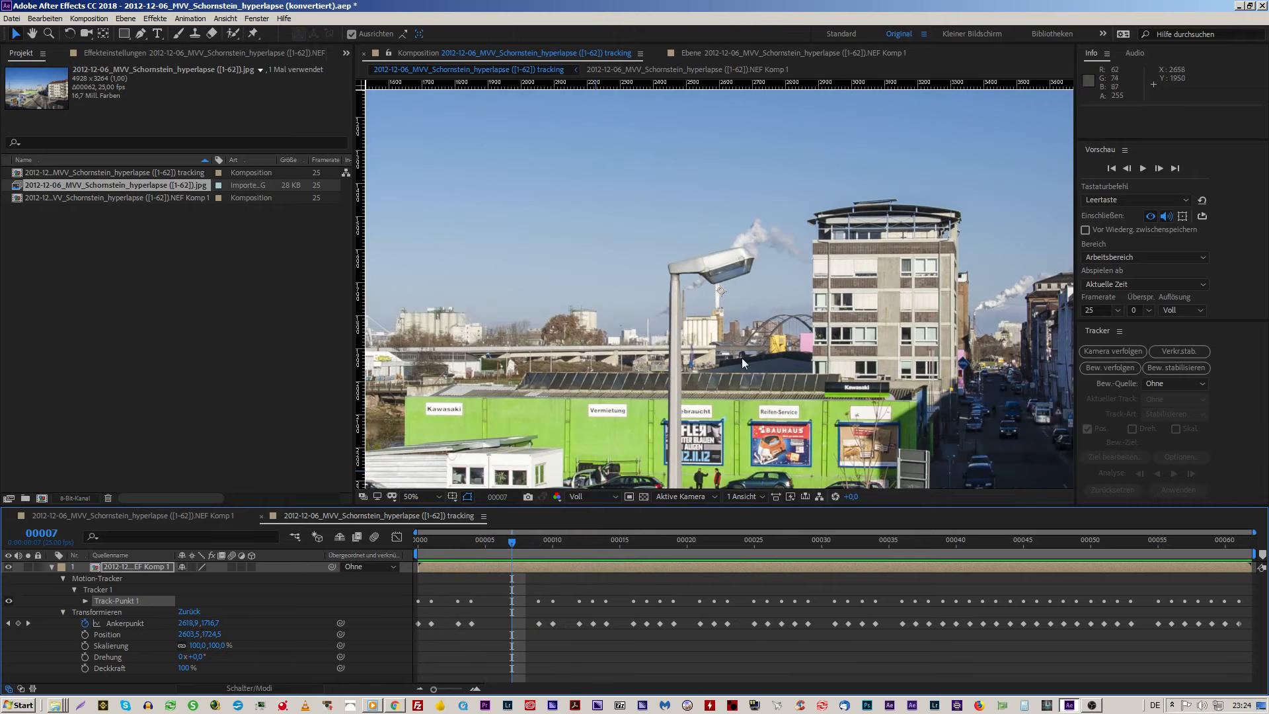
scroll(744, 327, "up", 6)
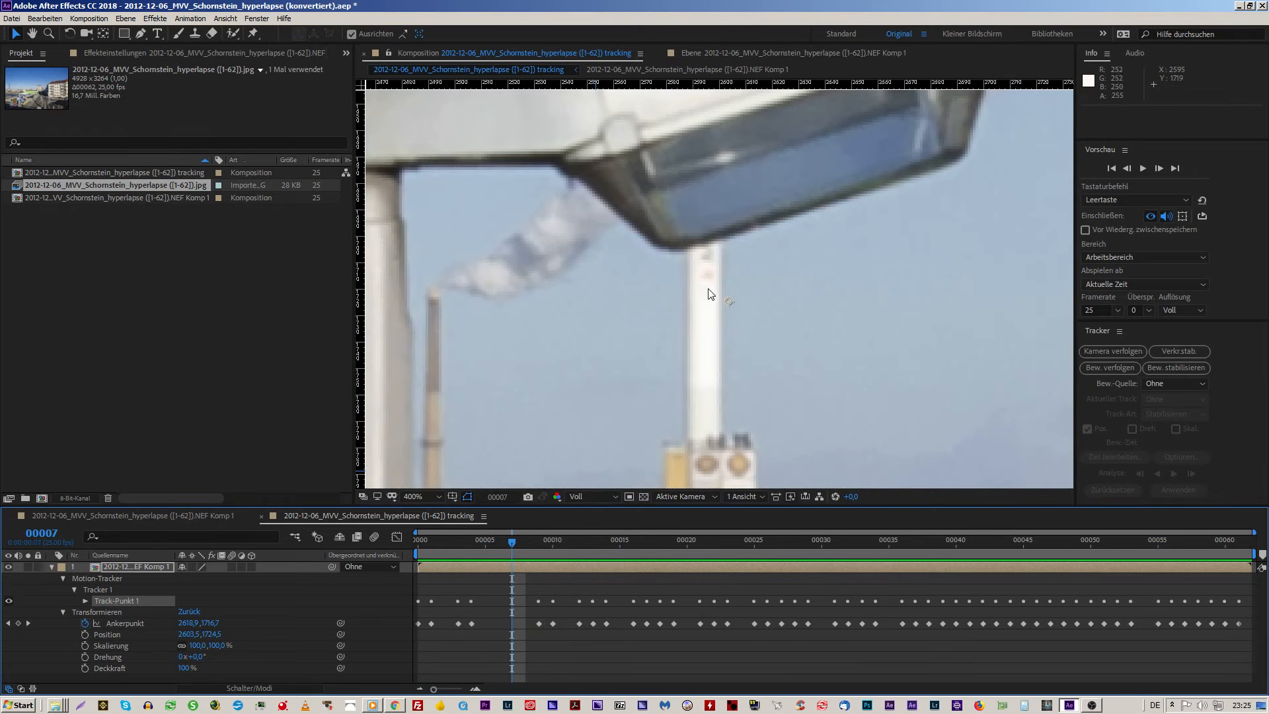
scroll(705, 286, "down", 2)
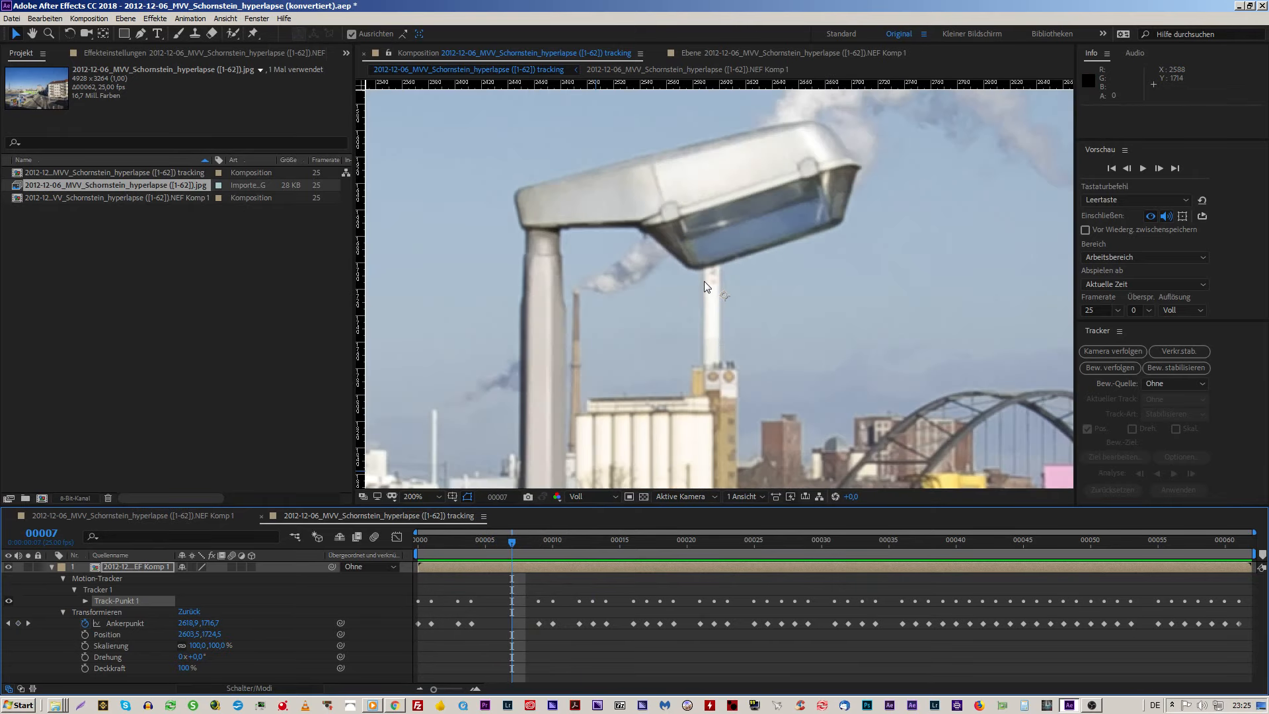
left_click_drag(512, 542, 616, 543)
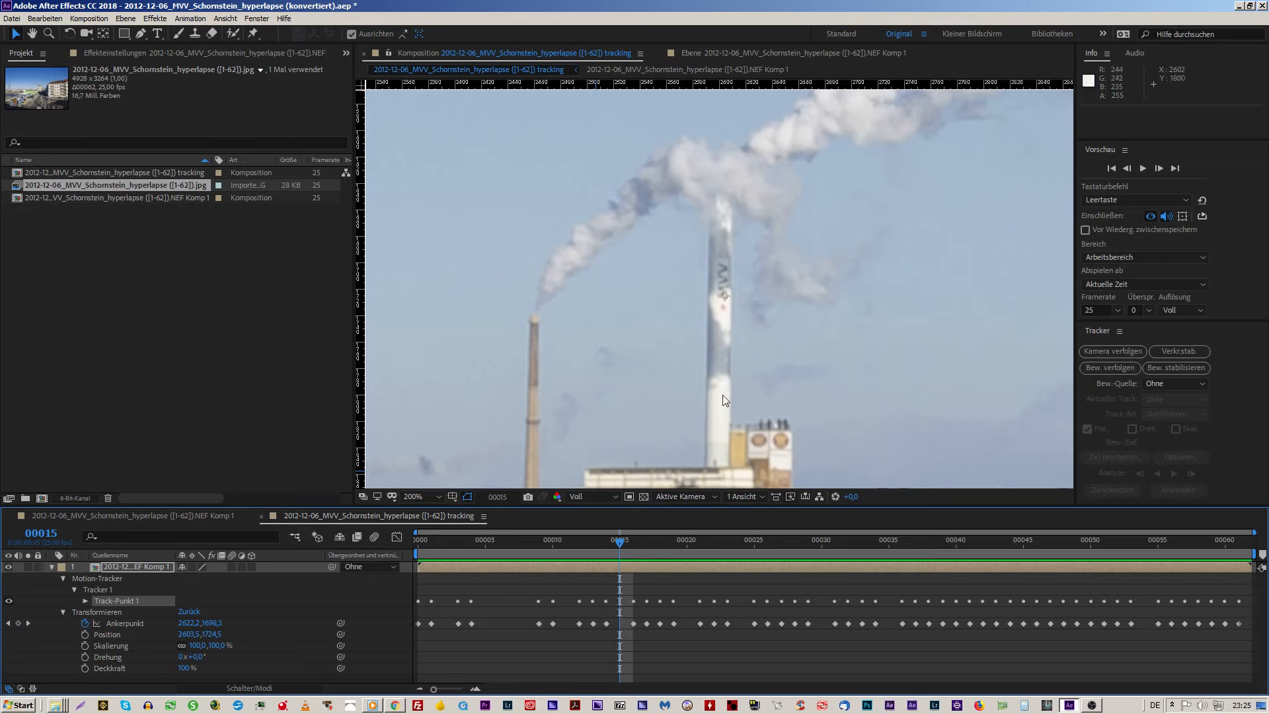
Step: In frame 15 of the tracked layer, nudge Track-Punkt 1 slightly up at the chimney top
left_click(731, 54)
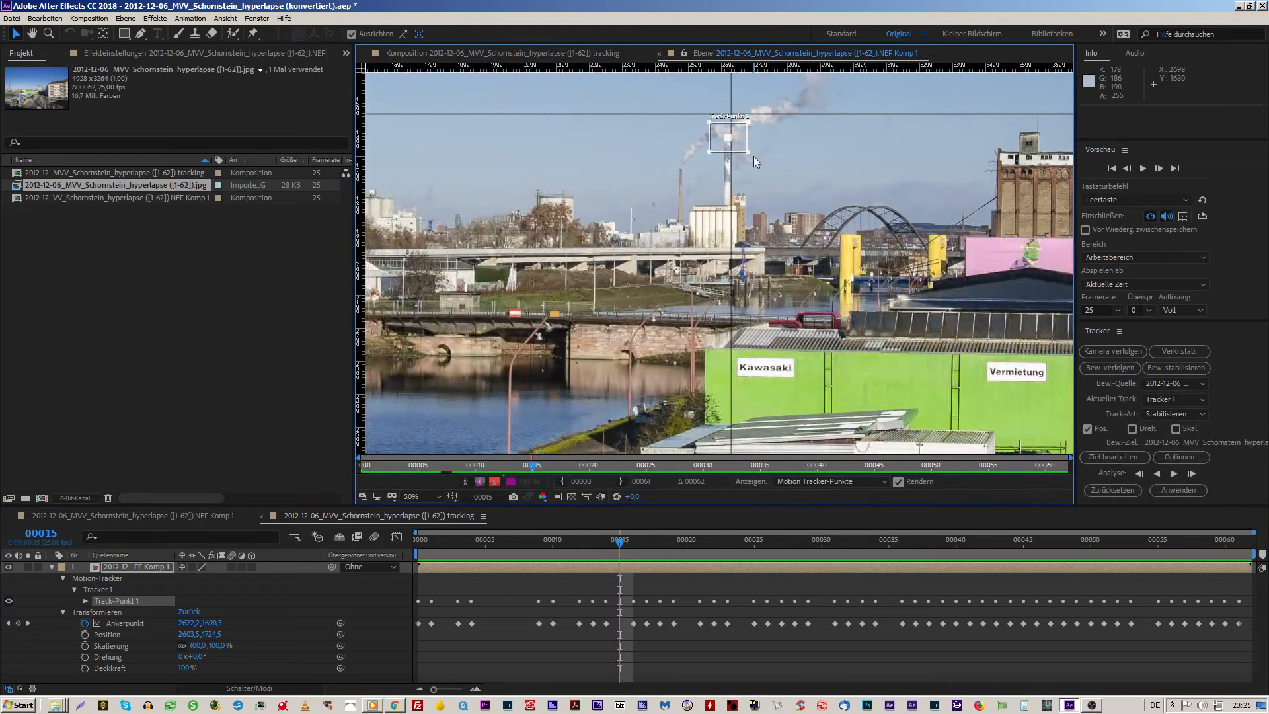
scroll(753, 156, "up", 6)
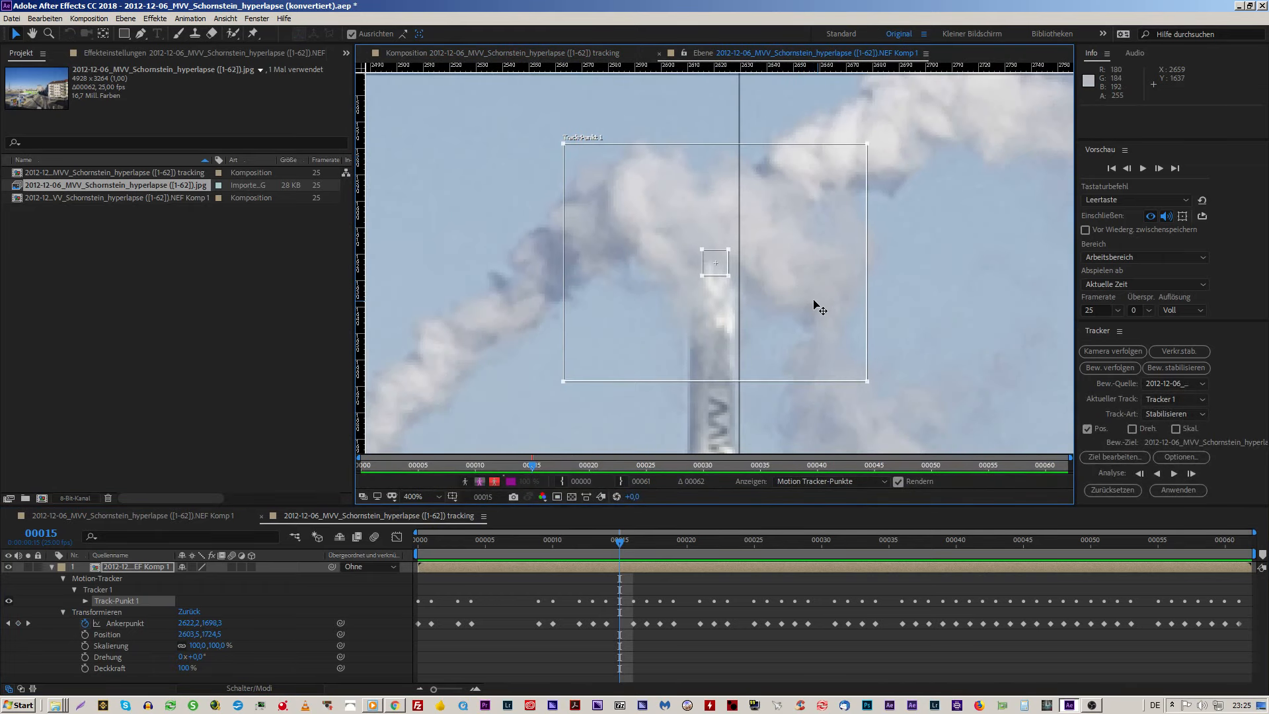
left_click_drag(814, 301, 814, 300)
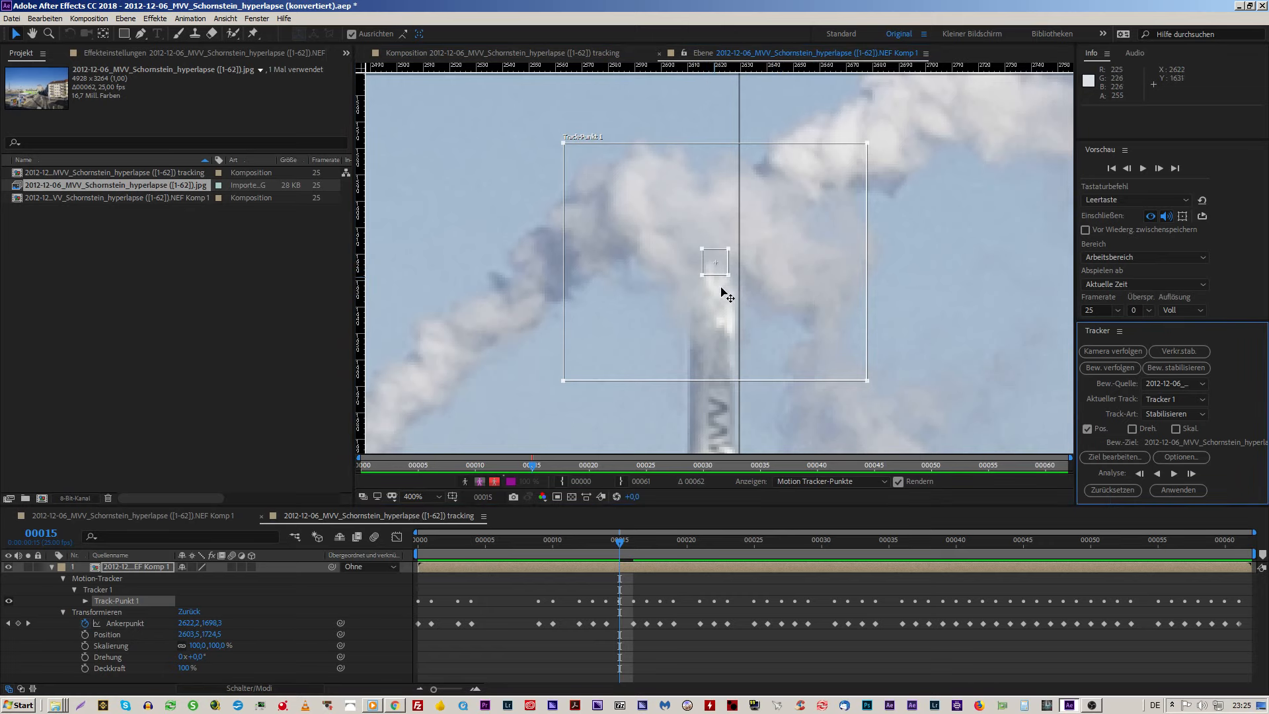
scroll(726, 291, "down", 2)
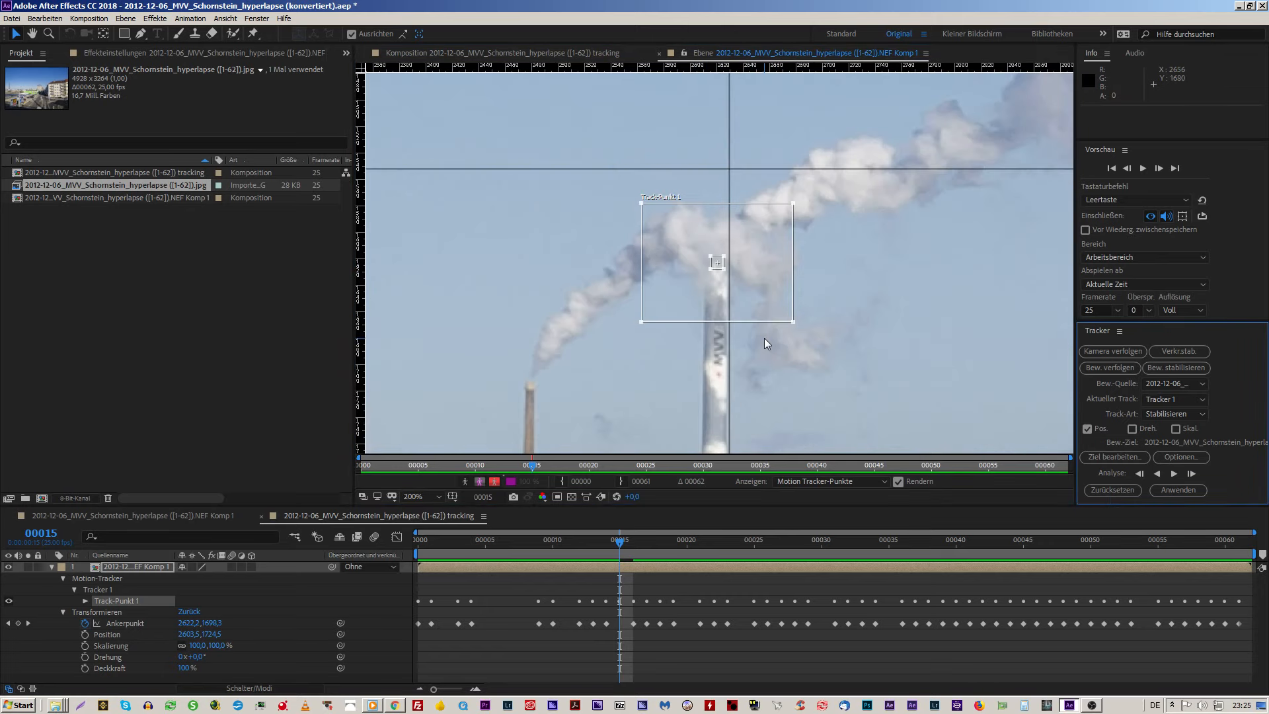
left_click(757, 284)
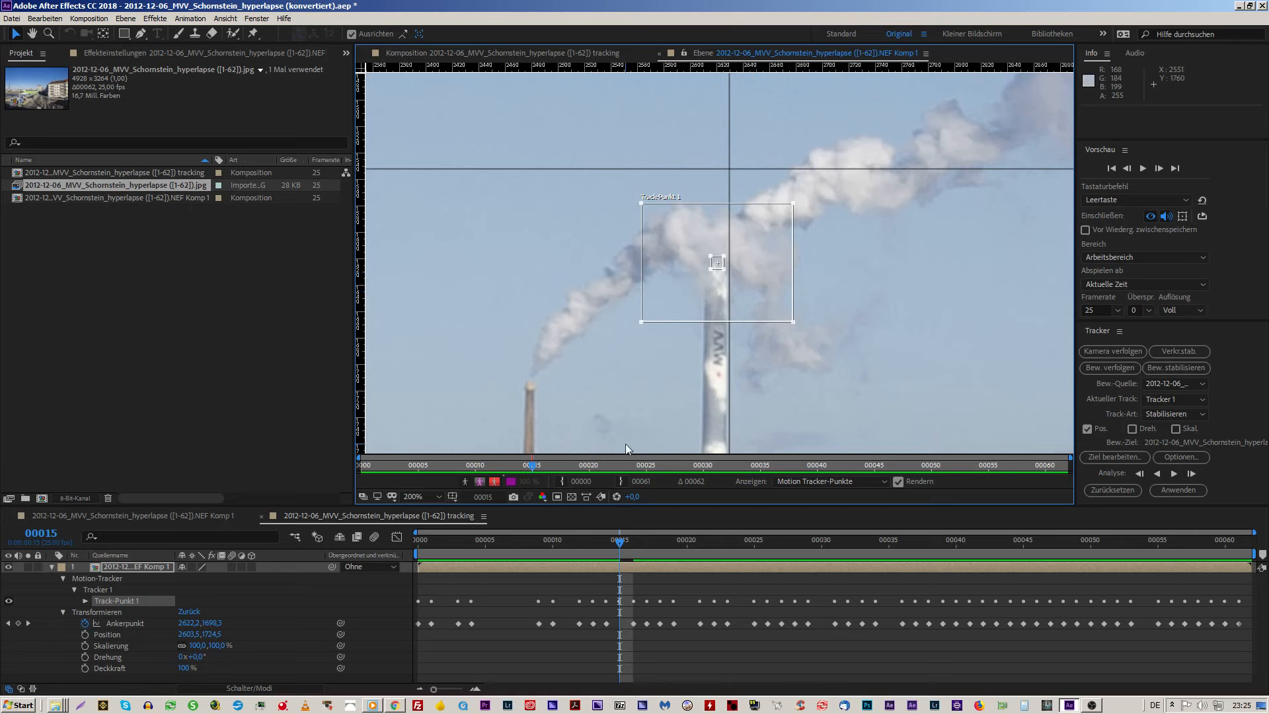
Step: In frame 0 of the tracking composition, place a vertical guide at 2604.0 and a horizontal guide at 1654.0 on the chimney top
left_click_drag(616, 541, 410, 584)
left_click(552, 53)
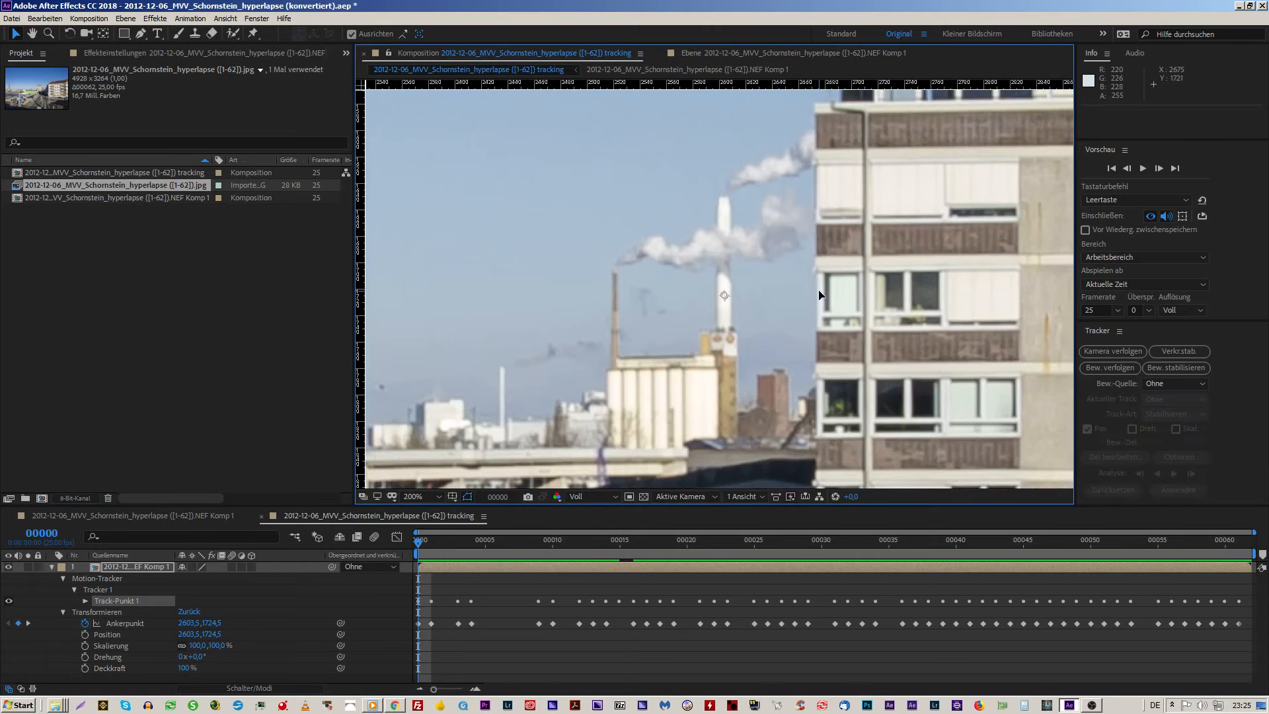
scroll(819, 291, "down", 4)
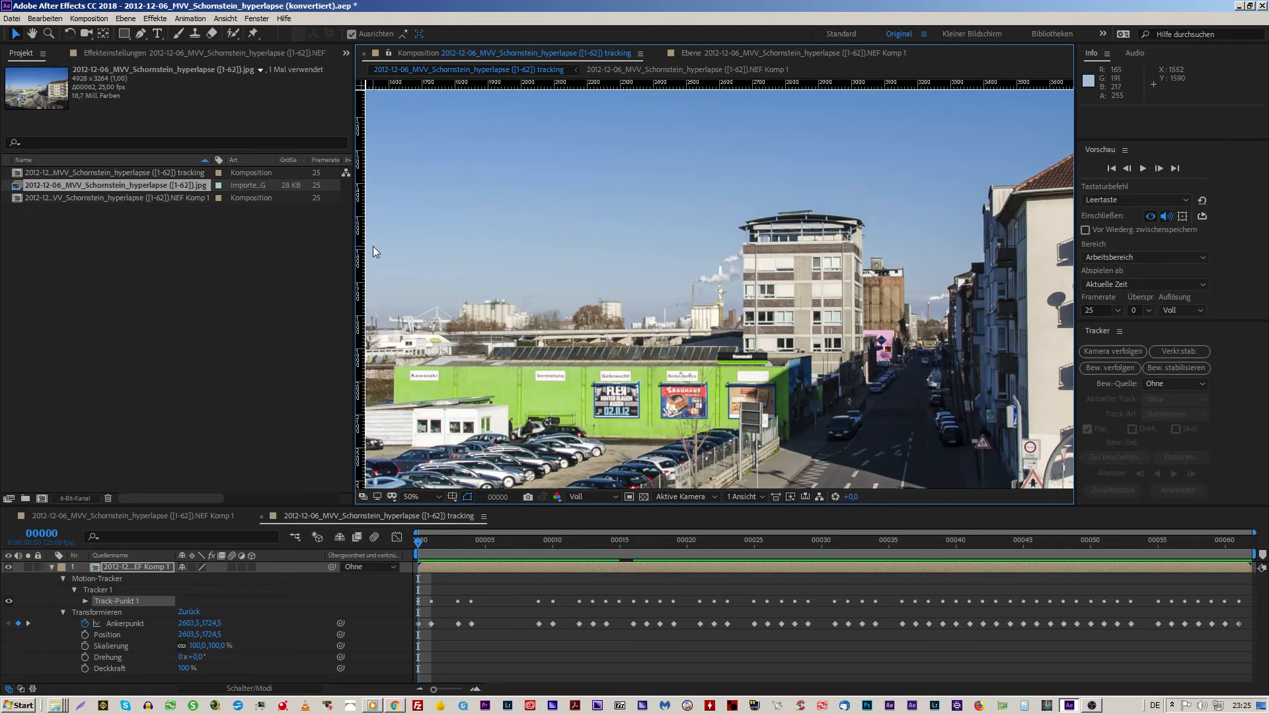
left_click_drag(361, 246, 721, 314)
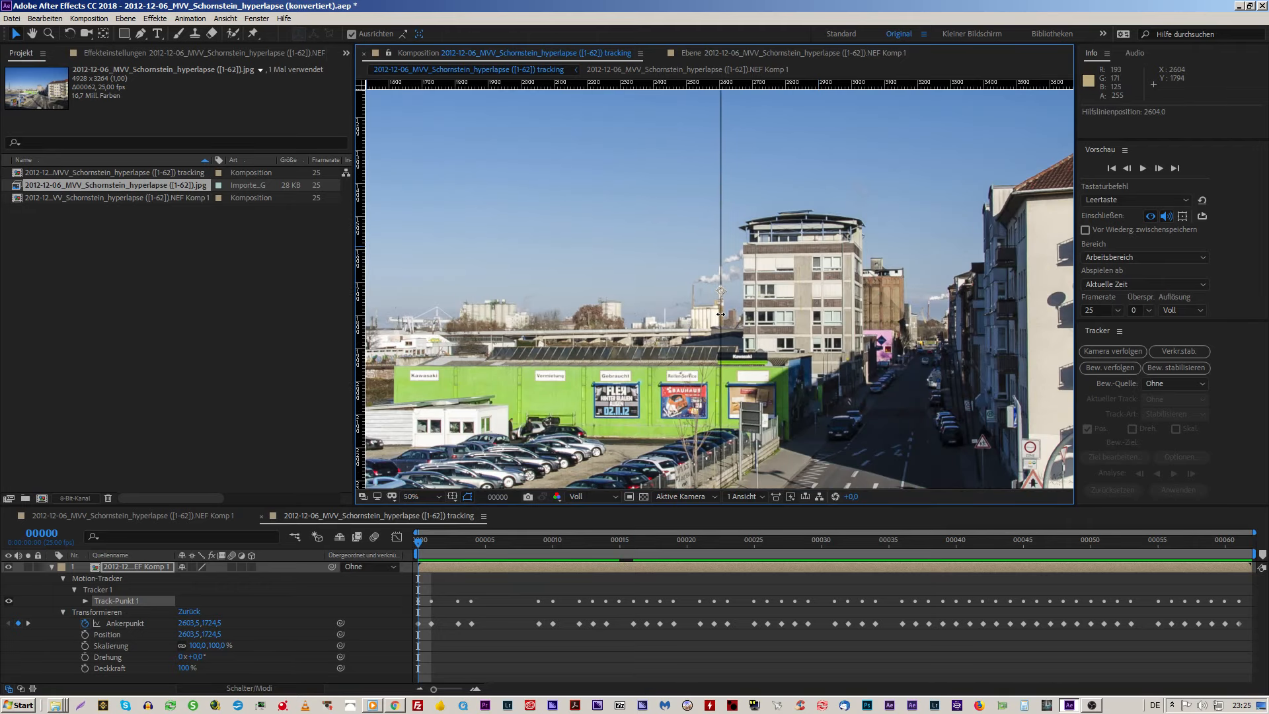
left_click_drag(790, 84, 769, 267)
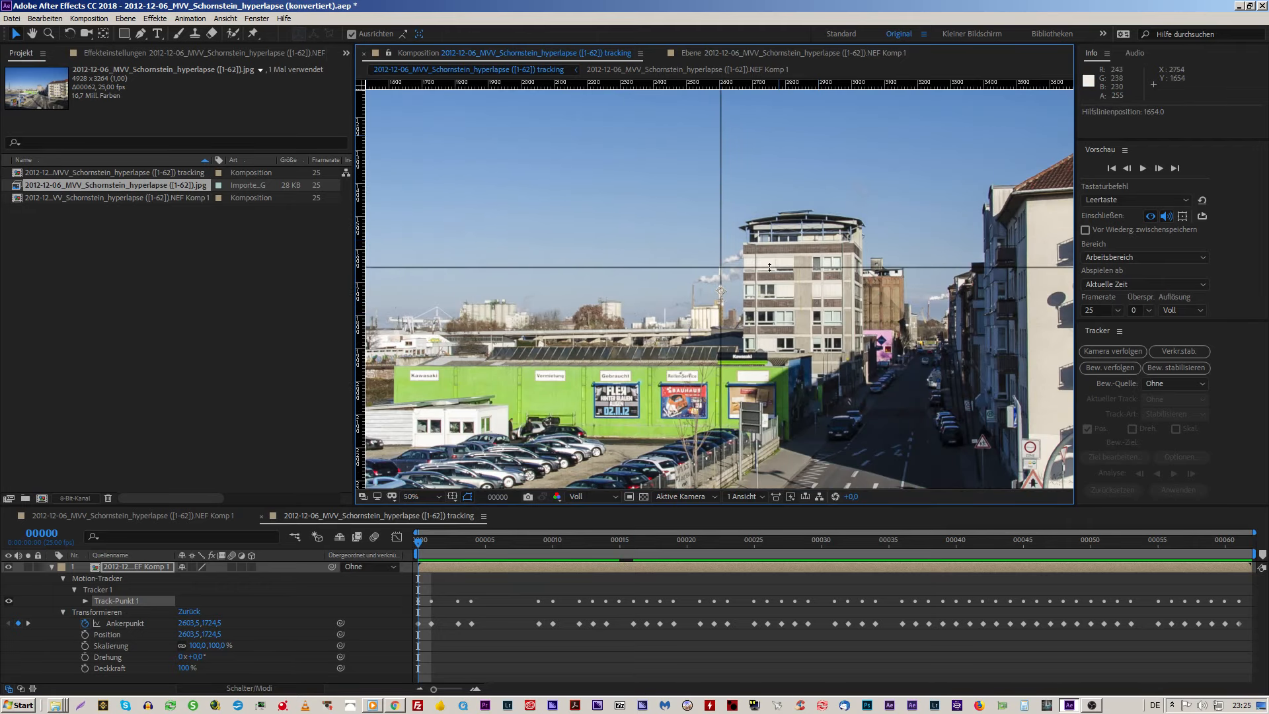
scroll(769, 308, "up", 4)
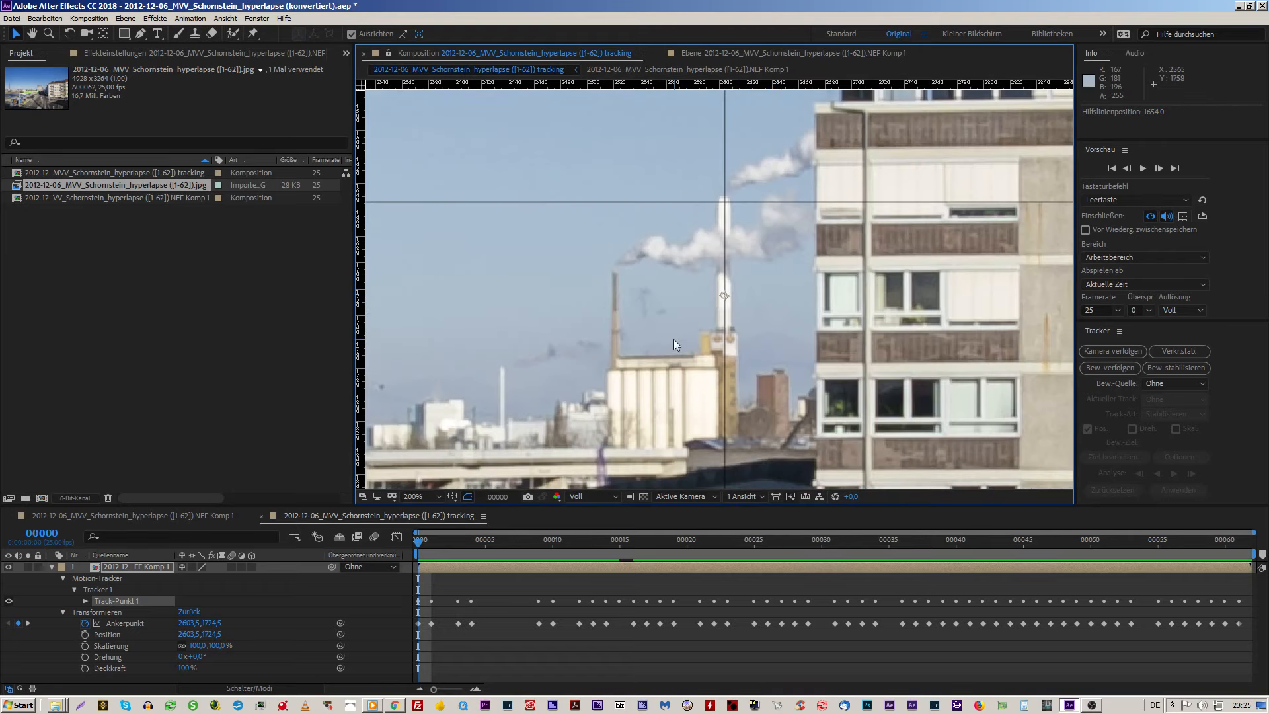
Step: Dock the tracked layer's view beside the tracking composition so both are visible side by side at frame 0
left_click(749, 55)
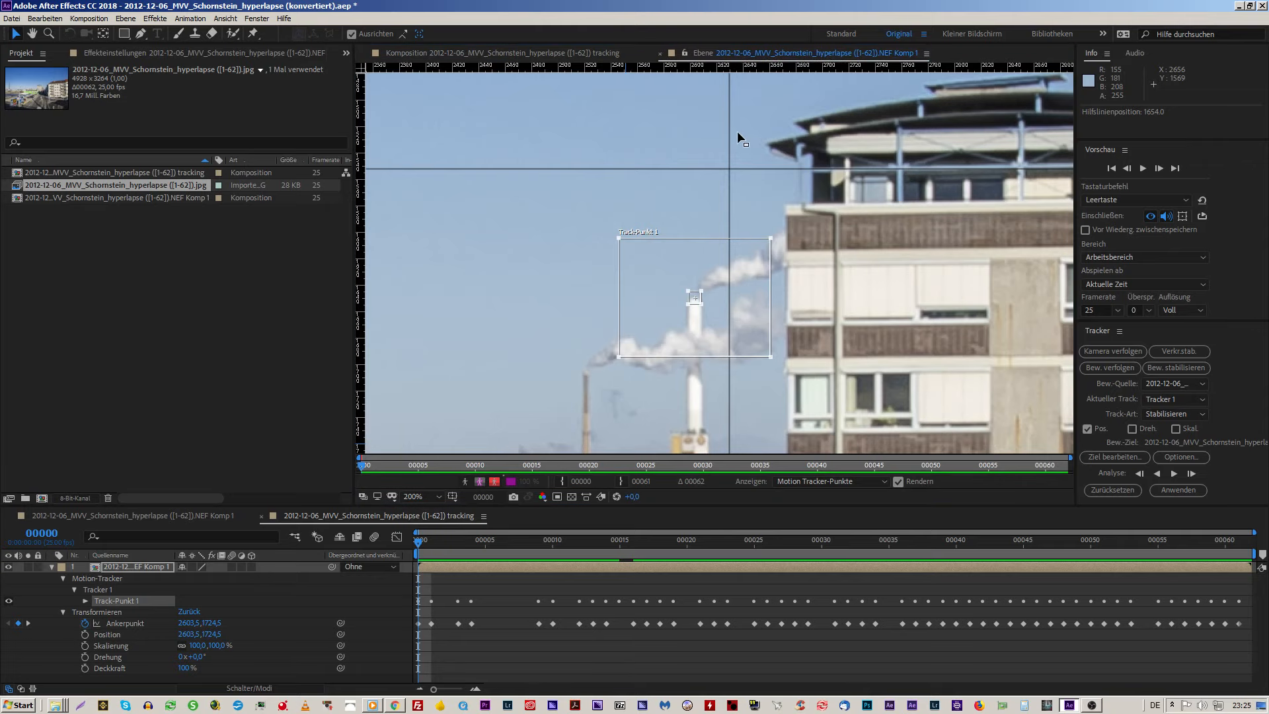
left_click_drag(971, 170, 1068, 177)
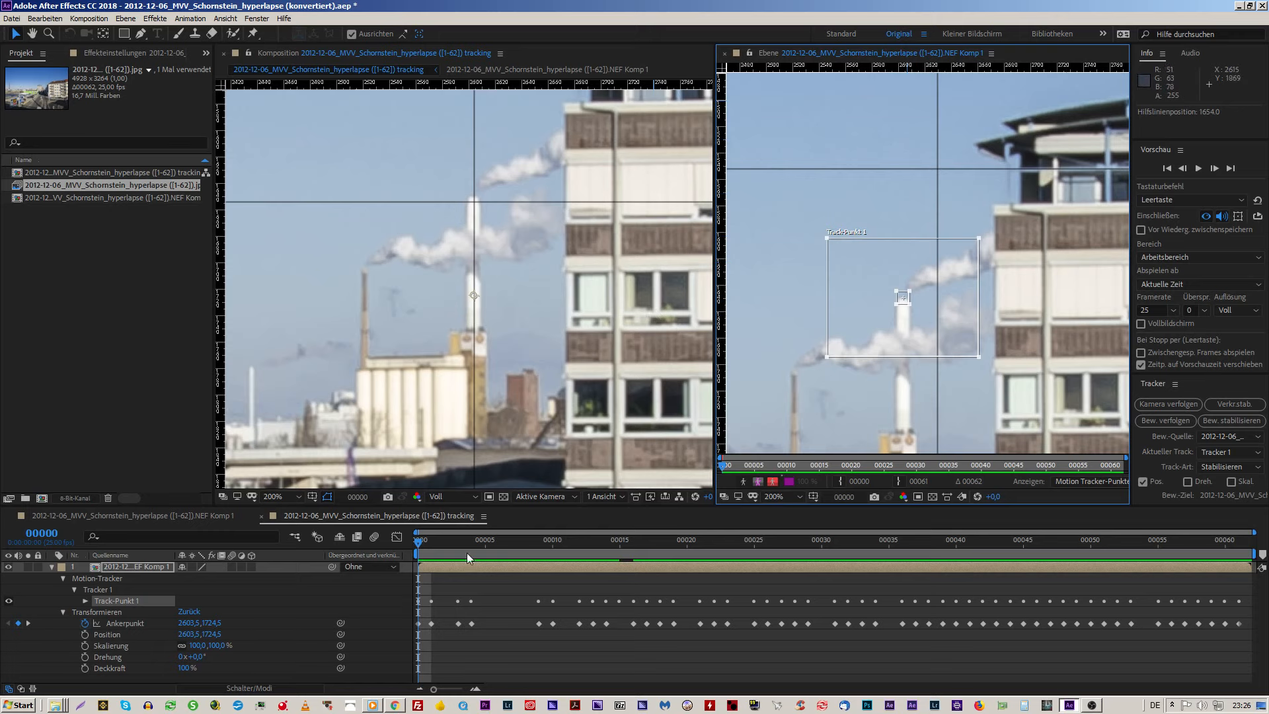
mouse_move(420, 538)
left_mouse_down()
mouse_move(433, 539)
mouse_move(416, 539)
left_mouse_up()
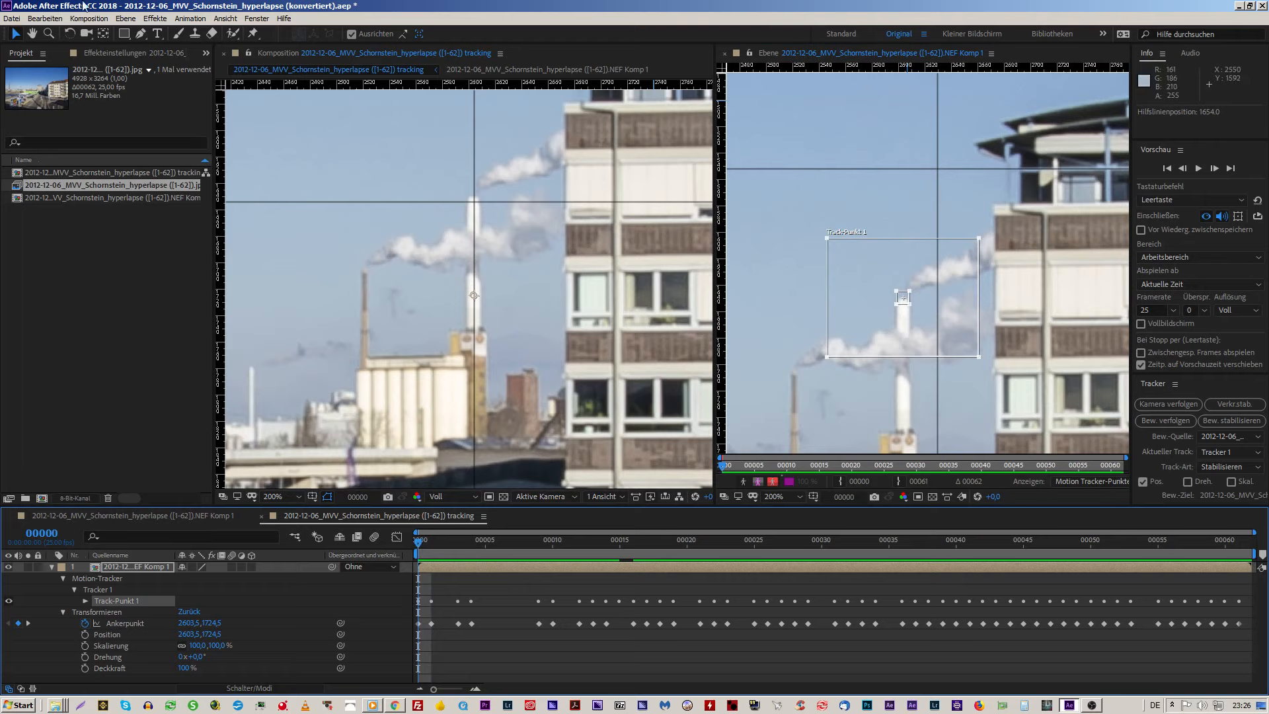
Step: Save the project on the desktop as 2012-12-06_MVV_Schornstein_hyperlapse (konvertiert)
left_click(11, 18)
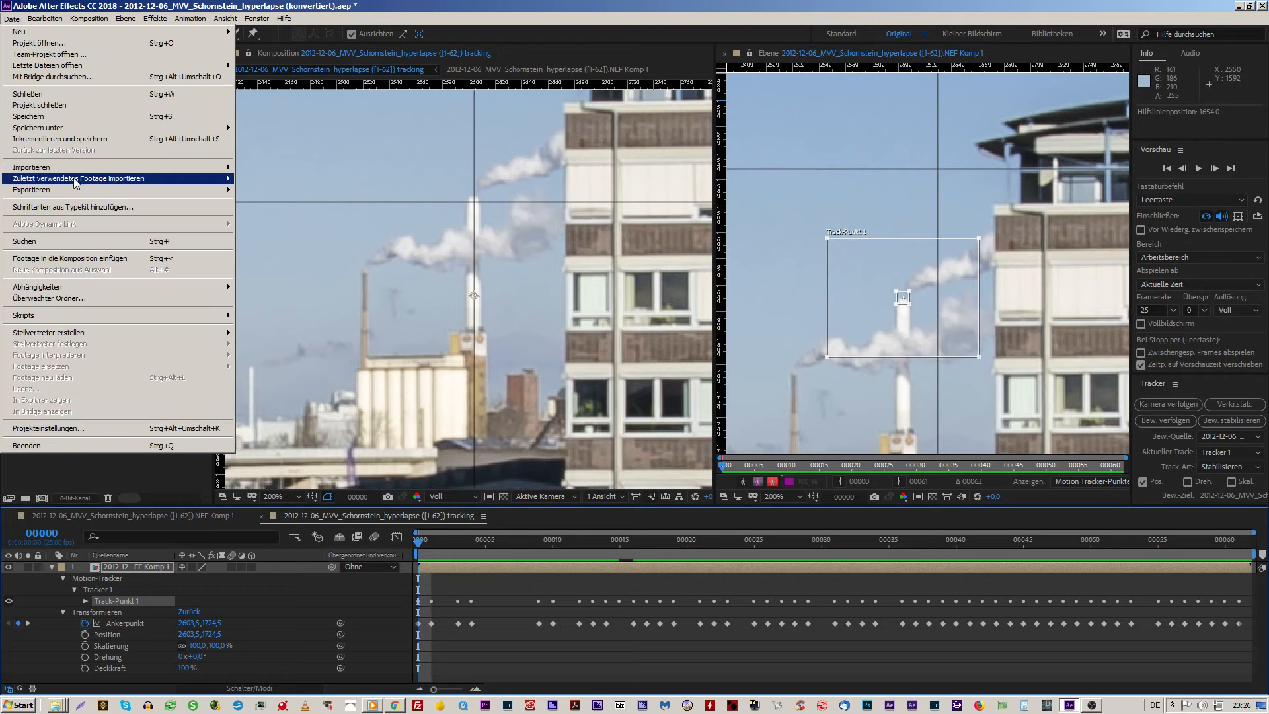
left_click(63, 118)
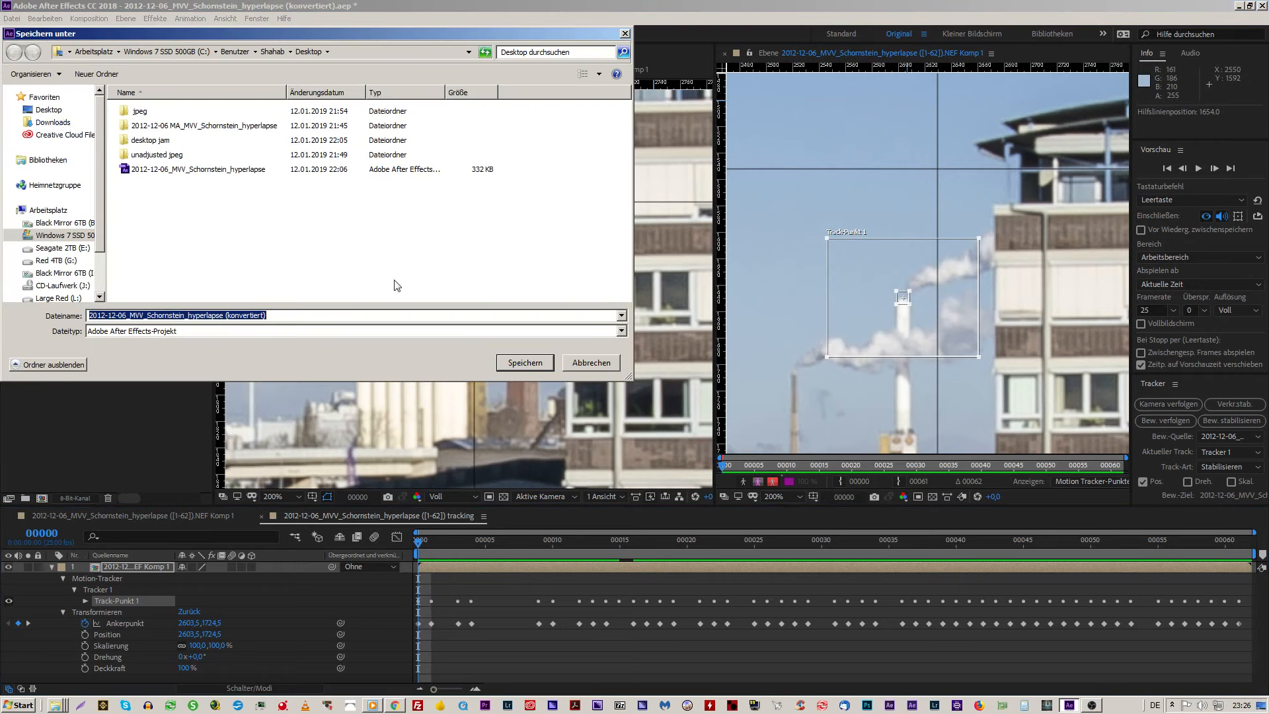
left_click(524, 362)
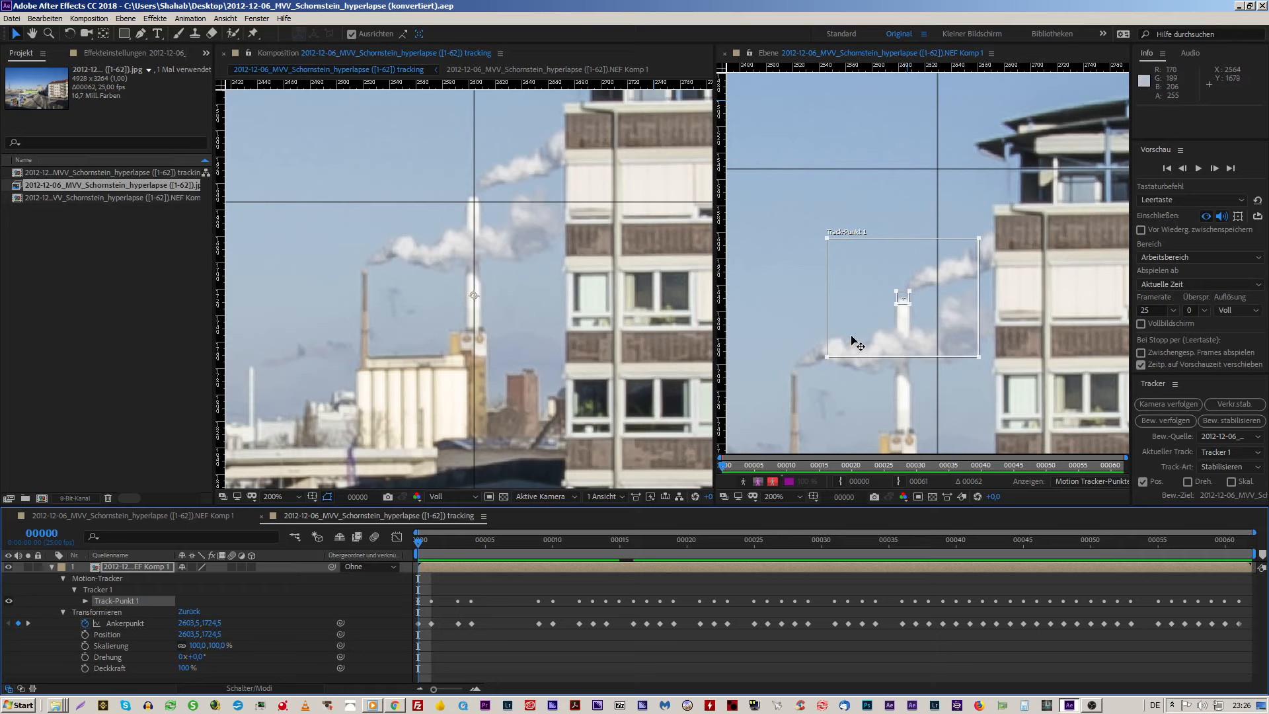
Step: In the layer view, bracket the chimney with two vertical guides, one at 2609.5 on its right edge, and remove the horizontal guide
left_click_drag(936, 203, 895, 218)
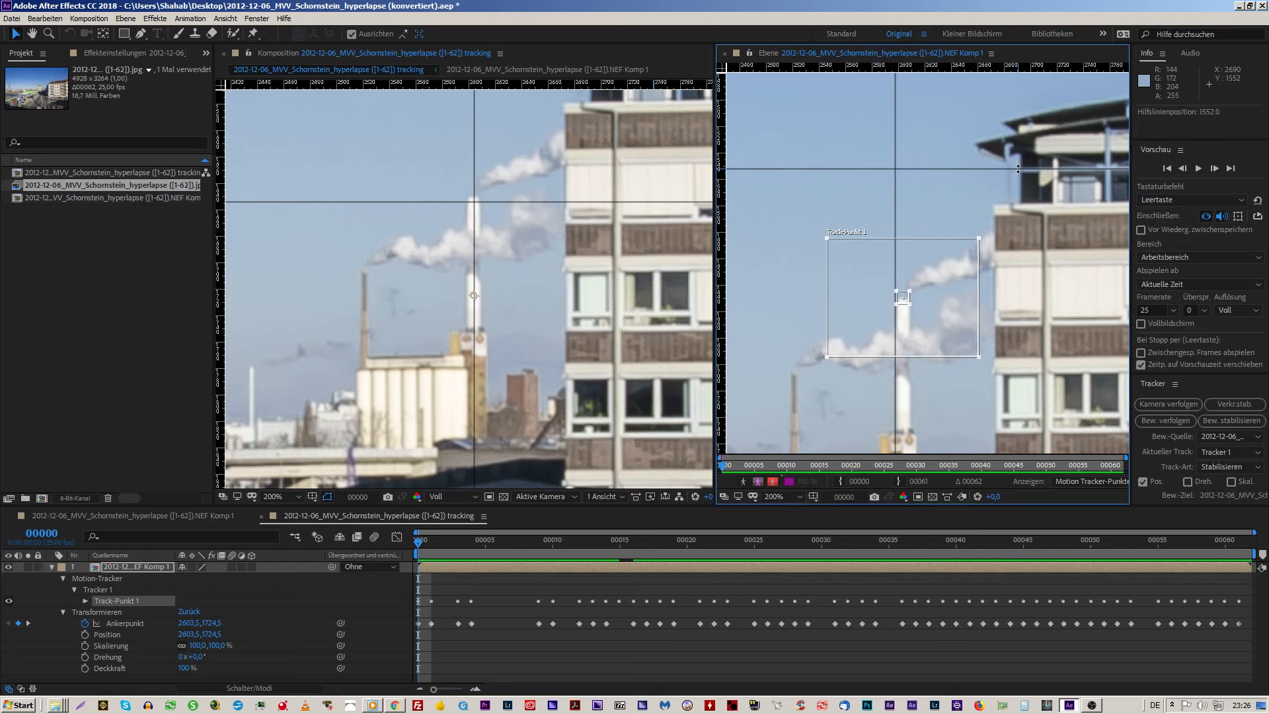
left_click_drag(1021, 169, 1026, 60)
left_click_drag(722, 226, 911, 322)
left_click(933, 372)
key("period")
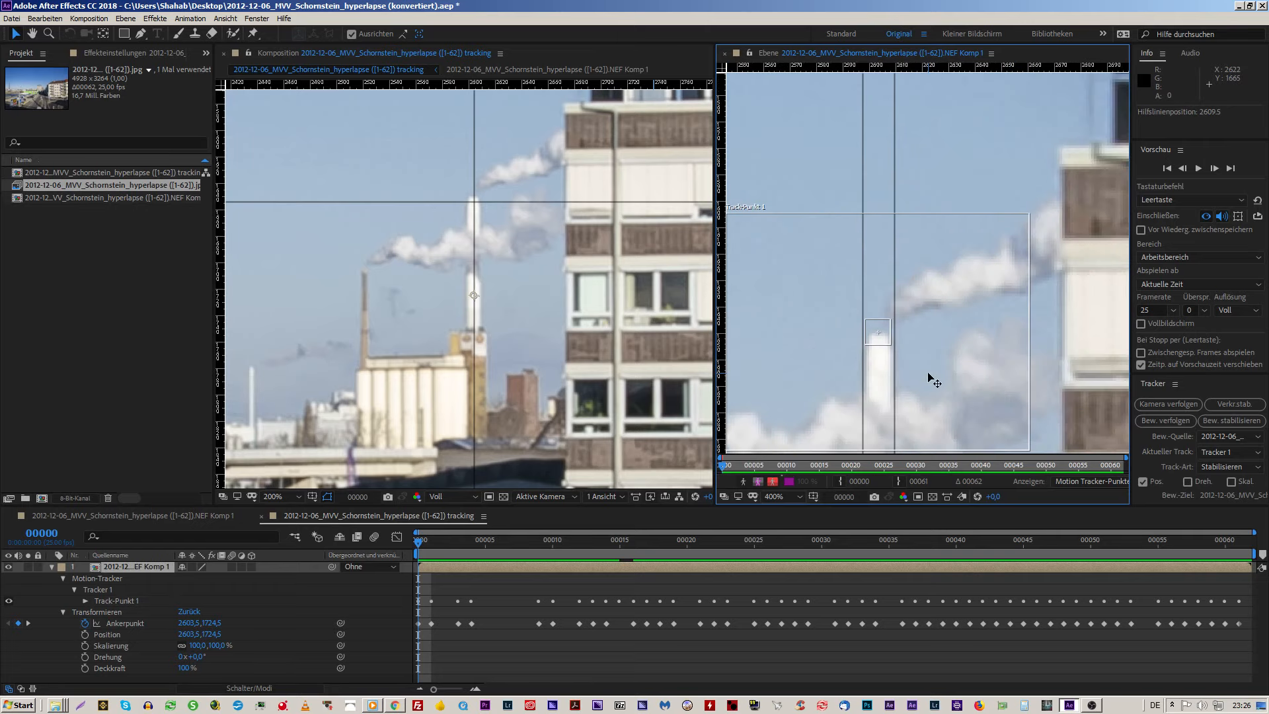
Step: In frame 9, nudge Track-Punkt 1 slightly right and reapply the stabilization in X and Y
left_click_drag(430, 543, 537, 553)
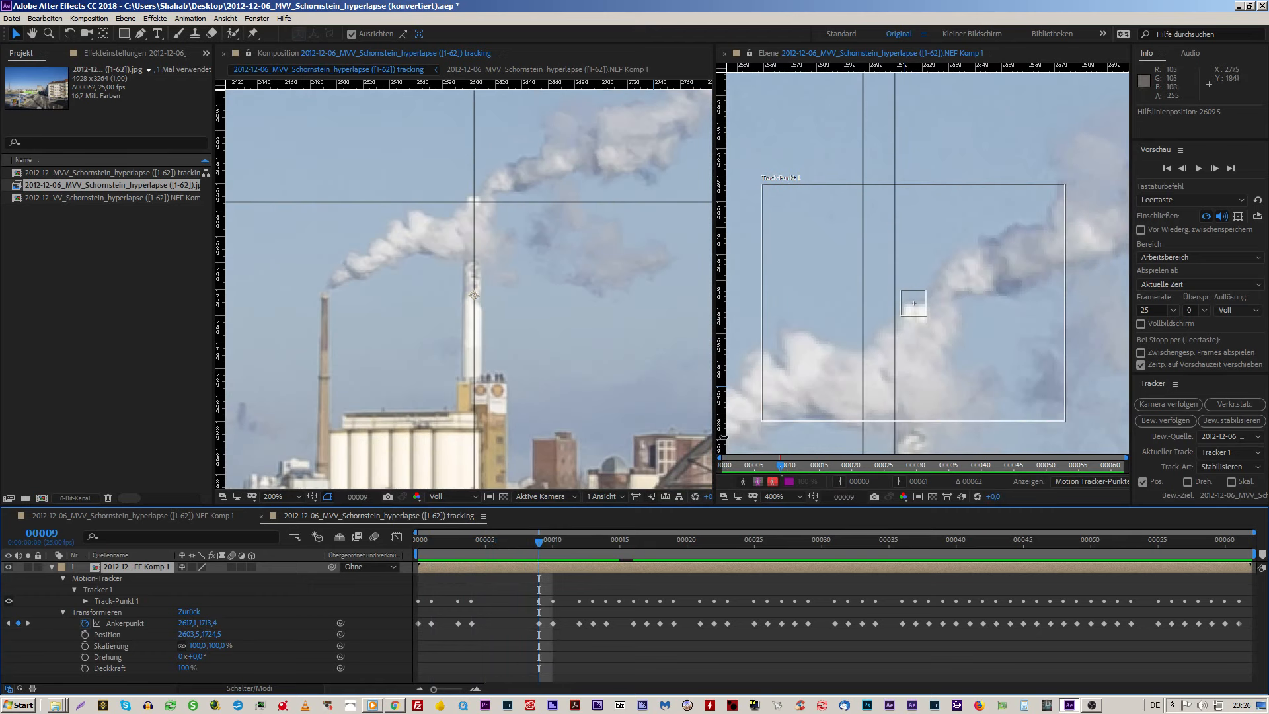
left_click(987, 378)
left_click_drag(988, 378, 990, 380)
left_click(1223, 470)
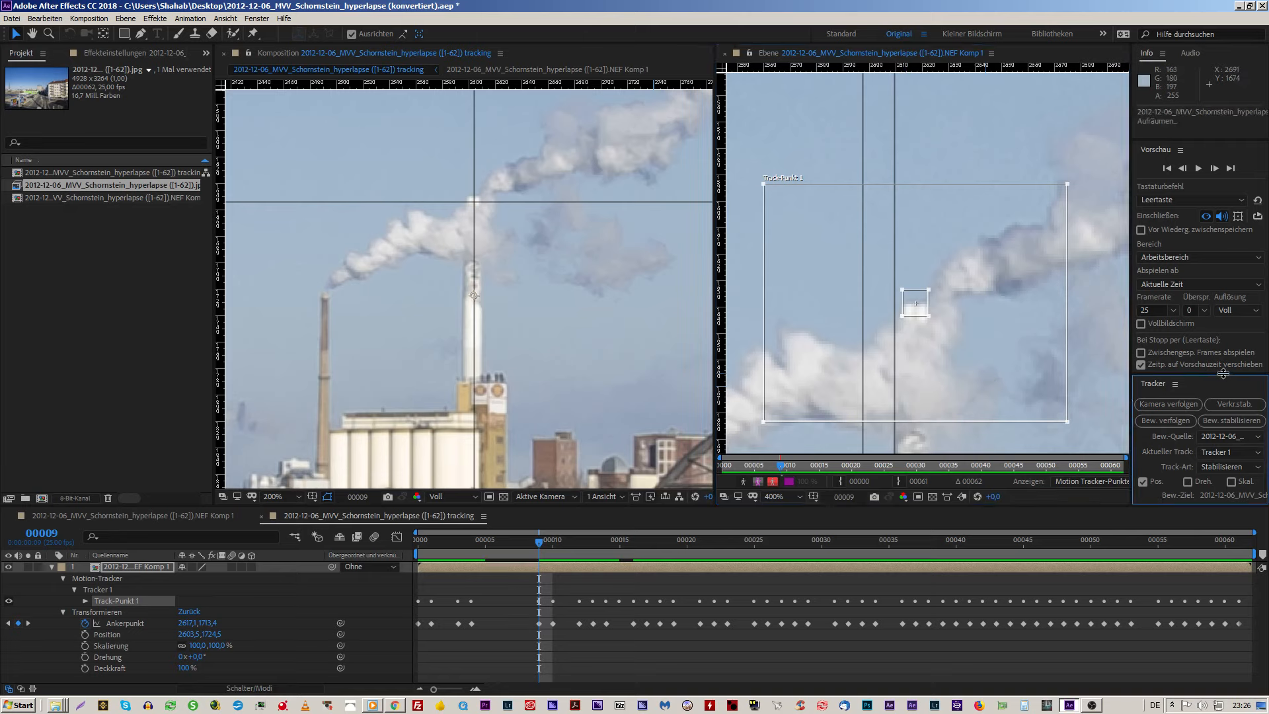
left_click(1234, 481)
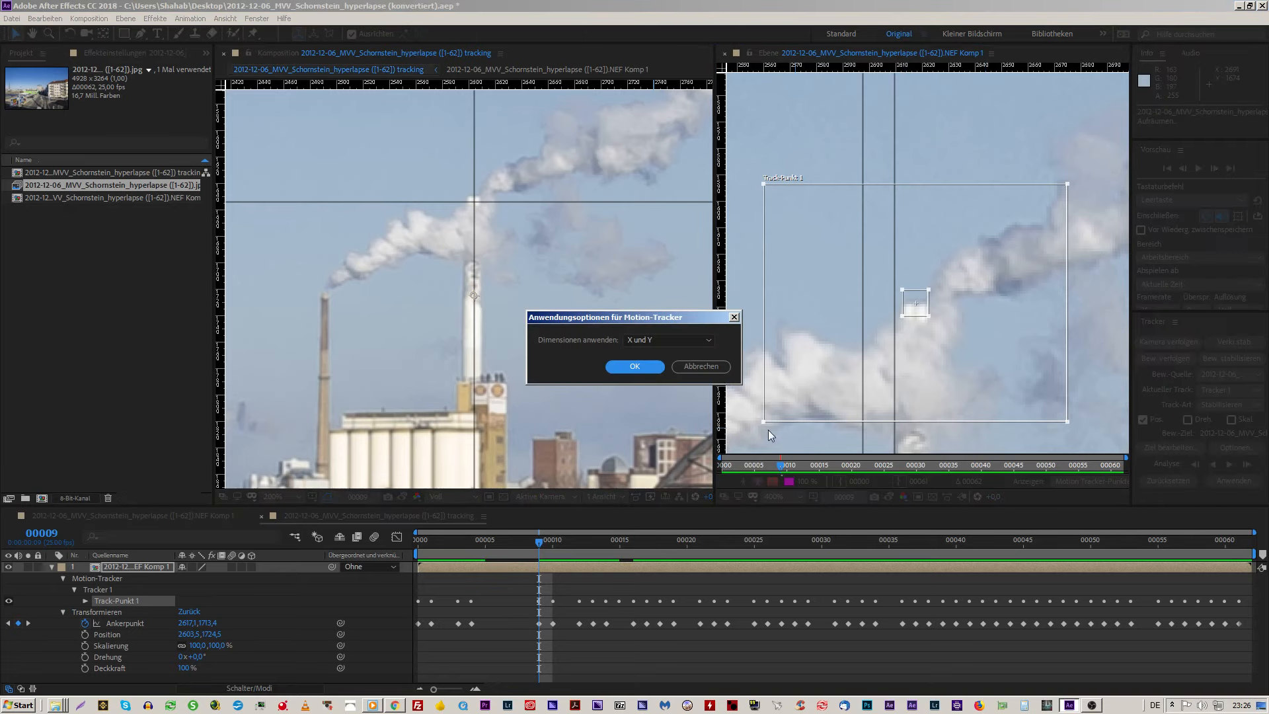
left_click(651, 366)
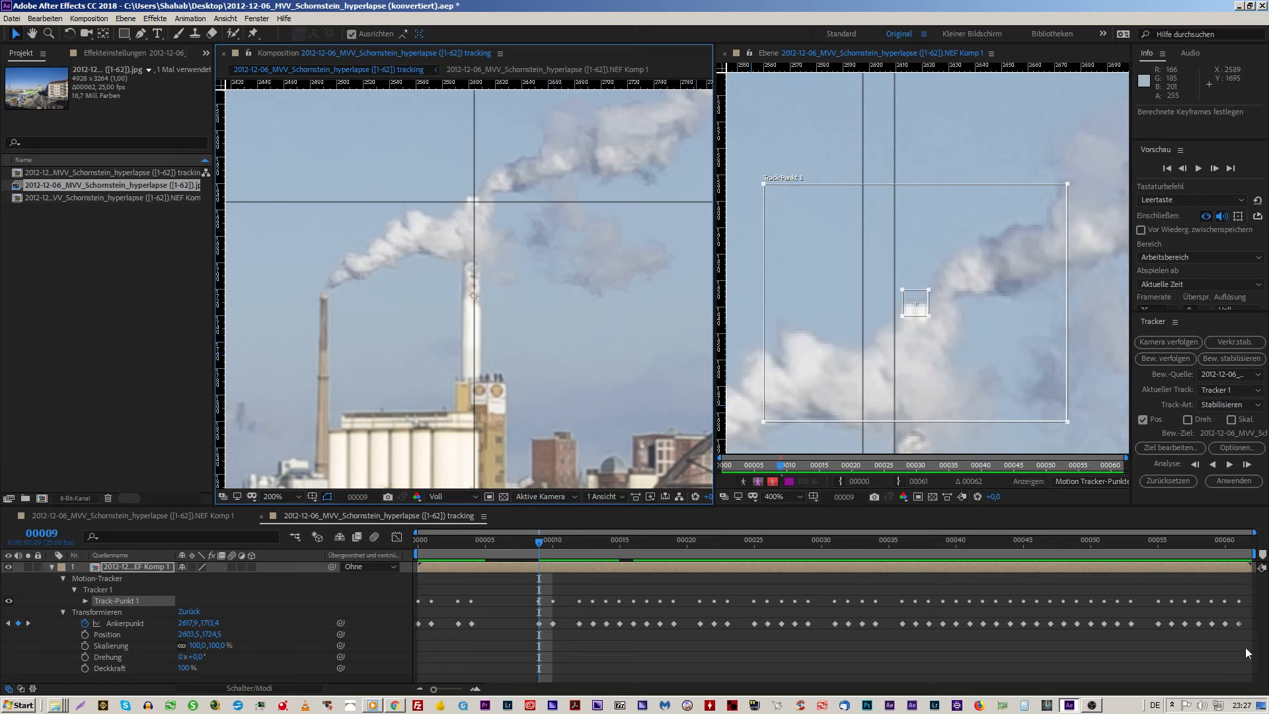
Step: Compare the chimney's position against the guides between frames 8 and 9 and the frames up to 12
left_click_drag(1246, 647, 534, 614)
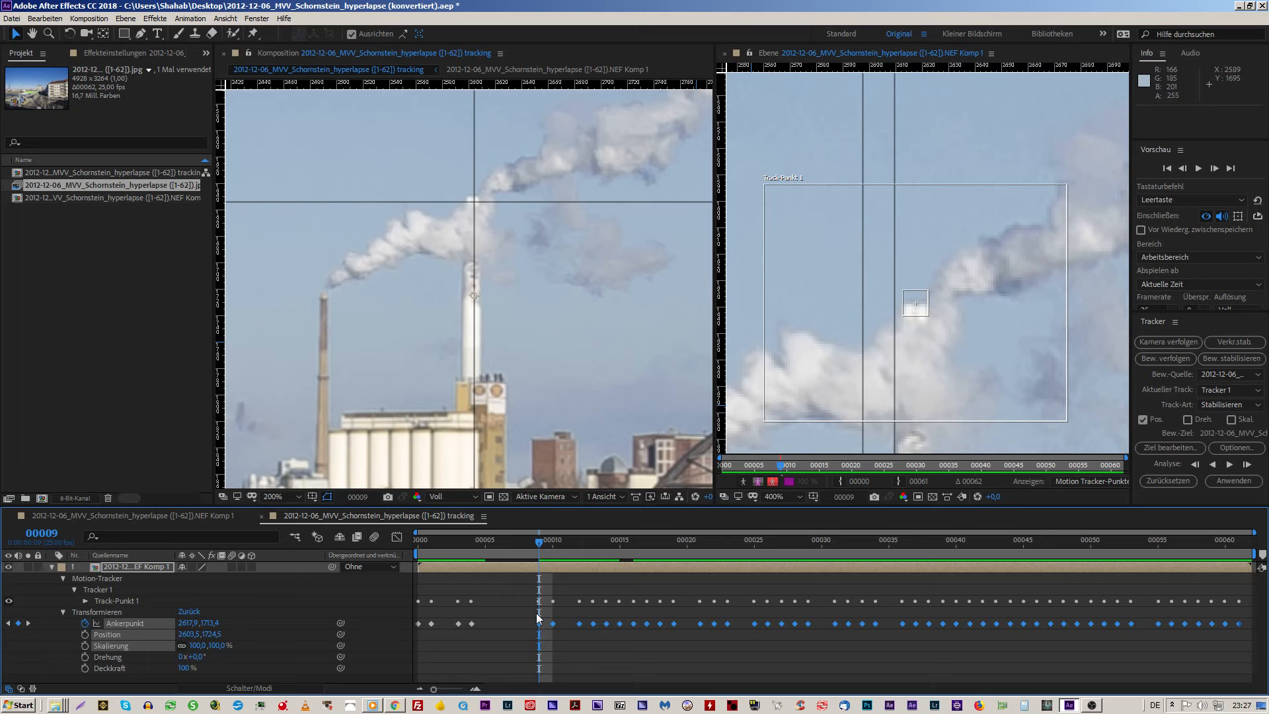
left_click(542, 644)
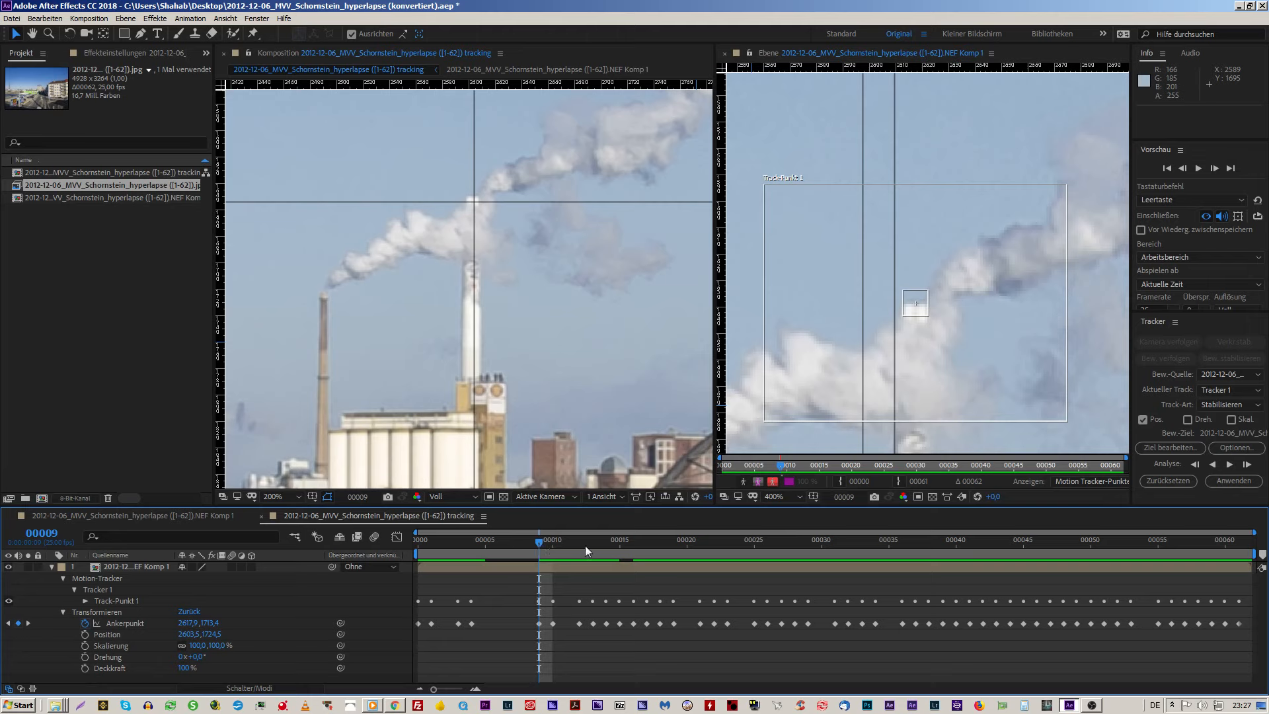
key("Page_Up")
key("Page_Down")
key("Page_Down")
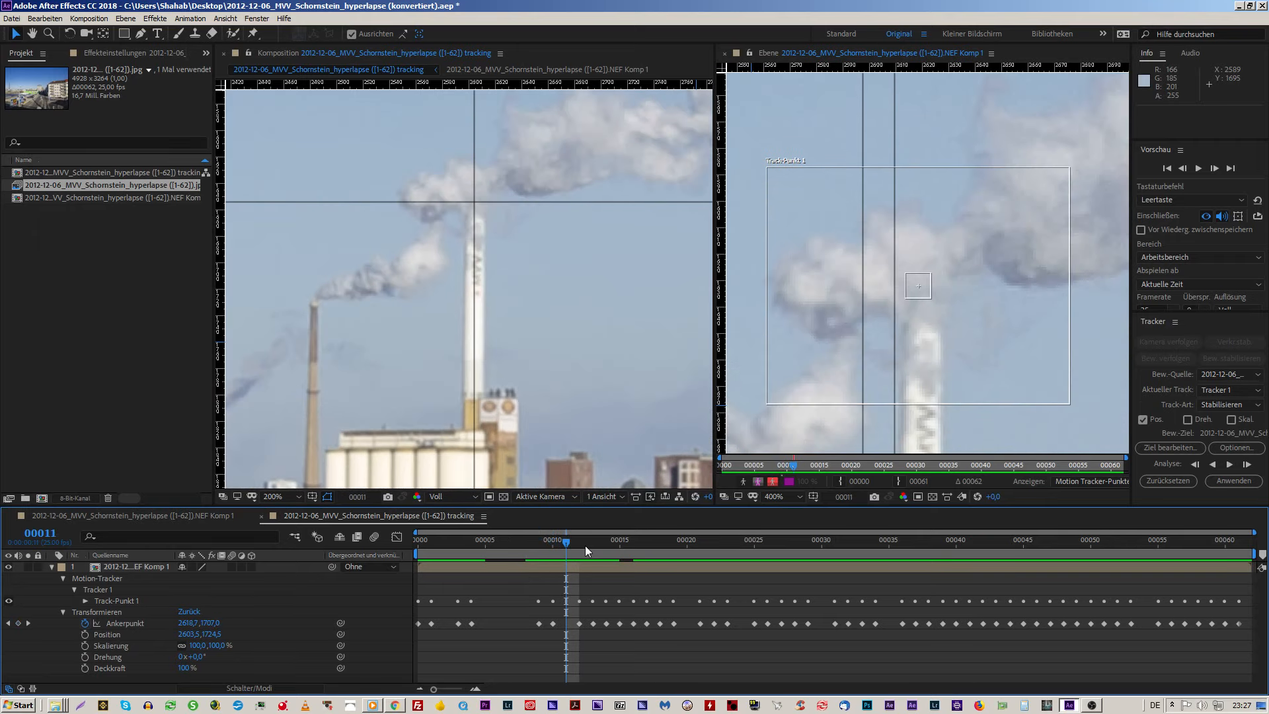
key("Page_Up")
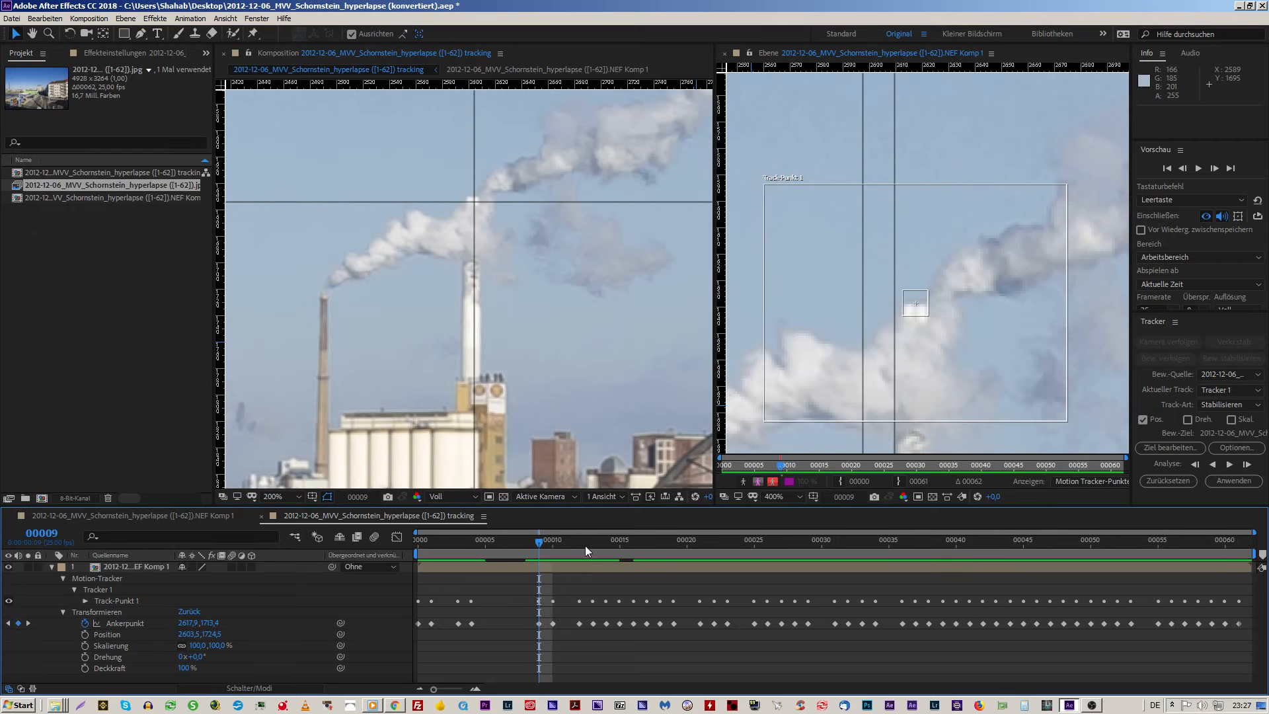
key("Page_Down")
key("Page_Up")
key("Page_Down")
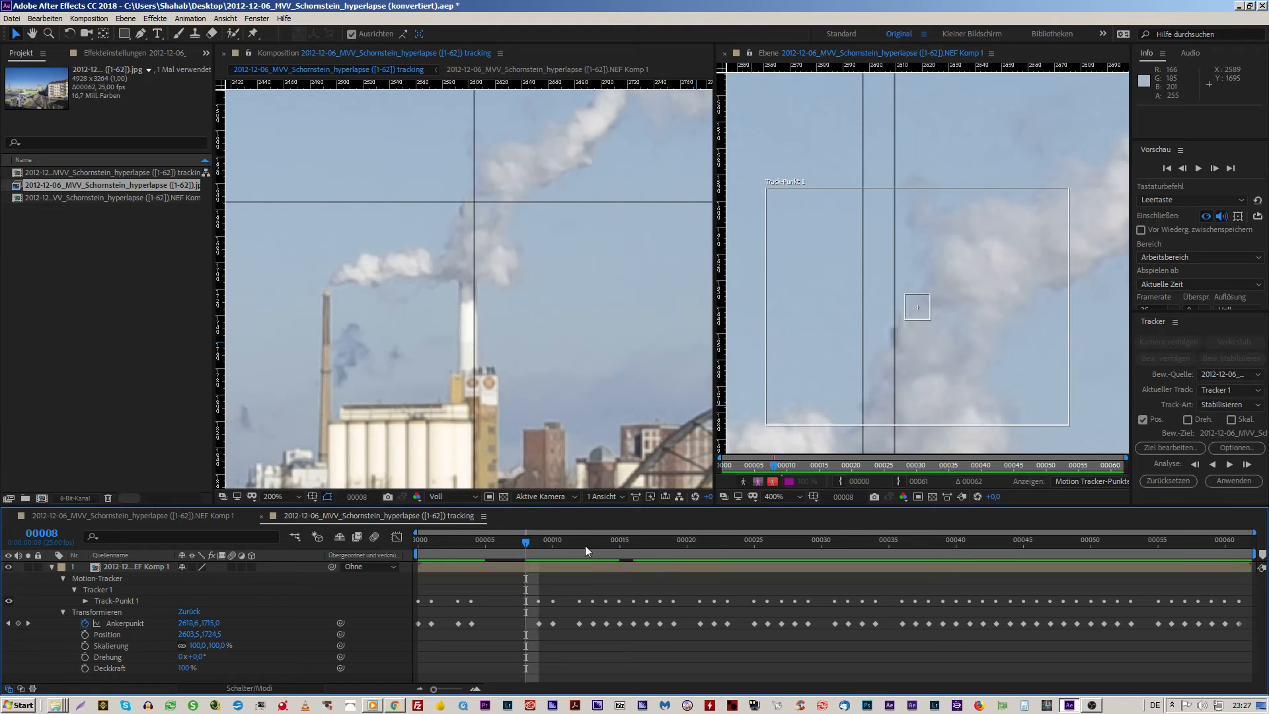
key("Page_Up")
key("Page_Up")
key("Page_Up")
key("Page_Down")
key("Page_Down")
key("Page_Down")
key("Page_Up")
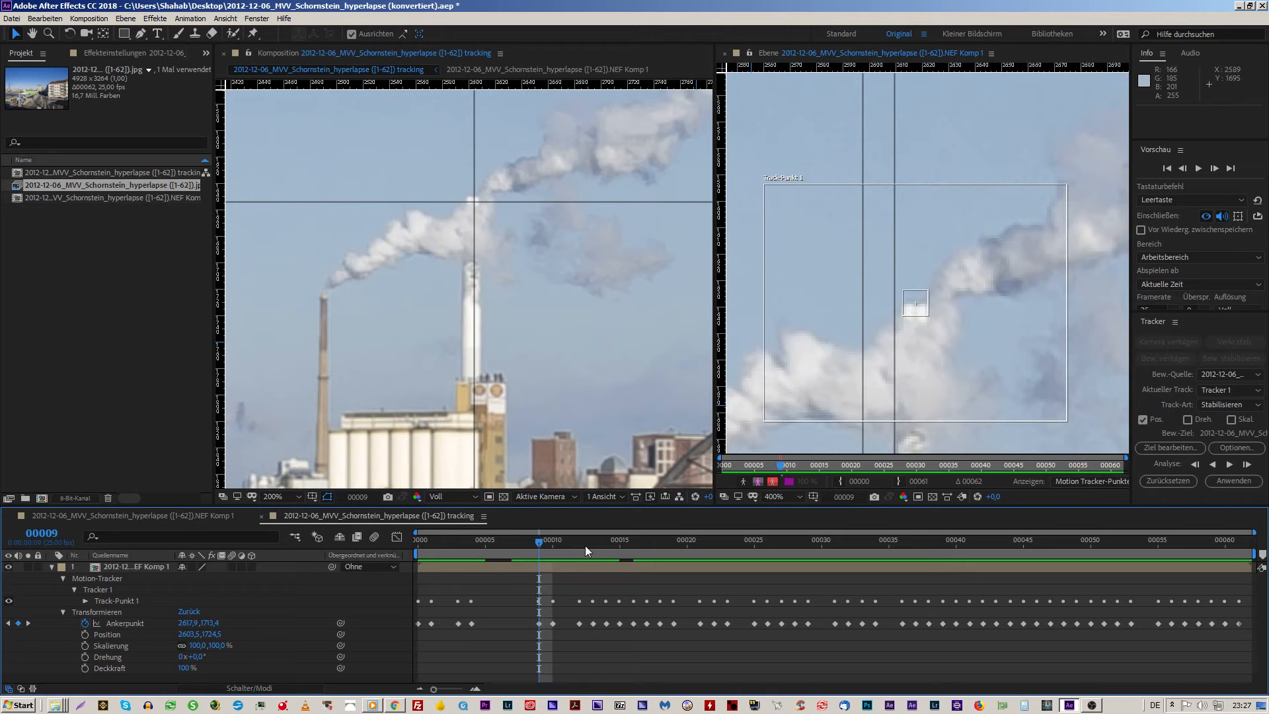
key("Page_Up")
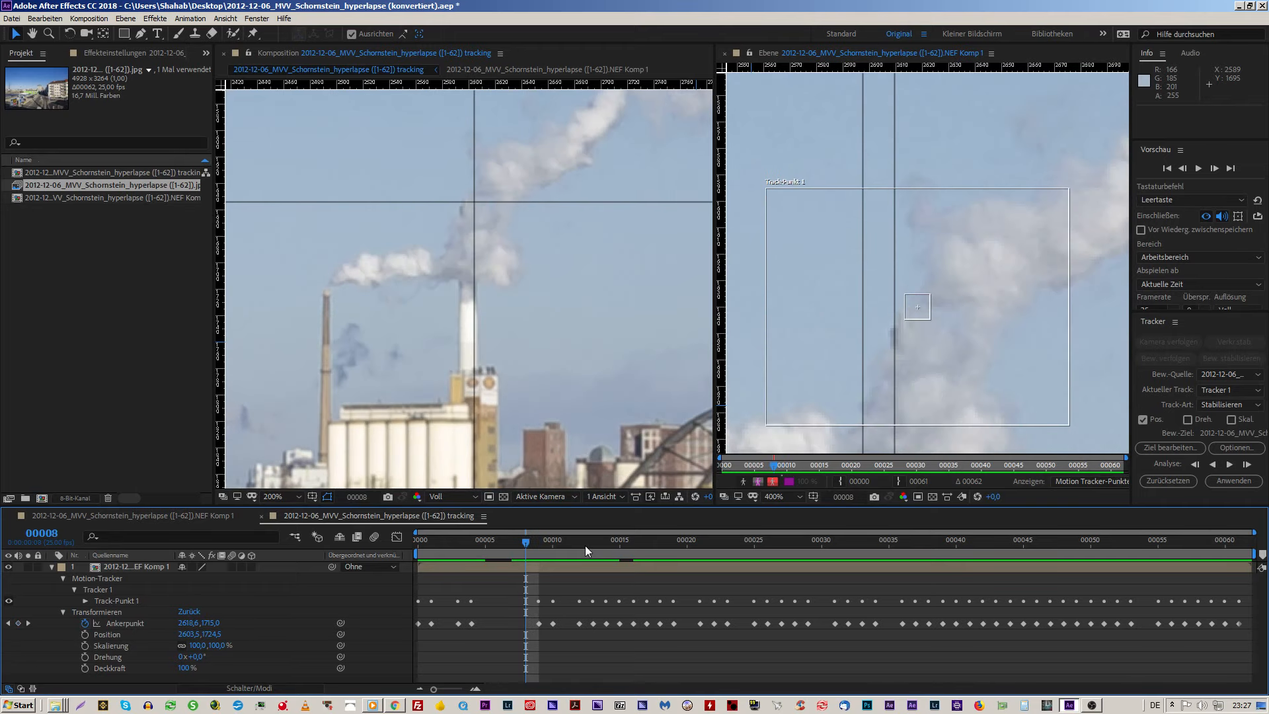
key("Page_Down")
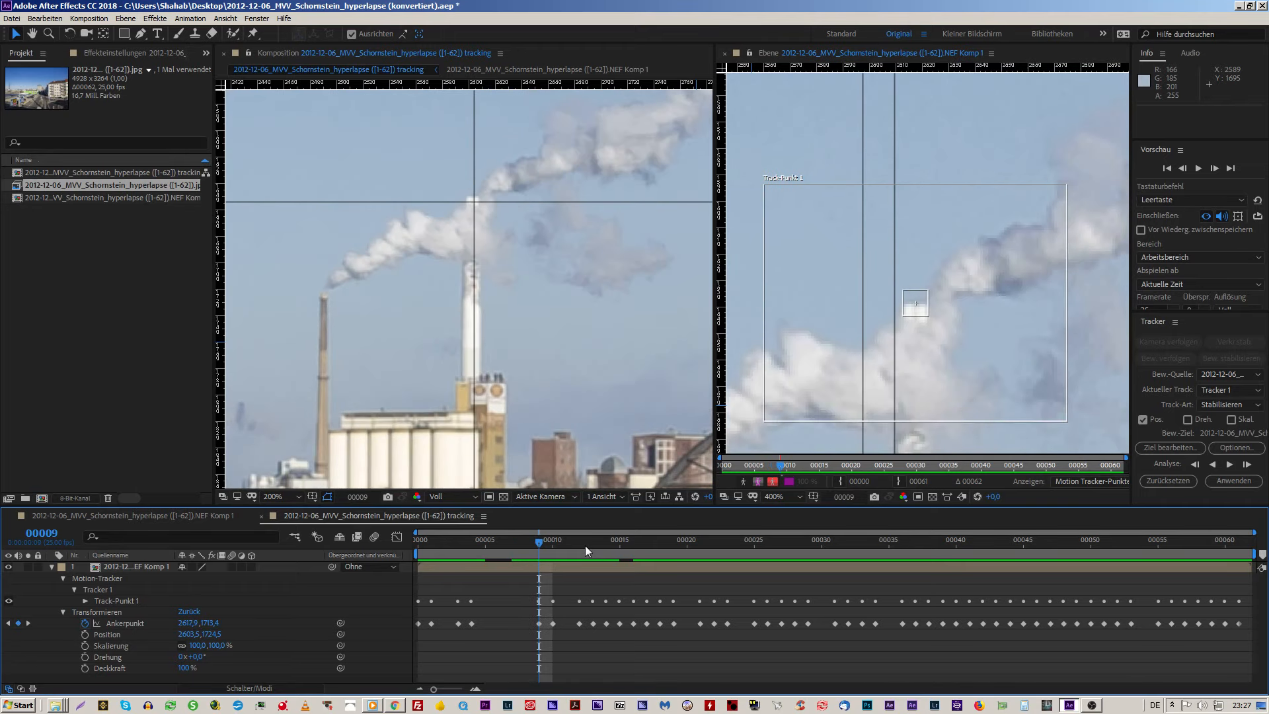
key("Page_Up")
key("Page_Down")
key("Page_Up")
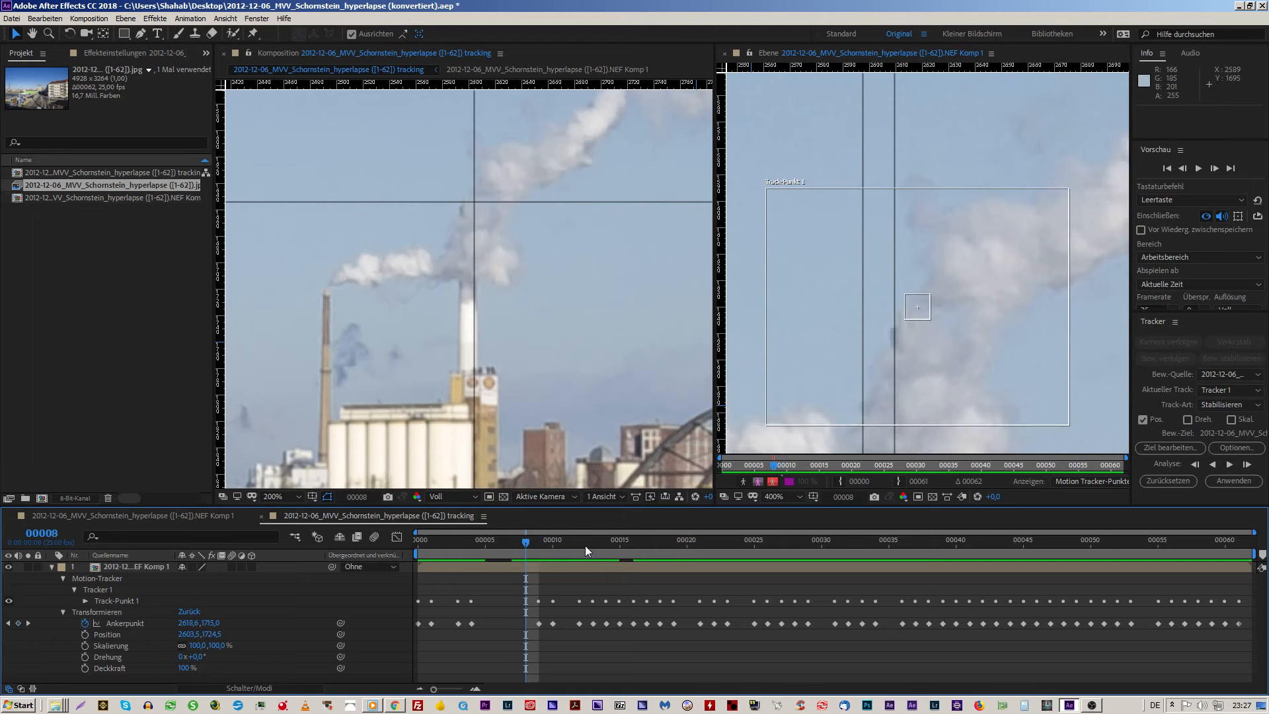
key("Page_Down")
key("Page_Up")
key("Page_Down")
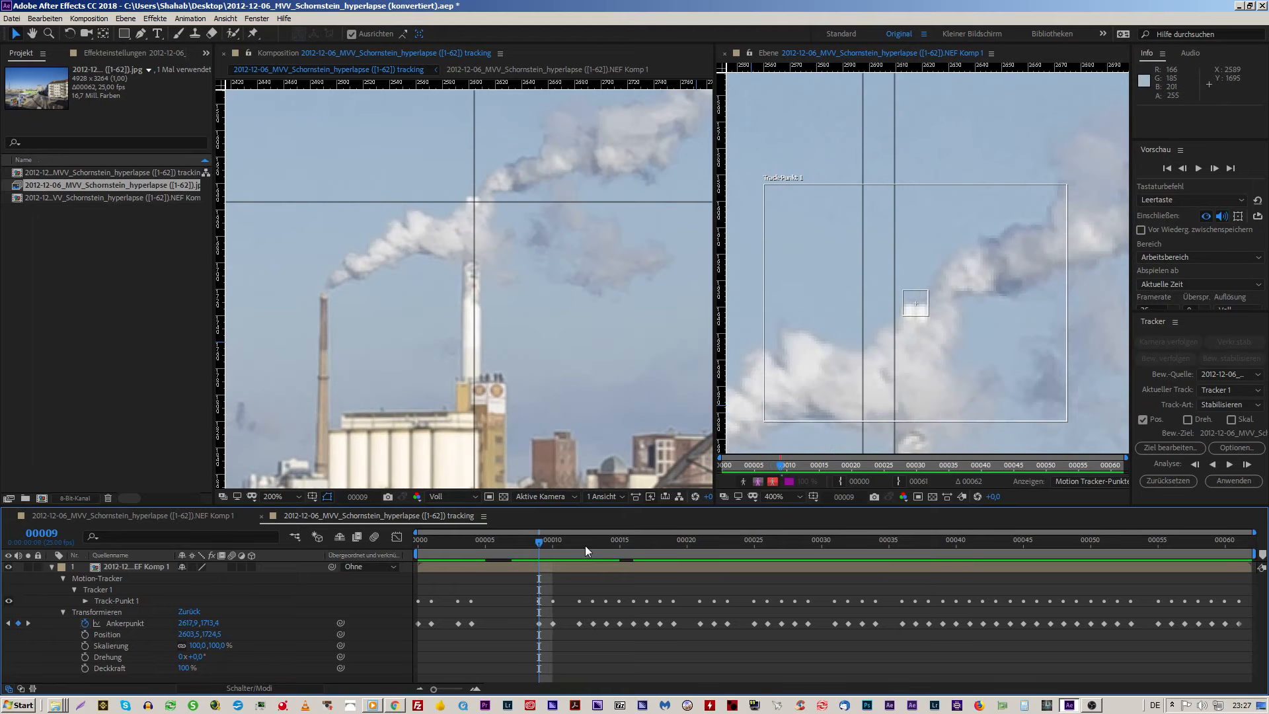
key("Page_Down")
key("Page_Down")
key("Page_Down")
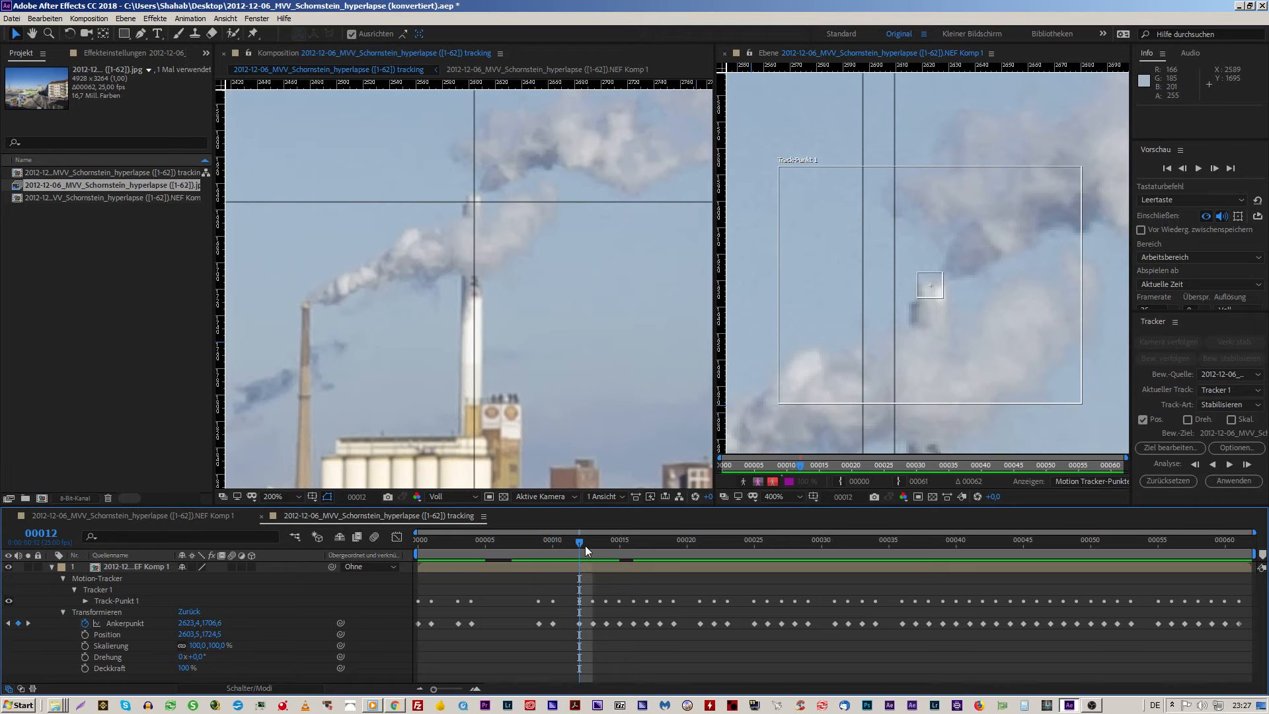
Step: Compare frames 11 and 12 repeatedly to judge how far the chimney shifts relative to the guides
key("Page_Up")
key("Page_Down")
key("Page_Up")
key("Page_Down")
key("Page_Up")
key("Page_Down")
key("Page_Up")
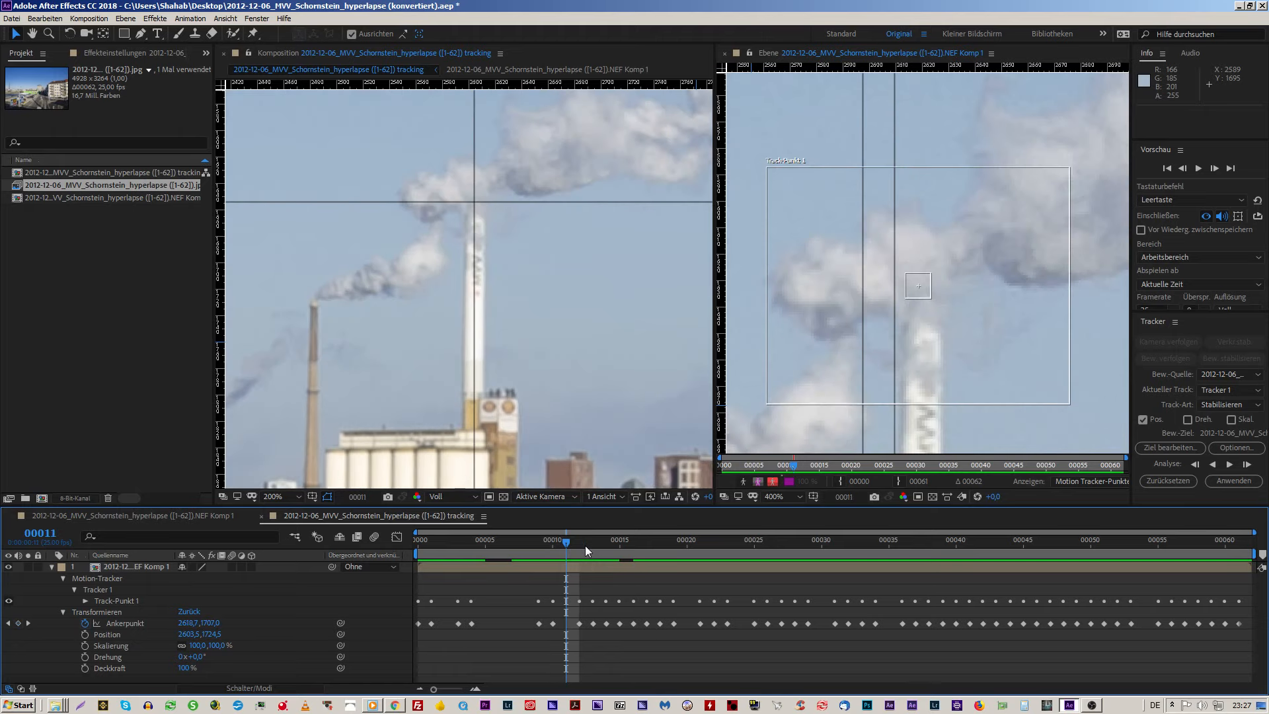
key("Page_Down")
key("Page_Up")
key("Page_Down")
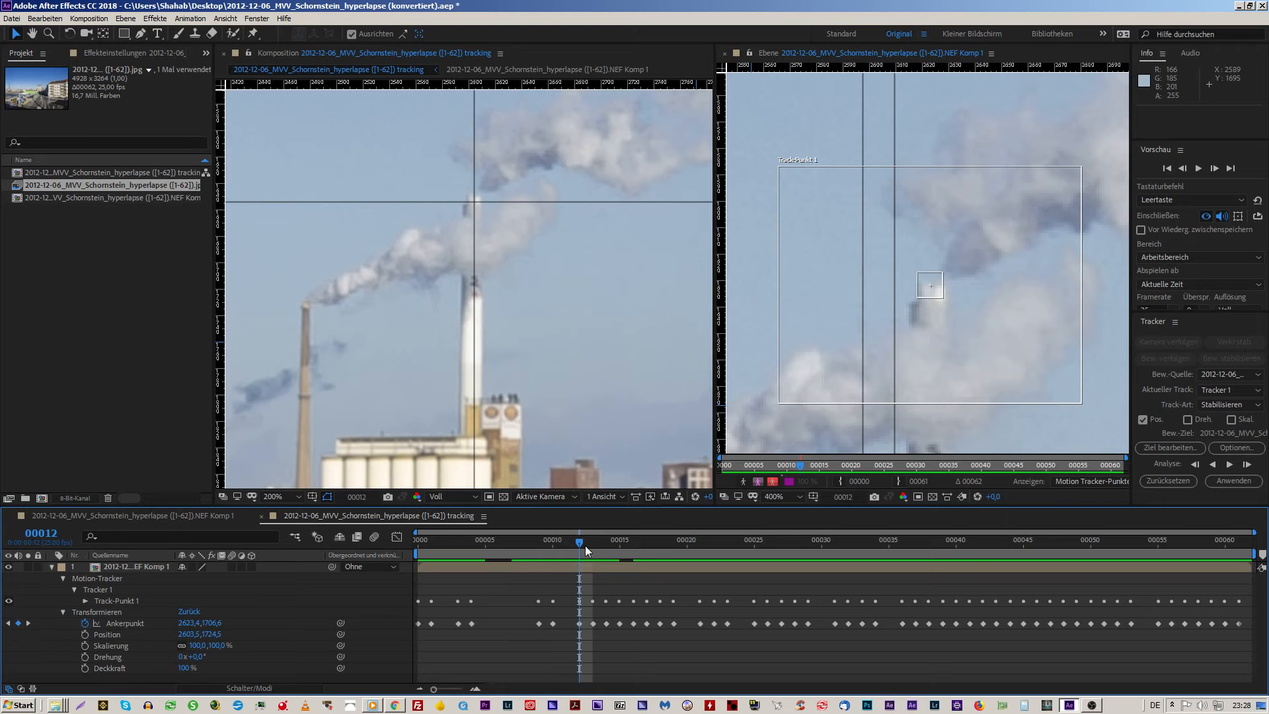
key("Page_Up")
key("Page_Down")
key("Page_Up")
key("Page_Down")
key("Page_Up")
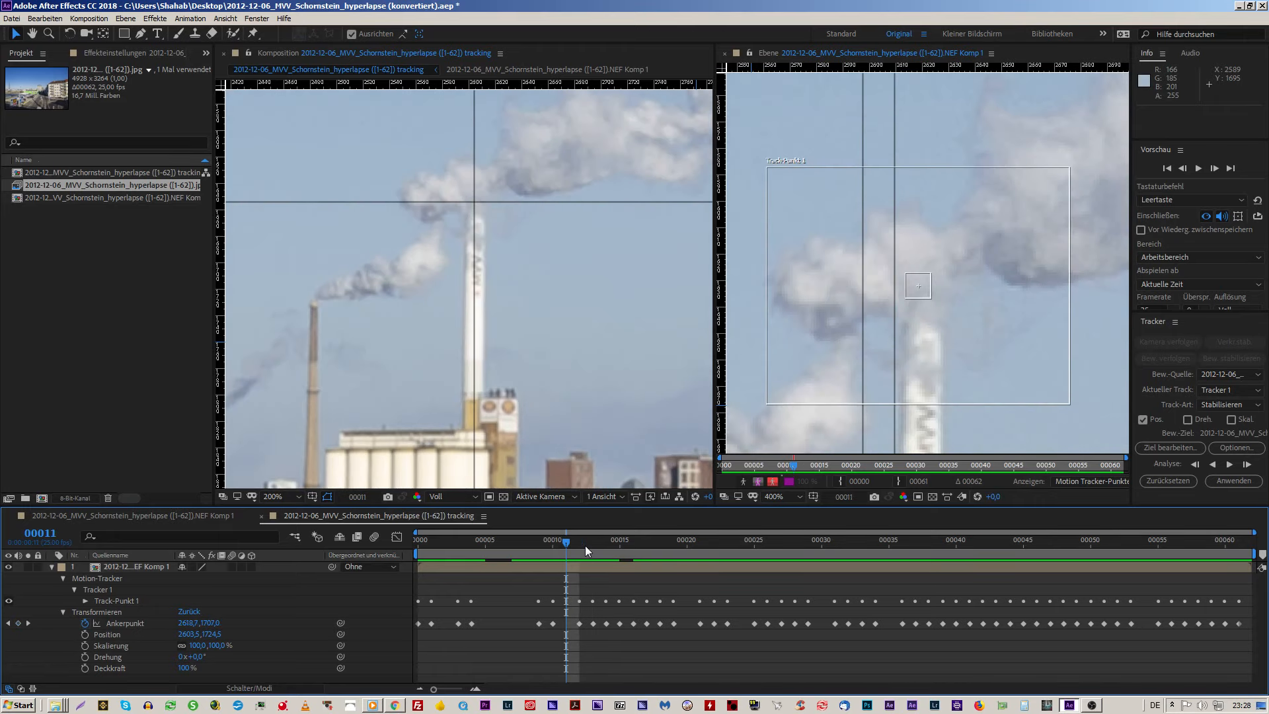
key("Page_Down")
key("Page_Up")
Step: In frame 11, nudge Track-Punkt 1 slightly right and up, and reapply the stabilization in X and Y
left_click(543, 262)
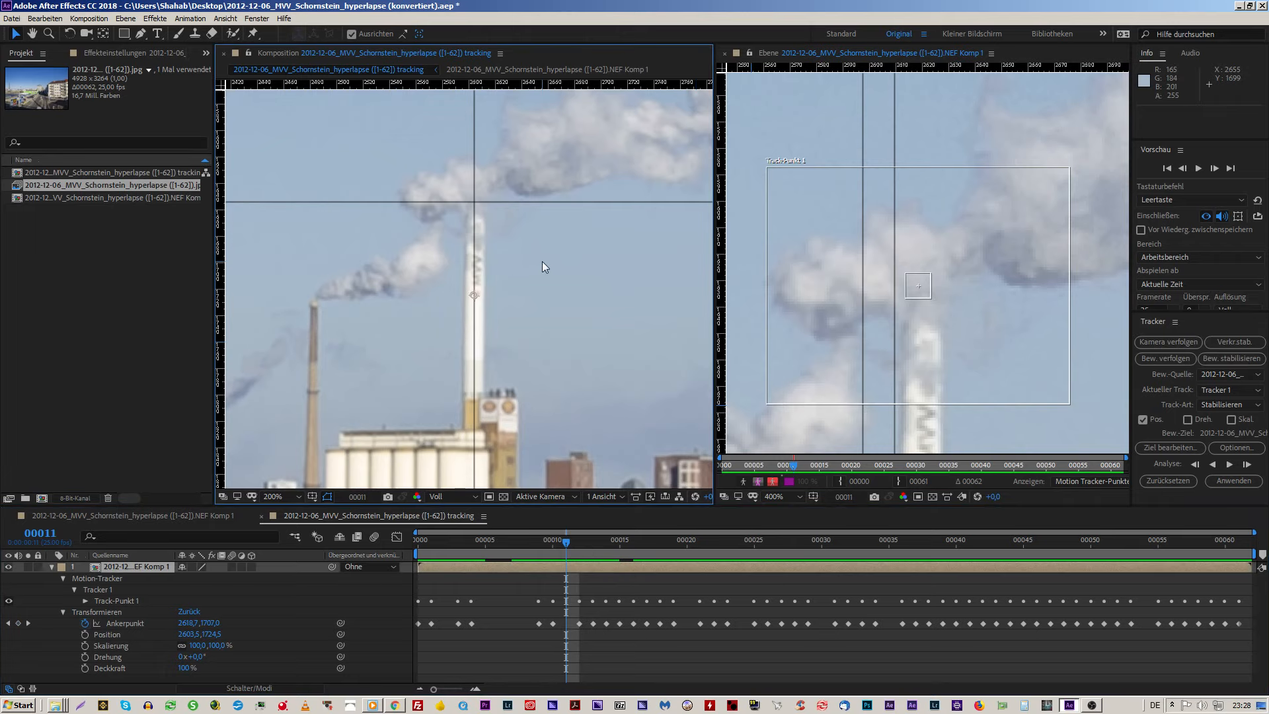
left_click(967, 332)
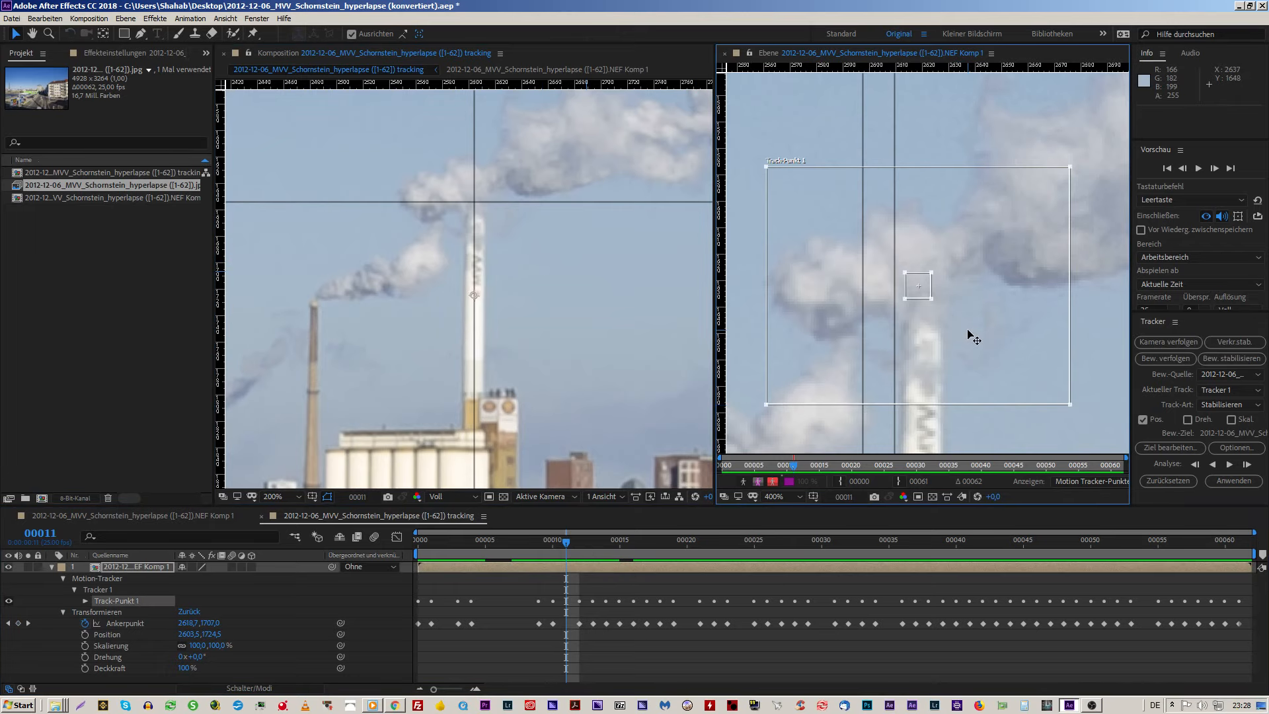
left_click(505, 301)
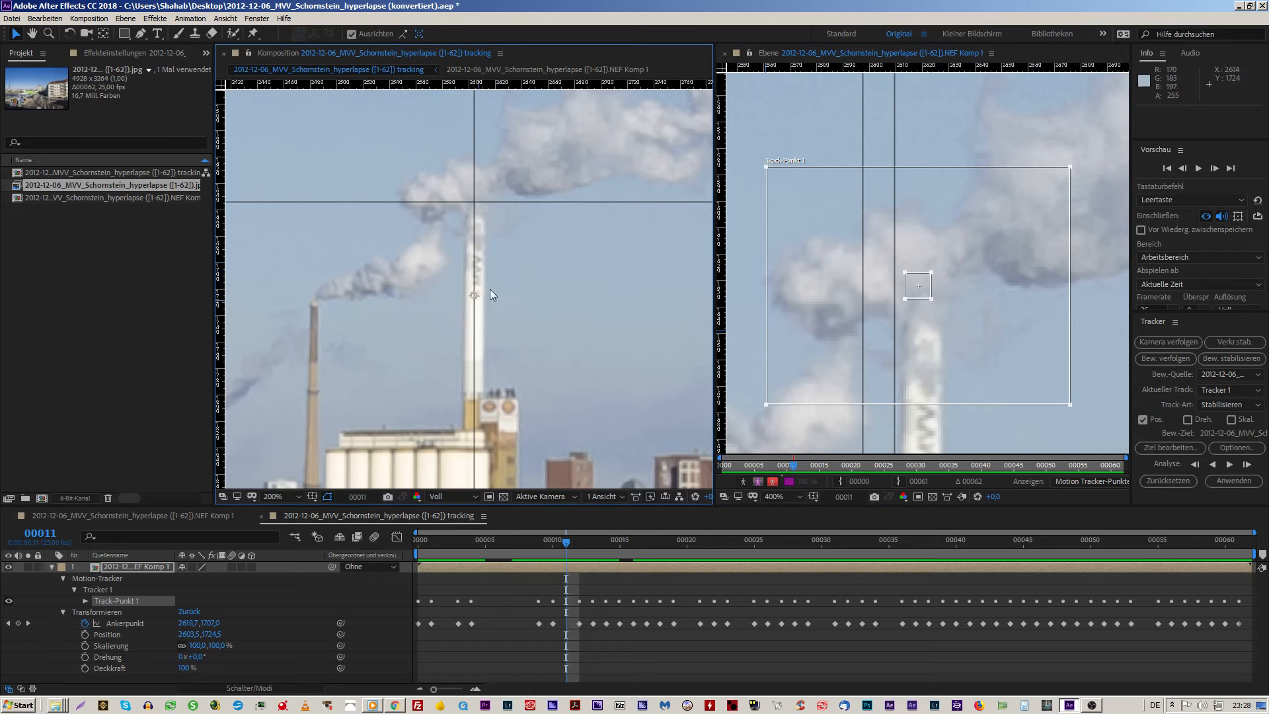
left_click(980, 355)
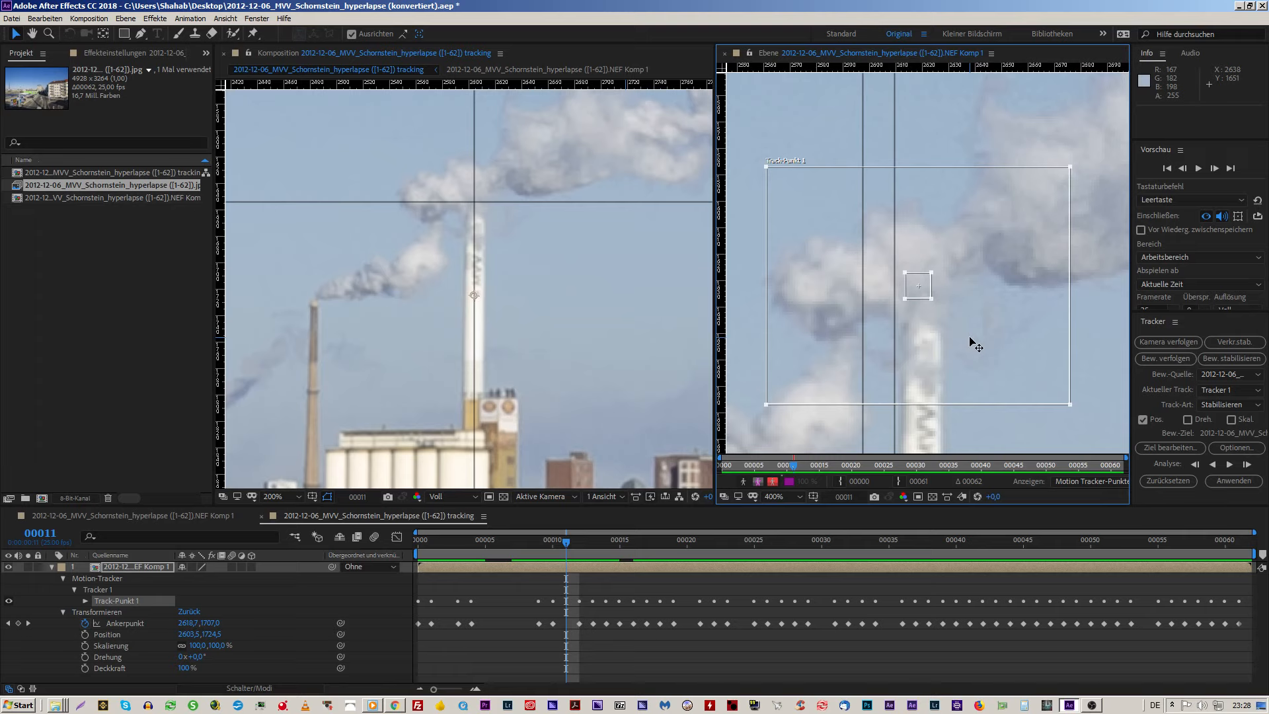
left_click_drag(969, 337, 974, 336)
left_click(1234, 482)
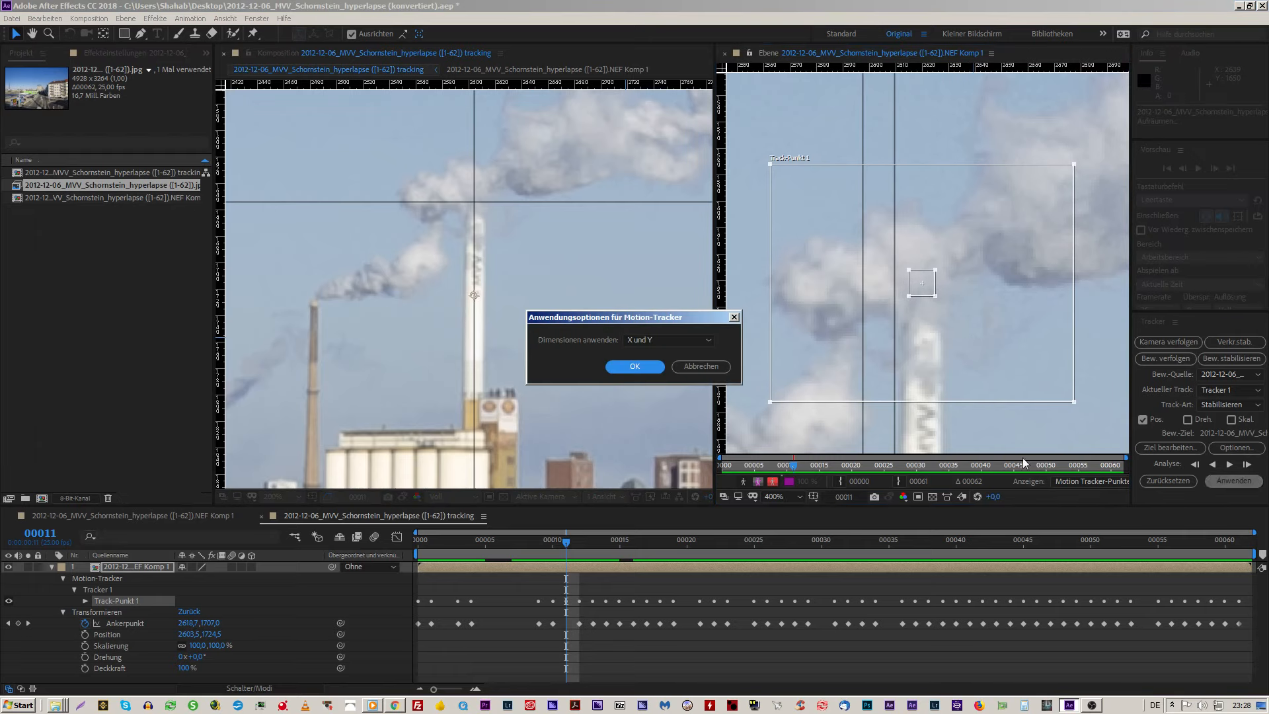
left_click(636, 367)
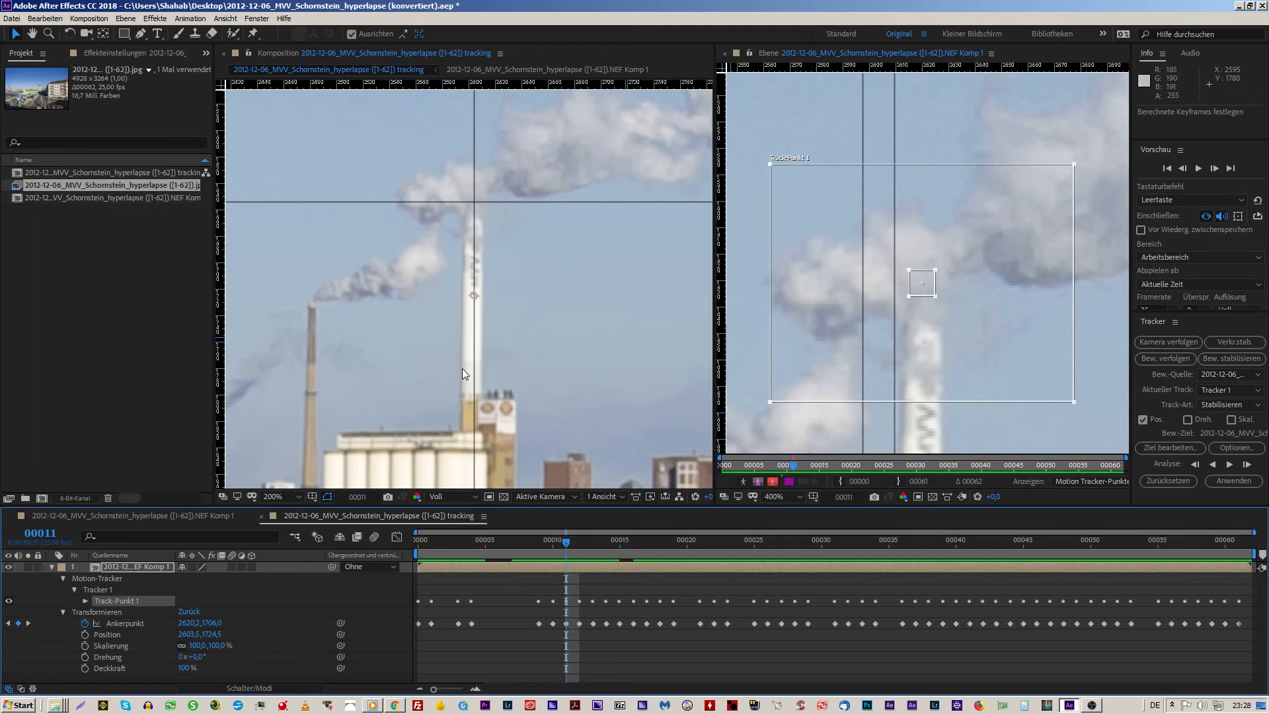
Step: Check the corrected chimney position by flipping between frames 11 and 12
key("Page_Down")
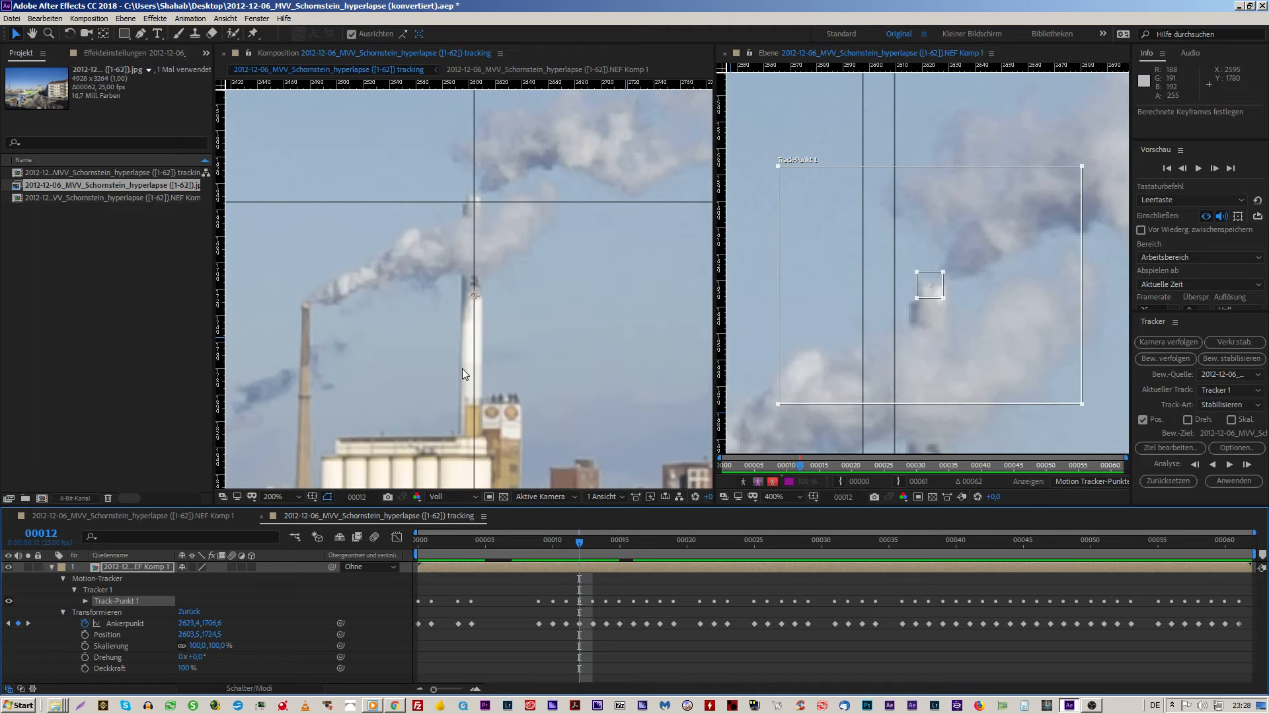
key("Page_Up")
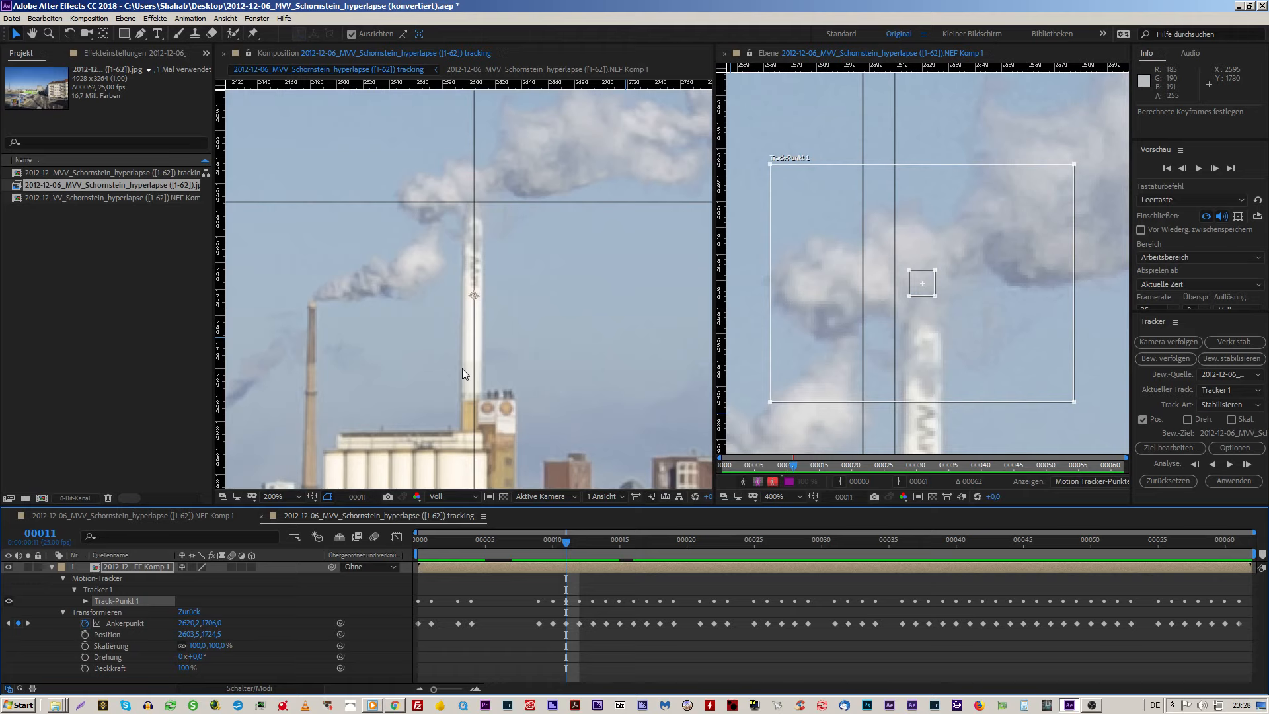
key("Page_Down")
key("Page_Up")
key("Page_Down")
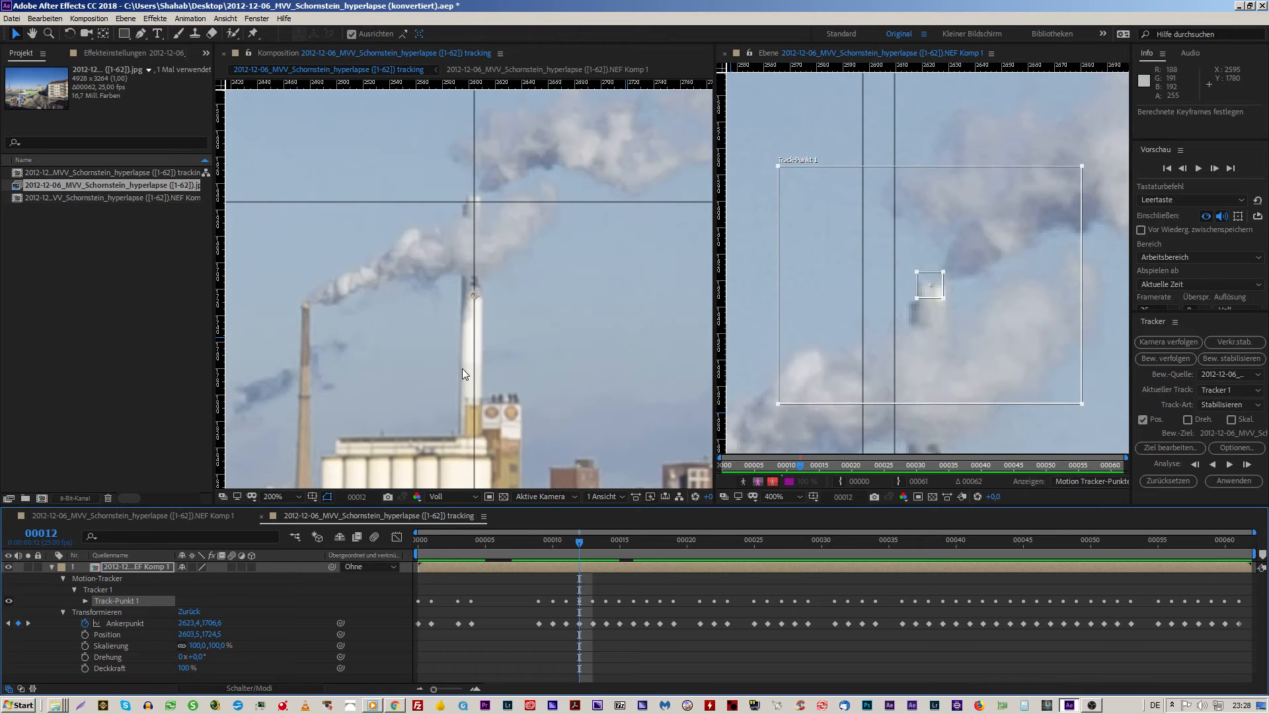
Step: Compare the chimney's position against the guides by flipping between frames 11, 12 and 13
key("Page_Down")
key("Page_Up")
key("Page_Up")
key("Page_Down")
key("Page_Down")
key("Page_Up")
key("Page_Down")
key("Page_Up")
key("Page_Down")
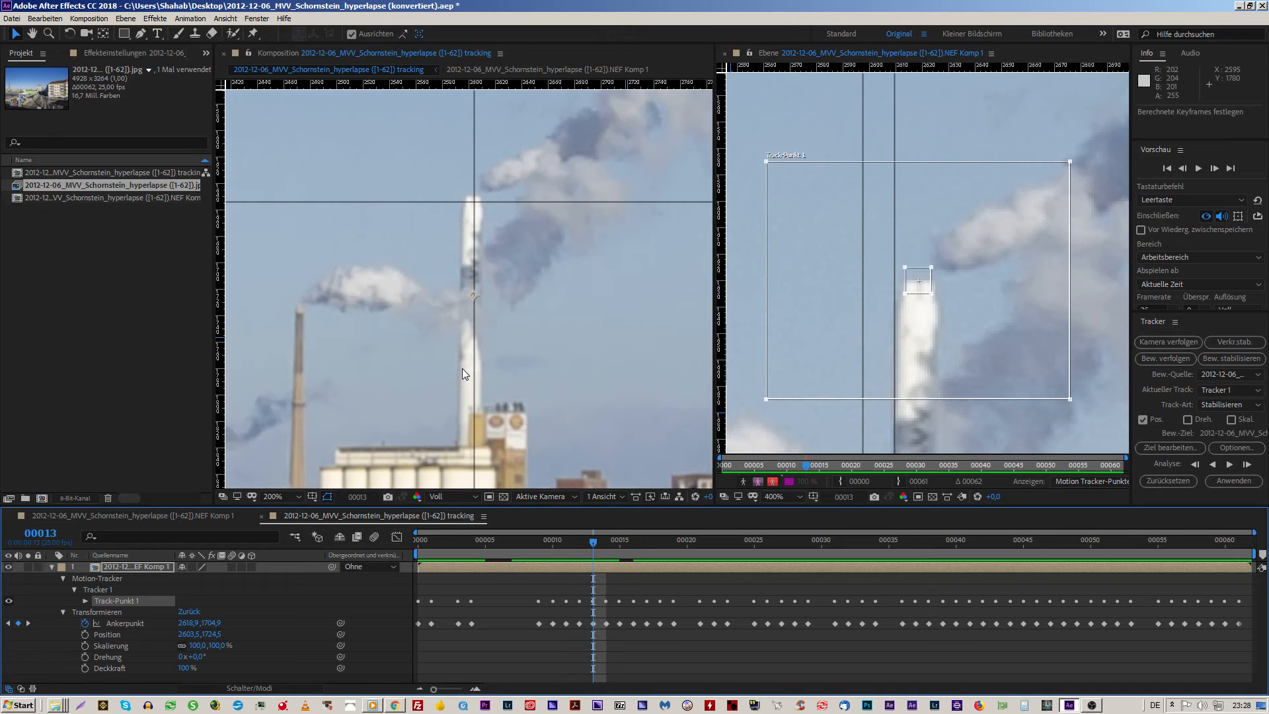
key("Page_Up")
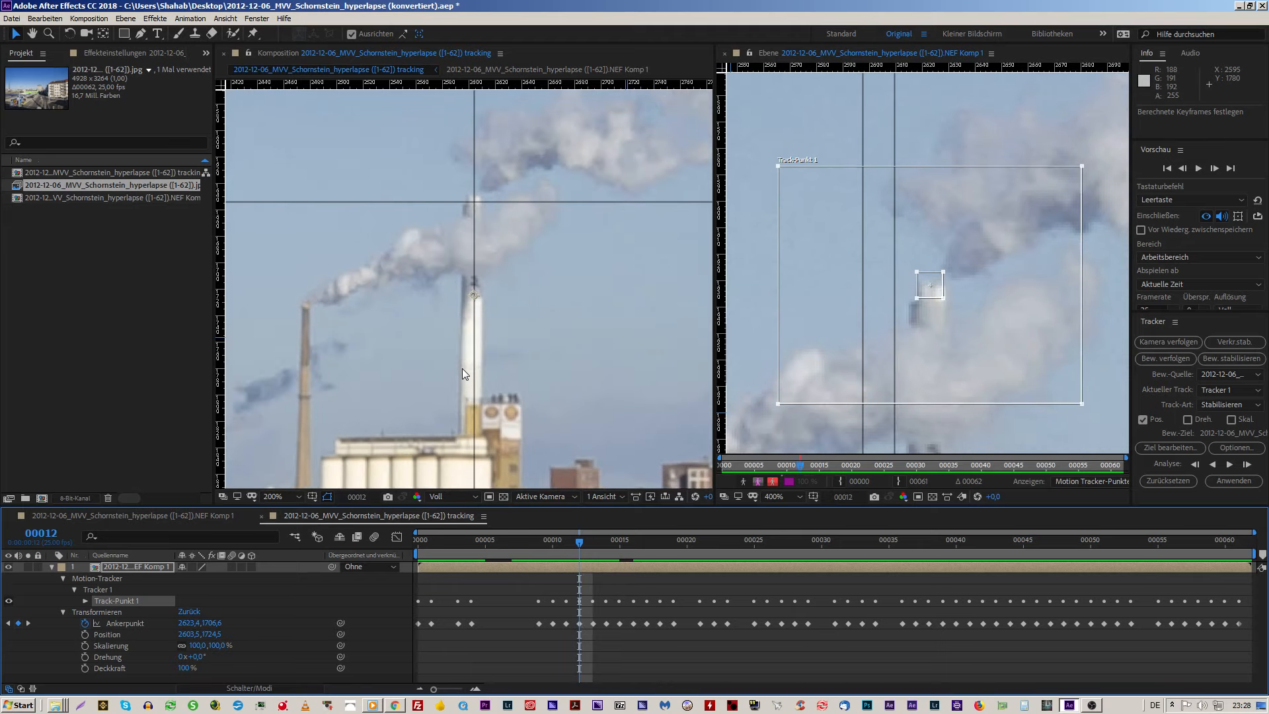
key("Page_Up")
key("Page_Down")
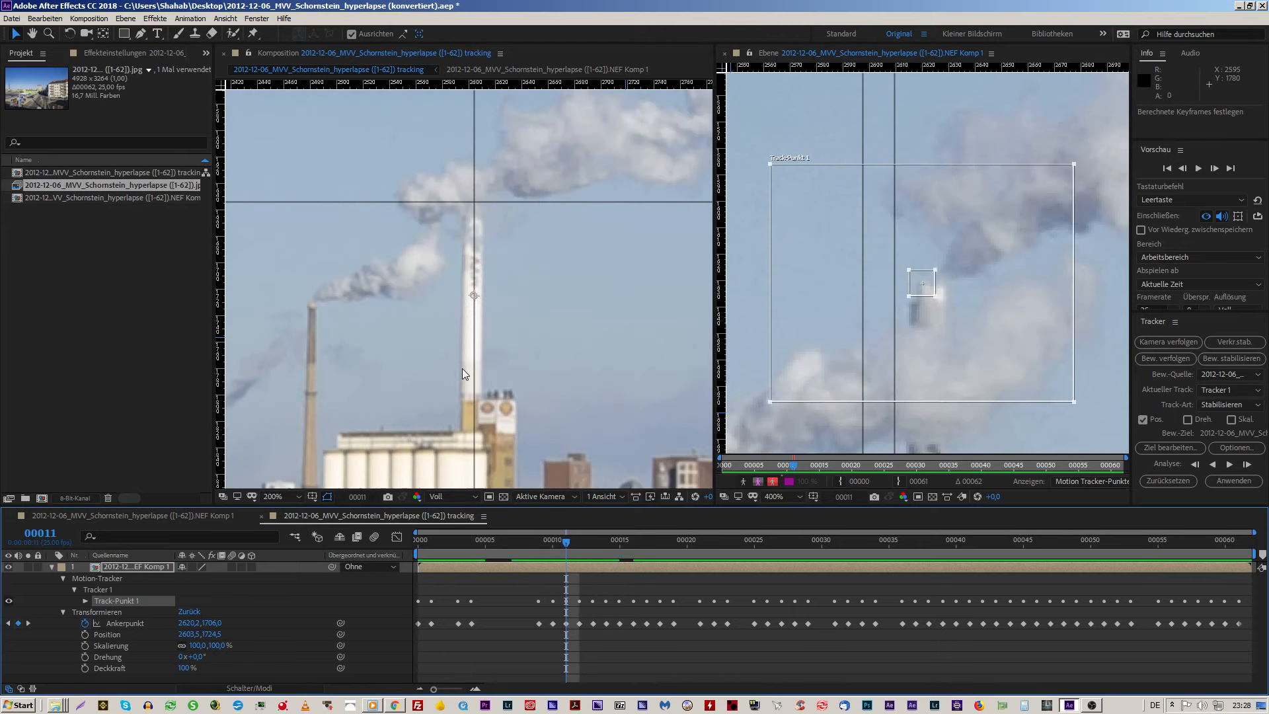
Step: Nudge Track-Punkt 1 slightly up in frame 11 without reapplying the stabilization
key("Page_Up")
left_click(971, 342)
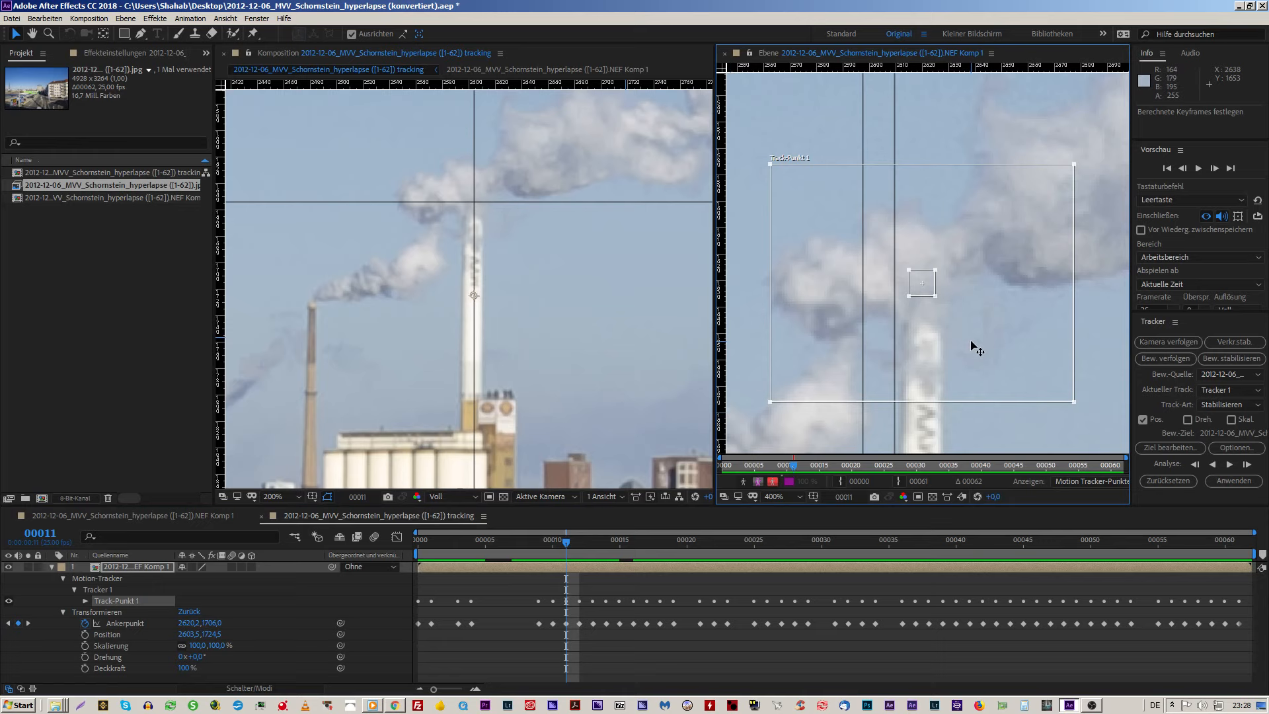
key("Up")
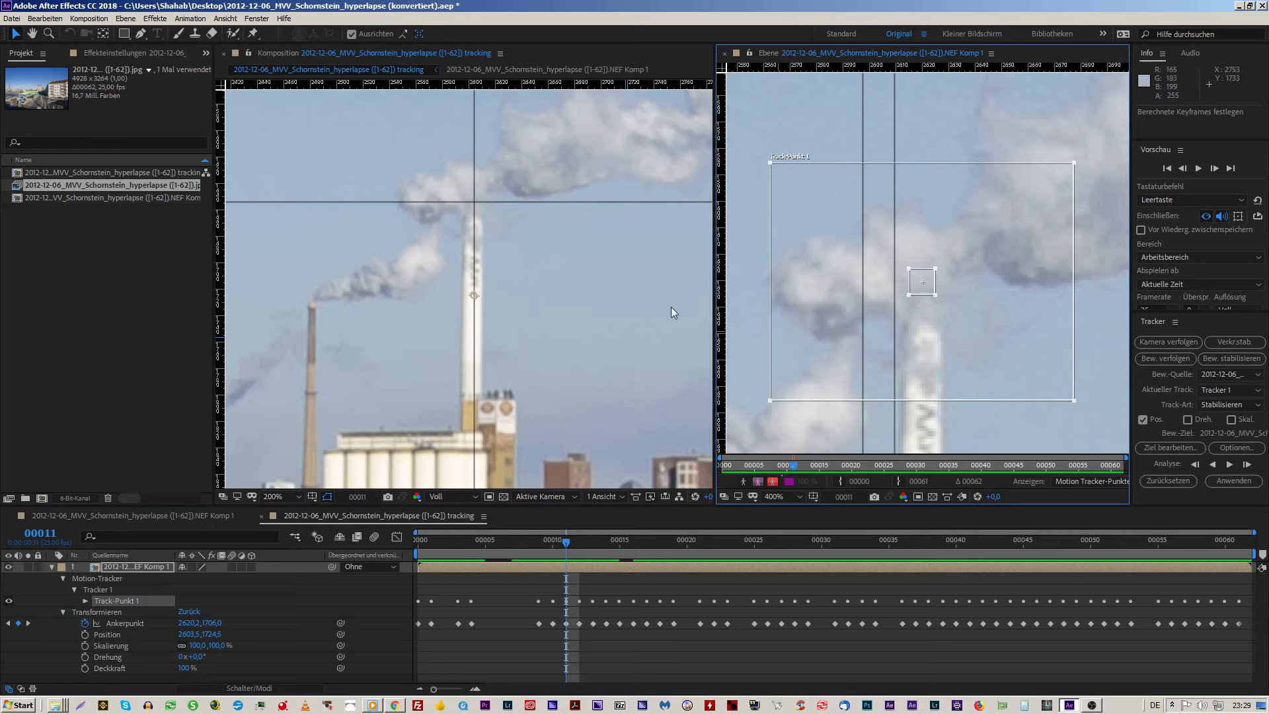
left_click(586, 292)
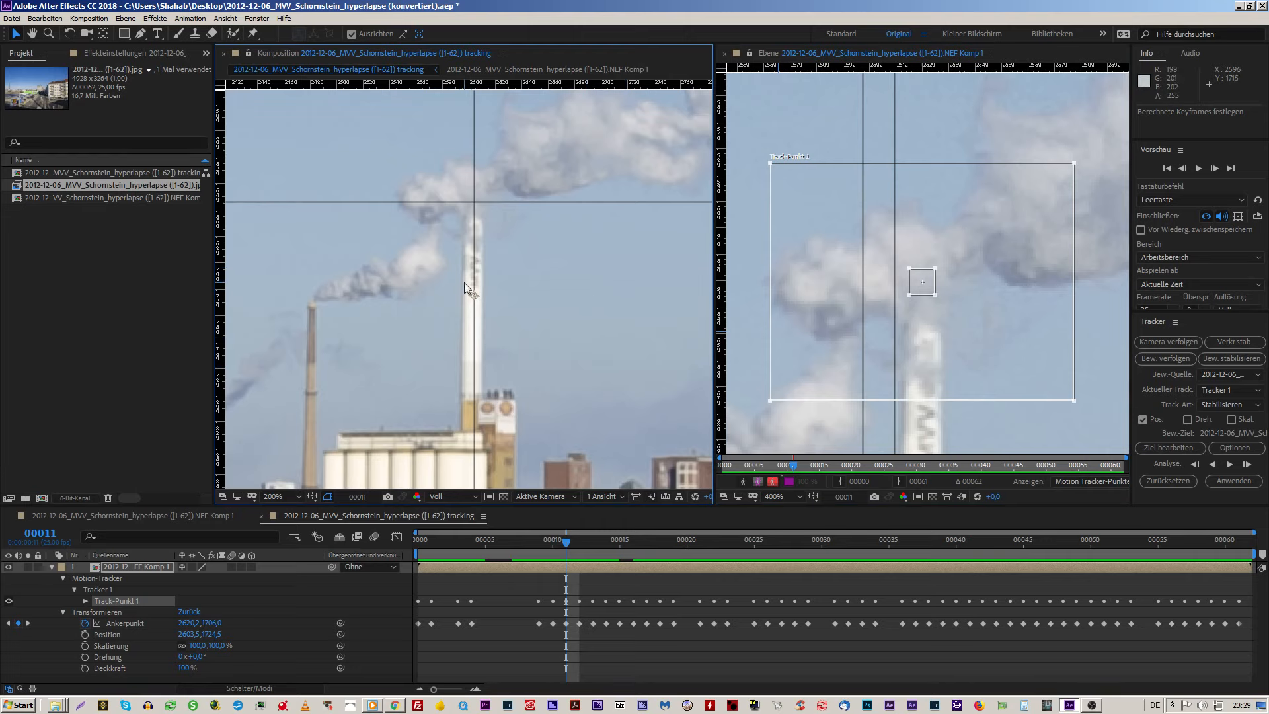
left_click(968, 315)
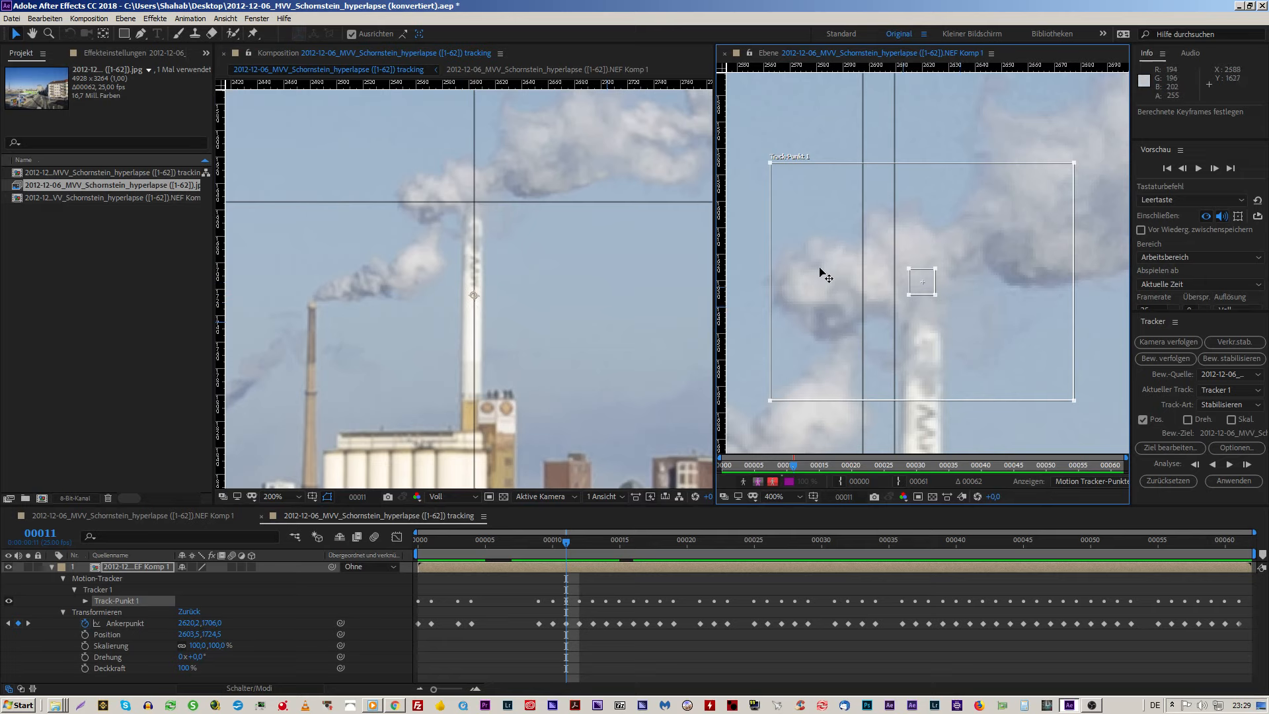
left_click(598, 261)
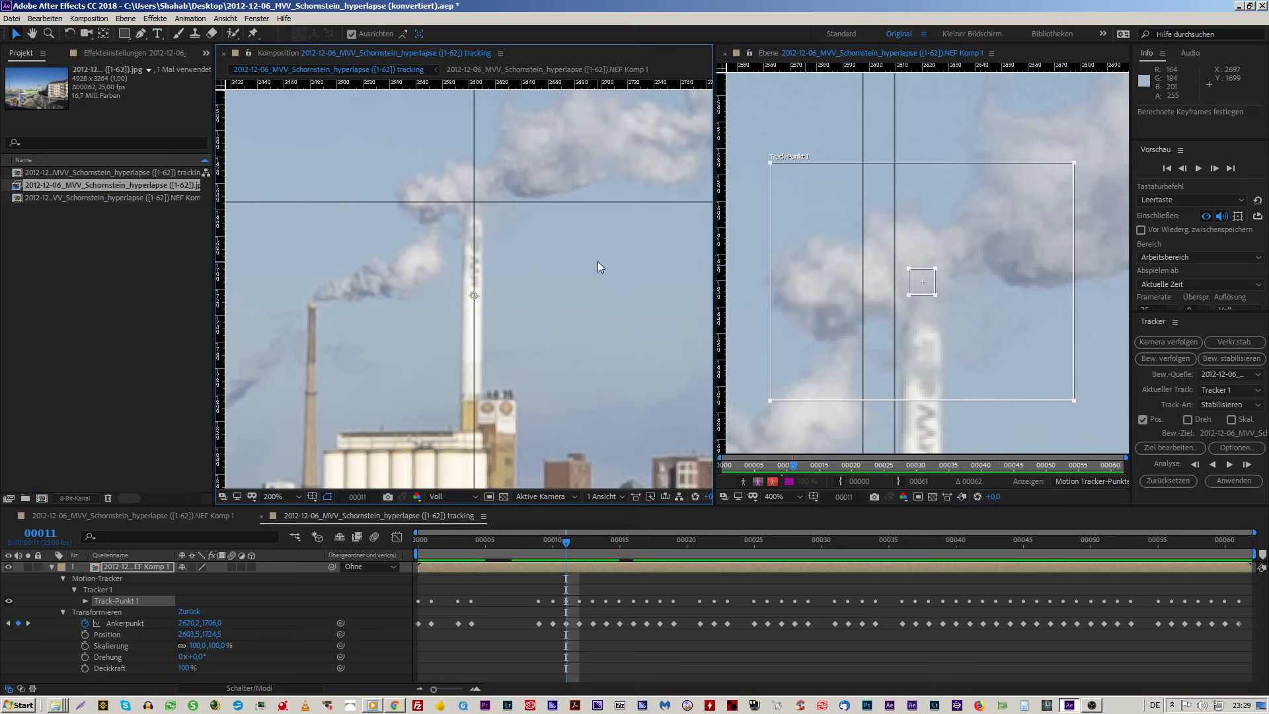
left_click(924, 313)
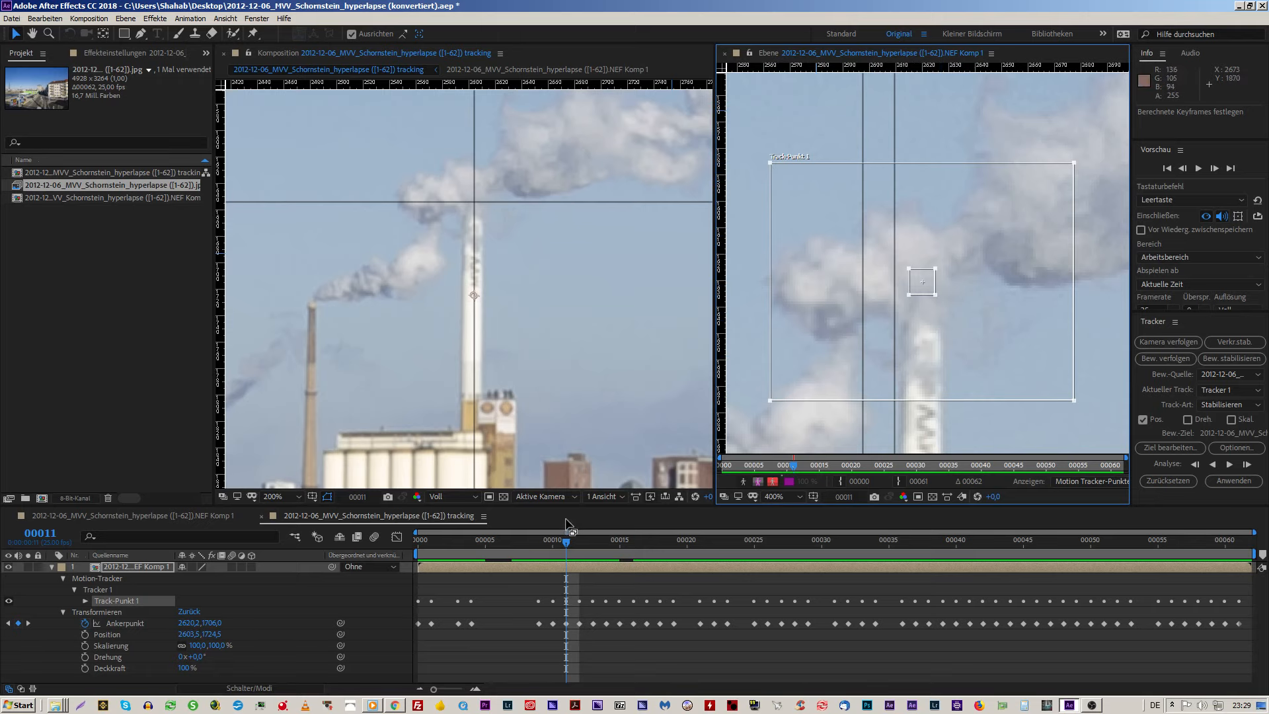
Step: Compare frame 10 with its following frames, nudge Track-Punkt 1 up in frame 10, and reapply the stabilization in X and Y
key("Page_Down")
key("Page_Up")
key("Page_Down")
key("Page_Up")
key("Page_Up")
key("Page_Down")
key("Page_Up")
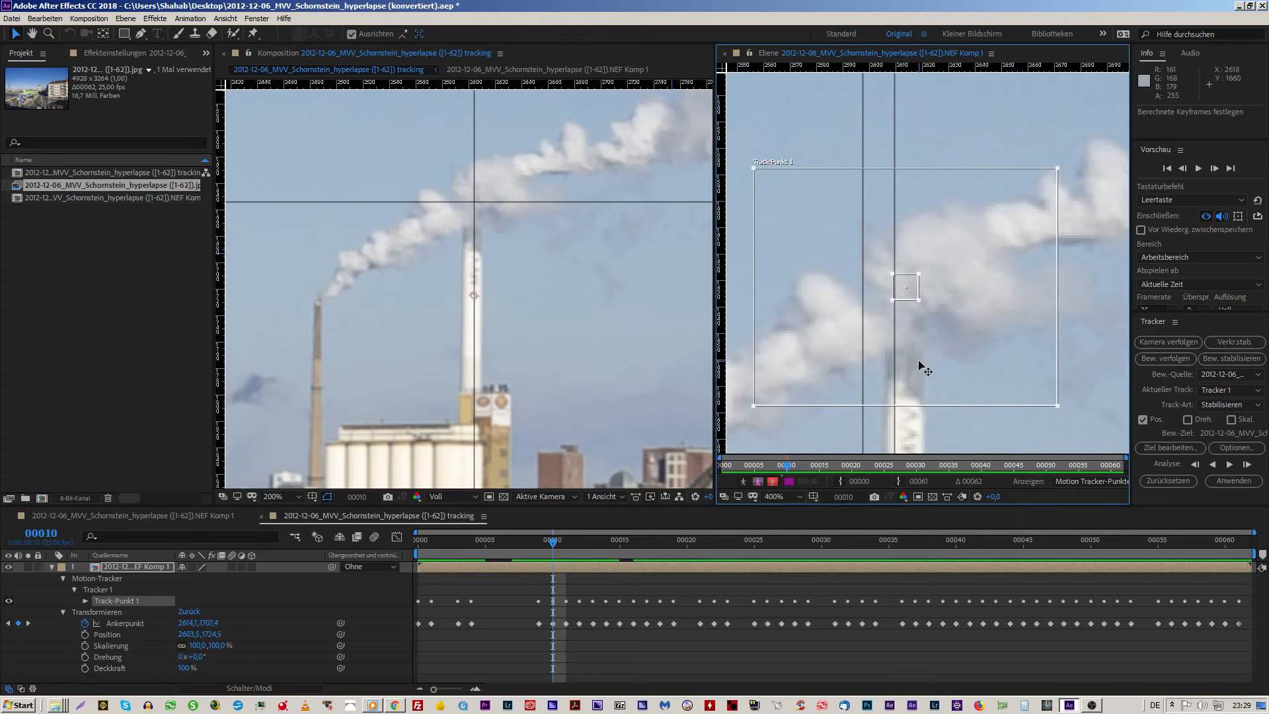
key("Up")
key("Up")
key("Up")
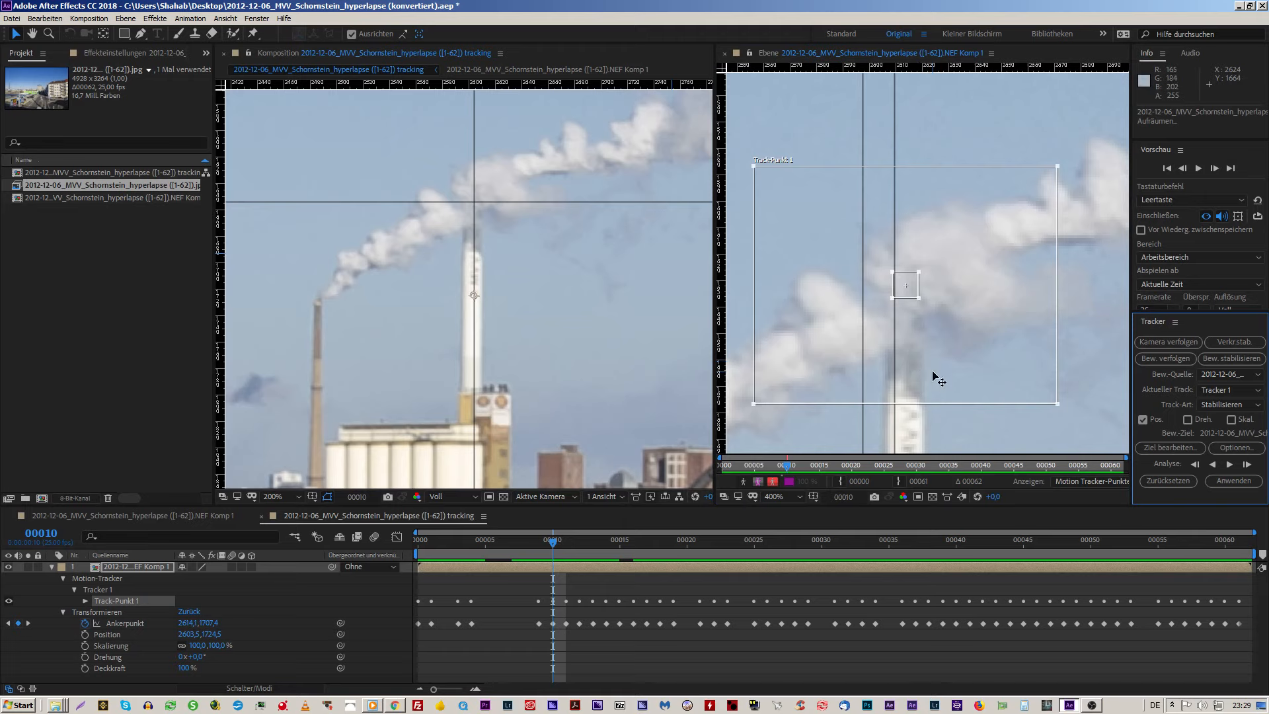
left_click(1233, 481)
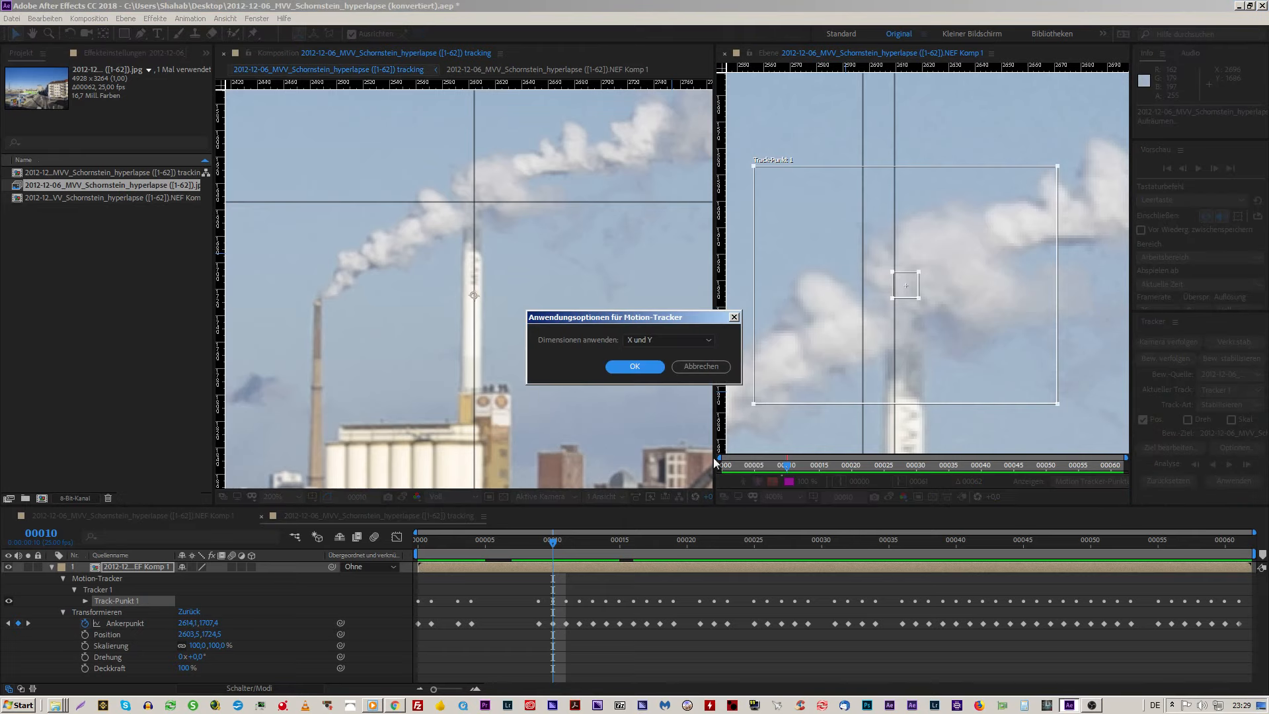
left_click(641, 369)
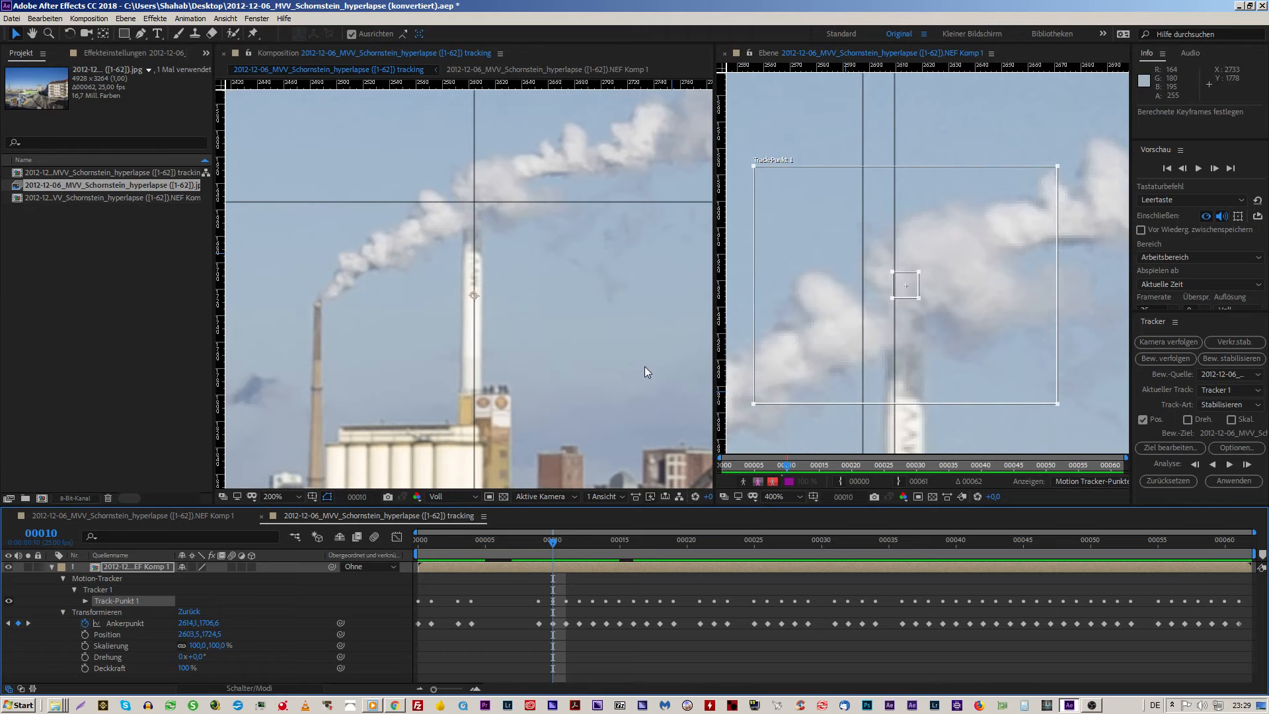
Step: Move Track-Punkt 1 slightly further up in frame 10 and apply the stabilization again
left_click(951, 297)
key("Up")
key("Up")
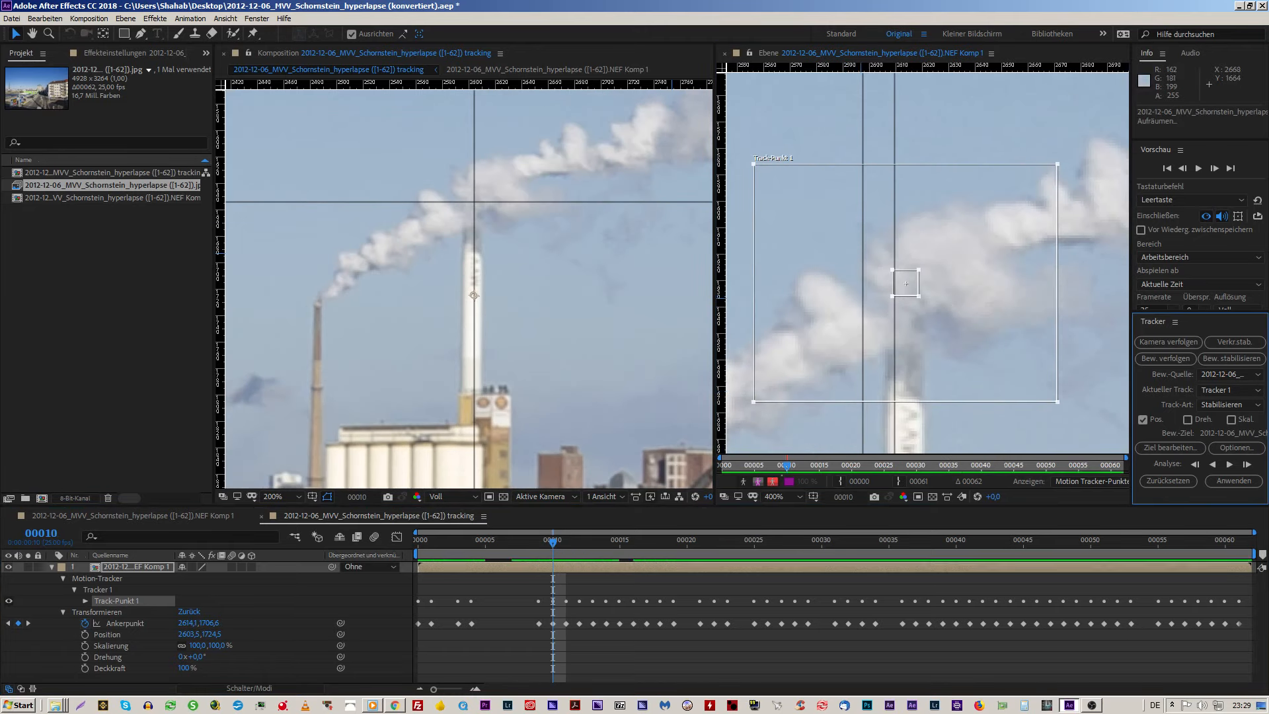
left_click(1234, 481)
left_click(628, 366)
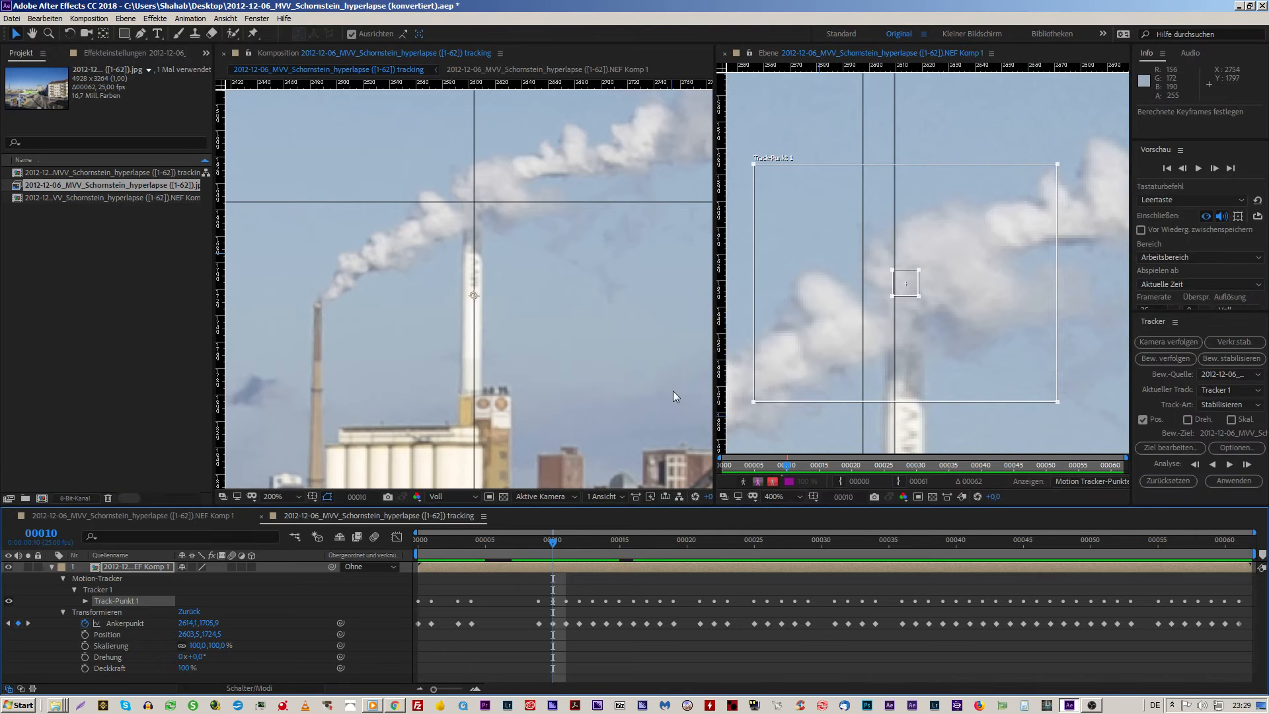
Step: Check the chimney's alignment with the guides across frames 9, 10 and 11
key("Page_Up")
key("Page_Down")
key("Page_Down")
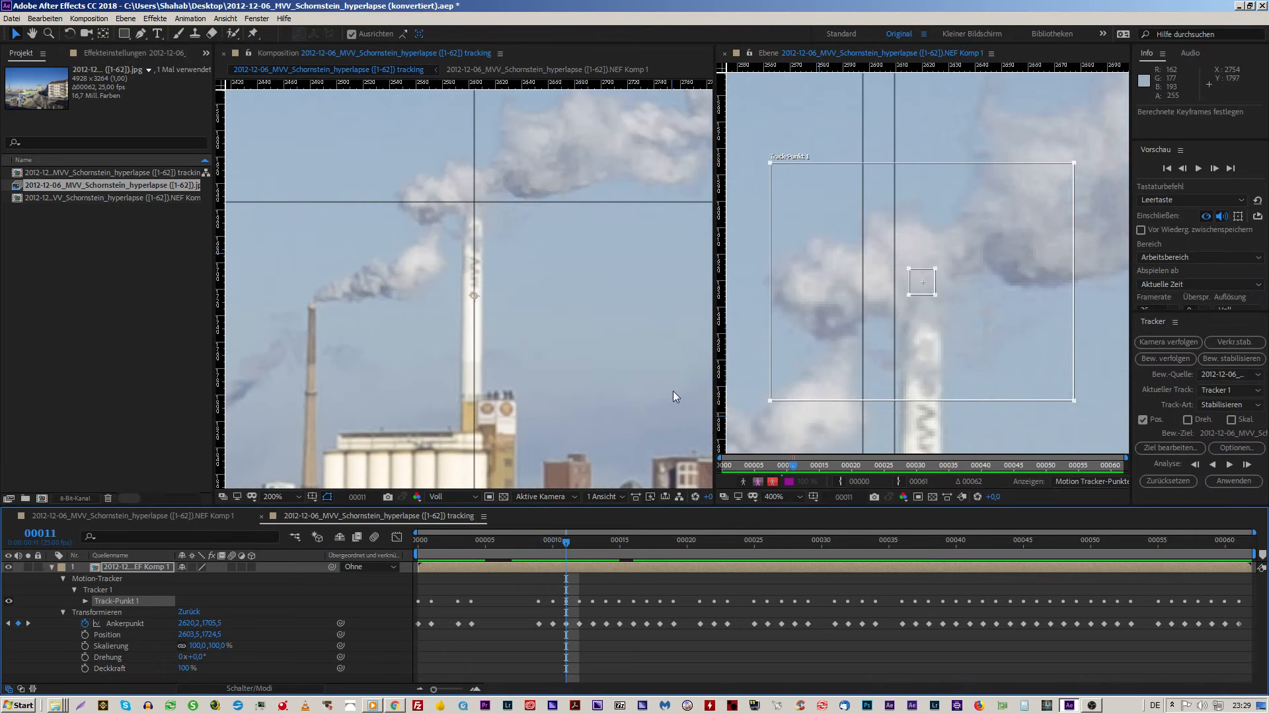
key("Page_Up")
key("Page_Up")
key("Page_Down")
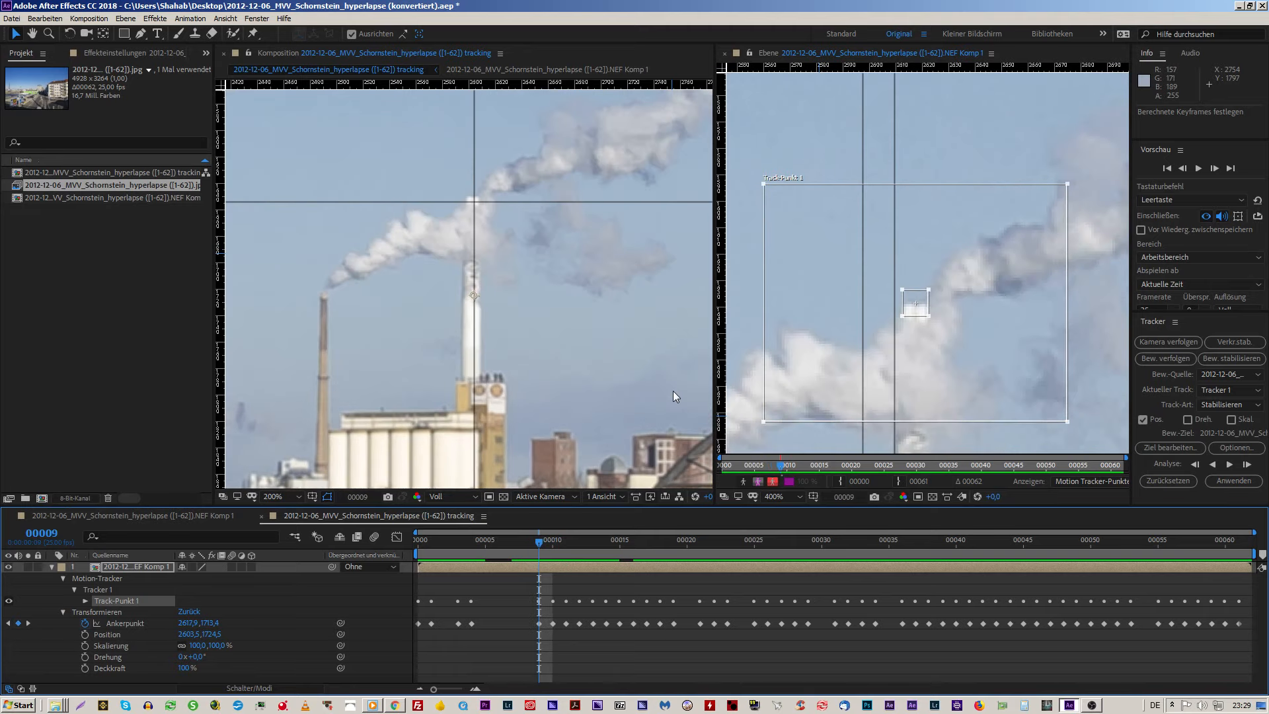
key("Page_Down")
key("Page_Up")
Step: Compare frame 8 with frame 9, shift Track-Punkt 1 left in frame 8, and reapply the stabilization in X and Y
key("Page_Up")
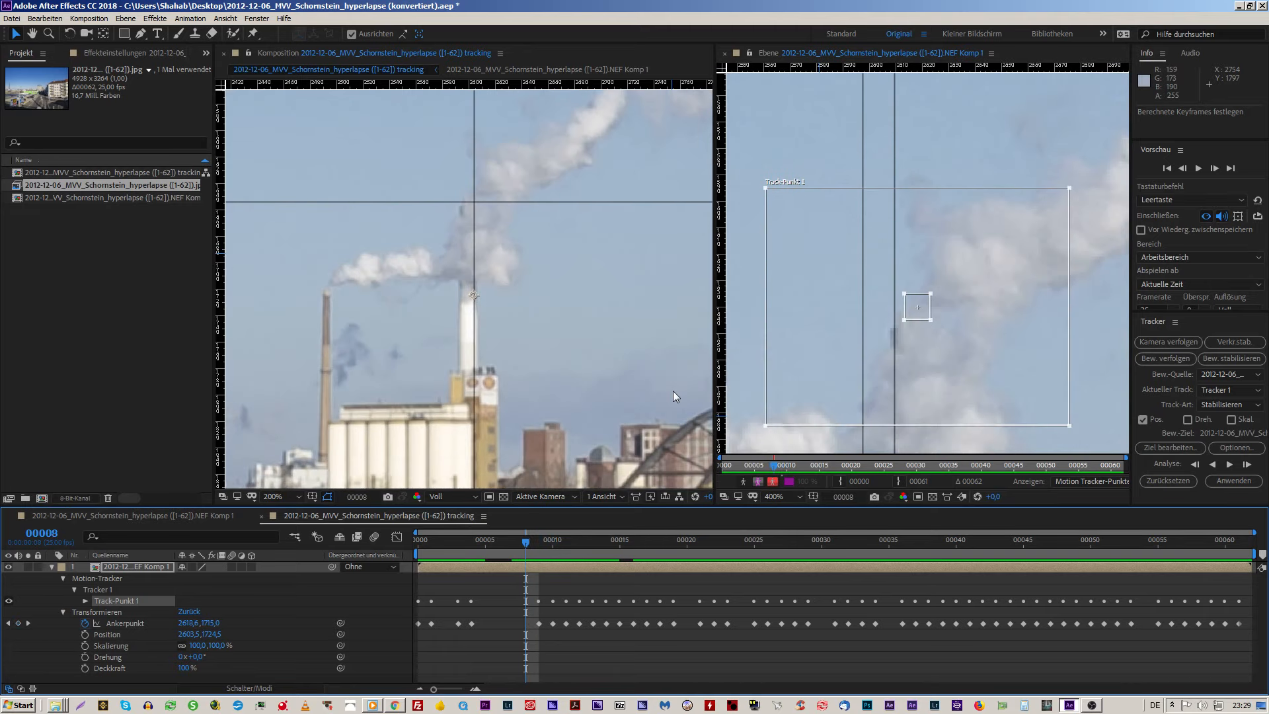
key("Page_Down")
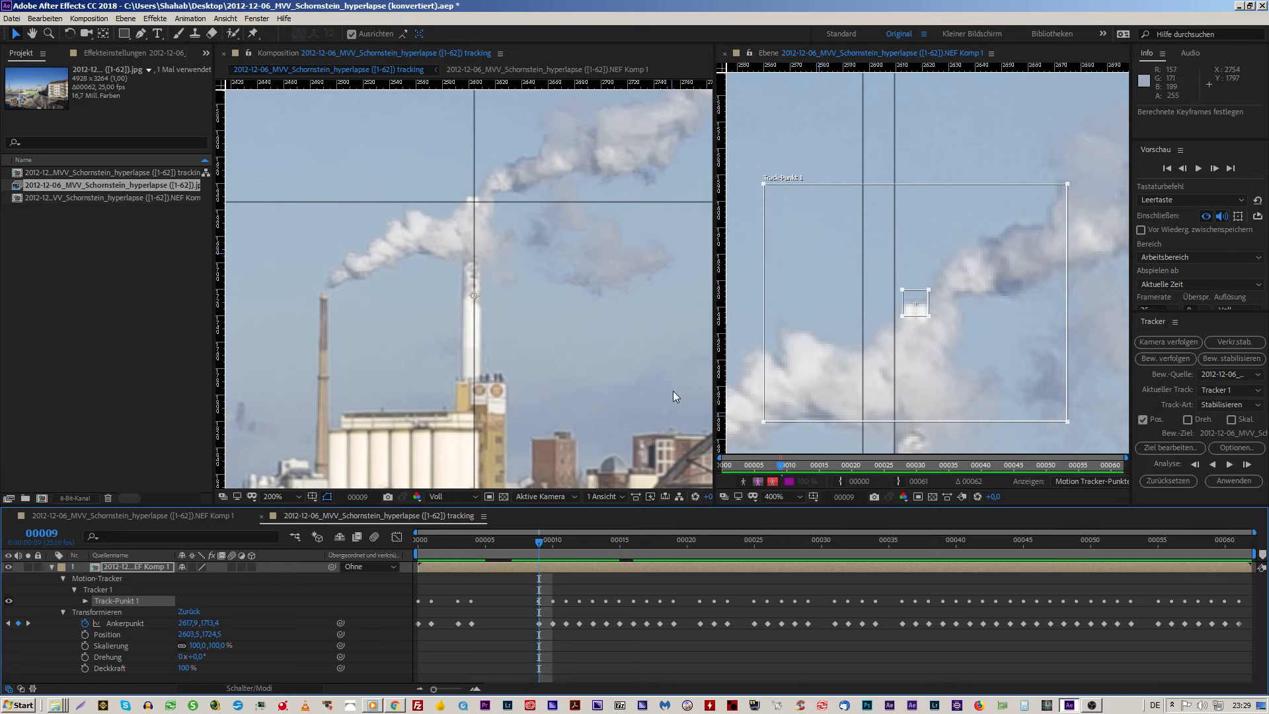
key("Page_Up")
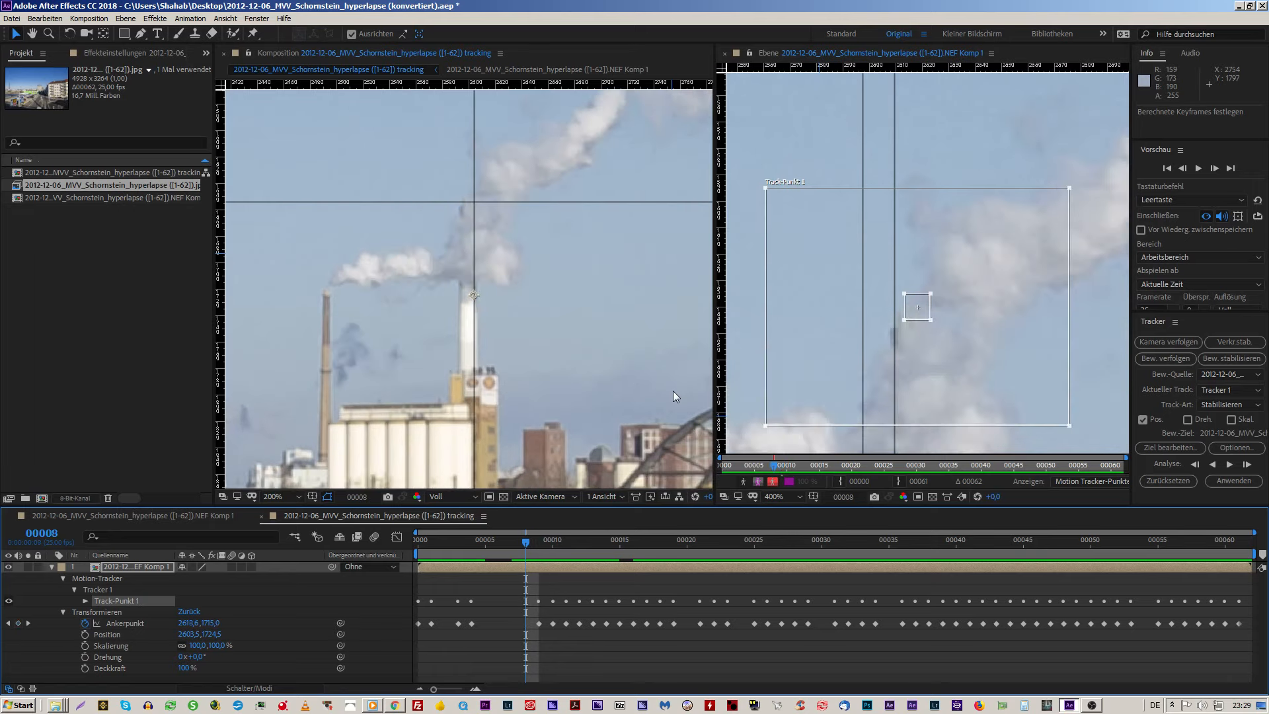
key("Page_Down")
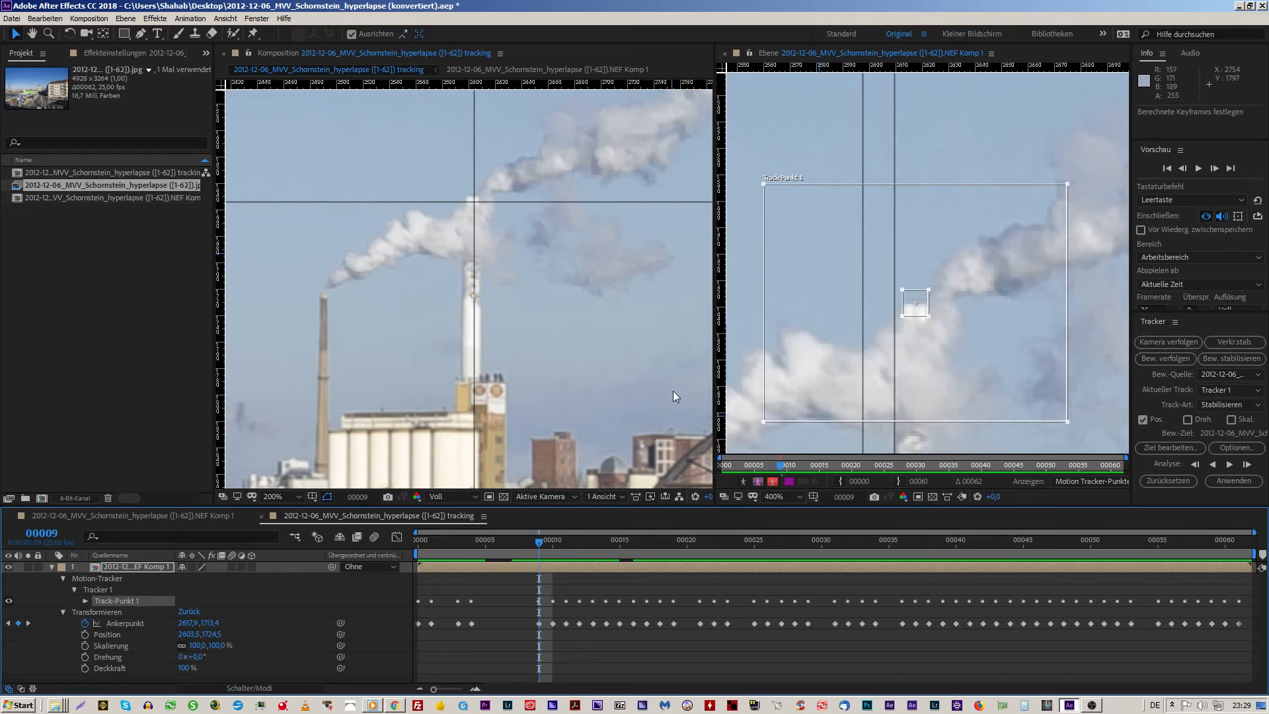
key("Page_Up")
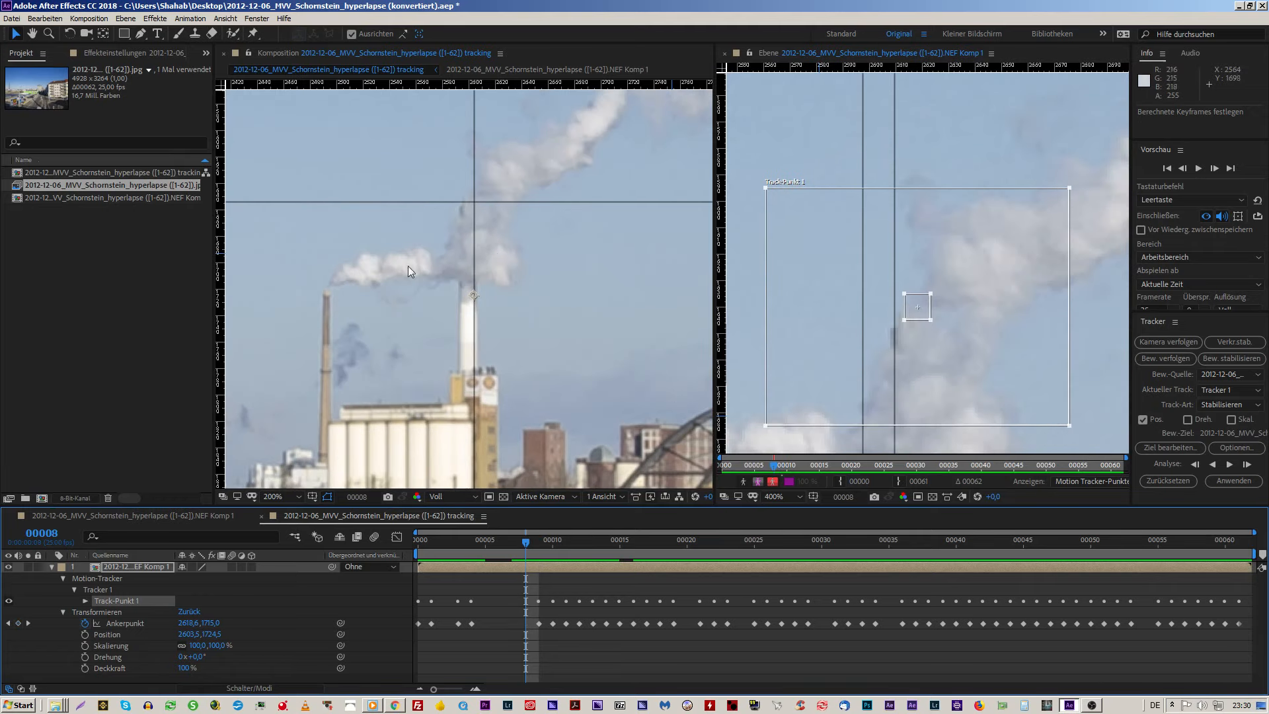
left_click(923, 334)
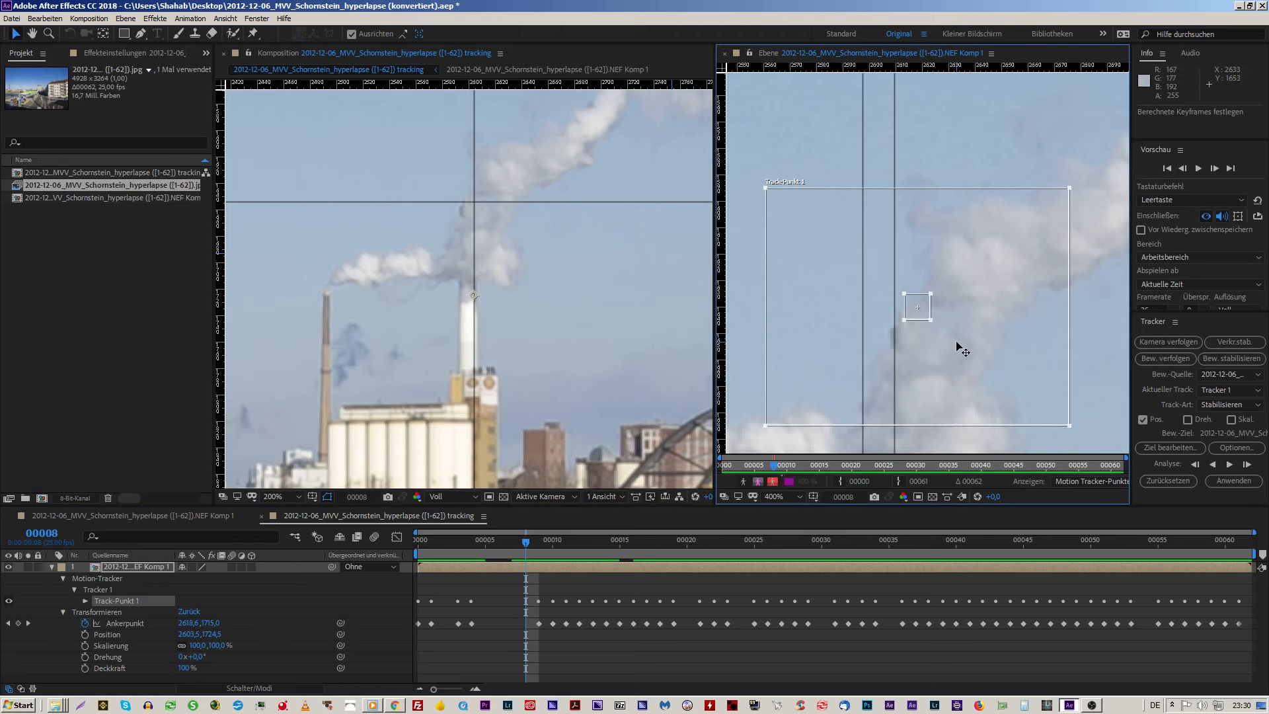
key("shift+Left")
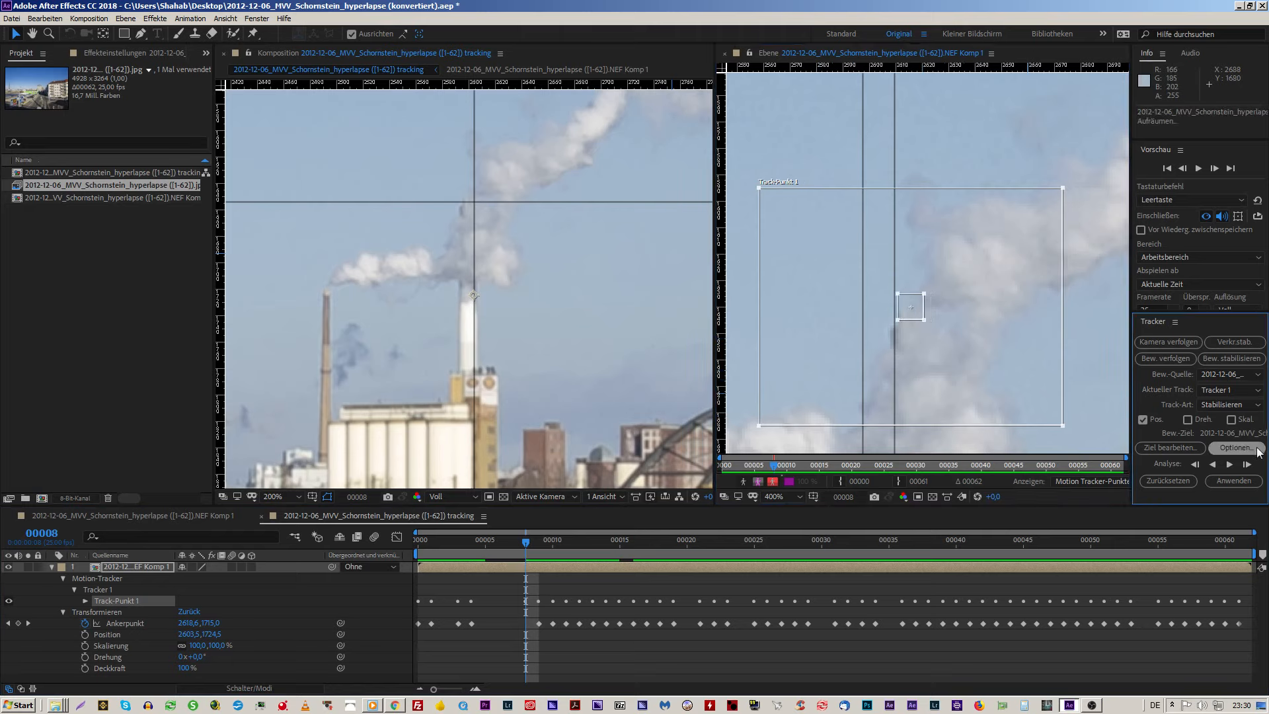
left_click(1247, 483)
left_click(646, 357)
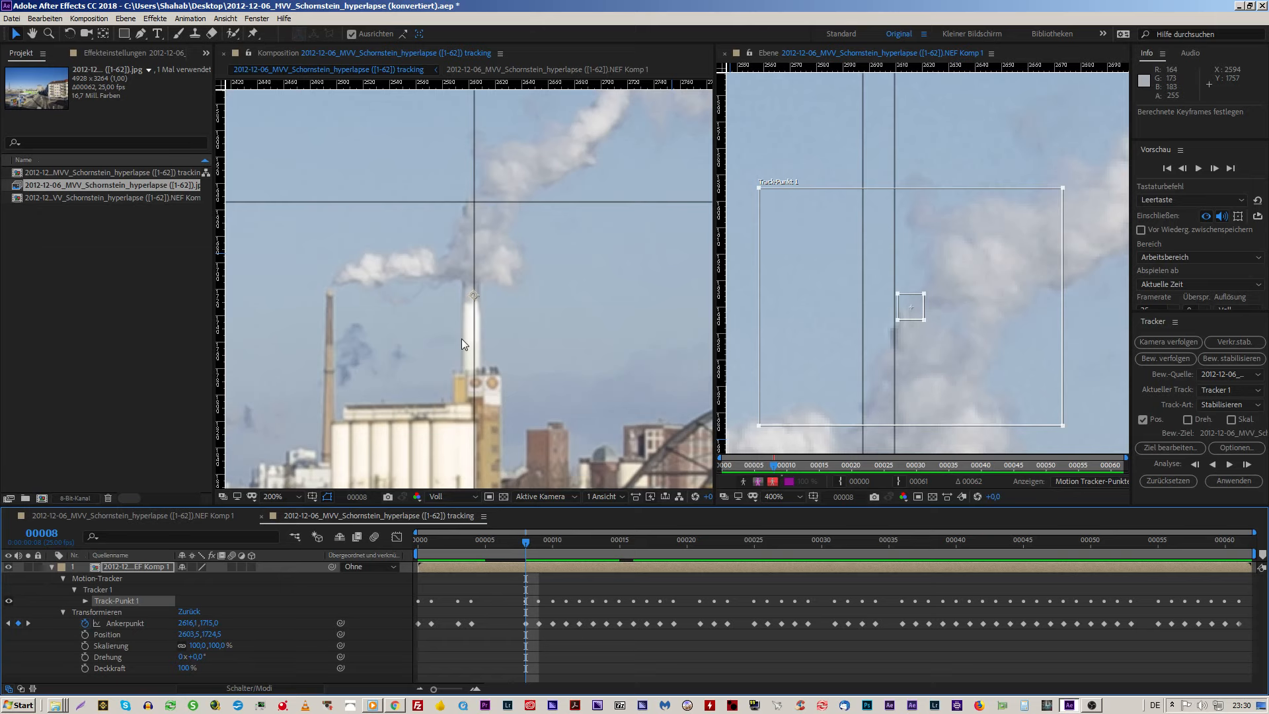
left_click(950, 348)
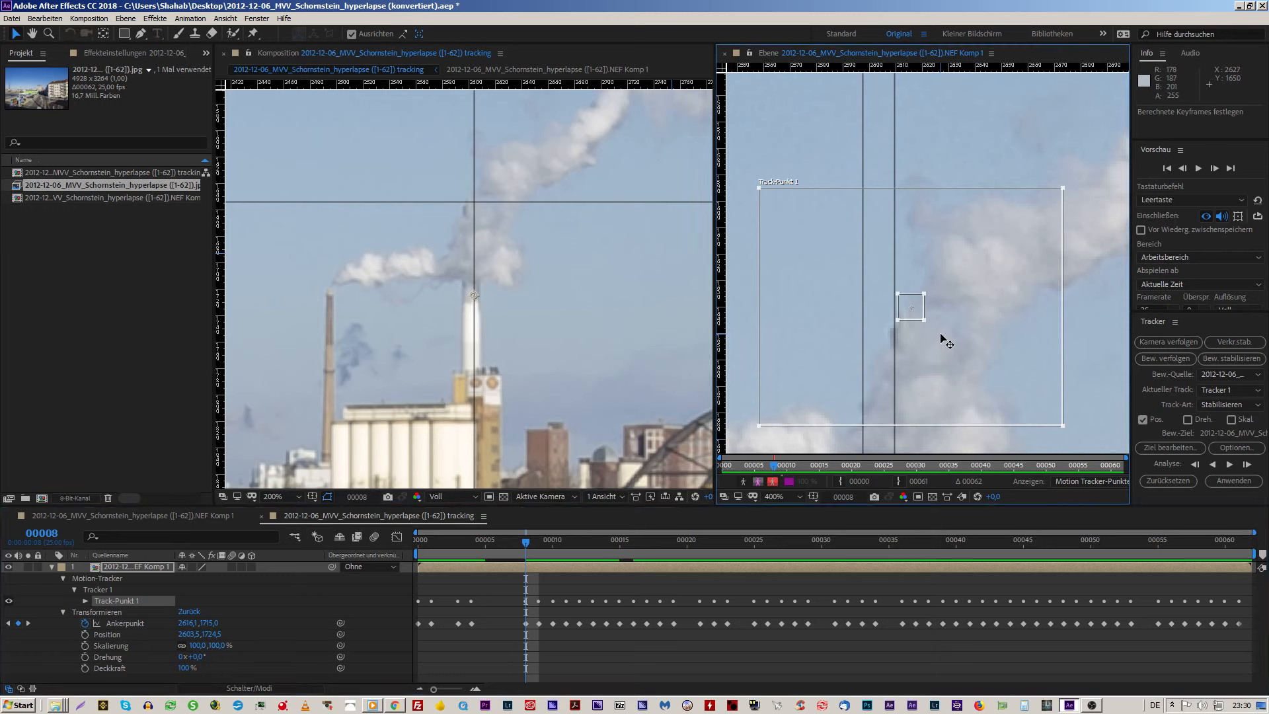
left_click(551, 267)
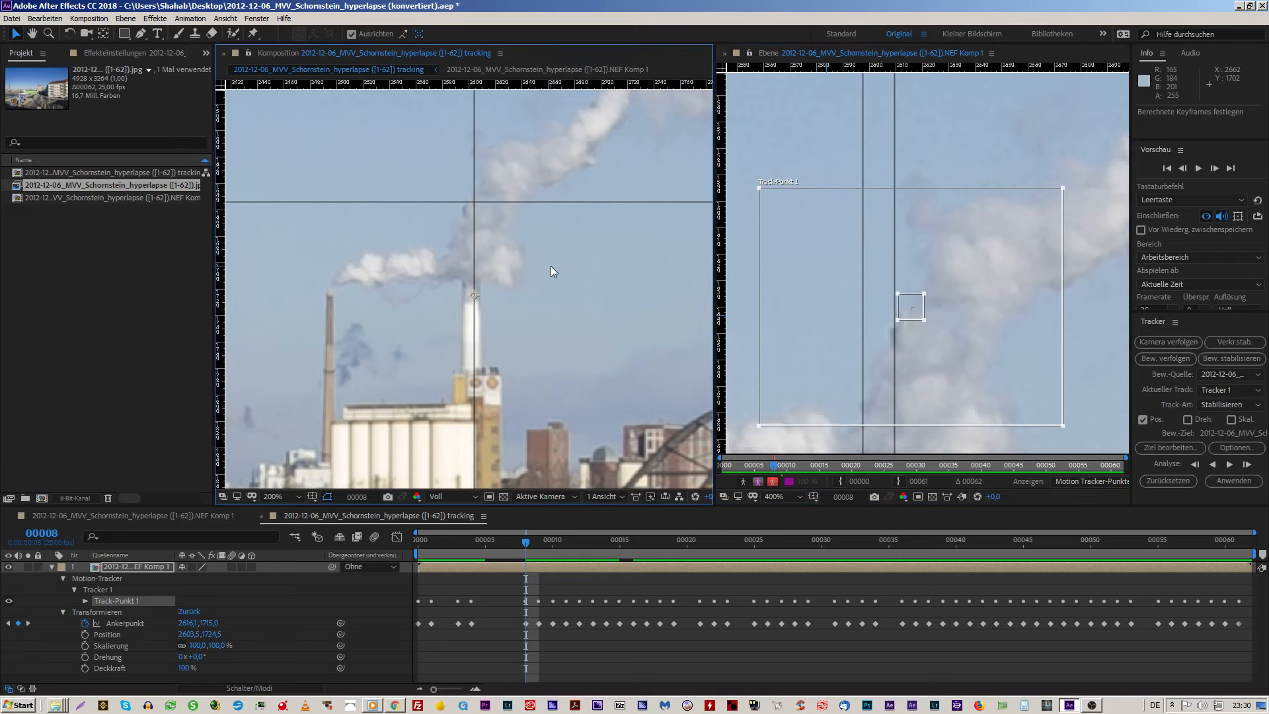
left_click(934, 361)
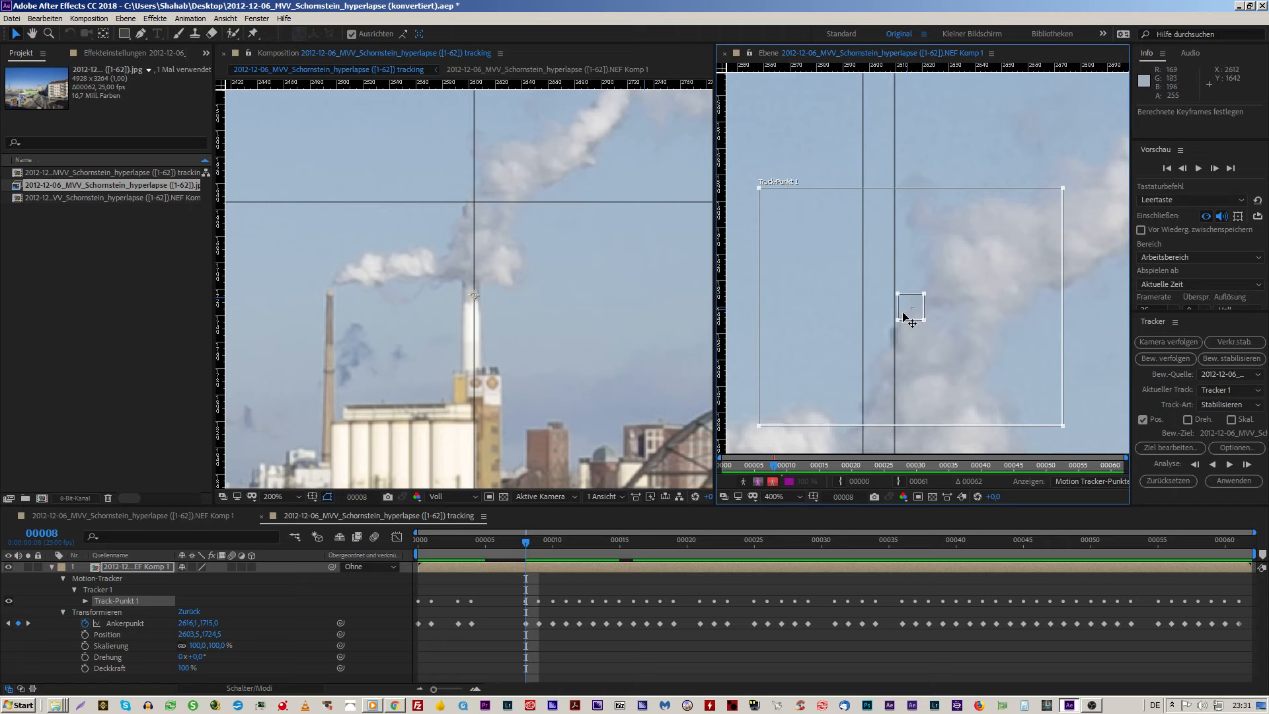
Step: In frame 7, shift Track-Punkt 1 left and up behind the street lamp, and reapply the stabilization in X and Y
mouse_move(527, 546)
left_mouse_down()
mouse_move(564, 545)
mouse_move(509, 546)
left_mouse_up()
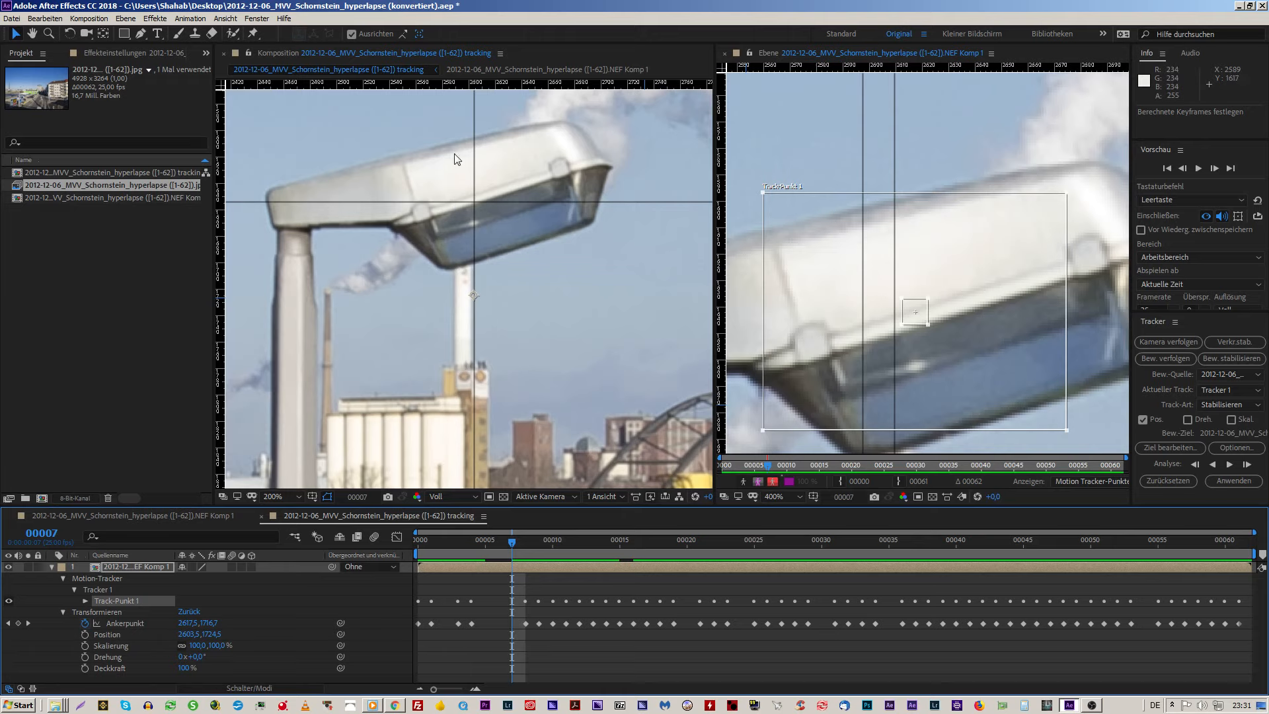
left_click(929, 364)
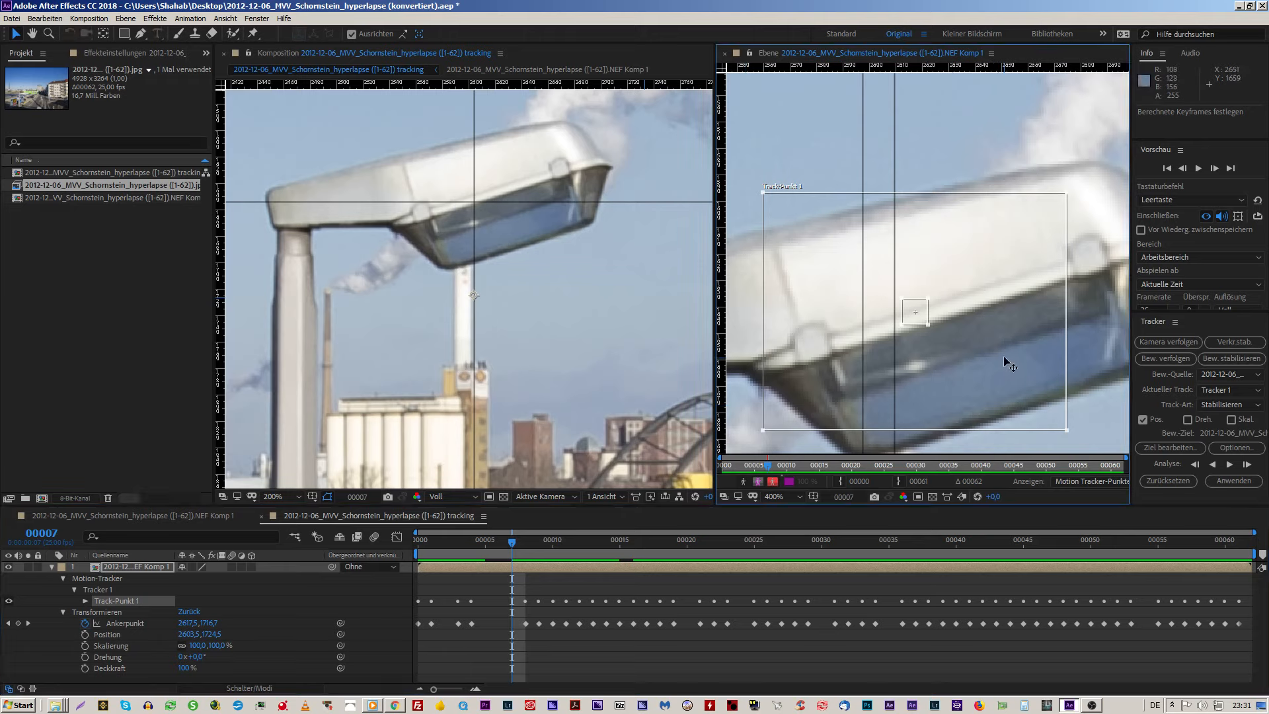
key("Left")
key("Left")
key("Left")
key("Left")
key("Up")
key("Up")
key("Up")
key("Up")
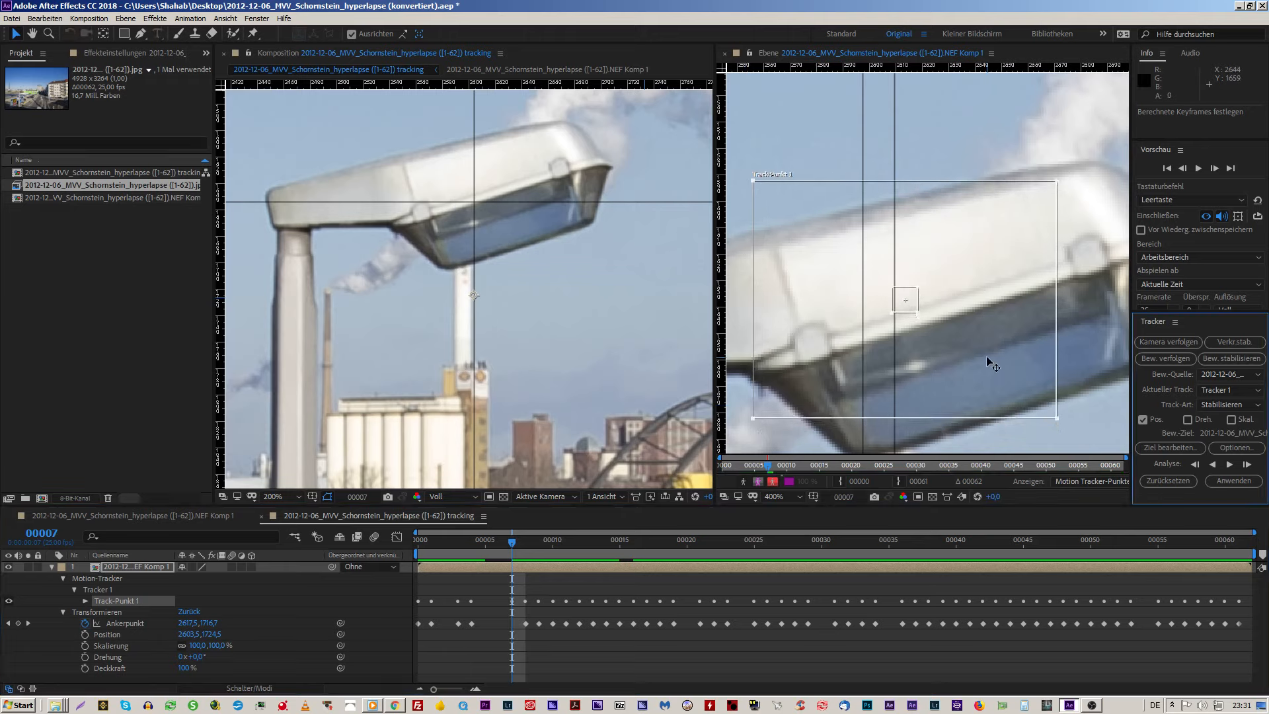
left_click(1234, 481)
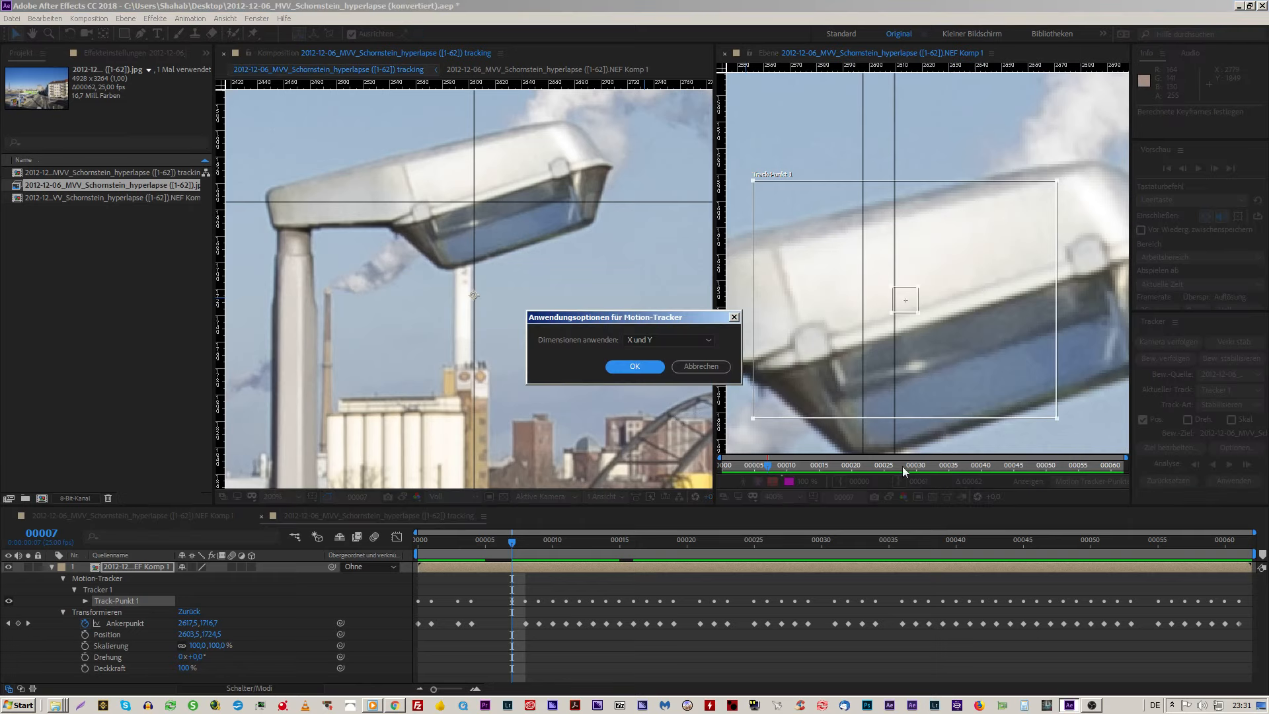
left_click(651, 370)
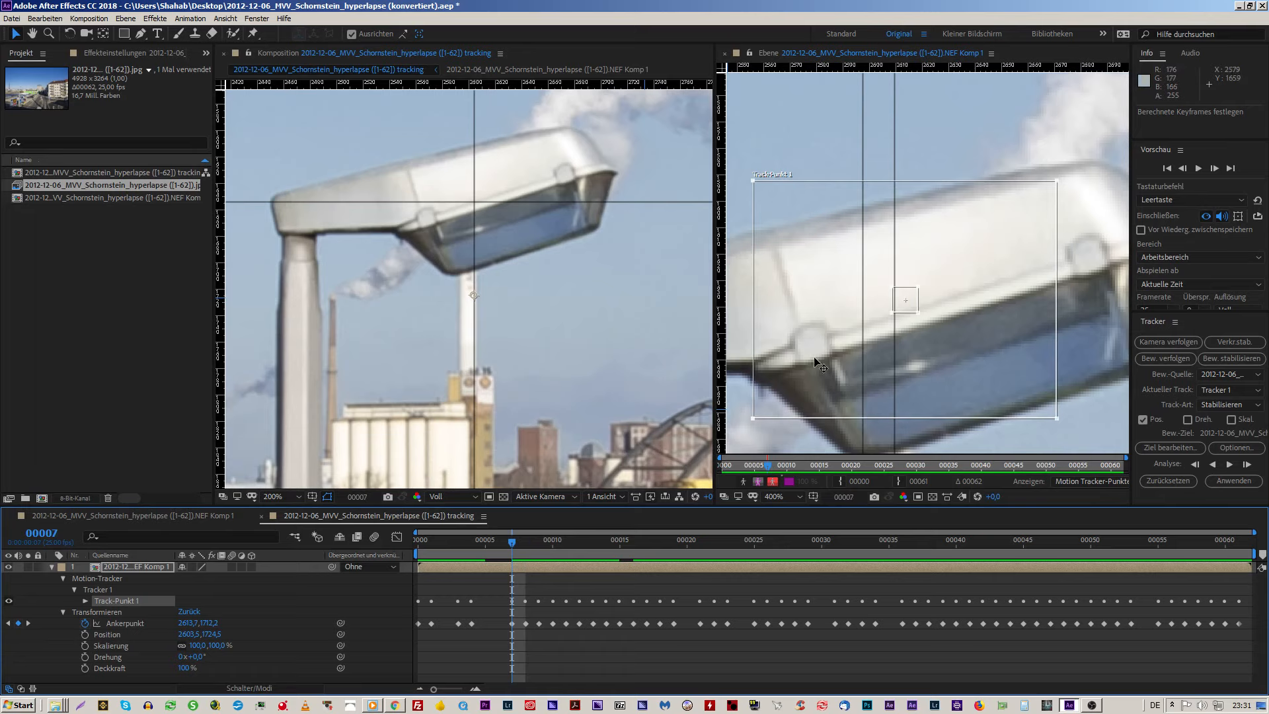
Step: Shift Track-Punkt 1 further left in frame 7 and apply the stabilization again
left_click(995, 345)
key("shift+Left")
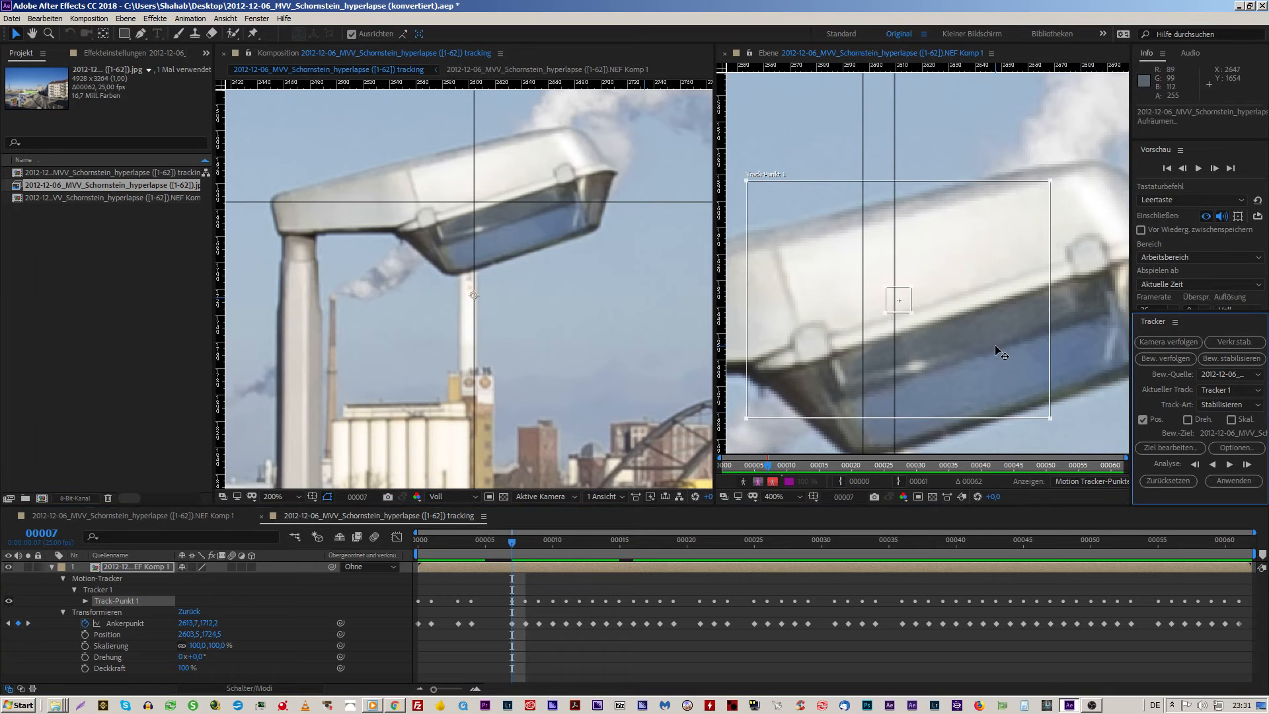
left_click(1247, 480)
left_click(644, 364)
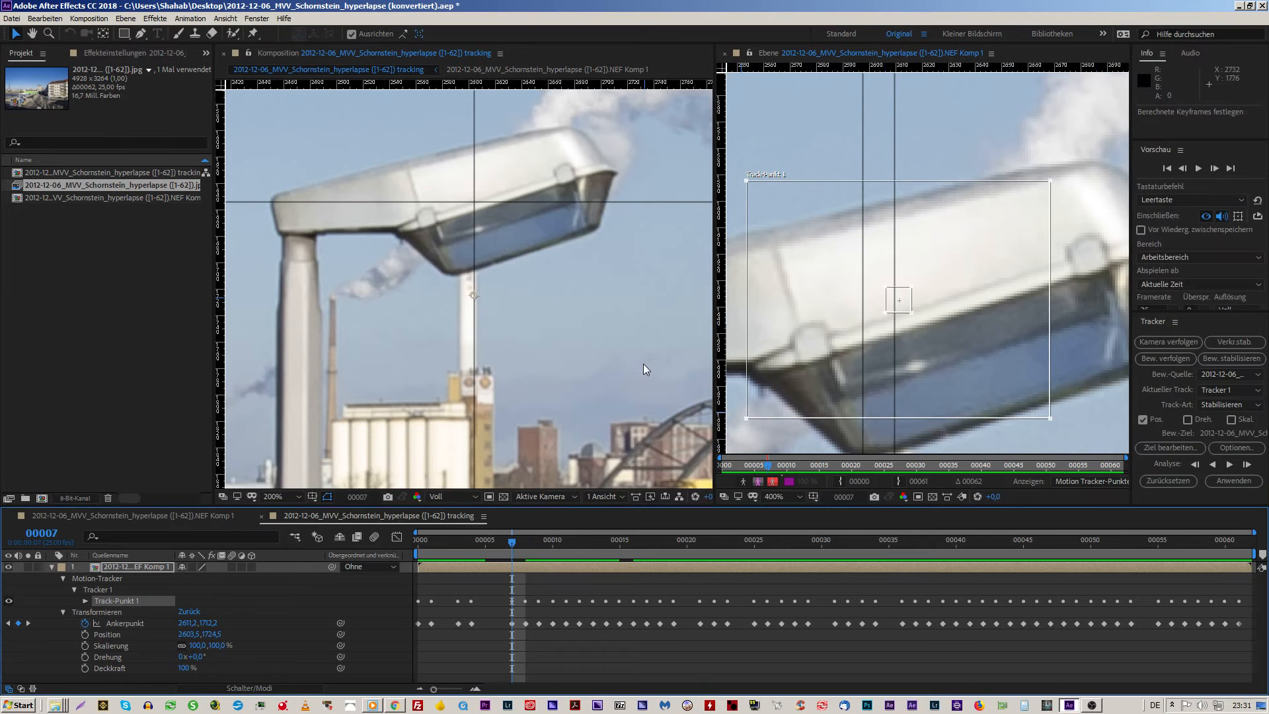
Step: Compare frames 6, 7 and 8, shift Track-Punkt 1 left and up in frame 6, and reapply the stabilization in X and Y
key("Page_Up")
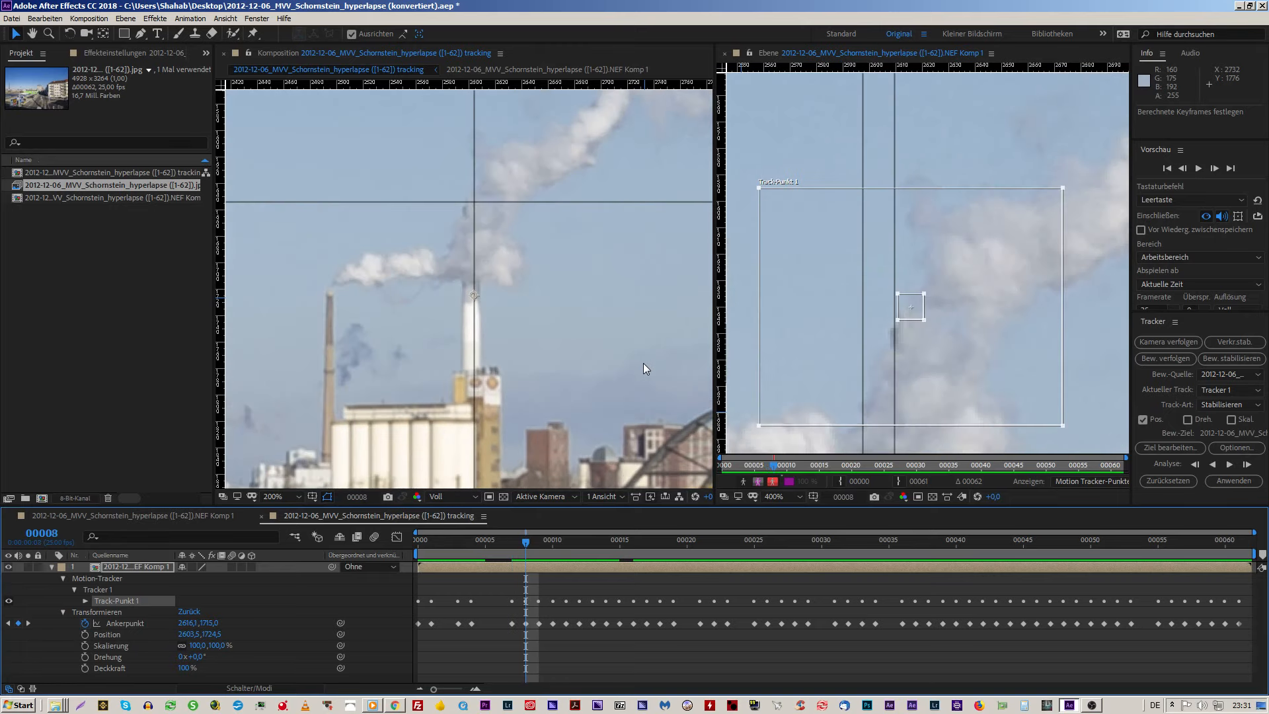
key("Page_Down")
key("Page_Up")
key("Page_Down")
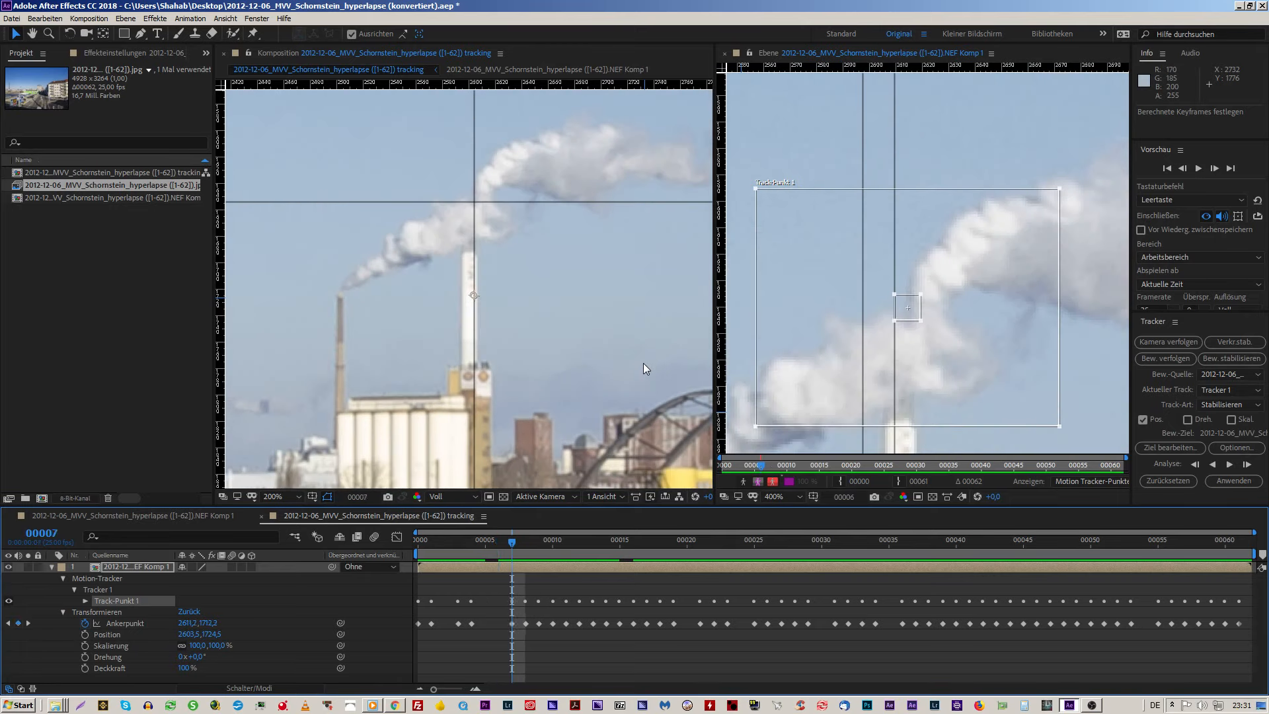
key("Page_Up")
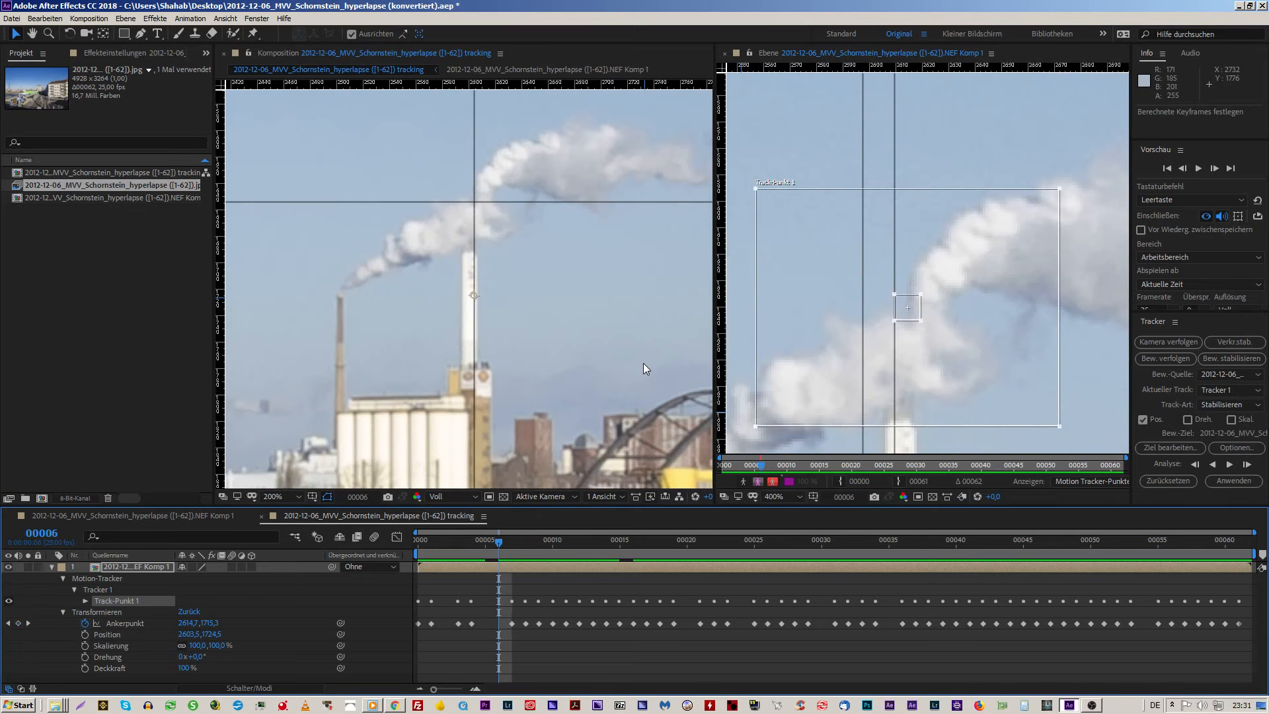
left_click(990, 358)
key("shift+Left")
key("shift+Up")
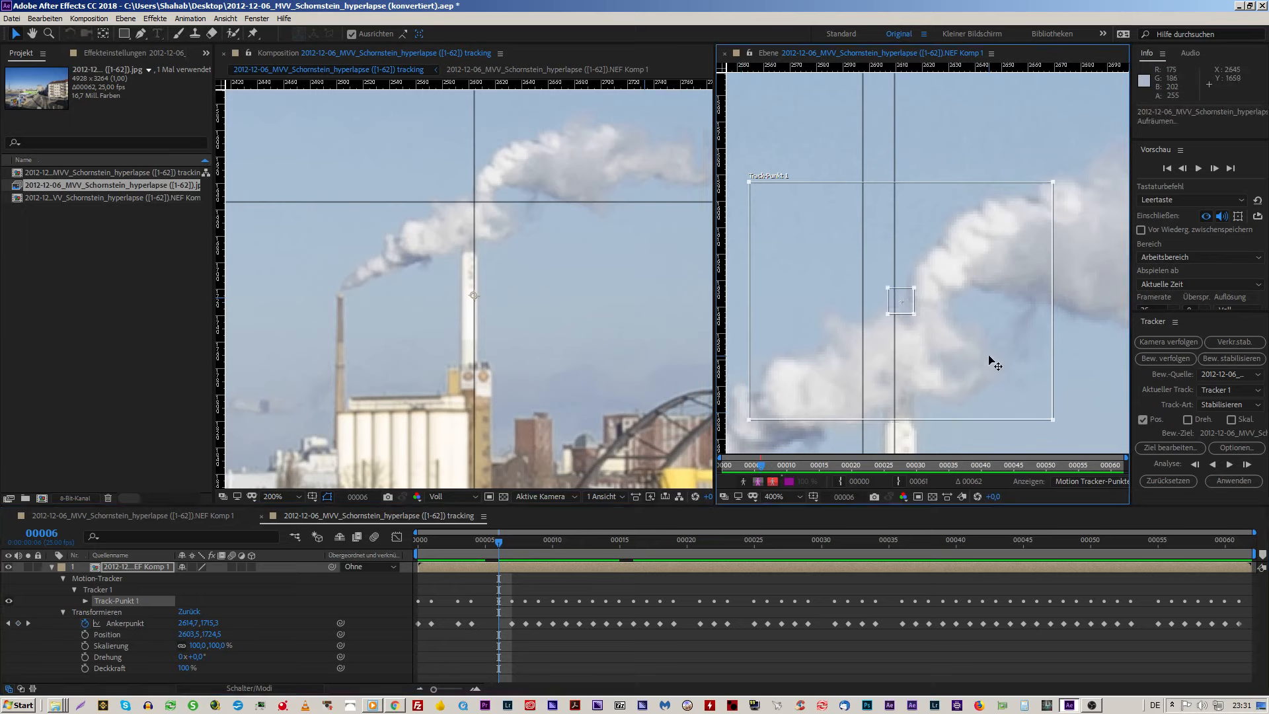
left_click(1233, 481)
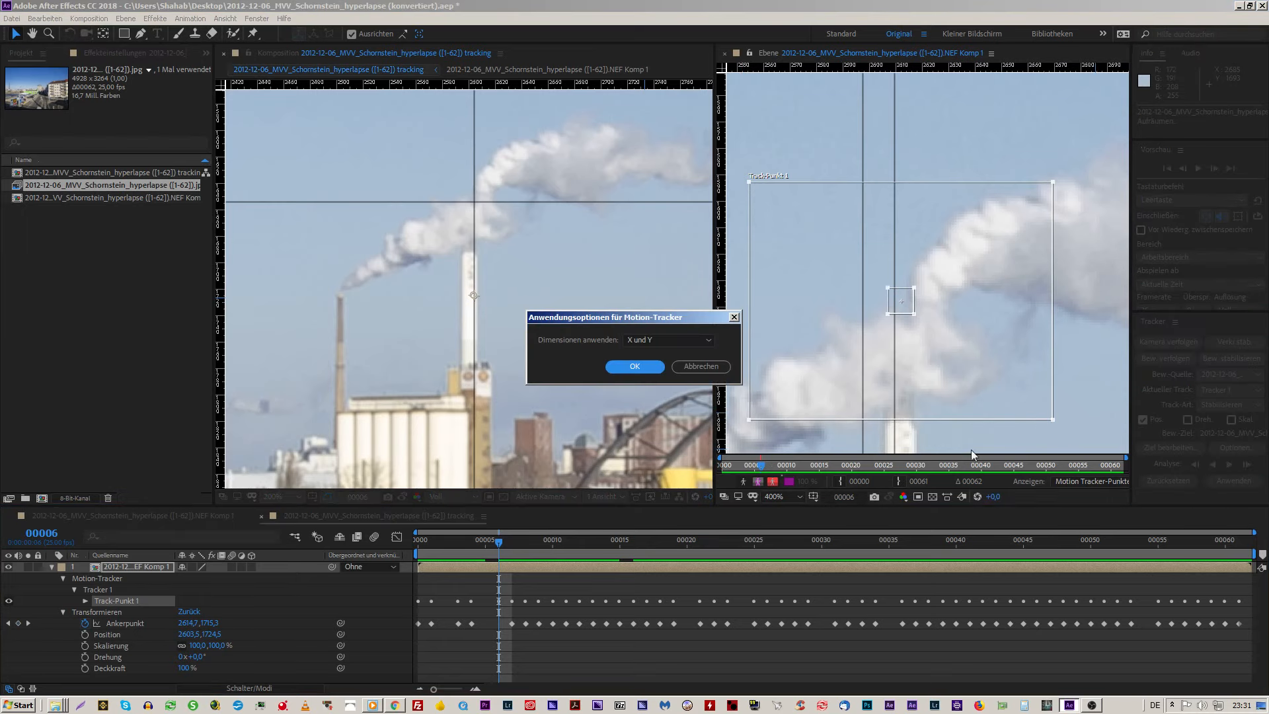
left_click(645, 367)
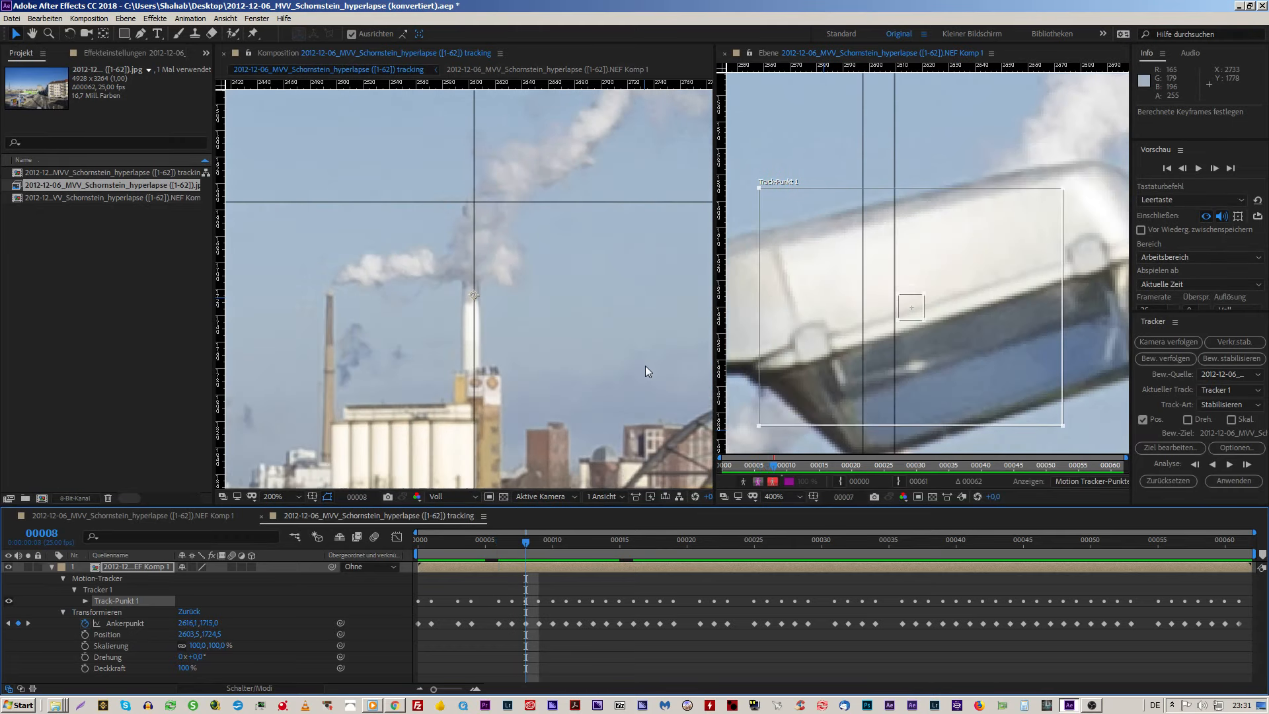
Step: Shift Track-Punkt 1 slightly right in frame 6 and apply the stabilization again
key("Page_Down")
key("Page_Up")
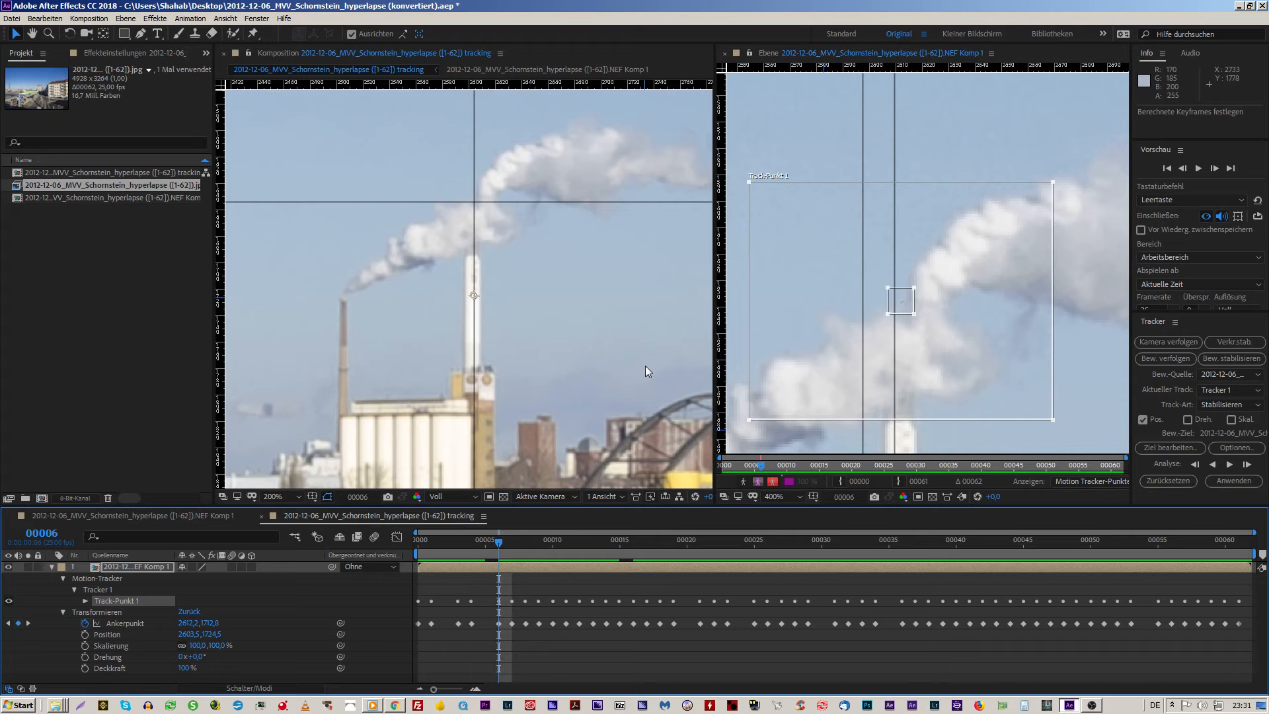
left_click(960, 386)
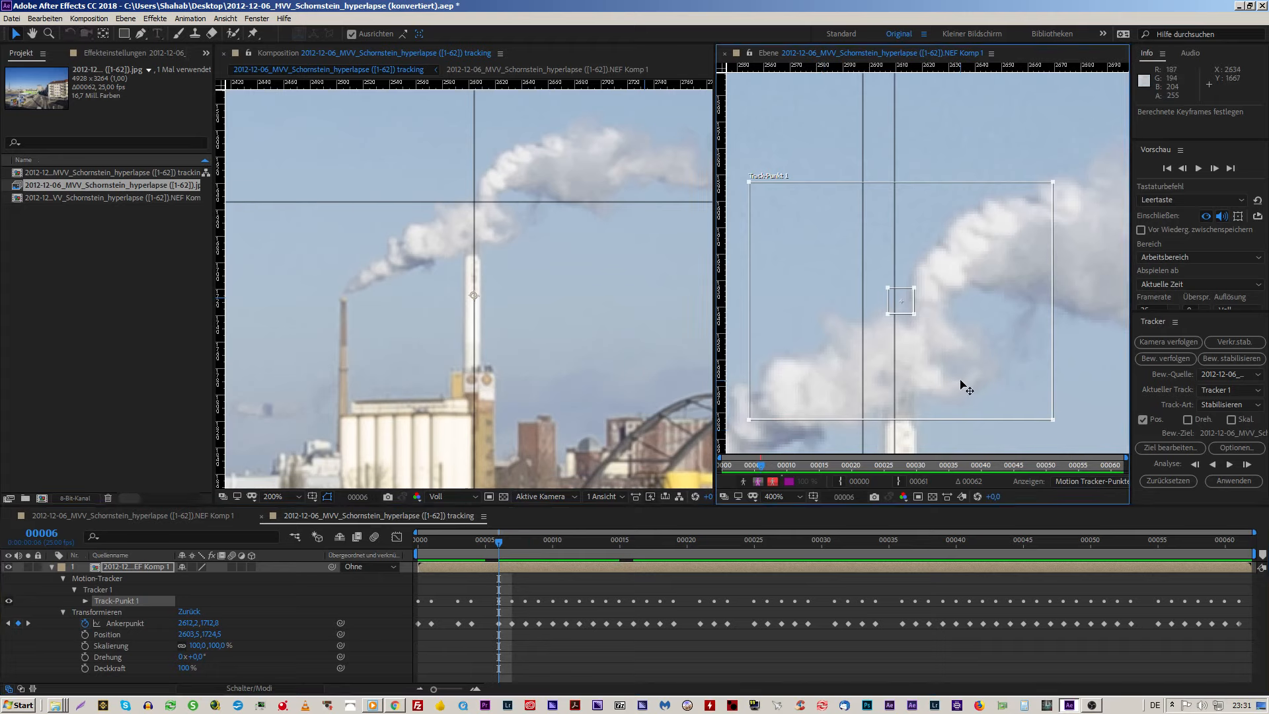
key("Right")
left_click(1233, 481)
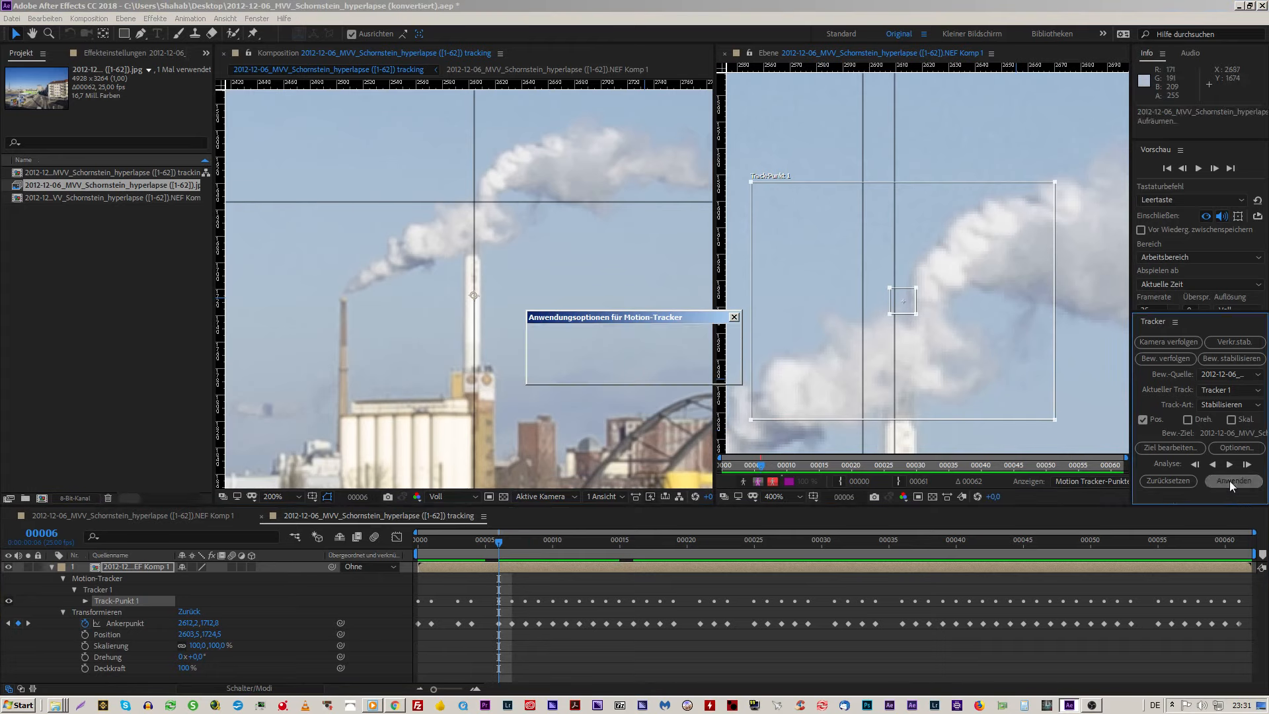
left_click(630, 367)
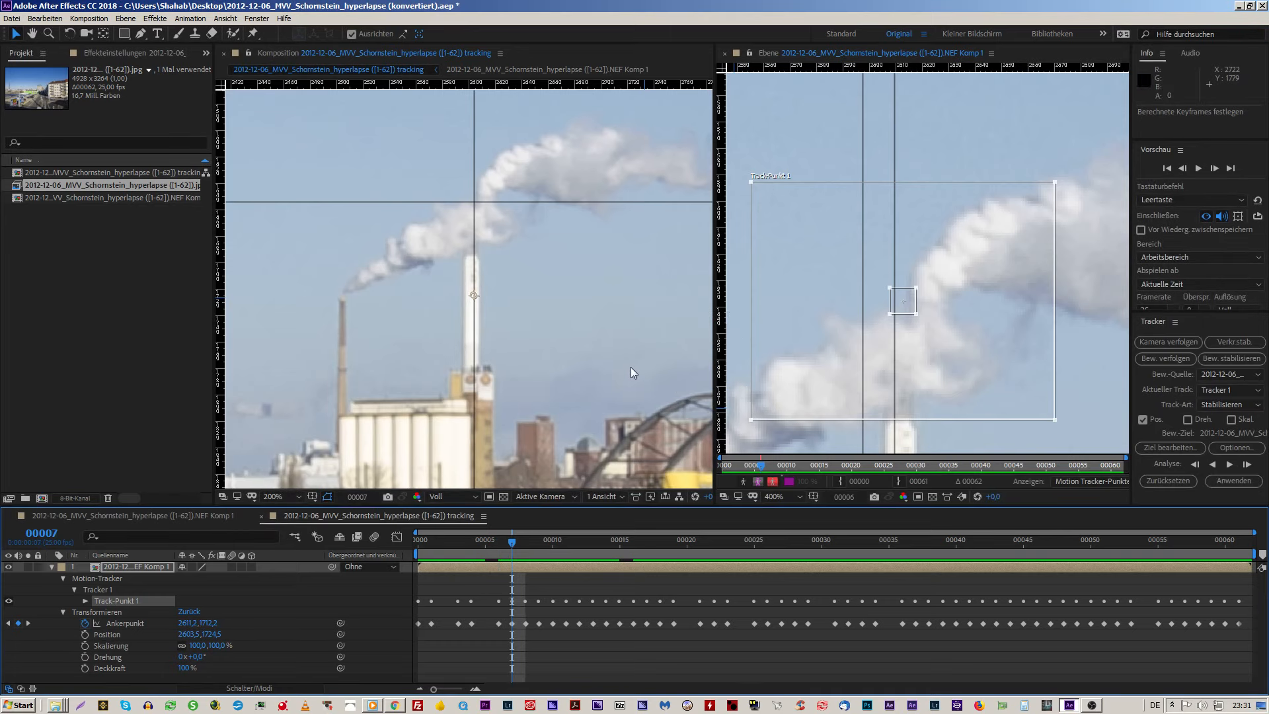
Step: Step back and forth through frames 6 to 11 to check the chimney's alignment with the guides
key("Page_Down")
key("Page_Down")
key("Page_Down")
key("Page_Down")
key("Page_Down")
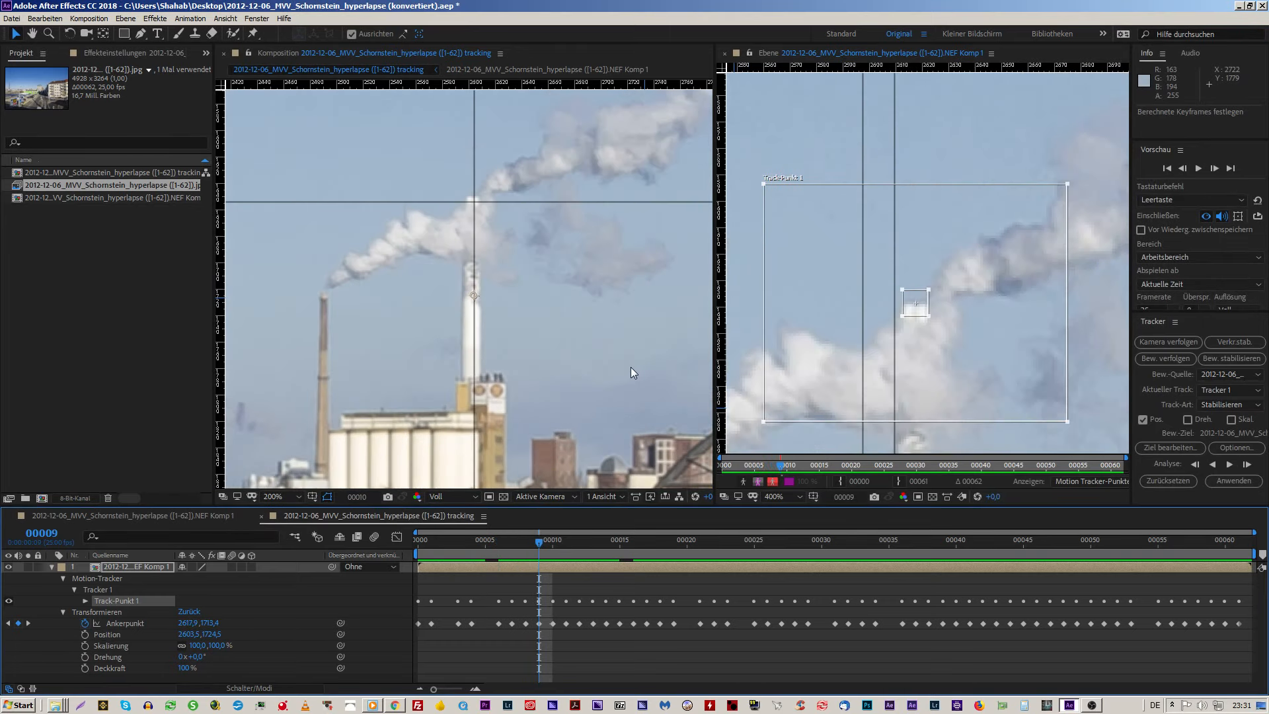
key("Page_Up")
key("Page_Up")
key("Page_Up")
key("Page_Down")
key("Page_Down")
key("Page_Down")
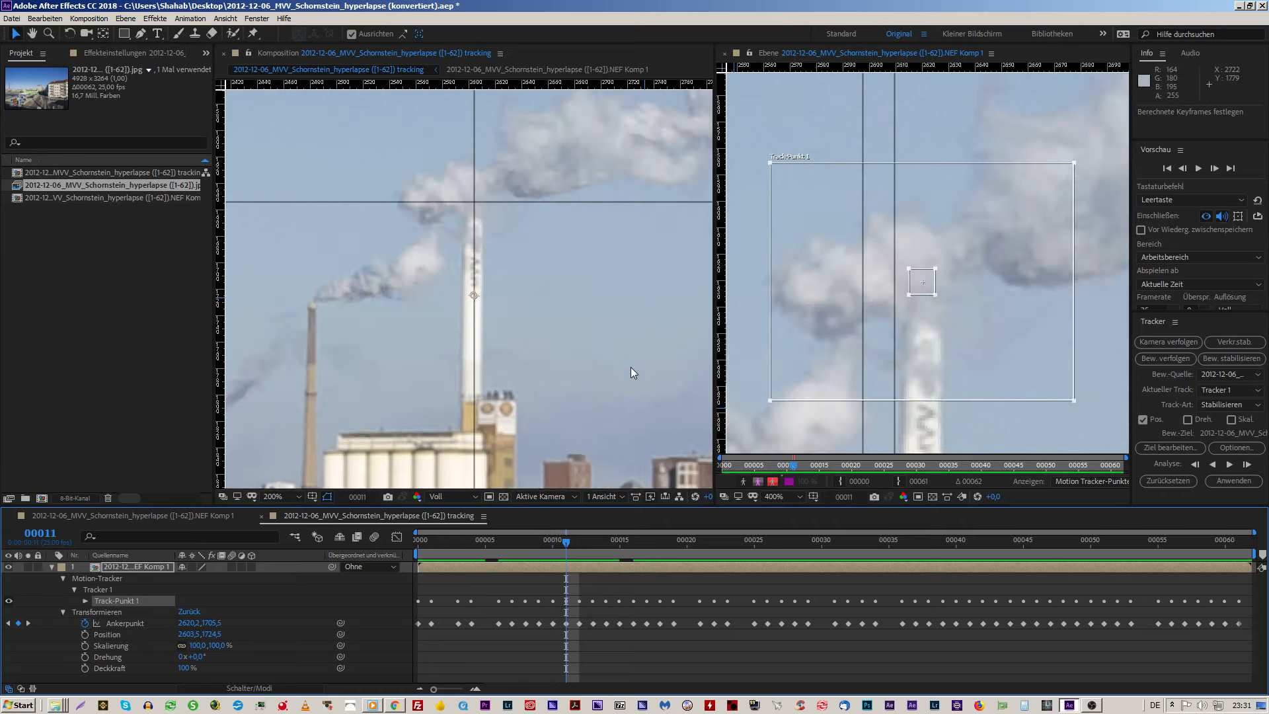
key("Page_Up")
key("Page_Up")
key("Page_Up")
key("Page_Up")
key("Page_Up")
key("Page_Up")
key("Page_Up")
key("Page_Down")
key("Page_Down")
key("Page_Down")
key("Page_Down")
key("Page_Down")
key("Page_Down")
key("Page_Down")
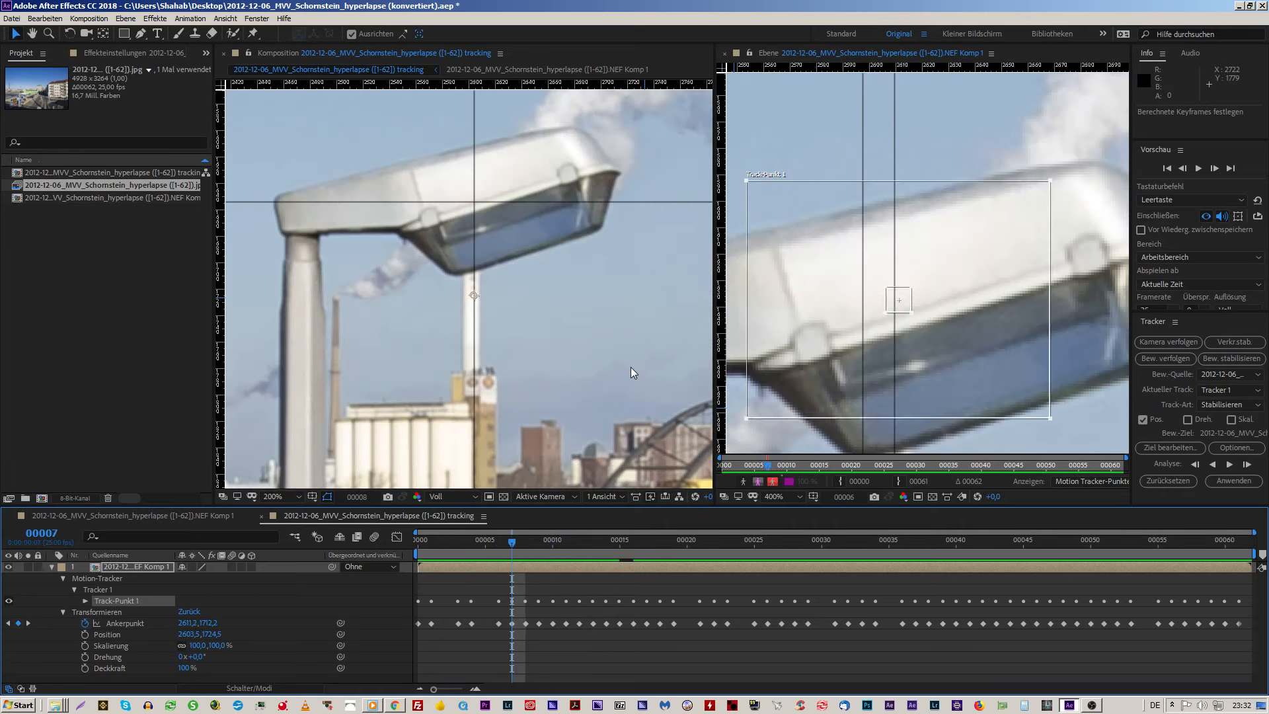
key("Page_Down")
key("Page_Down")
key("Page_Down")
key("Page_Down")
key("Page_Up")
key("Page_Up")
key("Page_Up")
key("Page_Up")
key("Page_Up")
key("Page_Up")
key("Page_Up")
key("Page_Up")
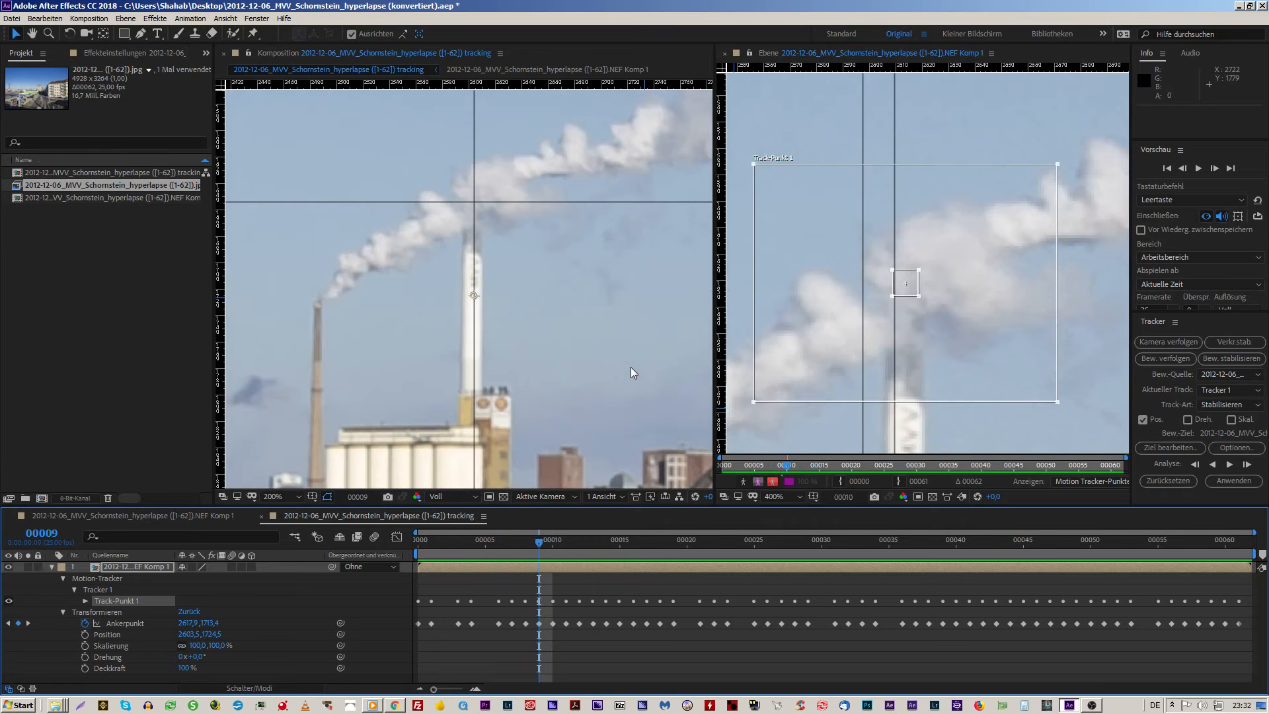
Step: Compare the chimney's position in frames 8, 9 and 10 against the guides
key("Page_Down")
key("Page_Down")
key("Page_Down")
key("Page_Up")
key("Page_Up")
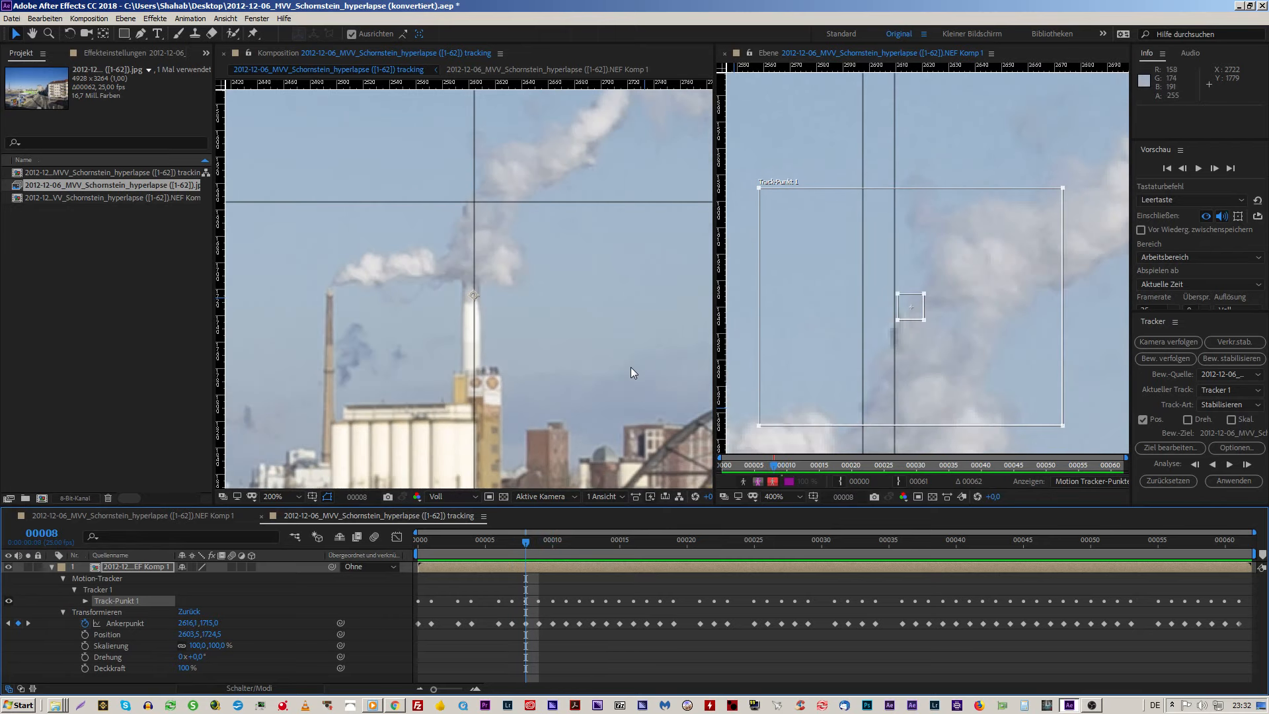
key("Page_Down")
key("Page_Down")
key("Page_Up")
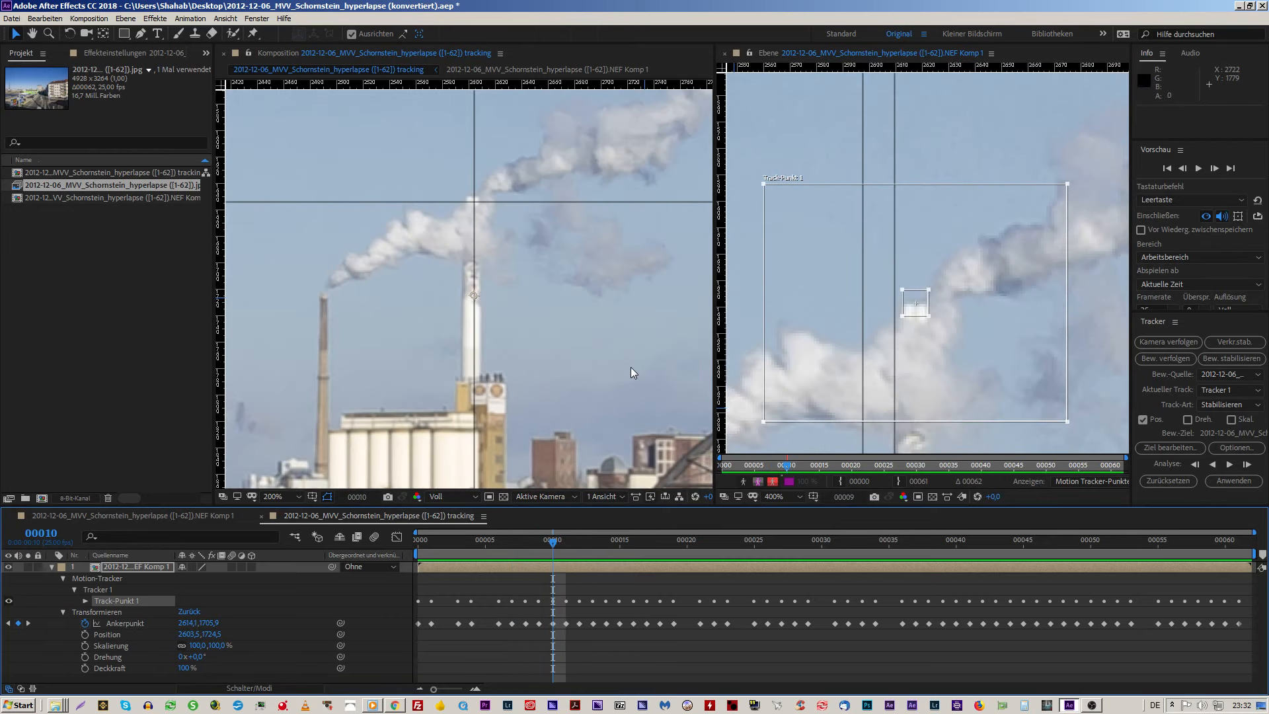
key("Page_Down")
key("Page_Up")
key("Page_Down")
key("Page_Up")
key("Page_Down")
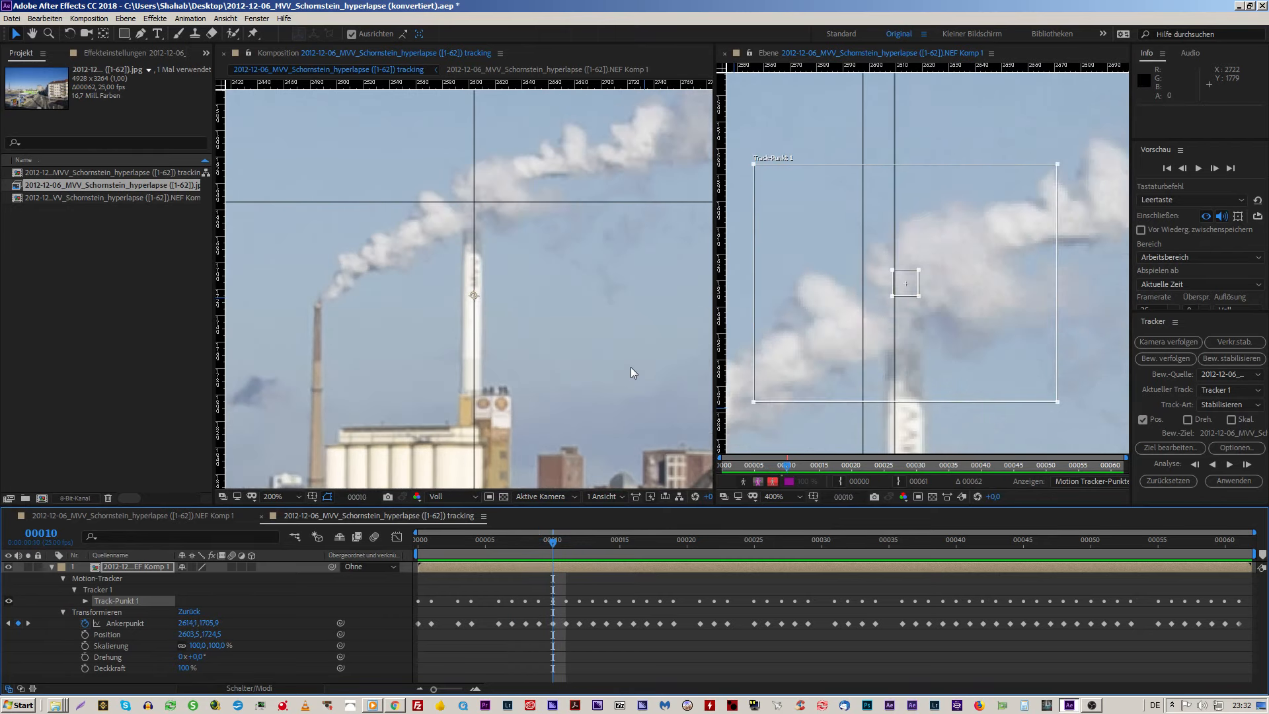
key("Page_Up")
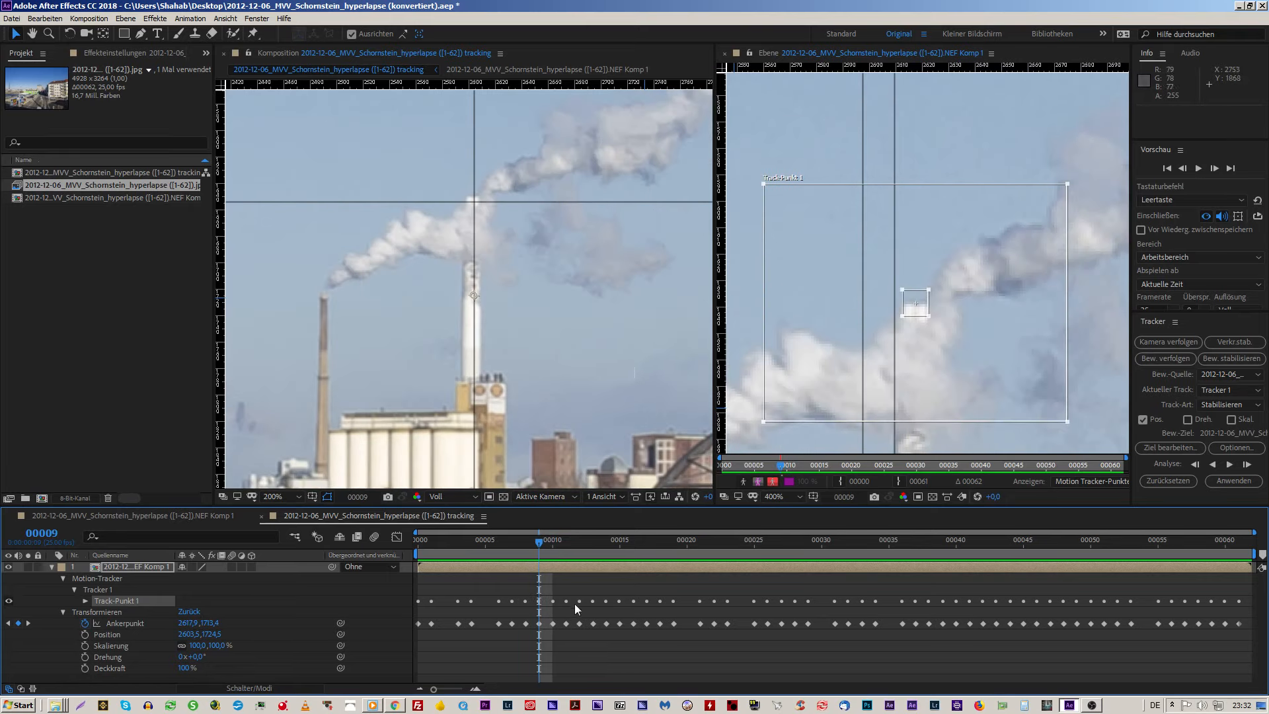
Step: Recheck the chimney from frame 6 forward to frame 10 and return to frame 8
key("Page_Up")
key("Page_Up")
key("Page_Up")
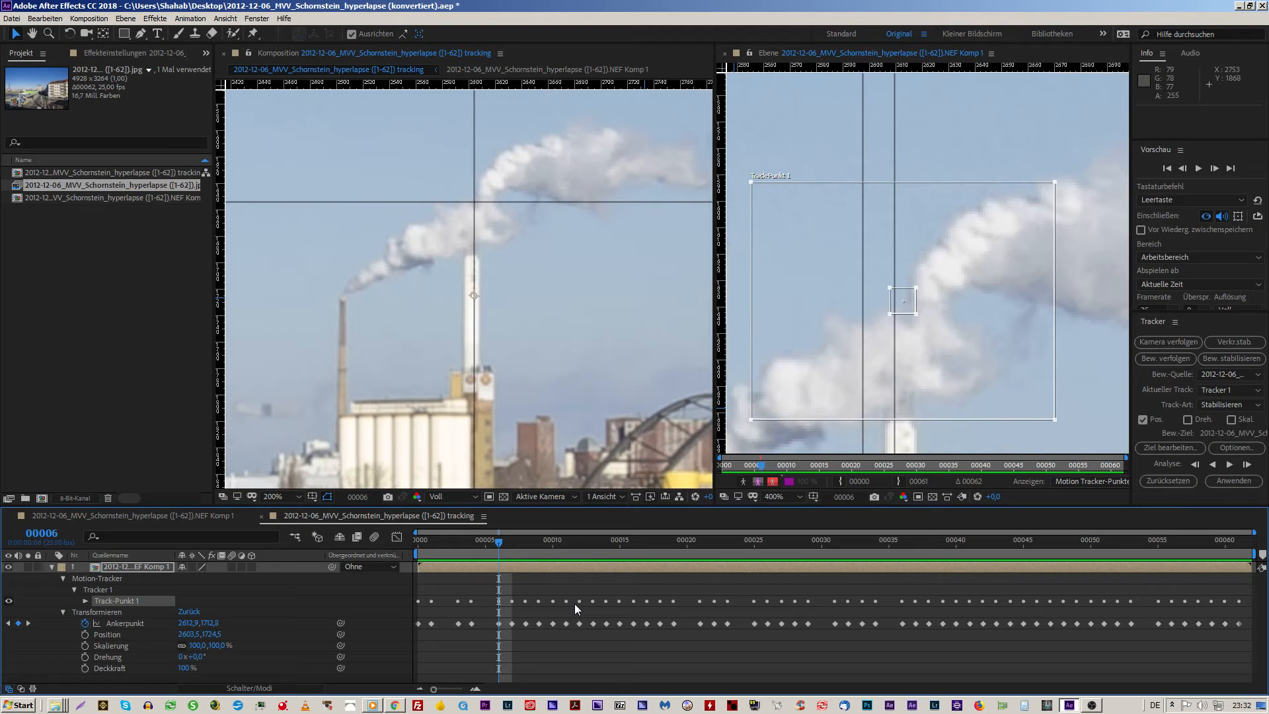
key("Page_Down")
key("Page_Down")
key("Page_Down")
key("Page_Down")
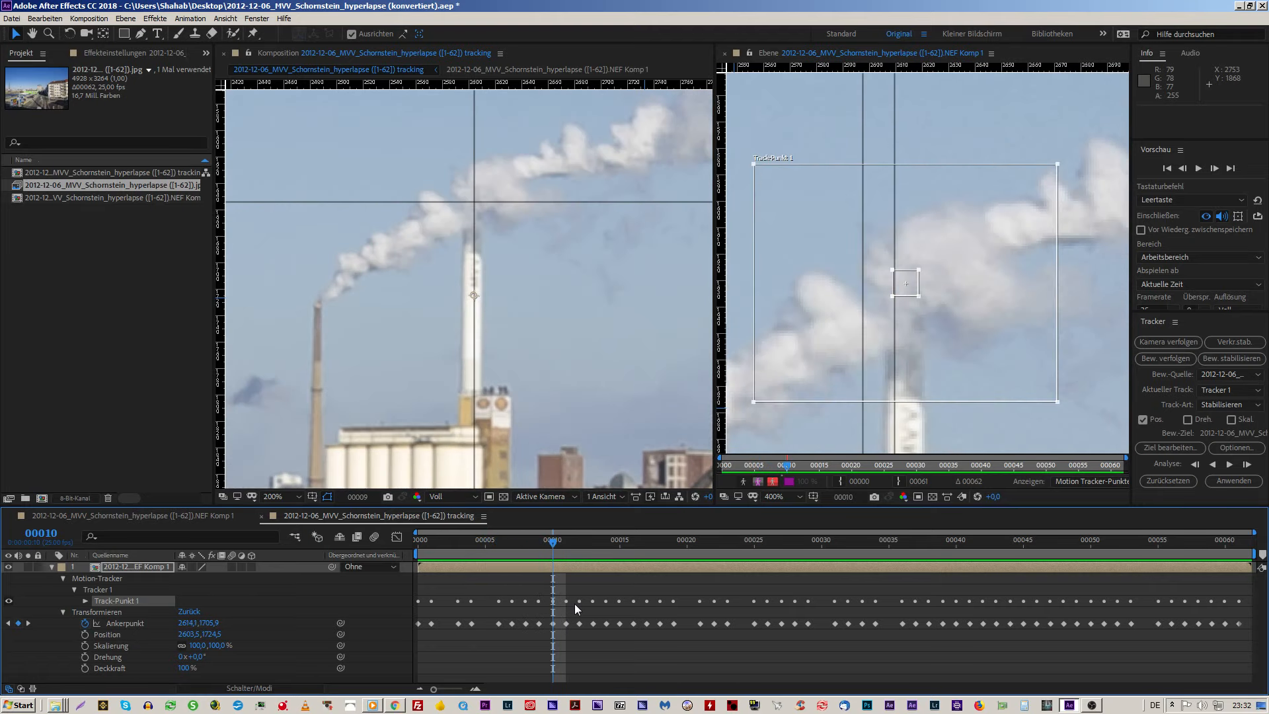
key("Page_Up")
key("Page_Up")
key("Page_Down")
key("Page_Up")
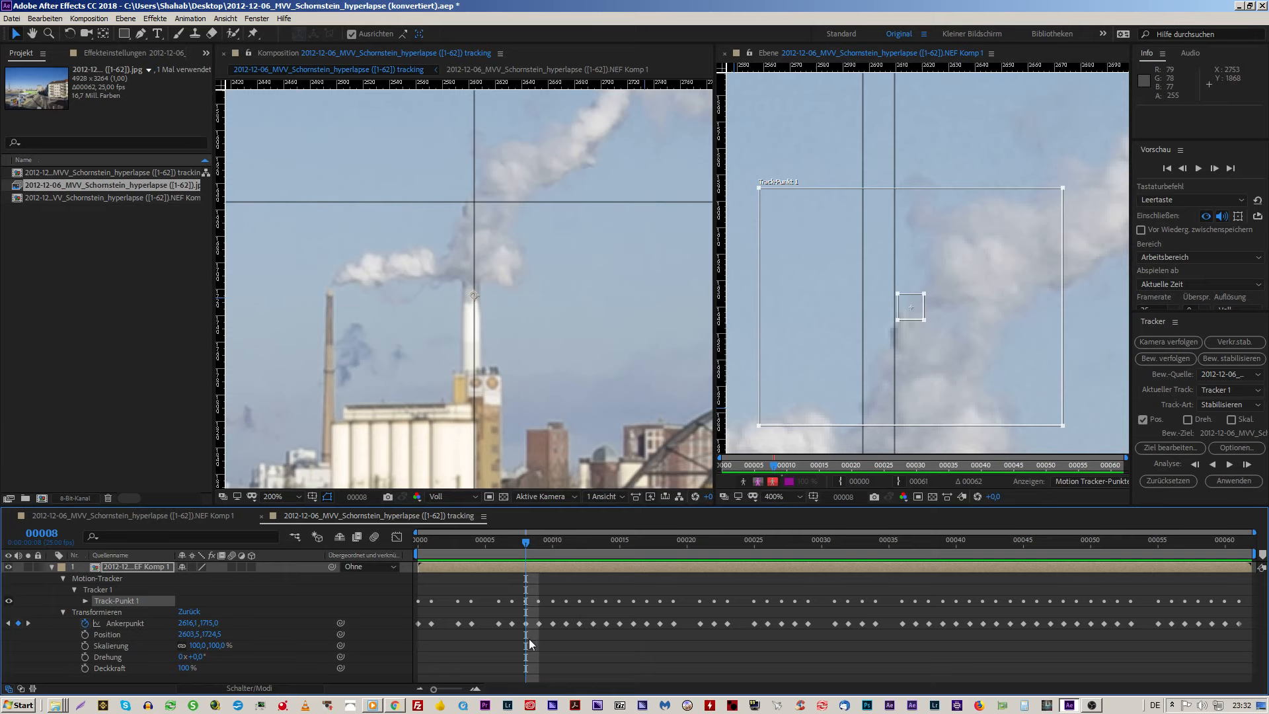
Step: Select the nearby anchor point keyframes, try setting the anchor point's Y to 1713.4 in frame 8, and reapply the stabilization
left_click_drag(529, 639, 505, 625)
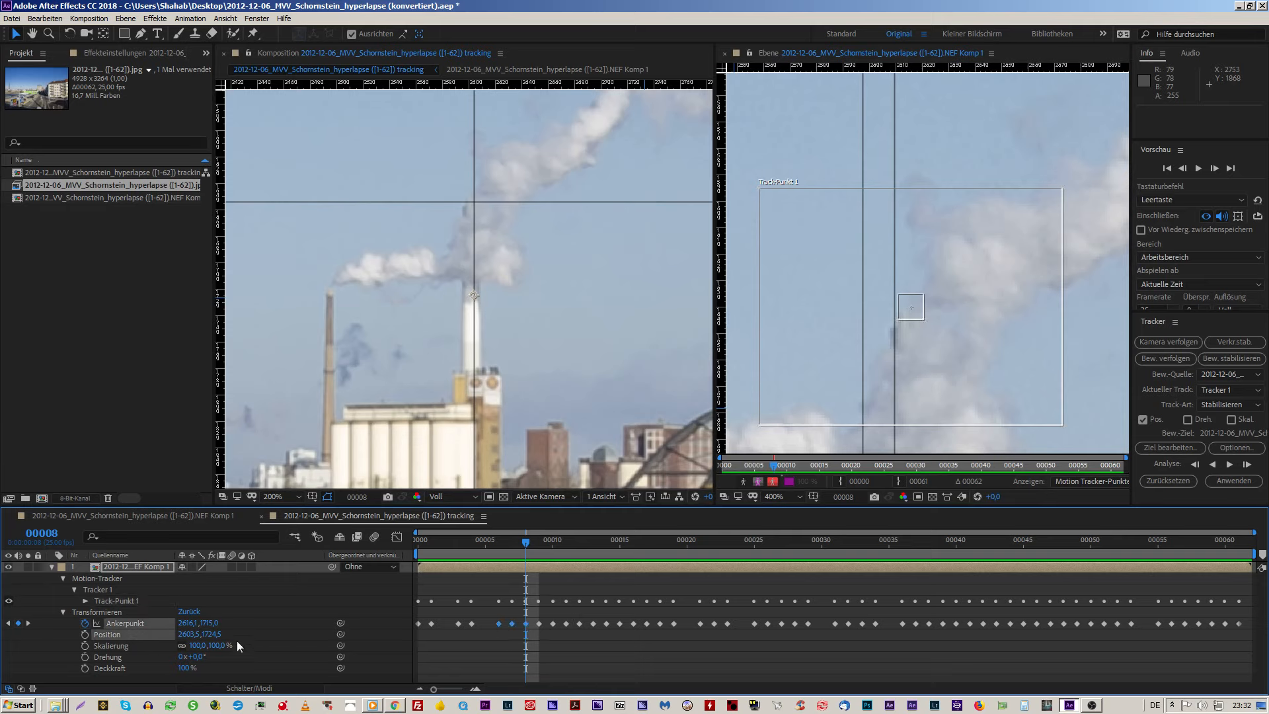
left_click_drag(211, 625, 200, 624)
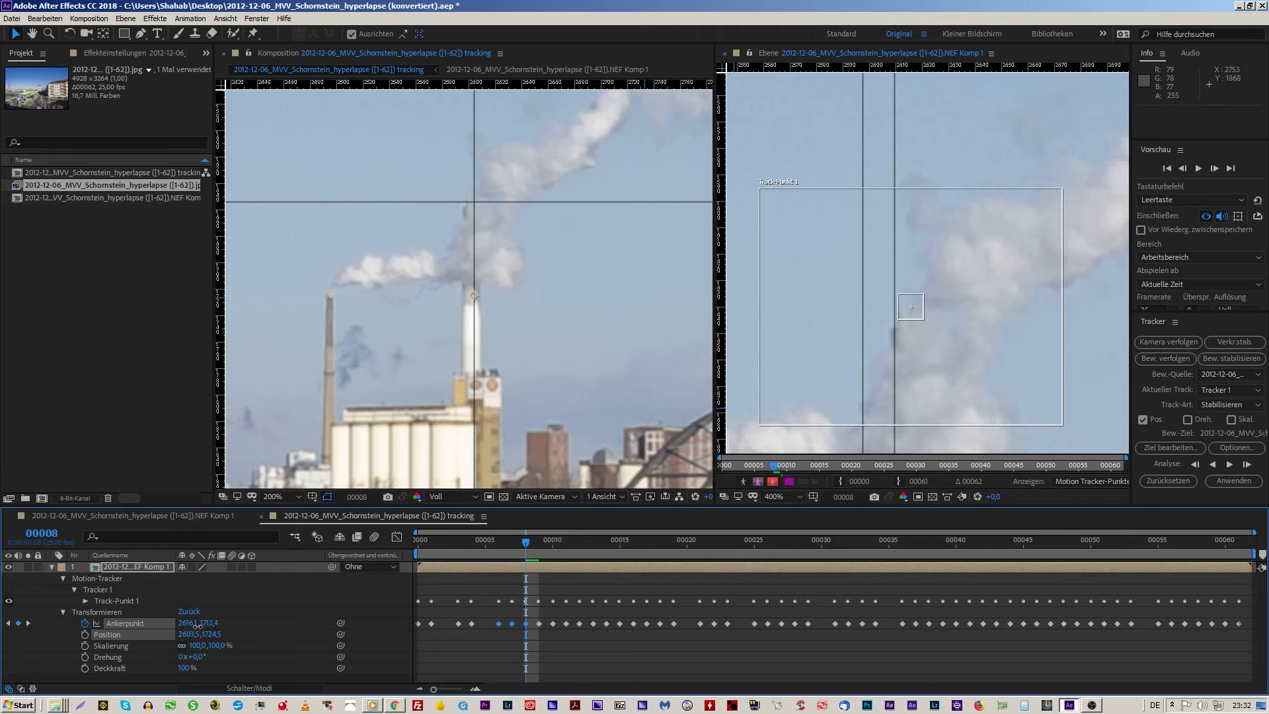
left_click(1220, 483)
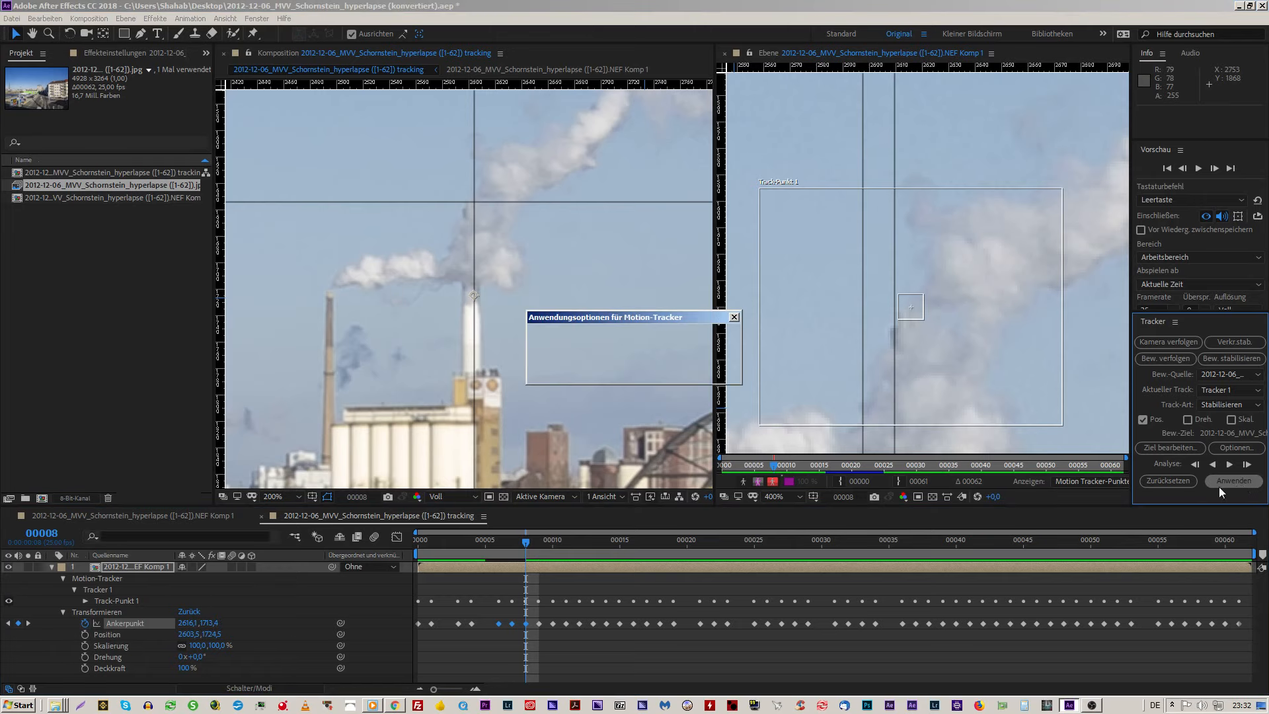
left_click(628, 368)
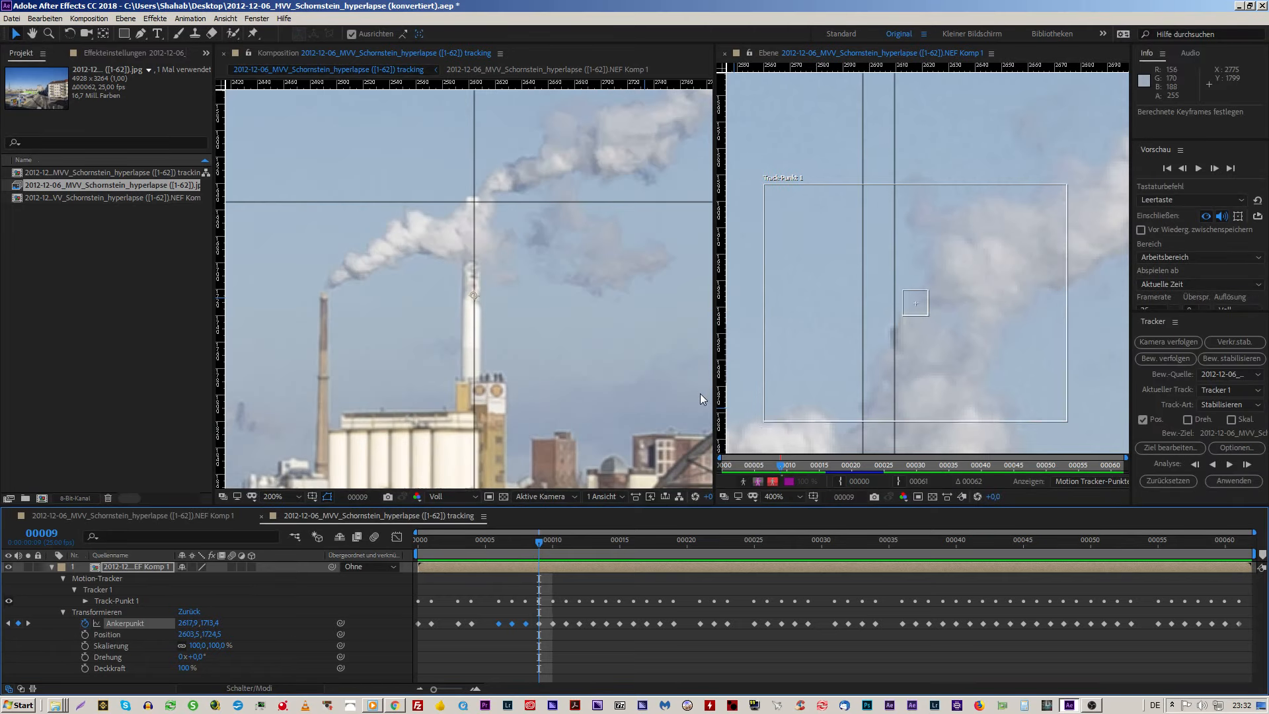
Step: Compare the frames around frame 8, expand Track-Punkt 1's properties, and undo the manual anchor point changes
key("Page_Up")
key("Page_Up")
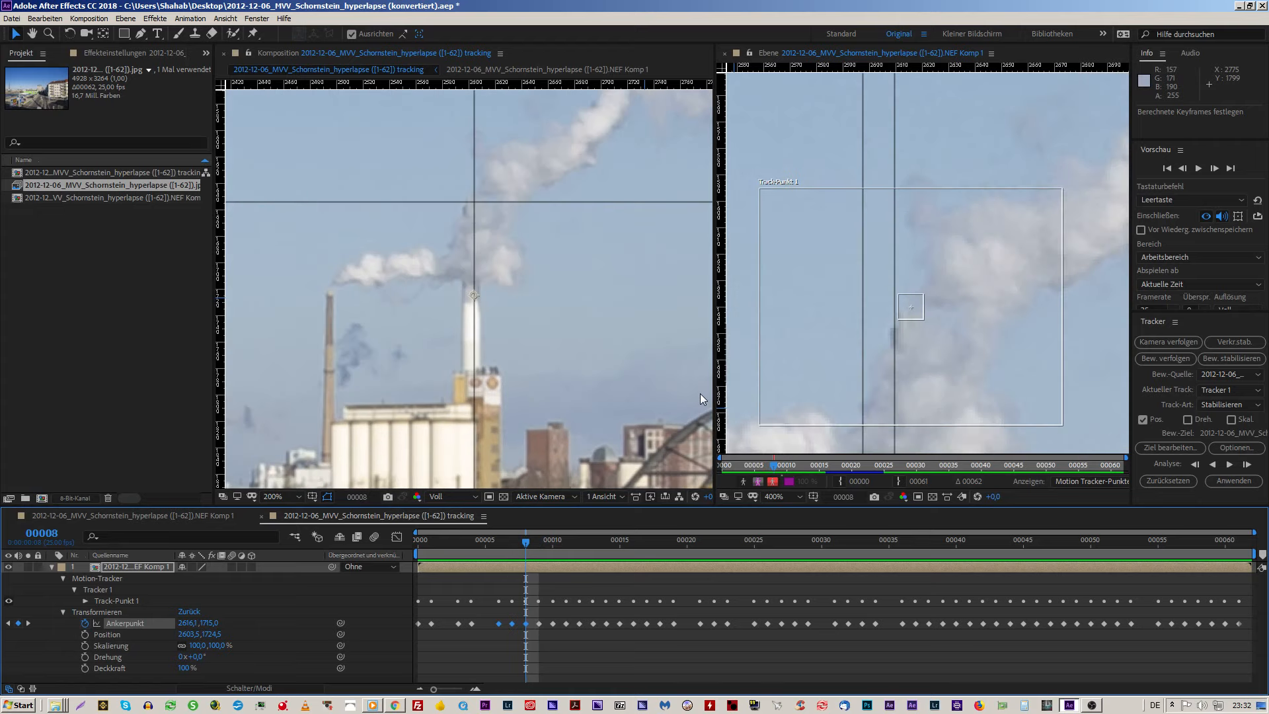
key("Page_Down")
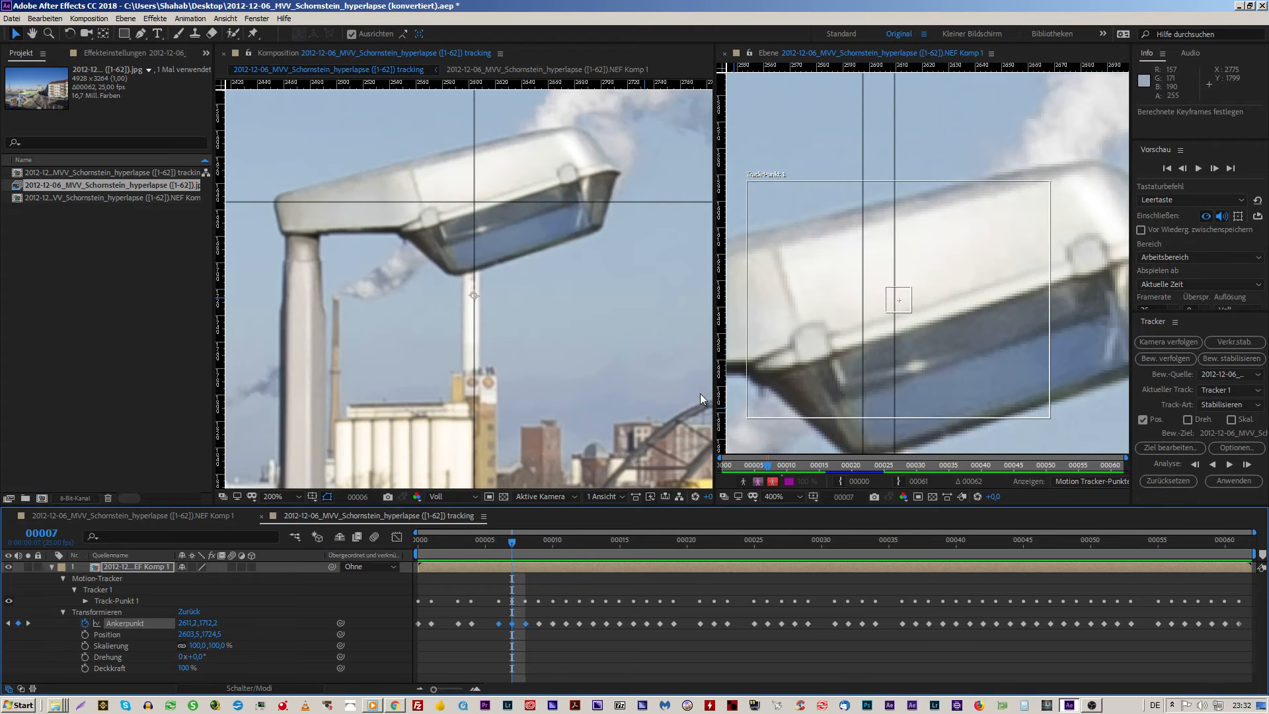
key("Page_Up")
left_click(540, 646)
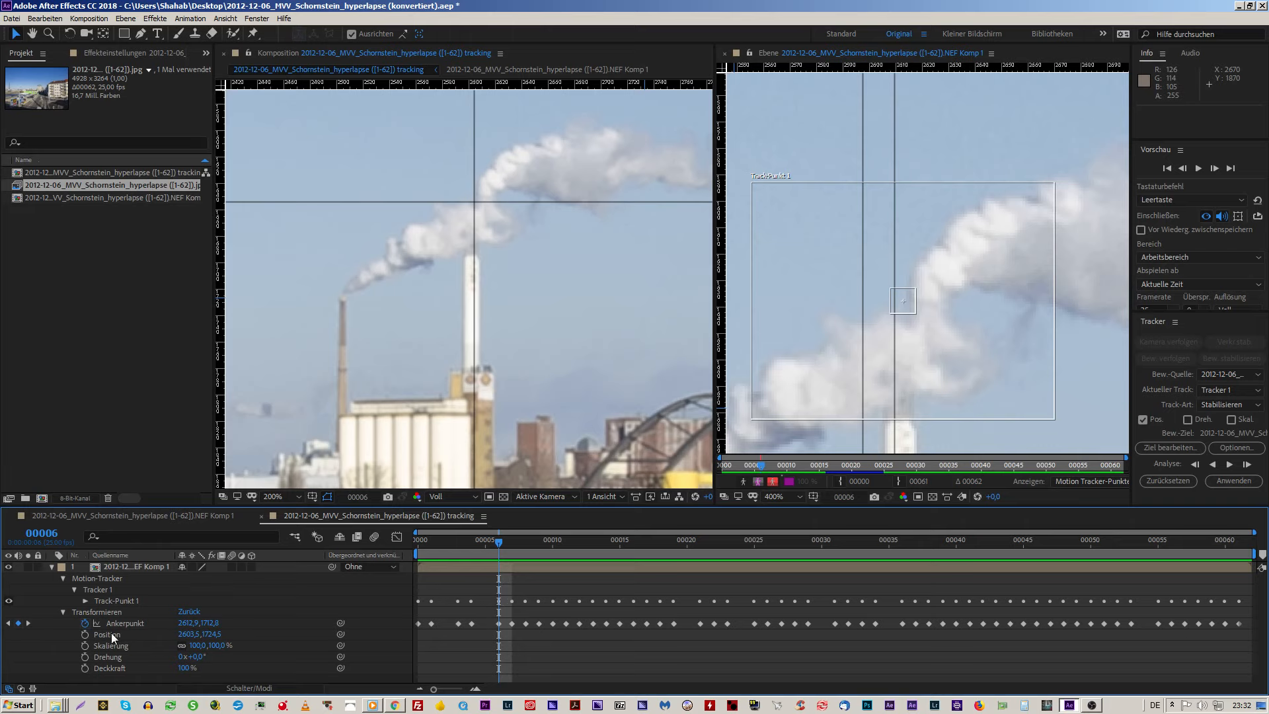
left_click(86, 600)
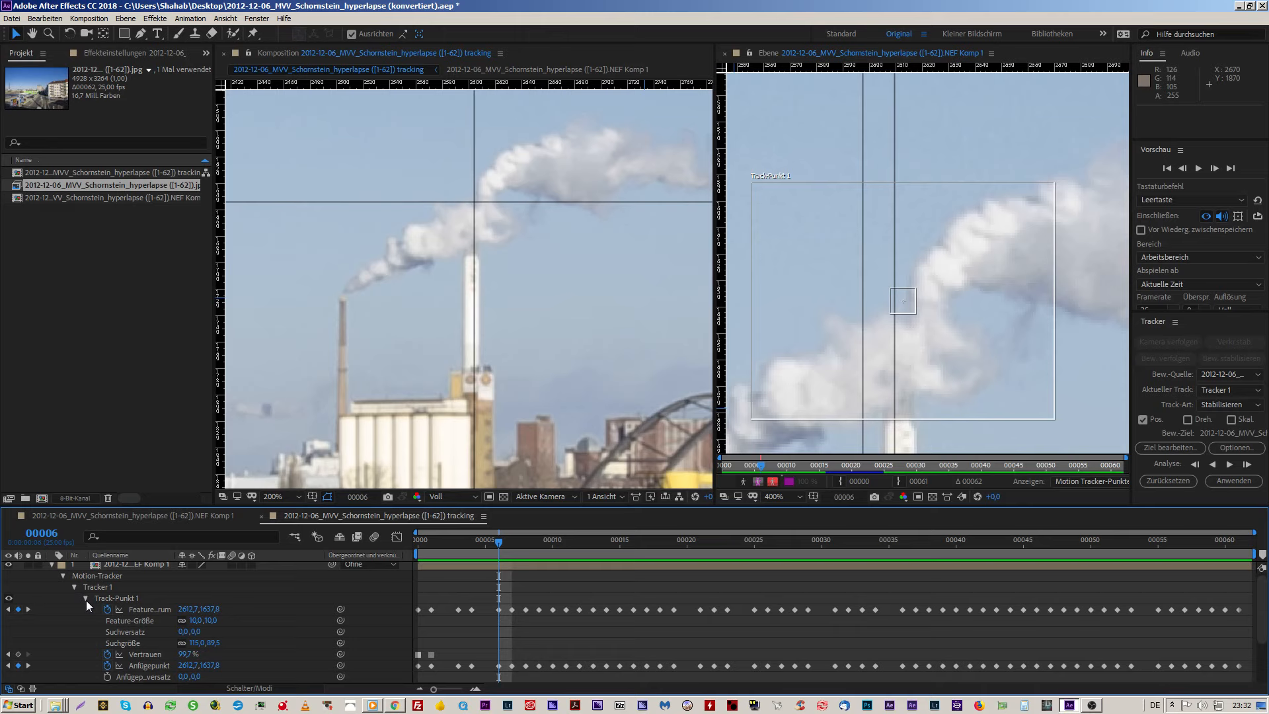
key("ctrl+z")
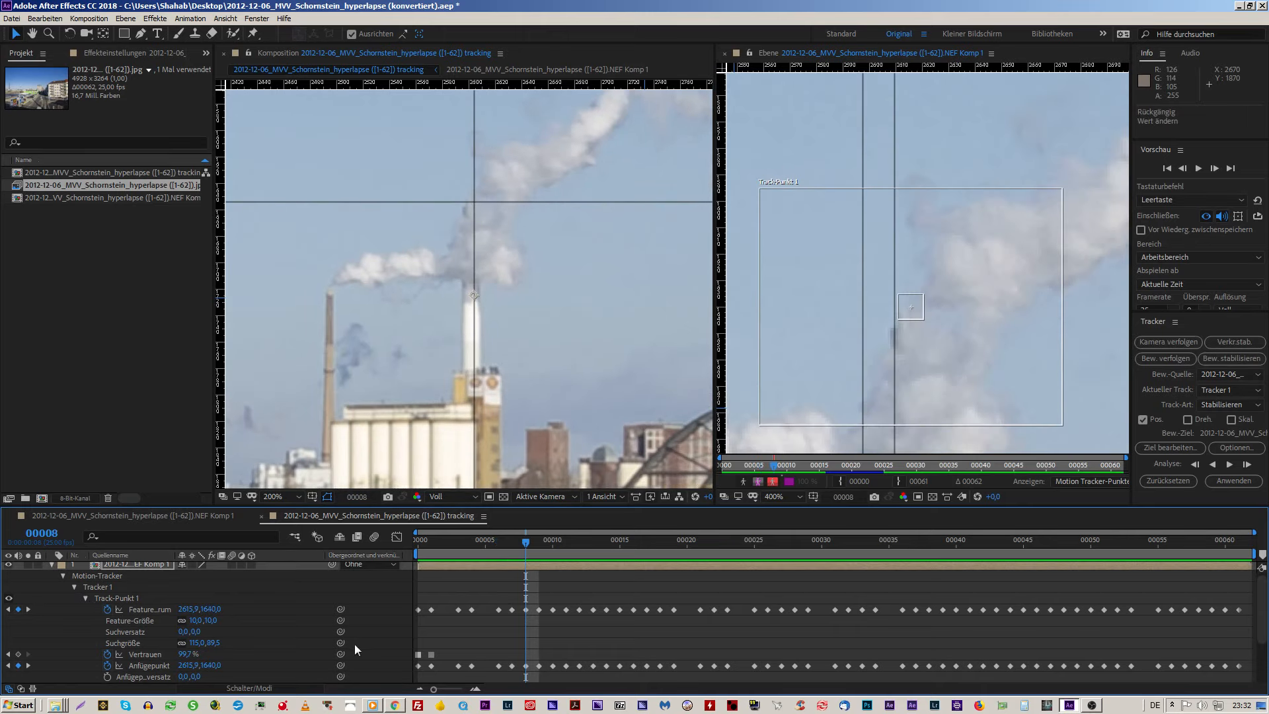
key("ctrl+z")
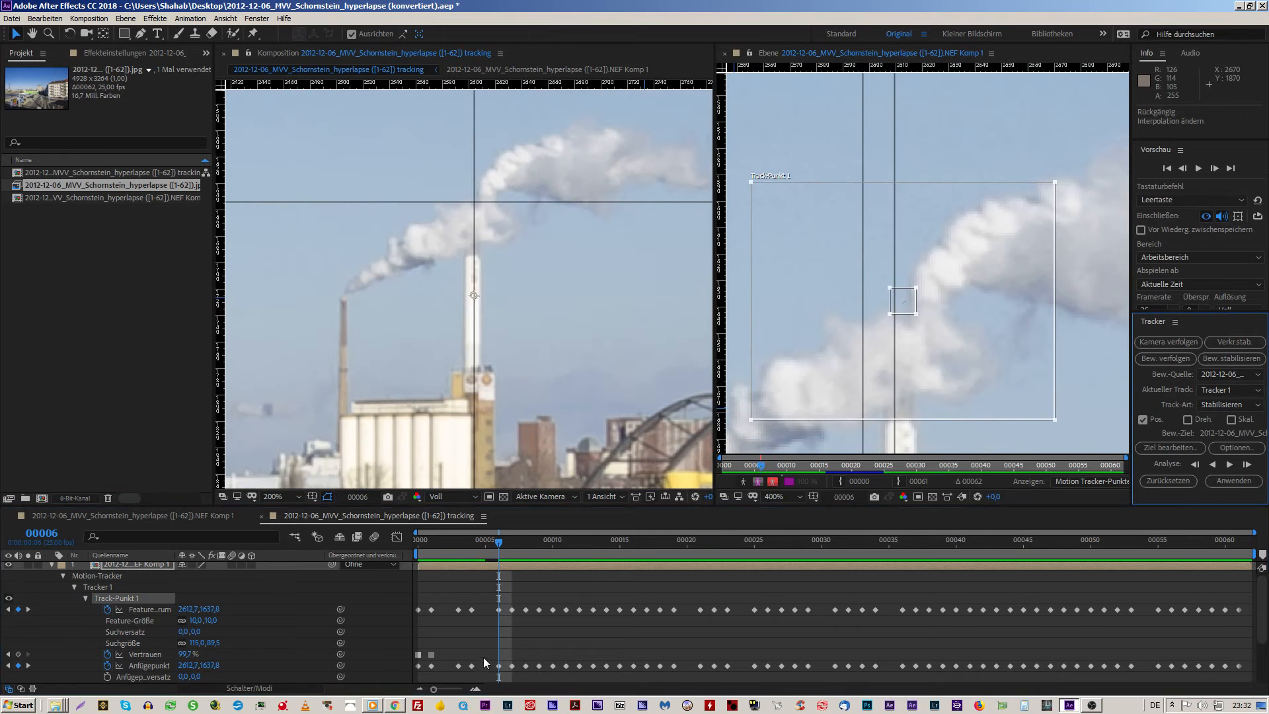
left_click(517, 644)
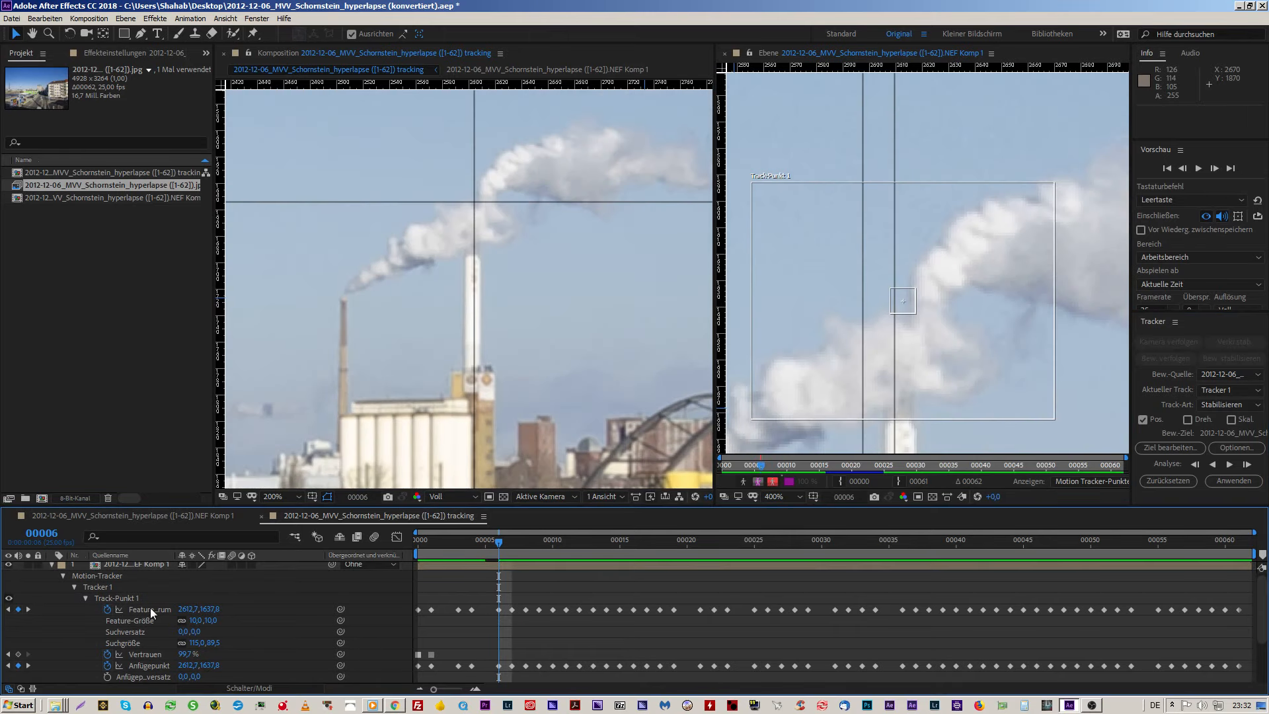
left_click(151, 609)
left_click(503, 651)
left_click(500, 611)
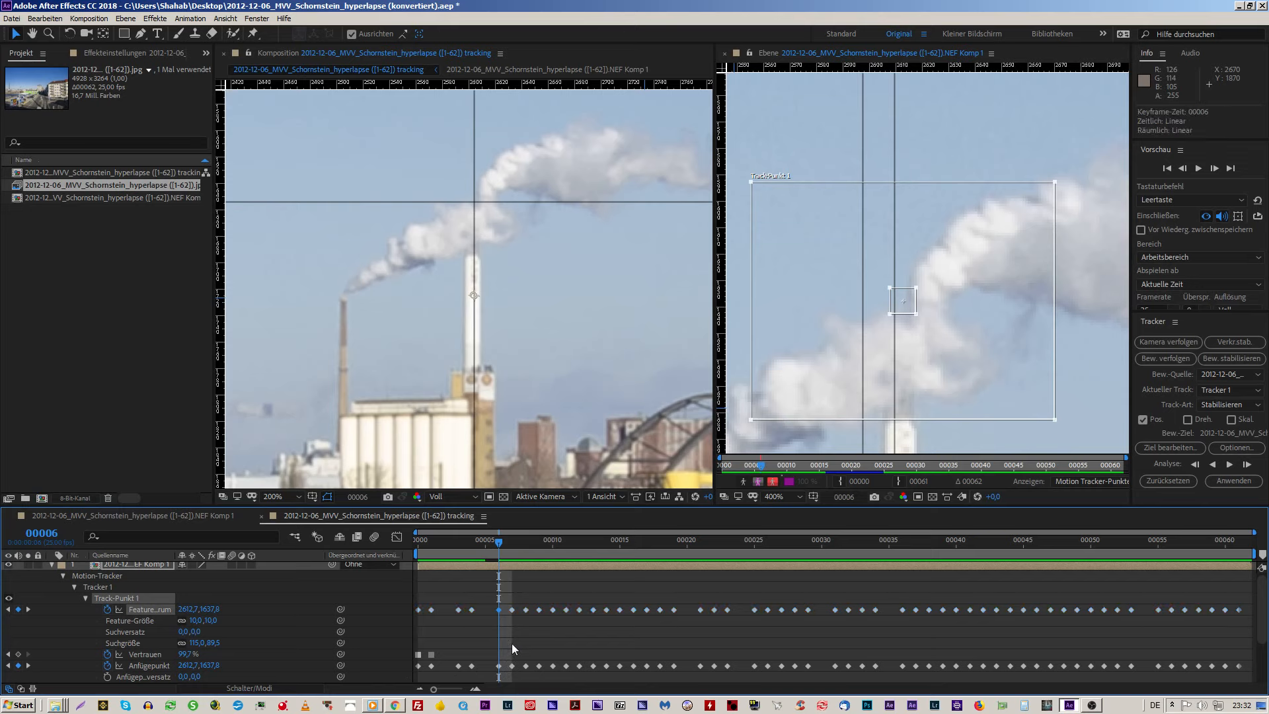
left_click(538, 647)
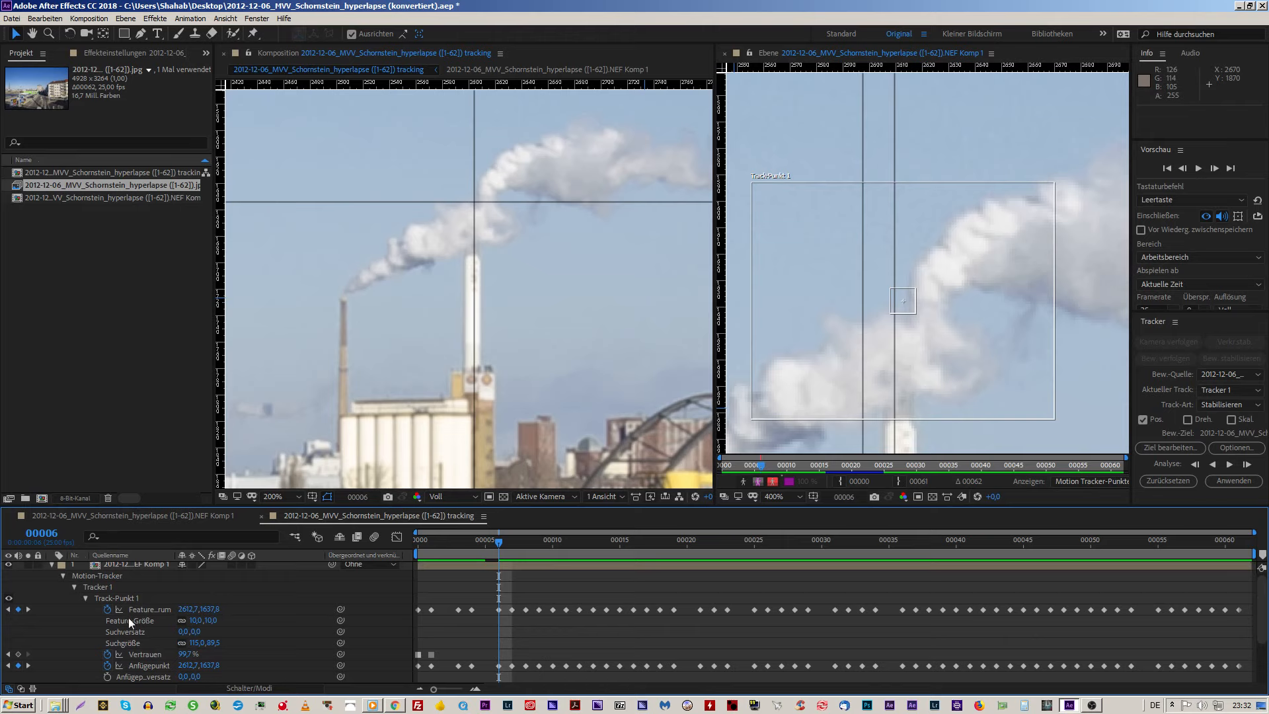
left_click(151, 609)
left_click(549, 635)
Step: Compare frame 8 with frames 9 and 10, and shift Track-Punkt 1 slightly up in frame 8
key("Page_Down")
key("Page_Down")
key("Page_Down")
key("Page_Down")
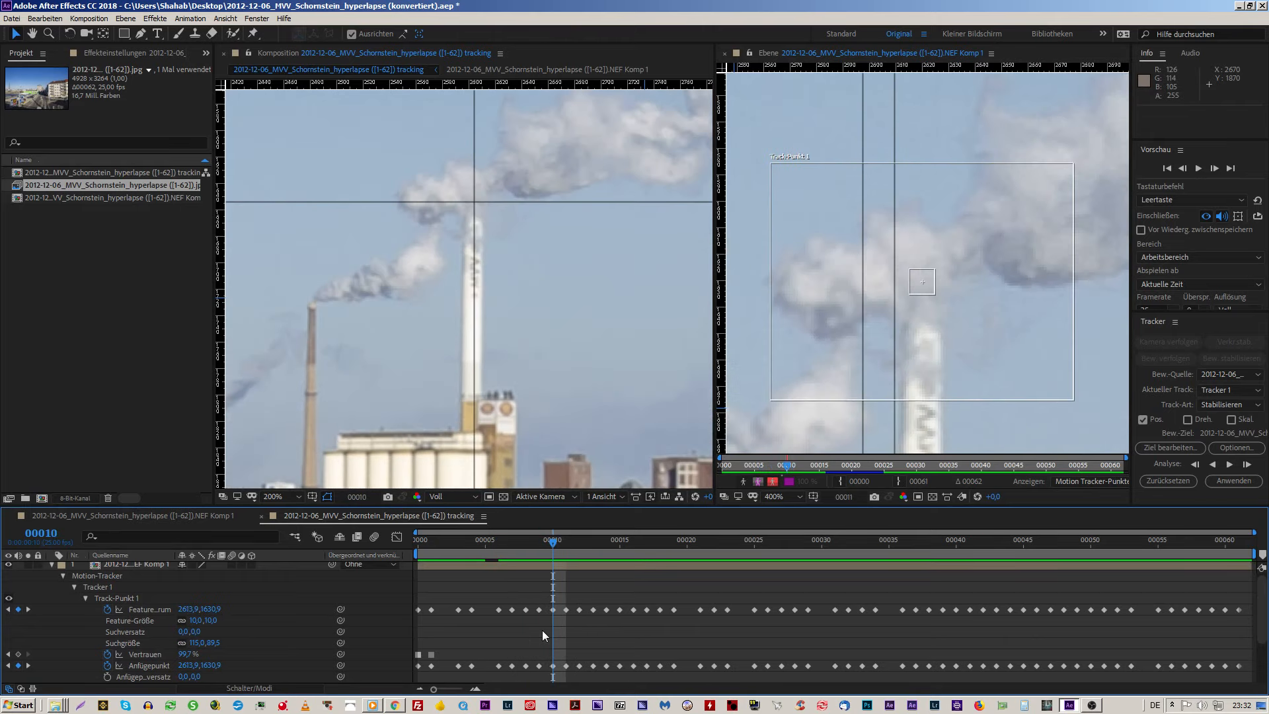
key("Page_Up")
key("Page_Up")
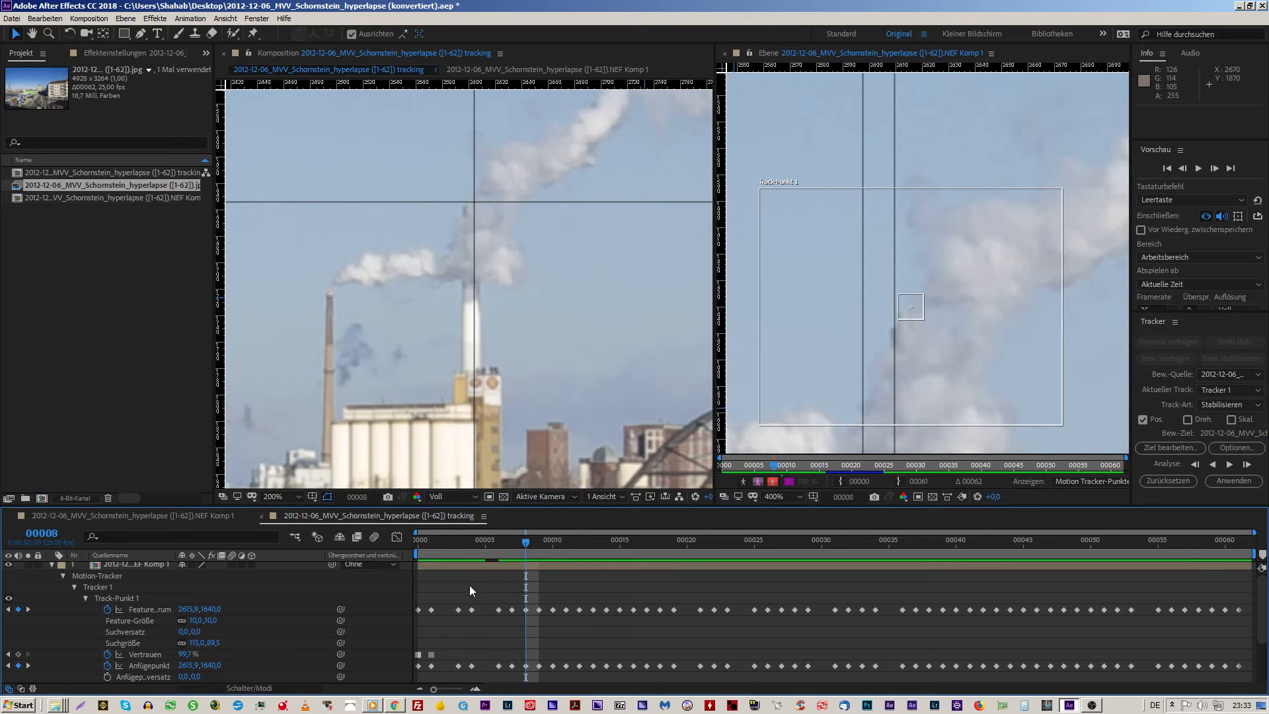
left_click(949, 395)
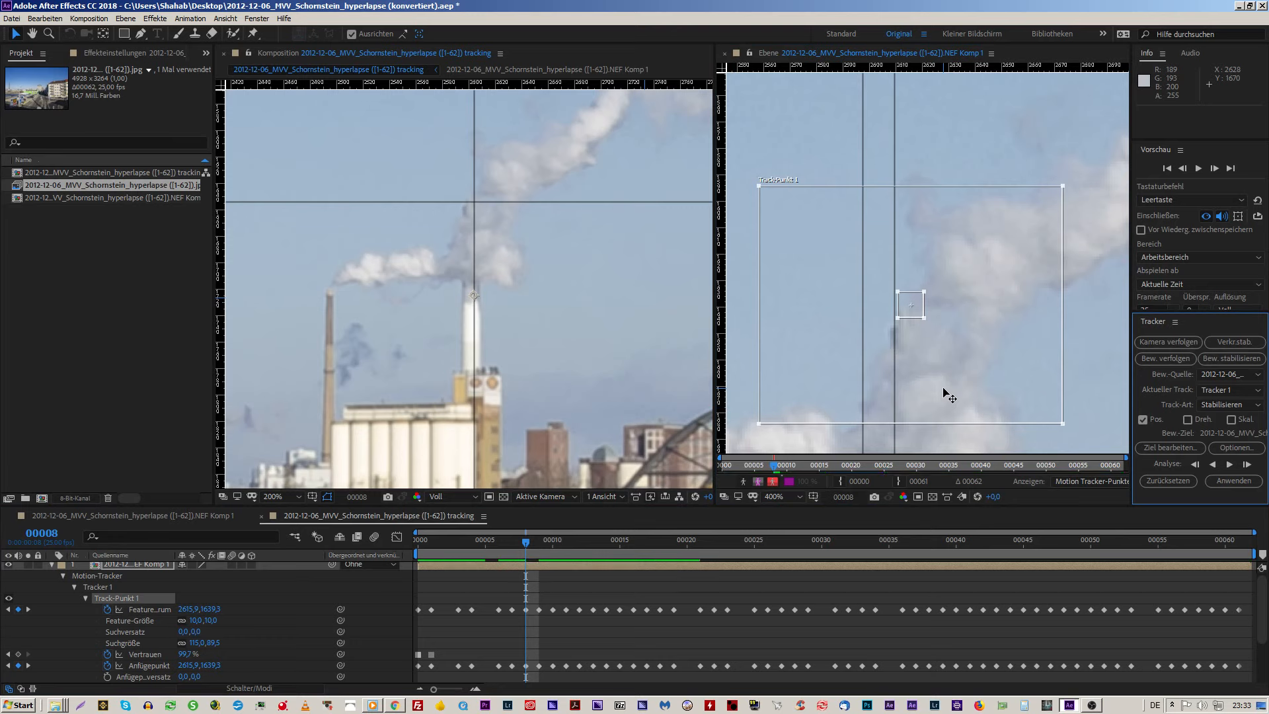
Step: Apply the Tracker 1 stabilization to the X and Y dimensions and check frame 9
left_click(1234, 481)
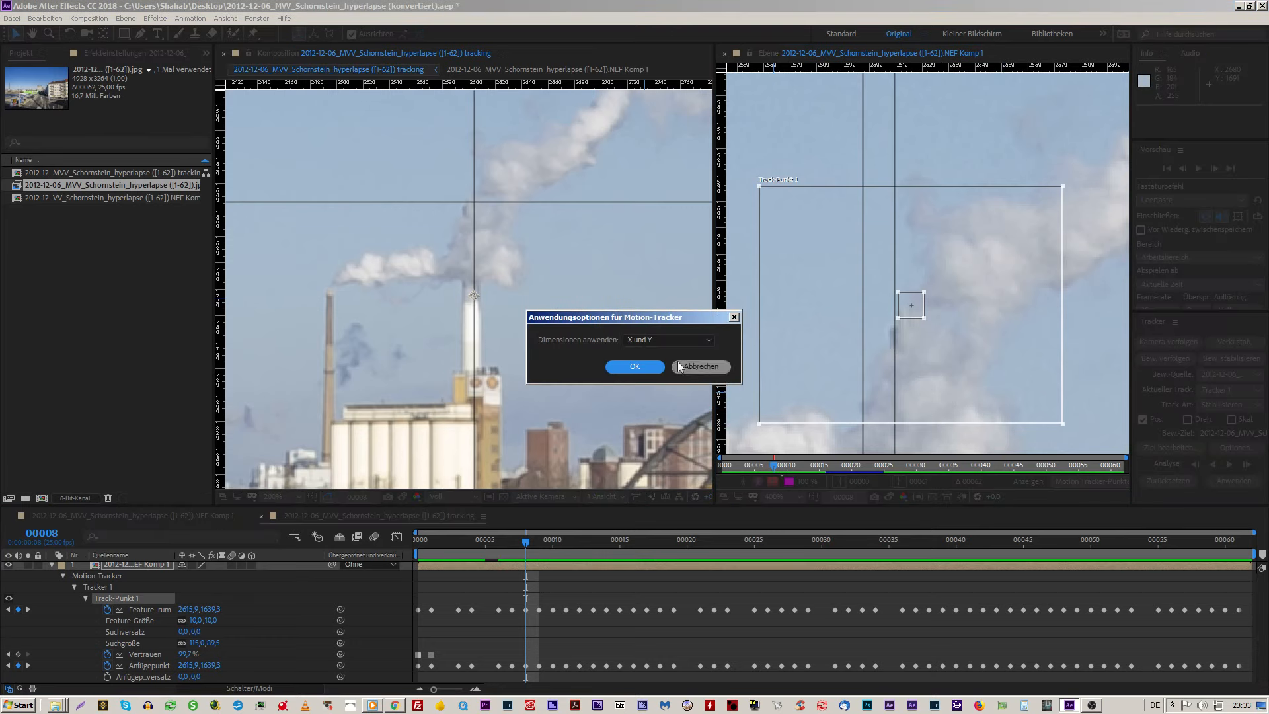
left_click(645, 366)
key("Page_Down")
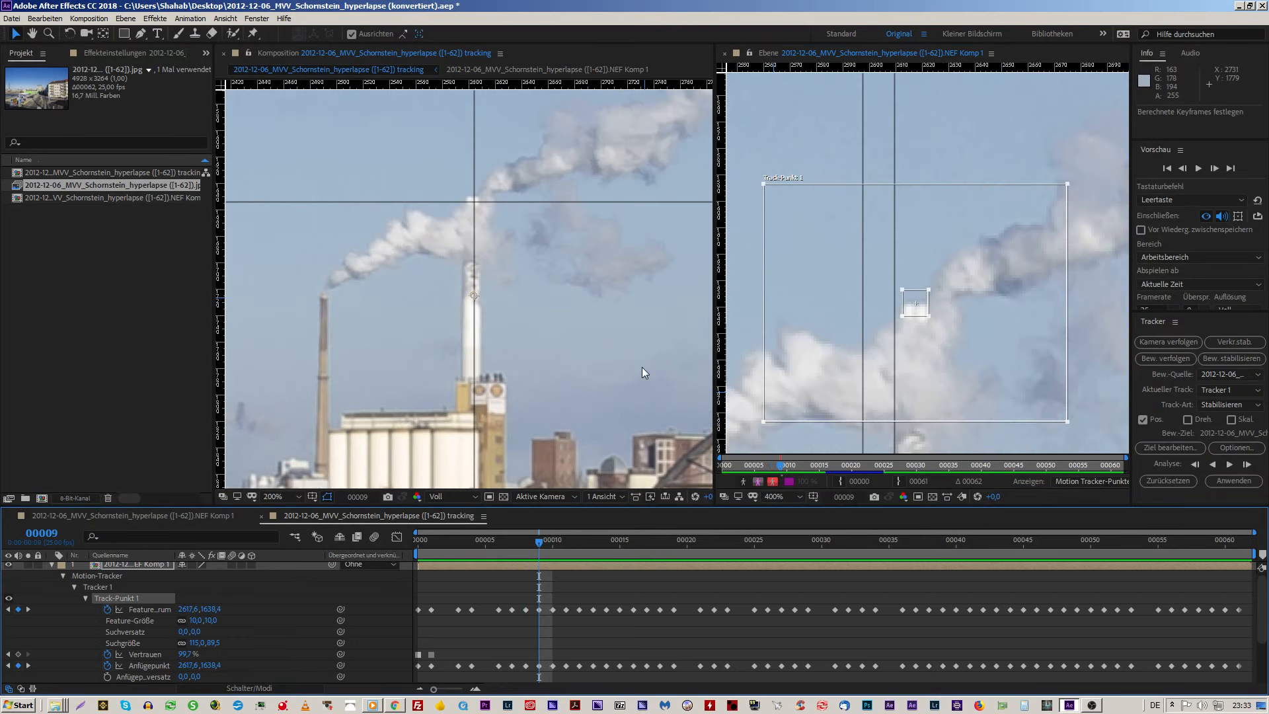
Step: Compare the chimney's position against the composition guides across frames 8 to 11
key("Page_Up")
key("Page_Down")
key("Page_Down")
key("Page_Up")
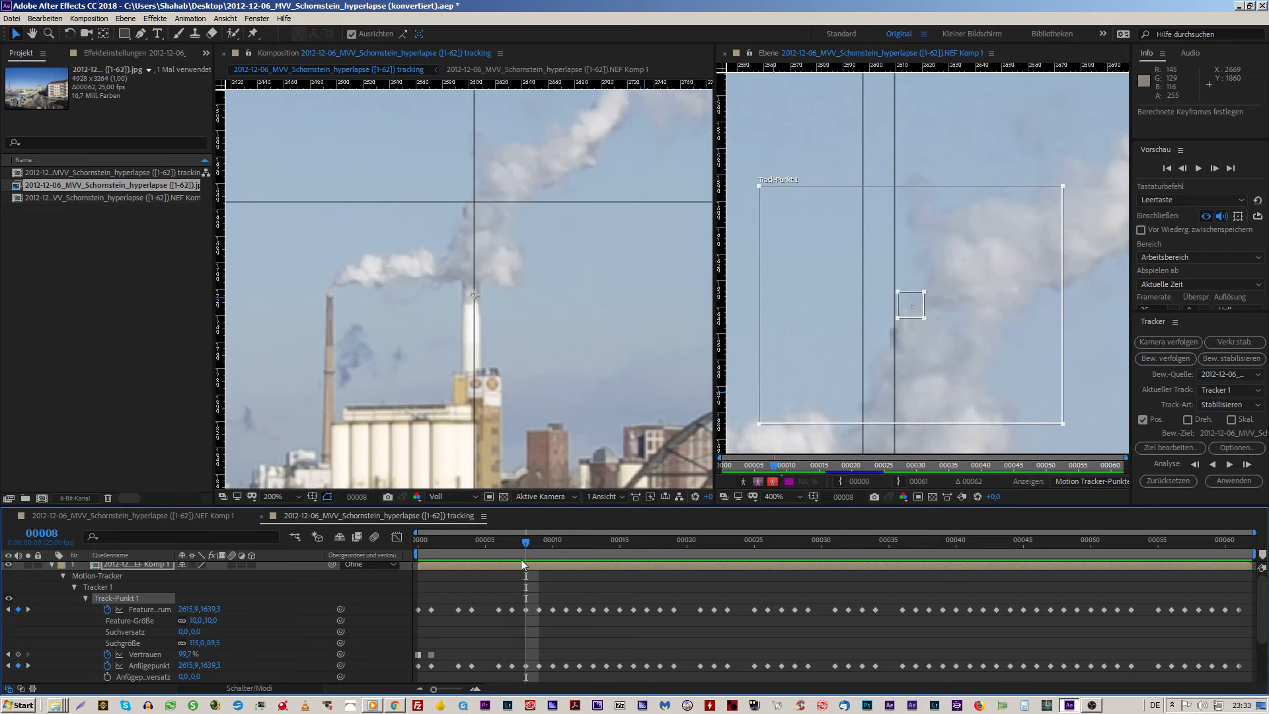
key("Page_Down")
key("Page_Down")
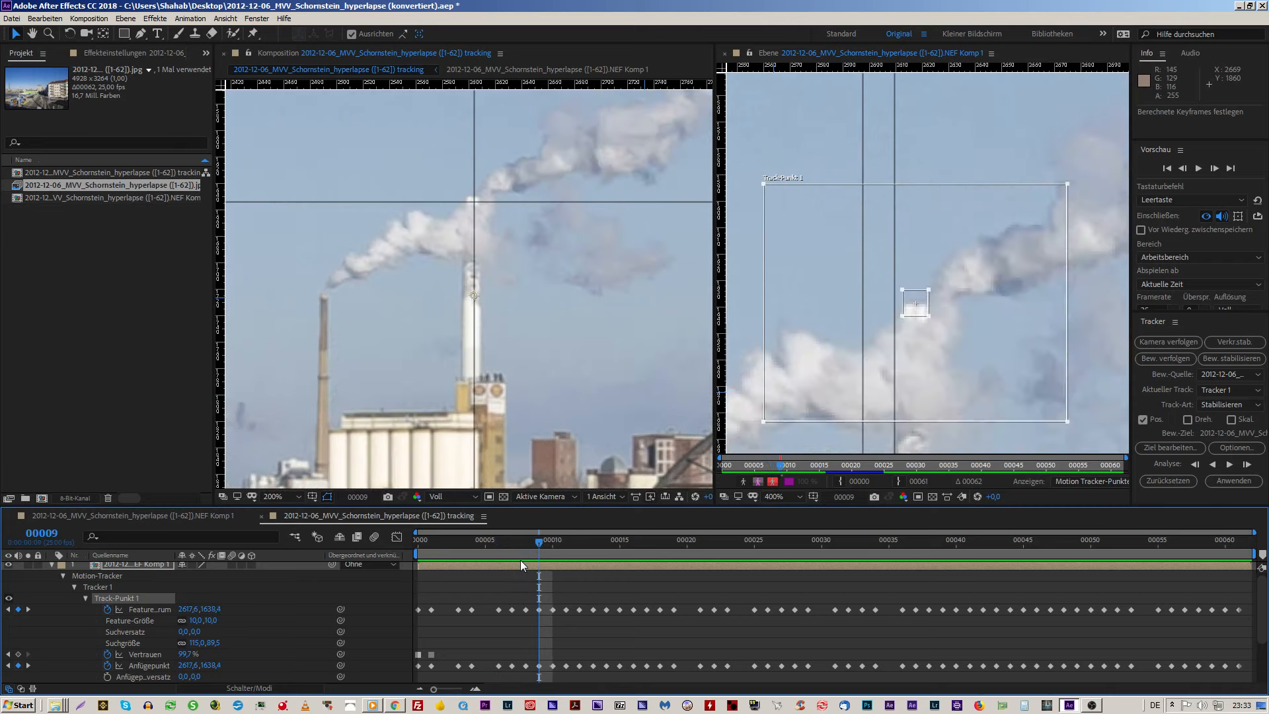
key("Page_Up")
key("Page_Up")
key("Page_Down")
key("Page_Down")
key("Page_Down")
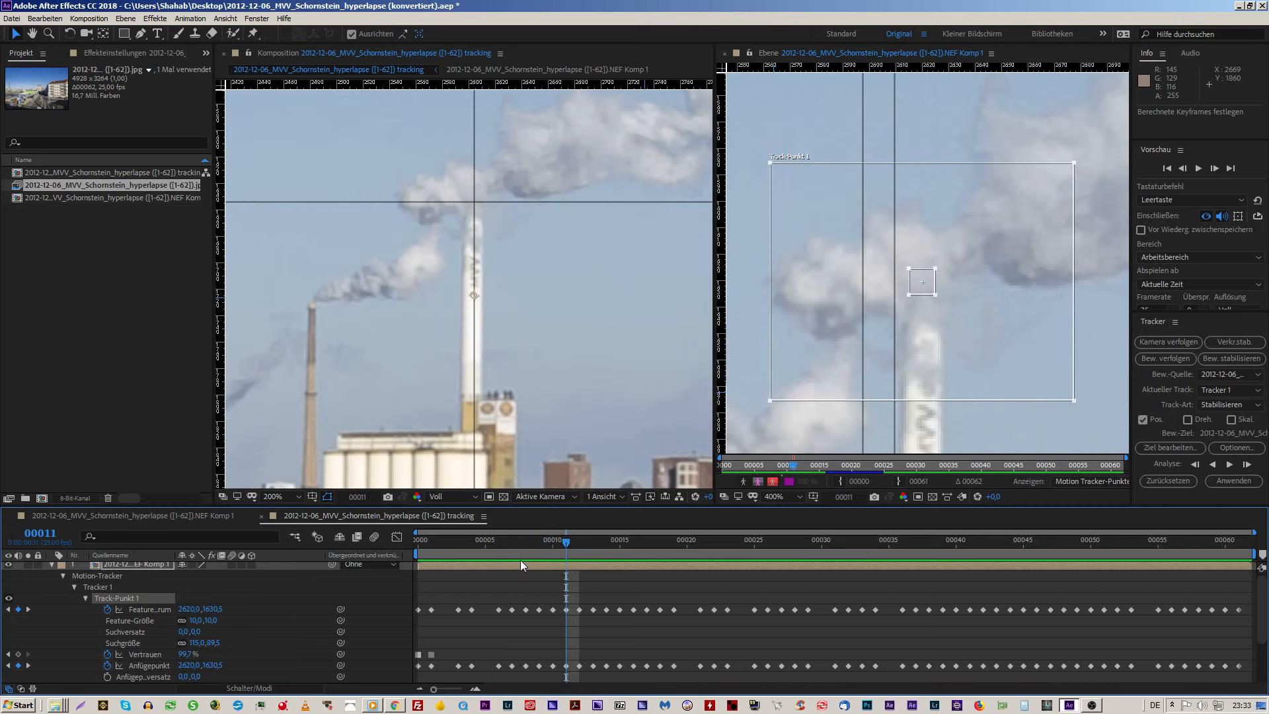
key("Page_Up")
key("Page_Up")
key("Page_Down")
key("Page_Up")
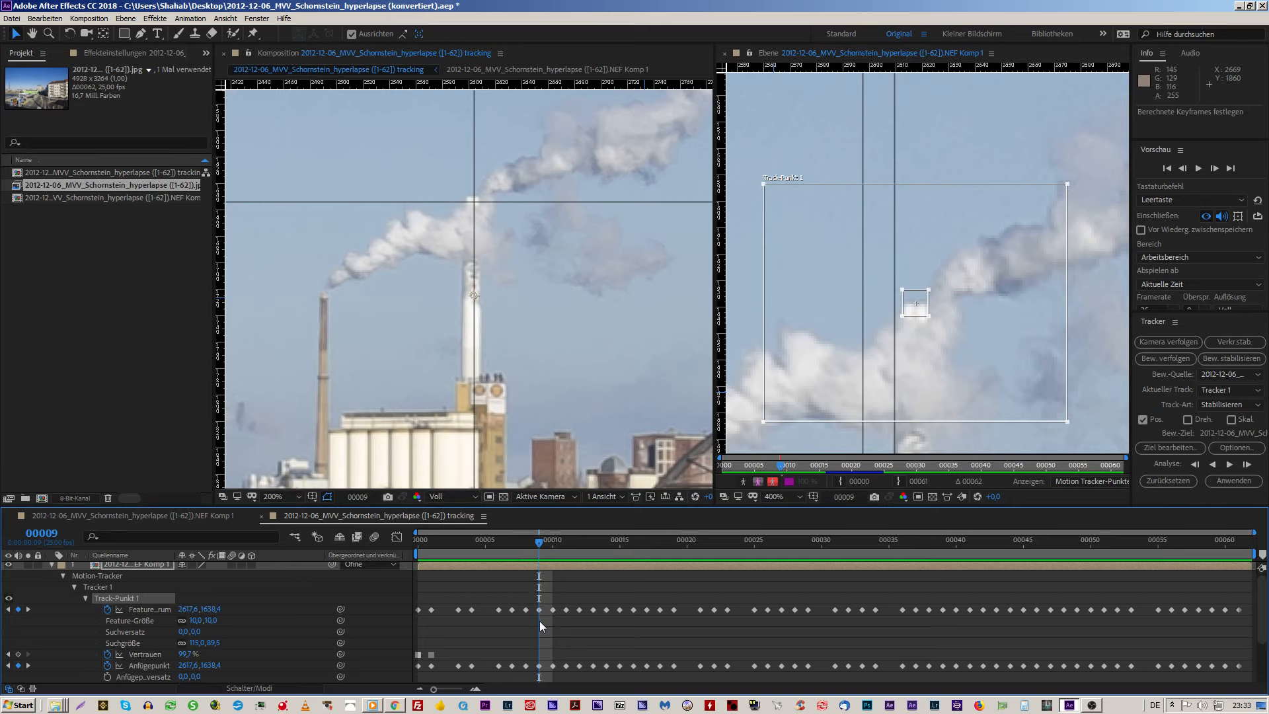
Step: Select the feature center keyframes at frames 6 to 9 and compare the chimney's height across frames 9 to 12
left_click_drag(540, 621, 497, 611)
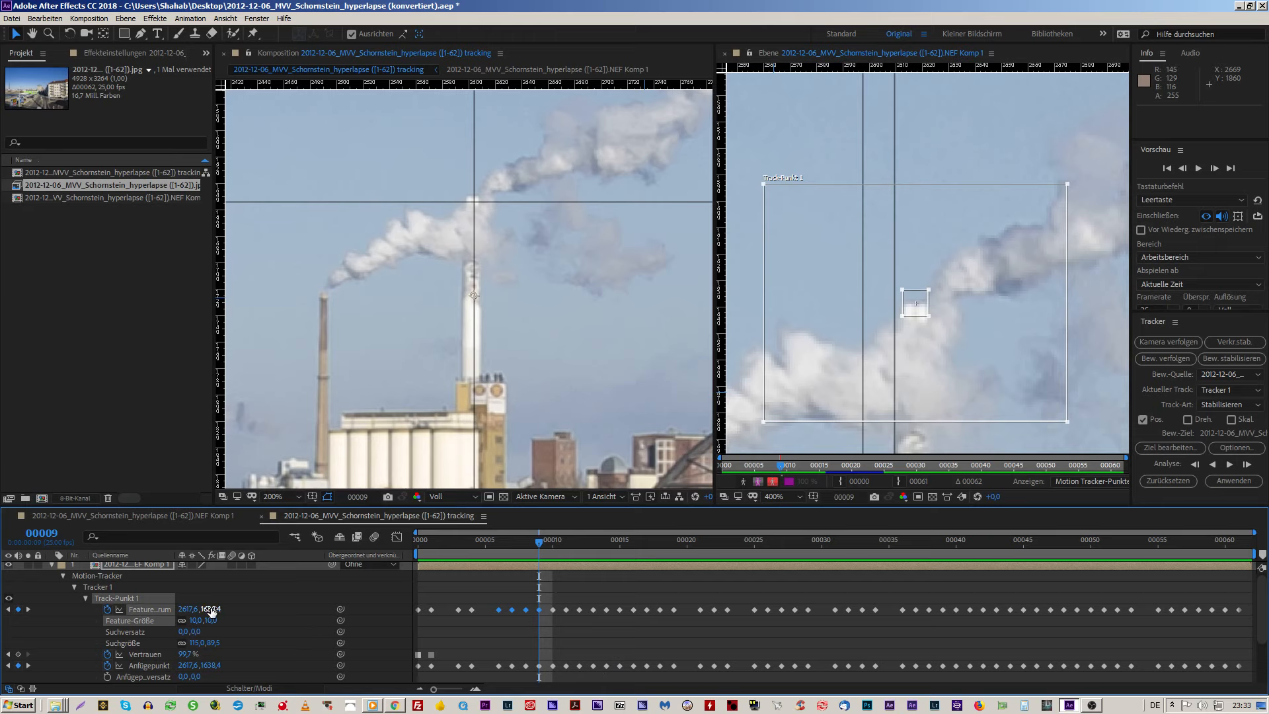
key("Page_Down")
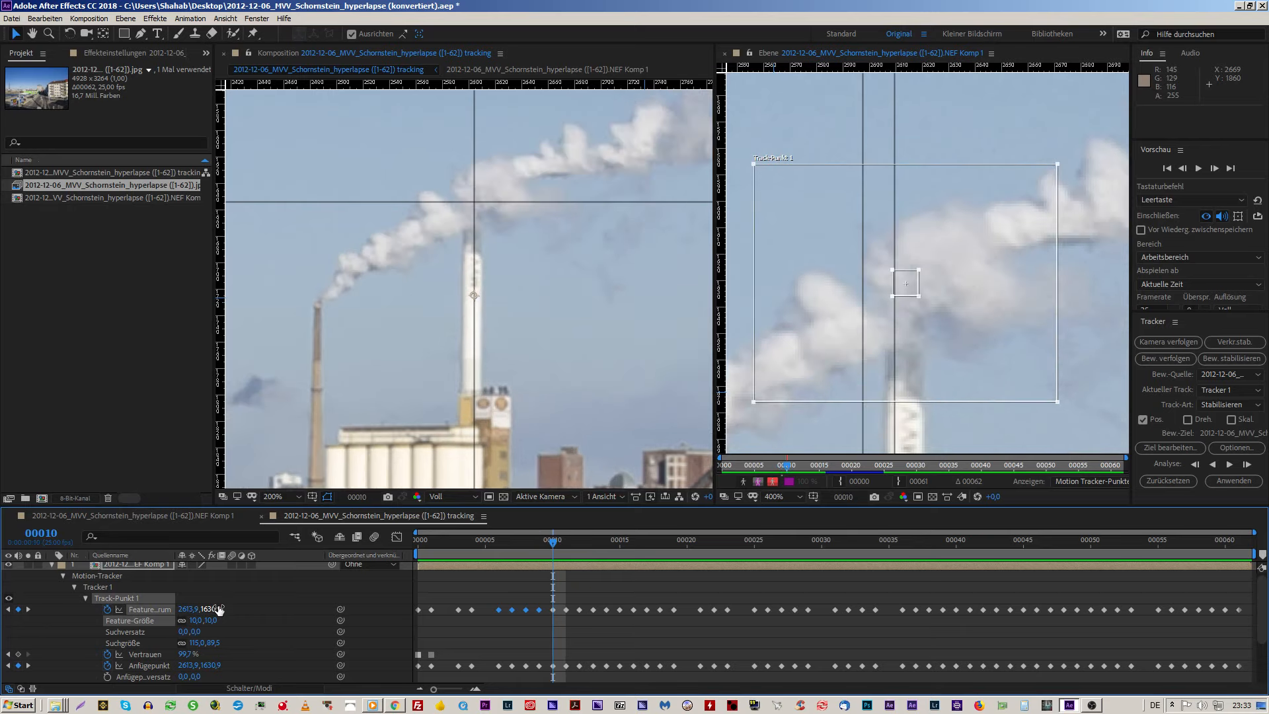
key("Page_Up")
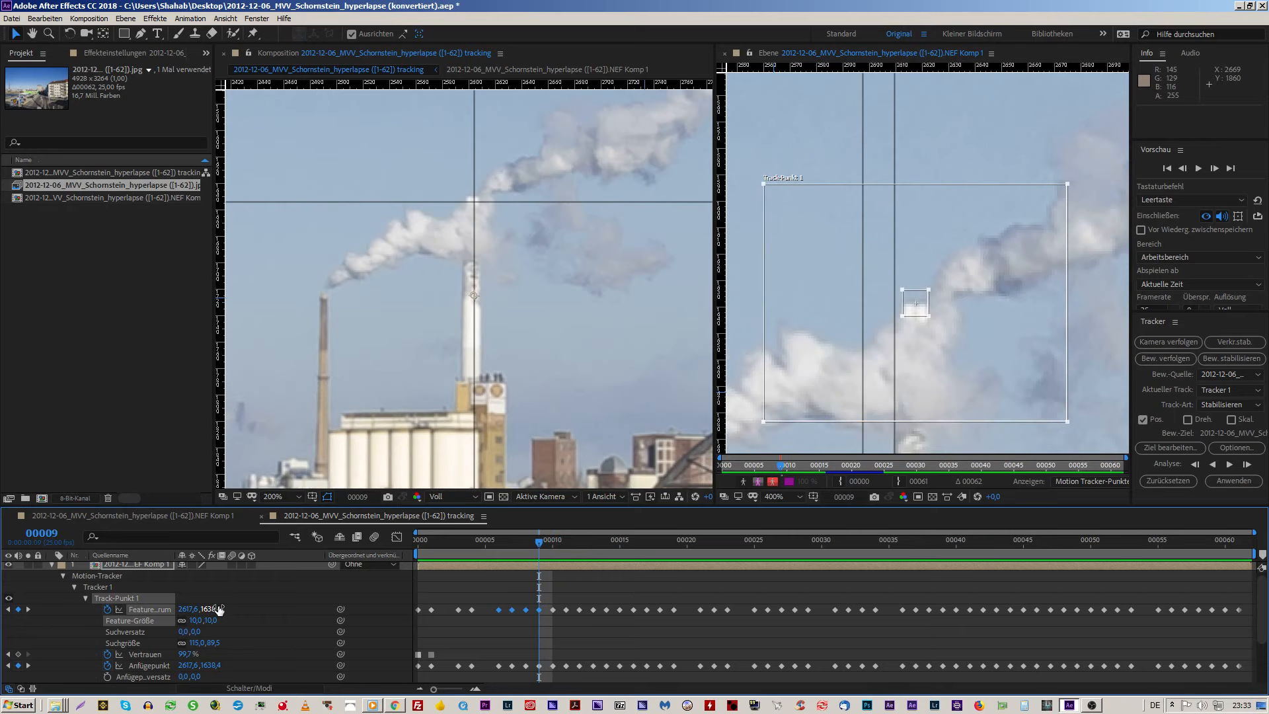
key("Page_Down")
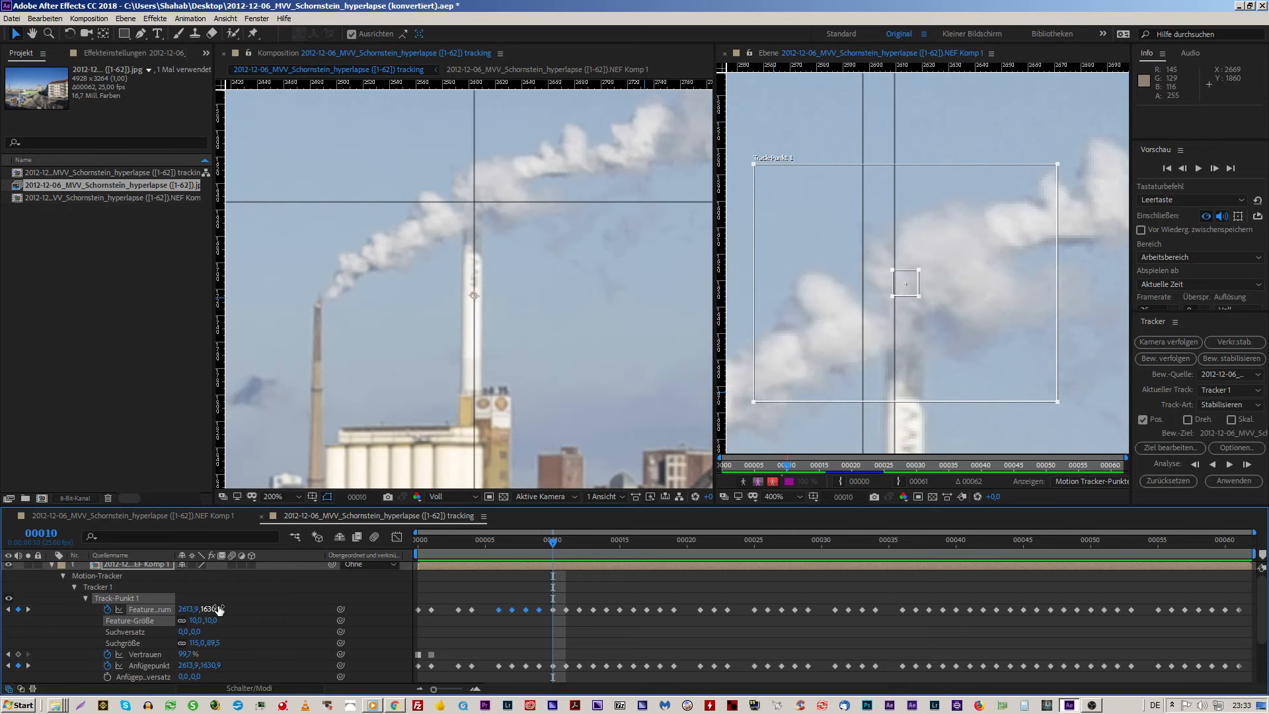
key("Page_Down")
key("Page_Down")
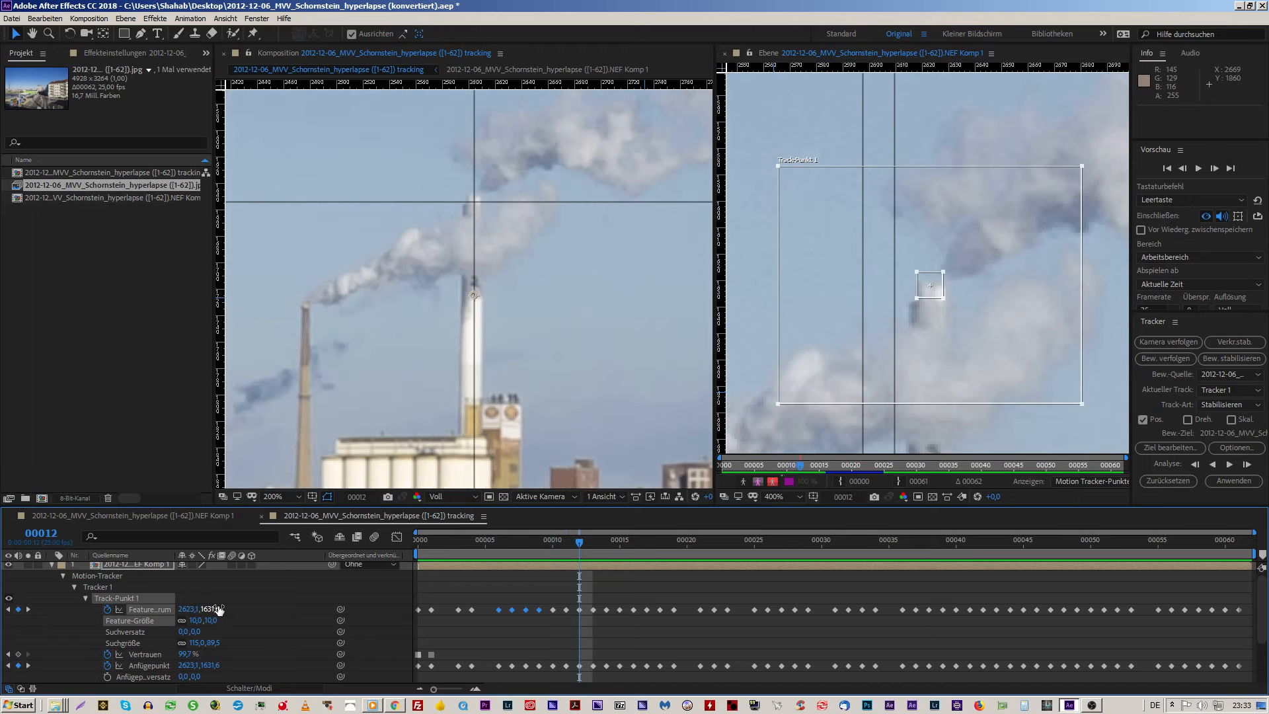
key("Page_Up")
key("Page_Down")
key("Page_Up")
key("Page_Up")
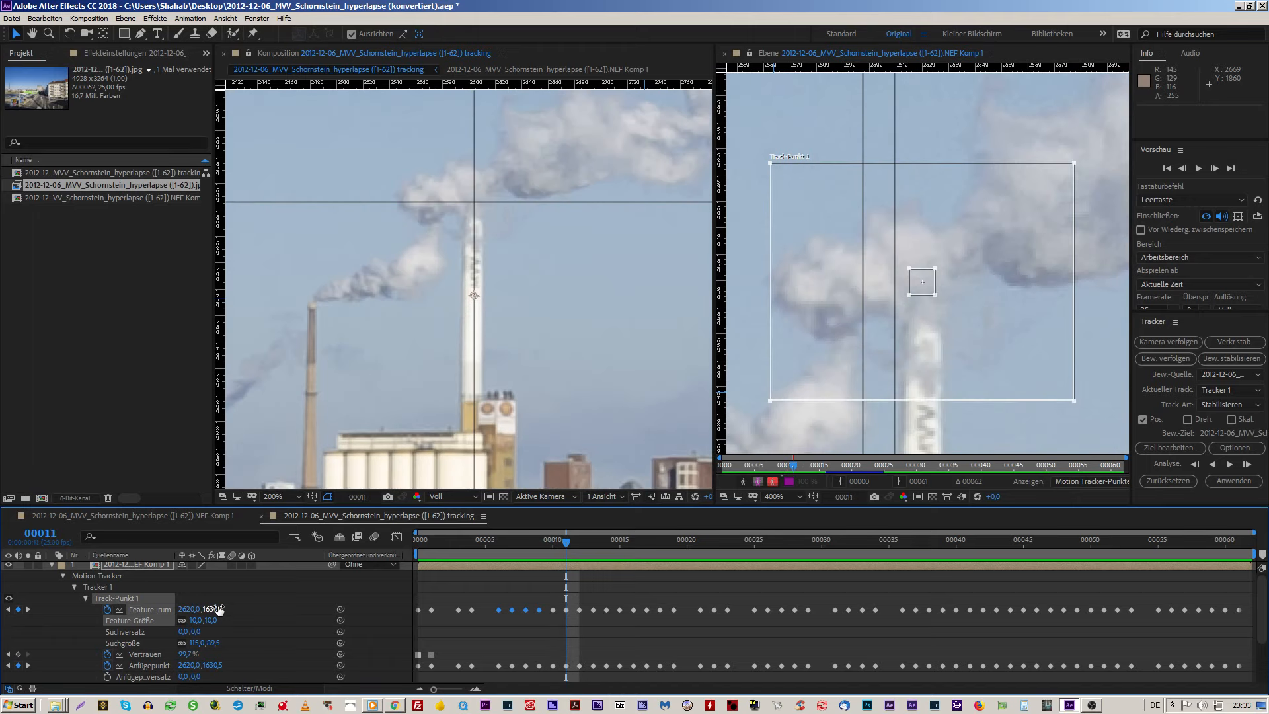
key("Page_Up")
key("Page_Up")
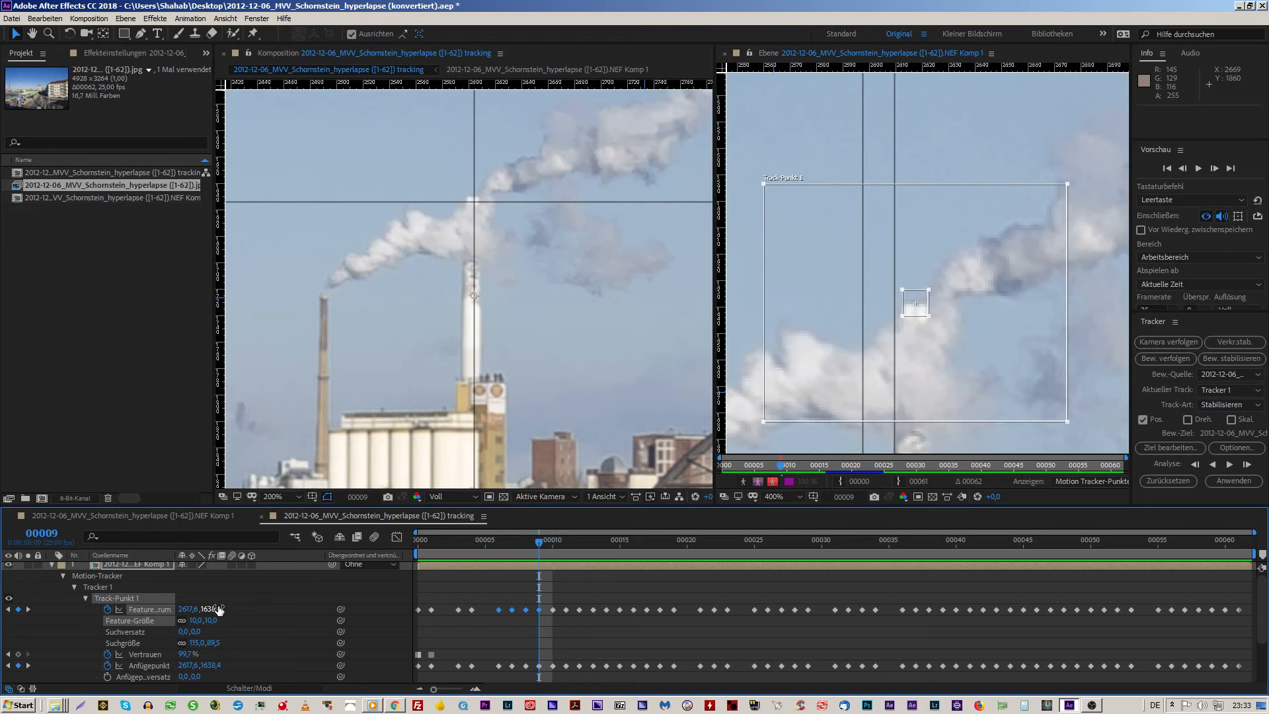
key("Page_Down")
key("Page_Up")
key("Page_Down")
key("Page_Down")
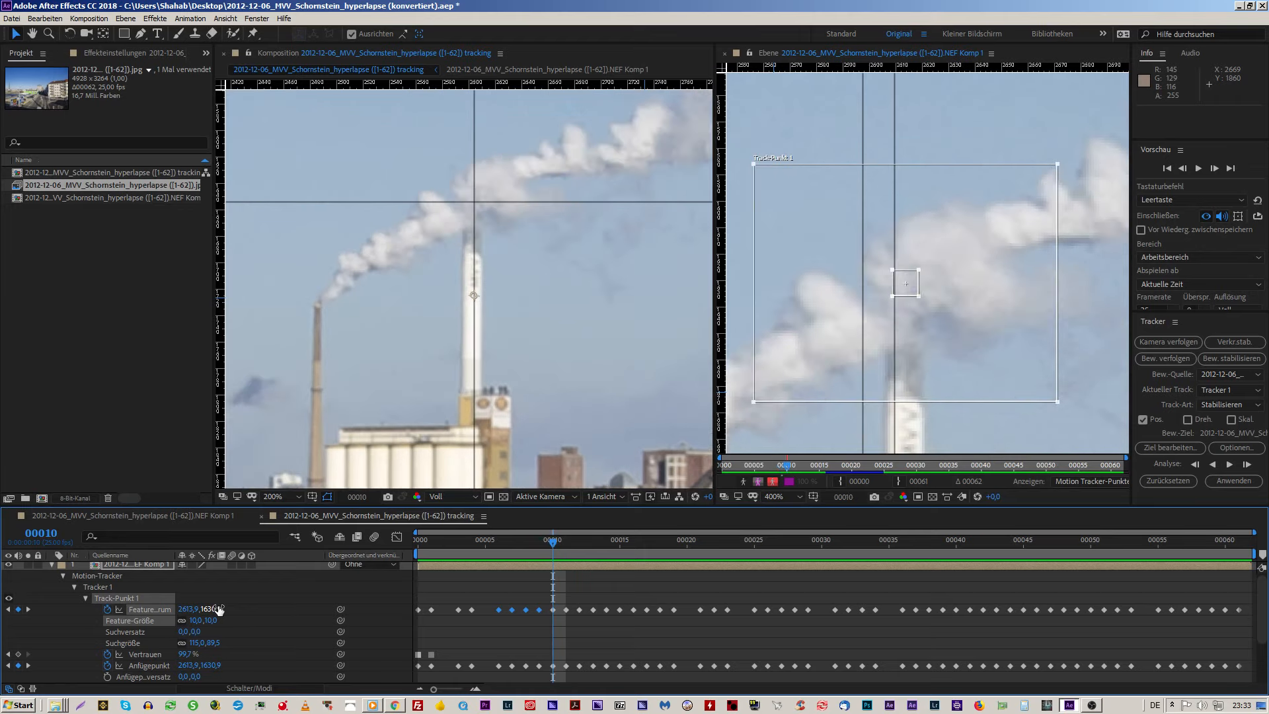
key("Page_Up")
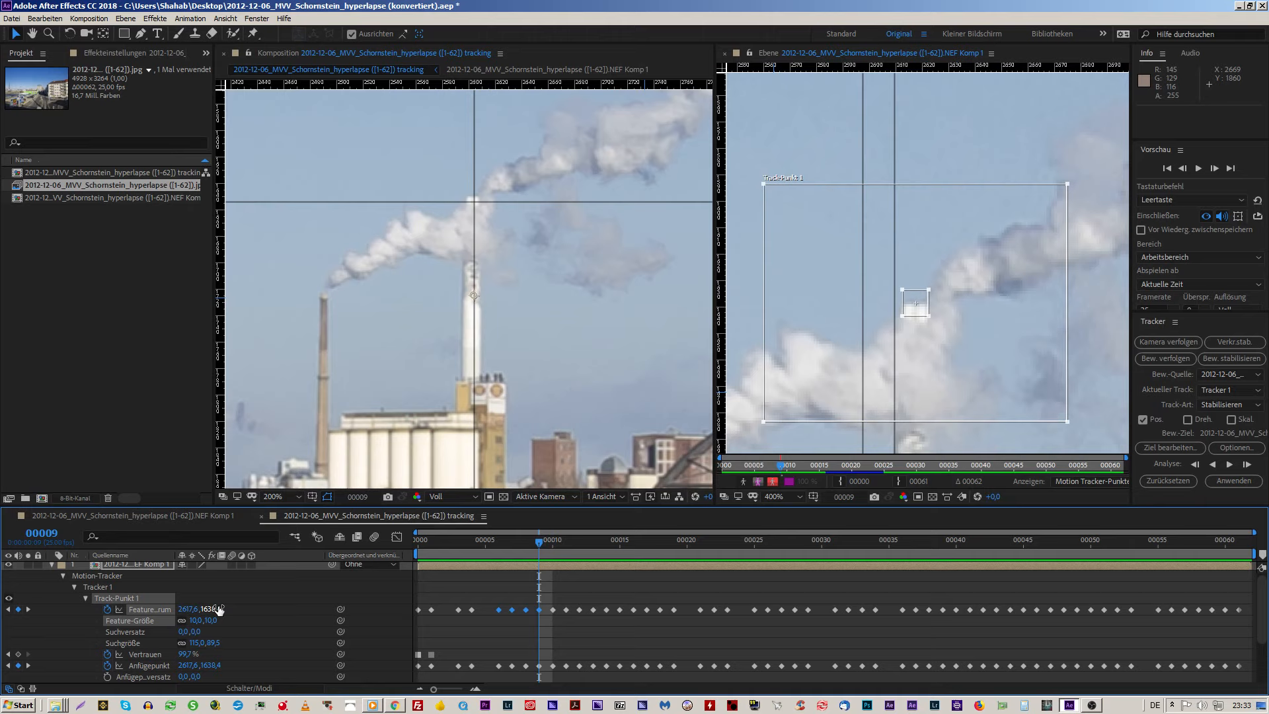
key("Page_Down")
key("Page_Up")
Step: Shift the selected feature center keyframes vertically to a y value of 1637.6 at frame 9 and apply the stabilization in X and Y
left_click_drag(210, 614, 200, 612)
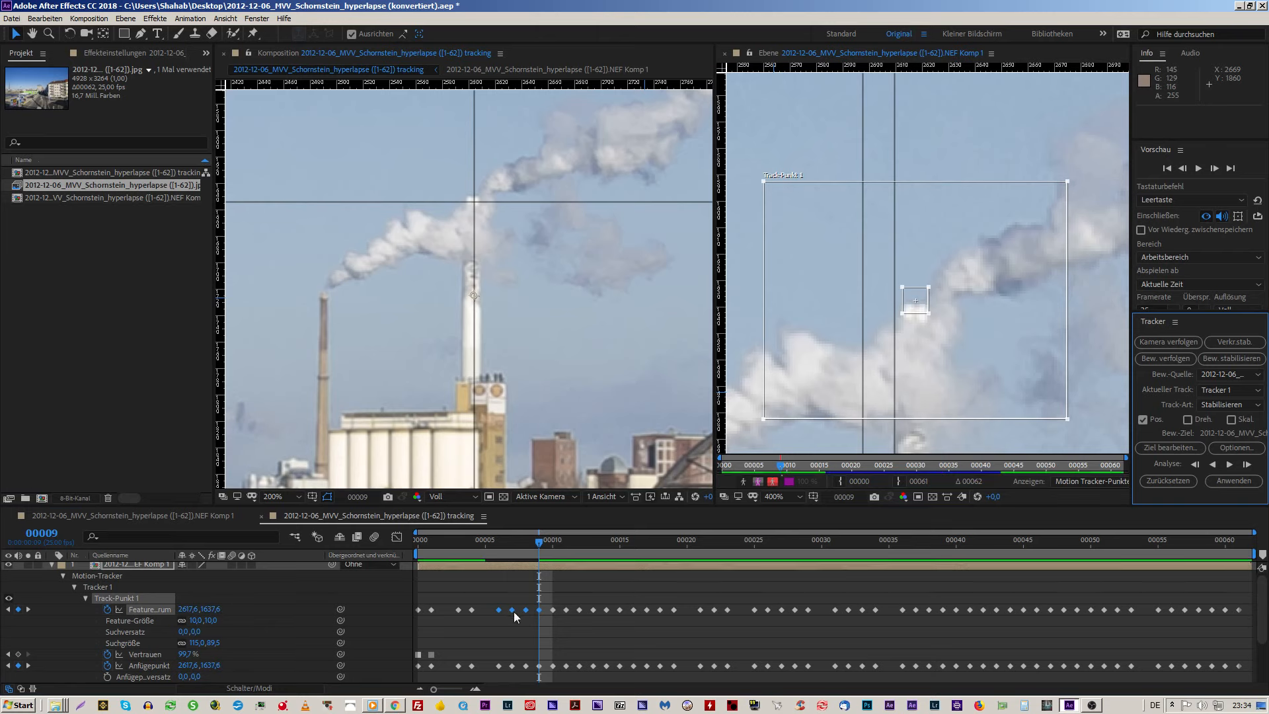
left_click(1234, 481)
left_click(624, 365)
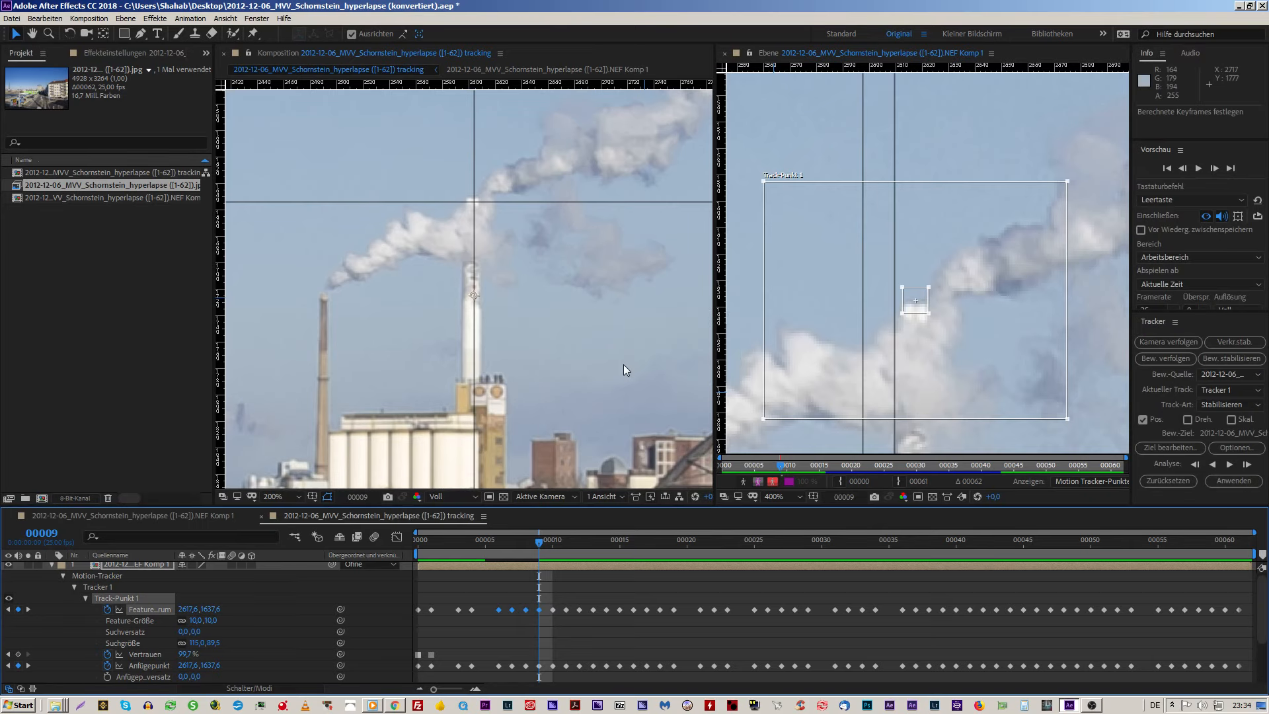
Step: At frame 5, move the track point over the chimney to about 2622.0, 1642.3
key("Page_Up")
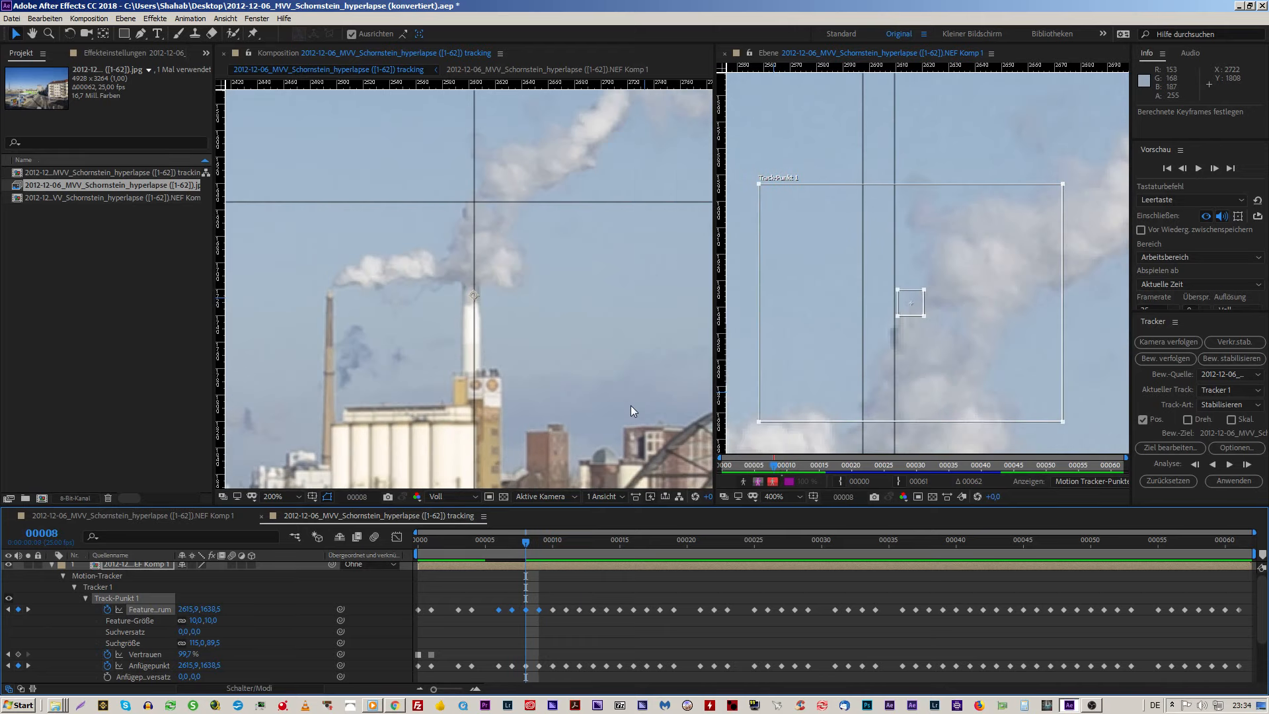
key("Page_Up")
key("Page_Up")
key("Page_Up")
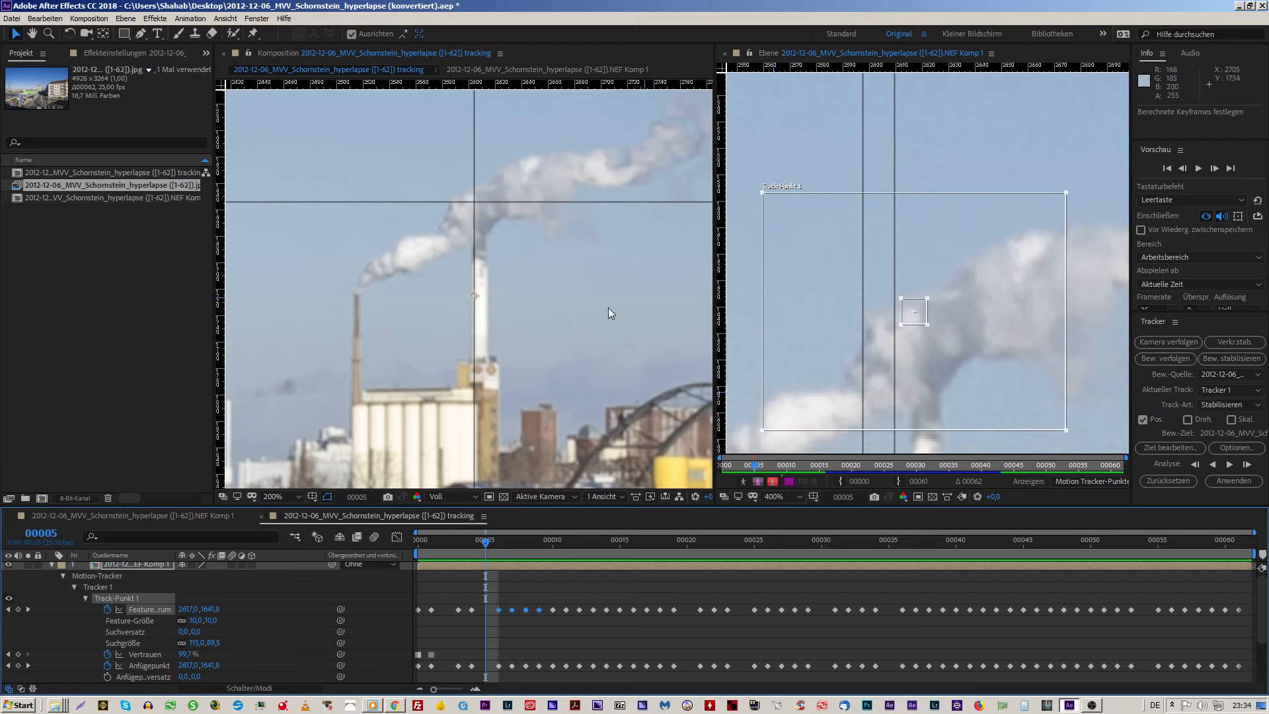
left_click(958, 367)
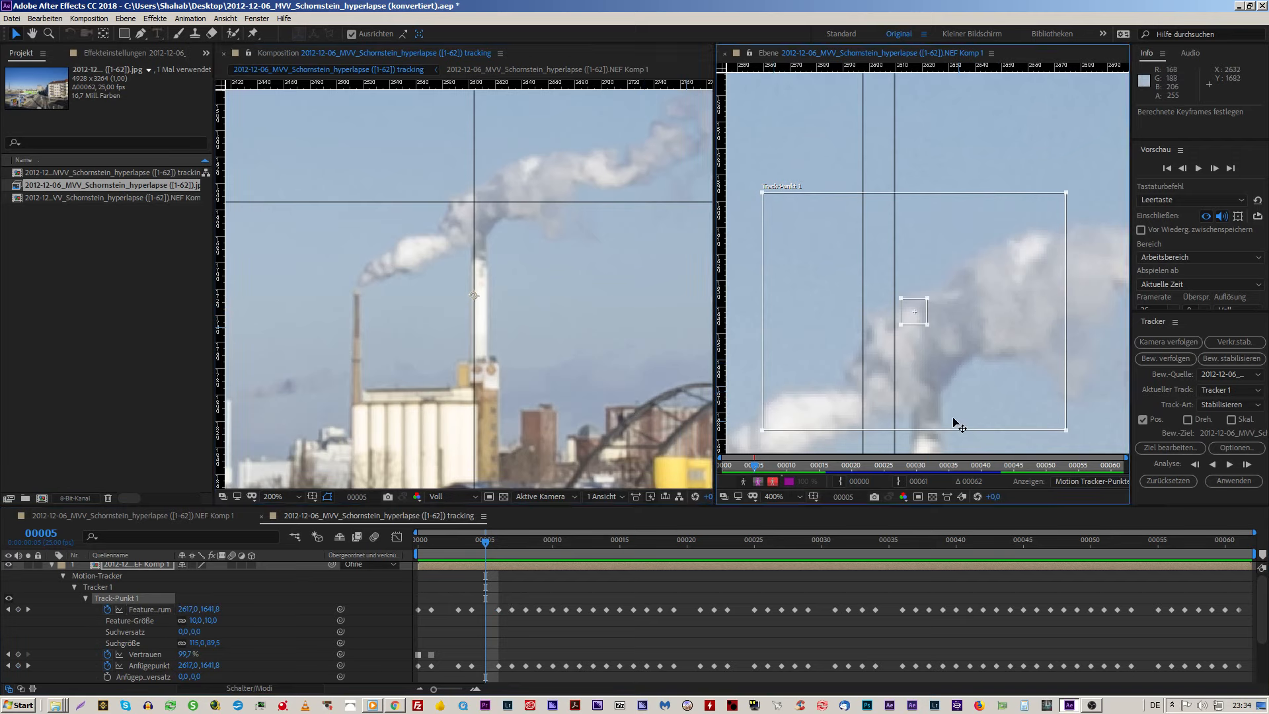
left_click_drag(989, 354, 1002, 352)
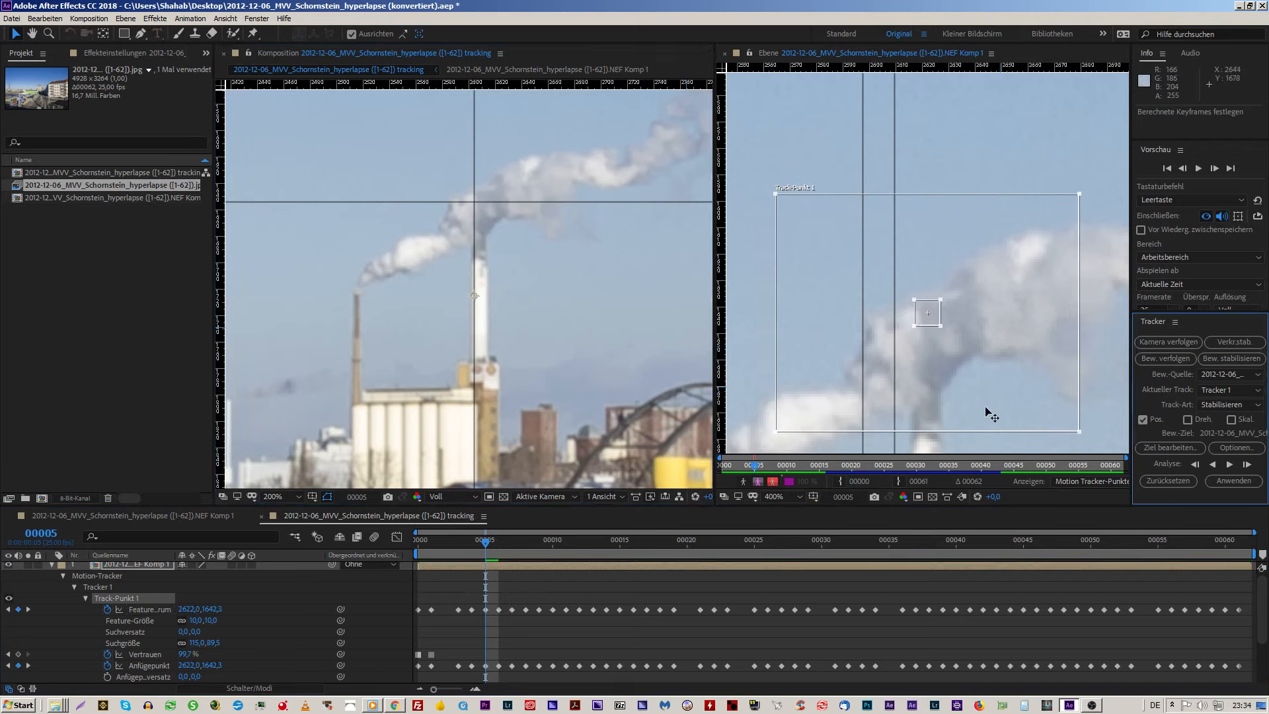
Step: Move the two vertical guides in the layer view to the chimney's edges and apply the stabilization in X and Y
left_click_drag(895, 354, 946, 355)
left_click_drag(867, 397, 916, 403)
left_click(1223, 481)
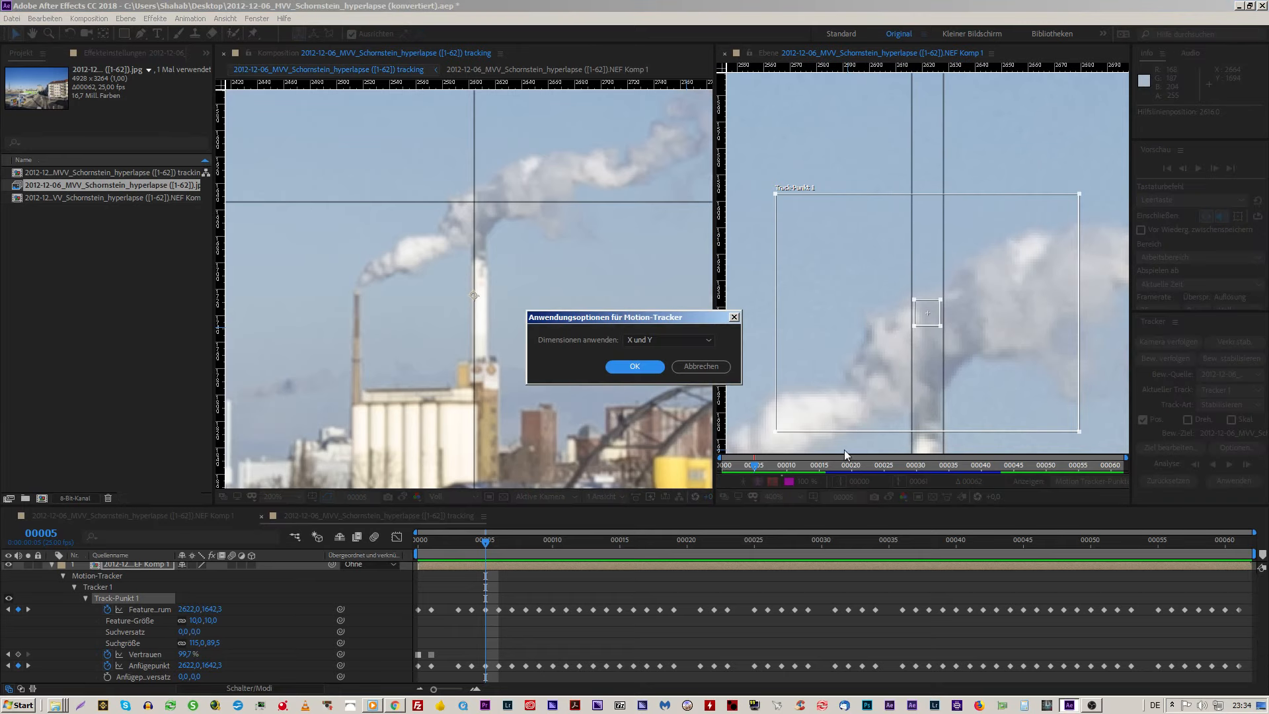
left_click(654, 366)
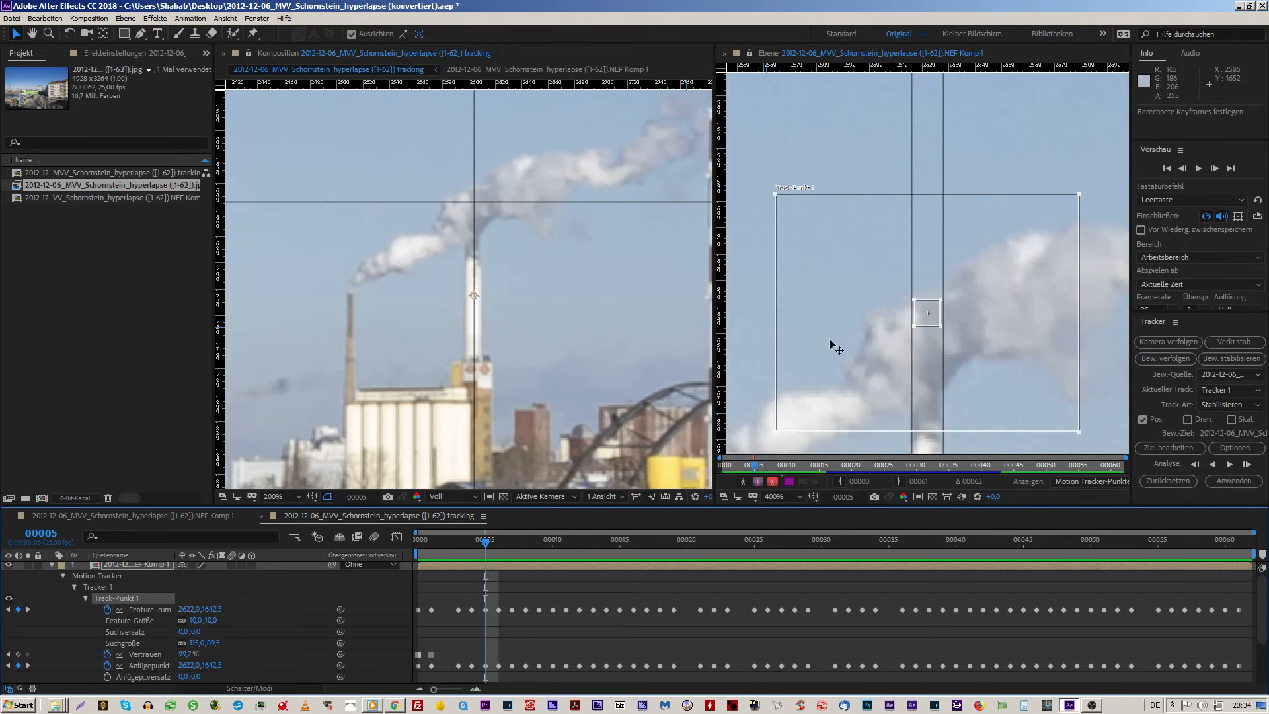
Step: Nudge the frame 5 track point up to a y value of 1637.3 and apply the stabilization in X and Y
left_click(928, 355)
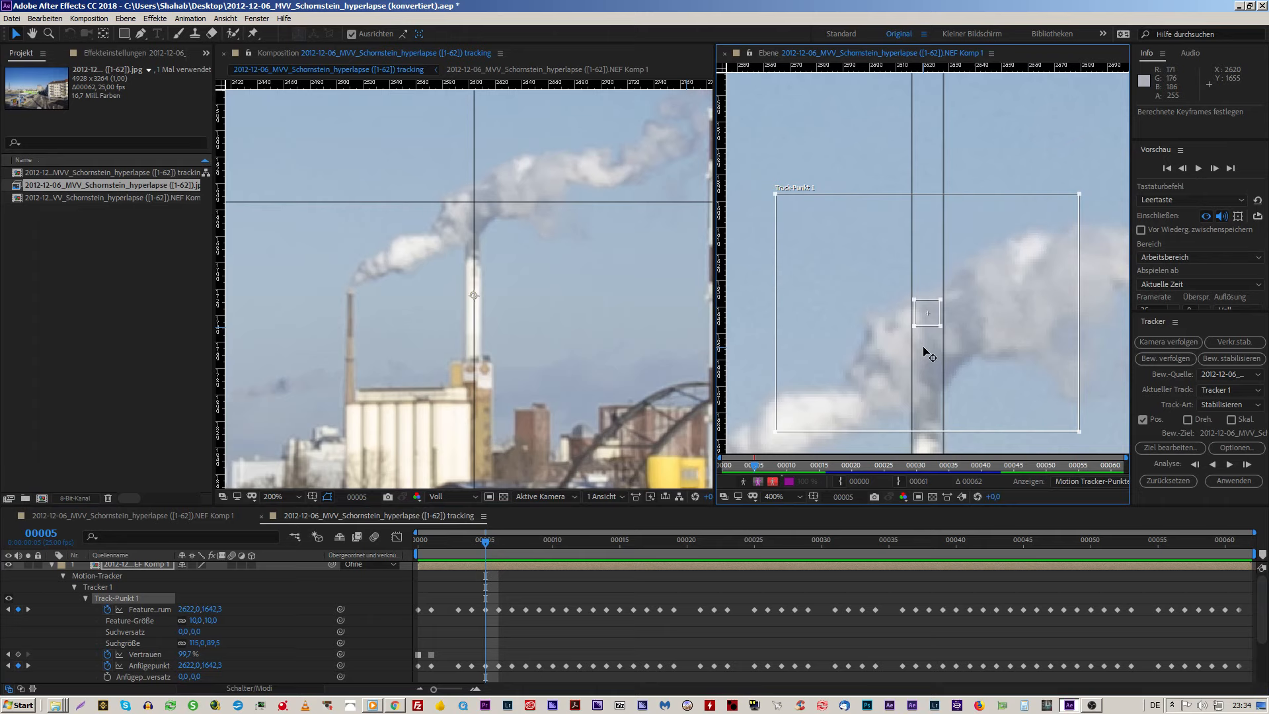
key("Up")
key("Up")
key("Up")
key("Up")
key("Up")
left_click(1227, 480)
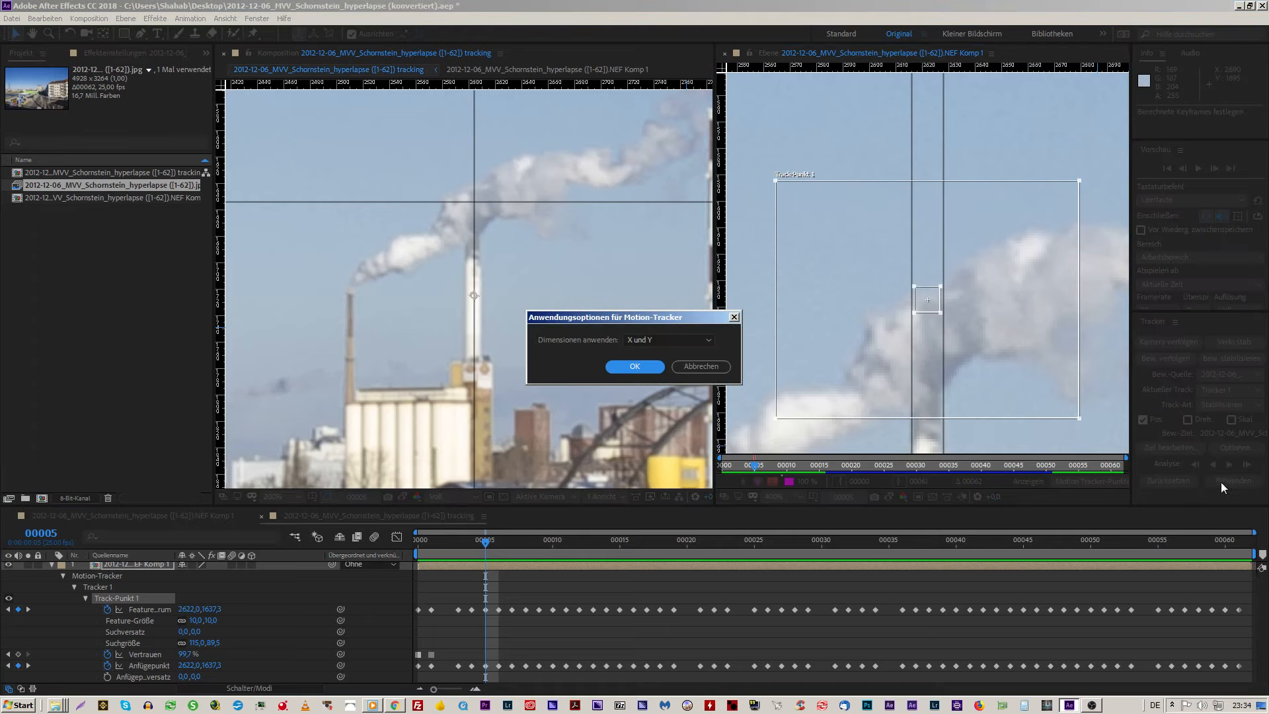
left_click(646, 367)
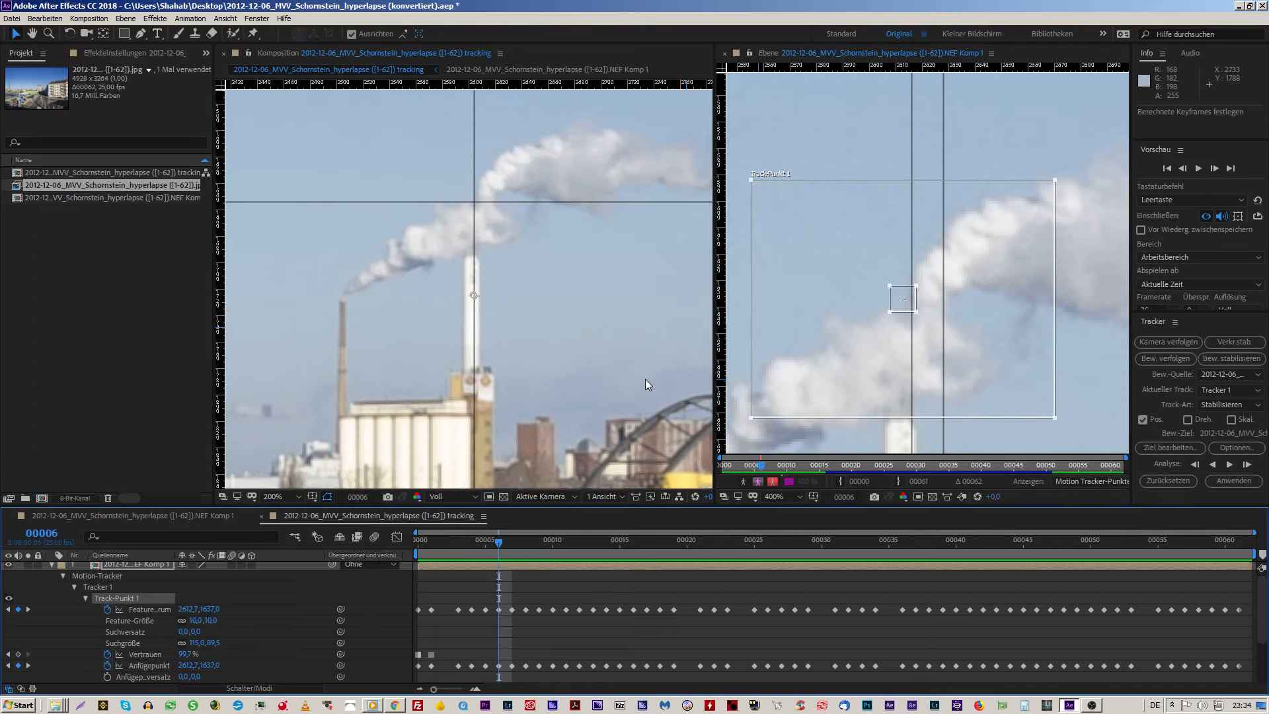
Step: Compare frames 5 and 6, nudge the frame 5 track point right to x 2622.5, and apply it in X and Y
key("space")
key("space")
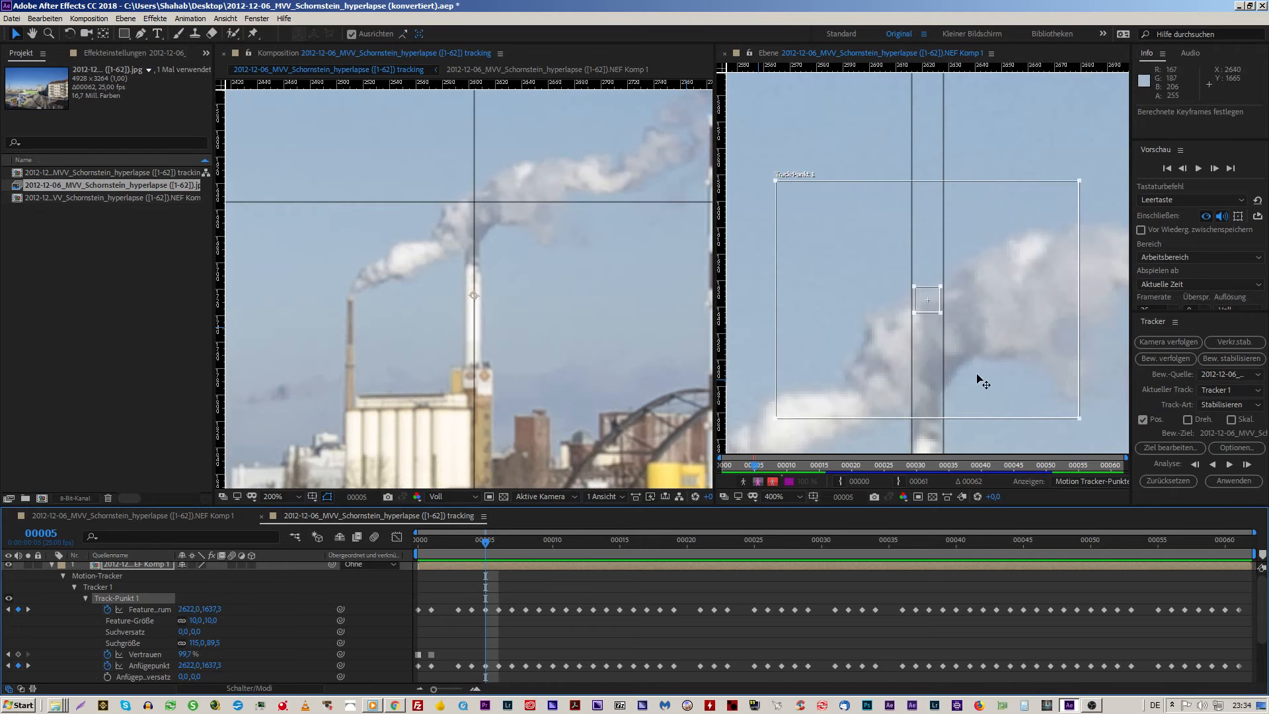
key("Page_Down")
key("Page_Up")
left_click(1026, 293)
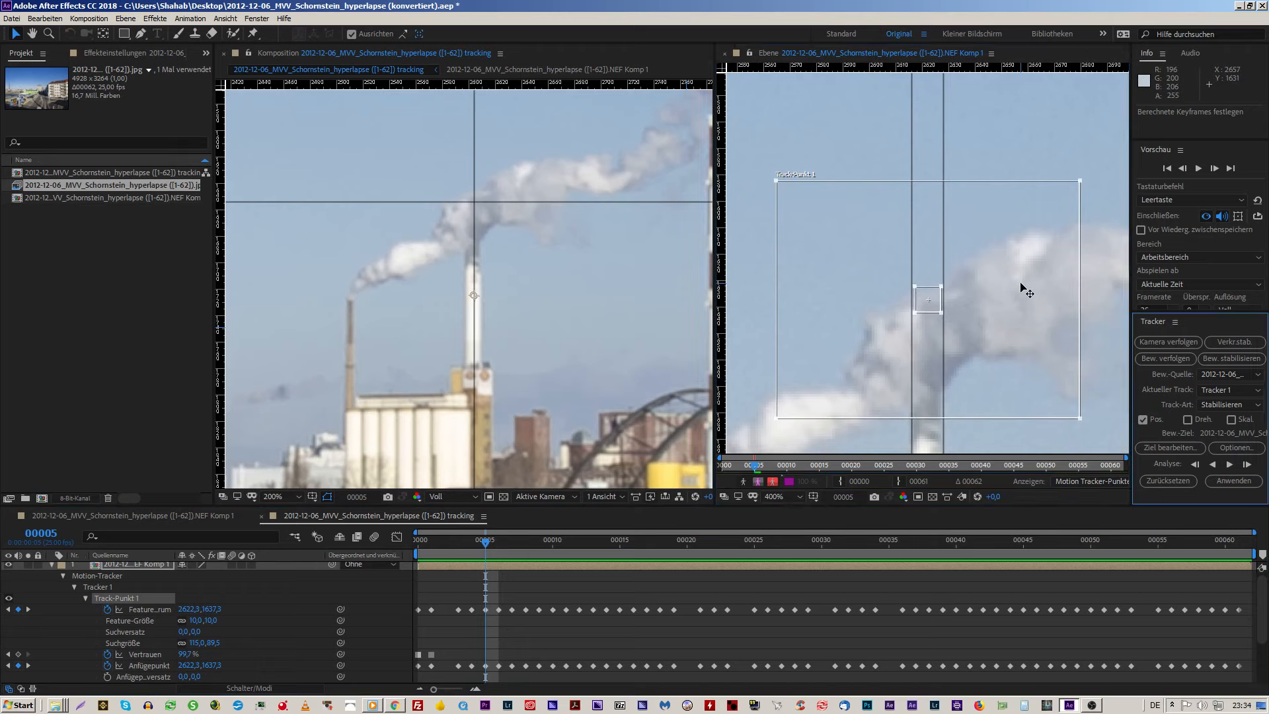
key("Right")
left_click(1232, 482)
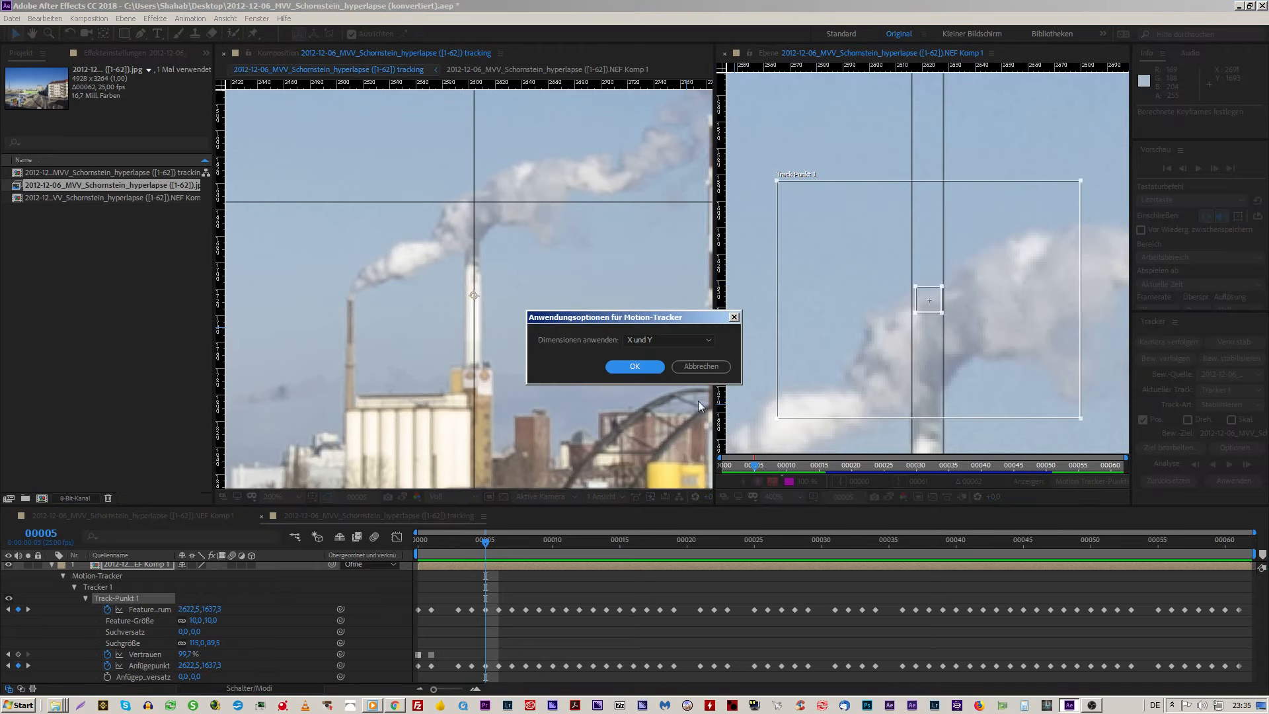
left_click(650, 370)
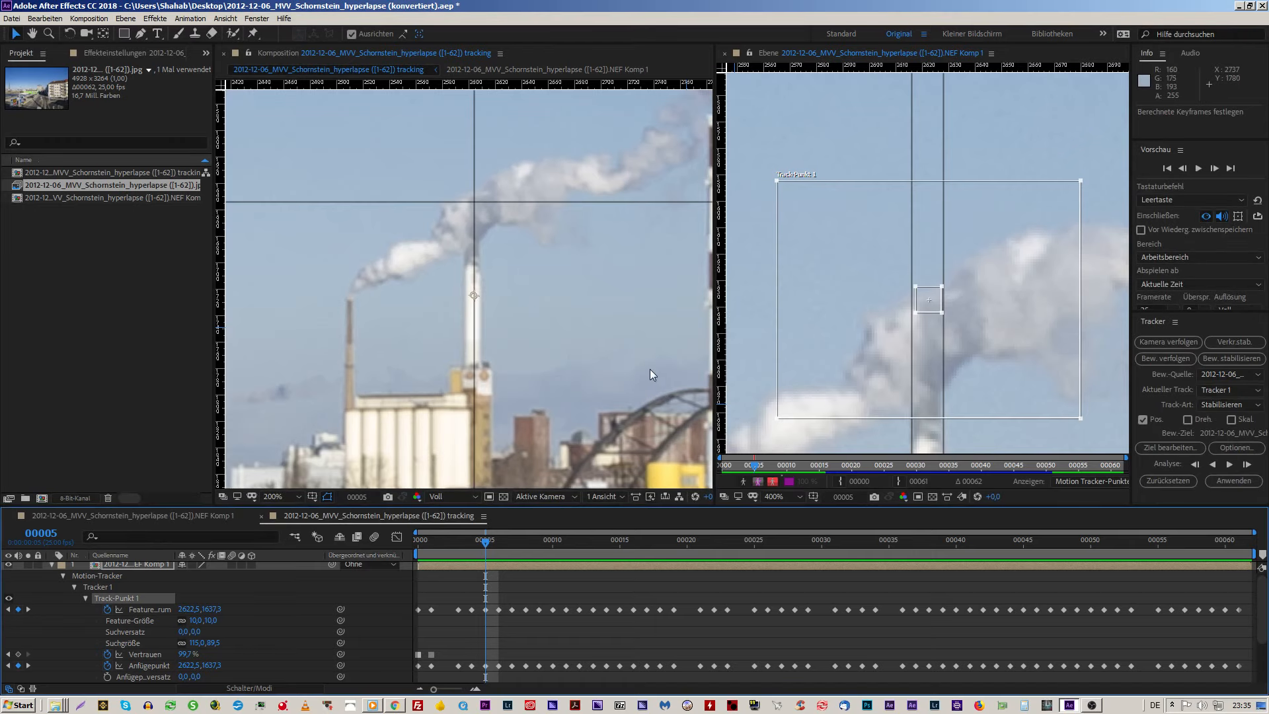
Step: At frame 4, raise the track point to a y value of 1639.1, apply it in X and Y, and compare with frame 5
key("Page_Up")
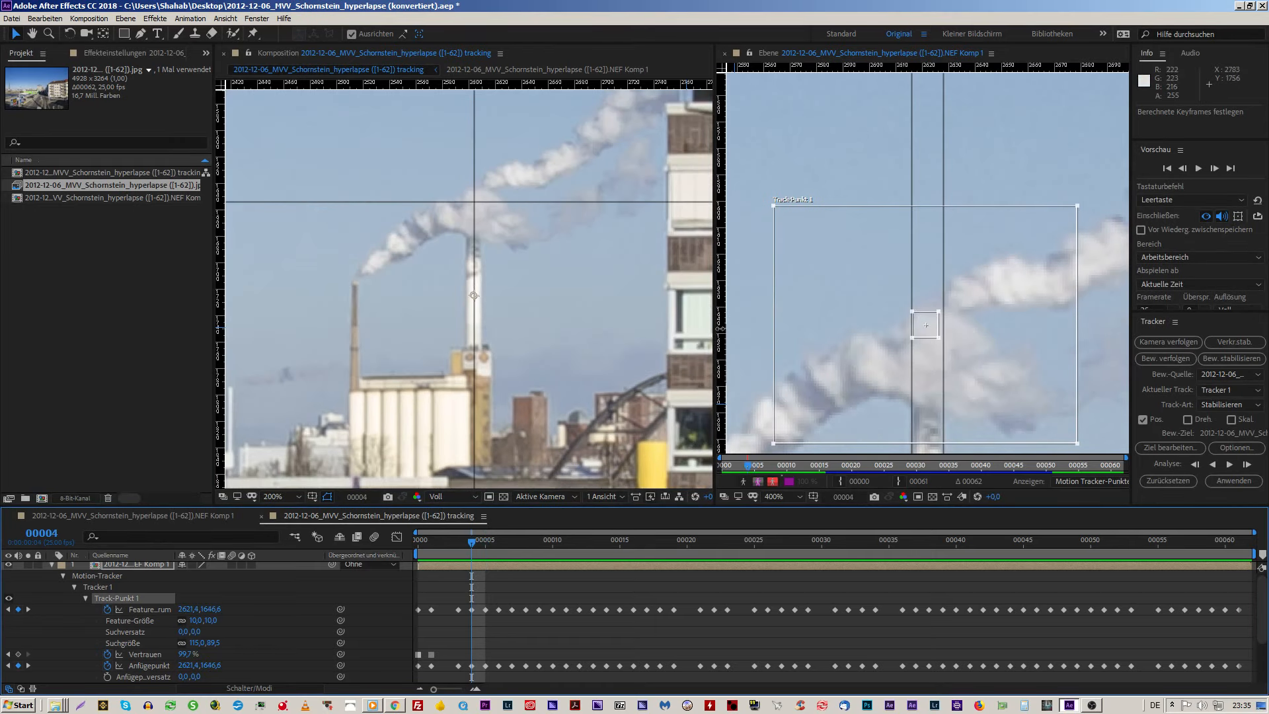
left_click(1018, 351)
key("shift+Up")
key("shift+Up")
key("shift+Up")
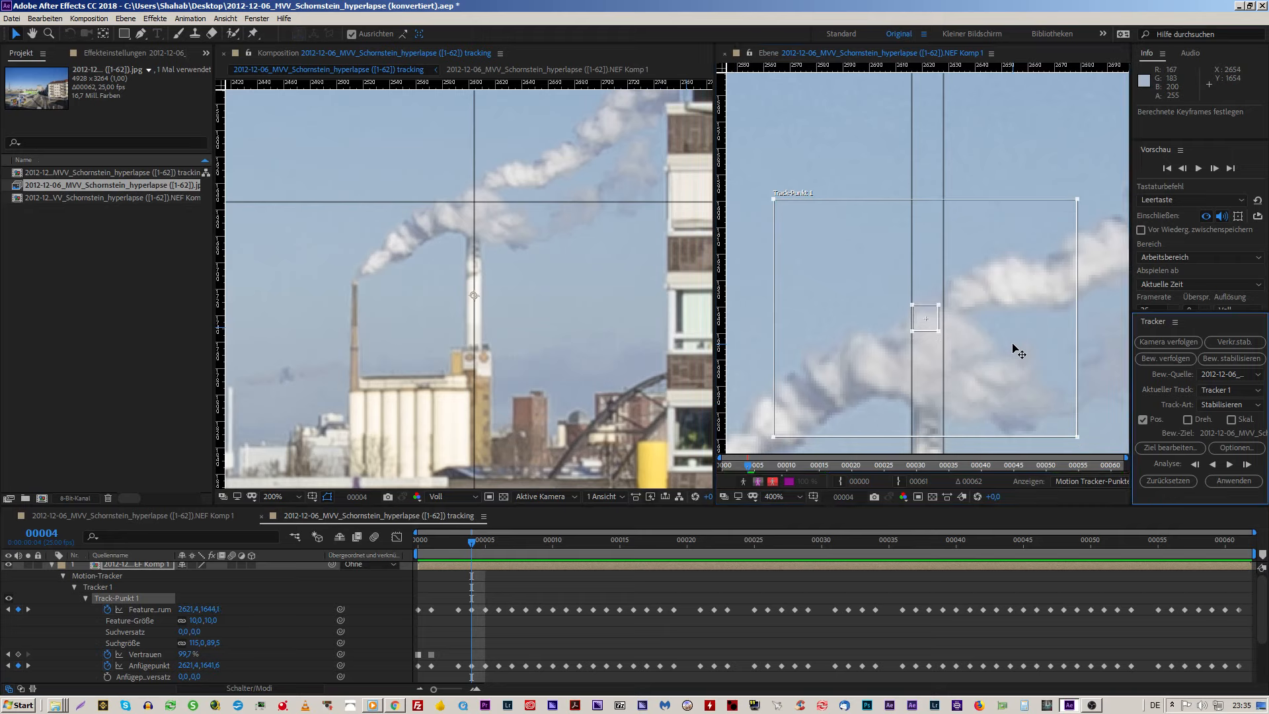
left_click(1223, 483)
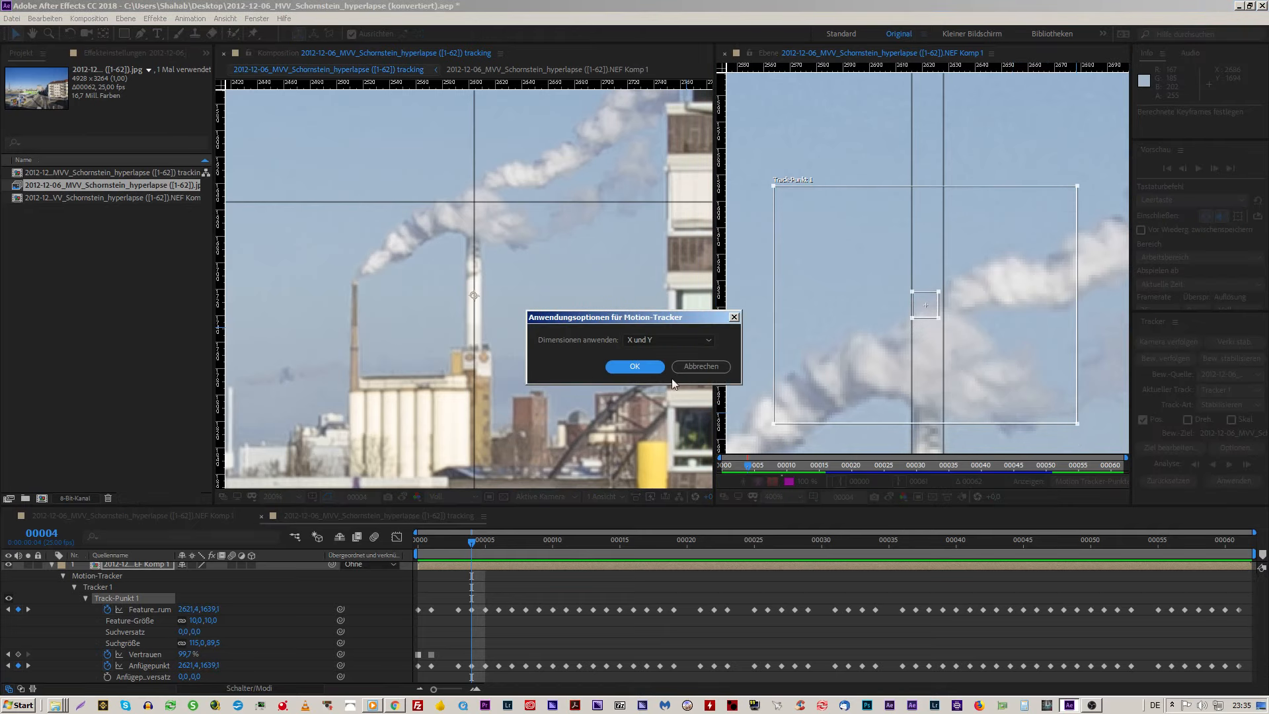
left_click(640, 367)
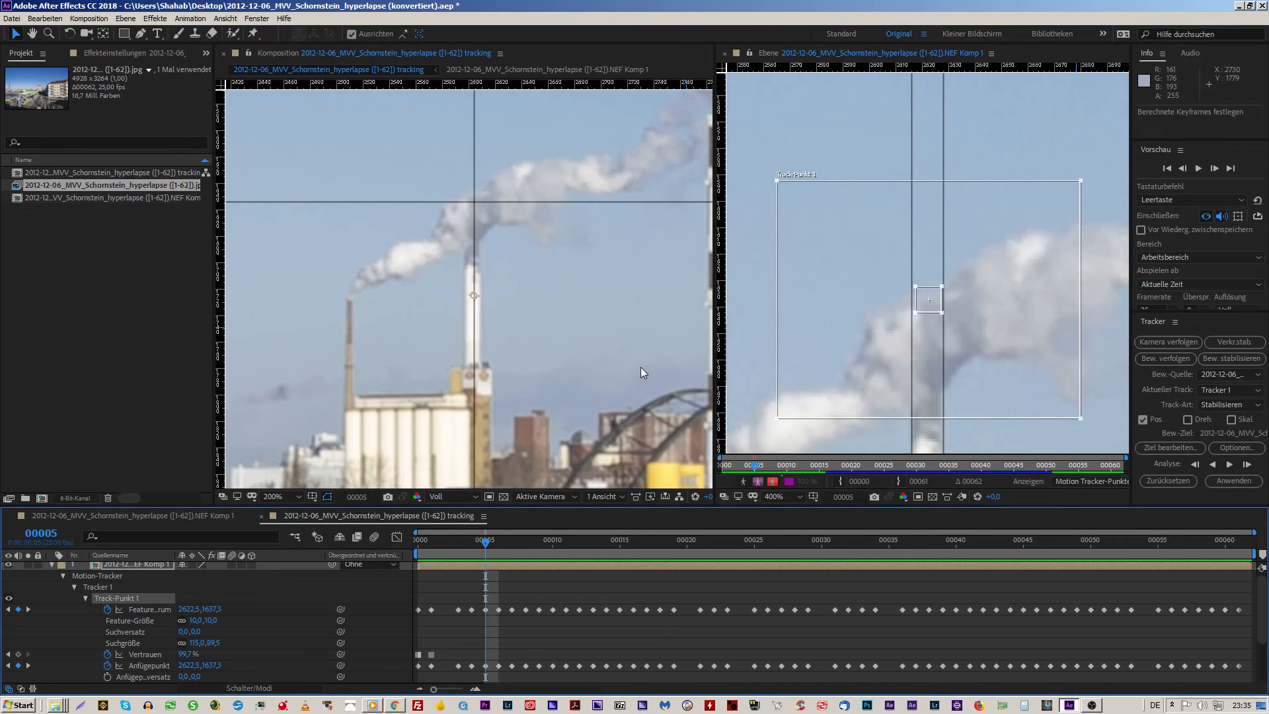
key("Page_Down")
key("Page_Up")
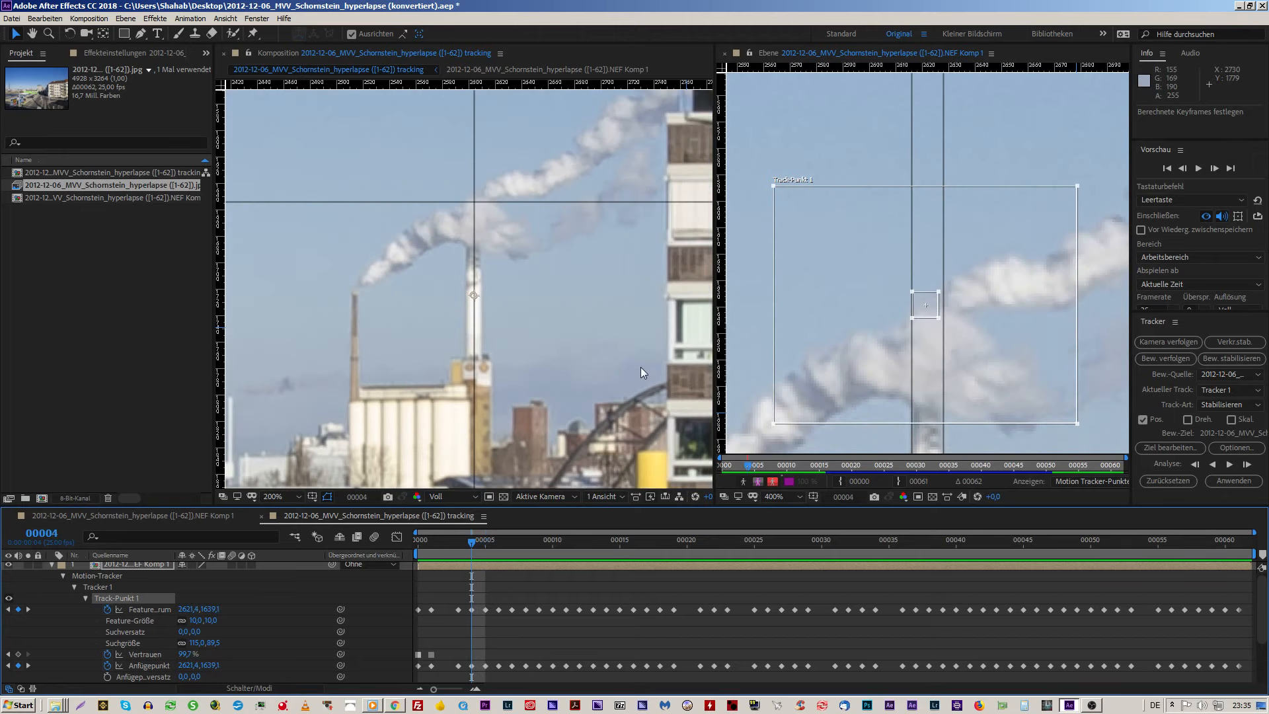
Step: Nudge the frame 4 track point to 2621.9, 1637.9, apply the stabilization in X and Y, and compare with frames 5 and 6
left_click(956, 374)
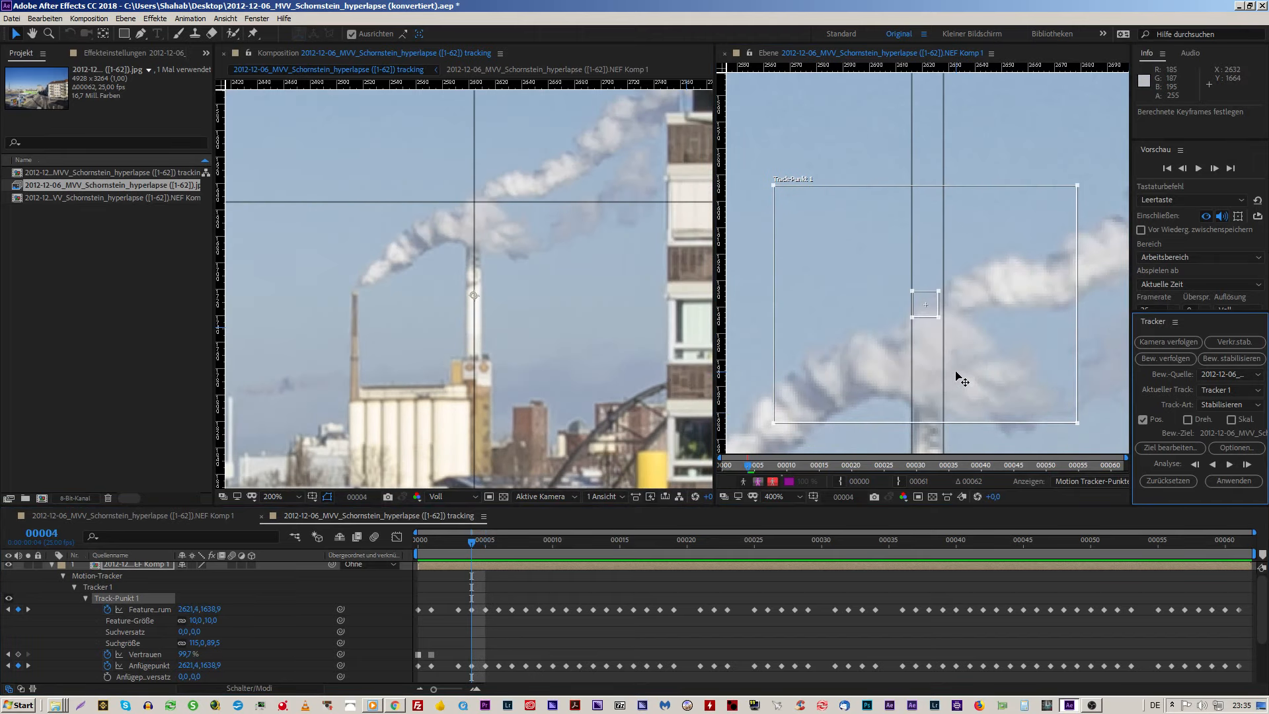
left_click_drag(956, 374, 957, 371)
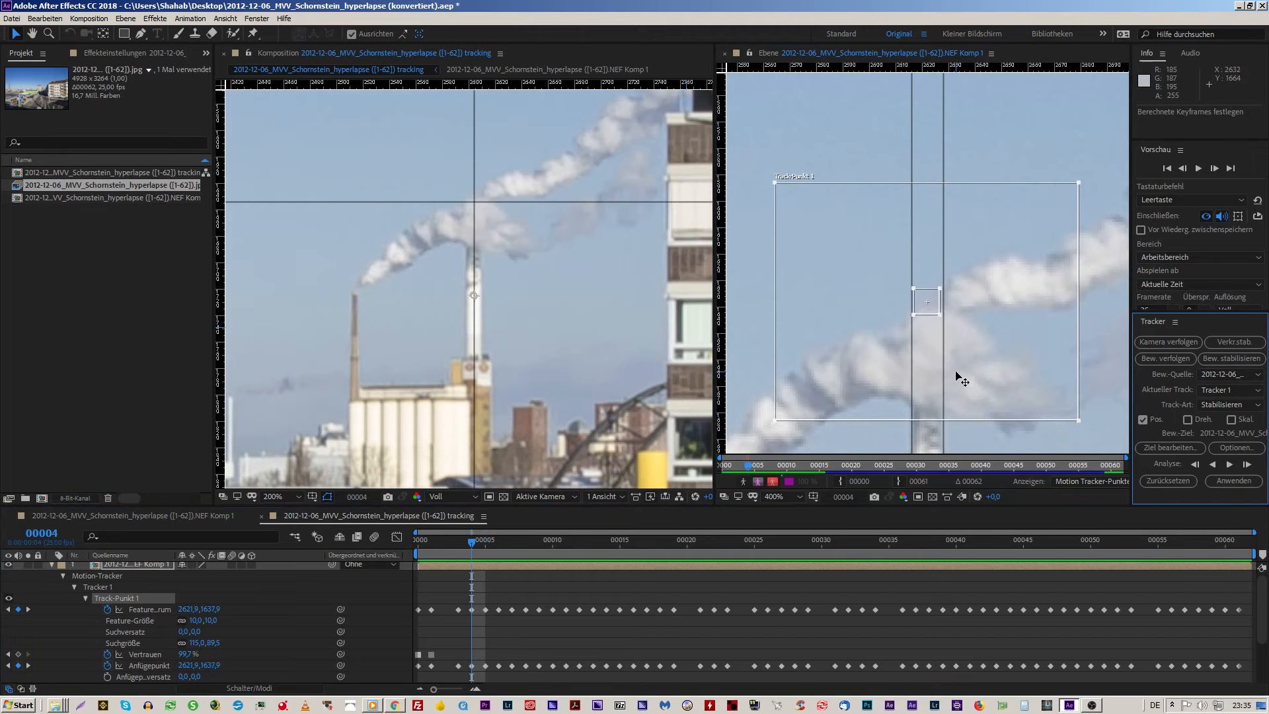
left_click(1235, 482)
left_click(644, 368)
key("Page_Down")
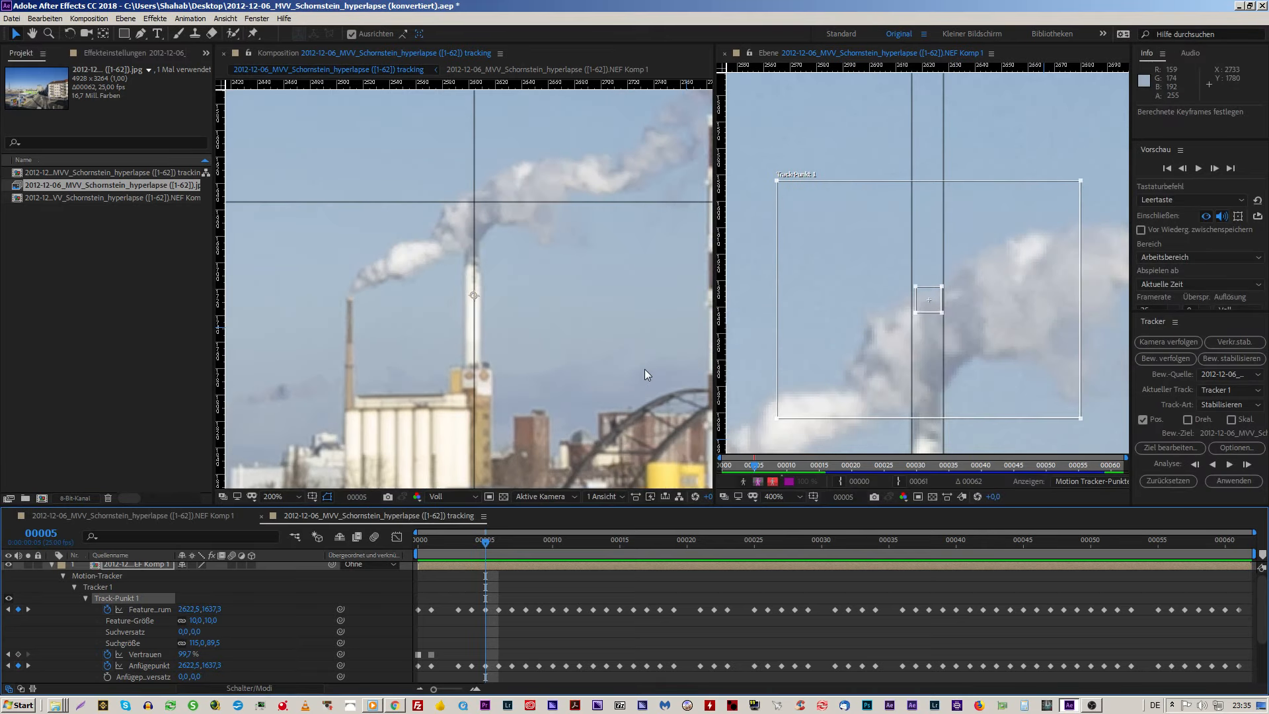
key("Page_Up")
key("Page_Down")
key("Page_Down")
key("Page_Up")
key("Page_Up")
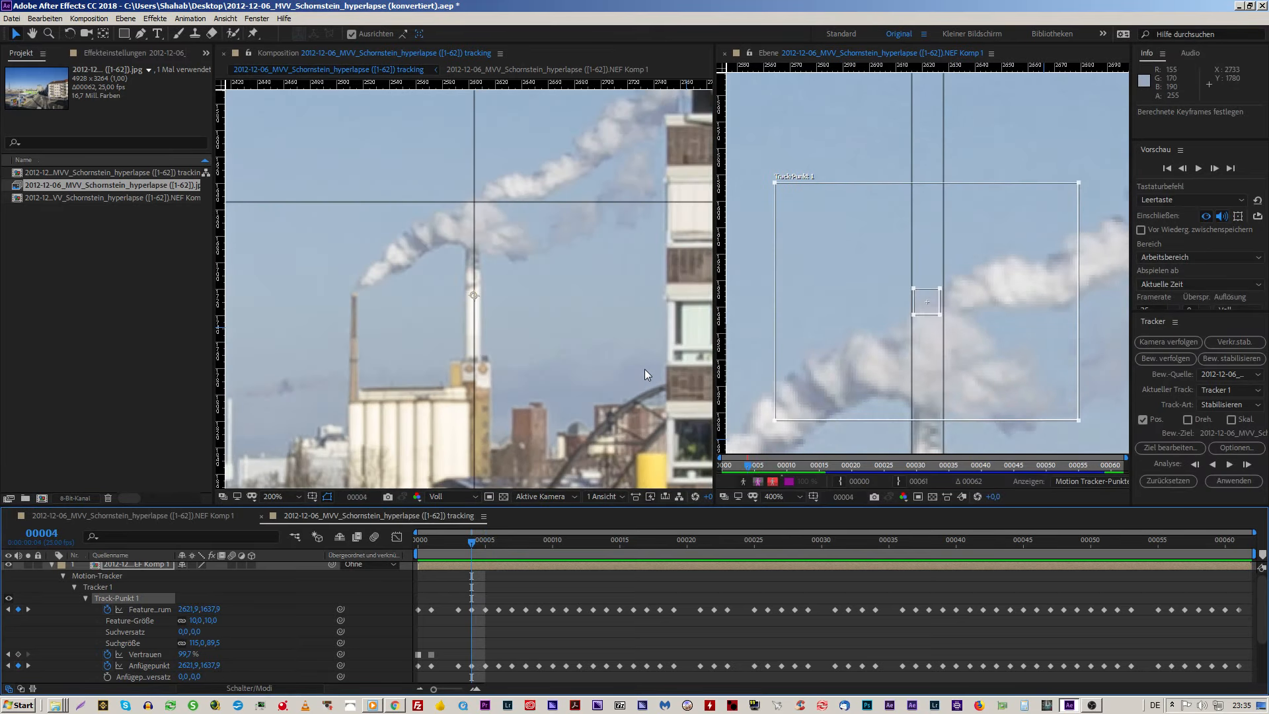
Step: Raise the frame 4 track point to a y value of 1635.4, apply it in X and Y, and compare with the neighbouring frames
left_click(957, 344)
key("shift+Up")
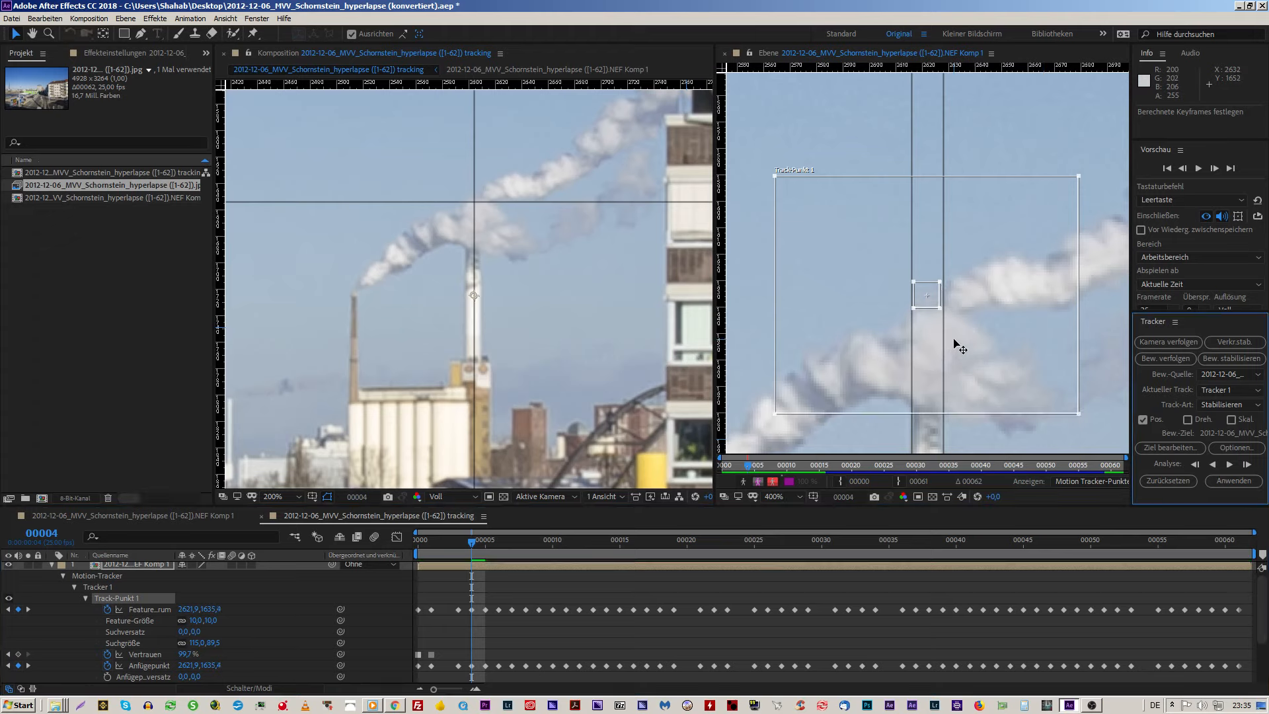
left_click(1234, 481)
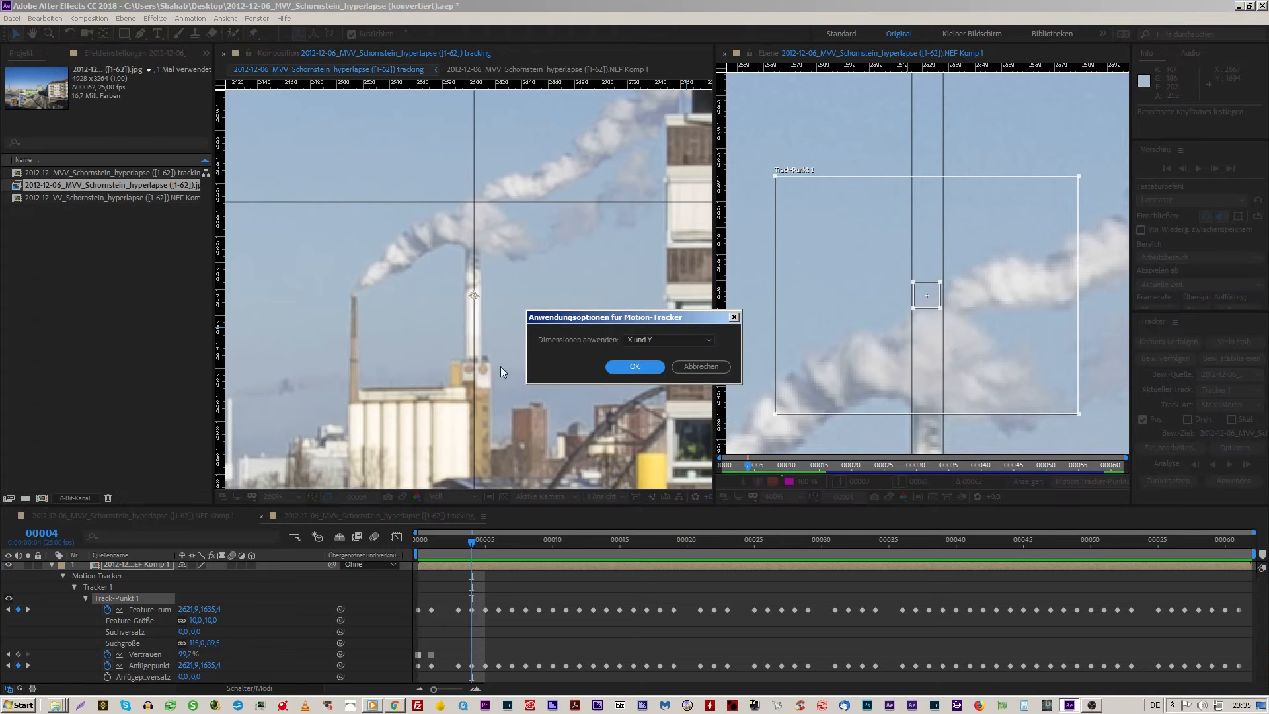
left_click(625, 365)
key("Page_Up")
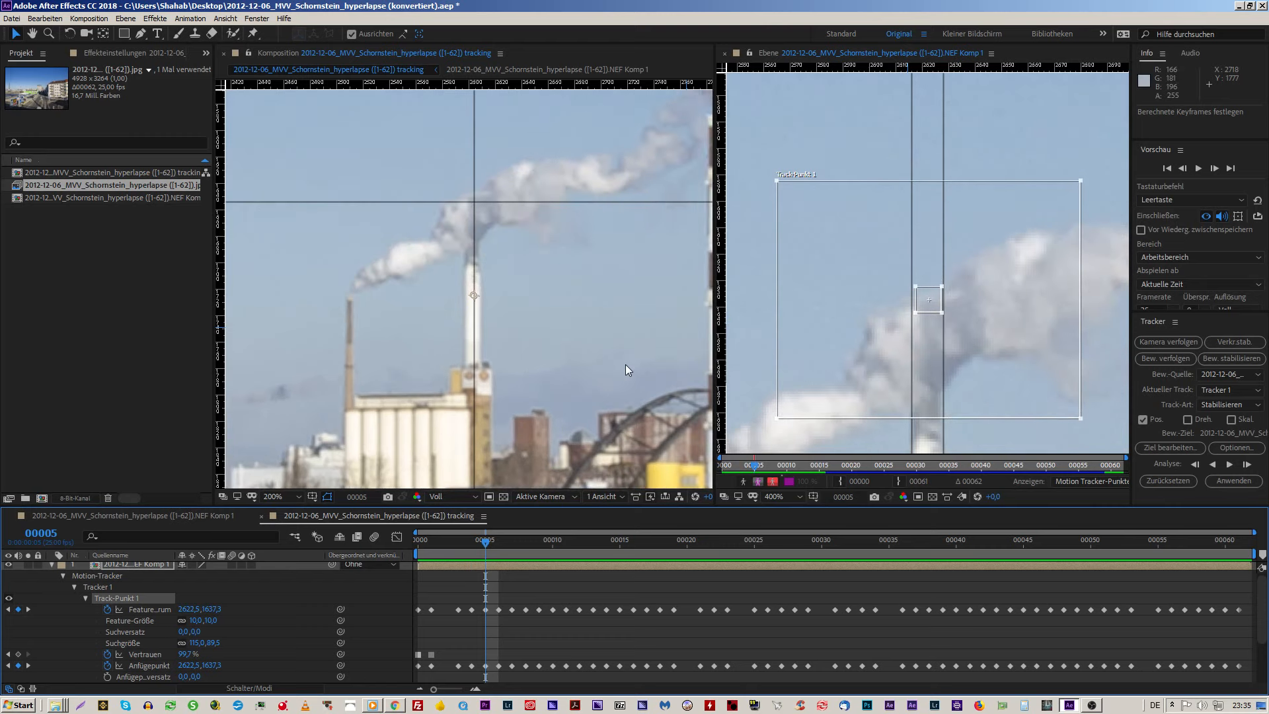
key("Page_Down")
key("Page_Up")
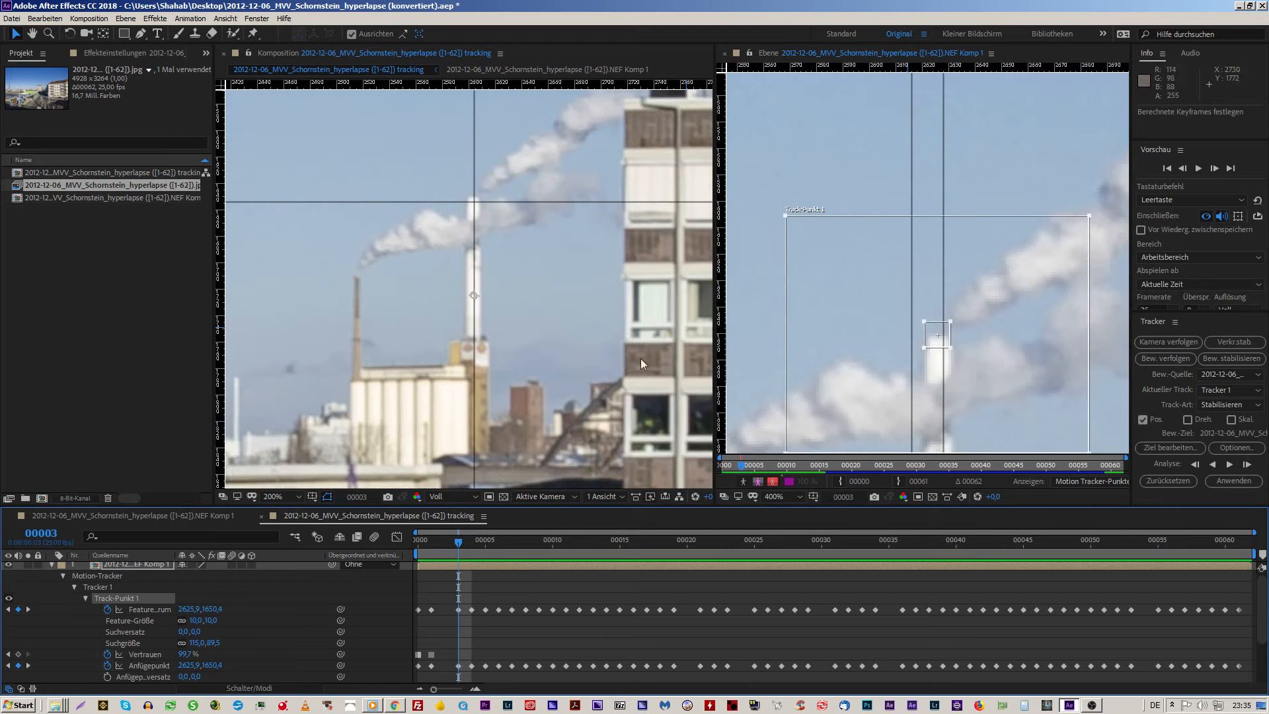
Step: Raise the frame 3 track point to a y value of 1649.6, apply it in X and Y, and compare with frame 4
left_click(1016, 363)
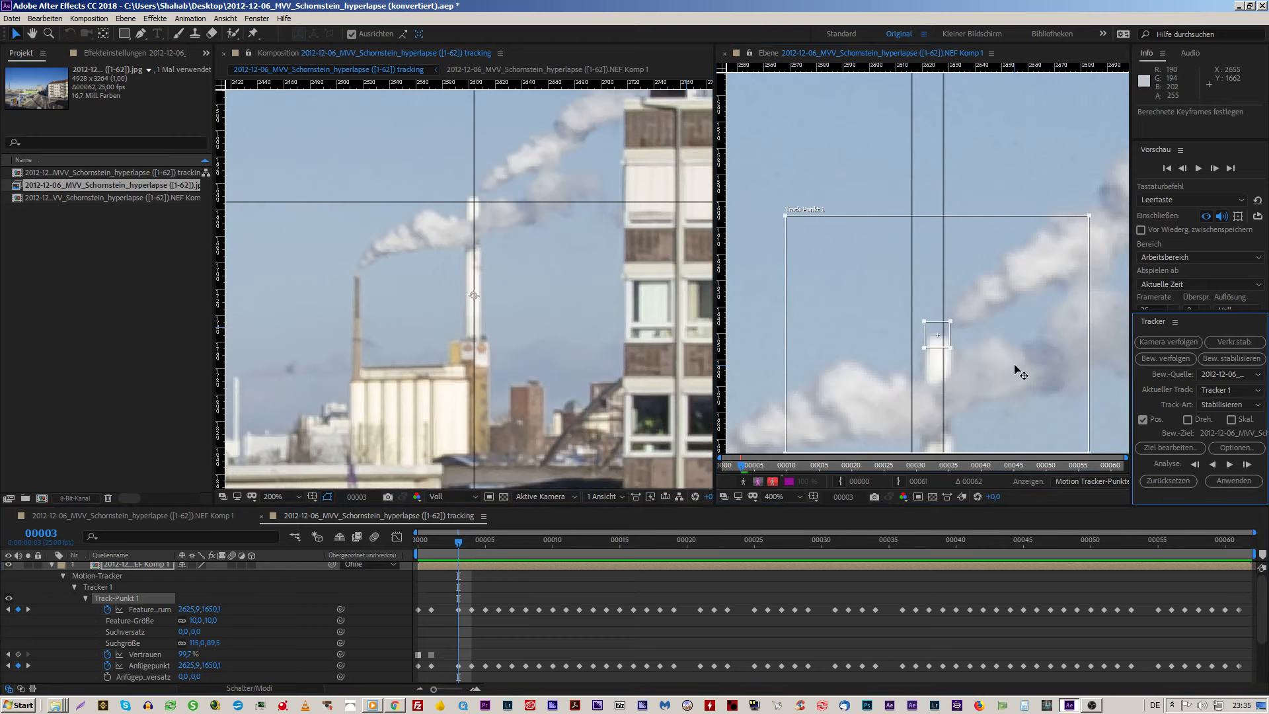
left_click_drag(1015, 367, 1015, 364)
left_click(1229, 464)
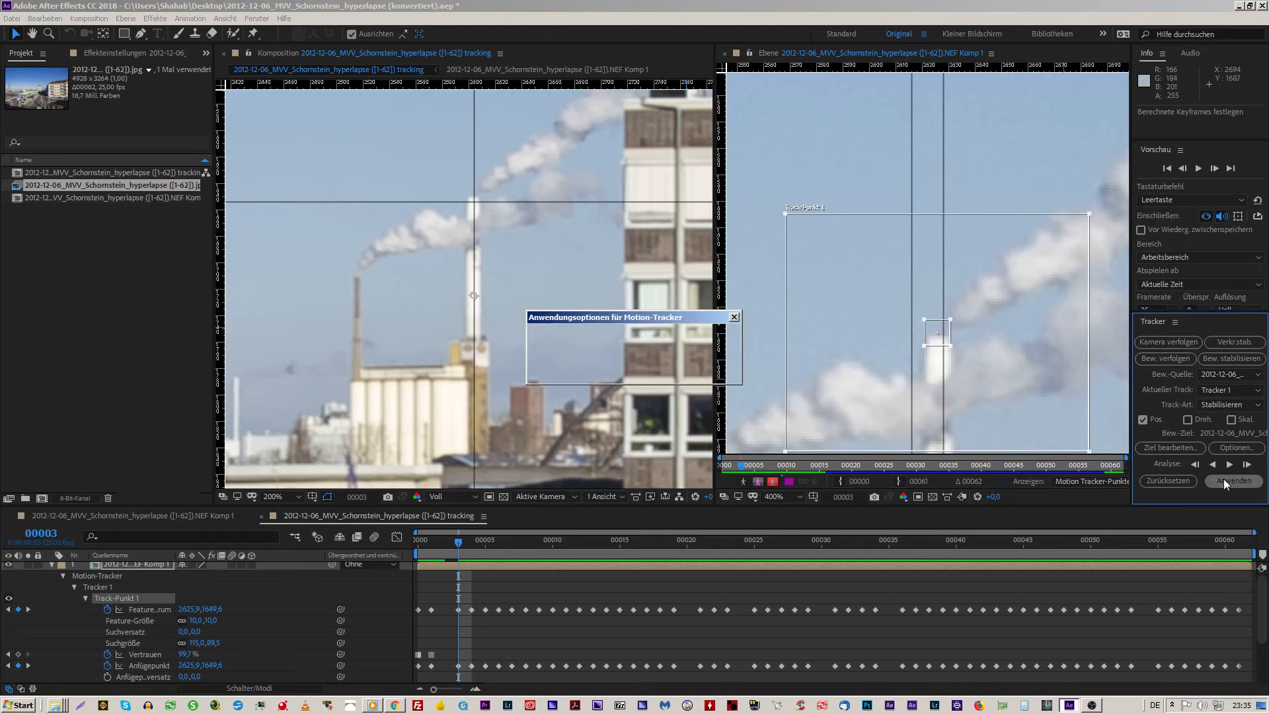
left_click(621, 370)
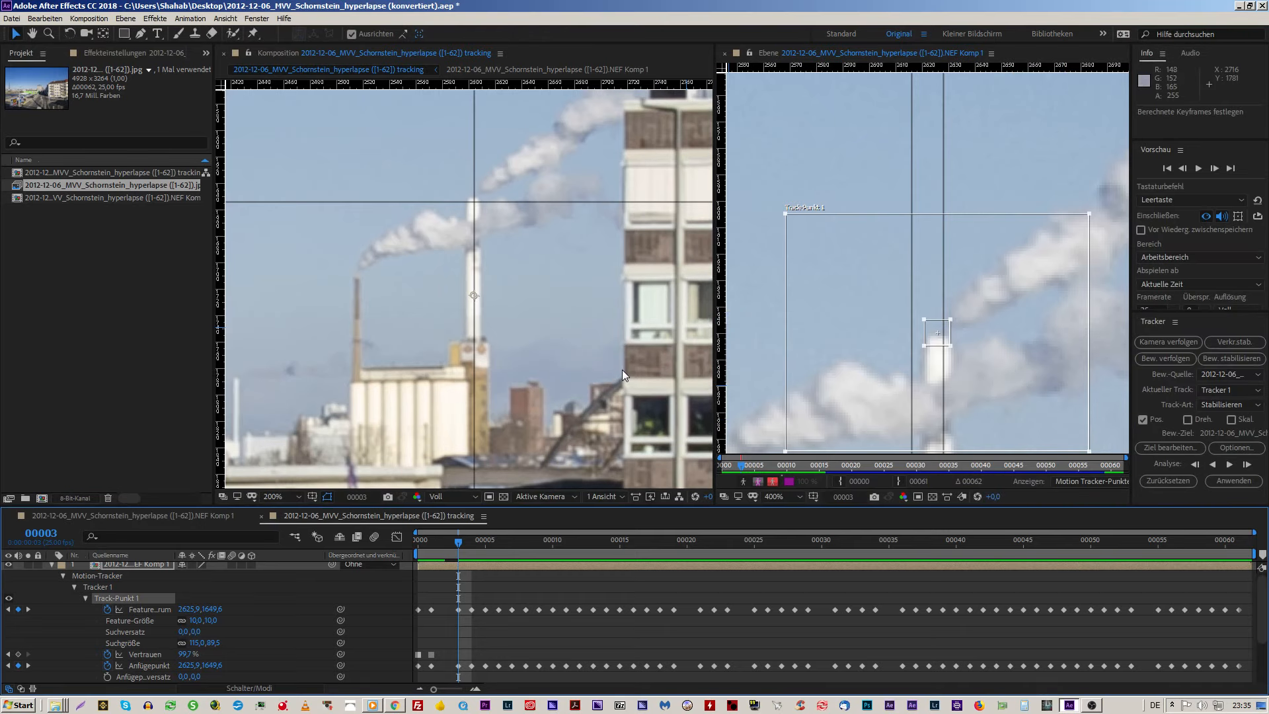
key("Page_Down")
key("Page_Up")
key("Page_Down")
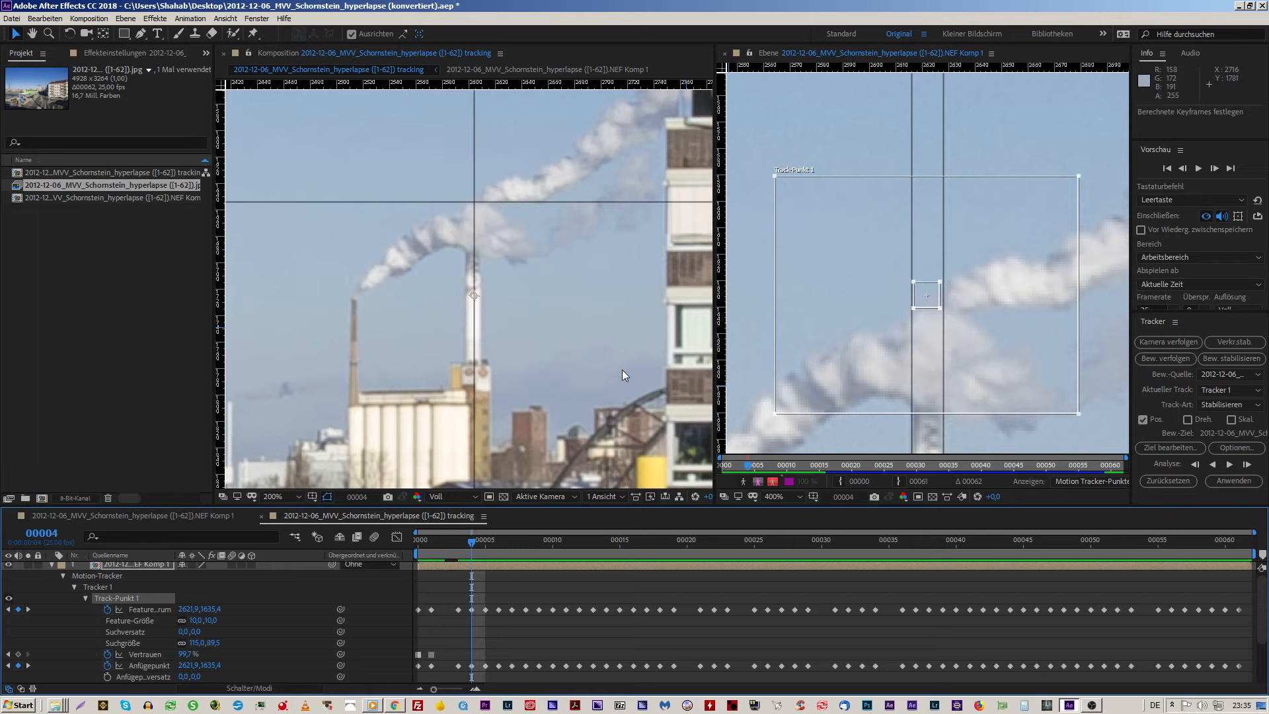
key("Page_Up")
key("Page_Down")
key("Page_Up")
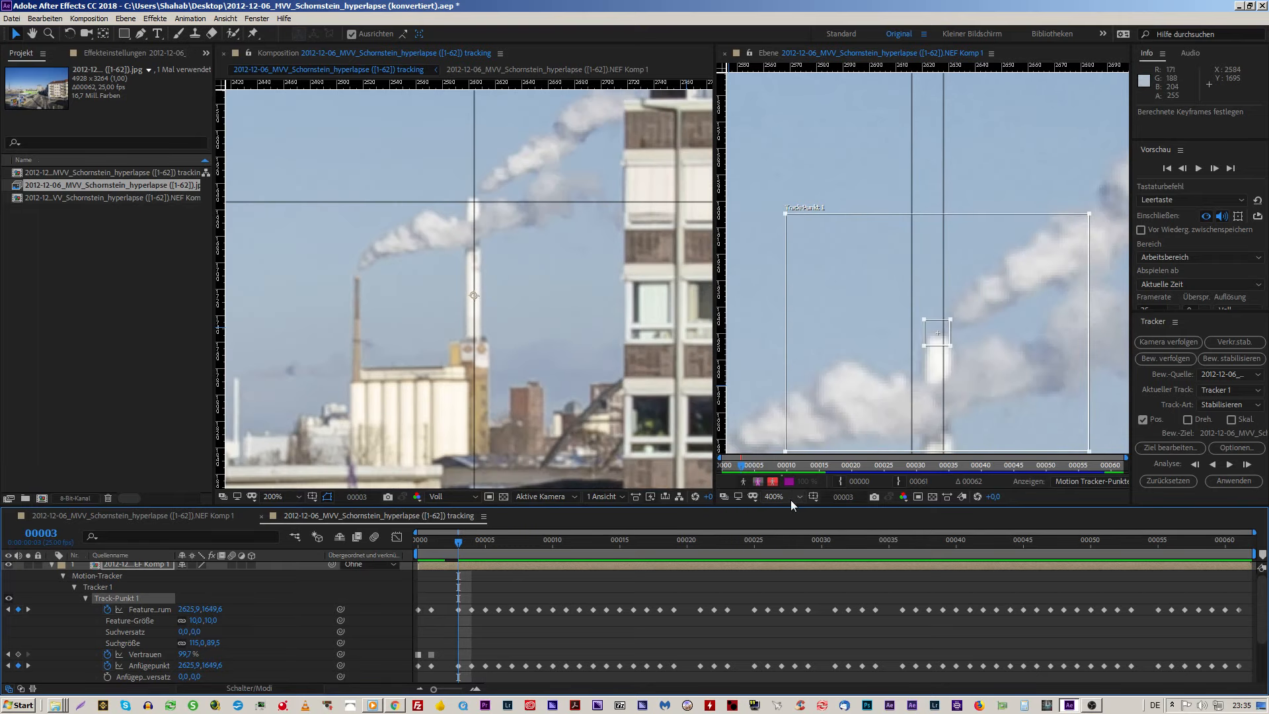
Step: Resize the timeline area to give the viewers slightly more height, and reapply the stabilization in X and Y
left_click_drag(788, 505, 786, 392)
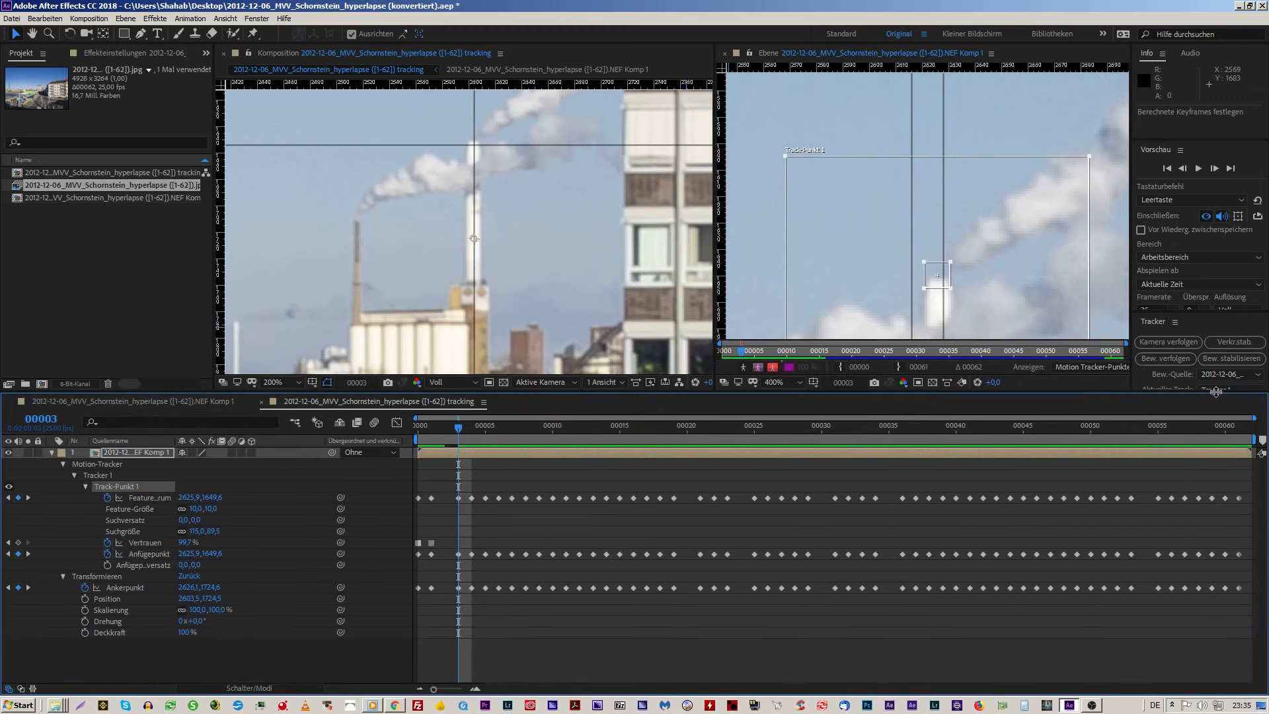
left_click_drag(1220, 395, 1225, 523)
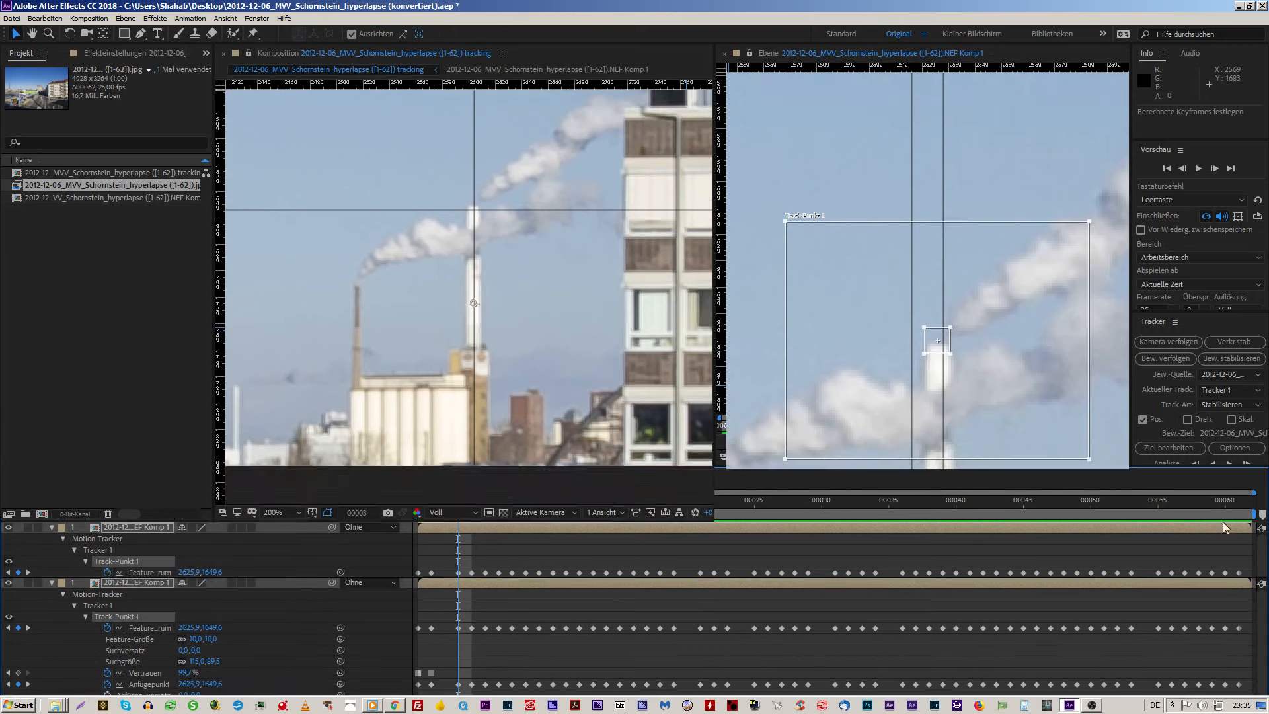
left_click(1232, 485)
left_click(638, 364)
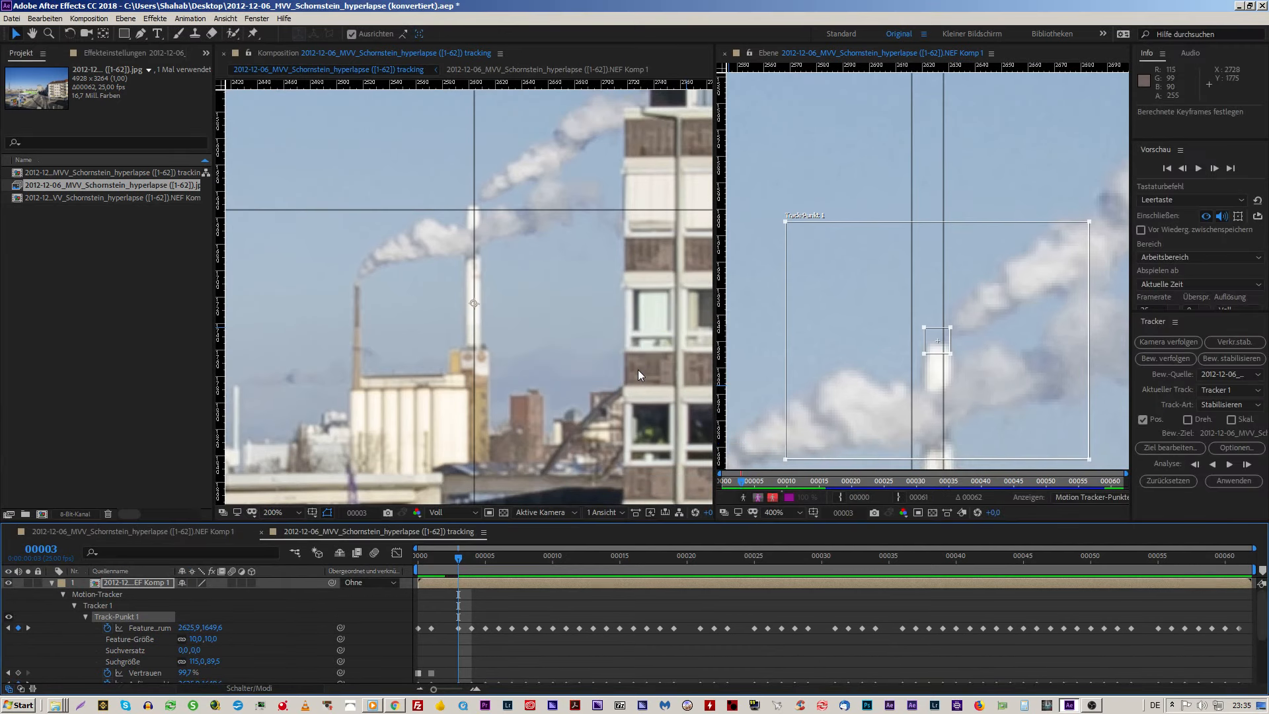
Step: Review frames 8 back to 5, nudge the frame 5 track point right to x 2623.0, and apply it in X and Y
left_click_drag(460, 561, 526, 570)
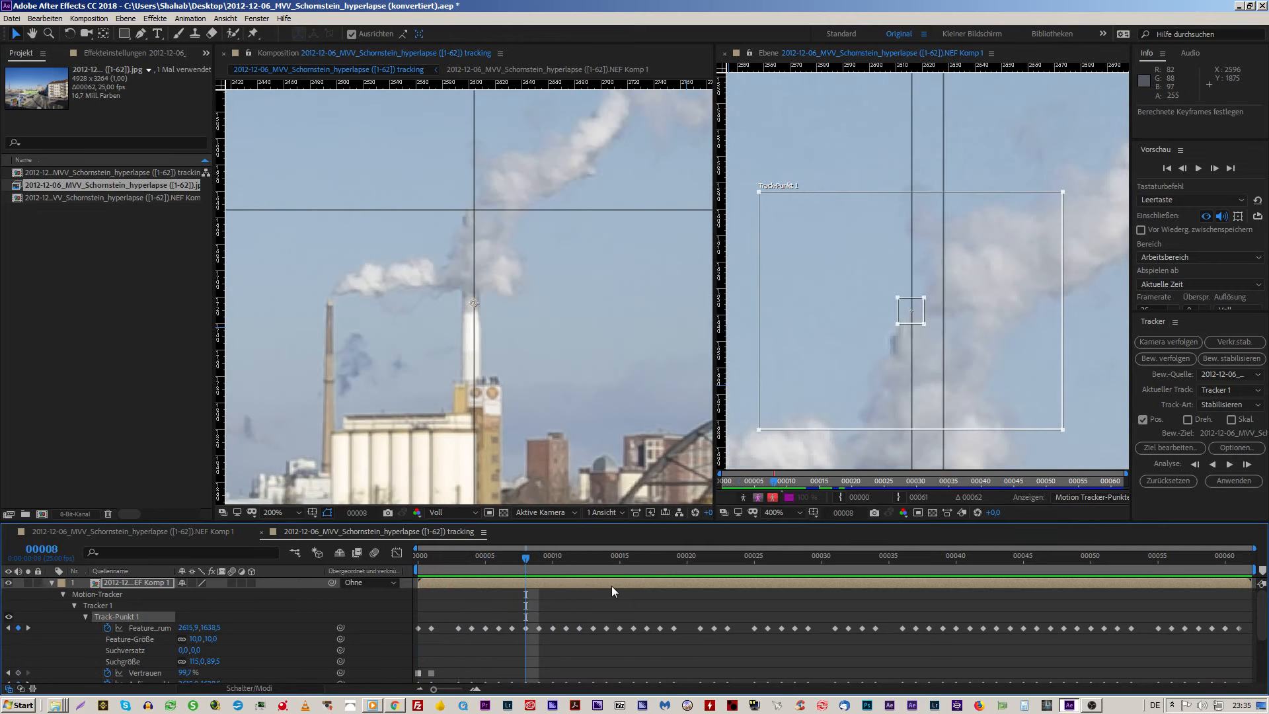
key("Page_Up")
key("Page_Up")
key("Page_Up")
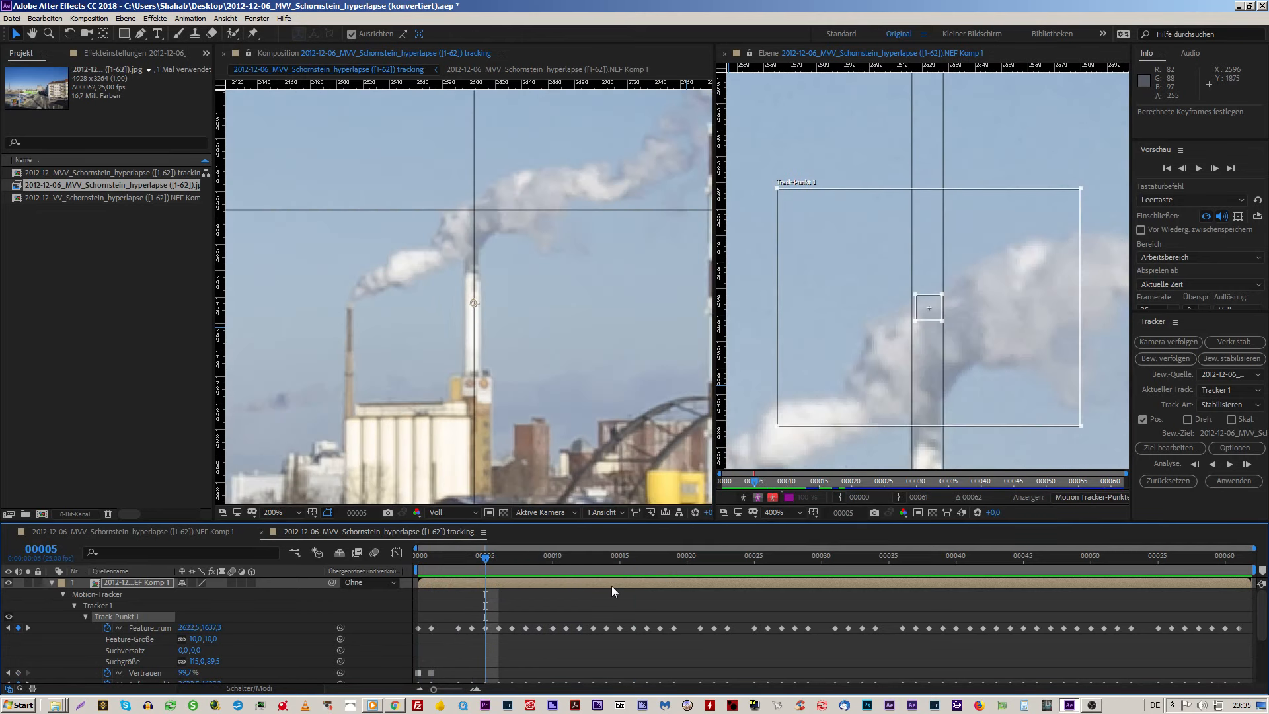
key("Page_Down")
key("Page_Up")
left_click(1023, 368)
left_click_drag(1024, 367, 1025, 368)
left_click(1219, 480)
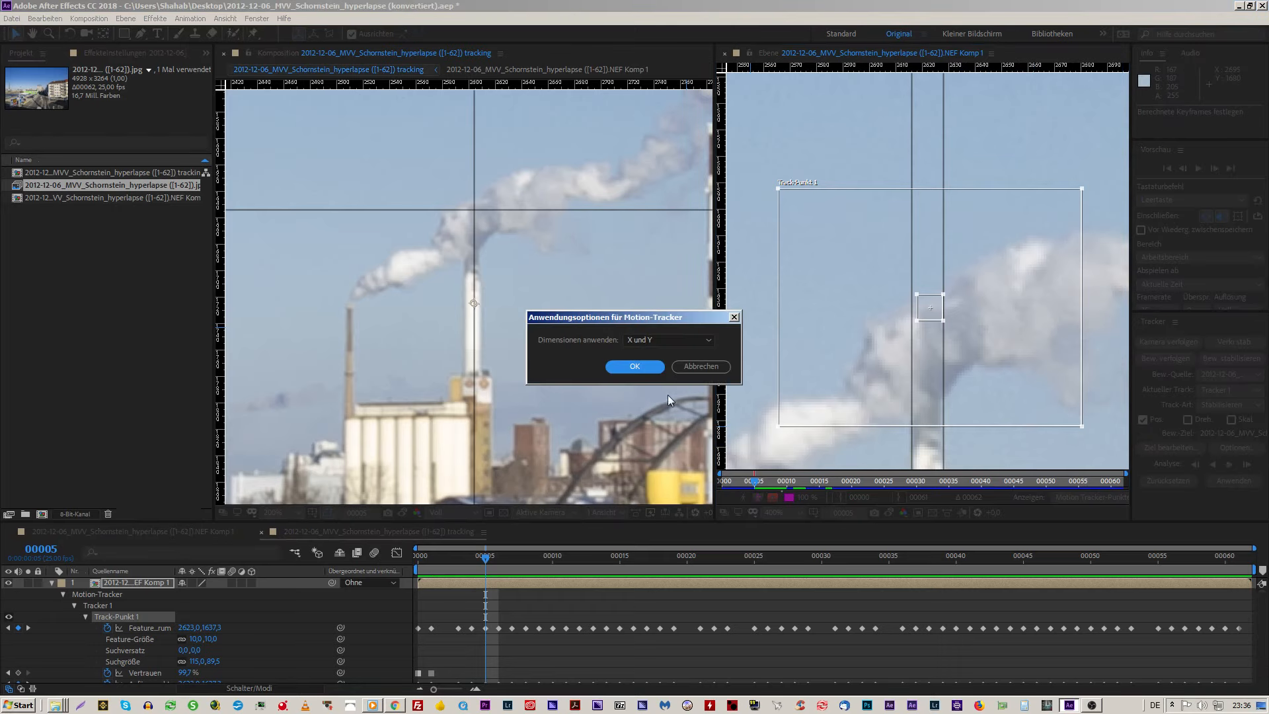
left_click(633, 367)
Step: Raise the frame 3 track point to a y value of 1648.9 and apply the stabilization in X and Y
key("Page_Up")
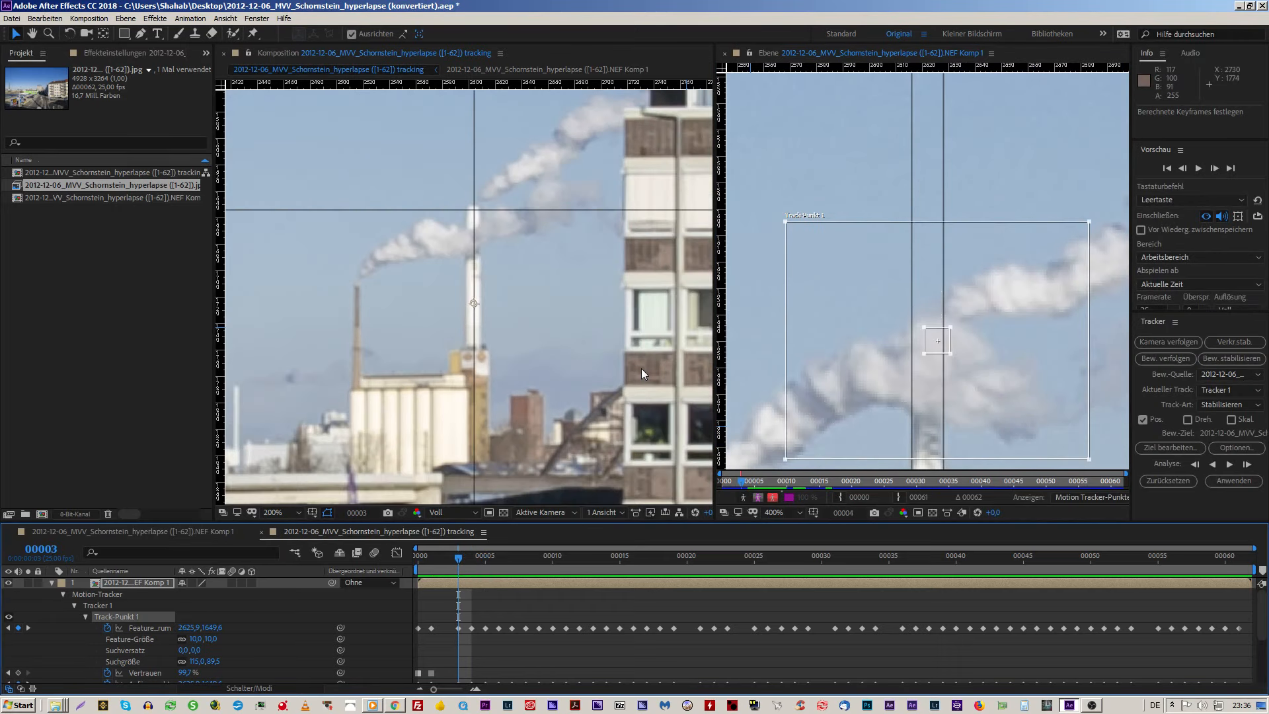
left_click(1007, 376)
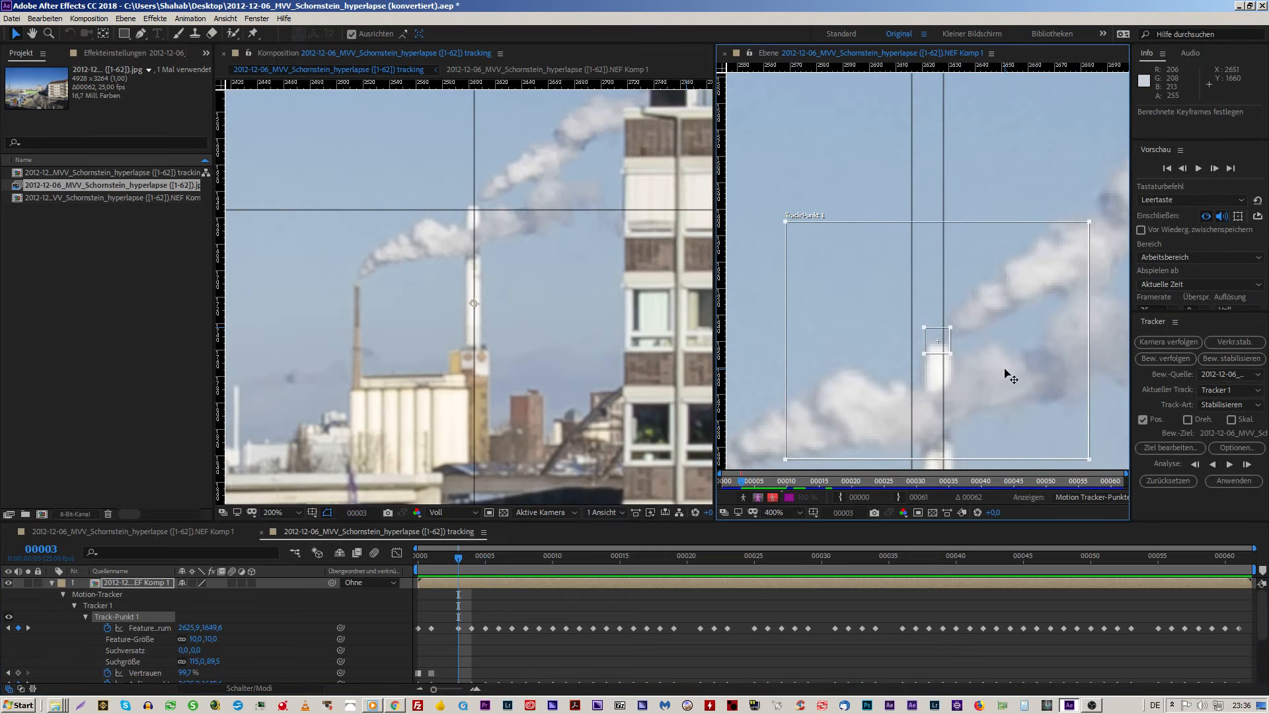
key("Up")
key("Up")
key("Up")
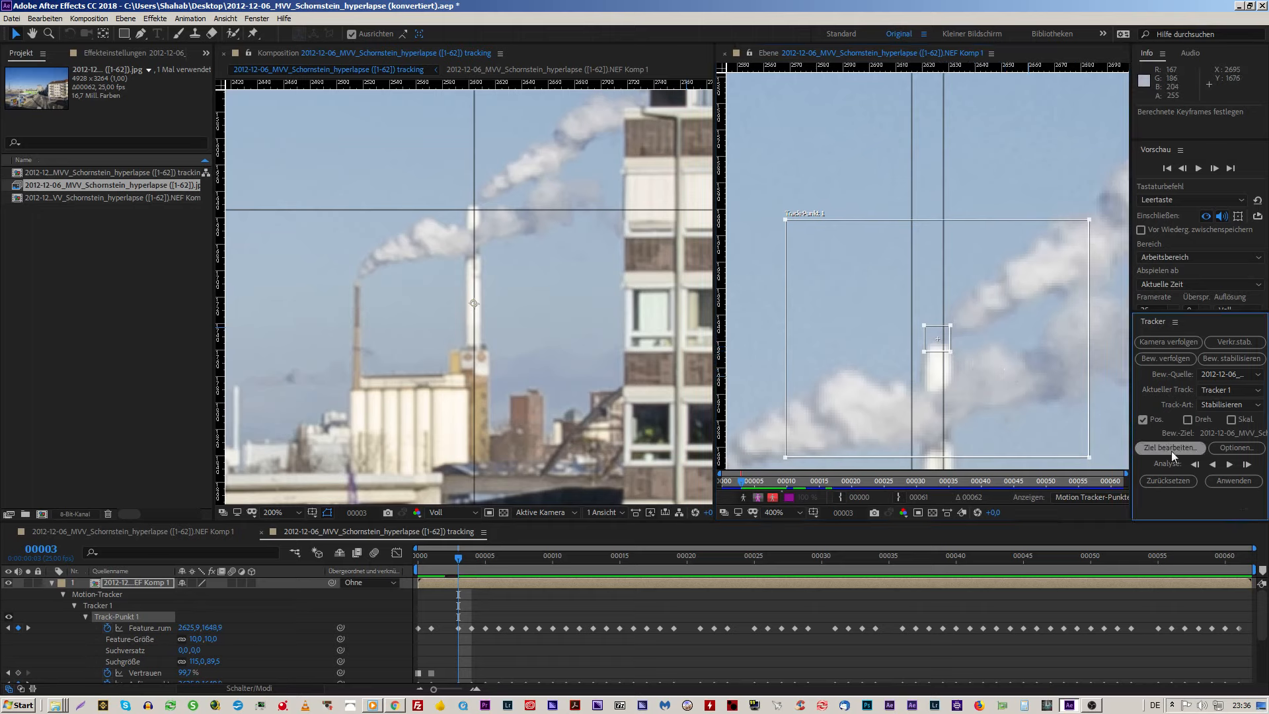
left_click(1236, 480)
left_click(636, 365)
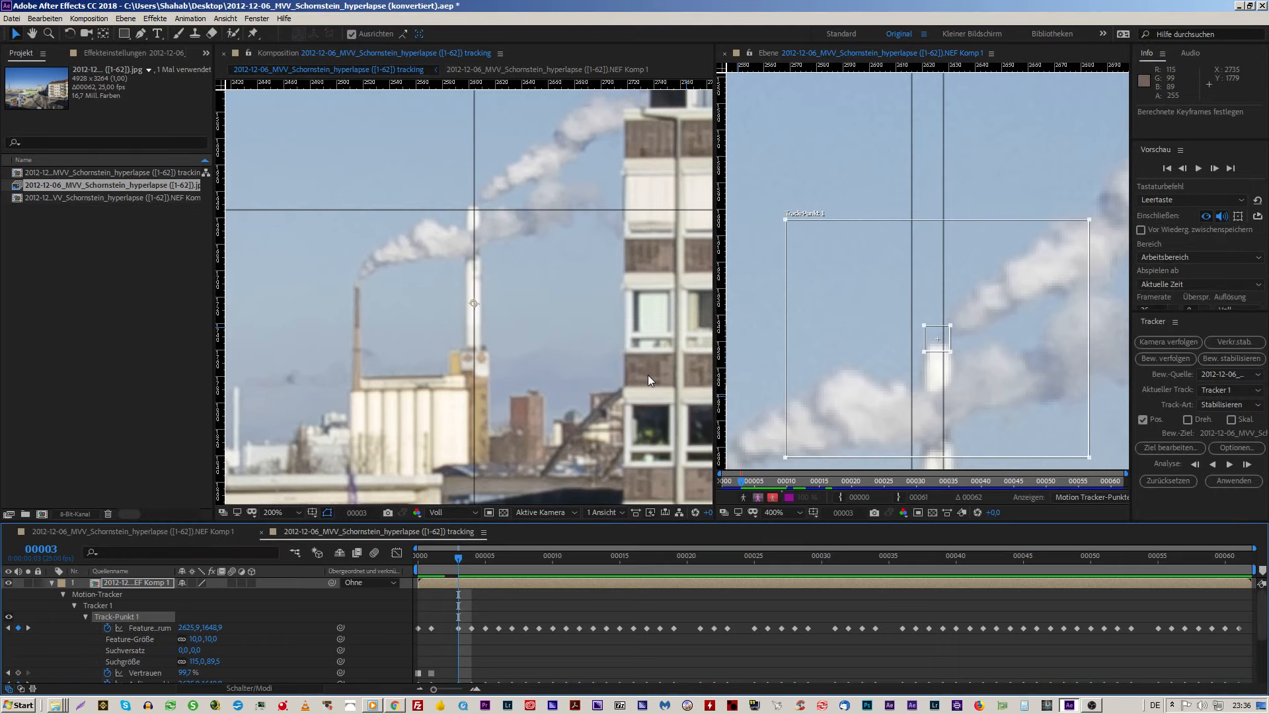
Step: Compare the first frames of the sequence and nudge the frame 2 track point left to x 2616.8
key("Page_Up")
key("Page_Up")
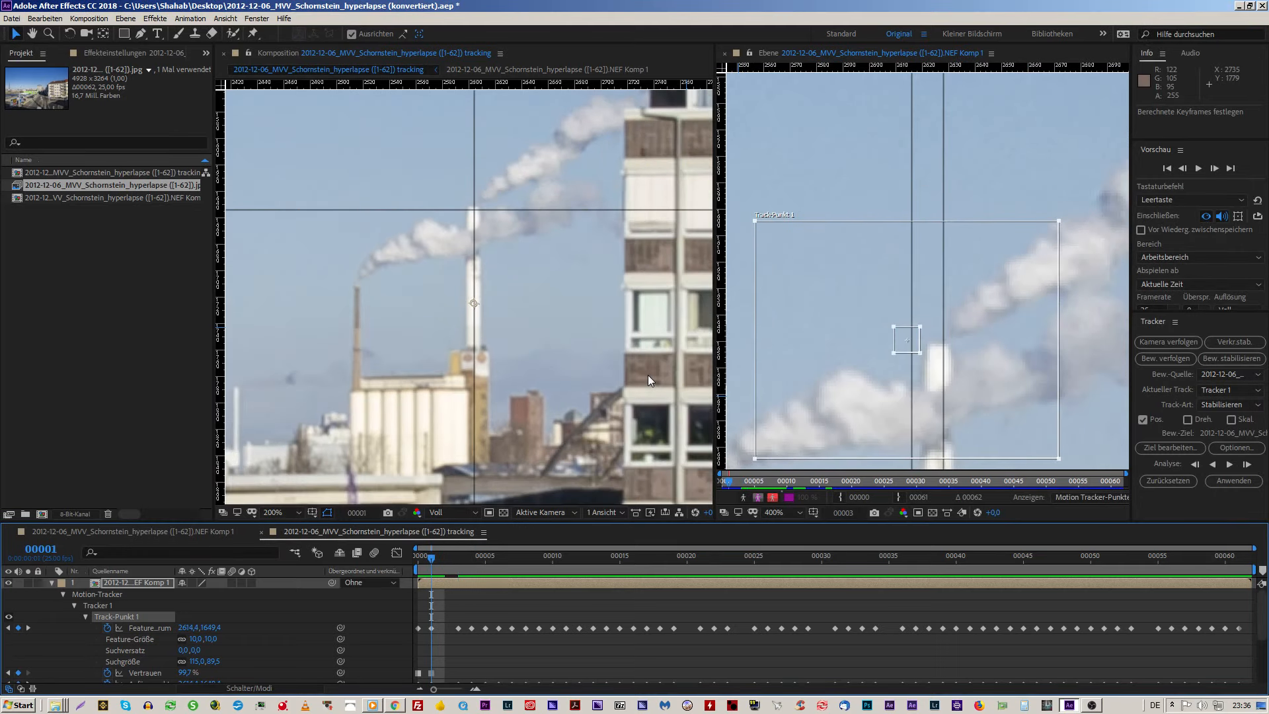
key("Page_Up")
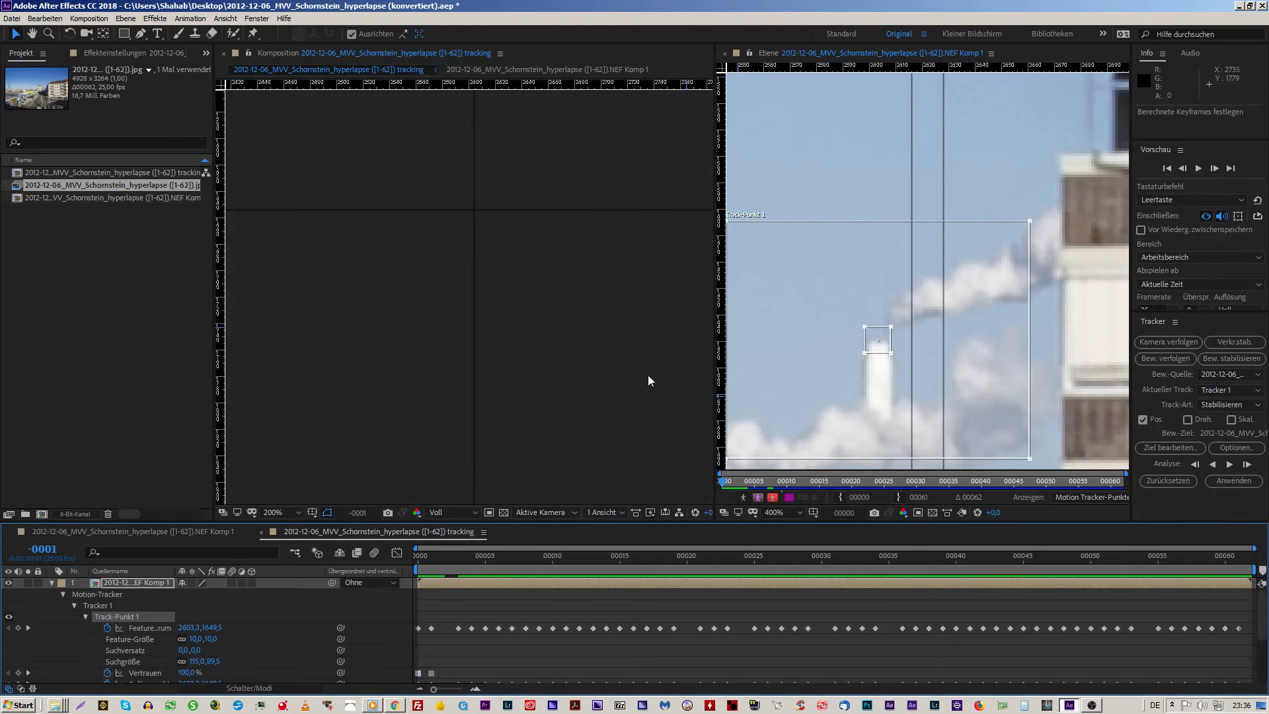
key("Page_Down")
key("Page_Down")
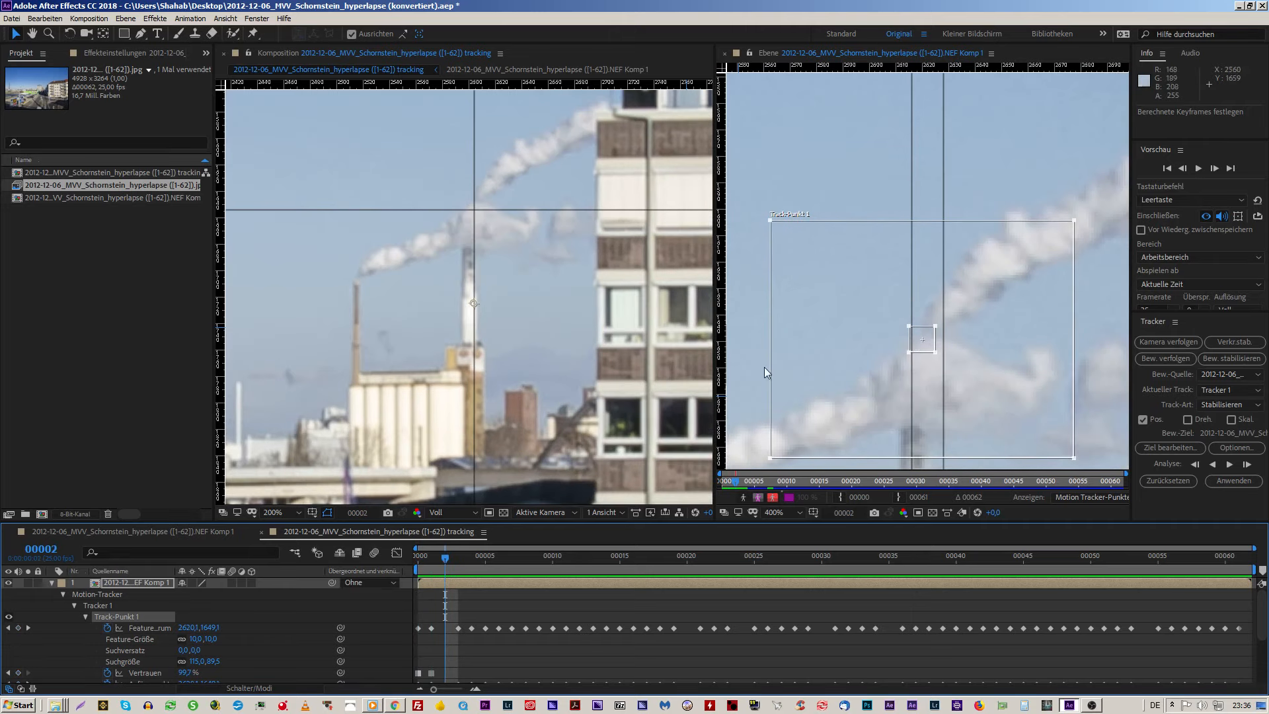
key("Page_Up")
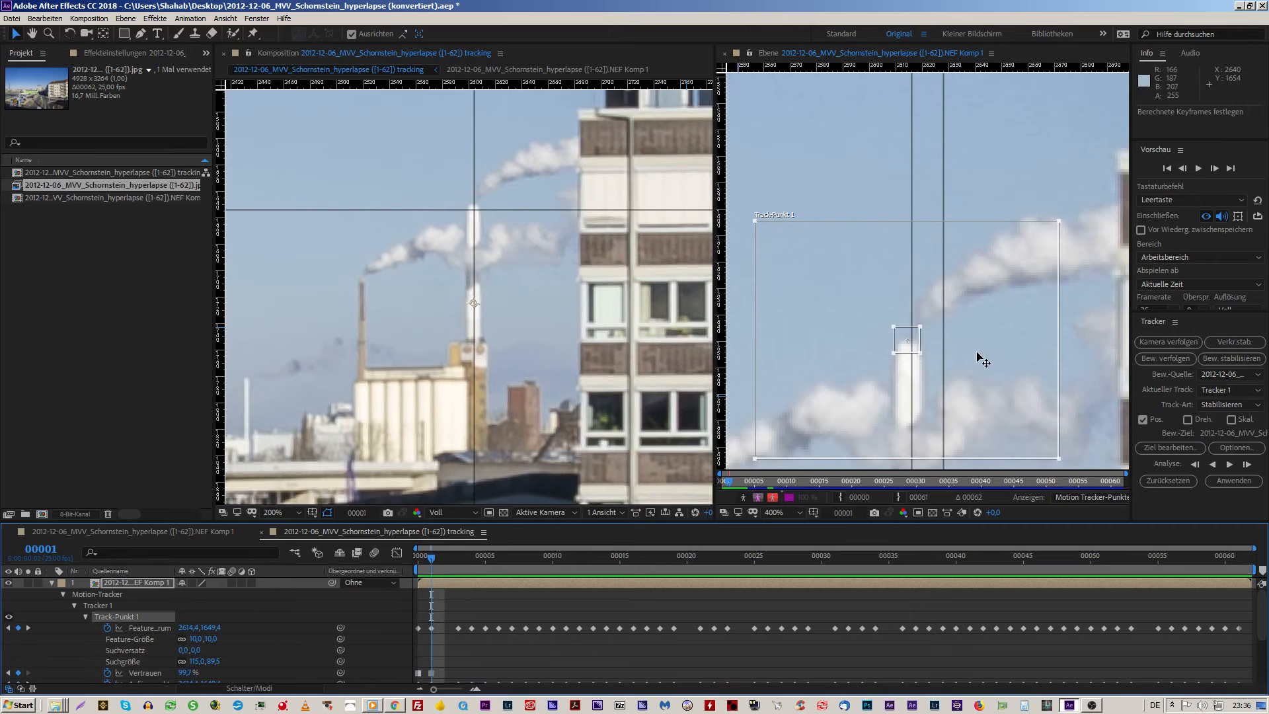
key("Page_Down")
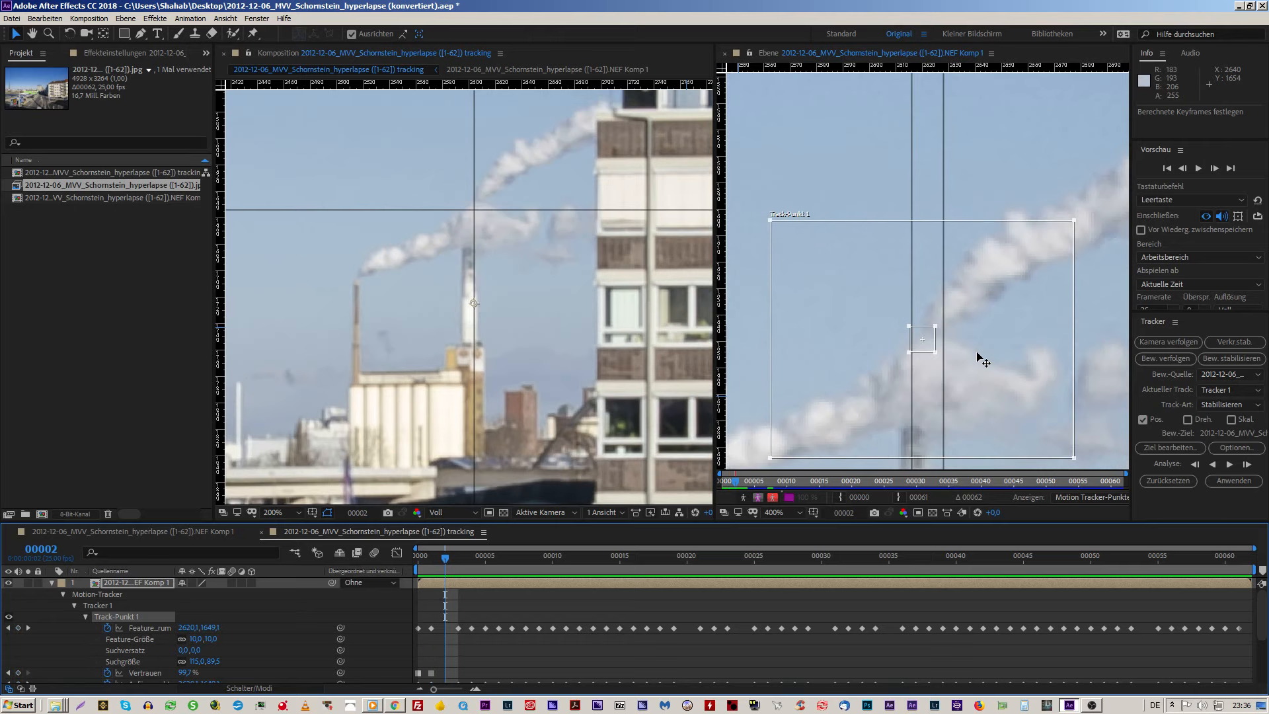
left_click(983, 378)
key("Left")
key("Left")
key("Left")
key("Left")
key("Left")
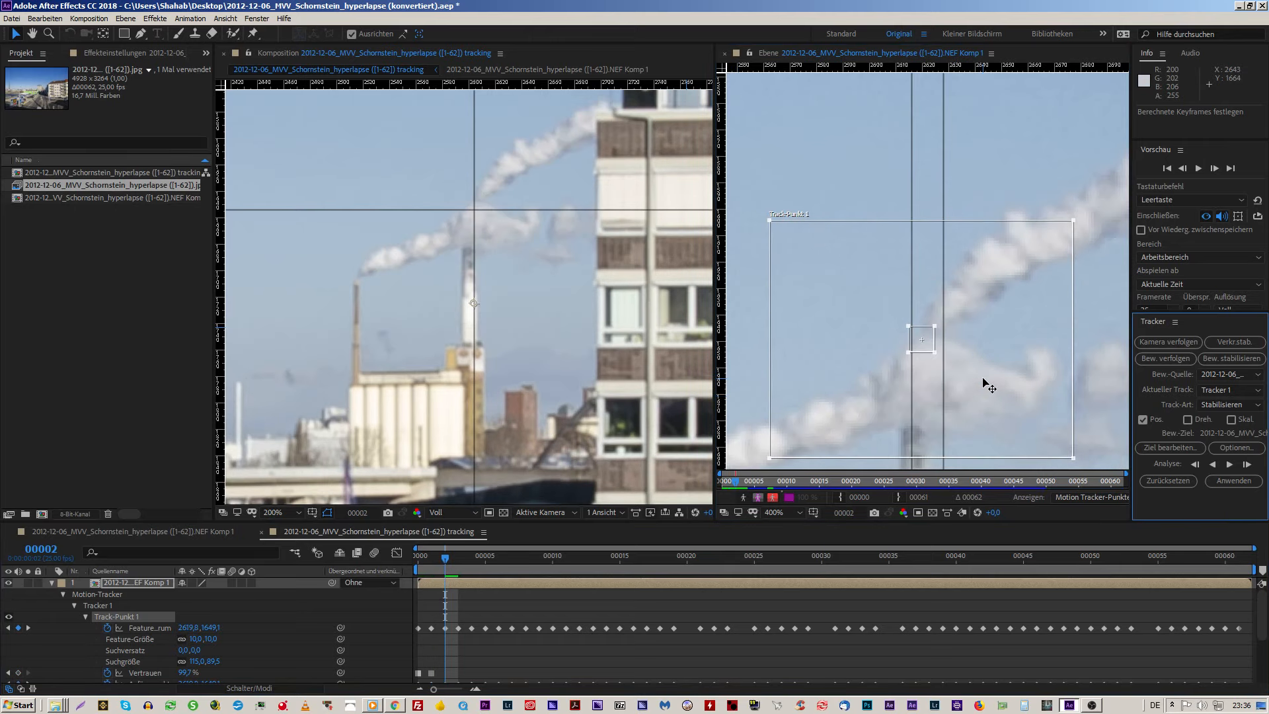
key("Left")
key("Left")
key("Left")
key("Left")
key("Left")
key("Left")
key("Left")
key("Left")
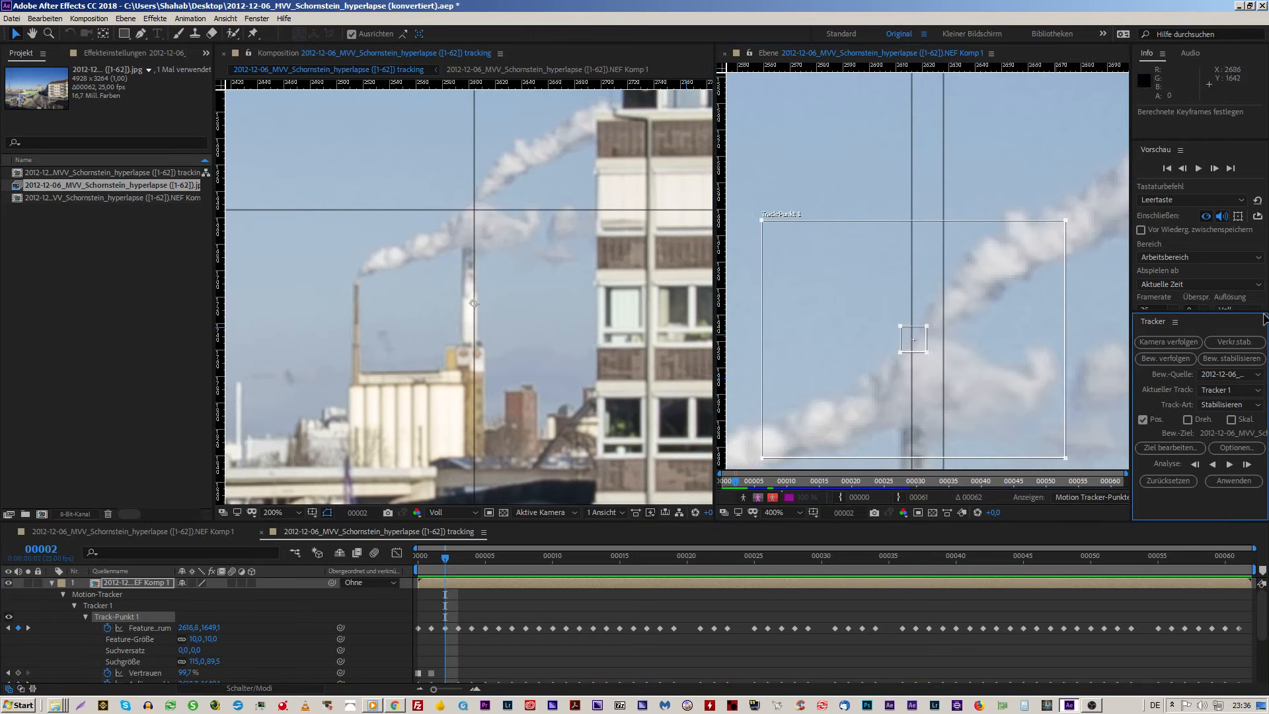
Step: Move the two vertical guides in the layer view to 2611.5 and 2622.0, along the chimney's edges at frame 2
left_click_drag(911, 137, 898, 138)
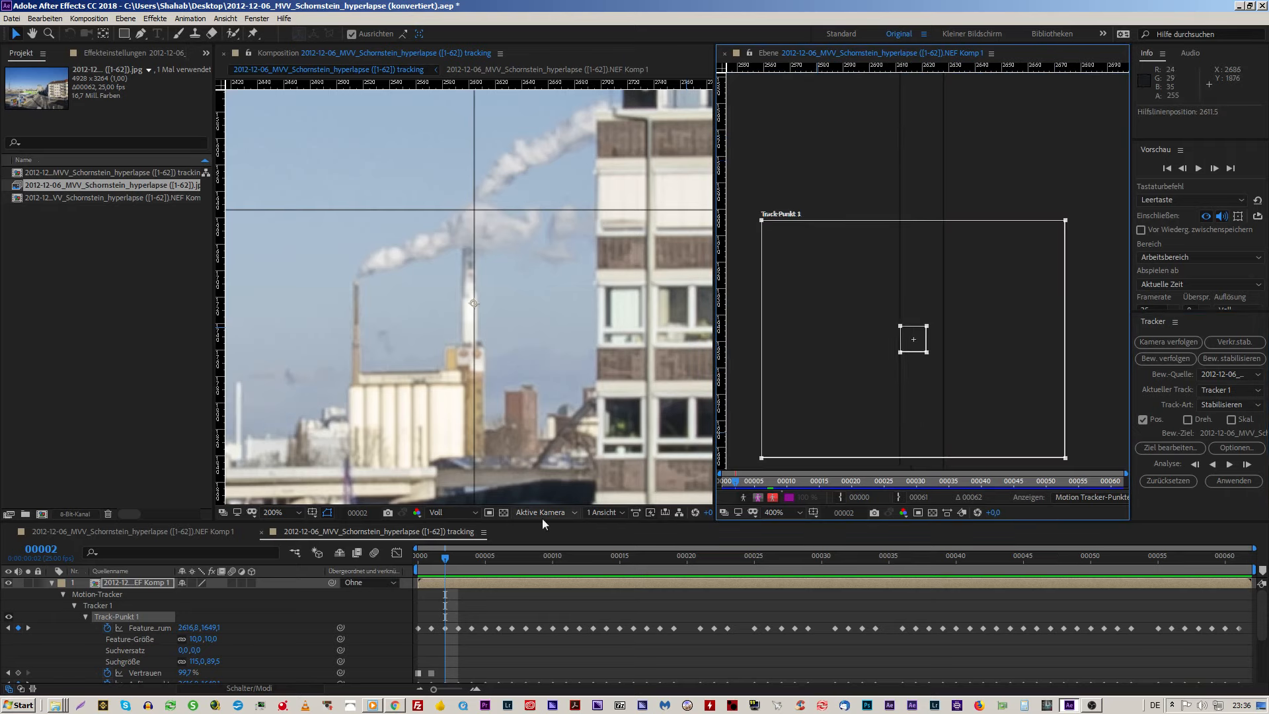
left_click_drag(466, 559, 452, 557)
left_click_drag(943, 466, 929, 467)
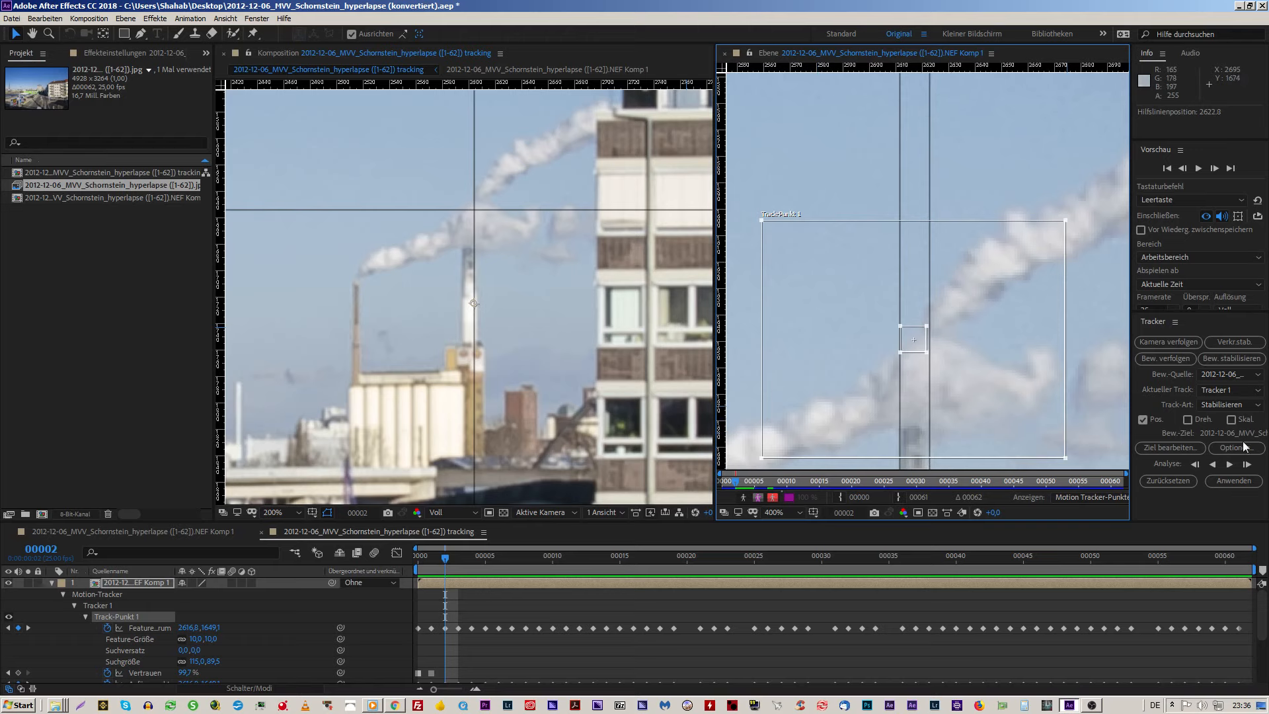
Step: Apply the frame 2 correction in X and Y, and compare frames 1 and 2 in the stabilized composition
left_click(1234, 481)
key("Return")
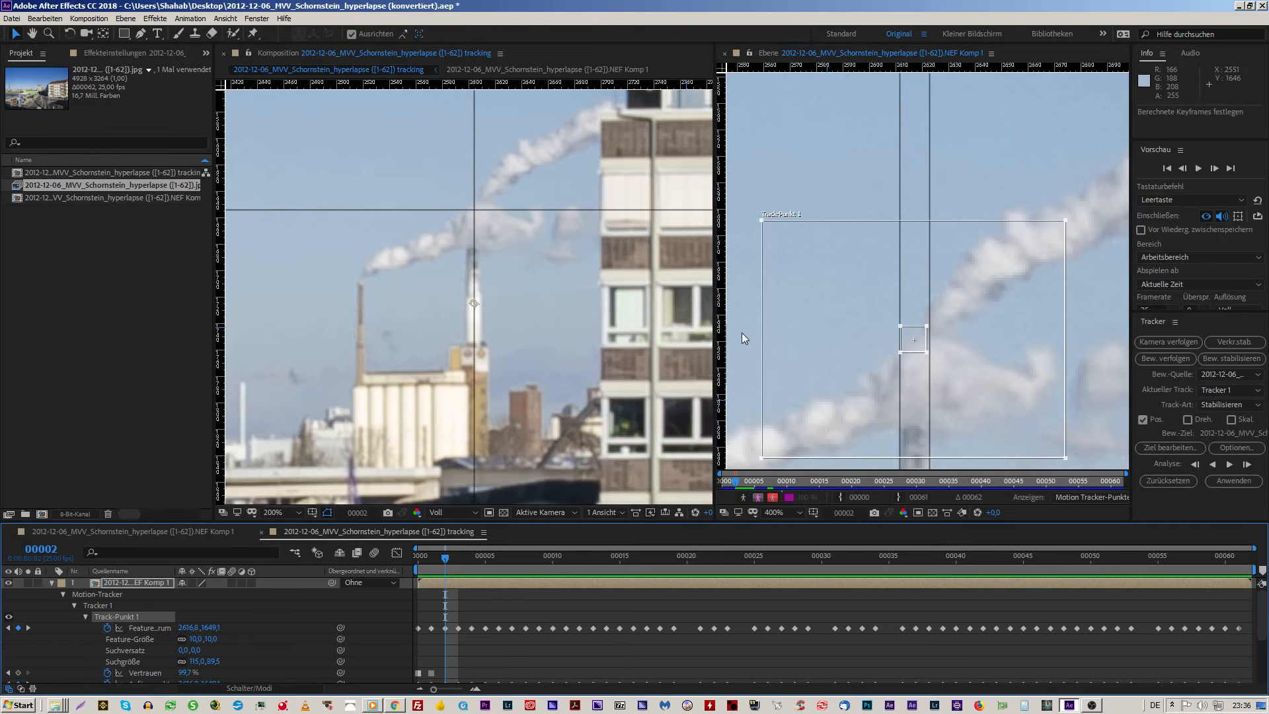
key("space")
key("Page_Down")
key("Page_Up")
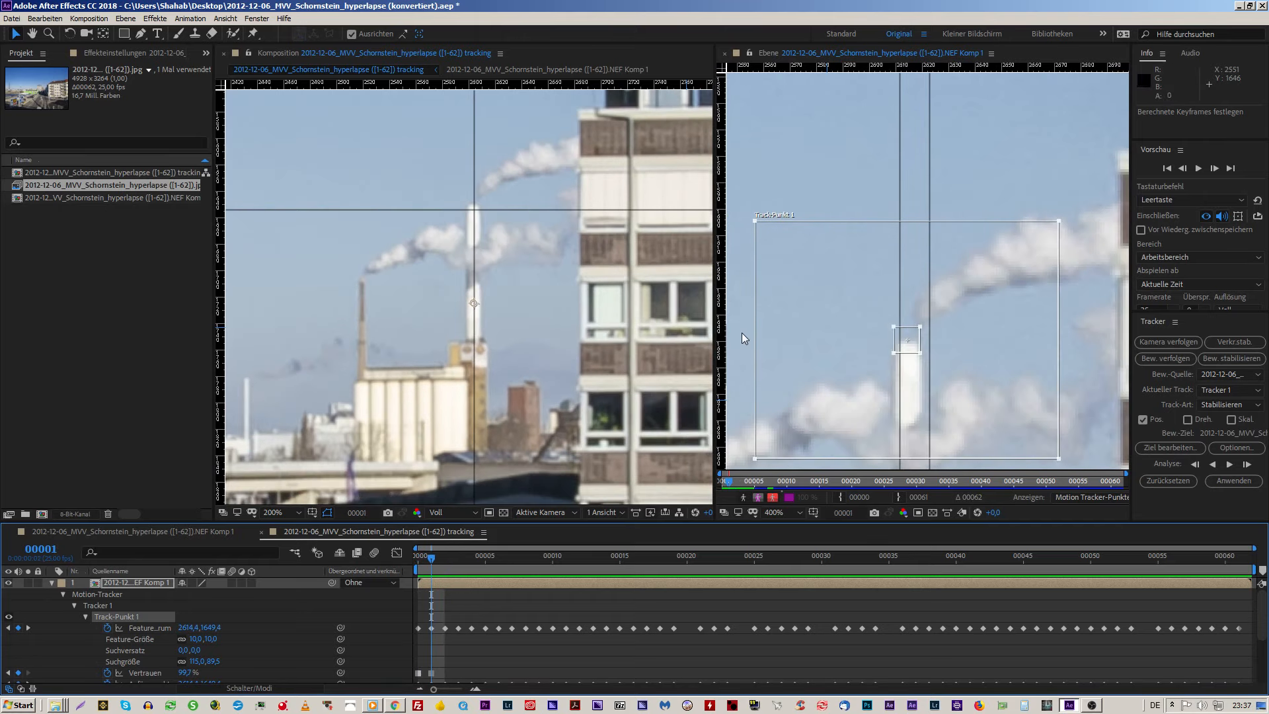
key("Page_Down")
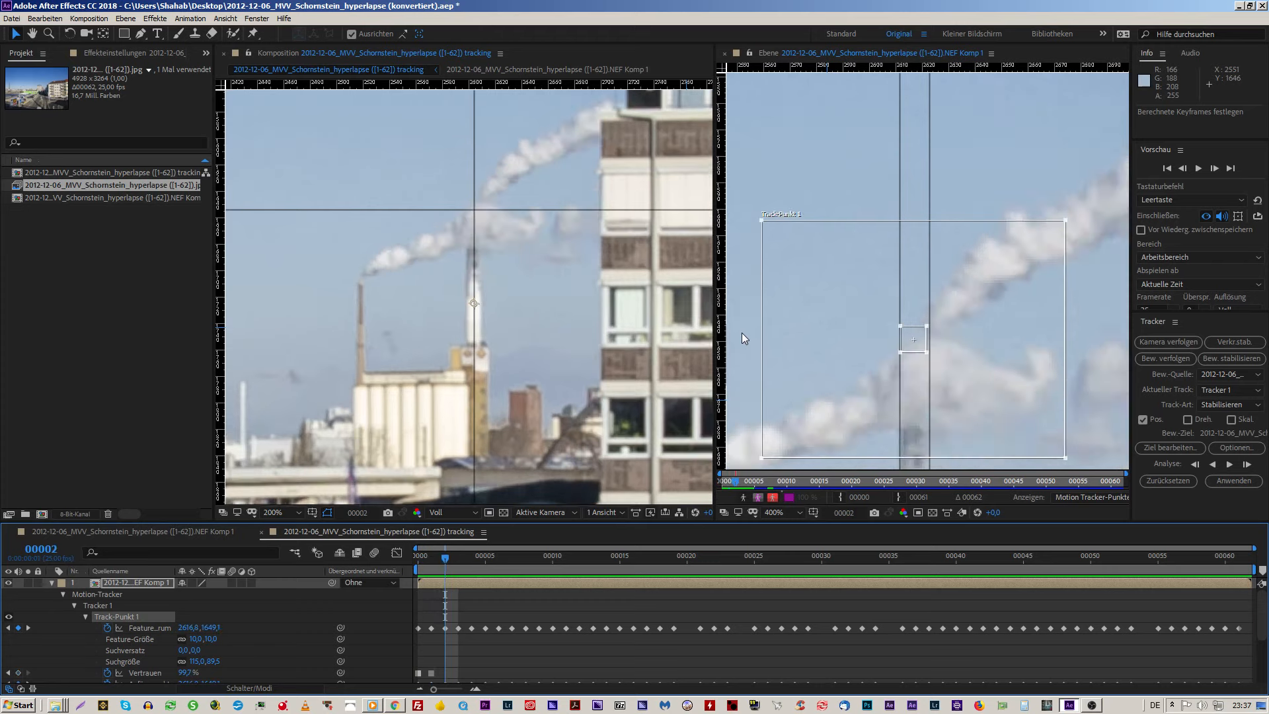
Step: Compare frame 2 with frame 0, and move the frame 2 track point to 2617.8, 1650.4
key("Page_Up")
key("Page_Up")
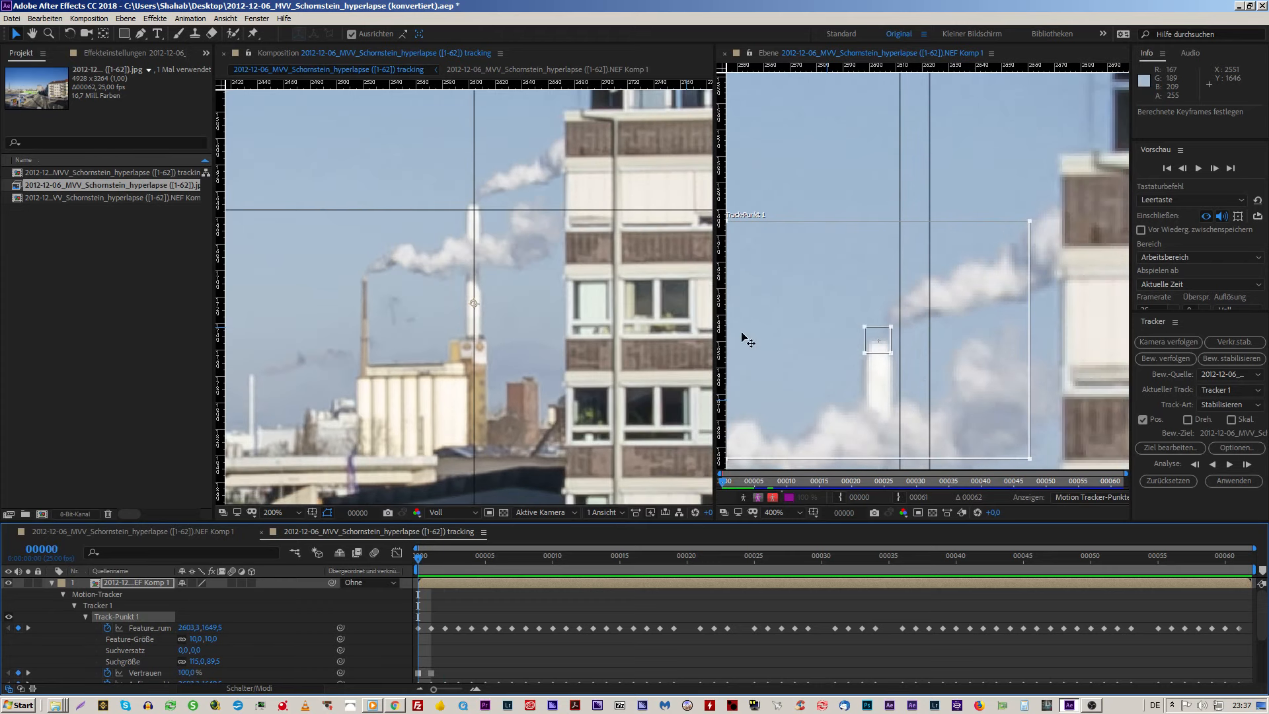
key("Page_Down")
key("Page_Down")
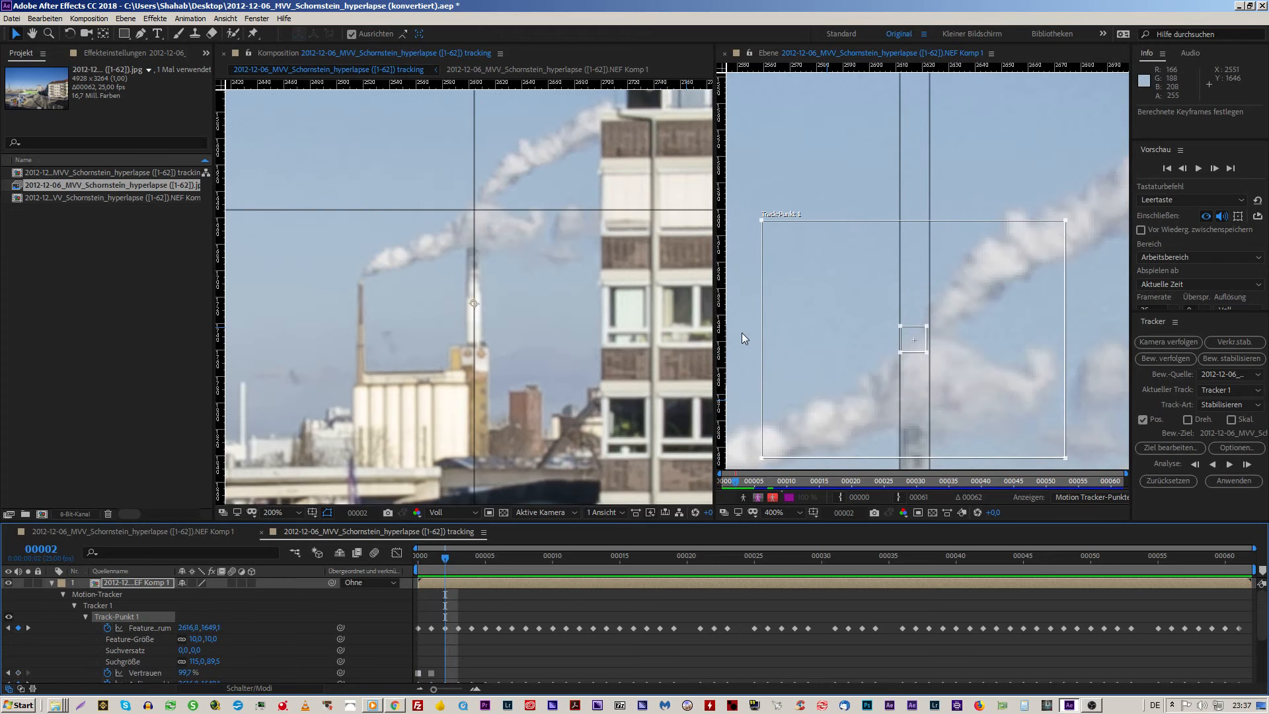
left_click(999, 372)
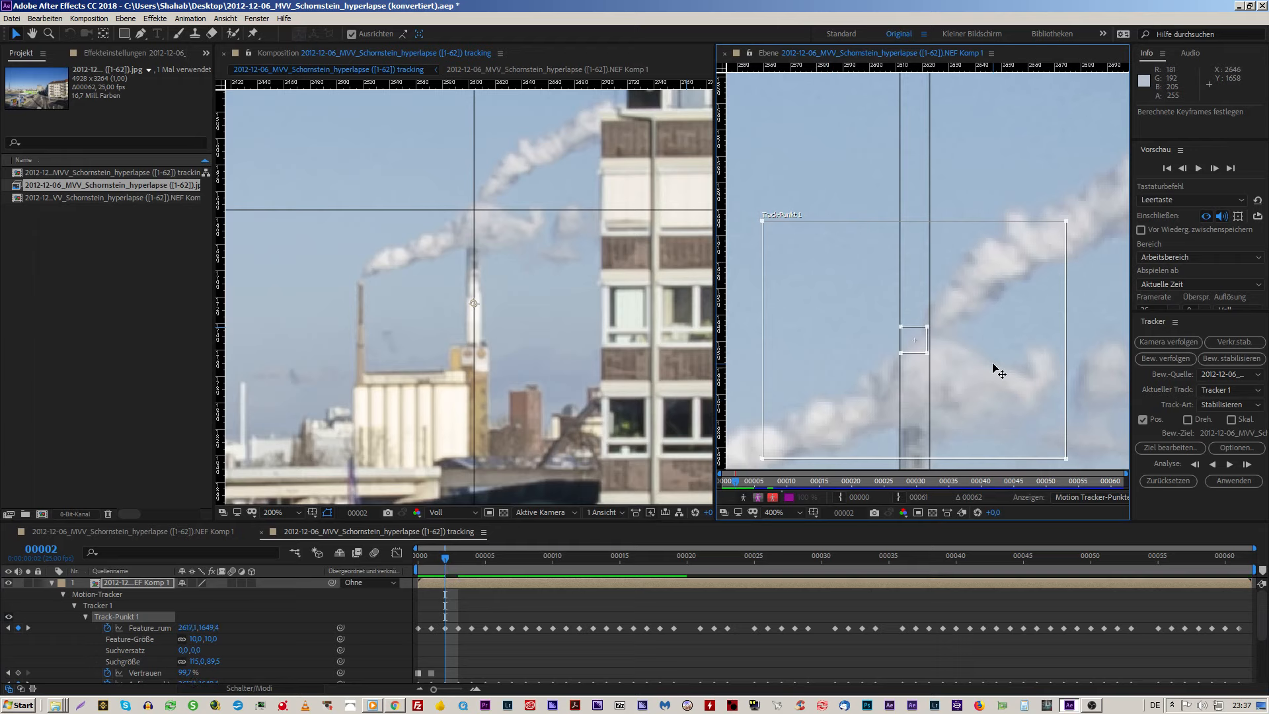
key("Right")
key("Right")
key("Right")
key("Right")
key("Down")
key("Down")
key("Down")
key("Down")
key("Down")
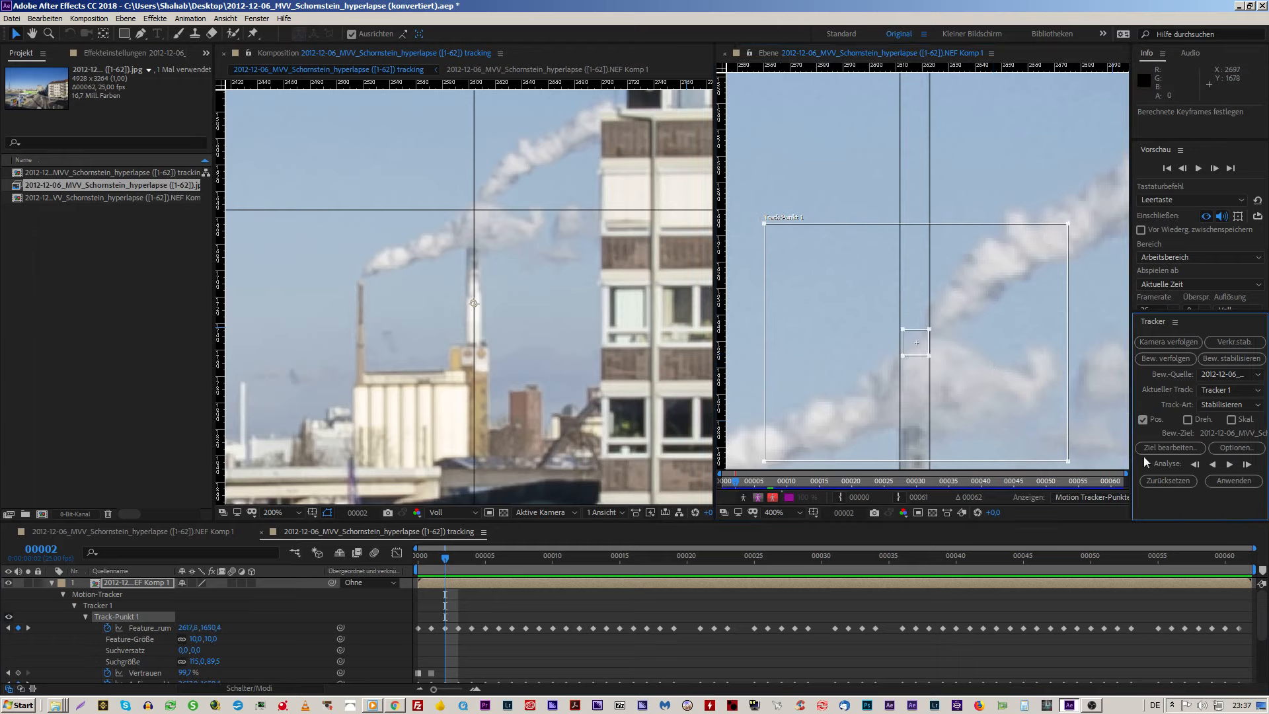
Step: Apply the frame 2 correction in X and Y, and compare frame 2 with its neighbouring frames in the stabilized composition
left_click(1234, 480)
left_click(635, 364)
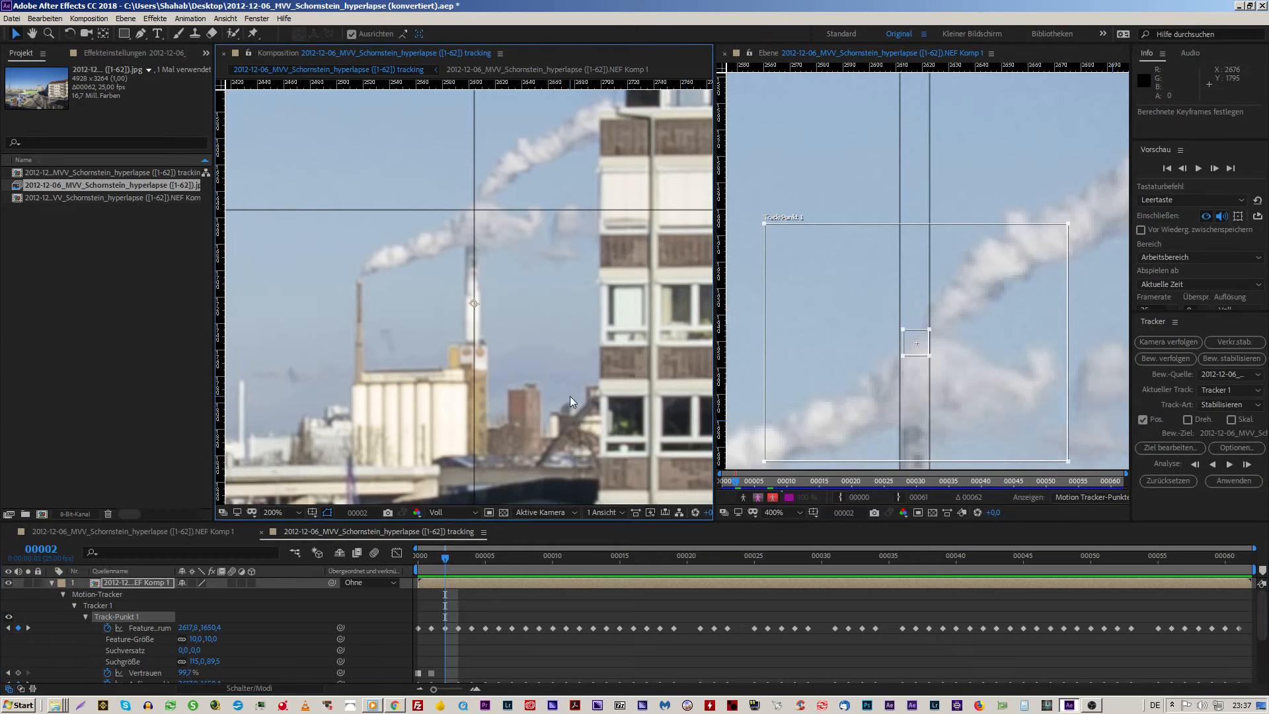
key("Page_Up")
key("Page_Down")
key("Page_Up")
key("Page_Down")
key("Page_Up")
key("Page_Down")
key("Page_Up")
key("Page_Down")
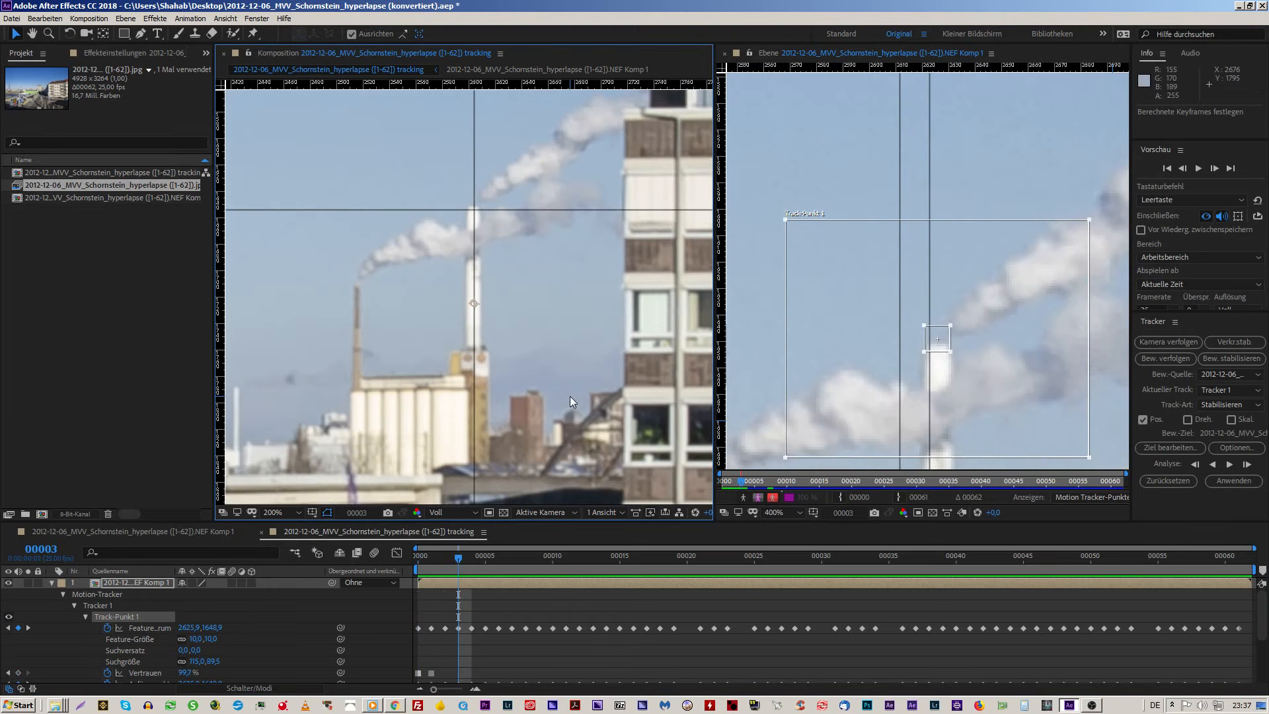
key("Page_Up")
key("Page_Down")
key("Page_Up")
key("Page_Down")
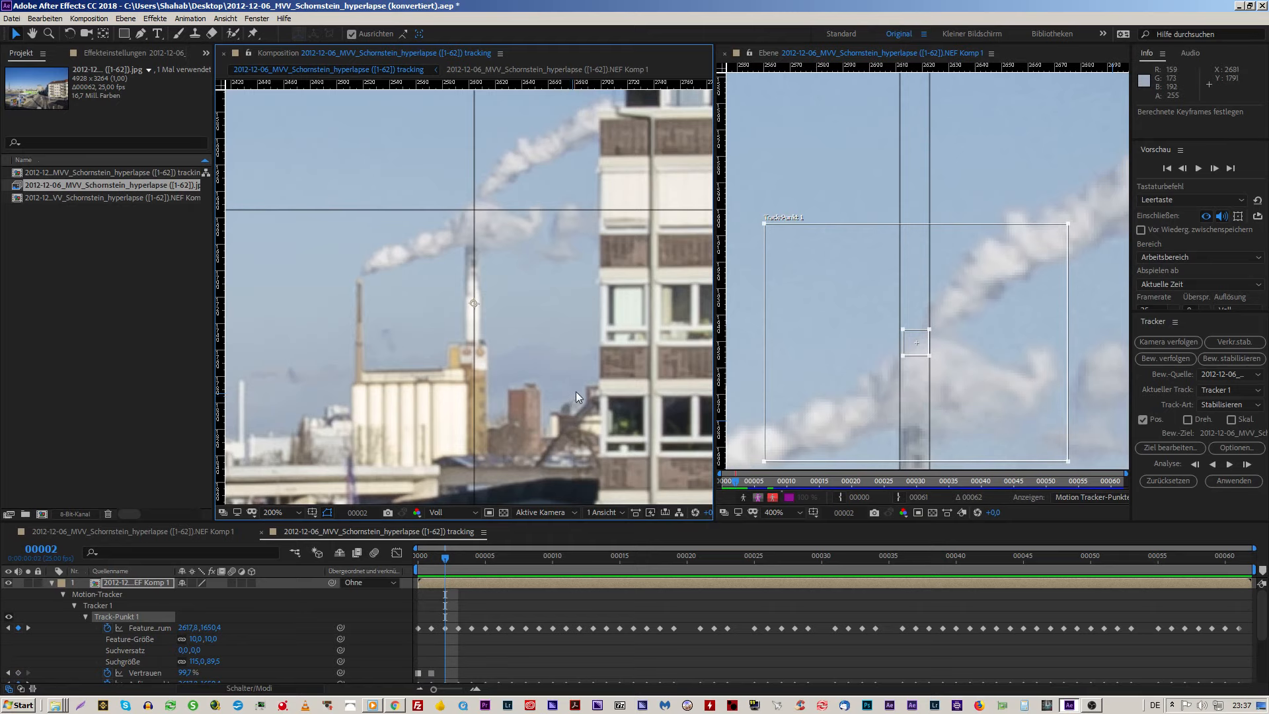
Step: Nudge the frame 2 track point left to x 2617.3 and apply the stabilization in X and Y
left_click(1008, 357)
key("Left")
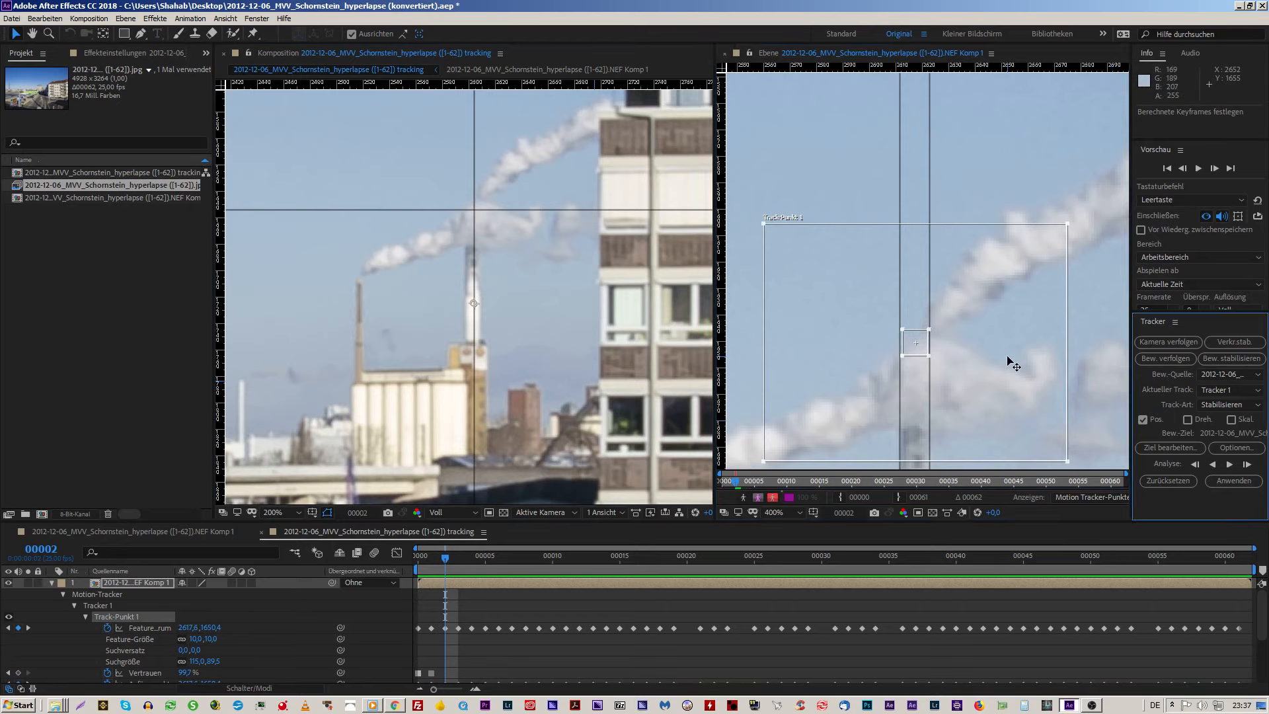
left_click(1014, 365)
key("Left")
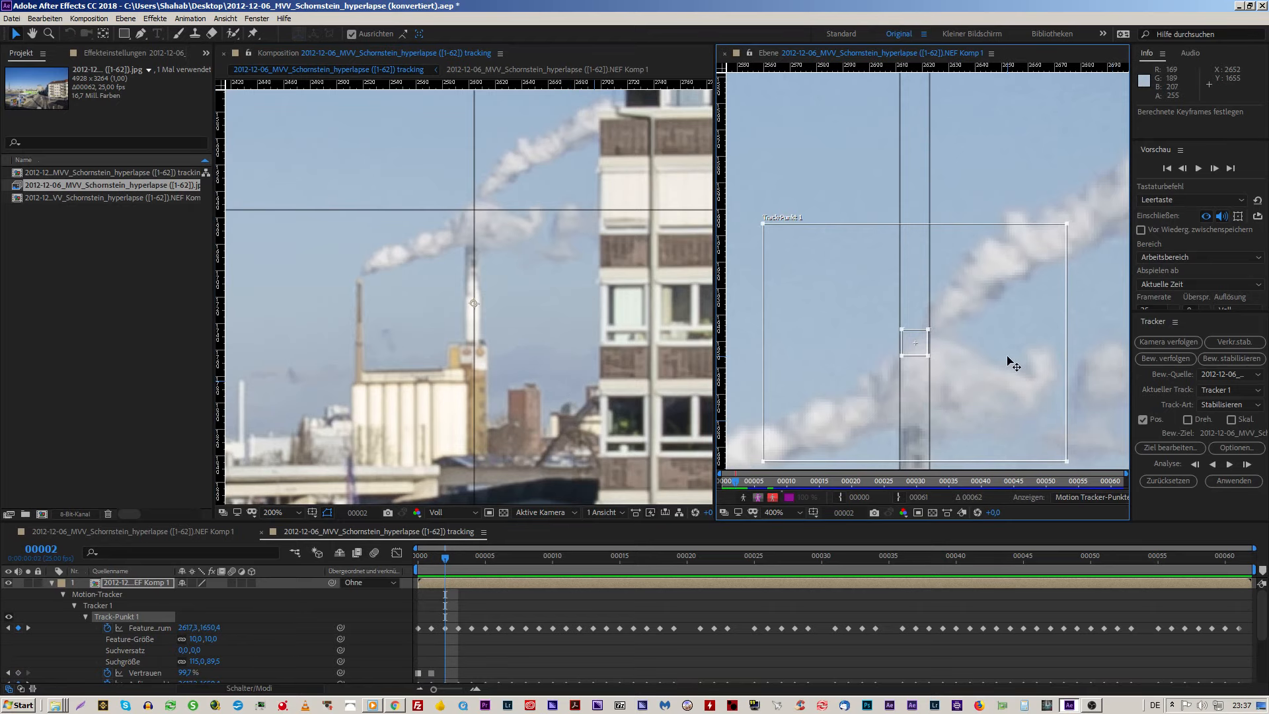
left_click(1227, 481)
left_click(633, 367)
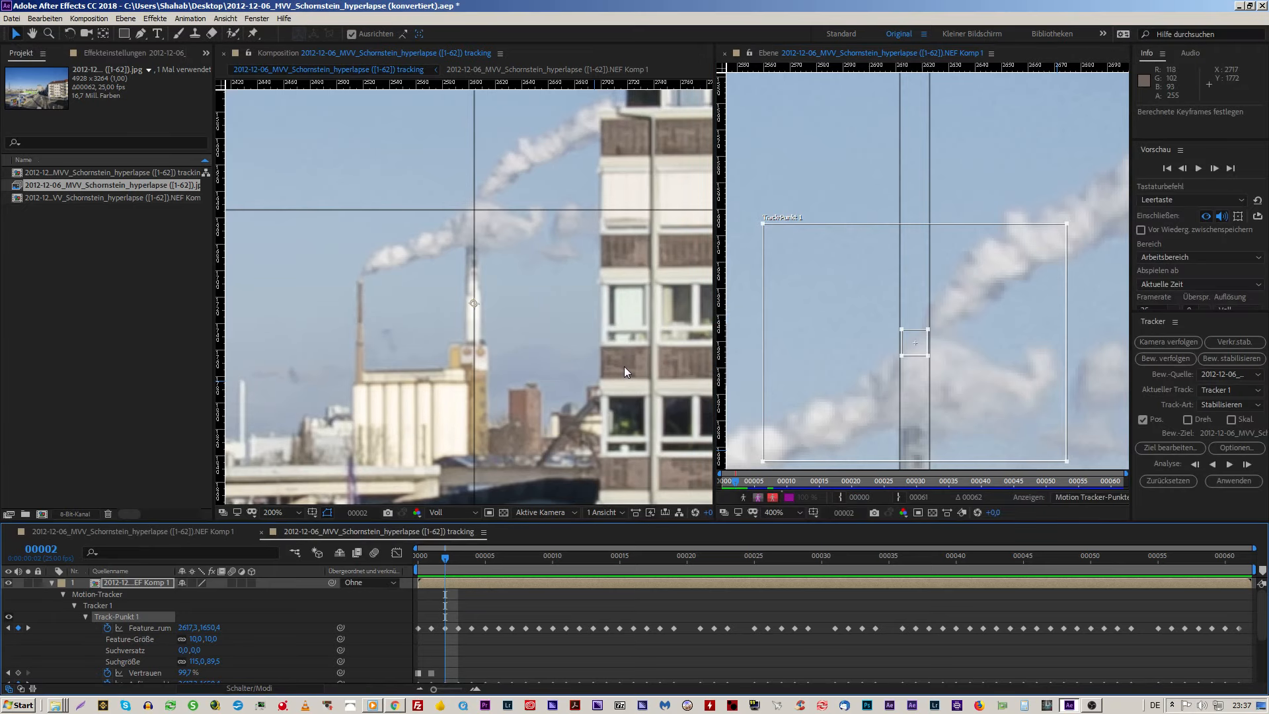
Step: Examine the chimney top's position in frames 3 to 5, comparing frames 3 and 4 repeatedly
key("Page_Down")
key("Page_Down")
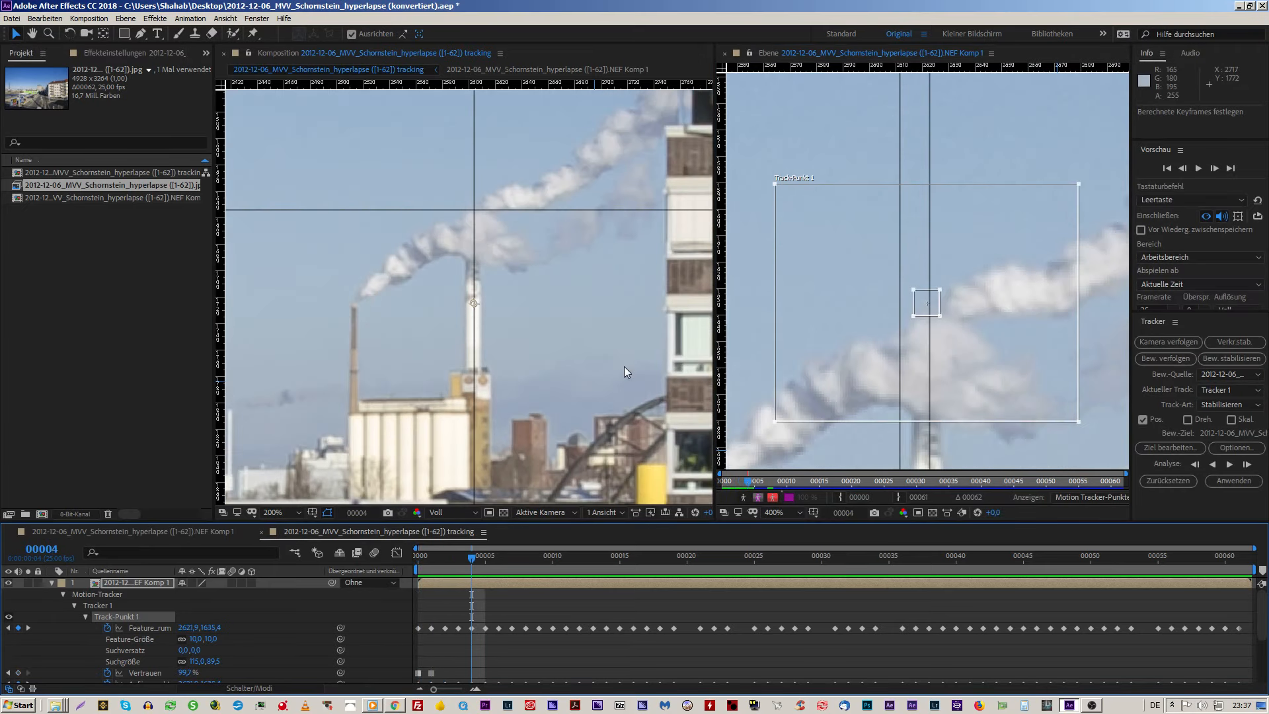
key("Page_Up")
key("Page_Down")
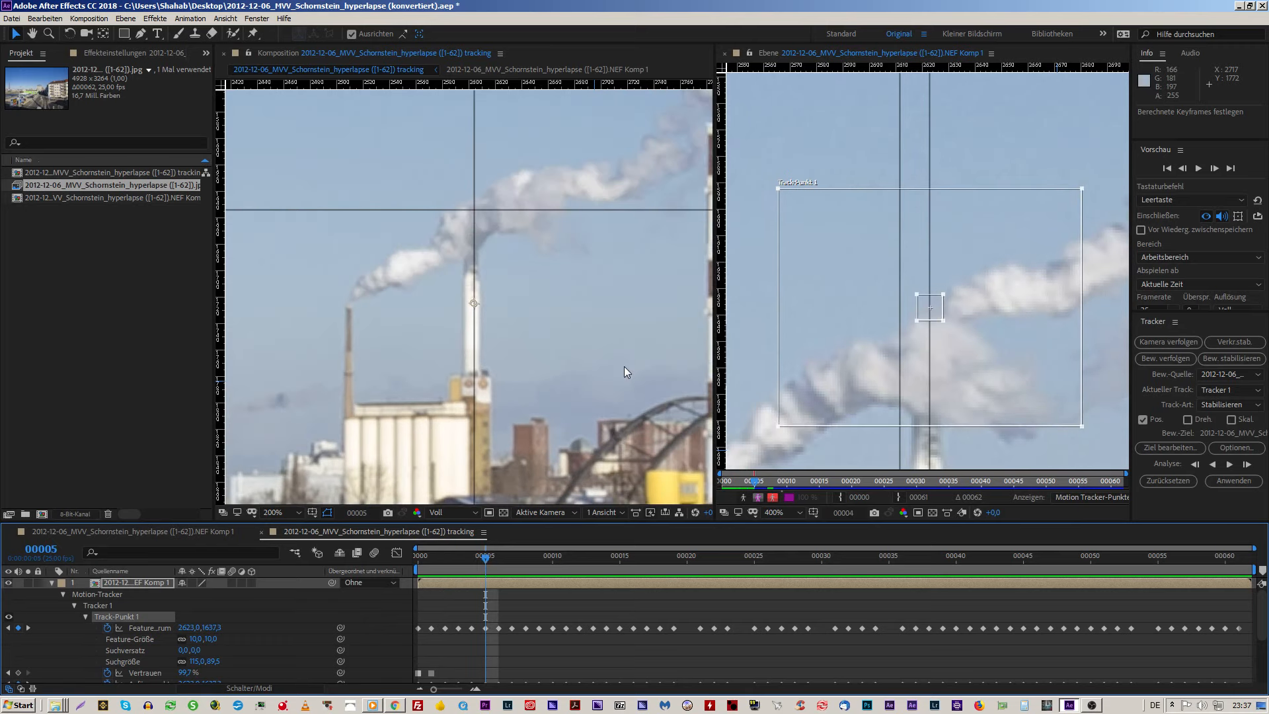
key("Page_Up")
key("Page_Down")
key("Page_Up")
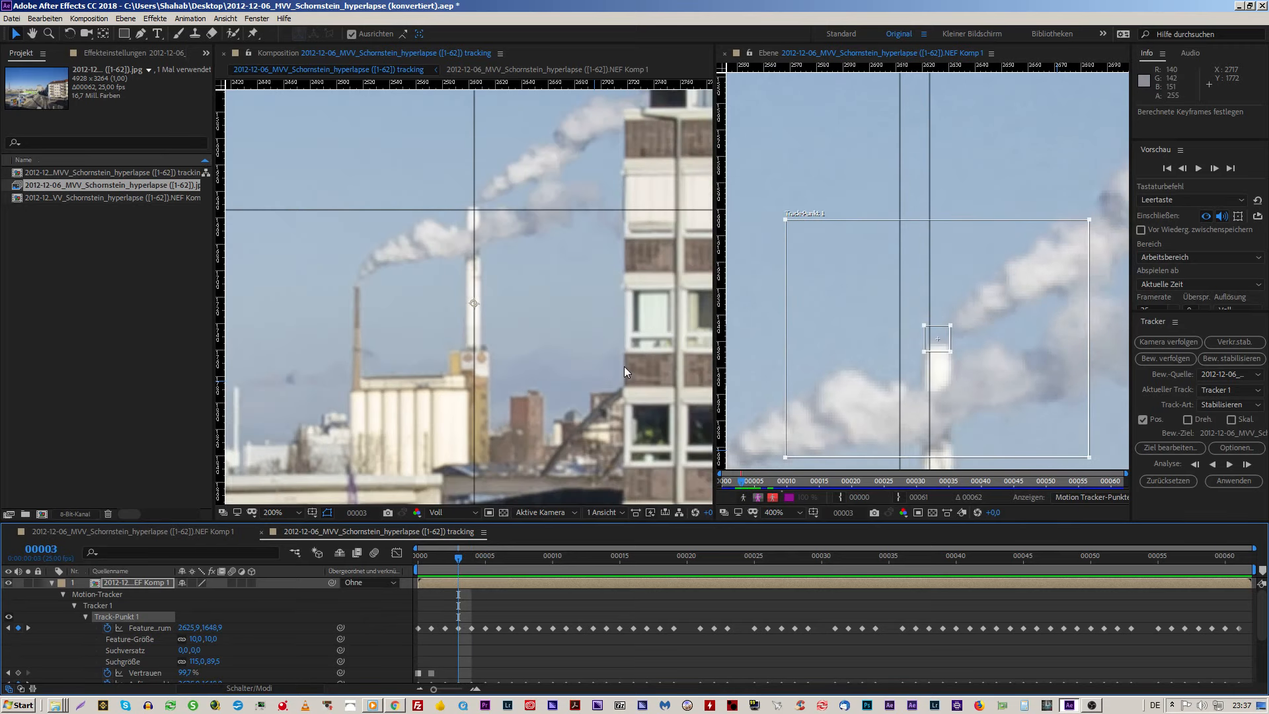
key("Page_Down")
key("Page_Up")
key("Page_Down")
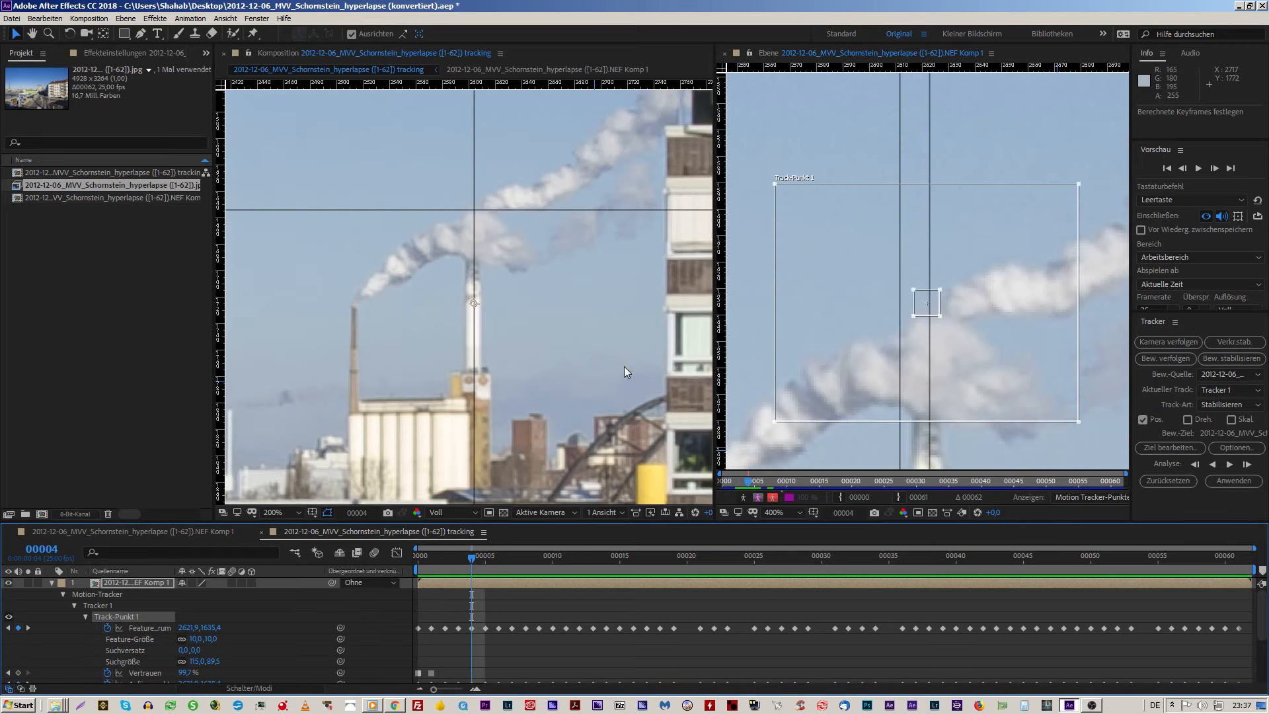
key("Page_Up")
key("Page_Down")
key("Page_Up")
key("Page_Down")
Step: Align the vertical guides with the chimney's edges at frame 4, the left-edge one at 2615.8, and move the track point to 2621.9, 1638.6
left_click(1021, 400)
left_click_drag(1021, 399, 1021, 408)
mouse_move(929, 456)
left_mouse_down()
mouse_move(941, 461)
mouse_move(911, 461)
left_mouse_up()
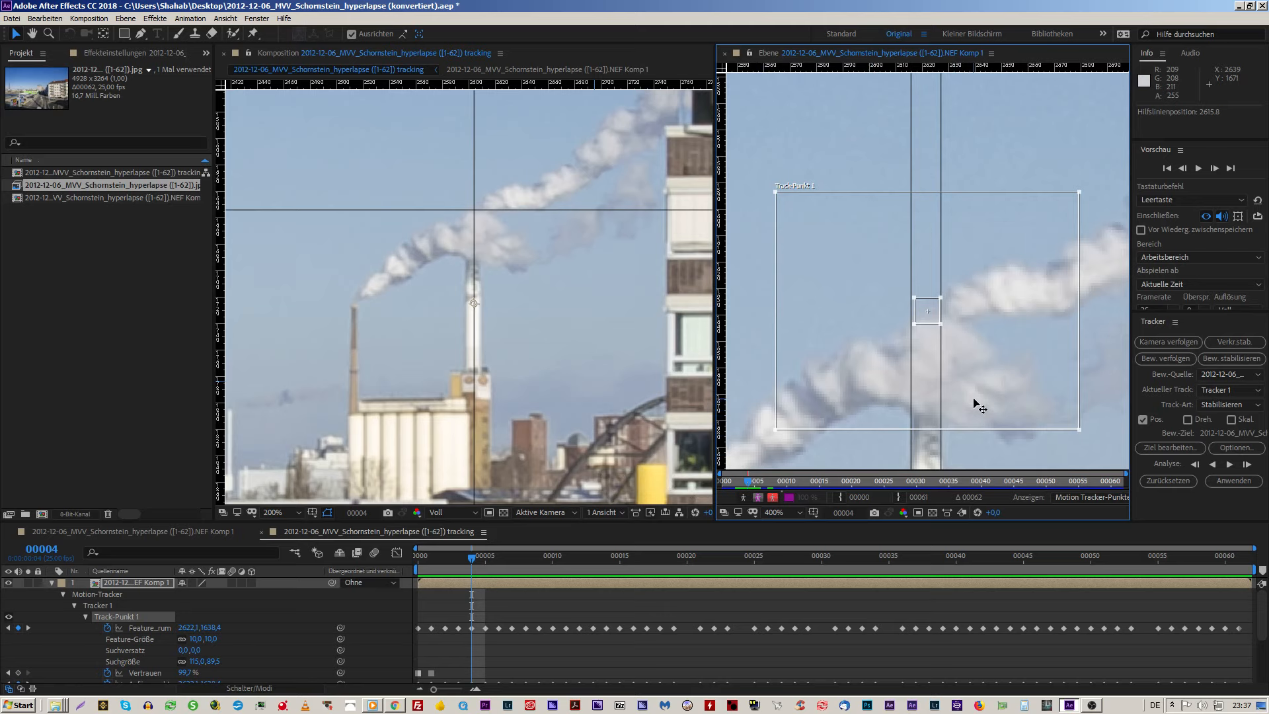
key("Left")
key("Down")
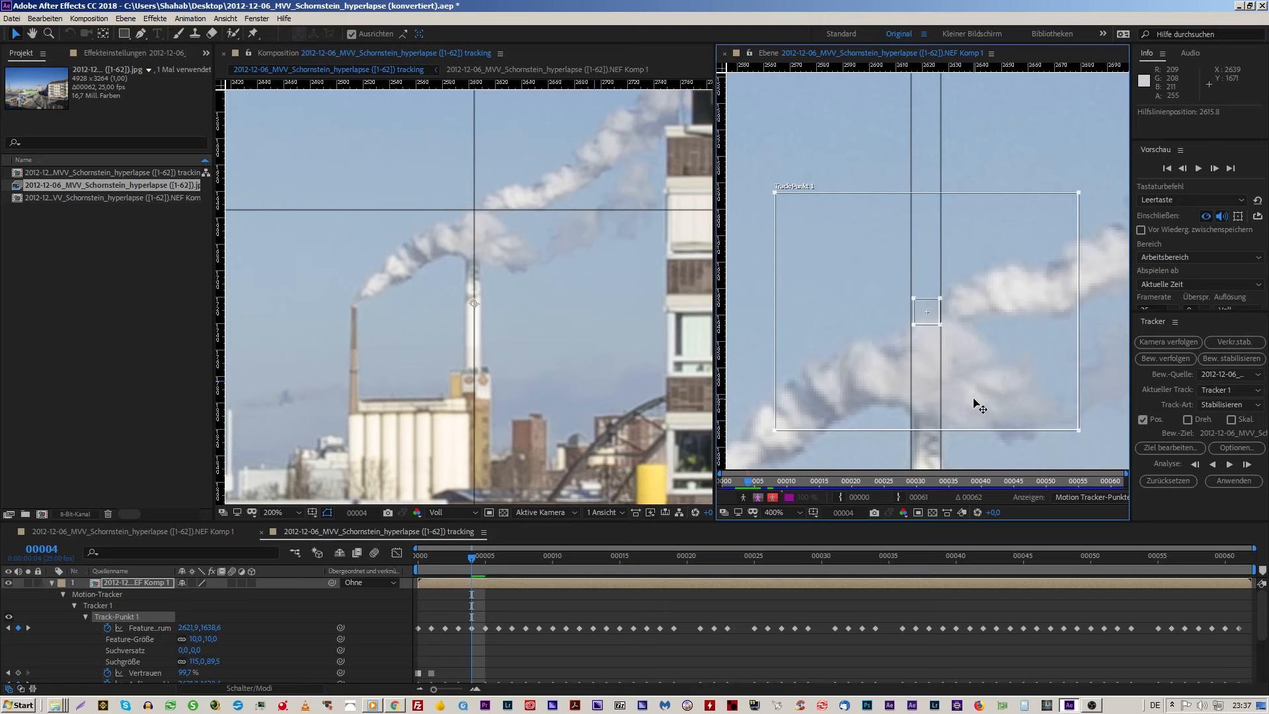
Step: Apply the frame 4 correction in X and Y, and compare frame 4 with the preceding frames
left_click(1223, 485)
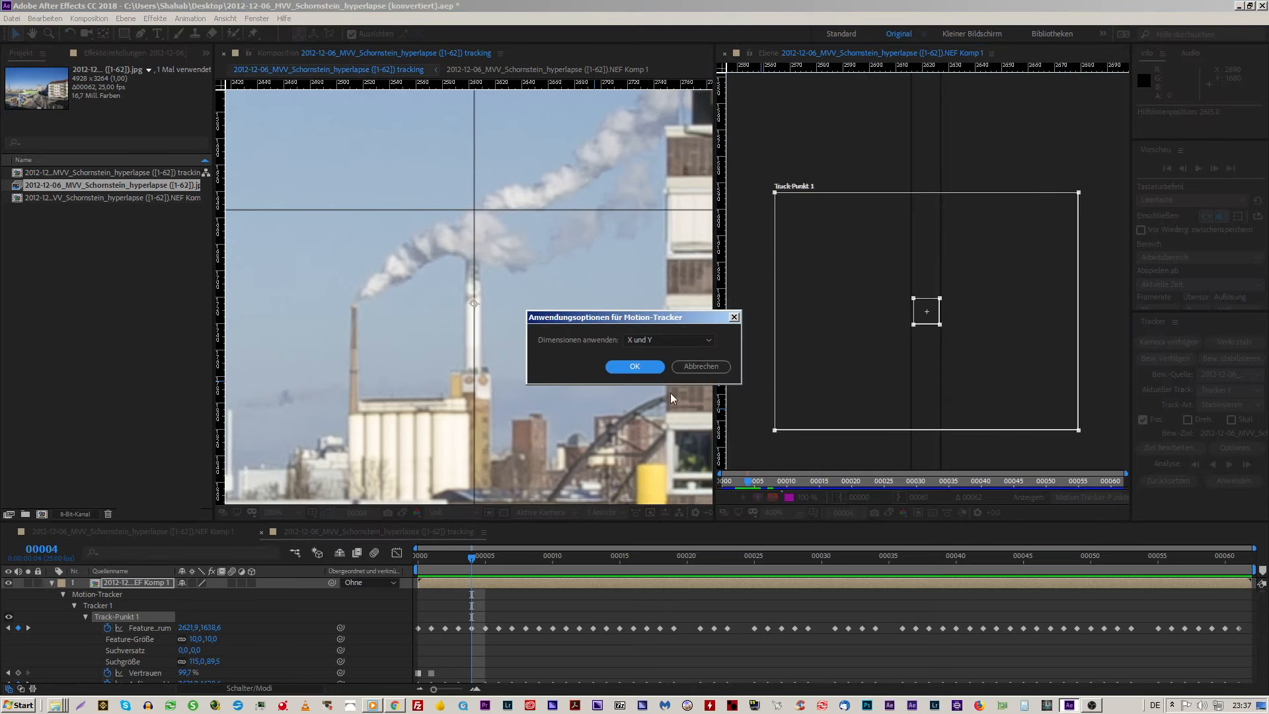
left_click(622, 367)
left_click(503, 355)
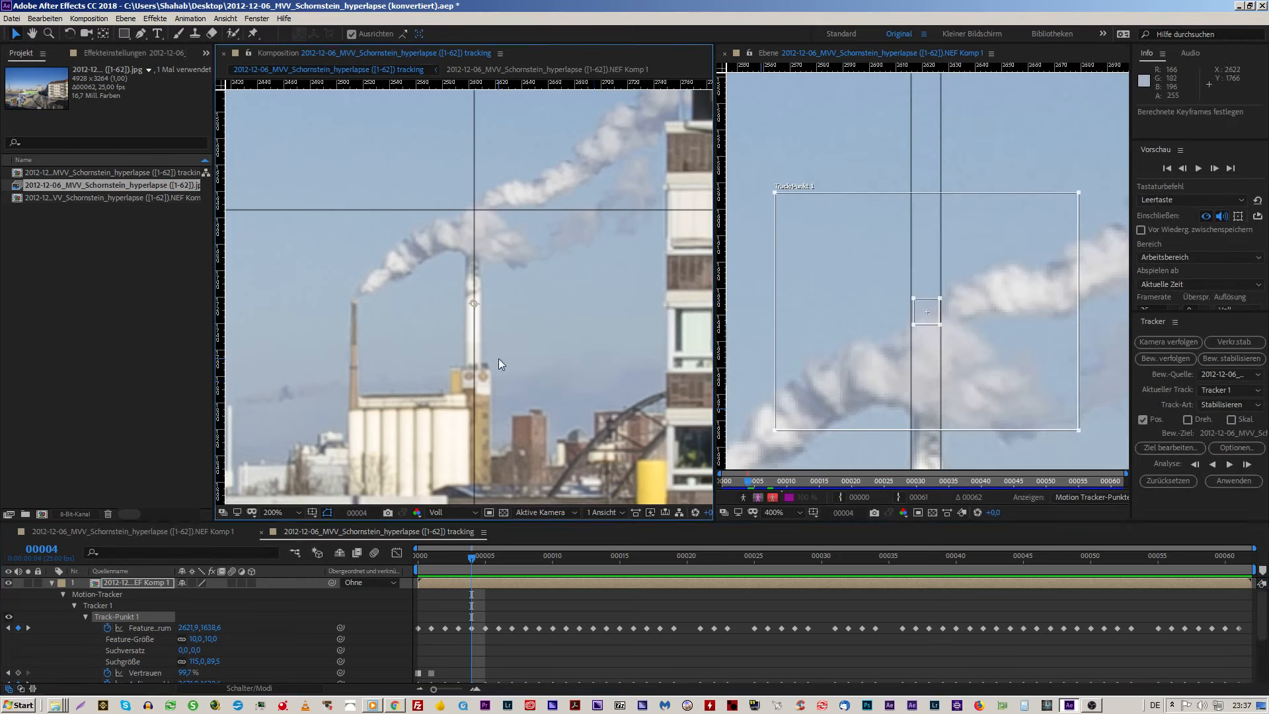
key("Page_Up")
key("Page_Down")
key("Page_Up")
key("Page_Up")
key("Page_Down")
key("Page_Down")
Step: Lower the frame 4 track point to y 1639.9, apply the stabilization in X and Y, and go back to frame 3
left_click(1000, 382)
key("Down")
key("Down")
key("Down")
key("Down")
key("Down")
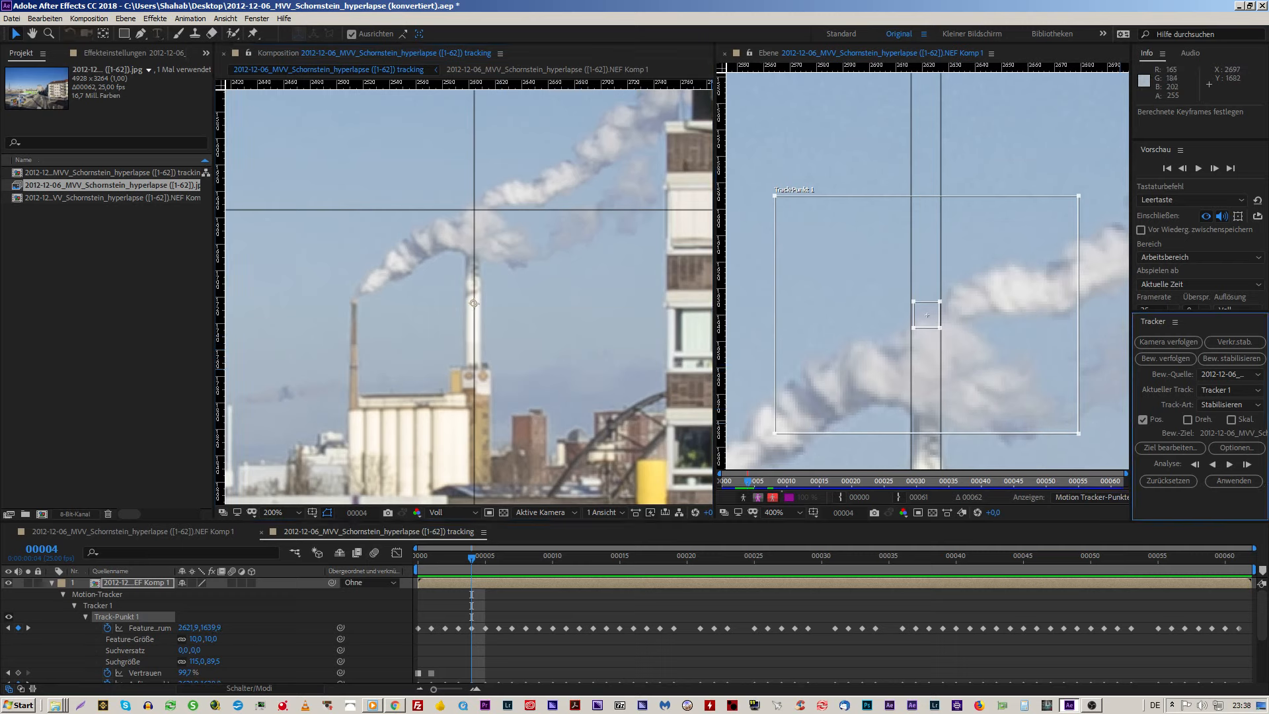
left_click(1215, 480)
left_click(622, 365)
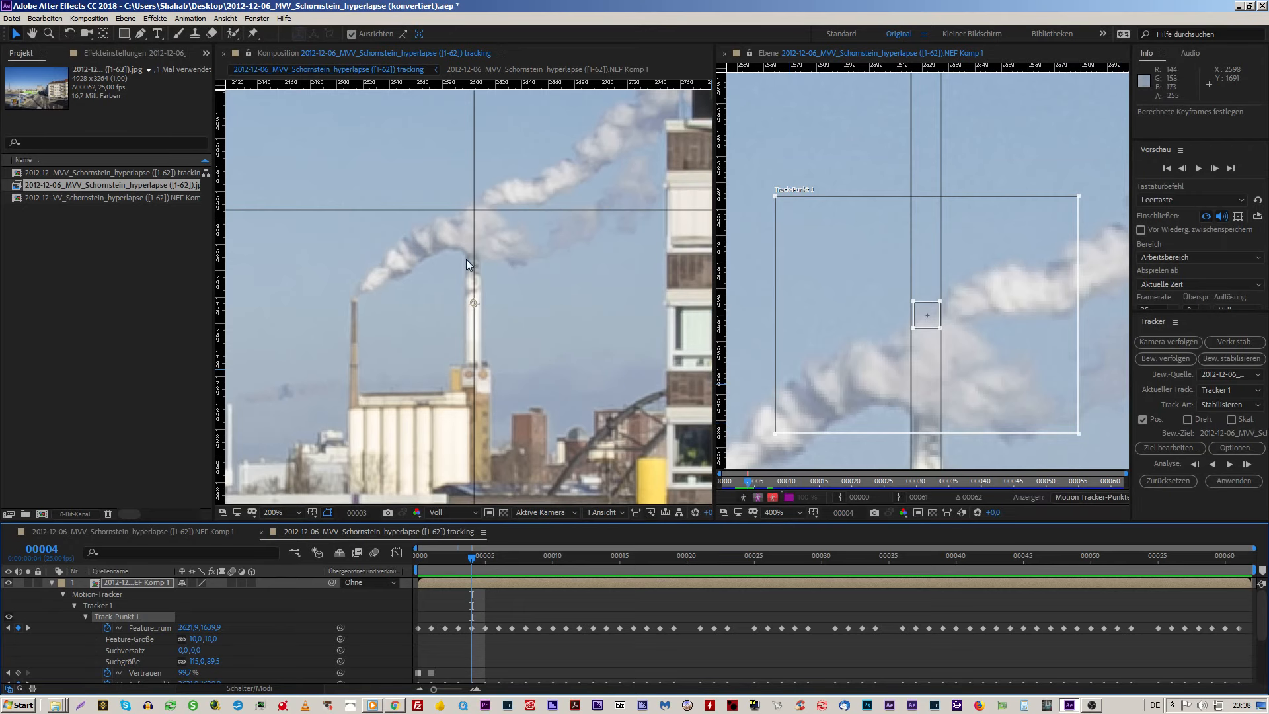
key("Page_Up")
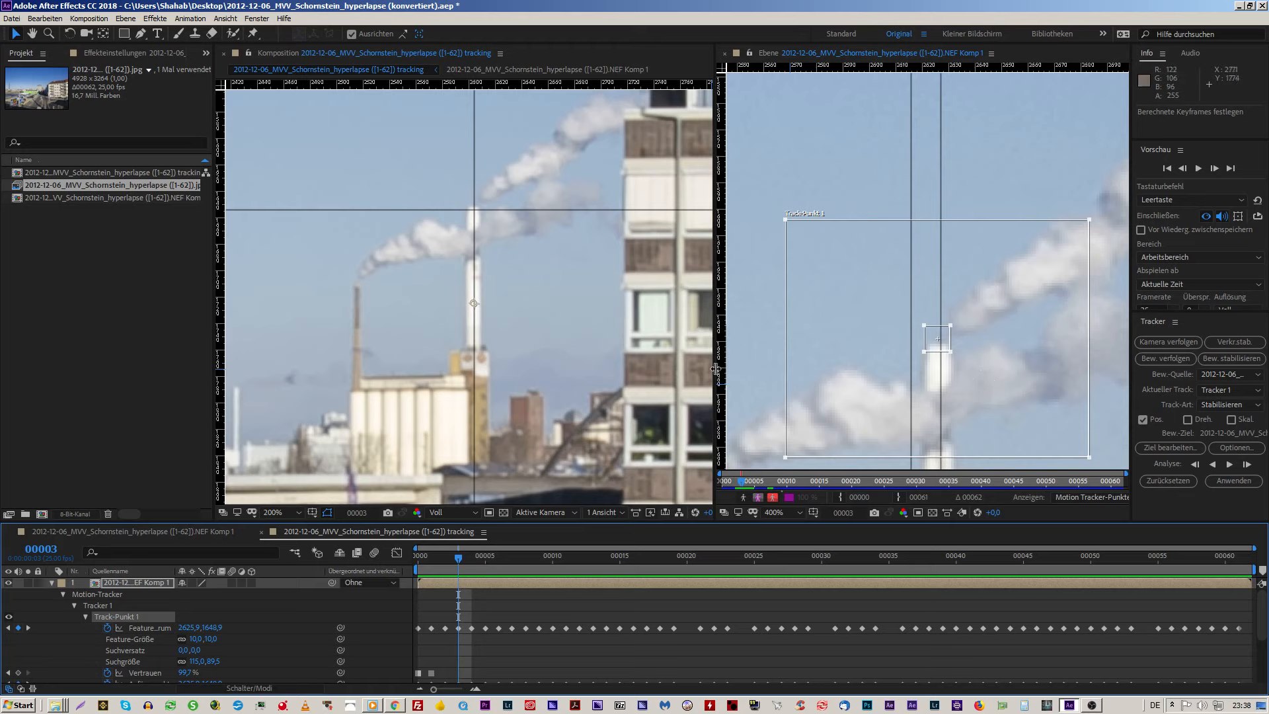
Step: Enlarge the timeline area to show the layer's track point and transform properties, leaving the tracker's options visible
left_click(801, 372)
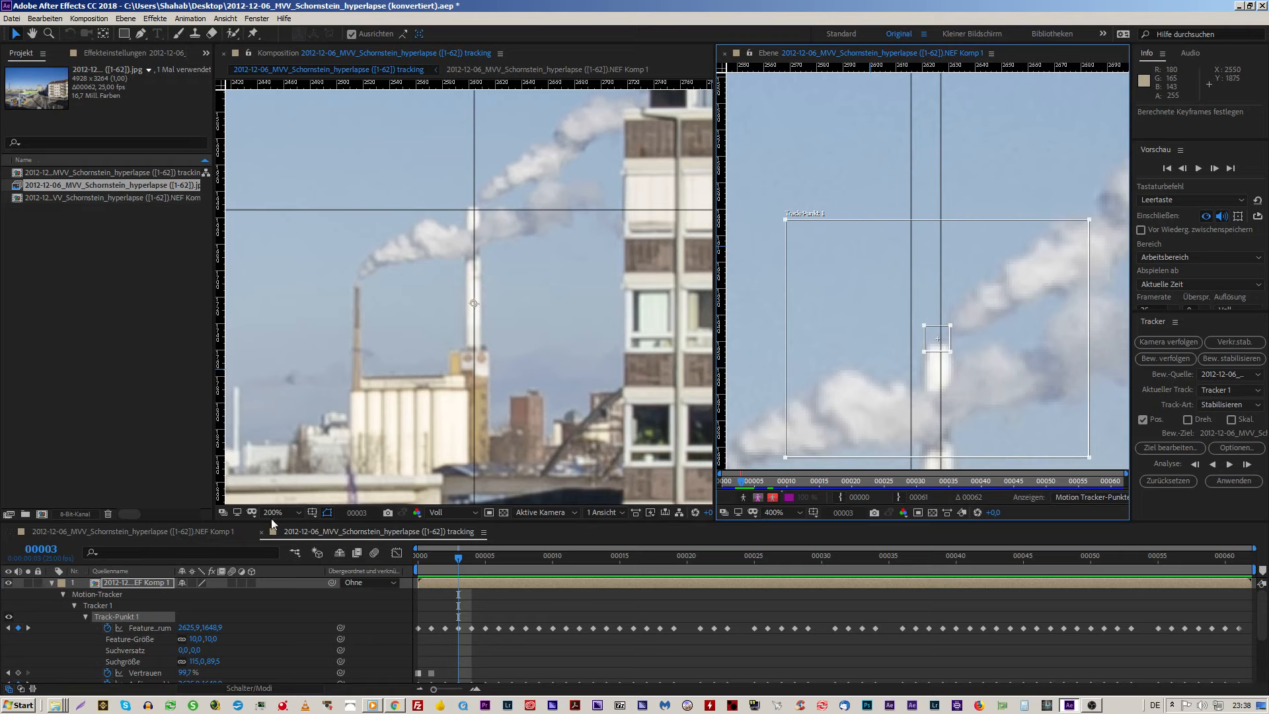
left_click_drag(575, 522, 577, 402)
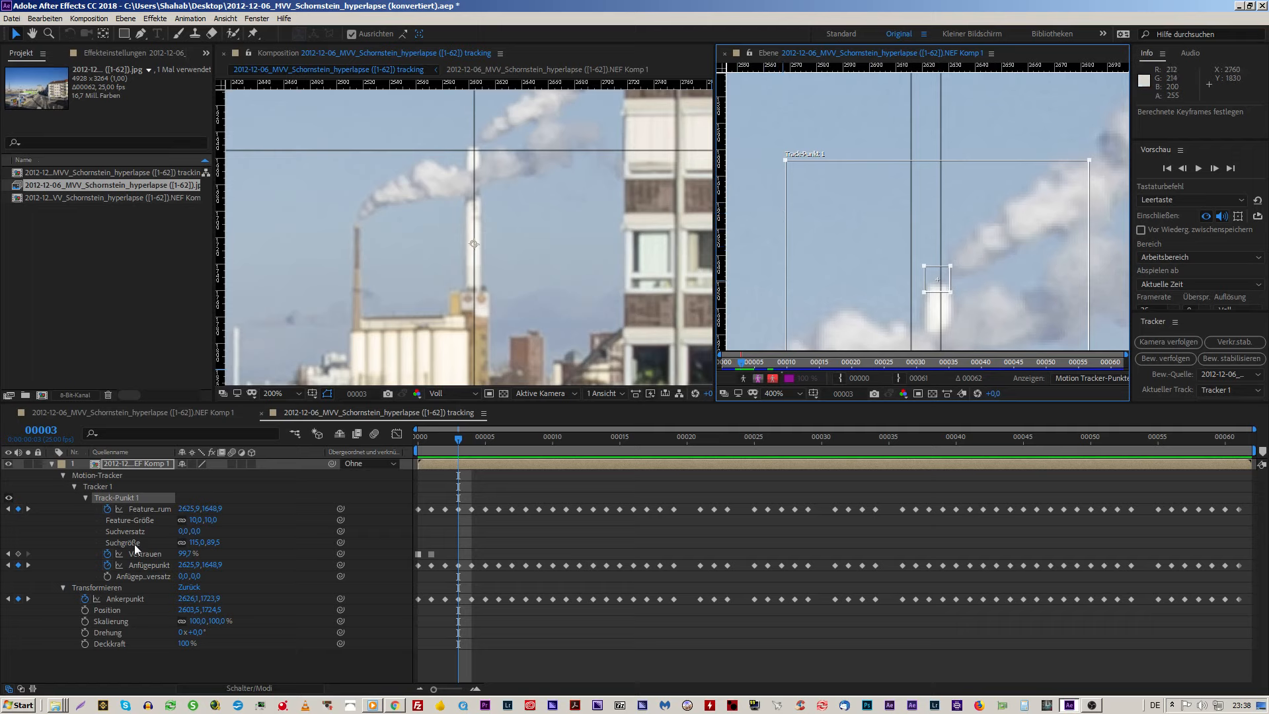
left_click_drag(1213, 403, 1201, 479)
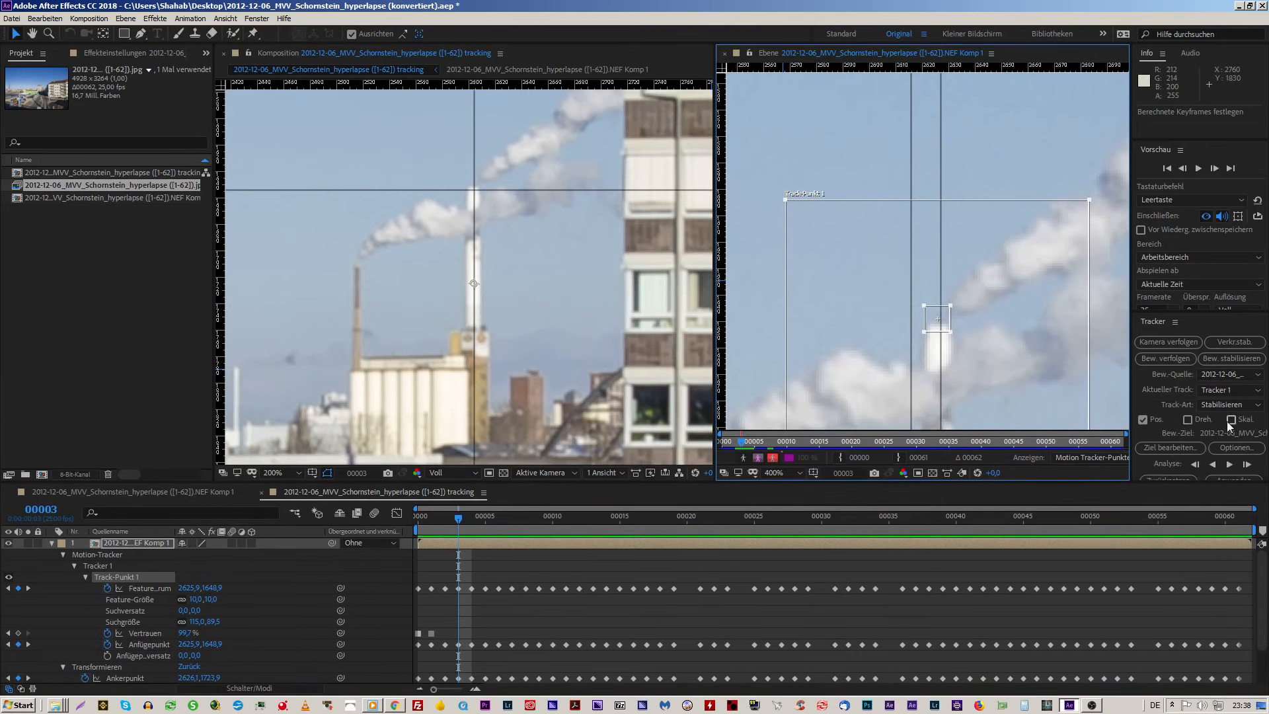
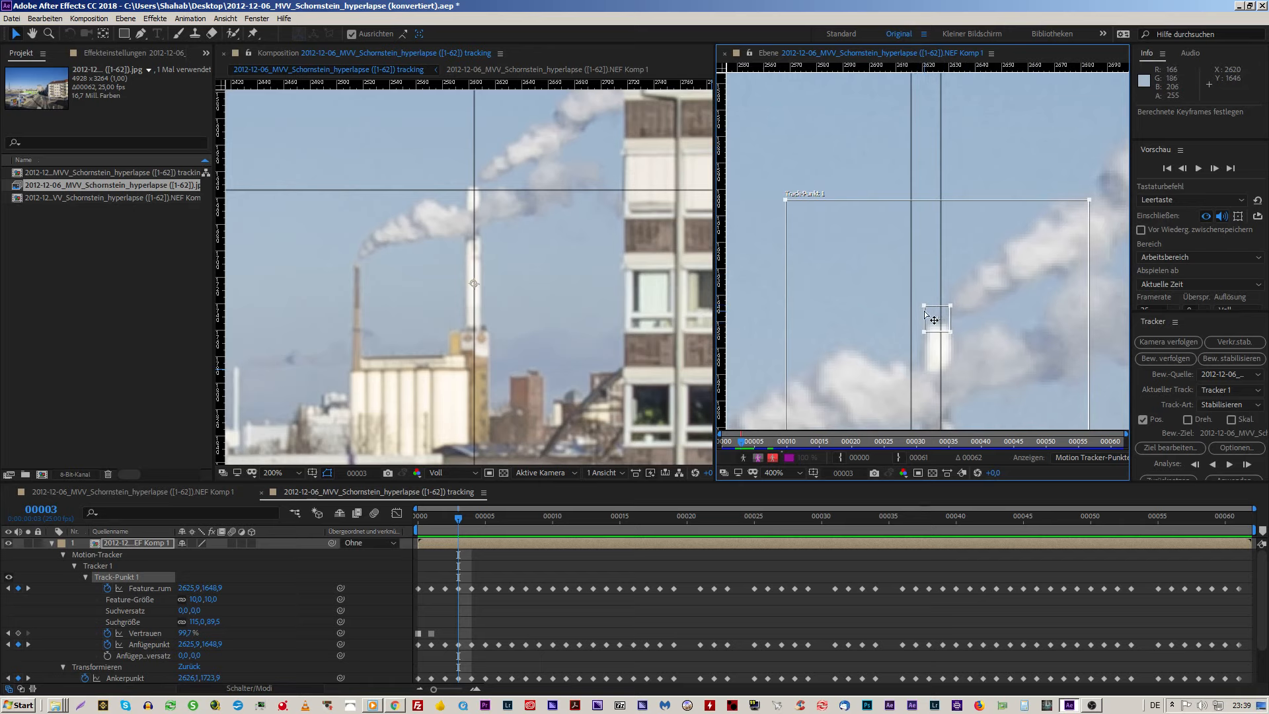
Step: Try adding rotation to the tracked motion alongside position
scroll(922, 314, "down", 1)
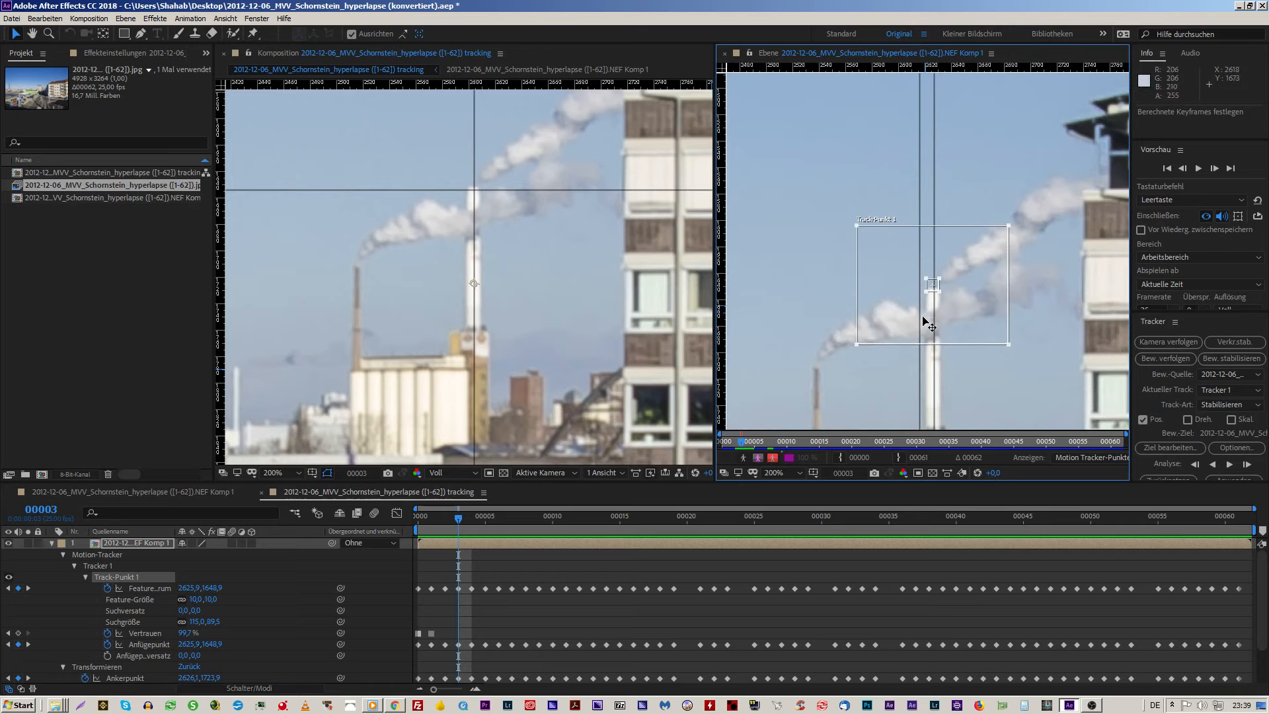
left_click(1190, 420)
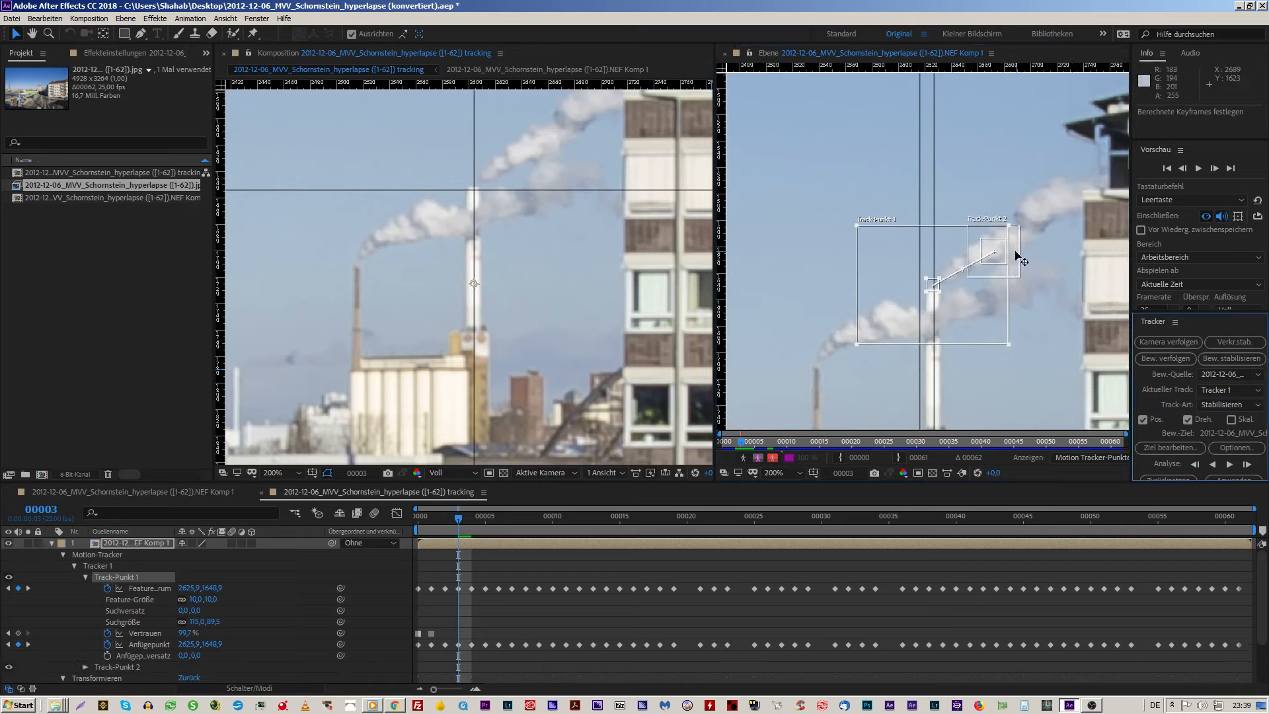
key("ctrl+z")
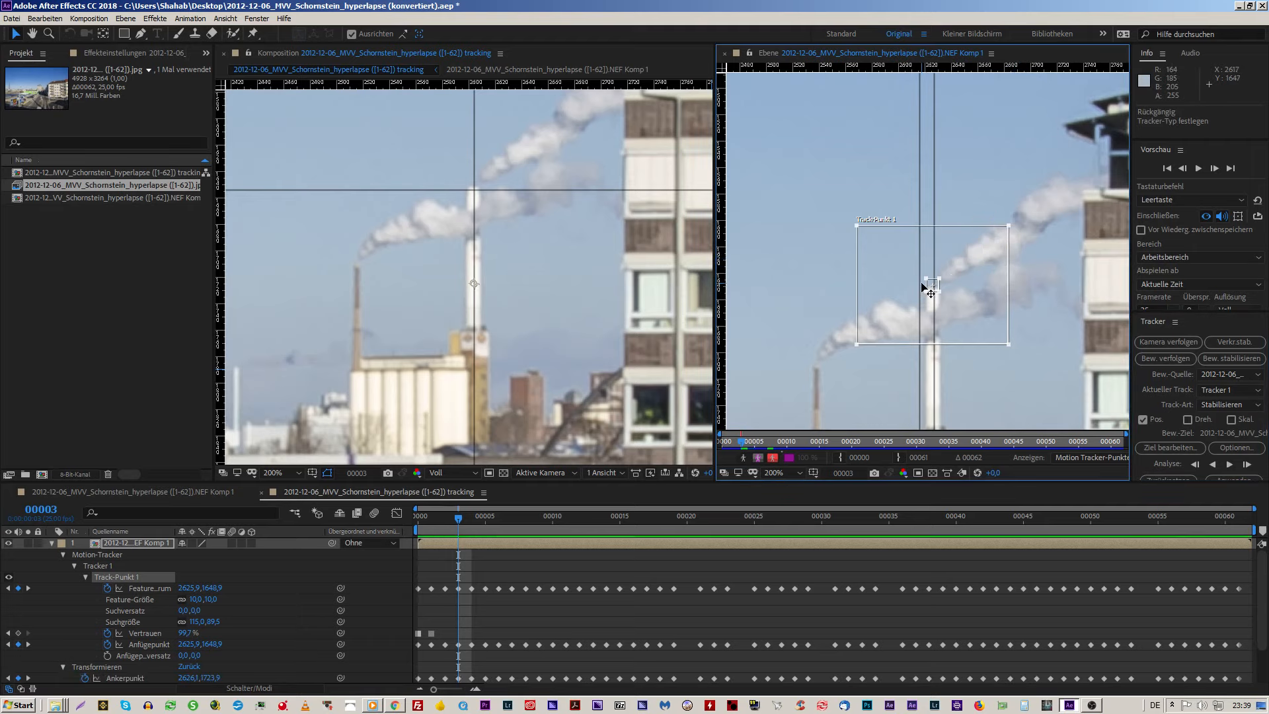
Step: Step through the stabilized composition from frame 6 to frame 17, examining the chimney top against the guides
left_click_drag(462, 517, 499, 525)
scroll(525, 321, "down", 2)
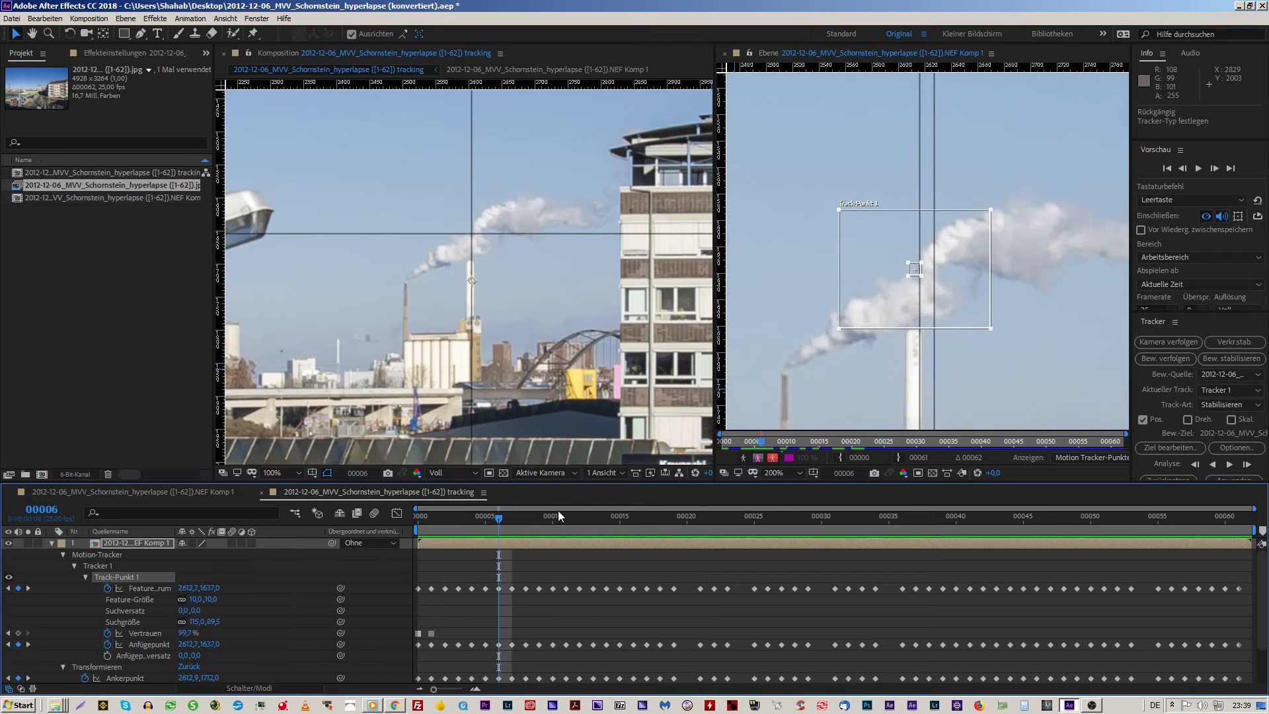
left_click(632, 352)
key("Page_Down")
key("Page_Down")
key("Page_Down")
key("Page_Down")
key("Page_Down")
key("Page_Down")
key("Page_Down")
key("Page_Down")
key("Page_Down")
key("Page_Down")
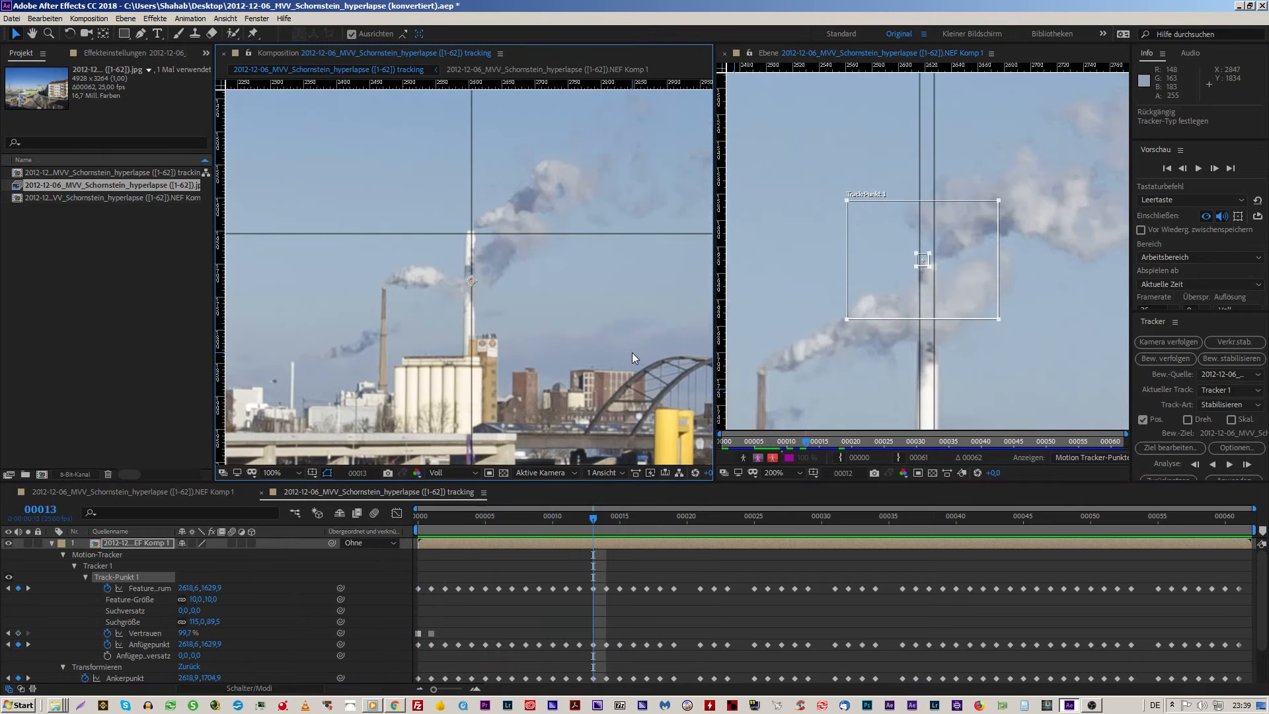
key("Page_Down")
key("Page_Down")
key("Page_Up")
key("Page_Up")
key("Page_Up")
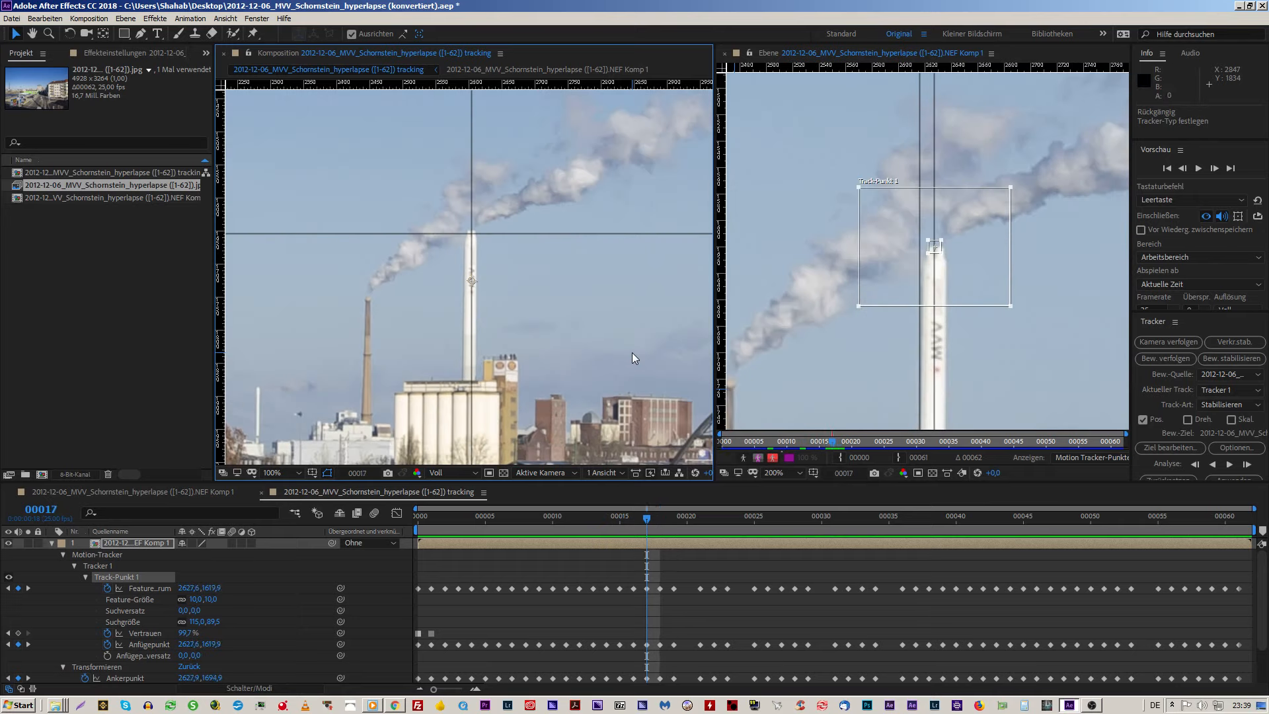
Step: Move back and forth between frames 17 and 23, examining how far the chimney shifts from the guide intersection
key("Page_Down")
key("Page_Down")
key("Page_Down")
key("Page_Down")
key("Page_Down")
key("Page_Up")
key("Page_Up")
key("Page_Up")
key("Page_Up")
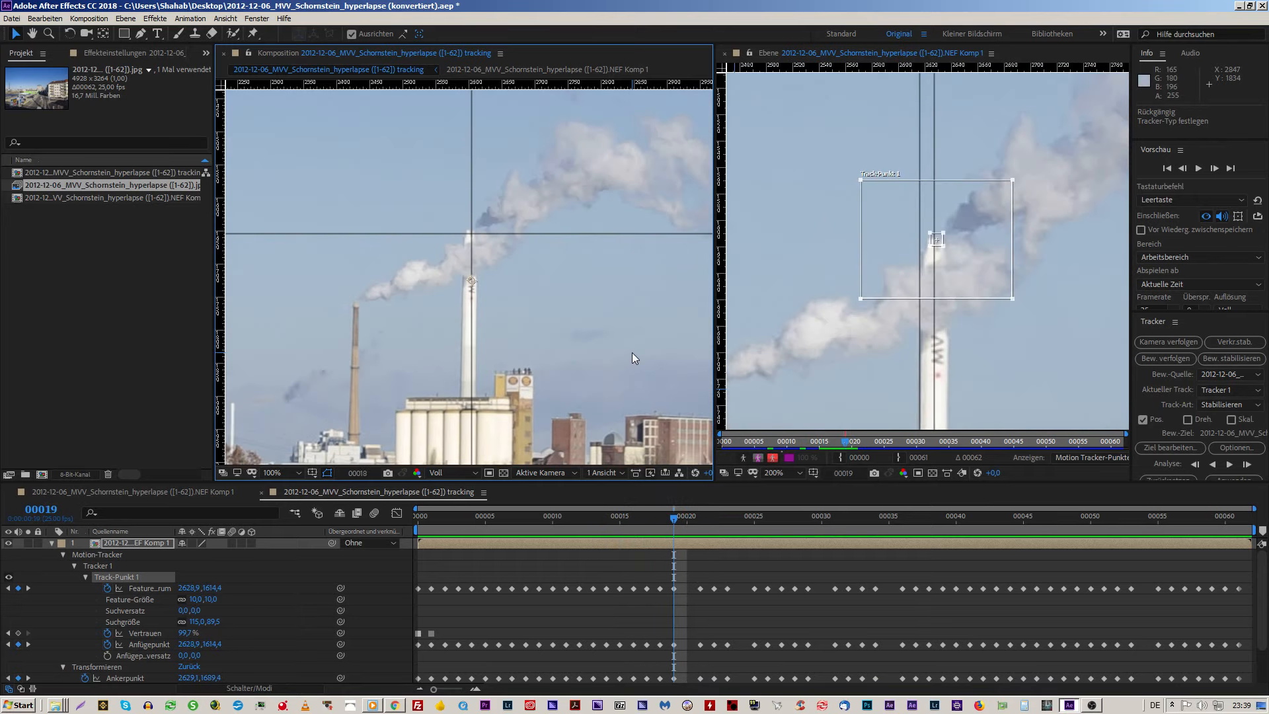
key("Page_Down")
key("Page_Down")
key("Page_Down")
key("Page_Down")
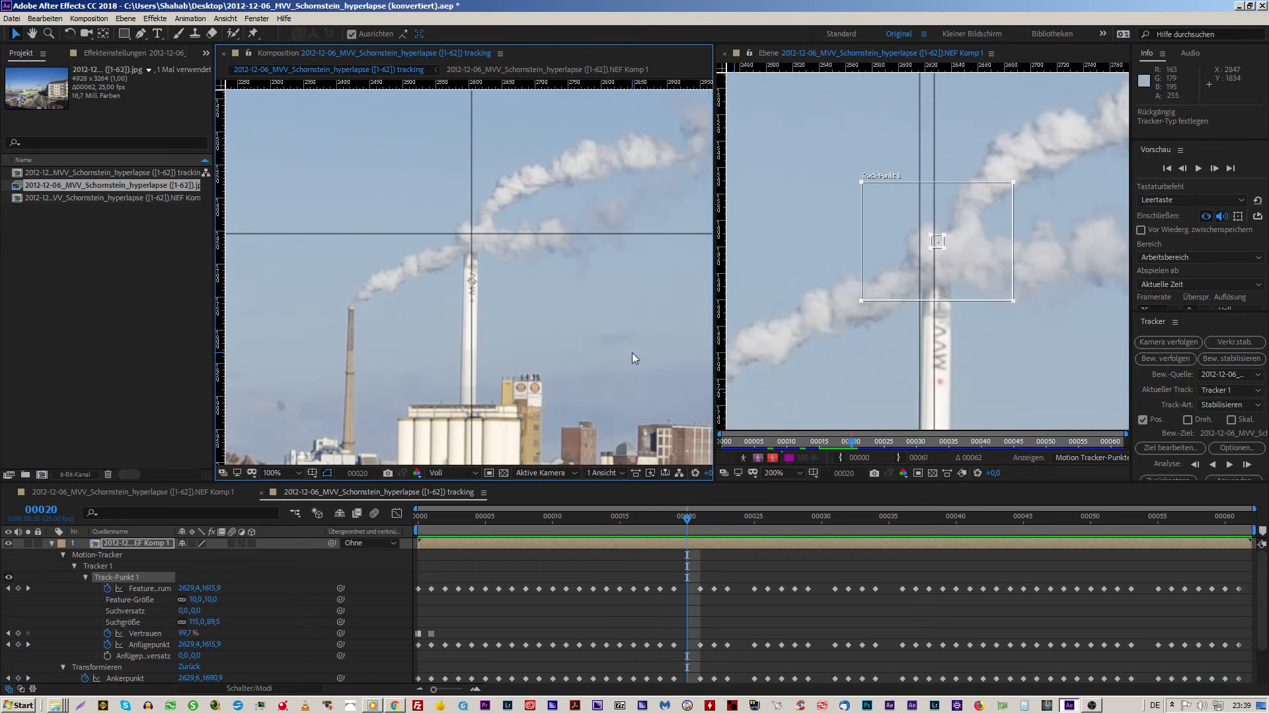
key("Page_Down")
key("Page_Down")
key("Page_Down")
key("Page_Down")
key("Page_Up")
key("Page_Up")
key("Page_Up")
key("Page_Up")
key("Page_Up")
key("Page_Up")
key("Page_Up")
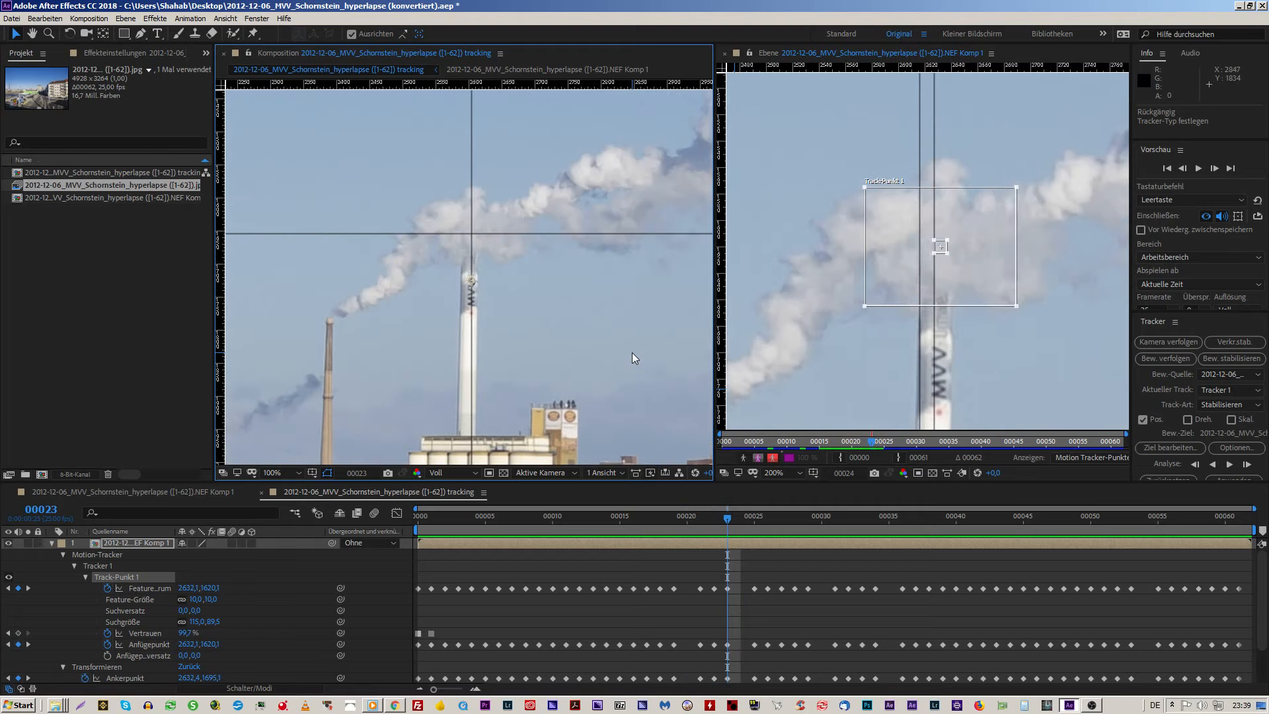
key("Page_Up")
key("Page_Up")
key("Page_Down")
key("Page_Down")
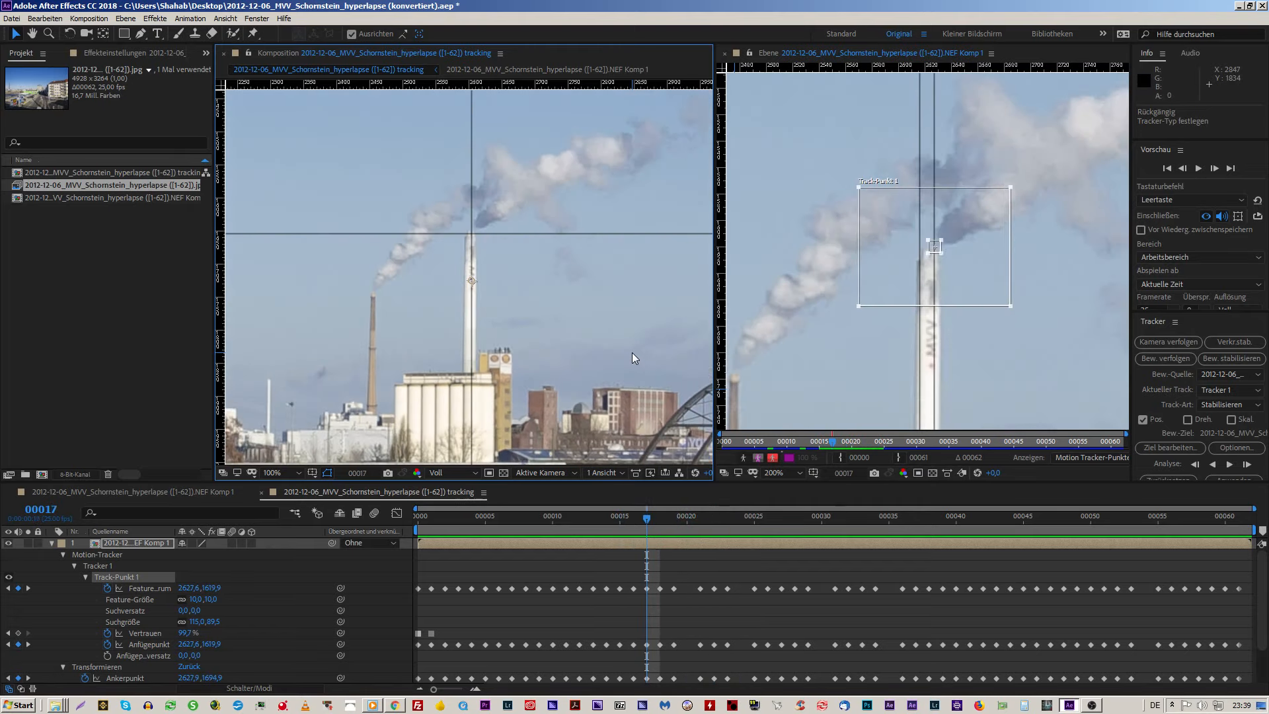
Step: Move back and forth between frames 17 and 22, examining where the chimney position jumps against the guides
key("Page_Down")
key("Page_Down")
key("Page_Down")
key("Page_Down")
key("Page_Down")
key("Page_Up")
key("Page_Up")
key("Page_Up")
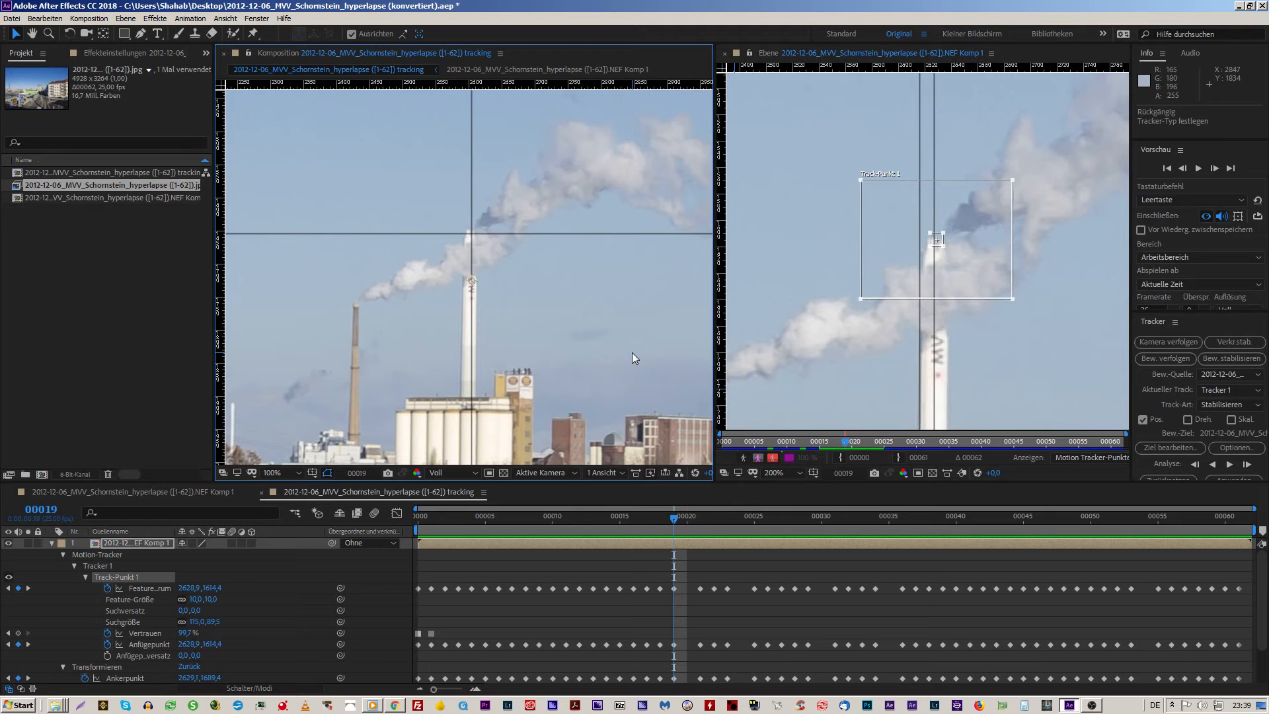
key("Page_Down")
key("Page_Down")
key("Page_Up")
key("Page_Up")
key("Page_Down")
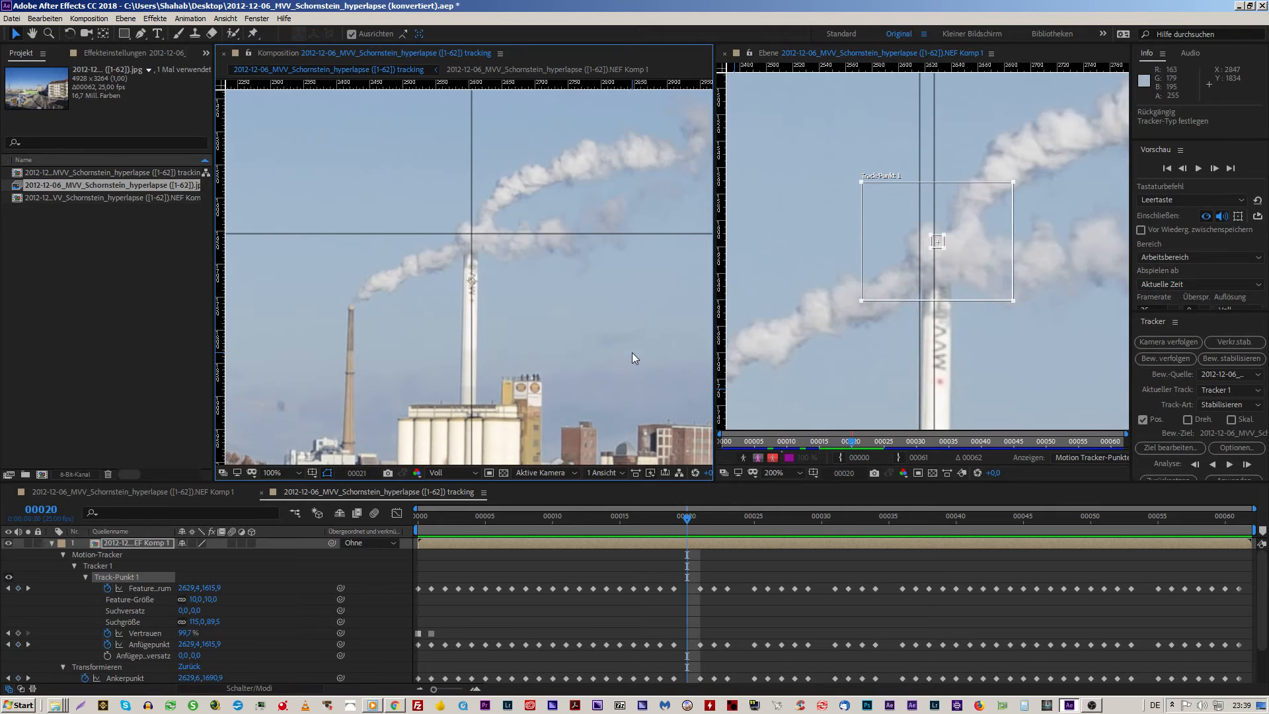
Step: Magnify the composition view to 200% and compare the chimney at frame 20 with its neighbouring frames
key("Page_Down")
key("Page_Up")
key("Page_Up")
key("Page_Down")
scroll(456, 314, "up", 1)
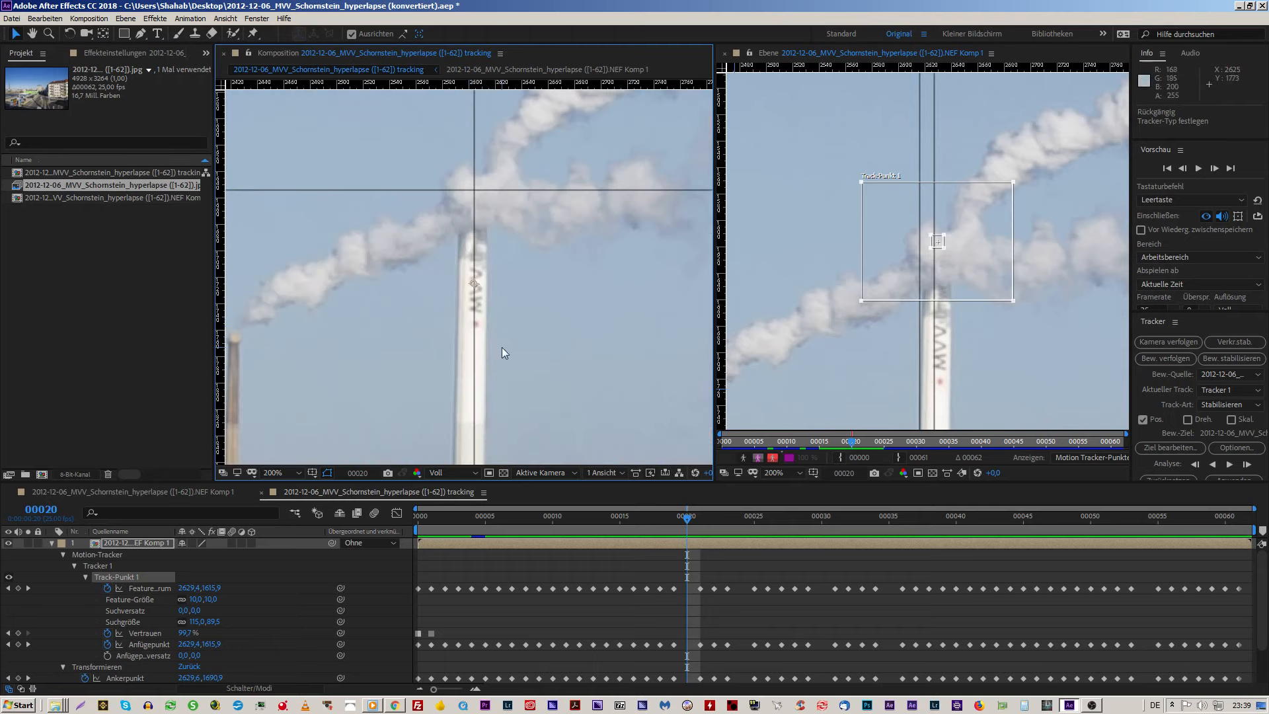
key("Page_Up")
key("Page_Down")
Step: At frame 20, nudge the track point to 2630.4, 1614.9 and apply the motion tracker in X and Y
left_click(981, 271)
key("Right")
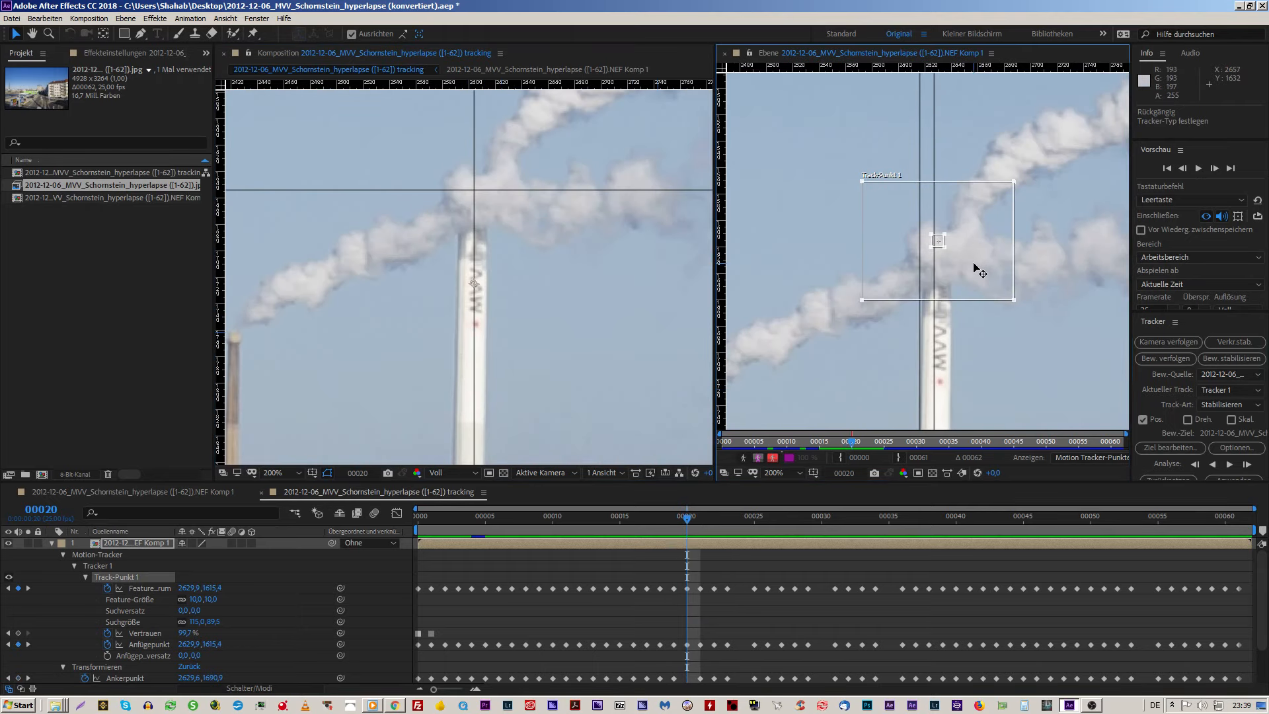
key("Up")
left_click(1231, 479)
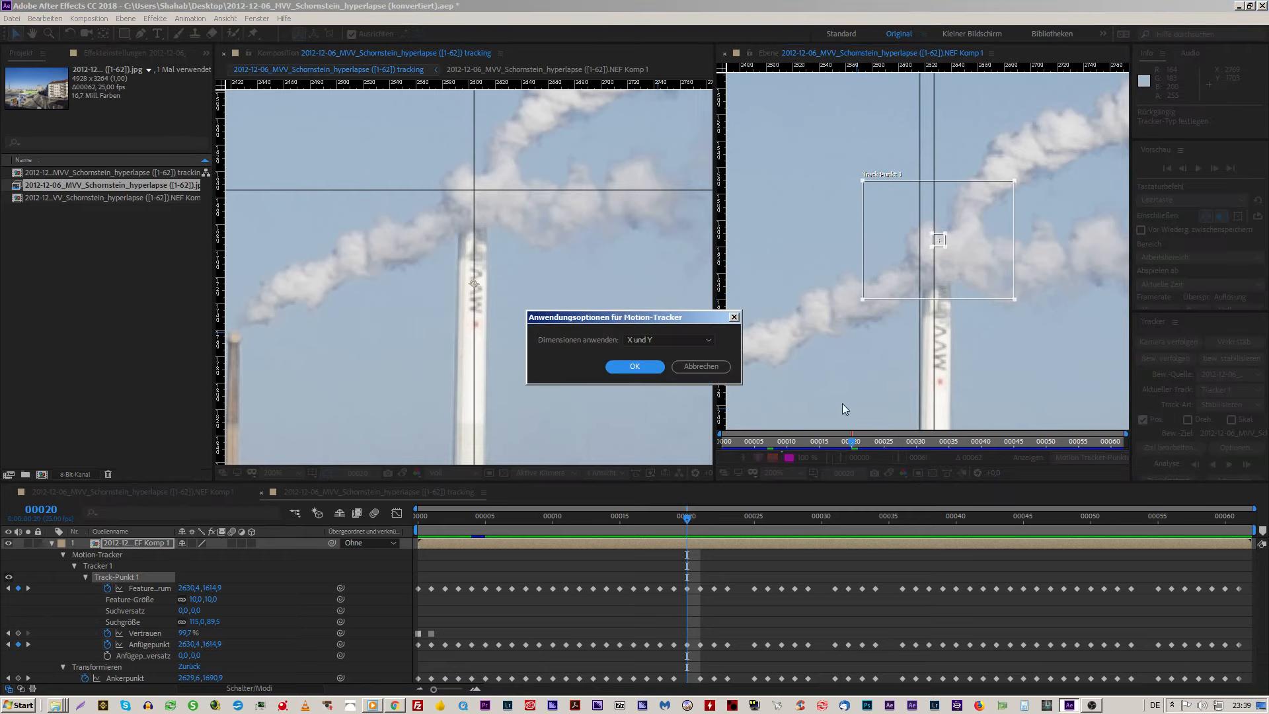
left_click(631, 368)
Step: Compare frames 18 to 20 in the composition, examining how the chimney lines up with the vertical guide
key("Page_Up")
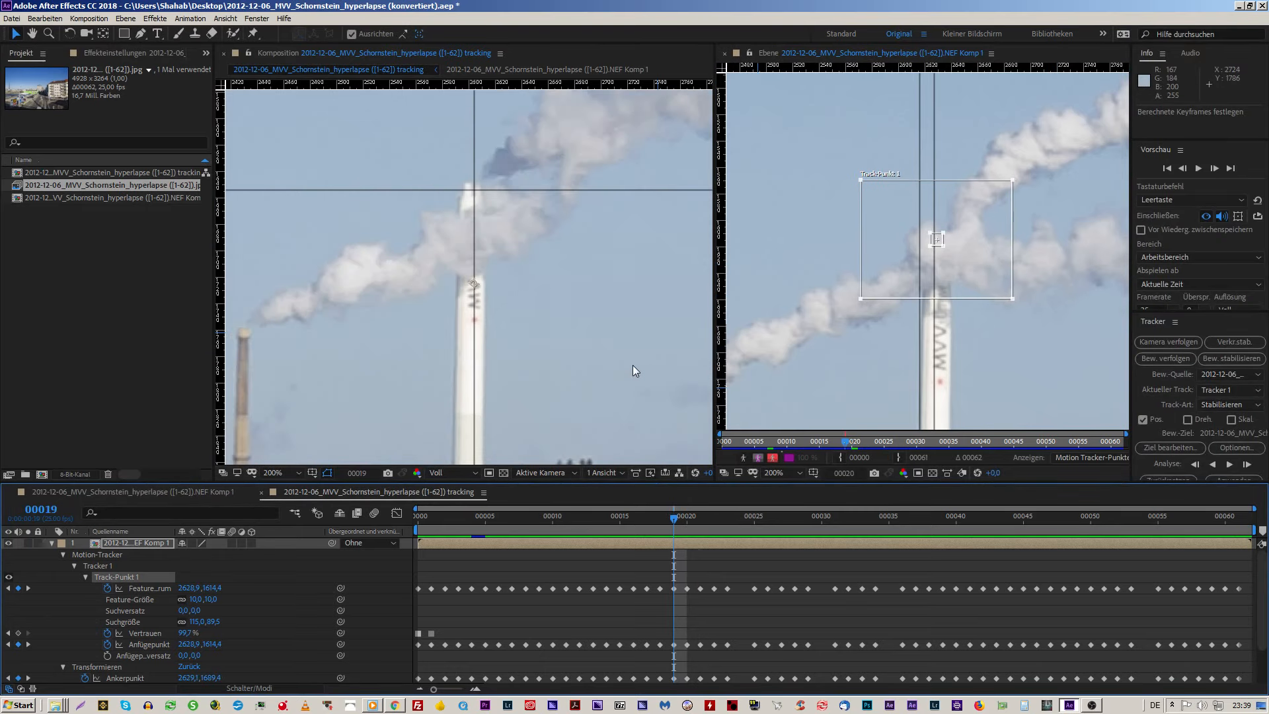
key("Page_Up")
key("Page_Down")
key("Page_Down")
key("Page_Up")
key("Page_Up")
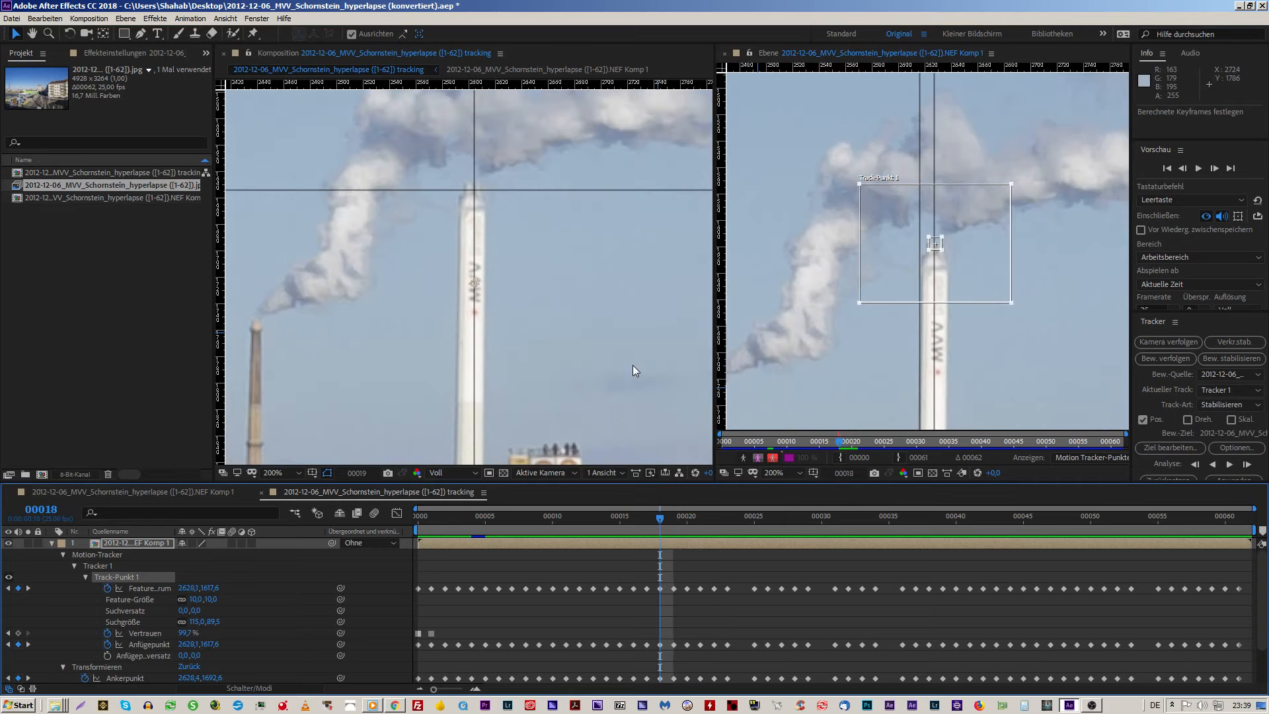
key("Page_Down")
key("Page_Down")
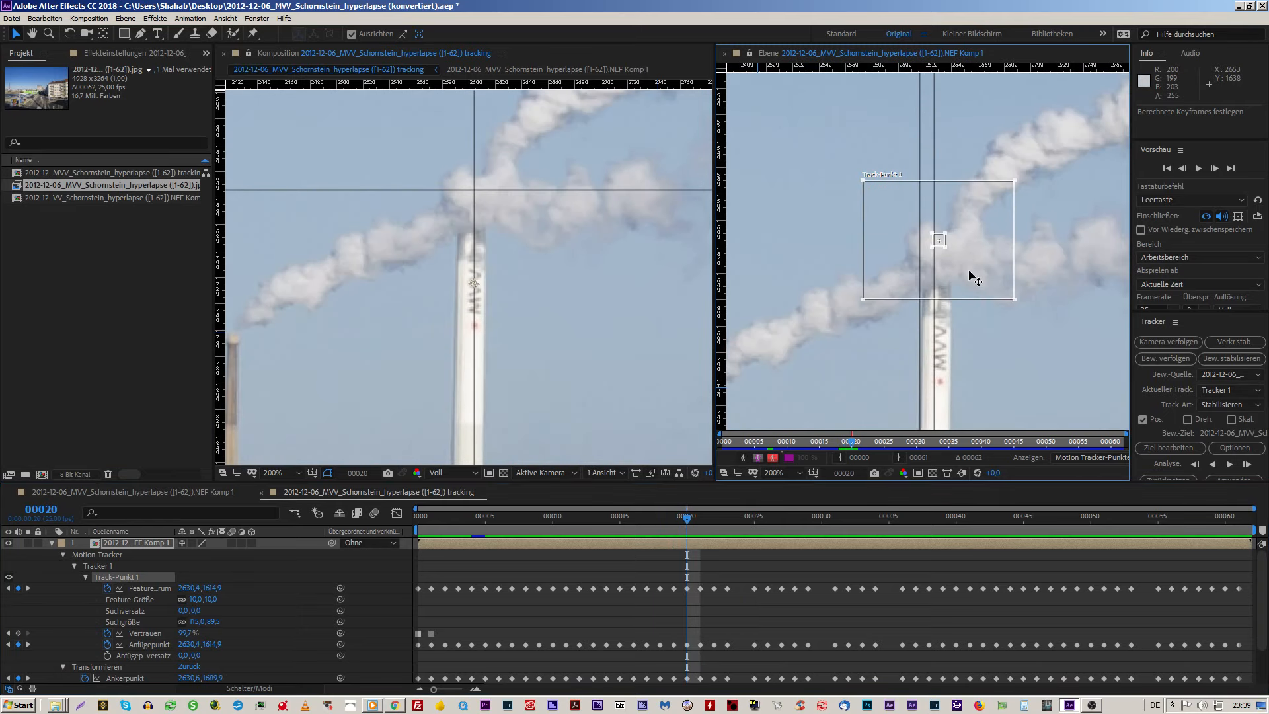
Step: Shift the track point at frame 20 to 2631.4, 1614.9 and reapply the motion tracker
left_click_drag(971, 274, 975, 279)
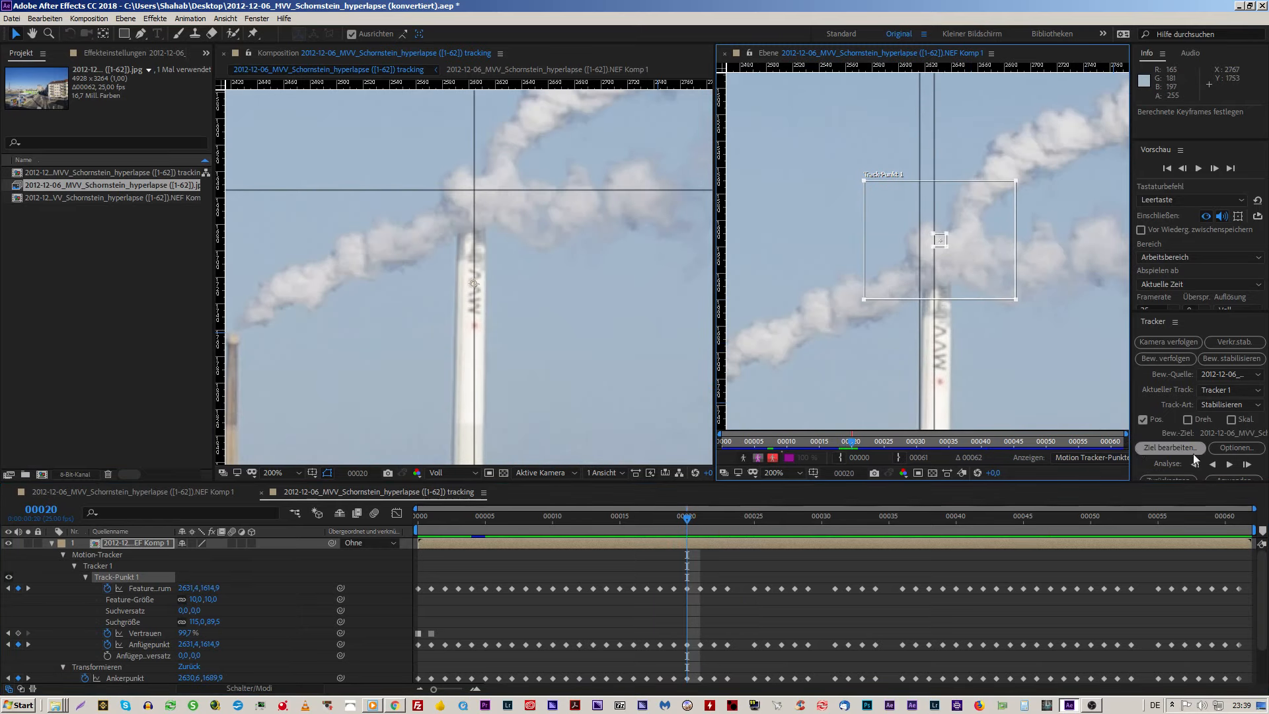
left_click(1170, 448)
left_click(644, 368)
Step: Step back through the frames before frame 20 and forward to frame 25, examining the chimney's stability against the guides
key("Page_Up")
key("Page_Up")
key("Page_Up")
key("Page_Up")
key("Page_Up")
key("Page_Up")
key("Page_Up")
key("Page_Up")
key("Page_Up")
key("Page_Up")
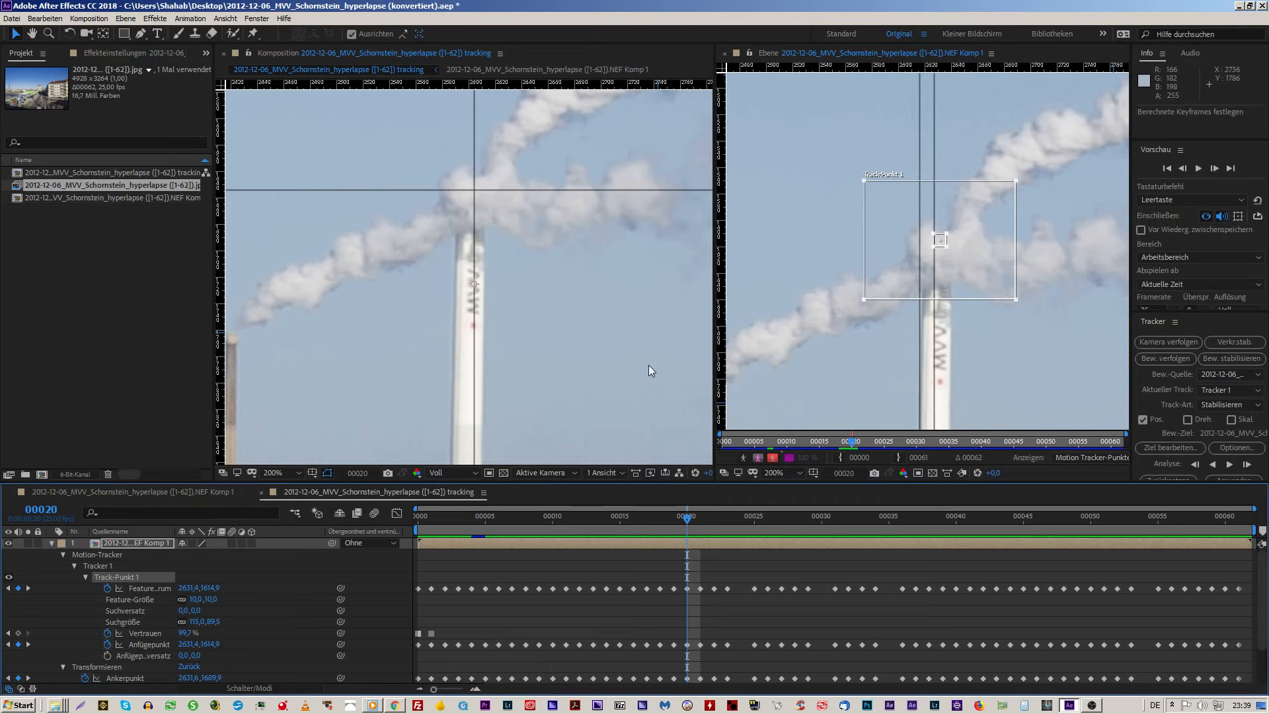
key("Page_Down")
key("Page_Down")
key("Page_Down")
key("Page_Down")
key("Page_Down")
key("Page_Down")
key("Page_Down")
key("Page_Down")
key("Page_Down")
key("Page_Down")
key("Page_Down")
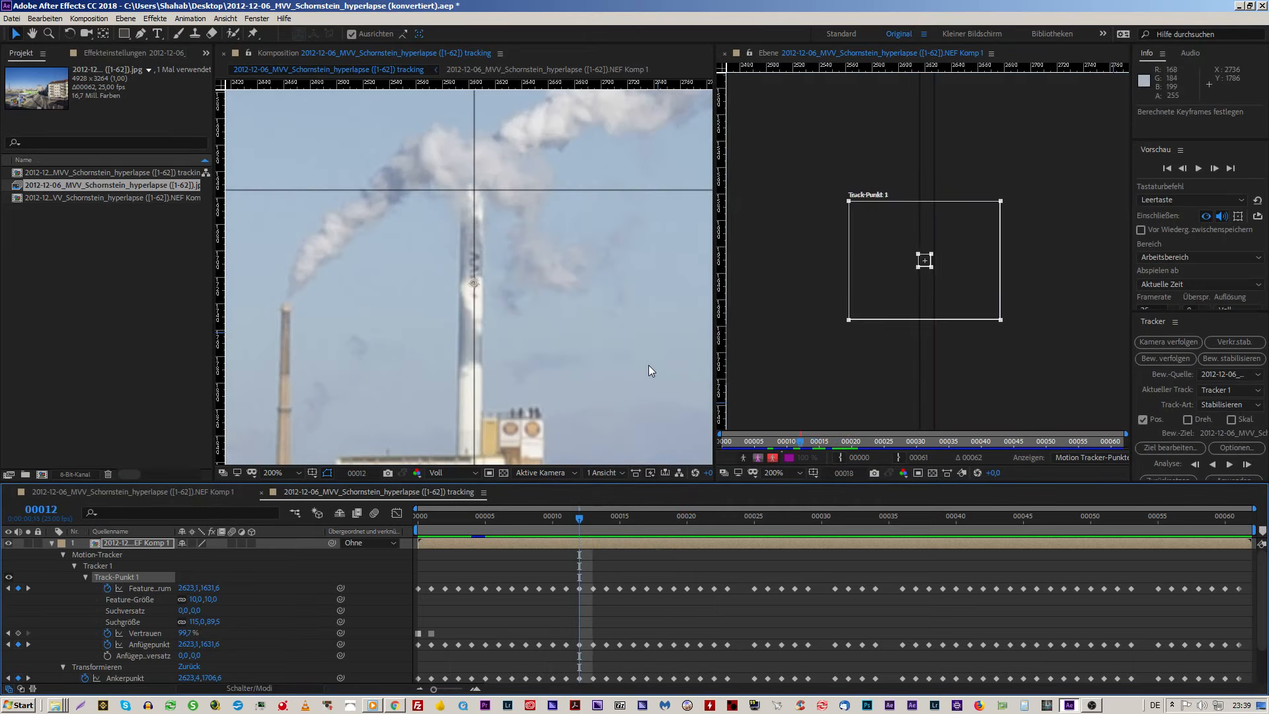
key("Page_Down")
key("Page_Down")
key("Page_Down")
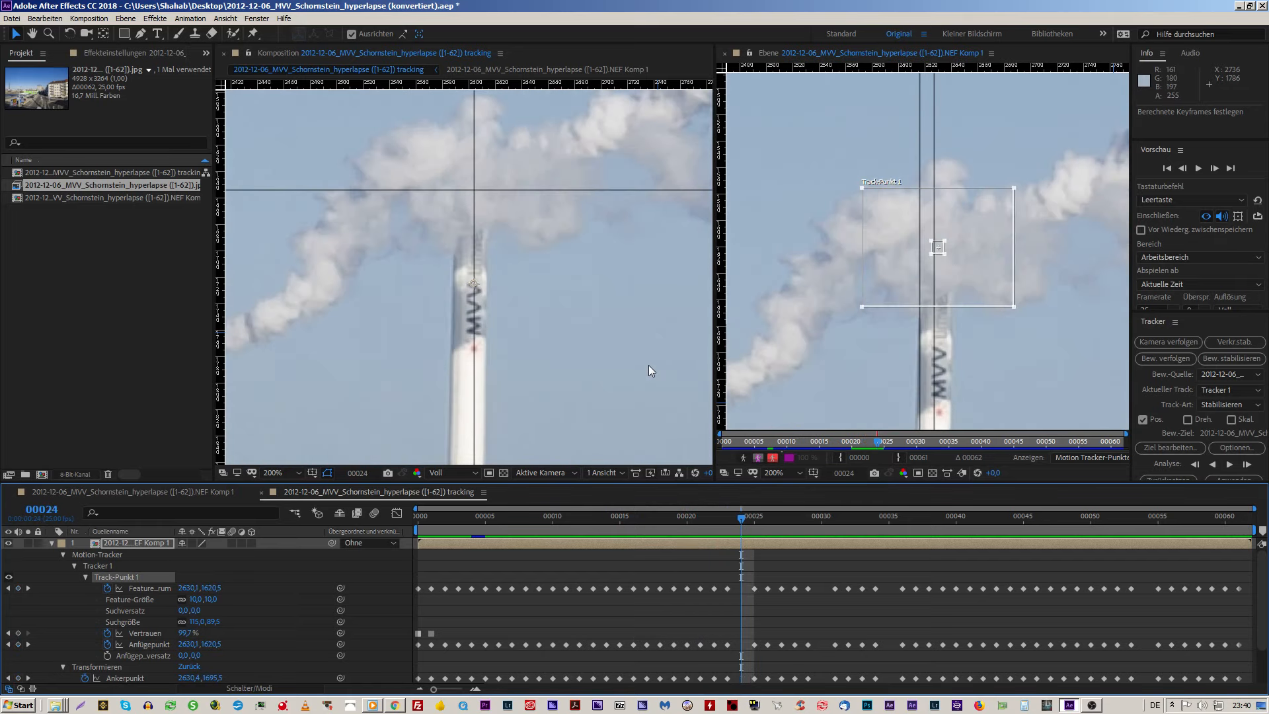
key("Page_Down")
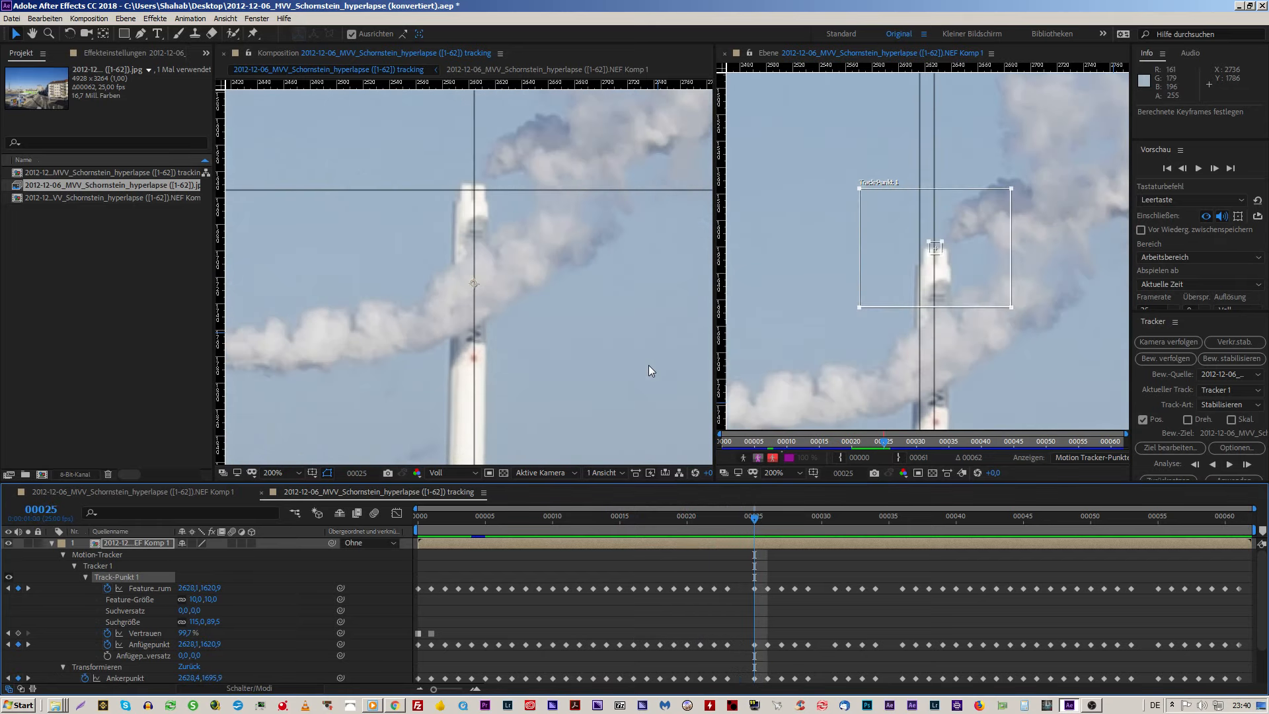
Step: Compare frame 24 with the frames just before and after it, examining the chimney's offset from the guides
key("Page_Up")
key("Page_Up")
key("Page_Down")
key("Page_Up")
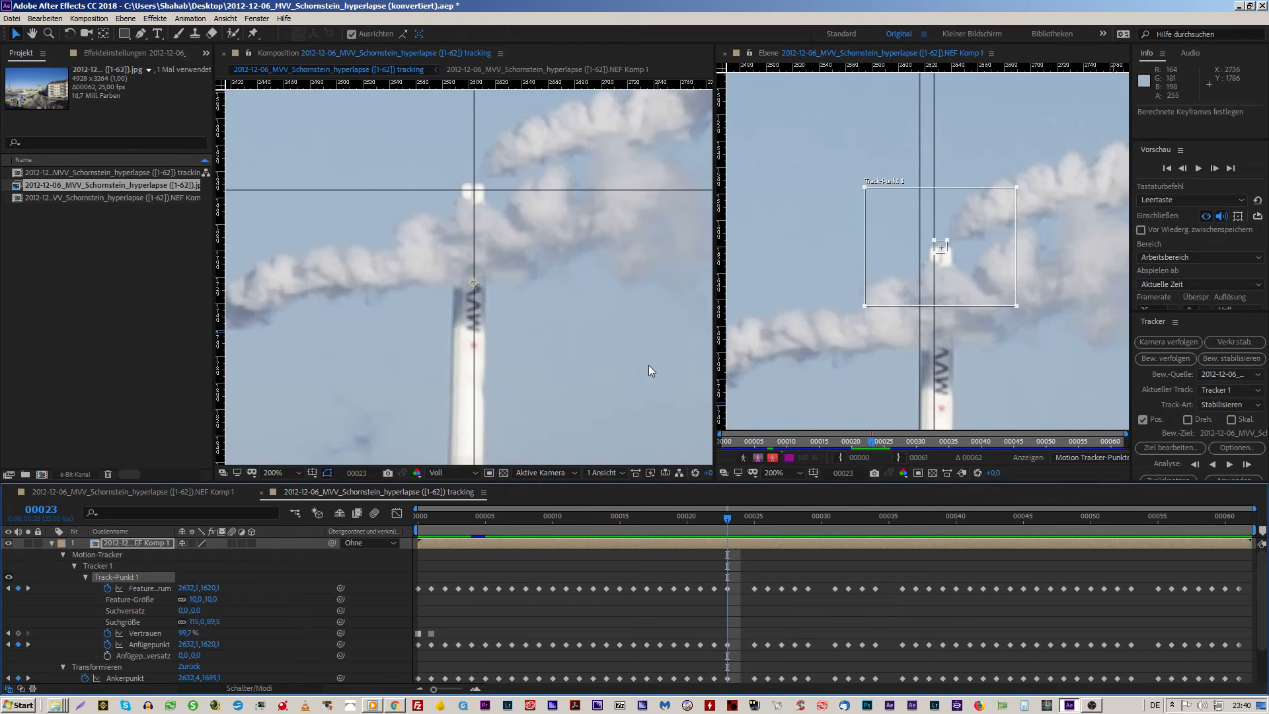
key("Page_Down")
key("Page_Up")
key("Page_Down")
key("Page_Up")
key("Page_Up")
key("Page_Down")
key("Page_Down")
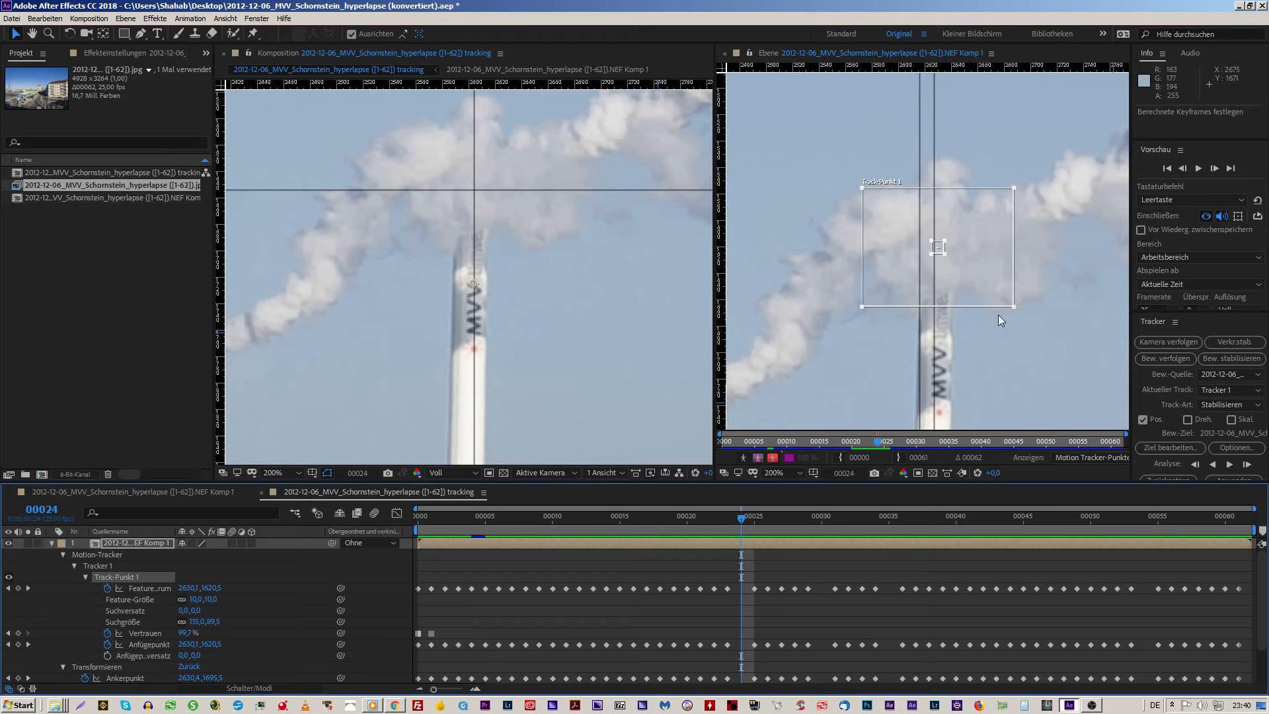
Step: Enlarge the timeline area and examine the track point's keyframes around frames 23 and 24
left_click(1006, 283)
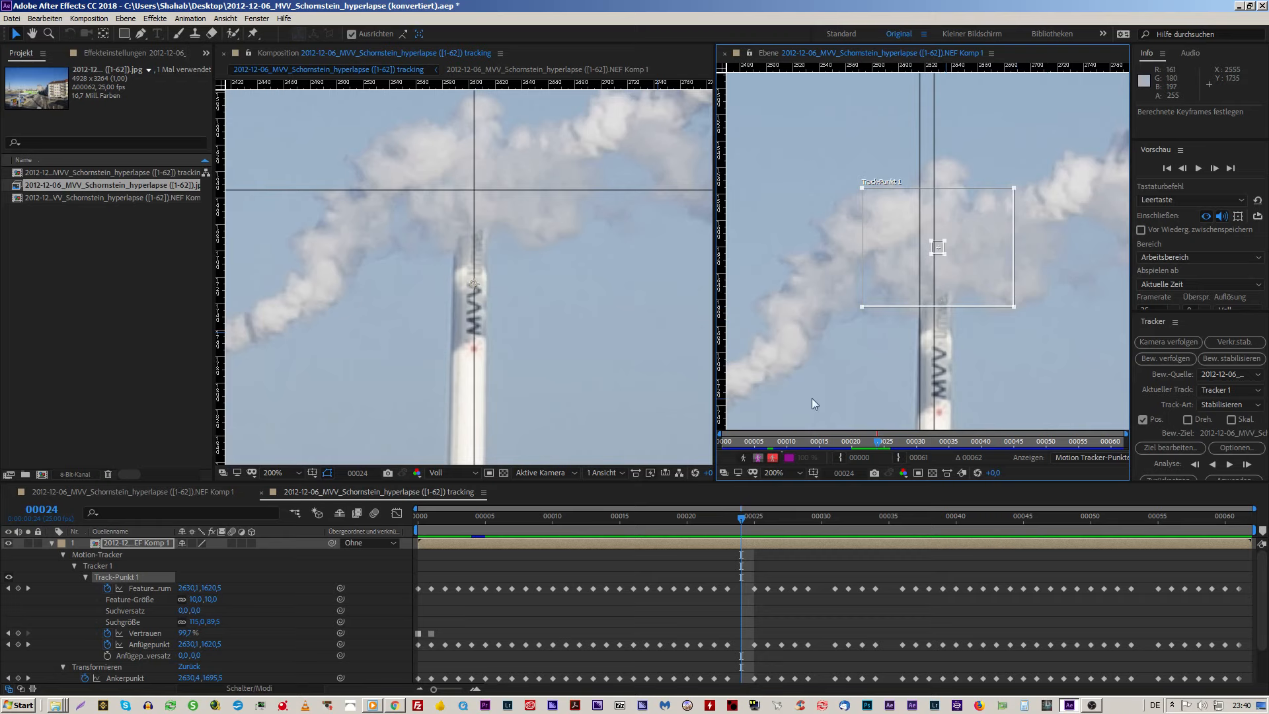
left_click_drag(615, 482, 624, 358)
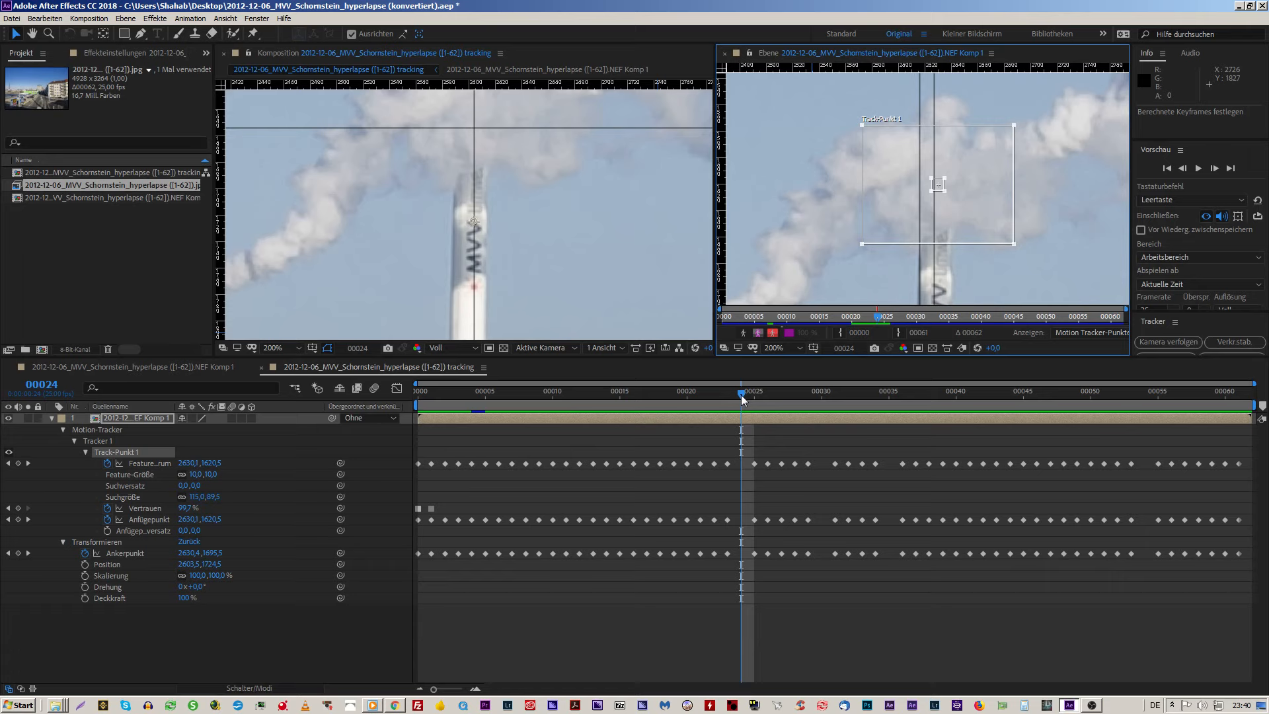
left_click_drag(743, 399, 739, 402)
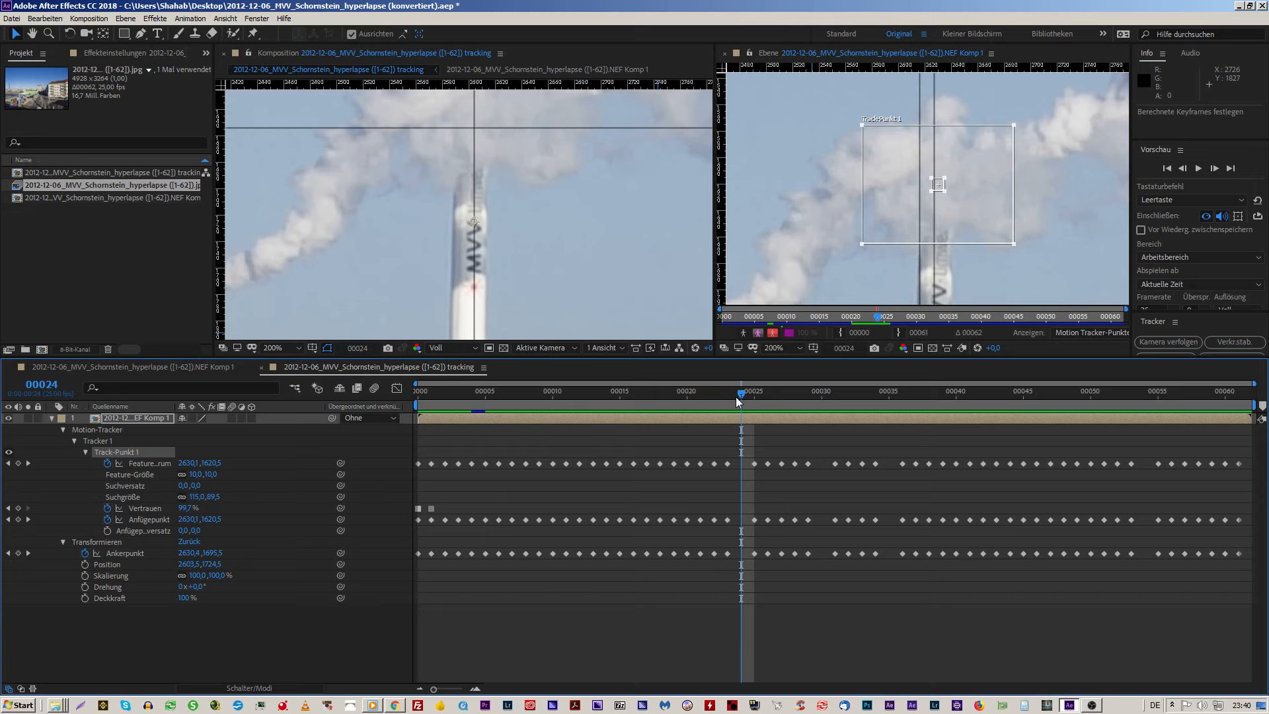
left_click_drag(741, 399, 728, 400)
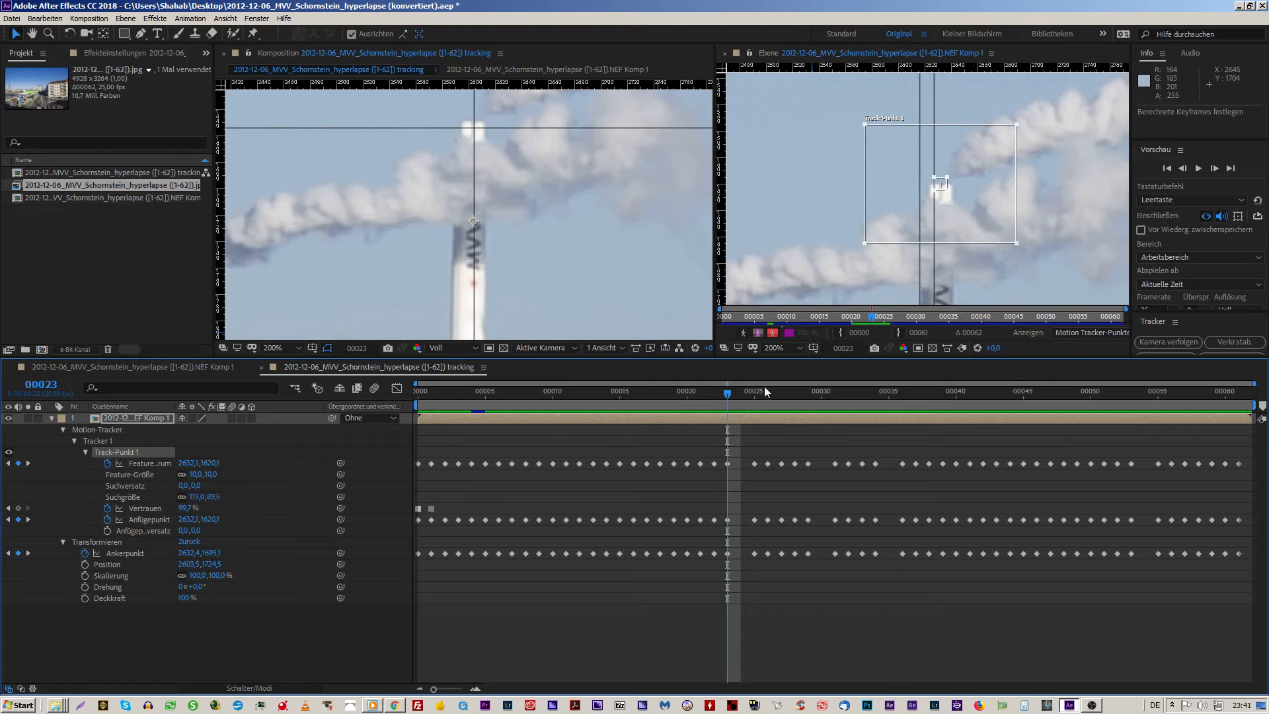
left_click_drag(774, 360, 767, 425)
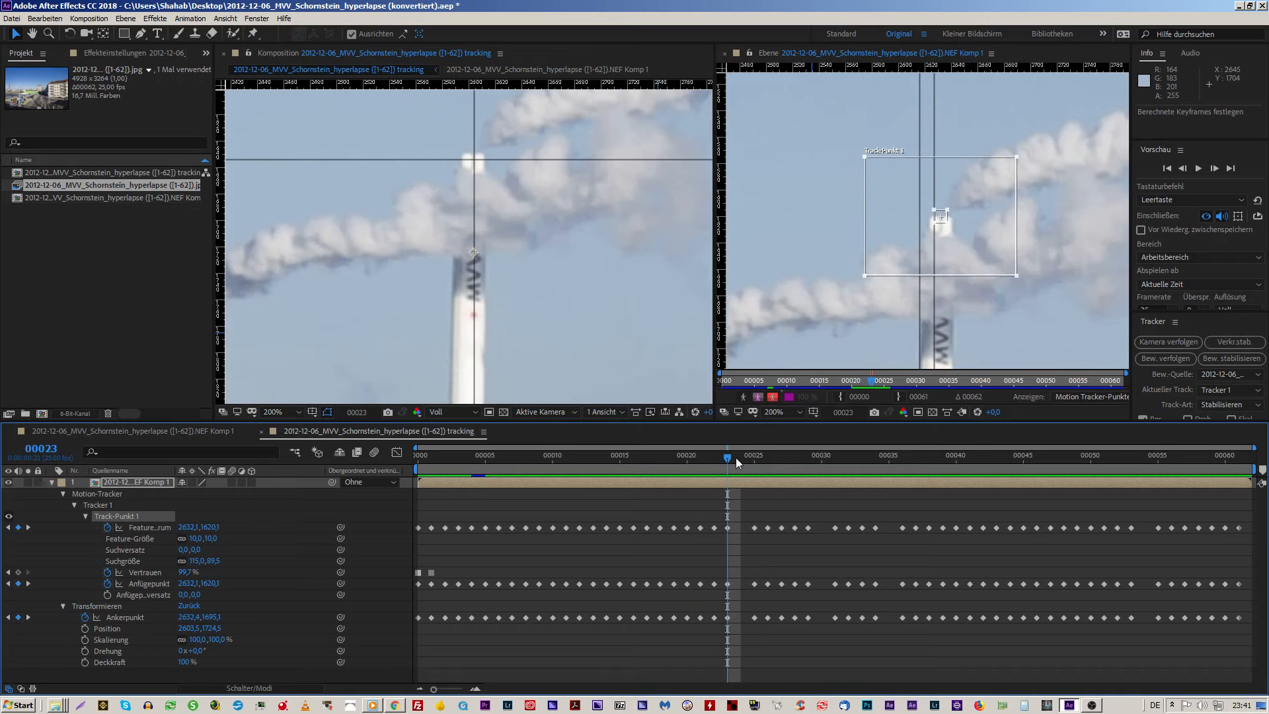
Step: At frame 24, nudge the track point up and slightly left to 2629.6, 1618.5
key("Page_Up")
left_click(737, 458)
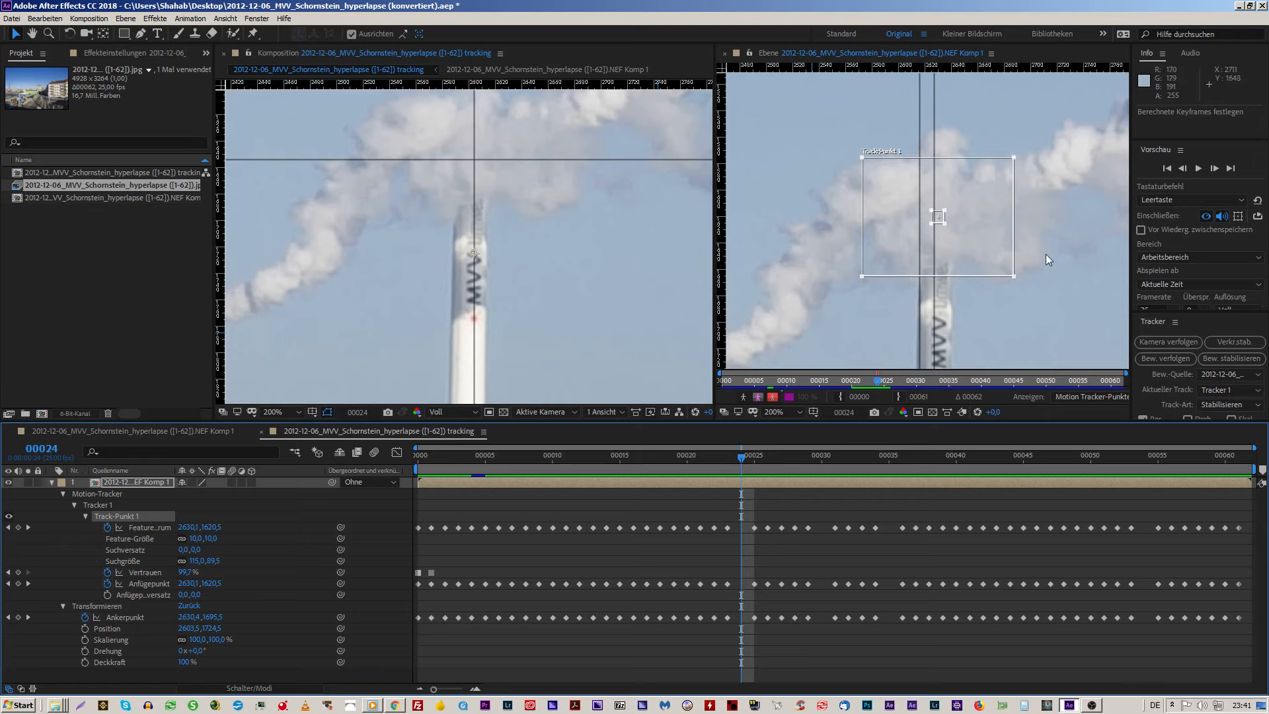
left_click(998, 260)
key("Up")
key("Up")
key("Up")
key("Up")
key("Left")
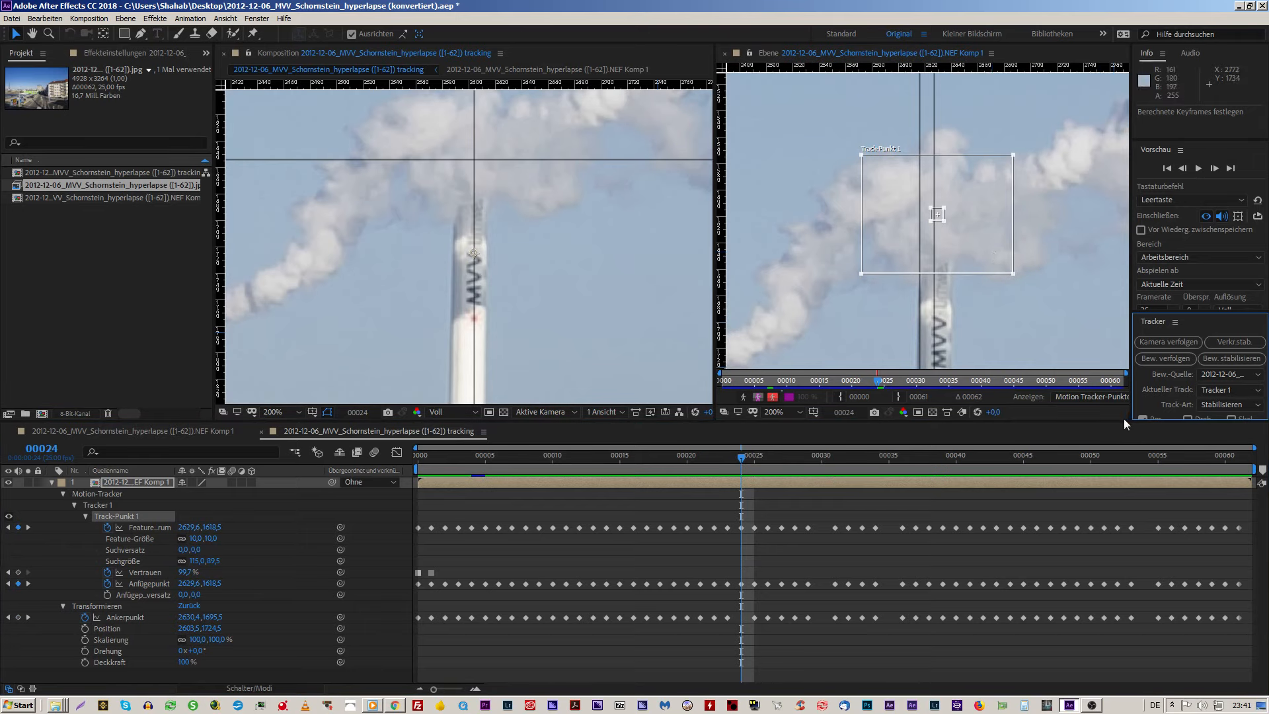
Step: Shrink the timeline area until the tracker's apply option is reachable, and apply the motion tracker in X and Y
left_click_drag(1124, 423, 1120, 447)
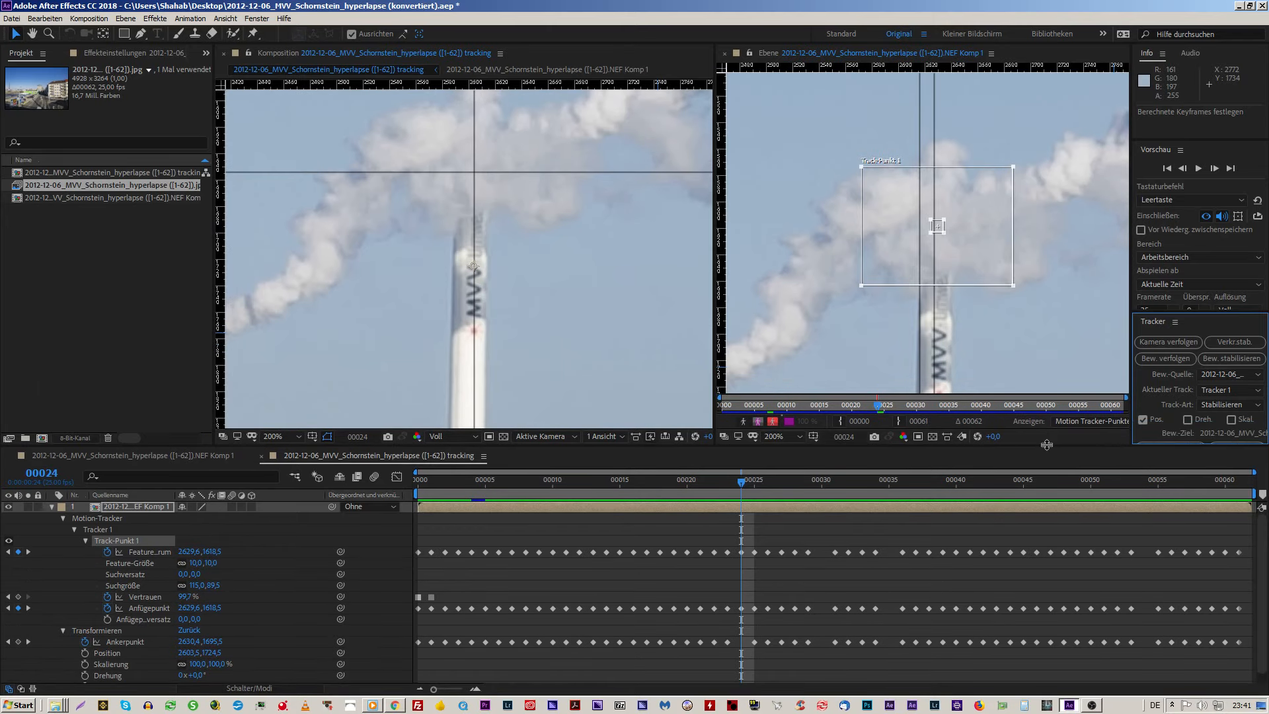
left_click_drag(1042, 447, 1042, 472)
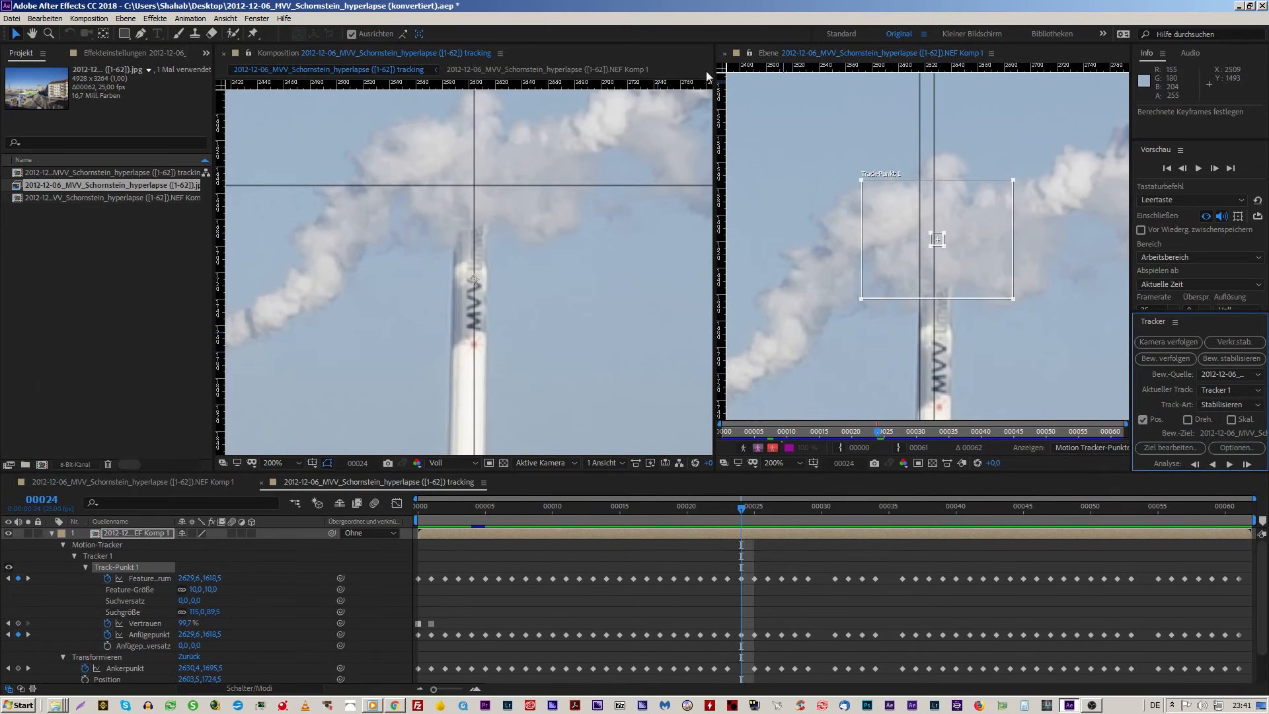
left_click_drag(700, 82, 697, 70)
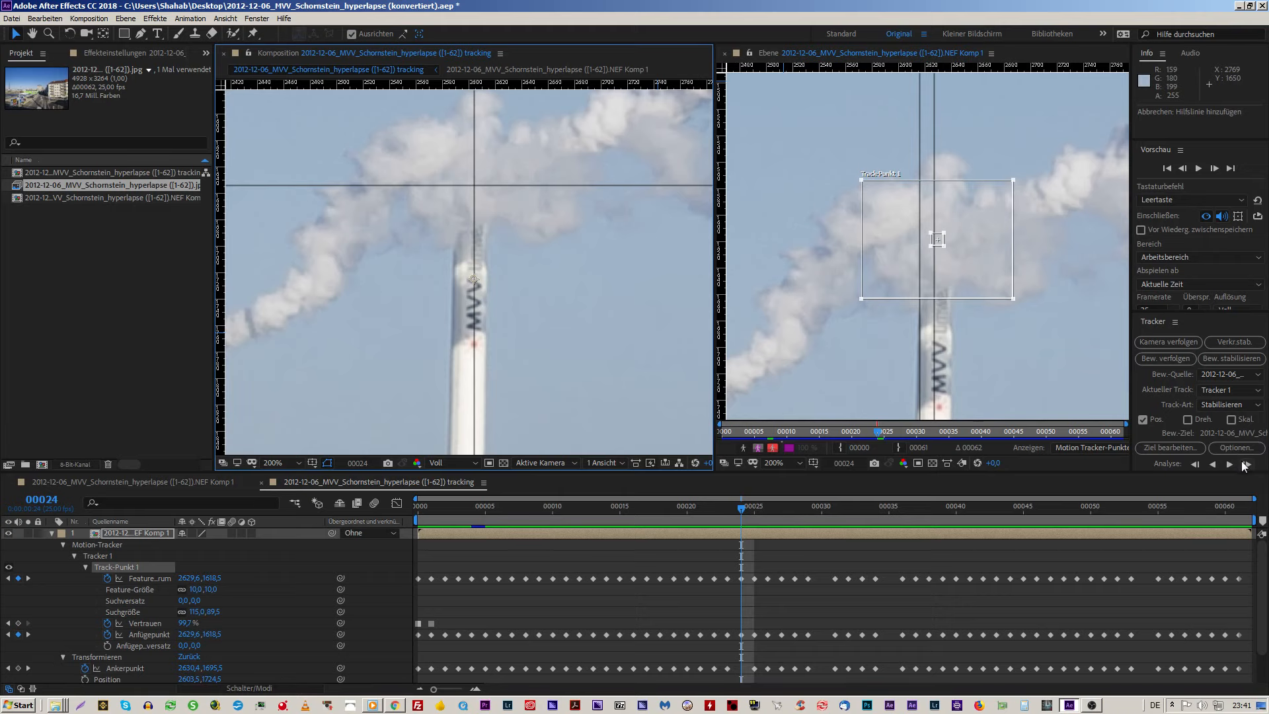
left_click_drag(1236, 474, 1237, 493)
left_click(1234, 480)
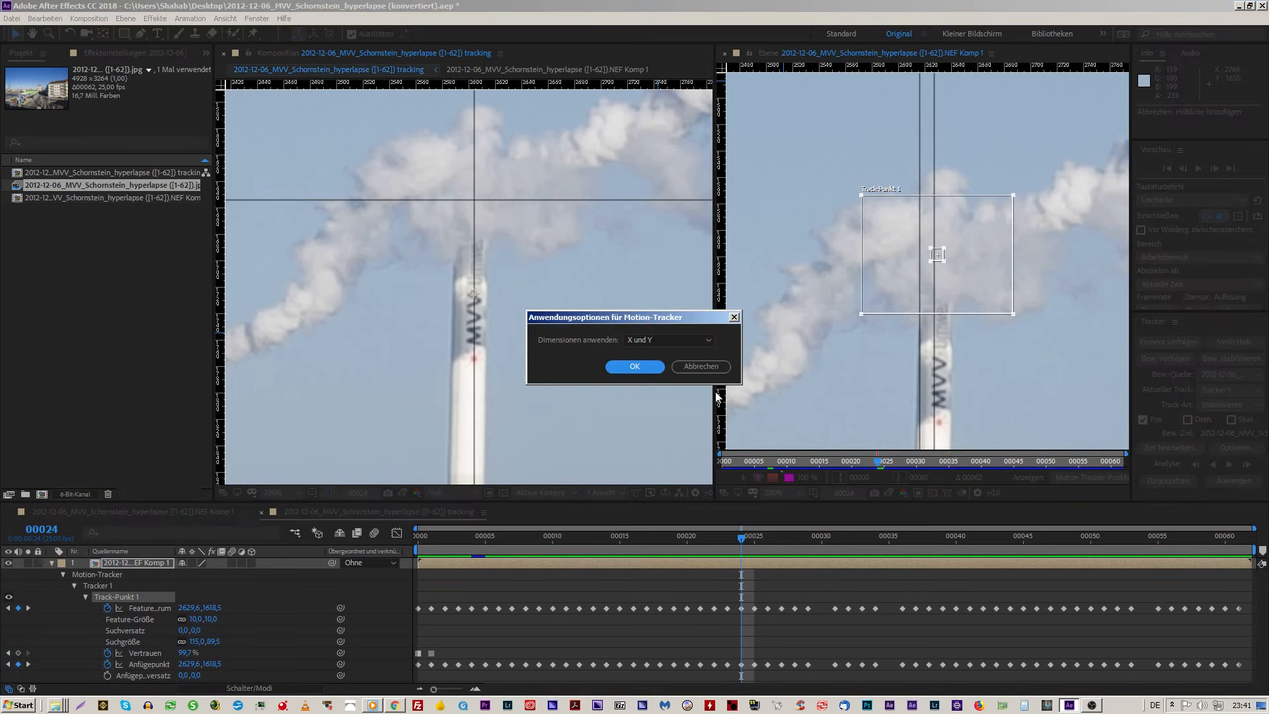
left_click(650, 365)
Step: Compare frames 22 to 25 in the composition, examining the chimney's height and alignment at frame 24
left_click(853, 365)
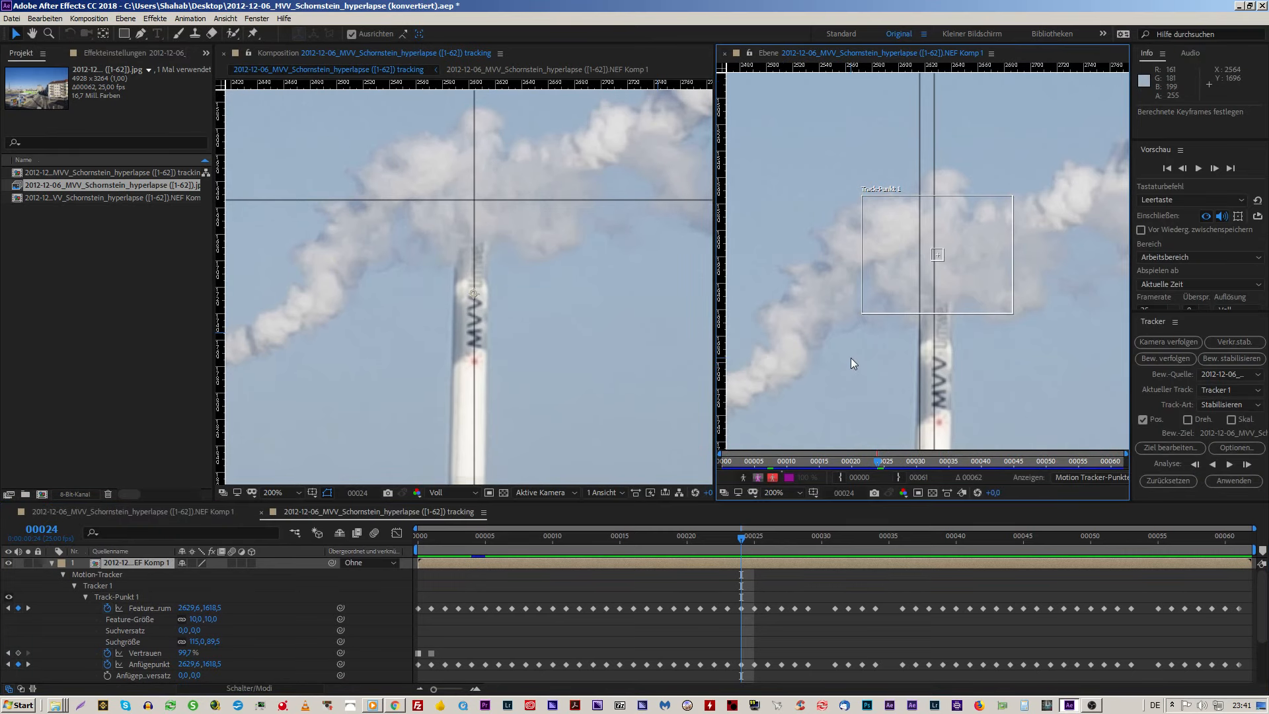
key("Page_Up")
key("Page_Up")
key("Page_Down")
key("Page_Down")
key("Page_Up")
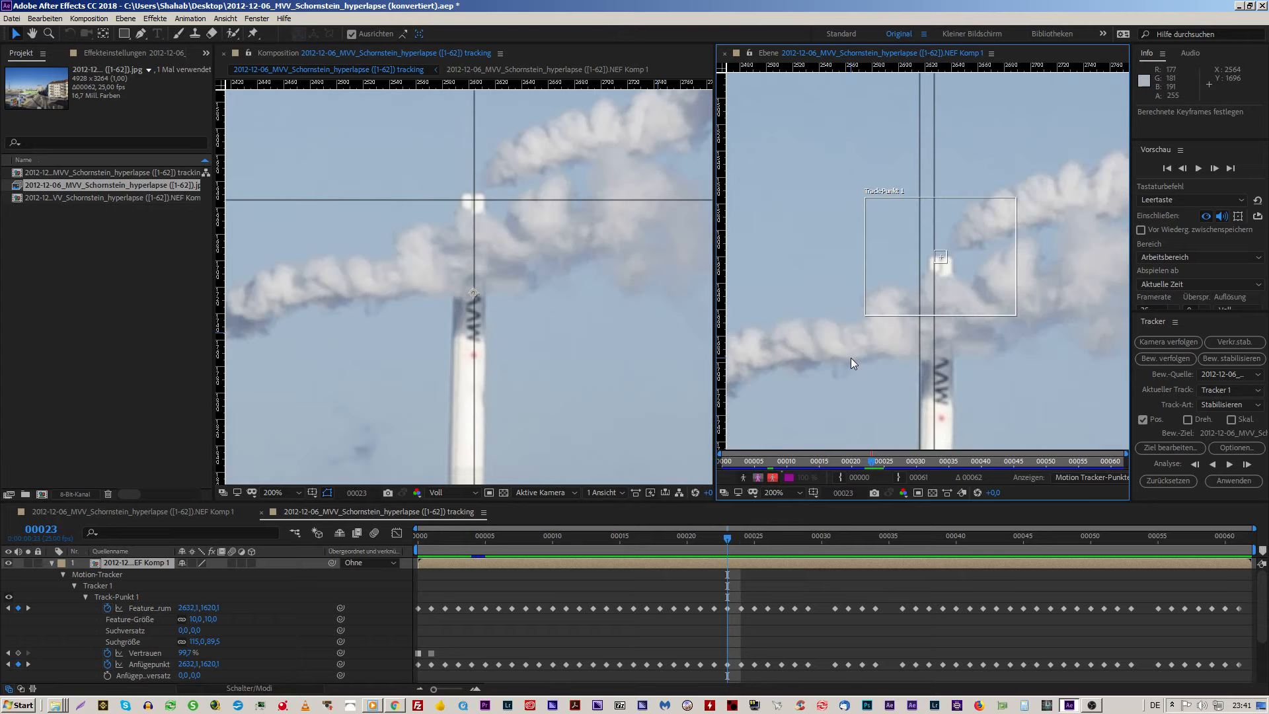
key("Page_Down")
Step: Lower the track point at frame 24 to 2629.6, 1620.5 and reapply the motion tracker
left_click(972, 294)
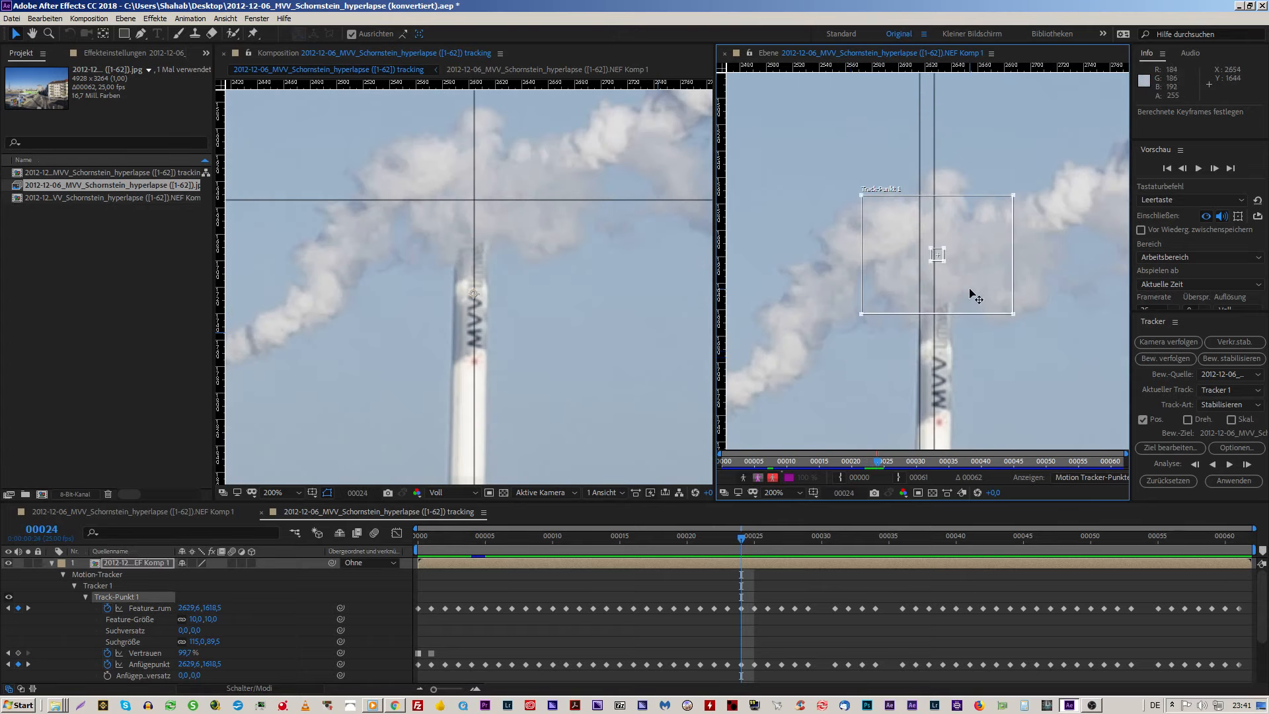
key("Down")
key("Down")
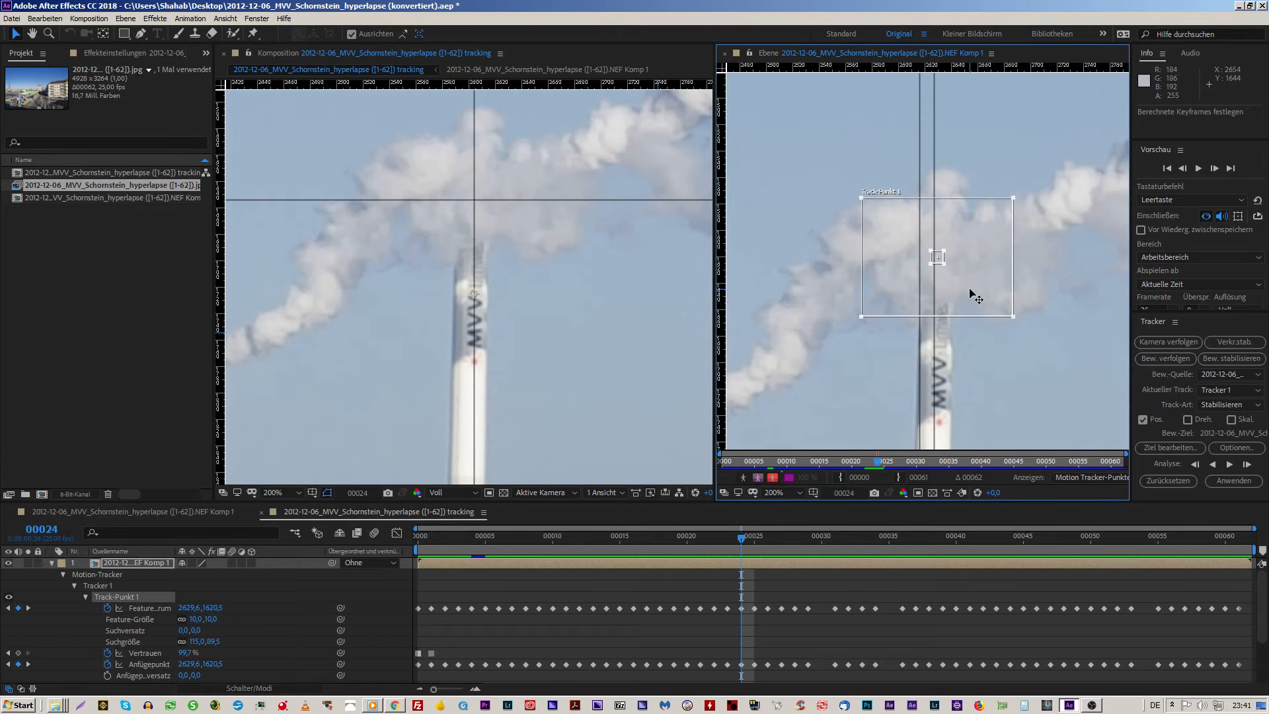
left_click(1224, 485)
left_click(662, 371)
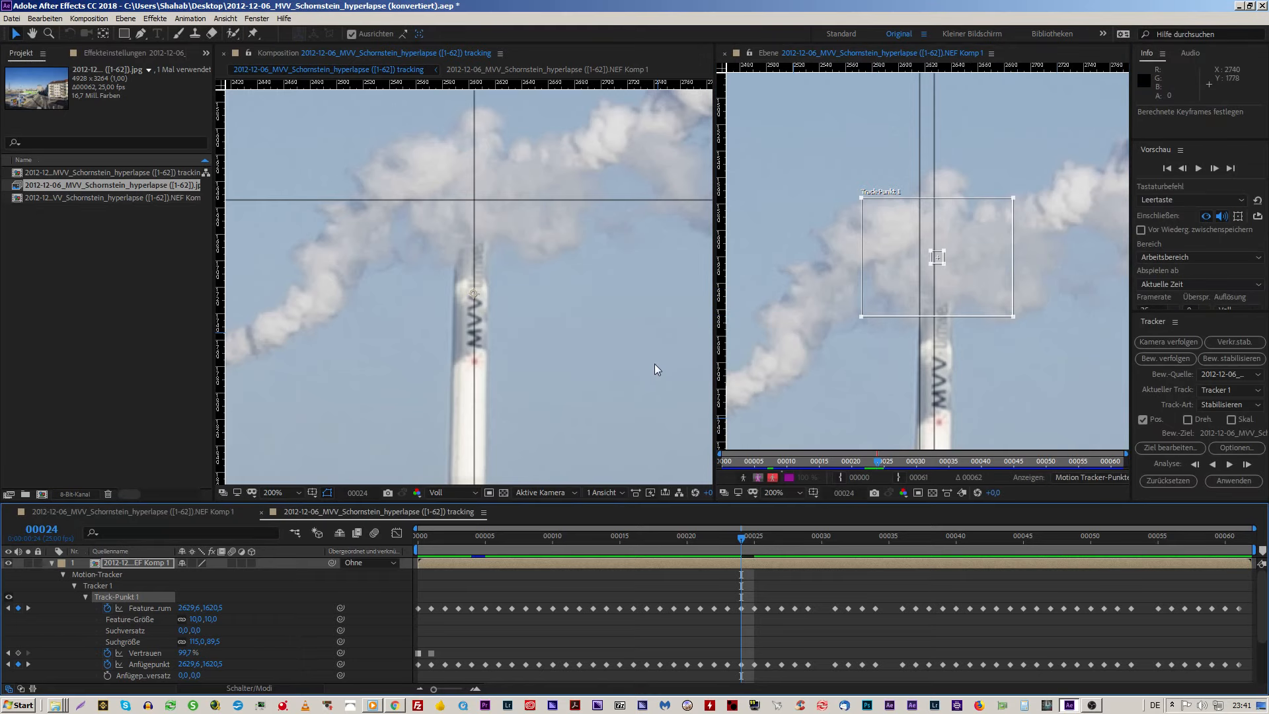
Step: Compare frame 24 with frames 22 and 23, examining the chimney's remaining offset from the guides
key("Page_Up")
key("Page_Down")
key("Page_Up")
key("Page_Up")
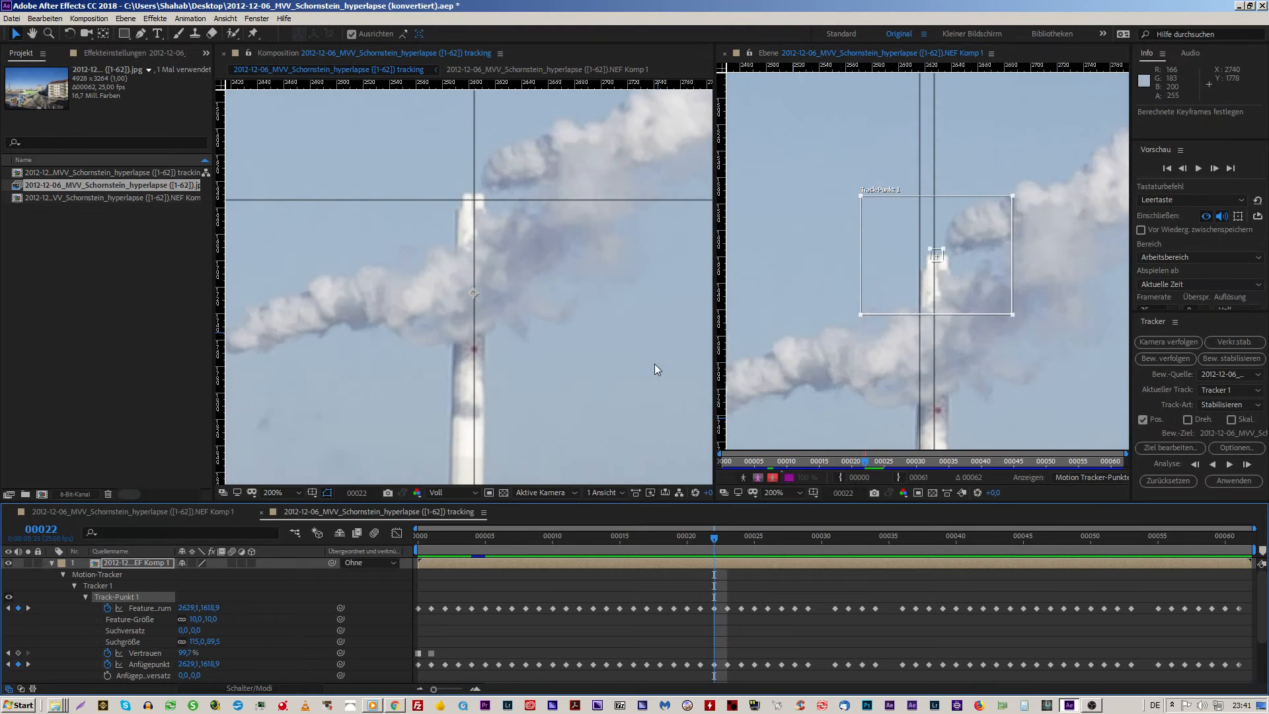
key("Page_Down")
key("Page_Down")
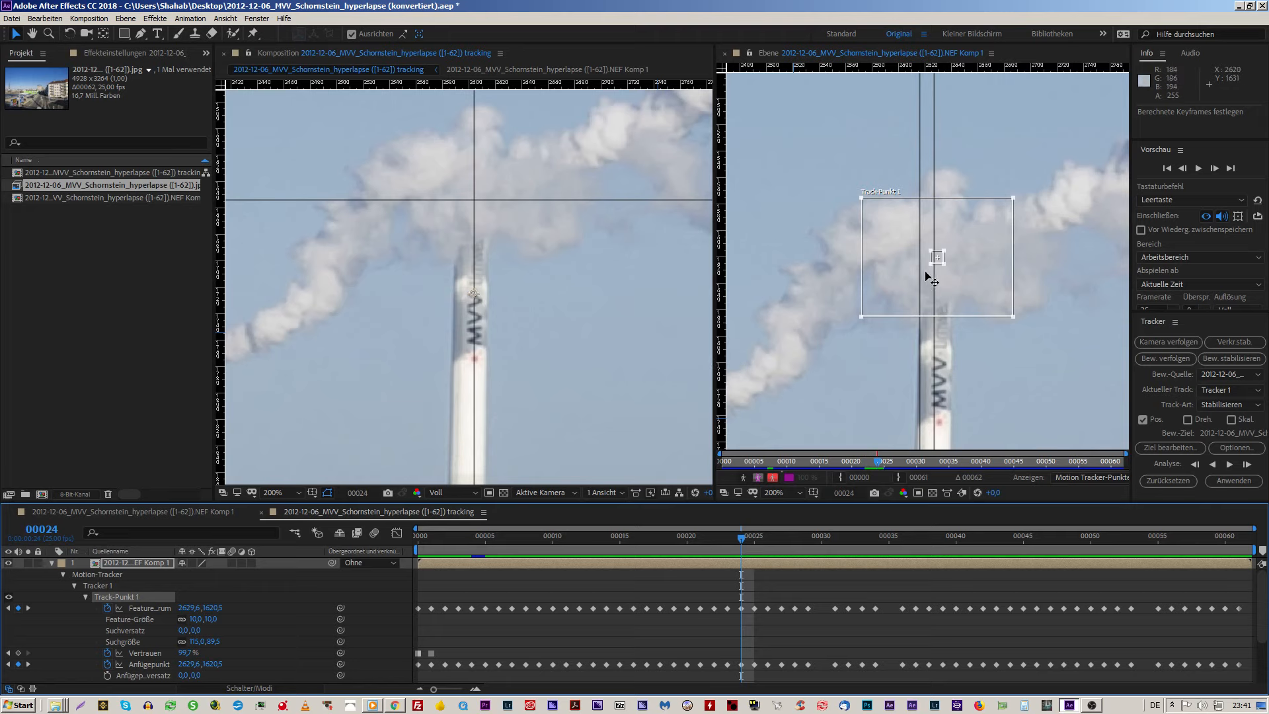
Step: Shift the track point at frame 24 right to 2630.6, 1620.5 and reapply the motion tracker
left_click(947, 289)
key("Right")
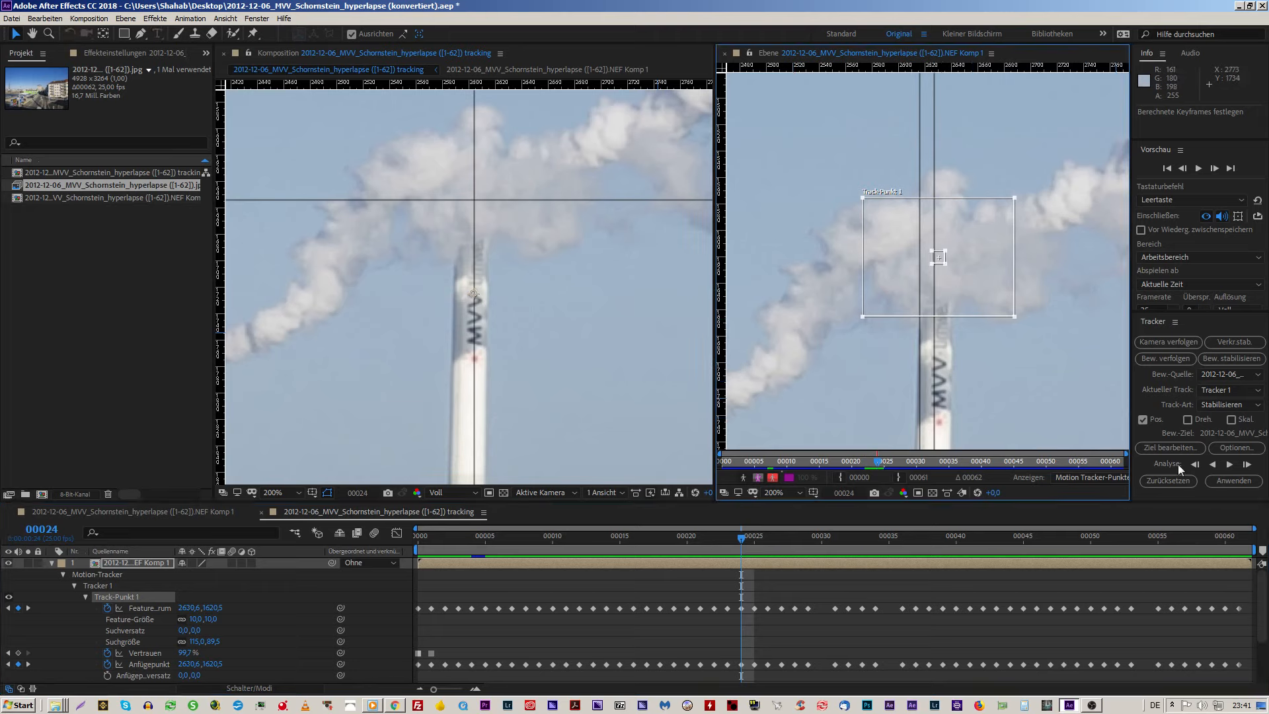
left_click(1227, 481)
left_click(639, 366)
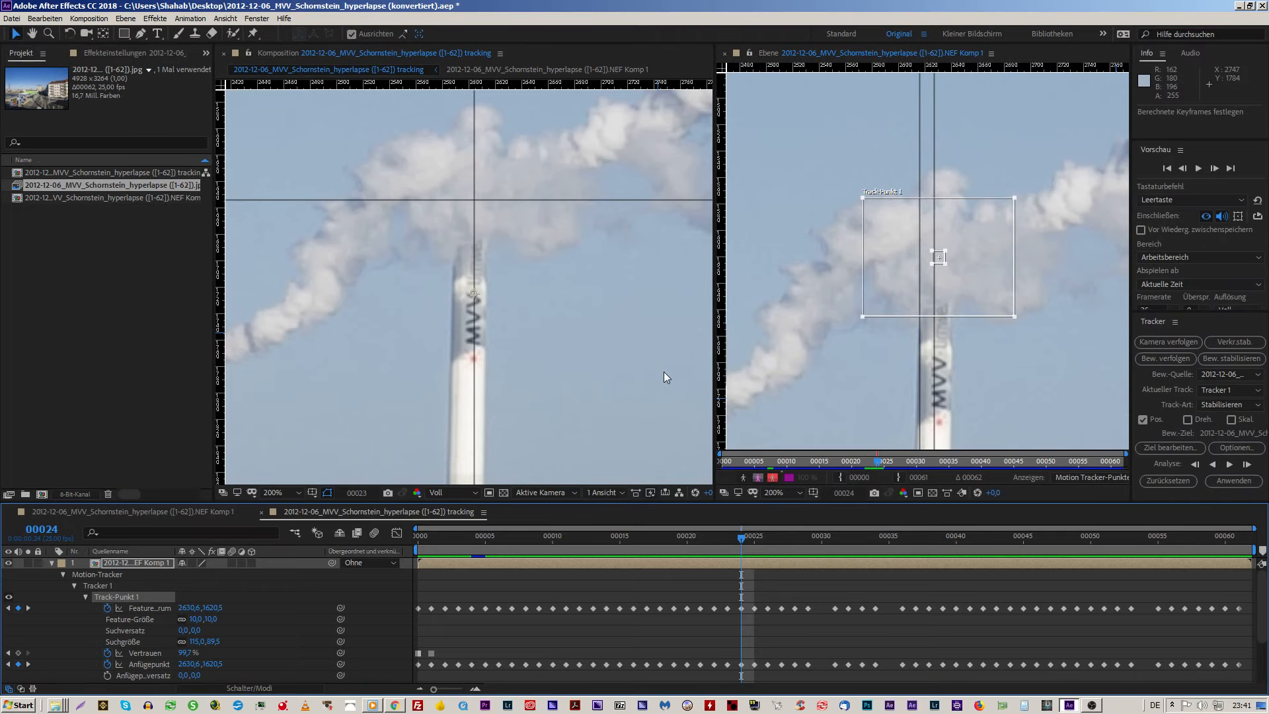
Step: Step through frames 22 to 29, examining how the chimney top lines up with the guides in the composition
key("Page_Up")
key("Page_Up")
key("Page_Down")
key("Page_Down")
key("Page_Down")
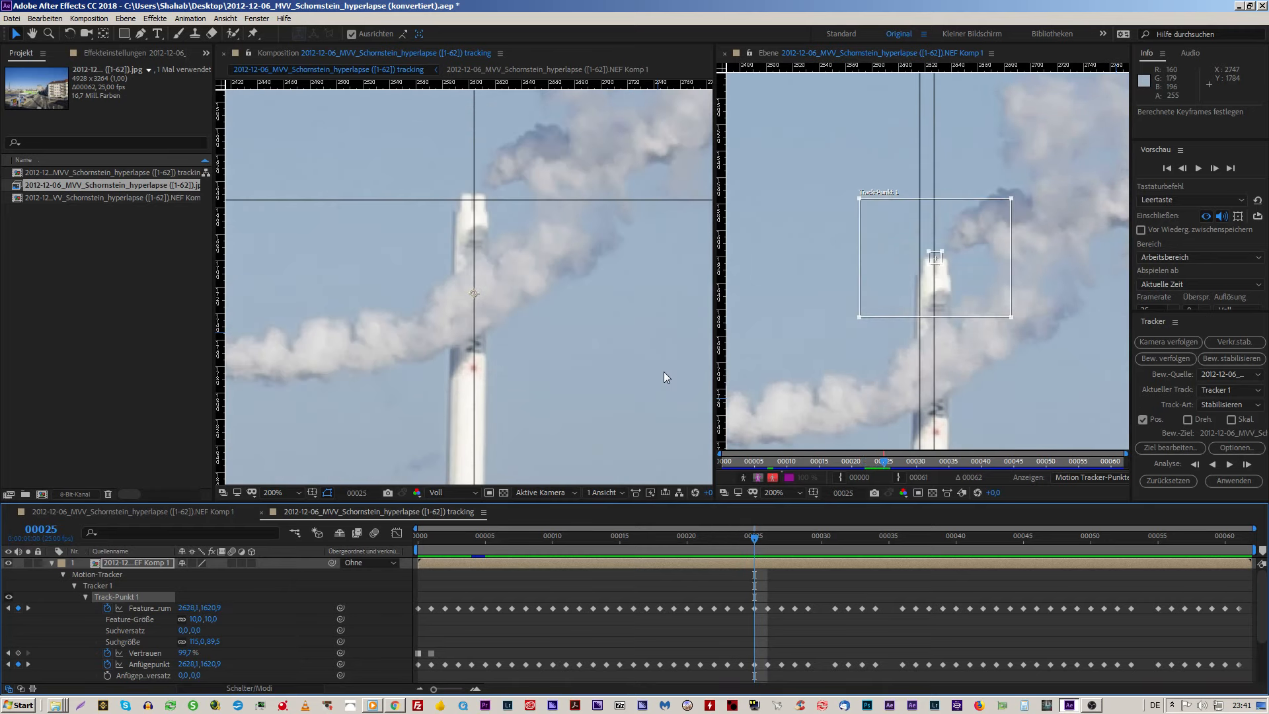
key("Page_Down")
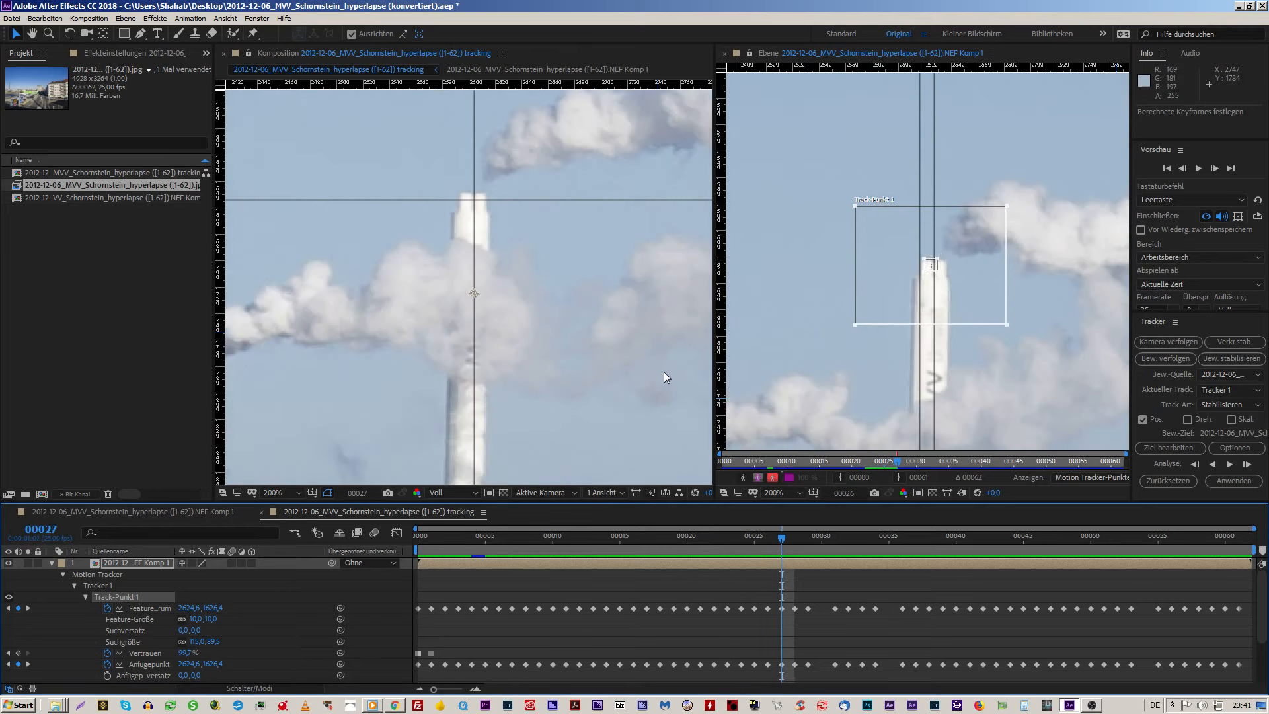
key("Page_Down")
key("Page_Down")
key("Page_Down")
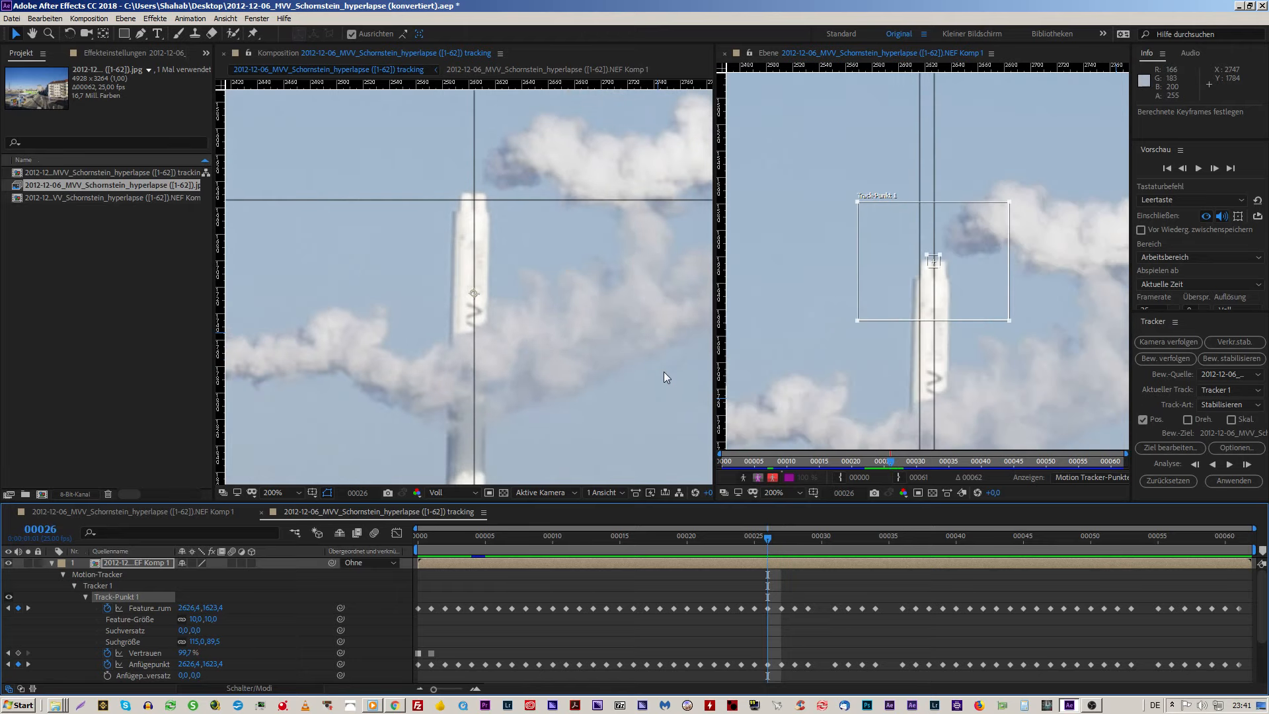
key("Page_Up")
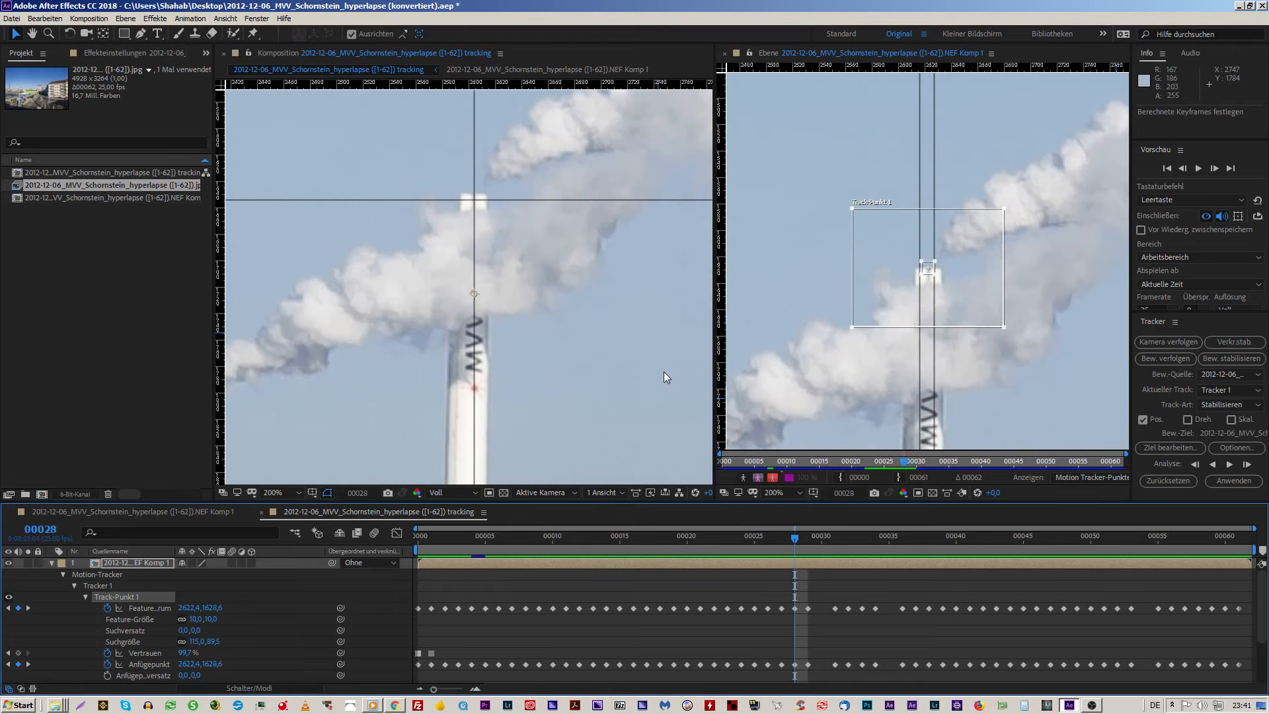
key("Page_Down")
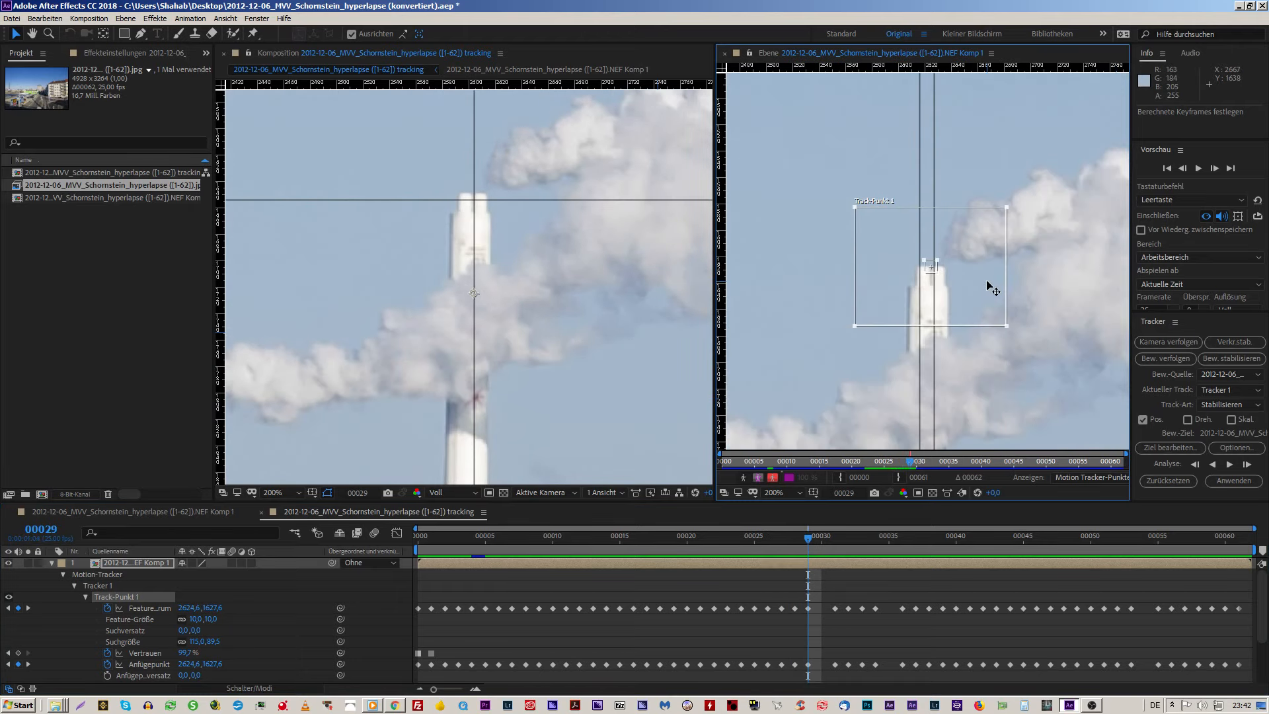
Step: Compare frame 30 with the frames just before it, examining the smoke-covered chimney's alignment with the guides
left_click(992, 289)
key("Page_Down")
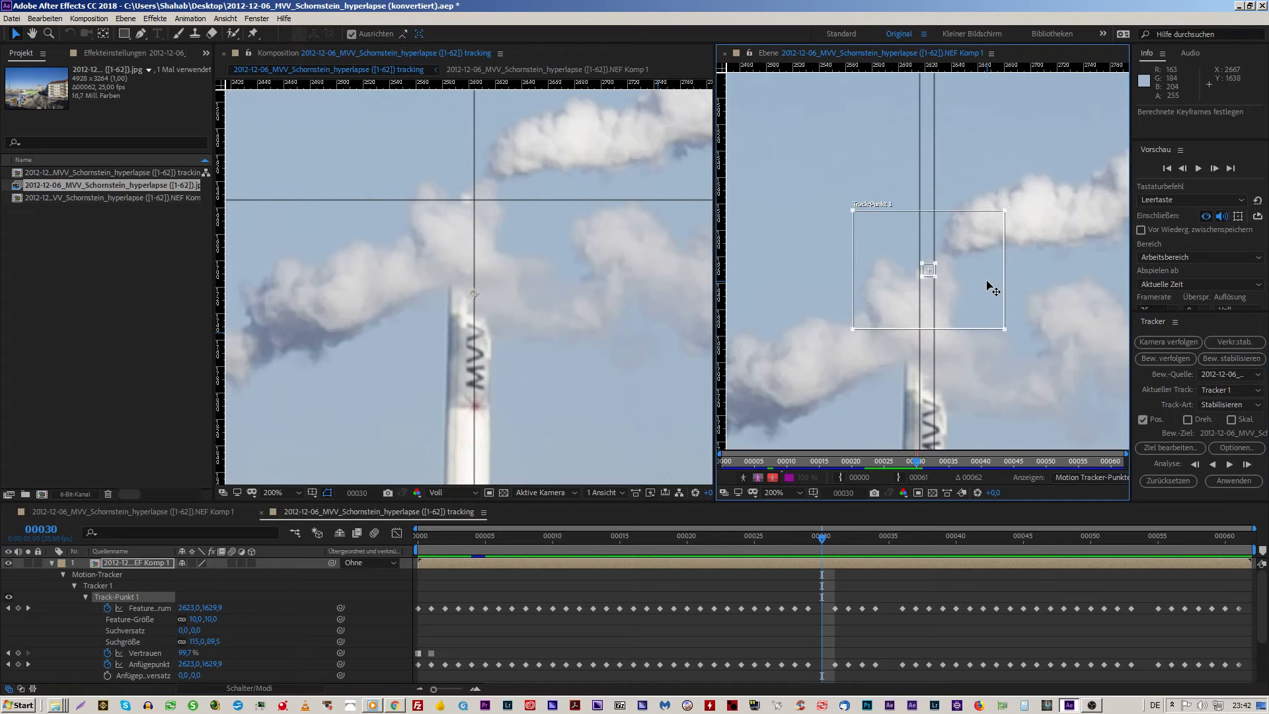
key("Page_Up")
key("Page_Down")
key("Page_Up")
key("Page_Down")
key("Page_Up")
key("Page_Up")
key("Page_Up")
key("Page_Down")
key("Page_Down")
key("Page_Down")
key("Page_Down")
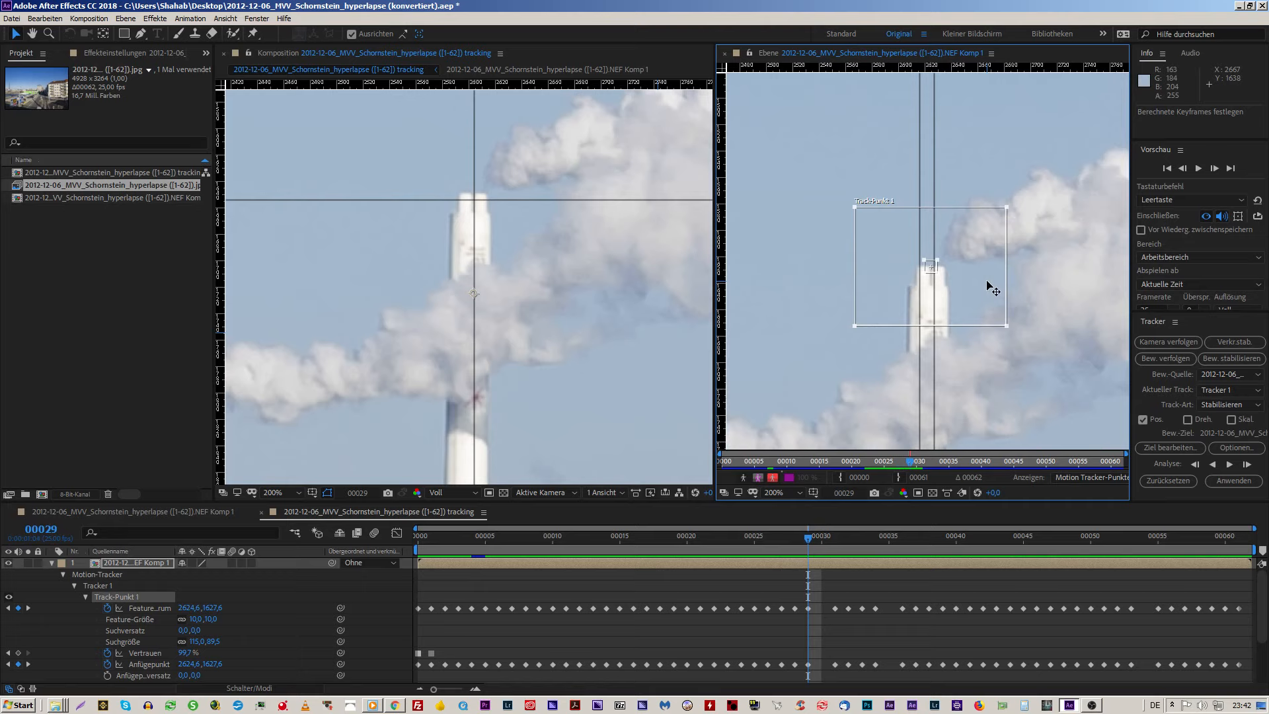
key("Page_Up")
key("Page_Up")
key("Page_Up")
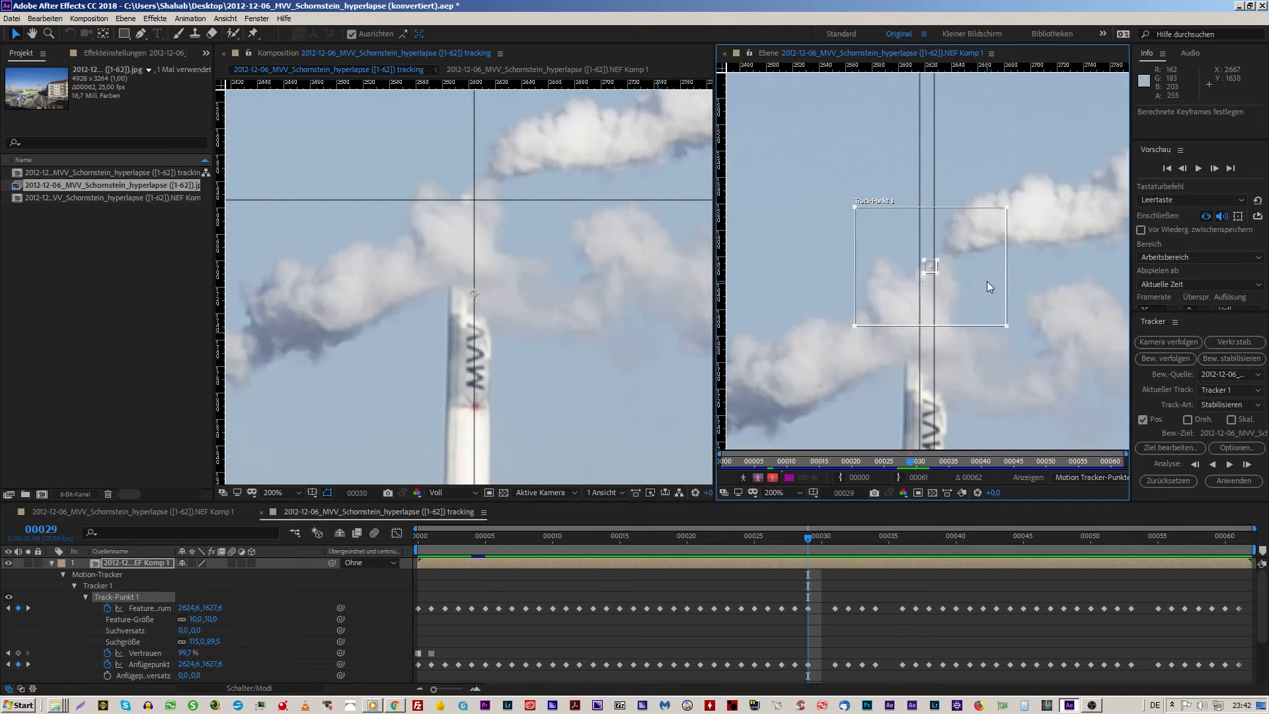
key("Page_Down")
key("Page_Down")
Step: Set a track point keyframe at frame 30 at 2623.0, 1629.9 and reapply the motion tracker in X and Y
left_click(992, 289)
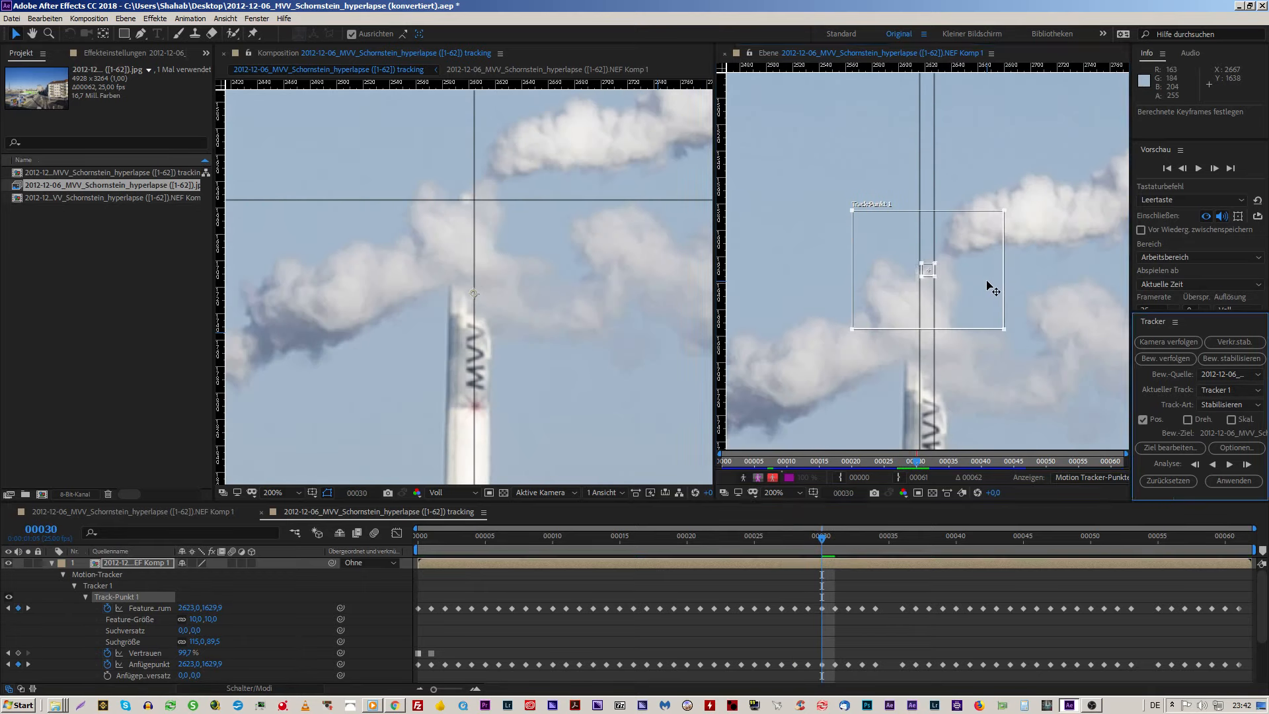
left_click(1212, 481)
left_click(620, 367)
Step: Preview the stabilized frames and compare frames 29 to 31, examining the chimney's offset at frame 31
key("space")
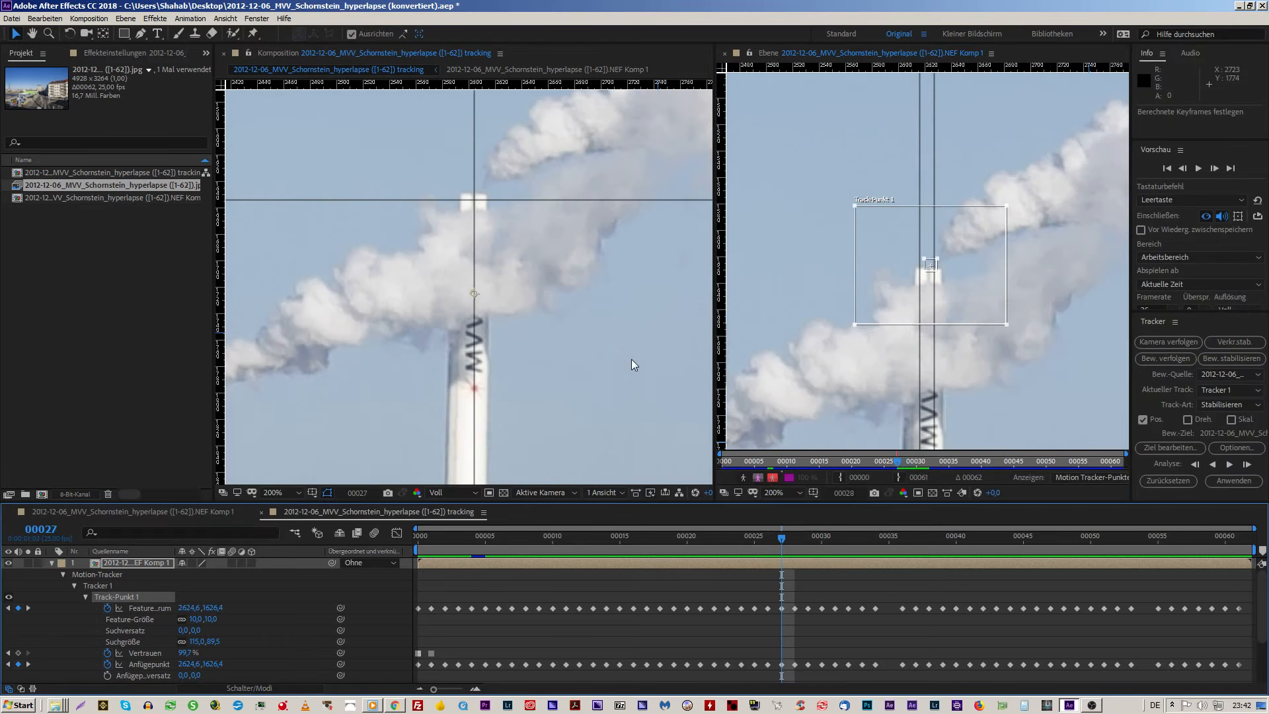
key("space")
key("Page_Down")
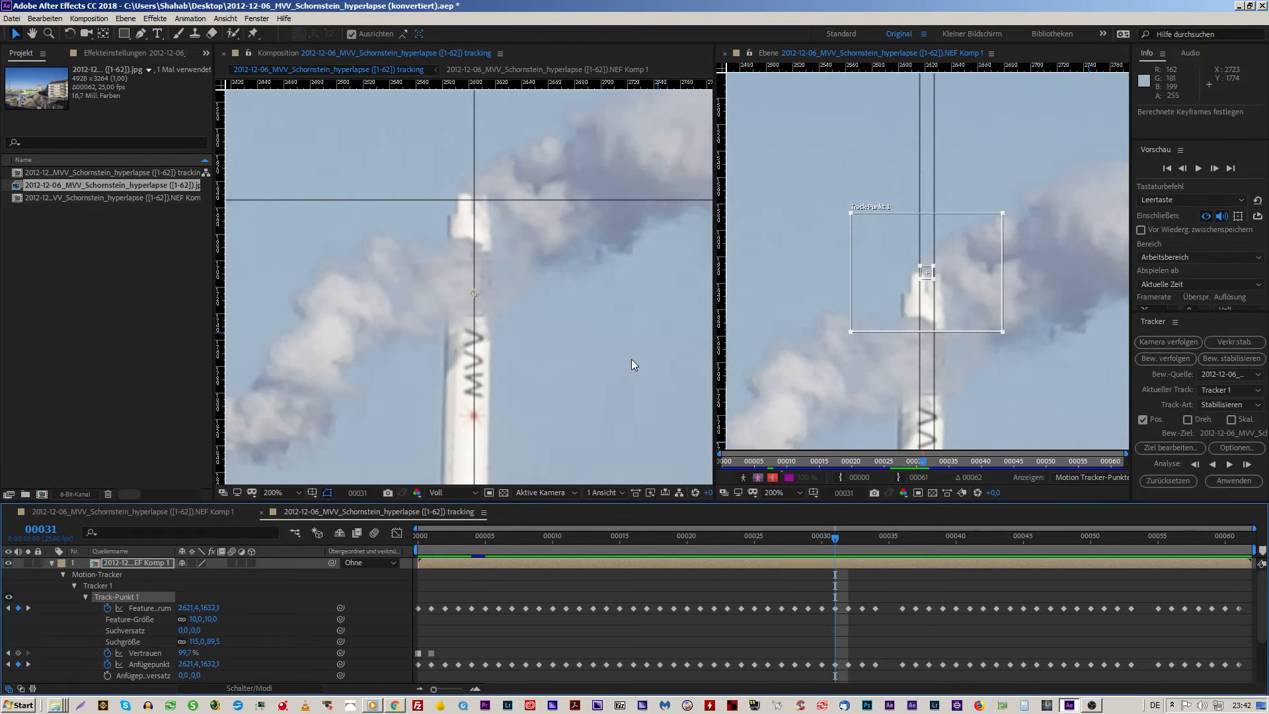
key("Page_Up")
key("Page_Up")
key("Page_Down")
key("Page_Down")
Step: Shift the track point at frame 31 left to 2620.9, 1632.1
key("Left")
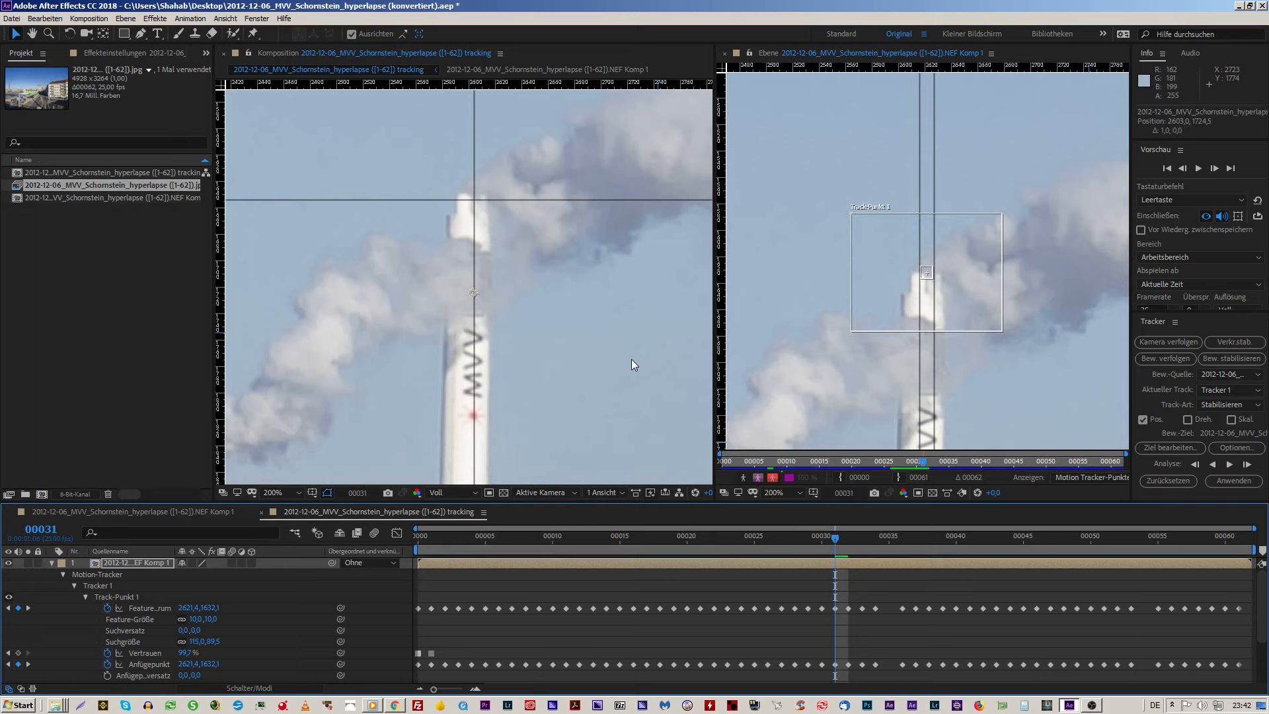
left_click(947, 288)
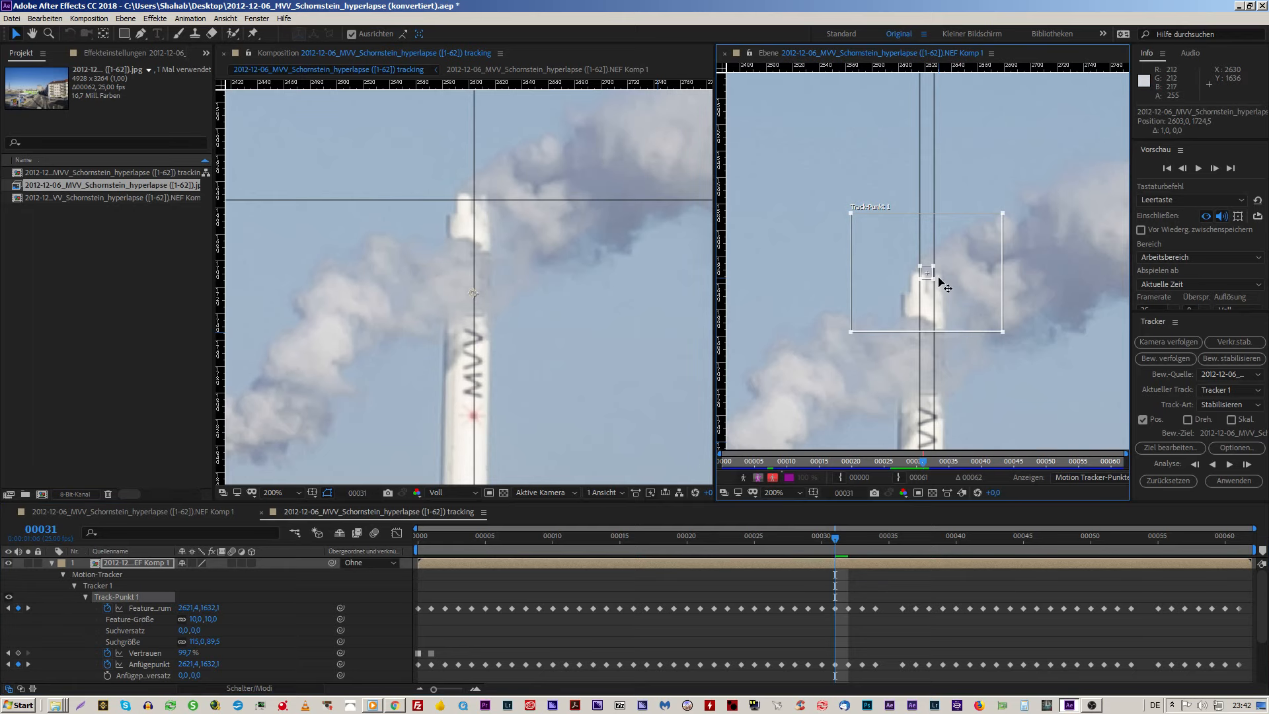
left_click(102, 588)
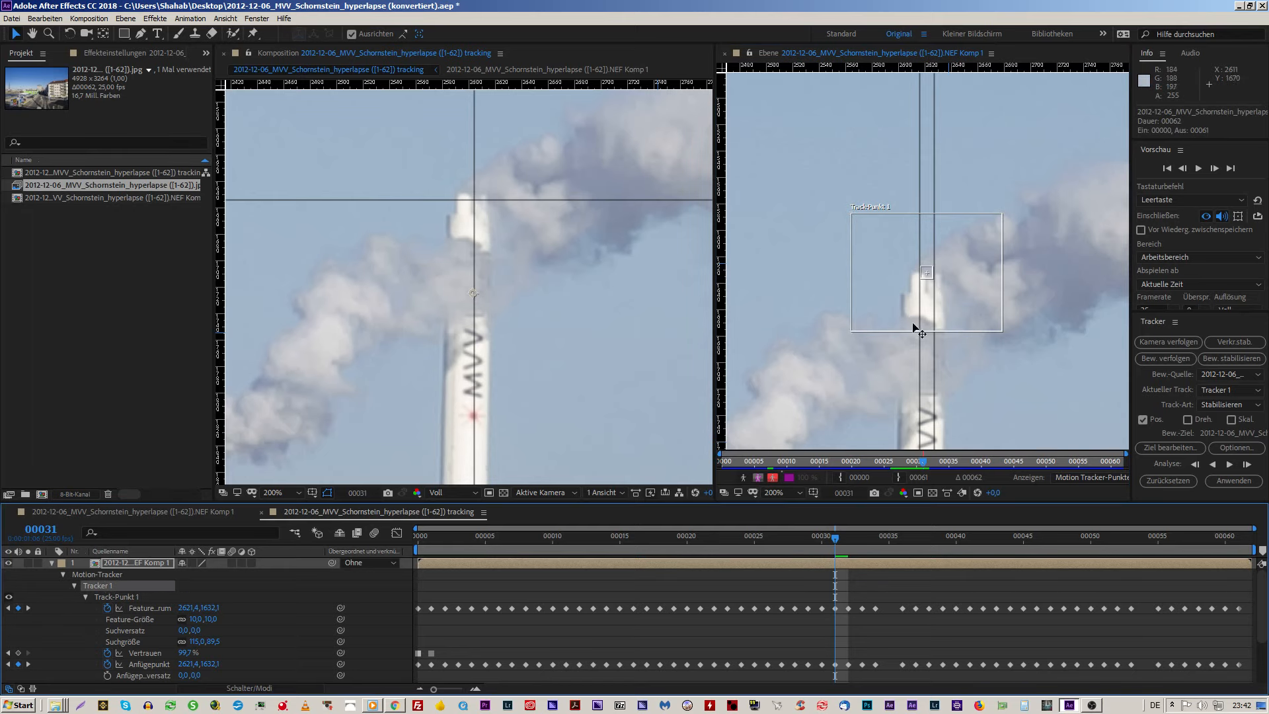
left_click(932, 292)
key("Left")
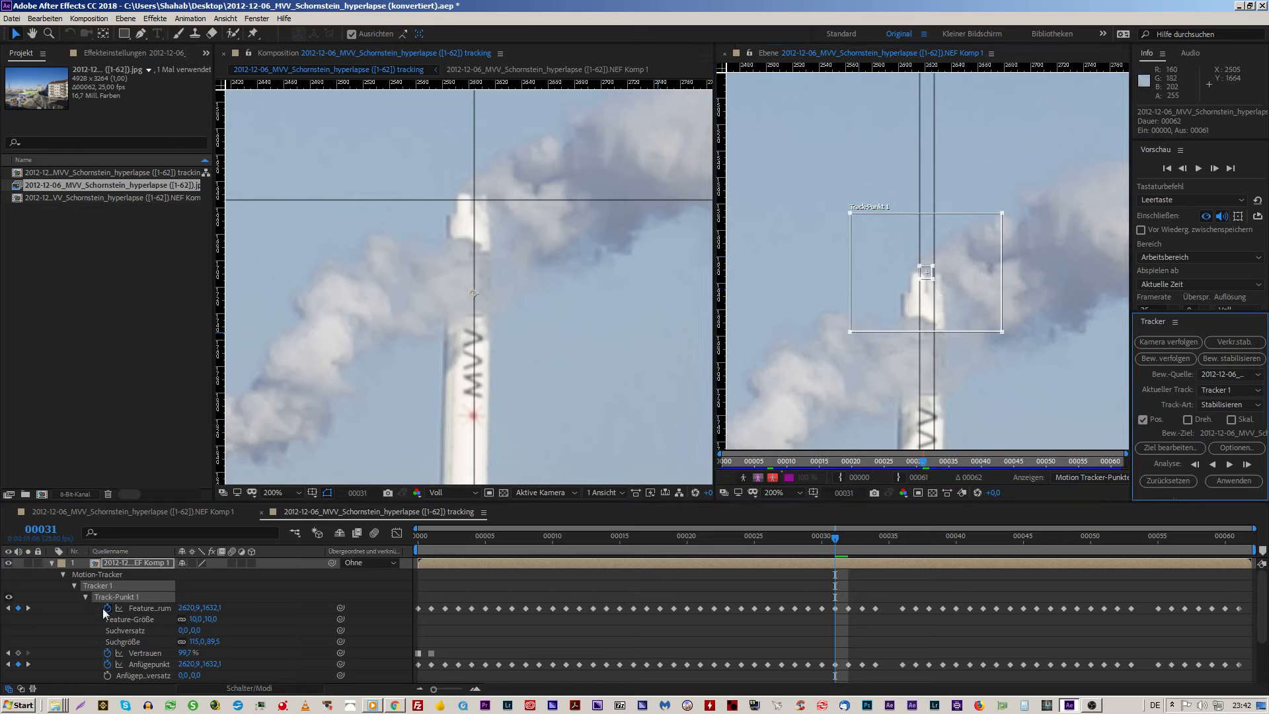
Step: Compare frame 31 with frames 29 and 30, examining the chimney top's height against the horizontal guide
left_click(882, 304)
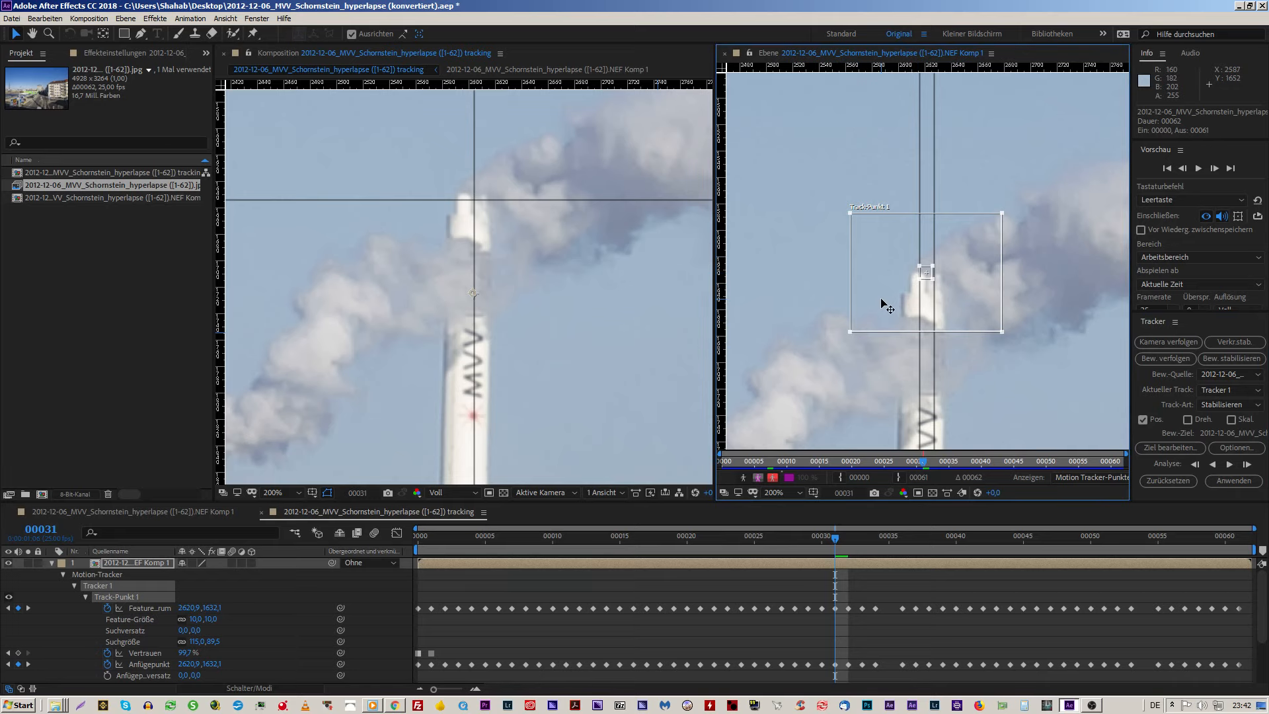
key("Page_Up")
key("Page_Down")
key("Page_Up")
key("Page_Up")
key("Page_Down")
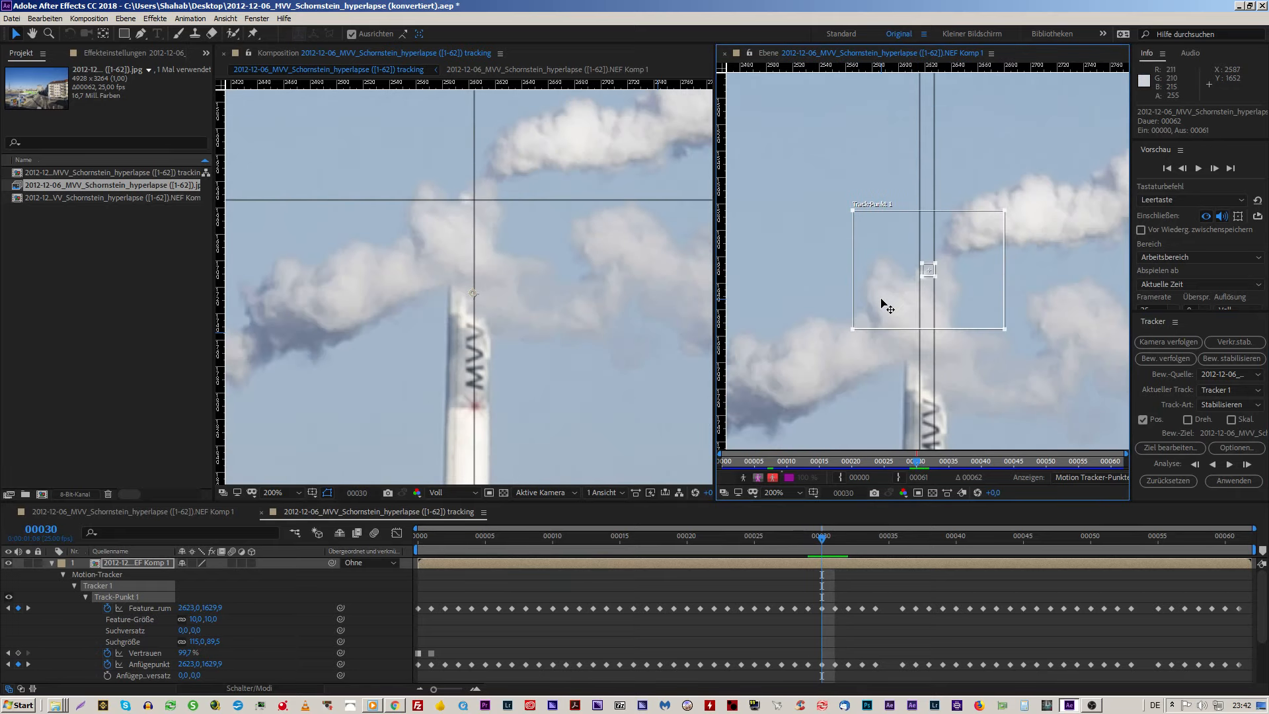
key("Page_Down")
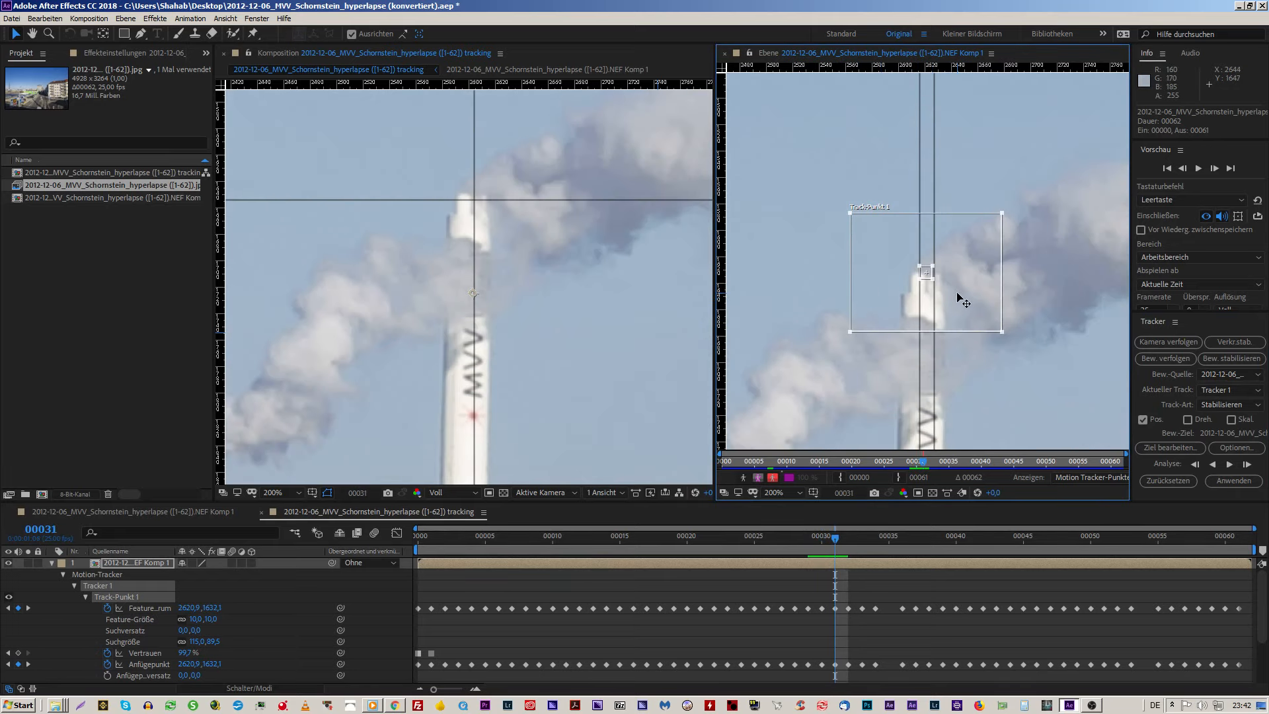
Step: Lower the track point at frame 31 to 2620.9, 1633.6 and reapply the motion tracker in X and Y
key("Down")
key("Down")
key("Down")
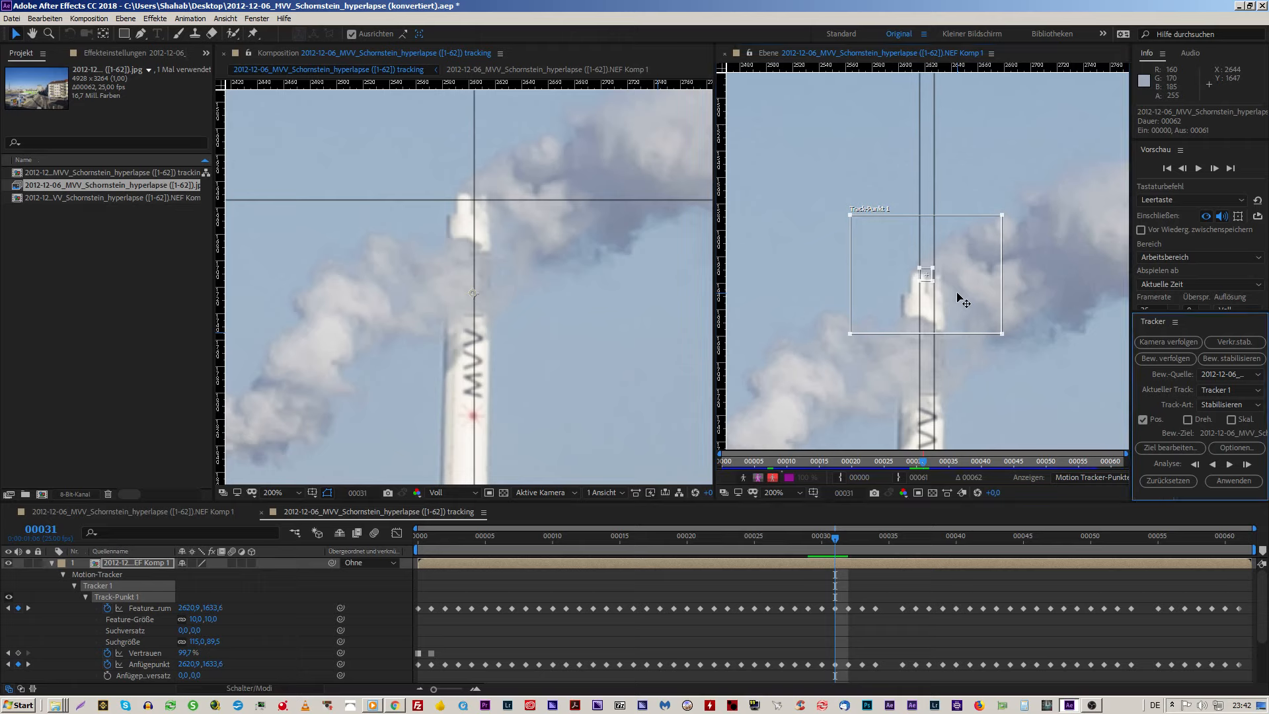
left_click(1235, 482)
left_click(640, 368)
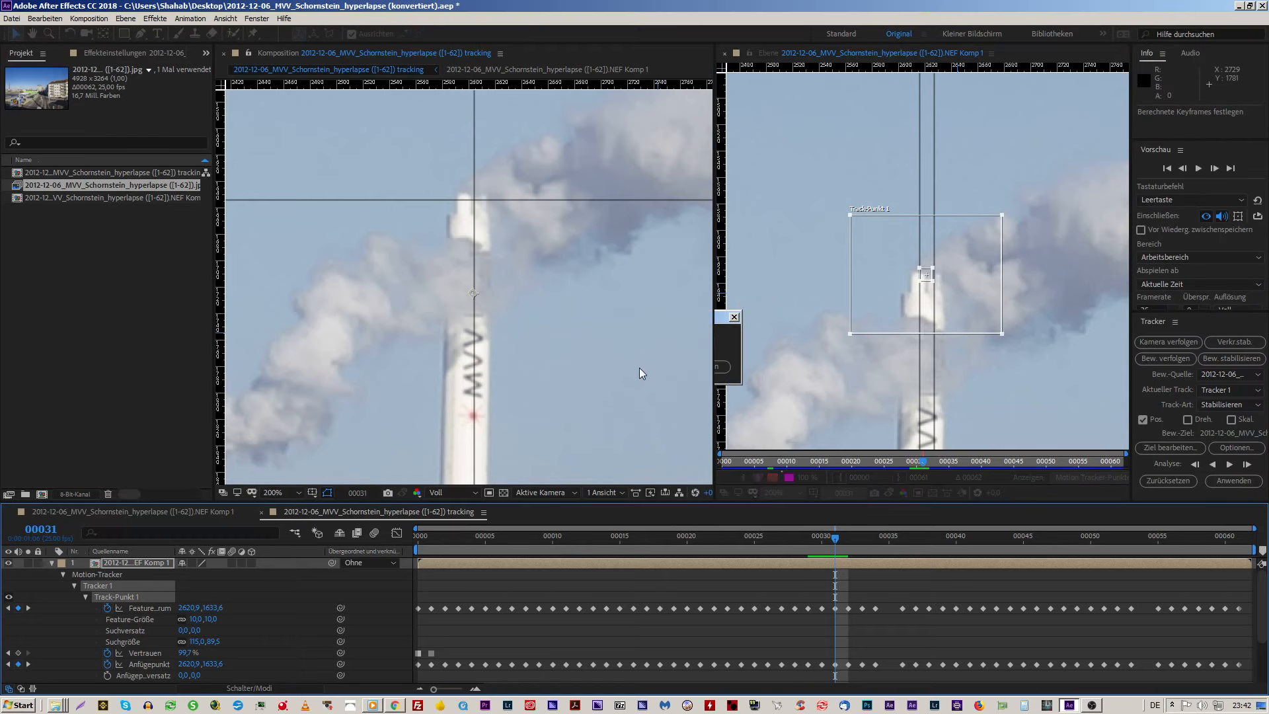
key("Page_Down")
key("Page_Down")
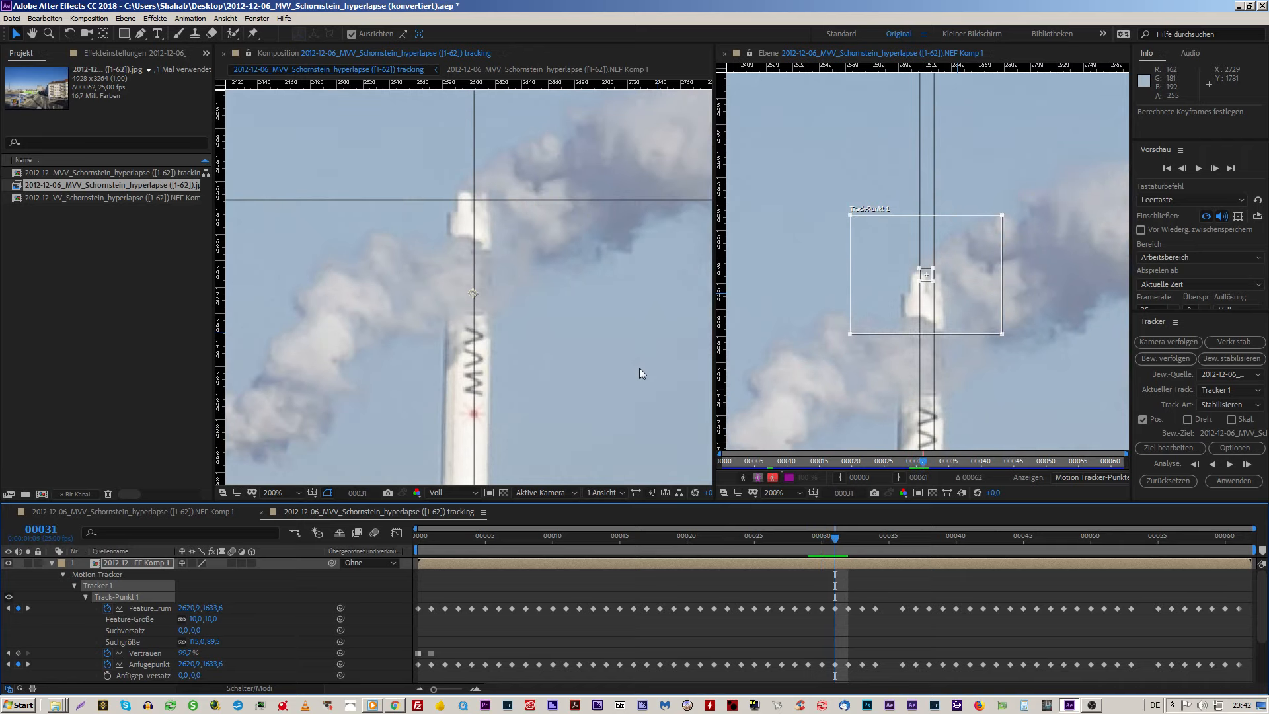
Step: Shift the track point at frame 31 left to 2619.9, 1633.6 and reapply the motion tracker in X and Y
left_click(969, 314)
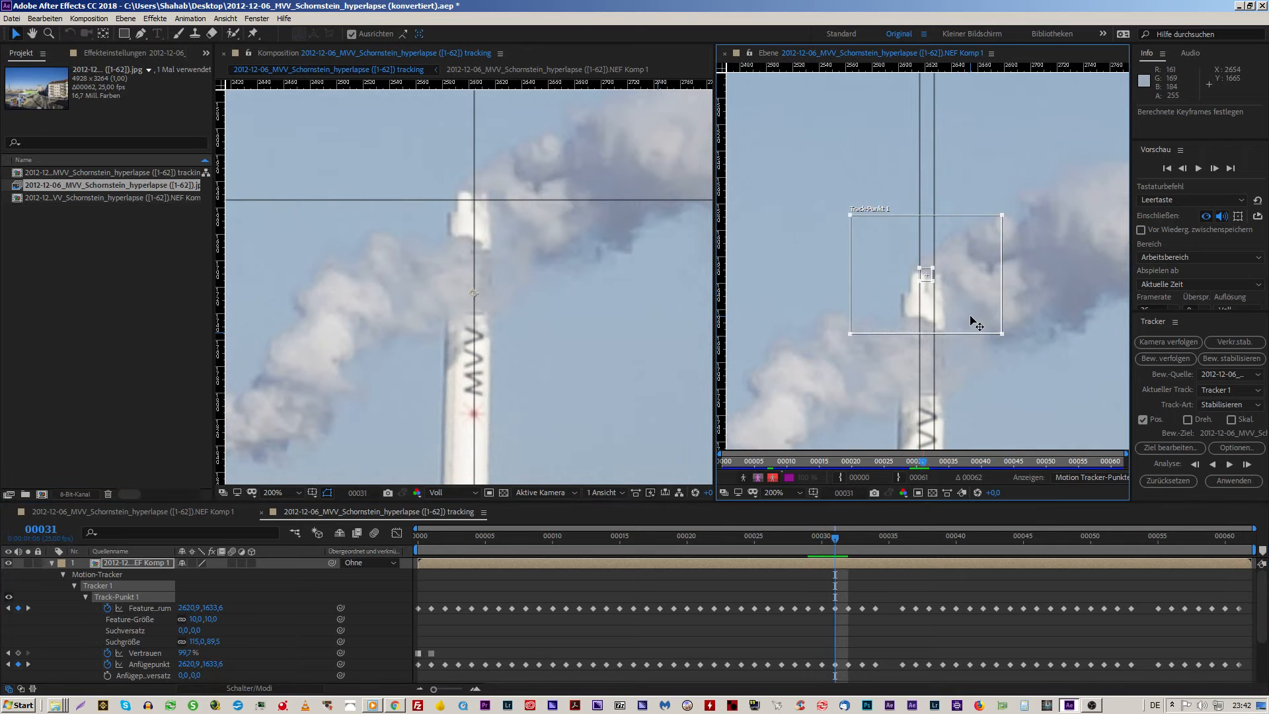
left_click_drag(972, 320, 971, 320)
left_click(1234, 481)
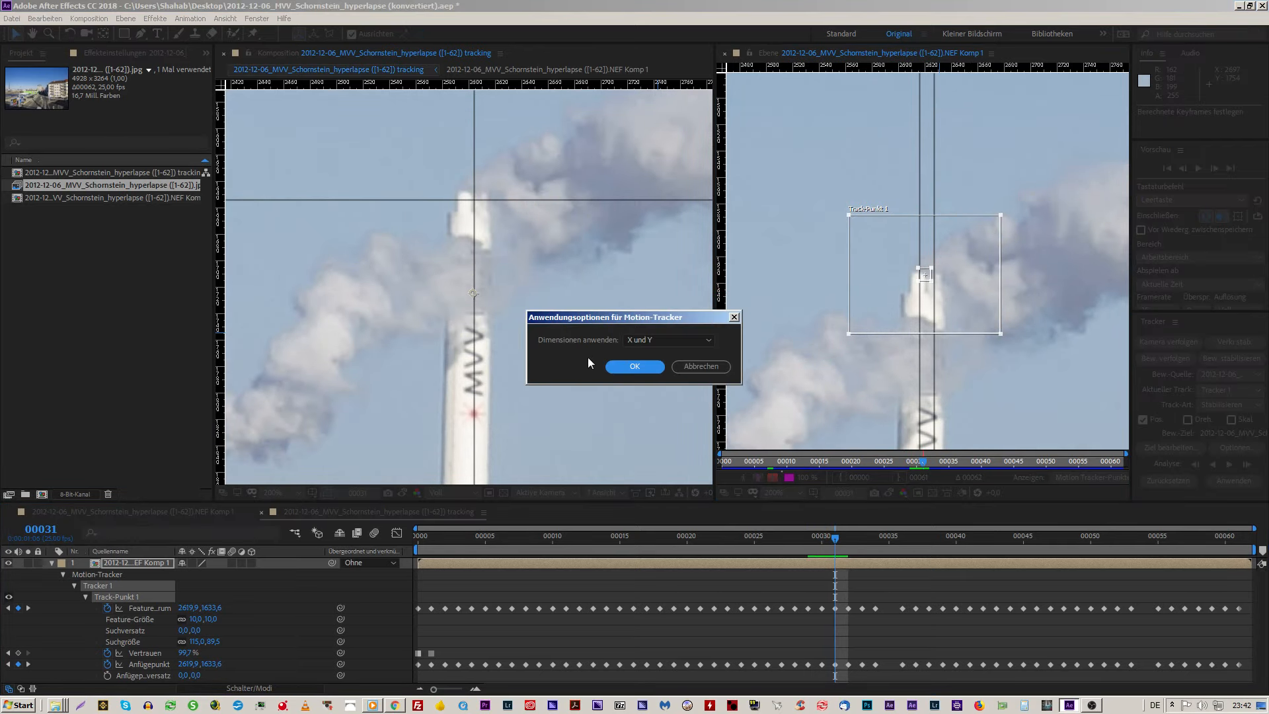
left_click(624, 367)
Step: Compare frames 29 to 32 in the composition, examining the chimney's horizontal alignment at frames 31 and 32
key("Page_Up")
key("Page_Up")
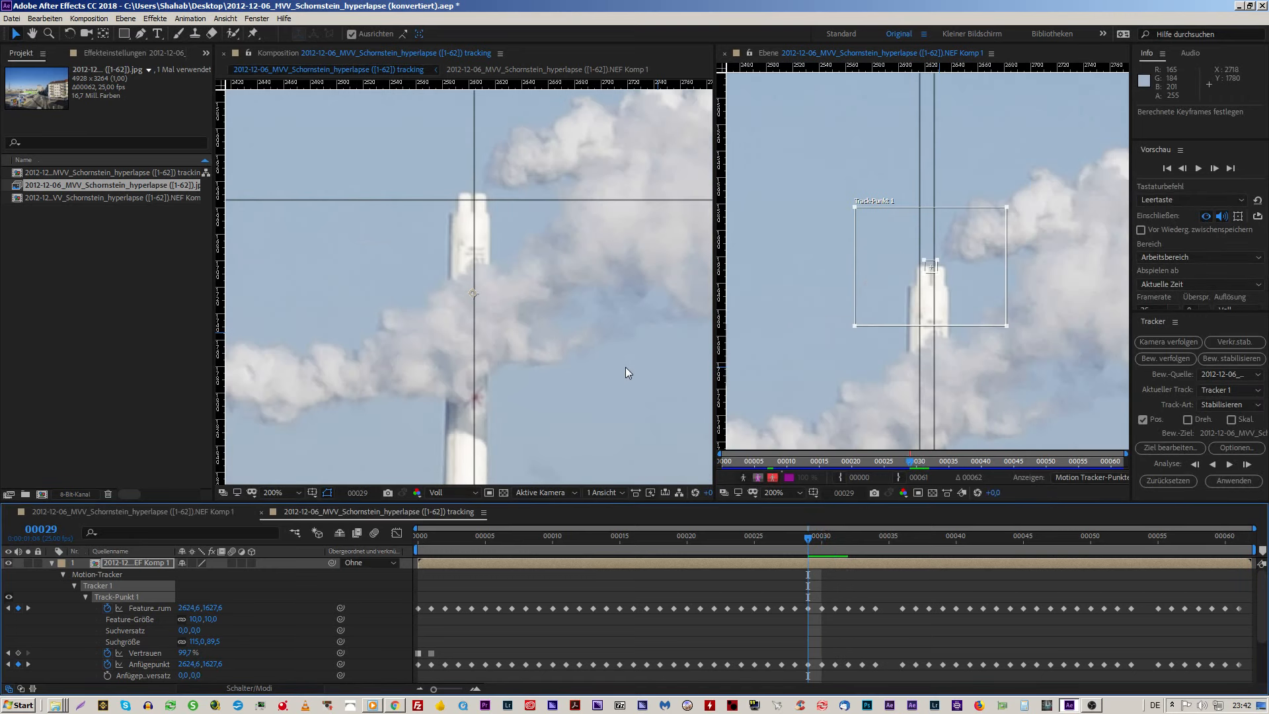
key("Page_Down")
key("Page_Down")
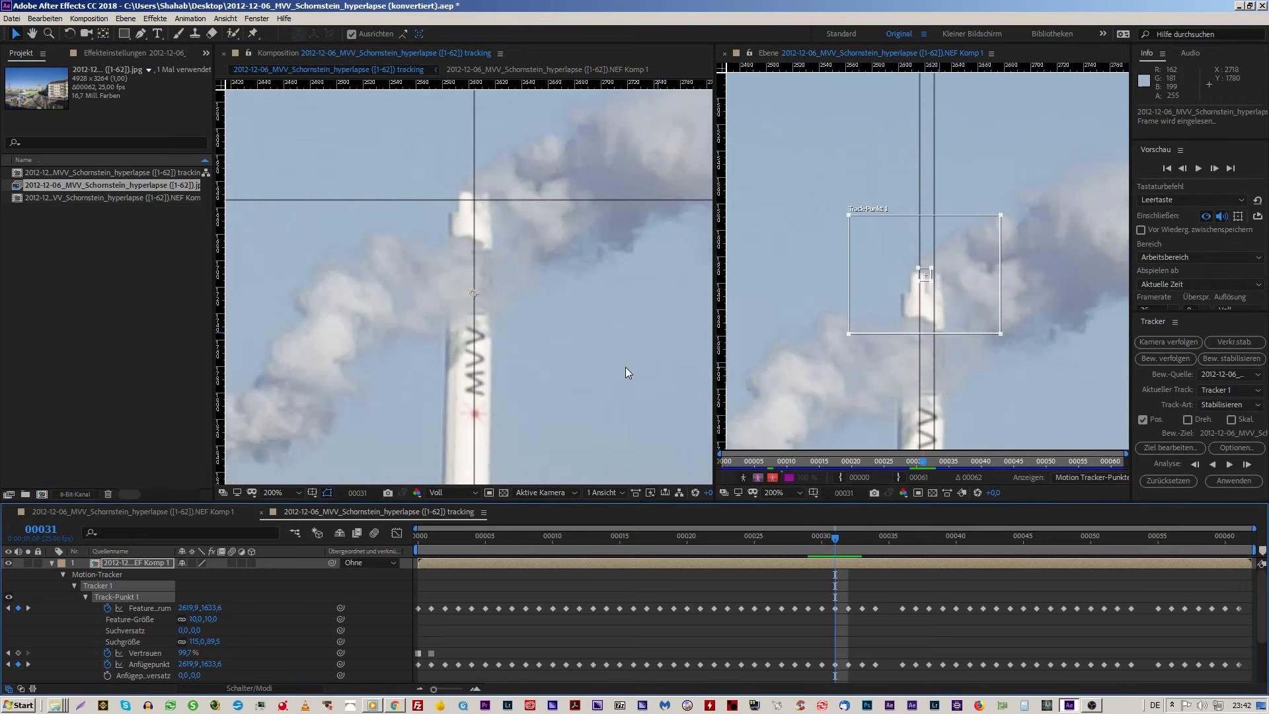
key("Page_Down")
key("Page_Up")
key("Page_Up")
key("Page_Down")
key("Page_Down")
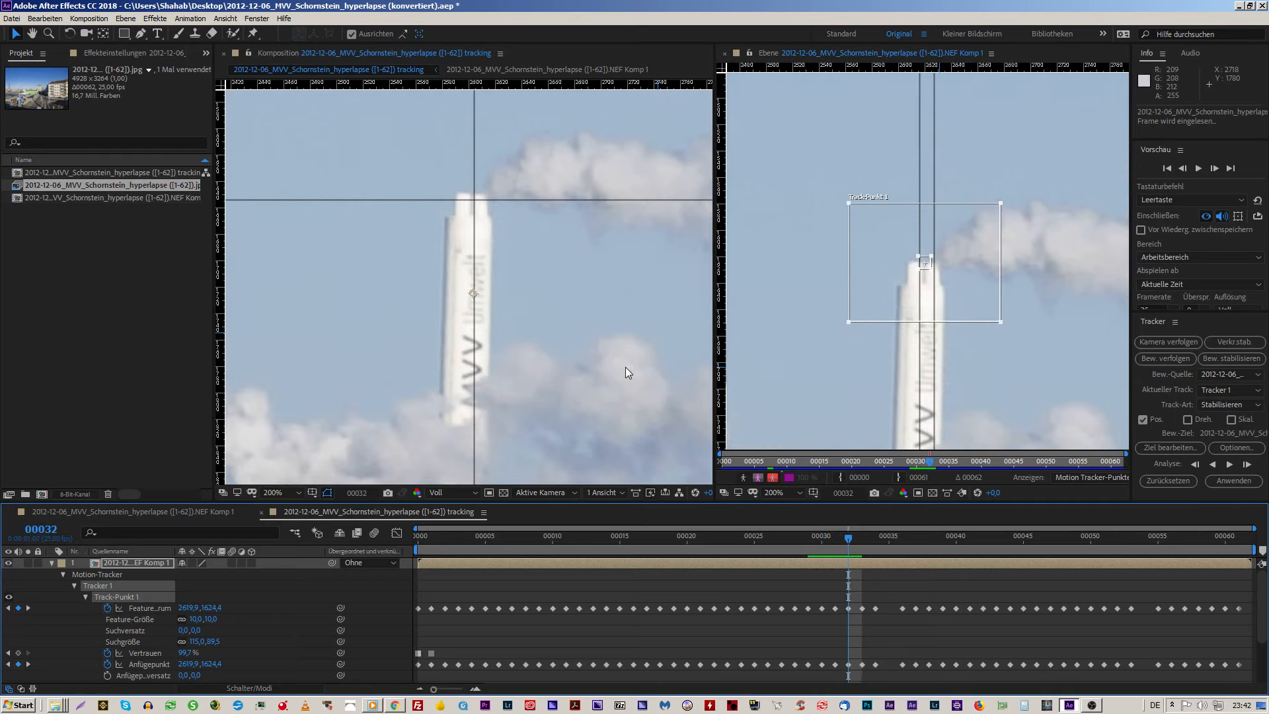
key("Page_Up")
key("Page_Down")
Step: Shift the track point at frame 32 left to 2618.9, 1624.4 and reapply the motion tracker in X and Y
left_click(957, 300)
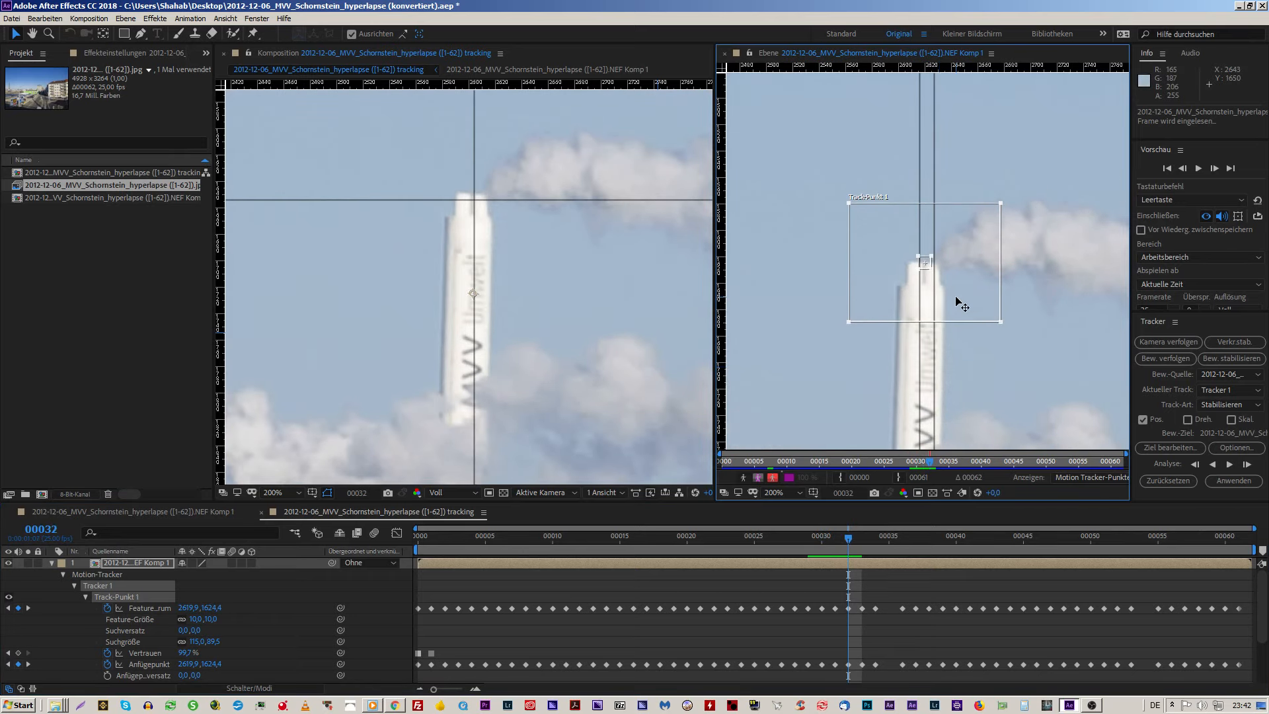
key("Left")
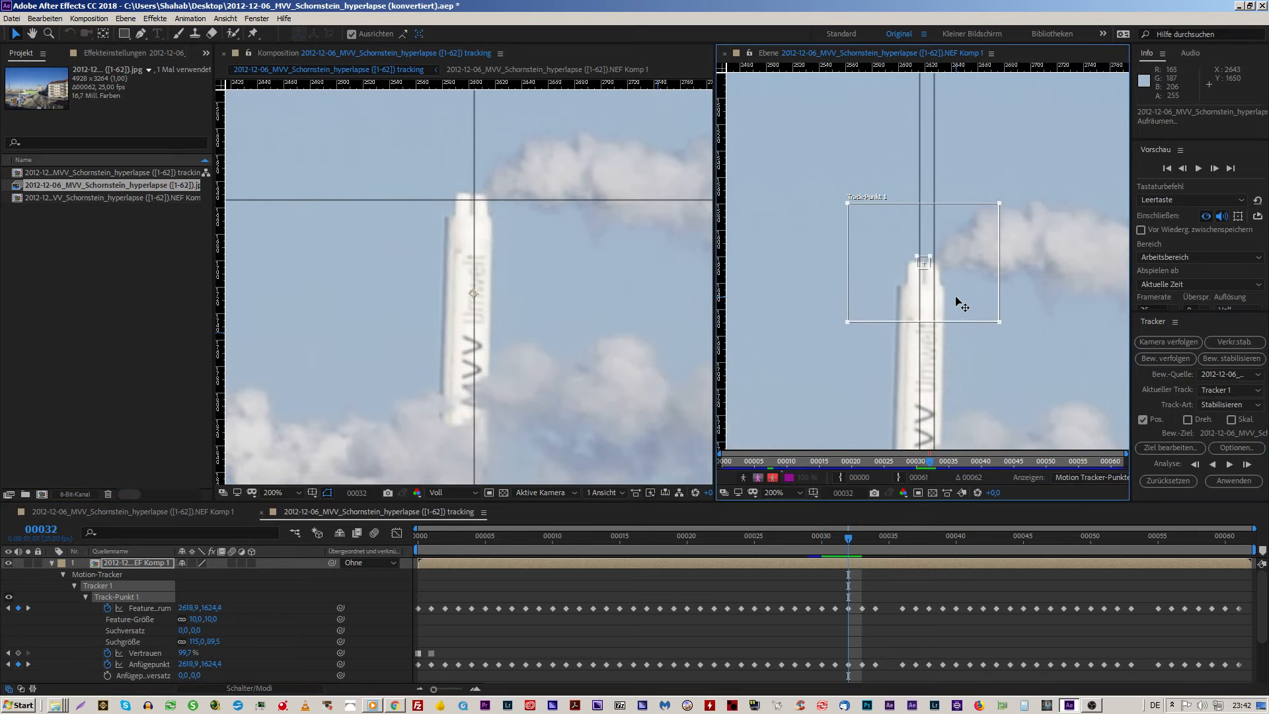
key("Page_Down")
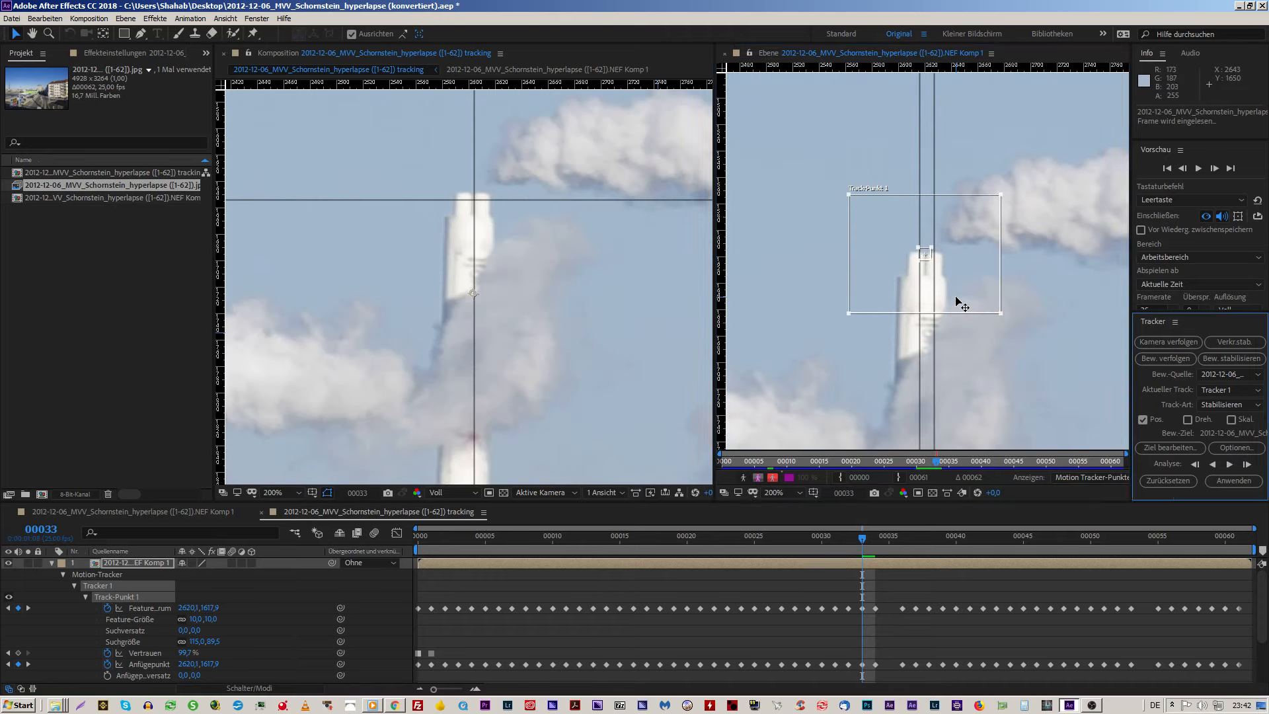
key("Page_Down")
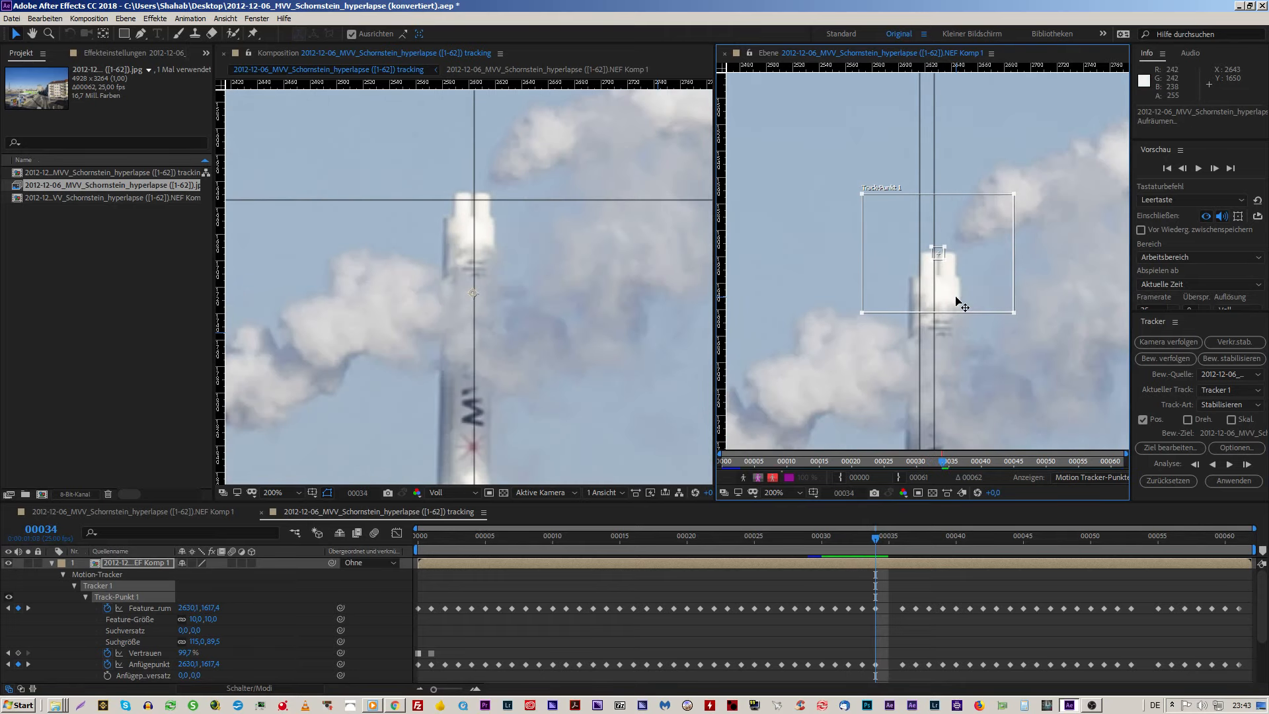
key("Page_Down")
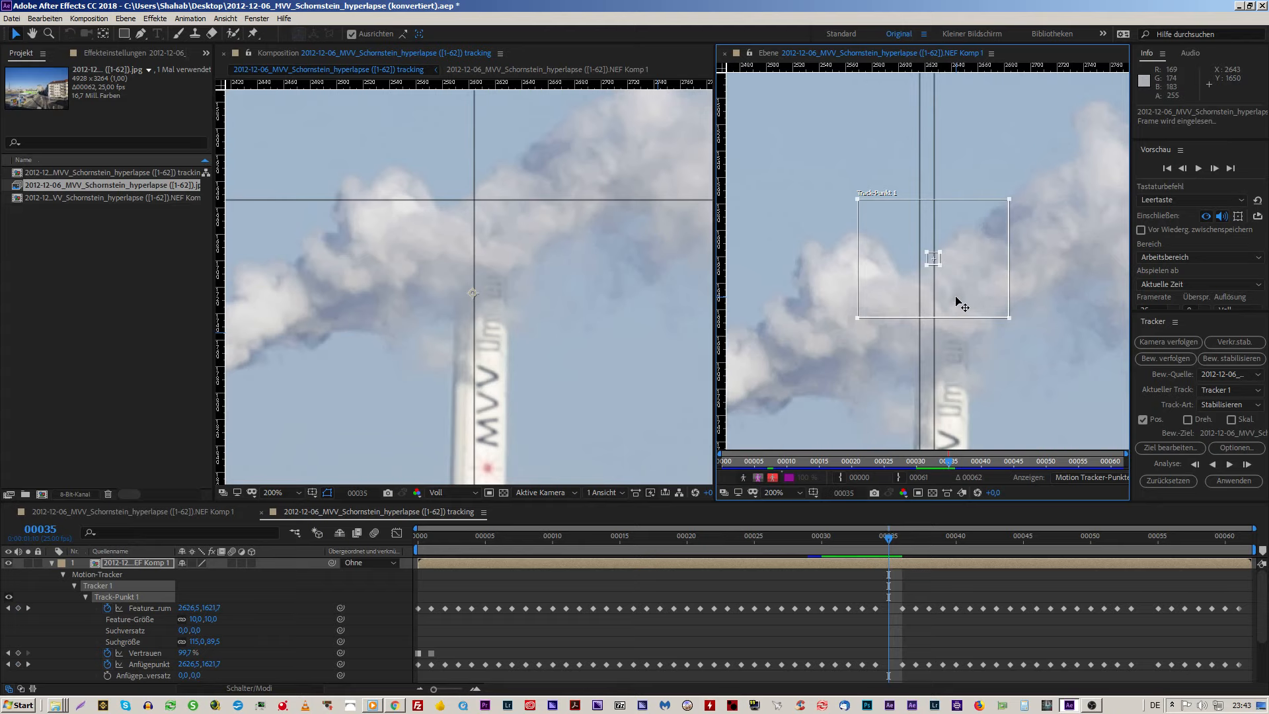
key("Page_Up")
left_click(1219, 481)
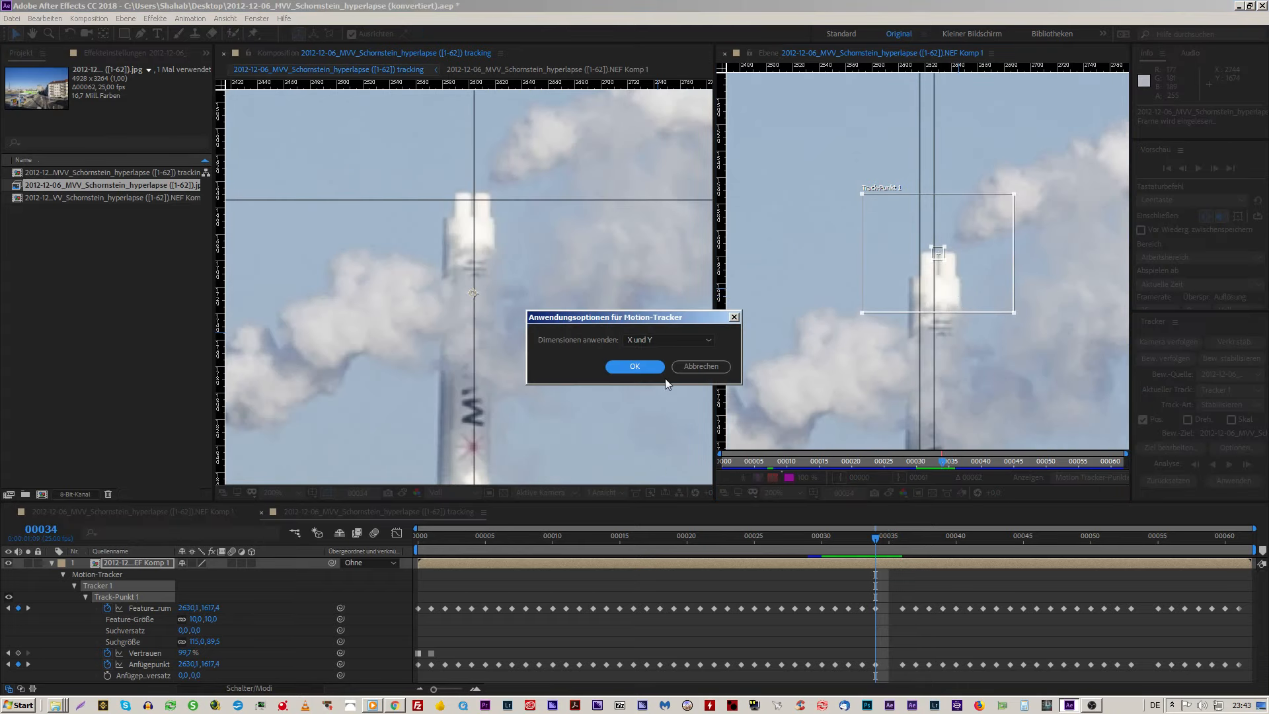
left_click(646, 367)
Step: Compare frames 33 to 35 in the composition, examining how far the chimney is offset at frame 35
key("Page_Down")
key("Page_Up")
key("Page_Up")
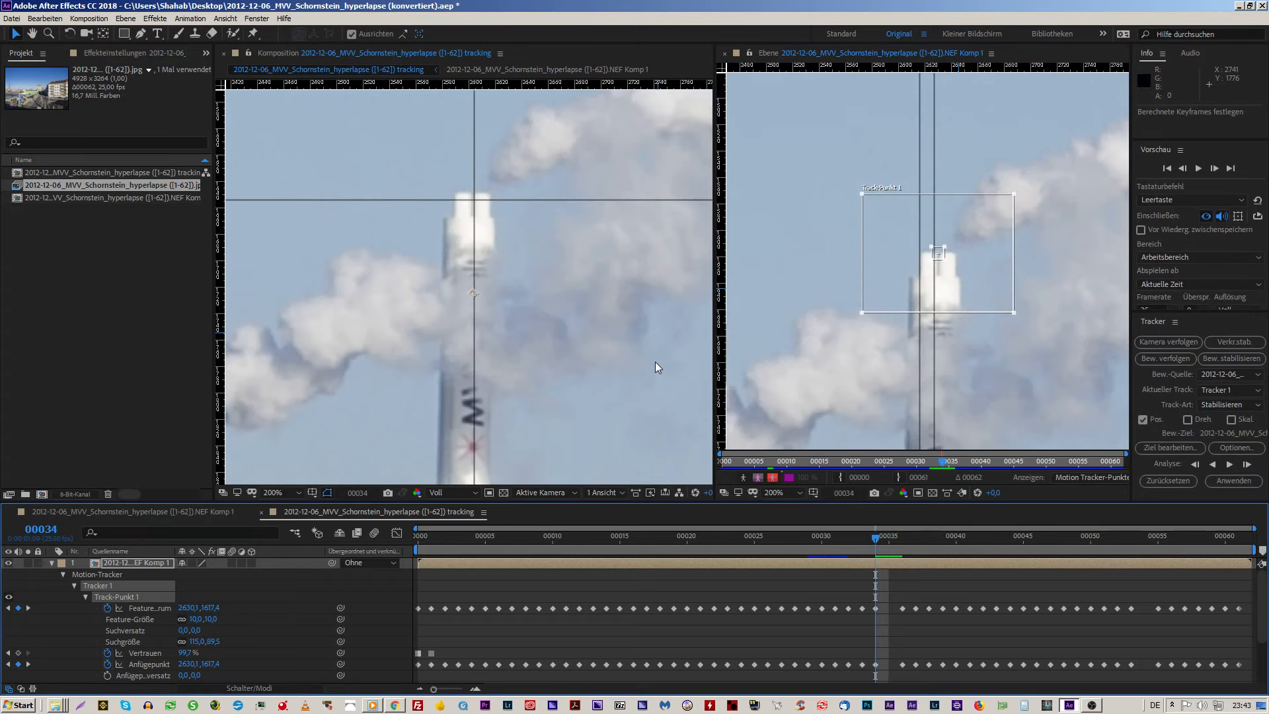
key("Page_Down")
key("Page_Down")
key("Page_Up")
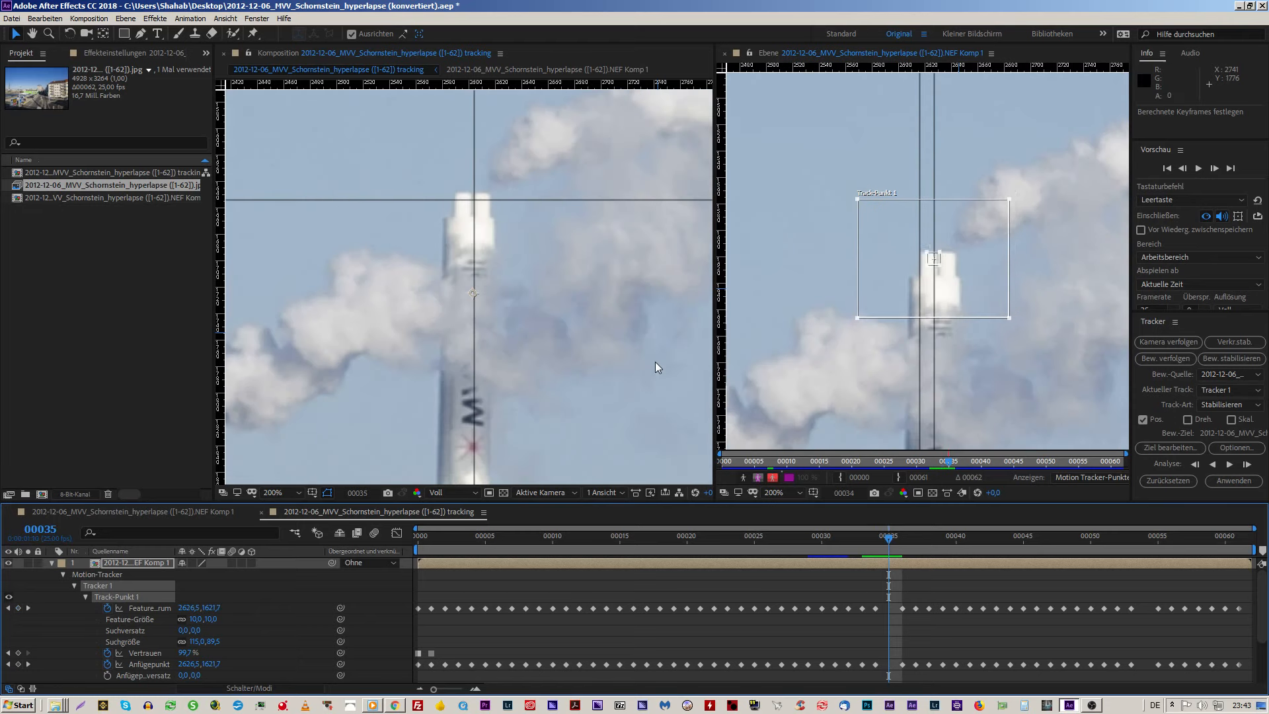
key("Page_Down")
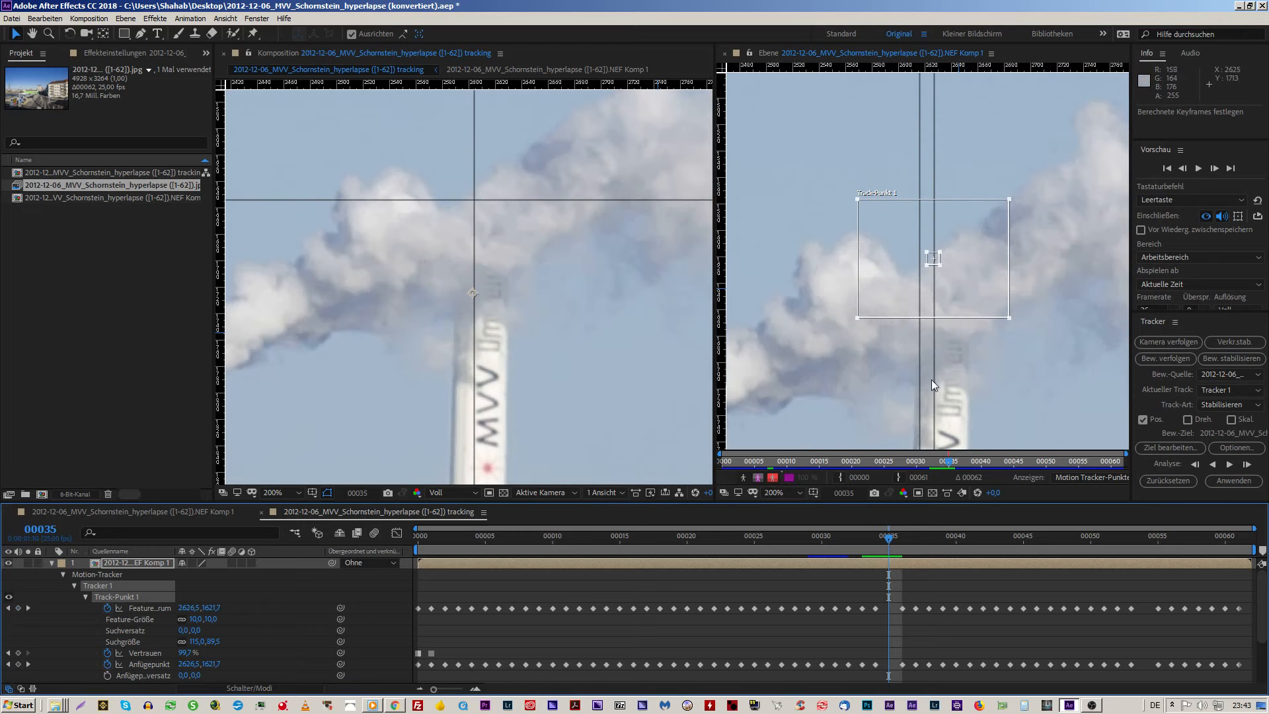
Step: At frame 35, shift the track point to 2637.5, 1632.2 using guides along the chimney's edges, and reapply the motion tracker in X and Y
left_click_drag(932, 380, 968, 384)
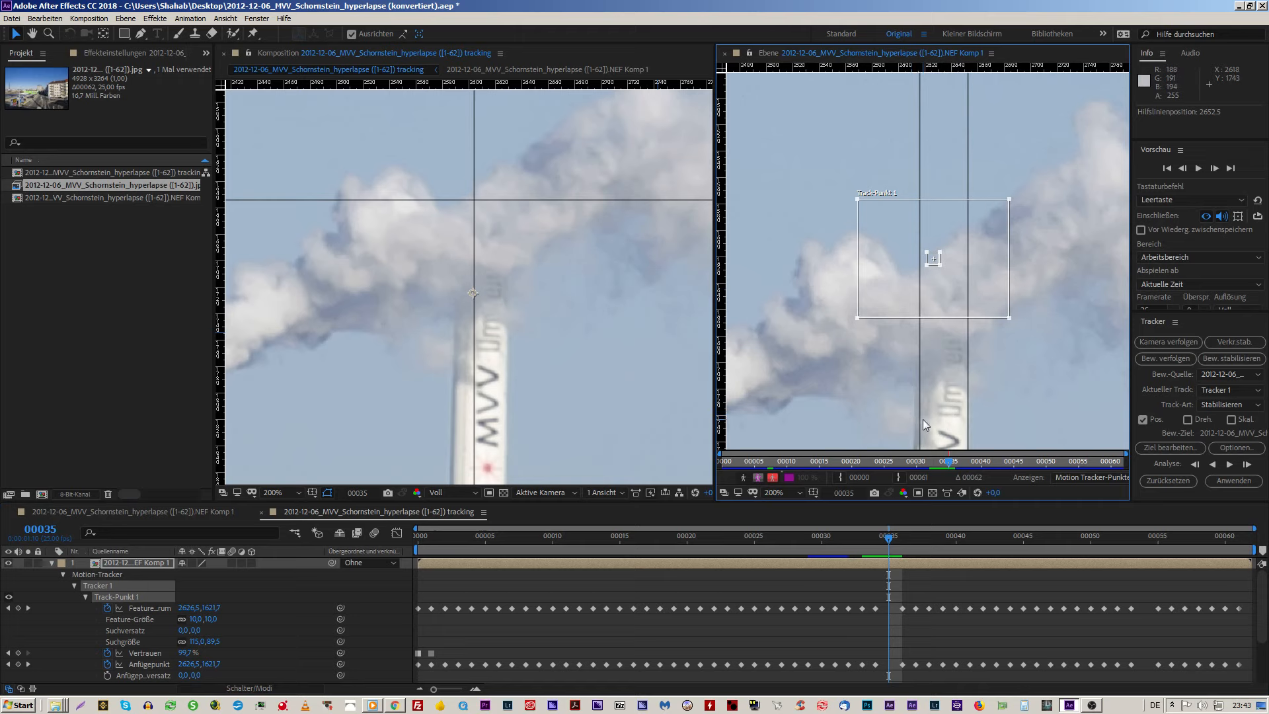
left_click_drag(921, 419, 915, 410)
left_click_drag(996, 276, 996, 297)
left_click(1219, 479)
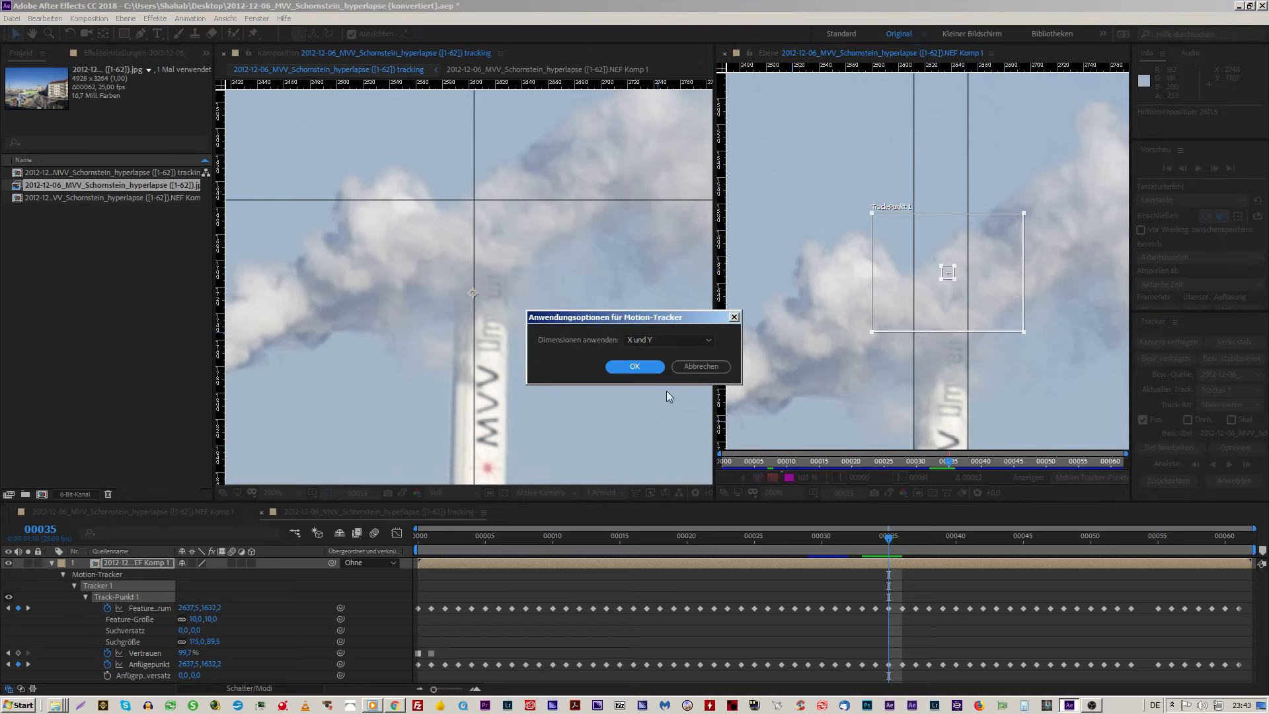
left_click(632, 371)
Step: Compare frames 34 to 36 in the composition, examining the chimney's horizontal alignment at frame 35
key("Page_Up")
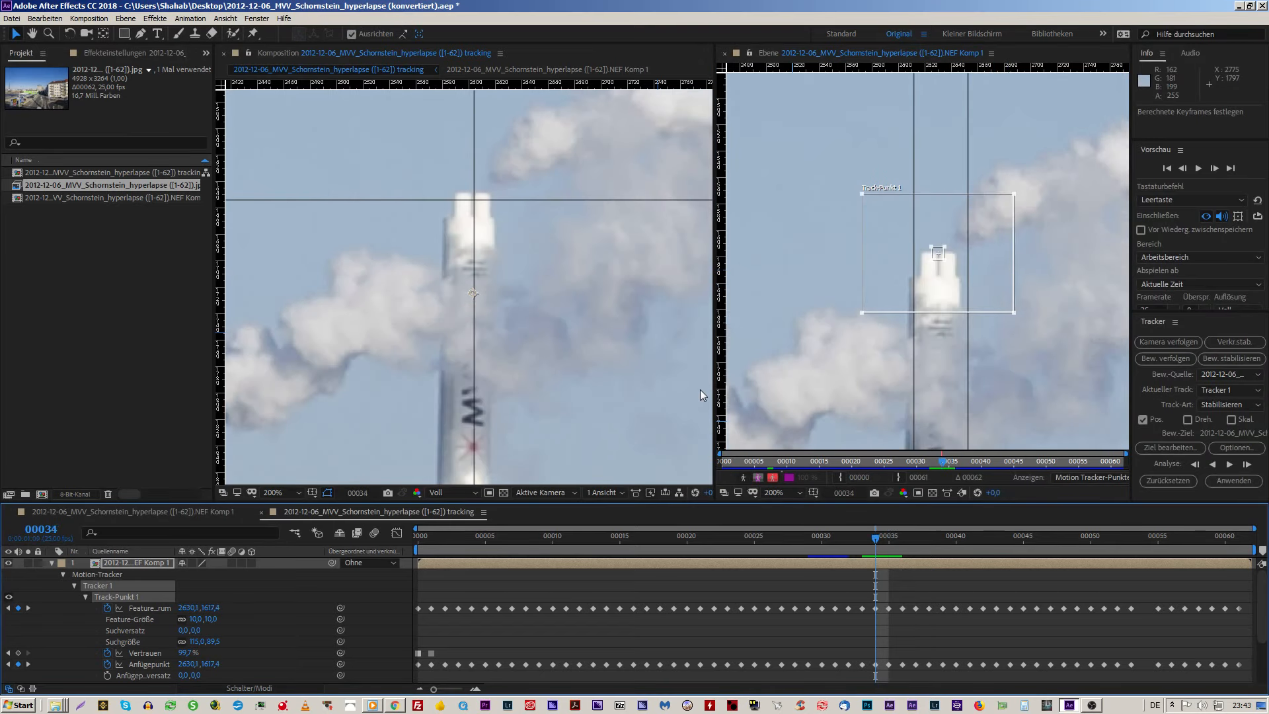
key("Page_Up")
key("Page_Down")
key("Page_Down")
key("Page_Up")
key("Page_Up")
key("Page_Down")
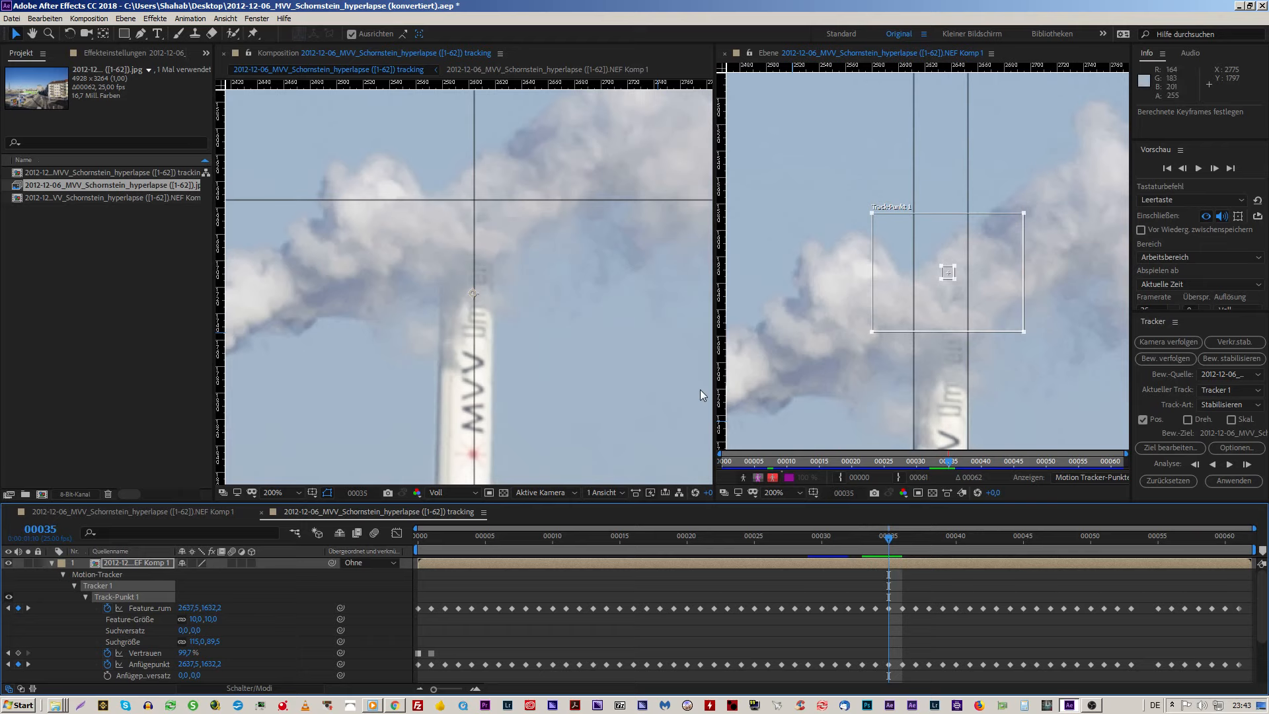
key("Page_Down")
key("Page_Up")
key("Page_Up")
key("Page_Down")
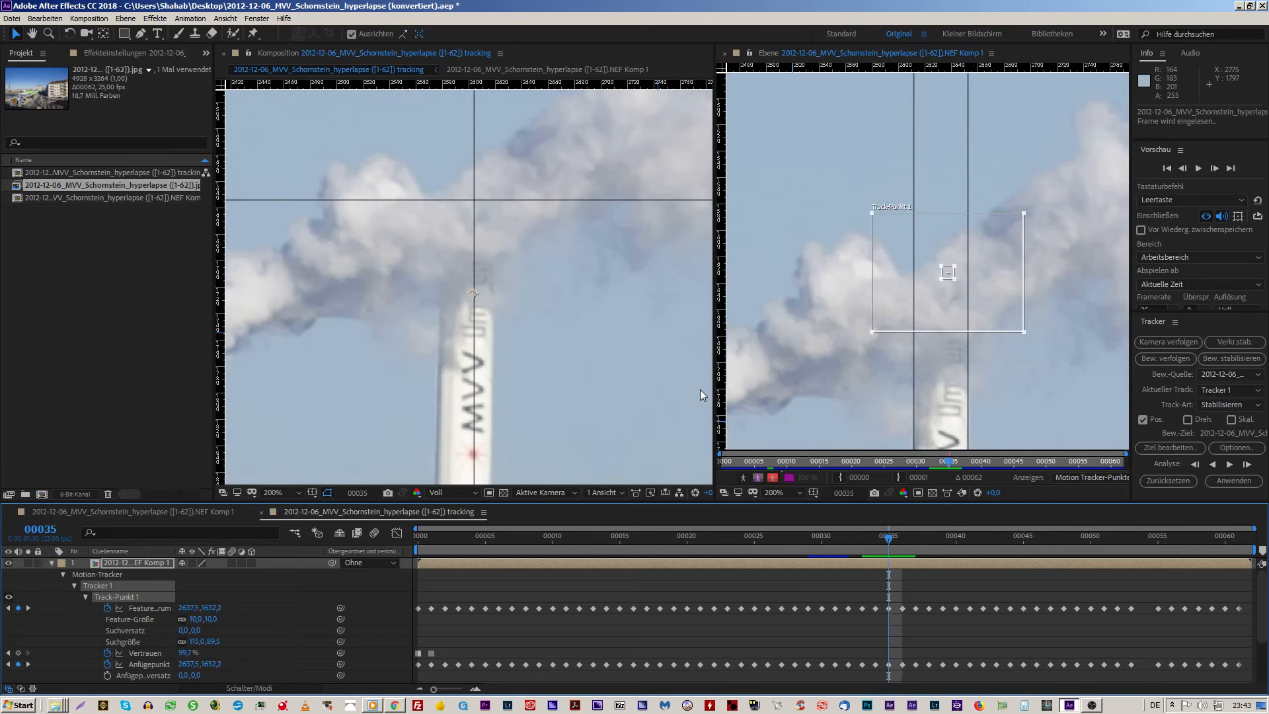
key("Page_Up")
key("Page_Down")
key("Page_Up")
key("Page_Down")
key("Page_Down")
key("Page_Up")
key("Page_Down")
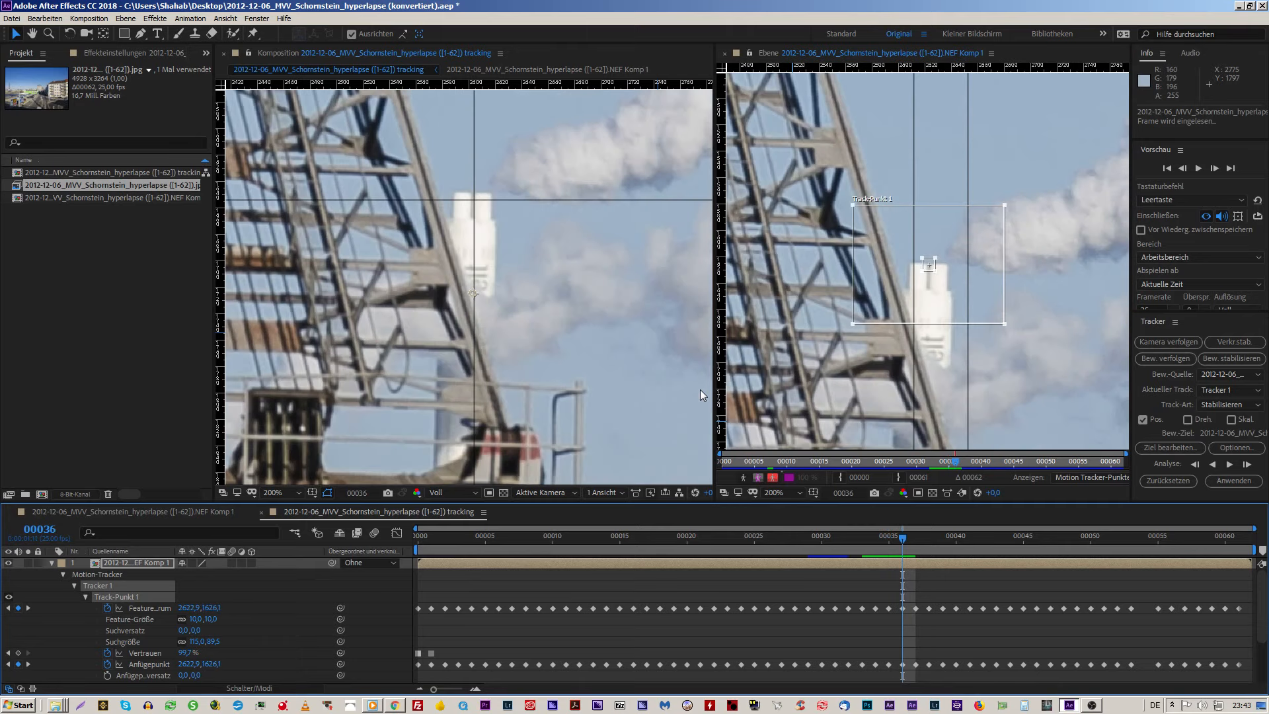
key("Page_Up")
key("Page_Down")
Step: Step through frames 37 to 41 in the composition, examining the chimney's alignment with the guides
key("Page_Down")
key("Page_Down")
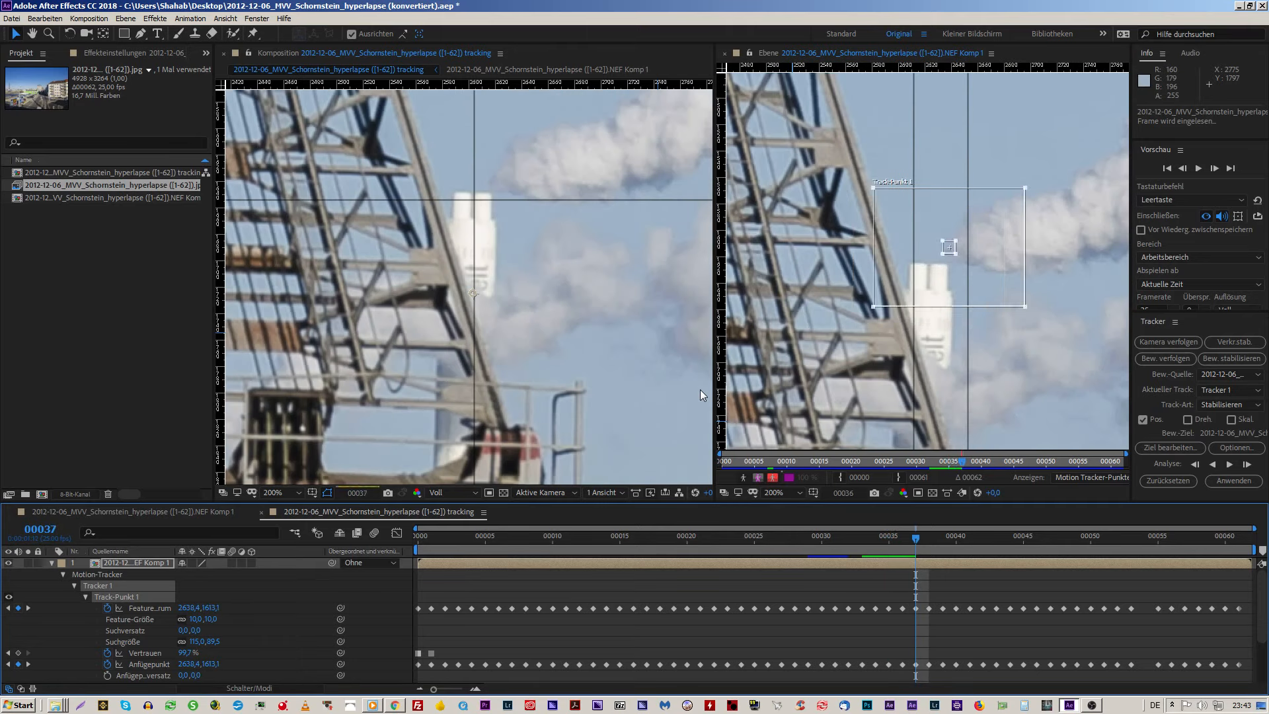
key("Page_Down")
key("Page_Down")
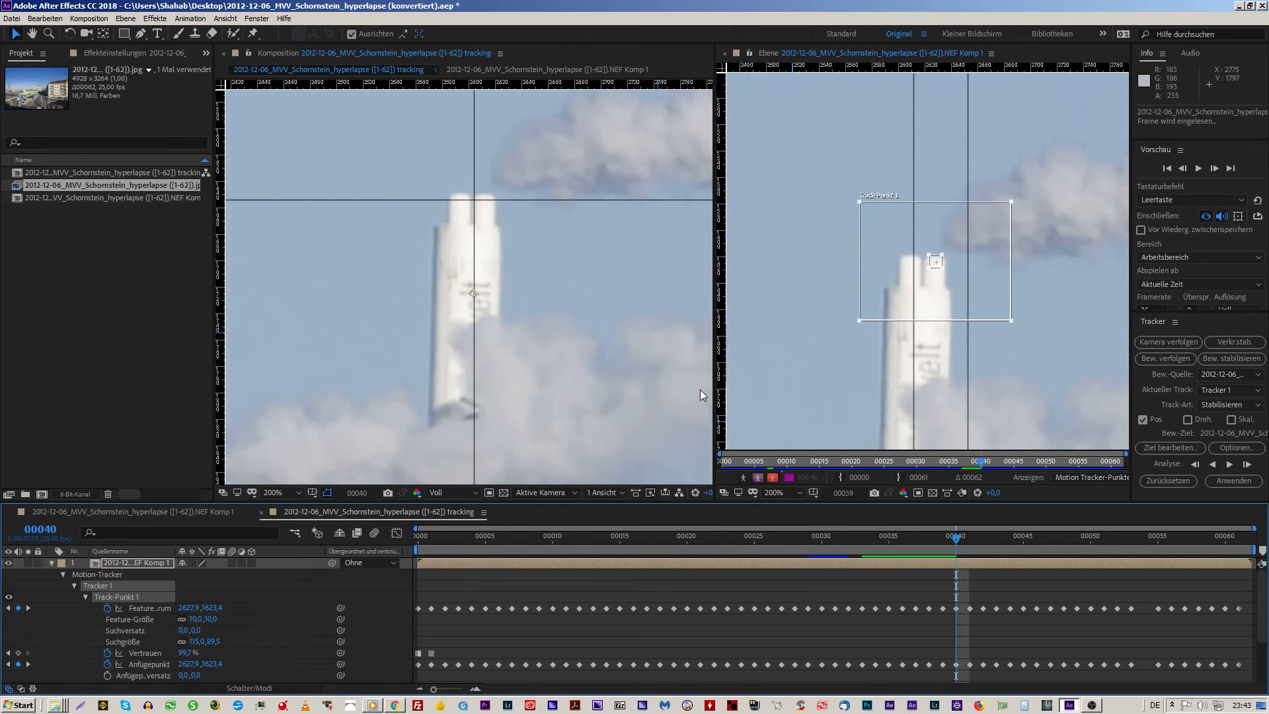
key("Page_Down")
key("Page_Up")
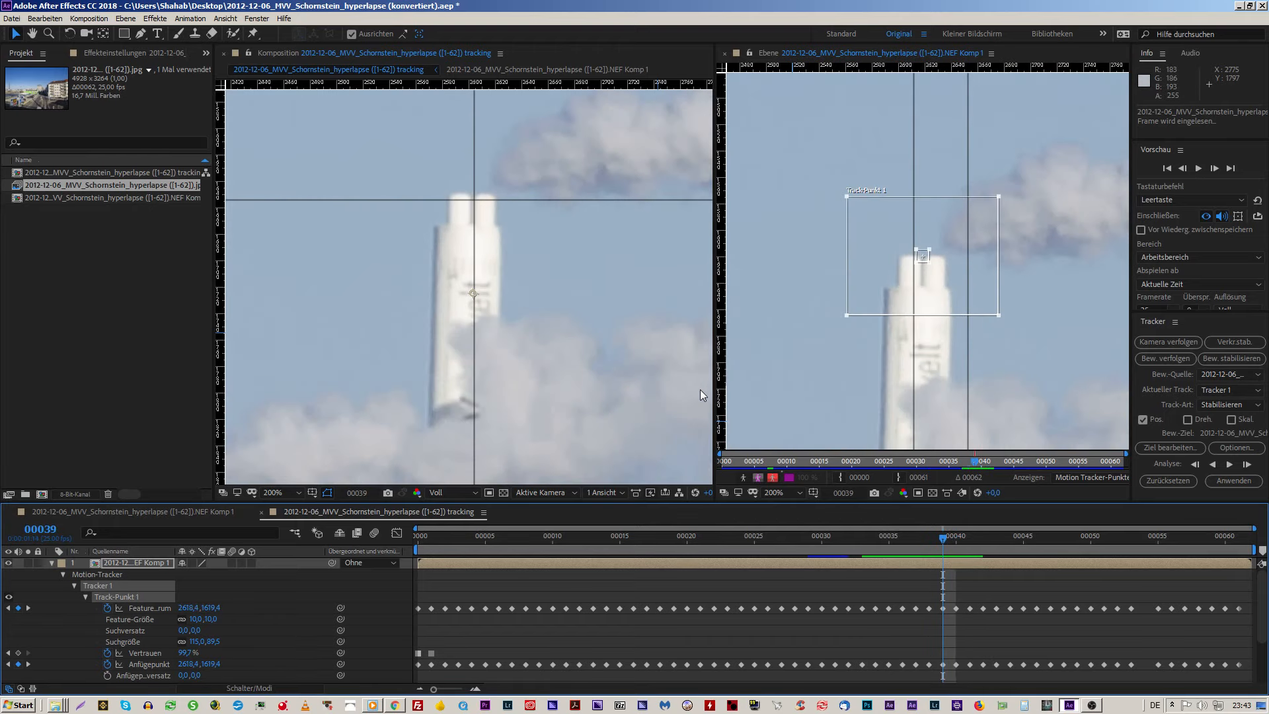
Step: Shift the track point at frame 40 to 2626.9, 1624.9 and reapply the motion tracker in X and Y
left_click(983, 298)
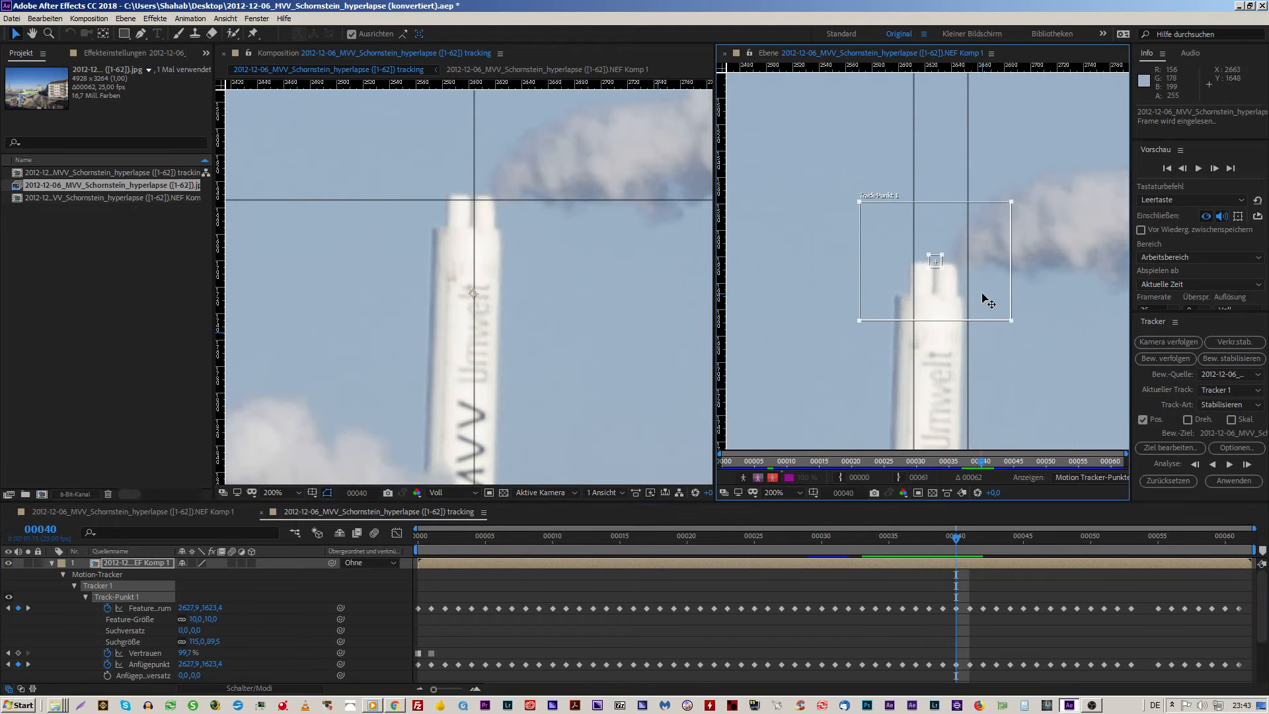
key("Left")
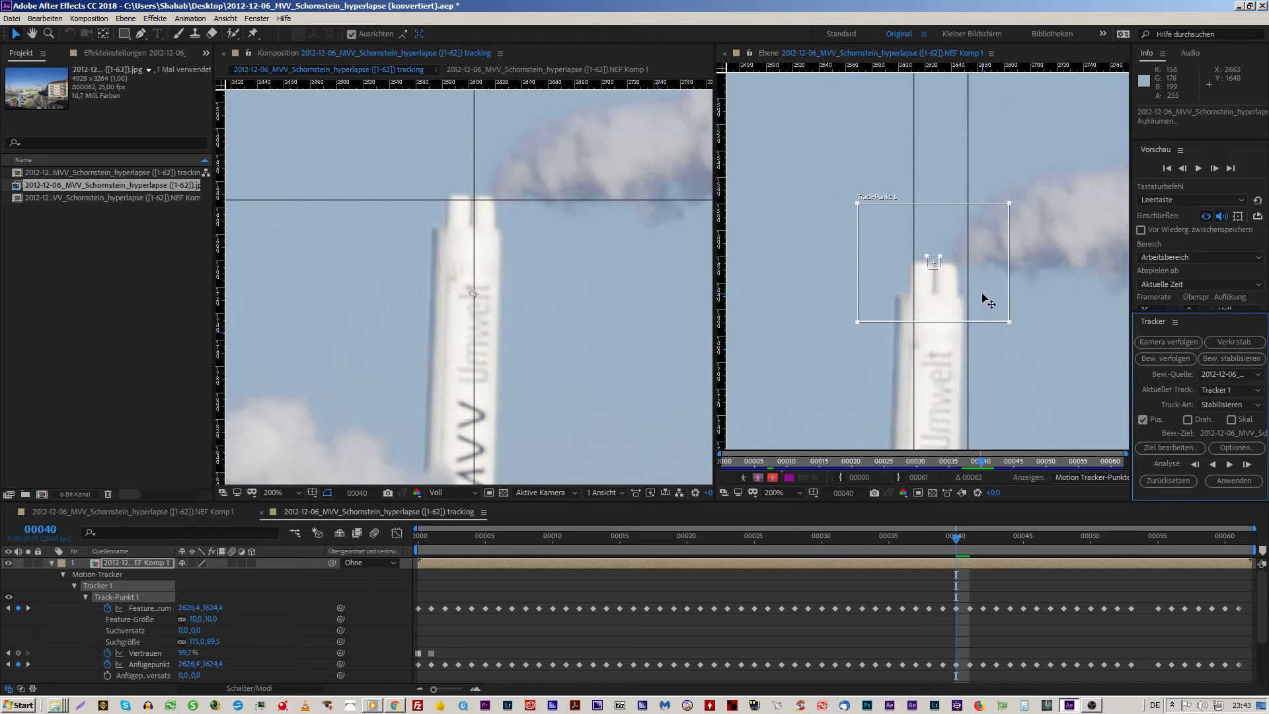
key("Down")
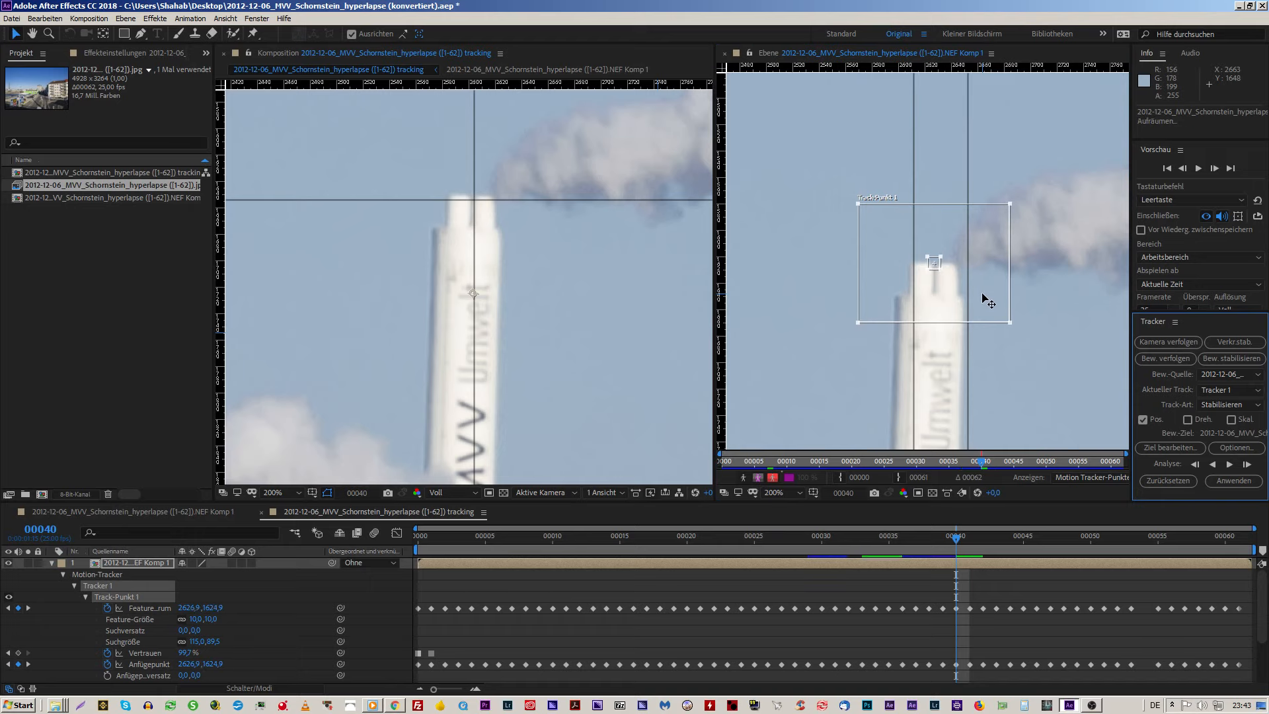
left_click(1232, 484)
left_click(636, 365)
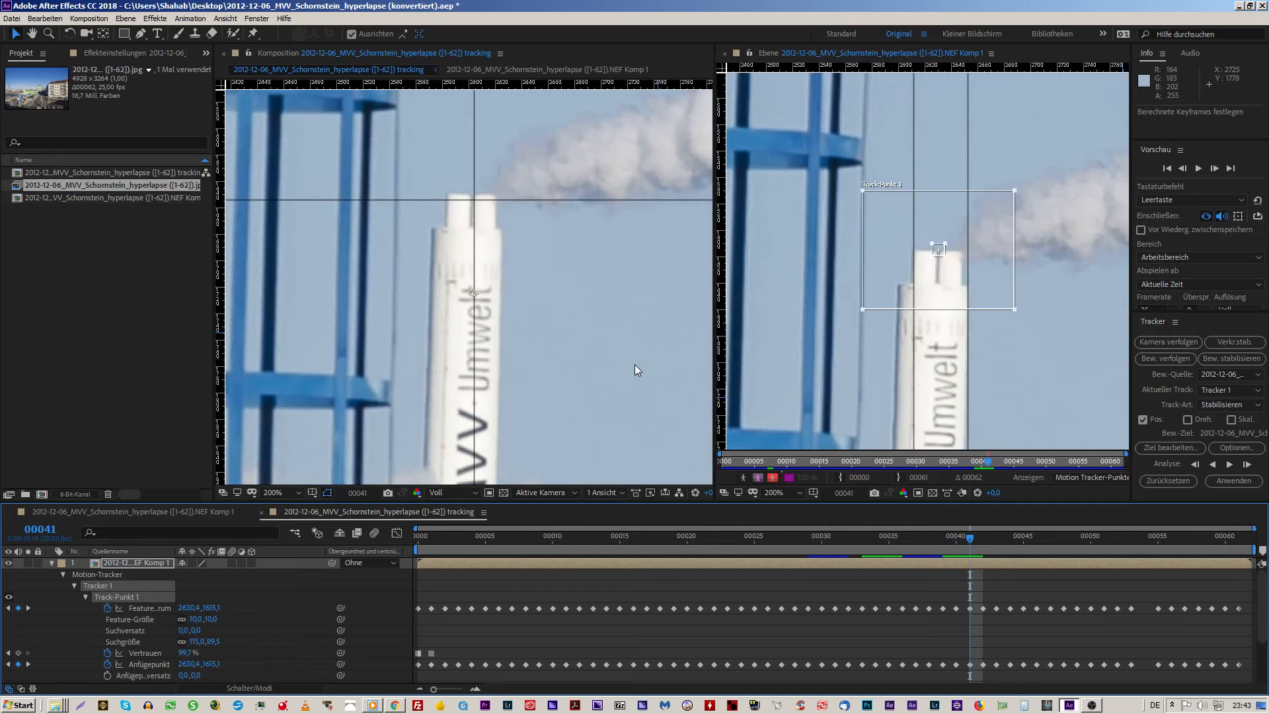
Step: Shift the track point at frame 41 slightly down to 2630.4, 1615.6 and reapply the motion tracker in X and Y
key("Page_Down")
left_click_drag(989, 276, 987, 274)
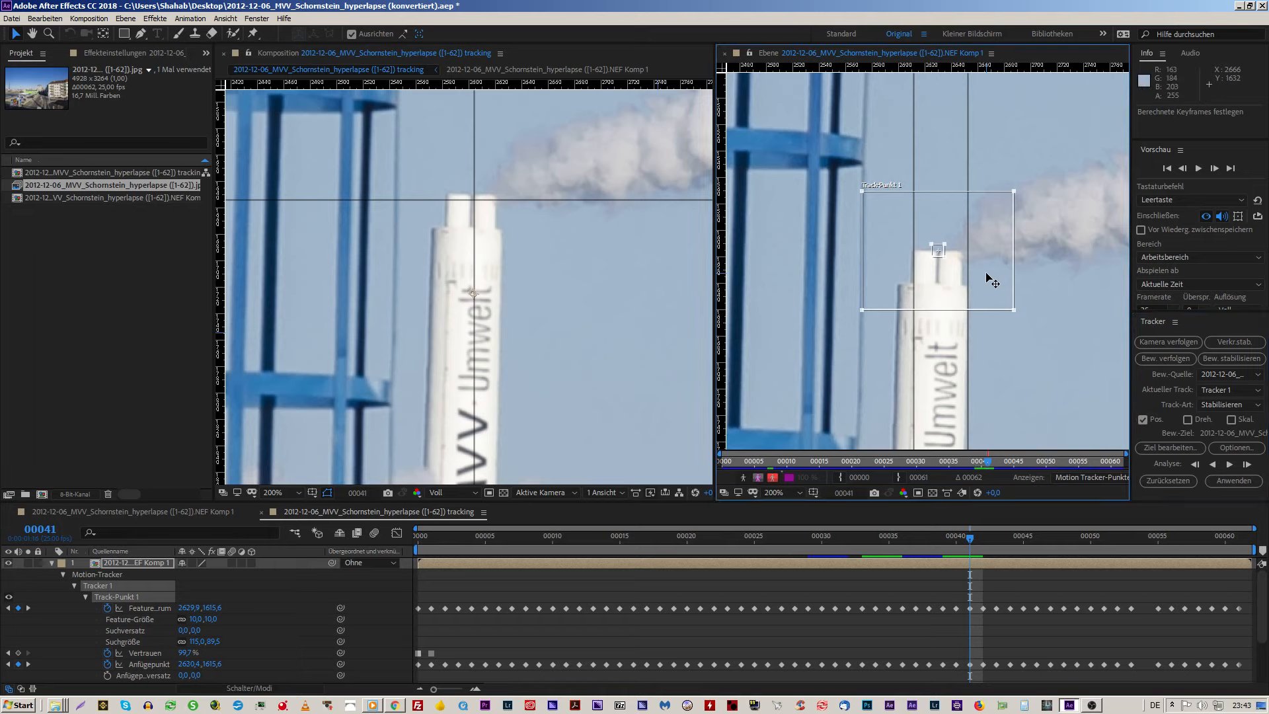
key("Right")
left_click(1233, 481)
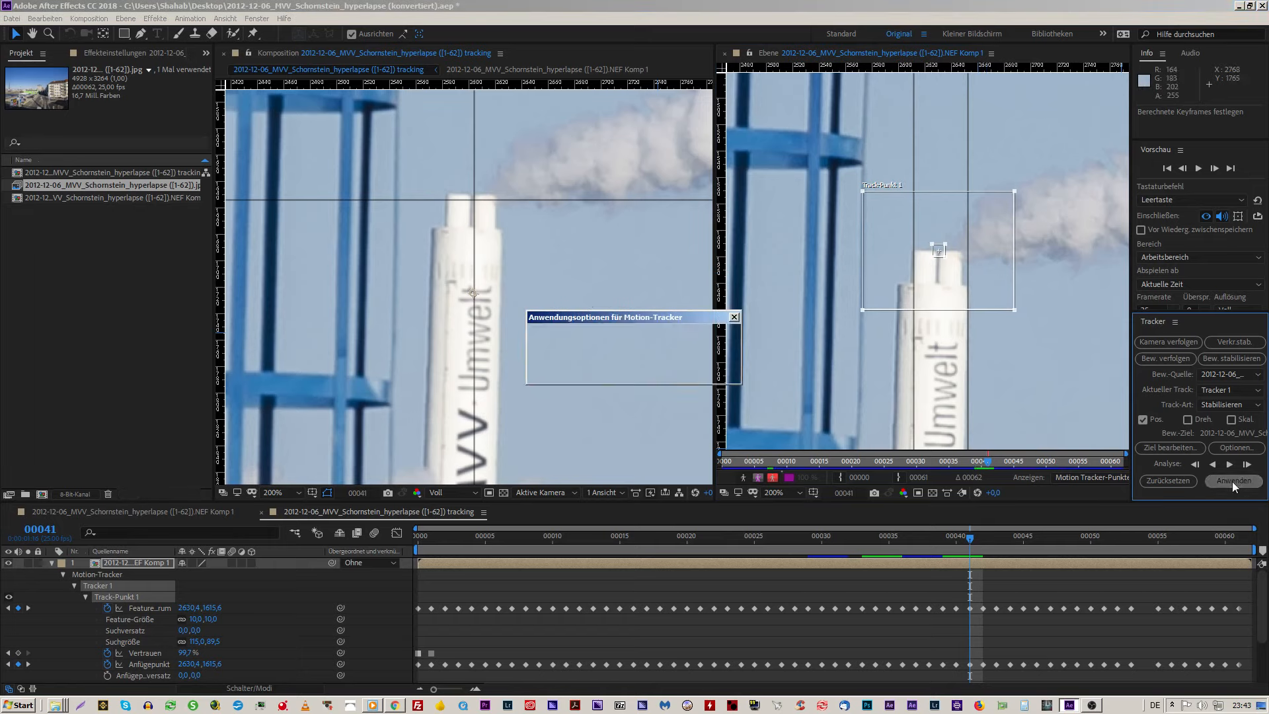
left_click(636, 363)
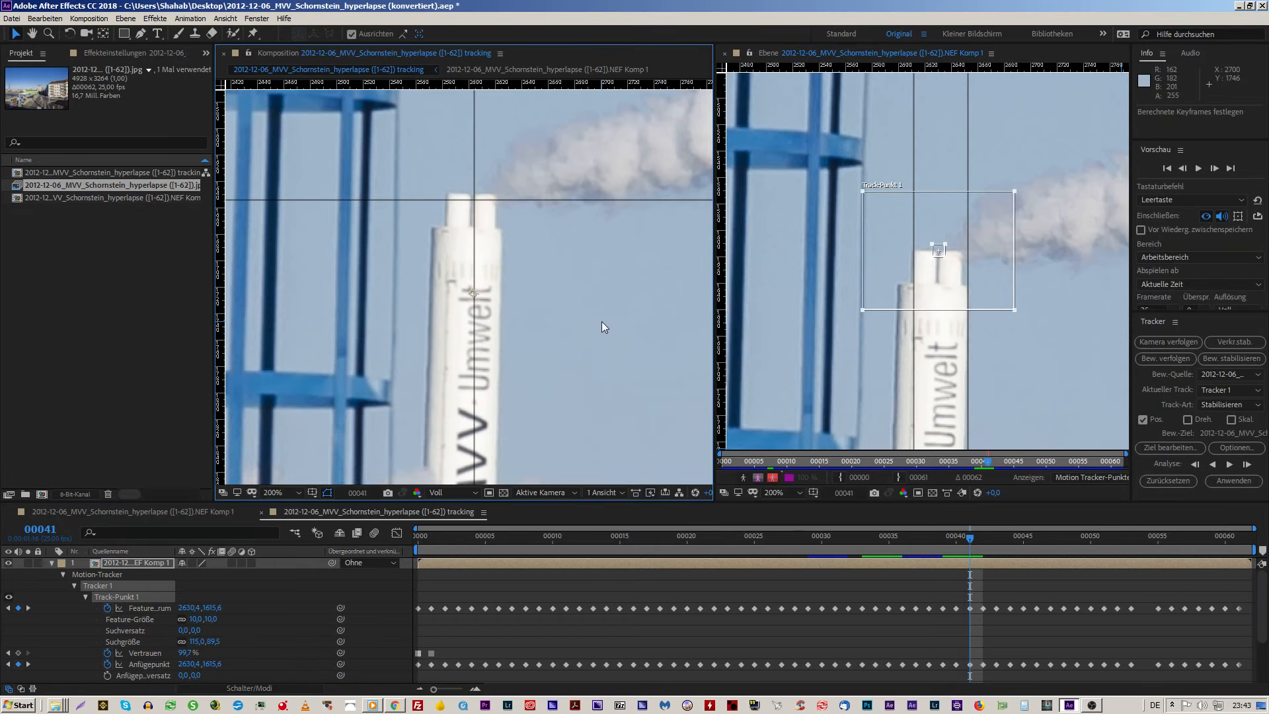
Step: Step through frames 42 to 50 in the composition, examining the chimney top's alignment with the guides
key("Page_Down")
key("Page_Down")
key("Page_Down")
key("Page_Down")
key("Page_Down")
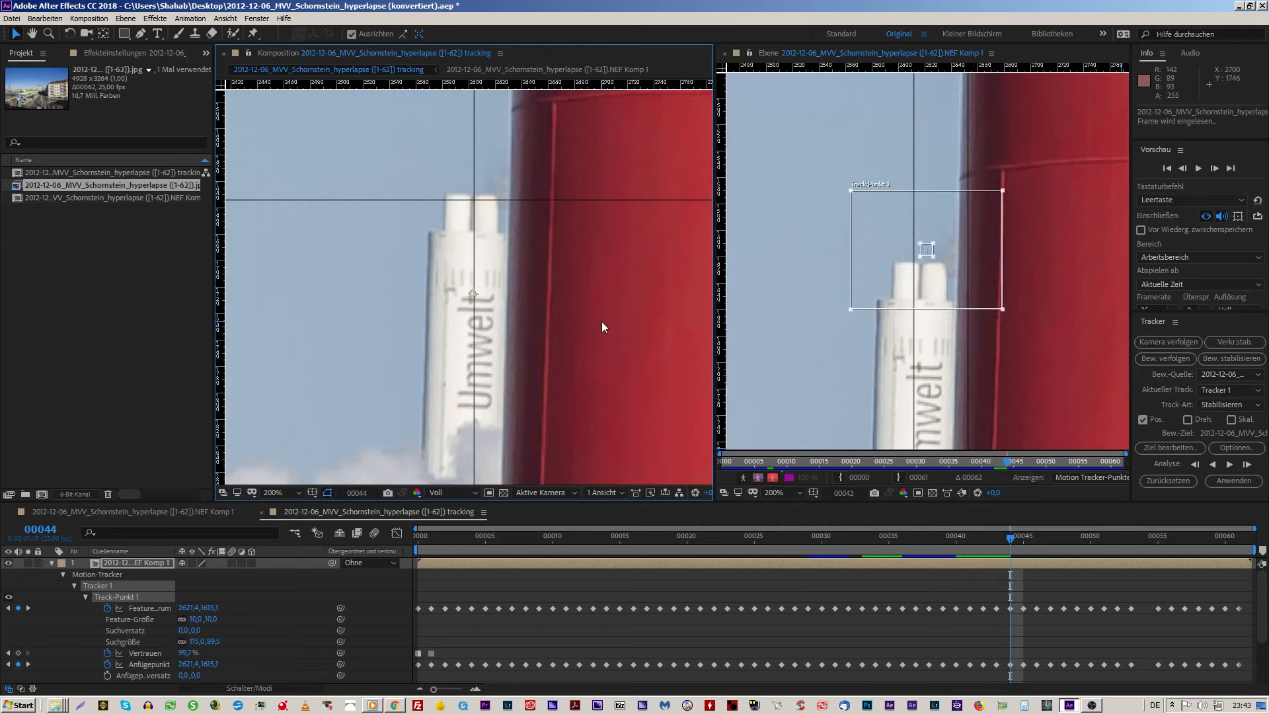
key("Page_Down")
key("Page_Down")
key("Page_Down")
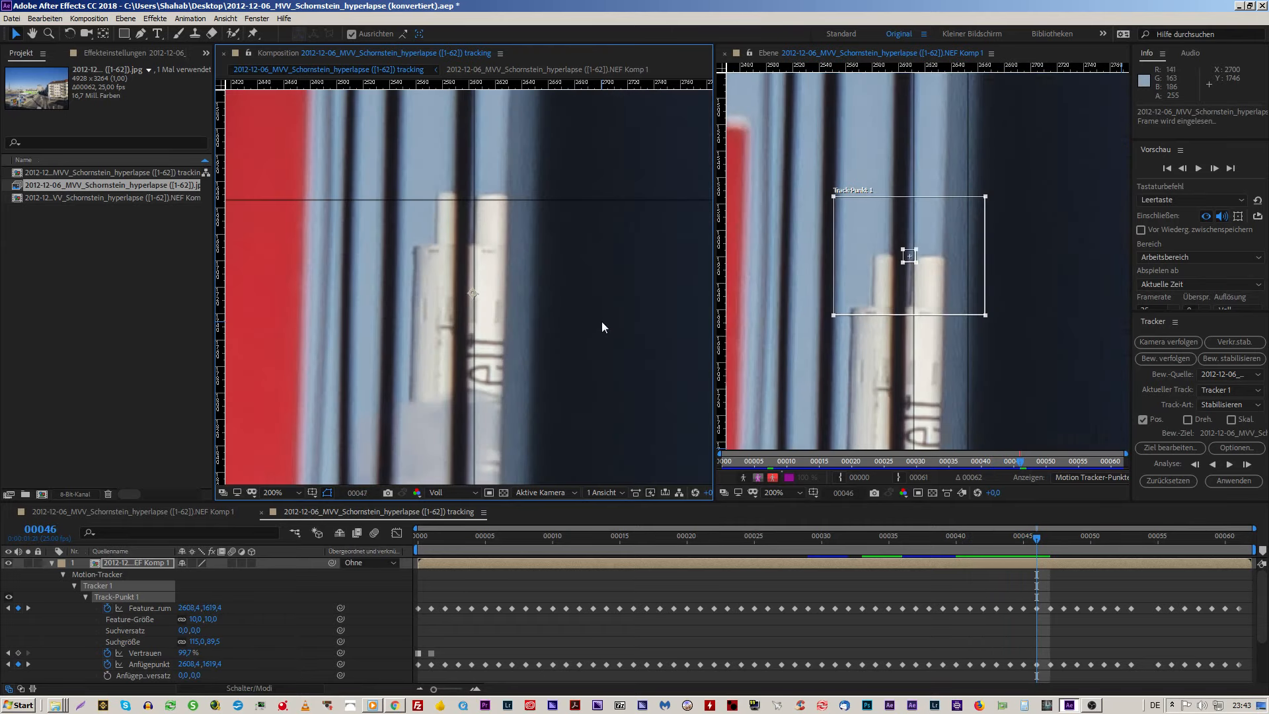
key("Page_Down")
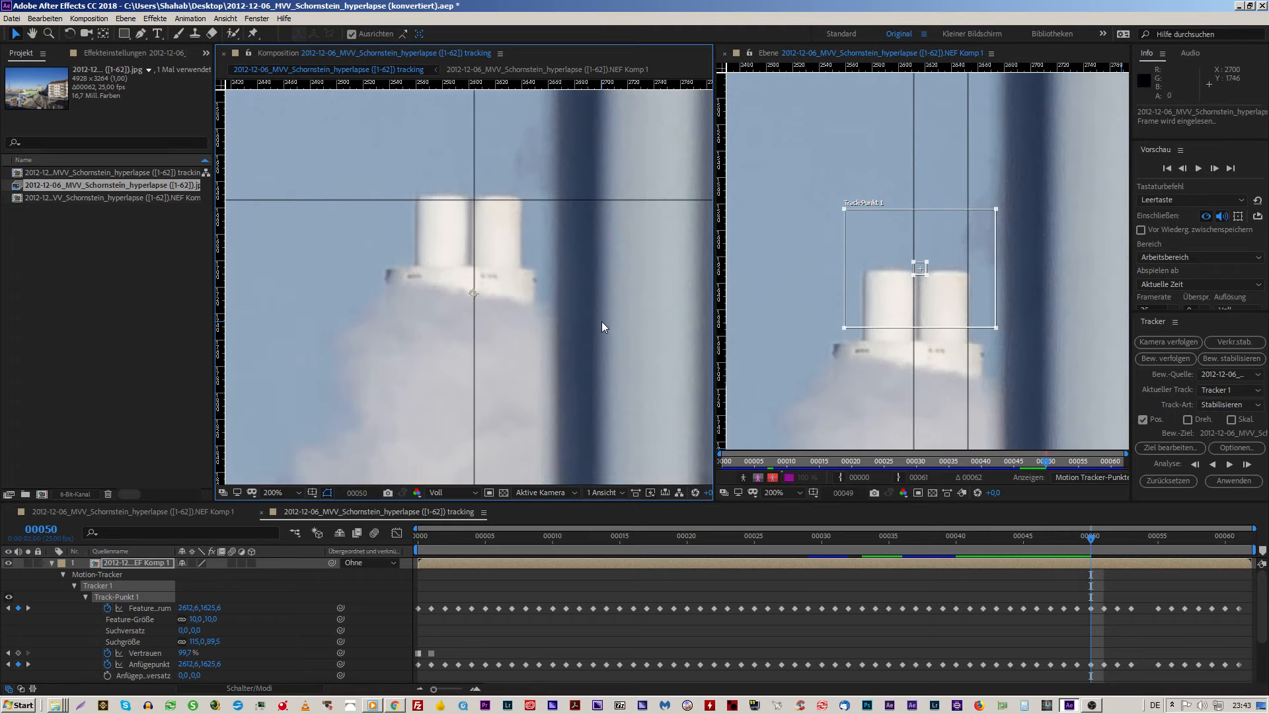
Step: Compare frames 49 to 52 in the composition, examining the gap between the two flues against the vertical guide
key("Page_Up")
key("Page_Up")
key("Page_Down")
key("Page_Down")
key("Page_Down")
key("Page_Down")
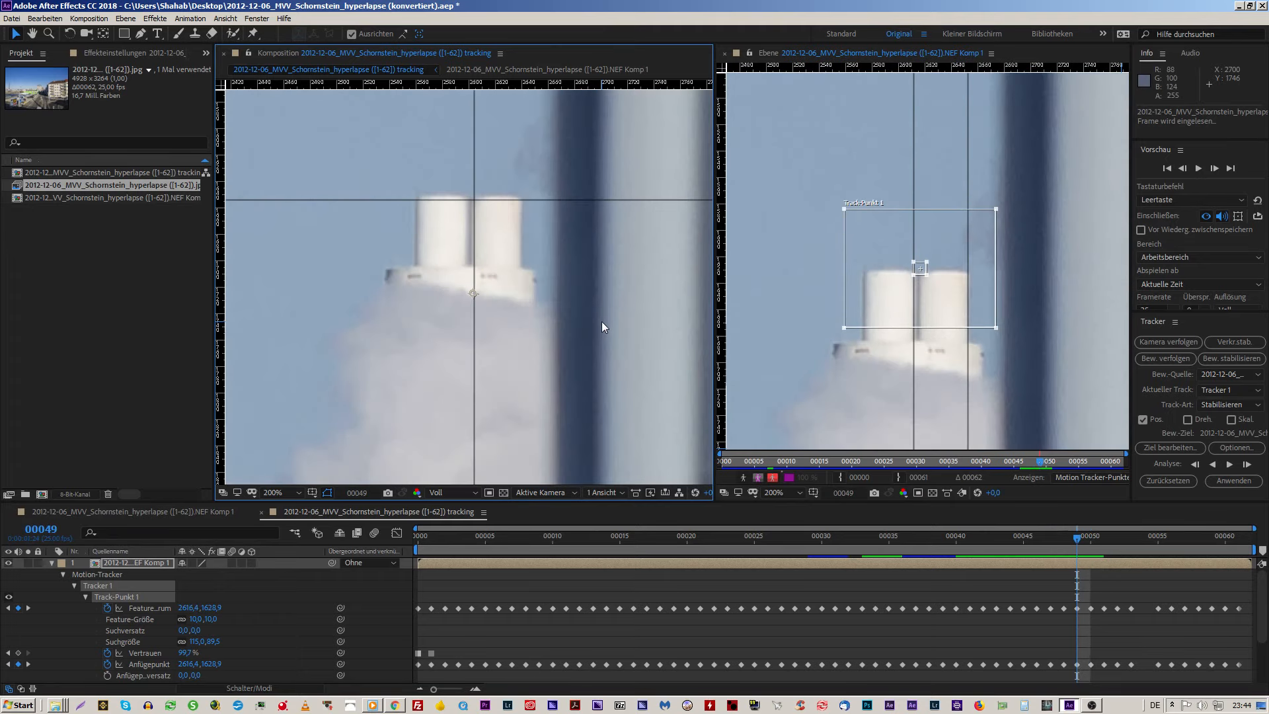
key("Page_Down")
key("Page_Down")
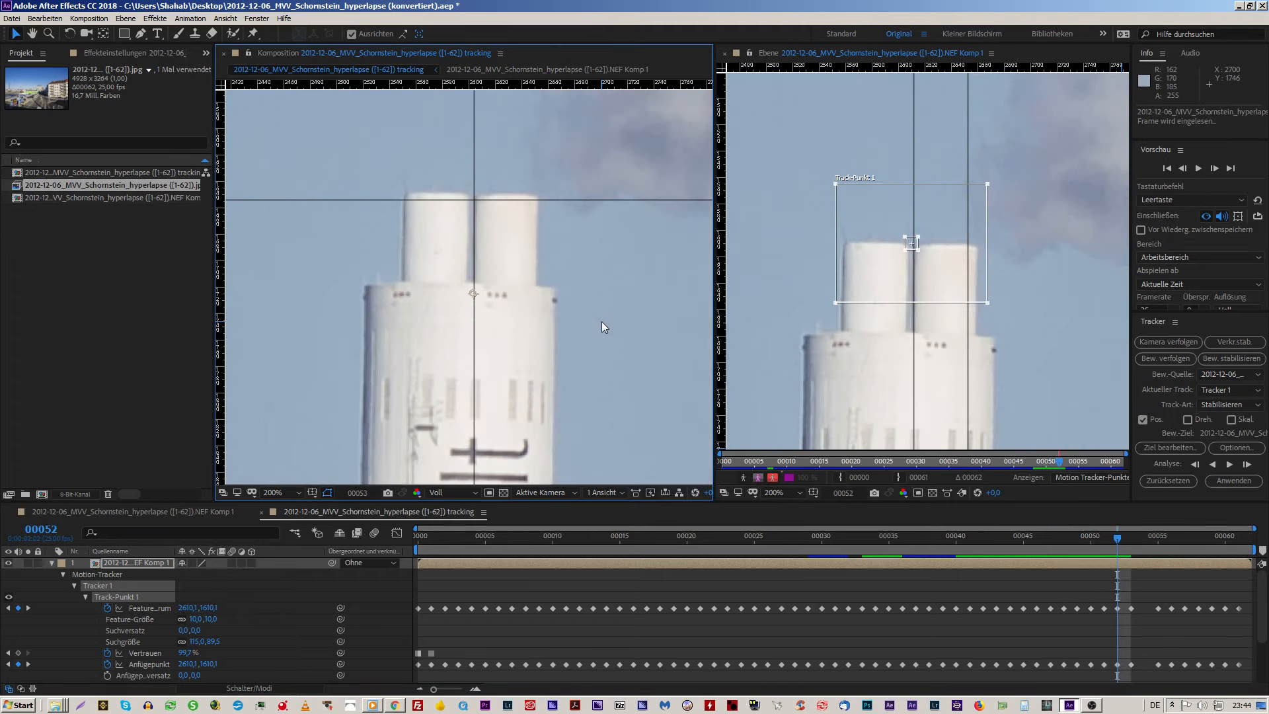
Step: Compare the smoke-covered frames 54 and 55 with their neighbours, examining the chimney's position
key("Page_Up")
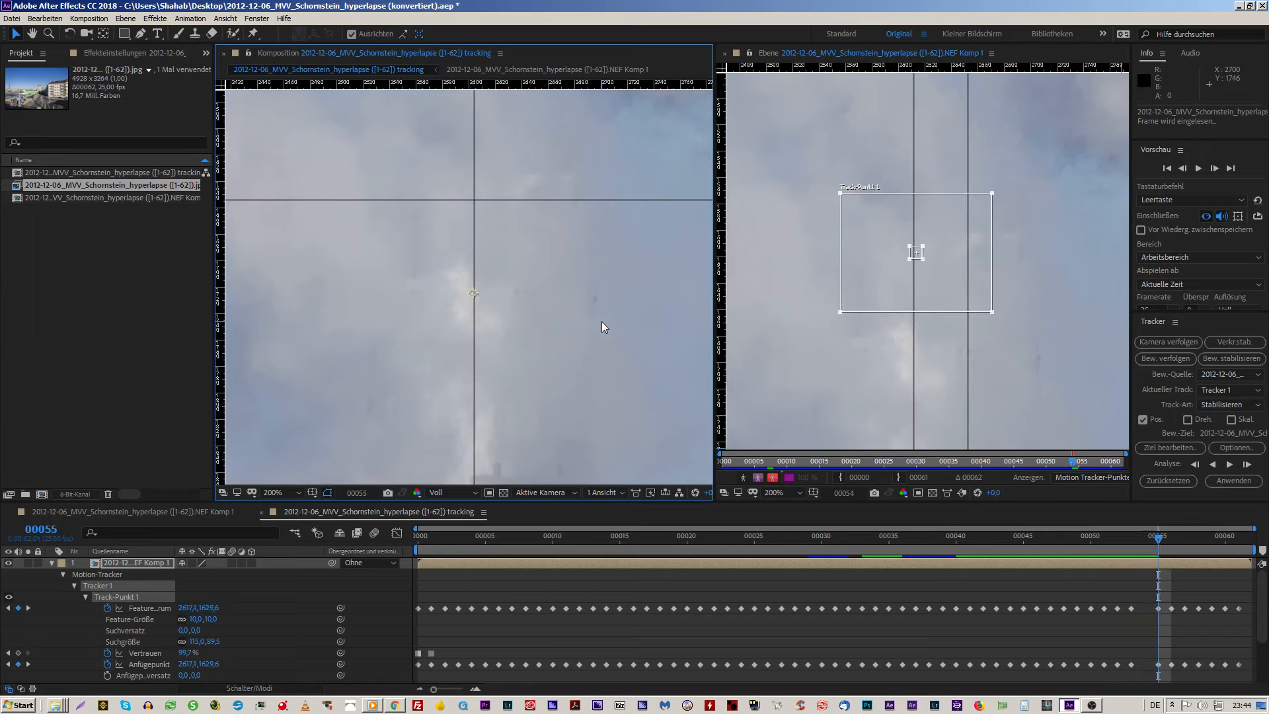
key("Page_Down")
key("Page_Up")
key("Page_Down")
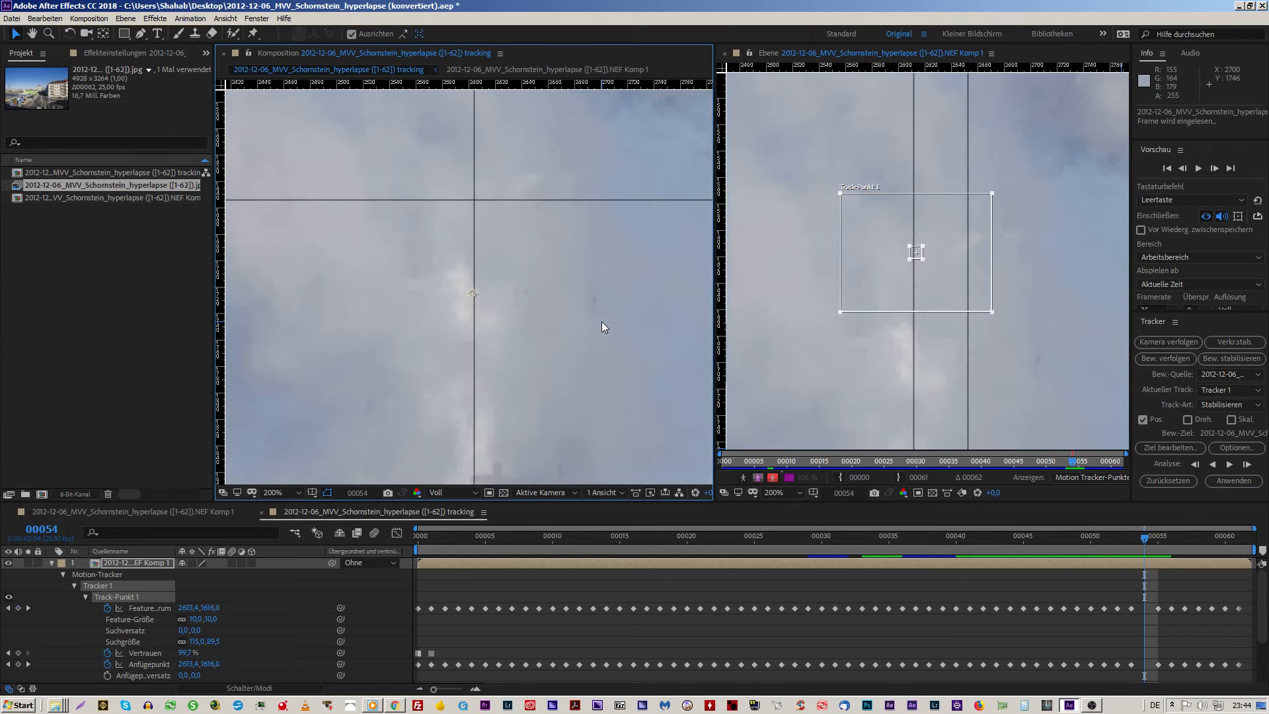
key("Page_Up")
key("Page_Down")
Step: Compare frames 53 and 54 in the composition at 50% magnification, examining the chimney shaft's offset below the smoke
scroll(522, 333, "down", 3)
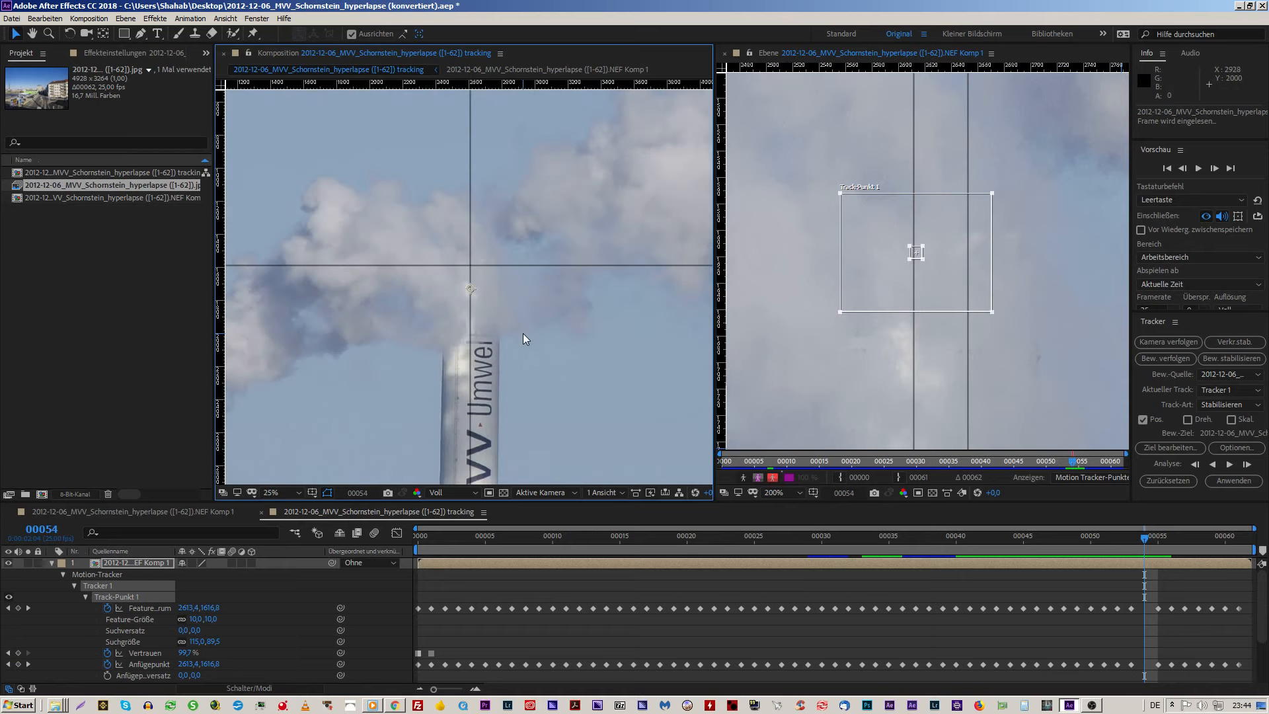
scroll(522, 333, "down", 1)
scroll(522, 333, "up", 1)
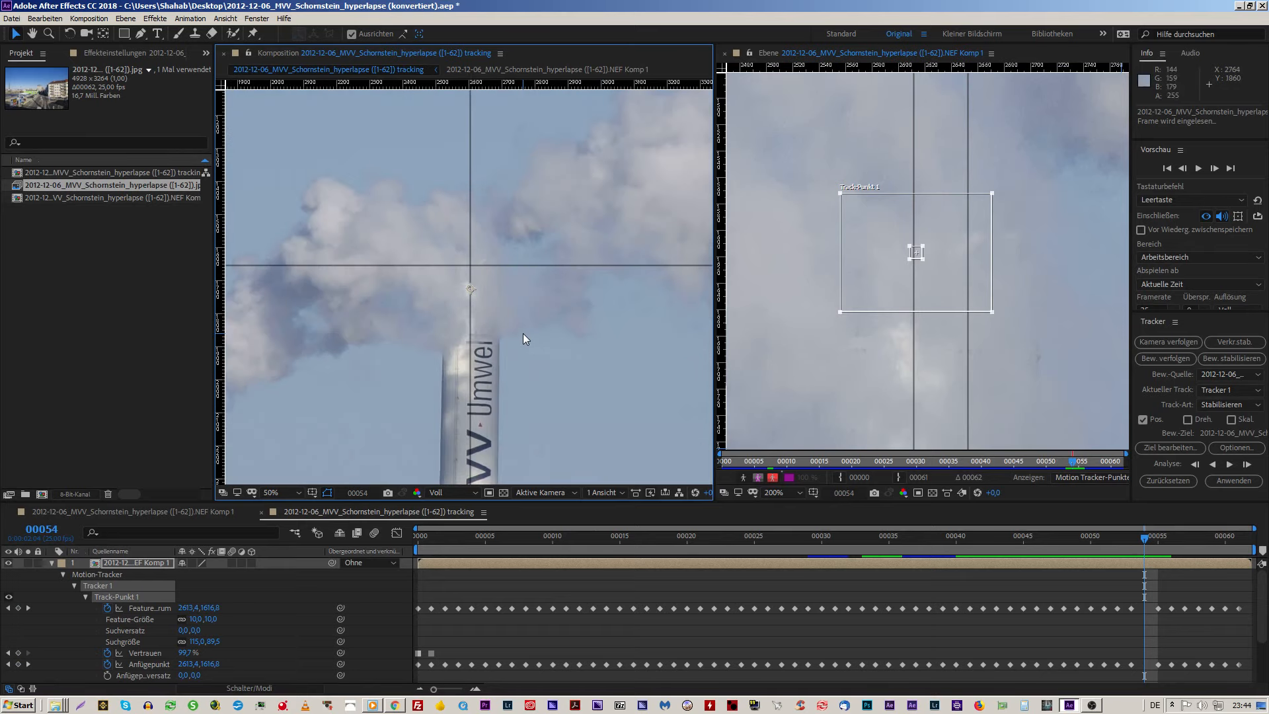
key("Page_Up")
key("Page_Down")
key("Page_Up")
key("Page_Down")
key("Page_Up")
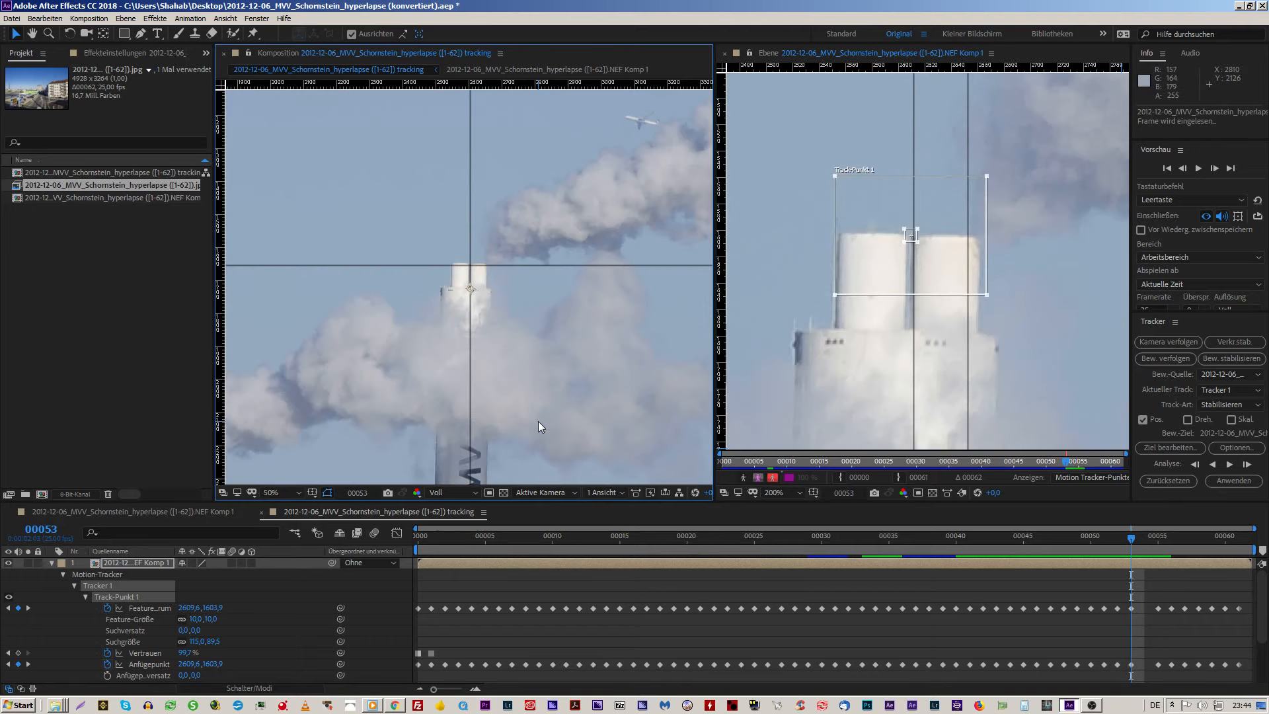
key("Page_Down")
key("Page_Up")
key("Page_Down")
key("Page_Up")
key("Page_Up")
key("Page_Down")
key("Page_Down")
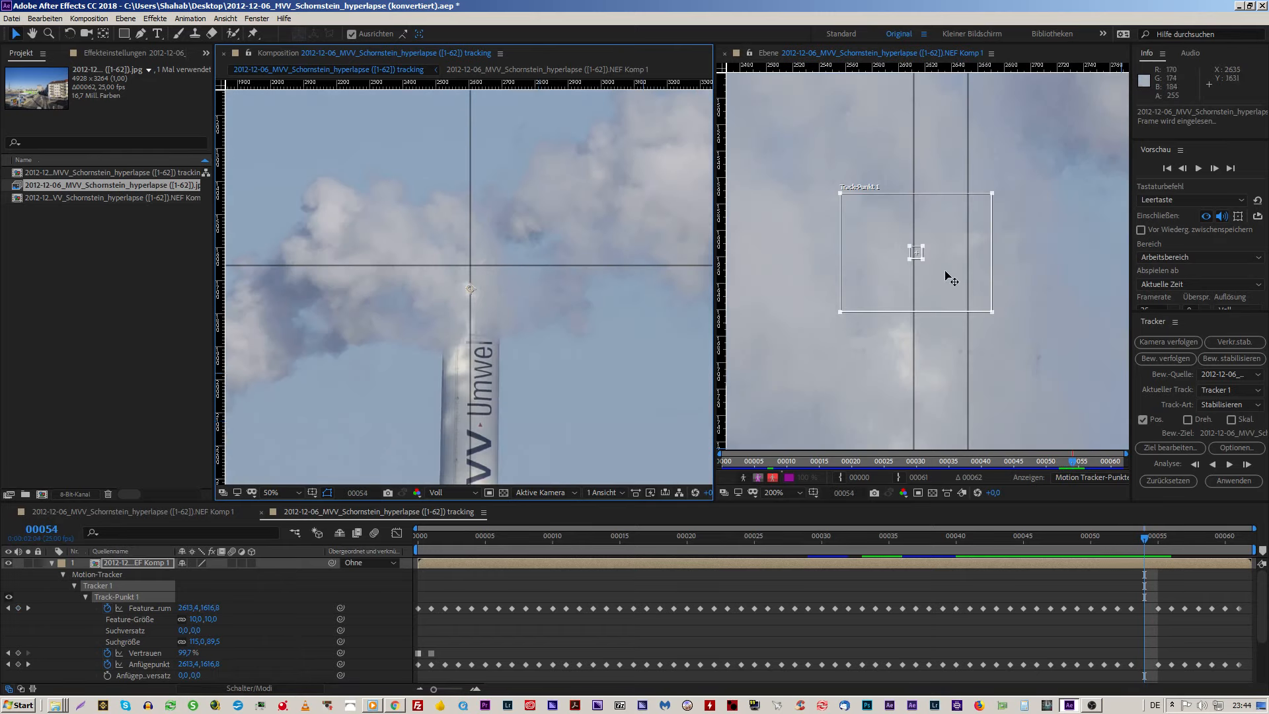
Step: Shift the track point at frame 54 right and up to 2628.4, 1606.8 and reapply the motion tracker in X and Y
scroll(946, 277, "down", 1)
scroll(947, 277, "up", 1)
scroll(947, 277, "down", 1)
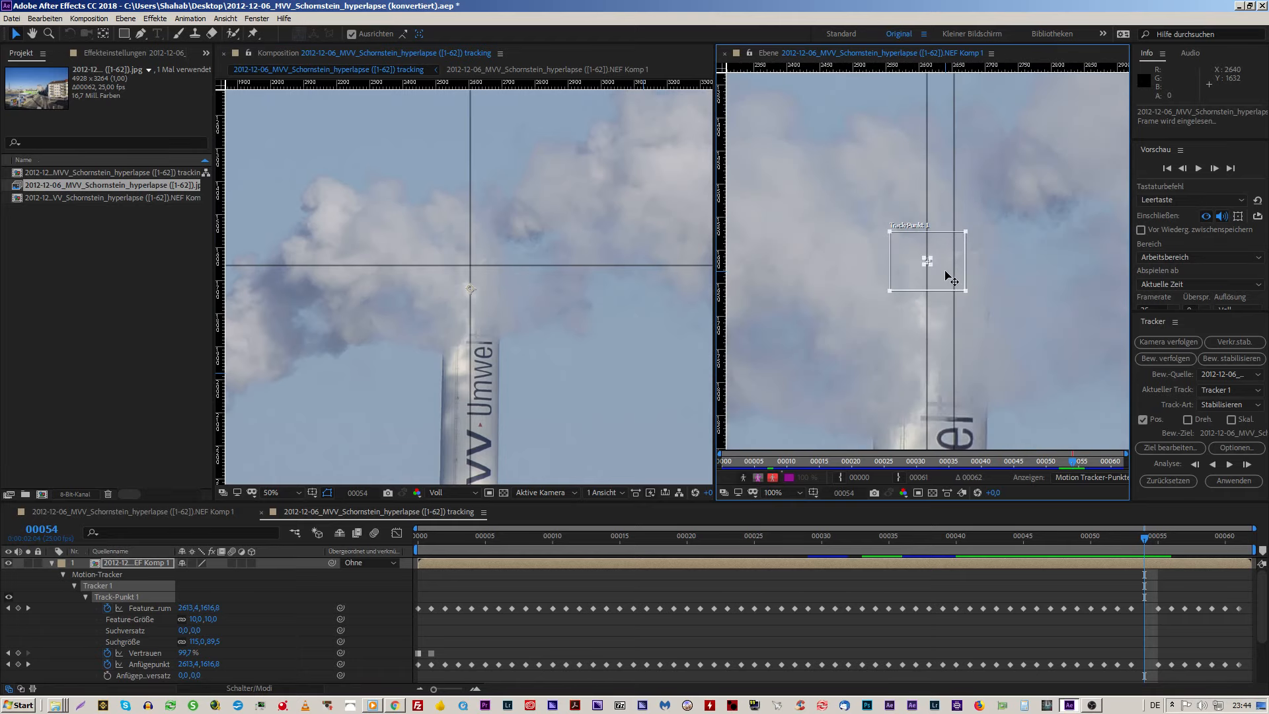
scroll(947, 277, "up", 1)
key("Page_Up")
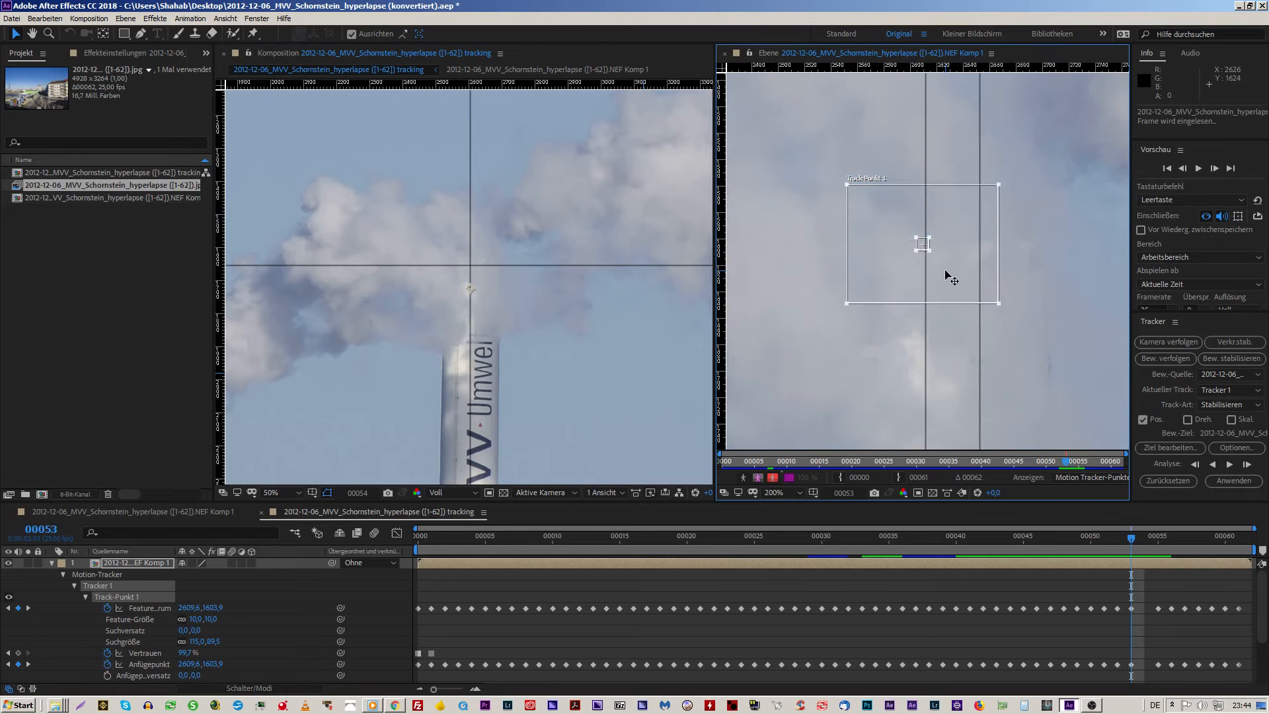
key("Page_Down")
key("shift+Right")
key("shift+Right")
key("shift+Up")
key("Right")
key("Right")
key("Right")
key("Right")
key("Right")
key("Up")
key("Up")
key("Up")
key("Up")
key("Up")
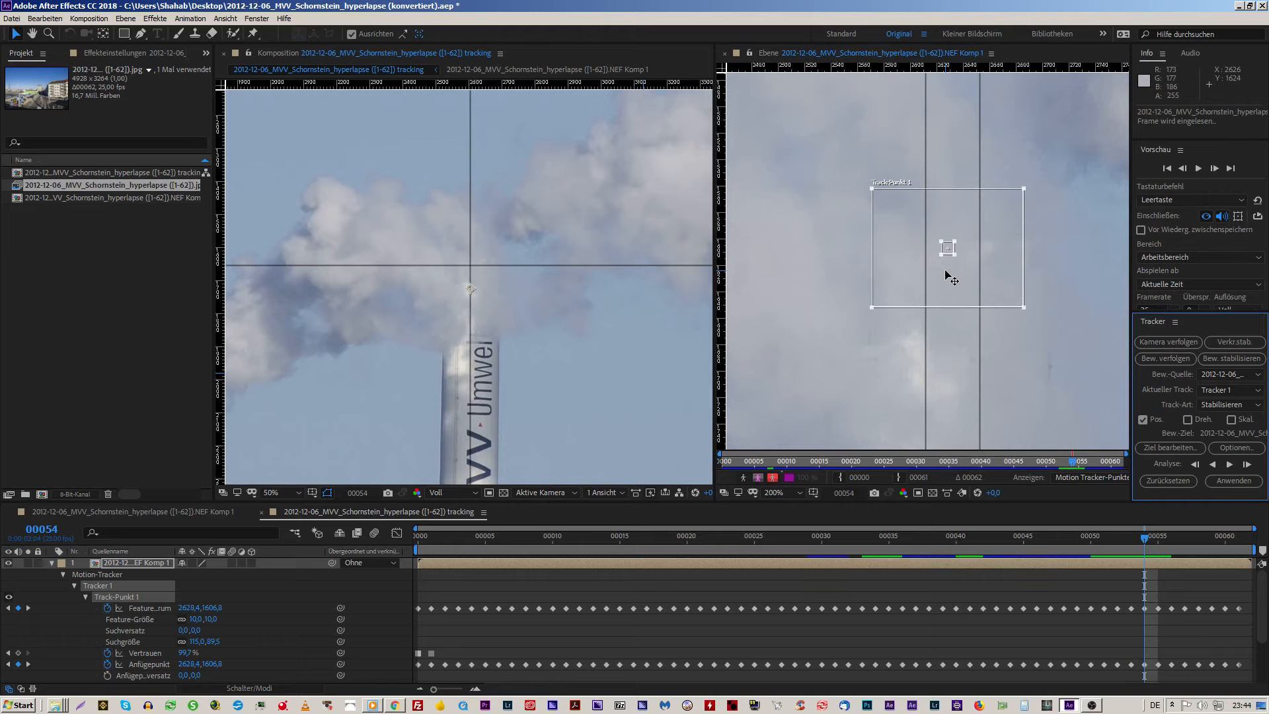
left_click(1169, 481)
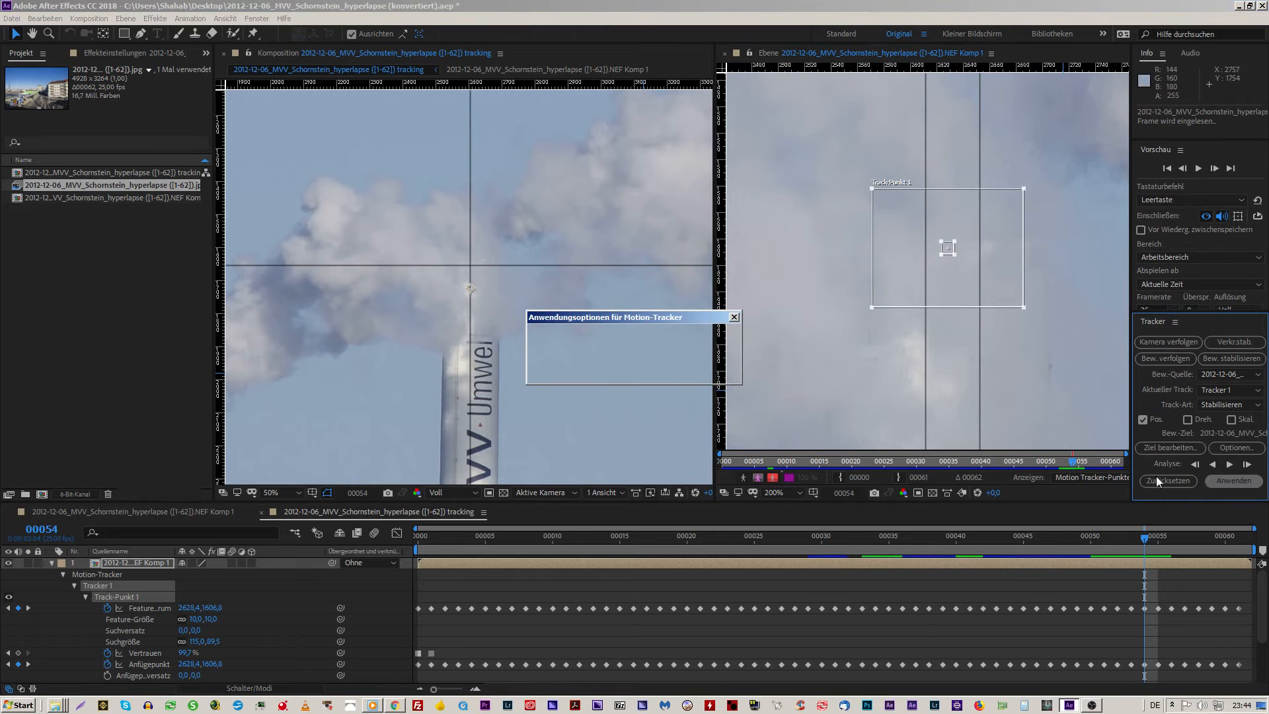
left_click(616, 362)
Step: Compare frames 53 and 54, shift frame 54's track point right and up to 2633.4, 1601.8, and reapply the motion tracker in X and Y
key("Page_Up")
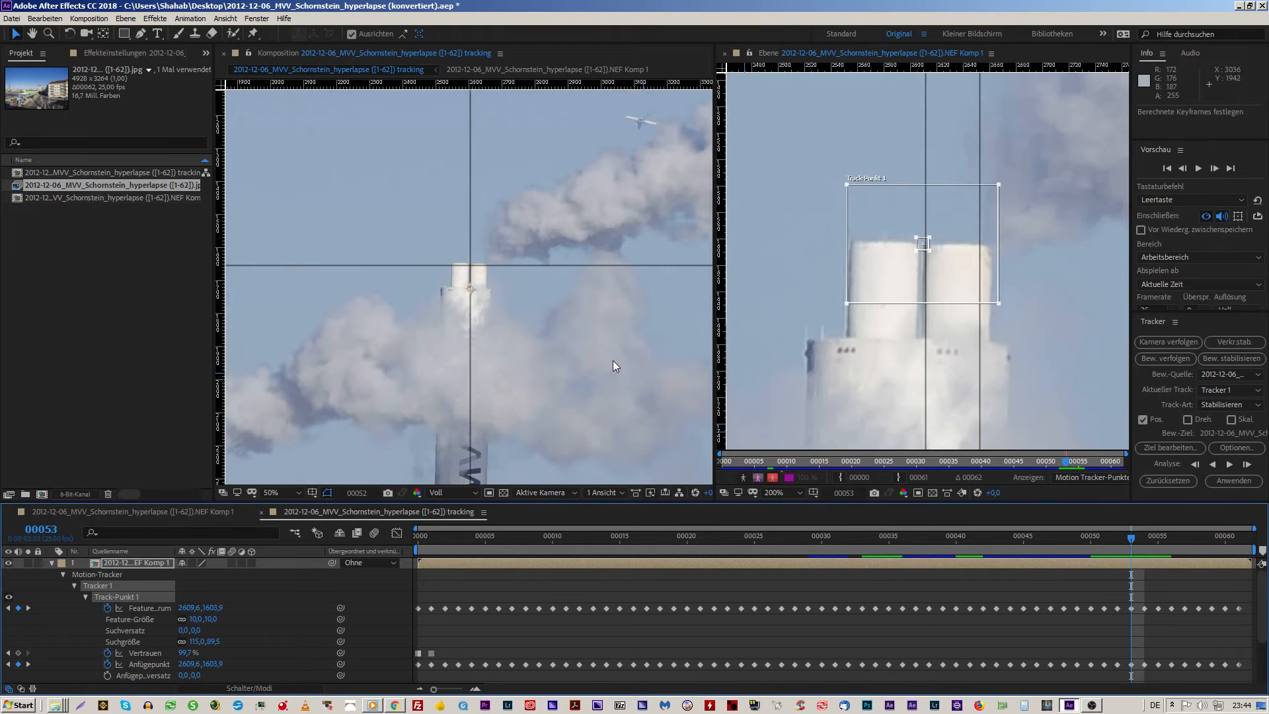
key("Page_Down")
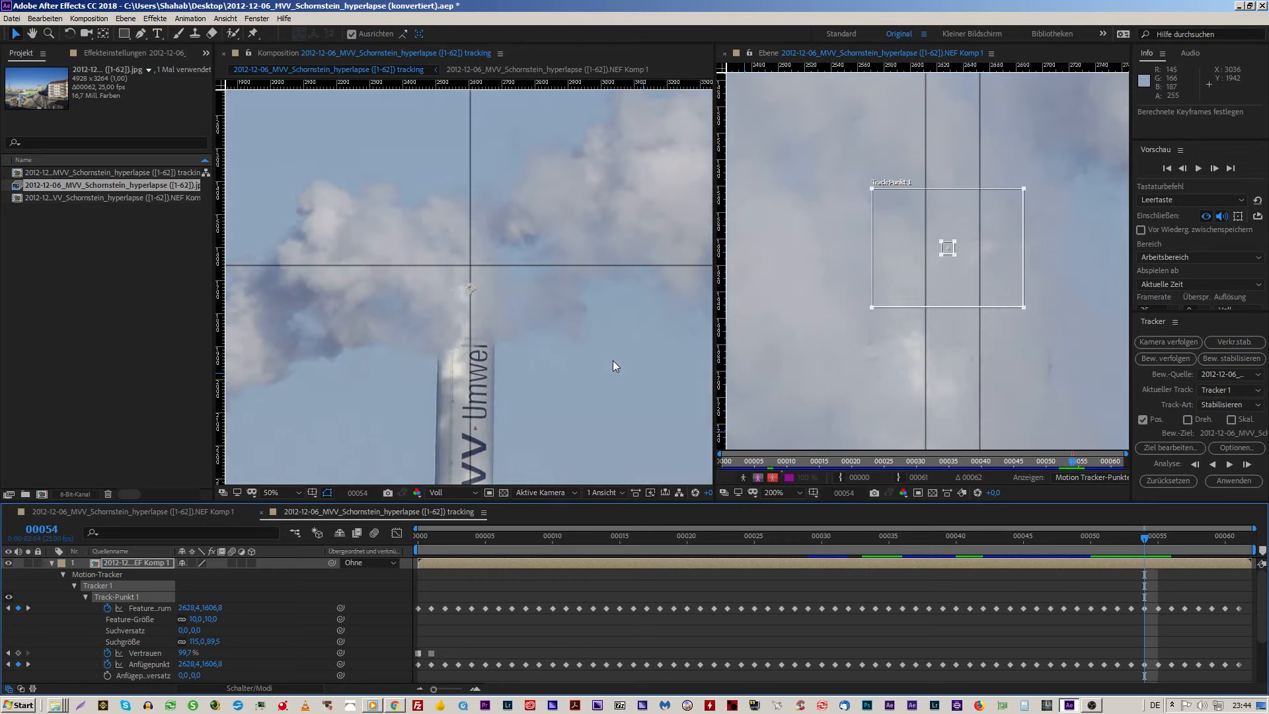
left_click(966, 293)
key("shift+Right")
key("shift+Up")
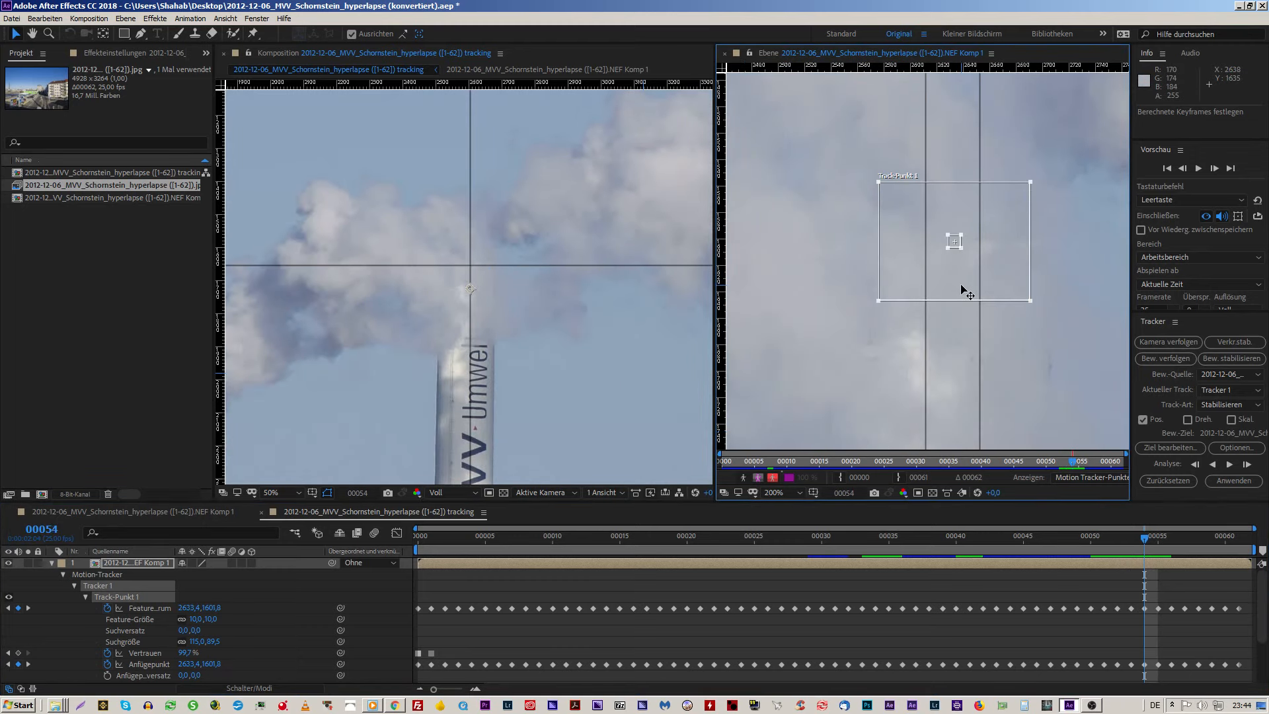
left_click(1234, 481)
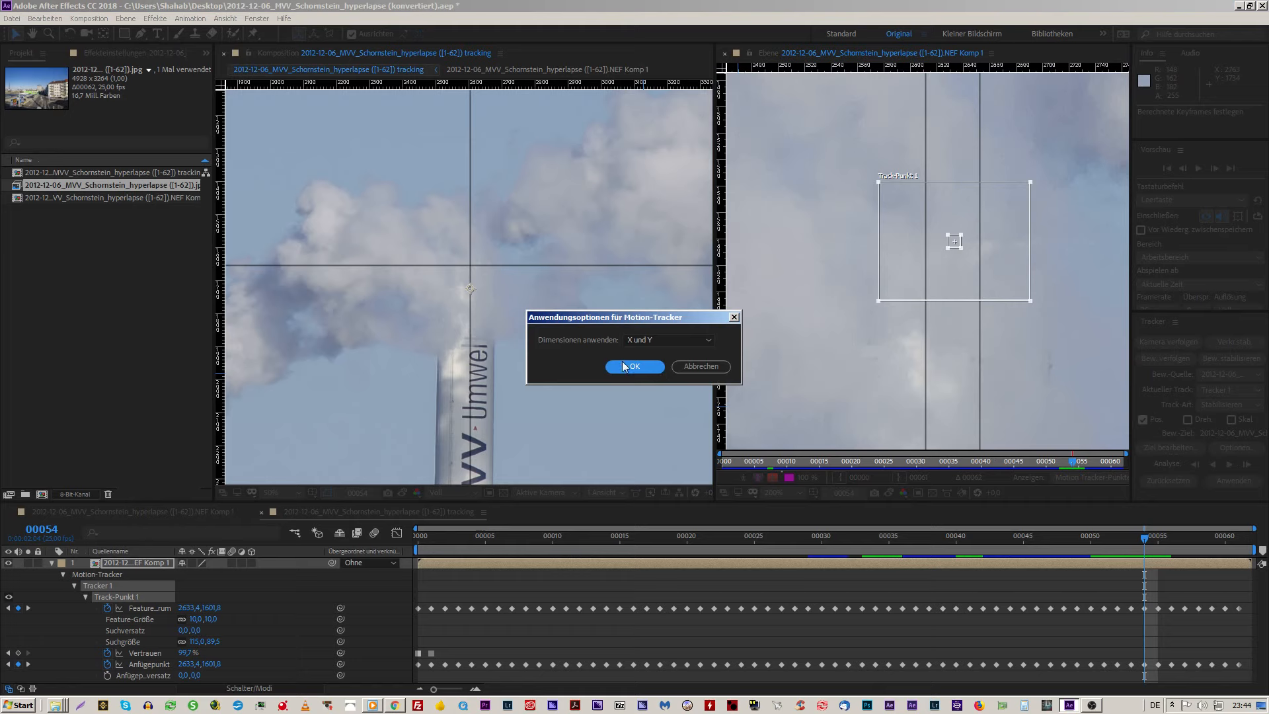
left_click(622, 363)
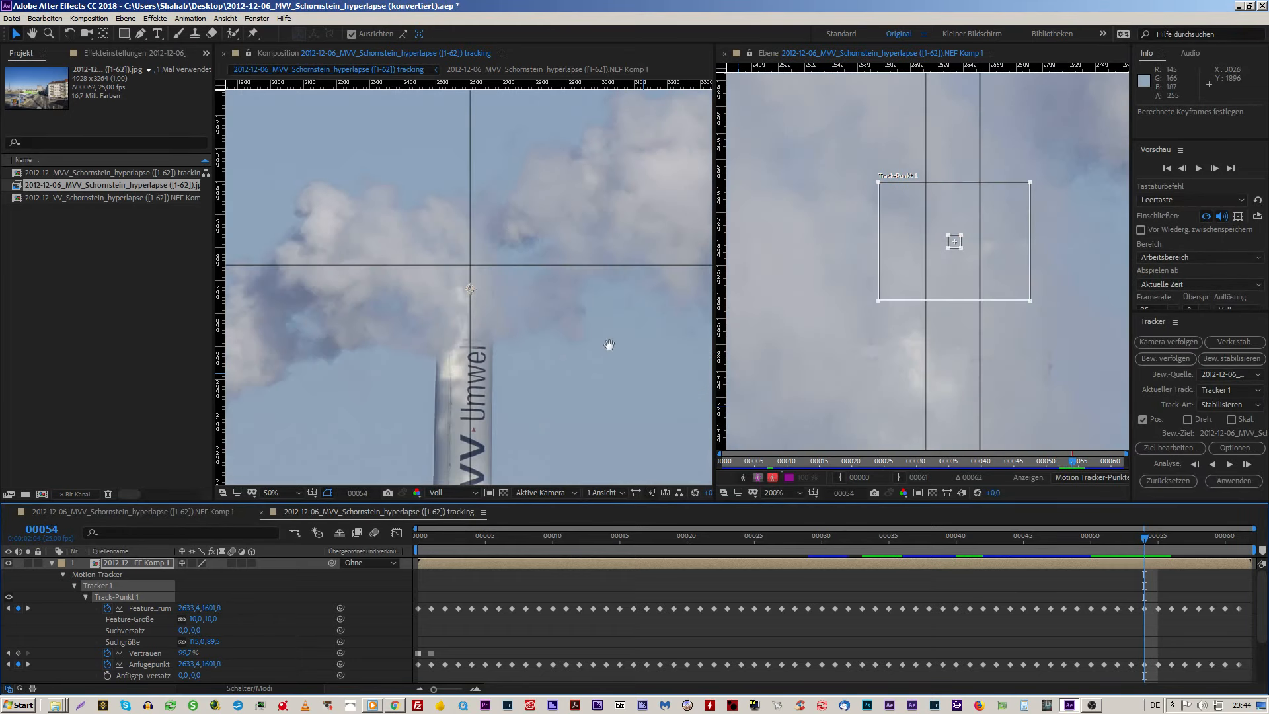
Step: Review frames 53 to 60 in the composition at 25% magnification, examining the chimney's alignment with the guides
key("space")
left_click(590, 342)
key("space")
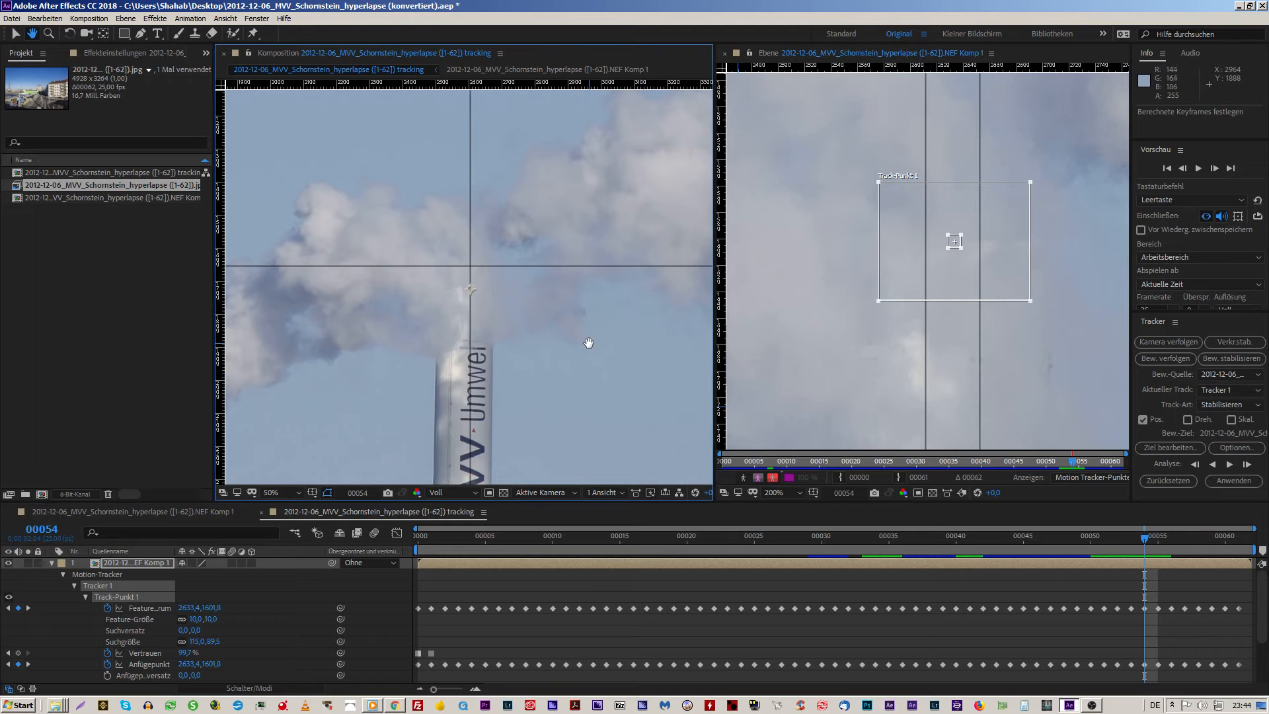
key("comma")
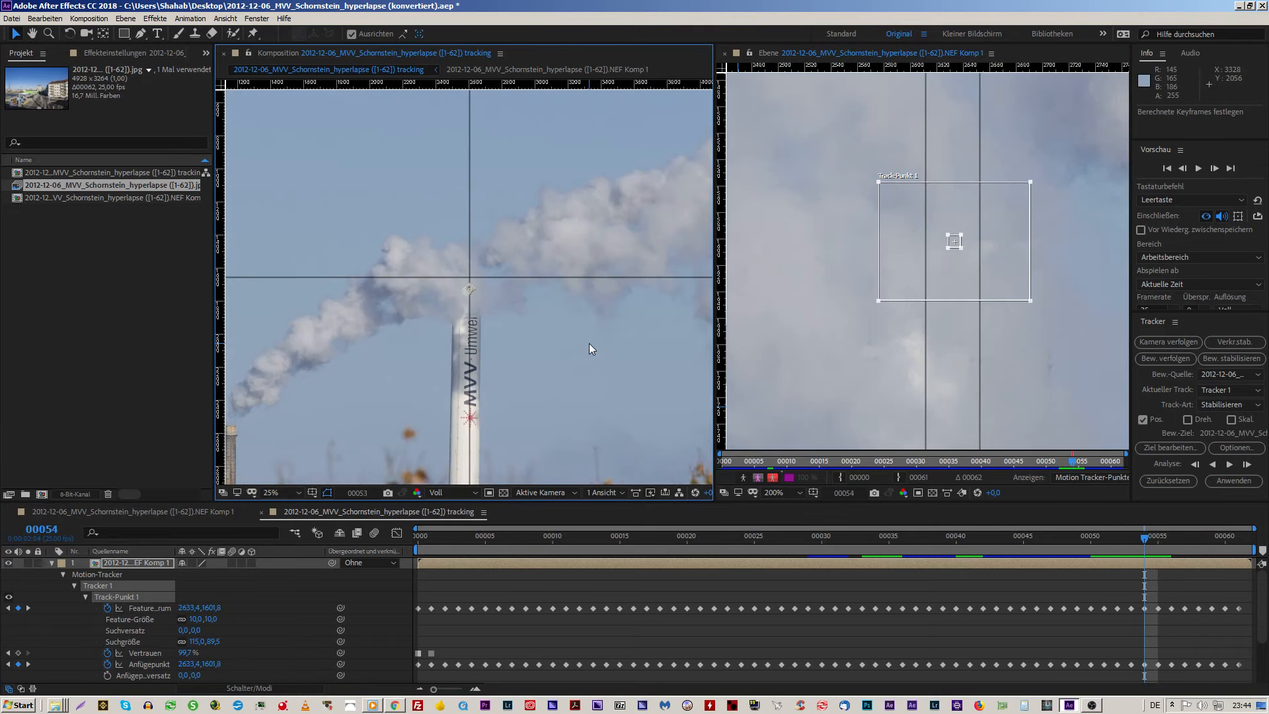
key("Page_Up")
key("Page_Down")
key("Page_Down")
key("Page_Down")
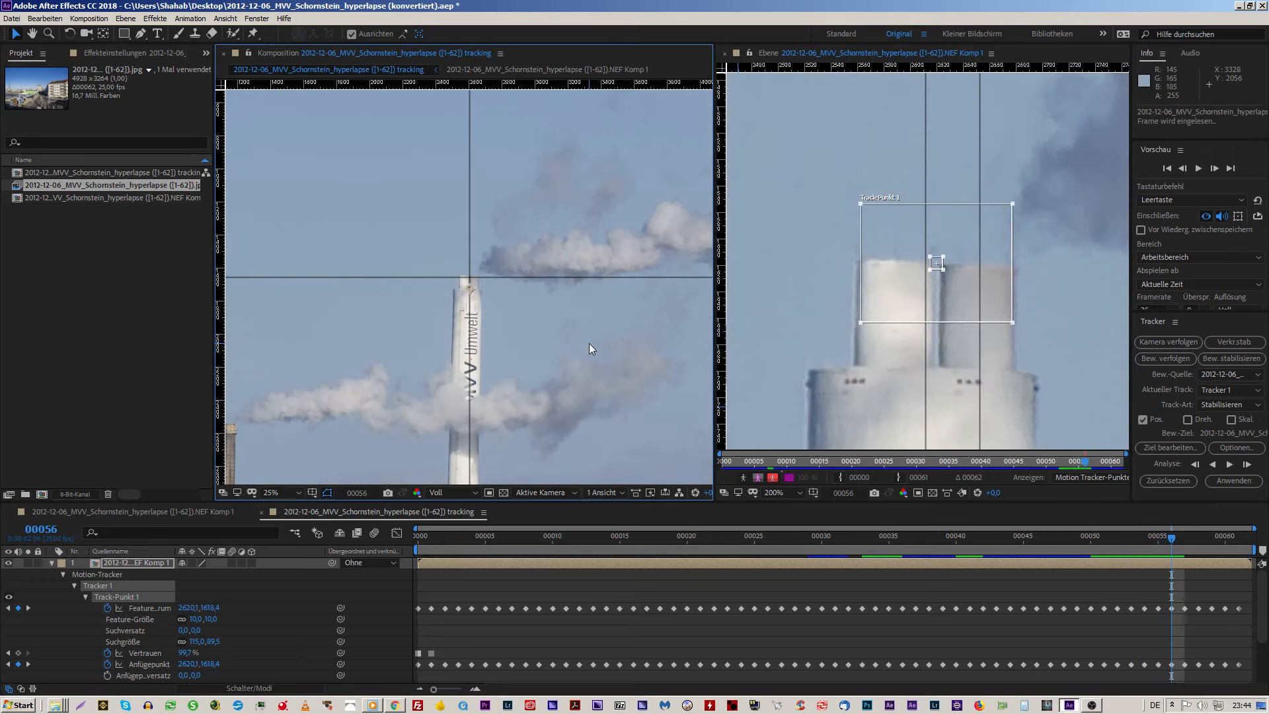
key("Page_Down")
key("Page_Down")
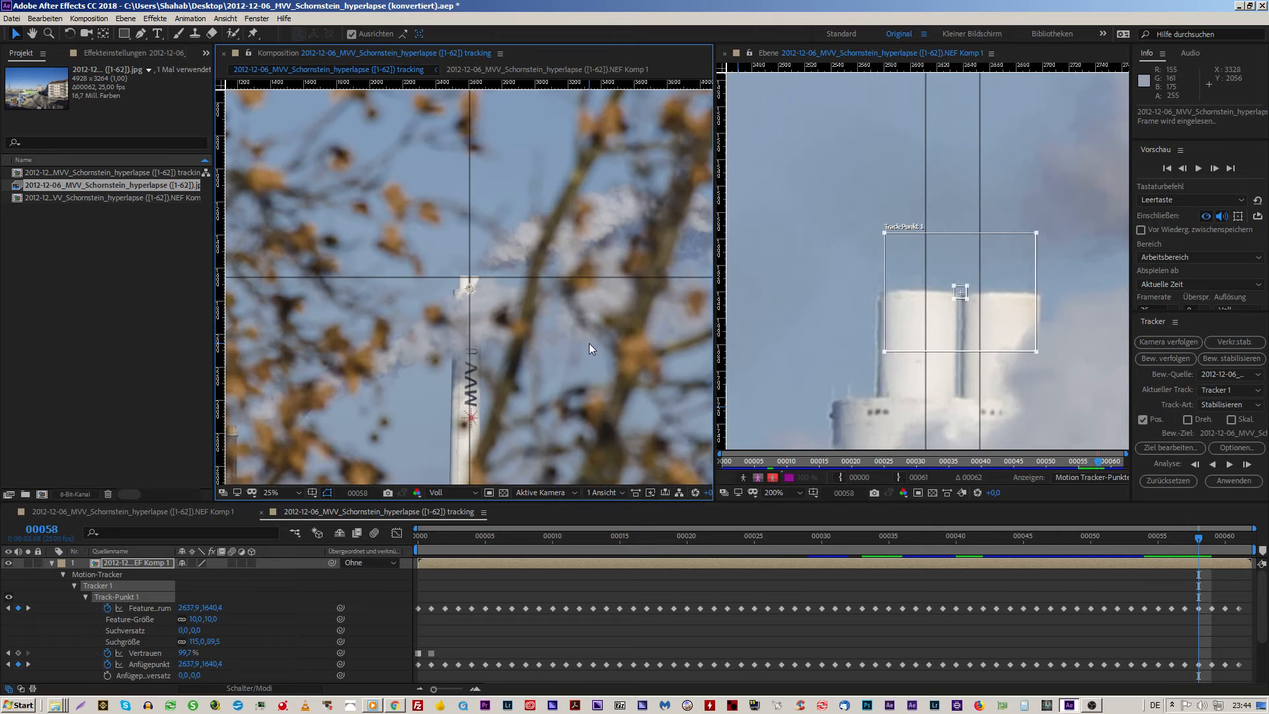
key("Page_Down")
key("Page_Down")
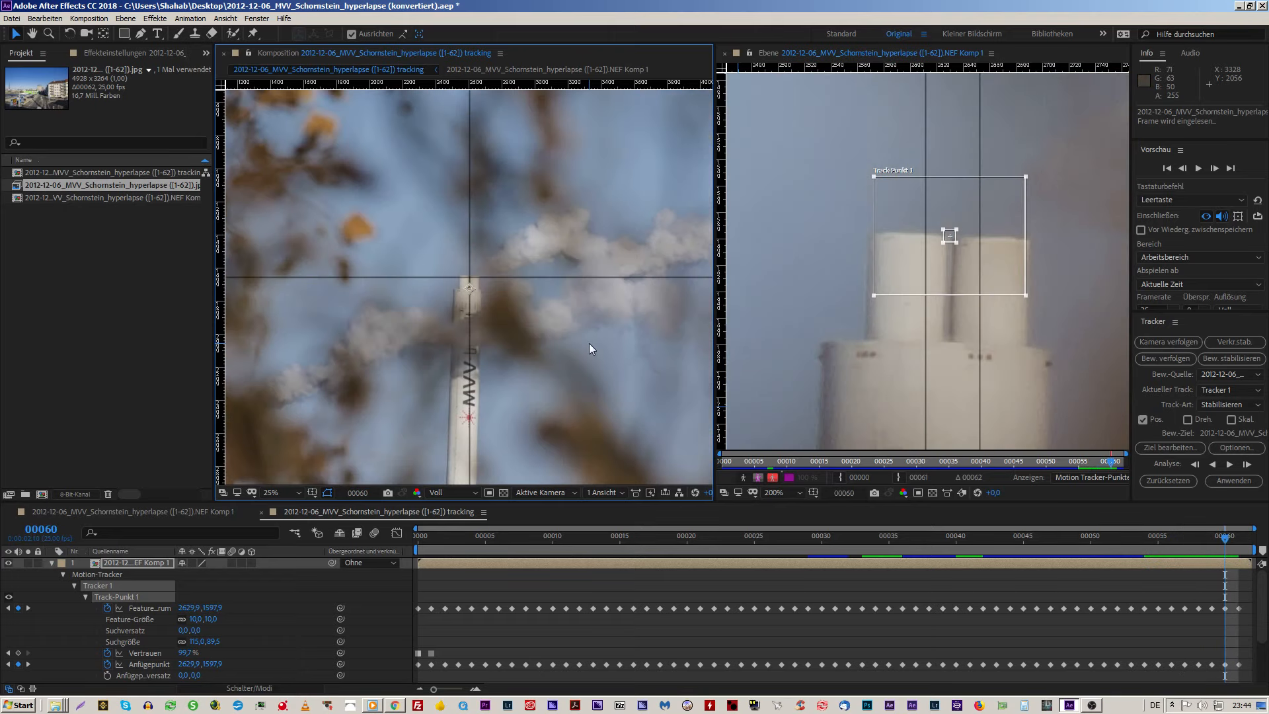
key("Page_Up")
key("Page_Up")
key("Page_Up")
key("Page_Up")
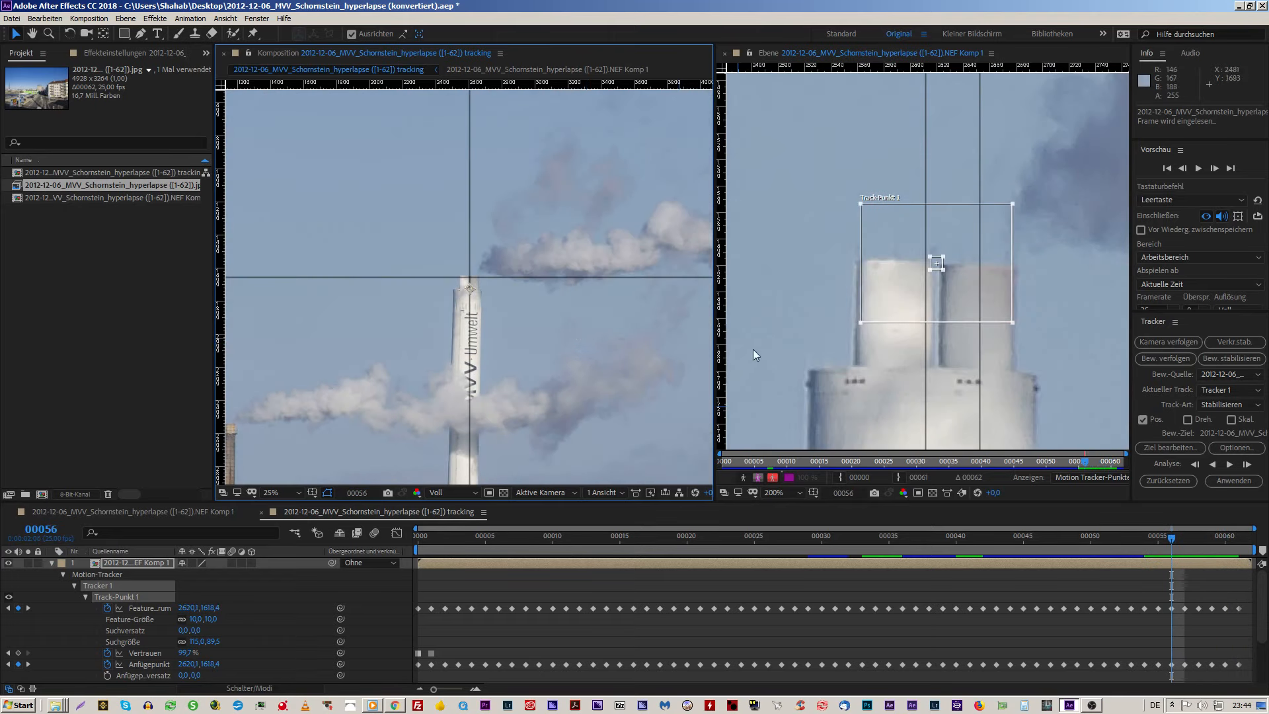
Step: Reapply the motion tracker in X and Y and widen the composition viewer over most of the layer viewer
left_click(756, 355)
left_click(1224, 477)
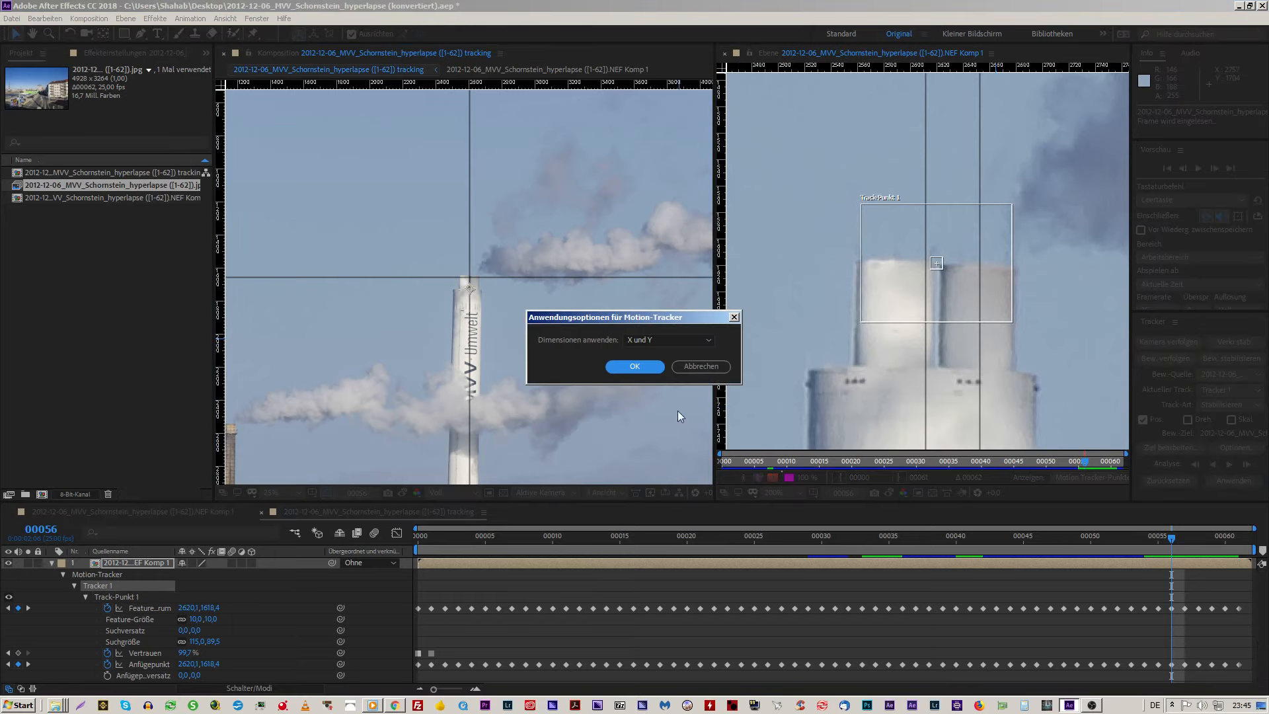
left_click(629, 364)
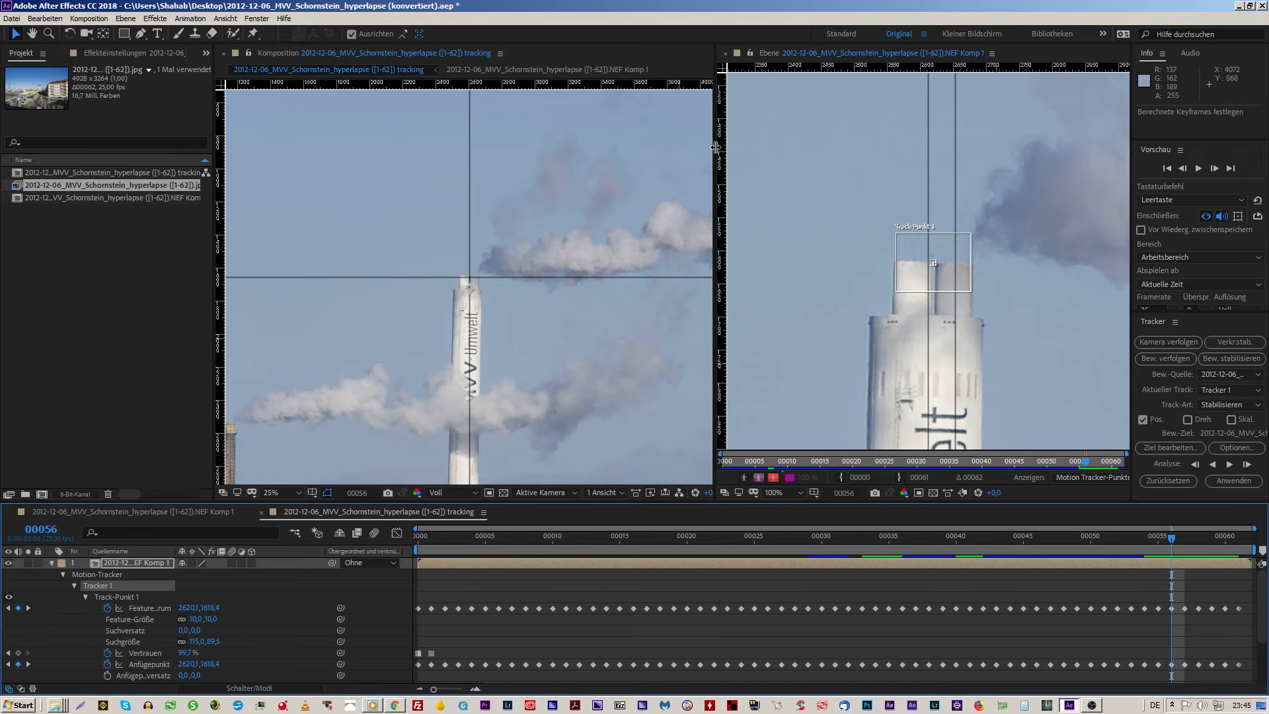
left_click_drag(713, 150, 1096, 171)
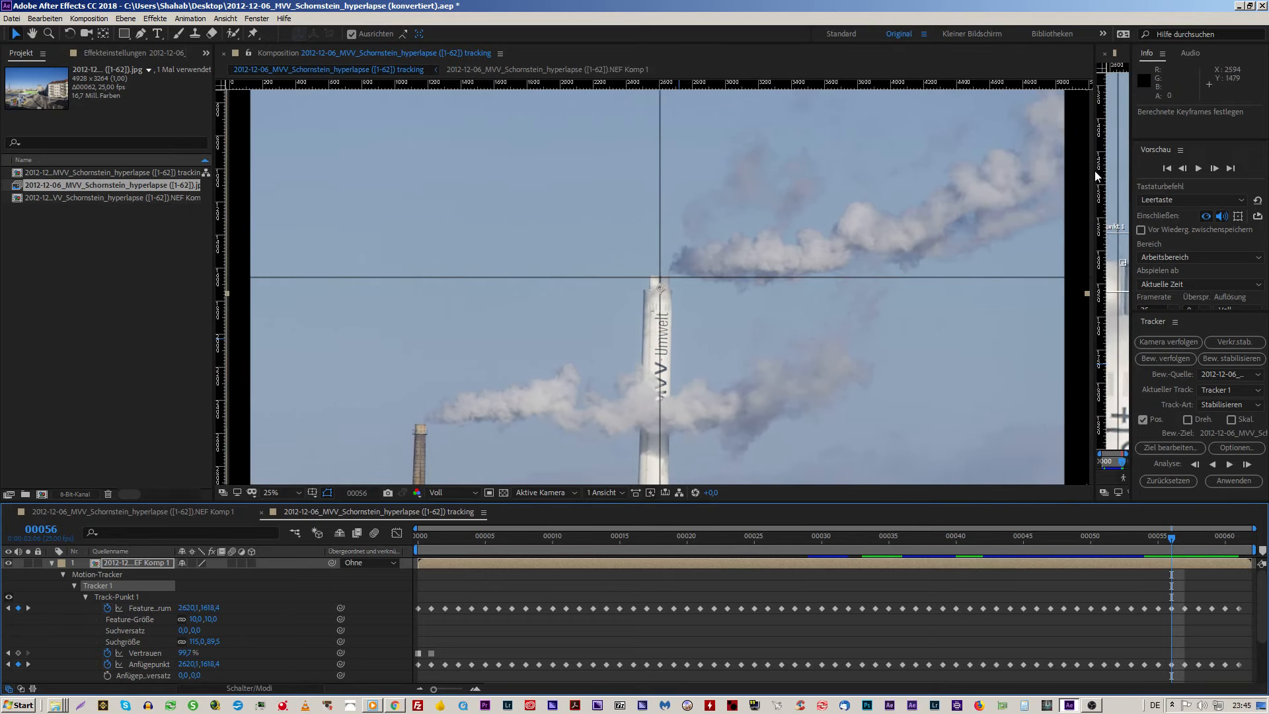
left_click(1231, 482)
left_click(614, 367)
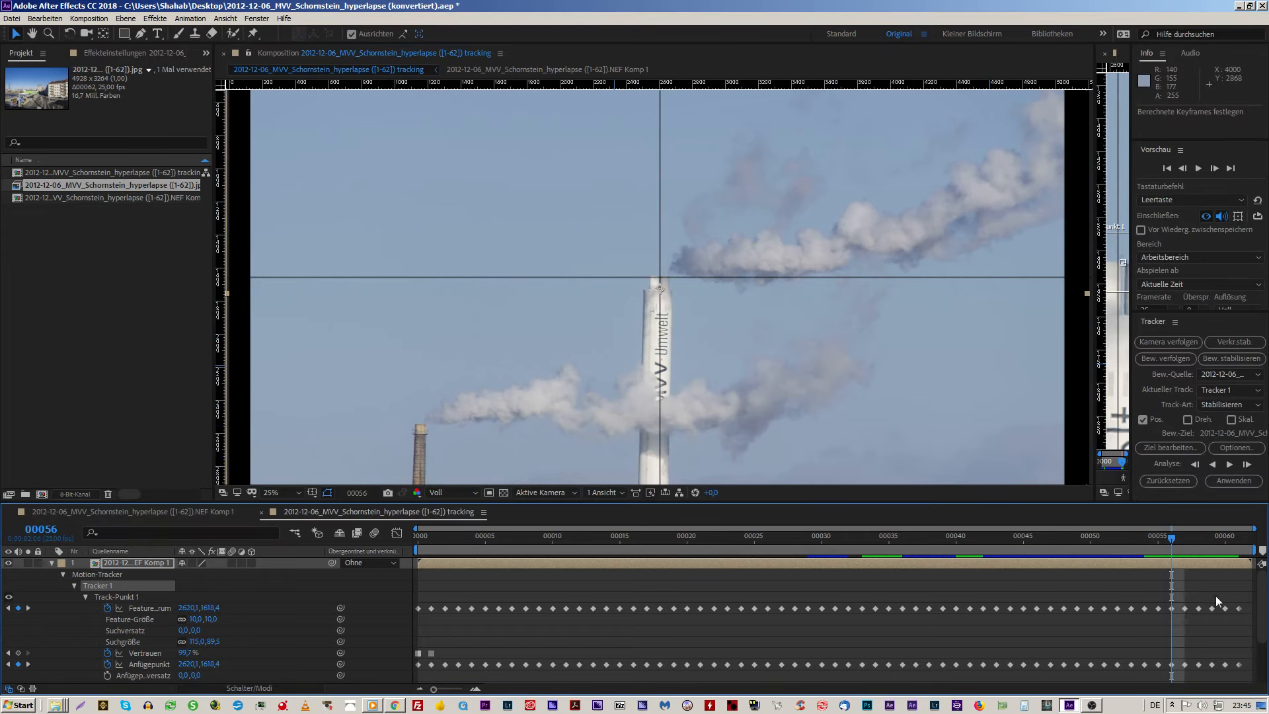
Step: View the whole stabilized image at 12.5% magnification at the first frame
key("comma")
key("comma")
key("comma")
key("comma")
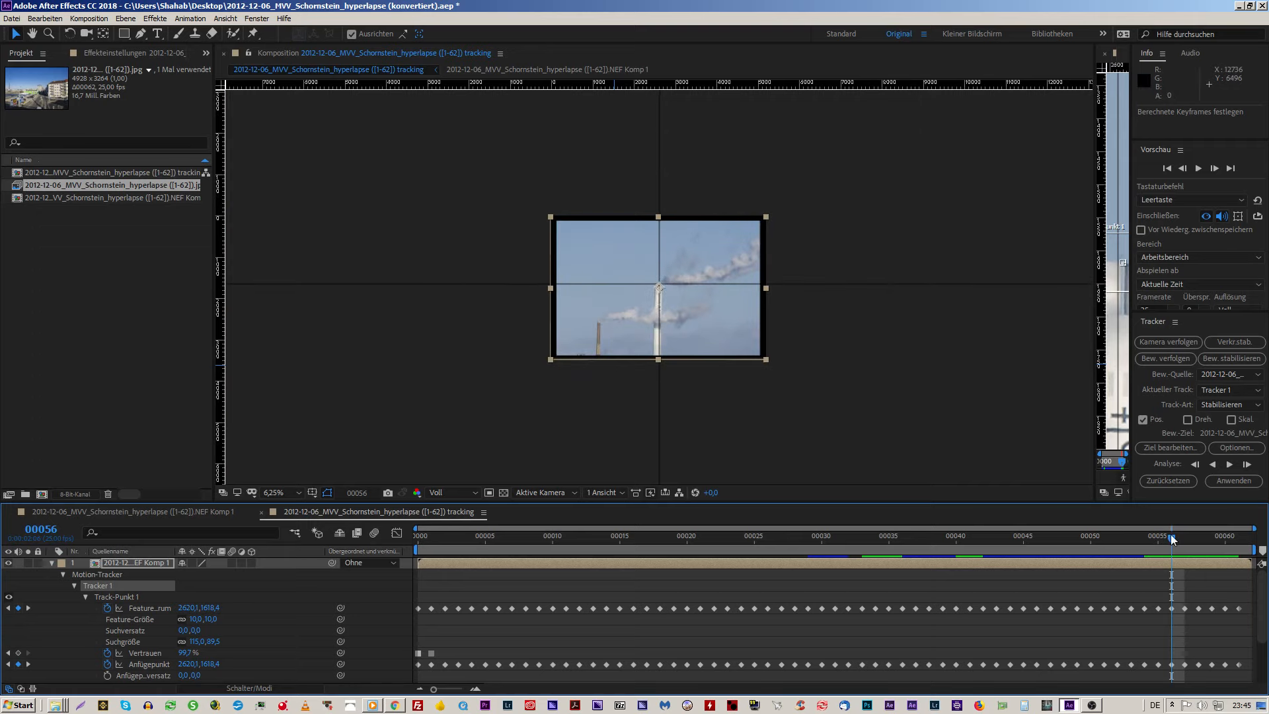
left_click_drag(1141, 537, 404, 550)
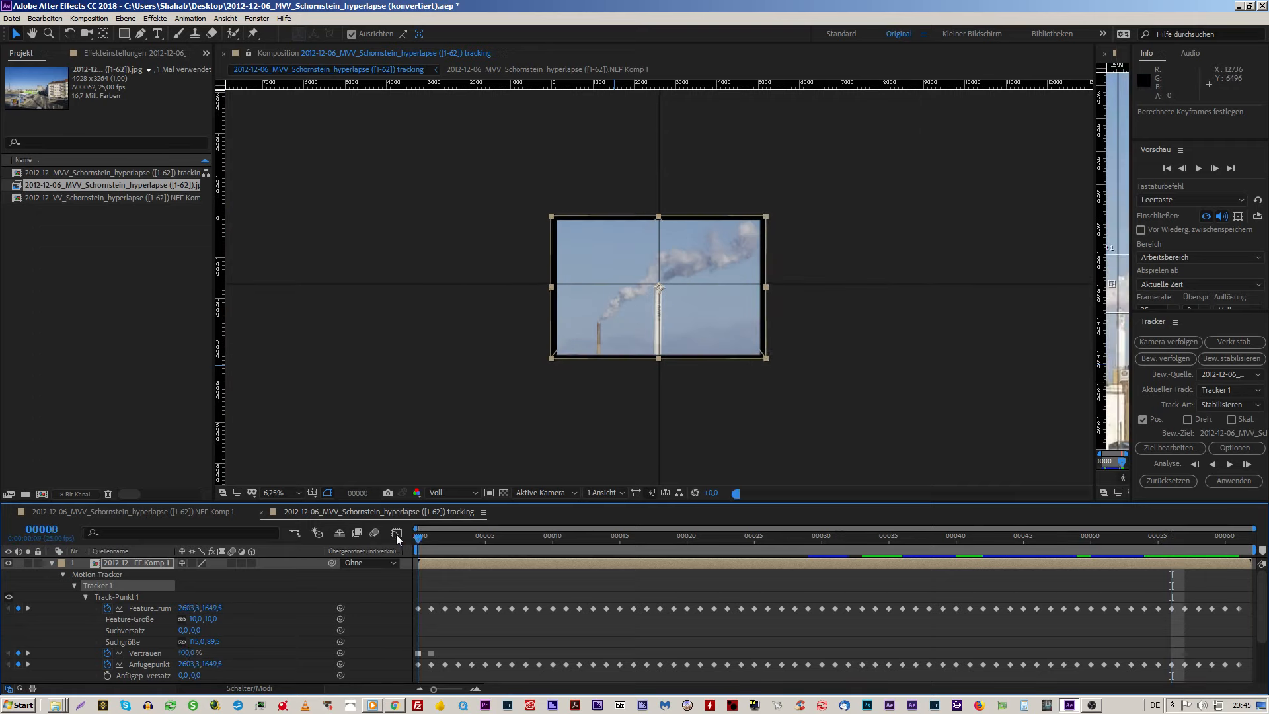
key("period")
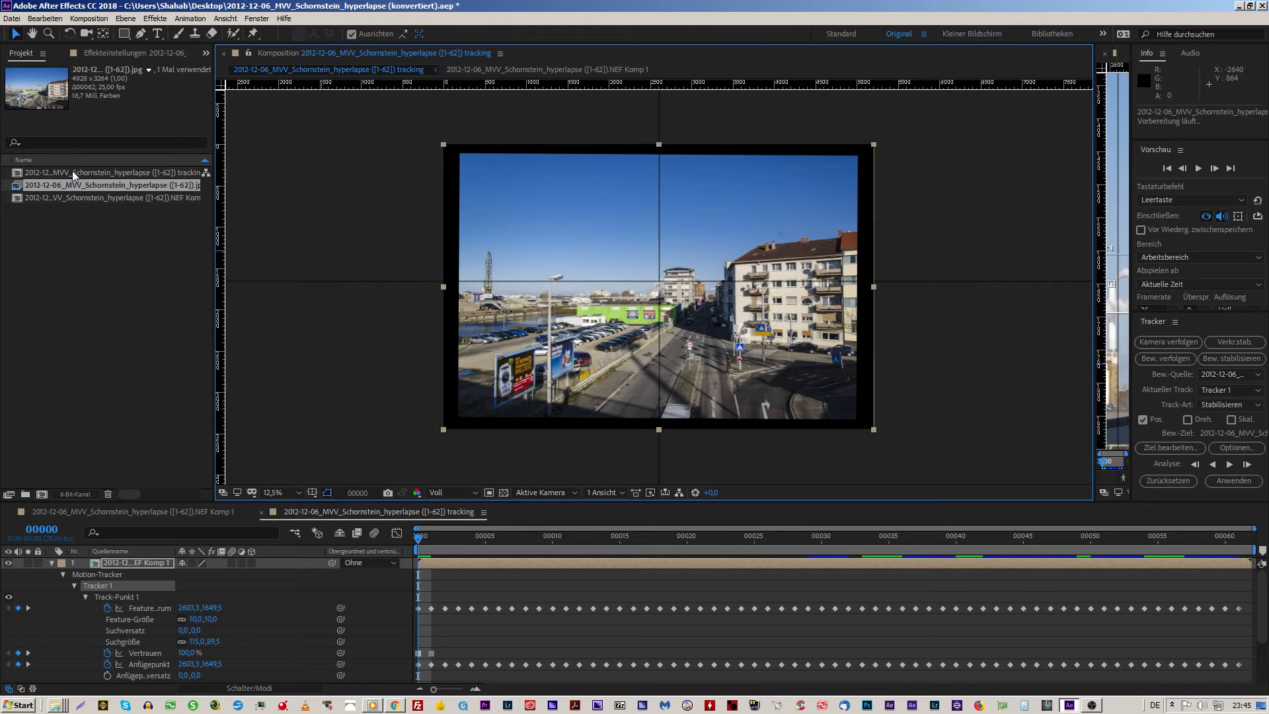
Step: Open the NEF Komp 1 composition, play back its preview and go to frame 45
double_click(66, 197)
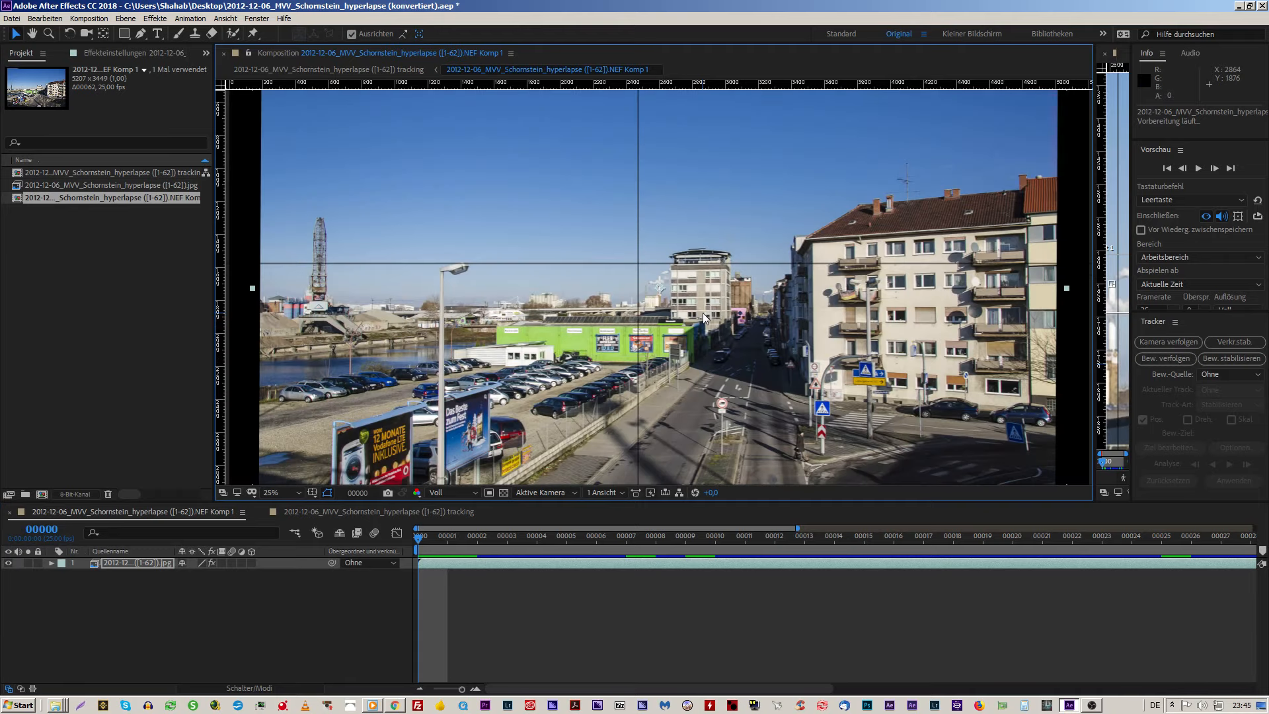
key("period")
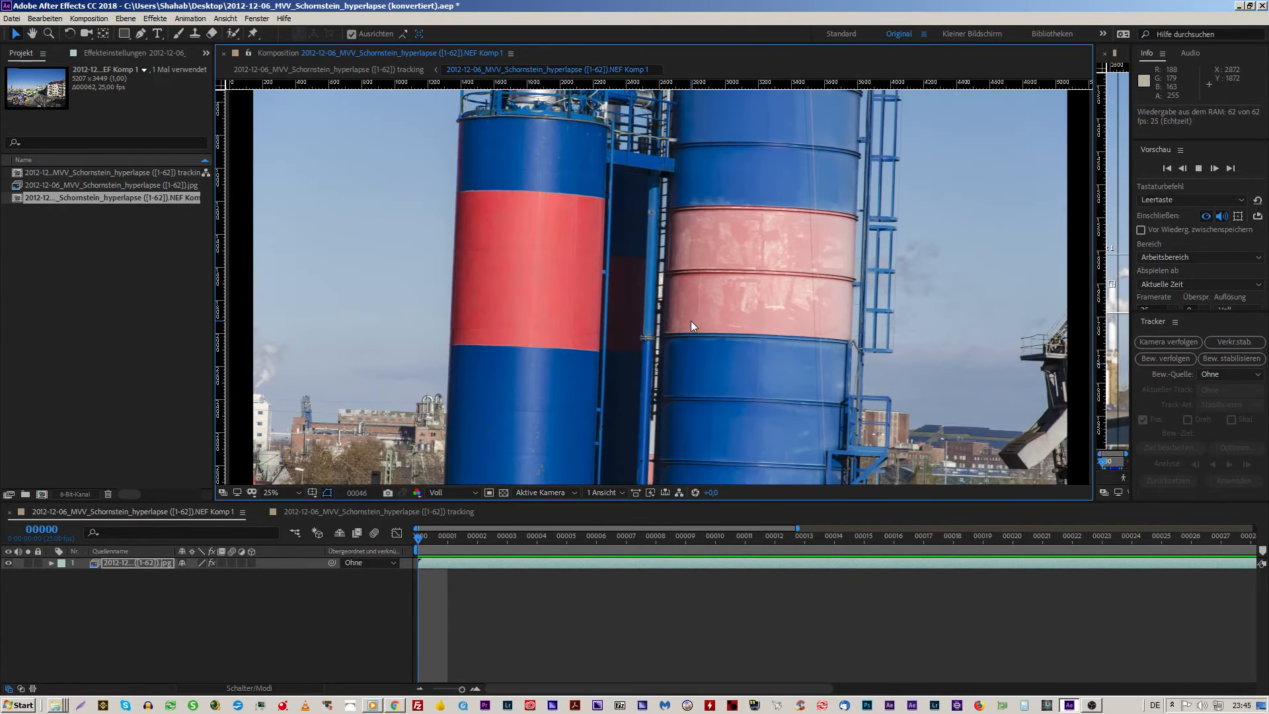
key("space")
left_click_drag(422, 535, 1015, 565)
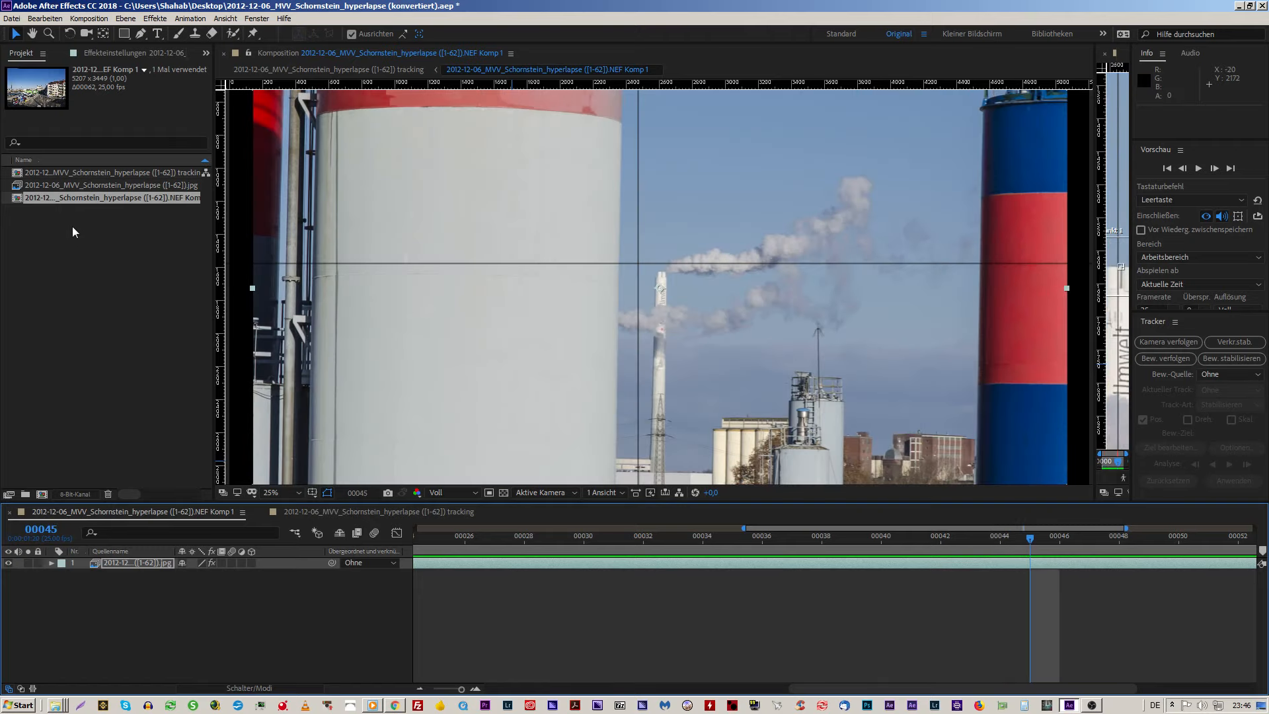
Step: Reopen the tracking composition at frame 0 and examine the chimney against the guides at 100% magnification
left_click(82, 175)
double_click(82, 175)
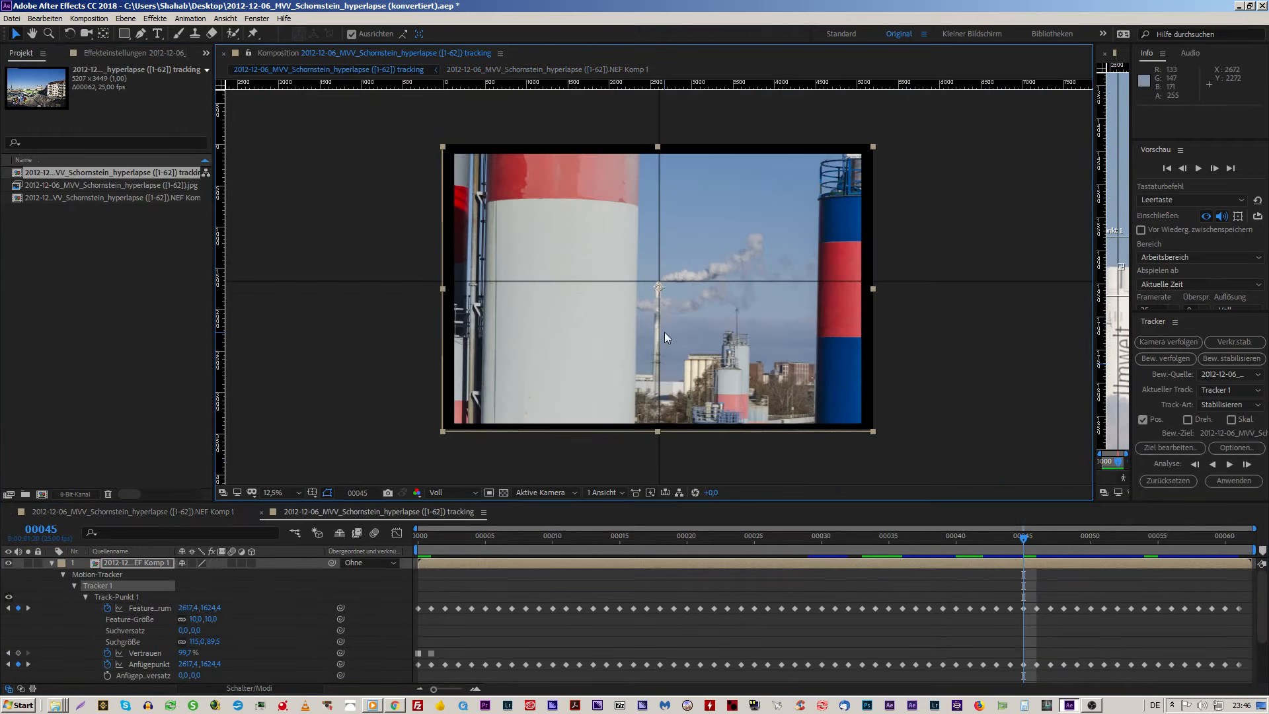
left_click_drag(1024, 540, 403, 561)
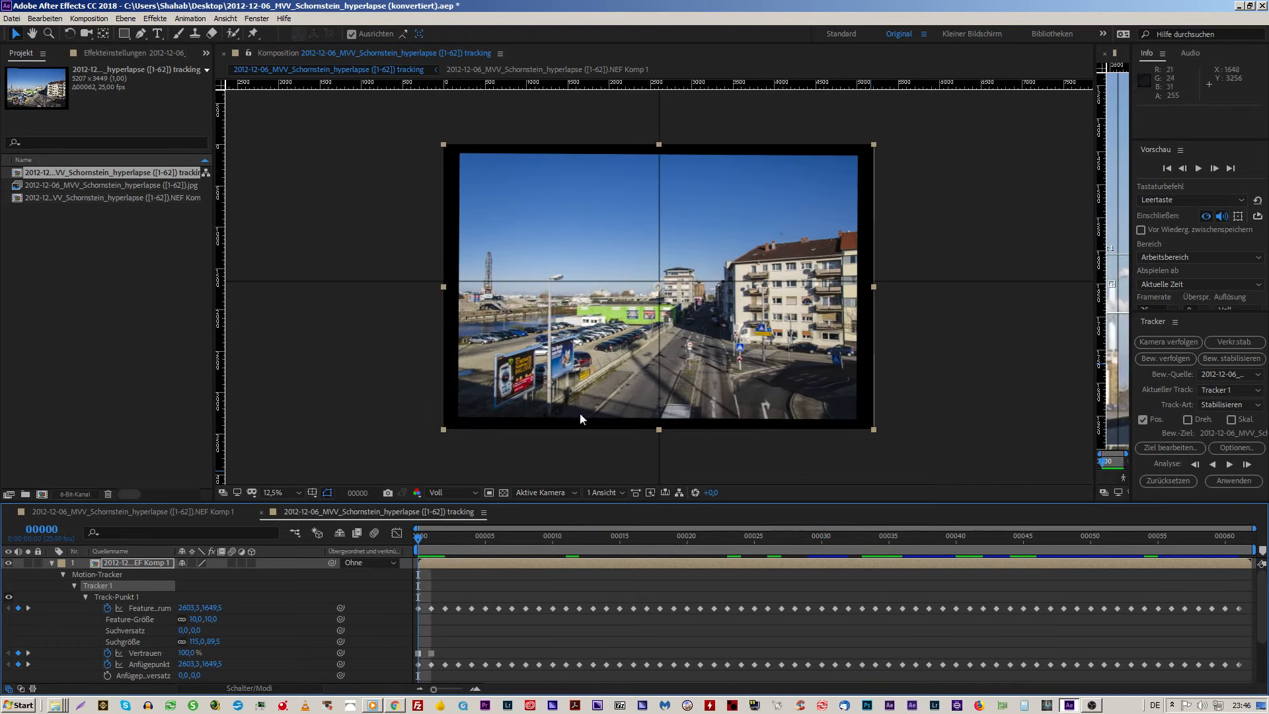
scroll(669, 318, "up", 3)
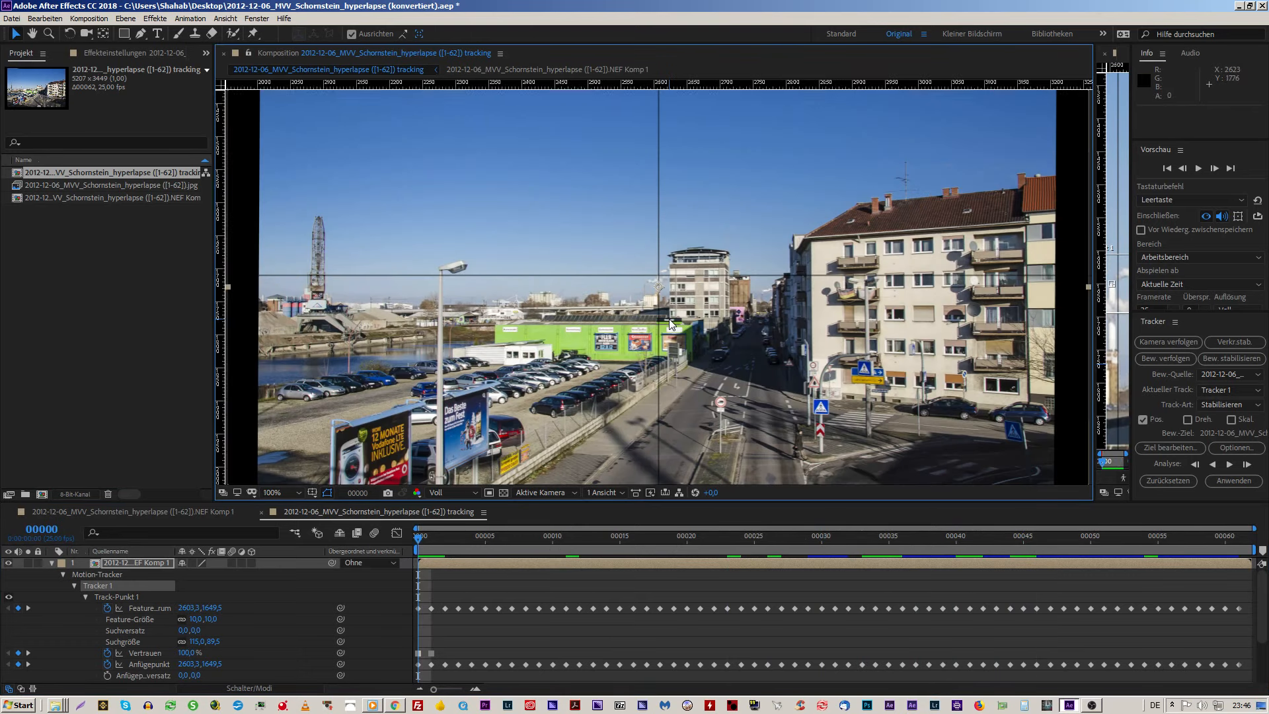
scroll(669, 319, "up", 1)
left_click_drag(422, 539, 287, 541)
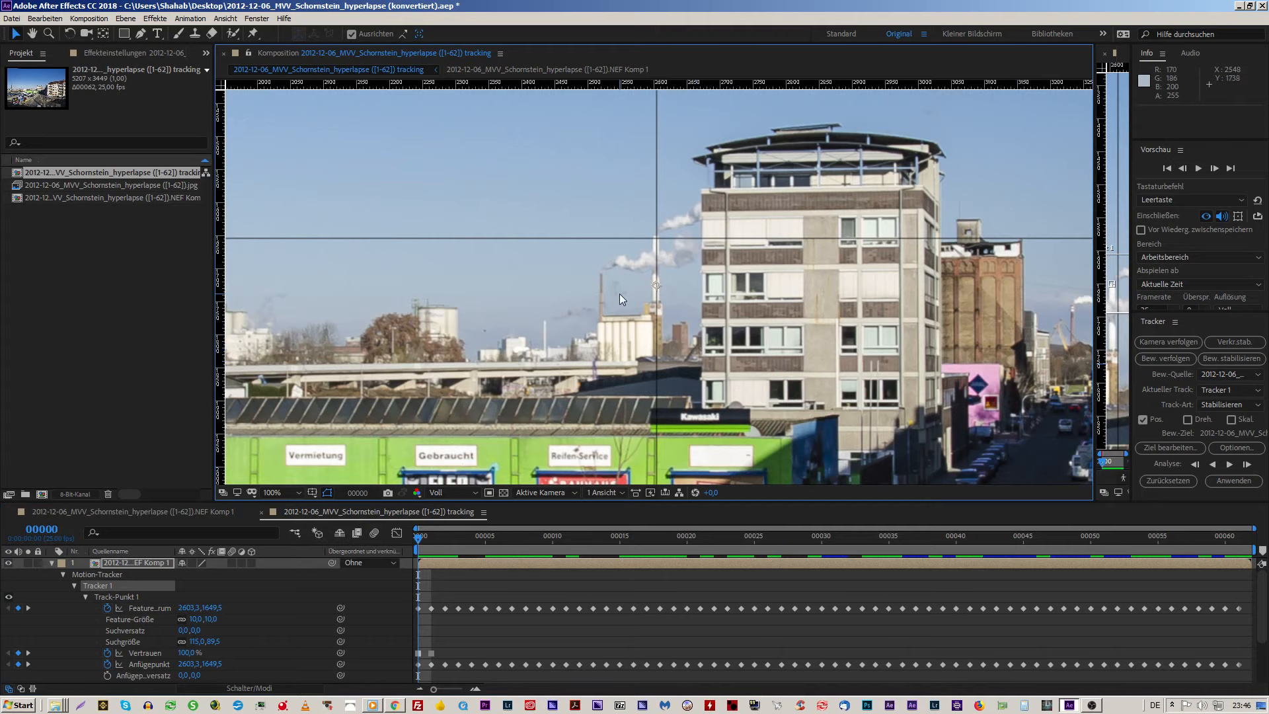
Step: Set the composition magnification to 12.5% and enlarge the viewer area by reducing the timeline's height
key("comma")
key("comma")
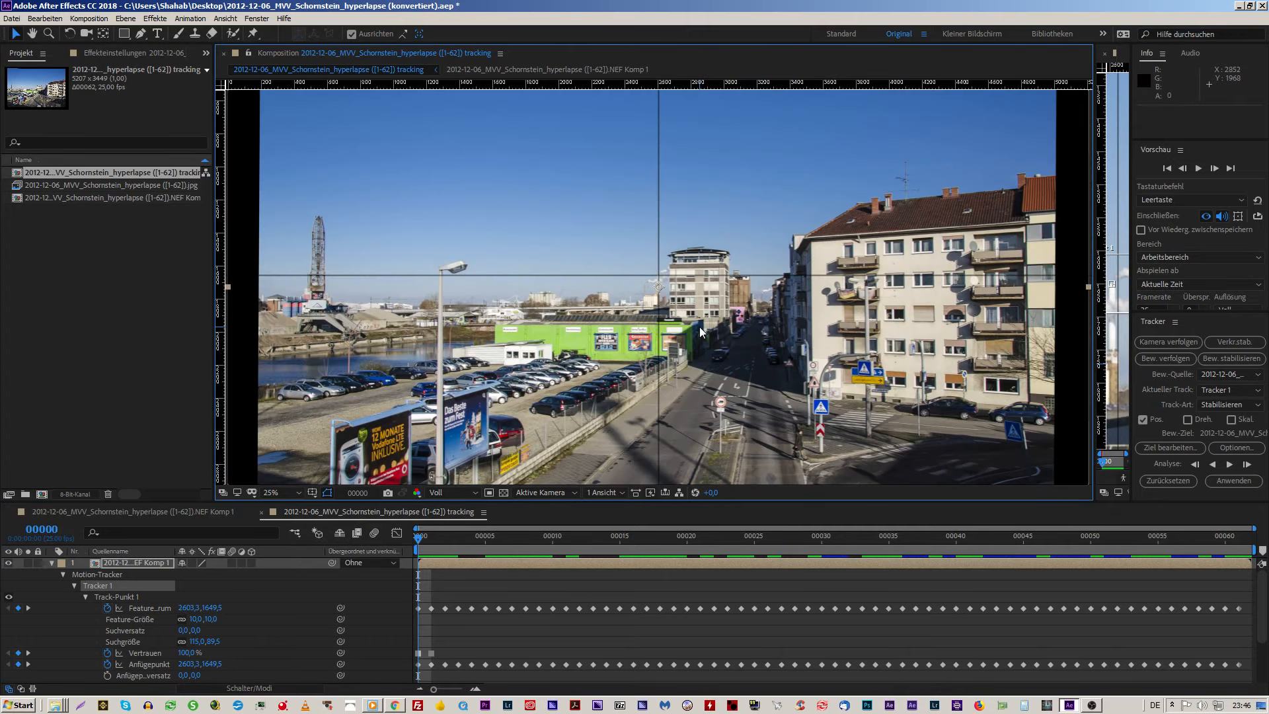
key("comma")
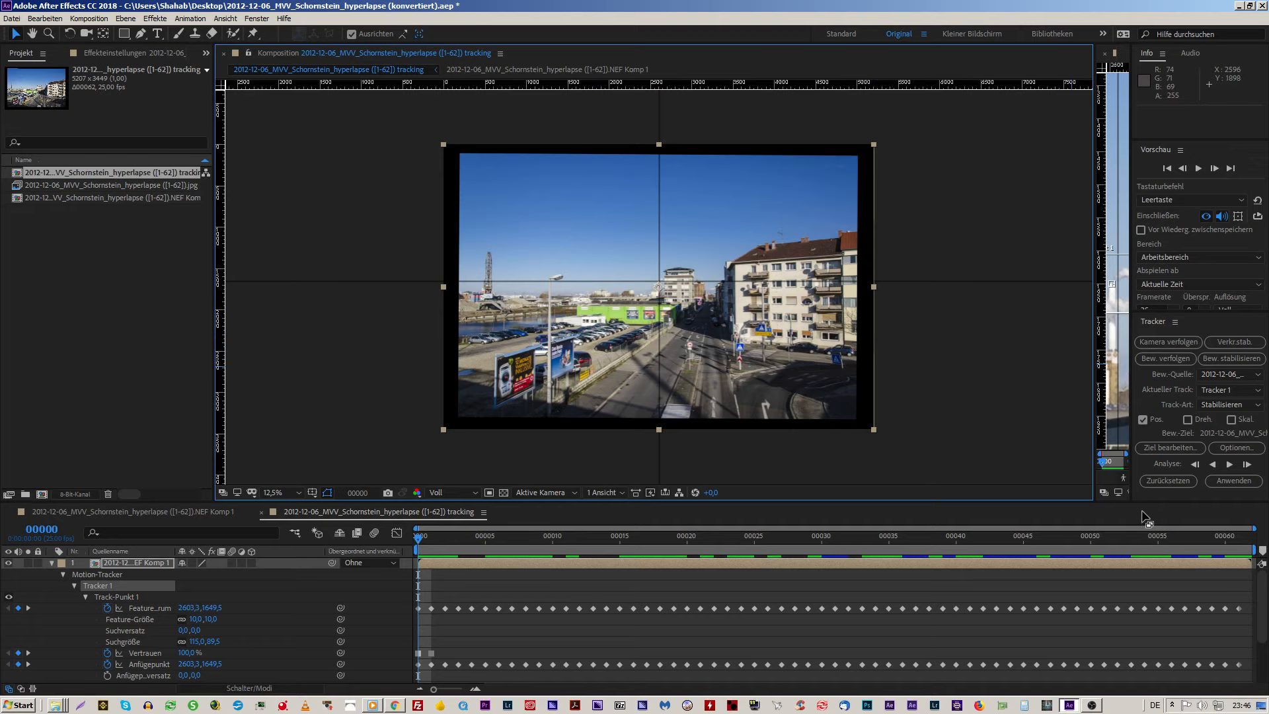
left_click_drag(1147, 503, 1134, 553)
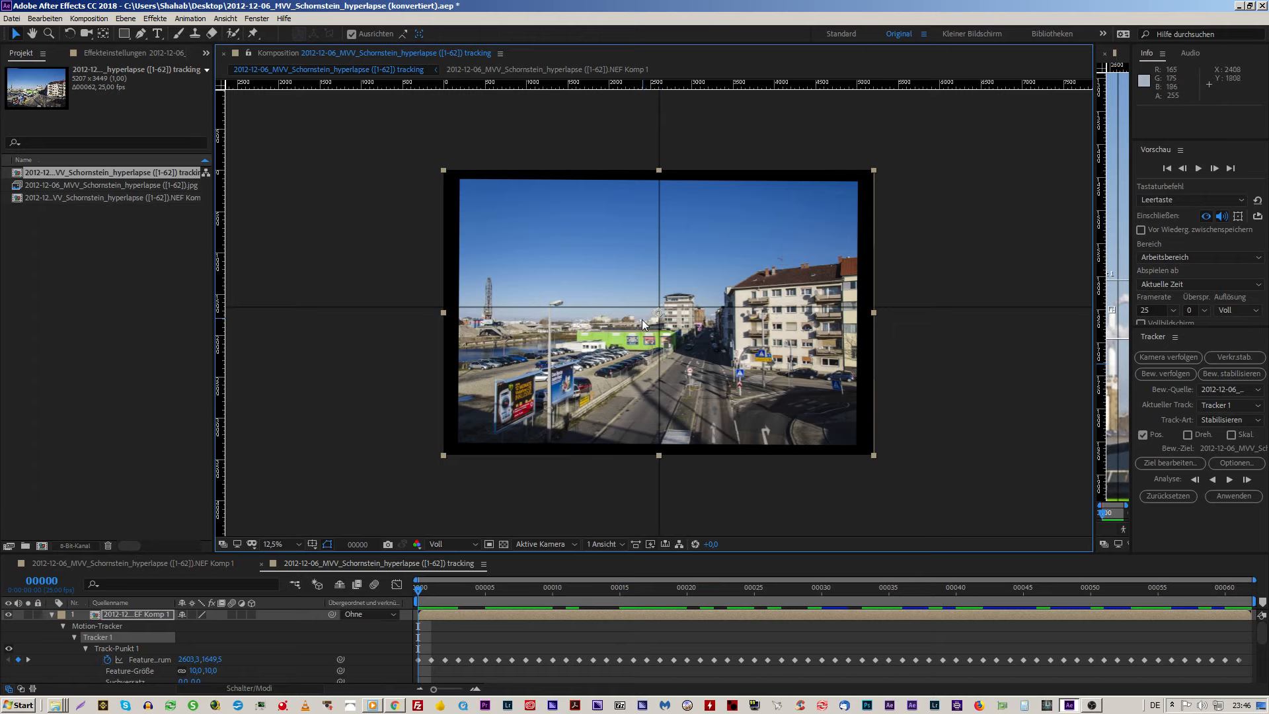
Step: Step through frames 0 to 23 of the tracking composition and back to frame 12, examining the stabilized chimney against the guides
left_click_drag(423, 591, 458, 590)
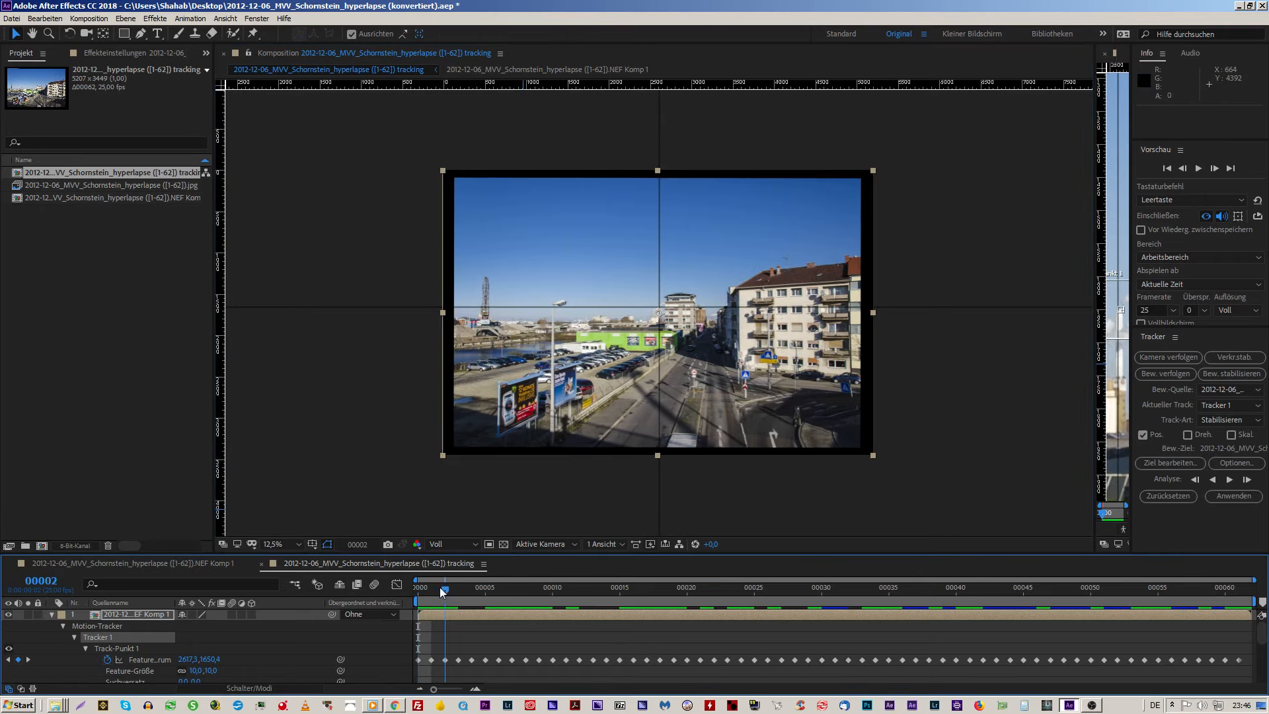
left_click(545, 394)
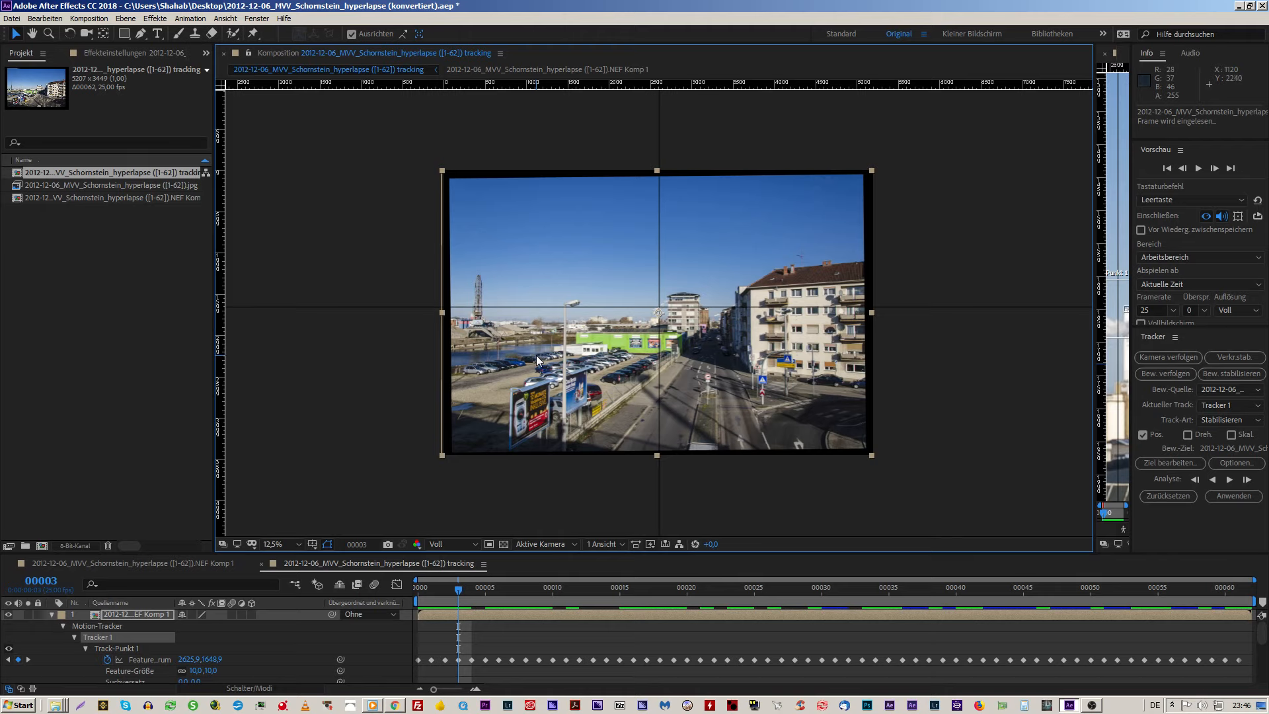
key("Page_Down")
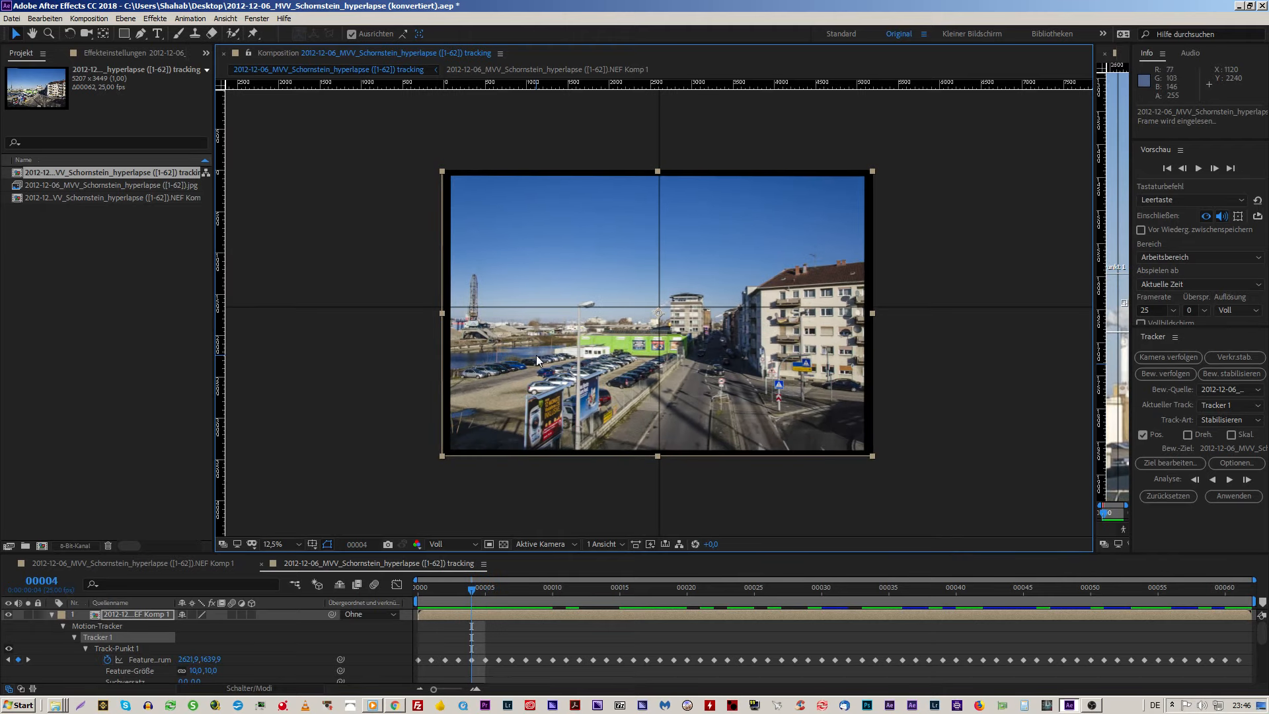
key("Page_Down")
key("Page_Down")
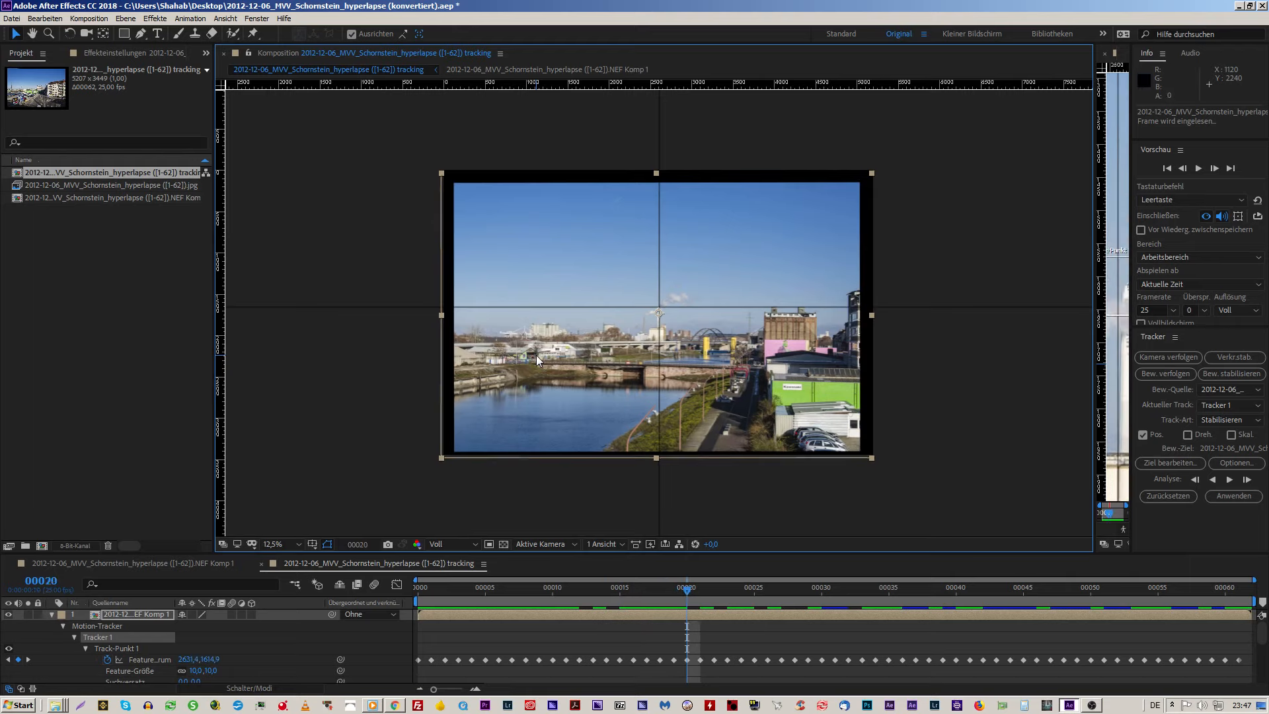
key("Page_Up")
key("Page_Up")
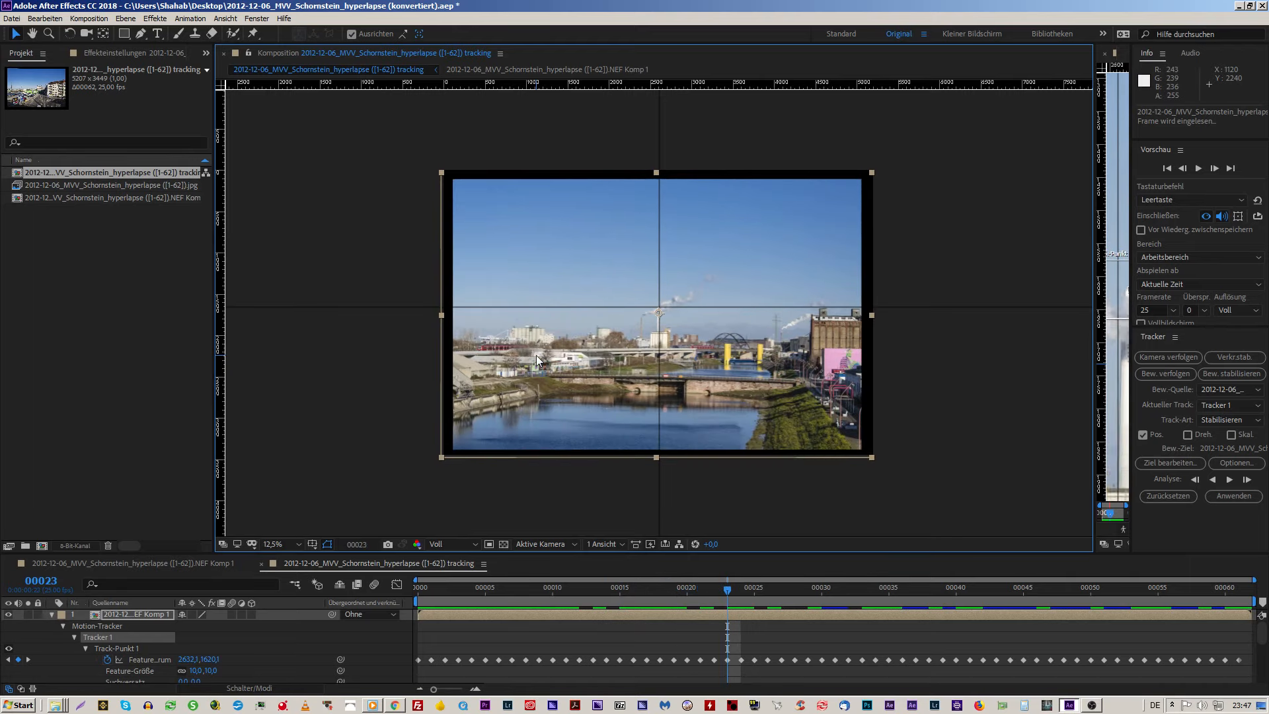
key("Page_Up")
key("Page_Up")
key("Page_Up")
key("Page_Up")
key("Page_Up")
key("Page_Up")
key("Page_Up")
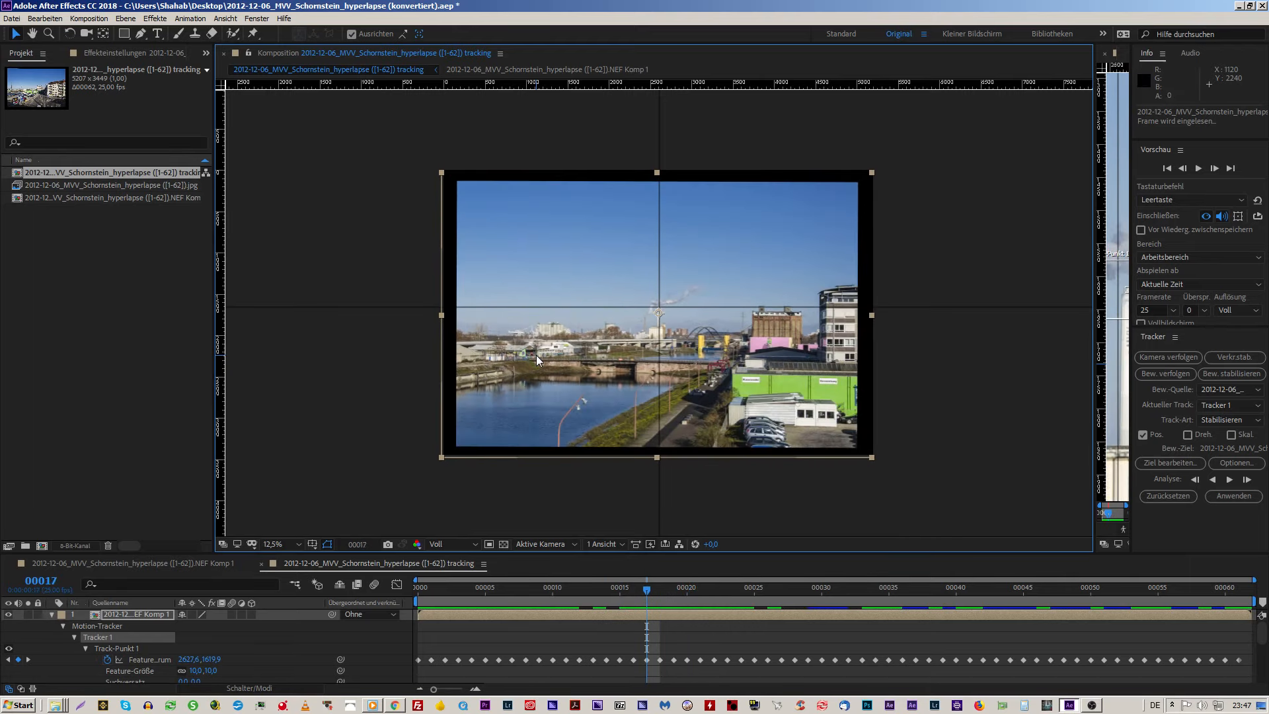
key("Page_Up")
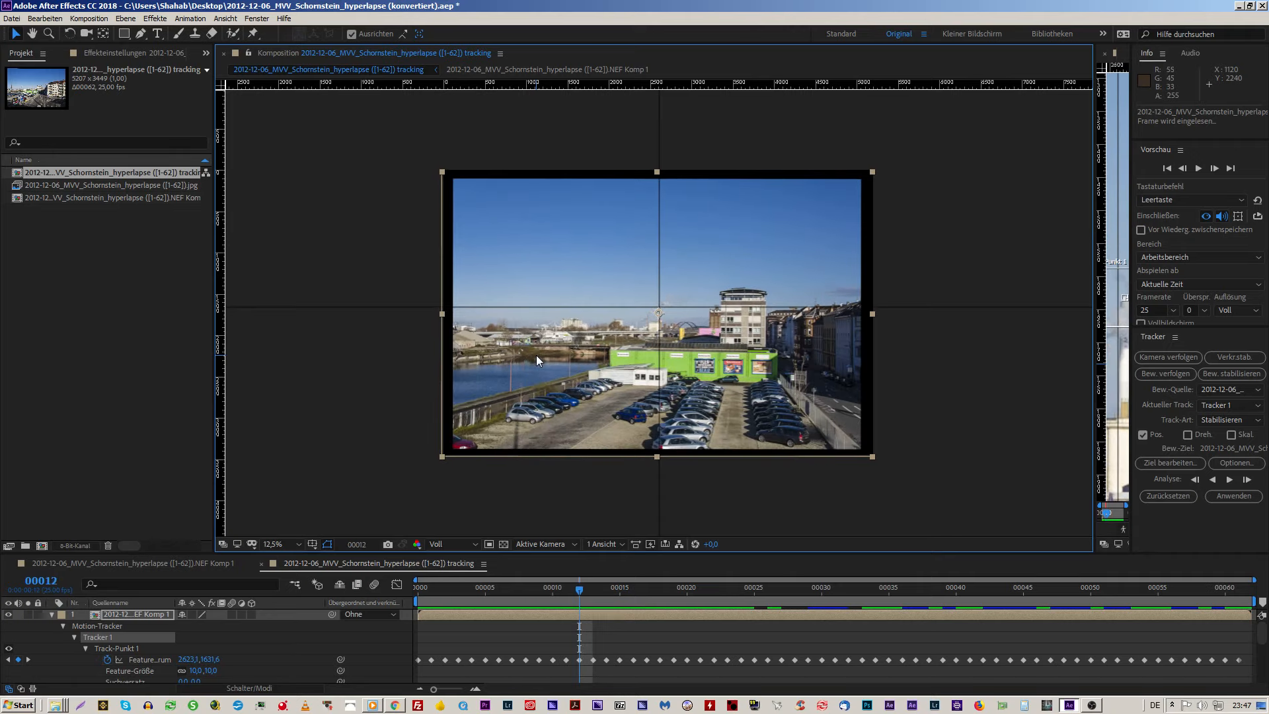
Step: Step through the tracking composition from frame 12 to frame 45, examining the chimney's position against the guides
key("Page_Down")
key("Page_Down")
key("Page_Down")
key("Page_Down")
key("Page_Down")
key("Page_Down")
key("Page_Down")
key("Page_Down")
key("Page_Down")
key("Page_Down")
key("Page_Down")
key("Page_Down")
key("Page_Down")
key("Page_Down")
key("Page_Down")
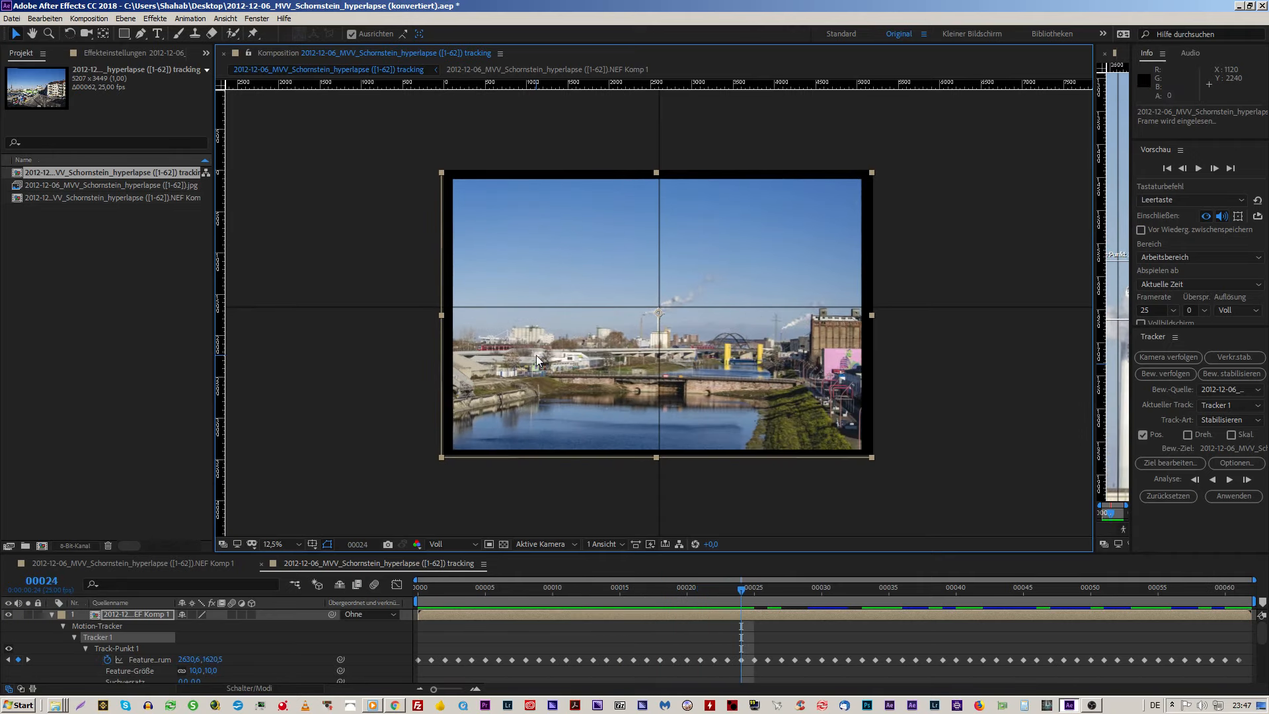
key("Page_Down")
key("Page_Down")
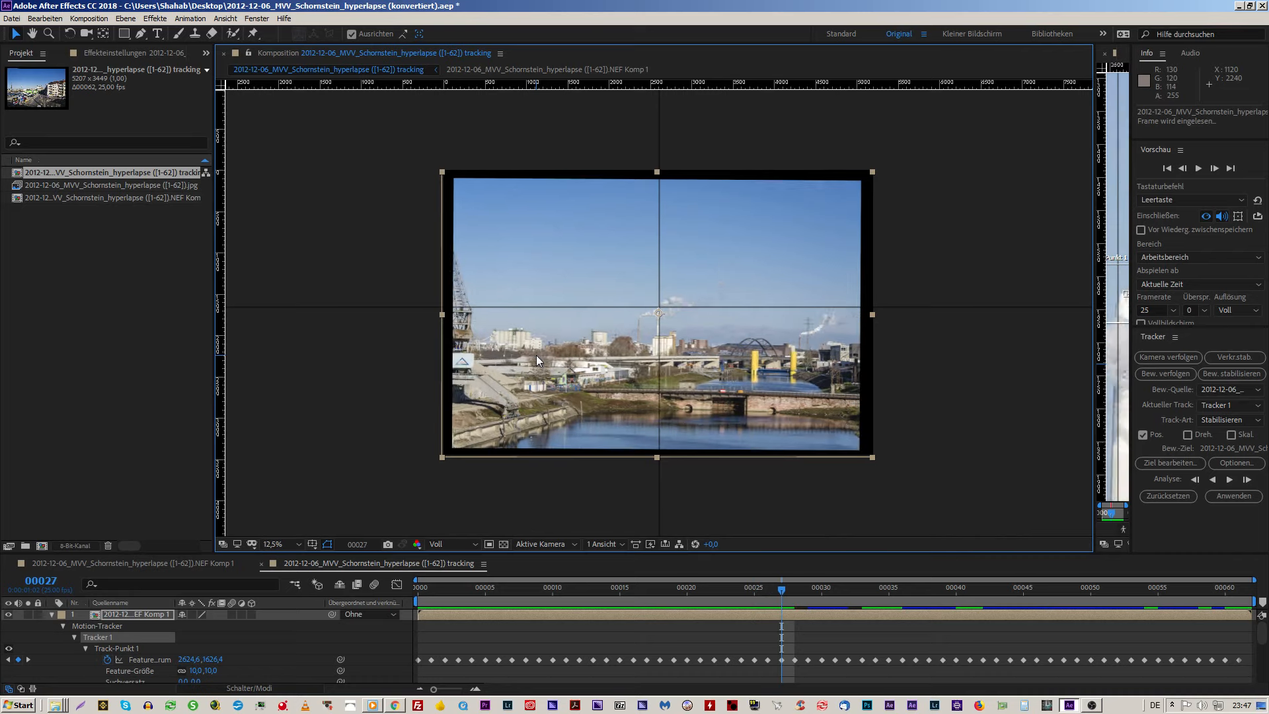
key("Page_Down")
key("Page_Down")
key("Page_Down")
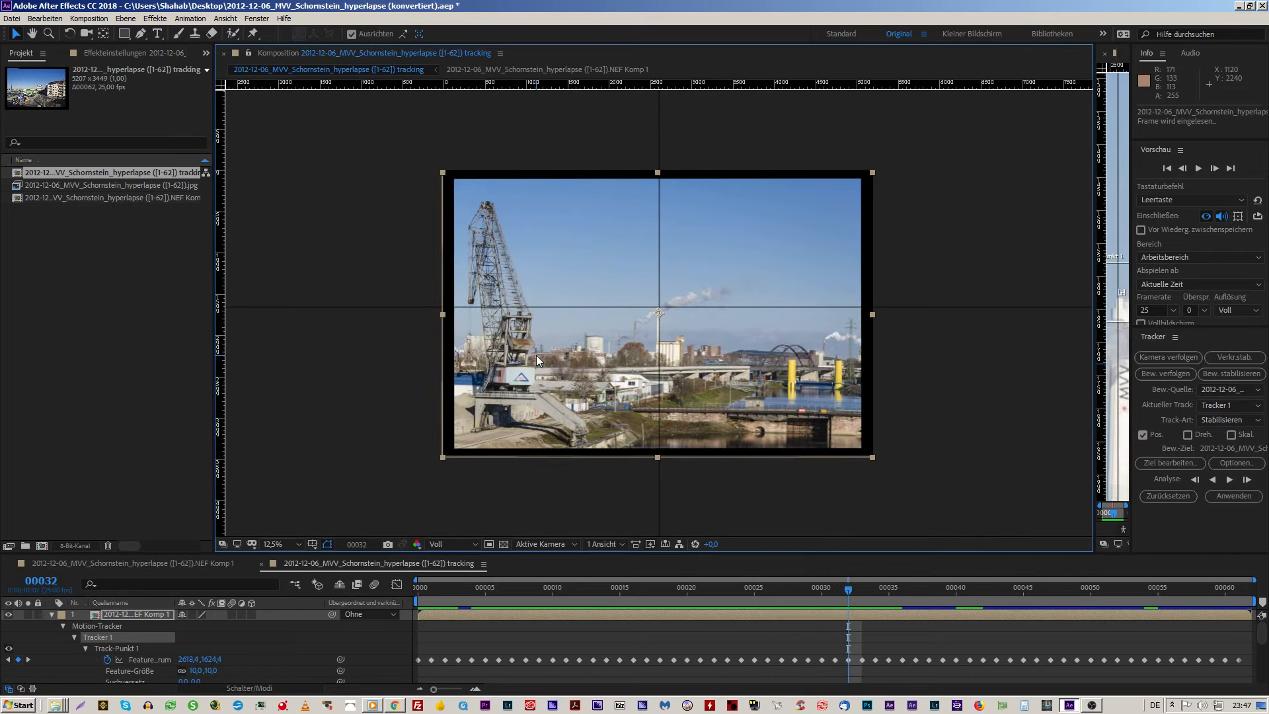
key("Page_Down")
key("Page_Down")
key("Page_Down")
key("Page_Down")
key("Page_Down")
key("Page_Down")
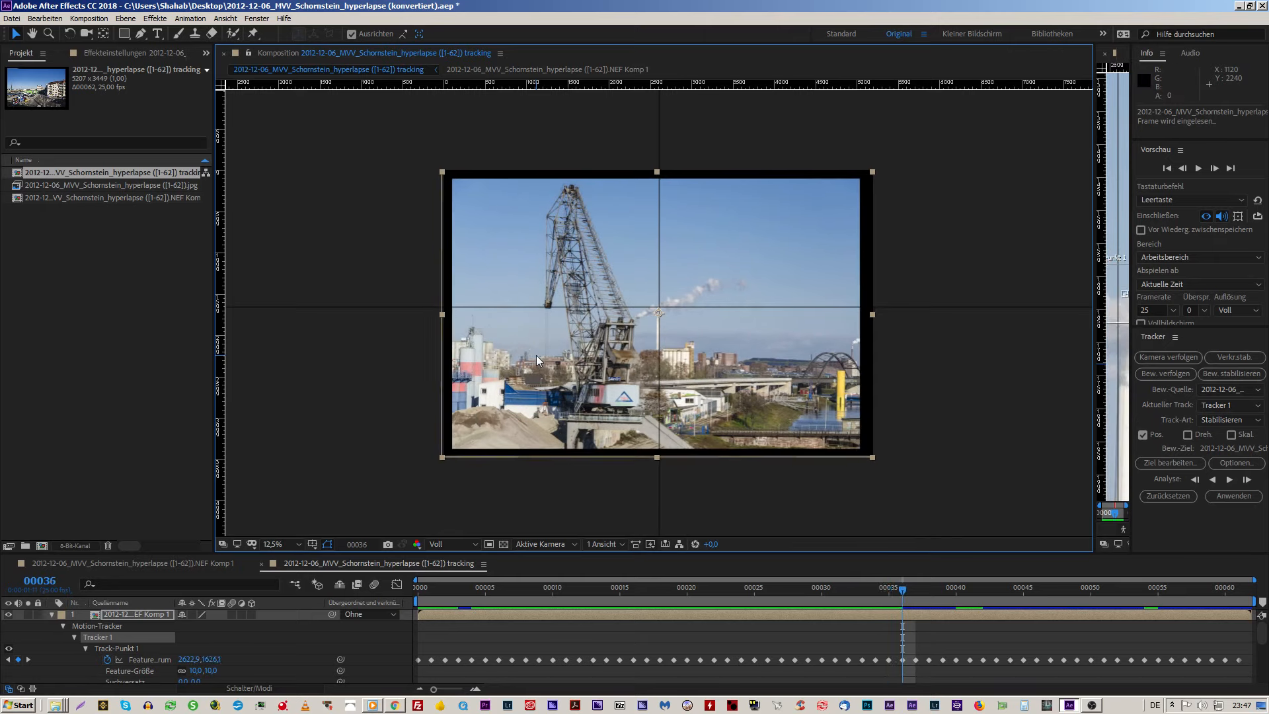
key("Page_Down")
key("Page_Down")
key("Page_Down")
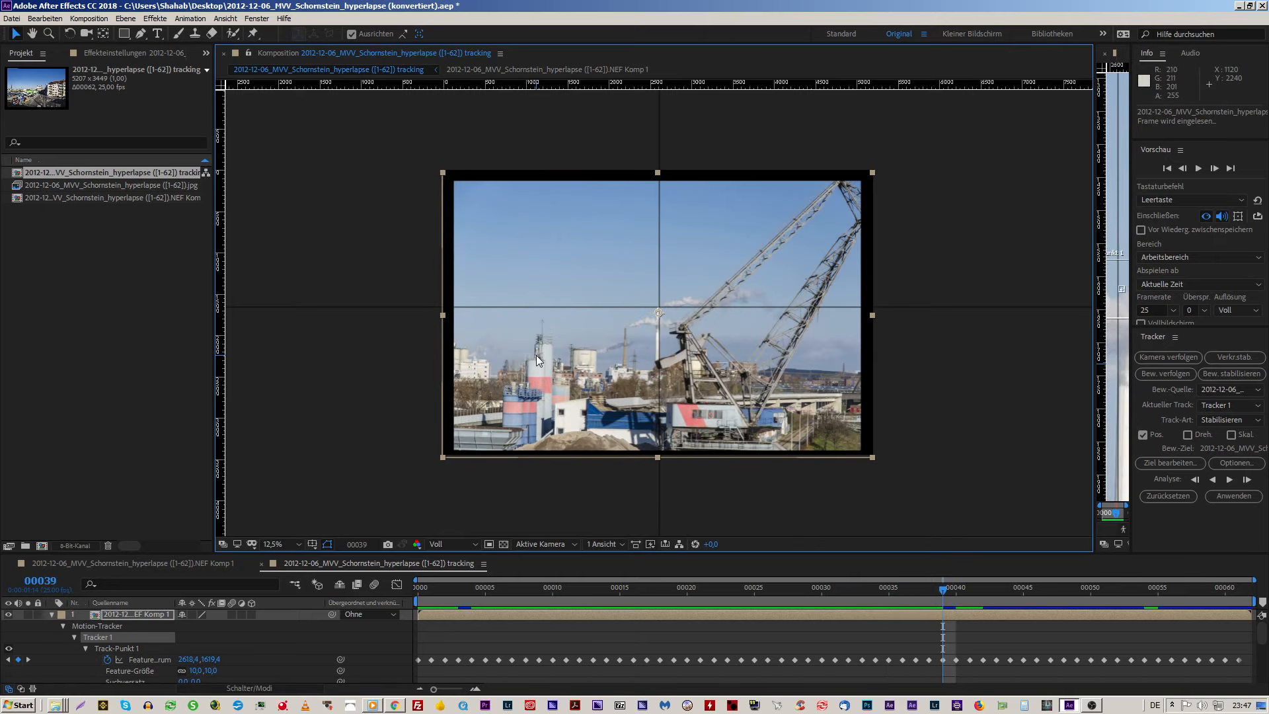
key("Page_Down")
key("Page_Down")
key("Page_Down")
key("Page_Down")
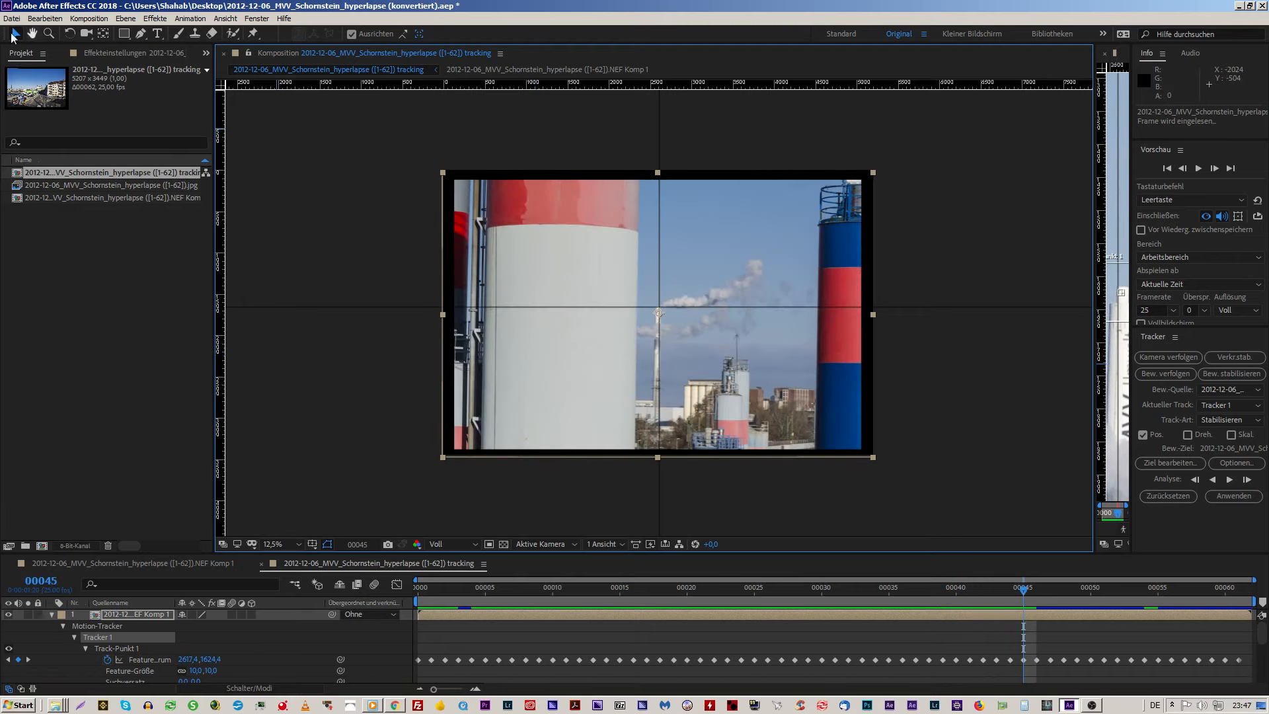
Step: View the source JPG sequence at frame 45, and return to the tracking composition at frame 13
double_click(105, 185)
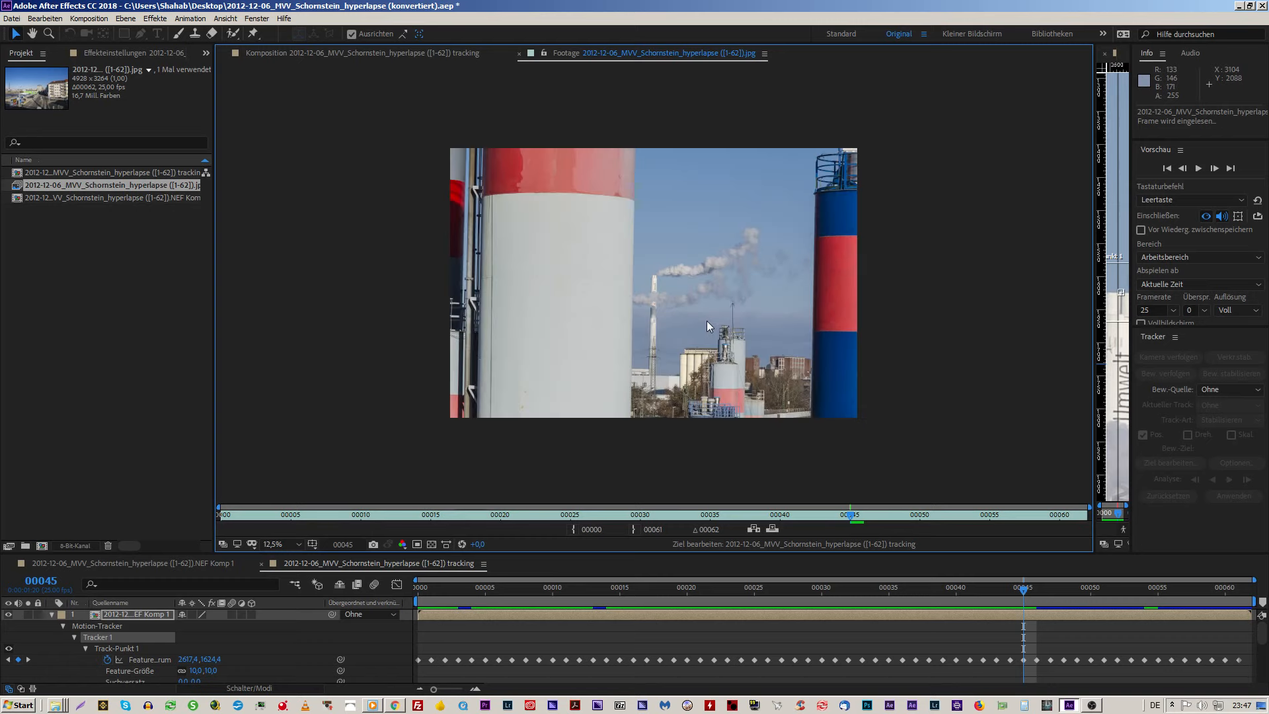
left_click_drag(1024, 590, 592, 655)
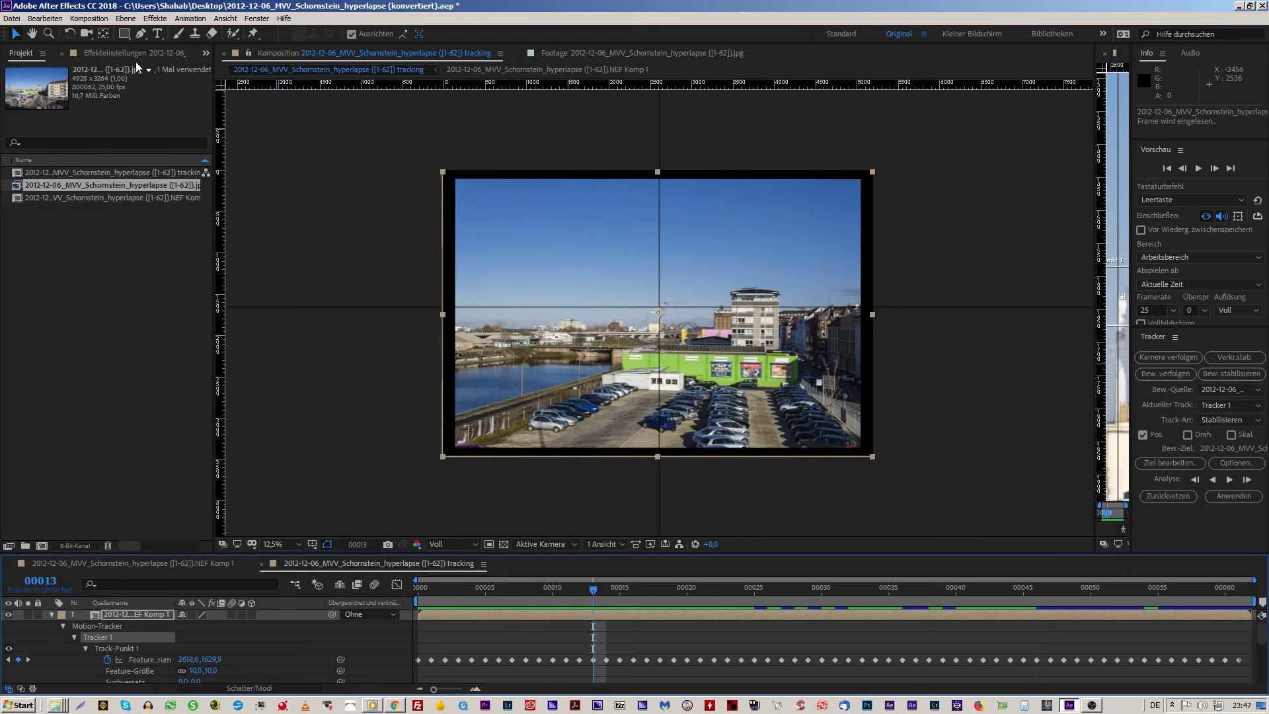
Step: Open the nested NEF Komp 1 composition with its effect settings and disable the Verkrümmungsstabilisierung VFX effect
left_click(167, 54)
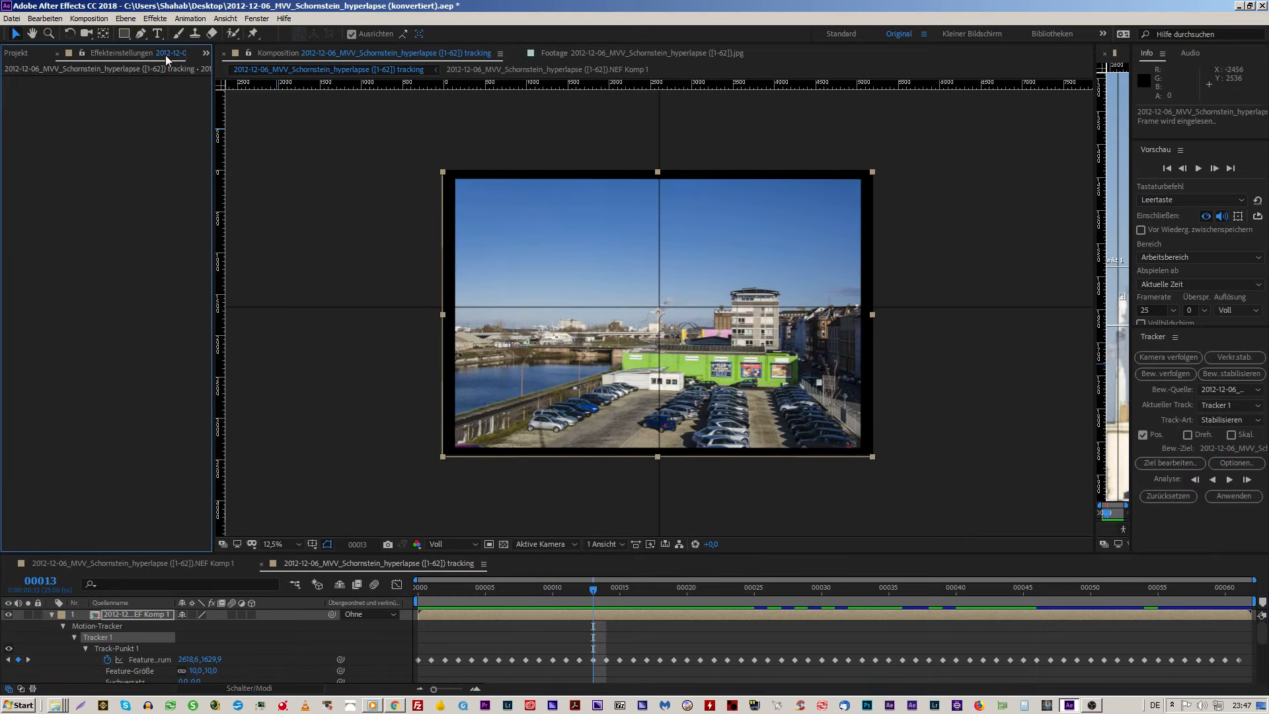
double_click(578, 279)
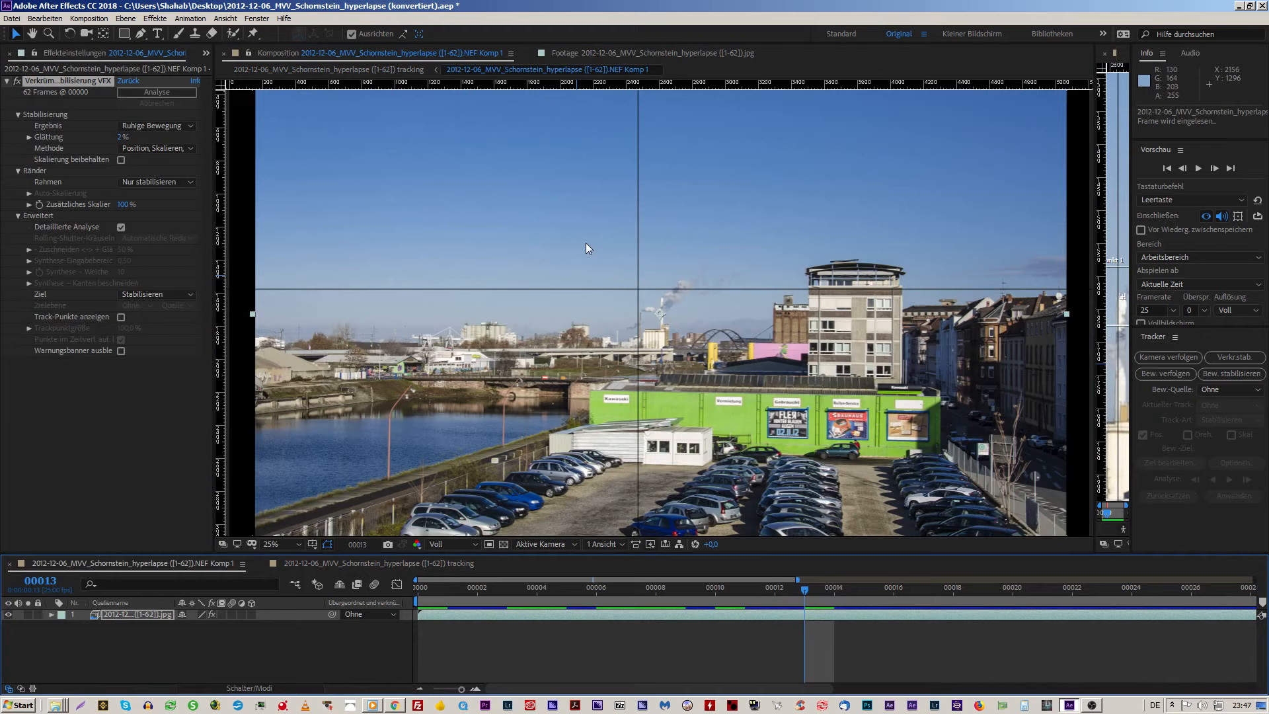
left_click(17, 82)
left_click(833, 430)
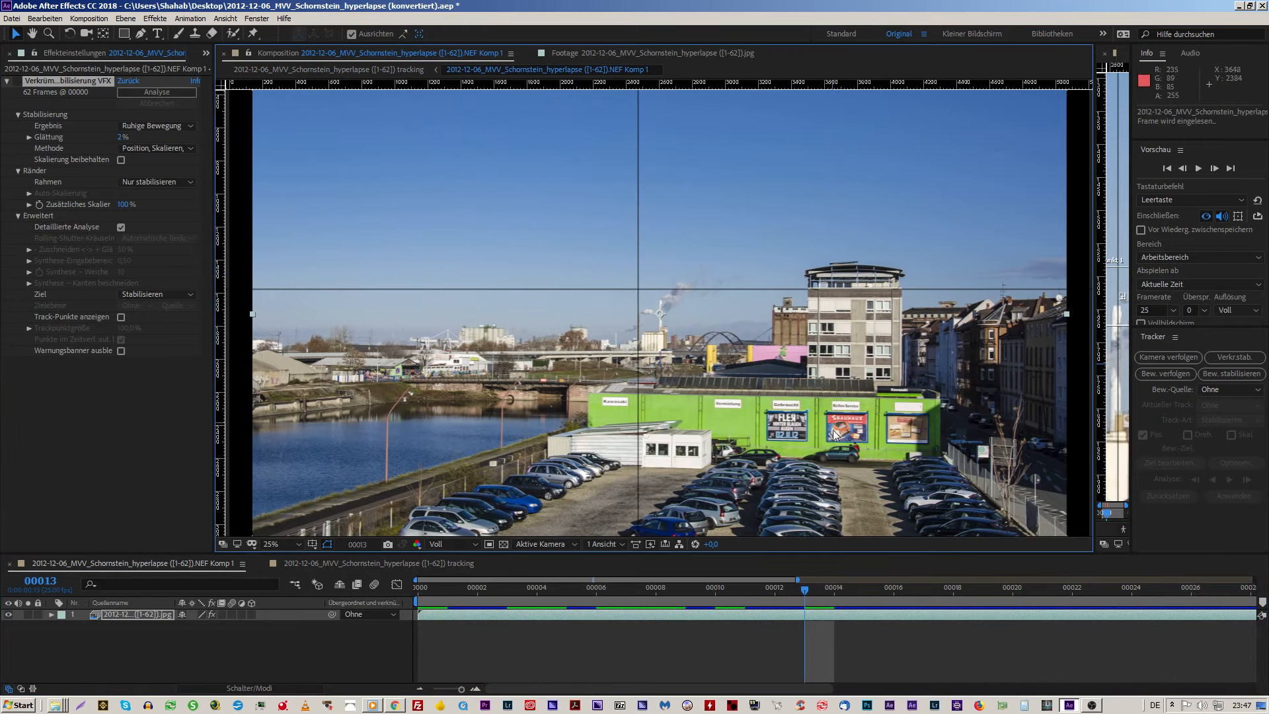
Step: Step through NEF Komp 1 from frame 0 to frame 17 and back to 16, examining the movement without the stabilization effect
key("Home")
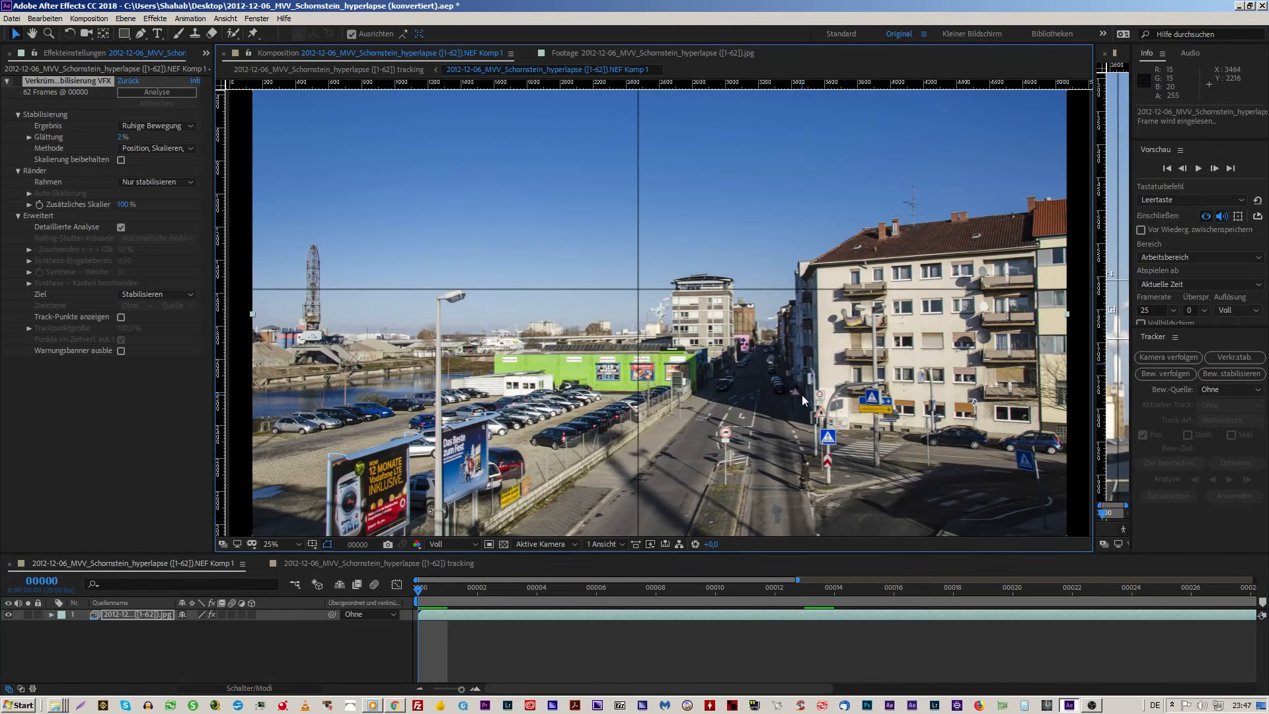
key("Page_Down")
key("Page_Down")
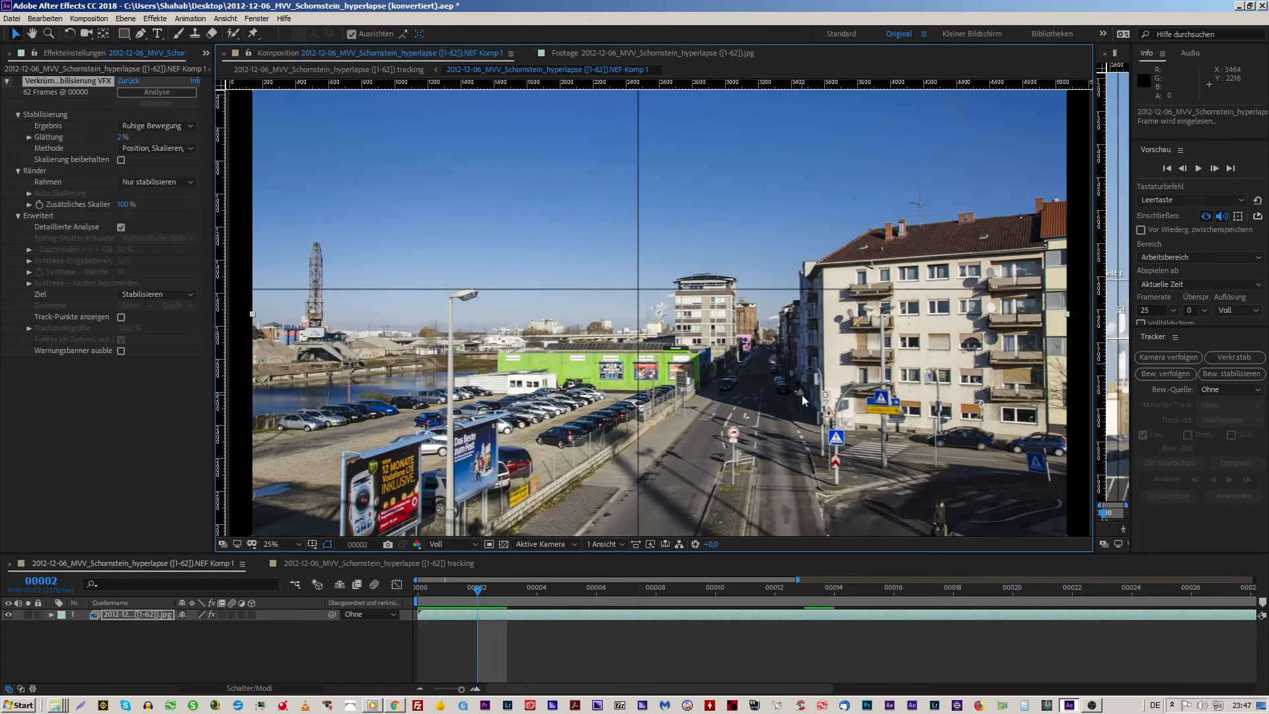
key("Page_Down")
key("Page_Down")
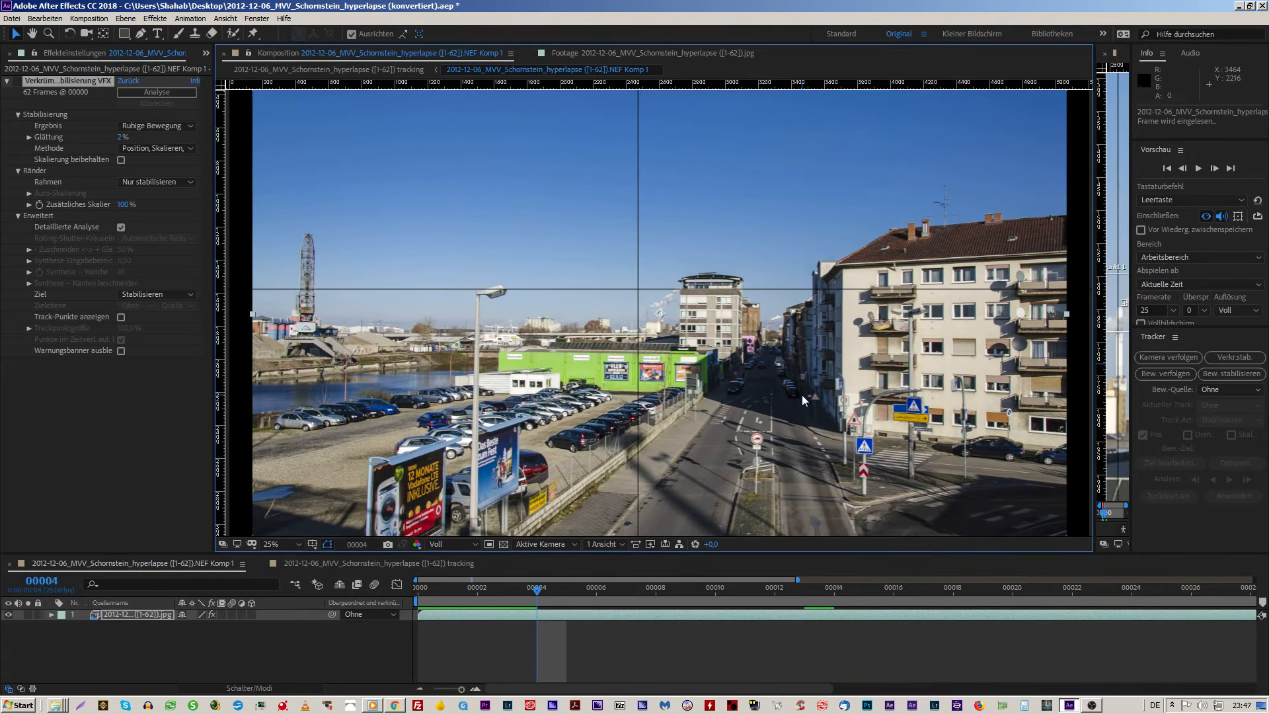
key("Page_Down")
key("Page_Down")
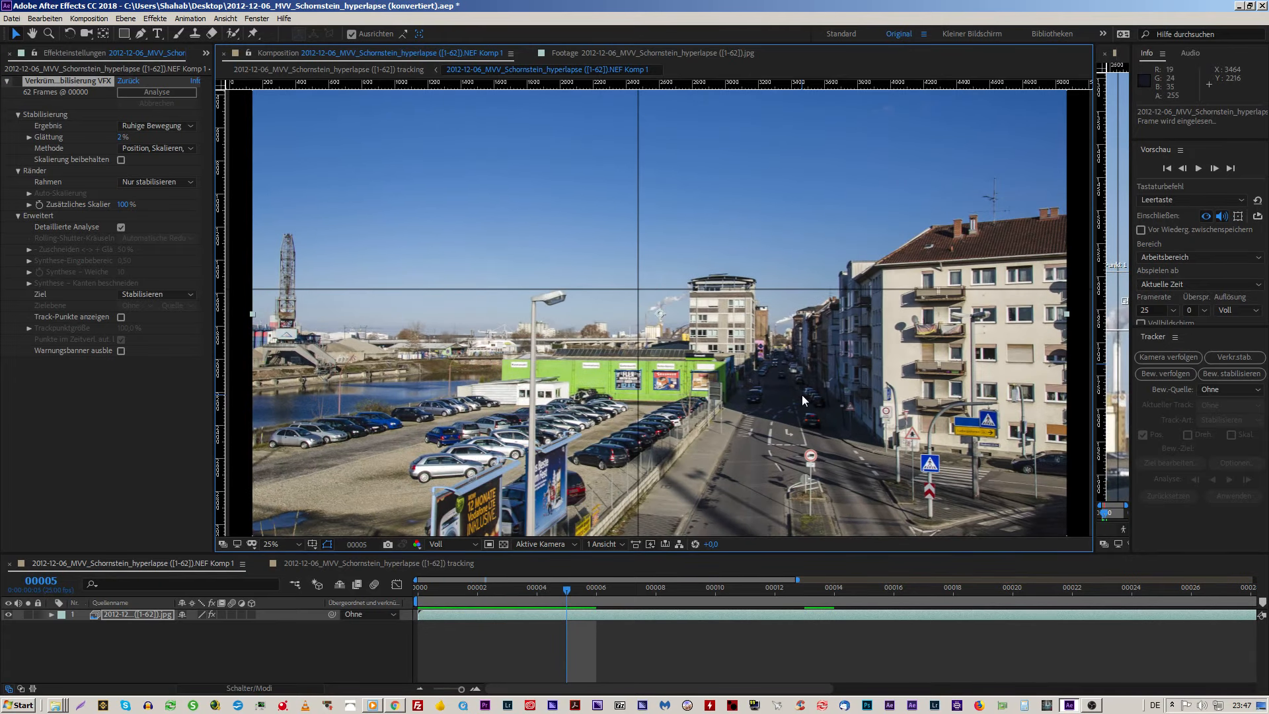
key("Page_Down")
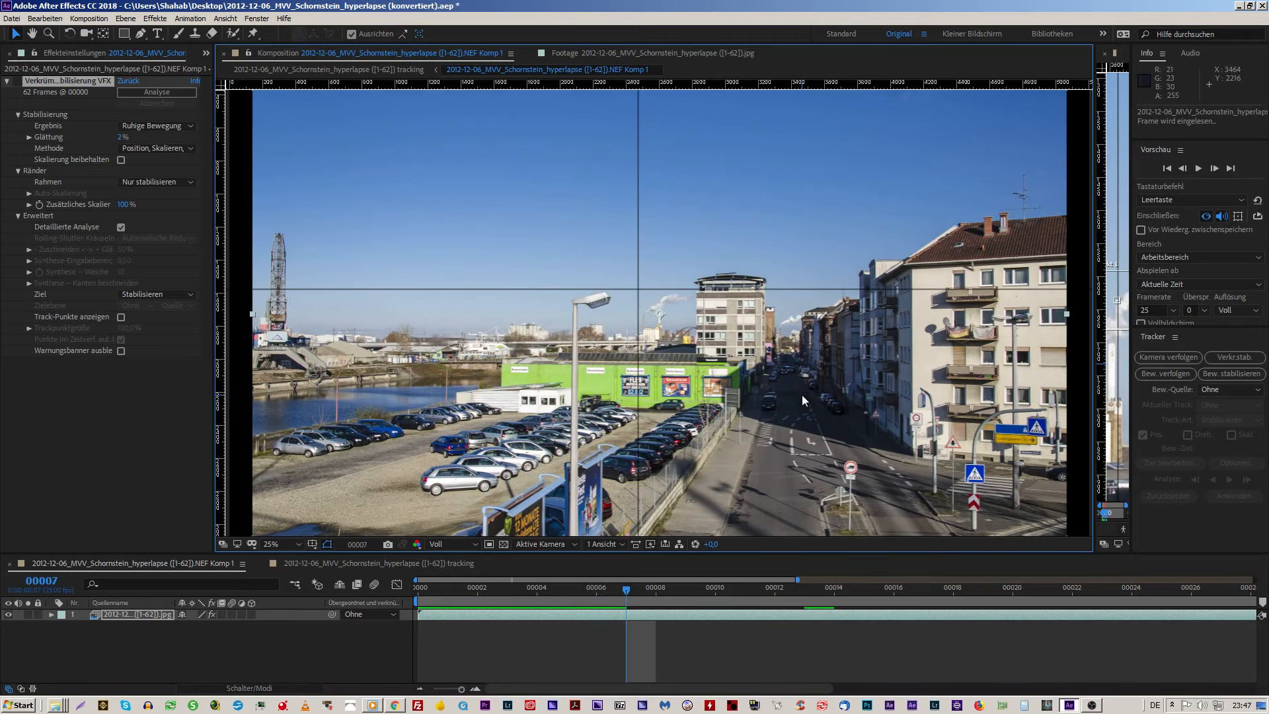
key("Page_Down")
key("Page_Down")
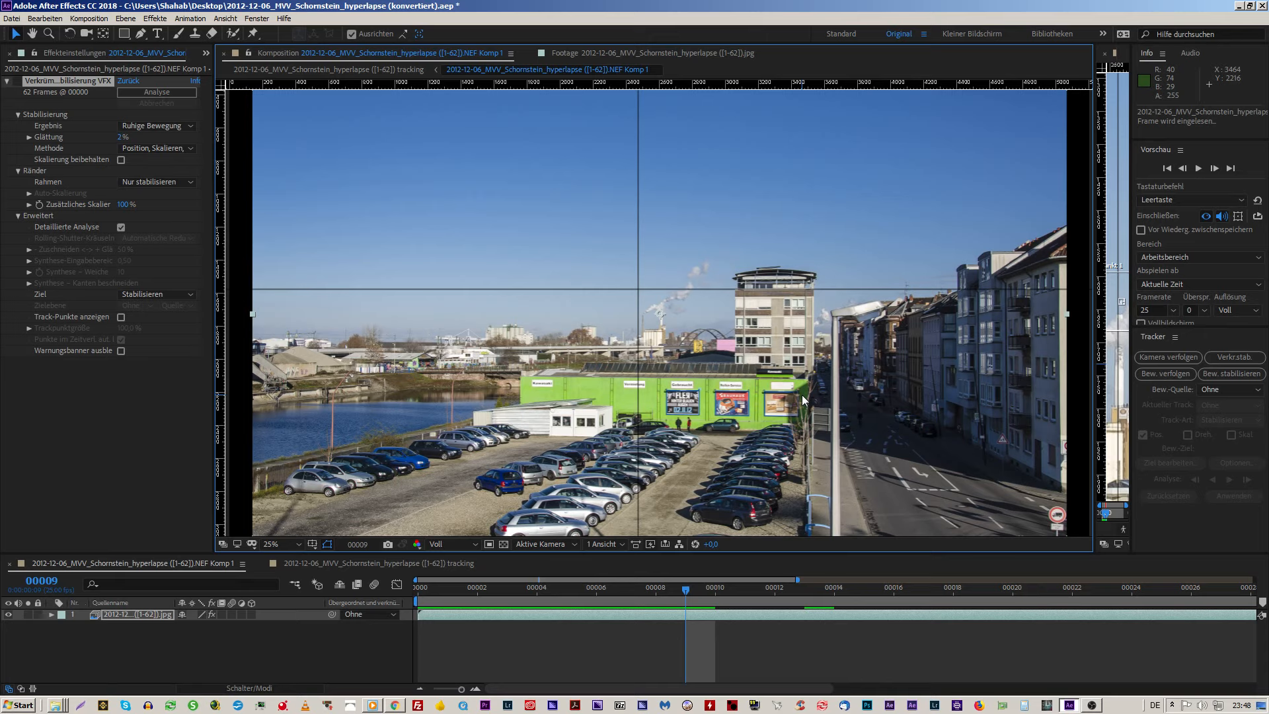
key("Page_Down")
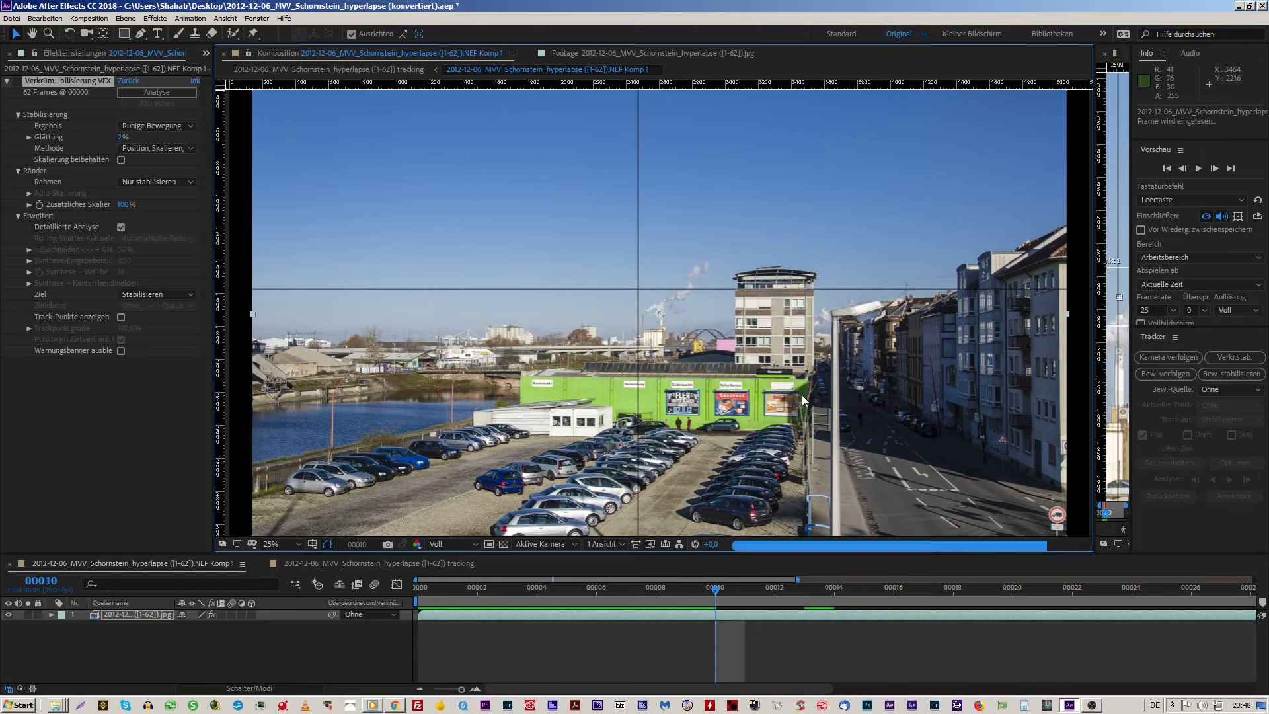
key("Page_Down")
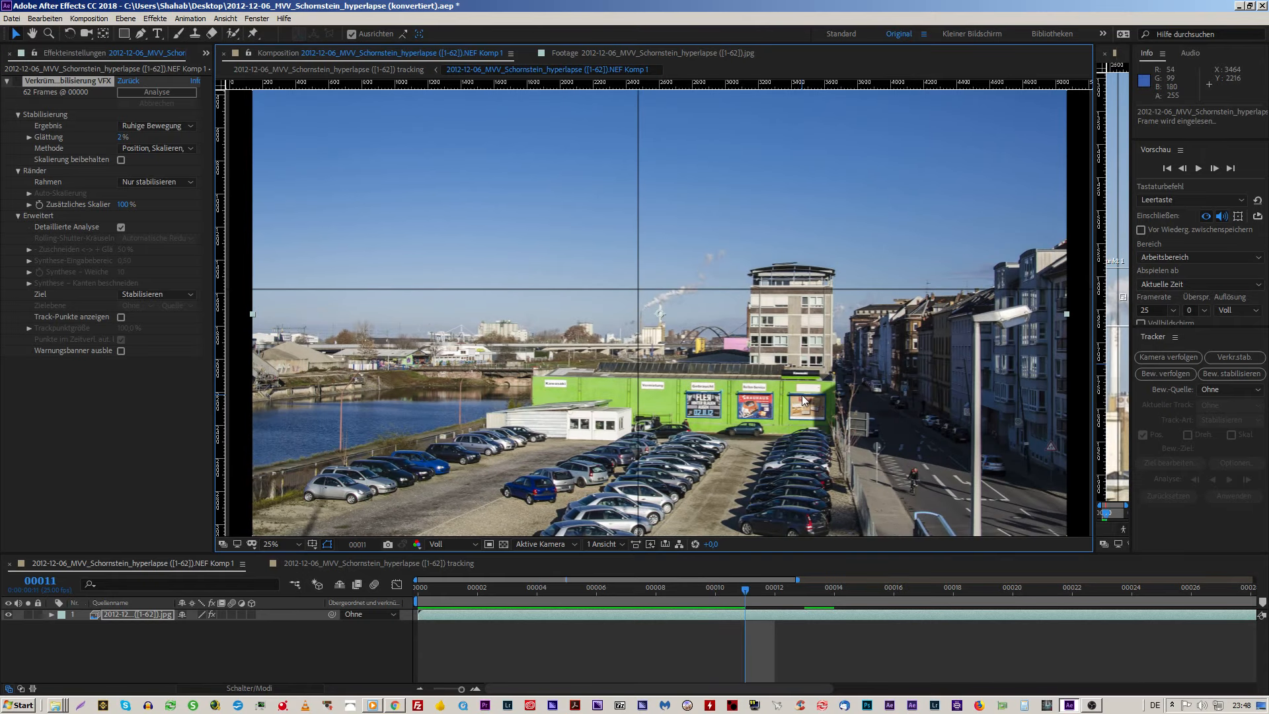
key("Page_Down")
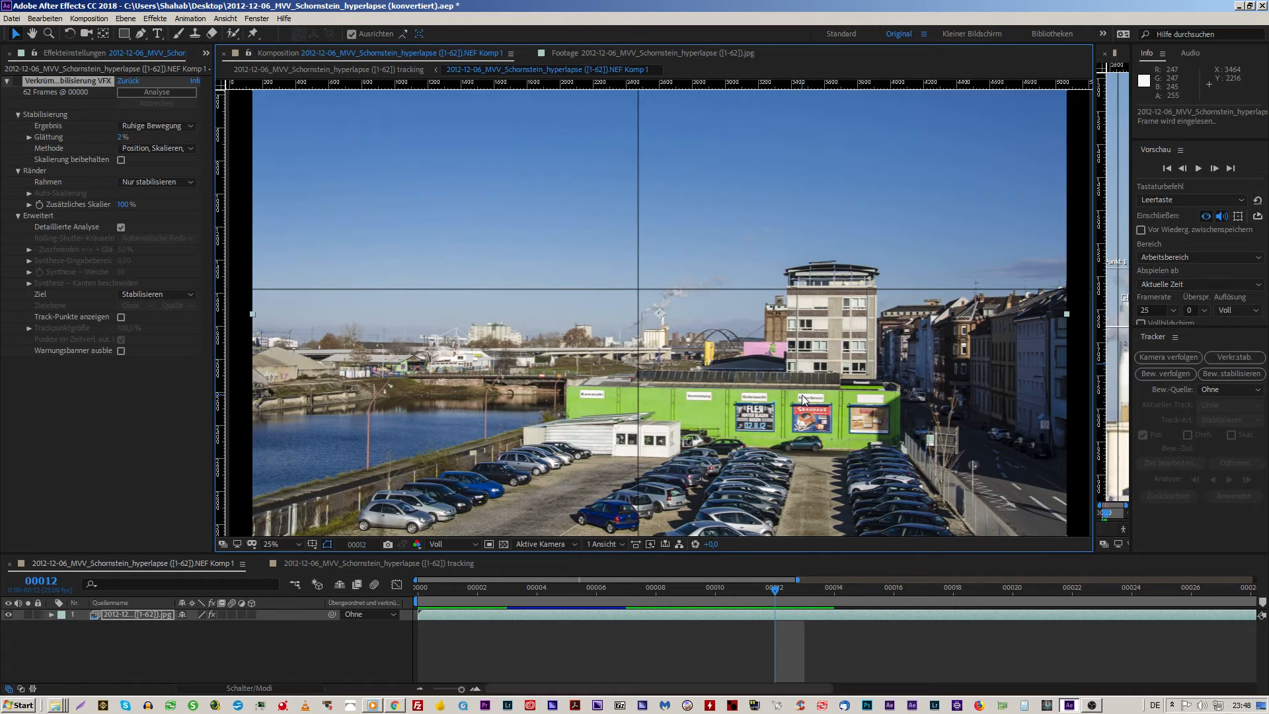
key("Page_Down")
key("Page_Down")
key("Page_Down")
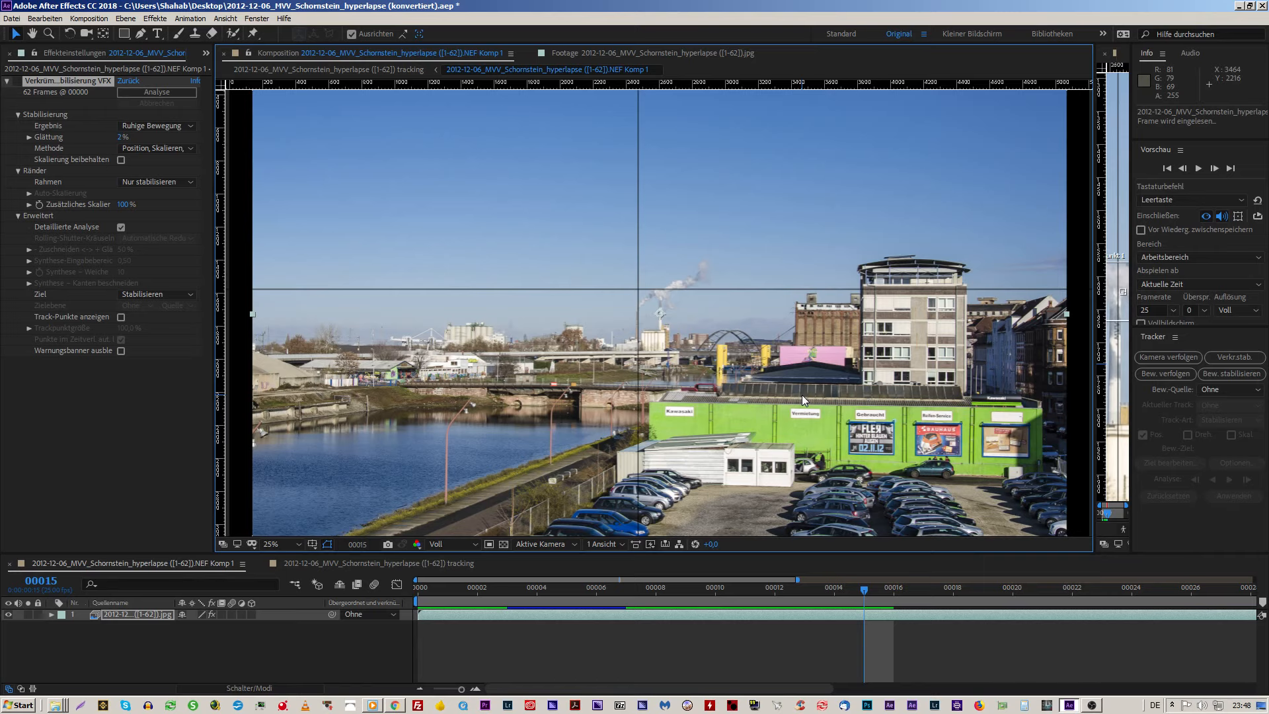
key("Page_Down")
key("Page_Down")
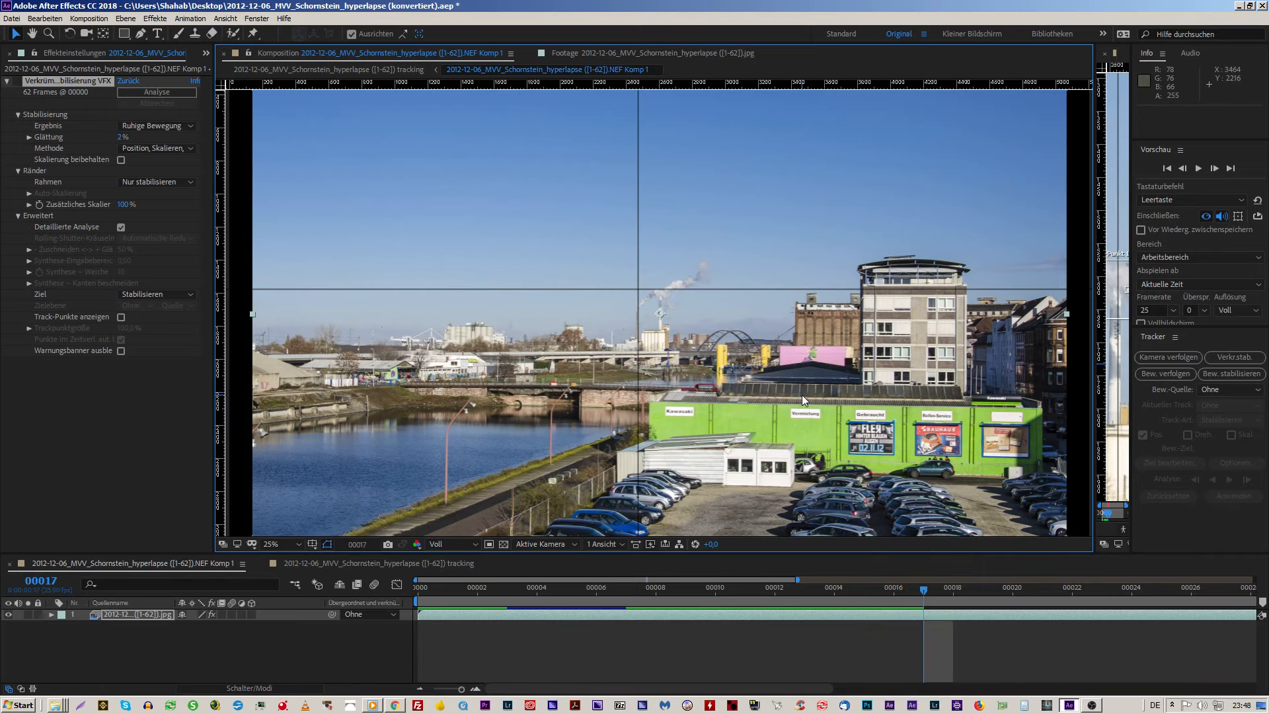
key("Page_Up")
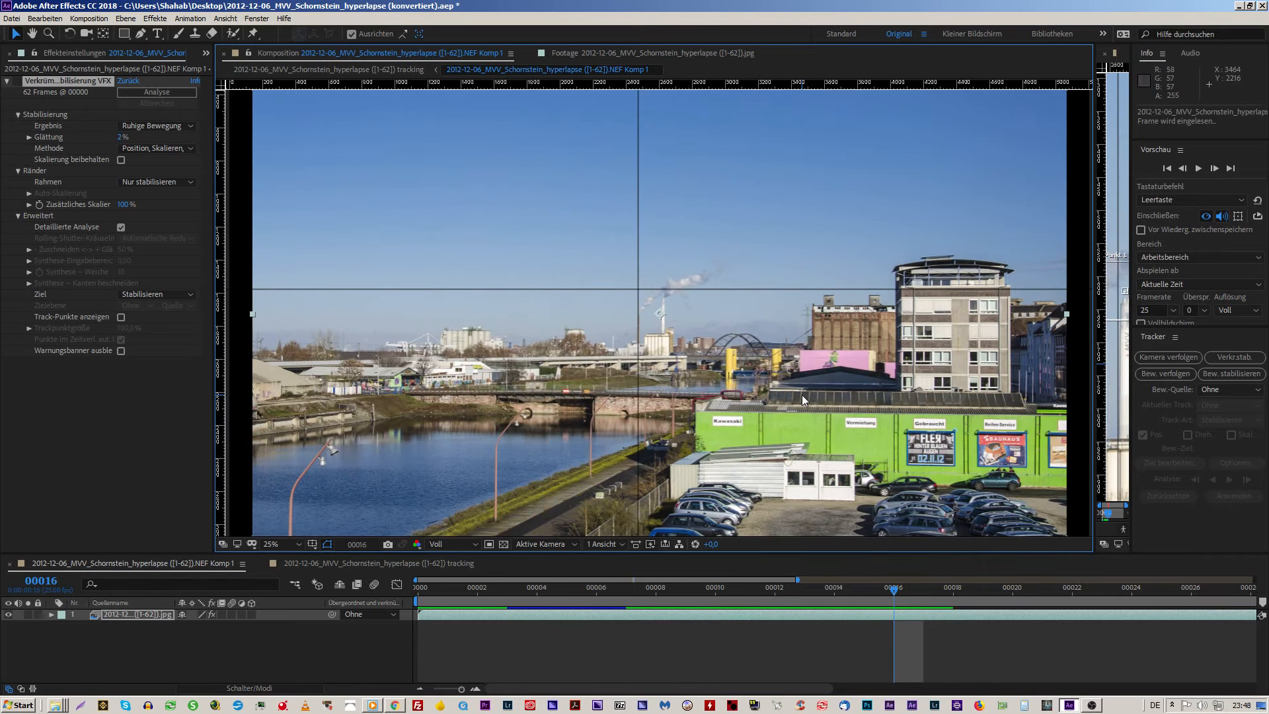
Step: Re-enable the Verkrümmungsstabilisierung VFX effect and check frames 15 to 19 of NEF Komp 1 against the guides
left_click(20, 84)
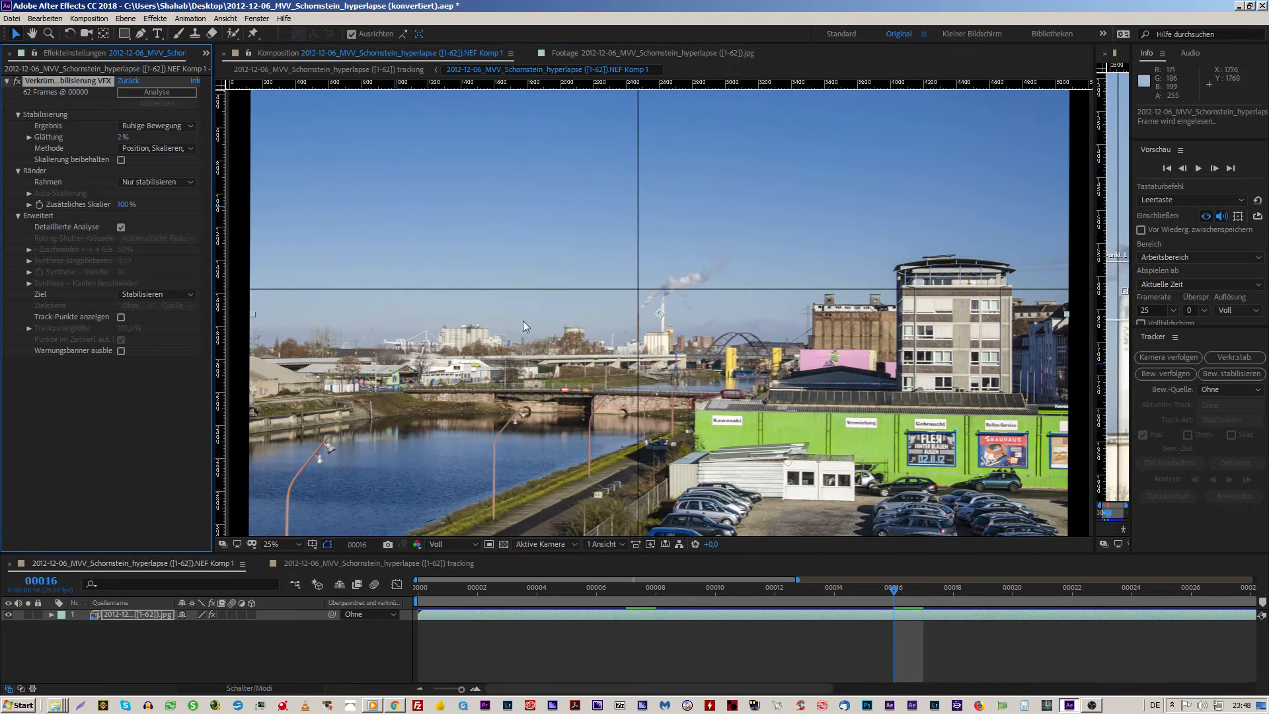
left_click(531, 340)
key("Page_Down")
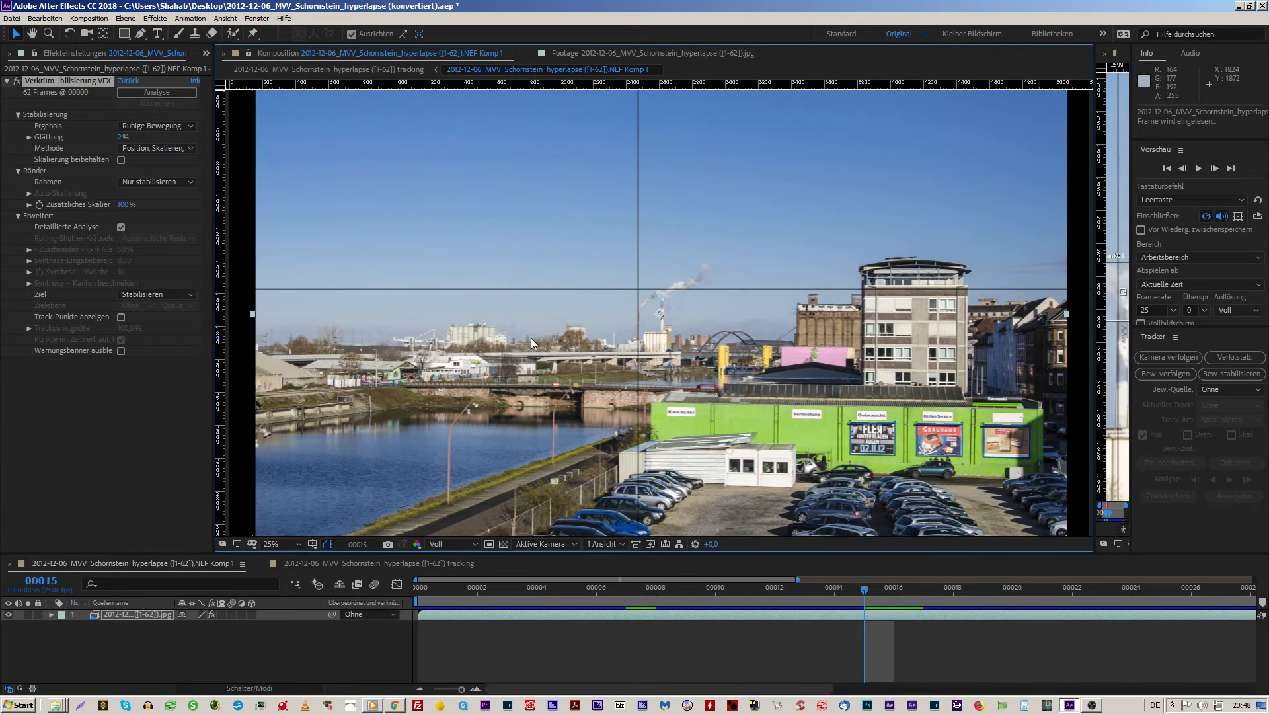
key("Page_Up")
key("Page_Down")
key("Page_Down")
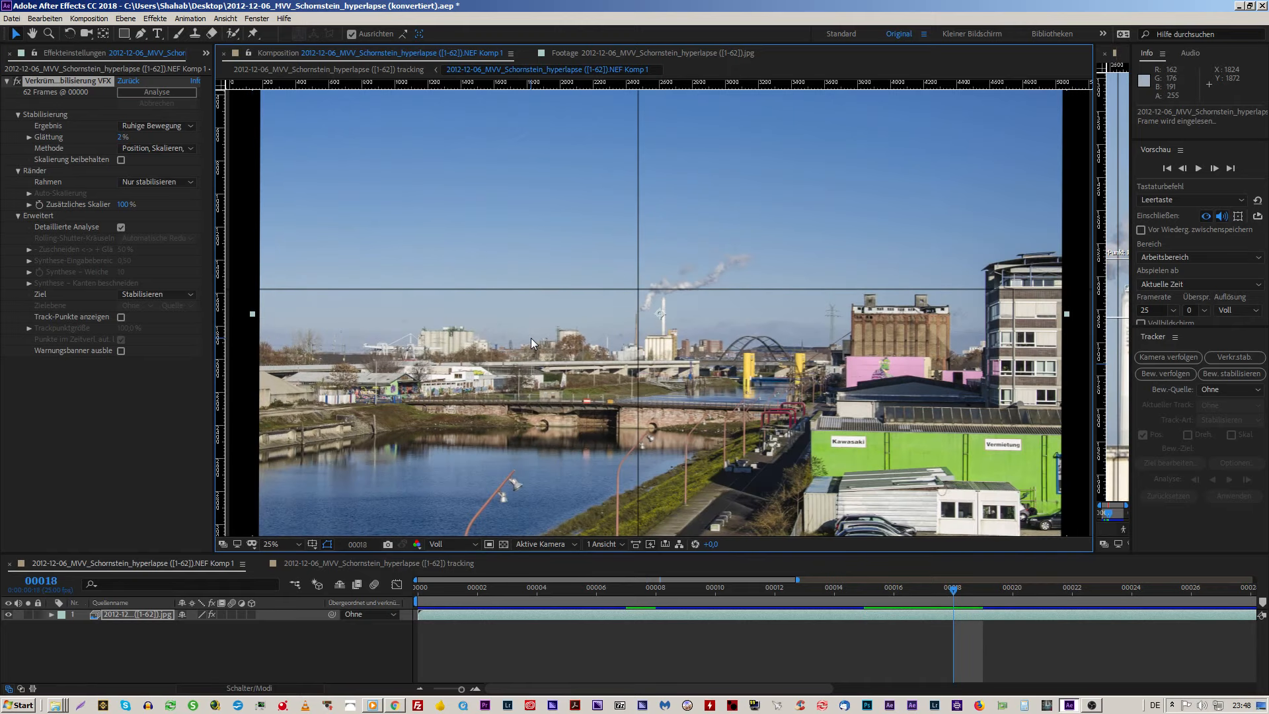
key("Page_Down")
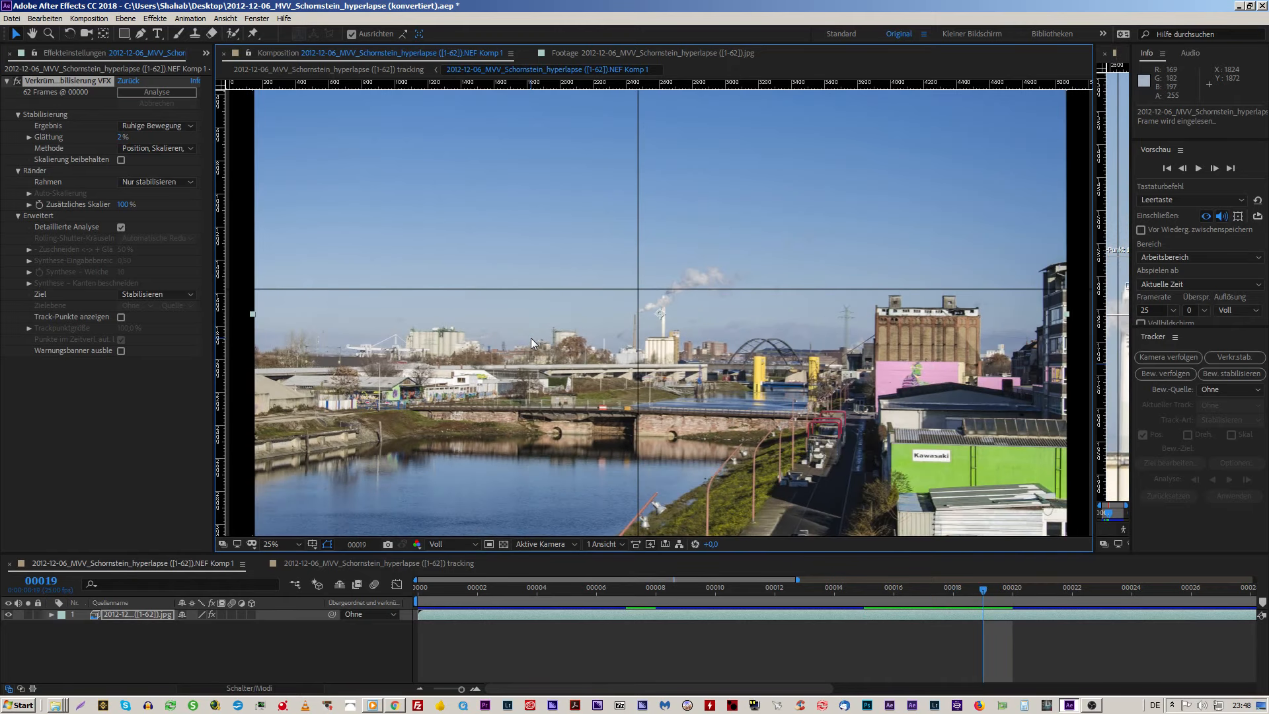
Step: Reopen the tracking composition from the project and play its preview from frame 0
left_click(205, 53)
left_click(238, 69)
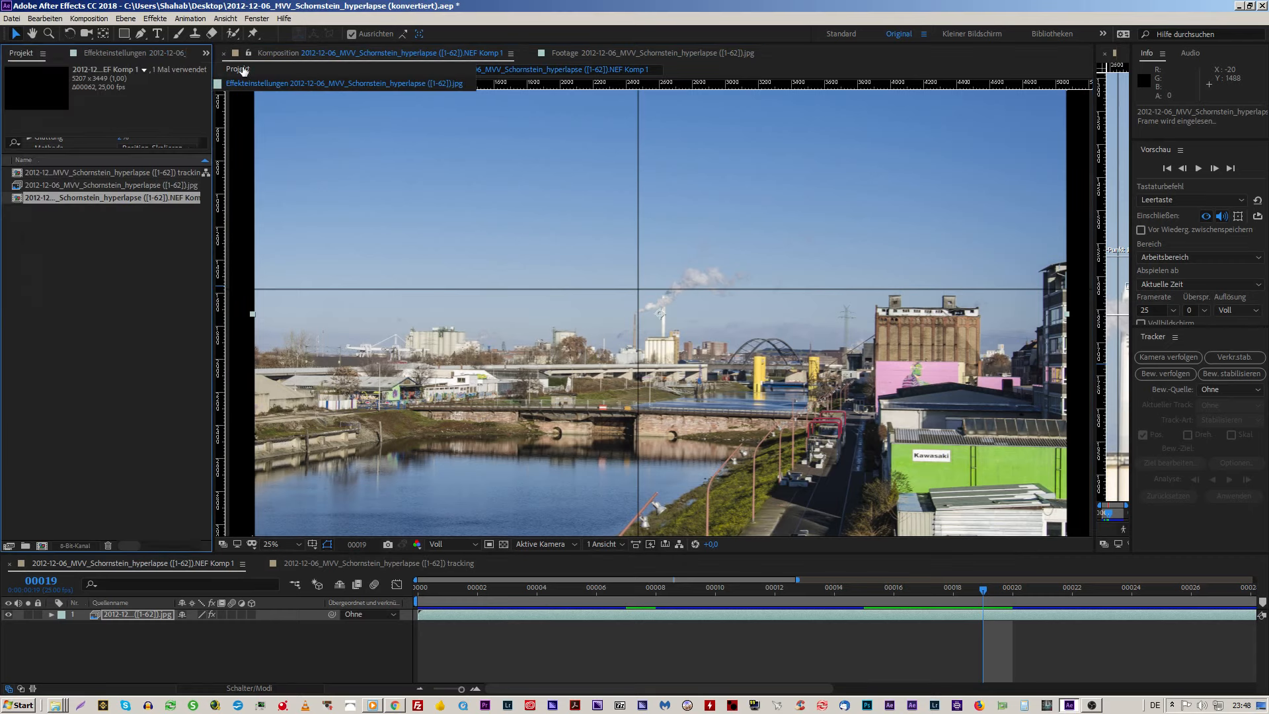
left_click(589, 395)
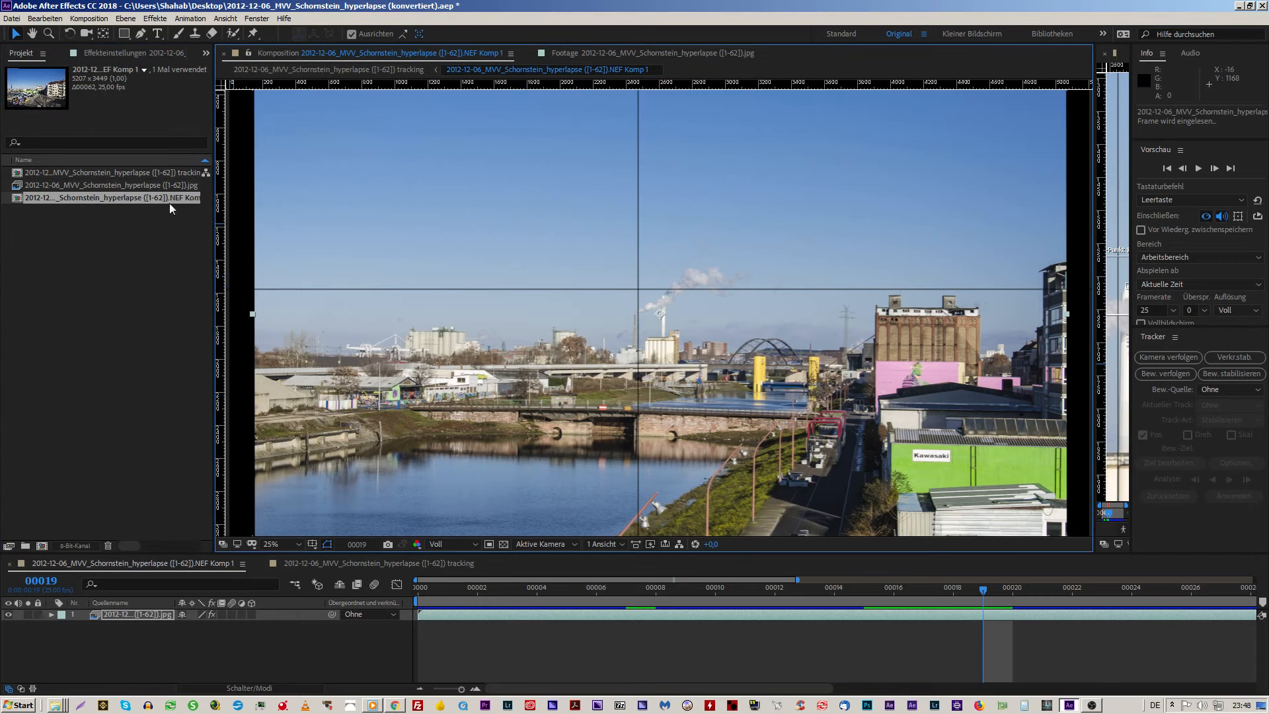
double_click(107, 172)
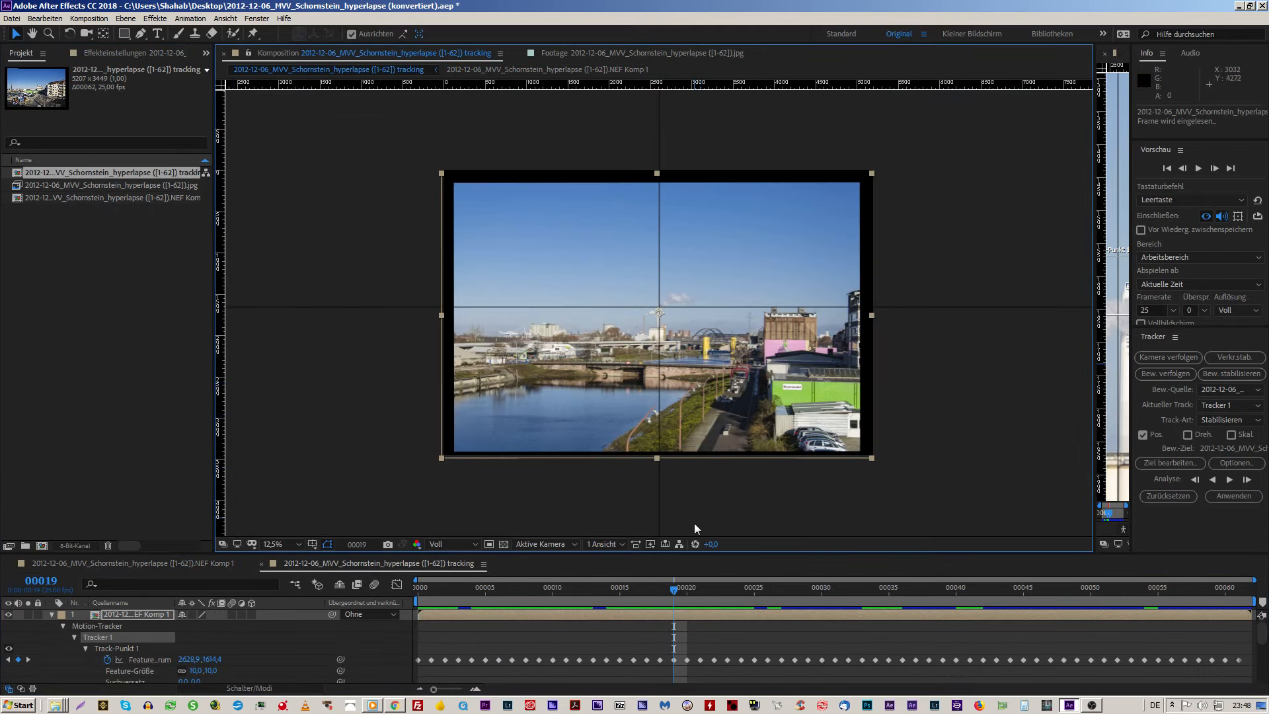
key("Home")
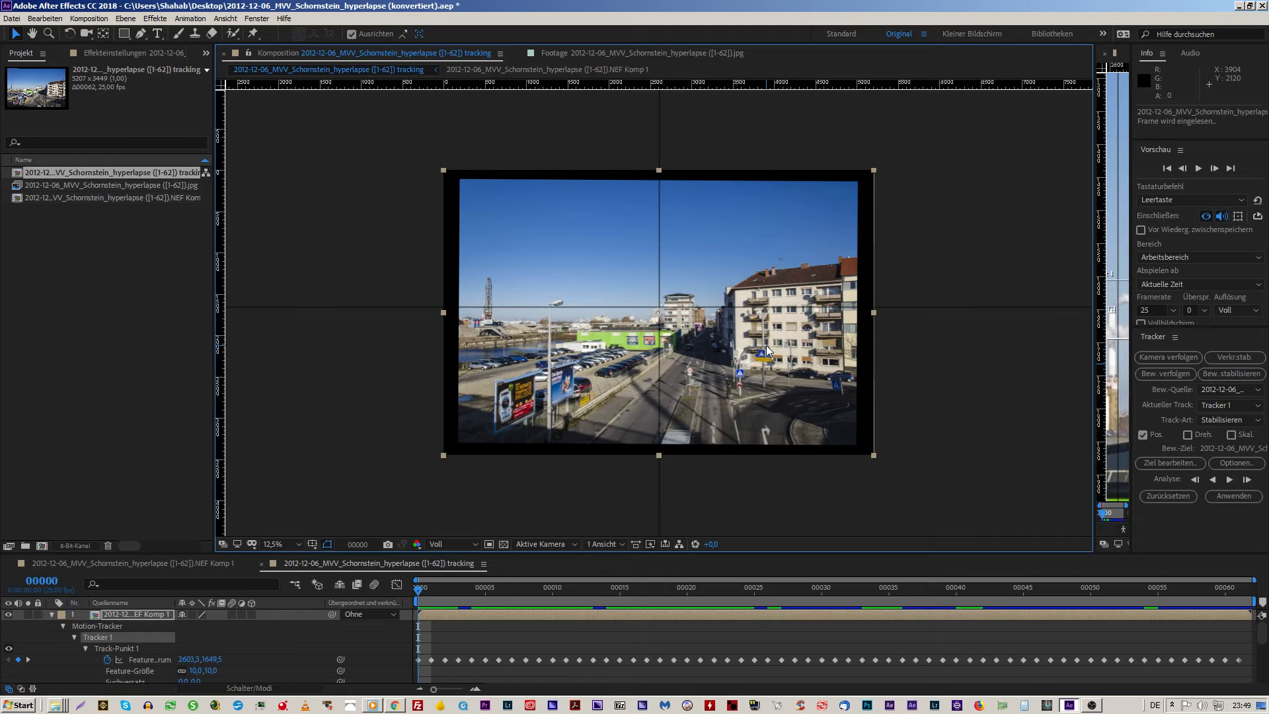
left_click(1199, 169)
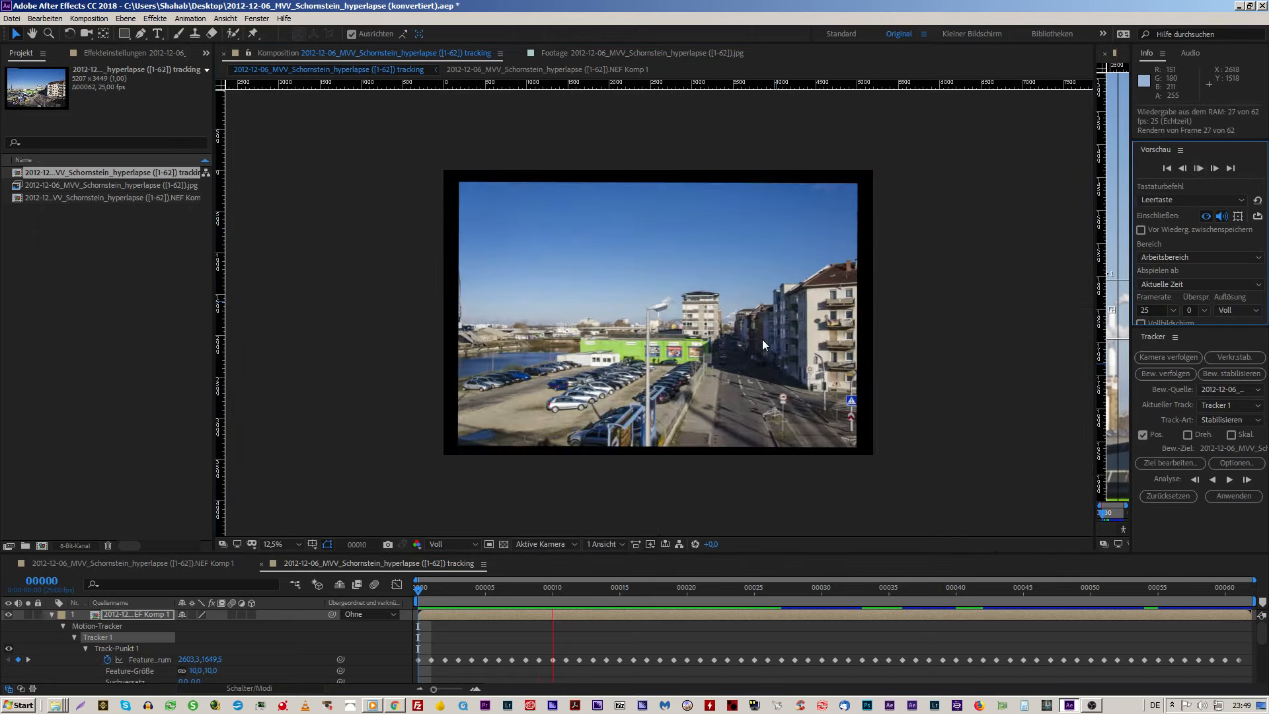